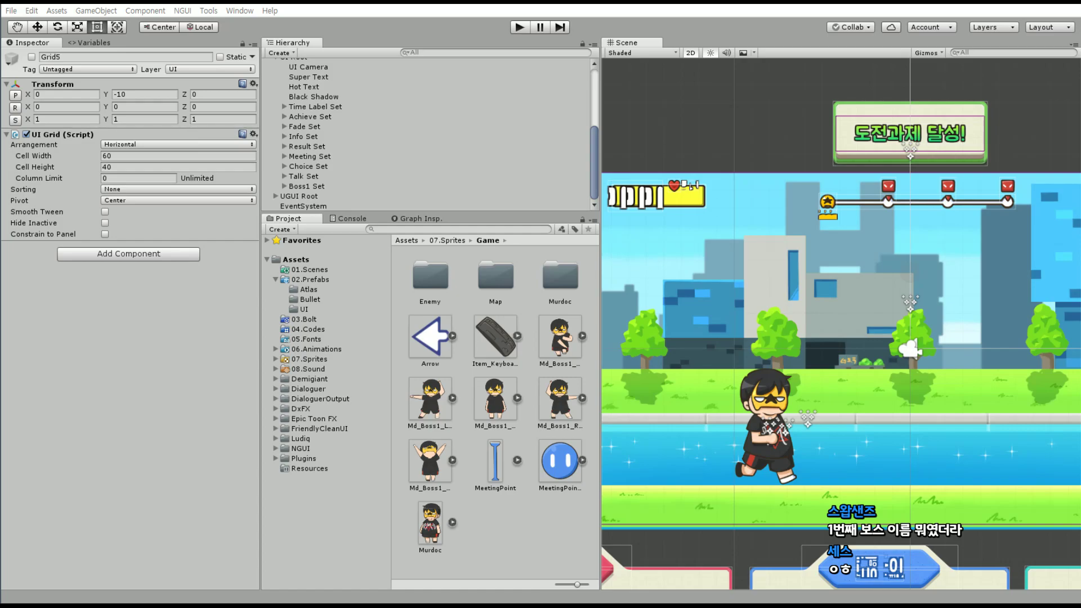
Scroll and pan around the Scene view to survey the dialogue layout
scroll(771, 112, up, 2)
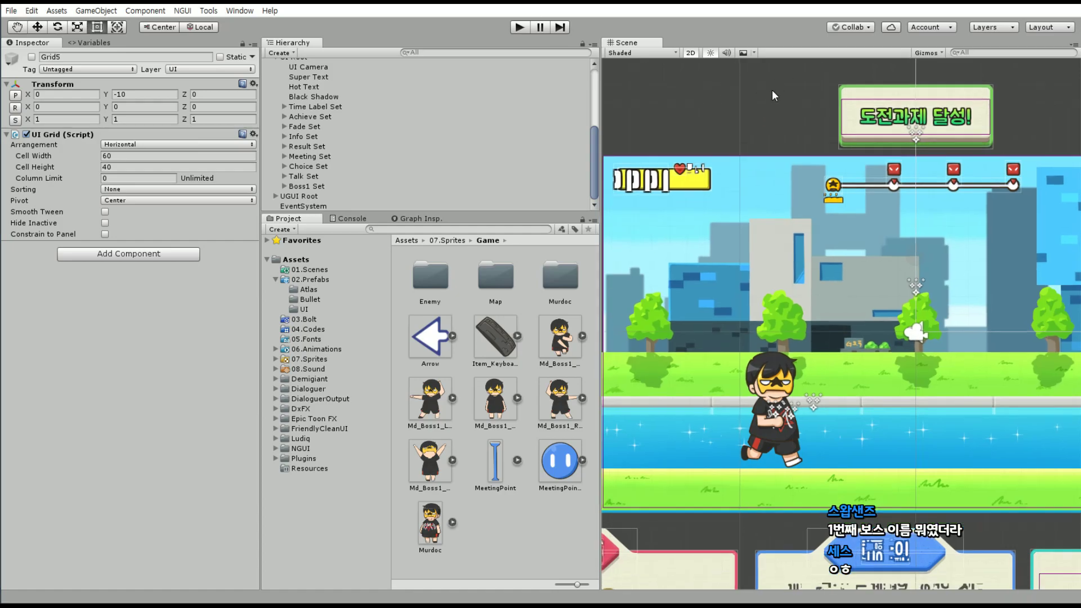
scroll(766, 101, up, 2)
scroll(755, 101, up, 2)
scroll(749, 100, up, 2)
scroll(749, 99, up, 1)
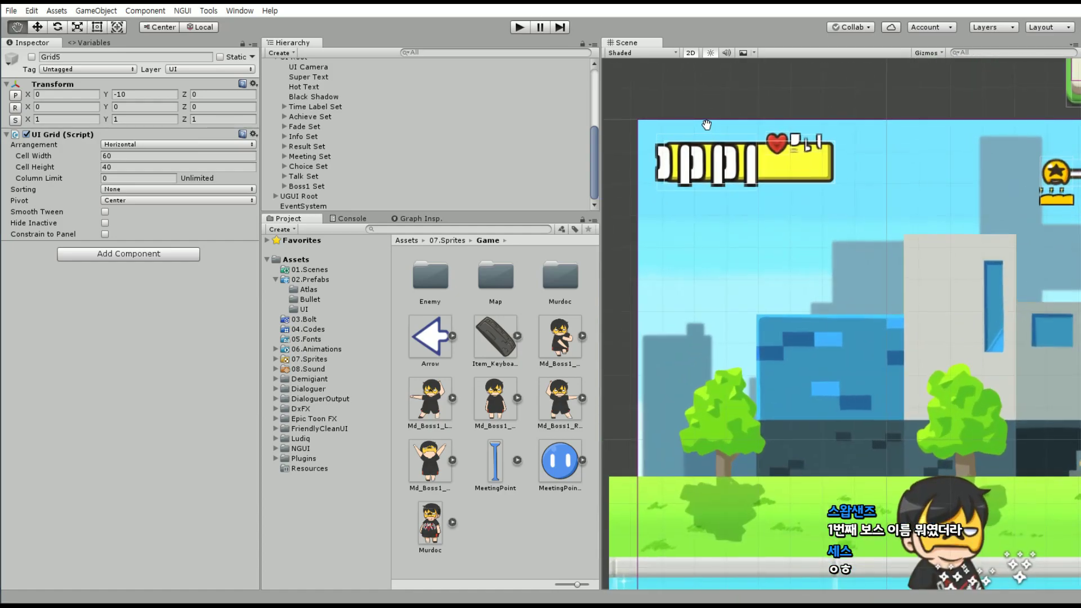
scroll(709, 103, up, 2)
scroll(681, 104, up, 2)
scroll(675, 109, up, 1)
scroll(678, 111, up, 2)
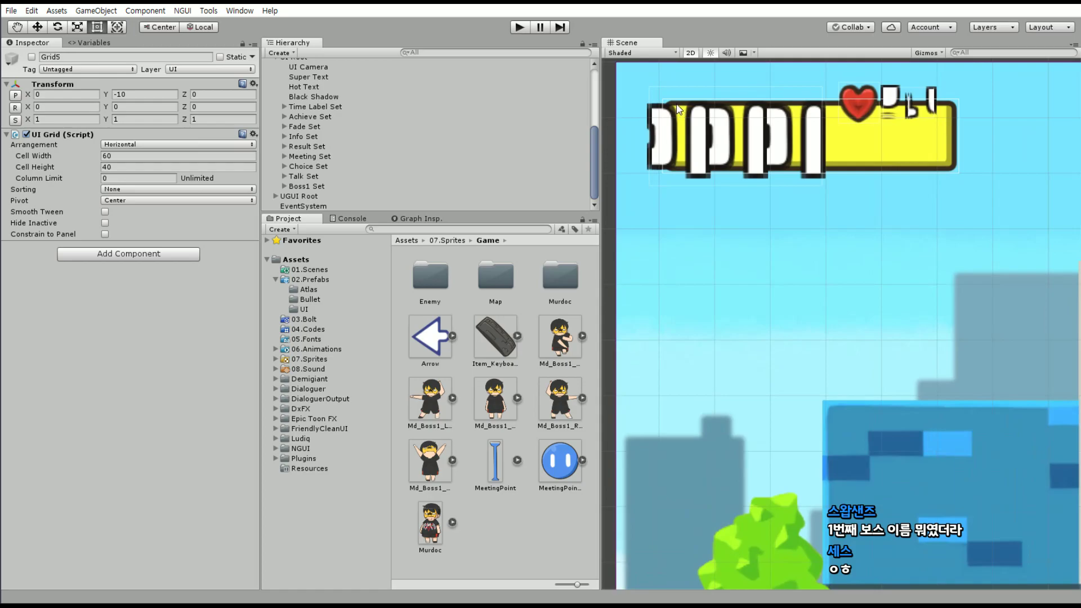
scroll(682, 124, up, 1)
scroll(687, 131, up, 2)
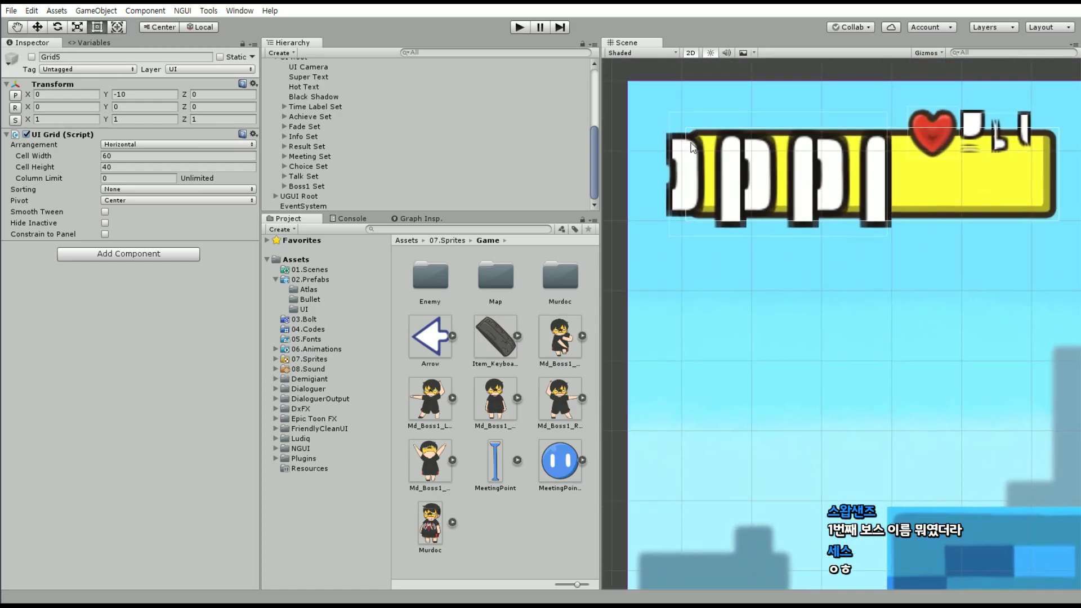
scroll(710, 146, down, 1)
scroll(743, 169, down, 2)
scroll(779, 193, down, 3)
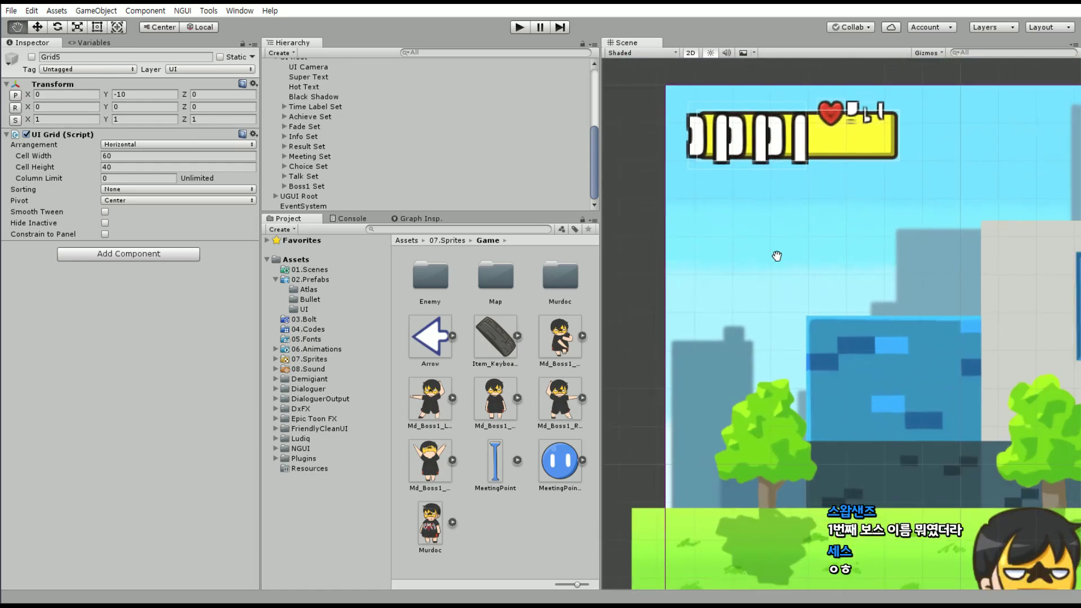
scroll(729, 244, down, 1)
scroll(757, 216, down, 2)
scroll(923, 312, down, 1)
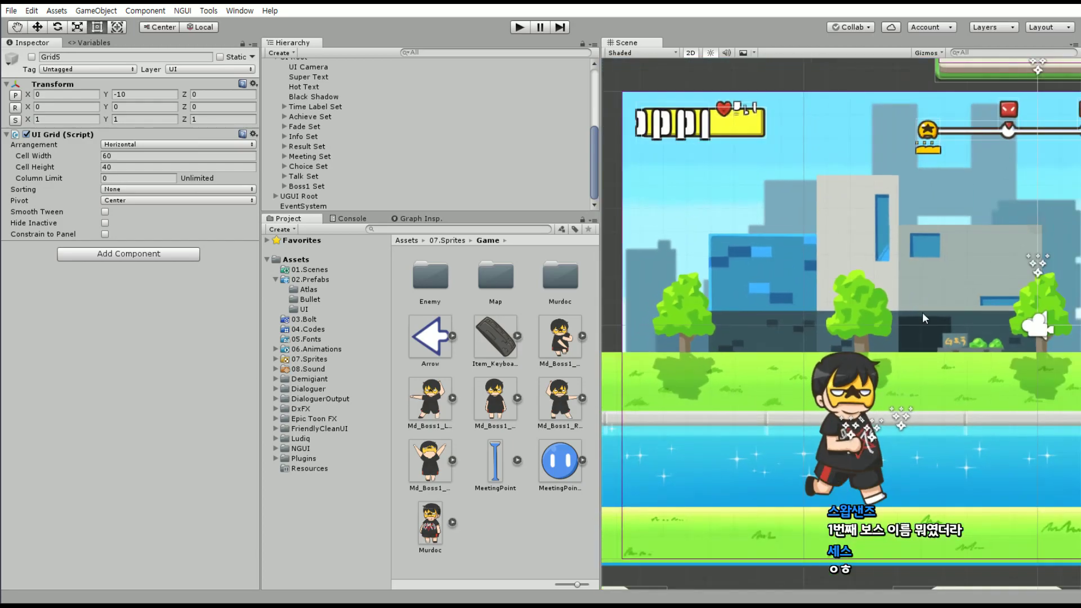
scroll(739, 258, down, 2)
scroll(687, 224, down, 1)
middle_drag(751, 270, 706, 237)
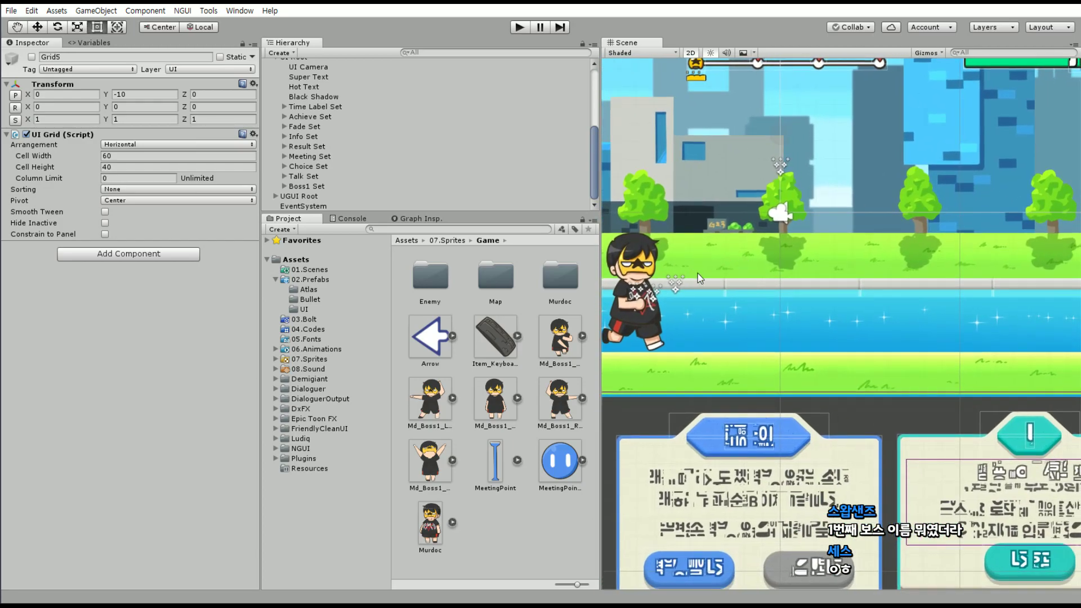
scroll(785, 317, down, 1)
scroll(762, 327, down, 1)
scroll(759, 295, down, 1)
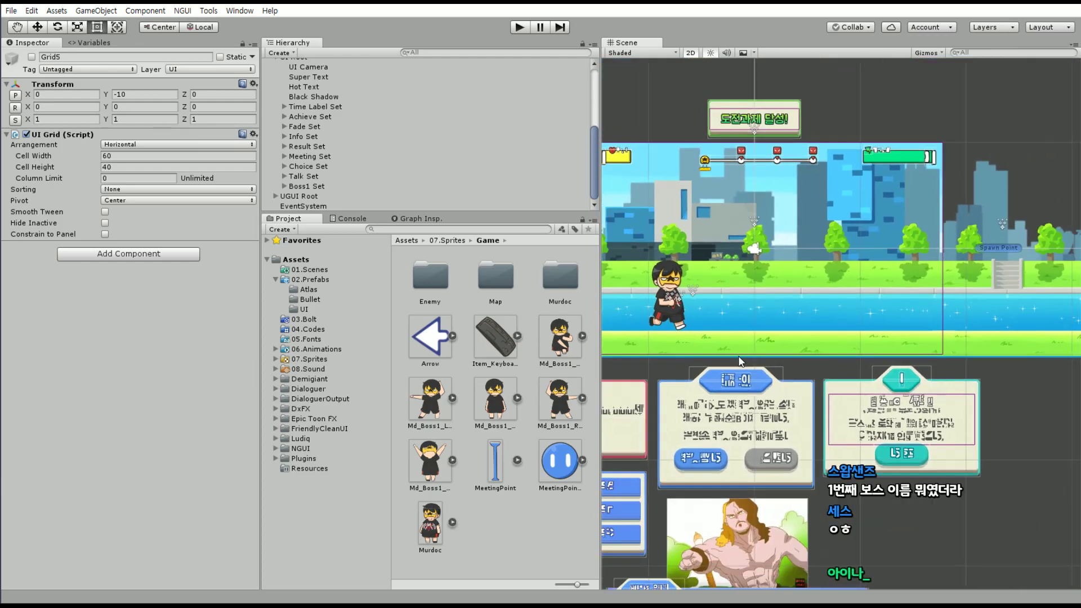
scroll(812, 363, down, 1)
scroll(812, 364, up, 2)
scroll(758, 290, up, 2)
scroll(809, 133, up, 2)
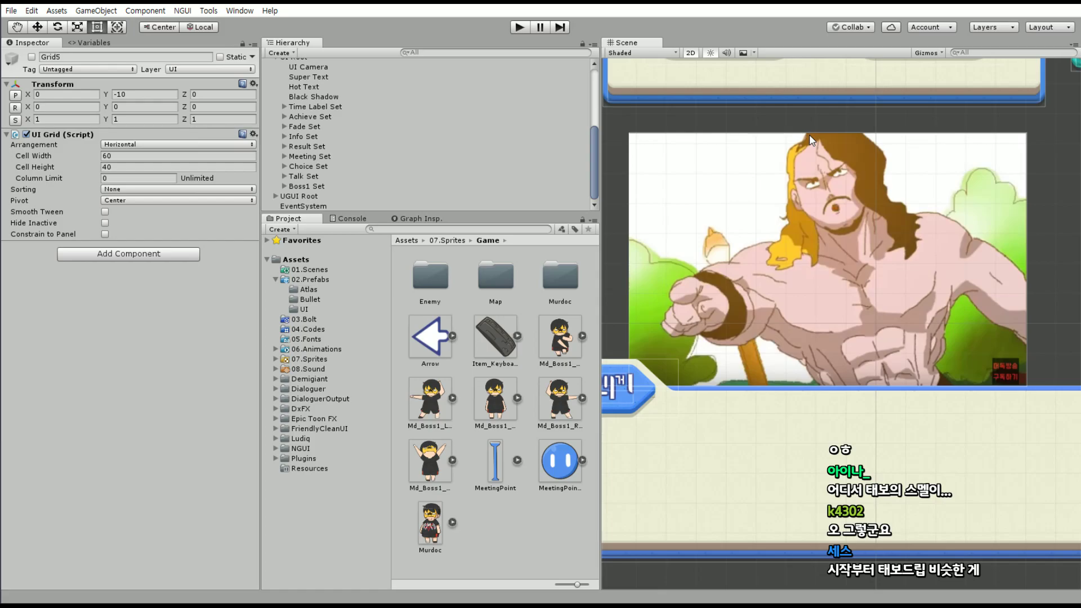
scroll(759, 211, up, 2)
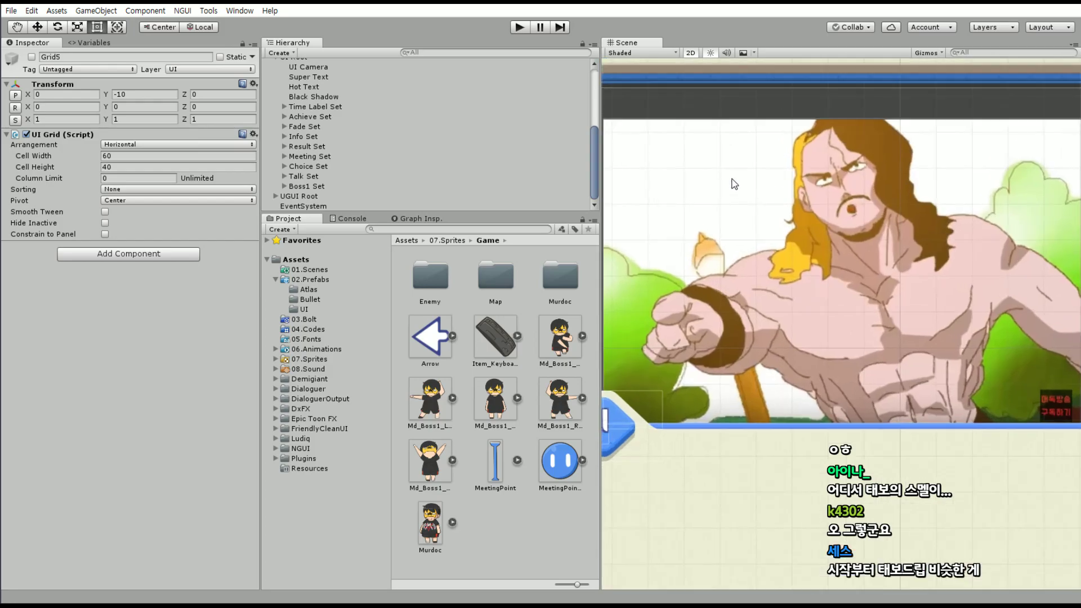
scroll(732, 186, up, 2)
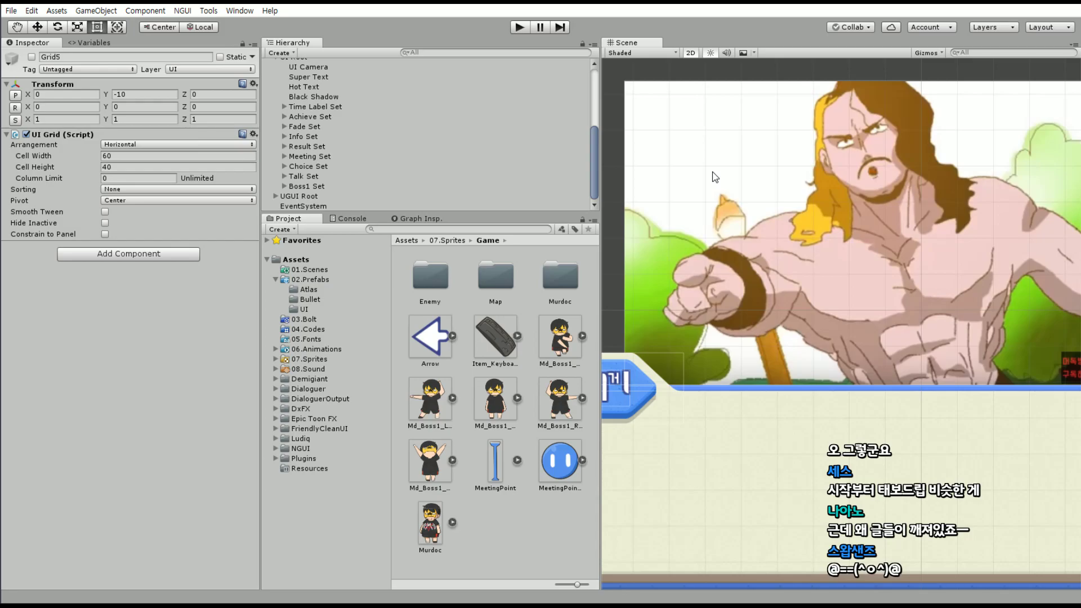
Select Background Title, then toggle the UI Root object off and back on
click(682, 356)
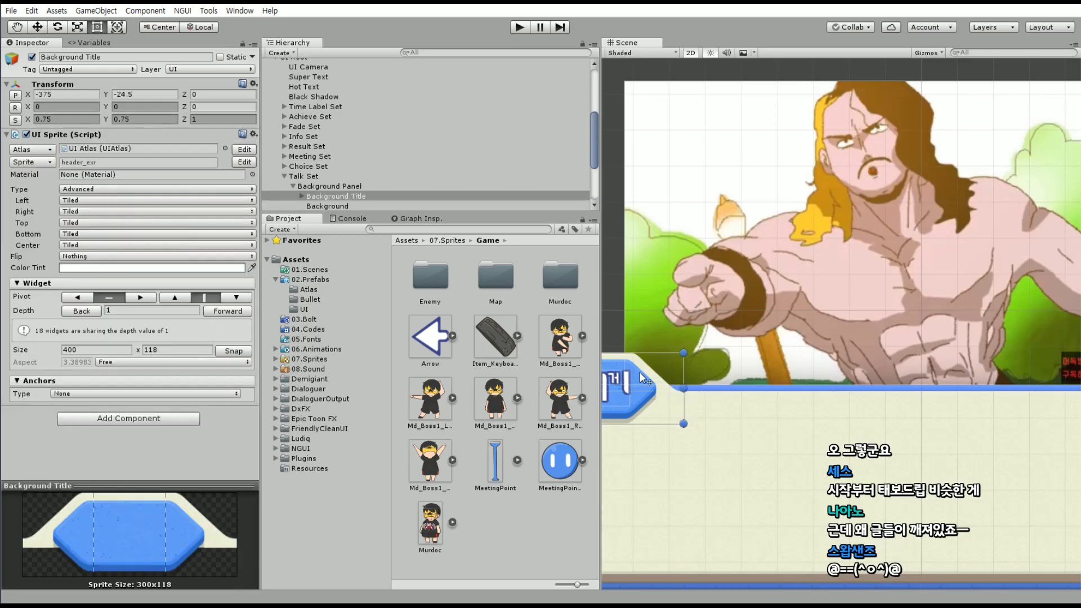
scroll(307, 121, up, 3)
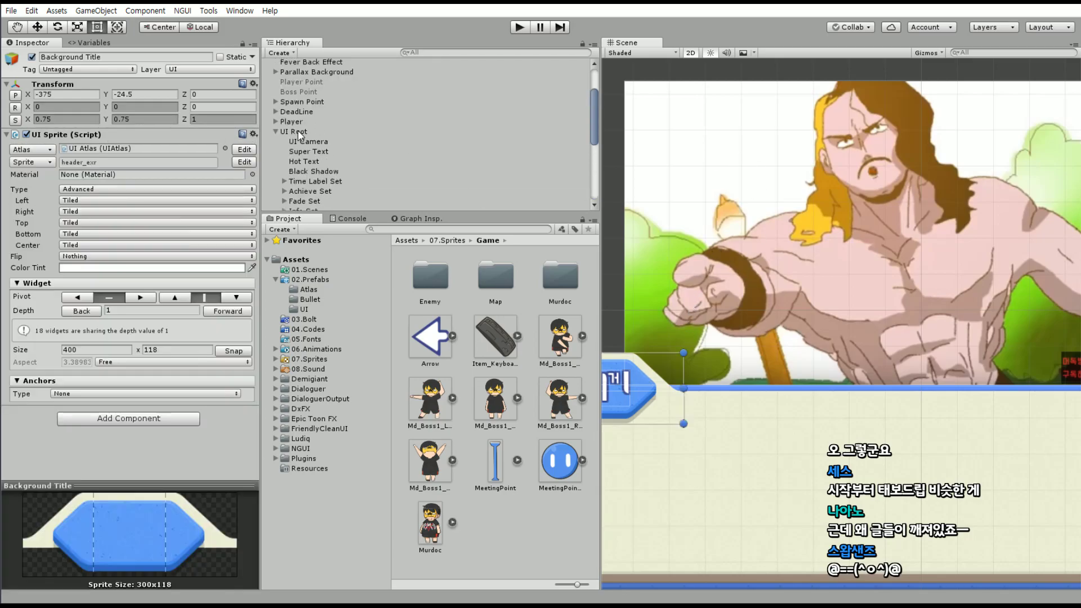
click(299, 133)
click(32, 58)
click(32, 57)
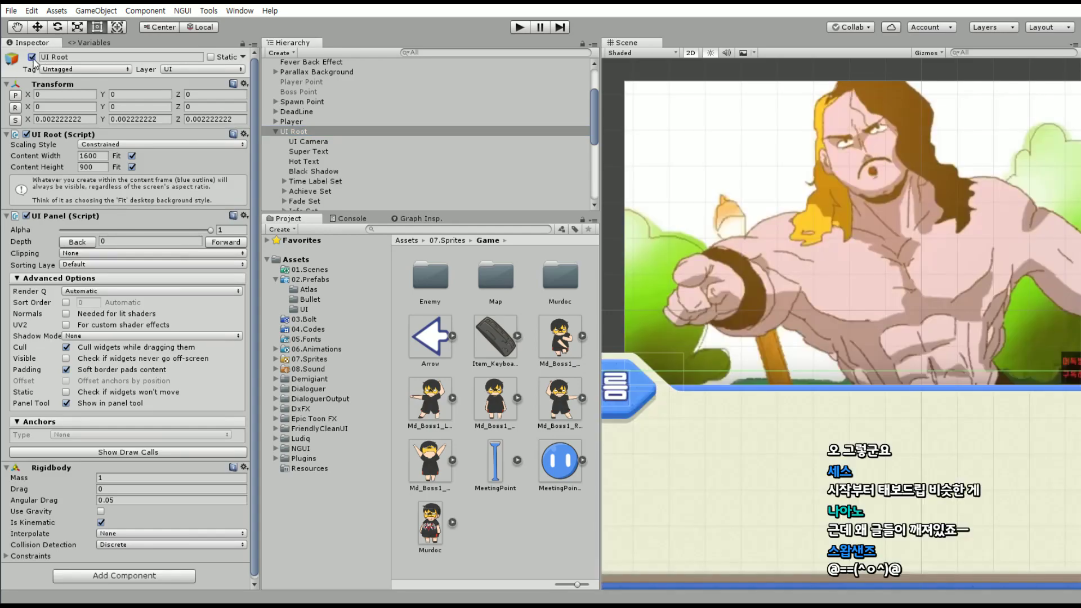
Bring the 약속 dialog into view and switch to the 머도기의 다이어트 folder in File Explorer
scroll(902, 259, down, 1)
scroll(866, 245, down, 2)
scroll(870, 214, down, 2)
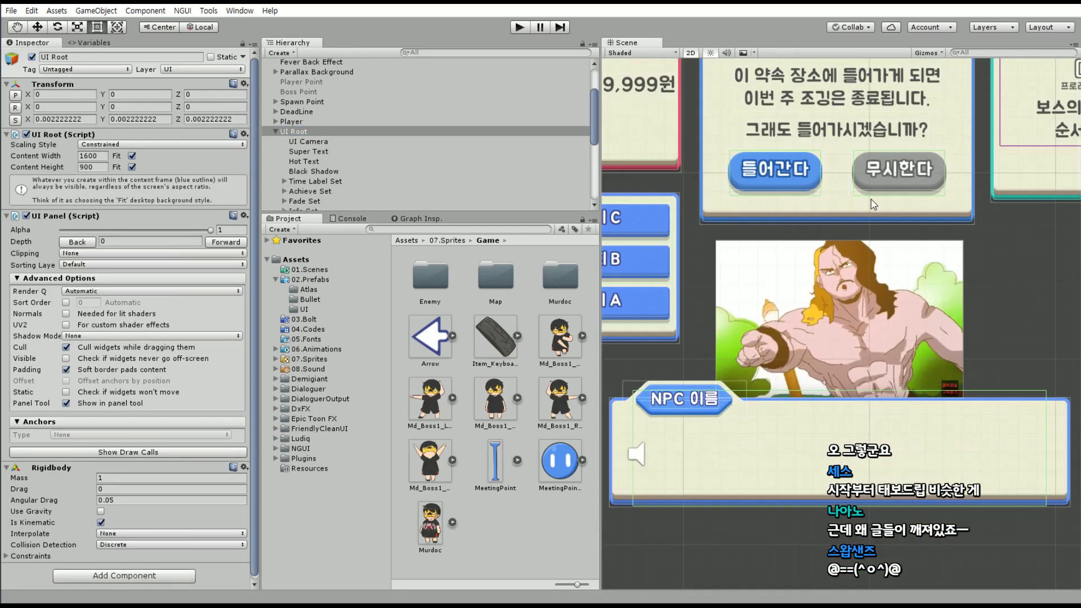
middle_drag(870, 199, 785, 292)
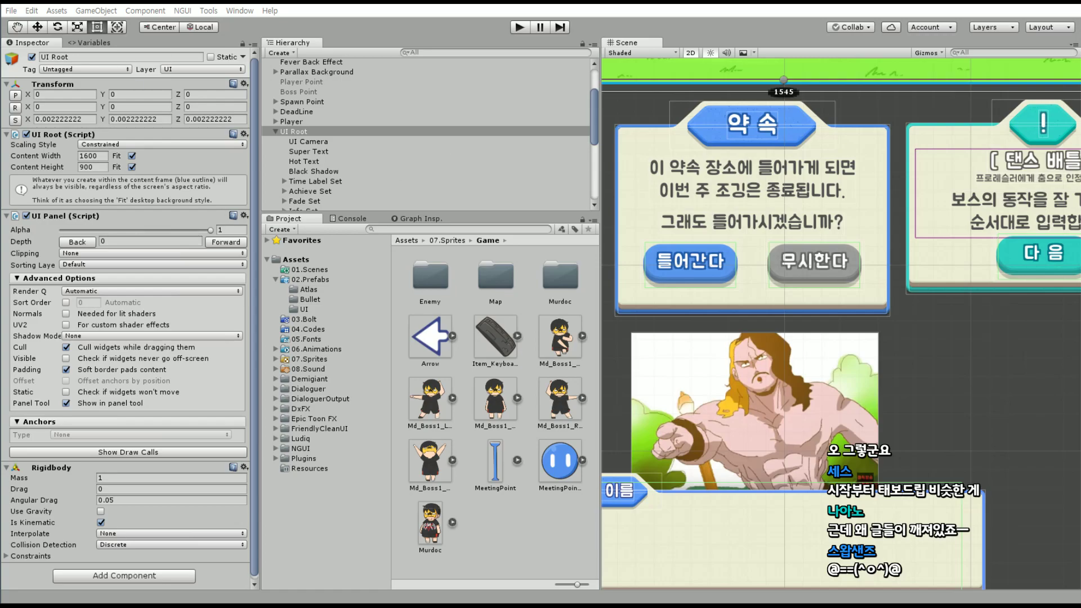
key(alt+Tab)
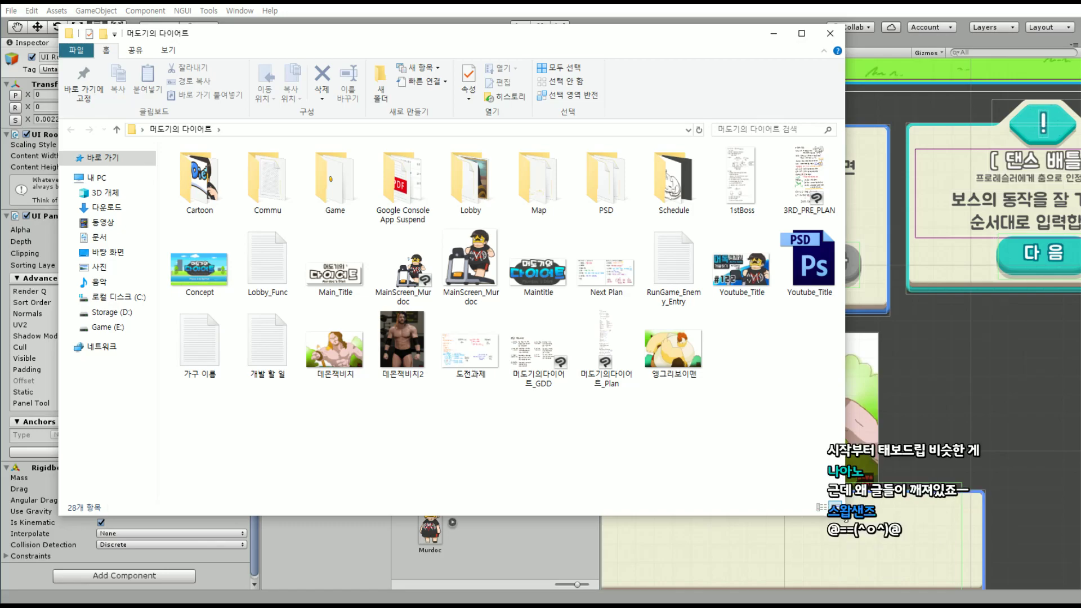
Enlarge Explorer and open Boss1_Idle.png from Game › DemonJack in Photos
drag(845, 515, 1027, 573)
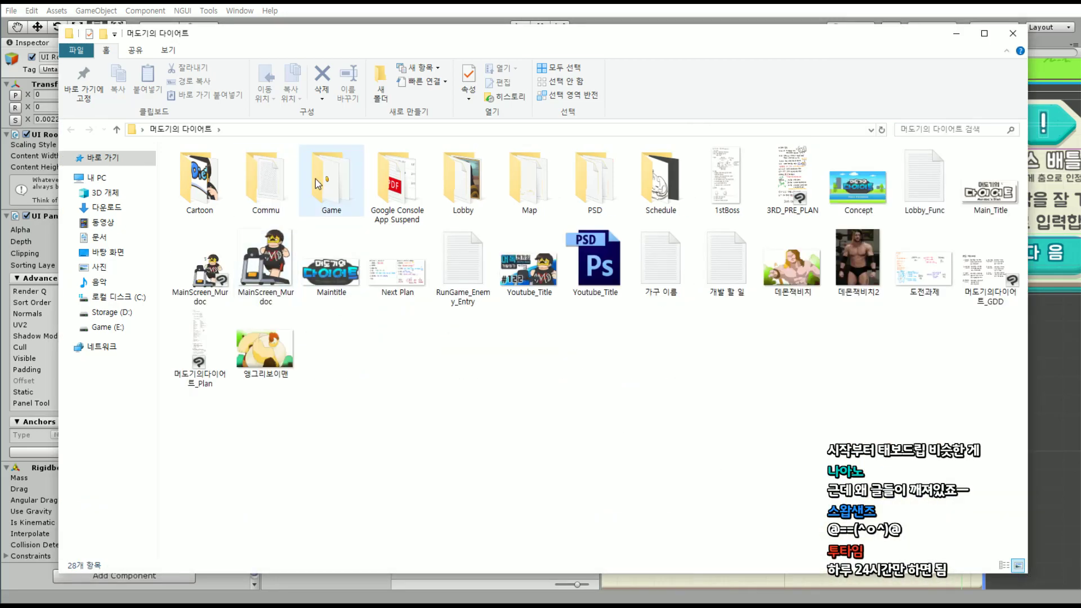
click(339, 183)
double_click(338, 184)
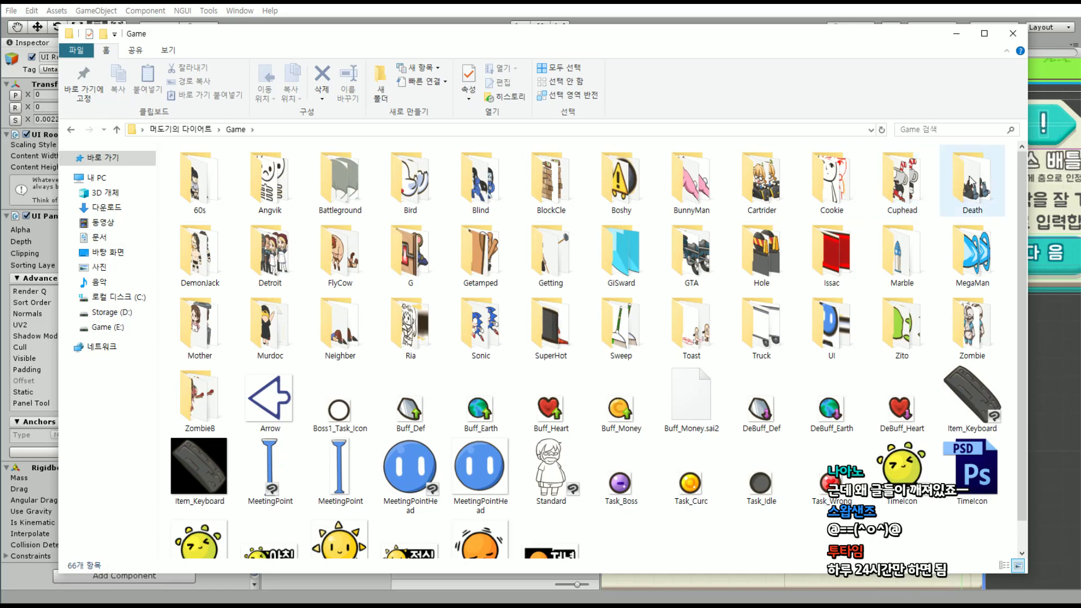
double_click(200, 254)
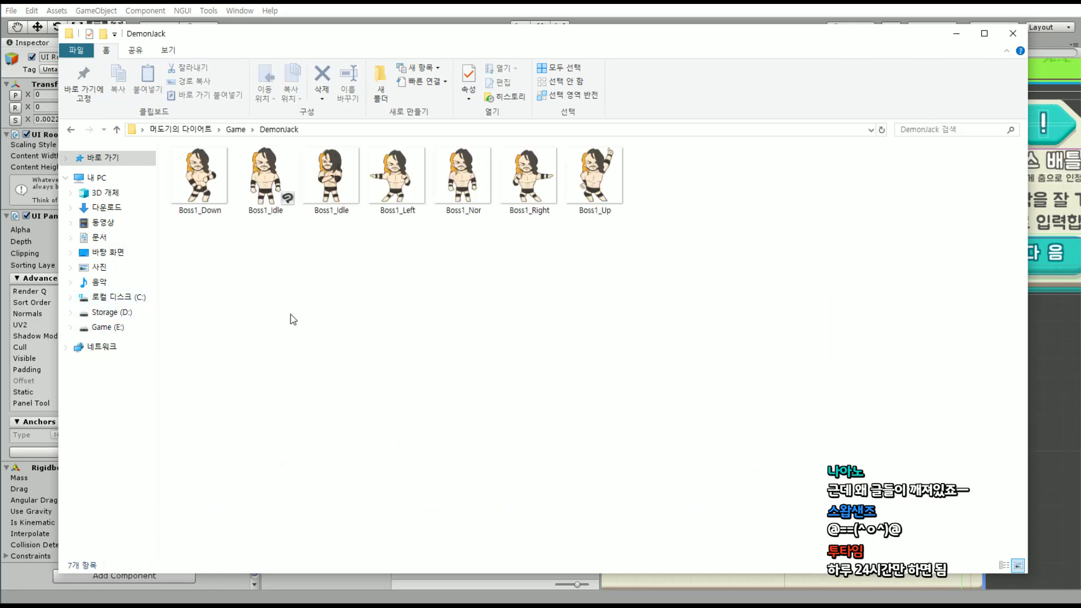
click(334, 183)
double_click(333, 183)
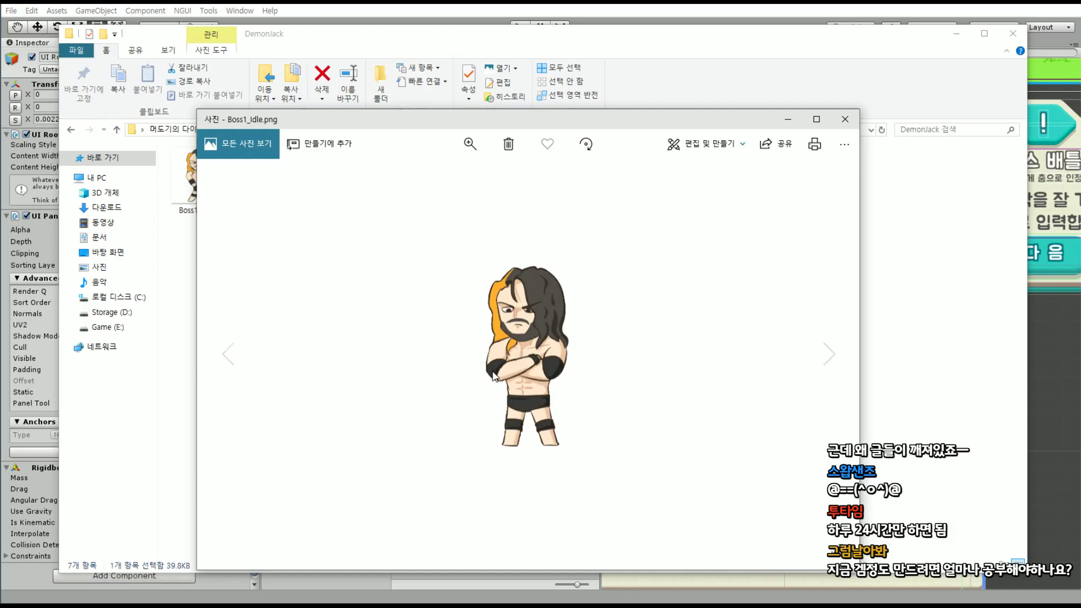
Flip forward through Boss1_Left, Nor, Right and Up, then back to Boss1_Down
key(Right)
key(Left)
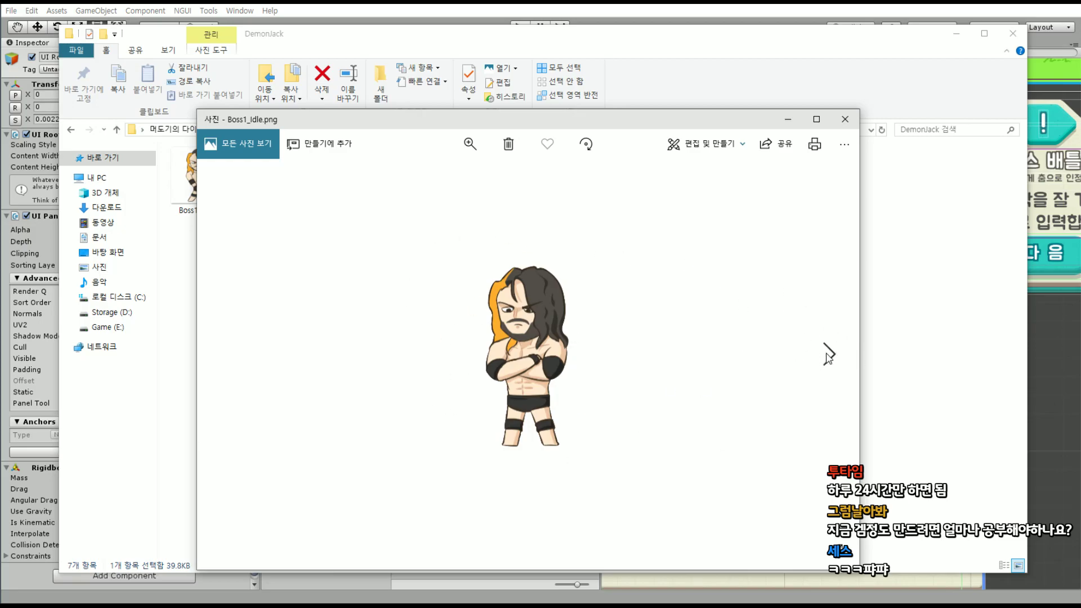
click(832, 358)
click(833, 358)
click(833, 358)
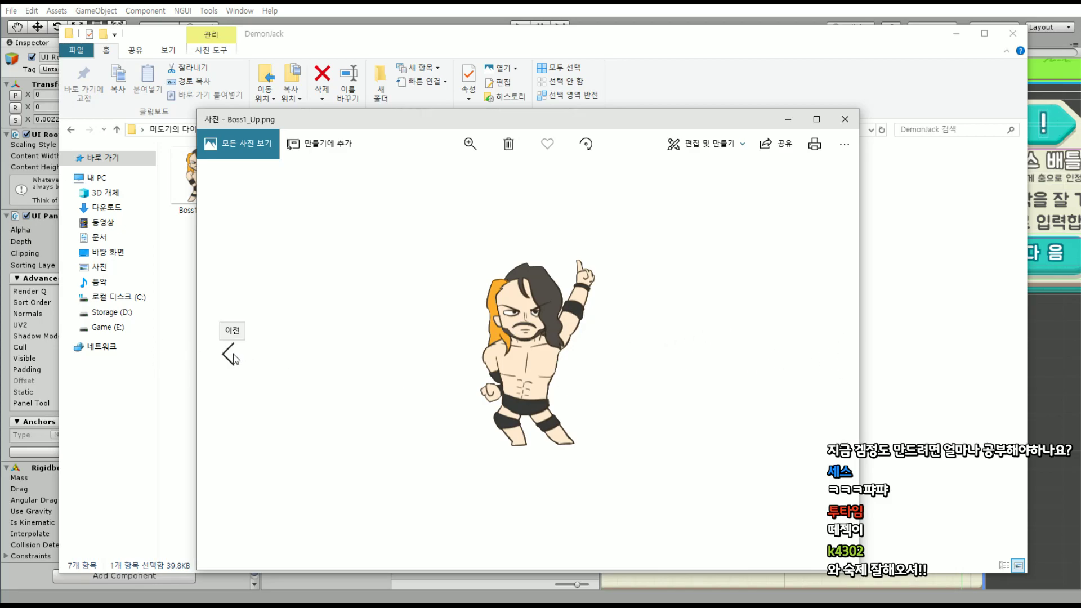
click(226, 363)
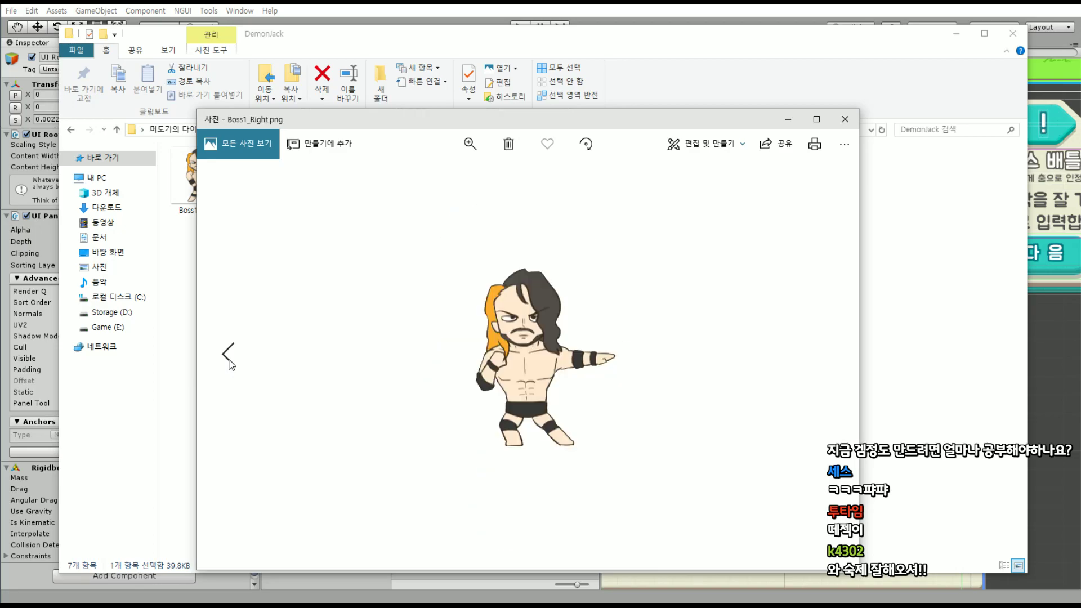
click(226, 365)
click(225, 364)
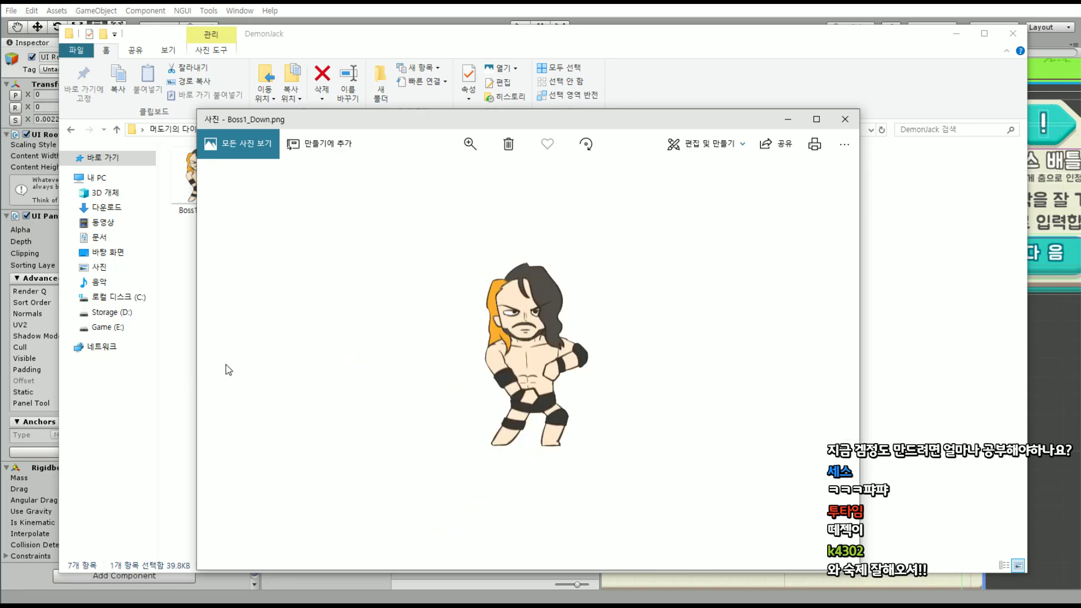
Cycle again through Boss1_Nor, Up, Right, Left and Down, then close Photos
click(828, 357)
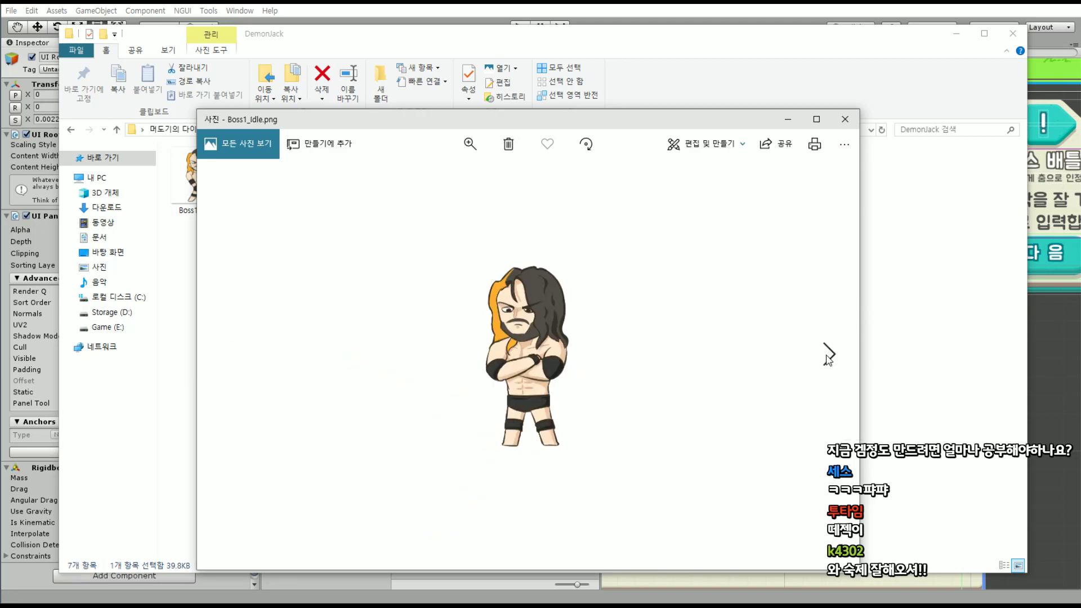
click(828, 357)
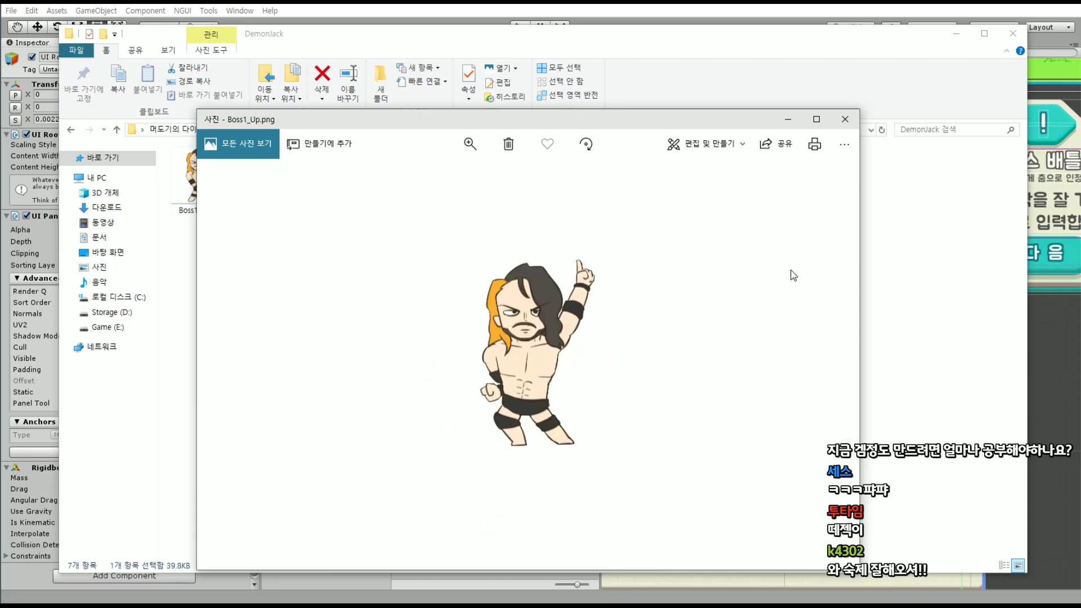
click(238, 366)
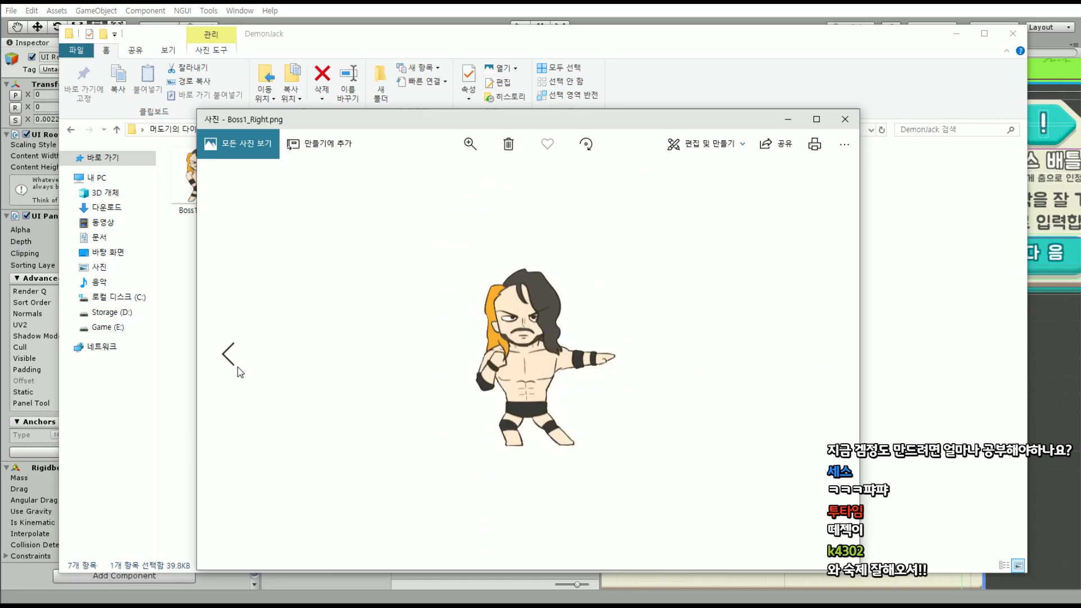
click(232, 365)
click(232, 365)
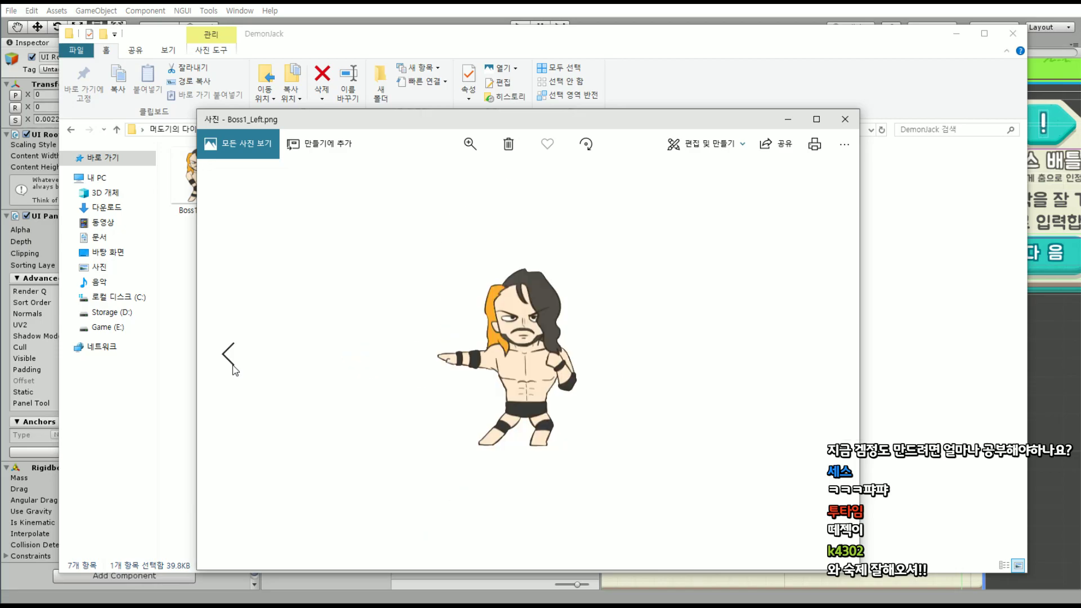
click(232, 365)
click(232, 365)
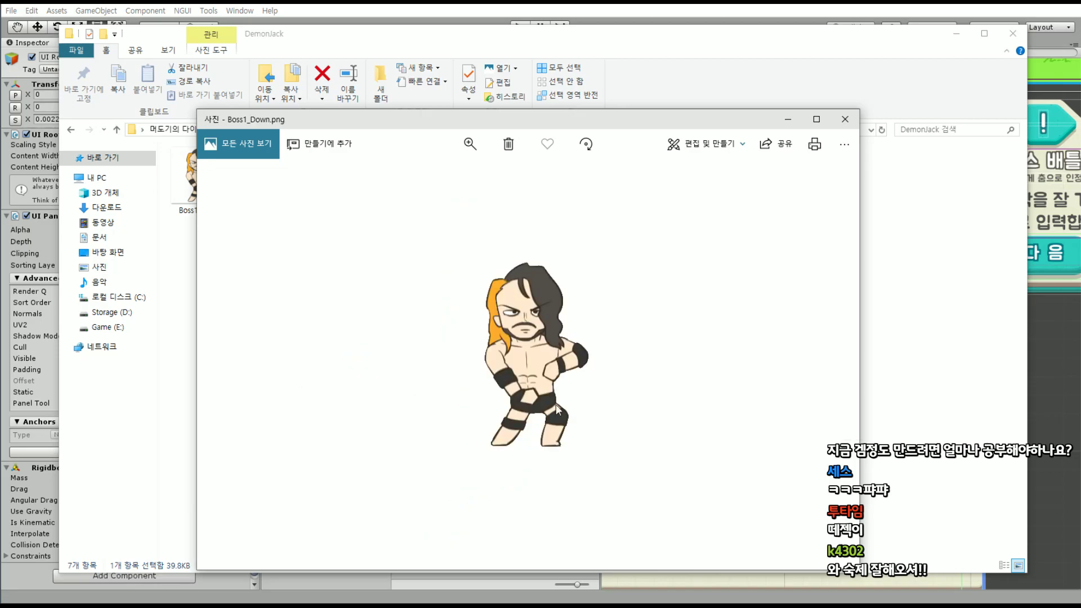
click(842, 127)
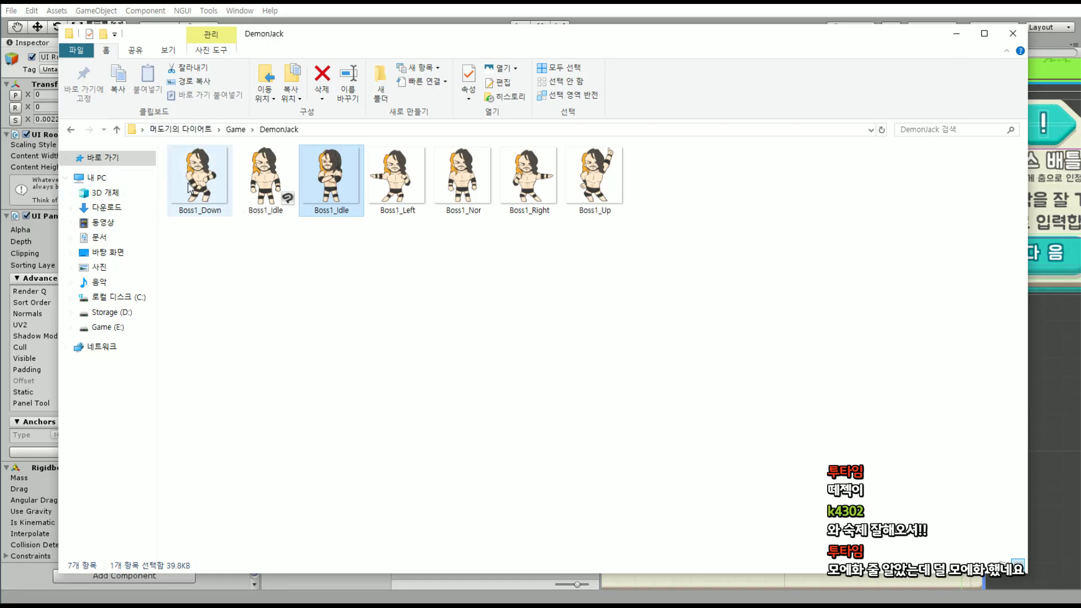
Select Boss1_Left, Boss1_Nor, Boss1_Right and Boss1_Up, and shrink the Explorer window
ctrl+click(397, 176)
ctrl+click(463, 176)
ctrl+click(513, 179)
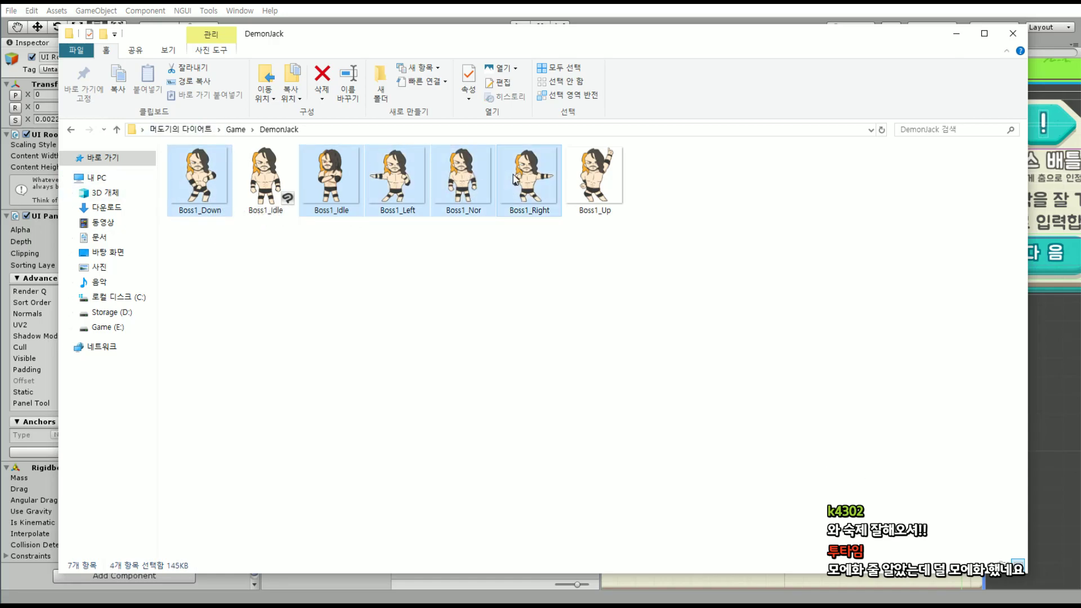
ctrl+click(595, 181)
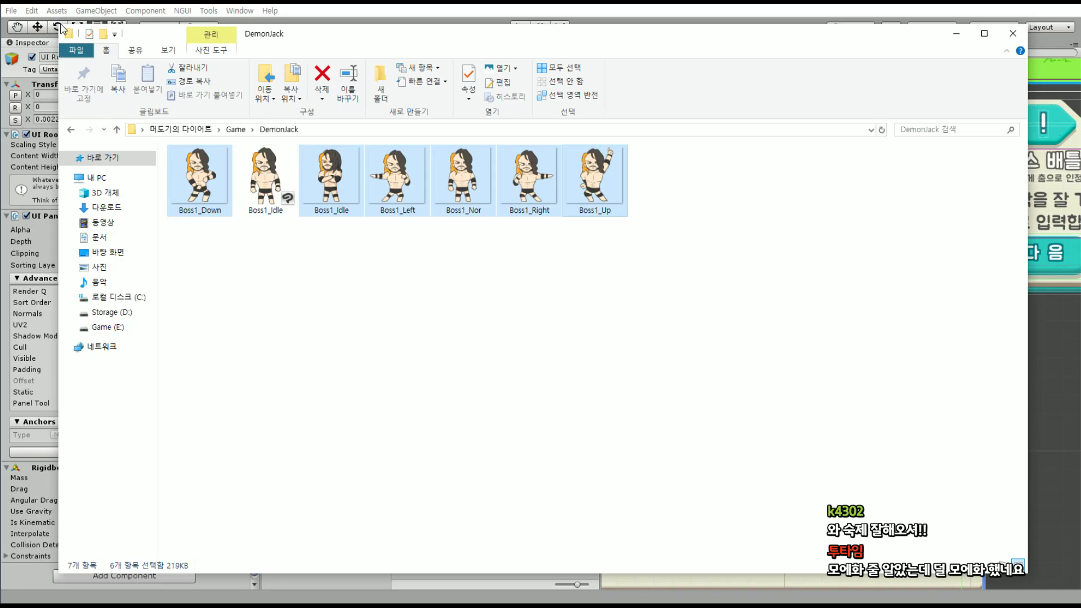
drag(59, 25, 230, 143)
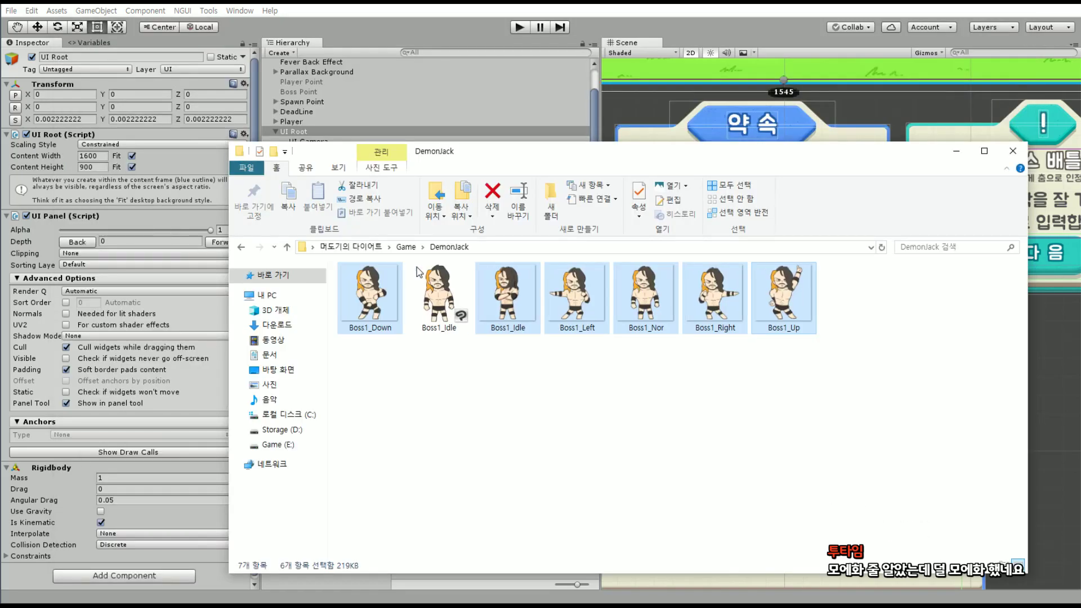
Preview Boss1_Left in Photos, then arrange Explorer alongside the Unity editor
double_click(575, 294)
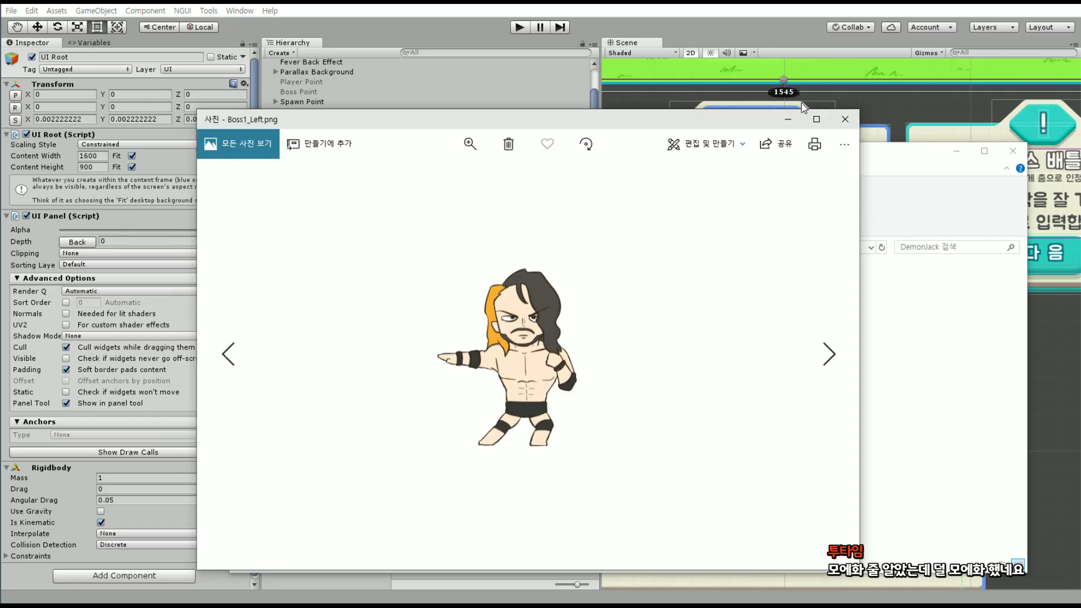
click(845, 119)
click(1043, 344)
click(860, 349)
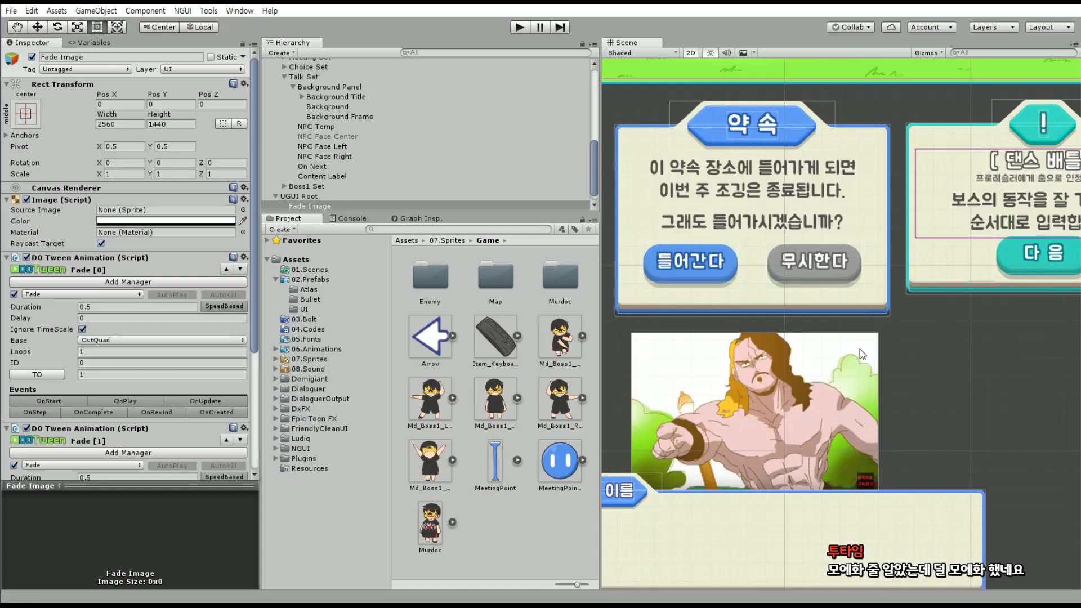
scroll(715, 249, up, 5)
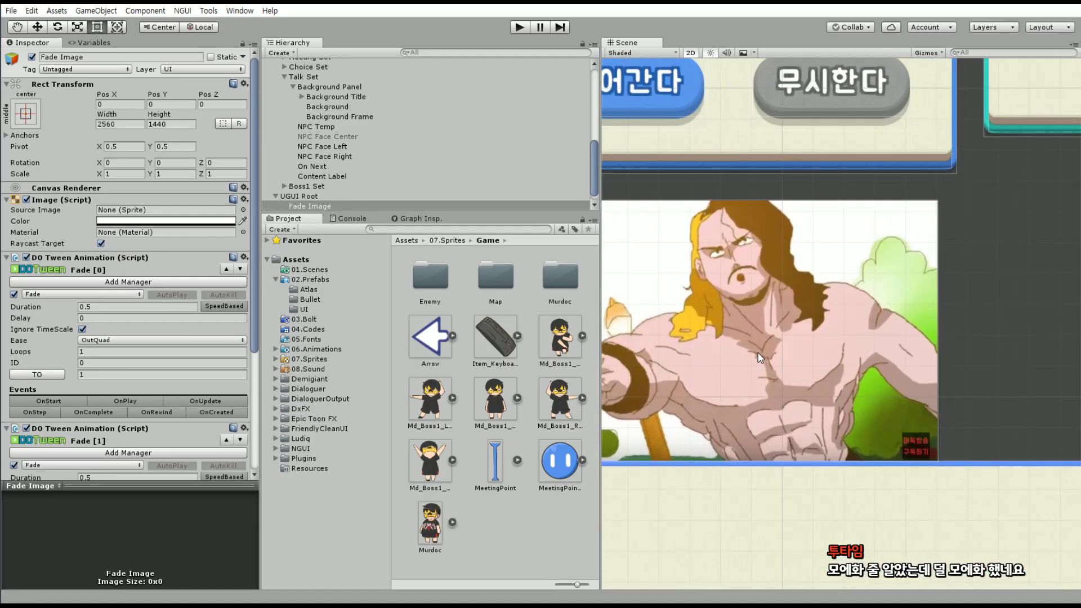
key(alt+Tab)
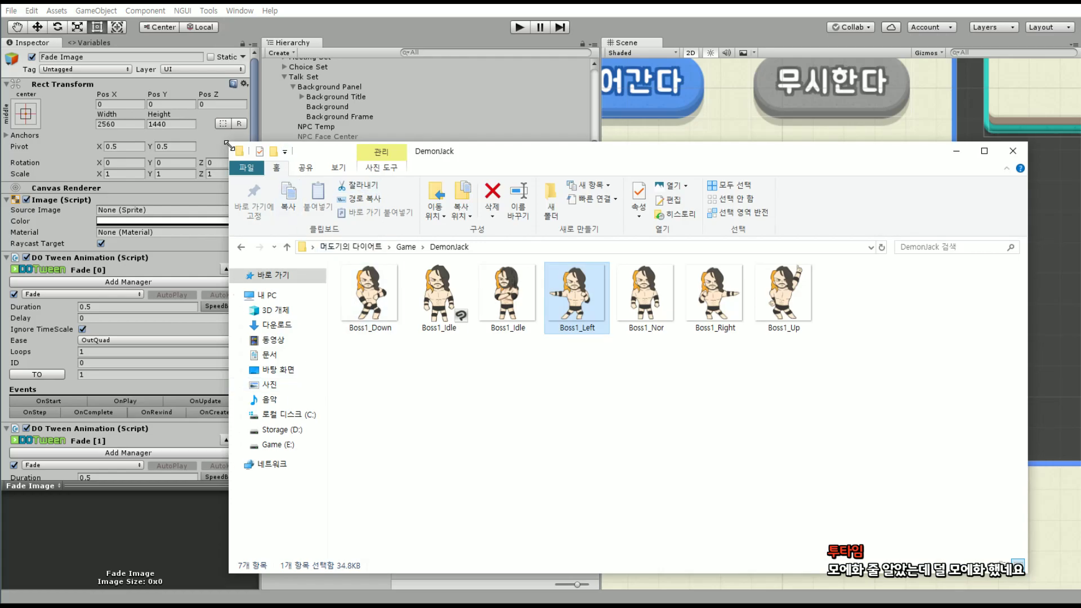
drag(230, 142, 218, 86)
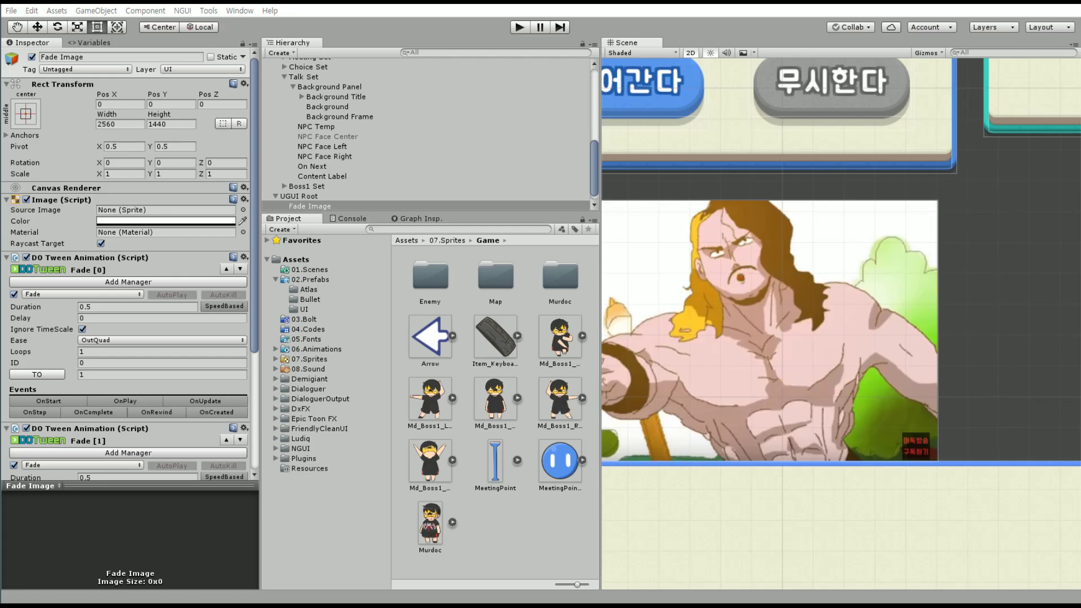
Import the Boss1 sprites into 07.Sprites/Game and compare Boss1_Up's settings with old Md_Boss1
drag(573, 534, 566, 524)
scroll(519, 357, down, 3)
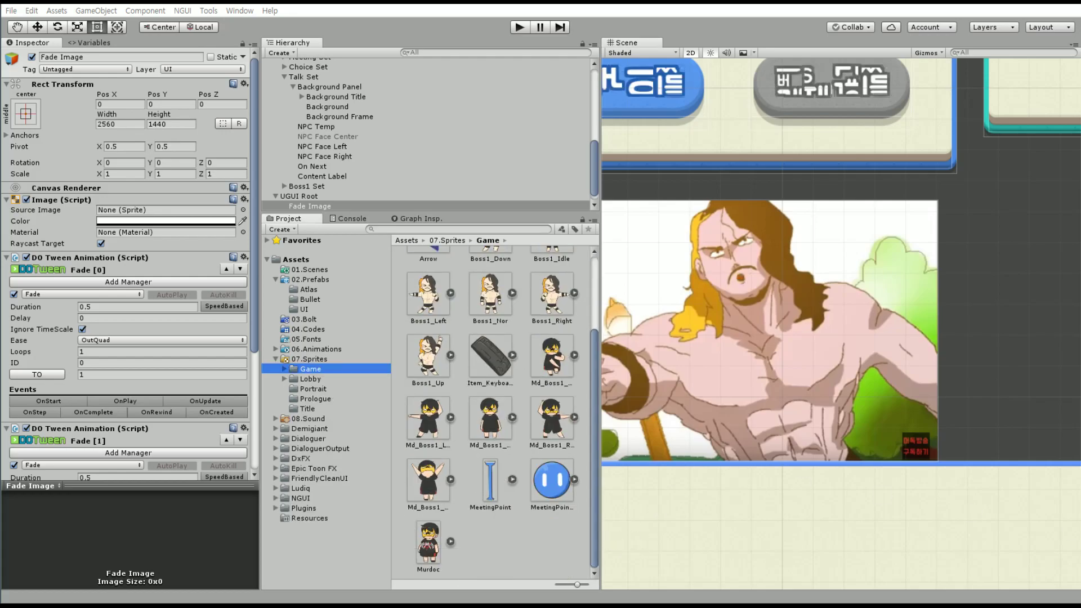
click(427, 413)
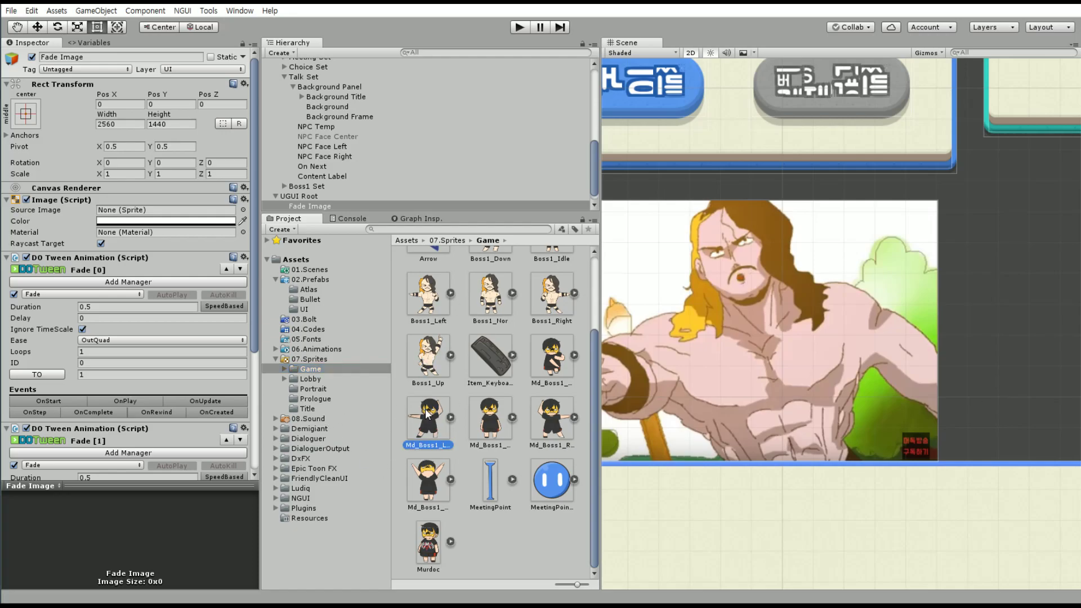
click(435, 350)
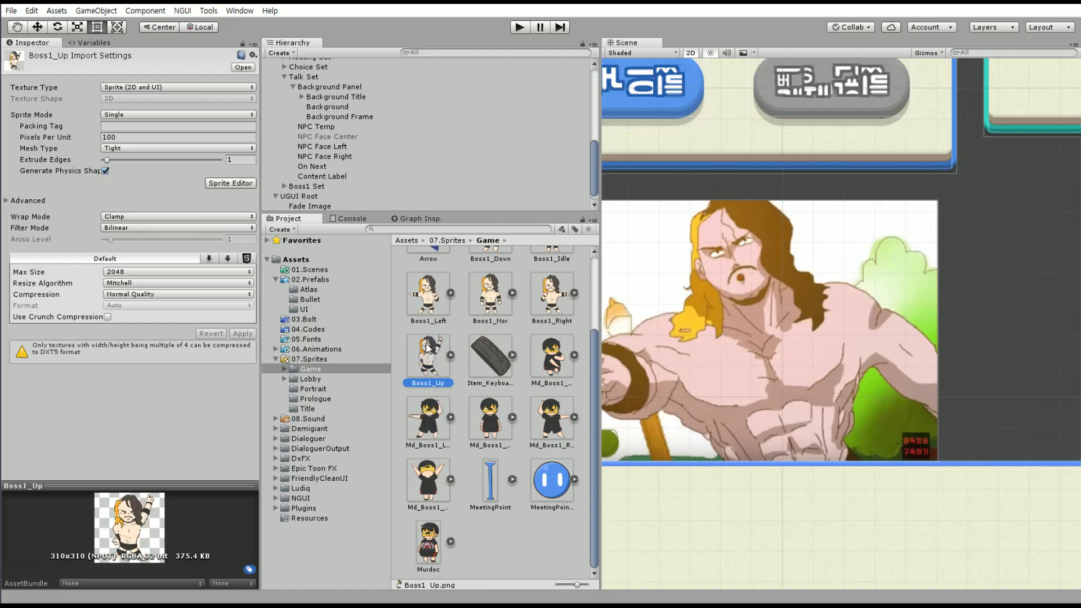
middle_drag(735, 397, 802, 360)
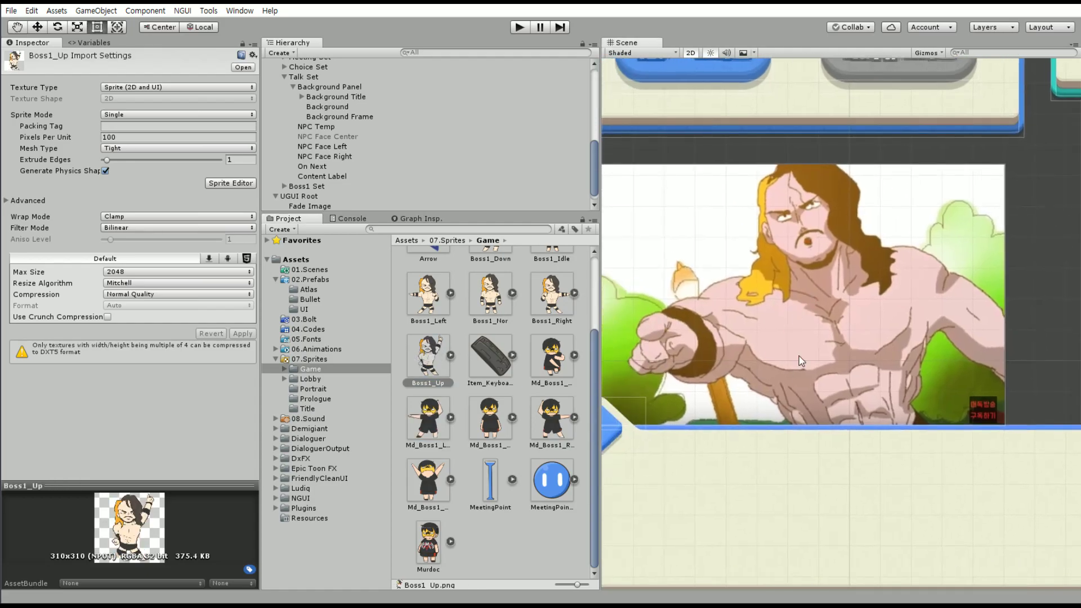
click(597, 363)
drag(596, 365, 603, 287)
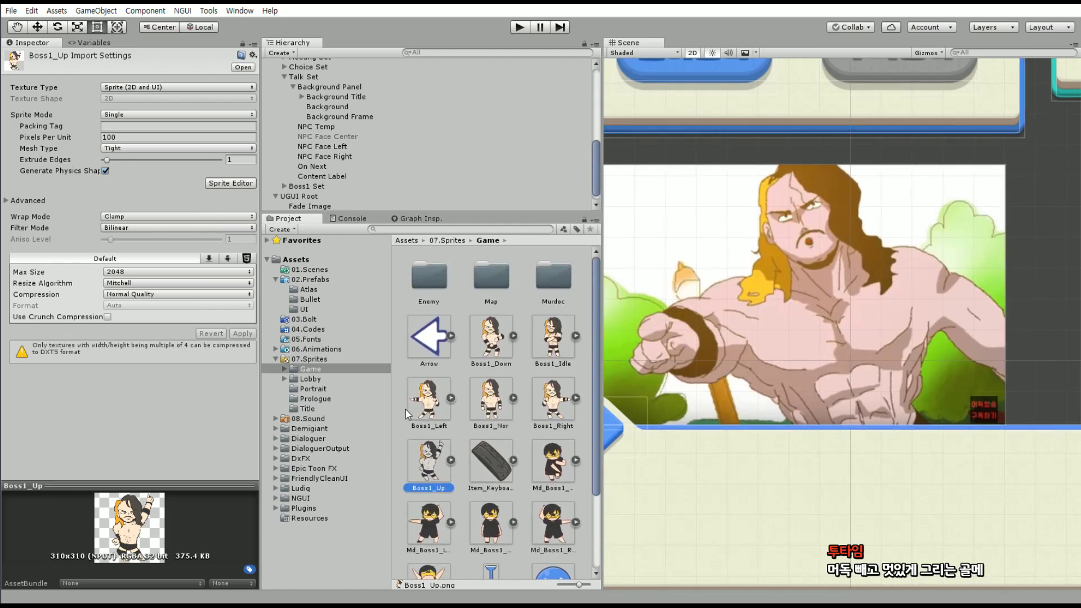
click(547, 478)
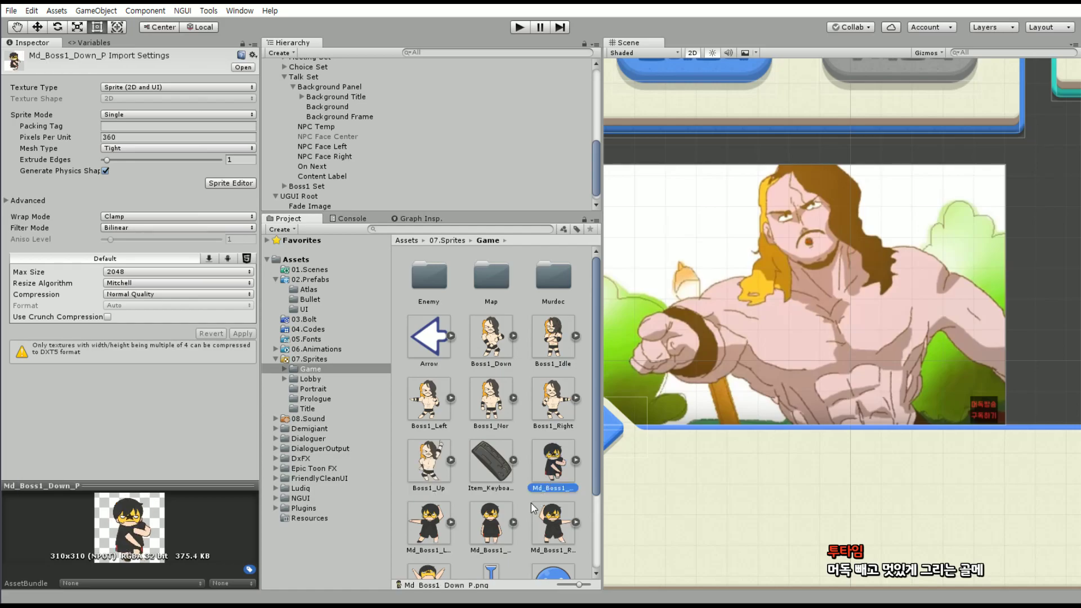
click(440, 464)
Select the six Boss1 sprites and apply Pixels Per Unit 360 to them
click(436, 398)
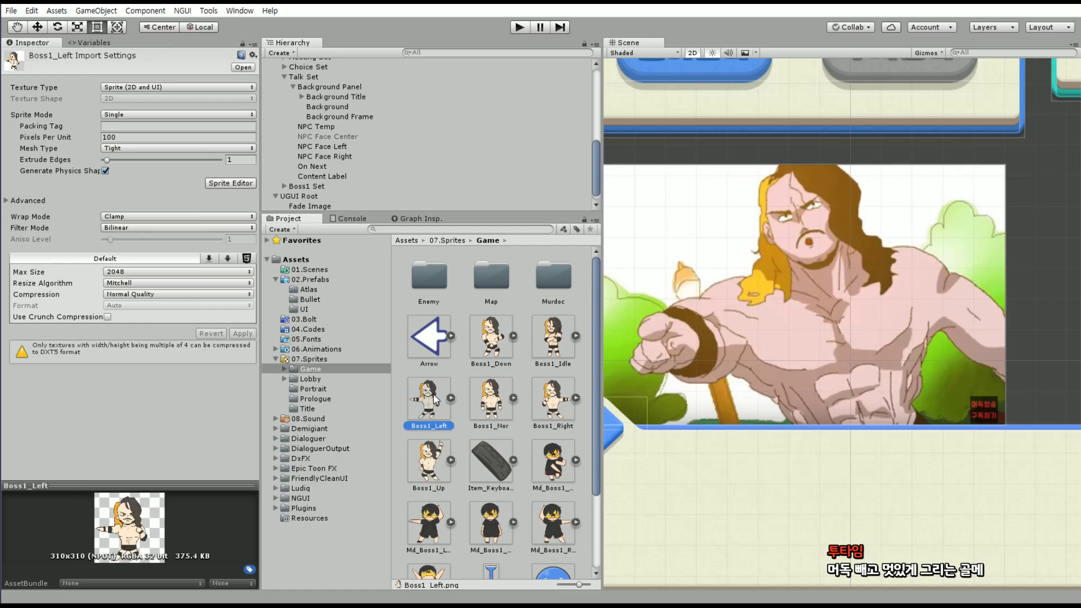
ctrl+click(429, 453)
ctrl+click(488, 397)
ctrl+click(544, 397)
ctrl+click(553, 336)
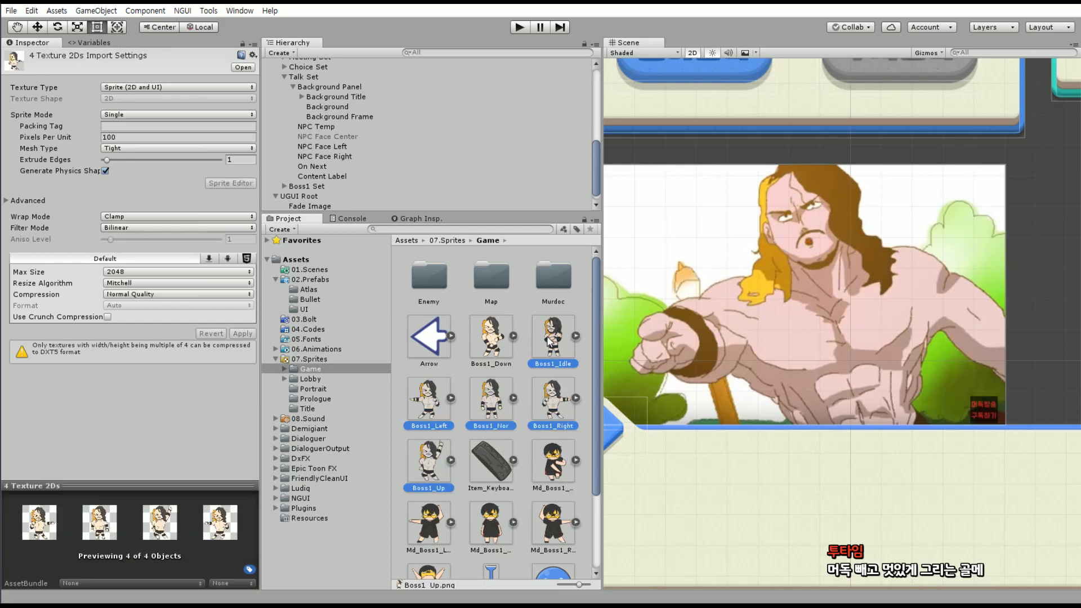
ctrl+click(491, 336)
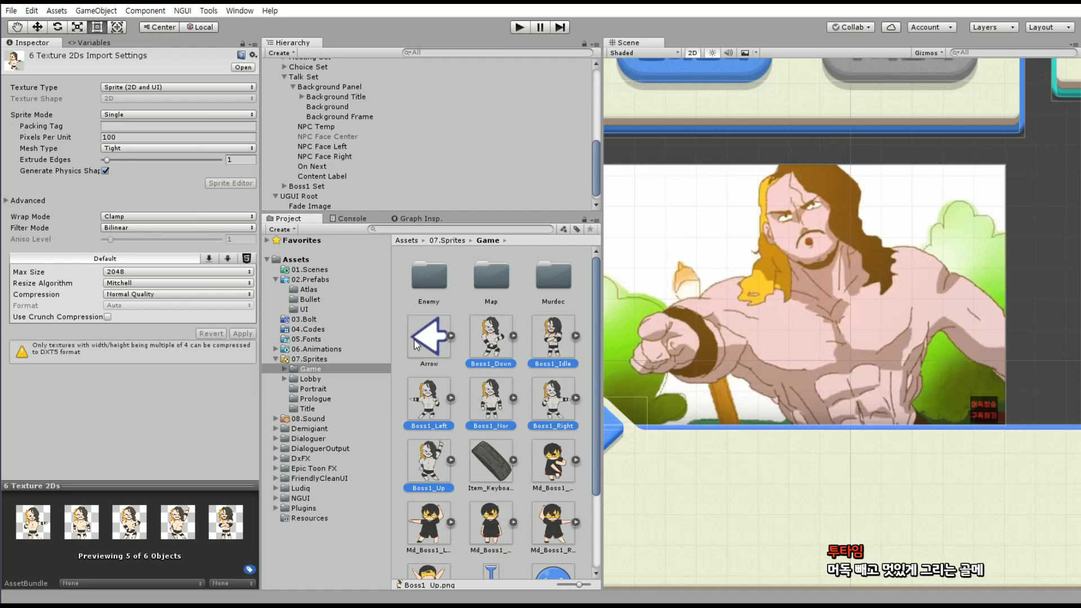
click(127, 138)
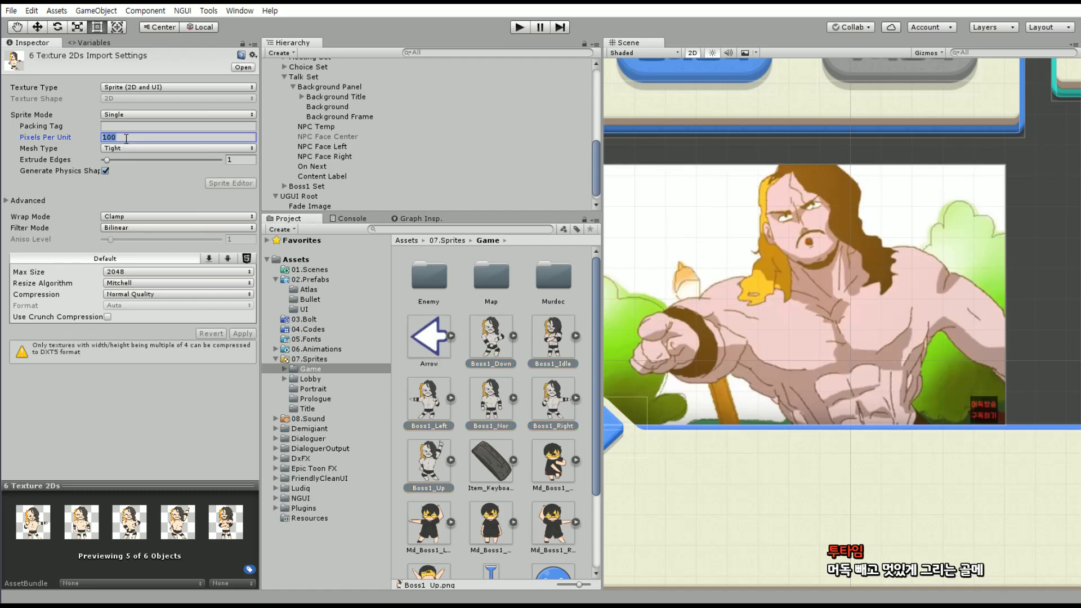
text(360)
click(243, 334)
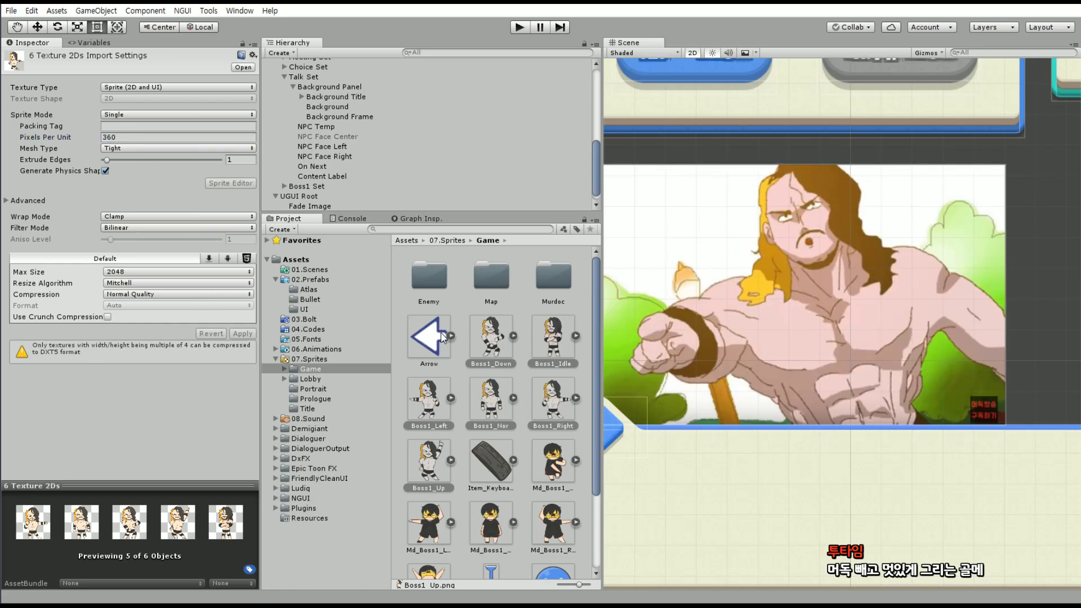
middle_drag(741, 246, 769, 249)
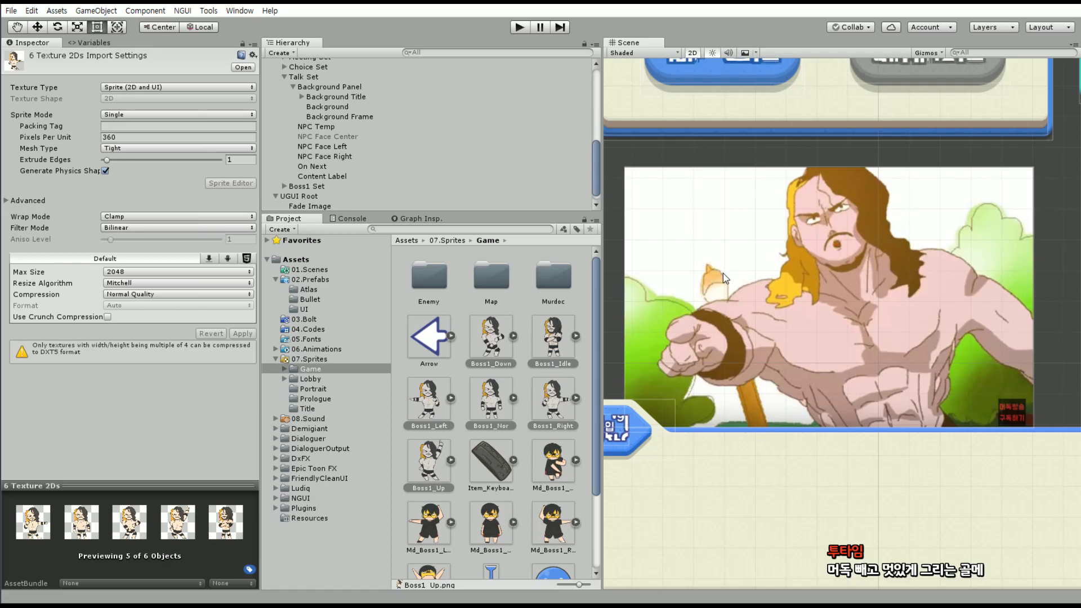
middle_drag(779, 295, 772, 263)
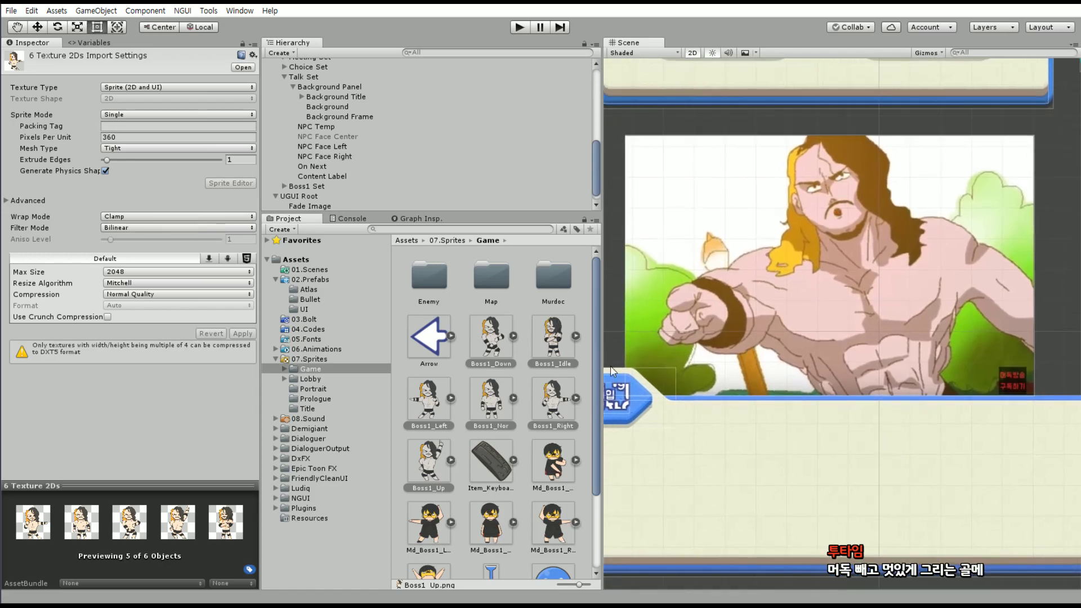
middle_drag(665, 372, 810, 589)
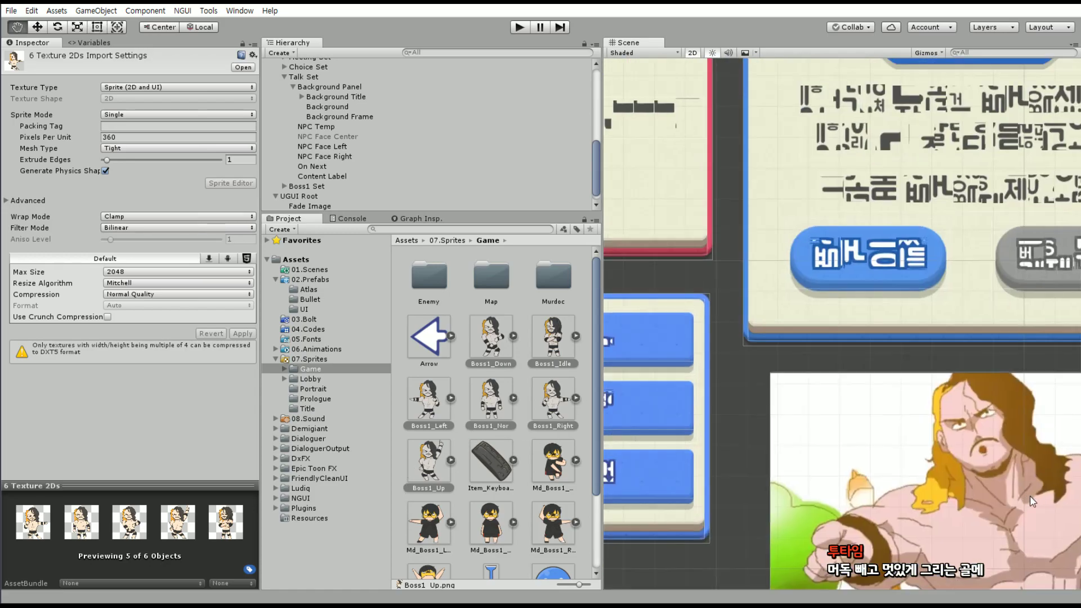
scroll(773, 228, down, 3)
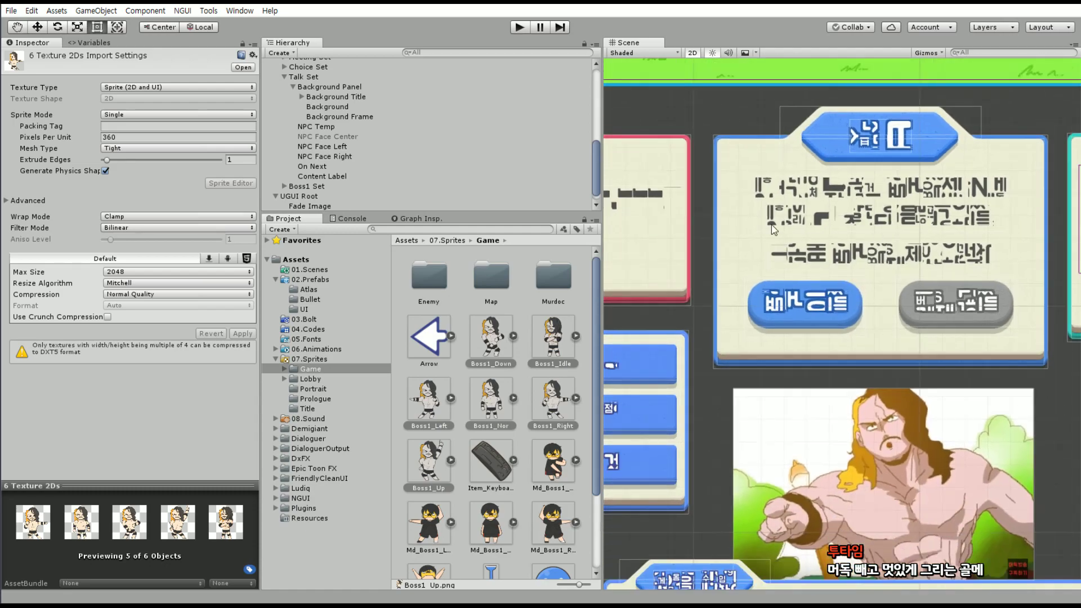
middle_drag(814, 259, 1004, 296)
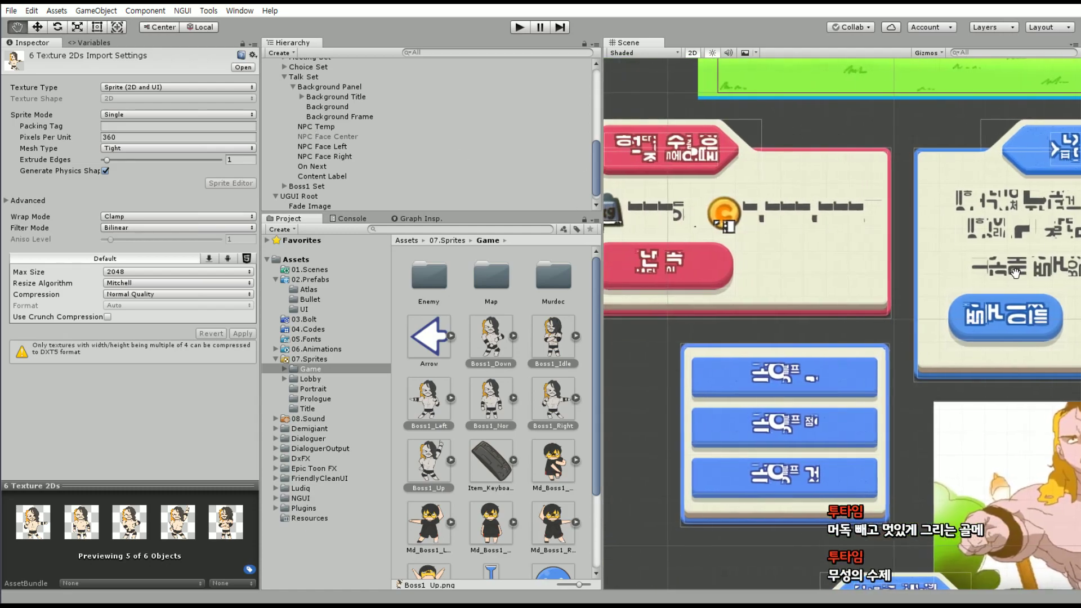
scroll(304, 138, up, 5)
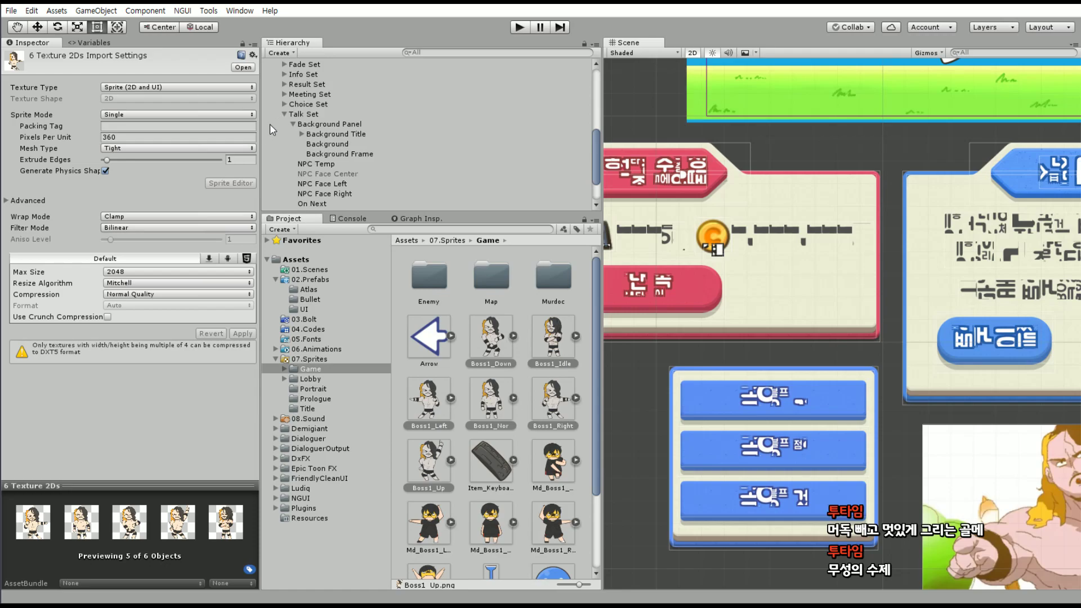
click(299, 143)
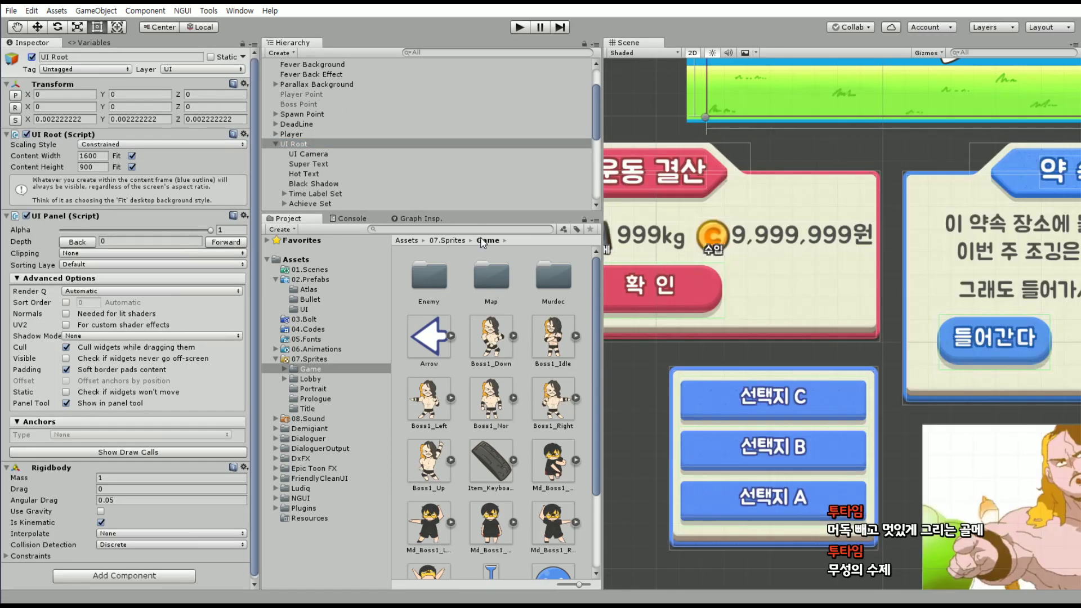
scroll(352, 151, down, 5)
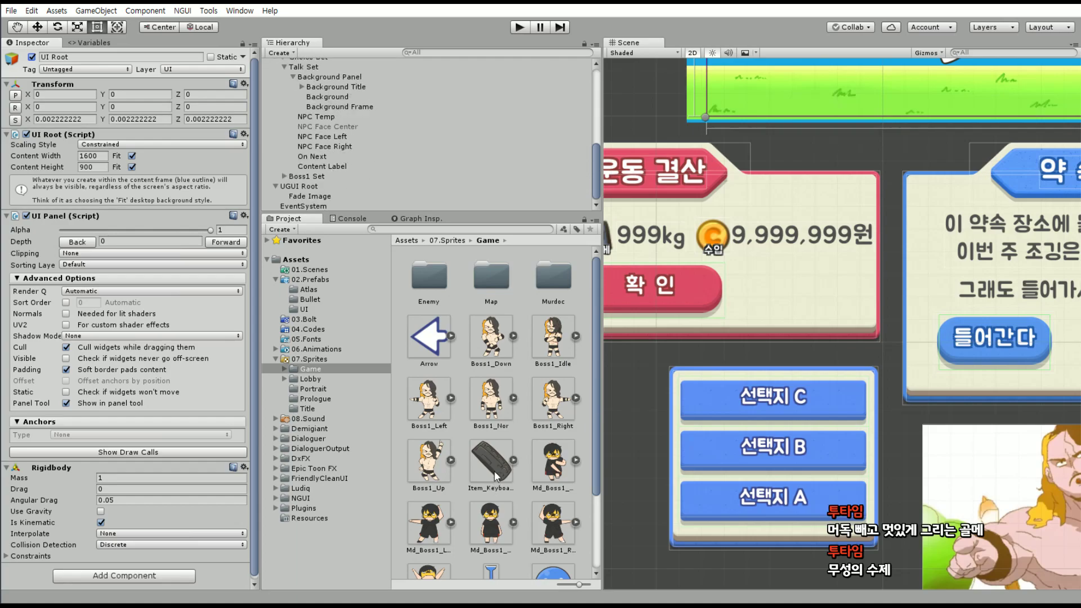
click(497, 333)
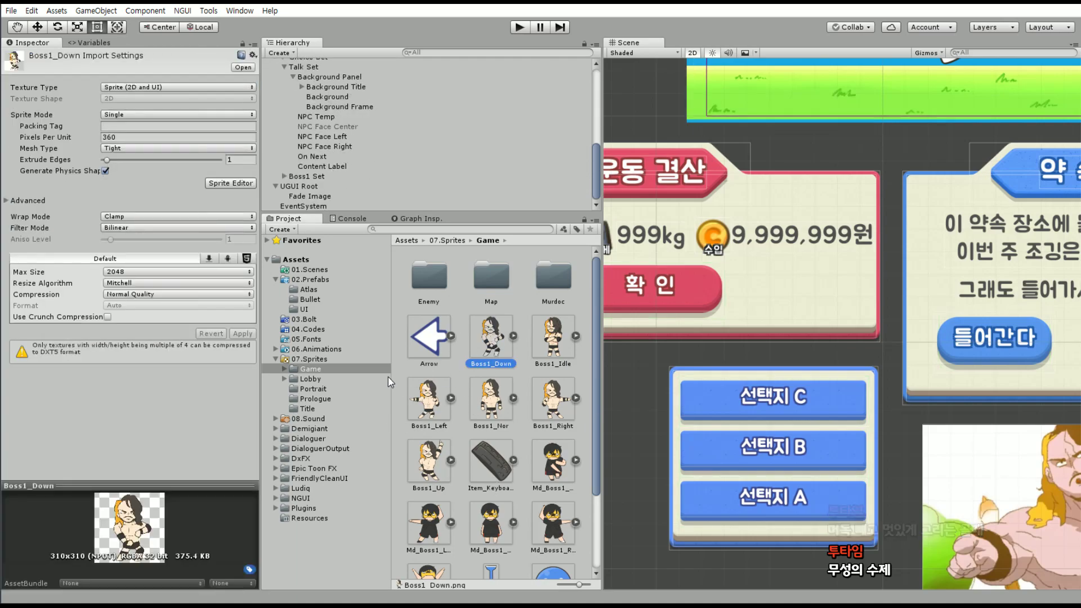
middle_drag(846, 329, 554, 354)
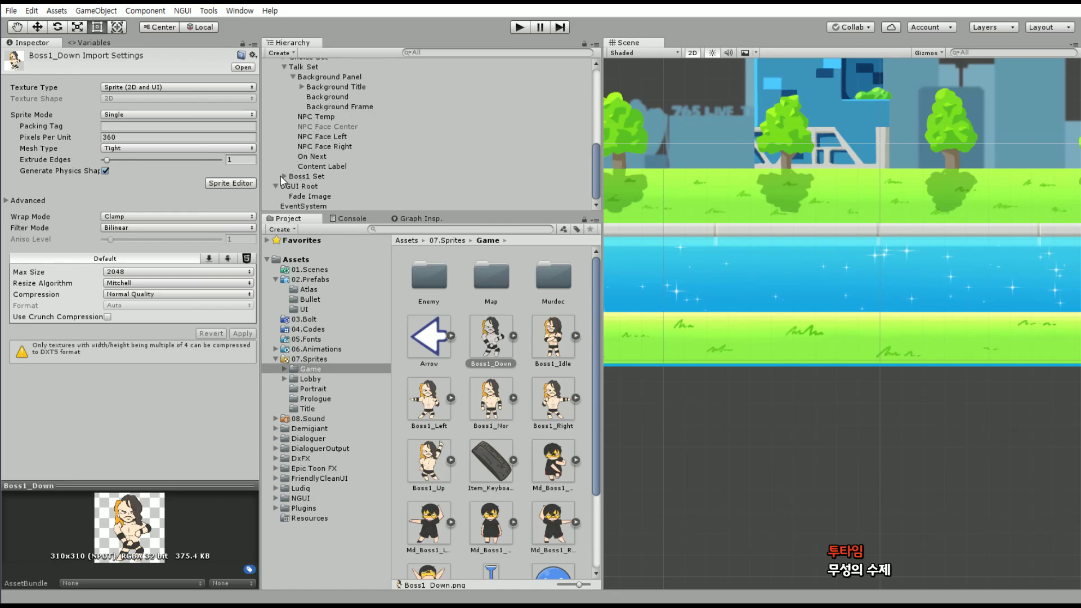
Collapse the UGUI Root and Talk Set groups and select Spawn Point in the Hierarchy
click(276, 186)
scroll(291, 144, up, 4)
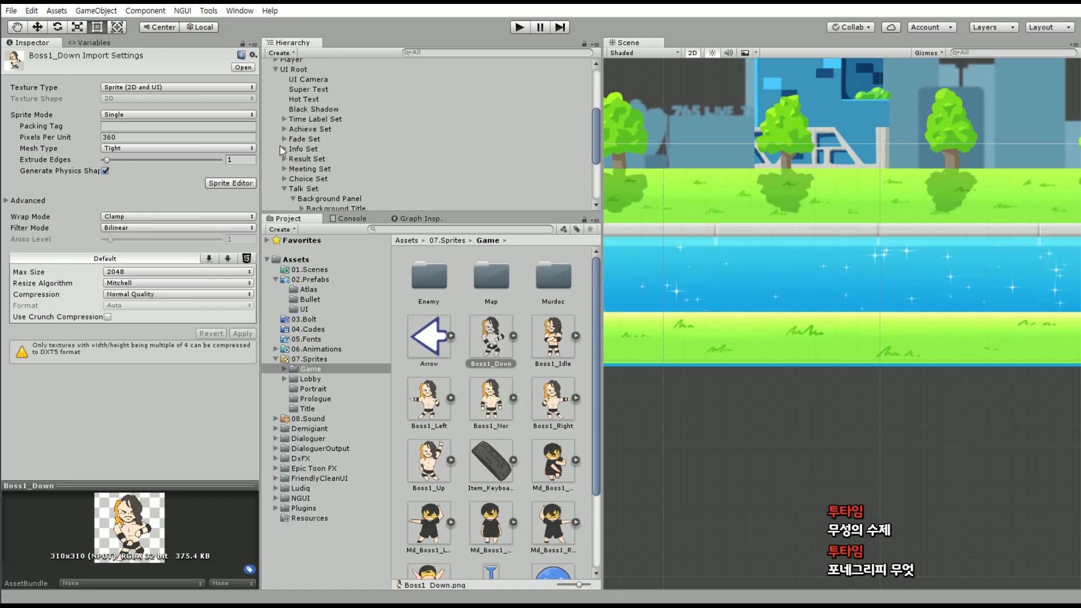
click(284, 189)
scroll(328, 137, up, 4)
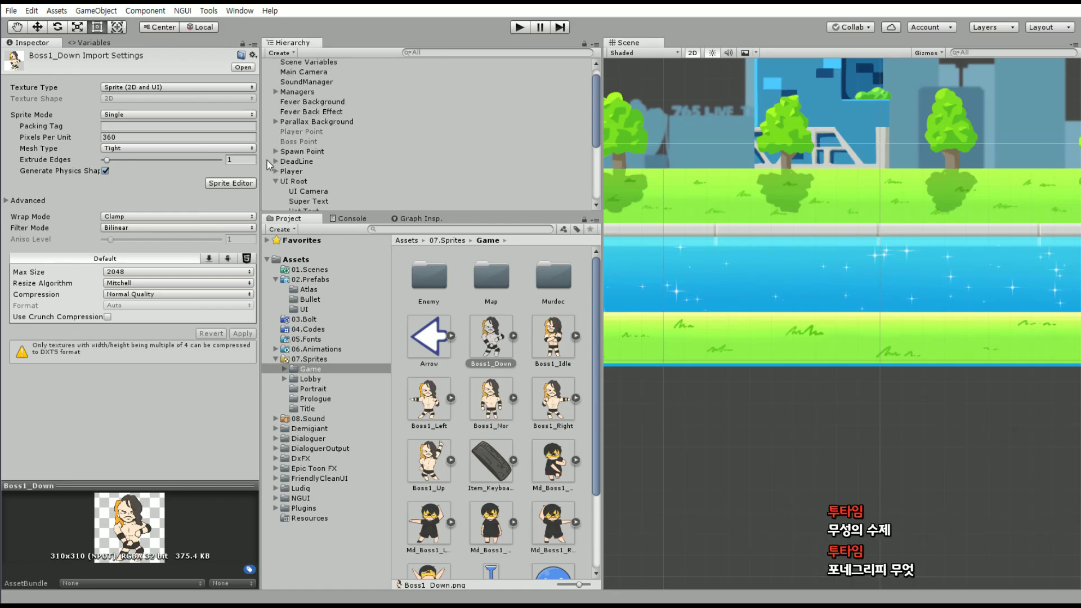
scroll(291, 138, up, 2)
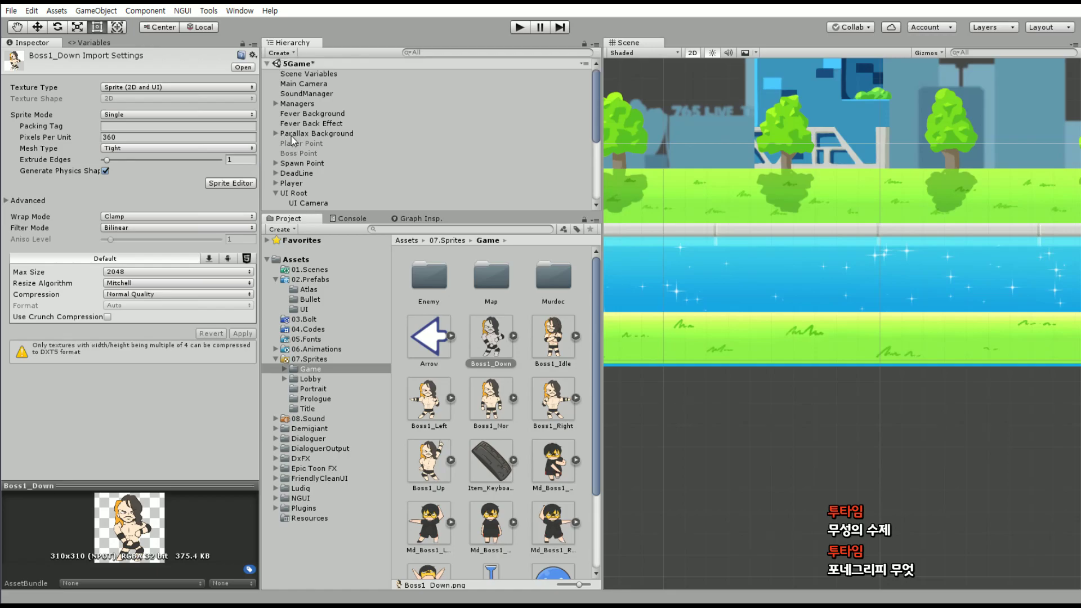
click(294, 164)
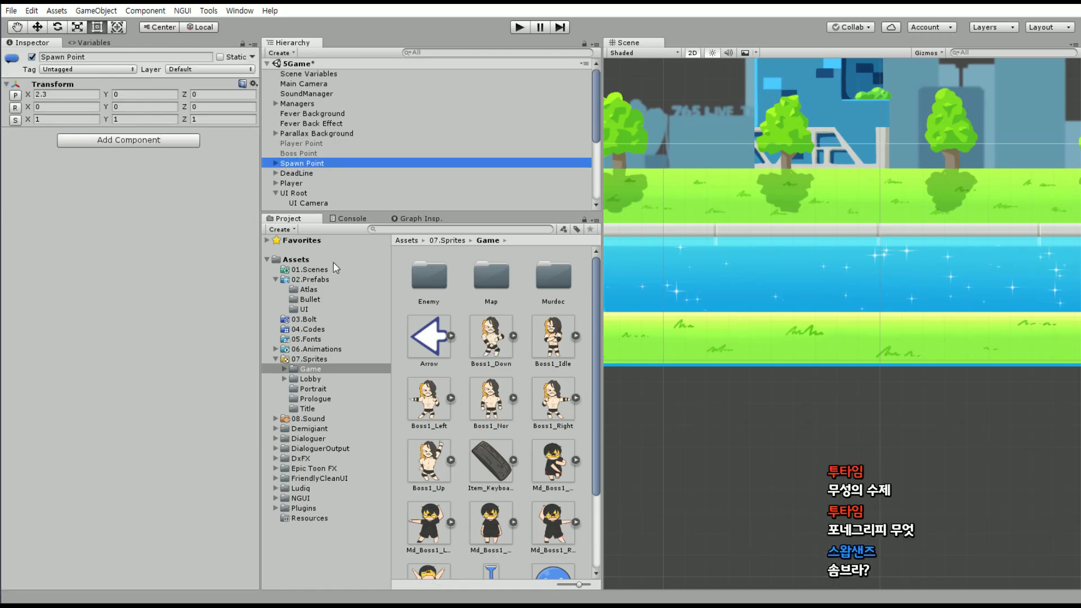
Open 02.Prefabs, scroll down to the 34Boss prefab, and pan the scene to Spawn Point
click(312, 279)
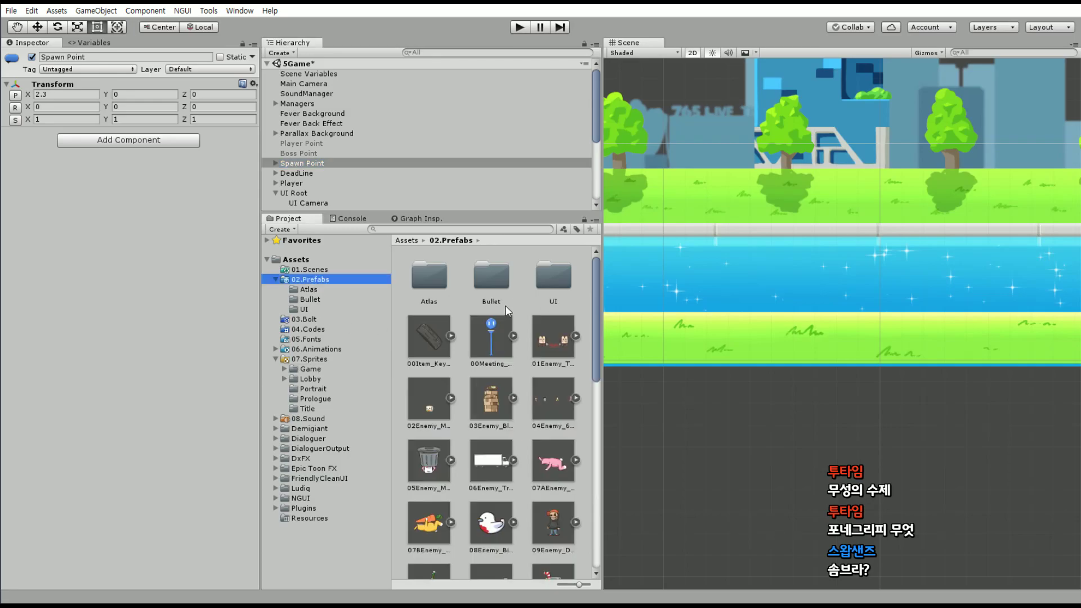
scroll(516, 352, down, 3)
scroll(468, 340, down, 2)
scroll(468, 344, down, 5)
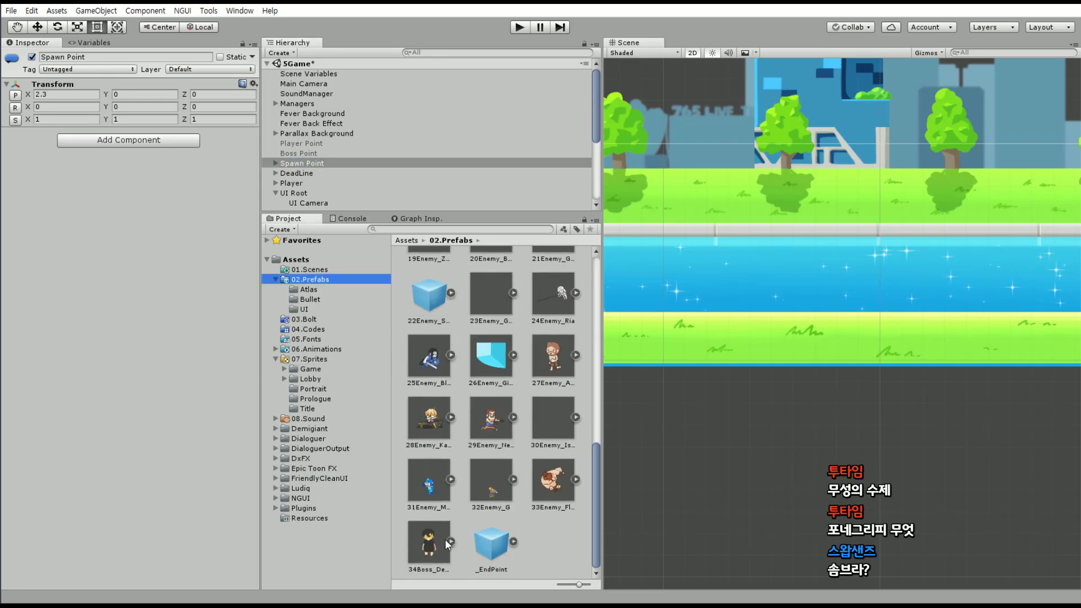
middle_drag(820, 398, 761, 401)
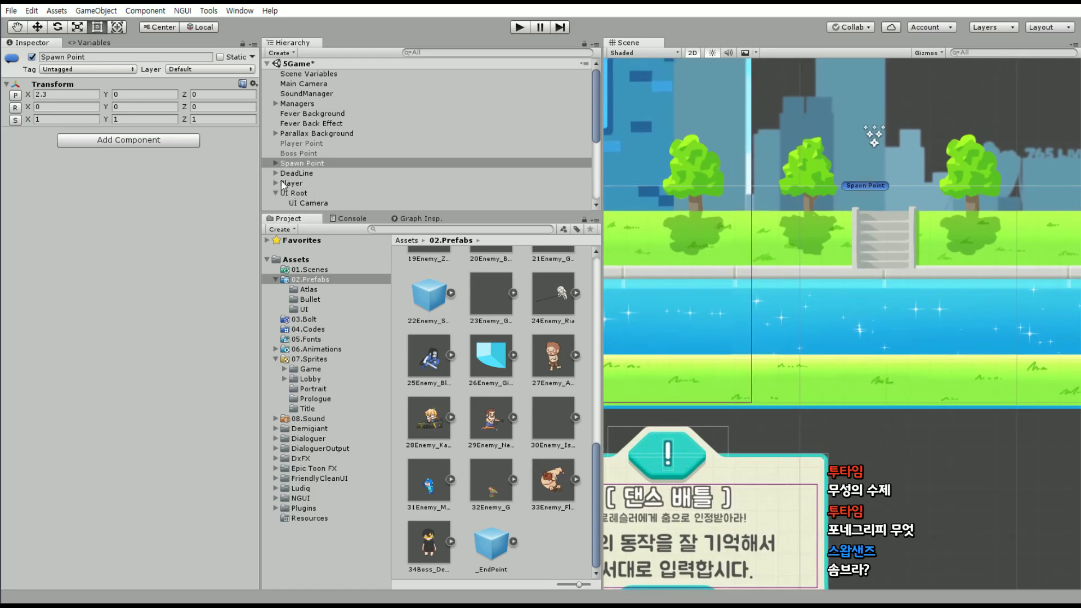
Drop 34Boss_DemonJack under Spawn Point, frame it, and select its Boss GPX child
drag(429, 540, 321, 147)
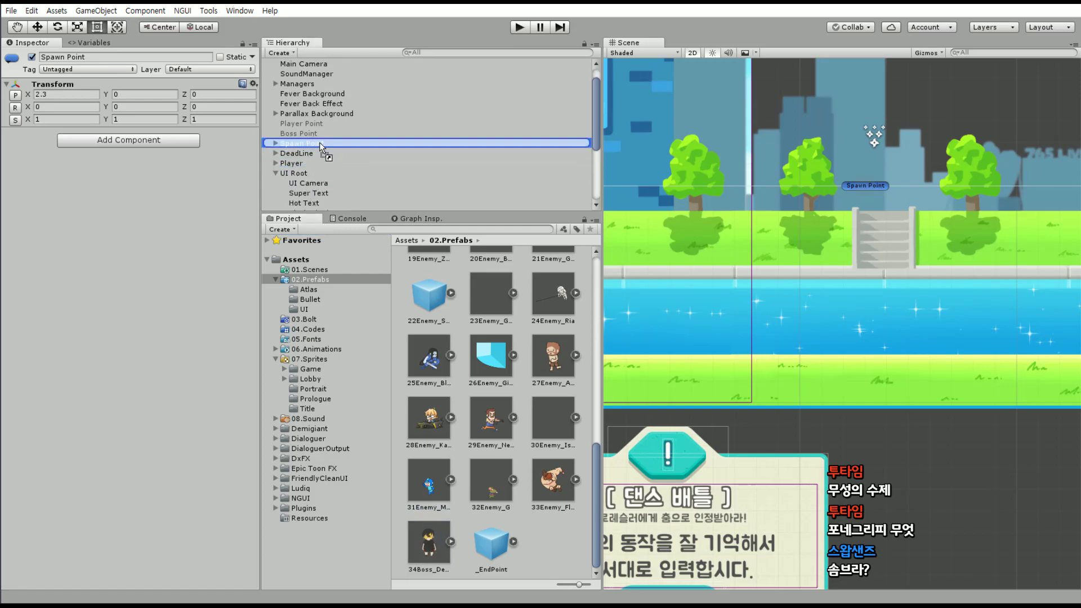
key(f)
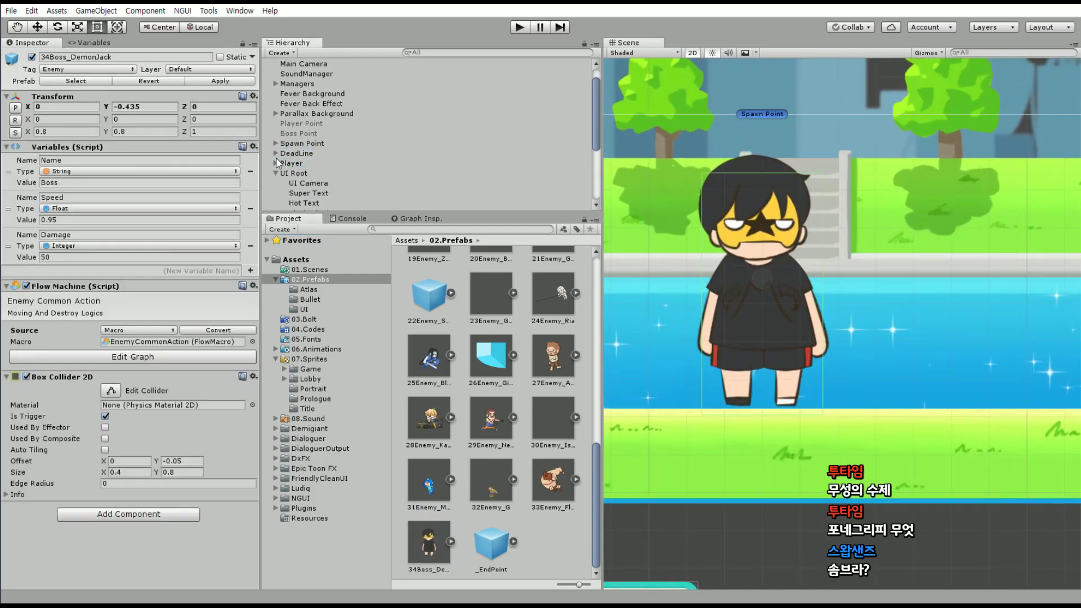
click(275, 143)
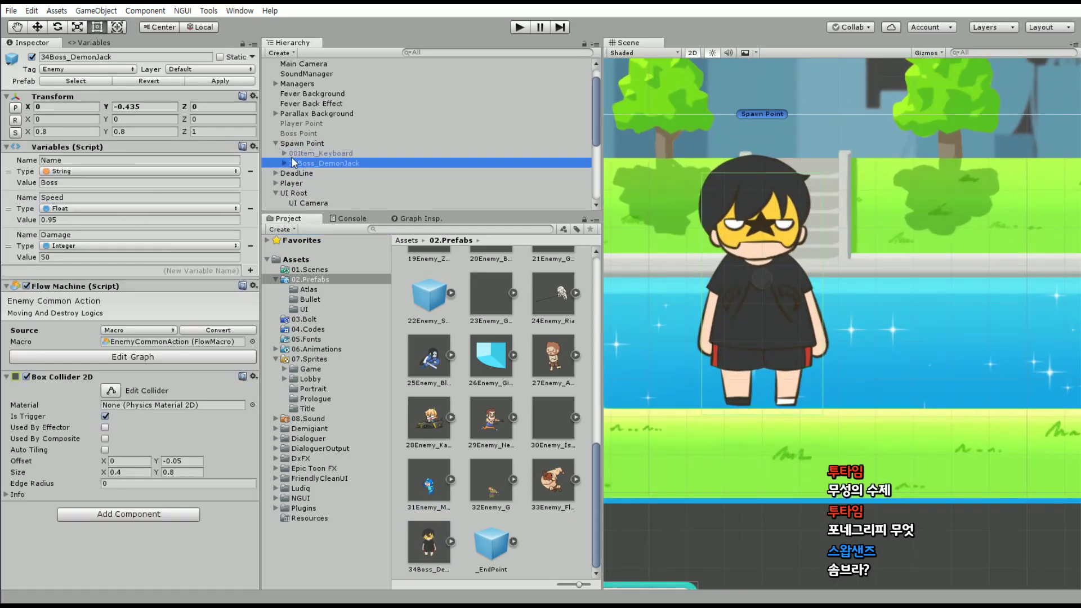
click(284, 163)
click(314, 173)
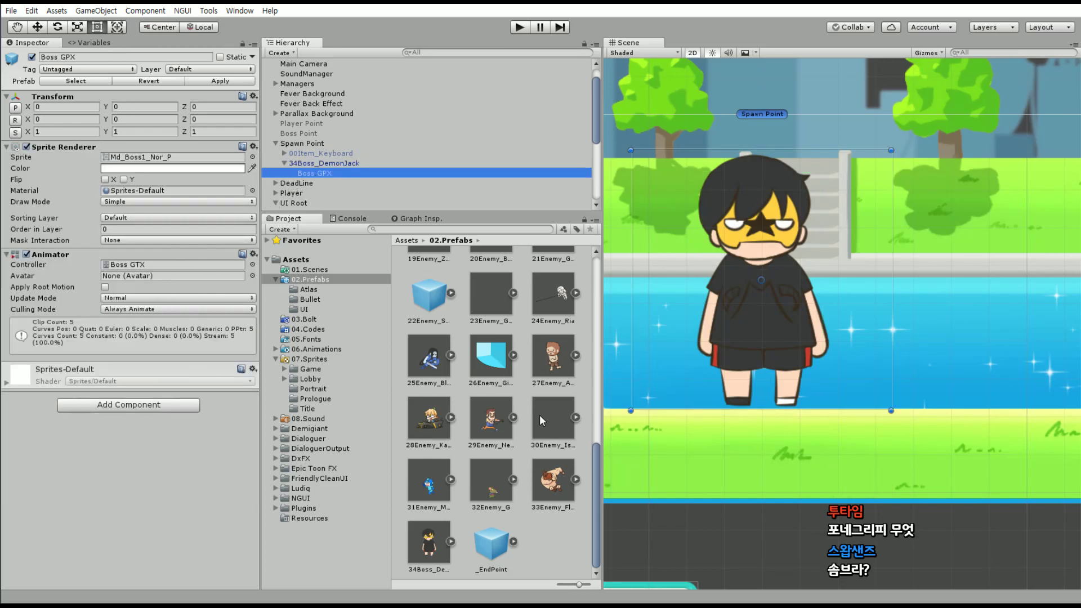
drag(445, 536, 450, 544)
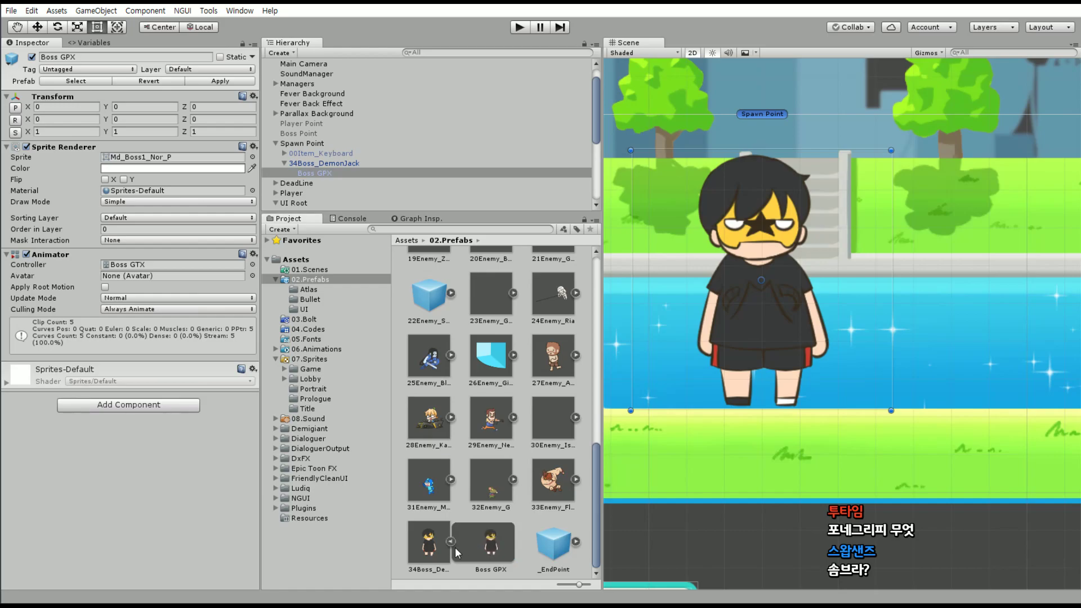
click(451, 542)
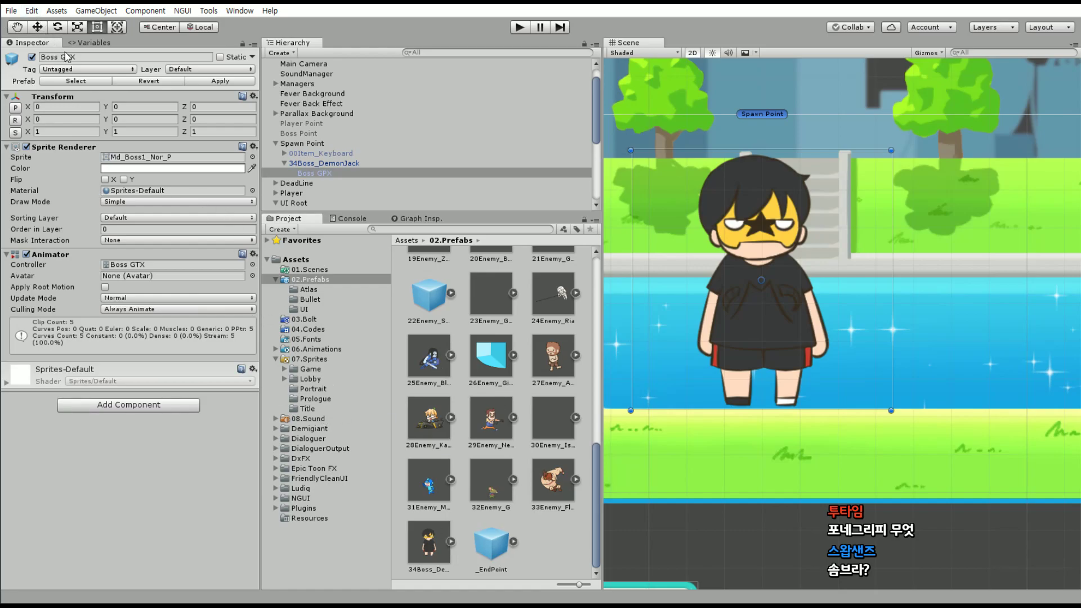
middle_drag(700, 304, 736, 321)
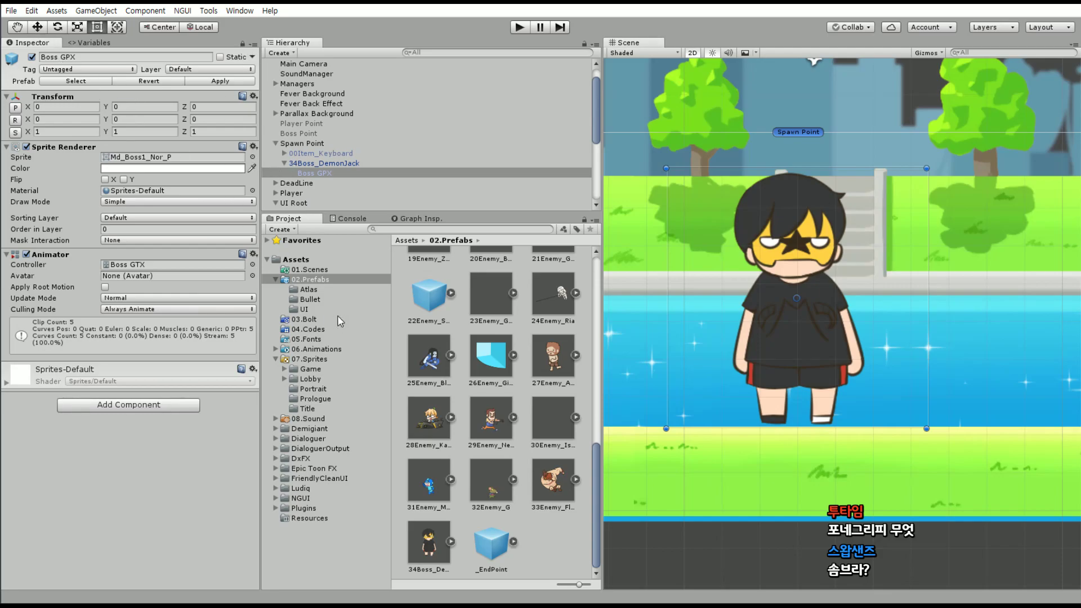
Browse to 07.Sprites/Game and drag Boss1_Idle into Boss GPX's Sprite field
click(313, 407)
click(335, 400)
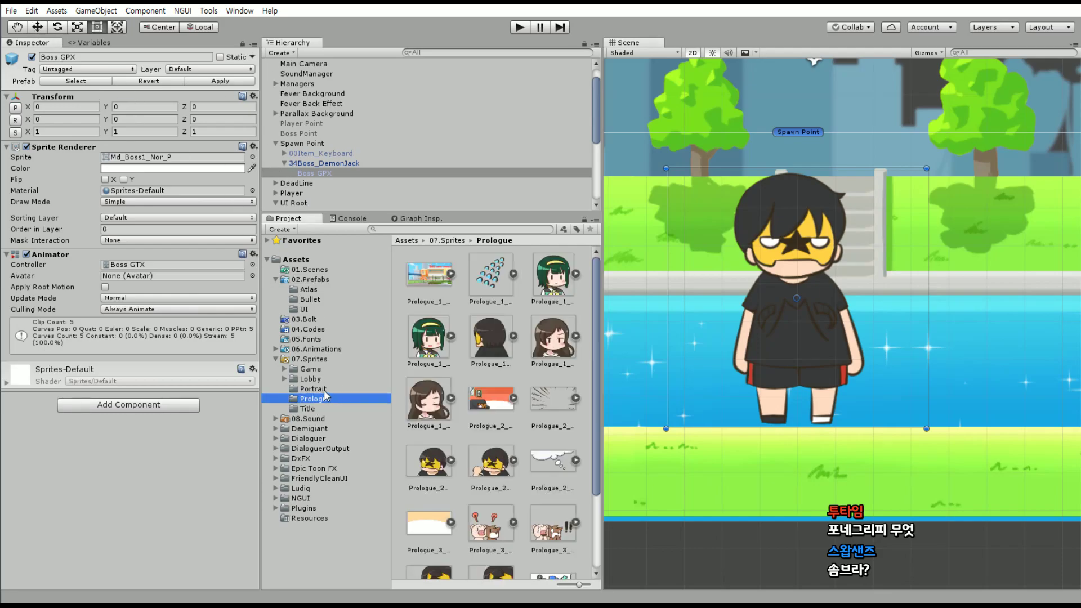
click(338, 390)
click(333, 380)
click(341, 369)
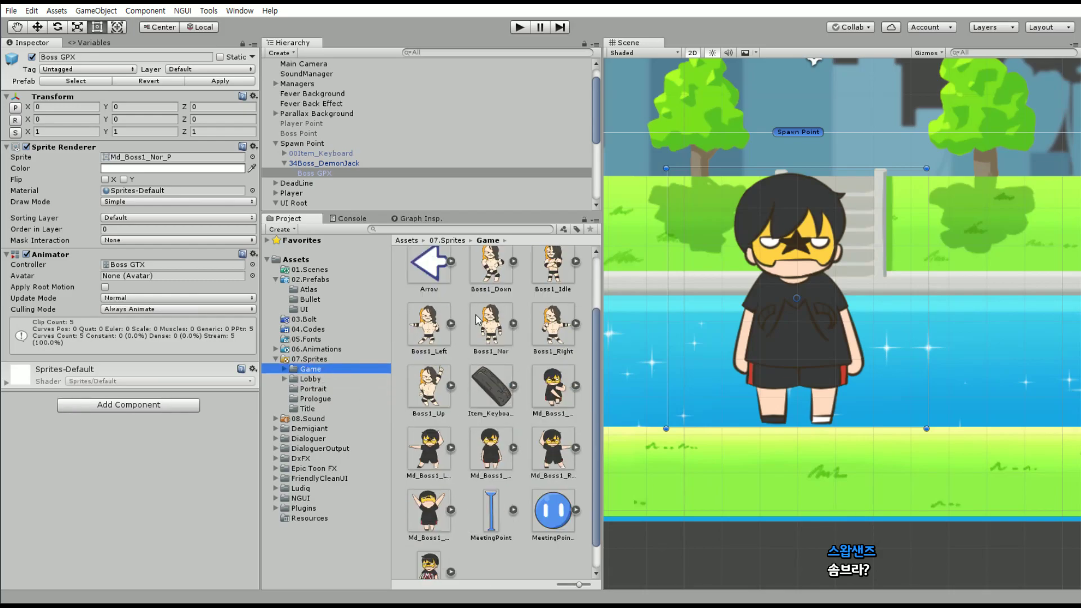
scroll(549, 276, up, 1)
mouse_move(551, 272)
mouse_down()
mouse_move(141, 255)
mouse_move(166, 164)
mouse_up()
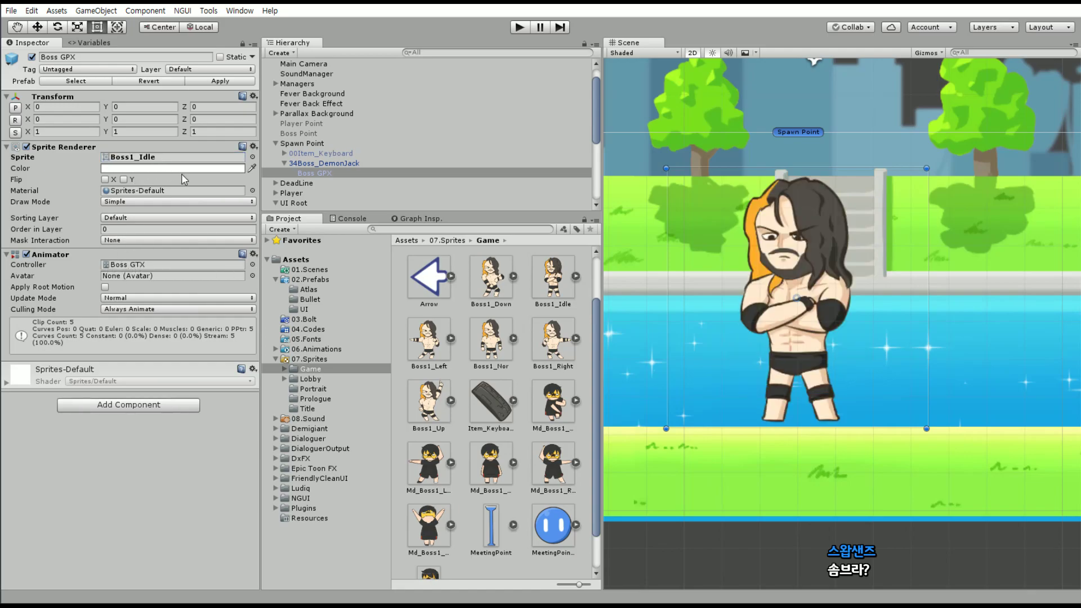
scroll(823, 368, up, 2)
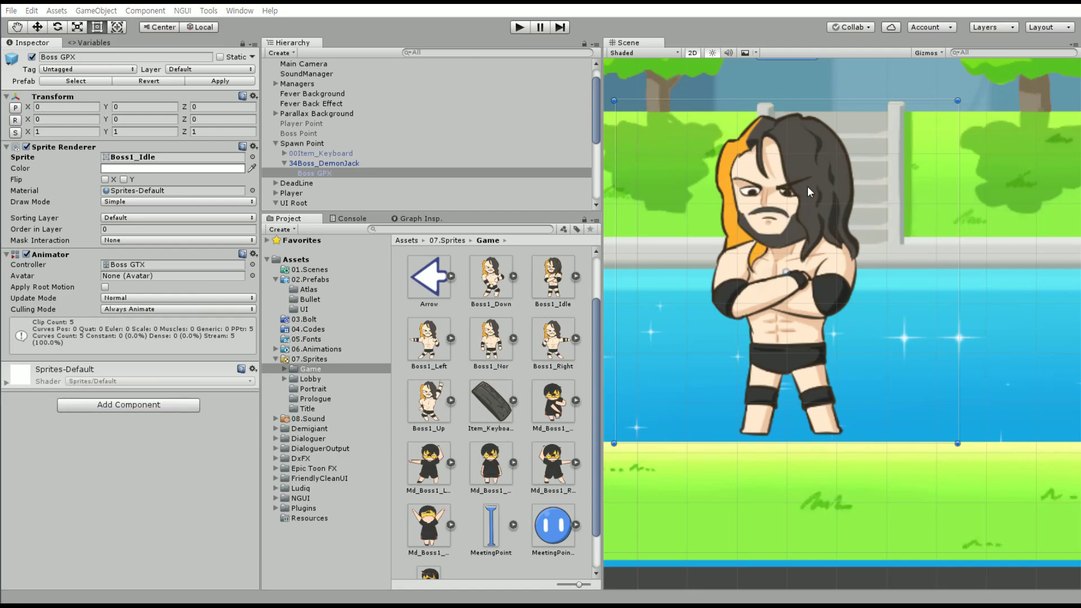
Select 34Boss_DemonJack and nudge it slightly lower with the Move tool
click(777, 317)
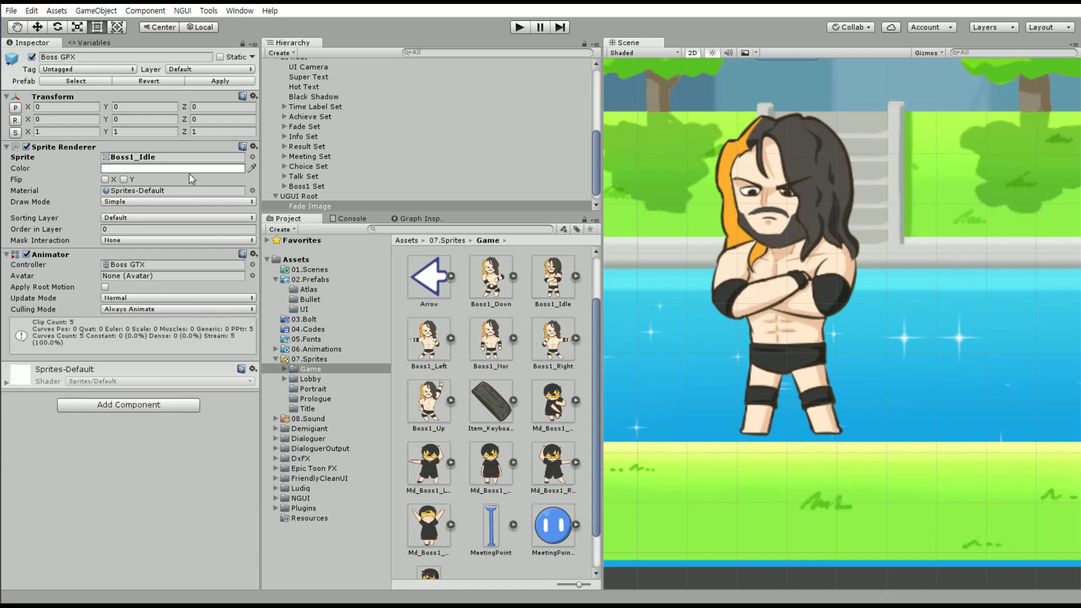
click(322, 205)
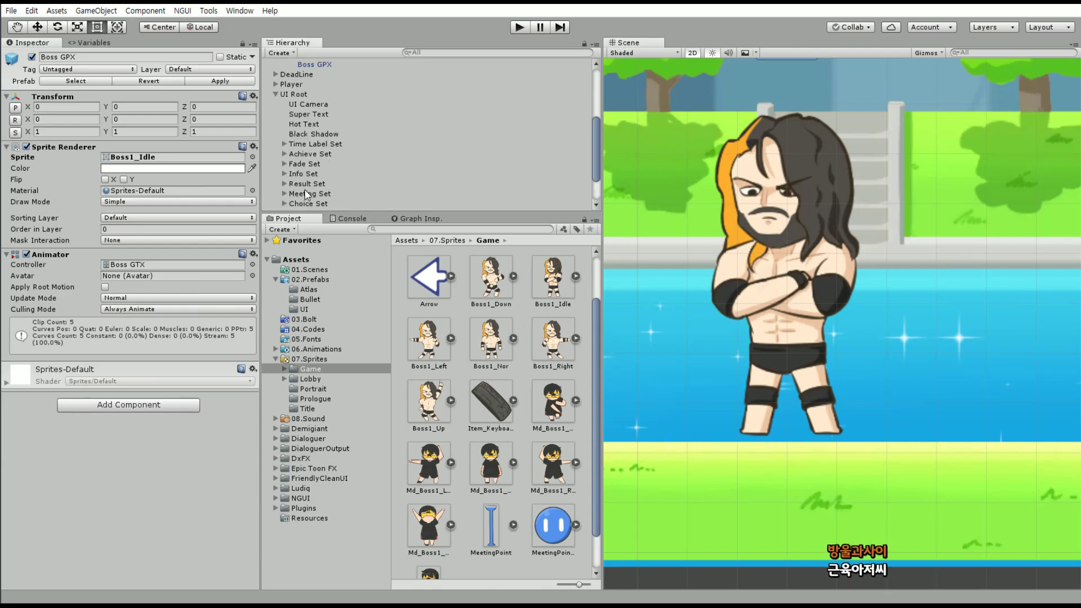
scroll(276, 185, up, 4)
click(319, 138)
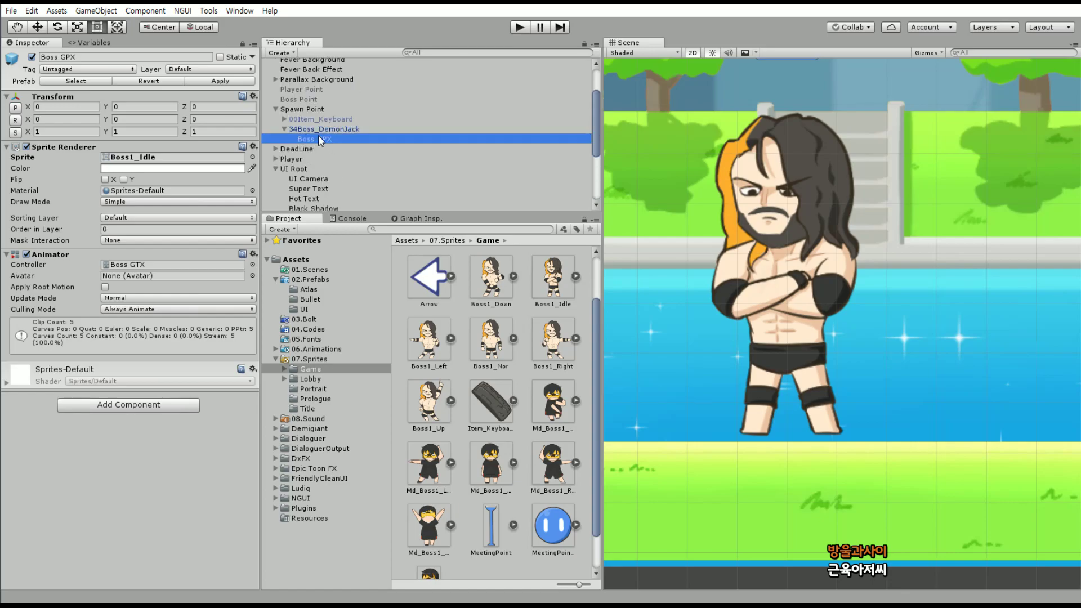
click(335, 130)
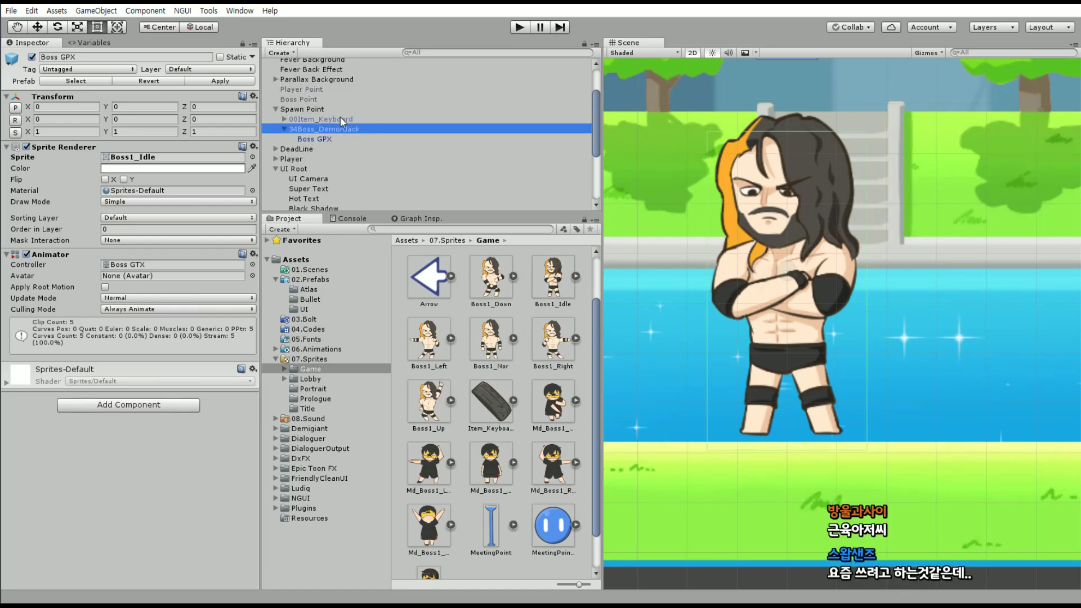
click(41, 28)
click(39, 27)
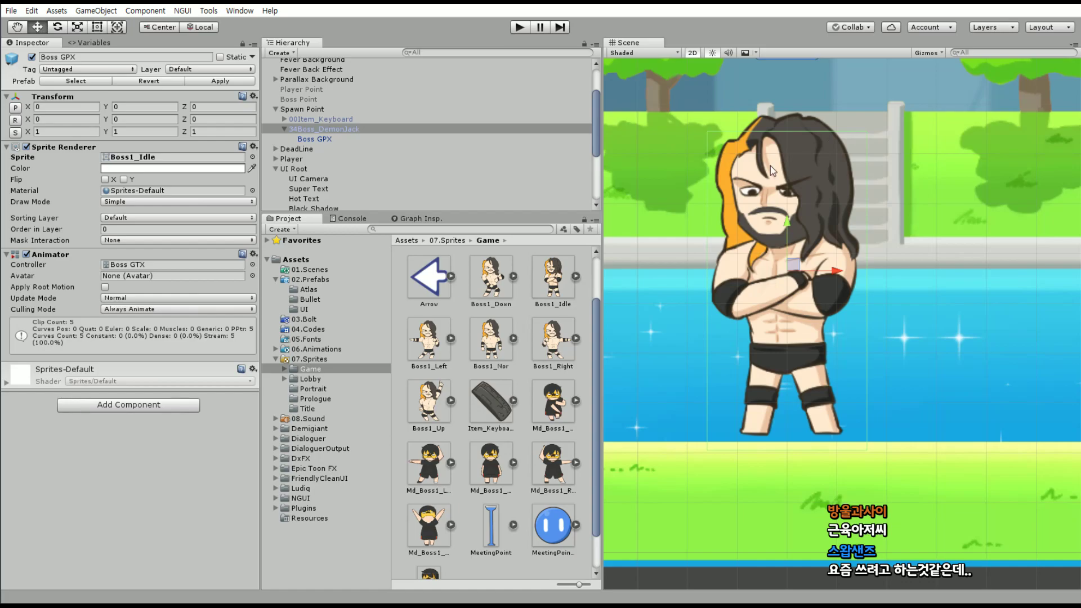
drag(788, 223, 789, 231)
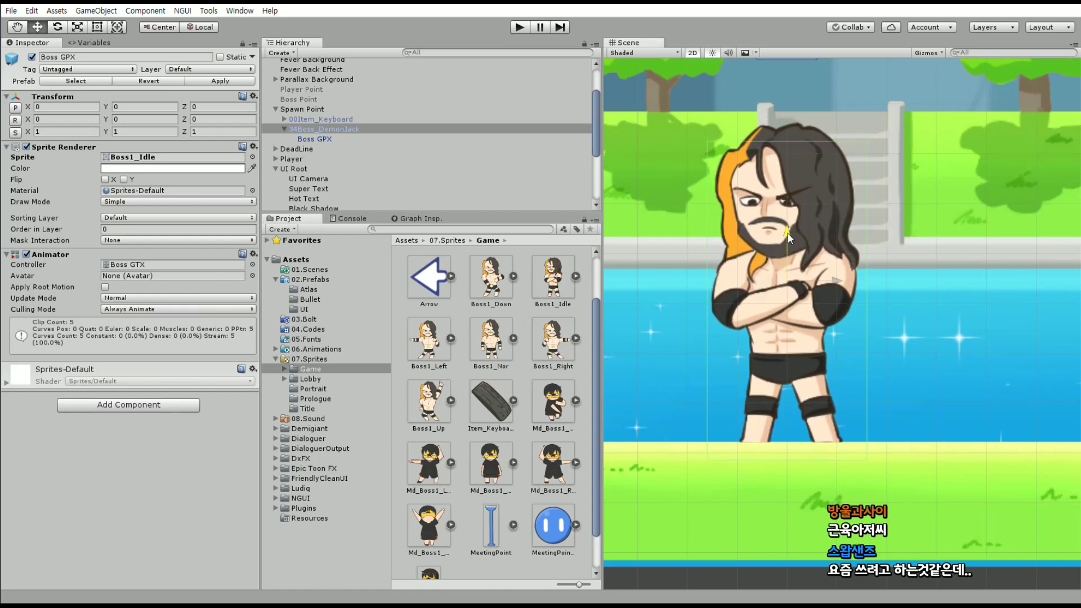
drag(786, 231, 784, 233)
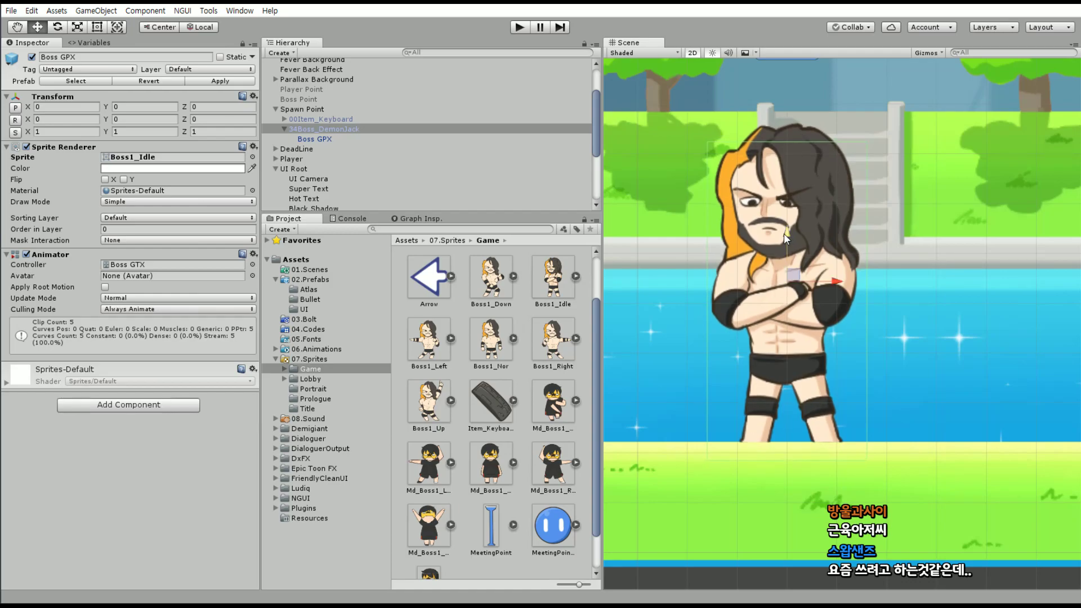
Set Boss GPX's Position Z to -0.1, then open the 06.Animations folder
click(322, 133)
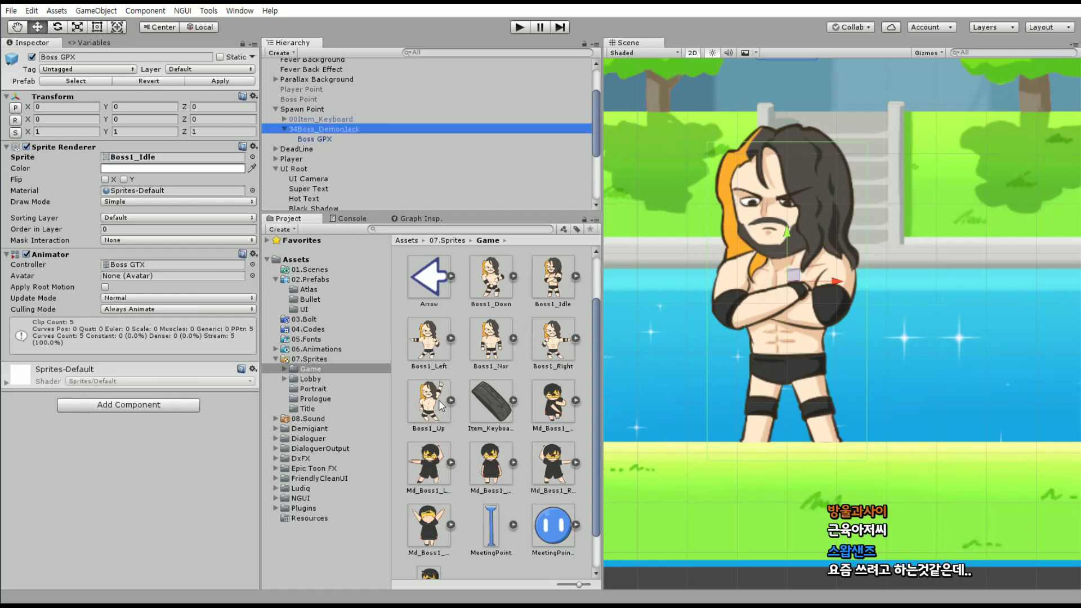
click(209, 107)
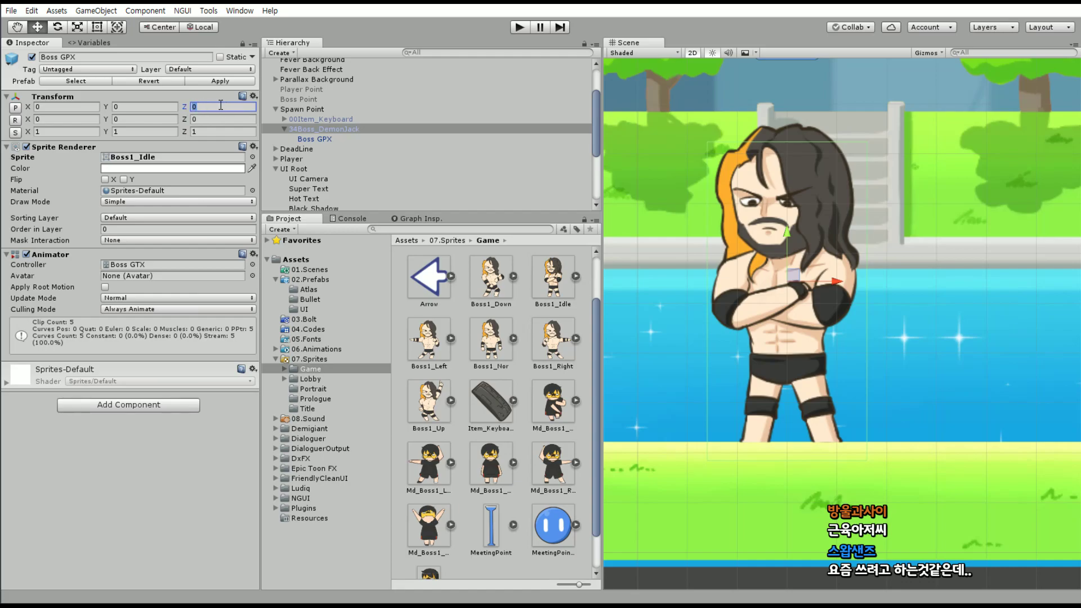
text(-0.1)
text(f)
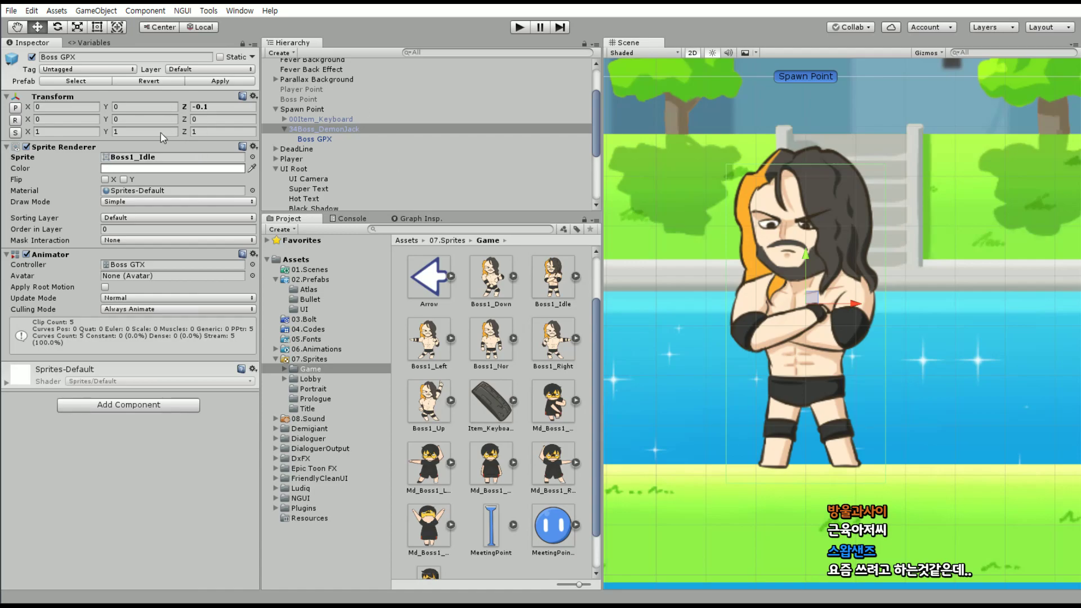
click(191, 158)
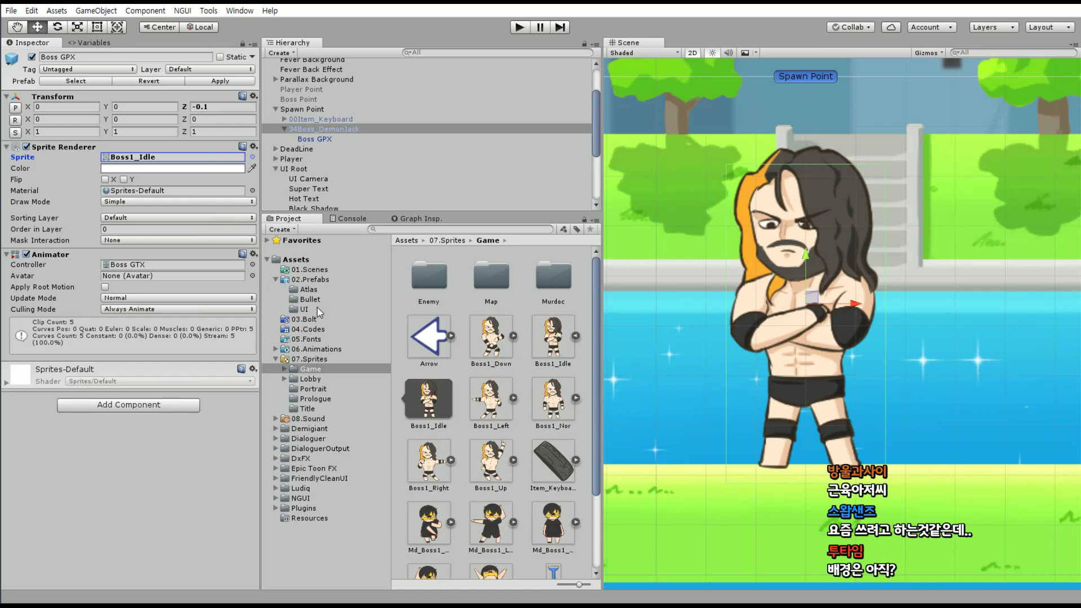
click(323, 349)
Open the Game › Boss animations folder and select the Boss1_Down and Boss1_Idle clips
double_click(429, 276)
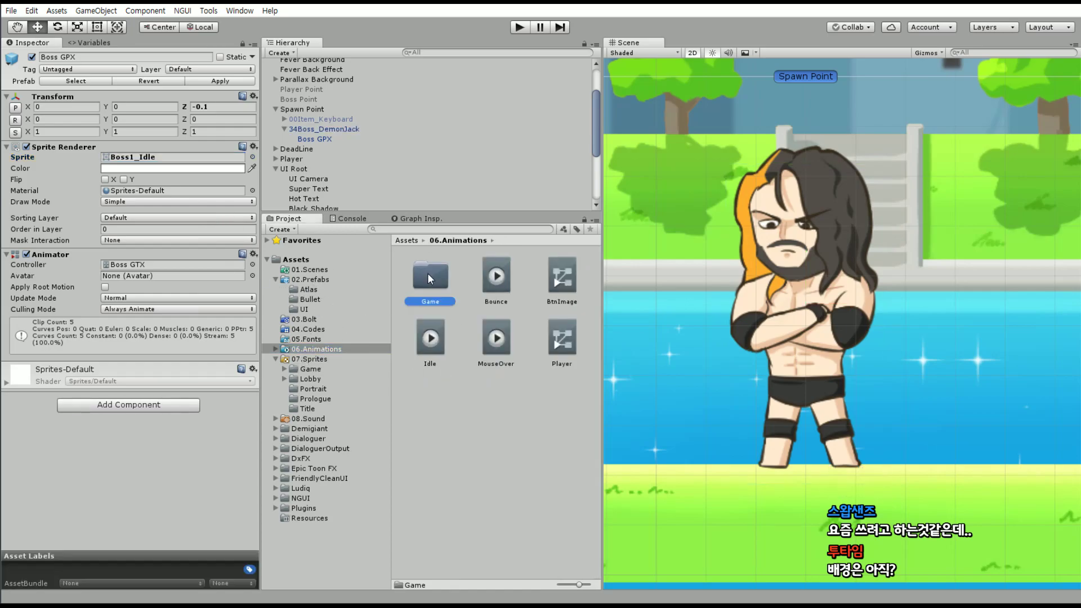
double_click(437, 287)
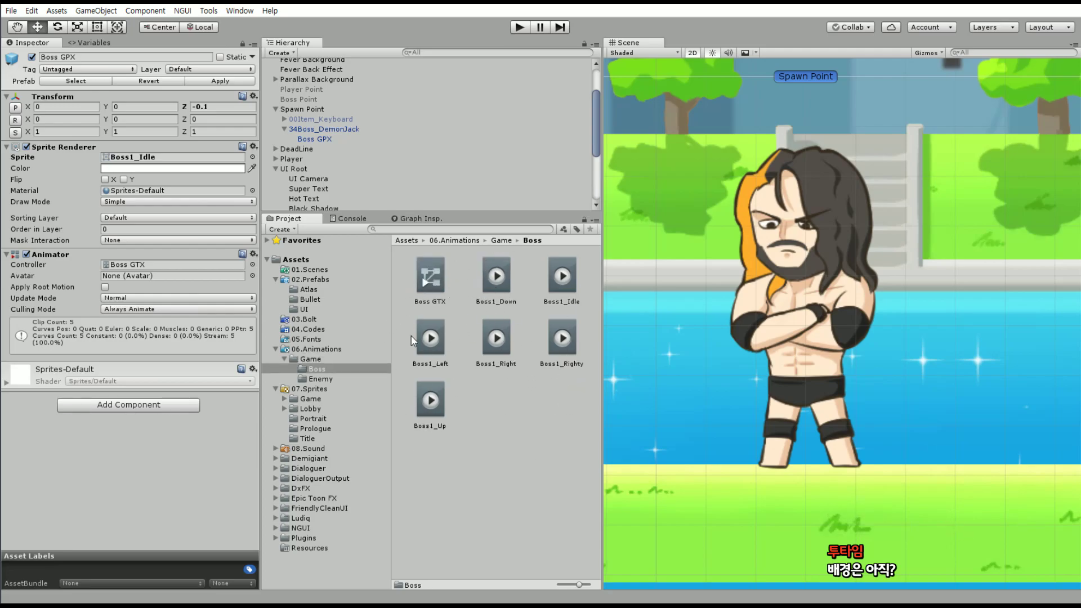
click(489, 275)
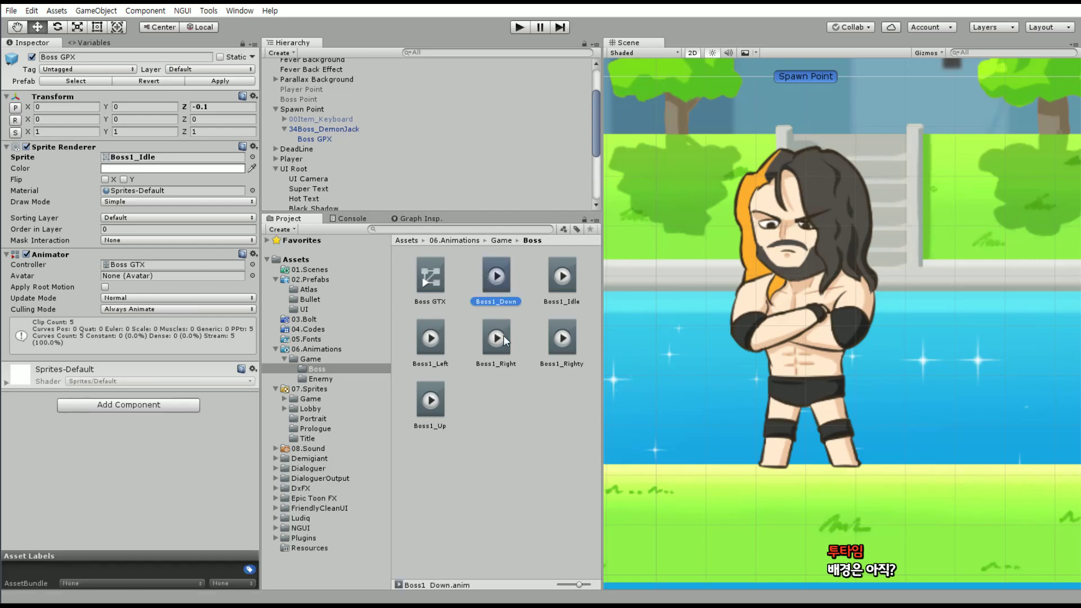
ctrl+click(558, 279)
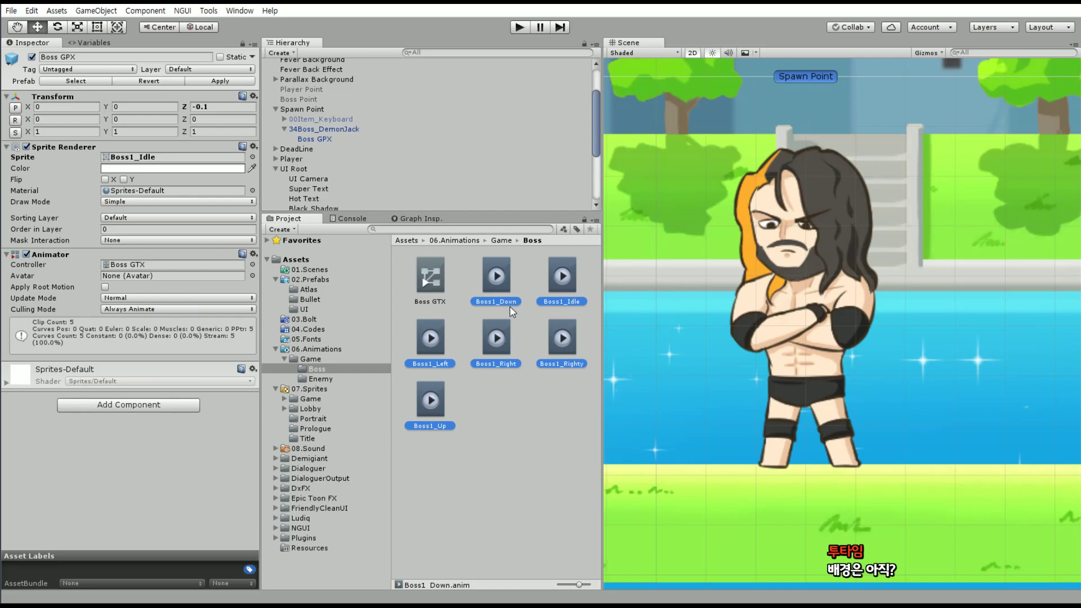
Rename the Boss1_Down clip to Murdoc_Down
click(489, 282)
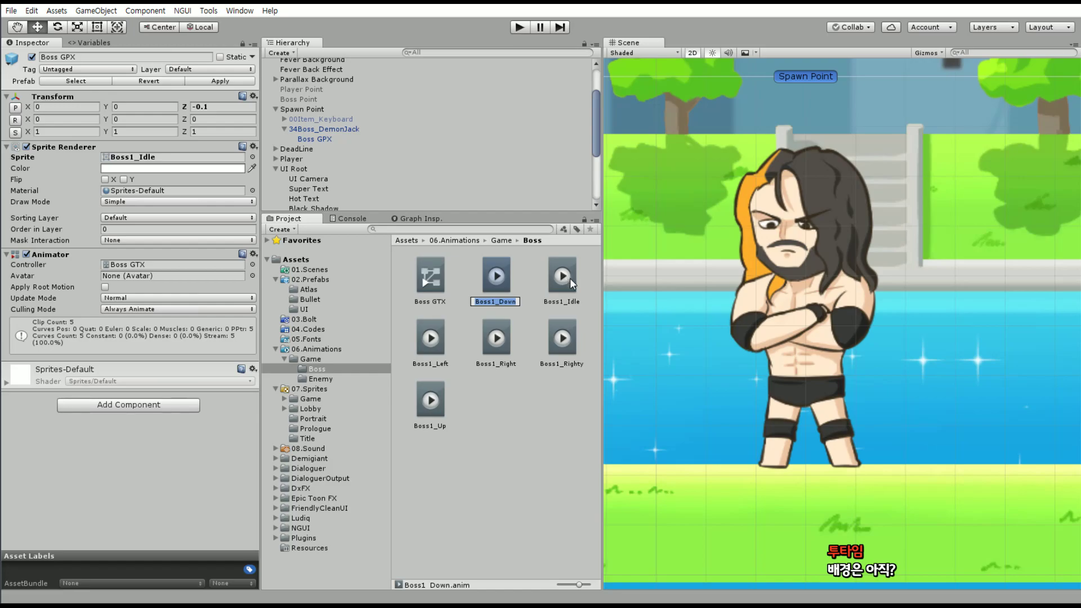
key(Home)
key(shift+Right)
key(shift+Right)
key(shift+Right)
key(shift+Right)
key(shift+Right)
text(Murodc)
key(BackSpace)
key(BackSpace)
key(BackSpace)
text(doc)
key(shift+Left)
key(shift+Left)
key(shift+Left)
key(shift+Left)
key(shift+Left)
key(shift+Left)
key(Return)
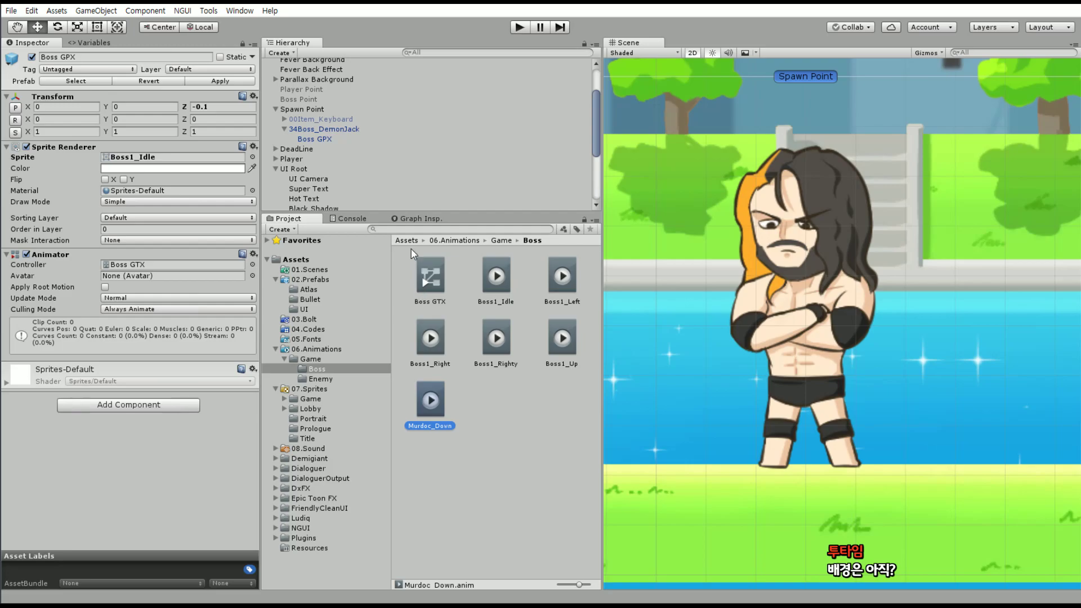
Select the Boss GTX animator controller and bring up the Window menu
click(429, 270)
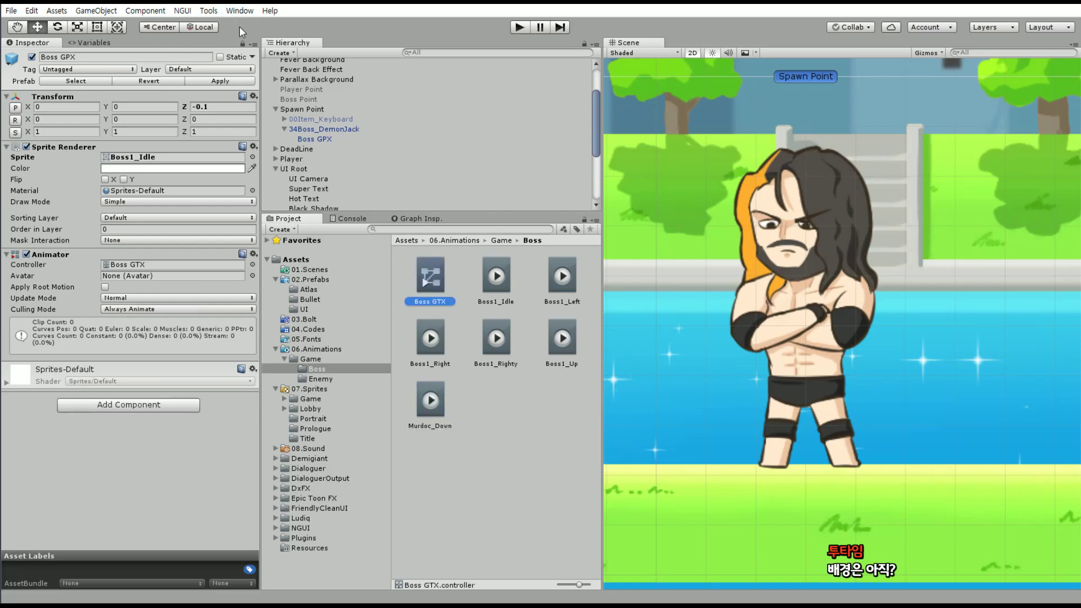
click(238, 11)
mouse_move(278, 78)
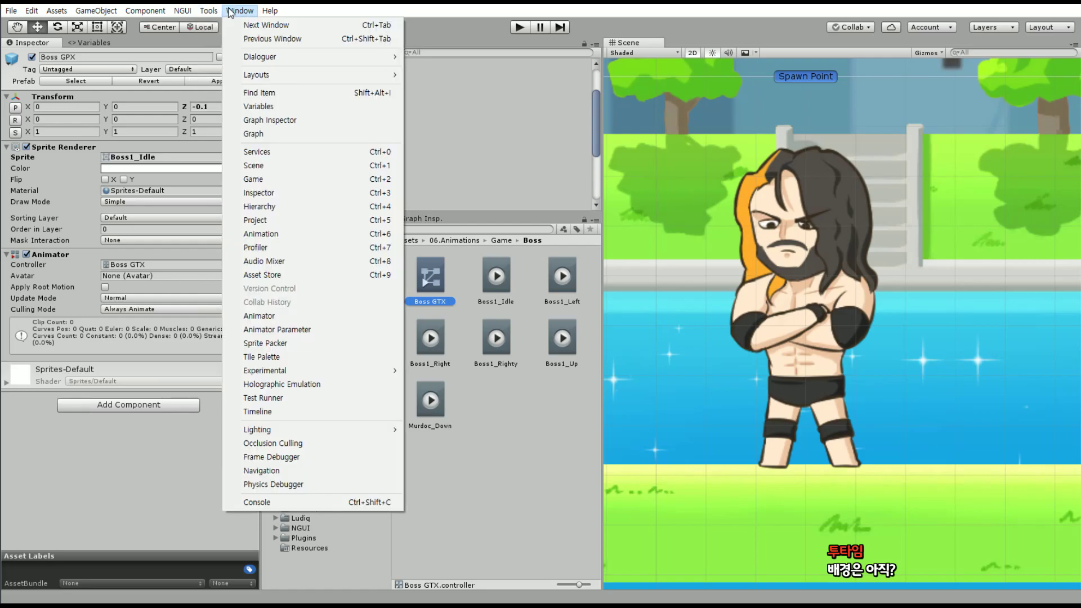
Open the Animator window showing the Boss GTX state machine
click(296, 234)
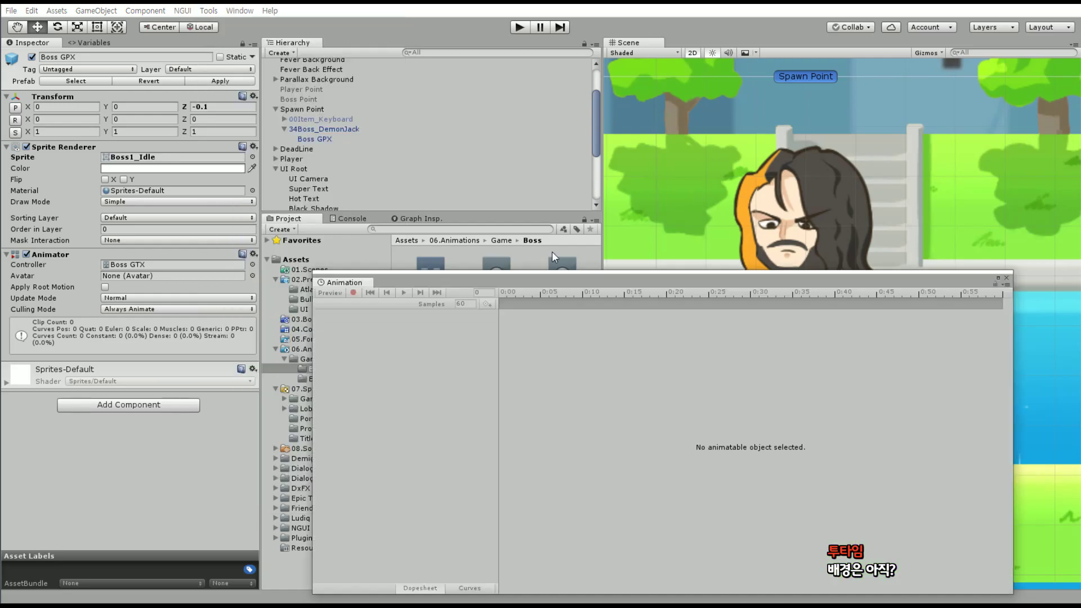
click(1006, 279)
click(240, 10)
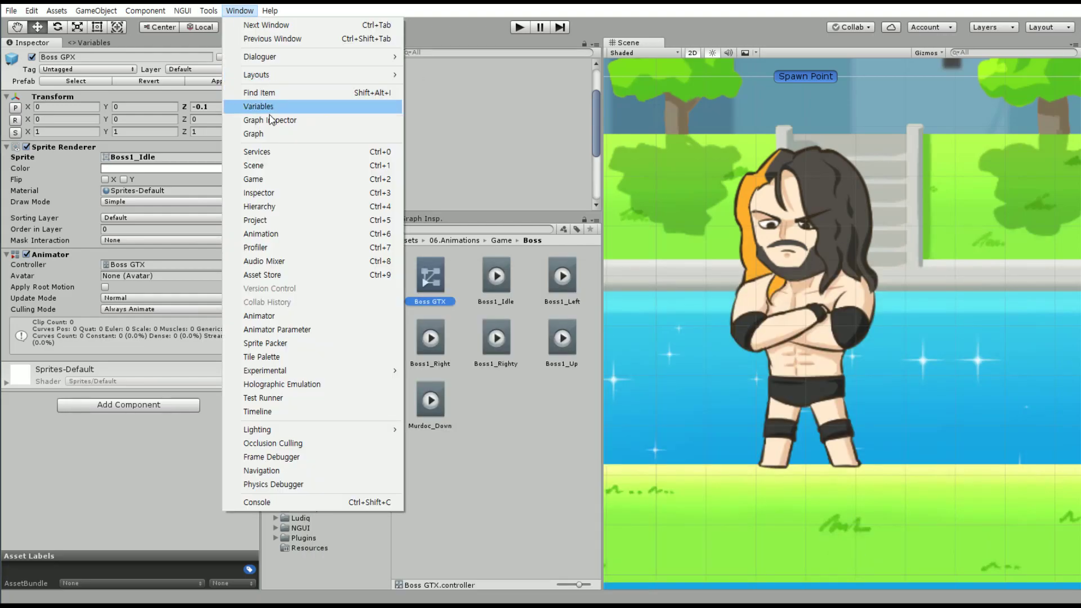
click(277, 318)
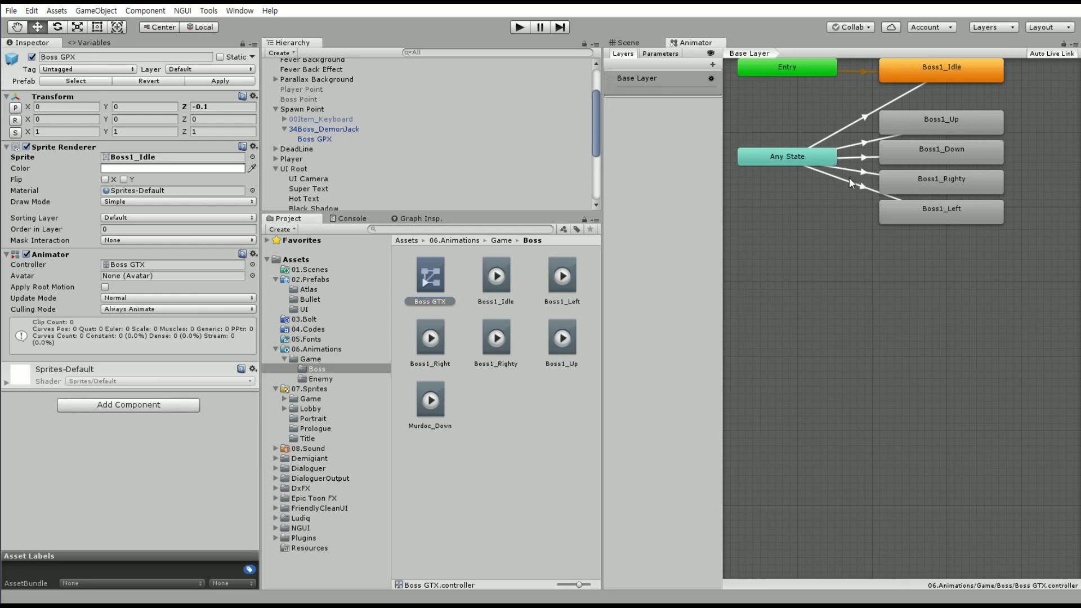
Fit the state graph in view and check the clips of Boss1_Left, Boss1_Idle, Boss1_Up and Boss1_Down
middle_drag(849, 178, 877, 327)
scroll(887, 241, up, 2)
scroll(887, 241, up, 1)
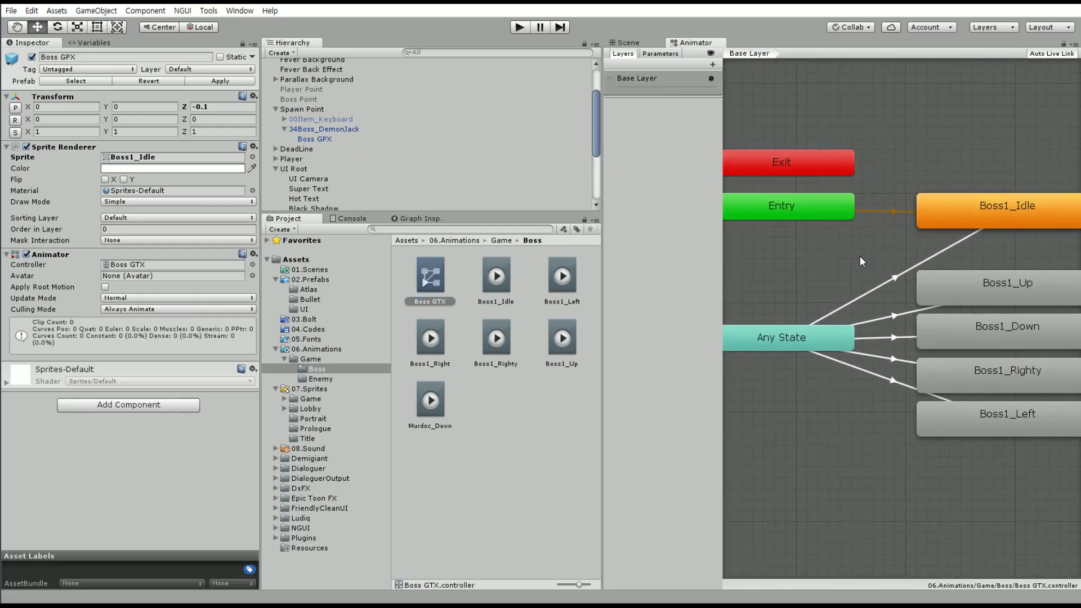
scroll(934, 243, up, 2)
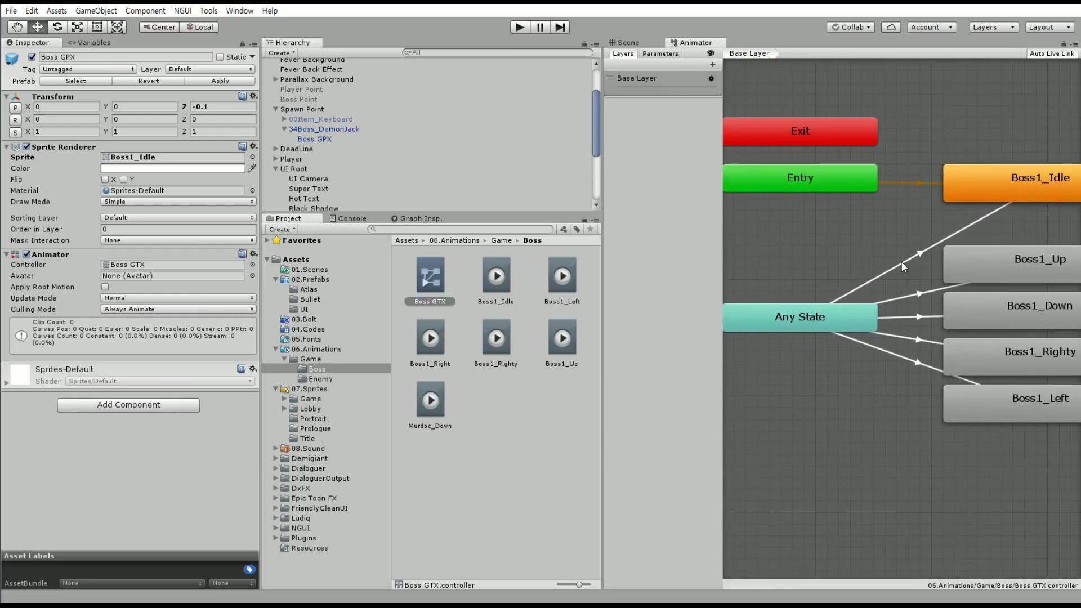
scroll(901, 262, down, 2)
mouse_move(885, 260)
middle_down()
mouse_move(825, 300)
mouse_move(852, 301)
middle_up()
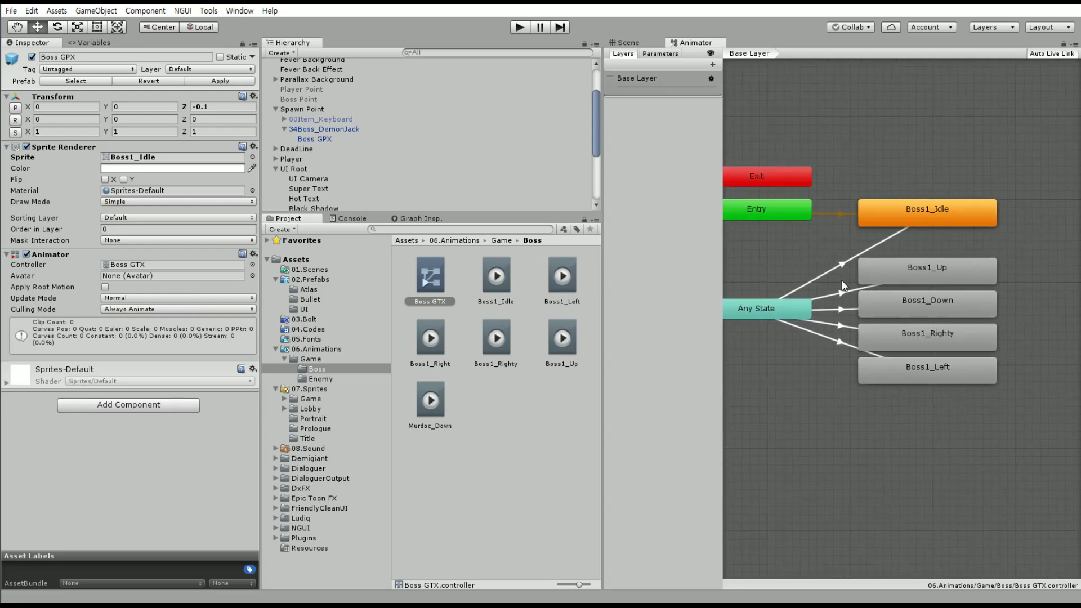
middle_drag(785, 276, 809, 266)
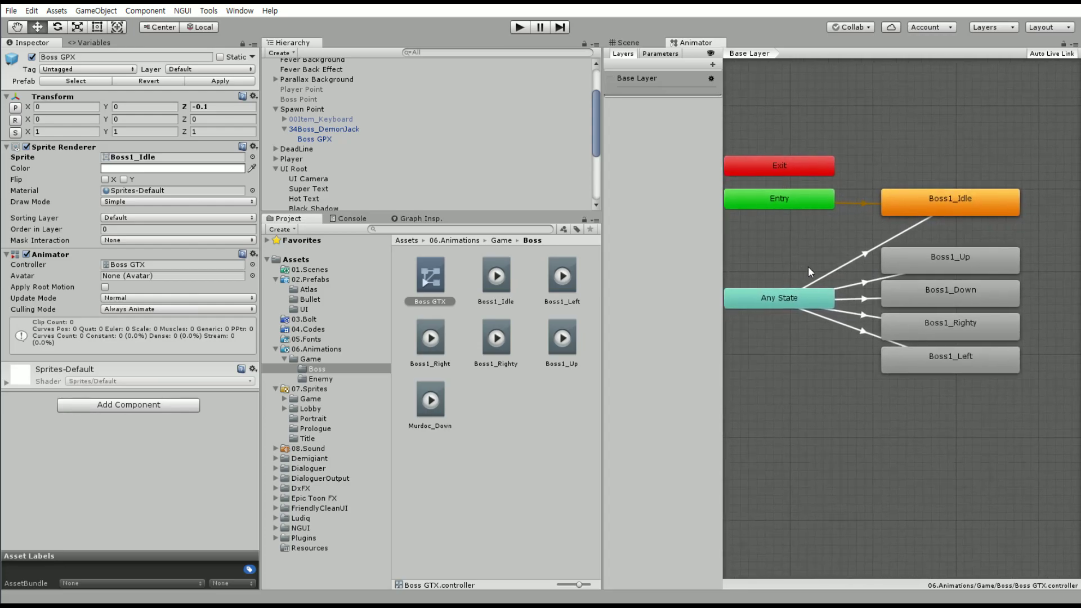
click(925, 358)
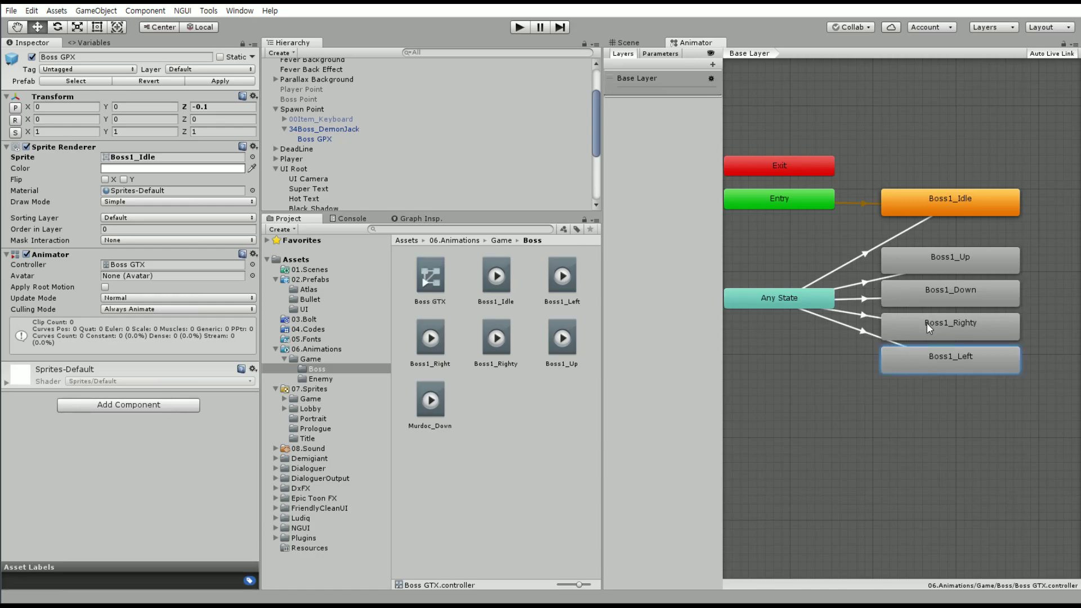
click(927, 200)
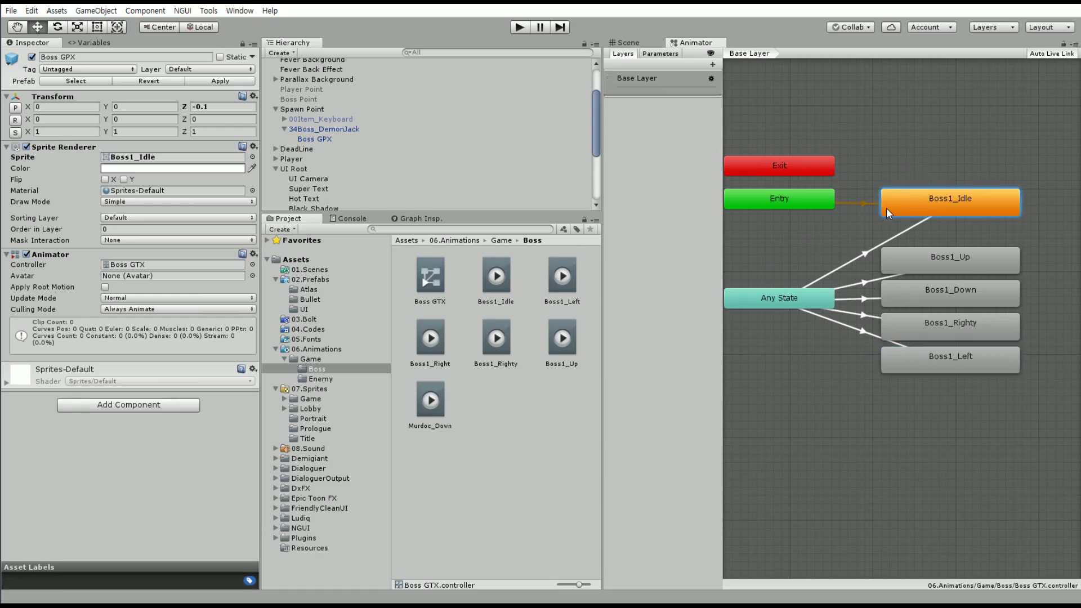
click(910, 267)
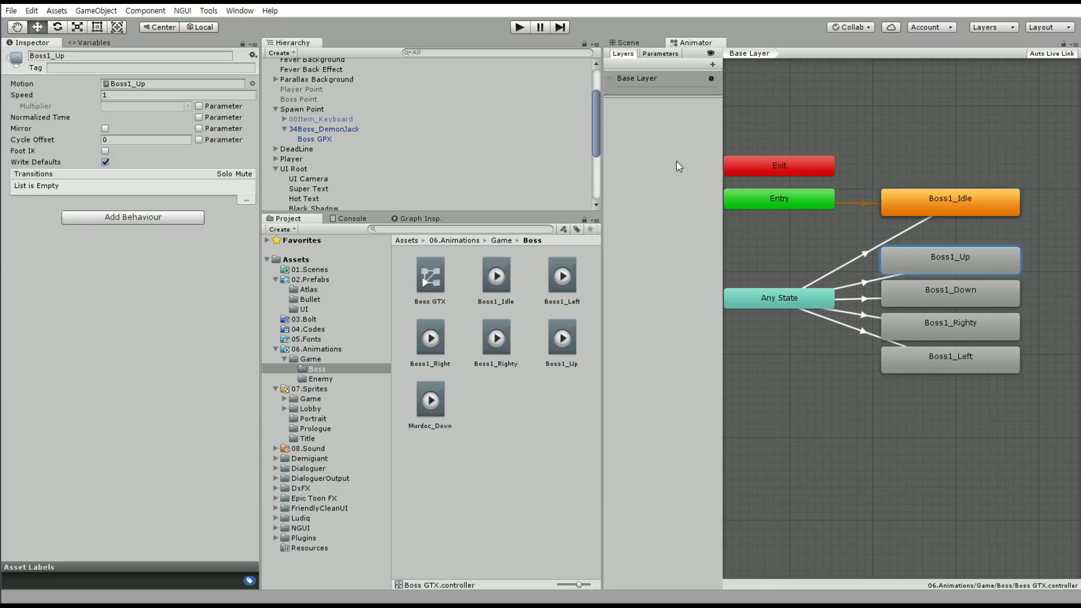
click(929, 294)
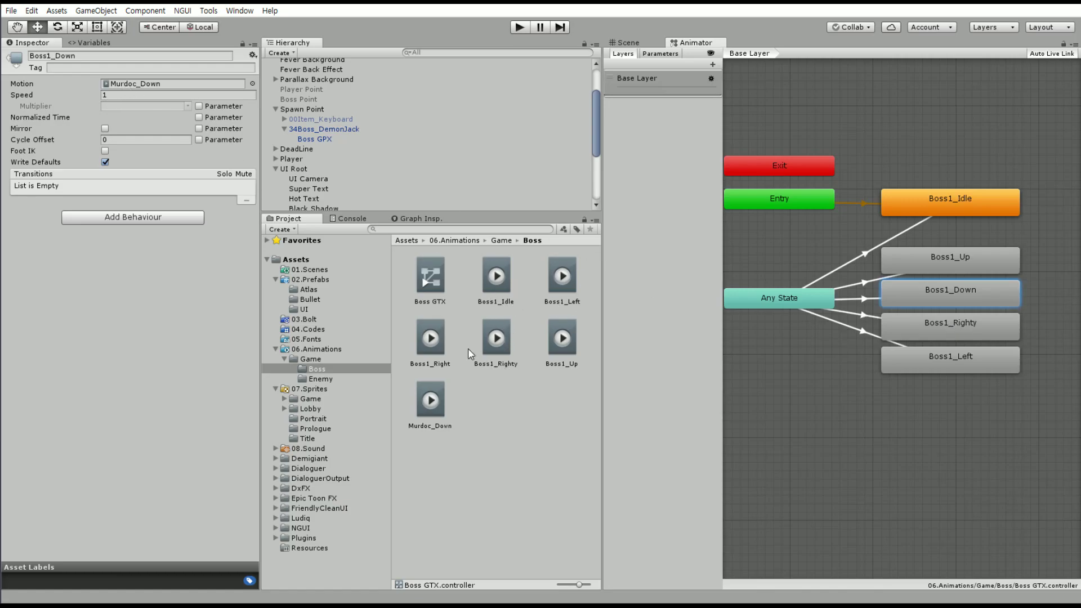
Rename the Boss1_Idle, Boss1_Left and Boss1_Right clips to Murdoc_Idle, Murdoc_Left and Murdoc_Right
click(524, 303)
text(Murdoc)
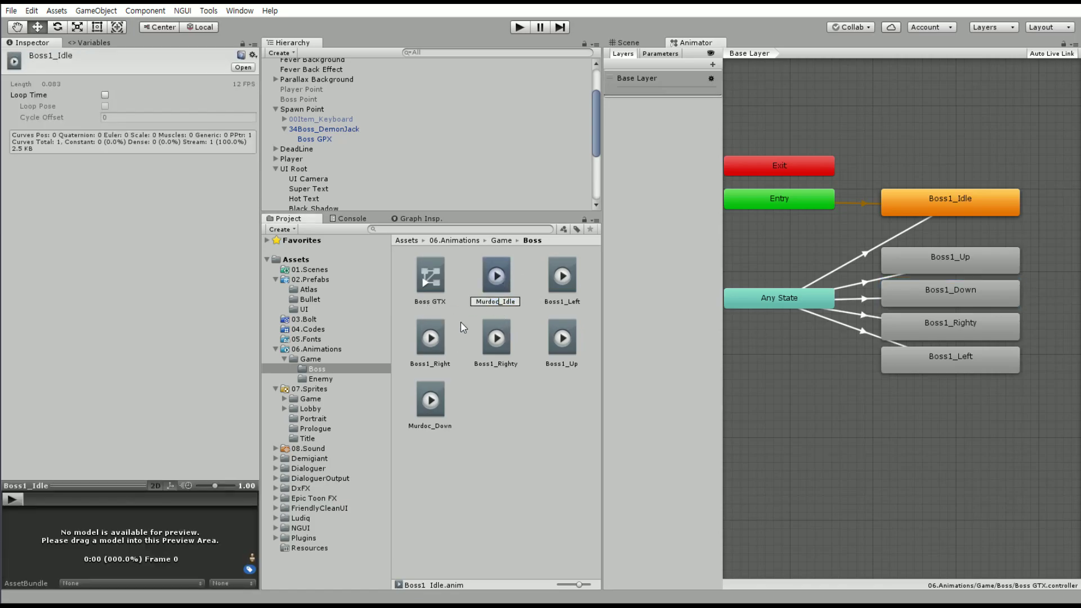
key(Return)
click(497, 276)
click(498, 301)
text(Murdoc)
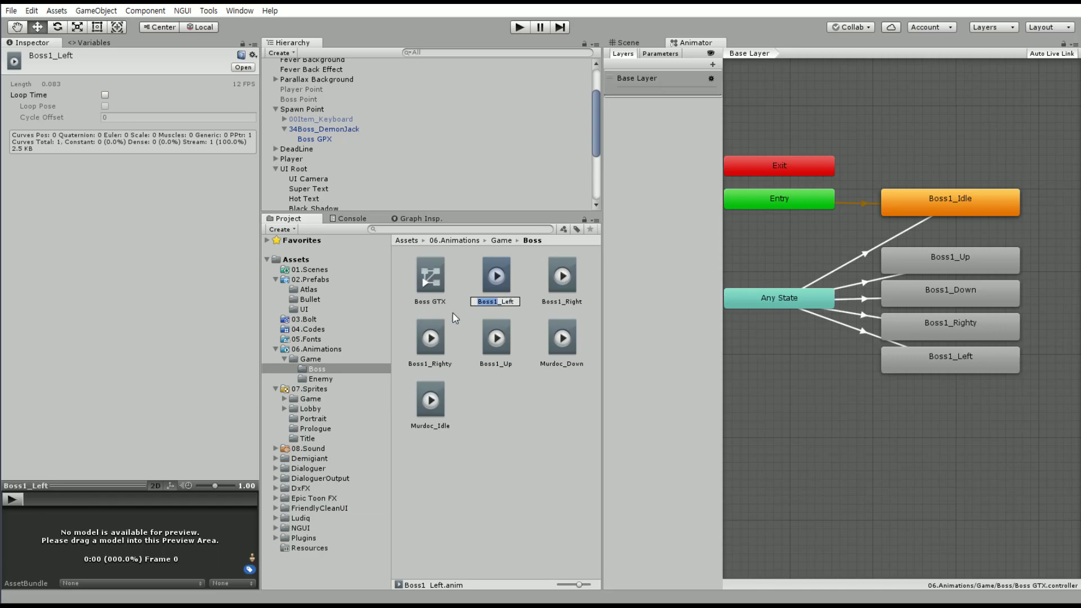
key(Return)
click(497, 276)
click(496, 301)
click(496, 302)
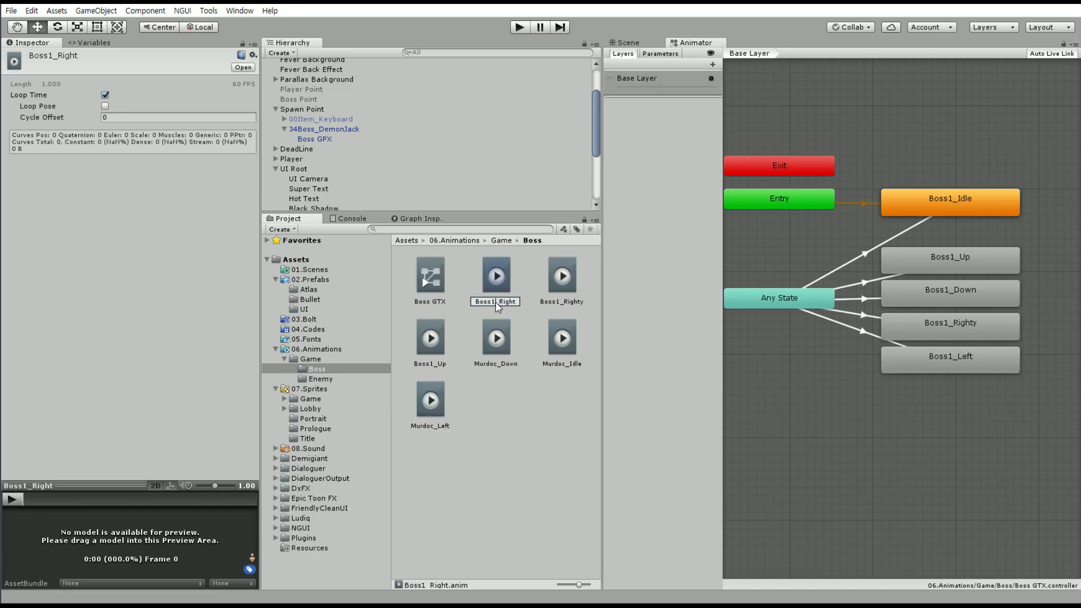
key(Return)
Delete the Boss1_Righty clip
click(496, 276)
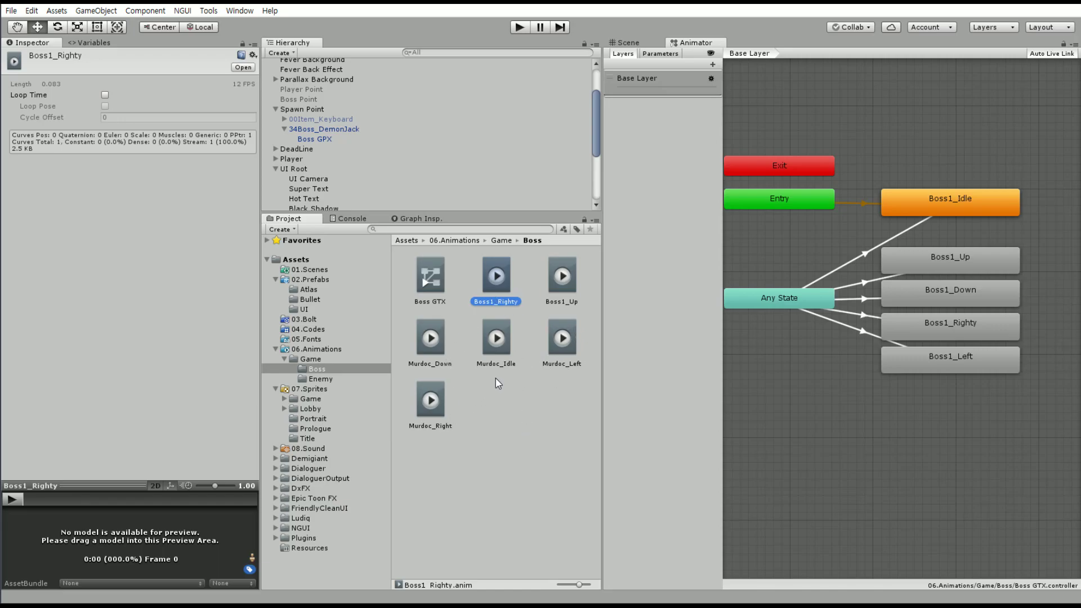
key(Delete)
key(Return)
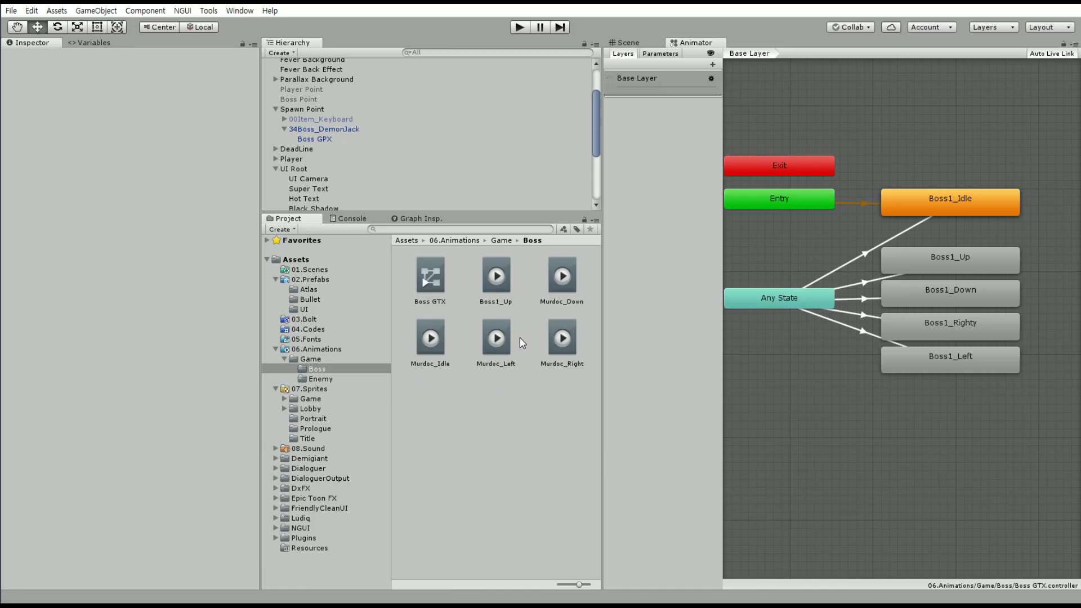
Rename the Boss1_Up clip to Murdoc_Up and check a state in the graph
click(495, 298)
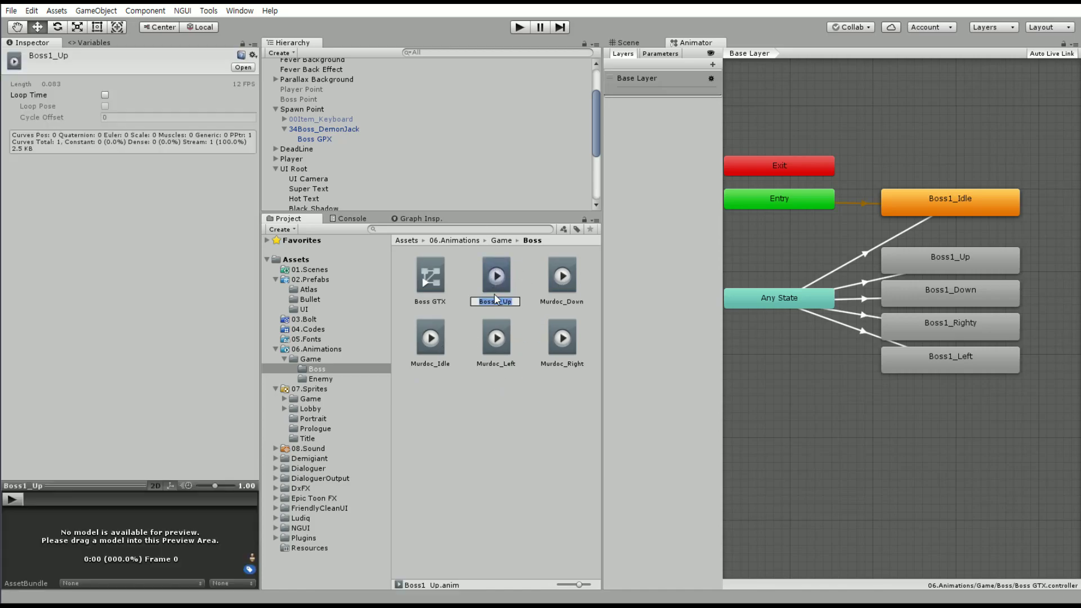
text(Murdoc_Up)
key(Return)
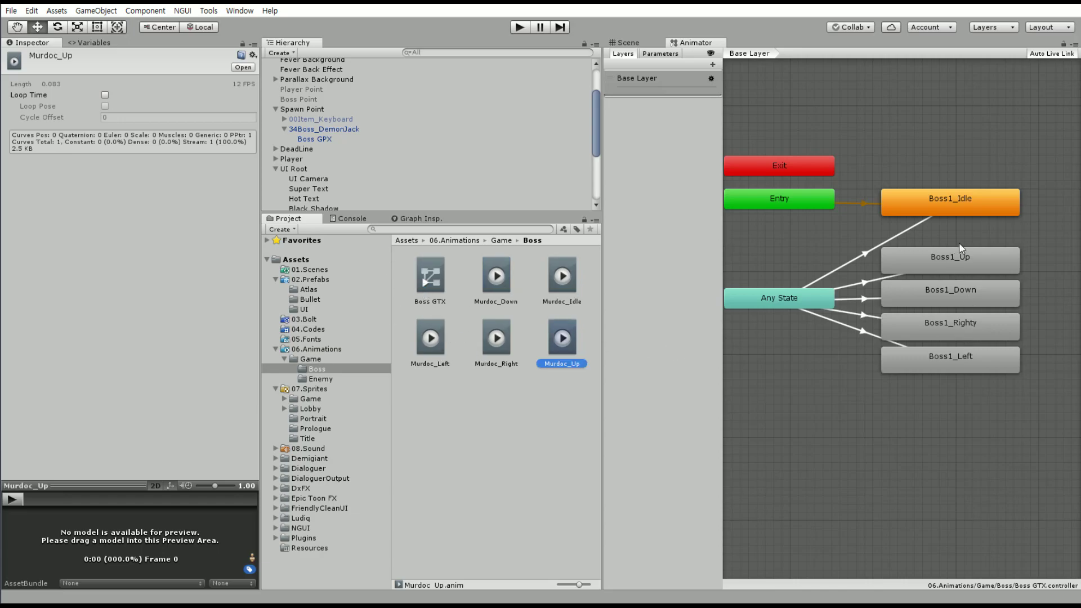
click(962, 253)
click(962, 277)
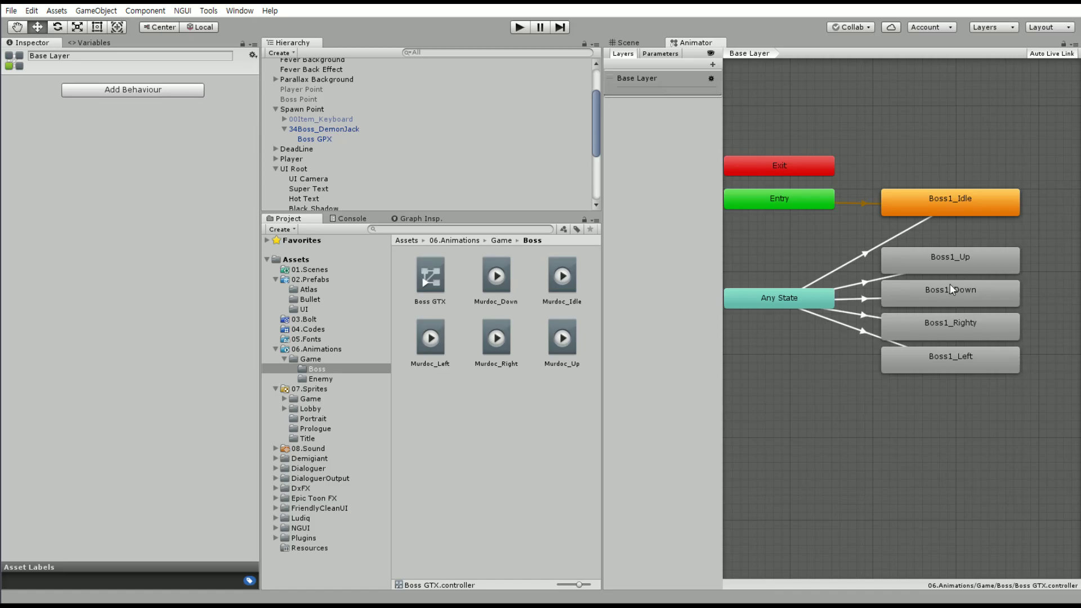
Assign the Murdoc_Right clip as the motion of the Boss1_Righty state
click(950, 287)
click(950, 326)
click(941, 362)
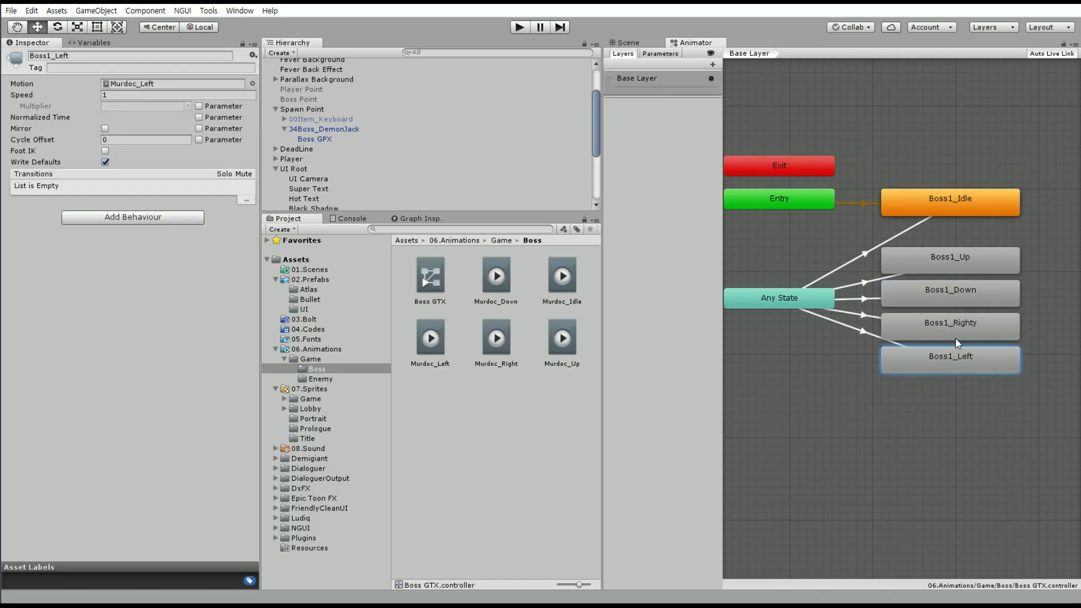
click(952, 337)
click(253, 83)
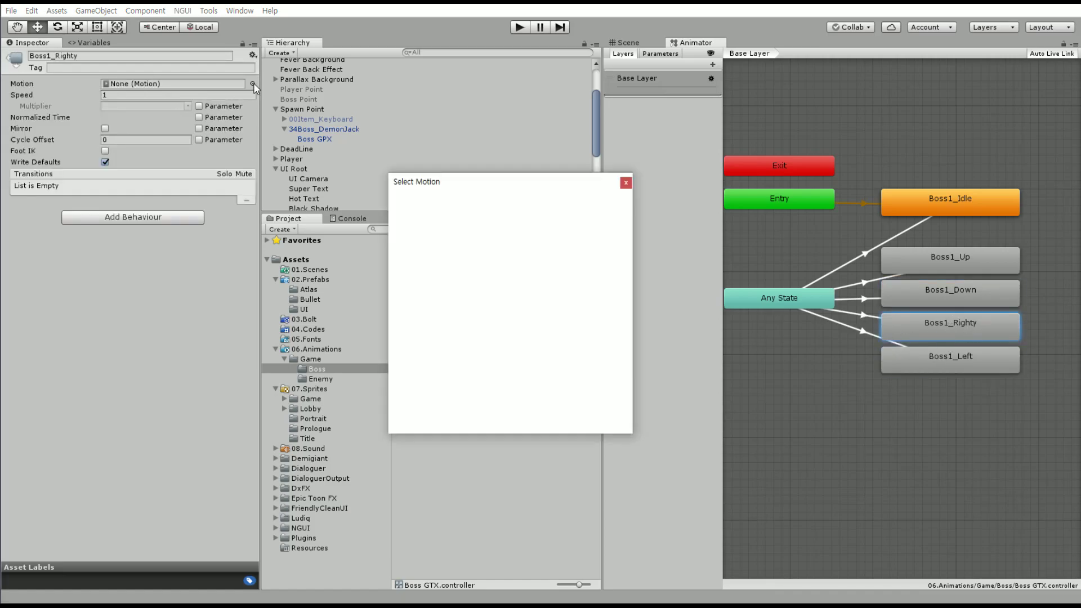
text(murdoc)
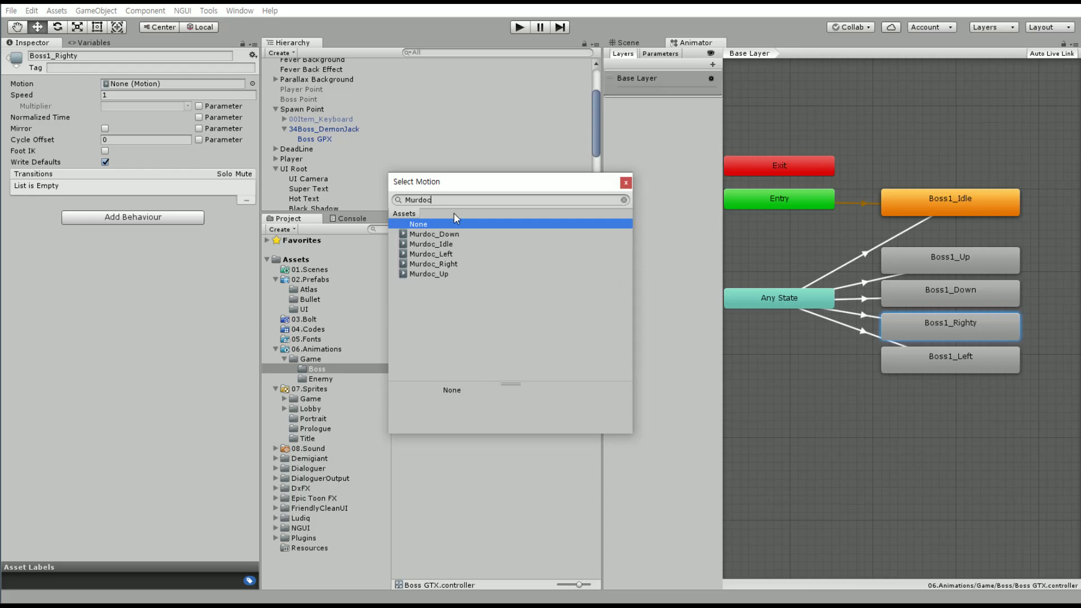
double_click(455, 265)
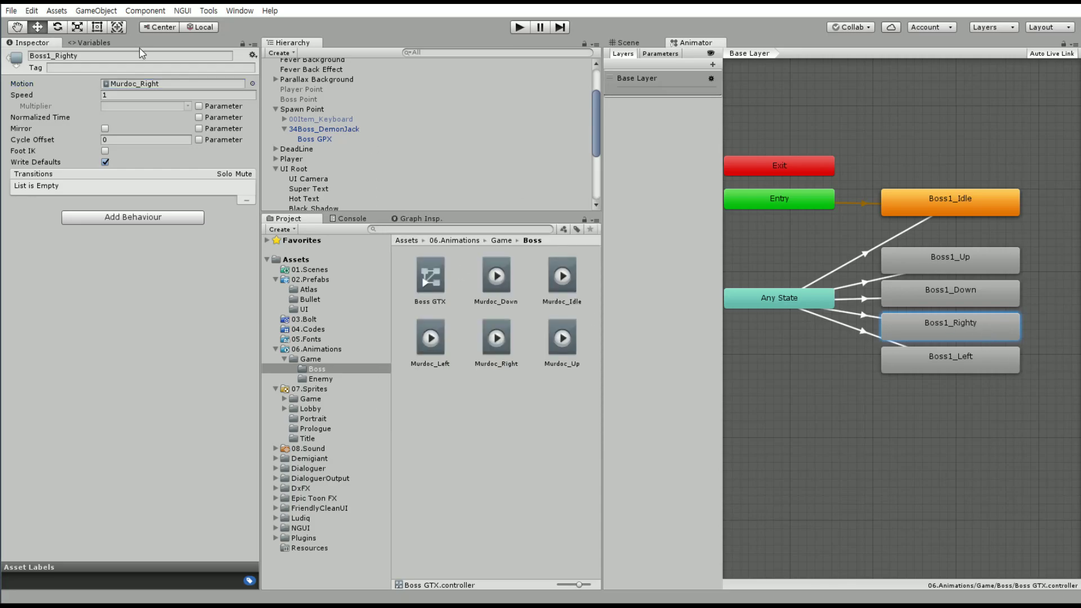
Rename the Boss1_Righty state to Boss1_Right and recentre the graph
click(116, 56)
click(113, 56)
key(BackSpace)
key(Return)
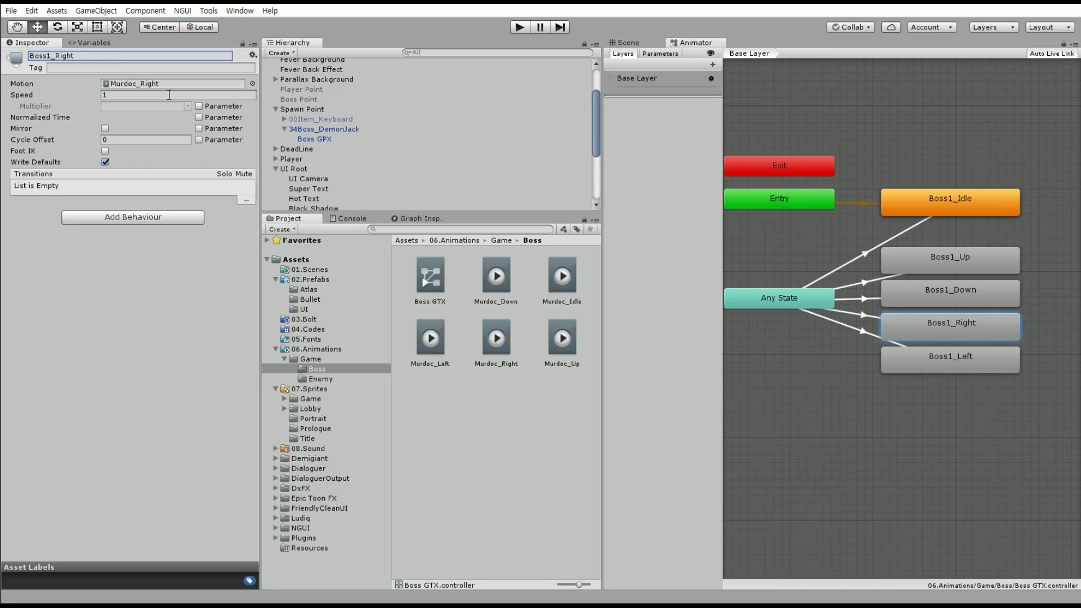
click(895, 439)
middle_drag(841, 381, 873, 403)
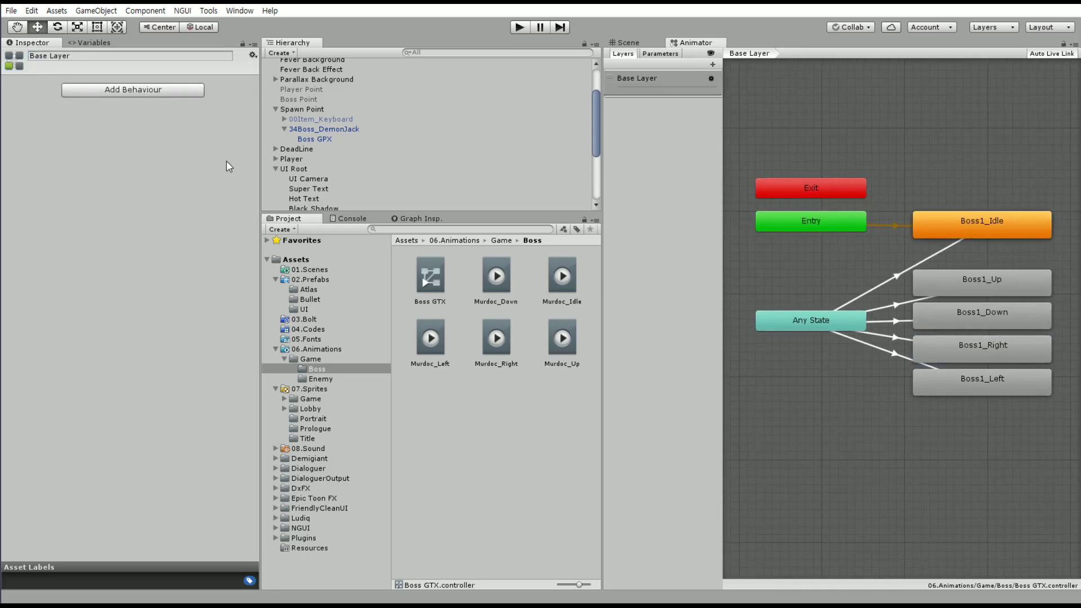
Review the Murdoc_Down, Murdoc_Right and Murdoc_Left clips, then return to the Scene view
click(500, 276)
click(496, 338)
click(432, 340)
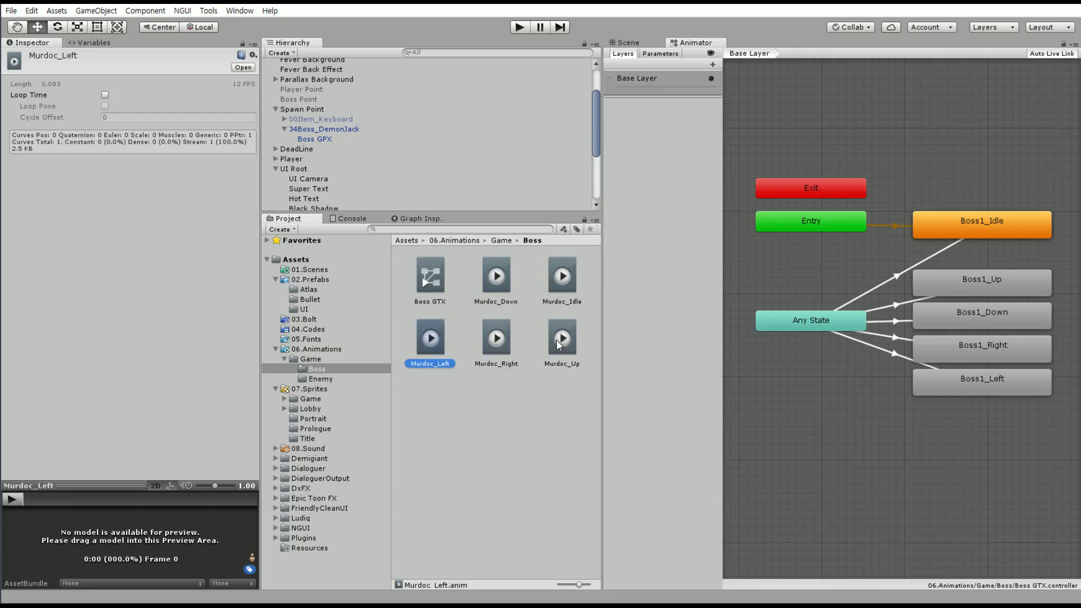
click(627, 42)
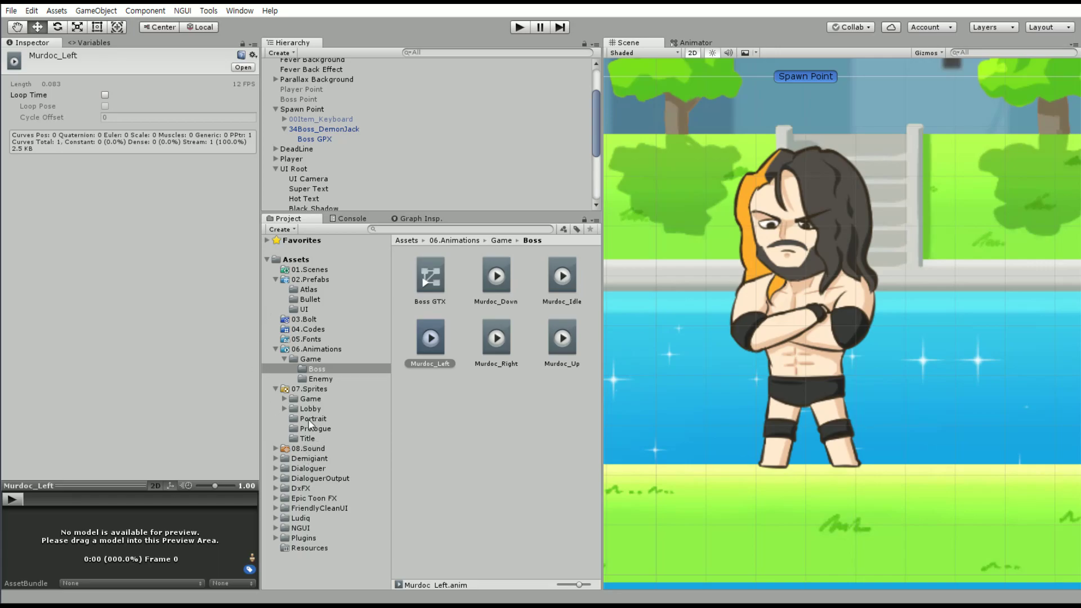
Drag the Boss1_Down and Boss1_Left sprites from 07.Sprites › Game onto Boss GPX
click(315, 389)
double_click(442, 277)
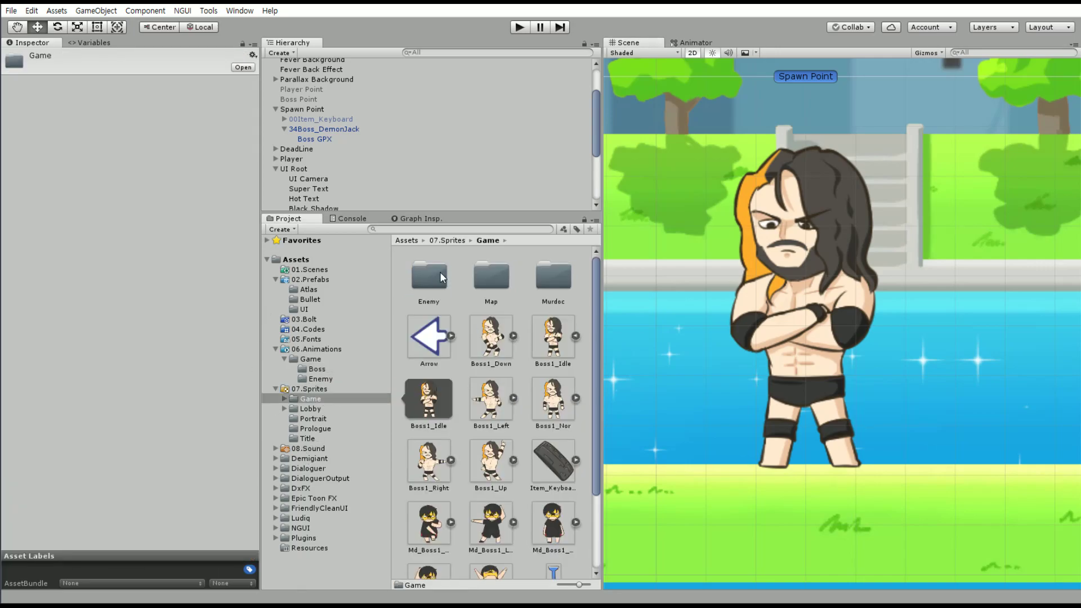
click(491, 338)
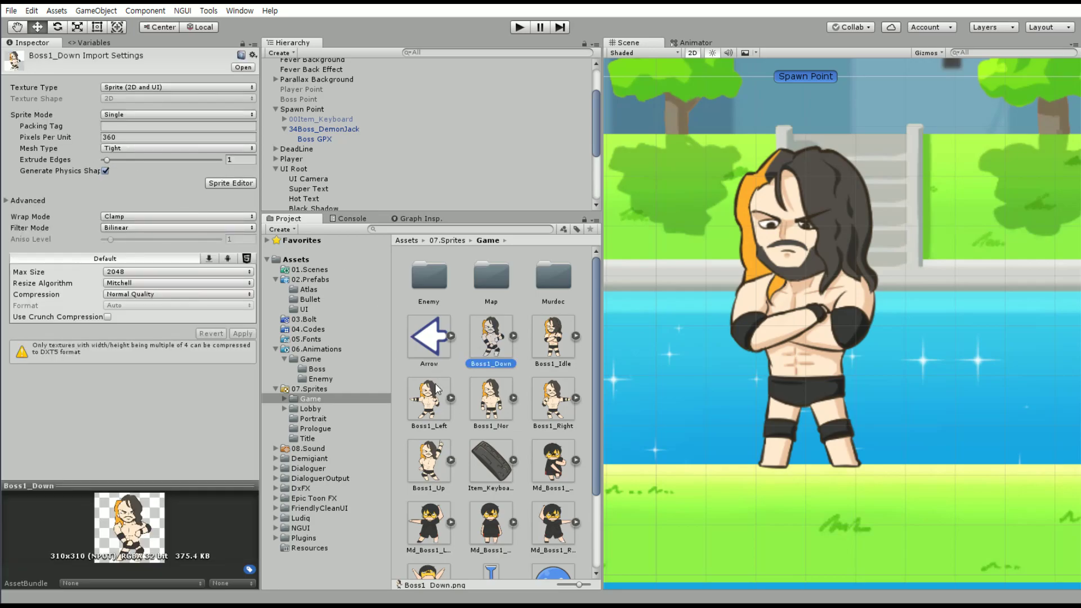
ctrl+click(568, 352)
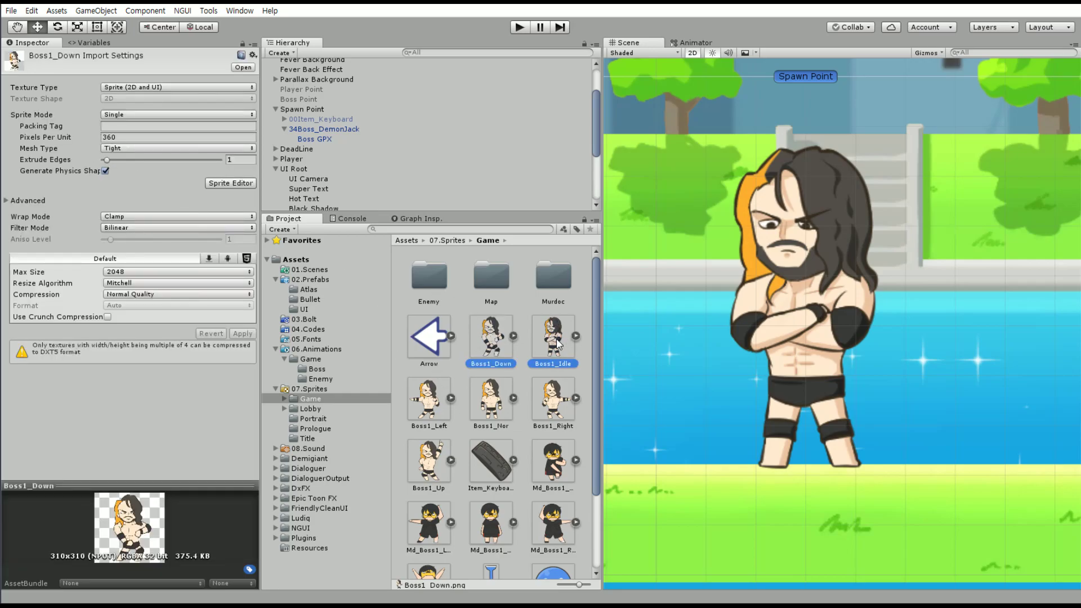
click(498, 338)
ctrl+click(431, 404)
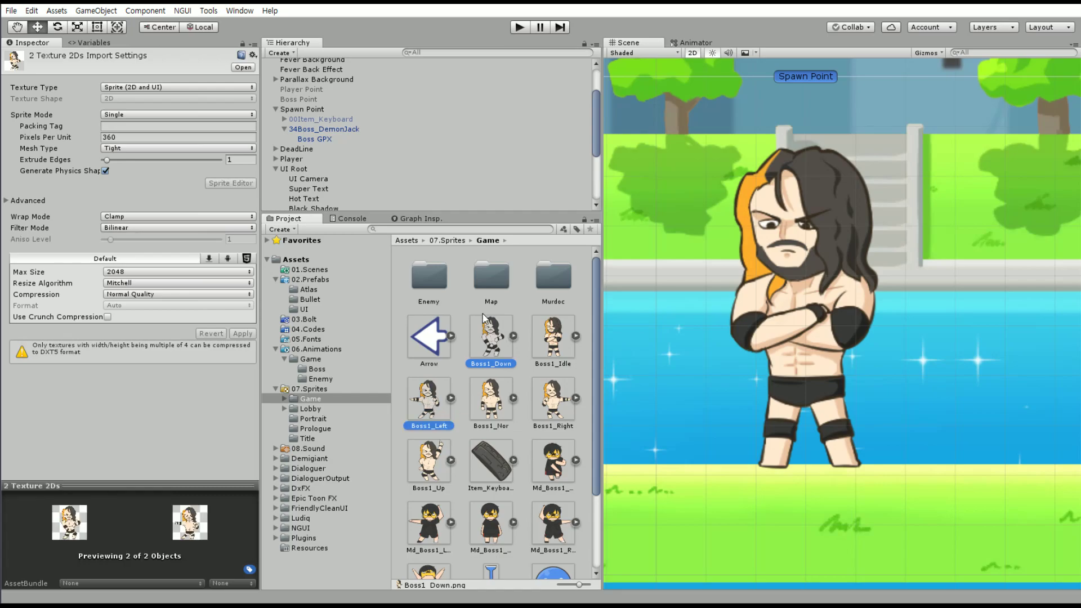
drag(493, 341, 329, 137)
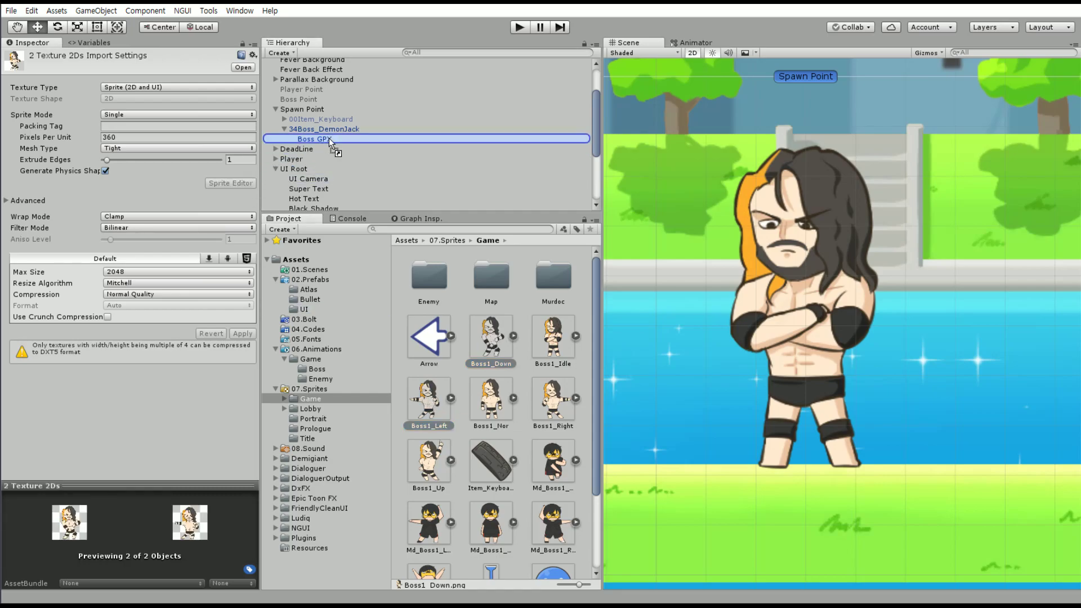
Point the new clip to 06.Animations › Game › Boss and name it Boss1_Down
click(286, 47)
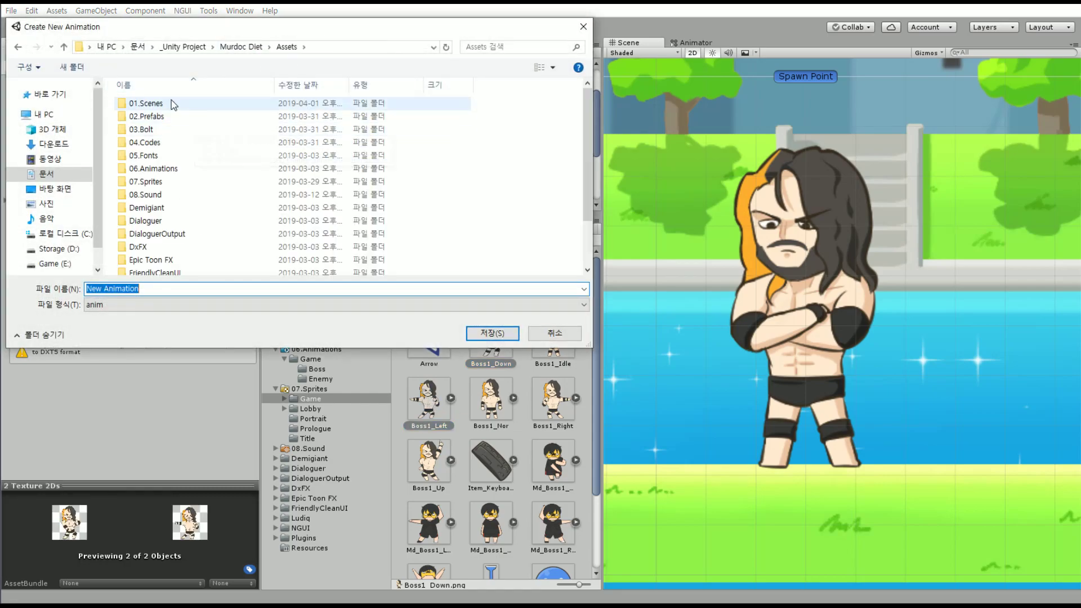
double_click(172, 169)
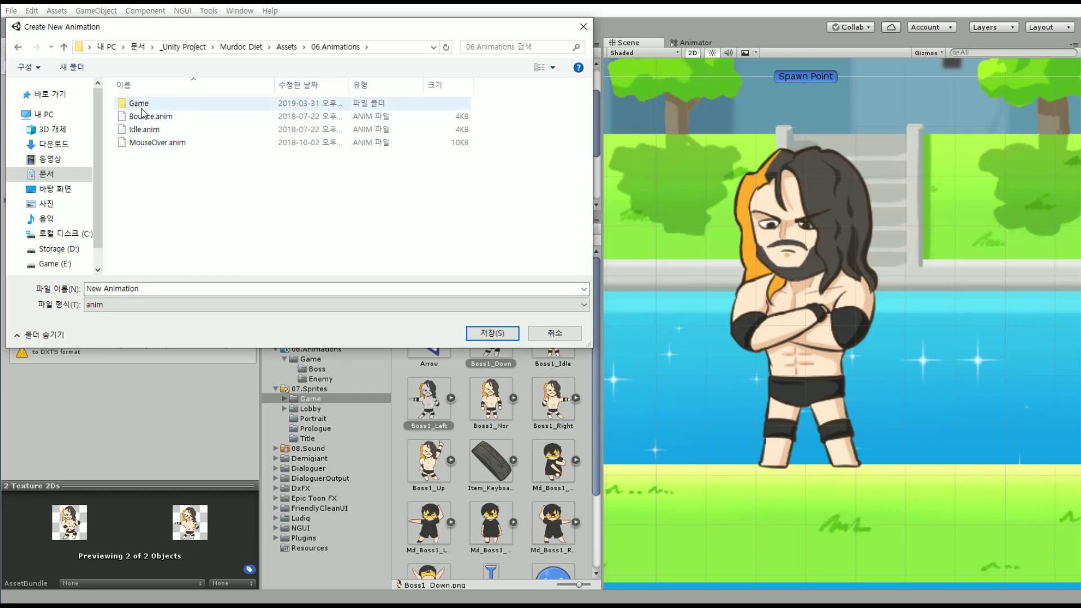
double_click(168, 104)
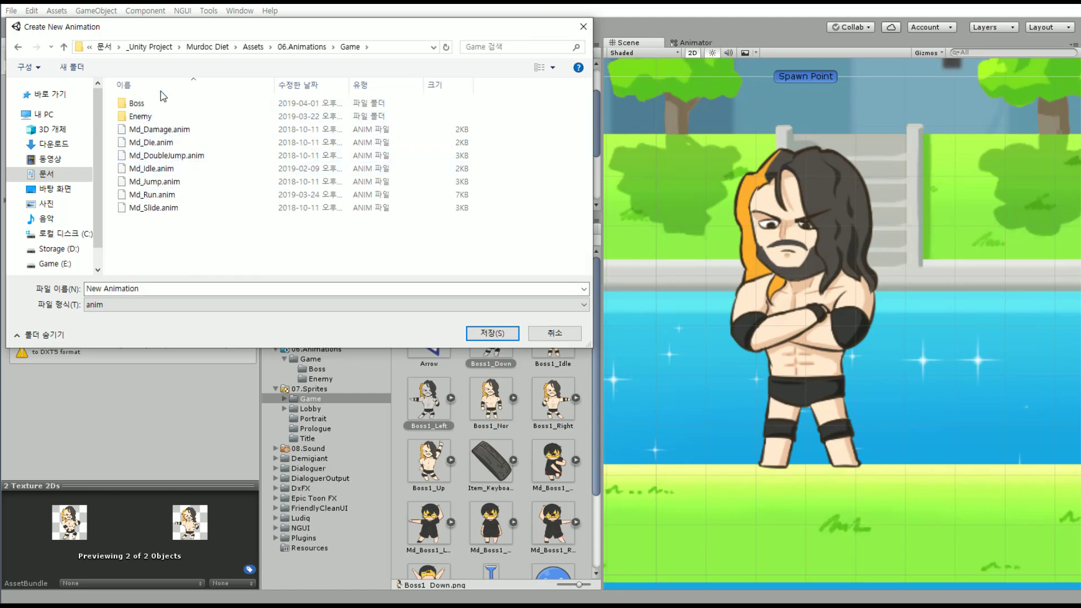
double_click(150, 110)
click(119, 292)
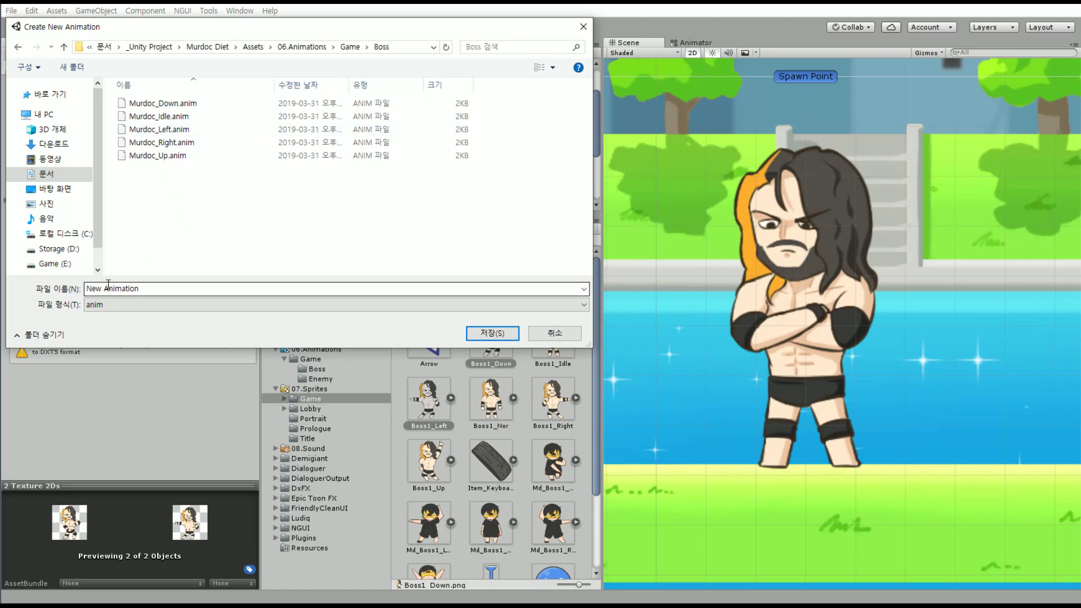
text(Boss)
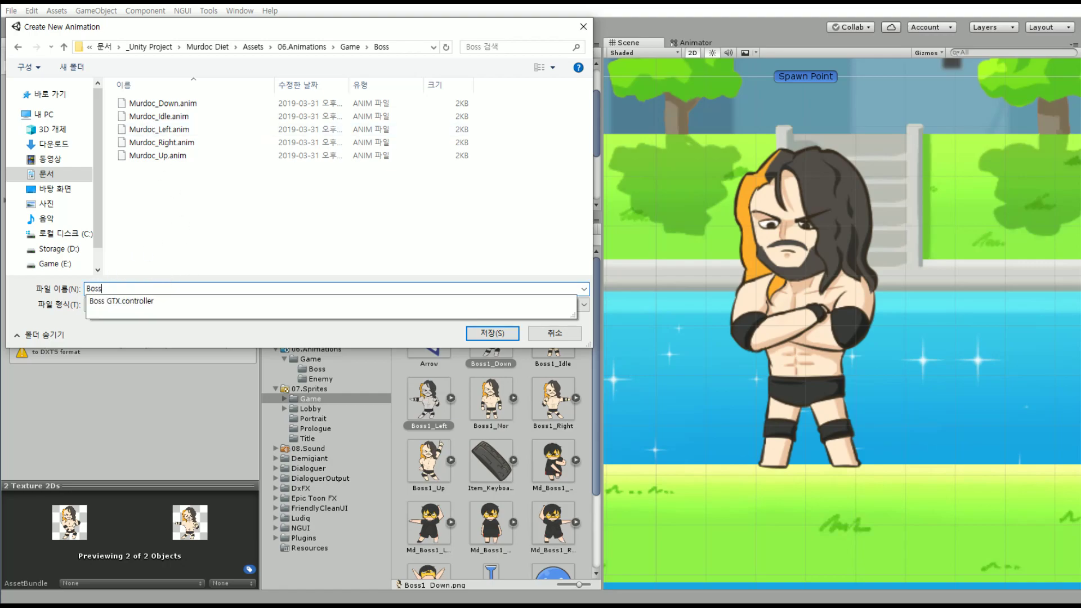
text(1_)
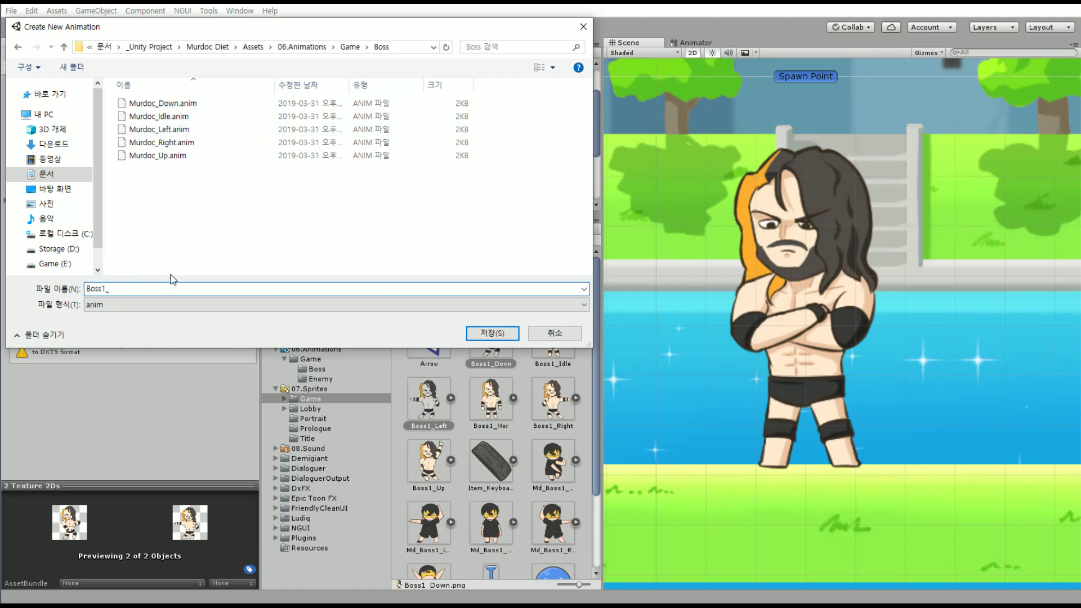
text(dDown)
key(ctrl+a)
Save Boss1_Down, then create a Boss1_Left clip from the Boss1_Left and Boss1_Nor sprites
key(Return)
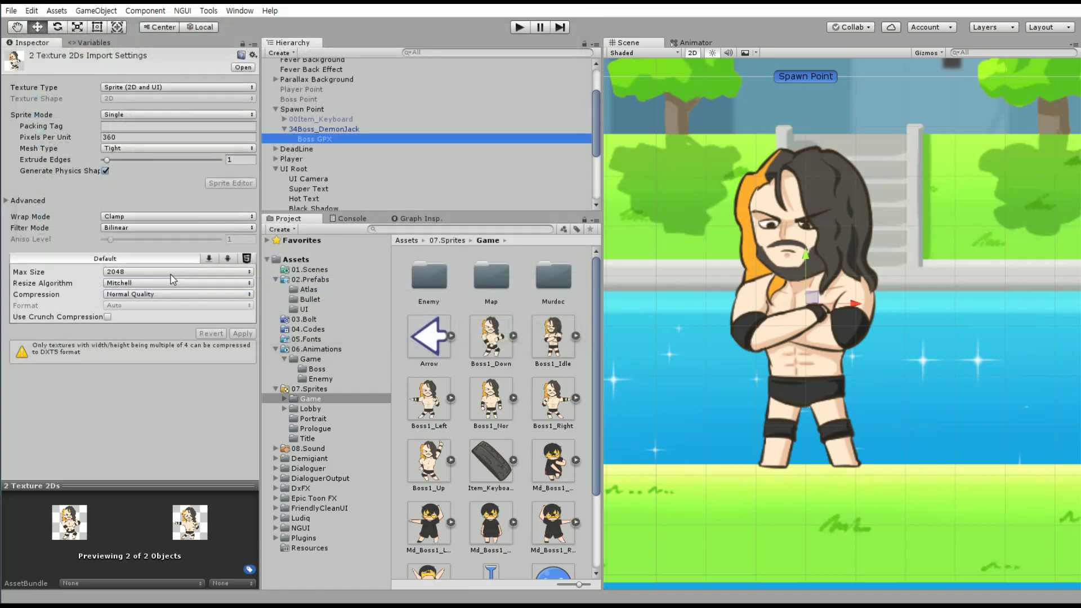
click(440, 408)
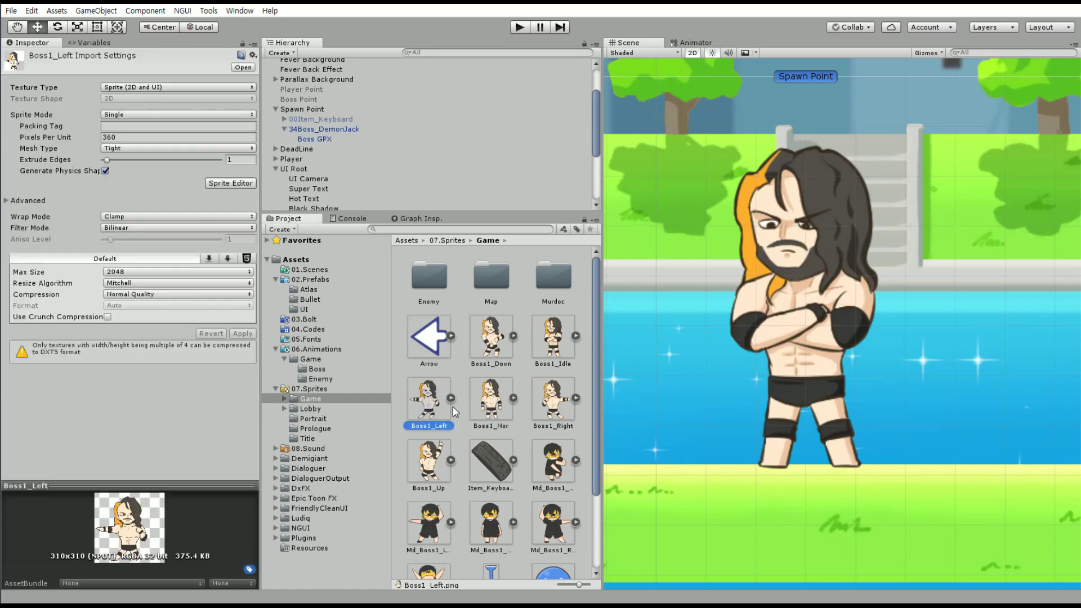
ctrl+click(496, 404)
drag(431, 397, 329, 138)
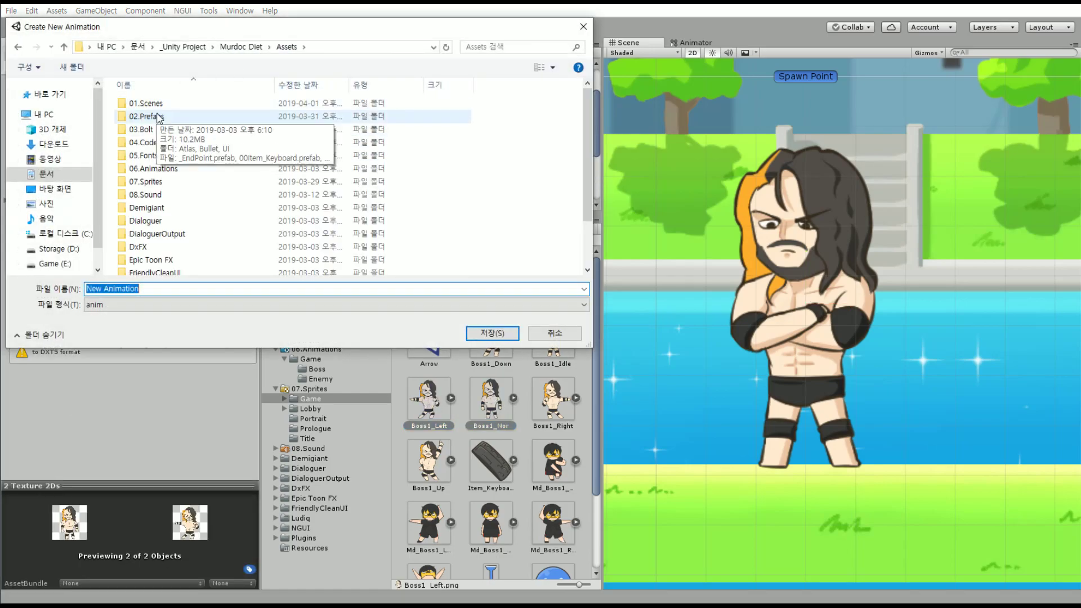
double_click(169, 169)
double_click(155, 104)
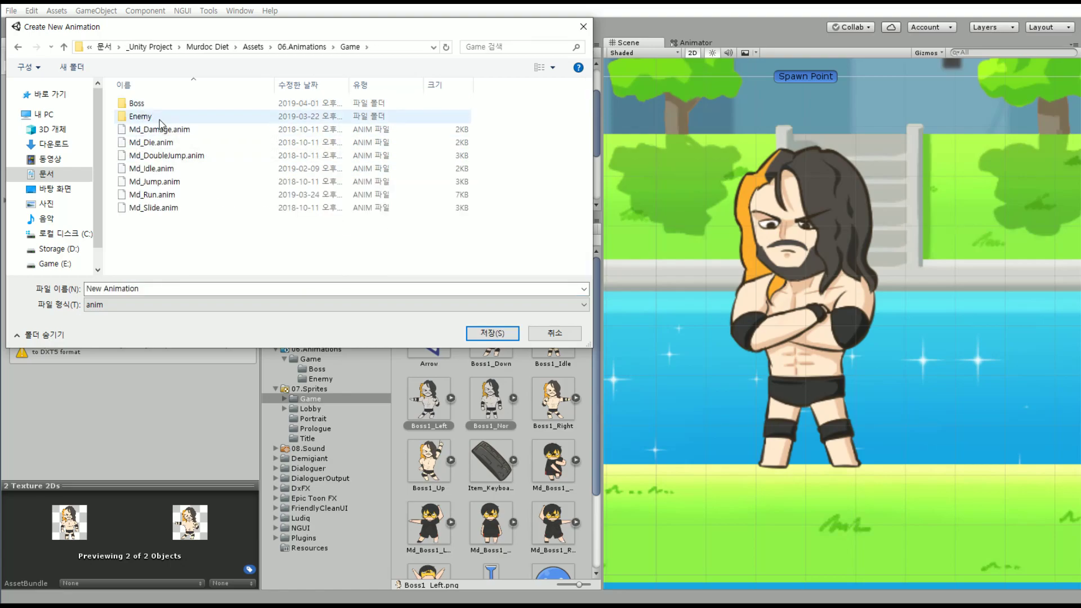
double_click(149, 105)
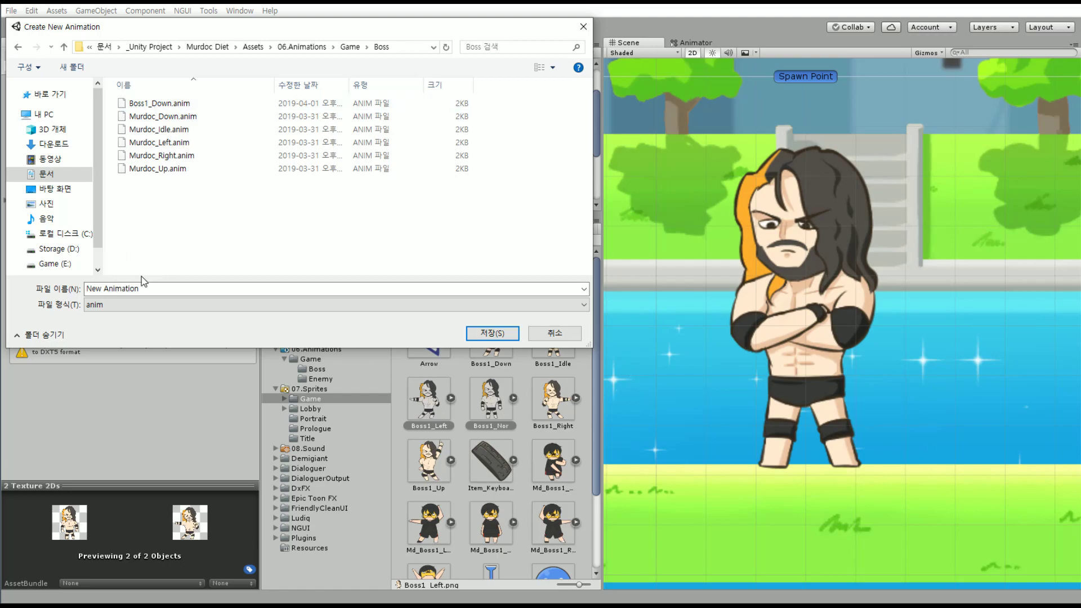
text(Boss1_)
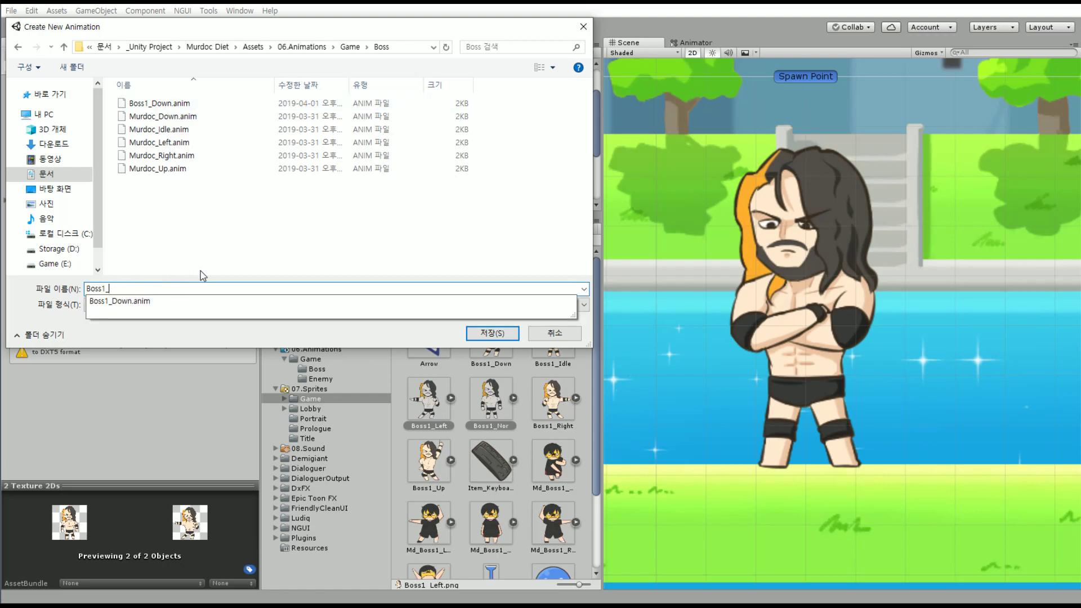
text(DownLeft)
key(Return)
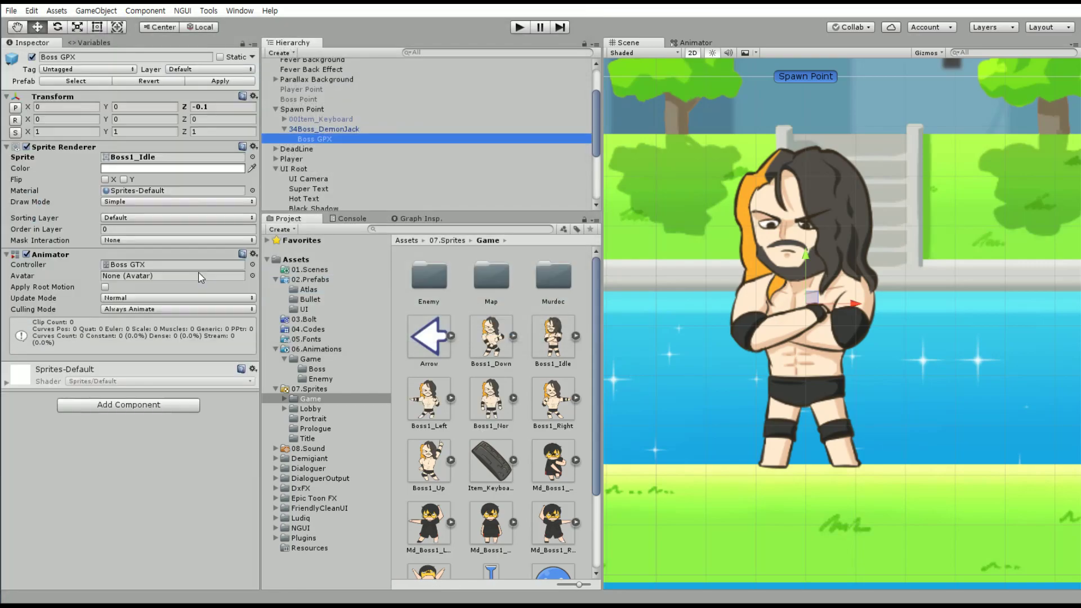
Drag the Boss1_Nor and Boss1_Right sprites onto Boss GPX to start a new animation
click(495, 405)
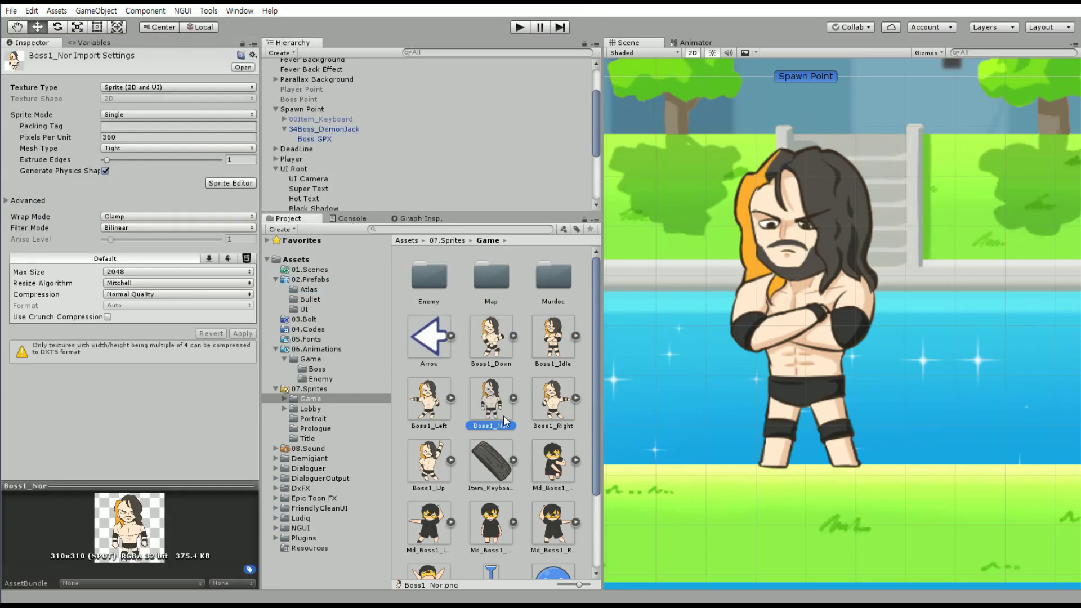
ctrl+click(550, 409)
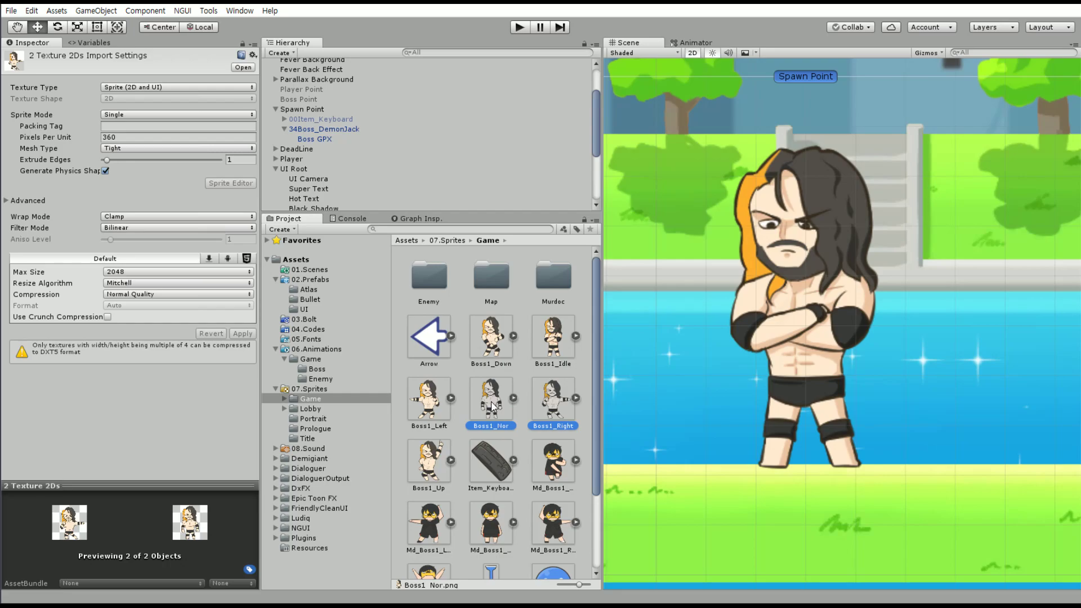
drag(495, 410, 322, 140)
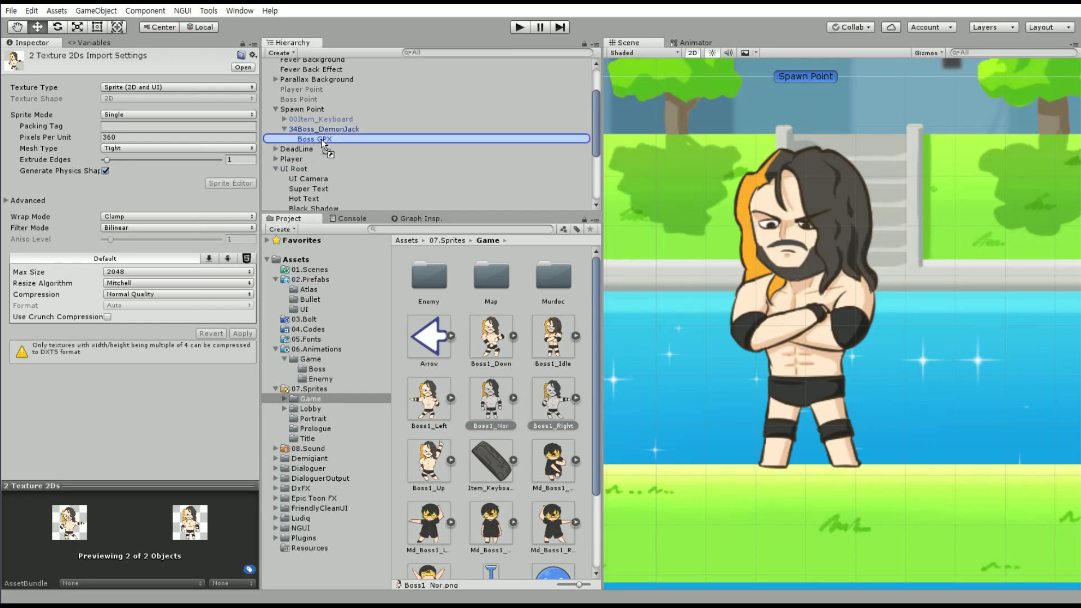
click(304, 46)
click(287, 46)
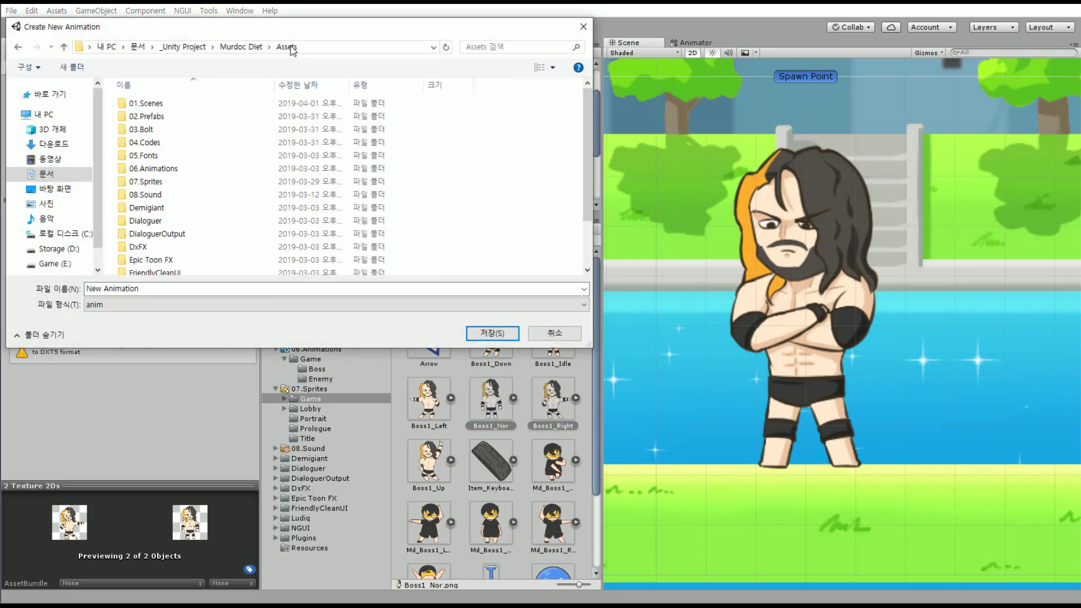
click(166, 106)
click(164, 155)
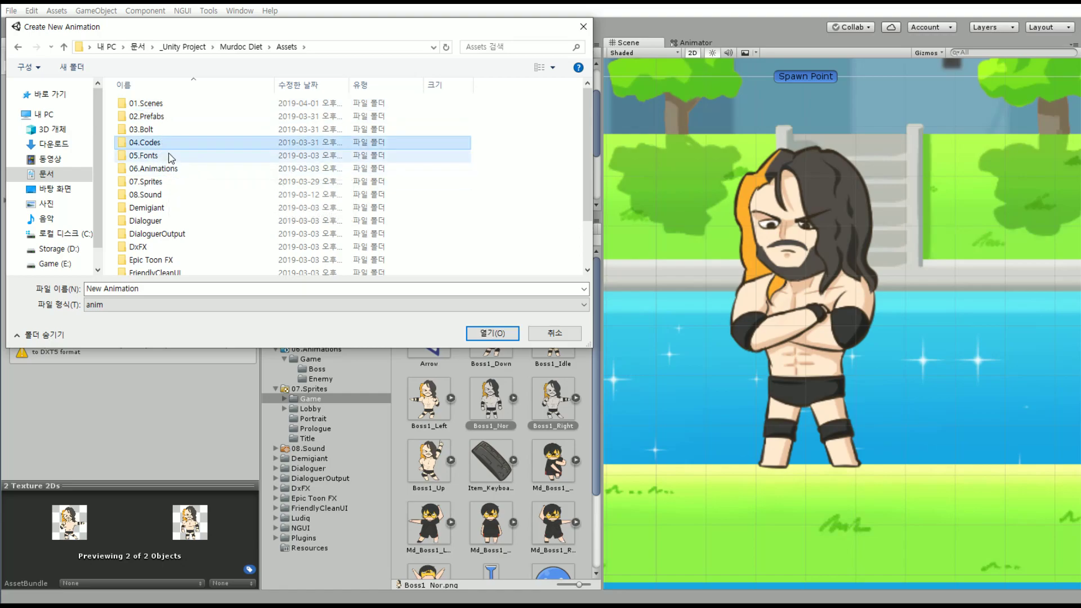
Save that animation as Boss1_Idle in the Boss animations folder
double_click(169, 168)
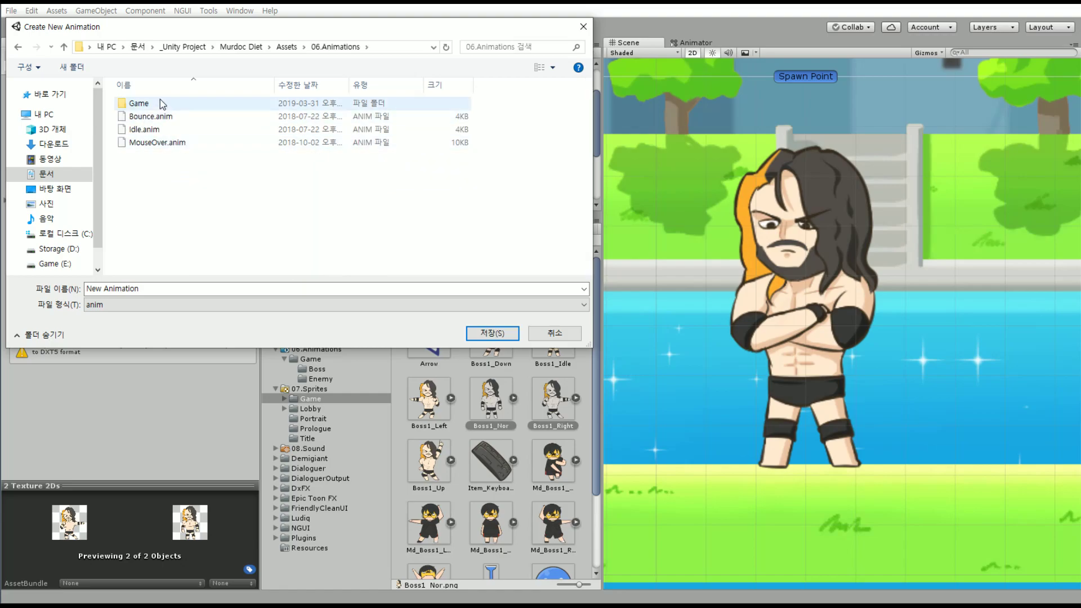
double_click(160, 101)
double_click(167, 104)
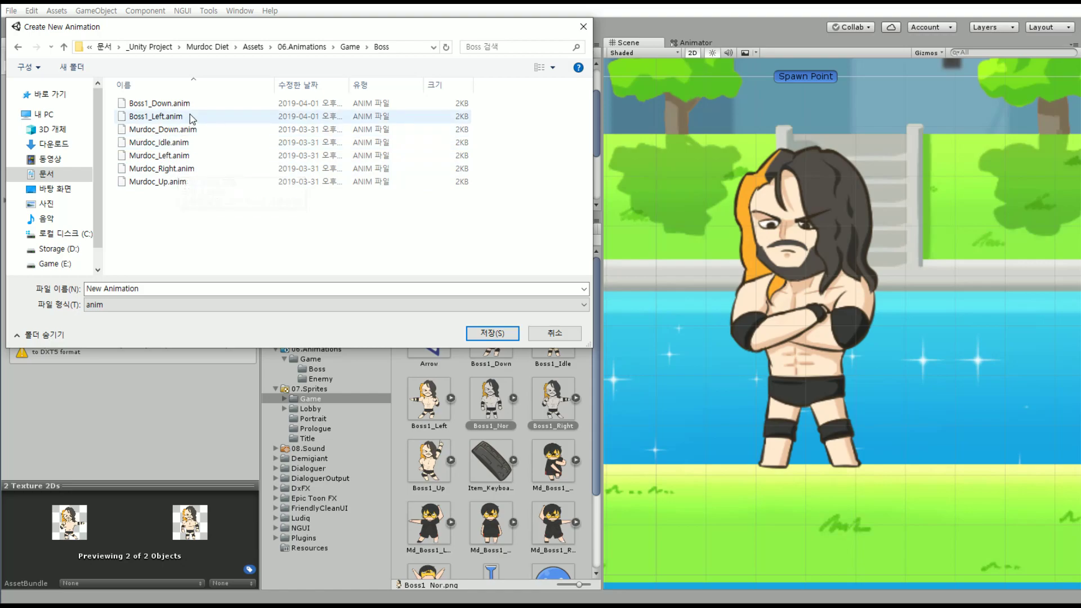
click(163, 103)
click(130, 289)
key(Delete)
key(Delete)
key(Delete)
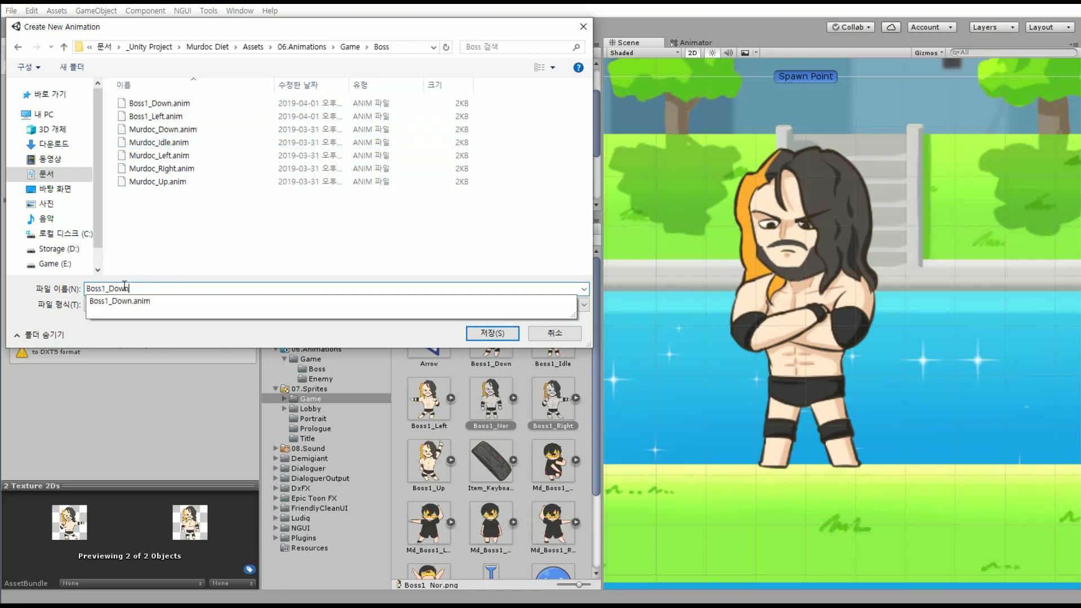
double_click(112, 289)
text(Idle)
key(Return)
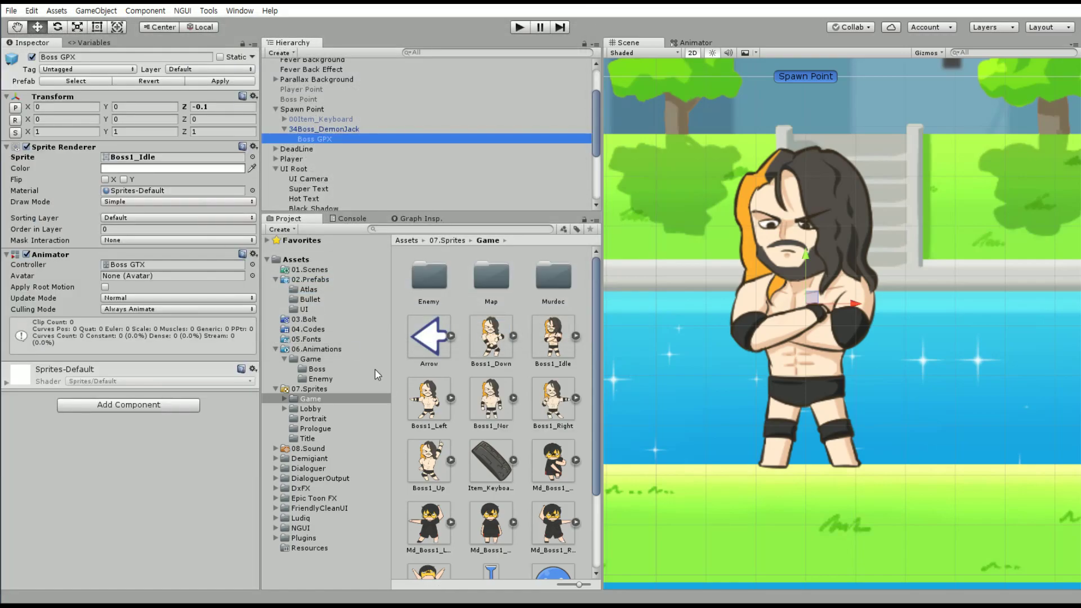
Drag the Boss1_Right and Boss1_Up sprites onto Boss GPX to start another animation
click(515, 412)
click(532, 422)
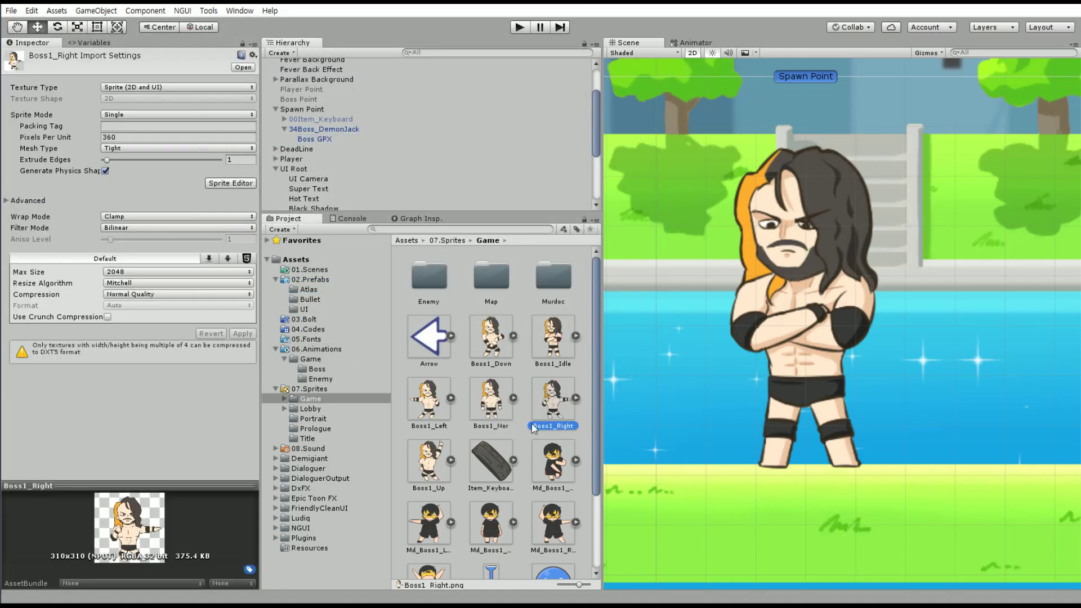
ctrl+click(422, 461)
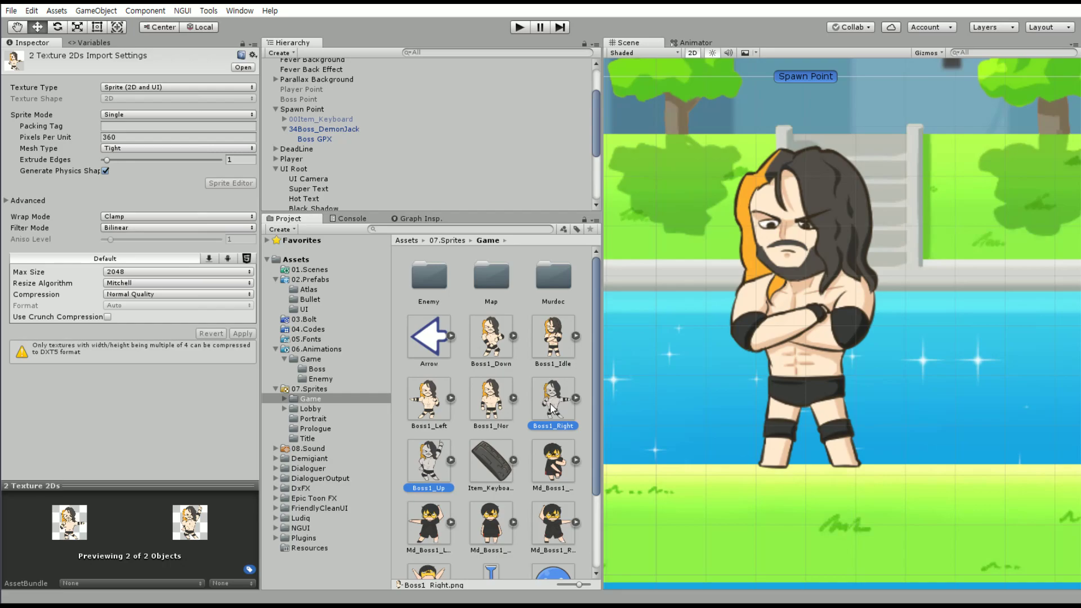
drag(552, 408, 312, 139)
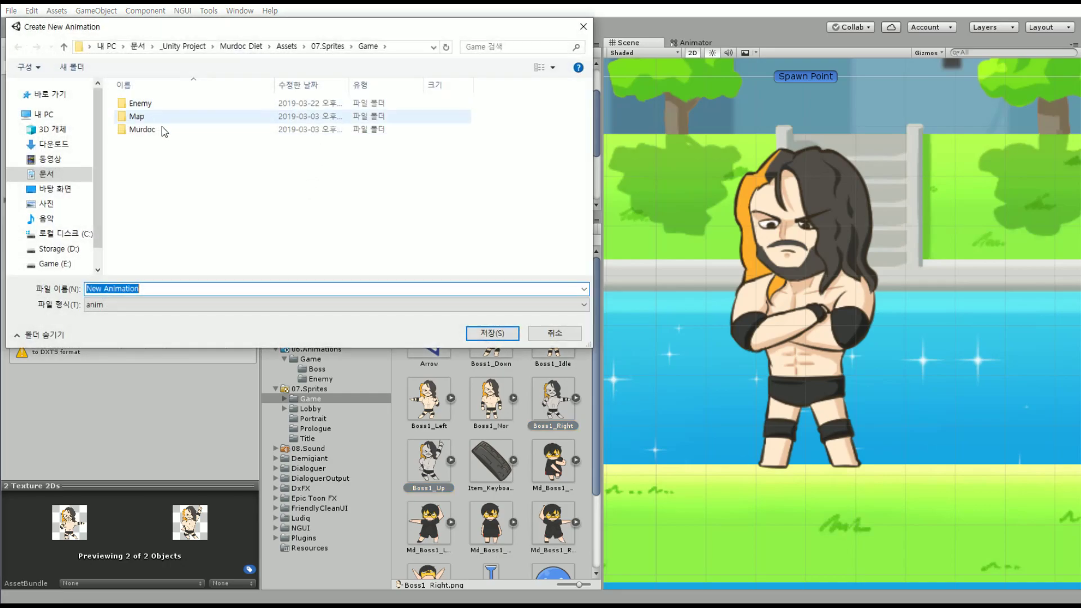
Save that animation as Boss1_Right in the Boss animations folder
click(286, 49)
double_click(178, 168)
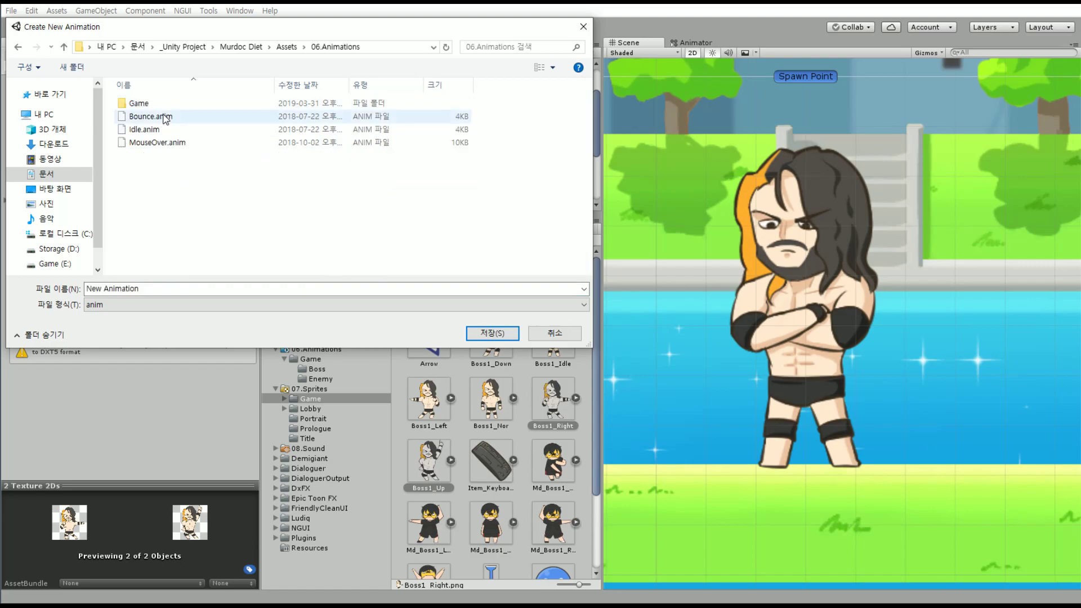
double_click(171, 104)
double_click(168, 104)
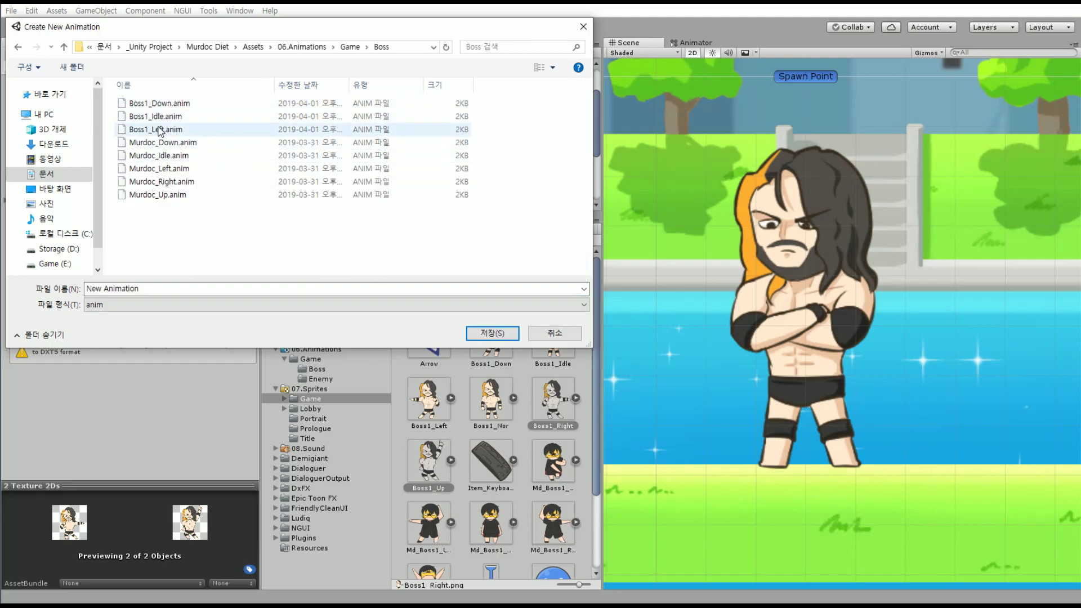
click(160, 103)
double_click(117, 288)
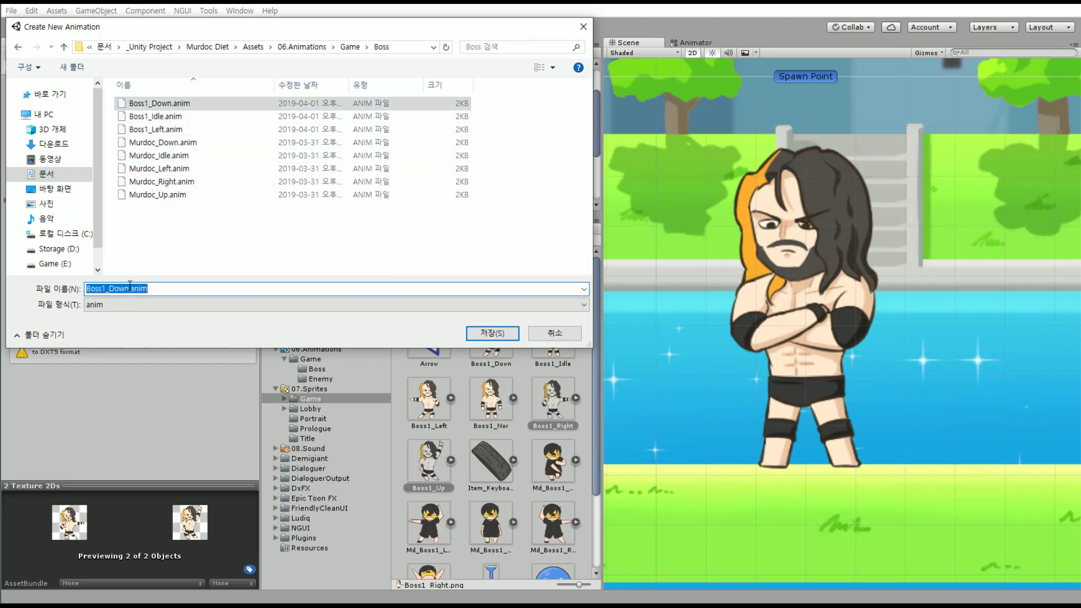
click(129, 287)
key(BackSpace)
key(BackSpace)
key(BackSpace)
key(BackSpace)
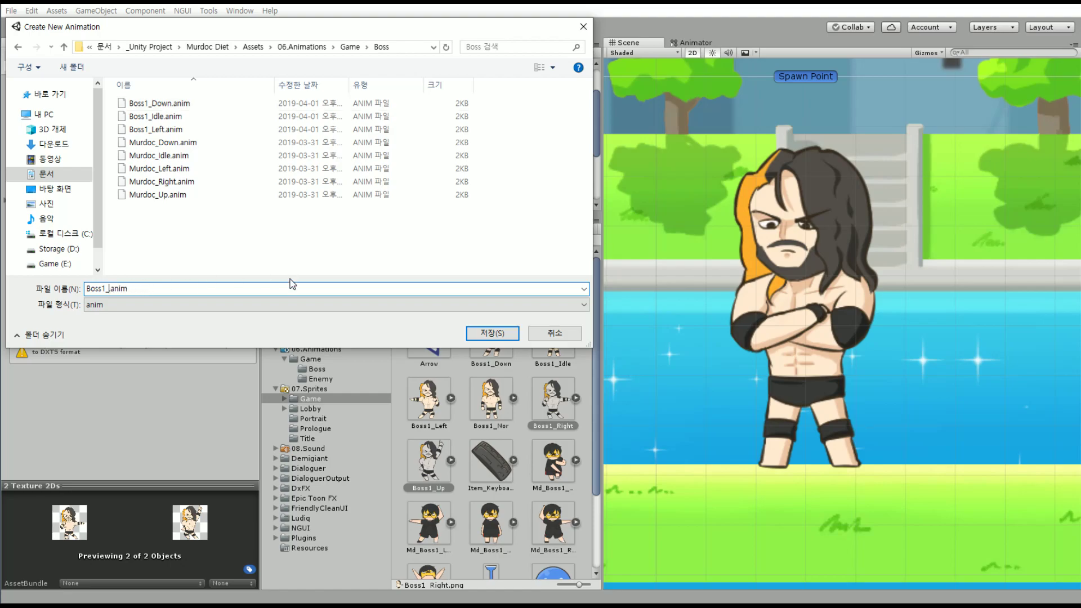
text(Right)
key(Return)
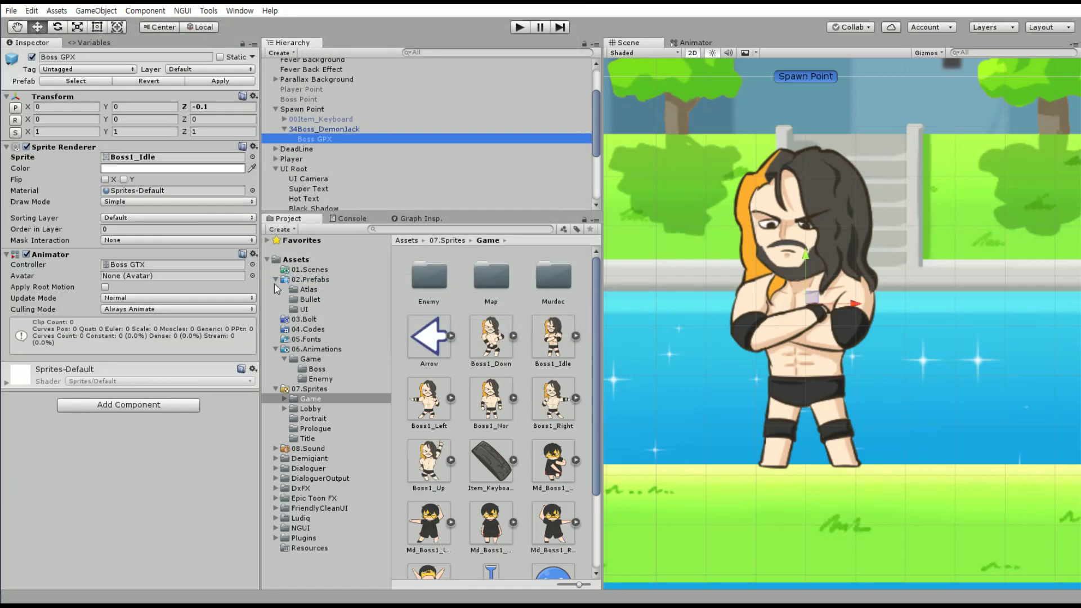
Create a Boss1_Up clip from the Boss1_Right and Boss1_Up sprites in the Boss folder
click(560, 401)
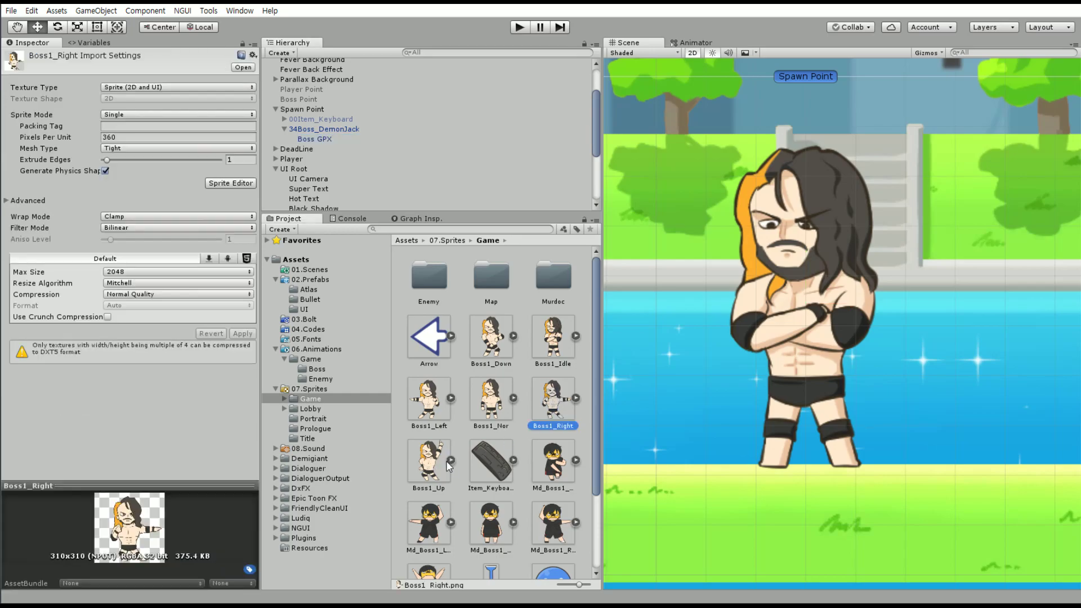
ctrl+click(429, 459)
drag(543, 389, 323, 140)
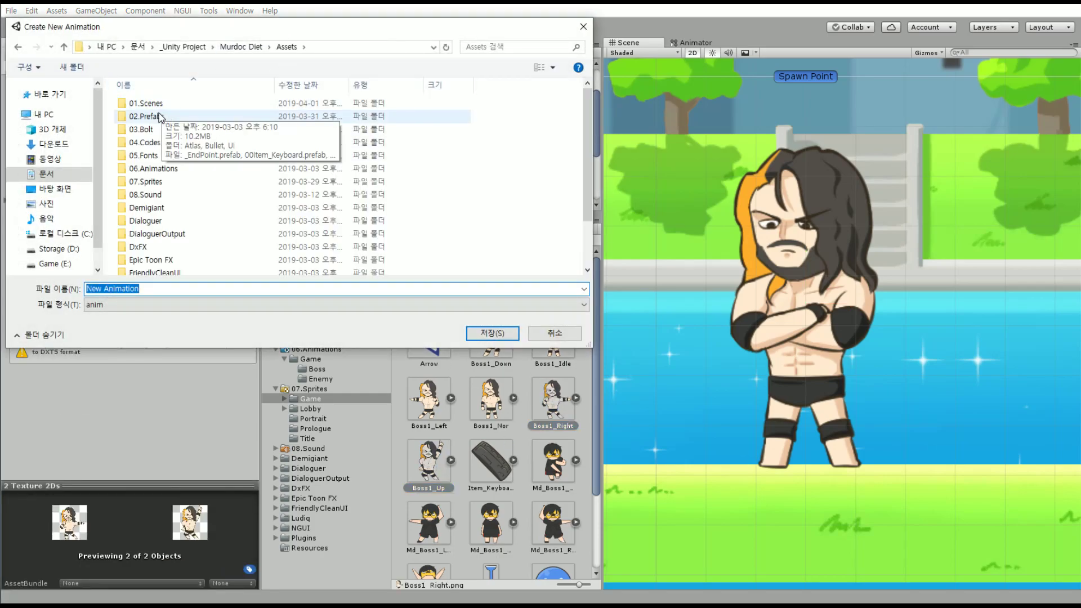
double_click(185, 167)
double_click(162, 106)
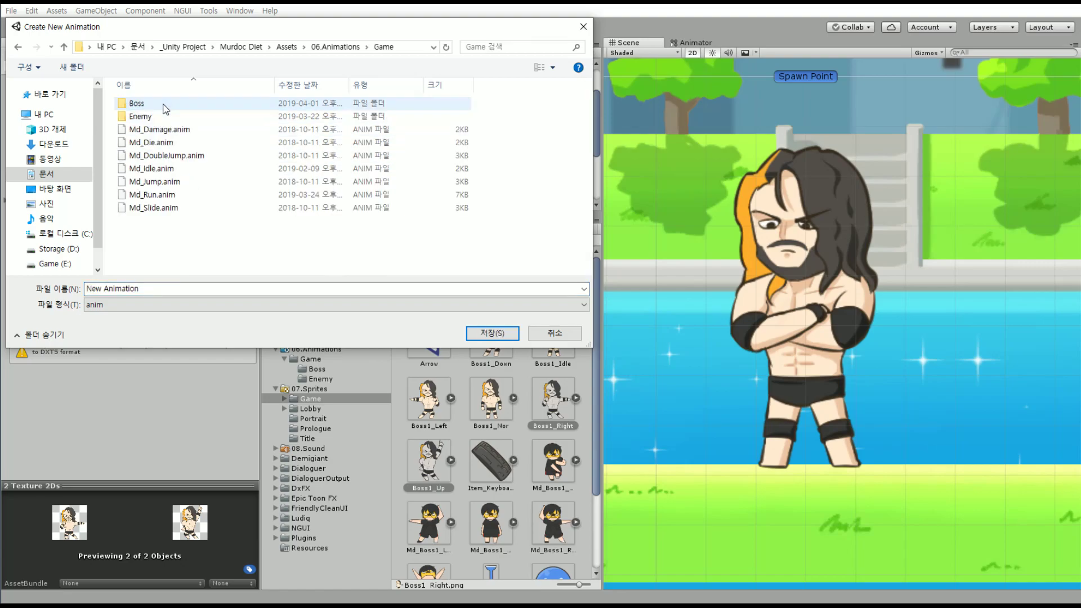
double_click(162, 106)
click(160, 103)
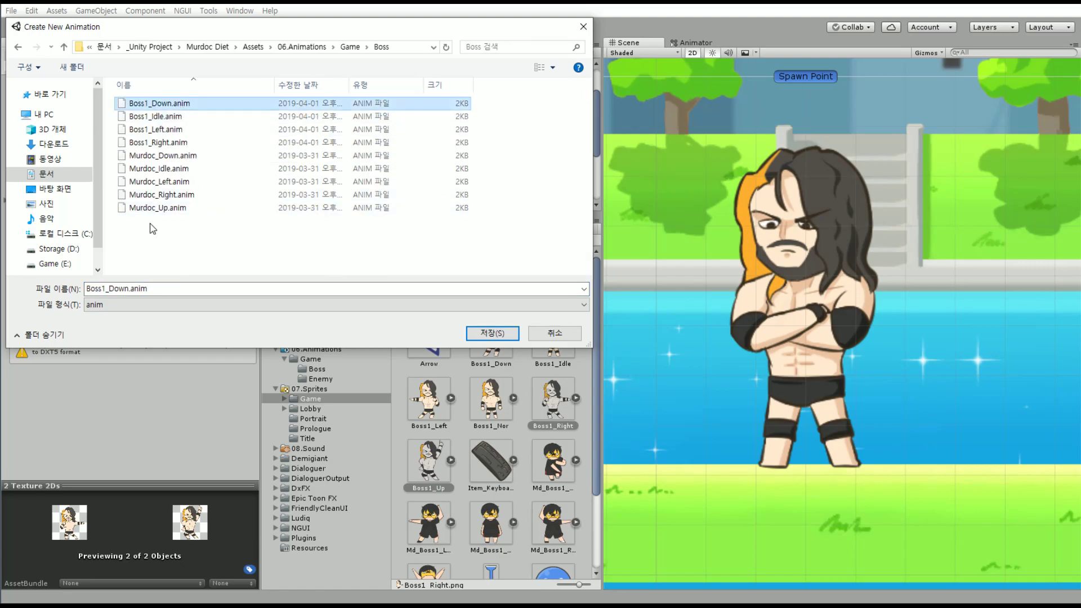
drag(129, 288, 113, 289)
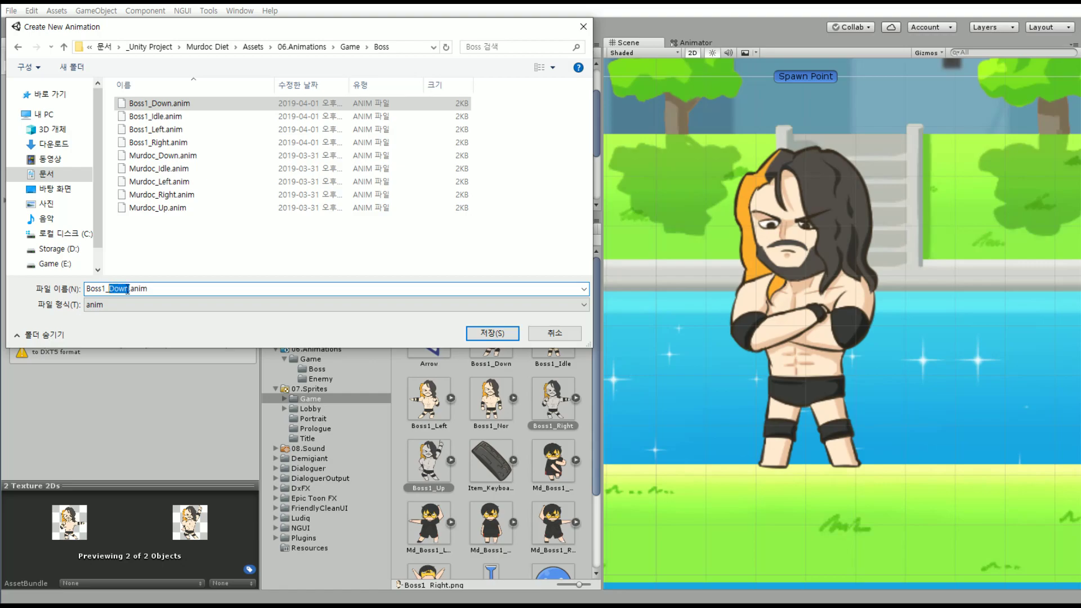
text(Up)
key(Return)
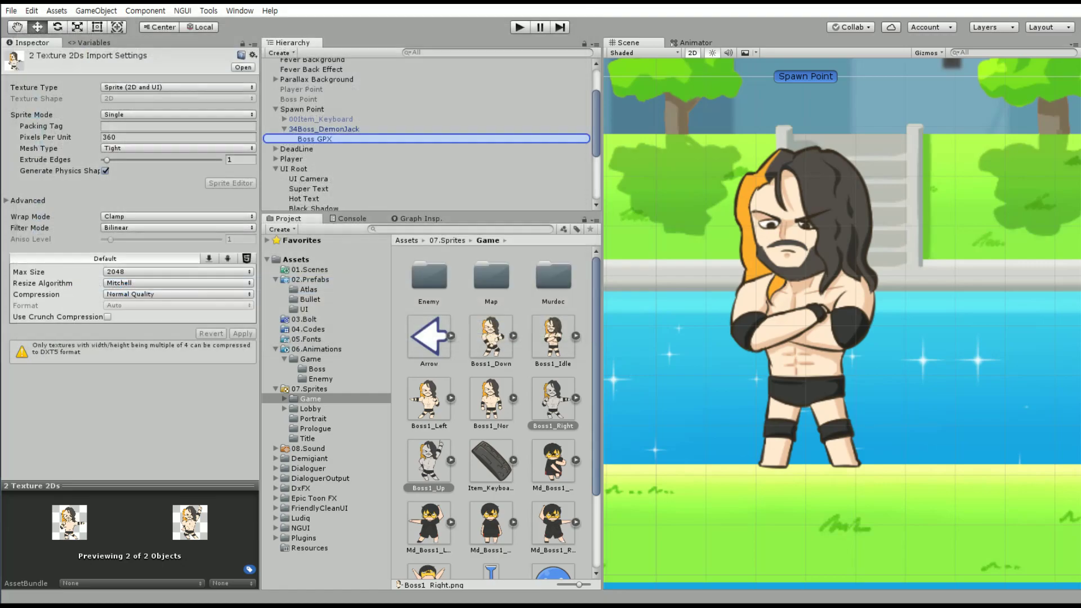
Open the Boss GTX controller's graph and delete the duplicate '0' states
click(239, 11)
mouse_move(270, 10)
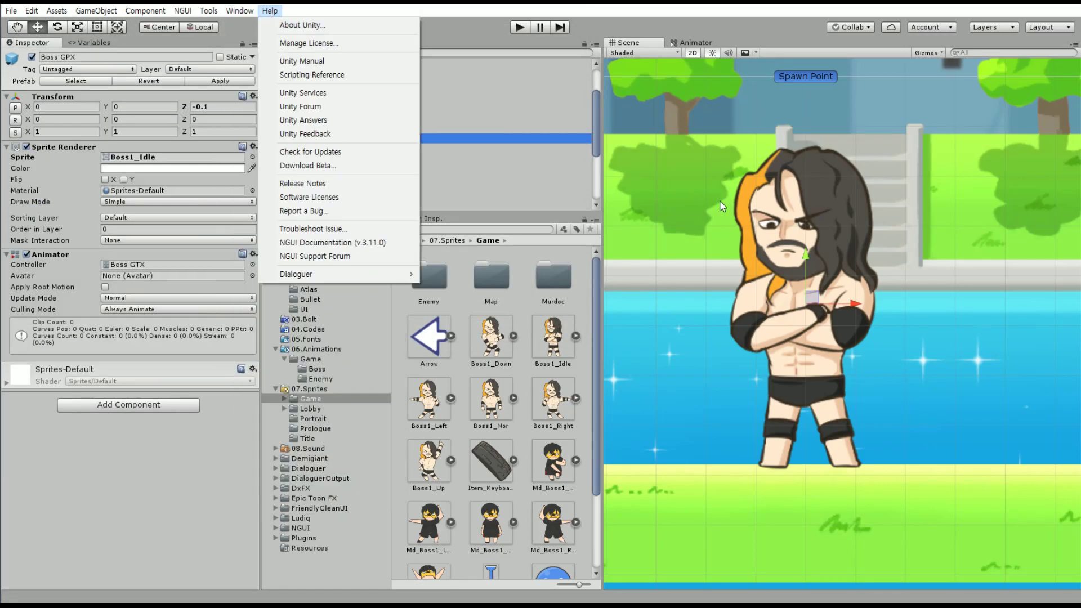
click(806, 306)
click(244, 266)
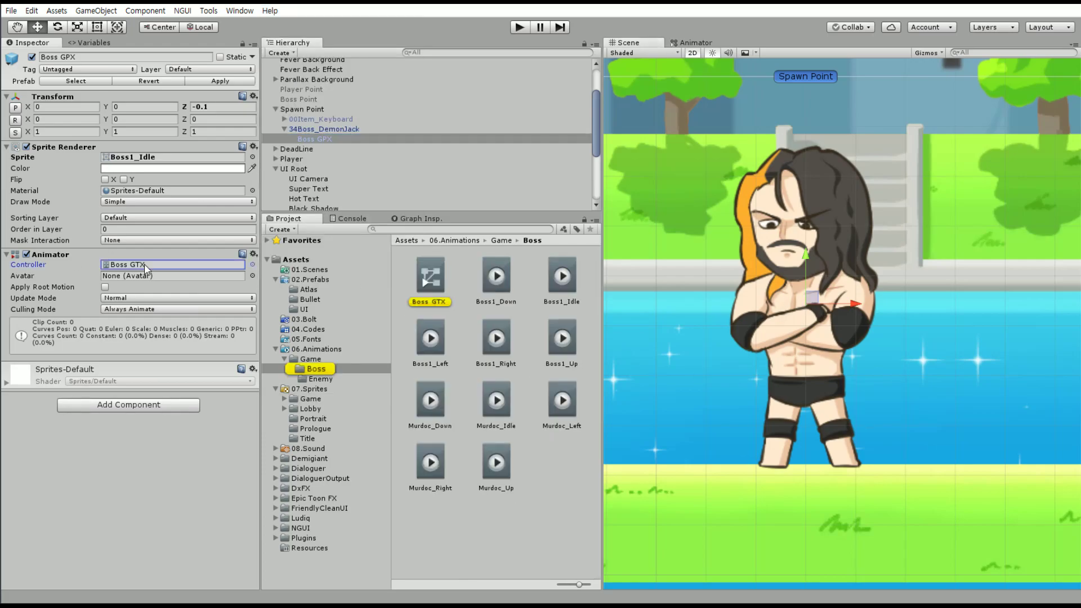
double_click(431, 278)
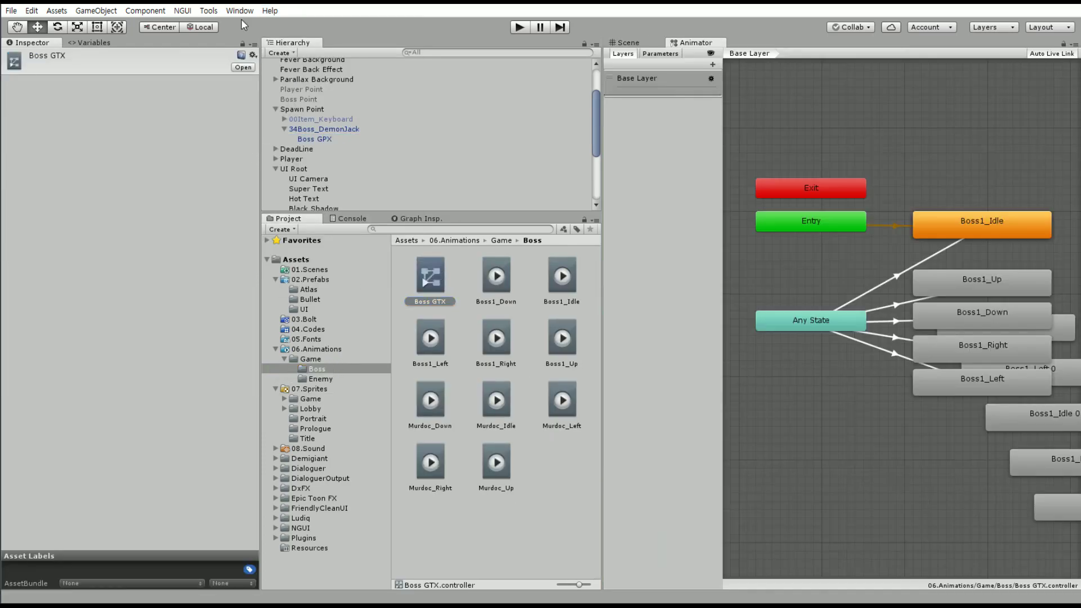
middle_drag(947, 232, 769, 150)
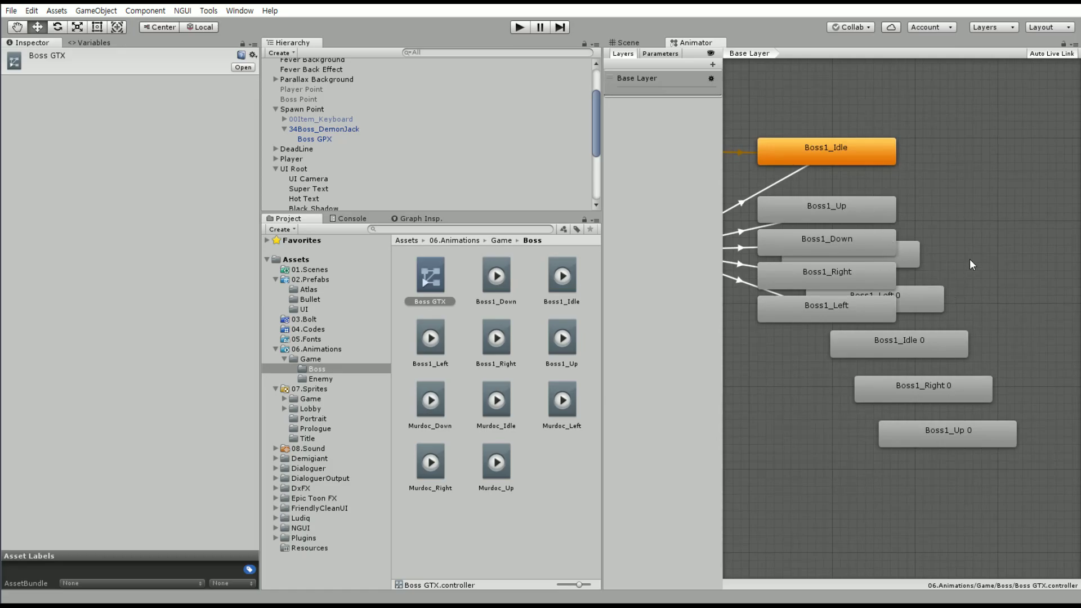
drag(997, 212, 914, 481)
key(Delete)
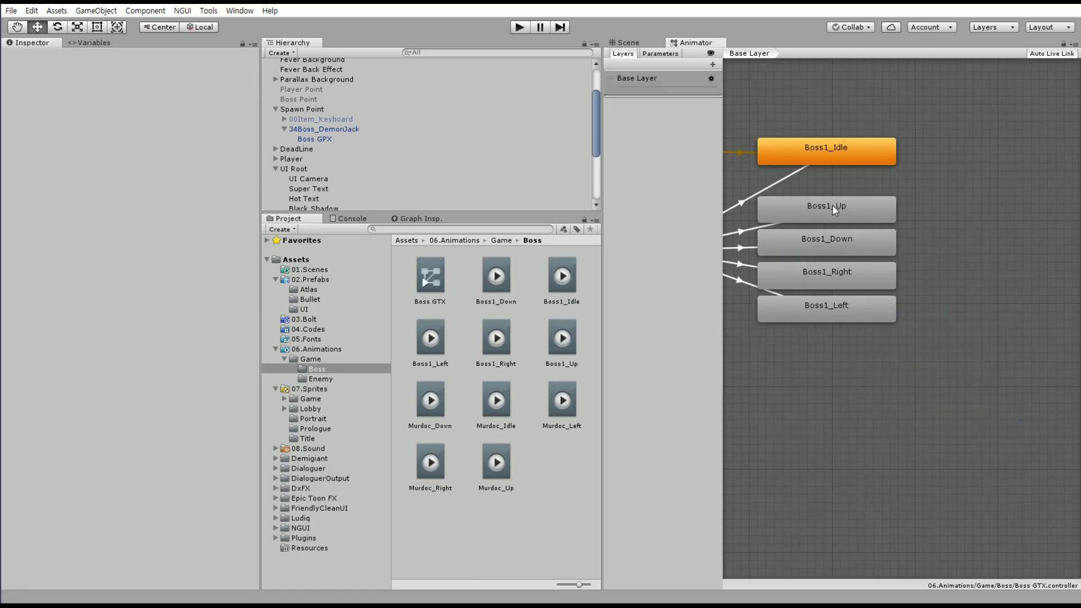
Assign the Boss1_Up and Boss1_Idle clips as the Up and Idle states' motions
click(832, 205)
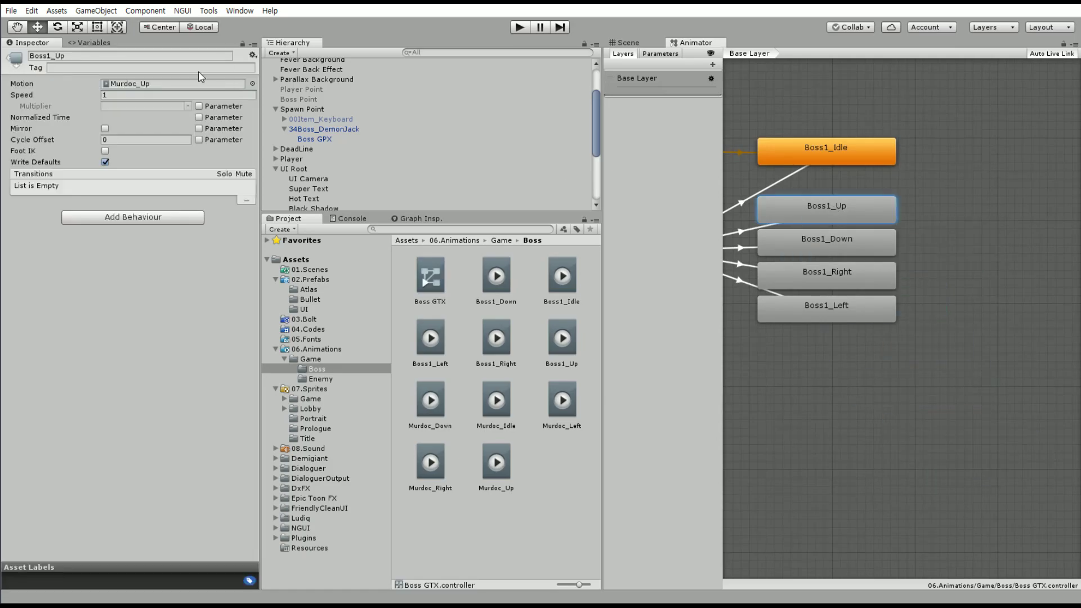
click(252, 83)
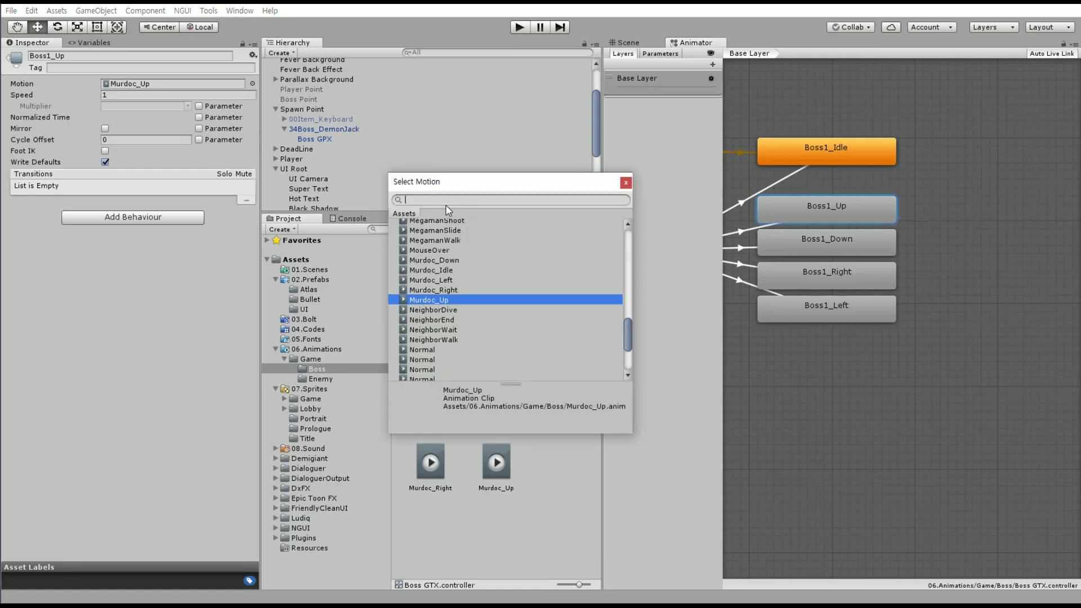
text(Boss1)
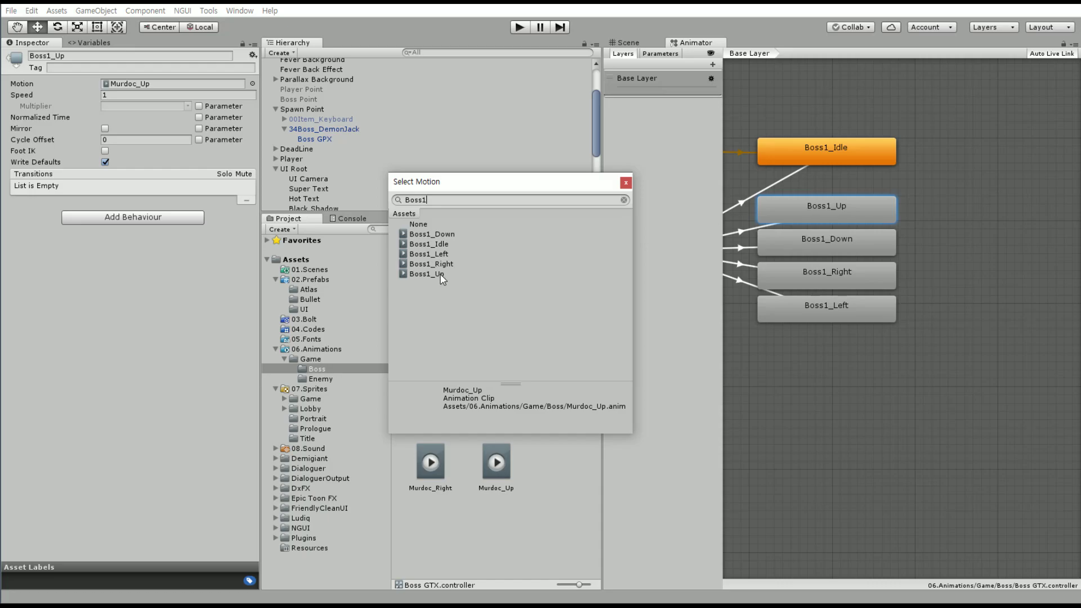
double_click(443, 278)
click(845, 148)
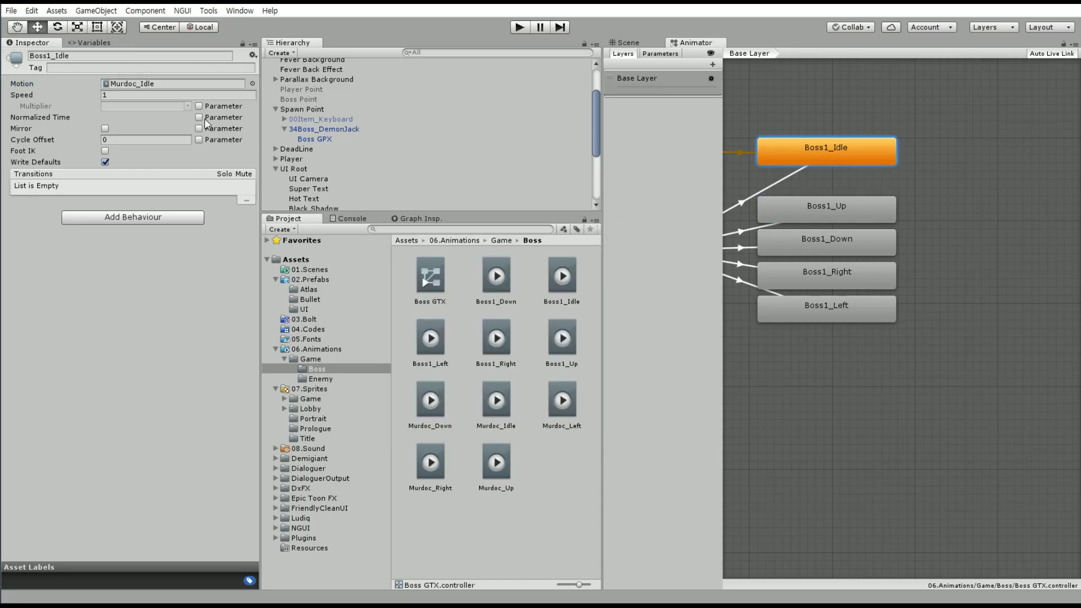
click(252, 83)
text(B)
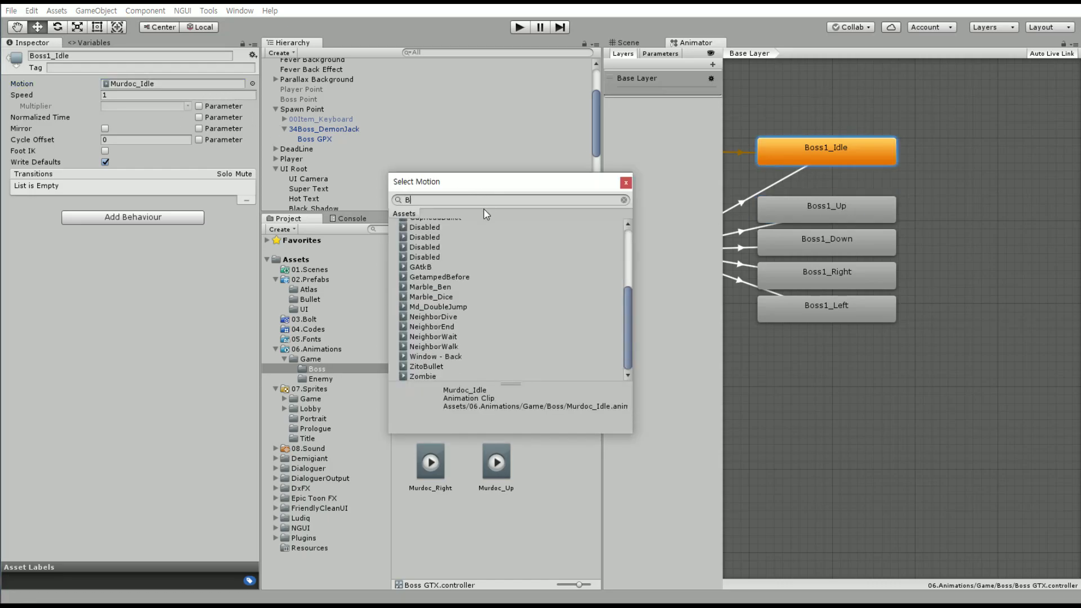
text(oss1)
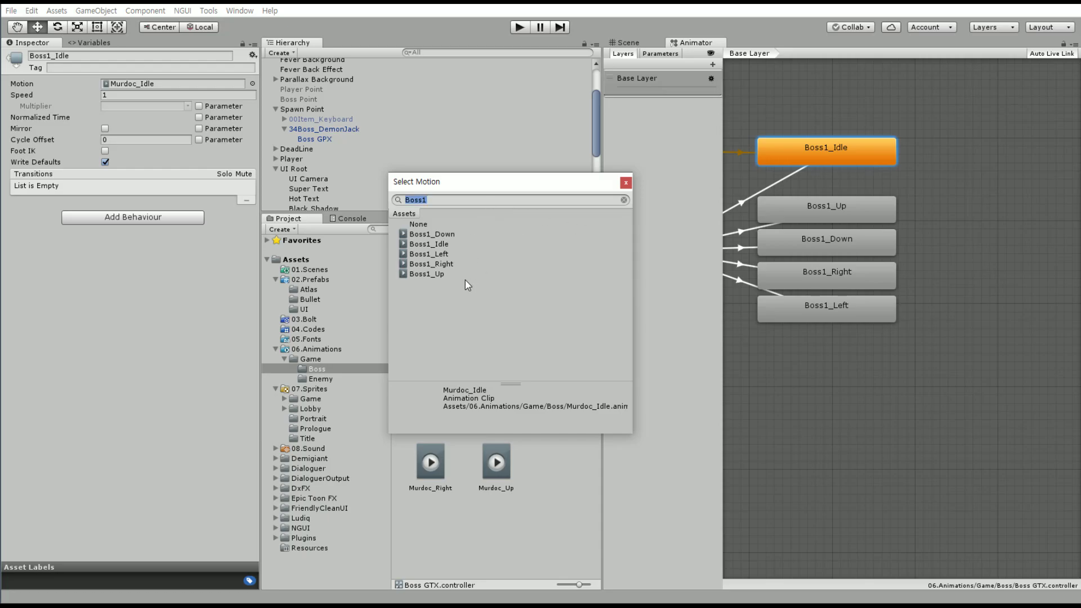
click(445, 245)
double_click(499, 248)
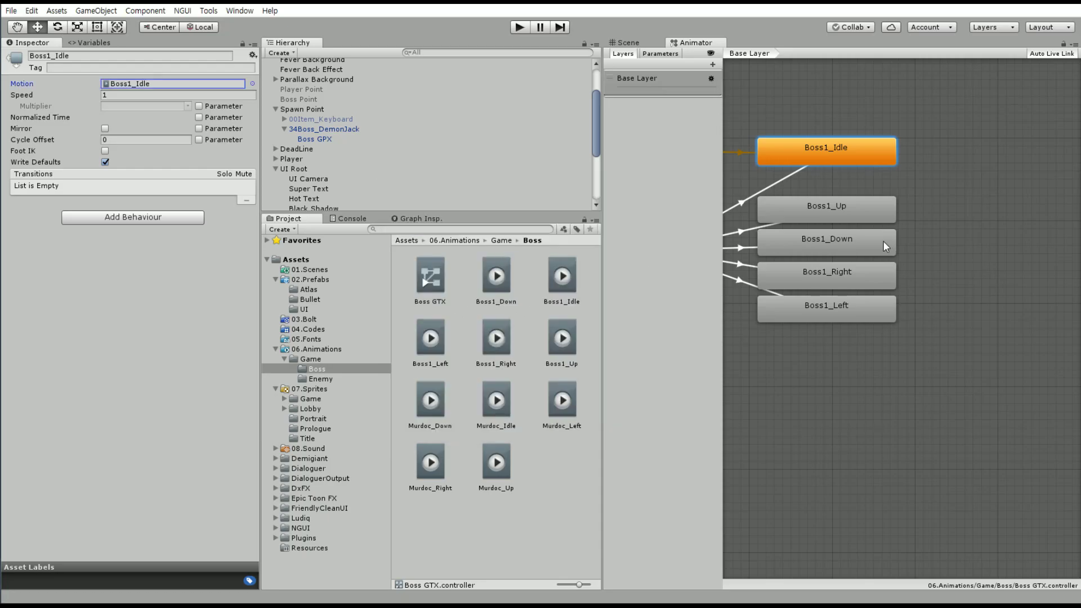
Assign the Boss1_Down and Boss1_Right clips to the Down and Right states
click(827, 243)
click(252, 84)
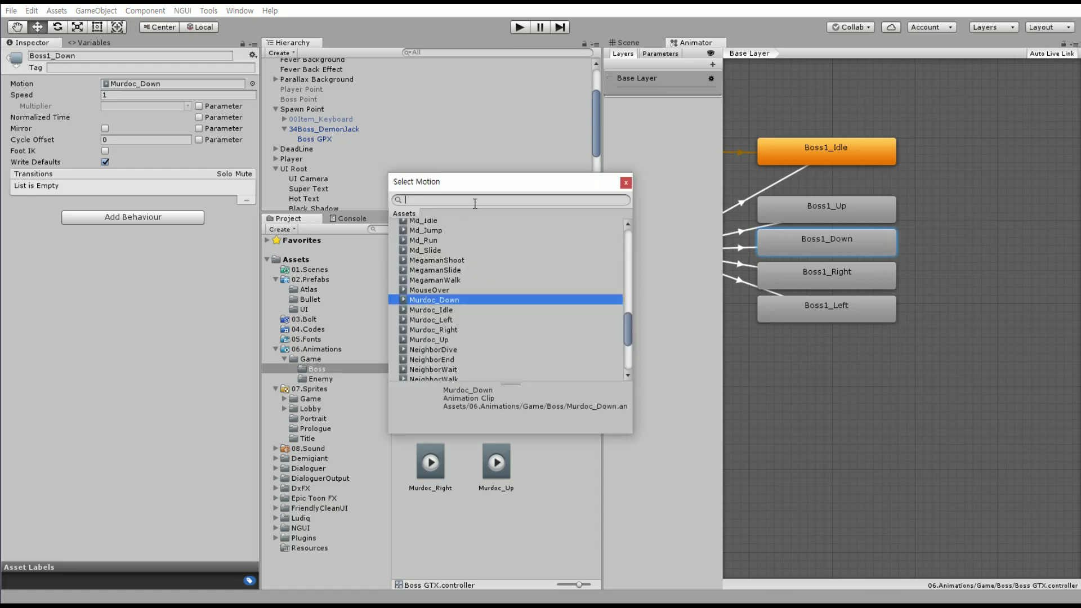
text(Boss1)
click(445, 233)
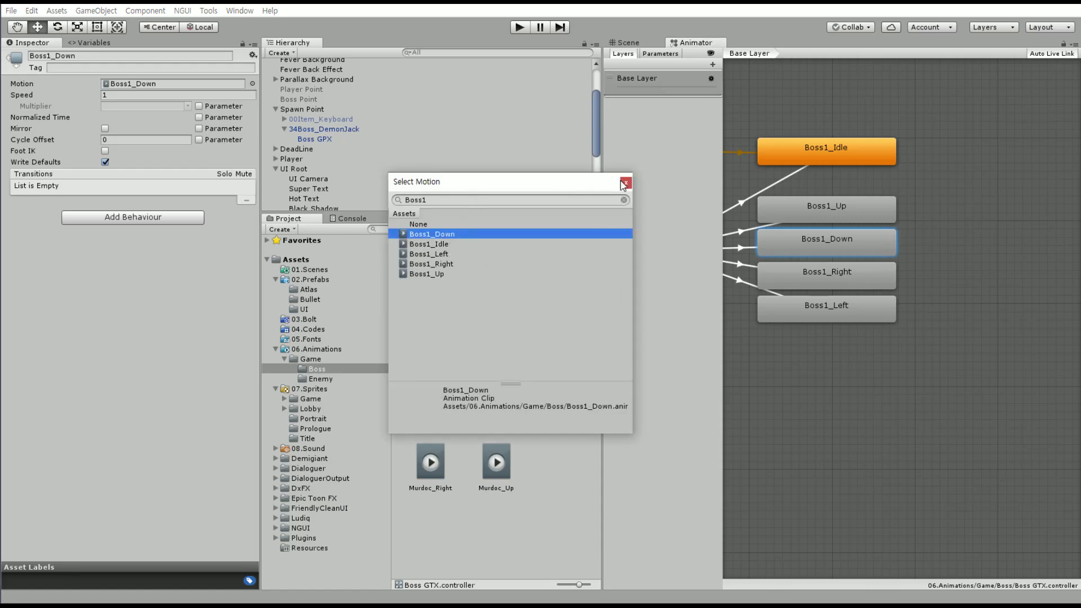
click(626, 184)
click(839, 273)
click(186, 55)
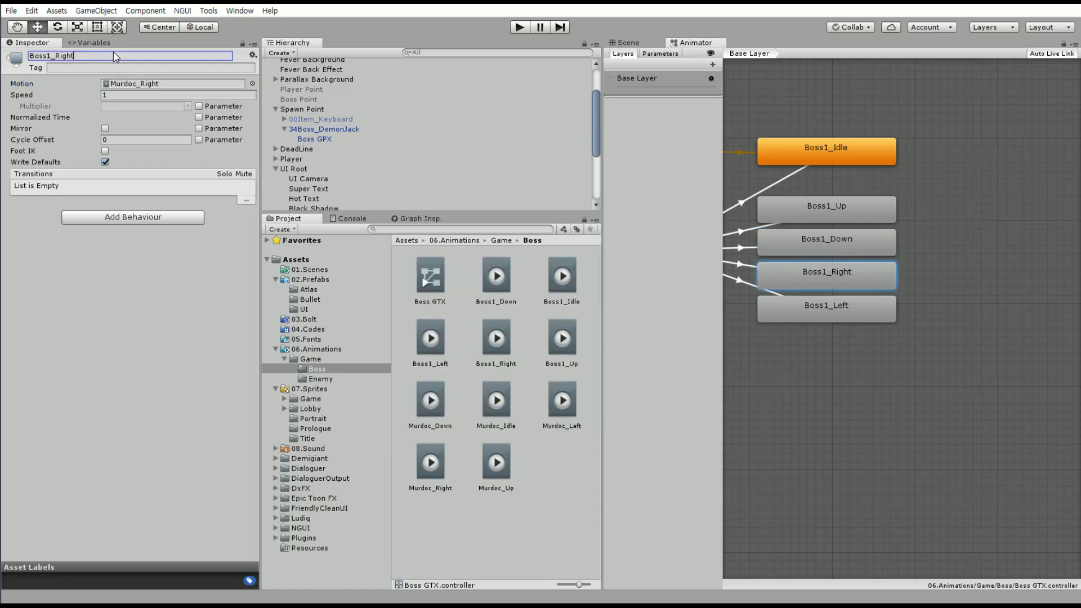
click(252, 84)
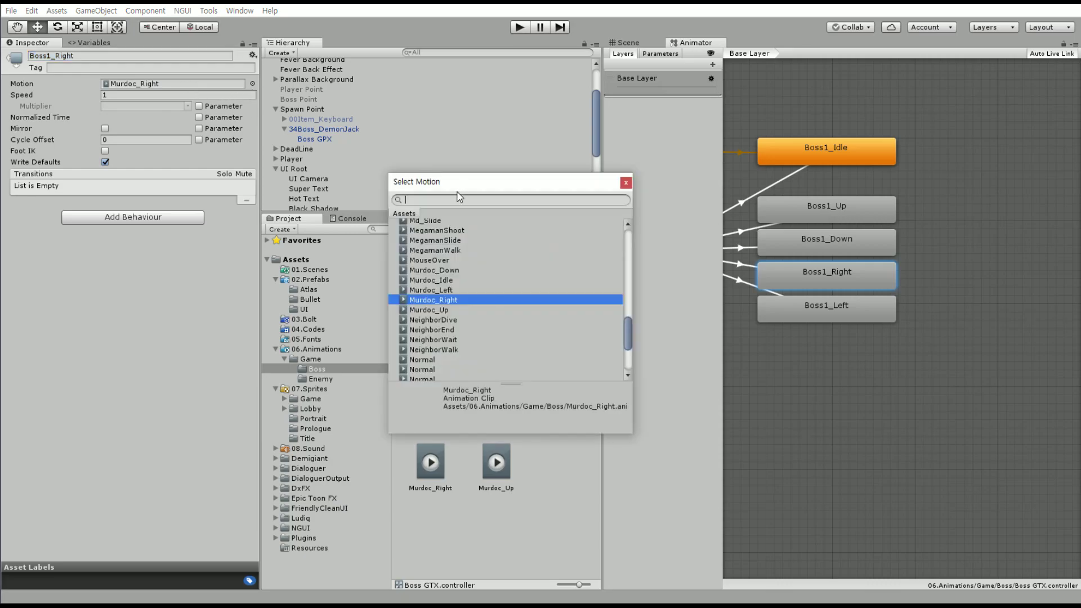
text(Boss1)
double_click(454, 262)
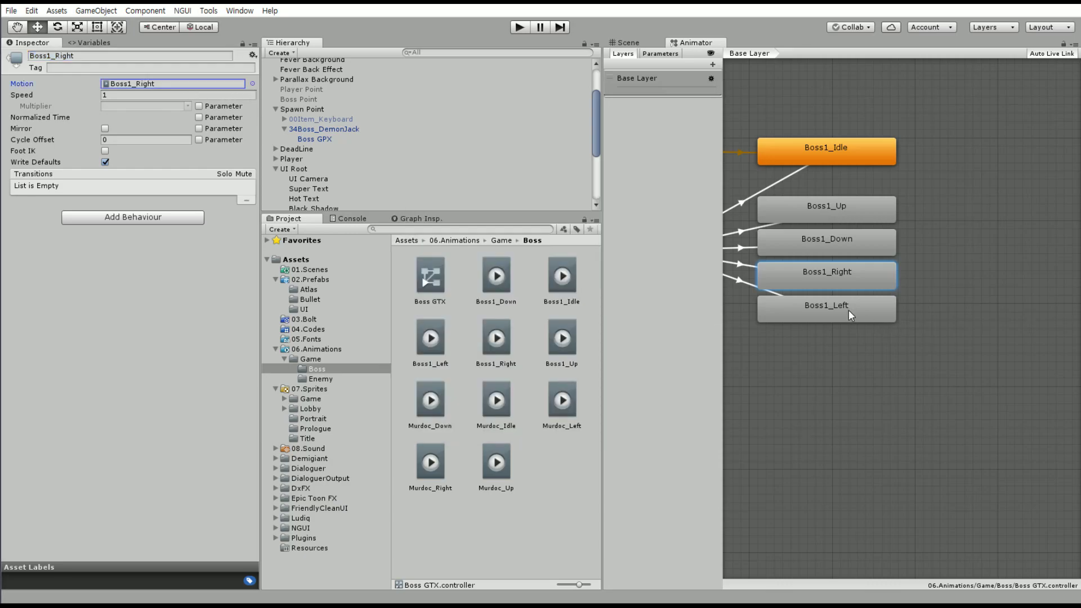
Assign the Boss1_Left clip to the Left state and check the graph
click(827, 309)
click(252, 84)
text(Boss1)
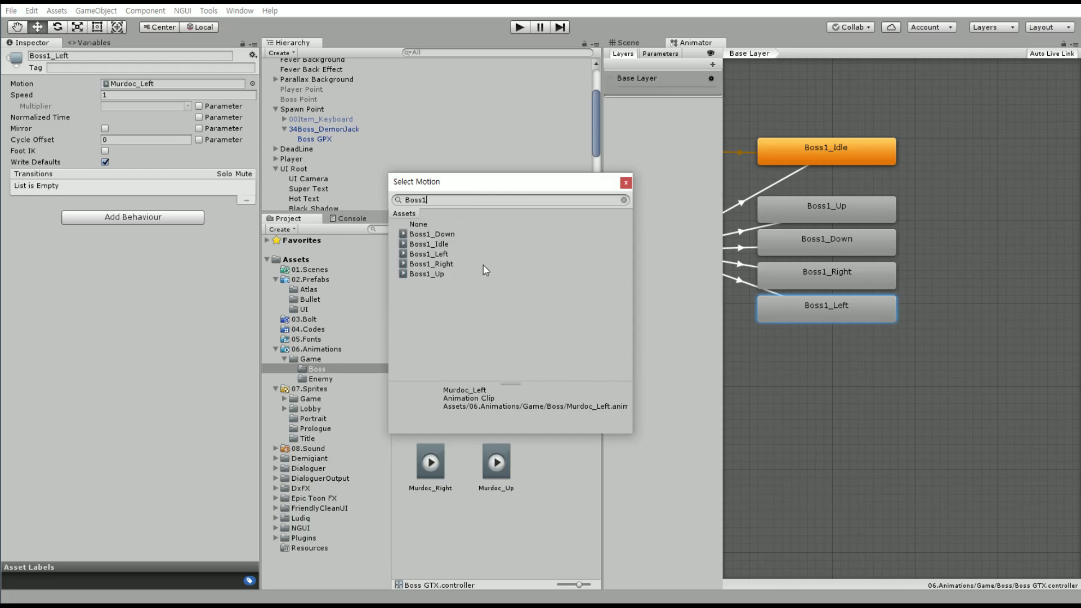
double_click(451, 250)
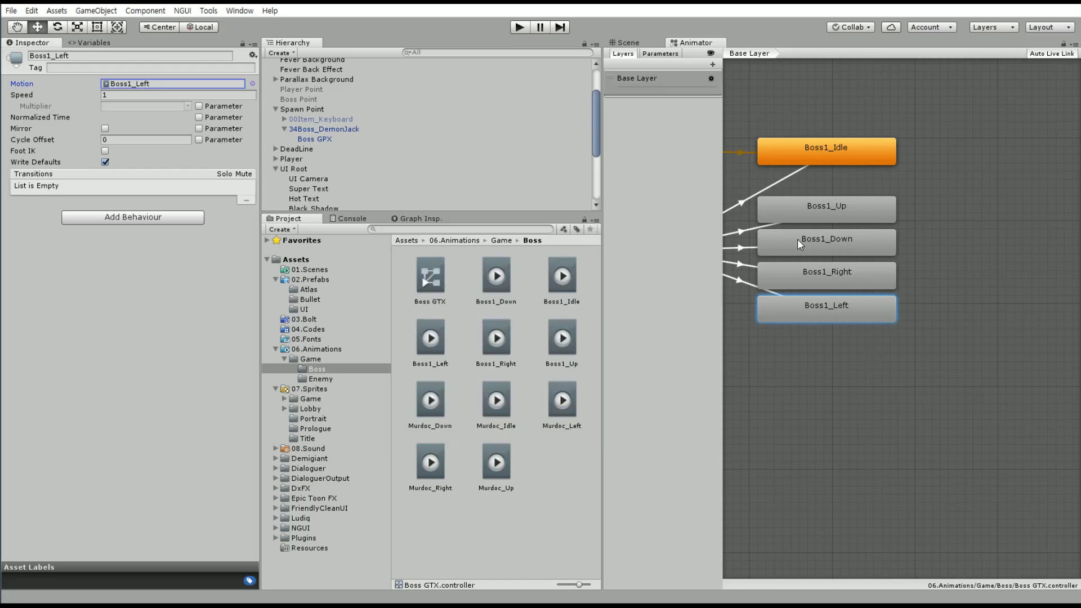
middle_drag(799, 371, 1011, 392)
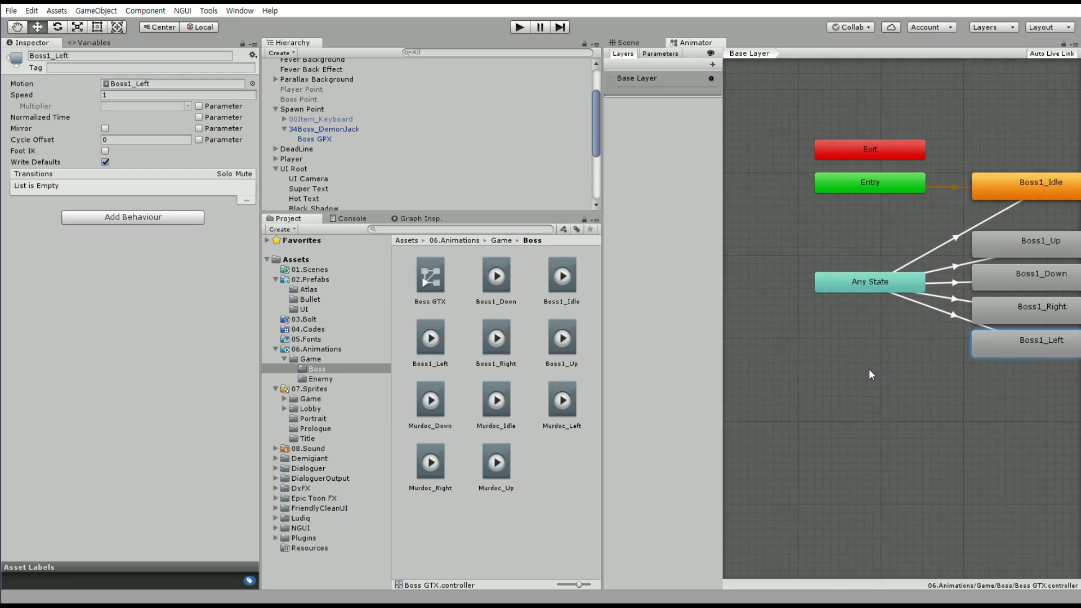
middle_drag(870, 372, 810, 373)
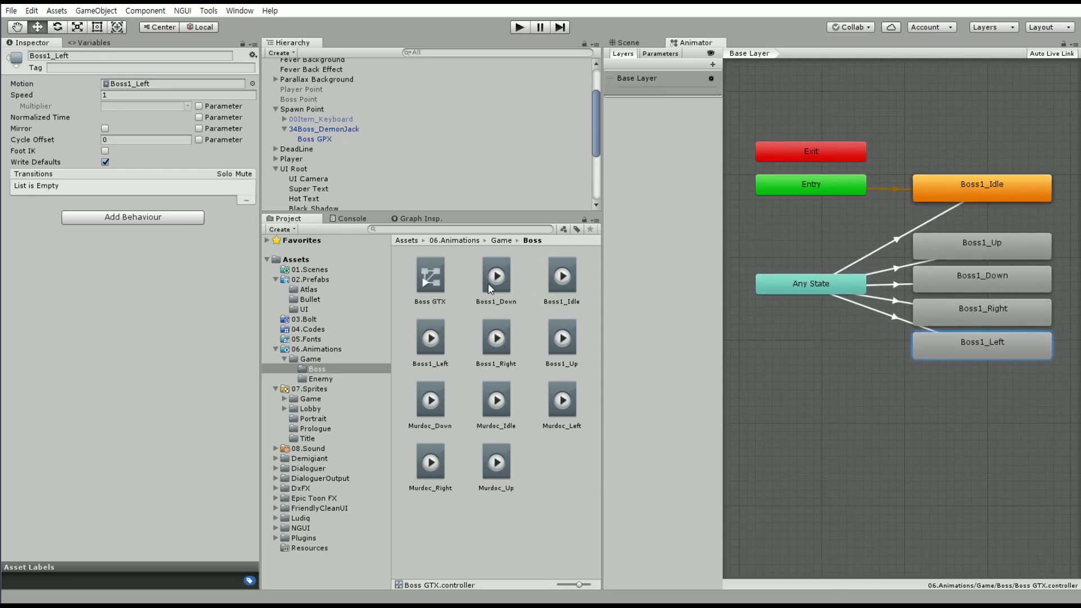
click(239, 11)
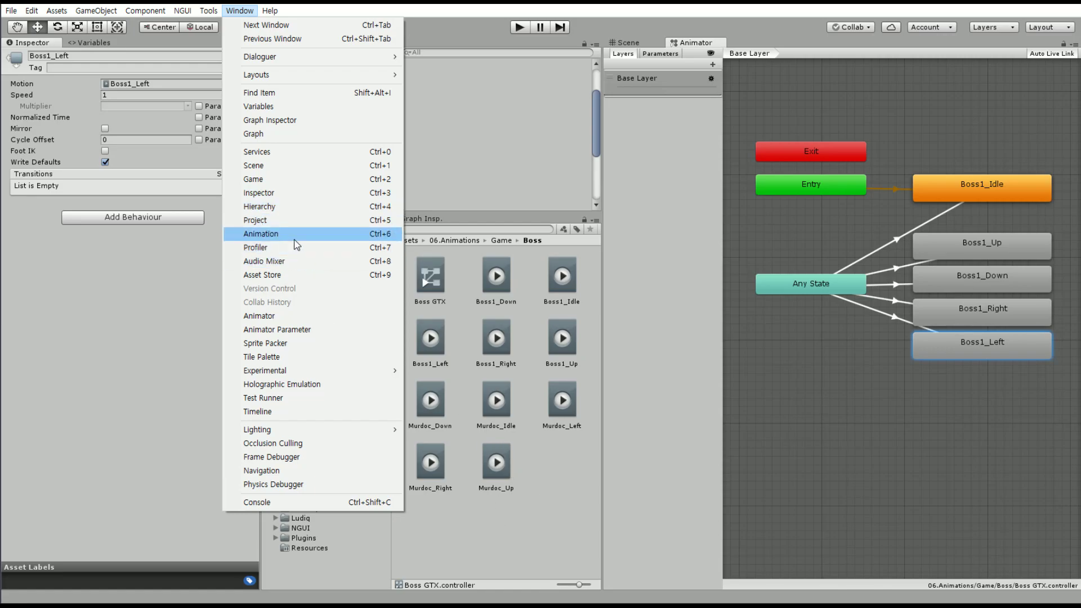
In the Animation window, delete Boss1_Down's 0:01 sprite keyframe
click(261, 234)
drag(634, 285, 507, 469)
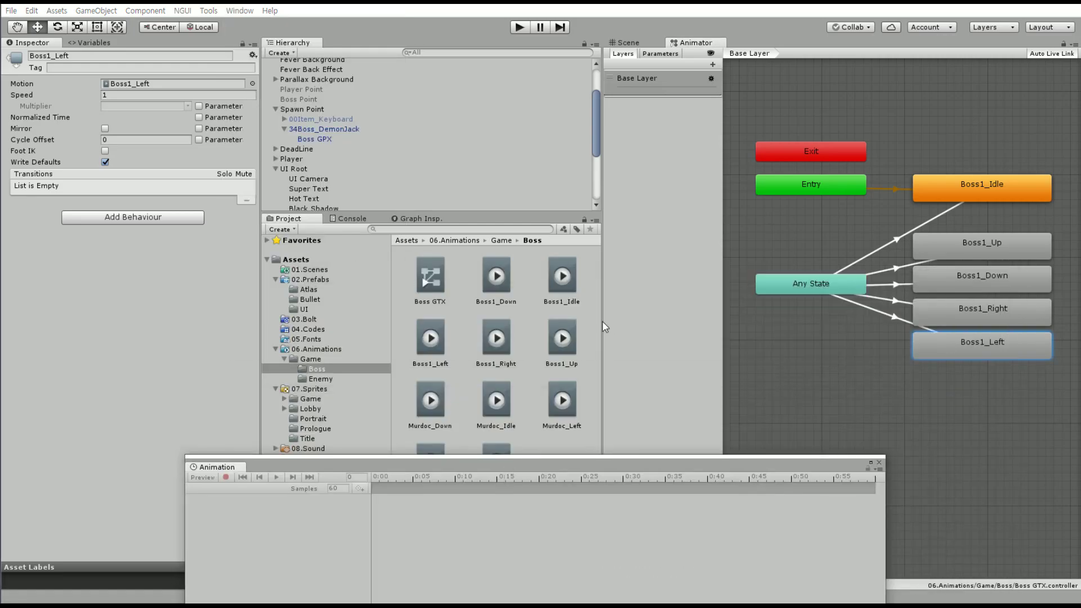
click(627, 42)
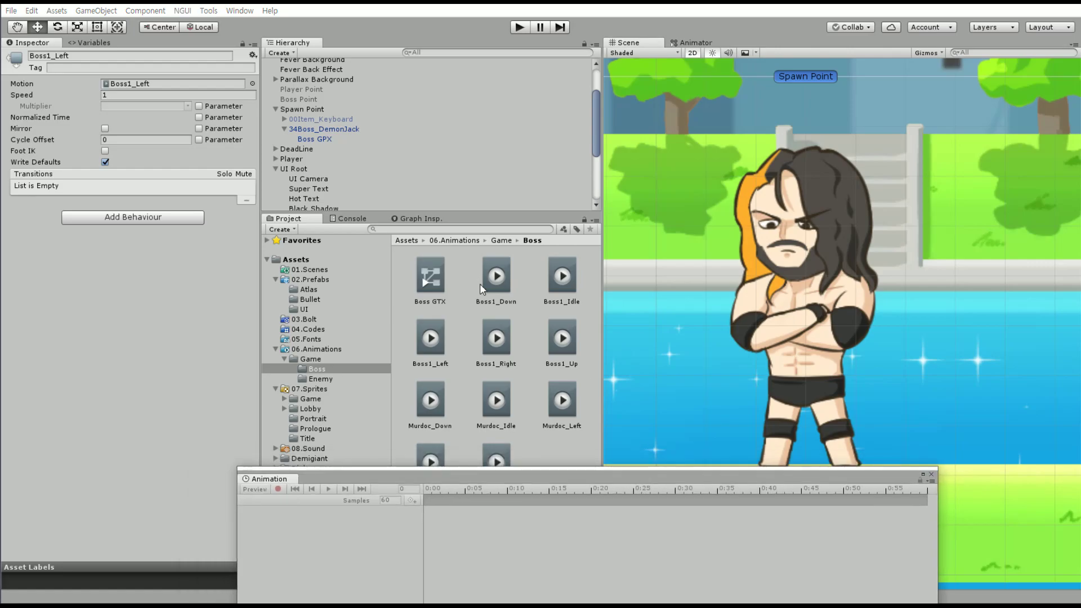
click(496, 276)
drag(544, 485, 659, 213)
click(360, 246)
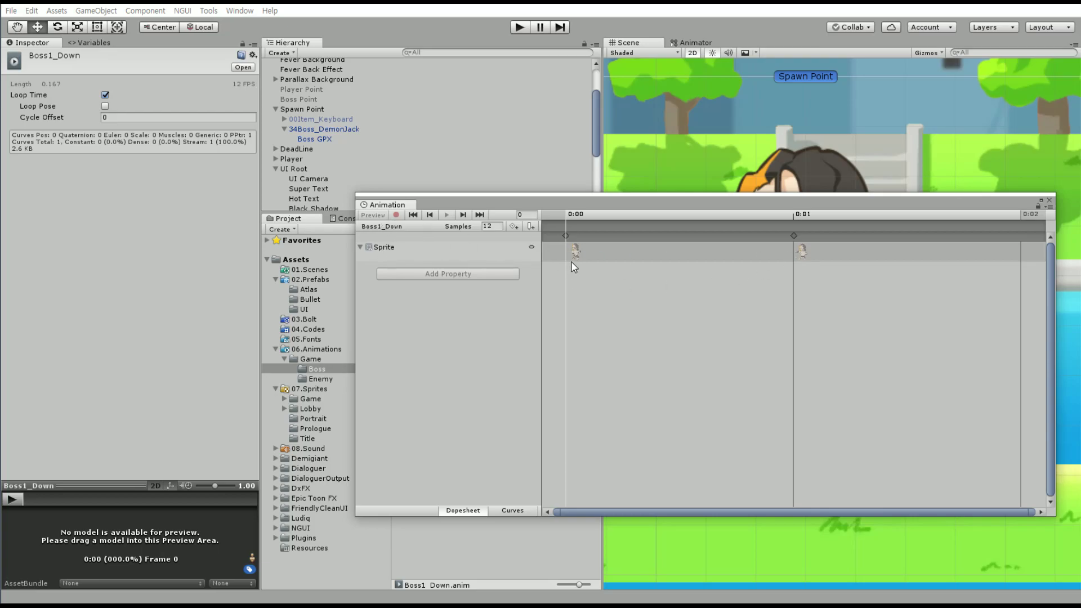
click(795, 236)
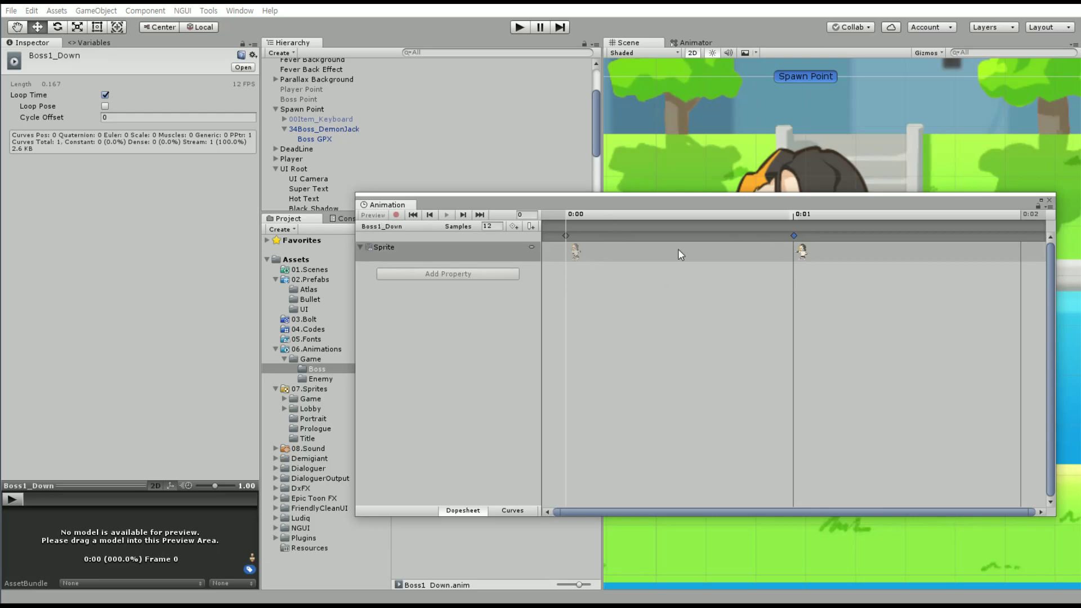
key(Delete)
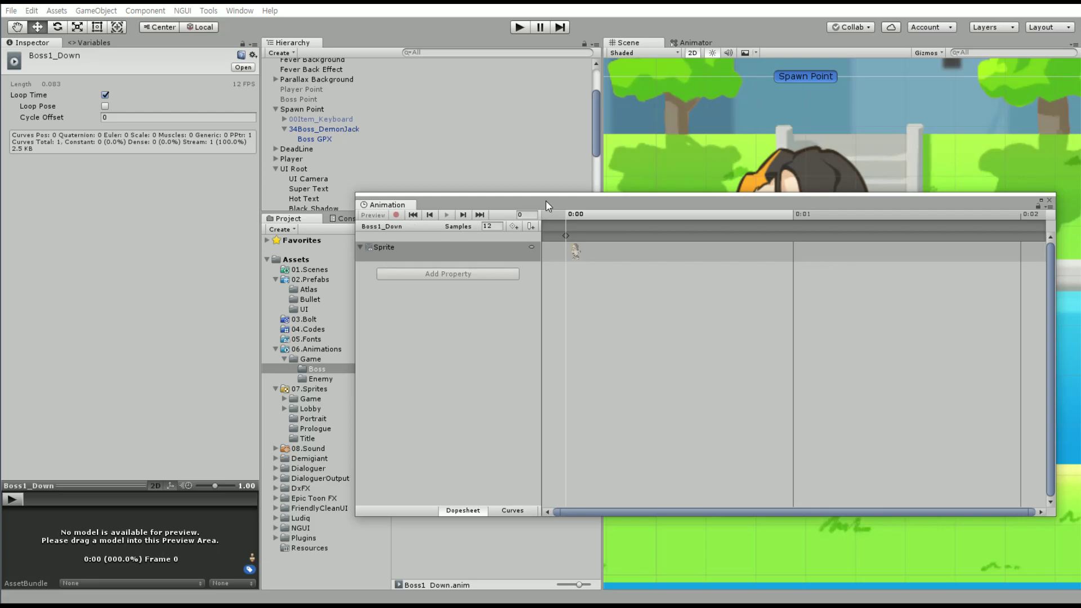
Remove the extra 0:01 keyframes from the Boss1_Idle and Boss1_Left clips
drag(546, 201, 528, 355)
click(561, 276)
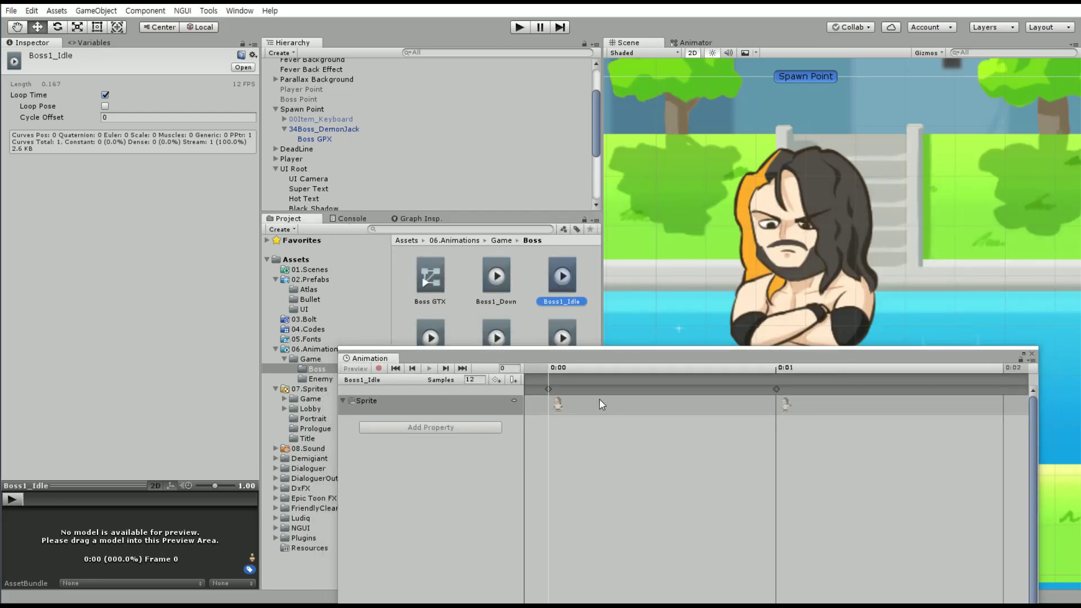
click(777, 390)
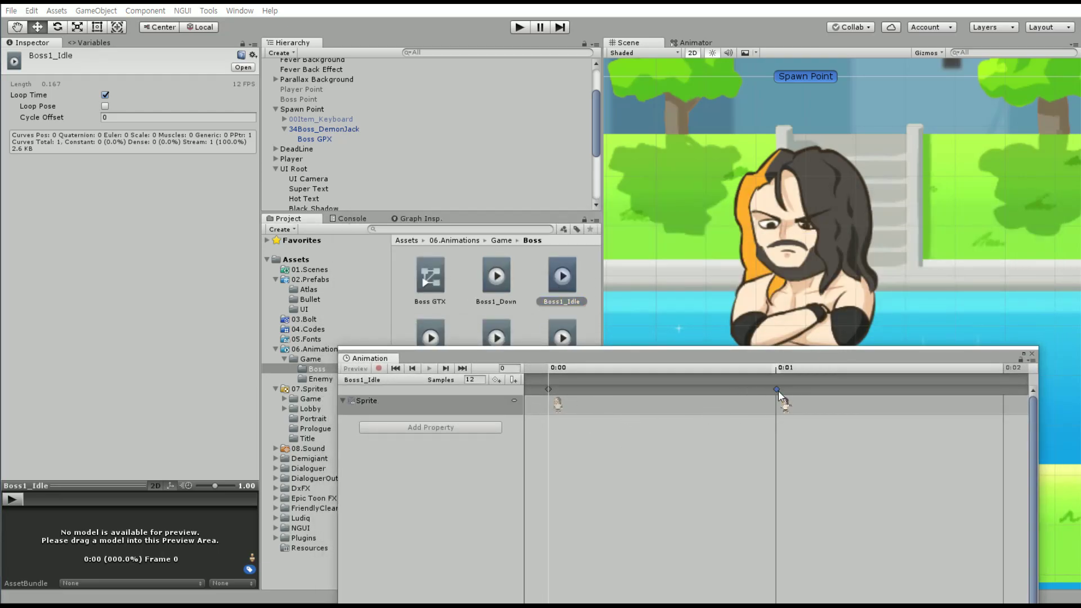
click(430, 331)
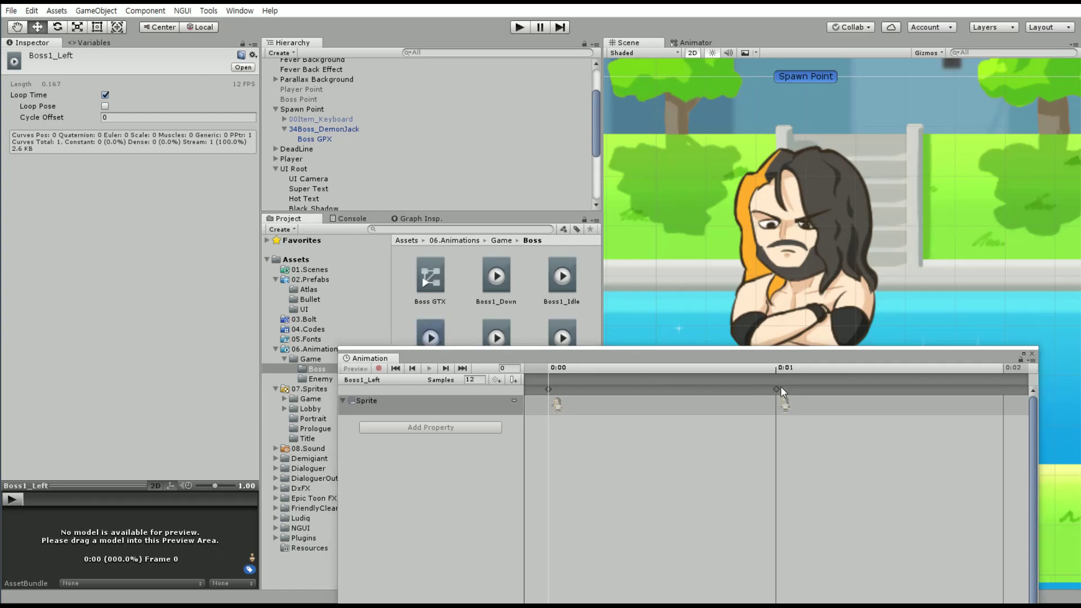
click(777, 389)
key(Delete)
Remove the 0:01 keyframes from Boss1_Right and Boss1_Up, then close the Animation window
click(511, 353)
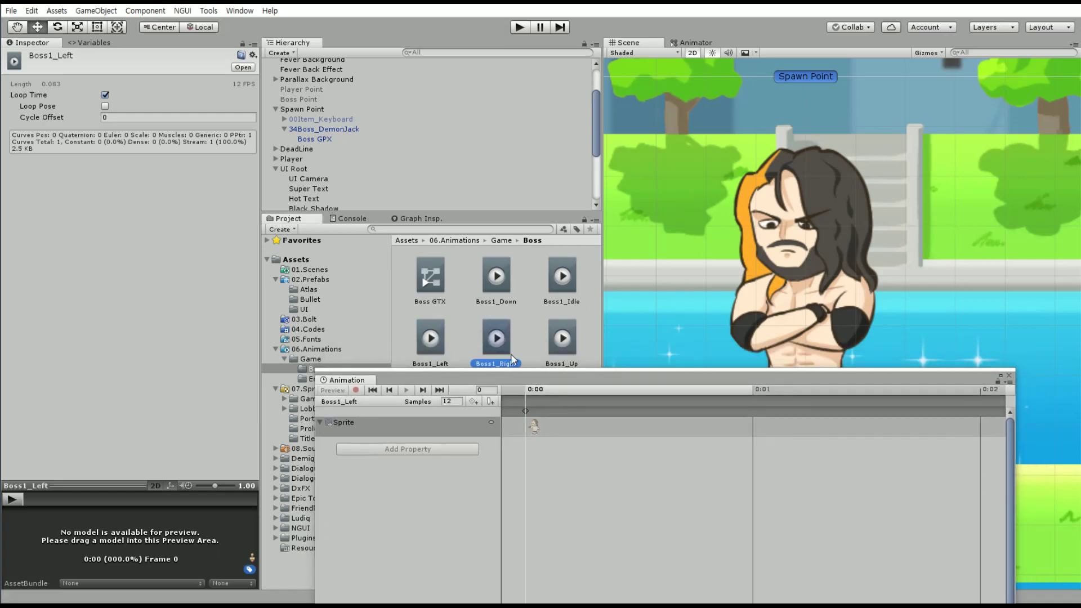
click(753, 411)
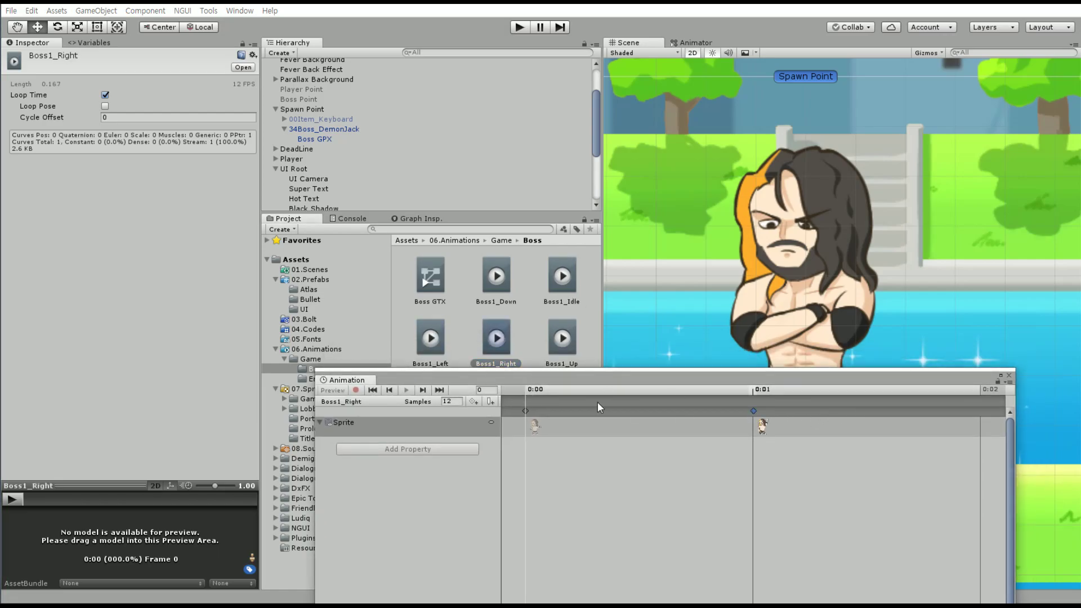
click(566, 338)
click(526, 411)
click(754, 412)
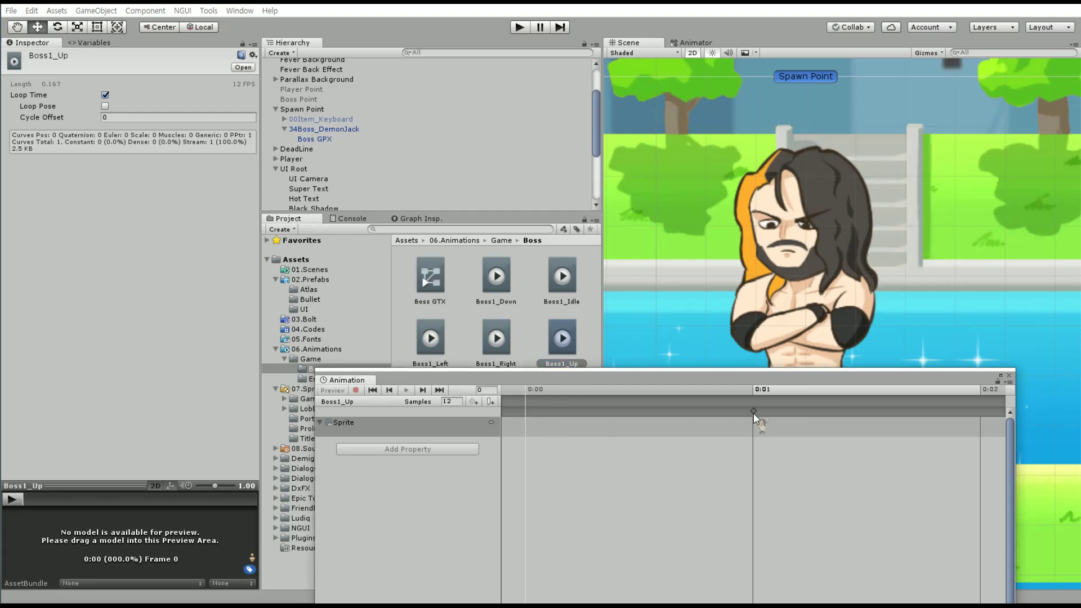
key(Delete)
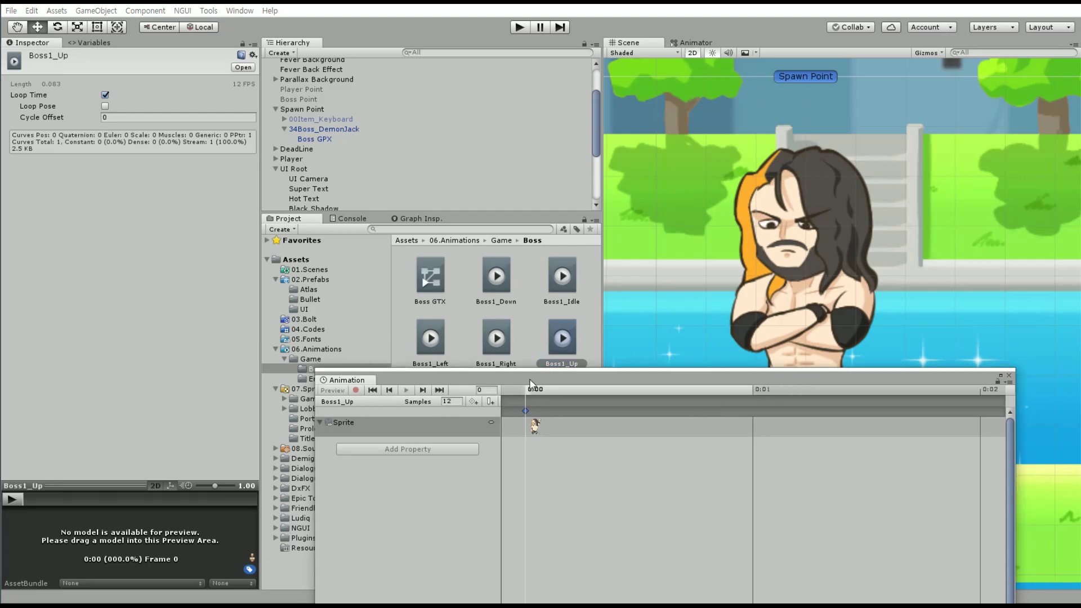
click(1008, 376)
click(495, 278)
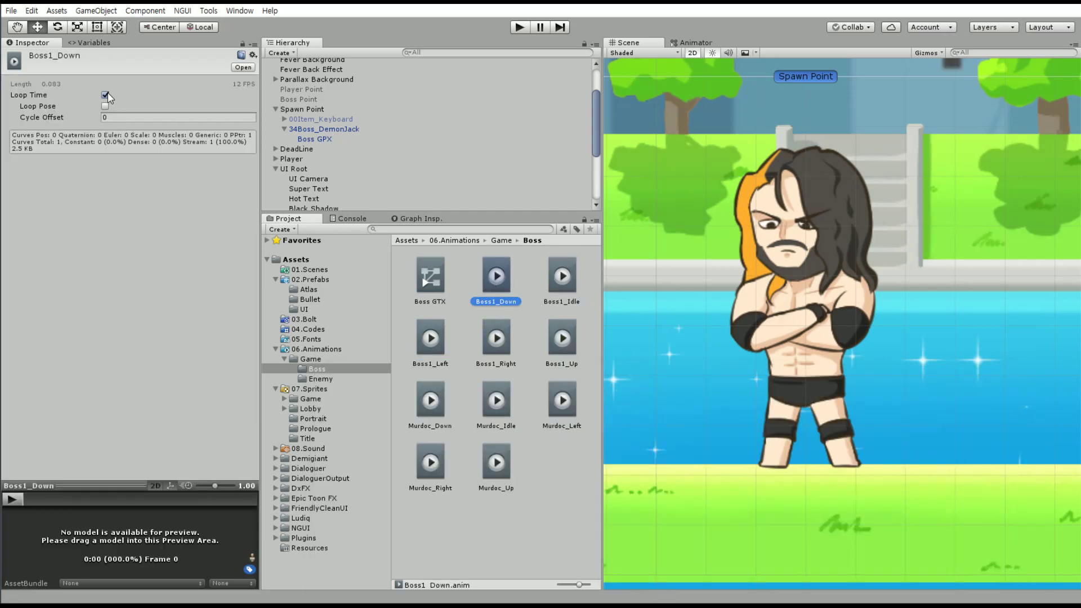
Uncheck Loop Time on the Boss1_Idle, Boss1_Left, Boss1_Right and Boss1_Up clips
click(562, 277)
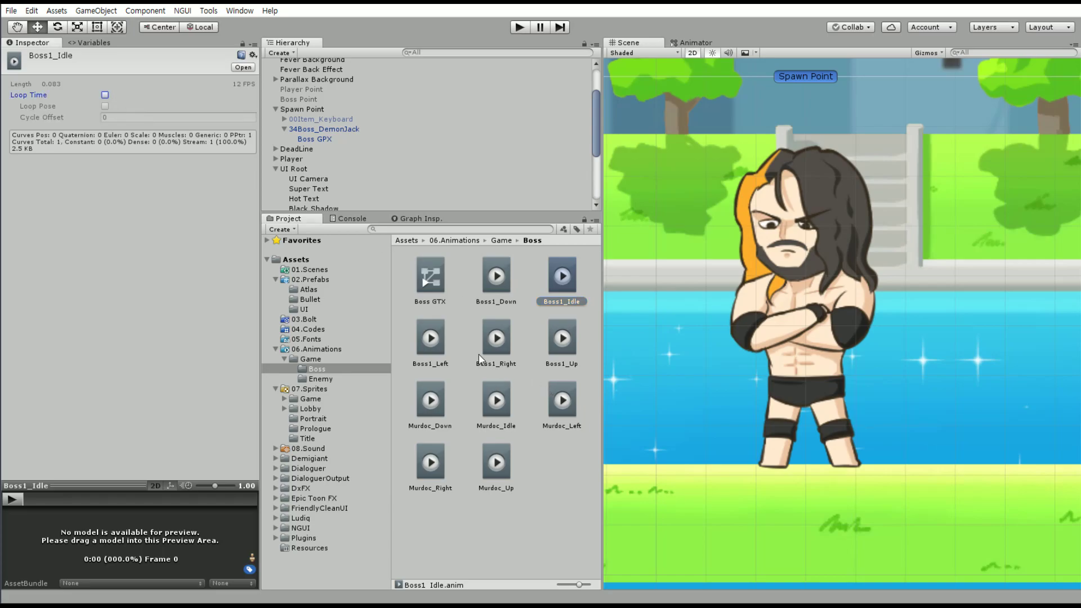
click(430, 338)
click(105, 94)
click(104, 95)
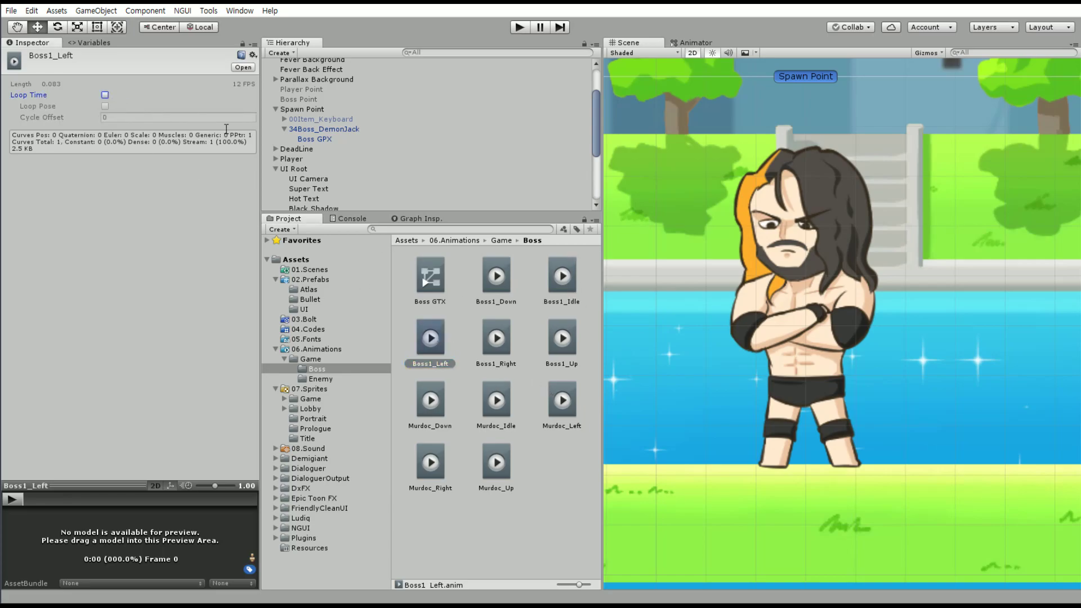
click(488, 336)
click(104, 95)
click(545, 361)
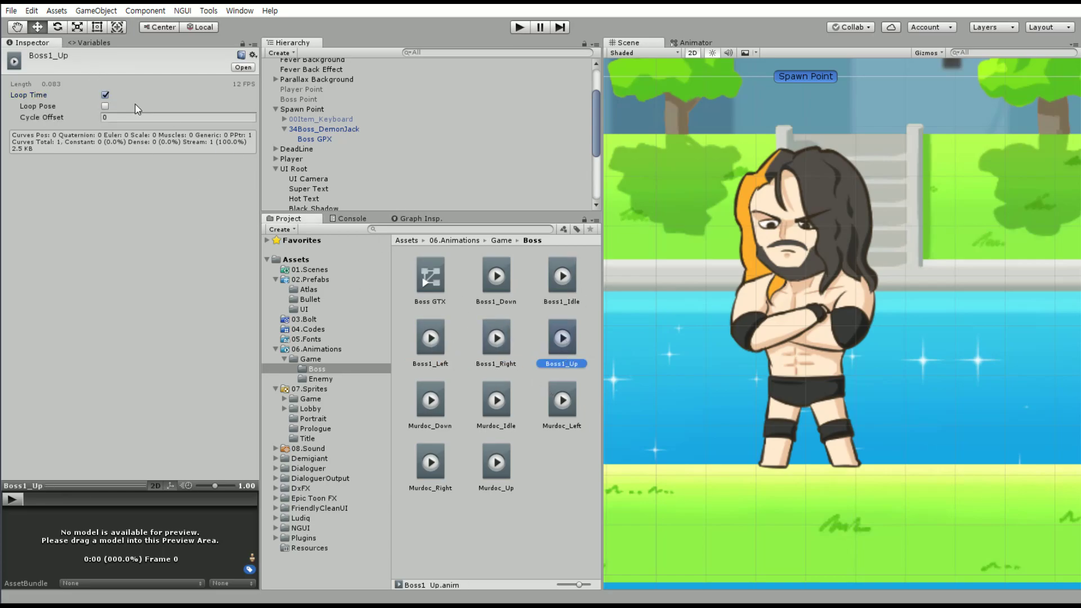
click(104, 95)
Review the Murdoc clips' settings in the Inspector for comparison
click(445, 405)
click(437, 461)
click(497, 461)
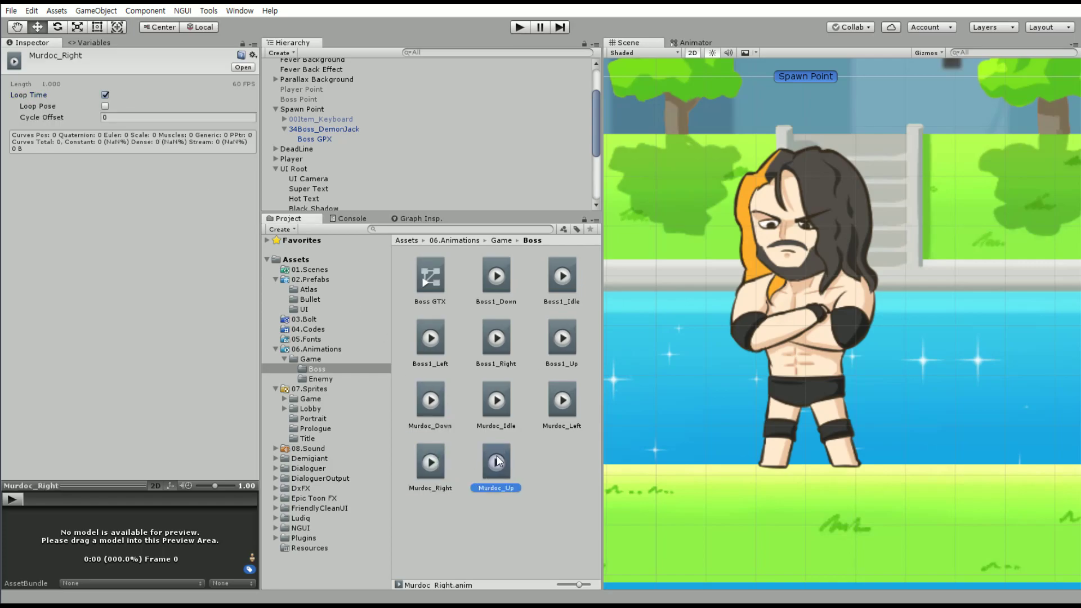
click(496, 399)
click(562, 399)
click(789, 350)
Find and select the 34Boss_DemonJack object under Spawn Point in the Hierarchy
scroll(945, 288, down, 3)
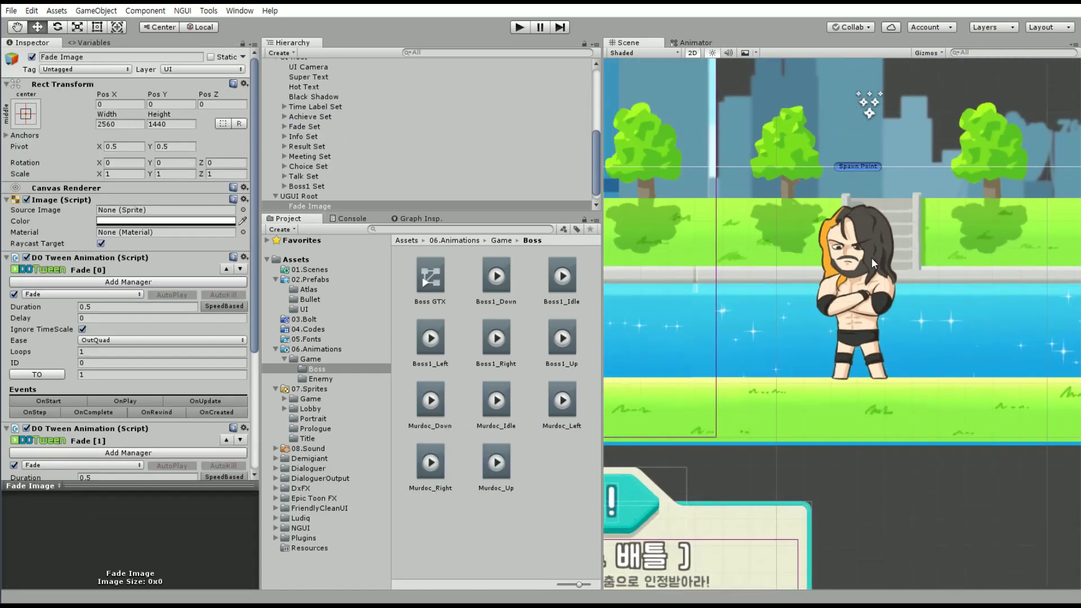
scroll(945, 282, down, 2)
scroll(944, 276, down, 1)
scroll(944, 271, down, 2)
scroll(944, 272, up, 2)
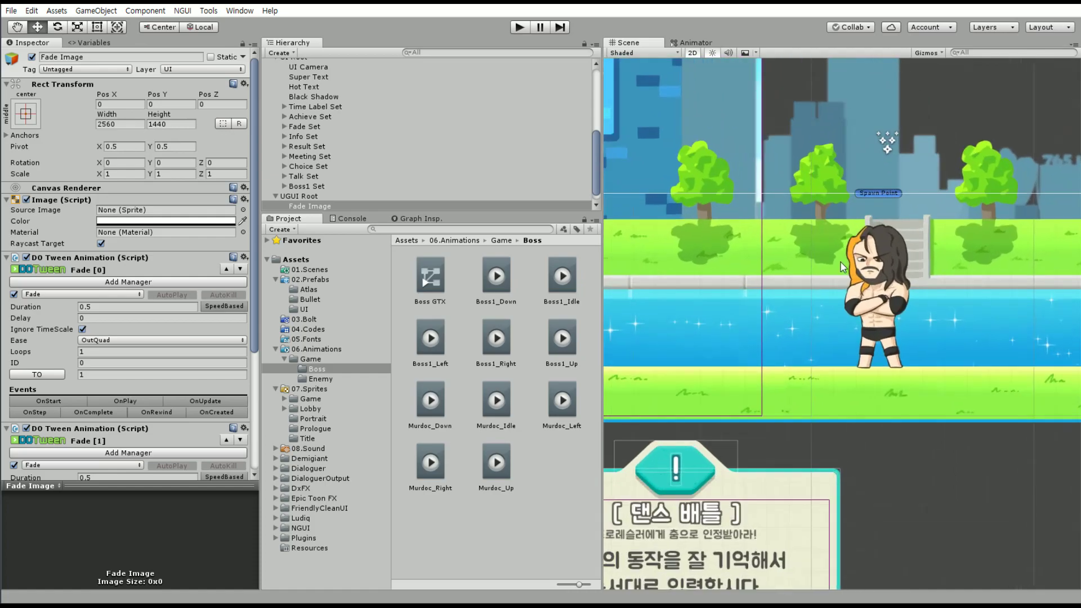
scroll(944, 272, up, 1)
click(310, 107)
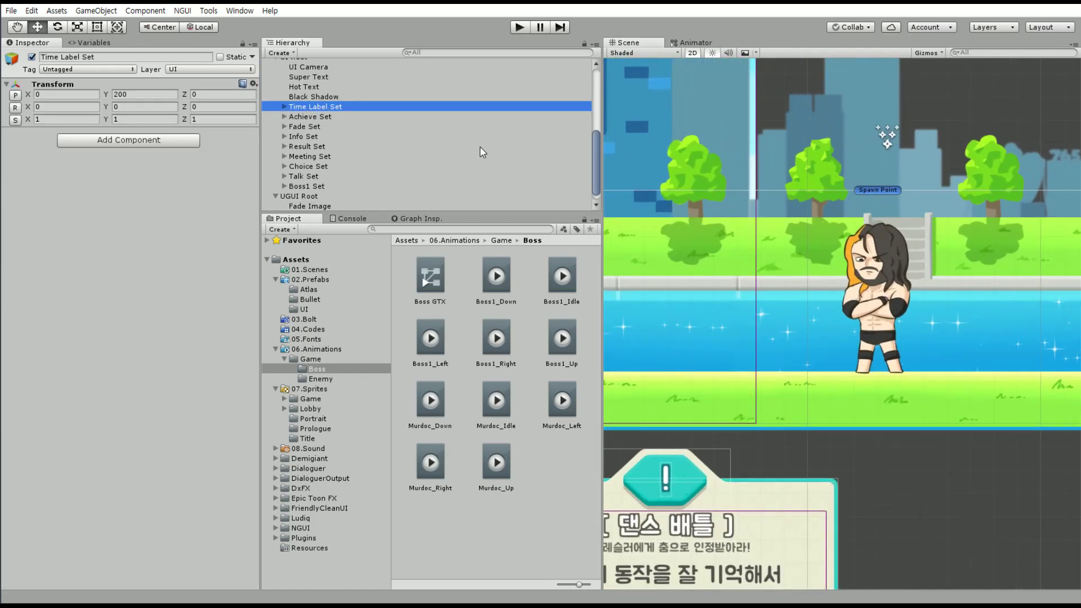
scroll(293, 161, up, 1)
scroll(276, 186, up, 1)
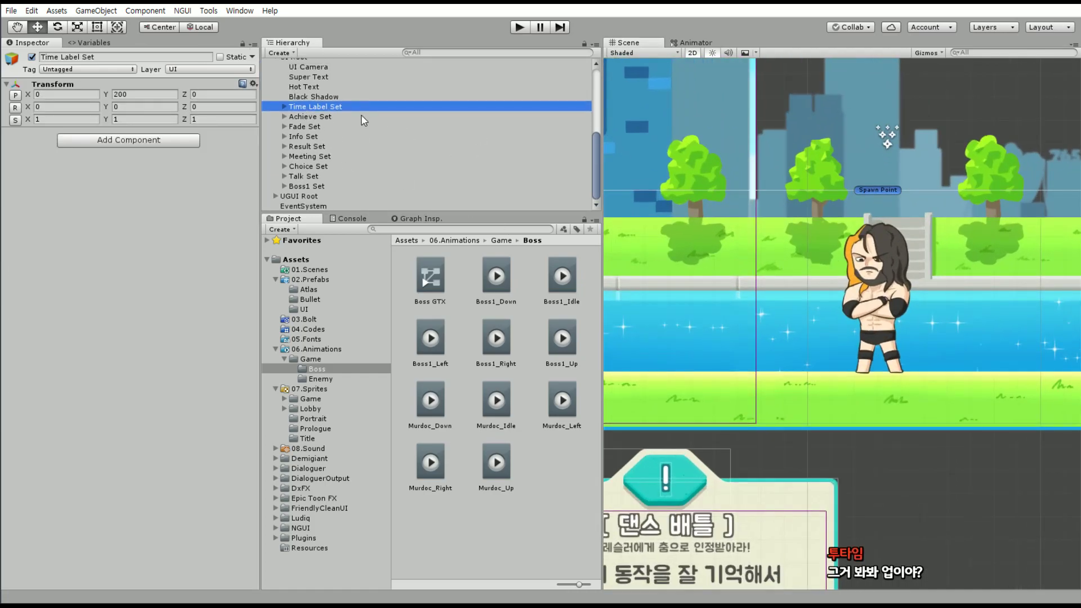
scroll(346, 120, up, 4)
click(336, 183)
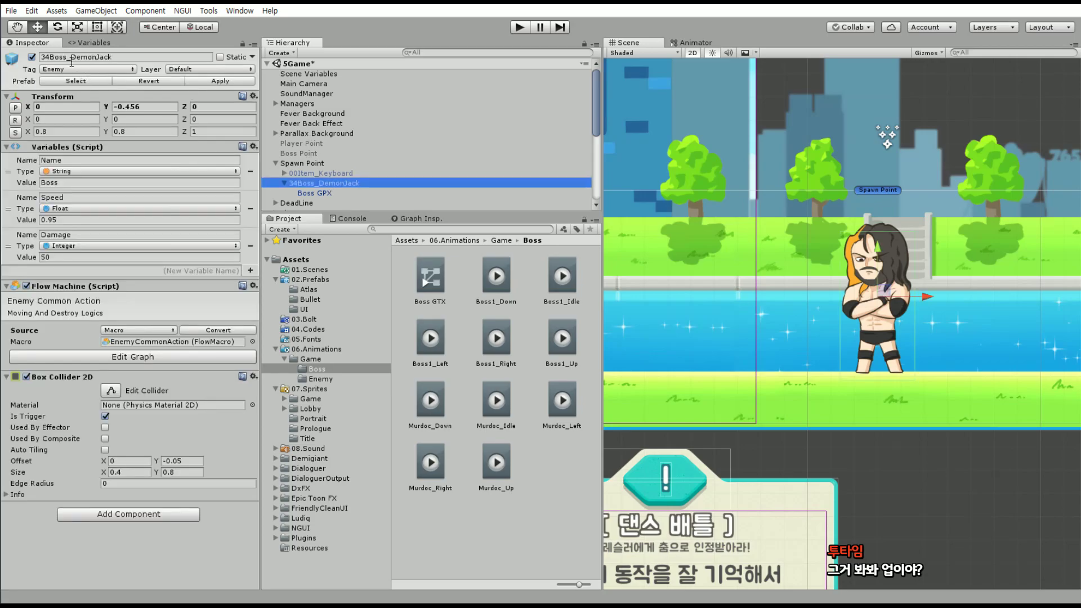
Delete 34Boss_DemonJack from the SGame scene
click(195, 83)
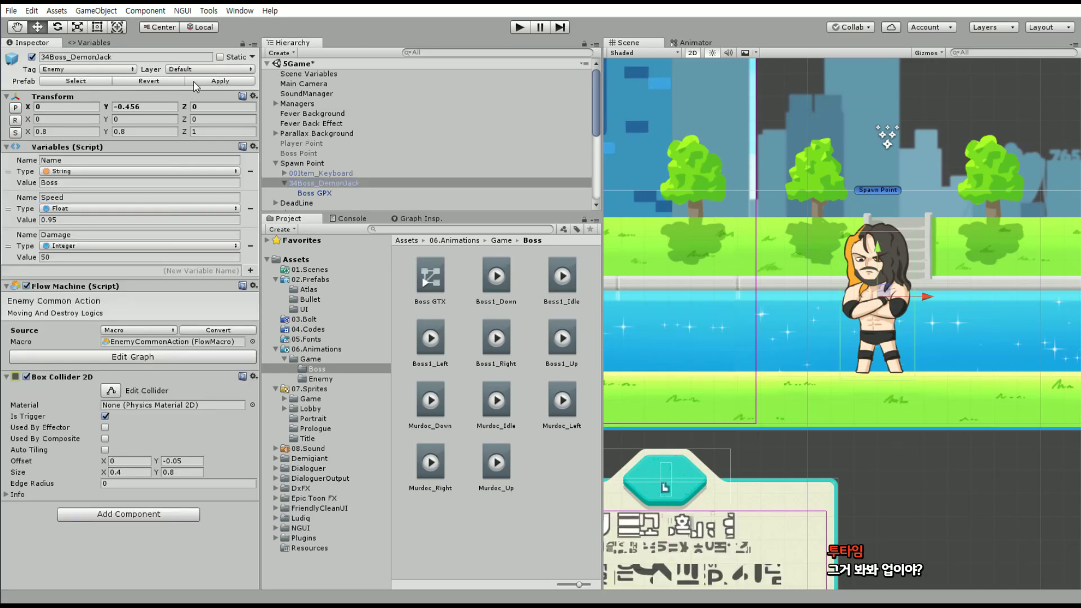
click(285, 183)
click(373, 181)
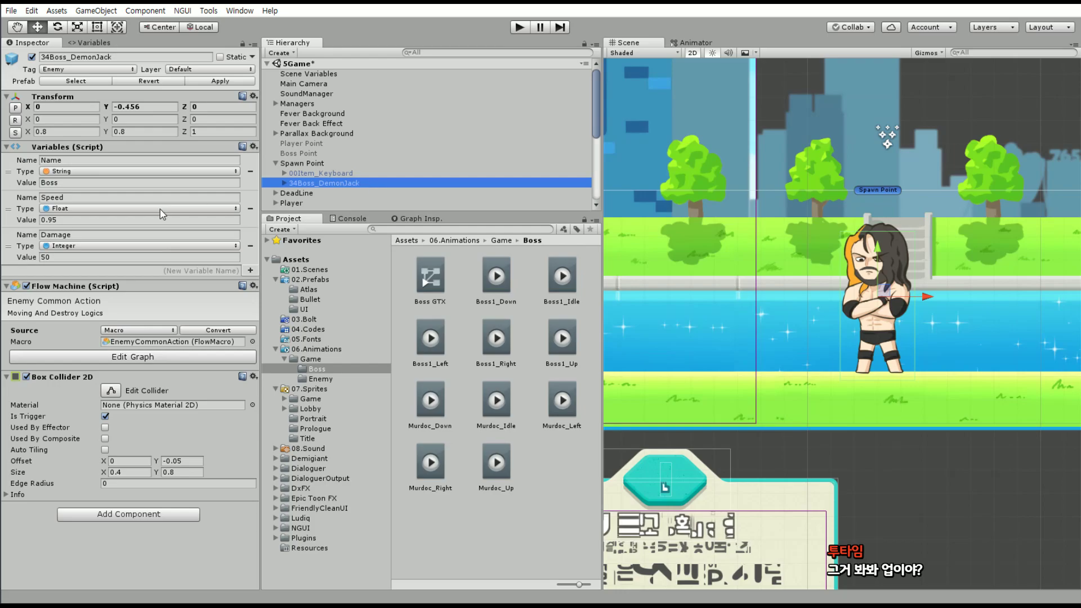
click(451, 182)
key(Delete)
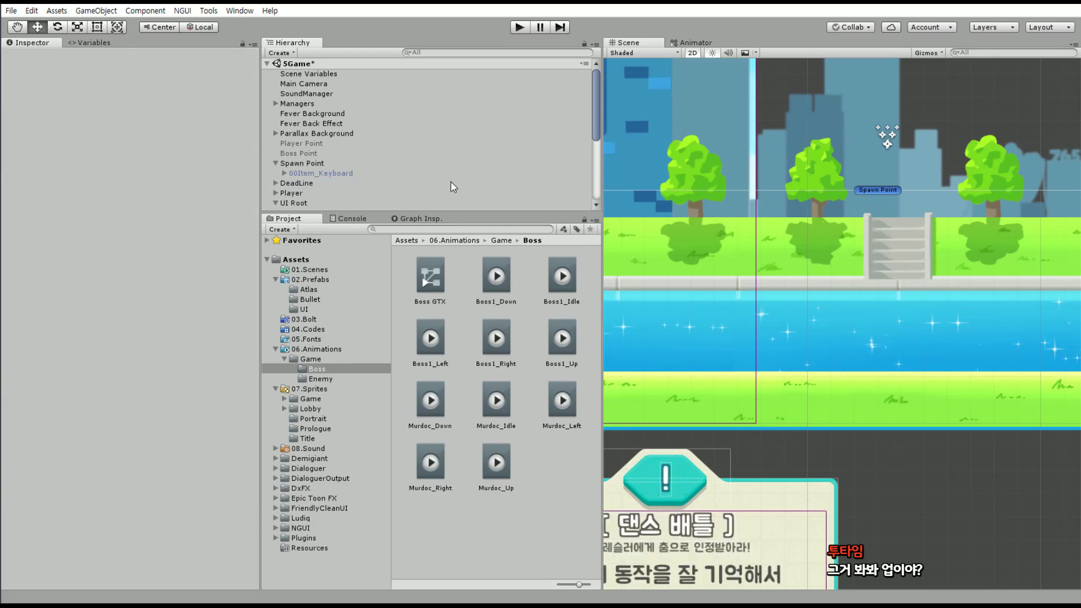
click(11, 11)
click(10, 17)
Save the SGame scene and the whole project
key(ctrl+s)
click(11, 10)
click(39, 117)
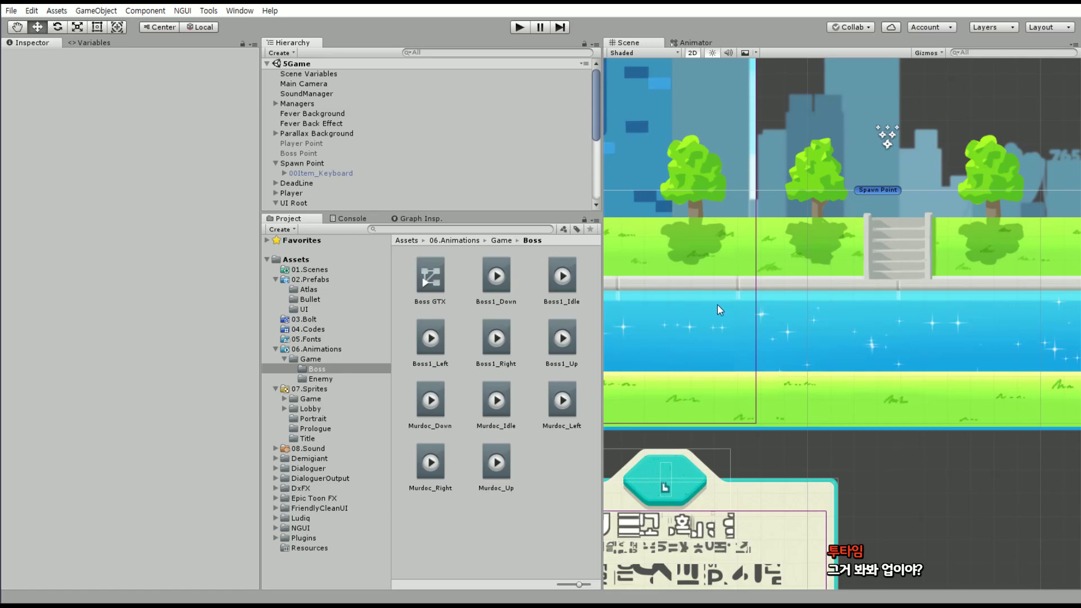
Open the Game view and run the game in Play mode to test it
scroll(872, 361, down, 2)
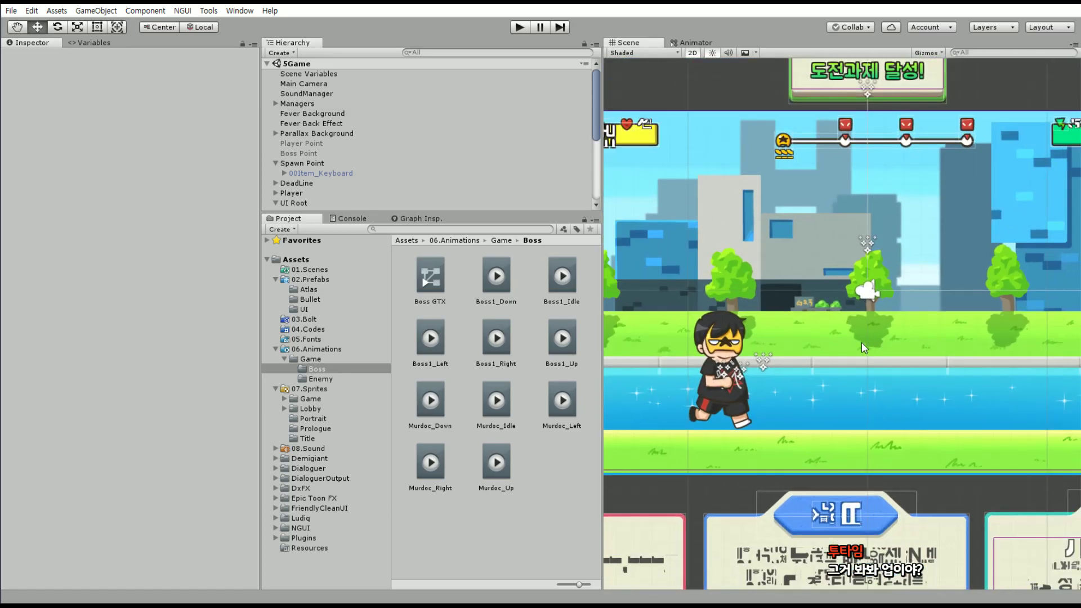
middle_drag(945, 334, 911, 305)
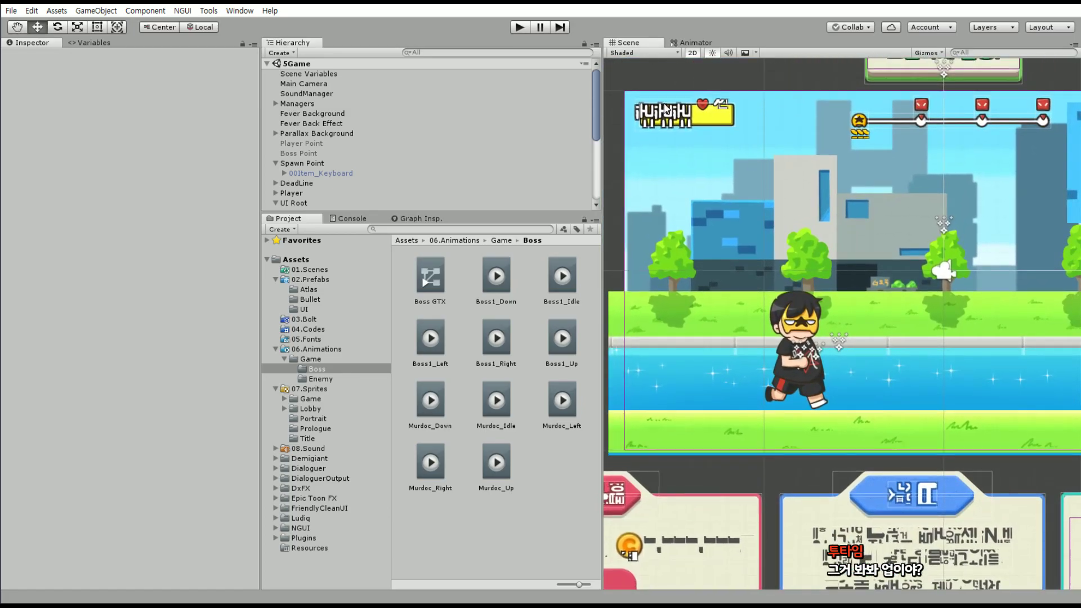
key(ctrl+2)
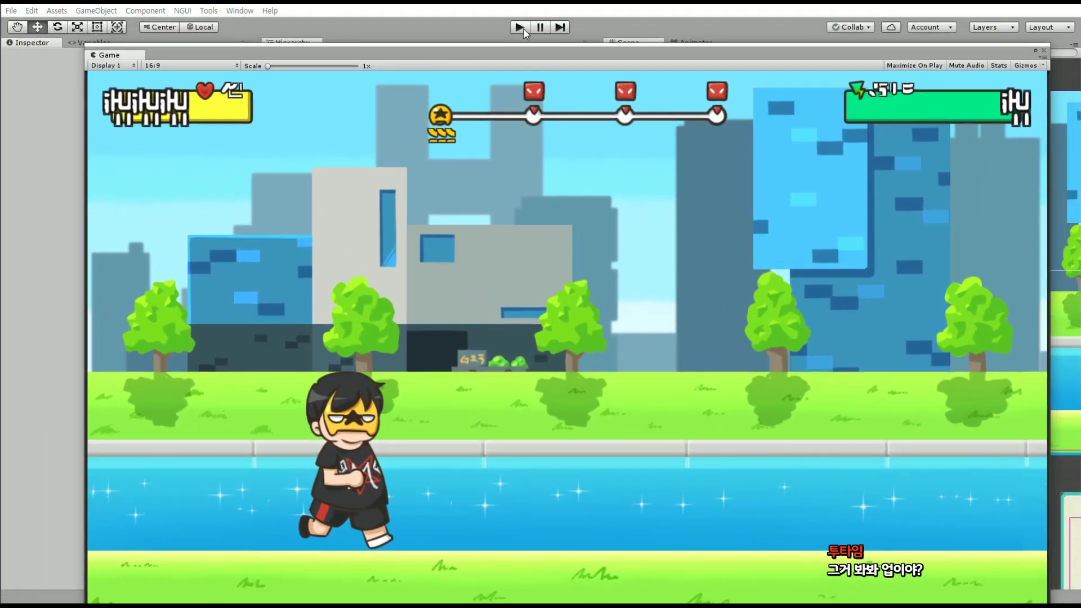
click(523, 28)
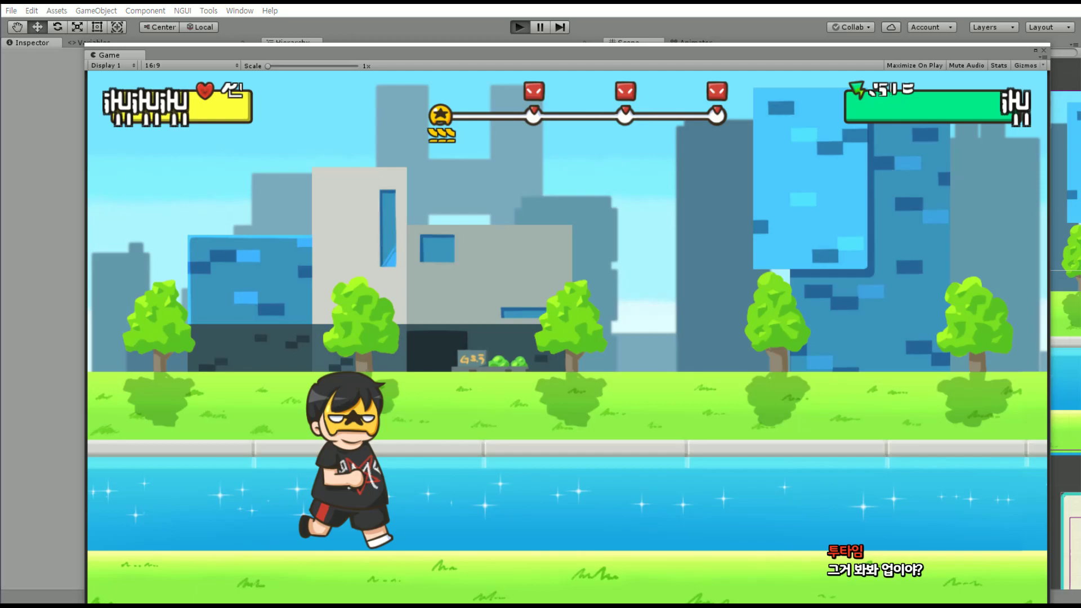
key(ctrl+p)
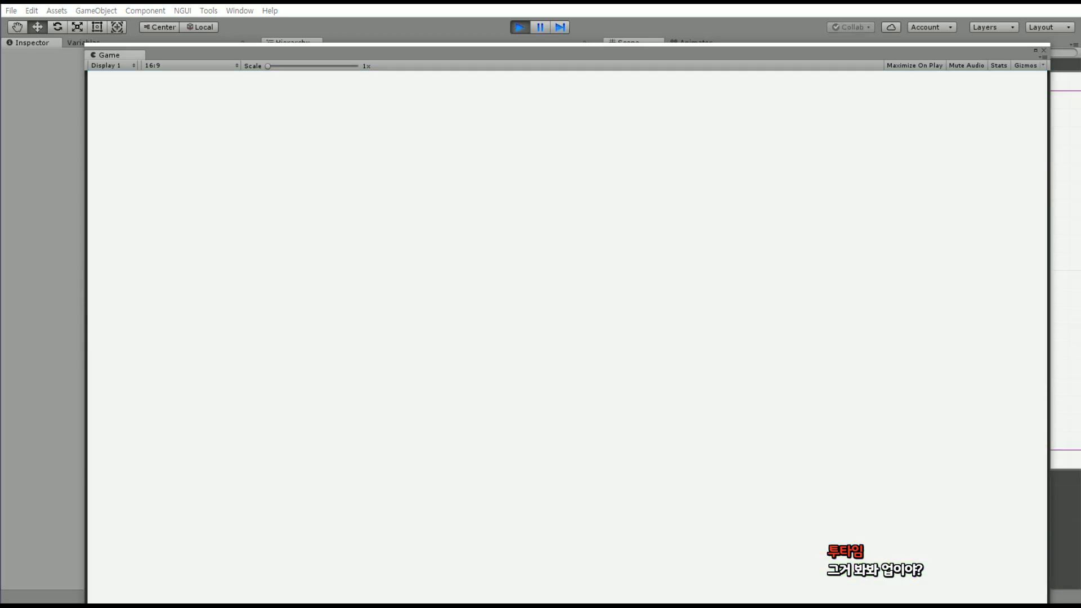
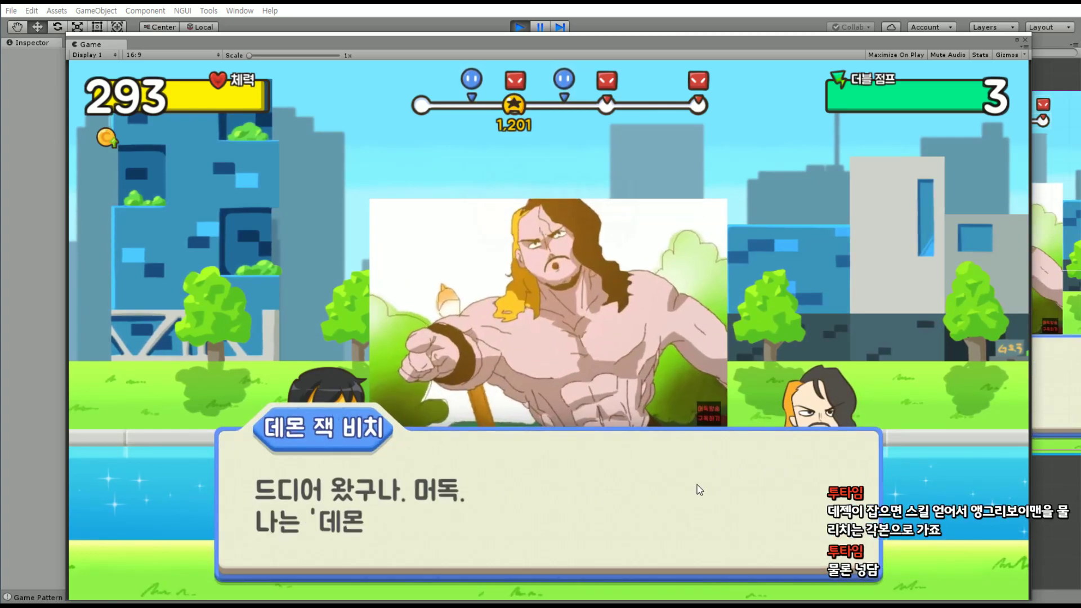
Shrink the Game view to a strip and select the Boss GTX animation controller in Assets/06.Animations/Game/Boss
drag(660, 41, 714, 580)
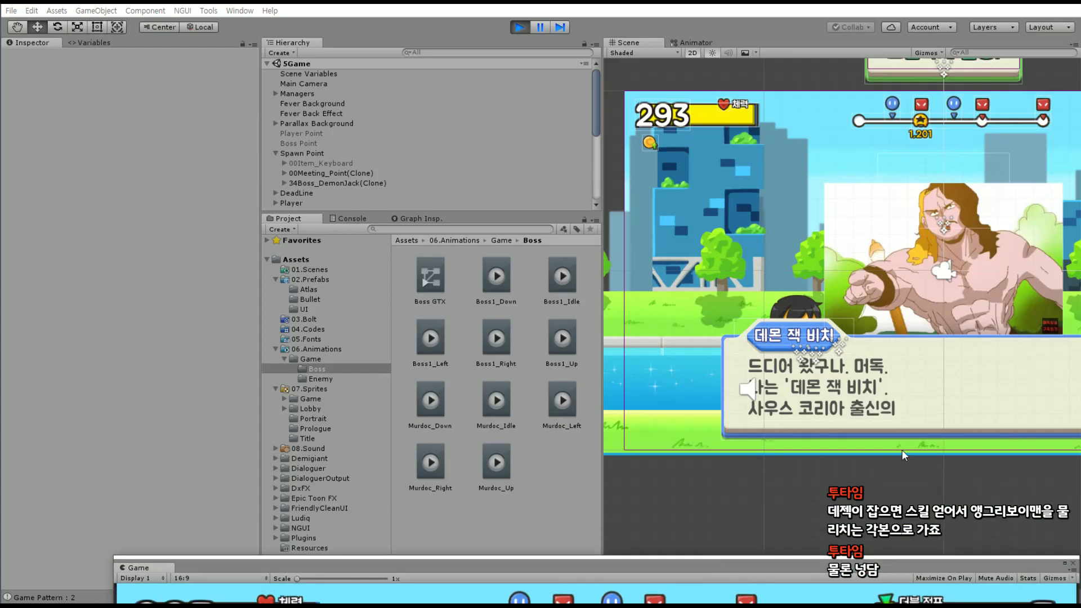
scroll(871, 283, up, 6)
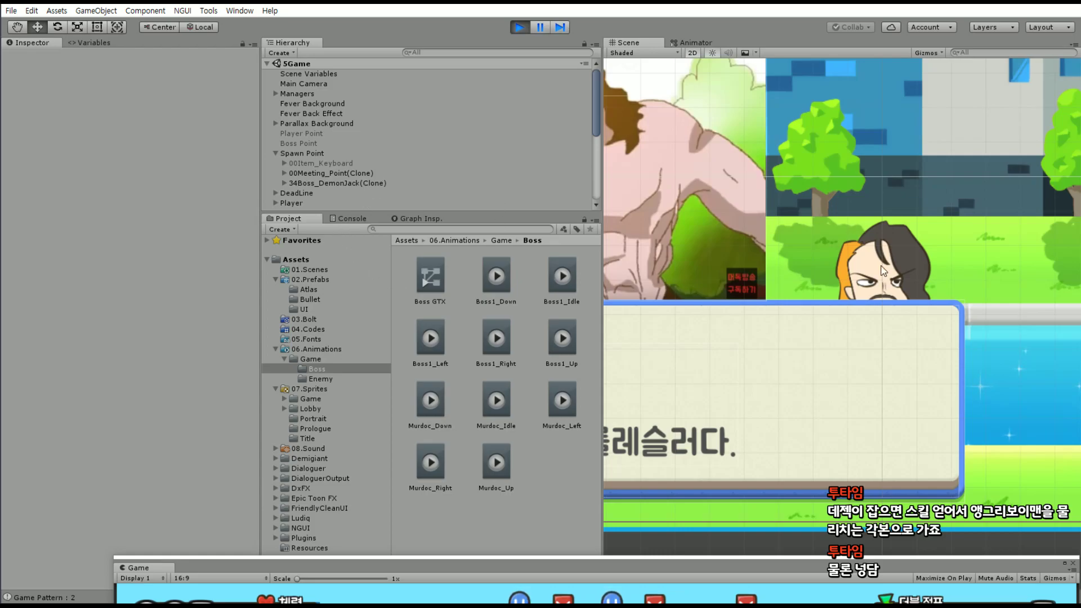
click(432, 273)
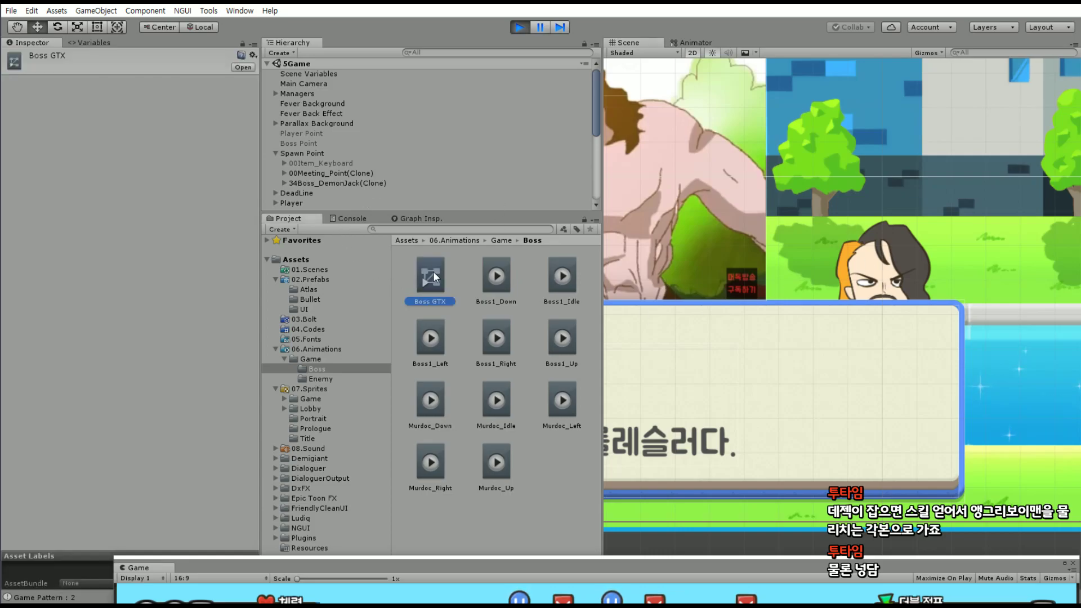
click(240, 11)
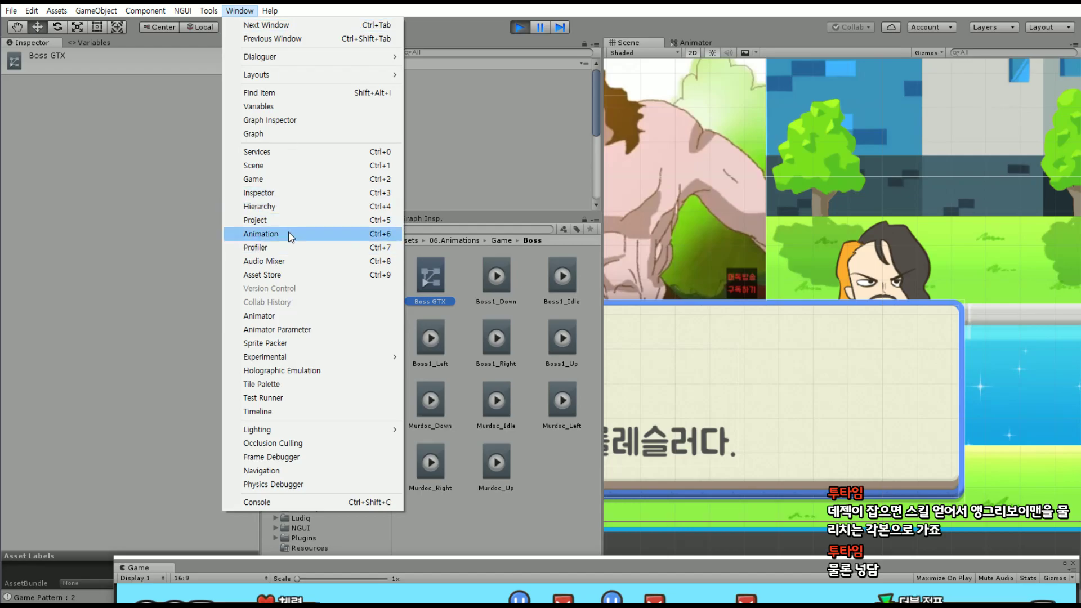
View the Boss GTX graph in the Animator with Boss1_Idle selected, then restore the Game view
click(260, 316)
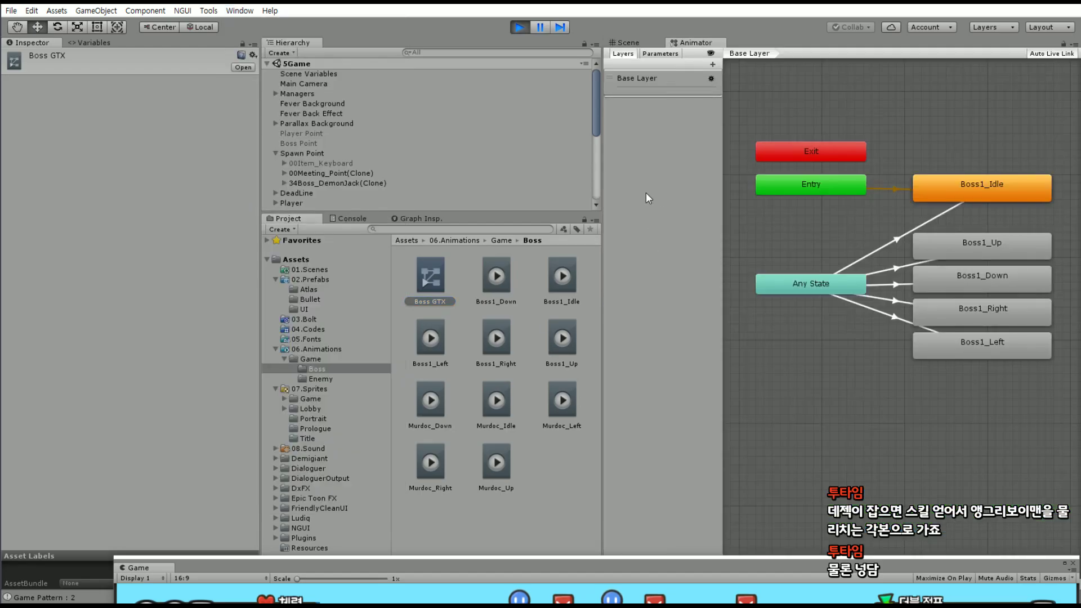
click(948, 187)
middle_drag(973, 130, 916, 159)
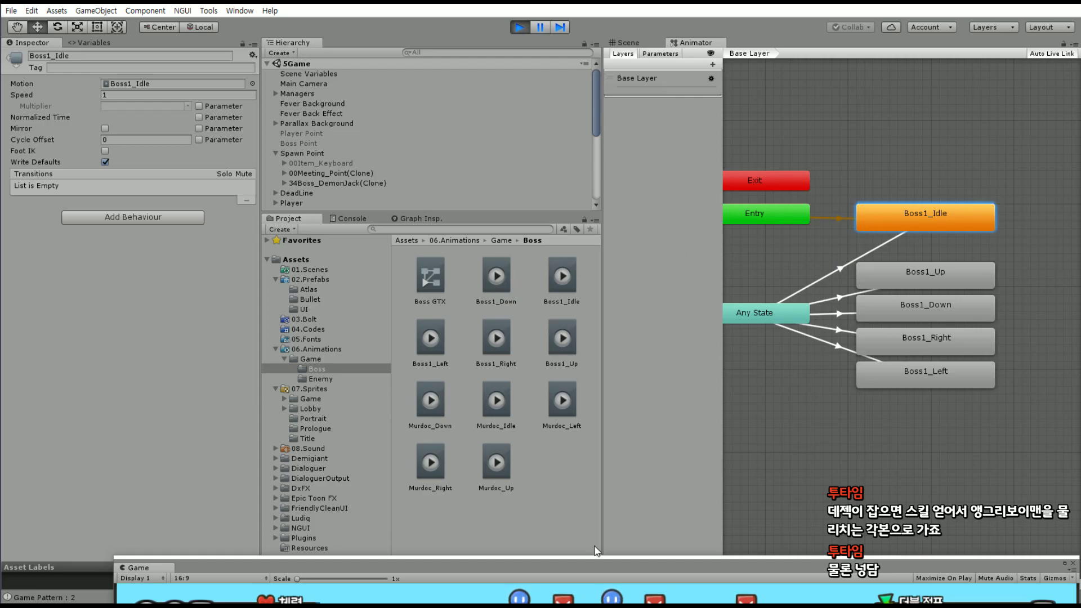
drag(579, 562, 522, 19)
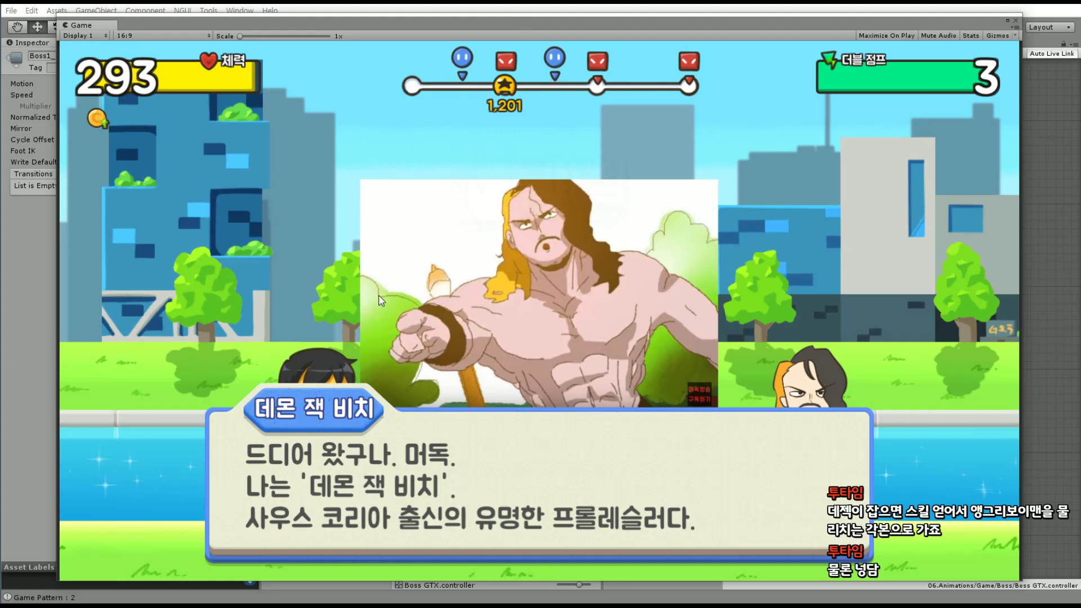
Click through the boss dialogue, then press 다음 and 시작 to begin the STAGE 1 dance battle
click(549, 458)
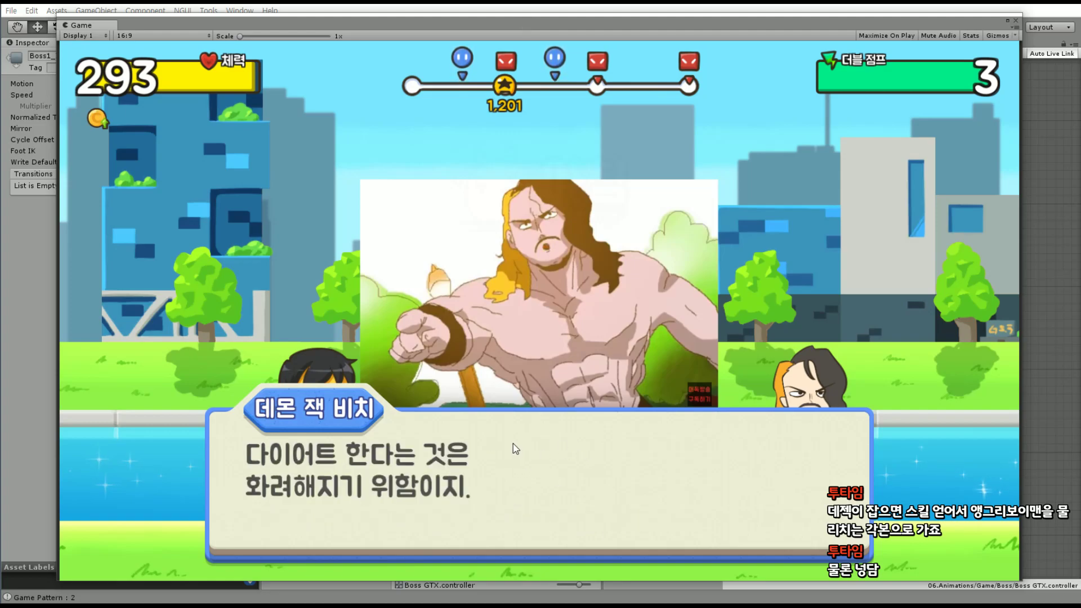
click(519, 466)
click(521, 485)
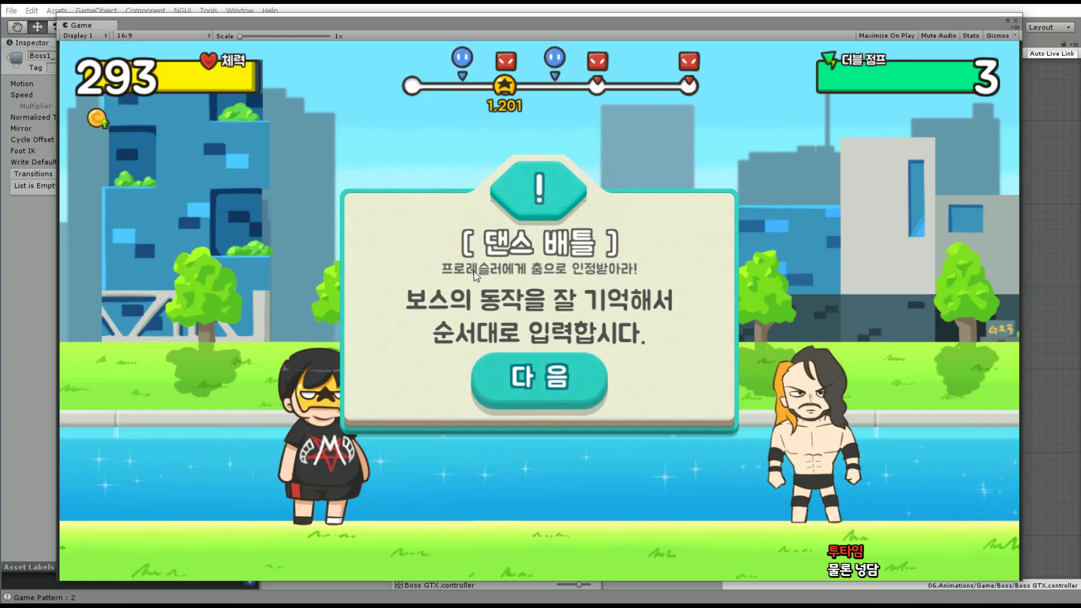
click(535, 372)
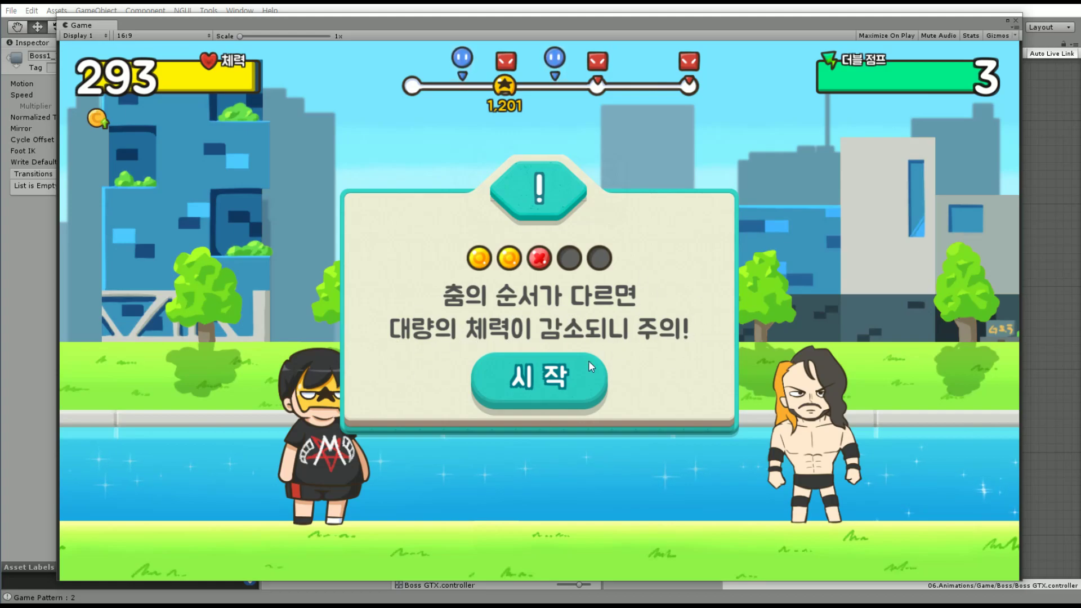
click(541, 384)
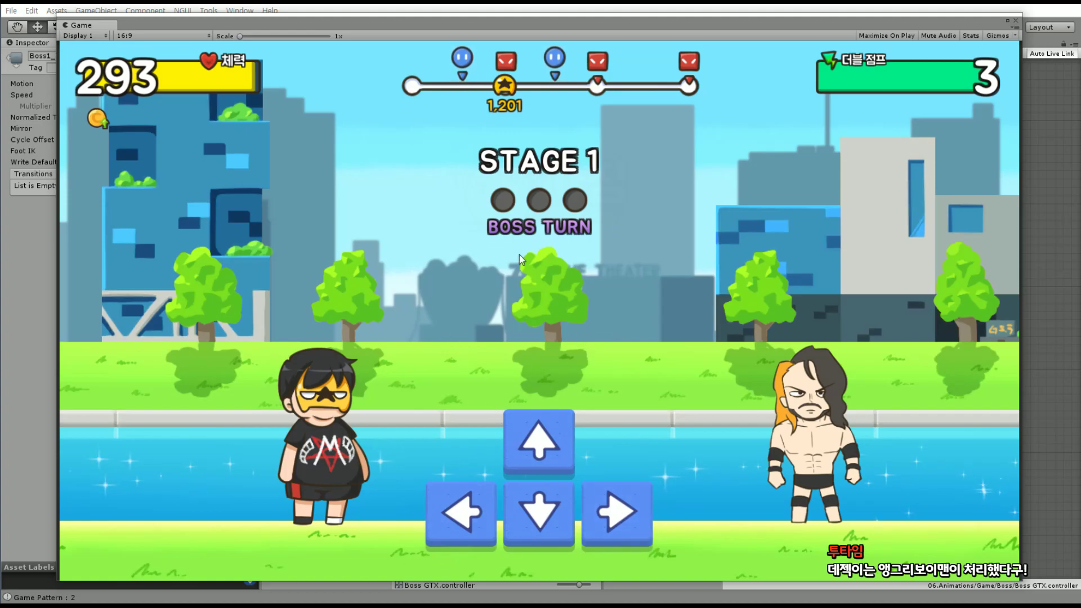
Stop Play mode and move the Game view down out of the way
mouse_move(371, 30)
mouse_down()
mouse_move(376, 49)
mouse_move(381, 28)
mouse_up()
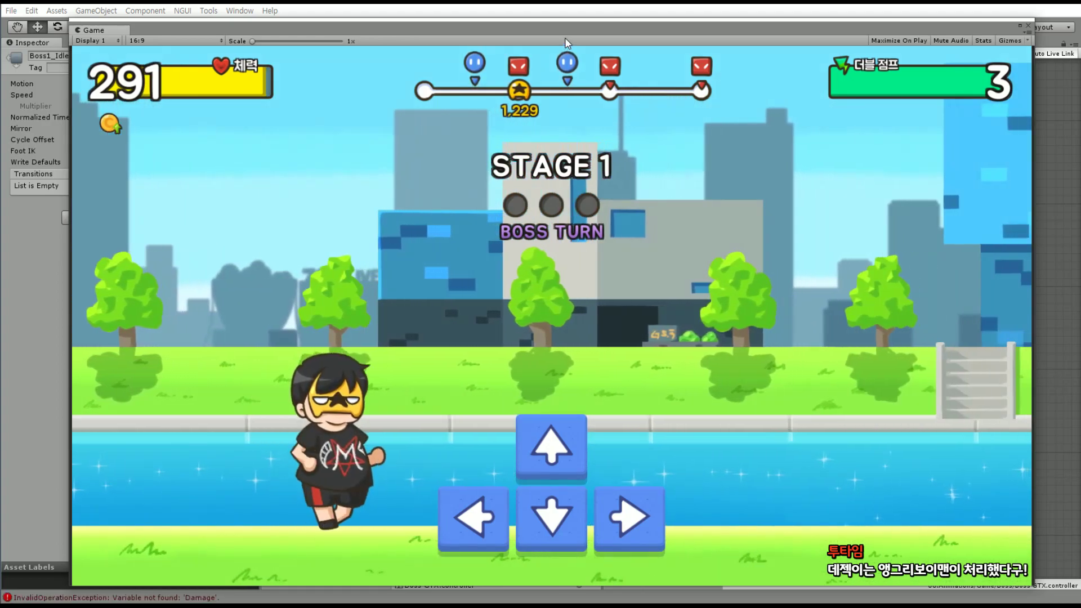
drag(565, 37, 557, 63)
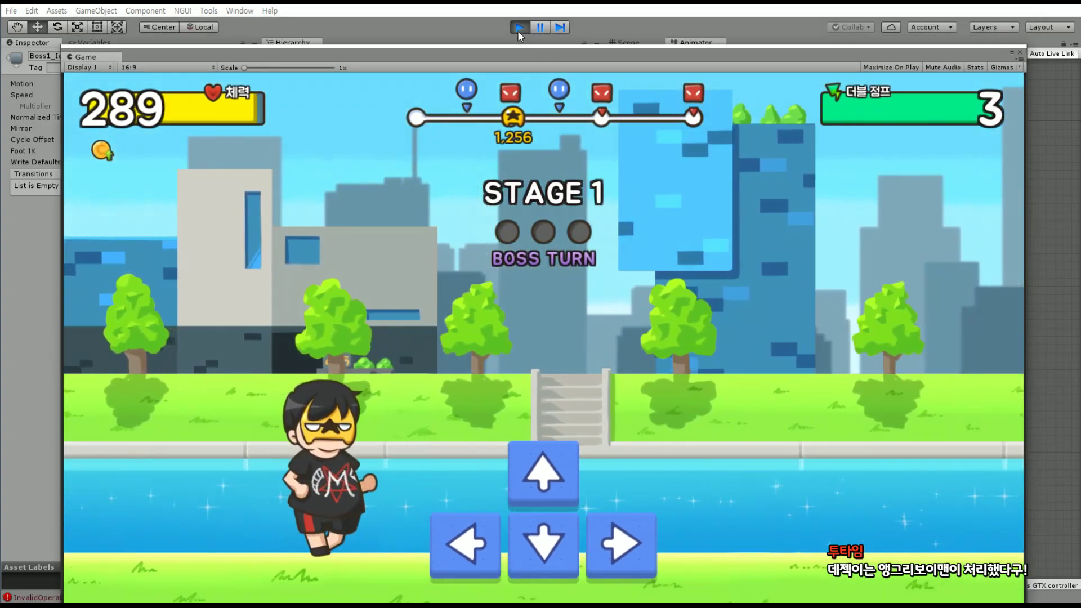
click(518, 31)
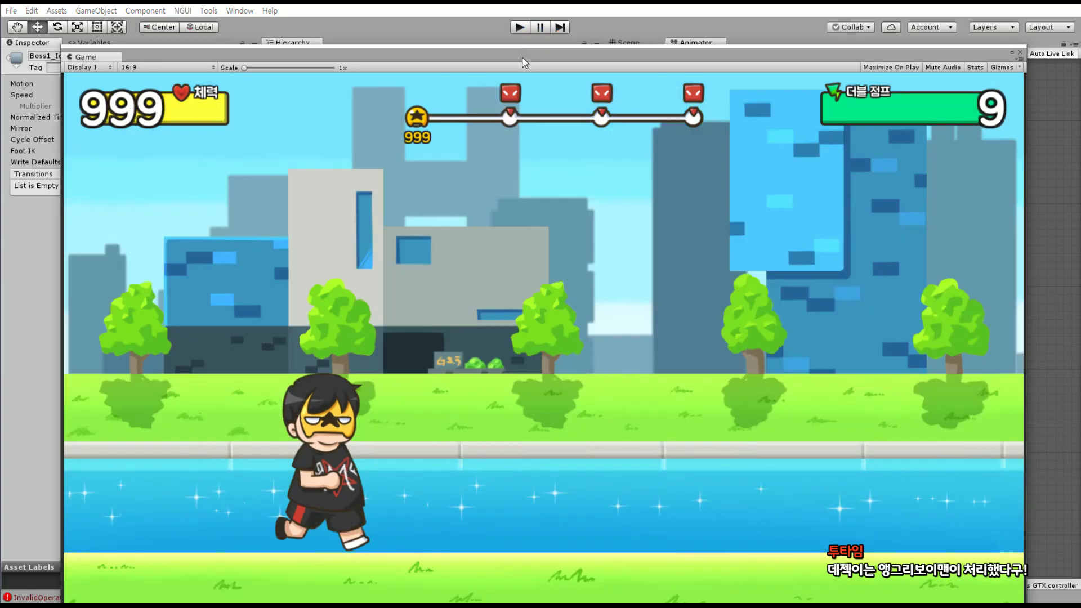
drag(523, 61, 664, 592)
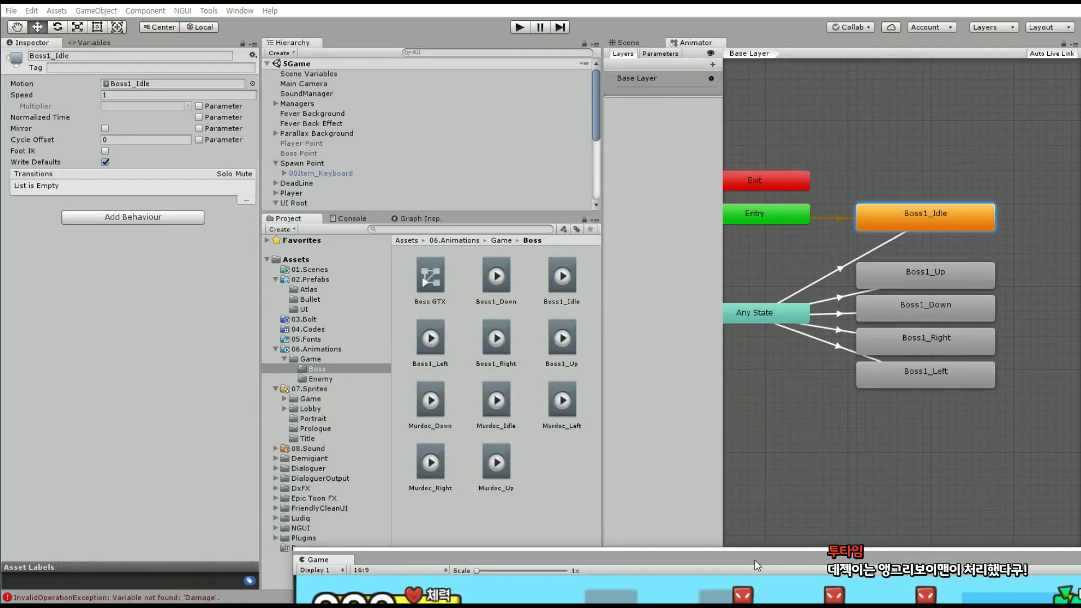
Deselect Boss1_Idle and reposition the Boss GTX state graph
drag(663, 588, 637, 607)
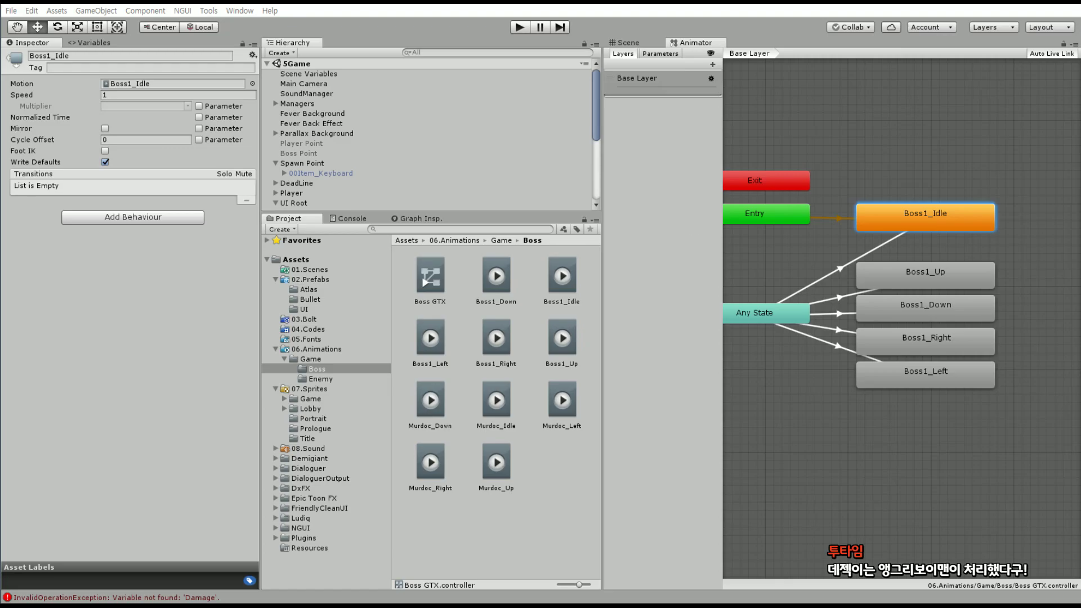
click(875, 120)
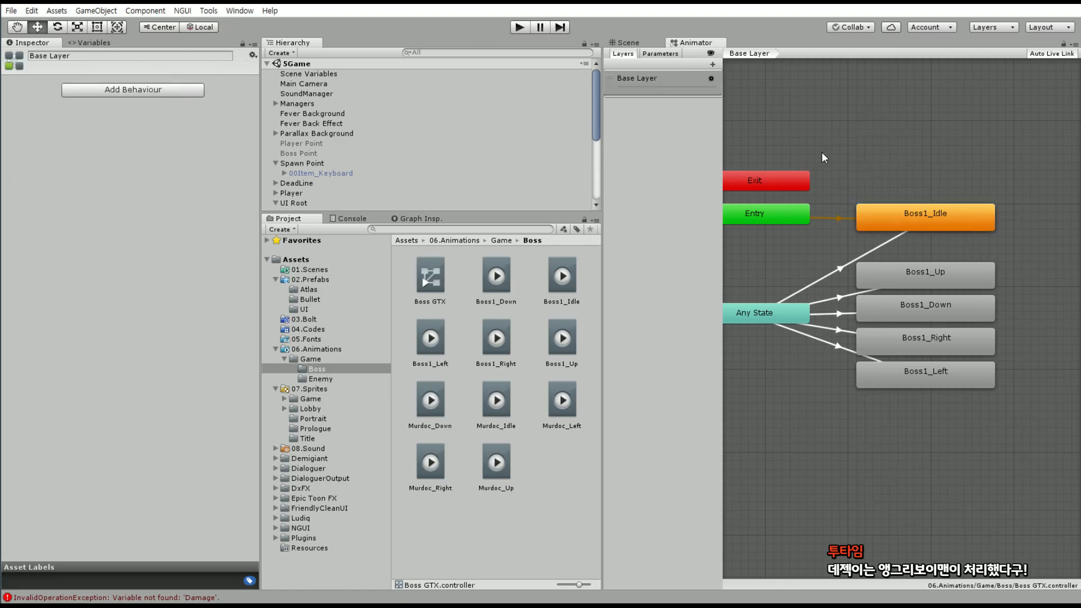
middle_drag(844, 150, 871, 134)
scroll(867, 141, up, 2)
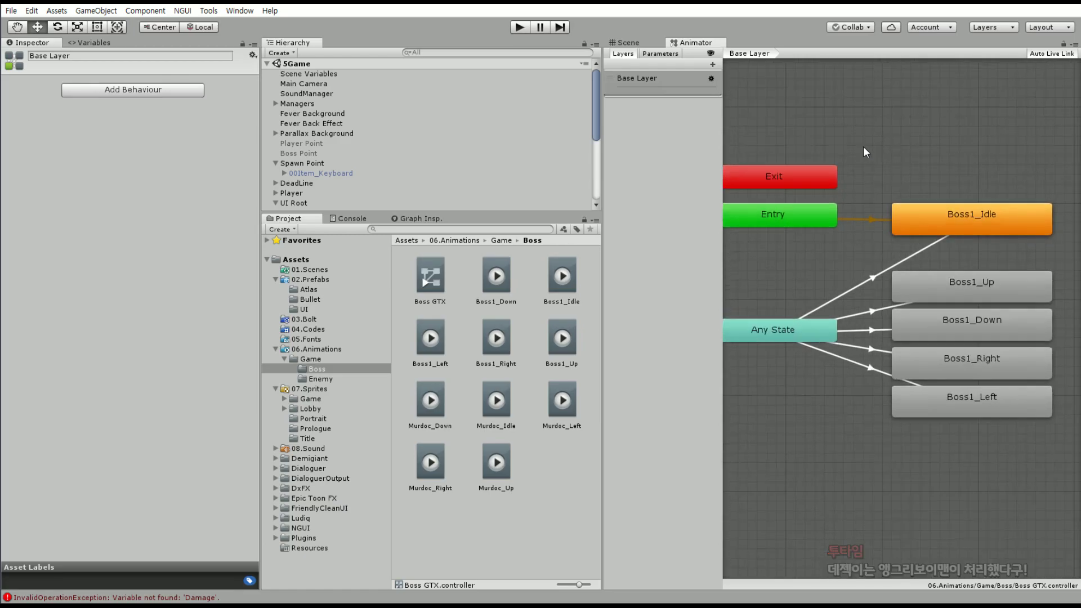
Switch to the Scene view and pan so the character is fully visible
click(629, 44)
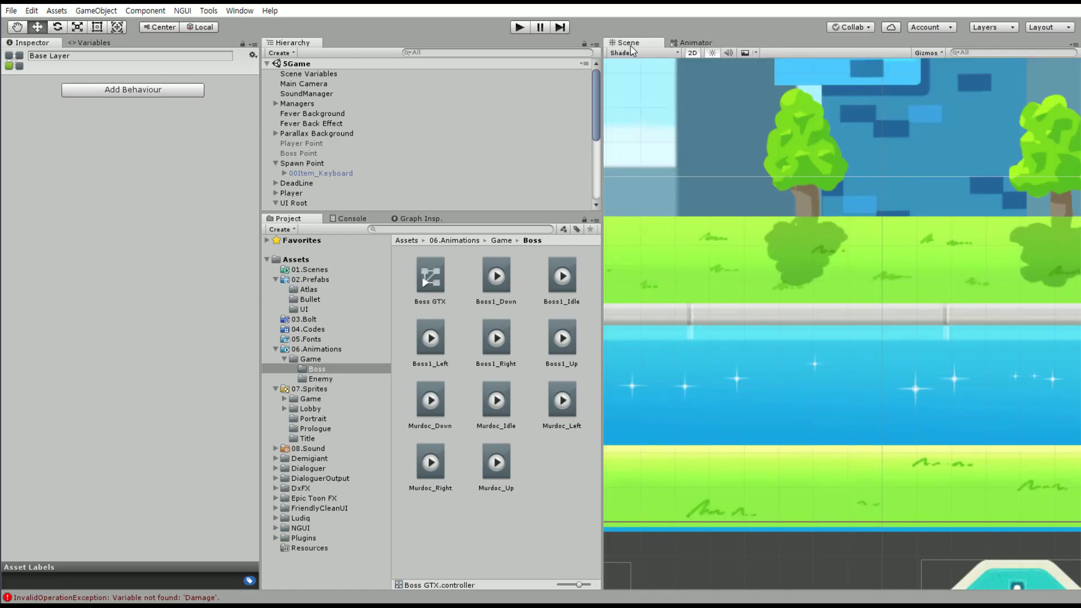
scroll(816, 245, down, 3)
scroll(818, 246, down, 3)
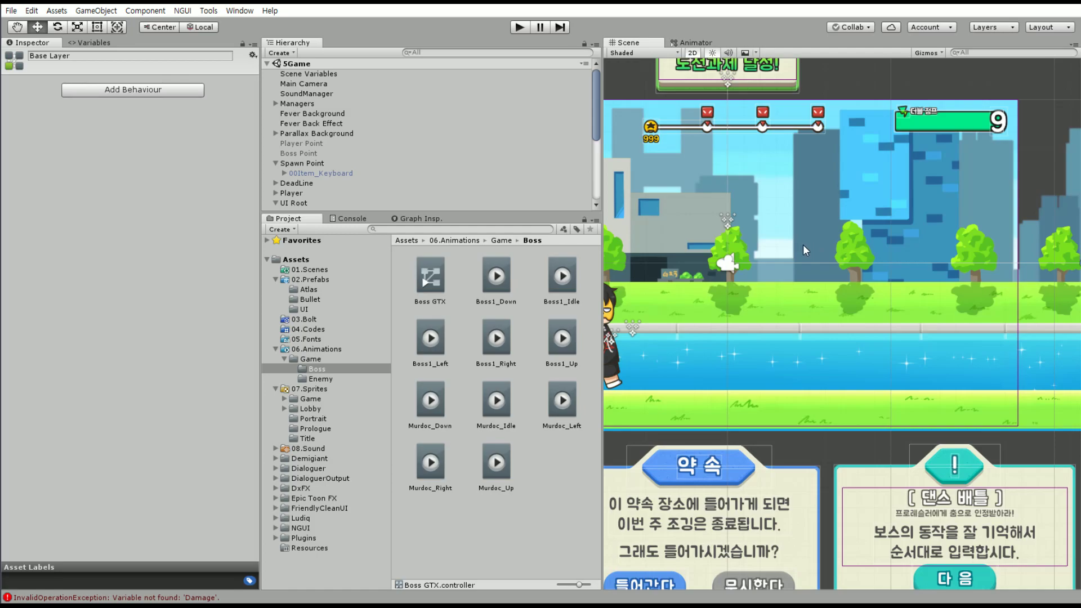
click(1056, 606)
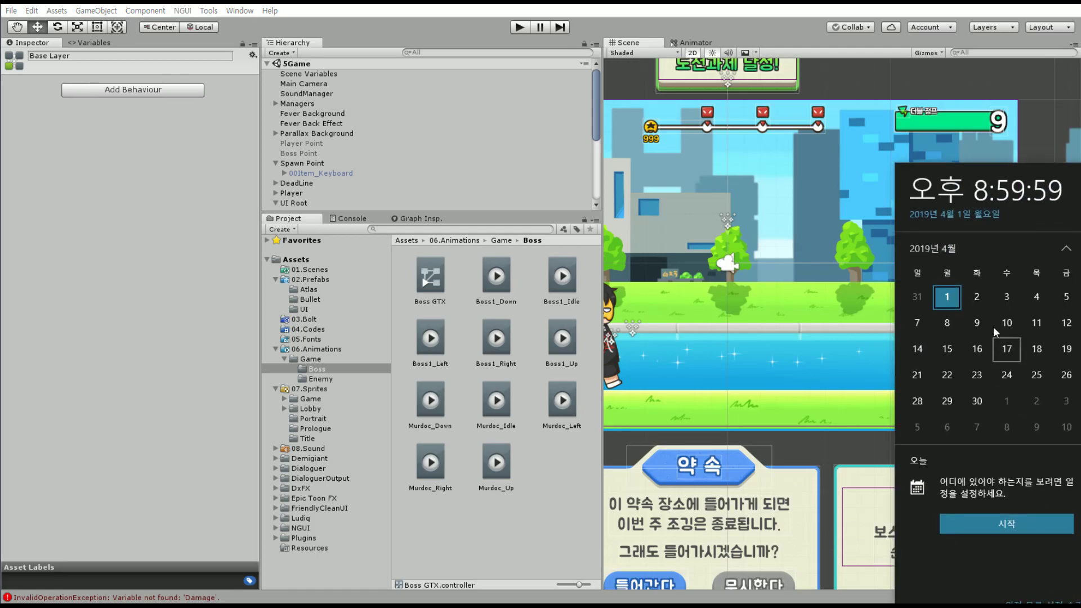
click(781, 32)
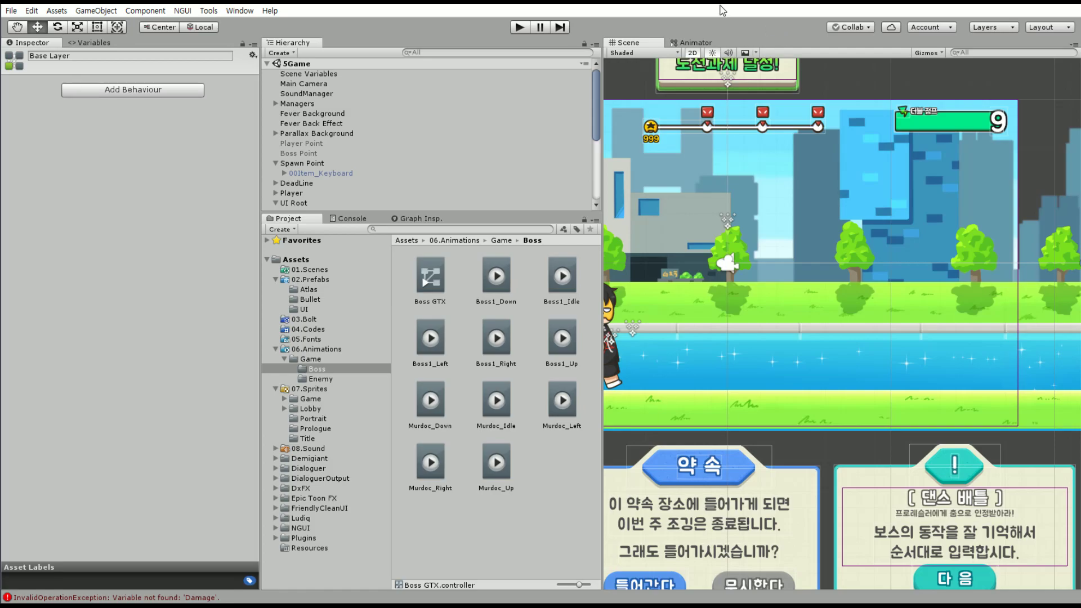
middle_drag(737, 281, 772, 298)
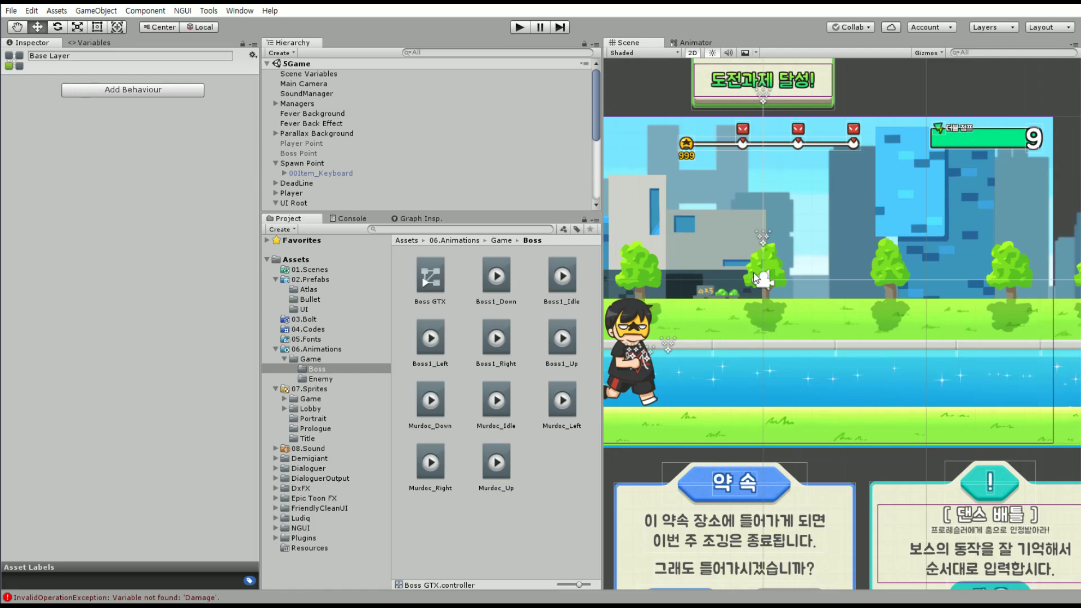
scroll(837, 228, up, 3)
scroll(809, 240, up, 2)
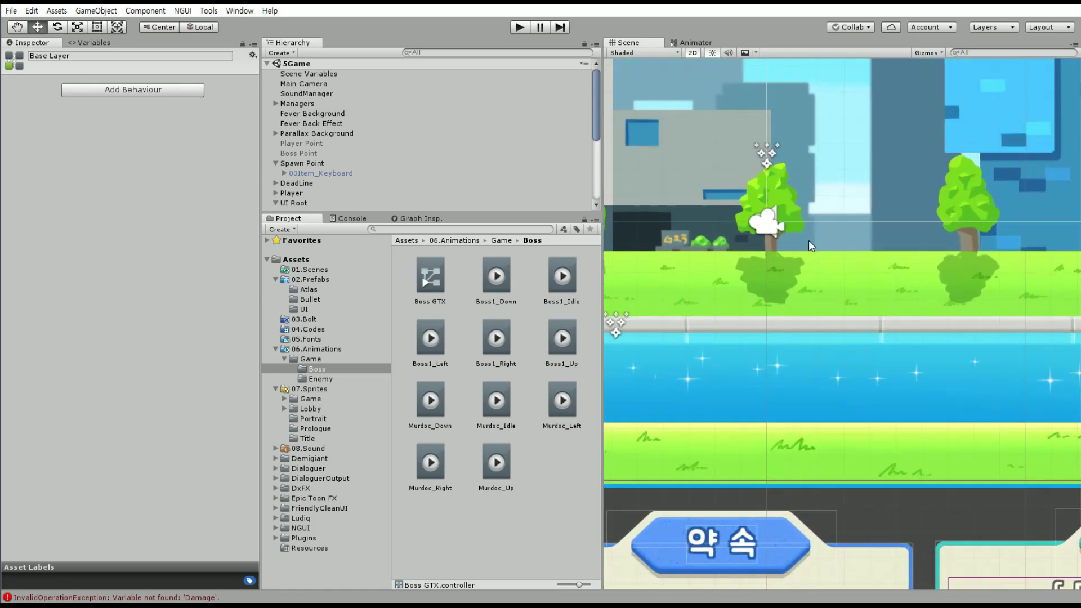
scroll(809, 239, down, 1)
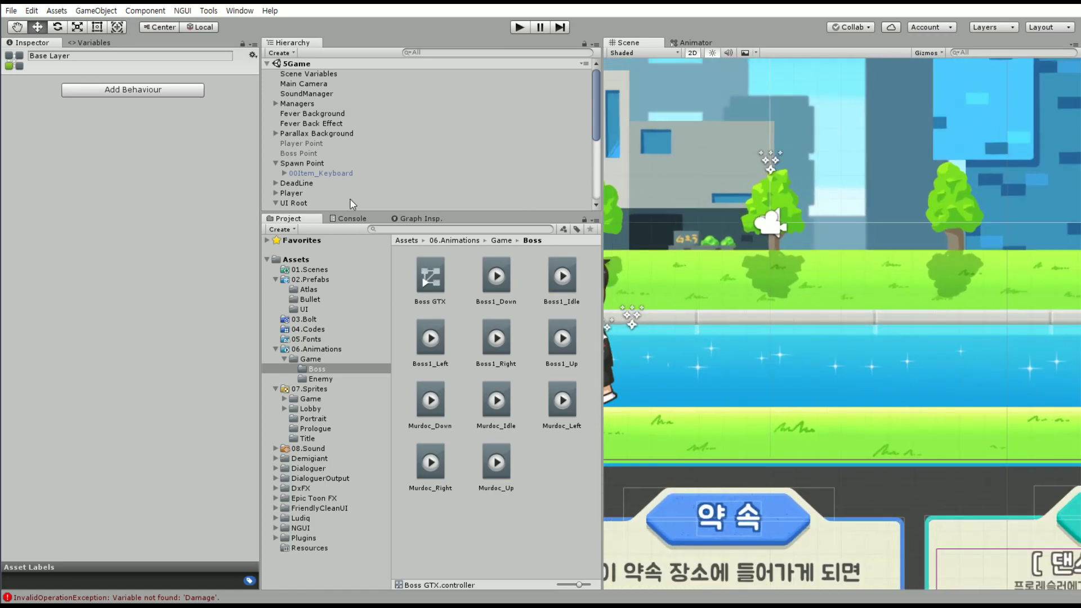
Inspect 00Item_Keyboard, collapse 06.Animations, and reopen the Animator state graph
click(311, 172)
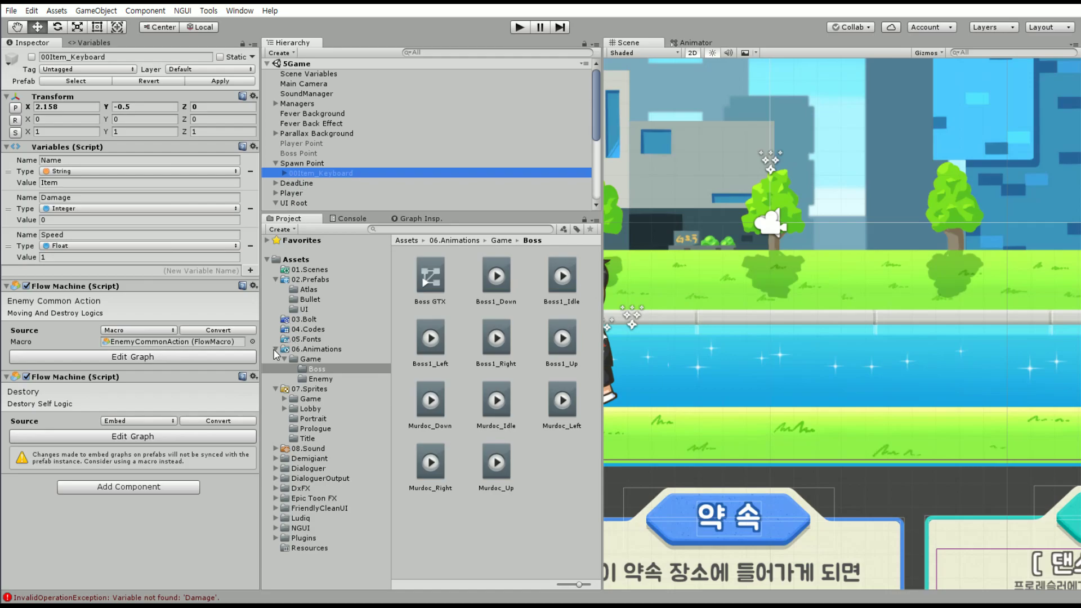
click(275, 350)
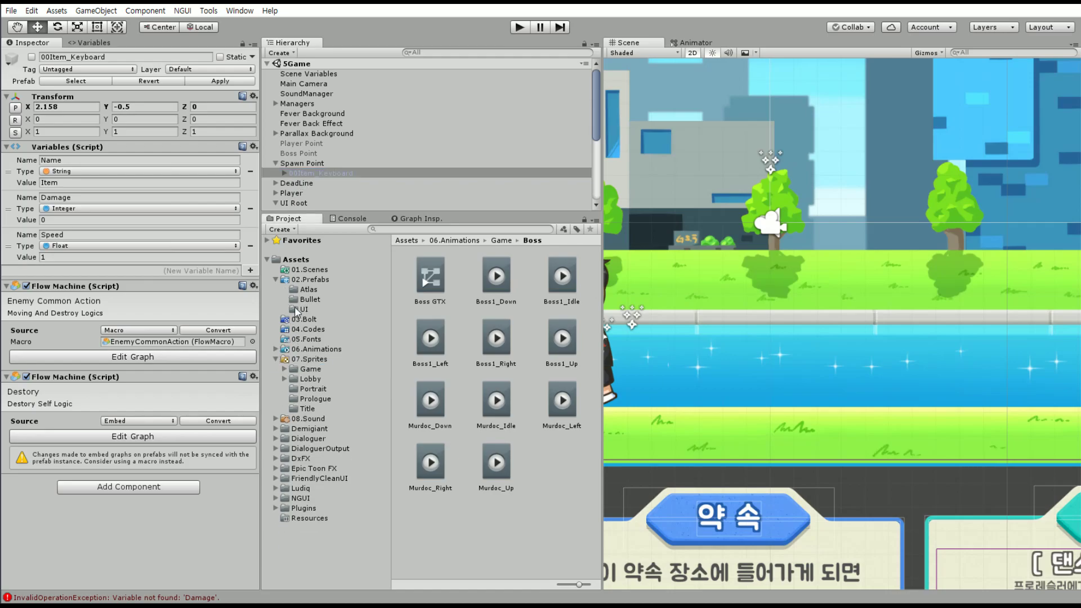
click(239, 8)
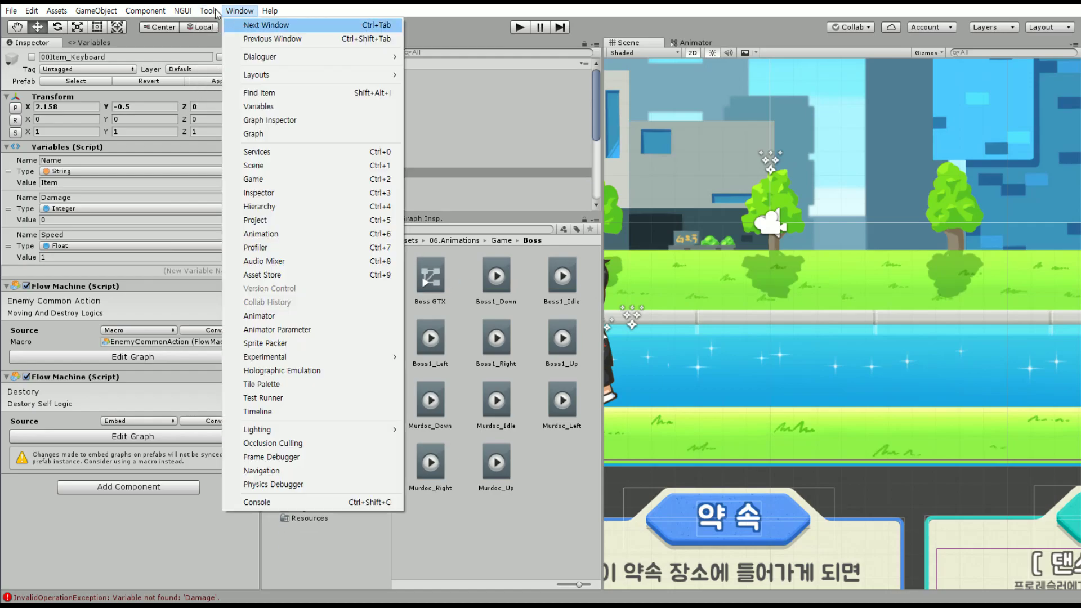
mouse_move(210, 10)
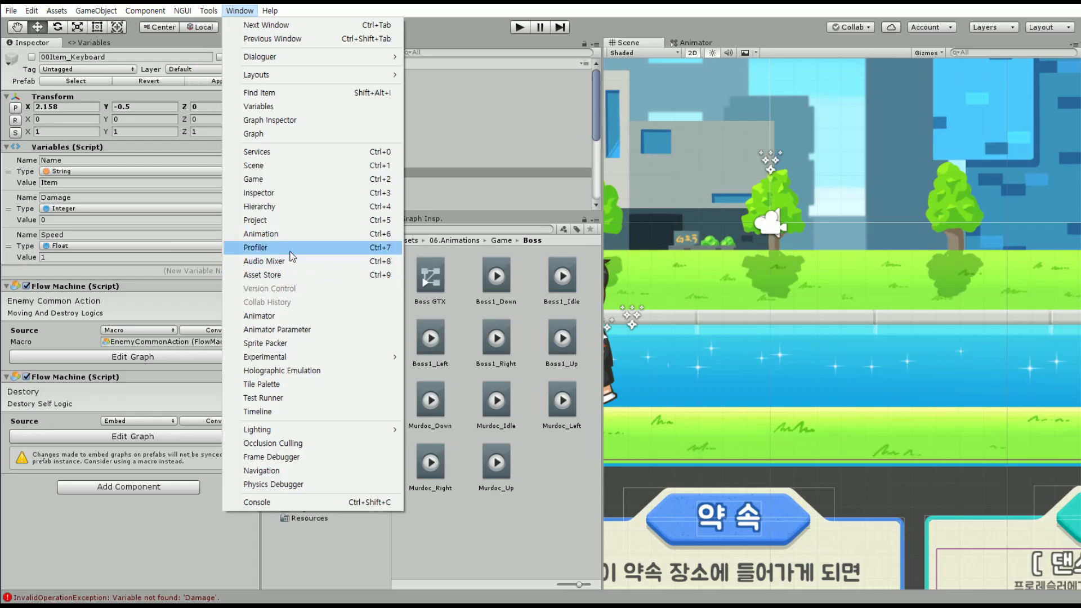
click(282, 316)
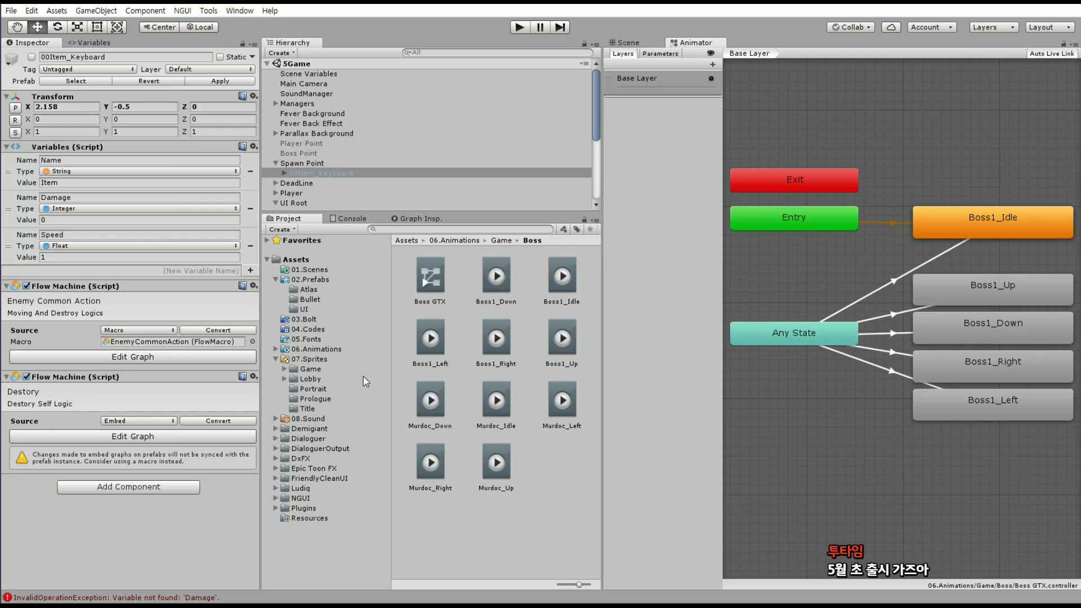
Return to the Scene view and show the 02.Prefabs folder contents
click(641, 42)
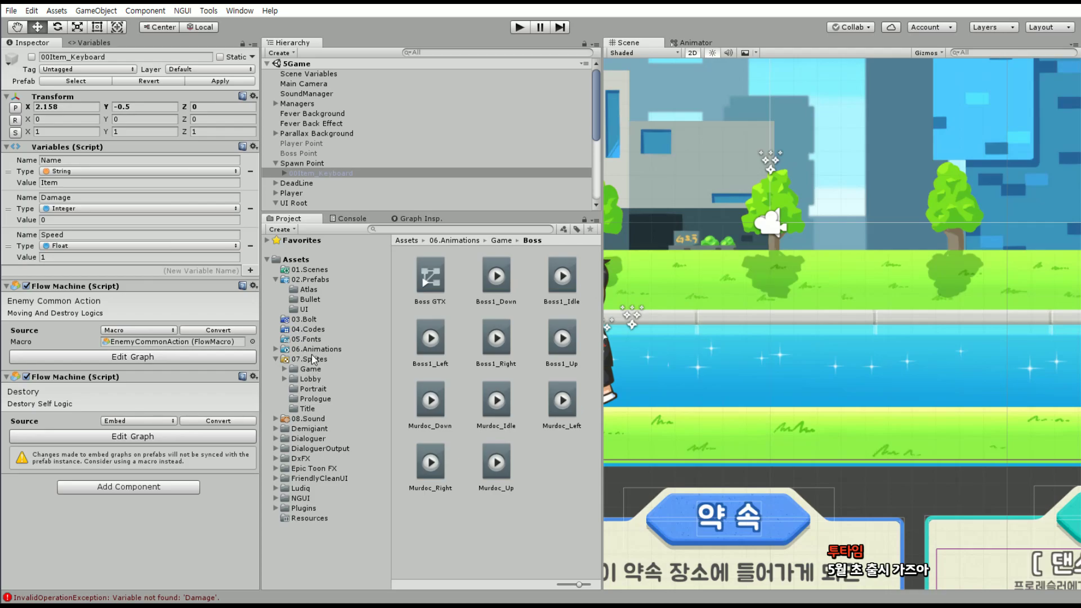
click(311, 280)
scroll(510, 409, down, 10)
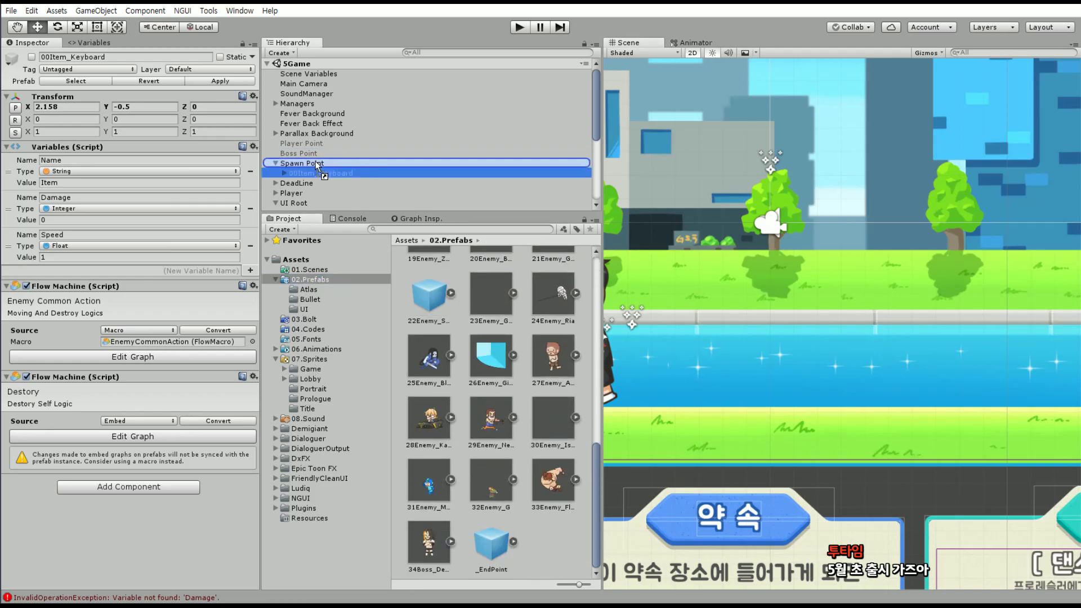
Place the 34Boss_DemonJack prefab under Spawn Point and frame it in the scene
drag(439, 544, 315, 178)
key(f)
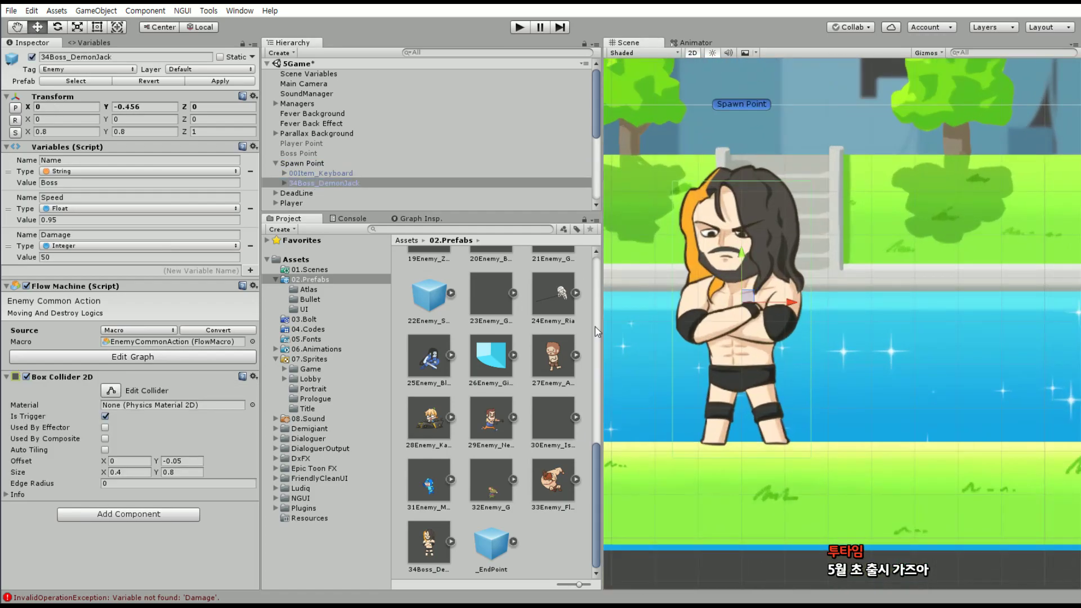
scroll(718, 265, up, 3)
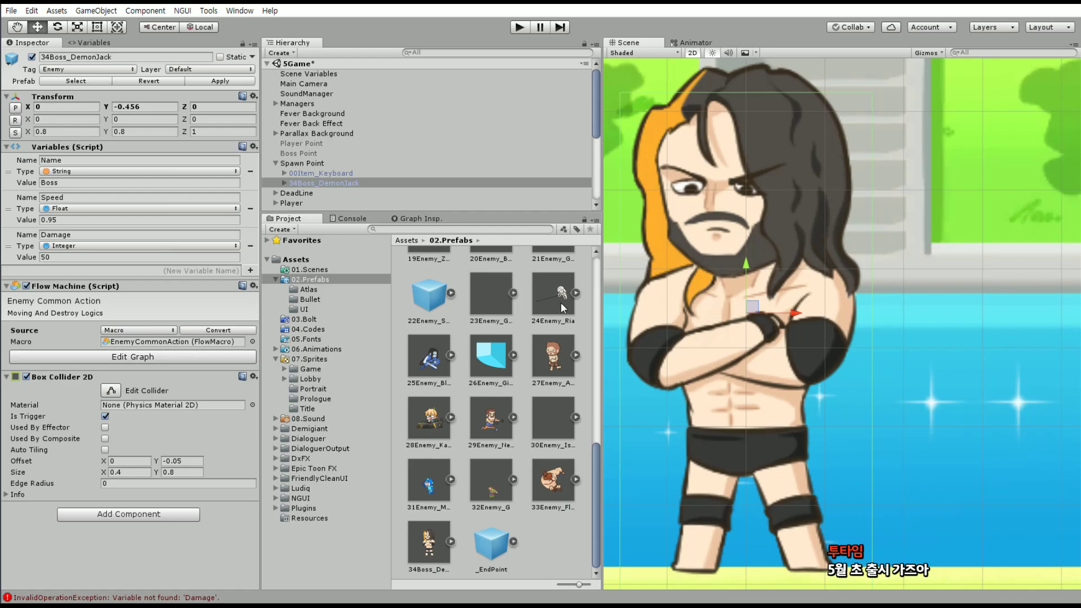
scroll(712, 295, down, 2)
mouse_move(783, 462)
middle_down()
mouse_move(914, 222)
mouse_move(861, 245)
mouse_move(865, 352)
mouse_move(893, 373)
middle_up()
middle_drag(904, 233, 832, 389)
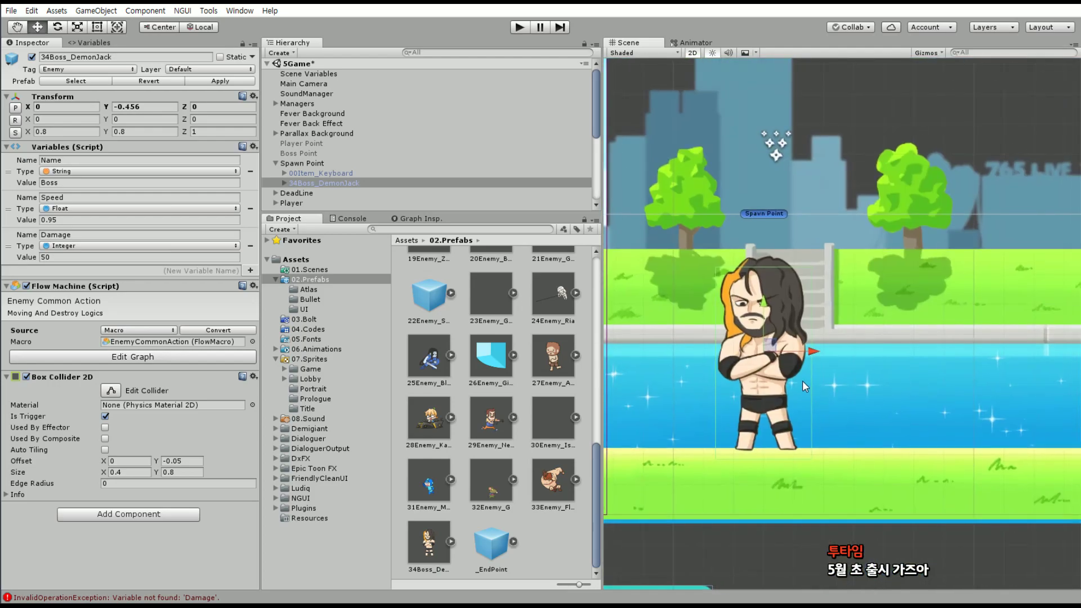
scroll(850, 278, up, 2)
scroll(850, 278, up, 2)
scroll(850, 278, up, 2)
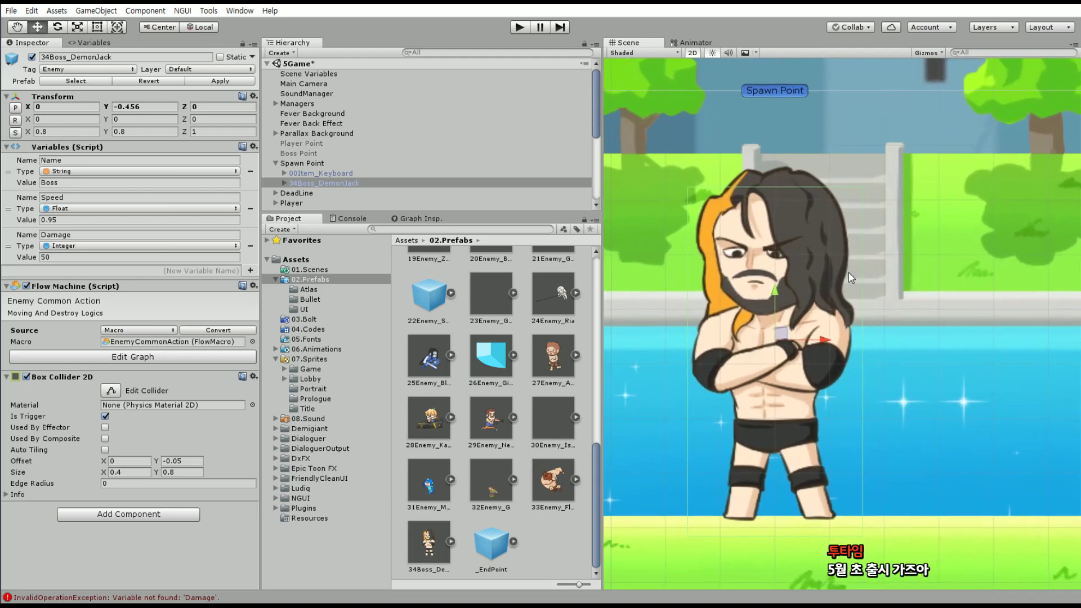
Drop the Boss1_Down and Boss1_Idle sprites from 07.Sprites/Game onto Boss GPX to create an animation
click(284, 183)
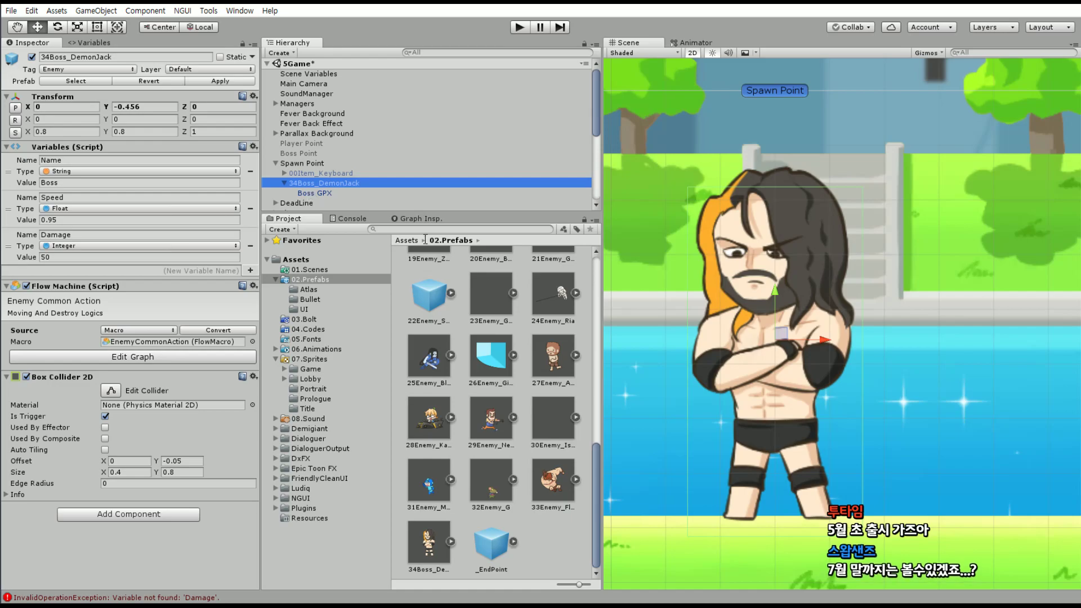
click(321, 371)
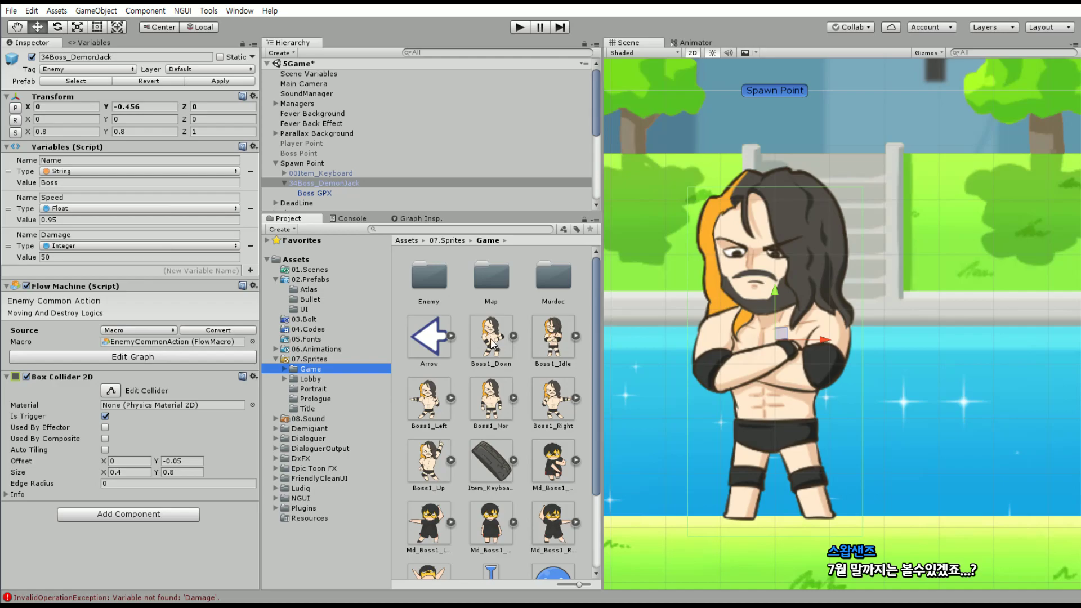
click(494, 343)
ctrl+click(553, 338)
drag(494, 343, 309, 174)
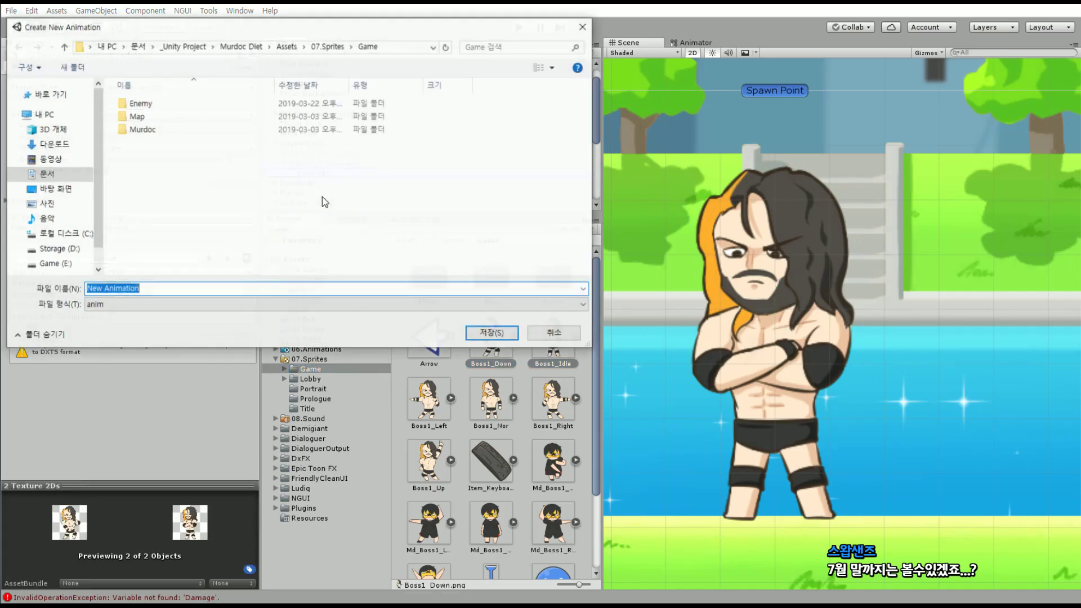
Set the new clip's save location to Assets/06.Animations/Game/Boss
click(326, 47)
click(287, 46)
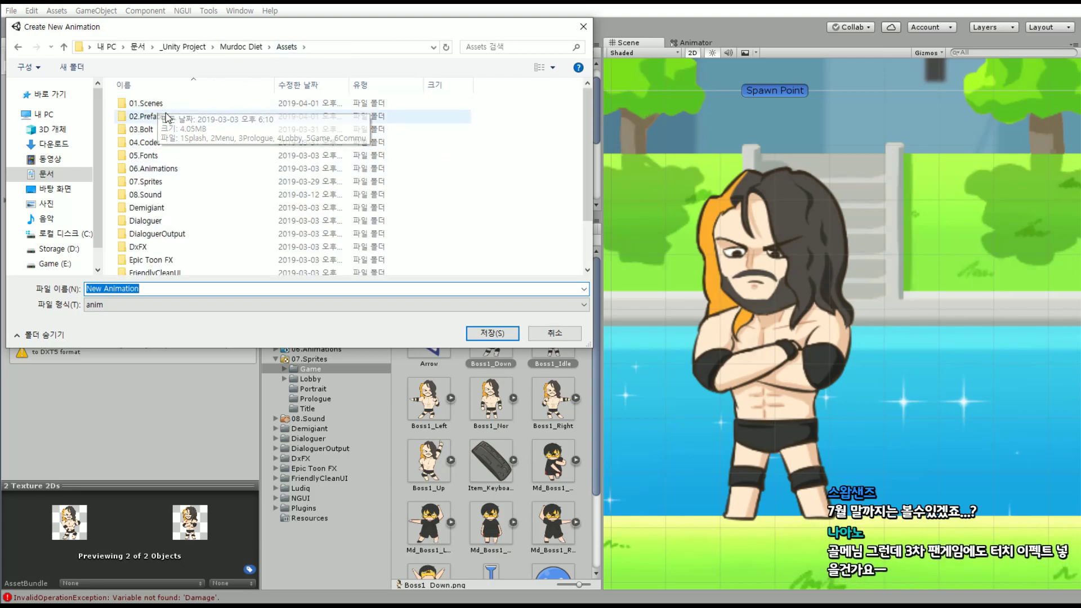
double_click(170, 117)
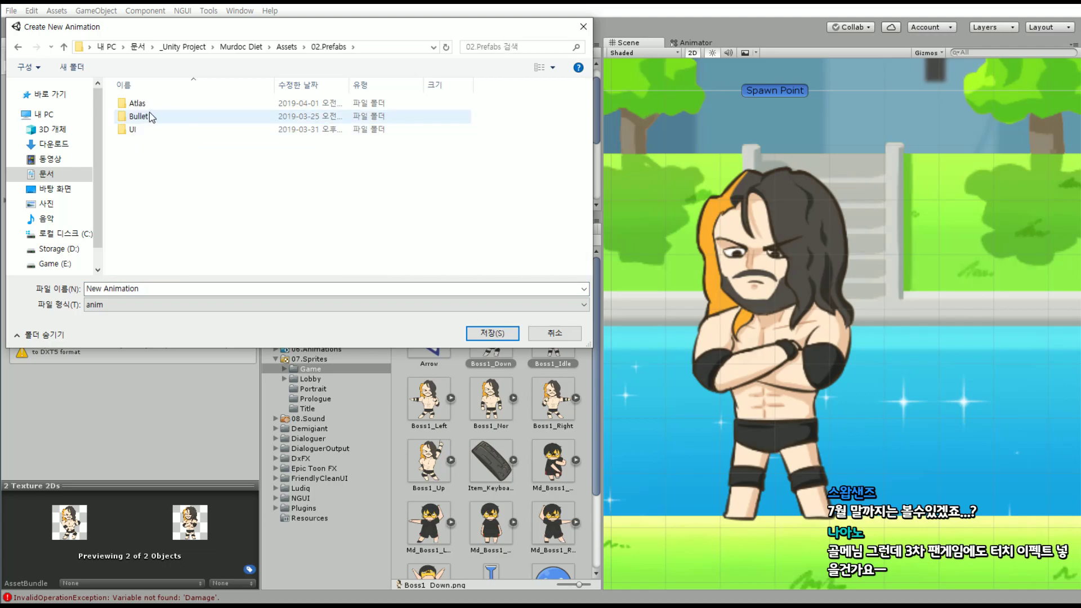
key(BackSpace)
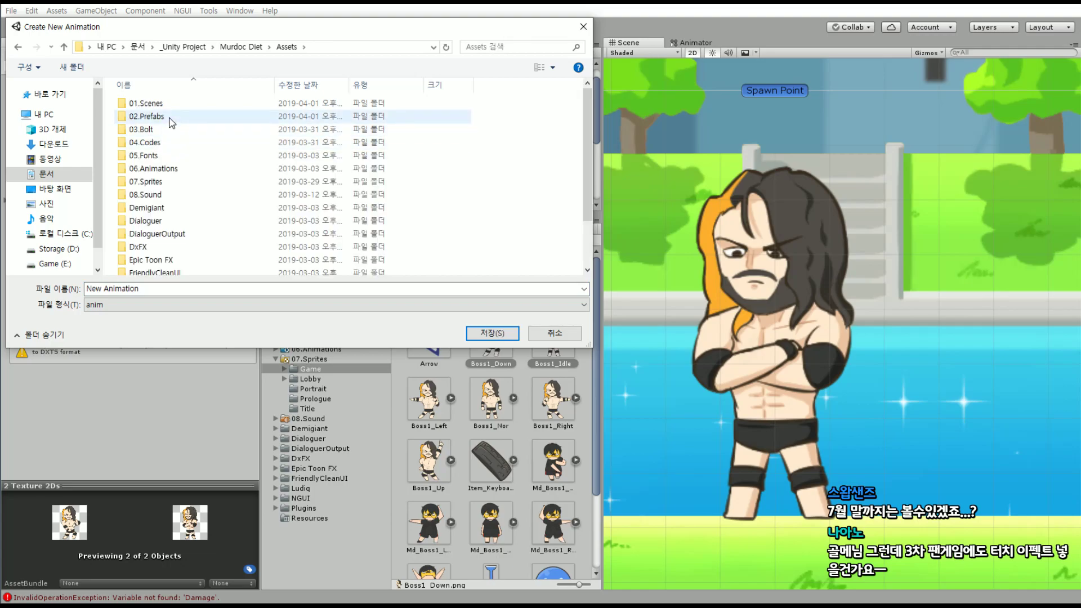
double_click(175, 105)
key(BackSpace)
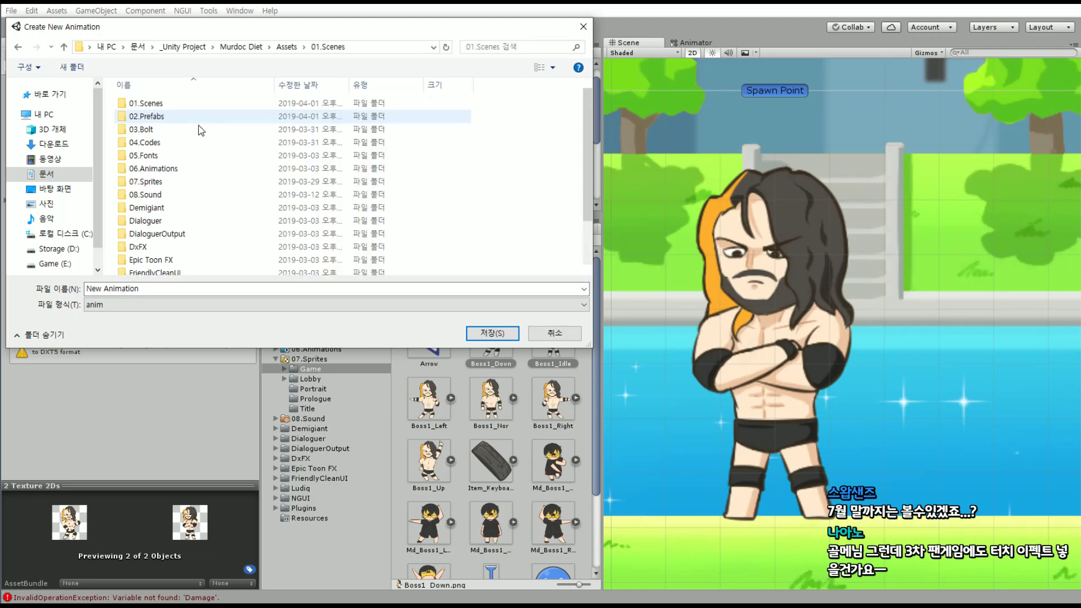
double_click(172, 169)
double_click(148, 103)
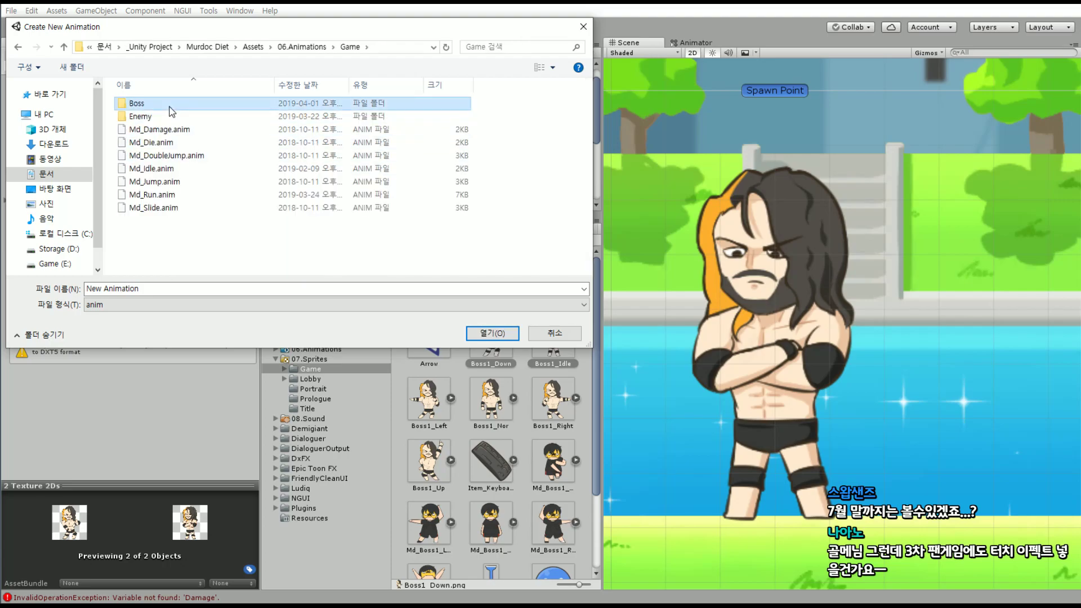
double_click(148, 103)
Rename the clip from Boss1_Down.anim, replacing _Down with _In
click(159, 103)
double_click(134, 289)
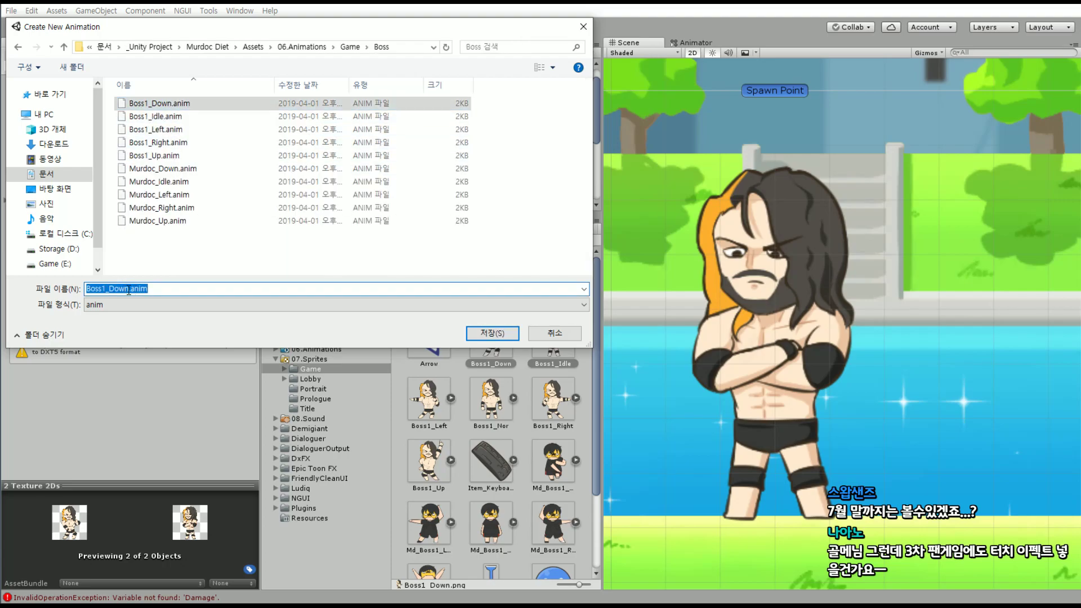
click(128, 290)
key(BackSpace)
key(BackSpace)
key(BackSpace)
text(_)
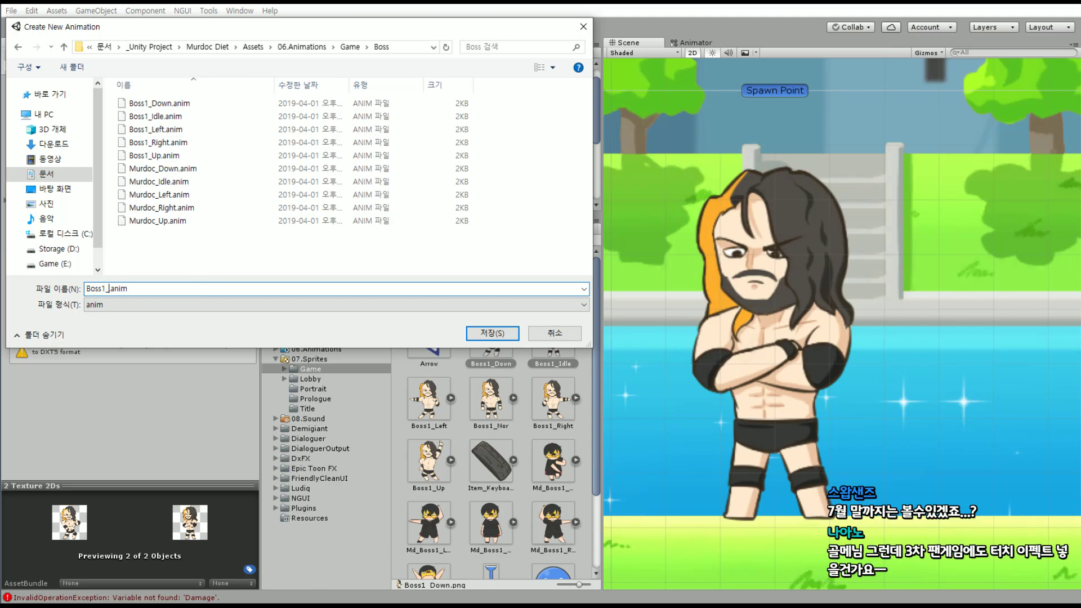
text(Init)
Save the Boss1_Init clip and bring up the Animation window
key(Return)
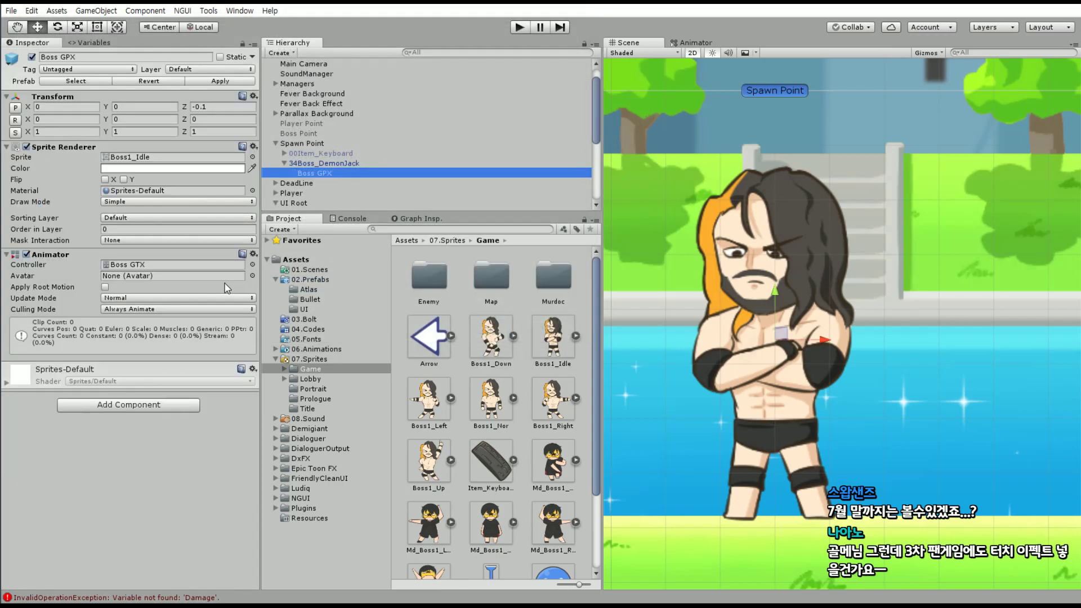
click(240, 11)
click(240, 10)
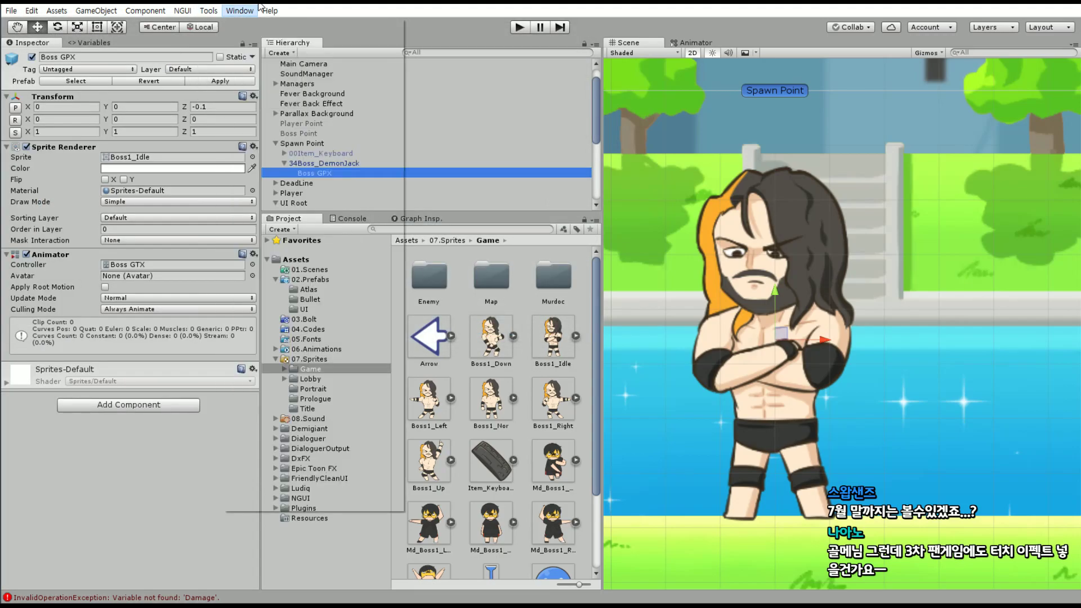
click(240, 10)
click(303, 235)
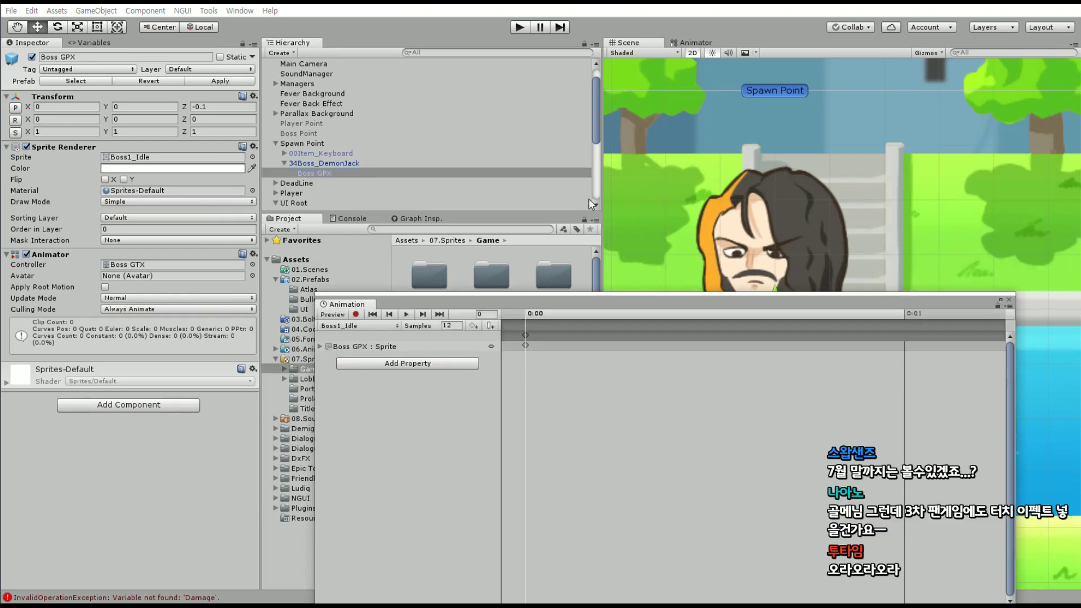
In Boss1_Init, move the Boss GPX sprite key from 0:01 onto 0:00, leaving one keyframe
click(320, 346)
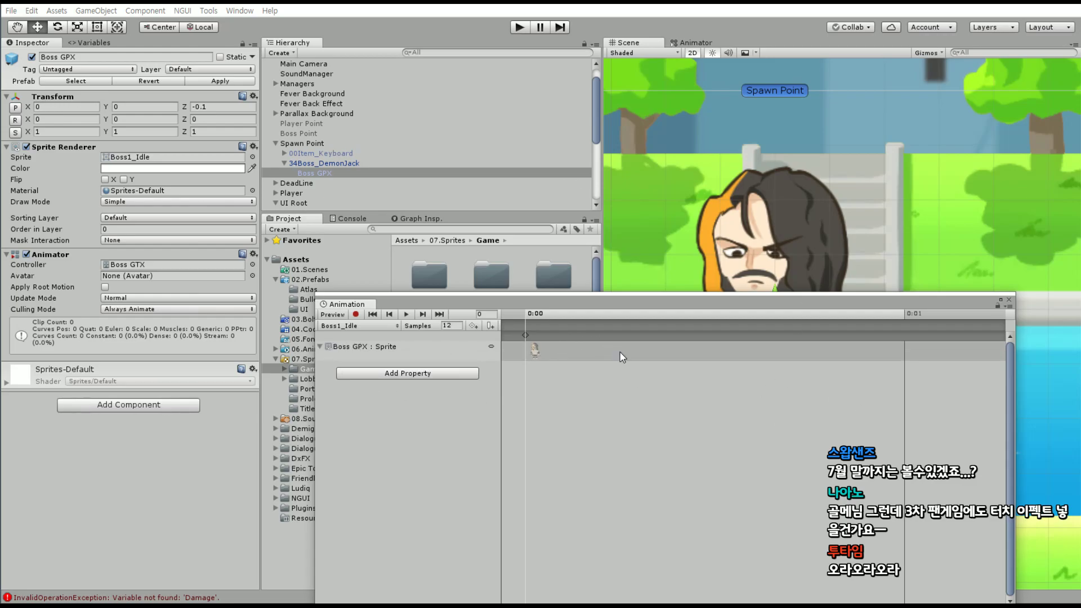
click(369, 328)
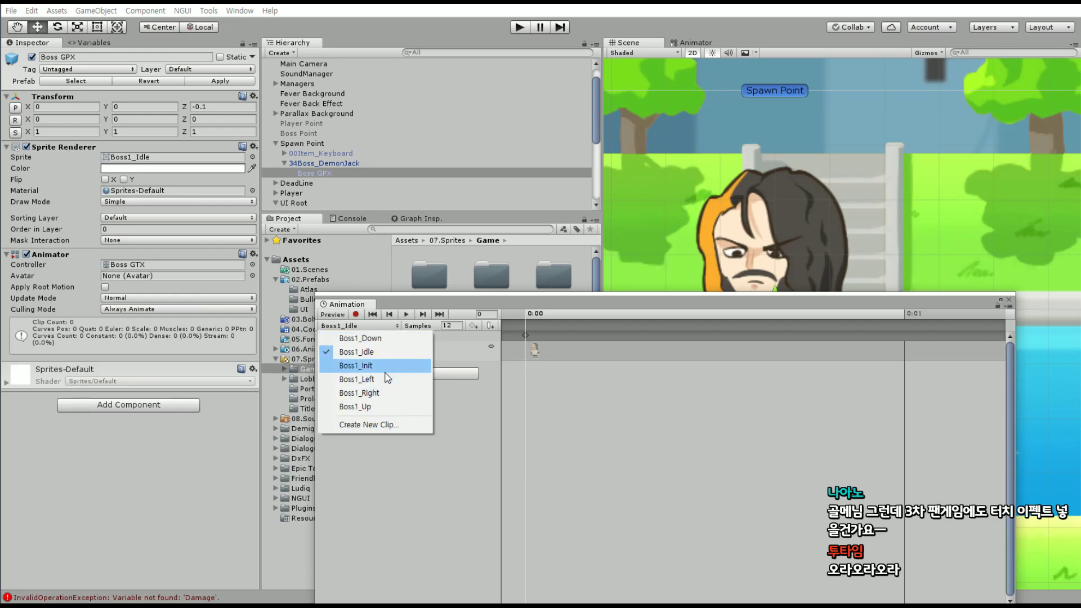
click(356, 365)
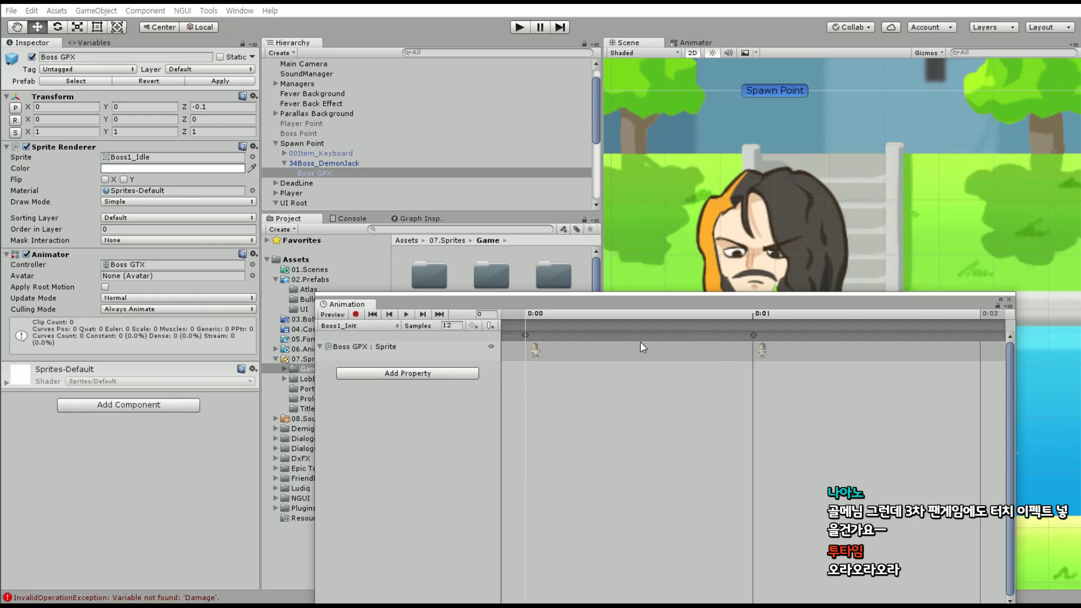
click(524, 334)
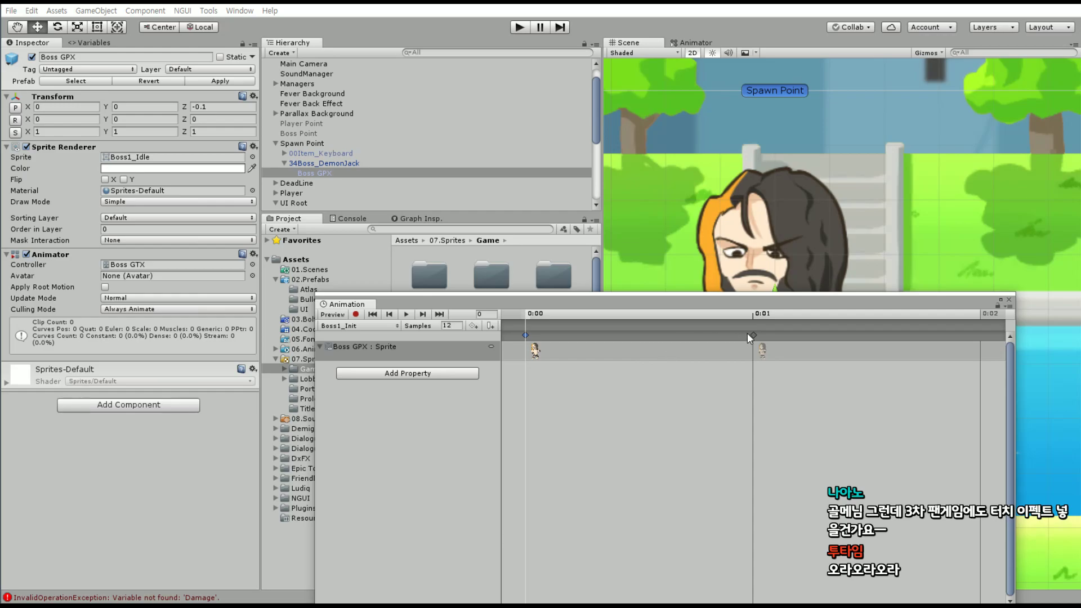
drag(753, 335, 517, 340)
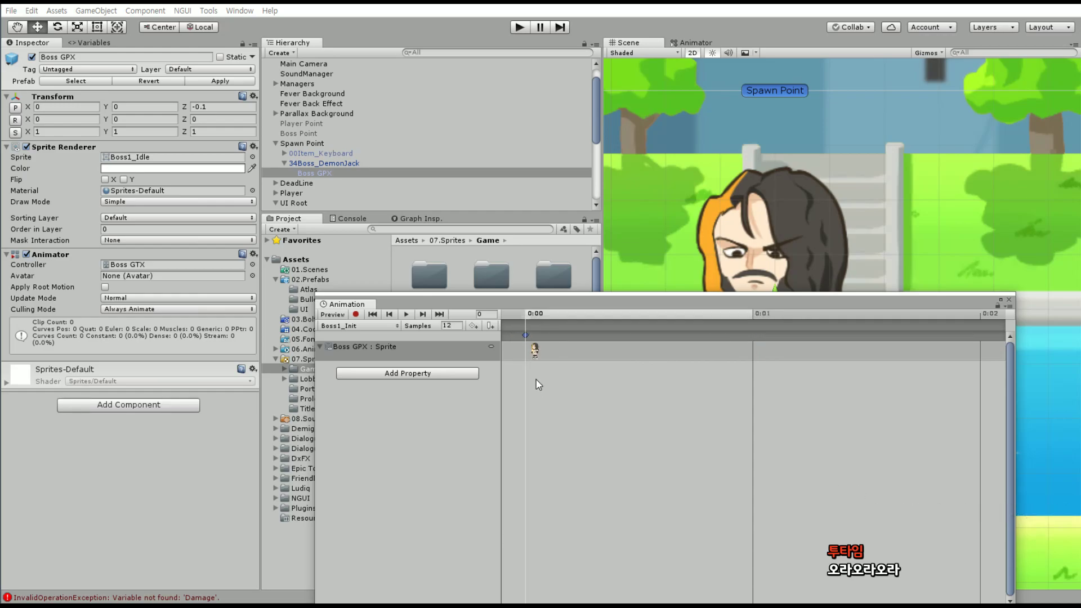
click(1009, 301)
Turn off Loop Time on the Boss1_Init clip in 06.Animations/Game/Boss
click(554, 337)
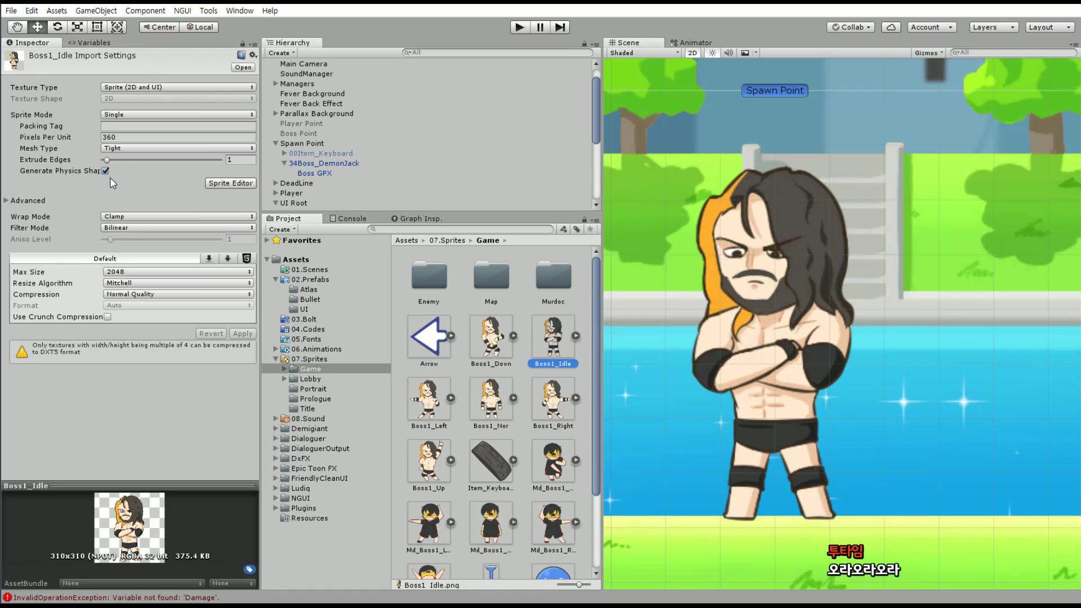
click(316, 349)
double_click(442, 284)
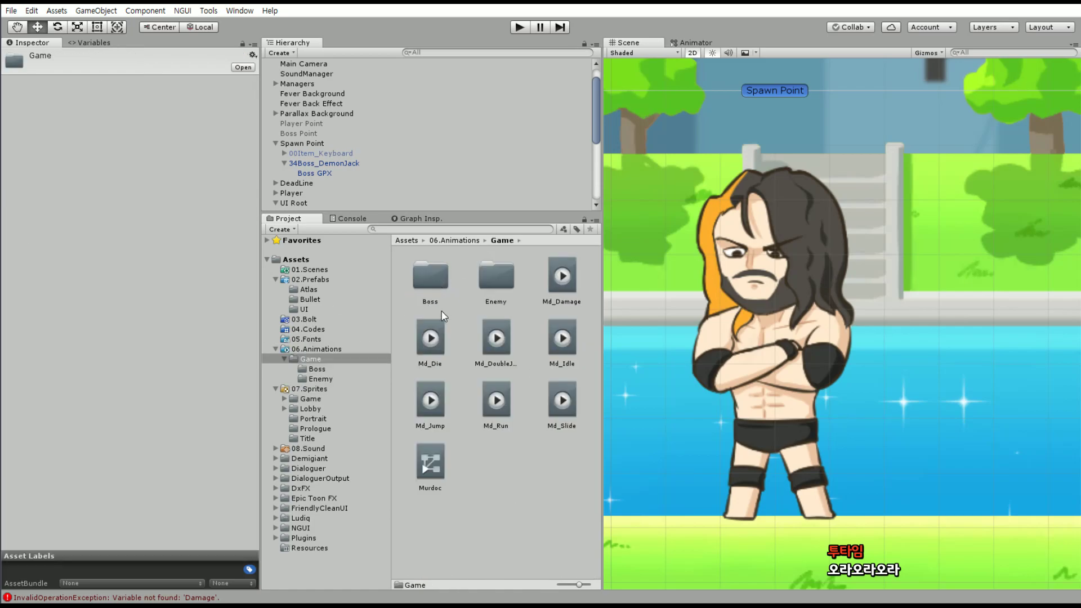
double_click(432, 276)
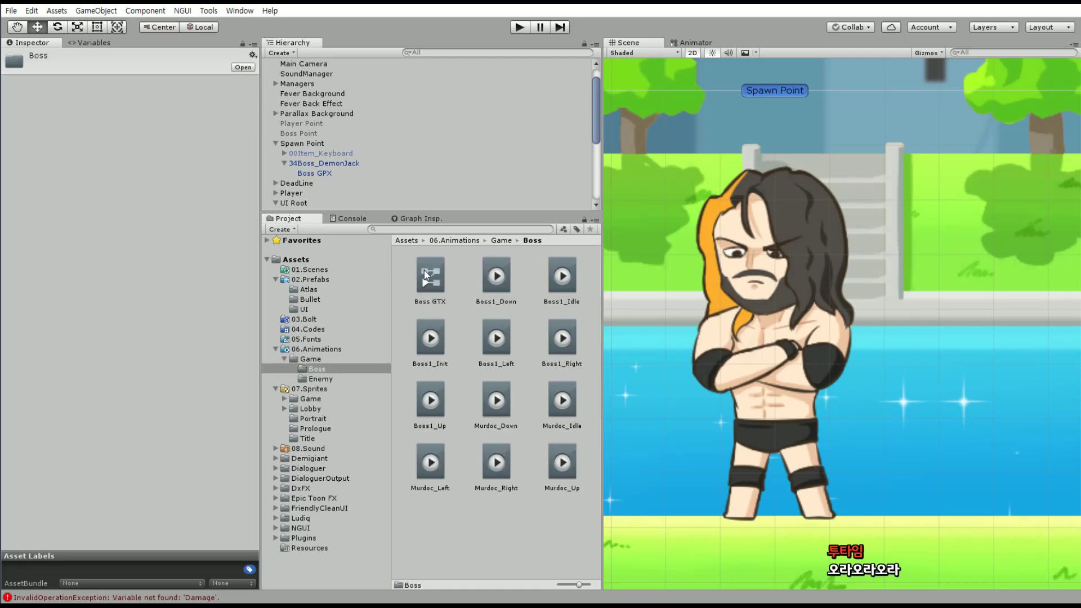
click(433, 277)
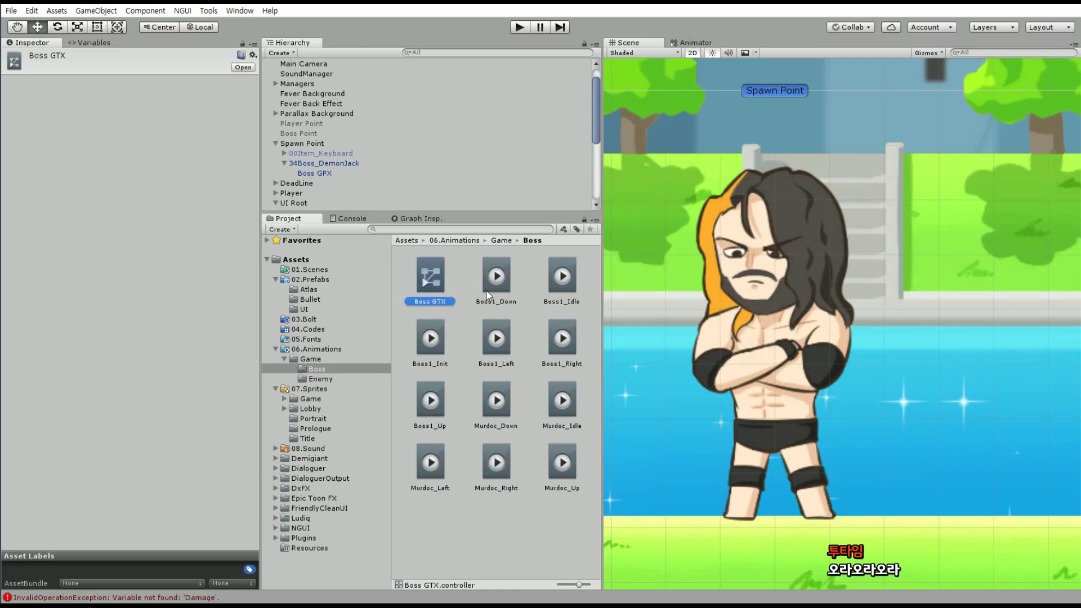
click(440, 337)
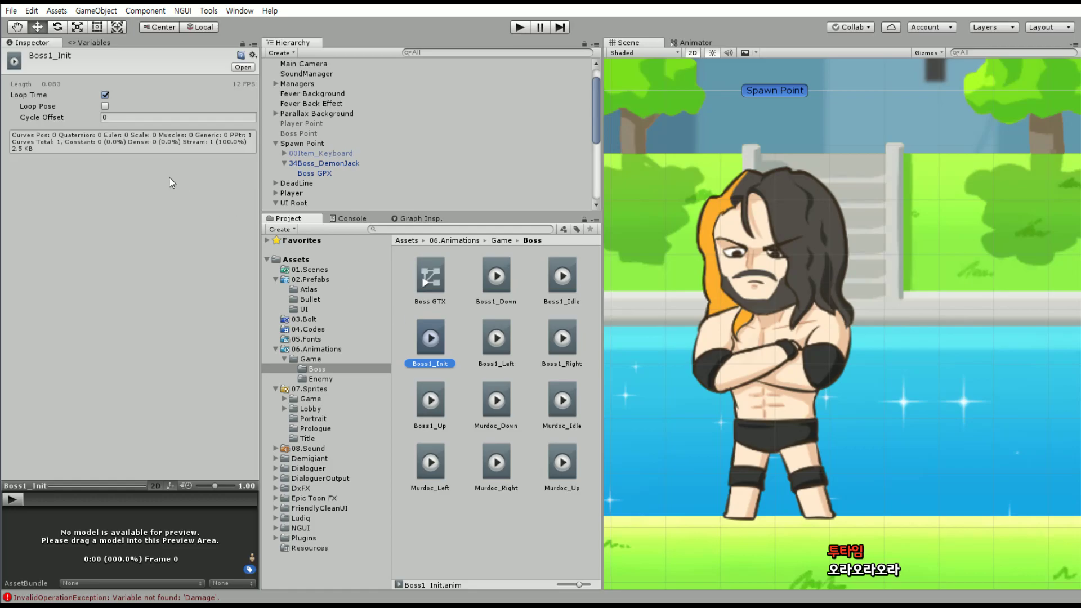
click(105, 94)
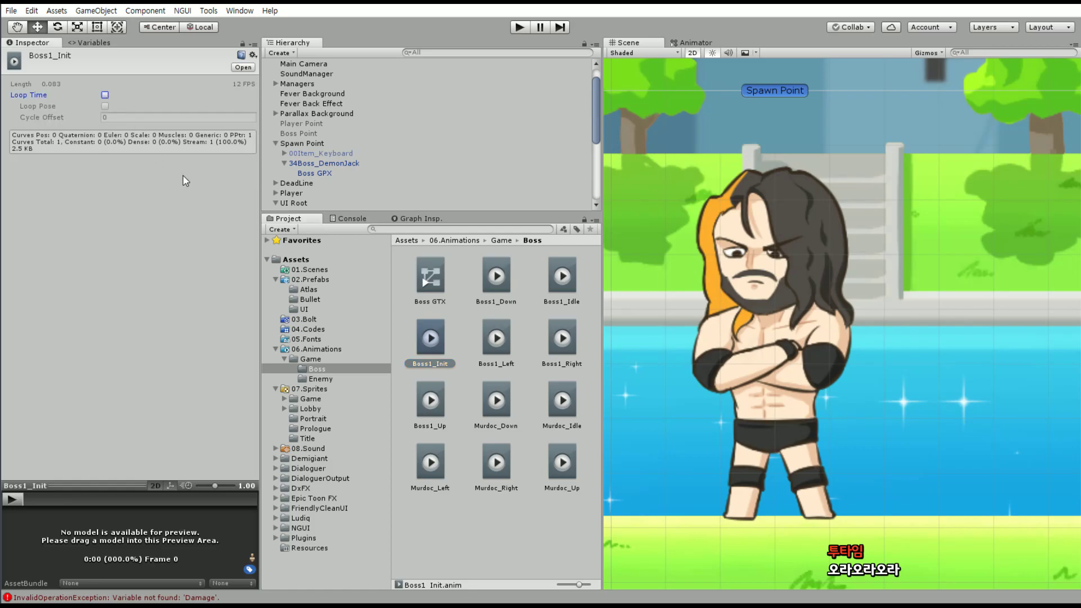
Collapse 06.Animations, recentre the scene on the boss, and select Boss GPX
click(277, 348)
middle_drag(810, 283, 873, 329)
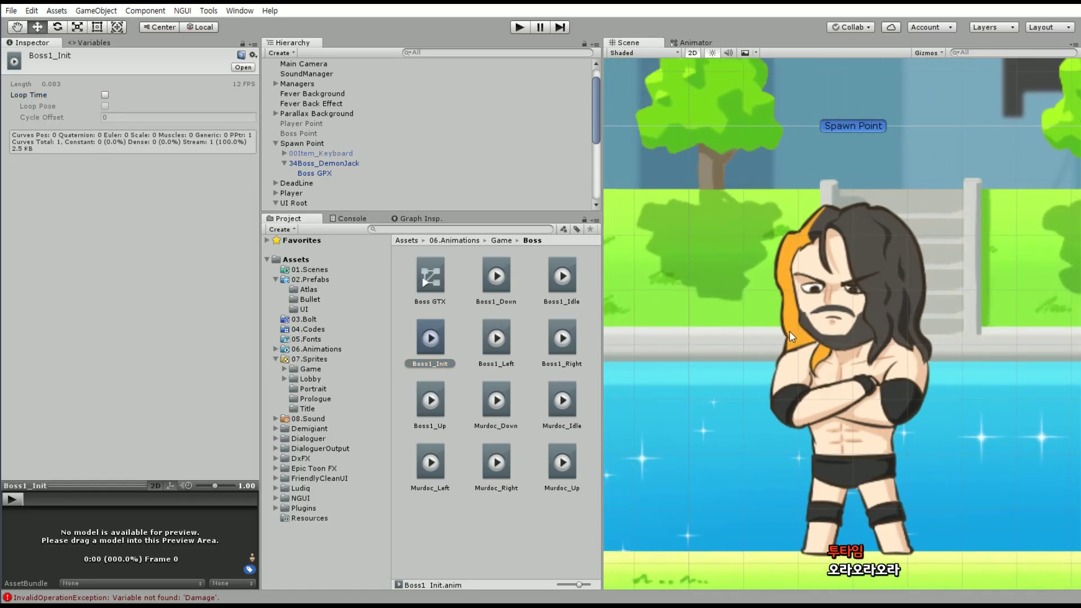
click(314, 173)
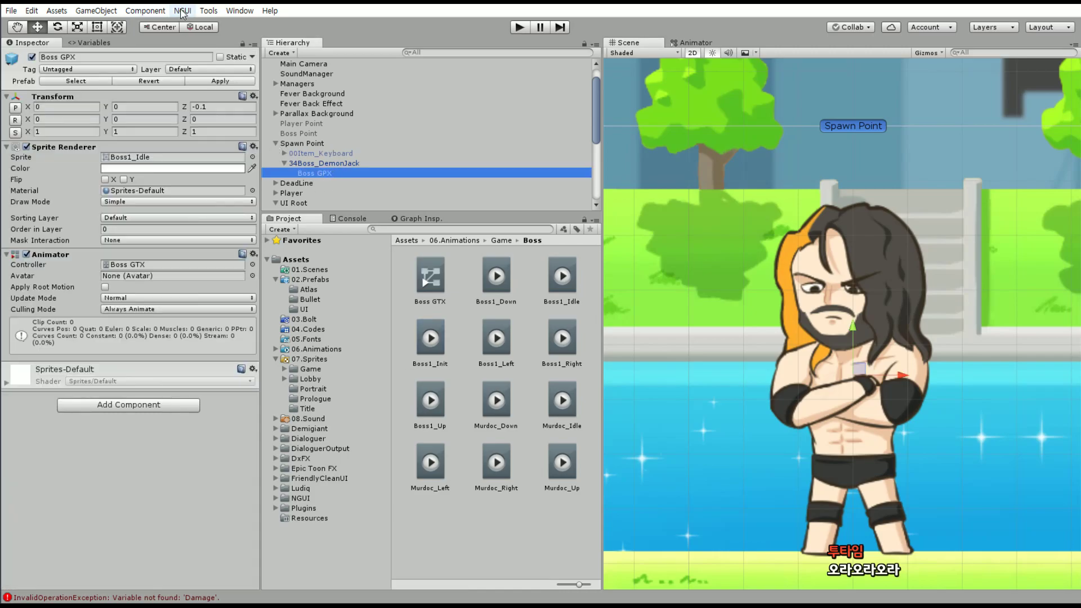
In the Boss GTX Animator, pull Boss1_Init into view and add an Entry transition to it
click(240, 10)
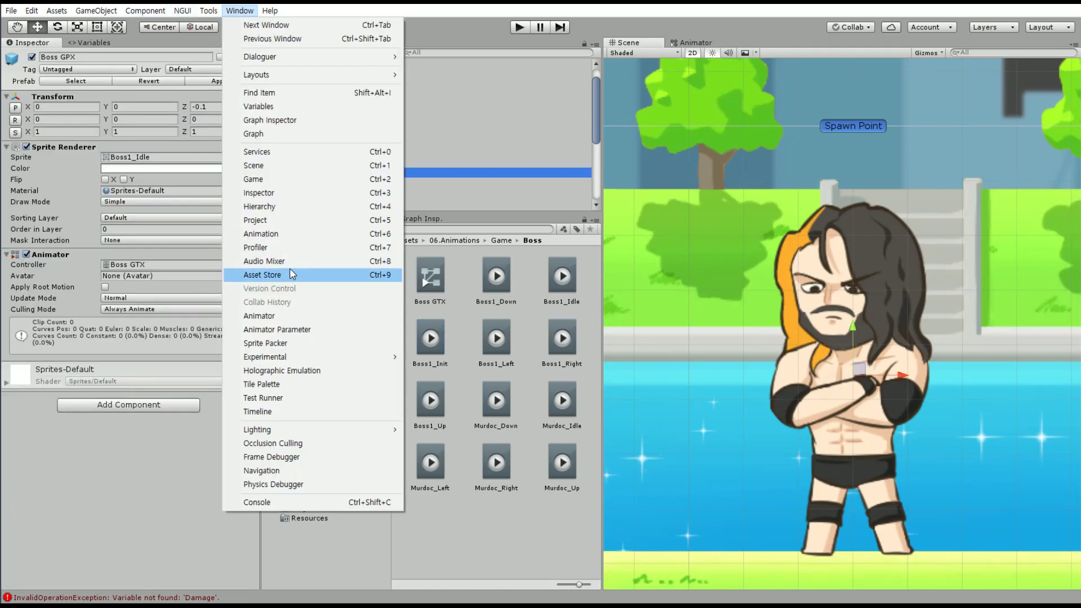
click(302, 316)
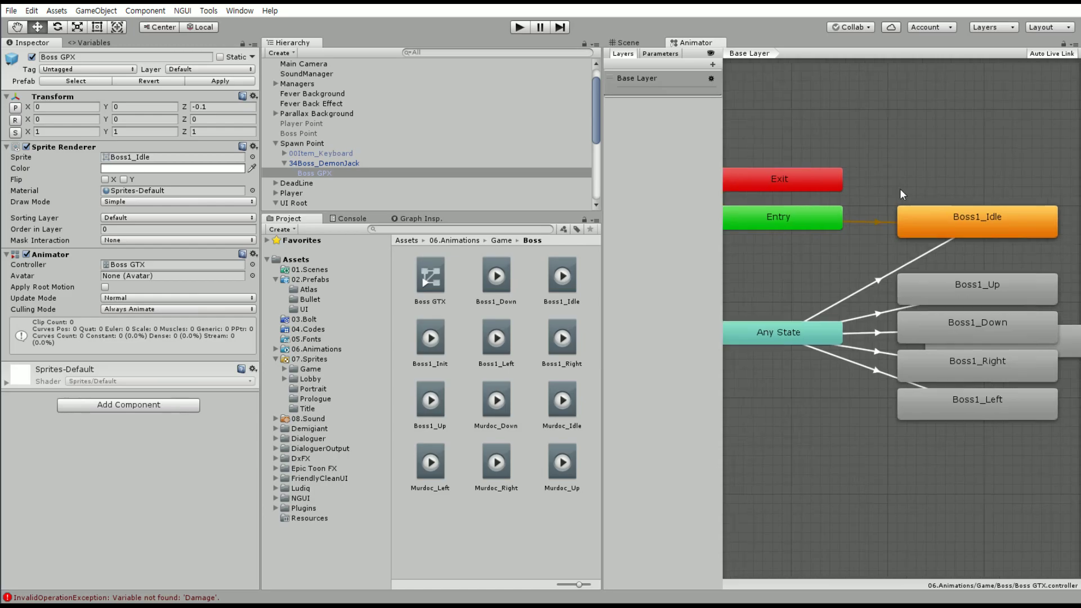
drag(949, 326, 953, 162)
middle_drag(759, 182, 846, 259)
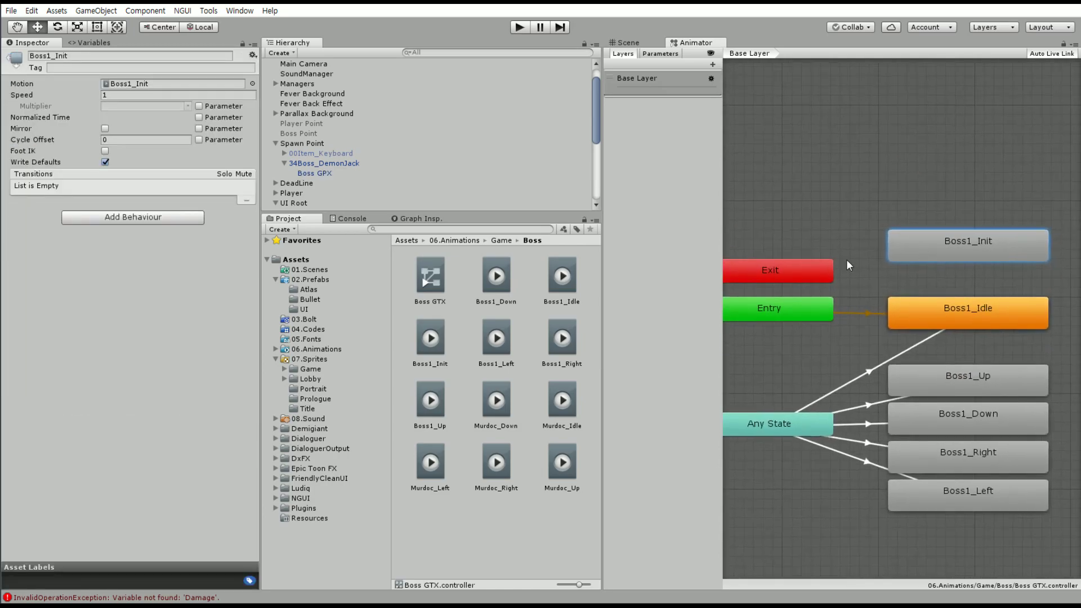
right_click(743, 304)
click(761, 310)
click(968, 242)
middle_drag(1030, 234, 947, 198)
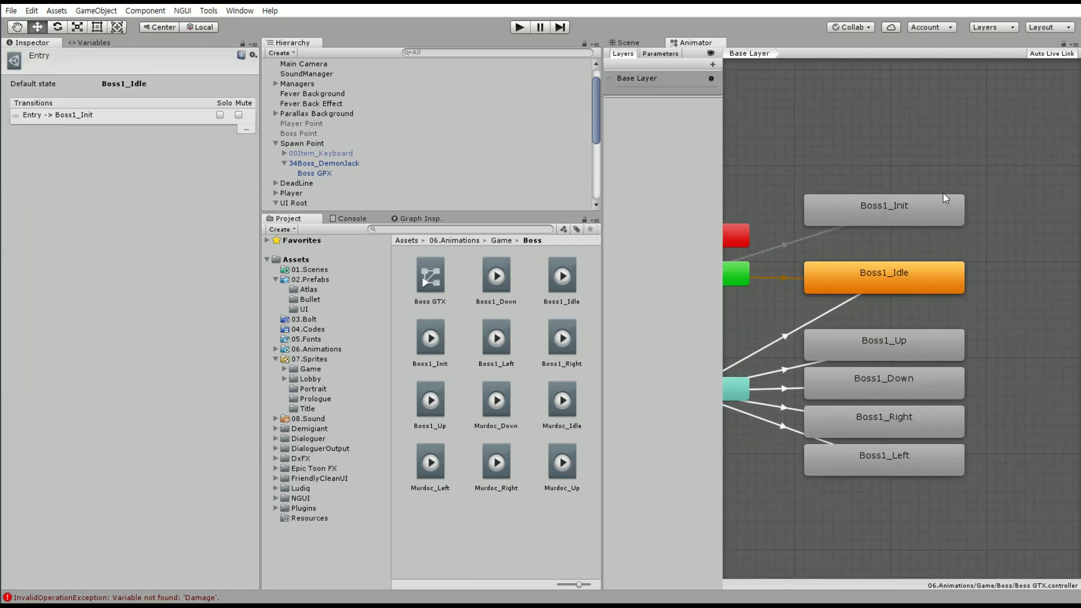
Set Boss1_Init as the Layer Default State and place it above the other states
right_click(845, 241)
click(870, 228)
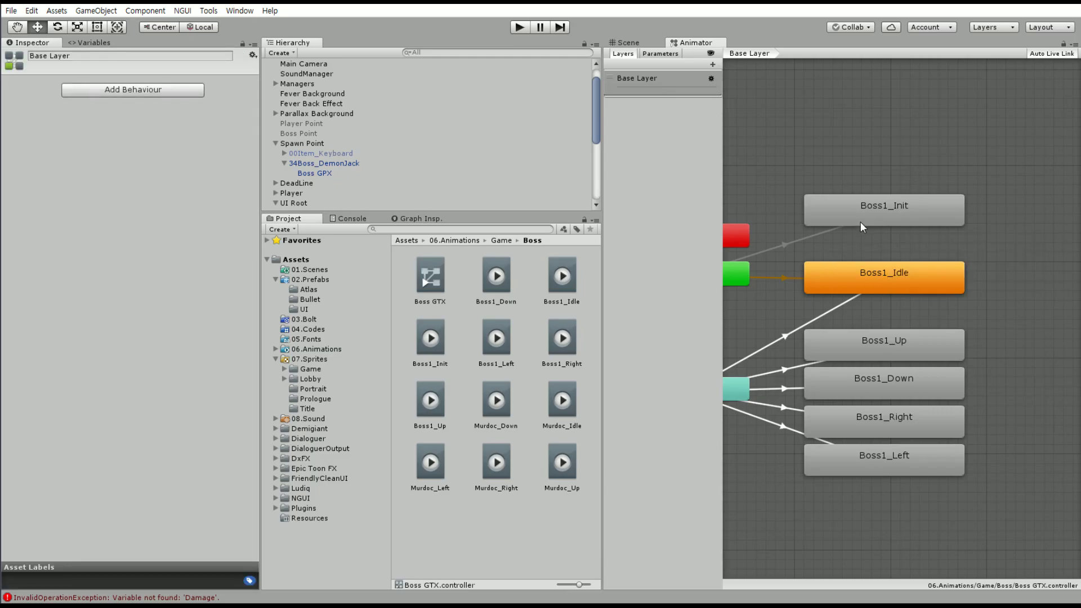
right_click(861, 223)
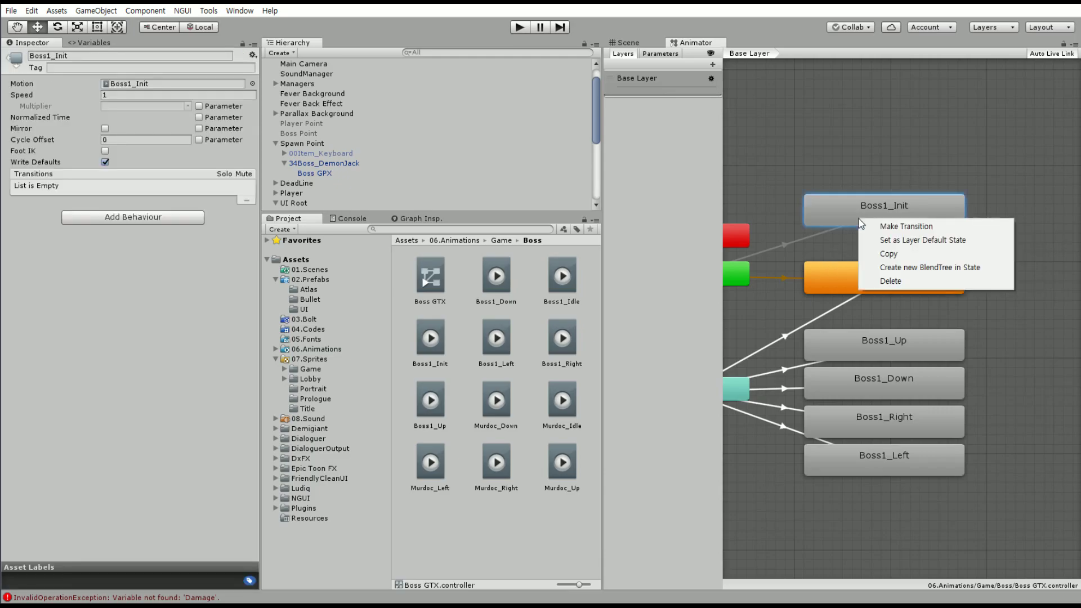
click(931, 240)
middle_drag(878, 249, 925, 198)
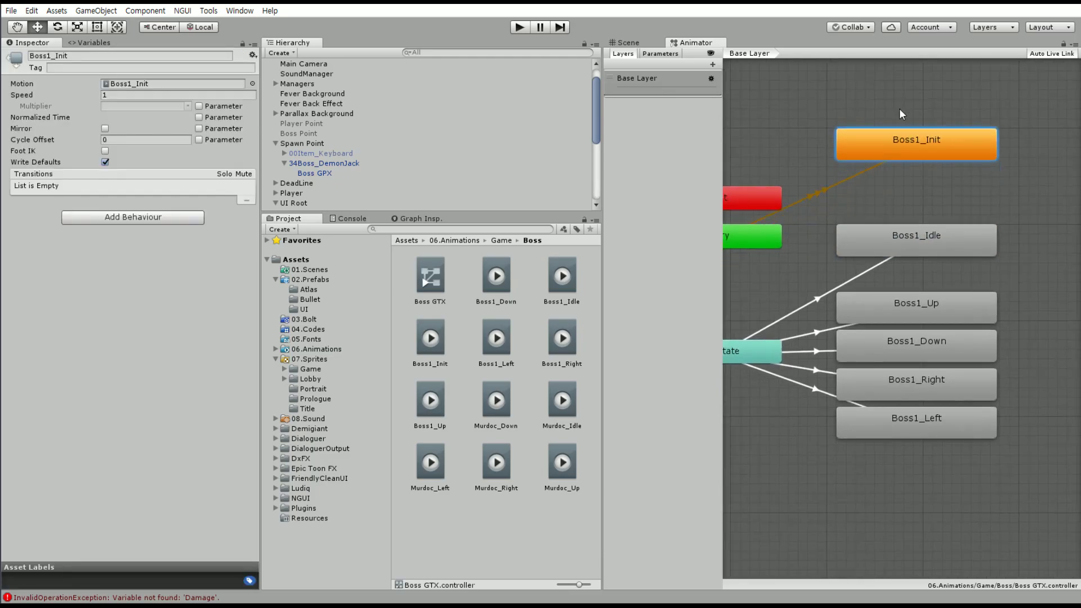
drag(907, 169, 916, 121)
Check the Entry→Boss1_Init transition and arrange Boss1_Init above Boss1_Idle in the graph
click(824, 184)
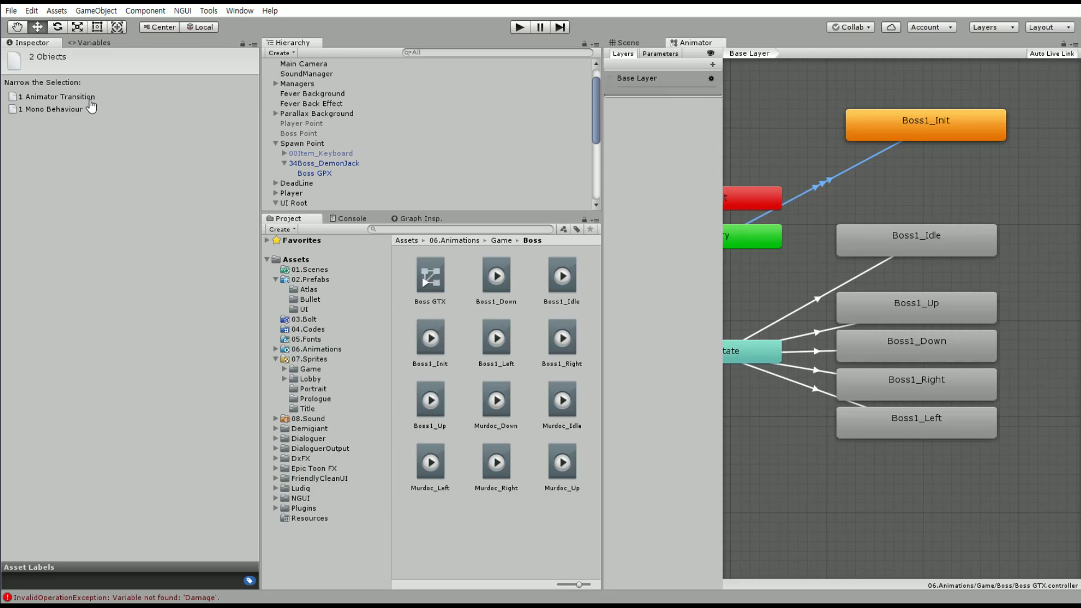
mouse_move(924, 130)
mouse_down()
mouse_move(904, 222)
mouse_move(903, 142)
mouse_up()
drag(903, 231, 902, 259)
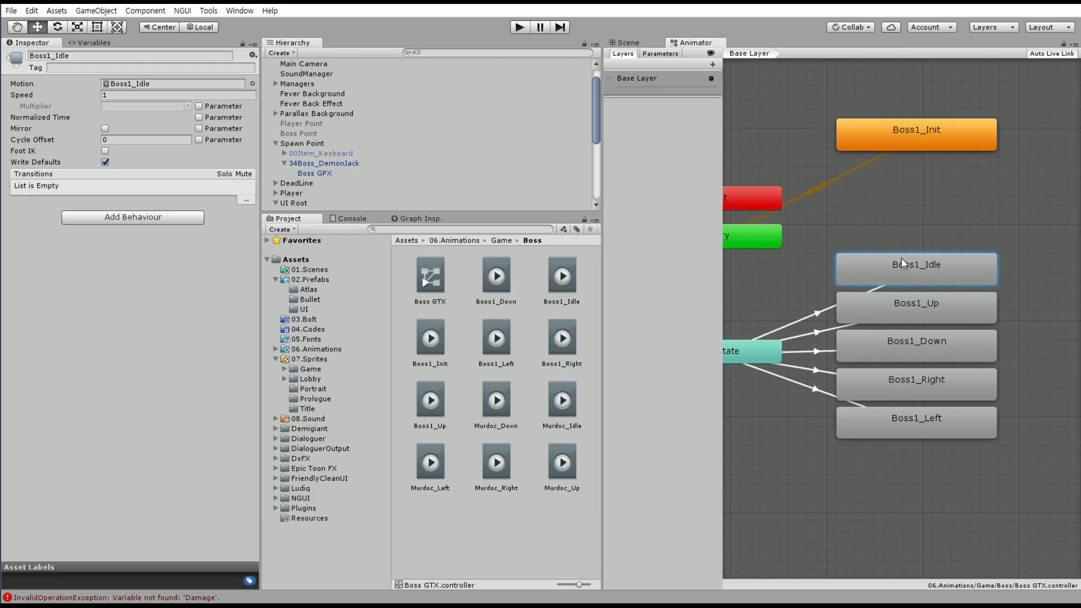
middle_drag(896, 201, 932, 232)
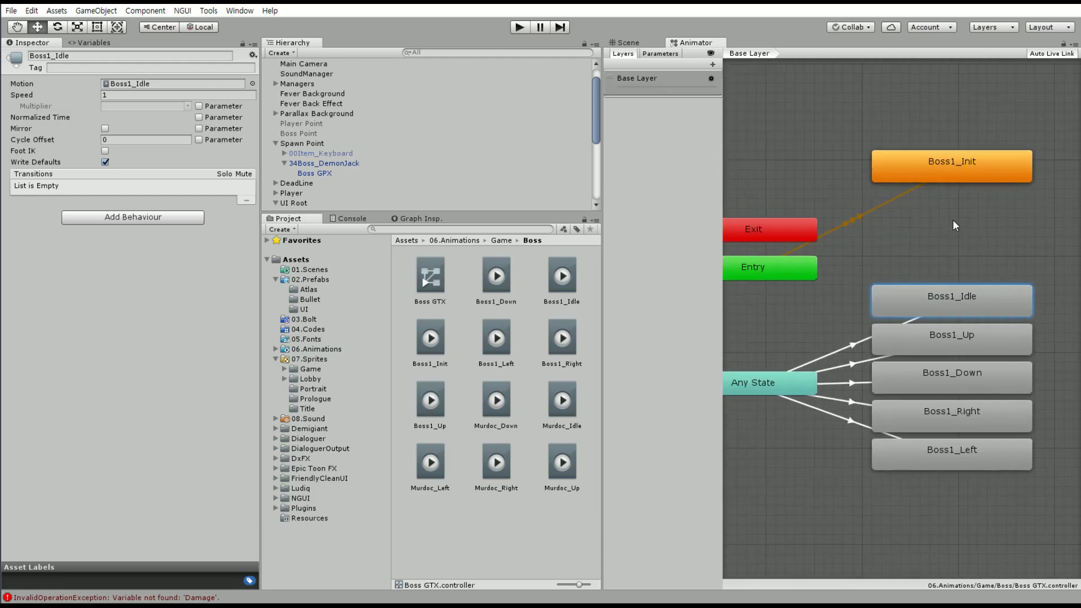
drag(948, 170, 945, 263)
middle_drag(922, 240, 982, 183)
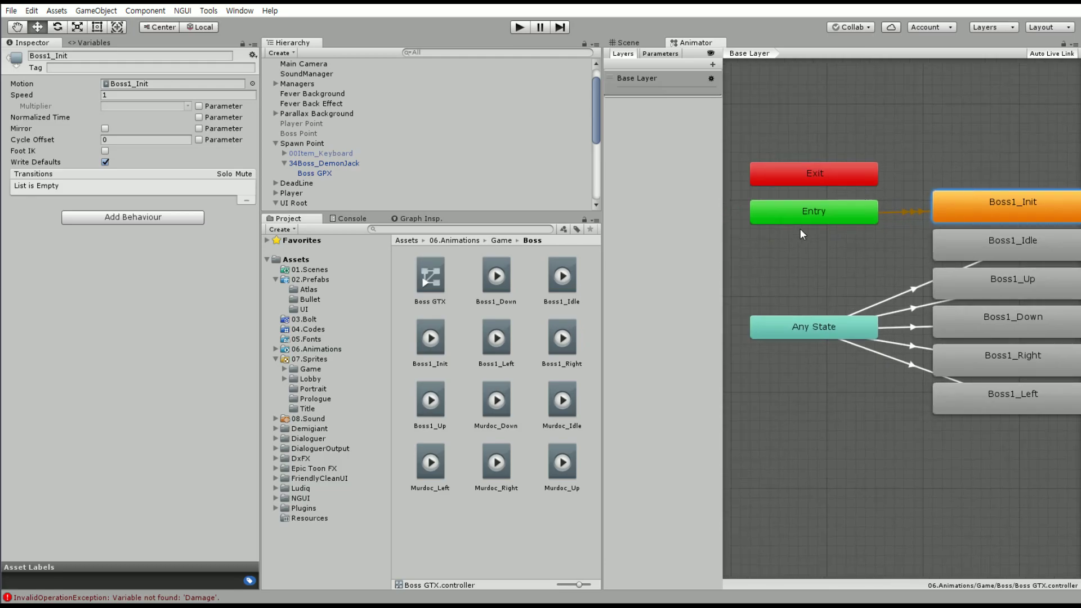
middle_drag(936, 224, 881, 223)
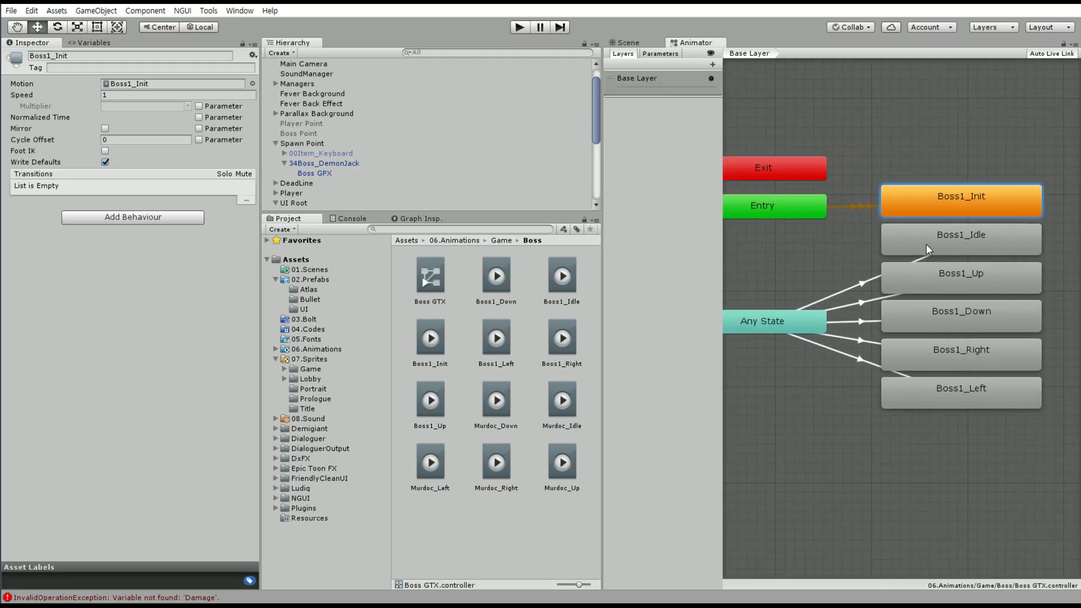
click(940, 241)
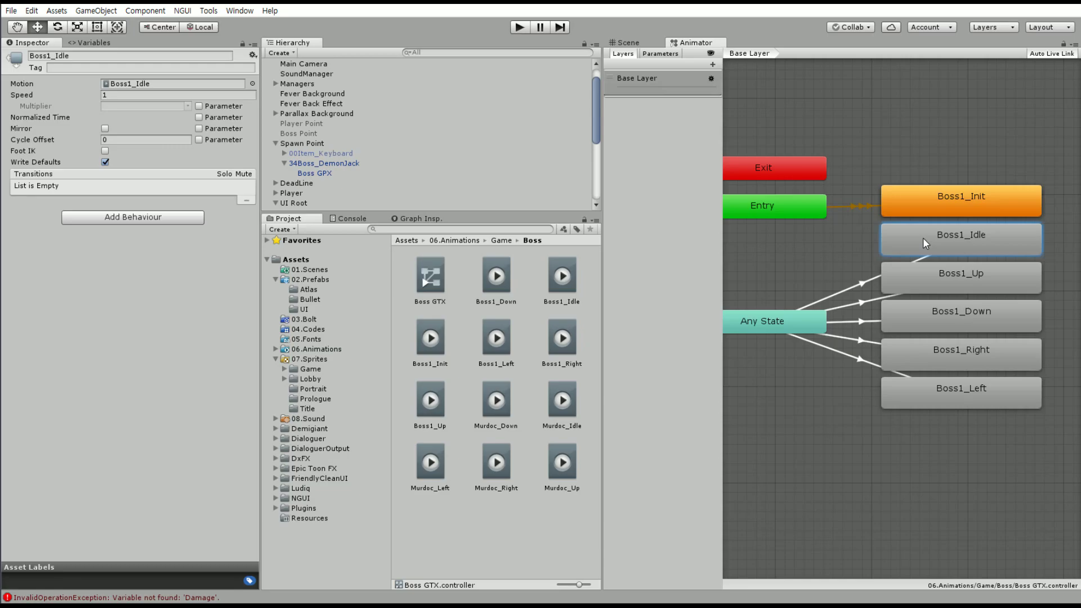
drag(948, 207, 944, 180)
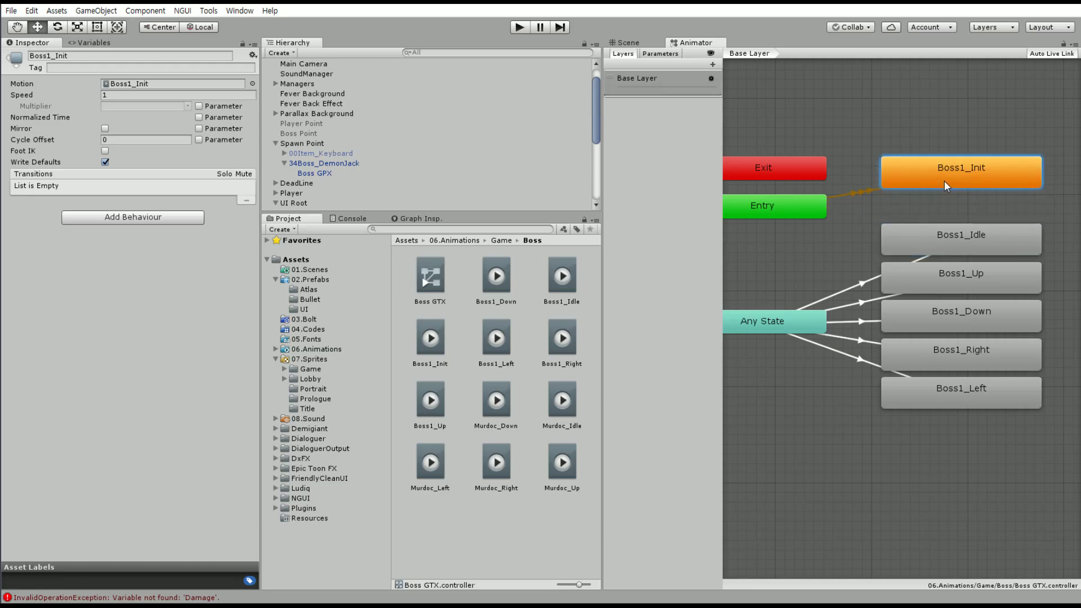
Add a transition from Boss1_Idle to Exit and move Exit beside Boss1_Idle
right_click(917, 249)
click(935, 254)
click(799, 166)
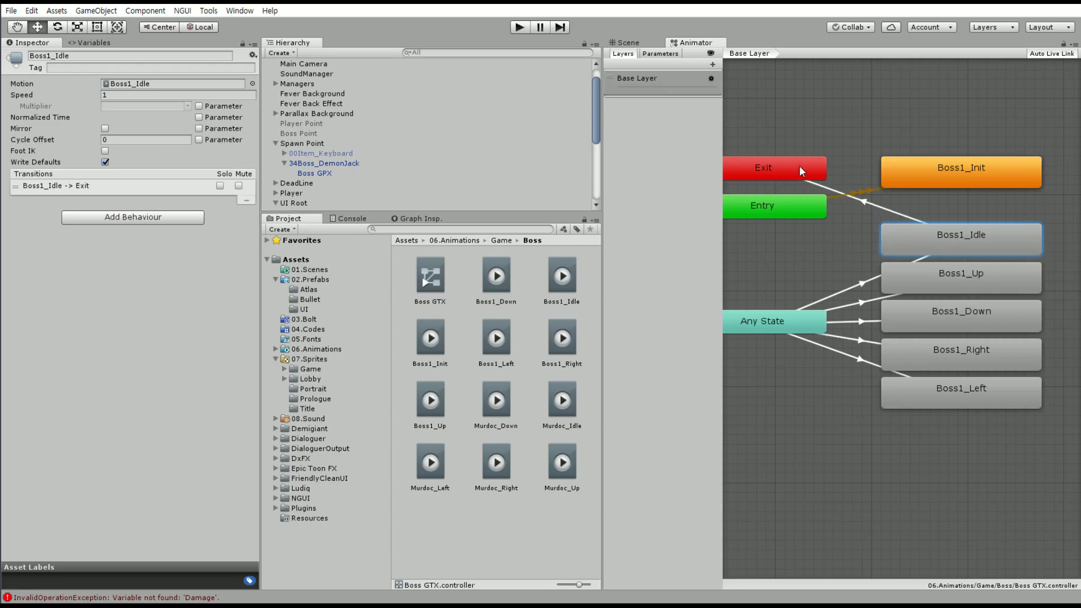
drag(803, 168, 803, 237)
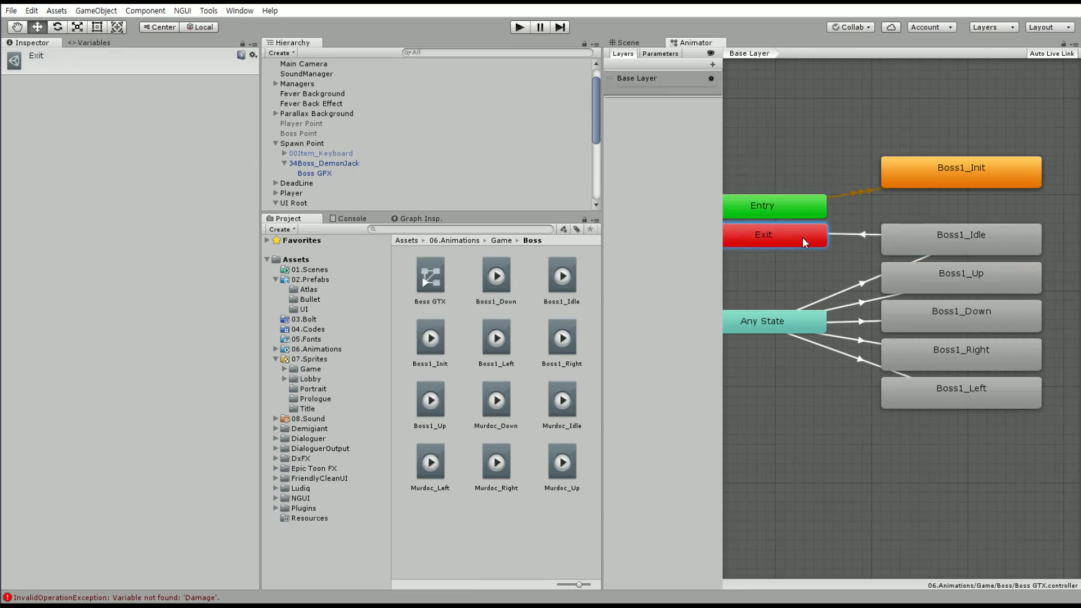
click(927, 242)
click(863, 234)
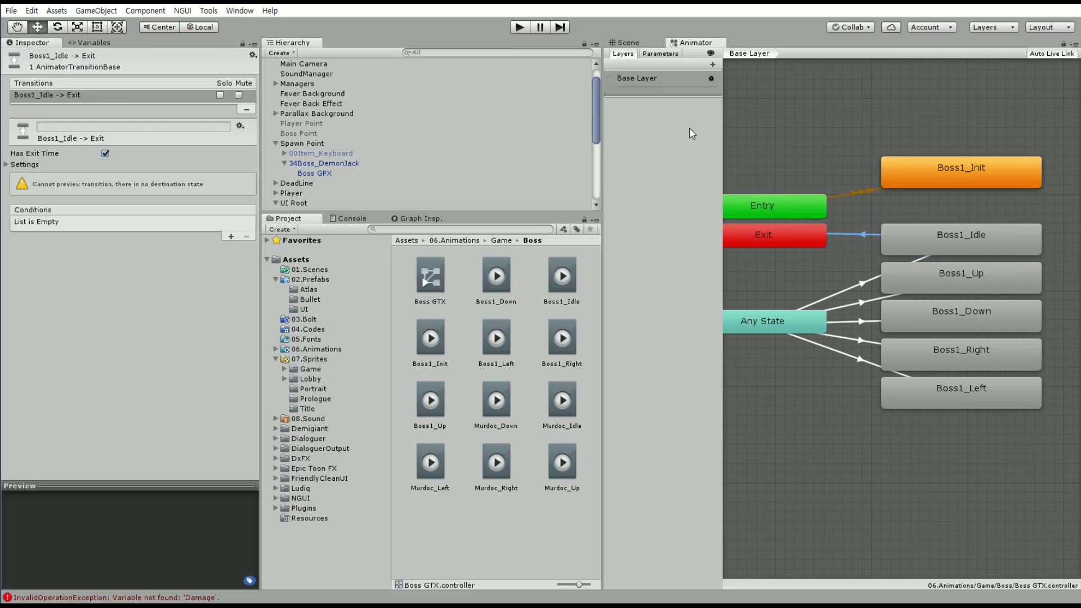
Add a new Trigger parameter in the Parameters list
click(656, 54)
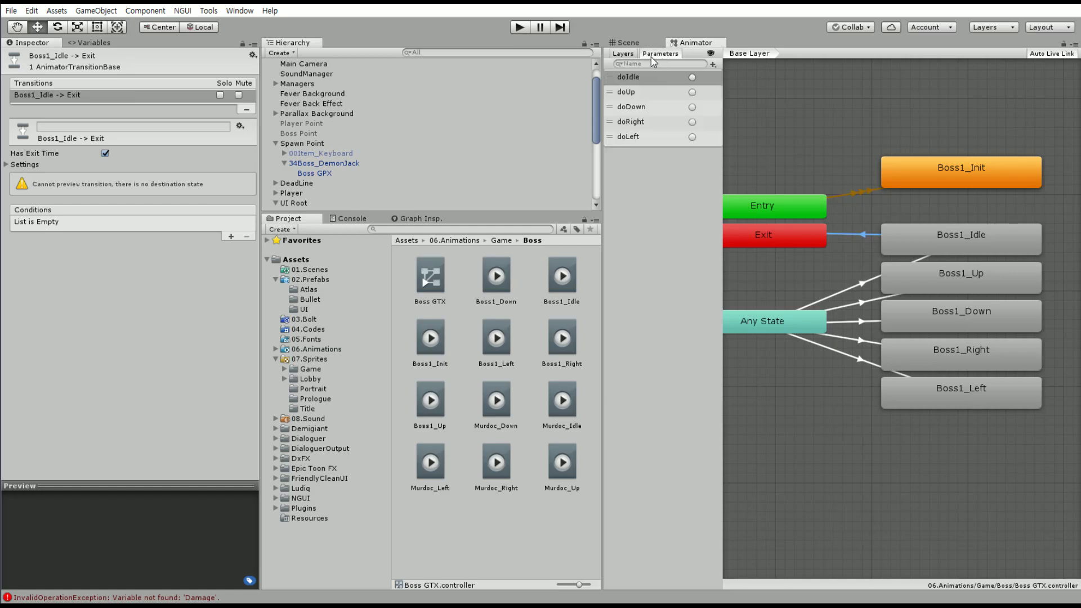
click(712, 65)
click(750, 120)
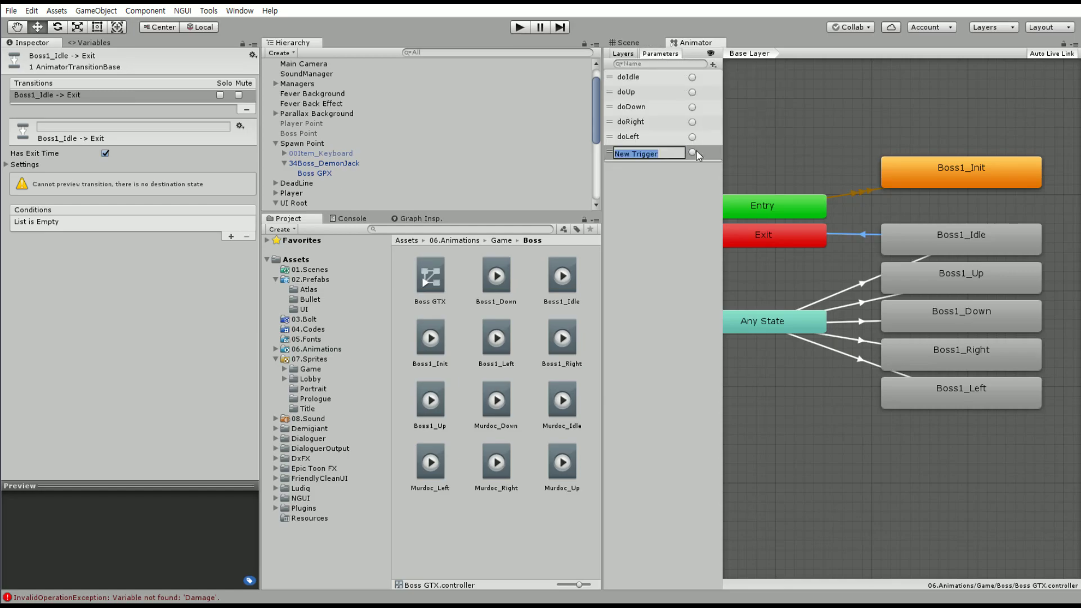
Name the new trigger doExit and make the exit transition fire on it without exit time
text(do)
text(Exit)
key(Return)
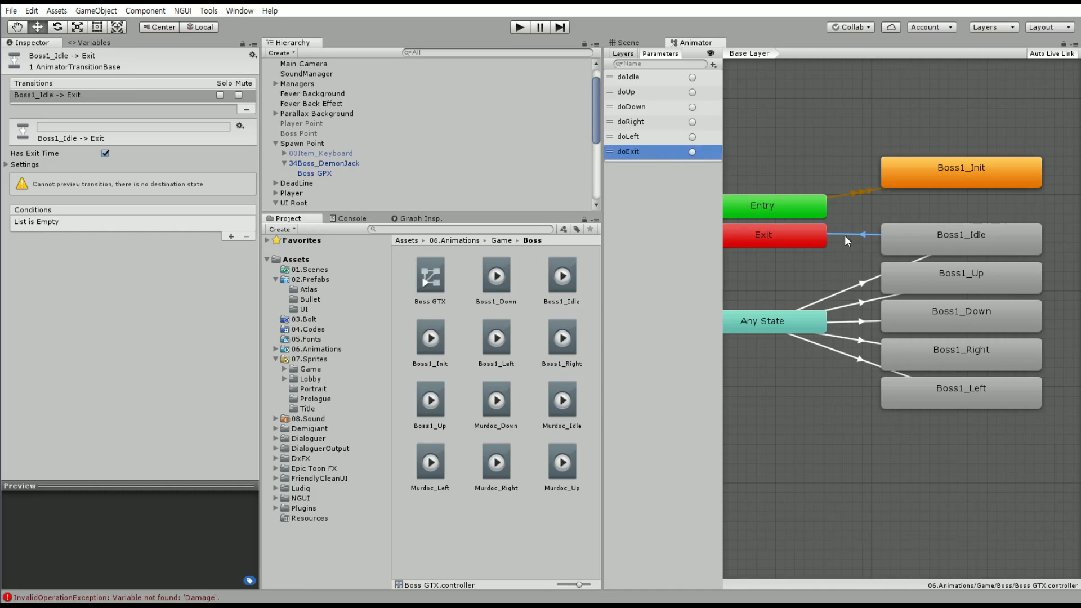
click(106, 154)
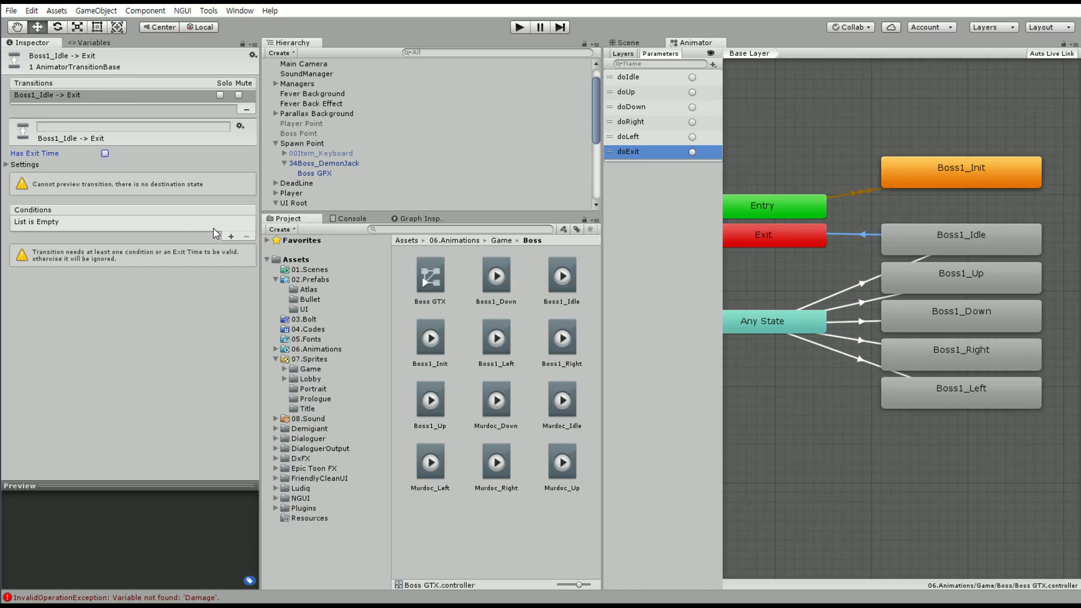
click(231, 236)
click(130, 223)
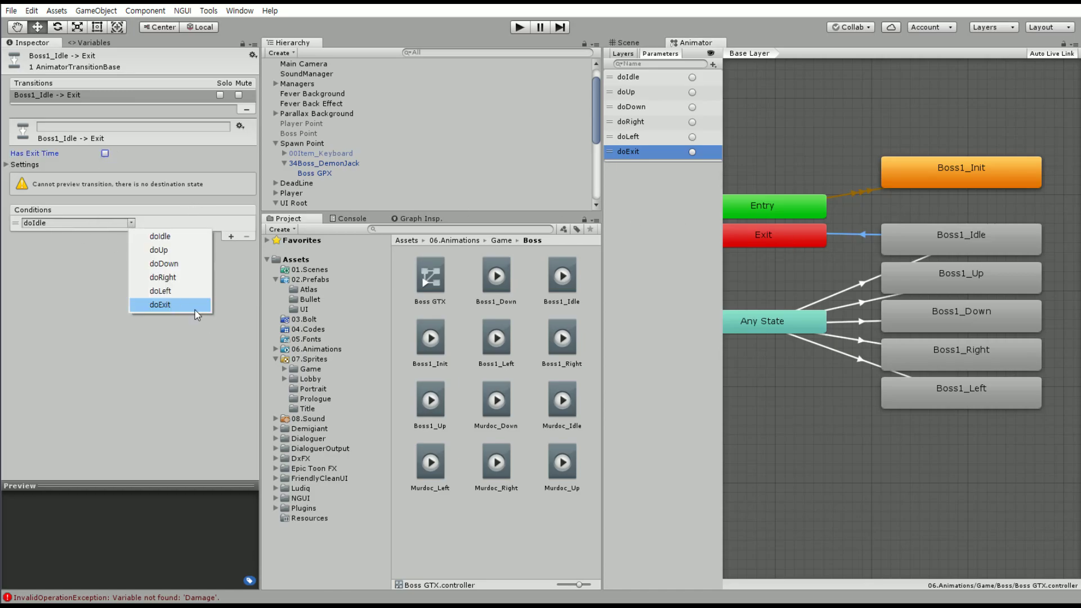
click(160, 305)
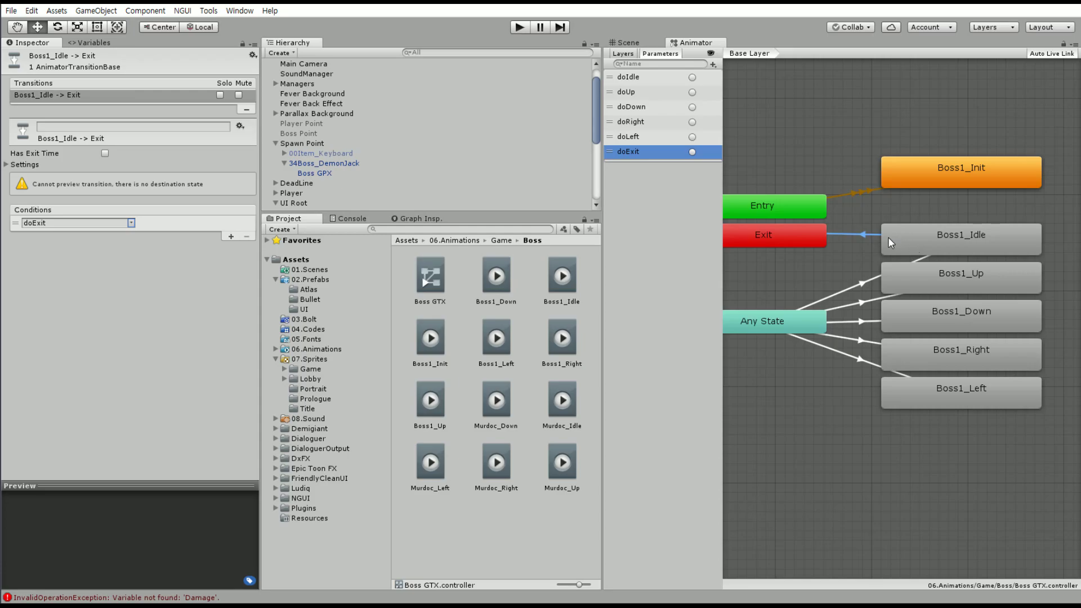
click(822, 240)
Move Boss1_Init slightly lower below Entry, then return to the Scene view
click(805, 202)
click(845, 193)
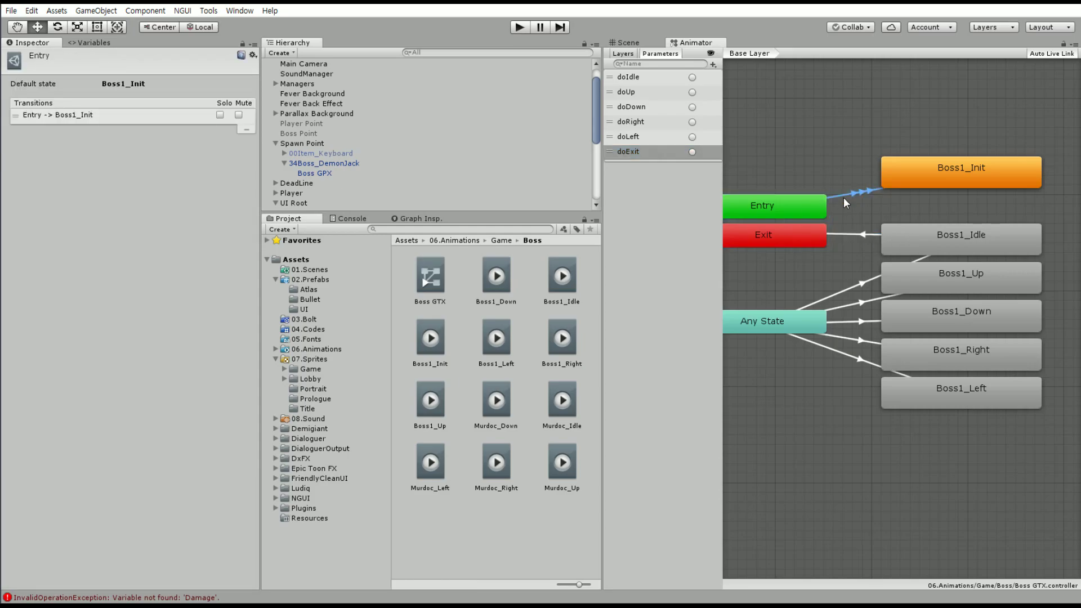
click(934, 171)
click(847, 191)
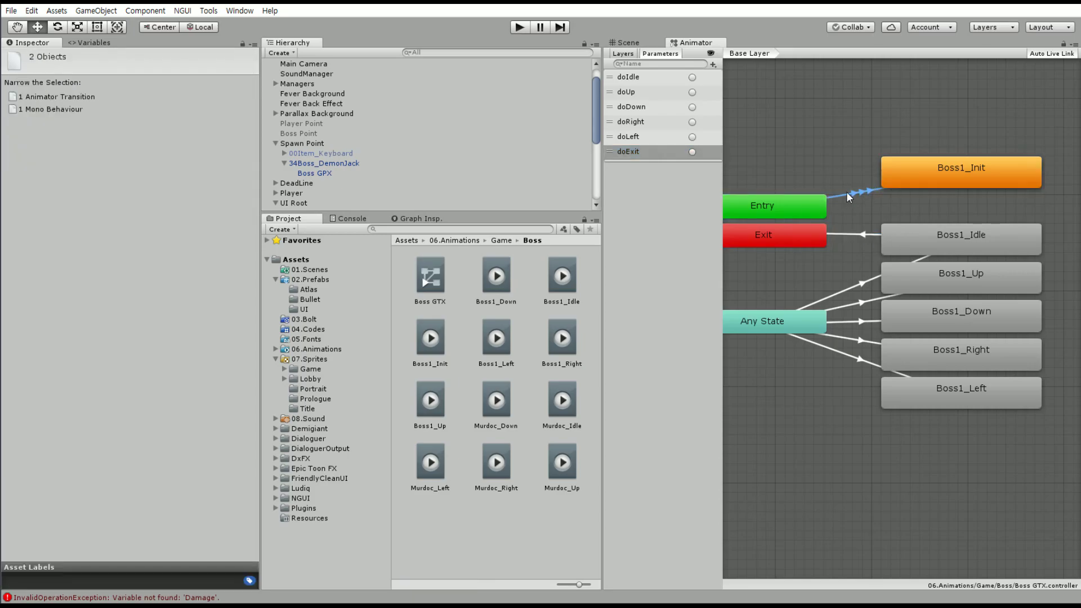
right_click(840, 191)
click(840, 191)
drag(924, 172, 927, 200)
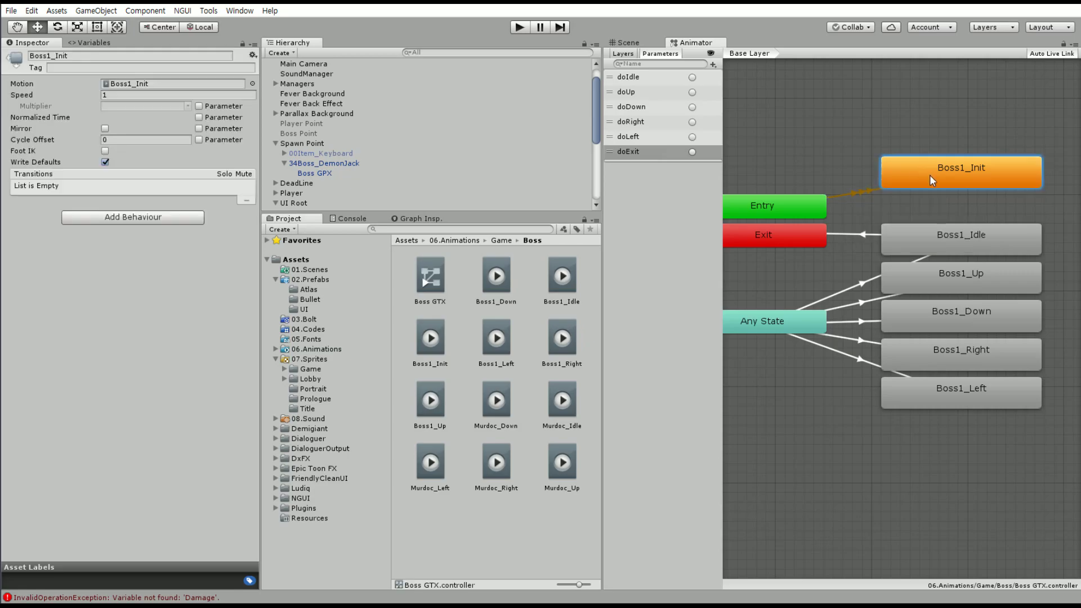
click(810, 205)
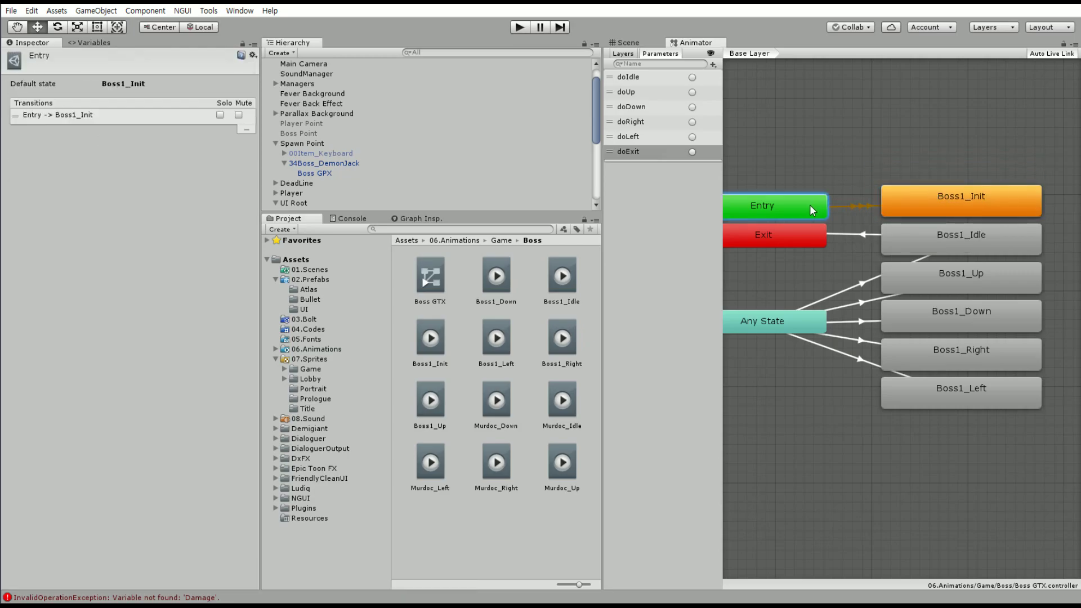
click(637, 44)
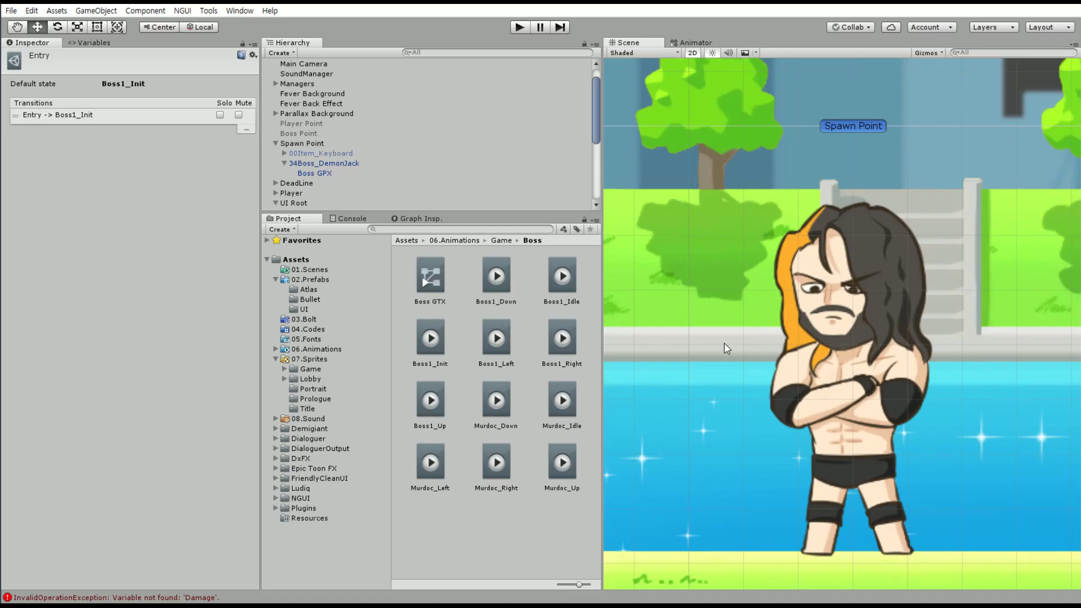
Inspect 34Boss_DemonJack's components, zoom out over the whole stage, and bring up the Start menu
click(295, 161)
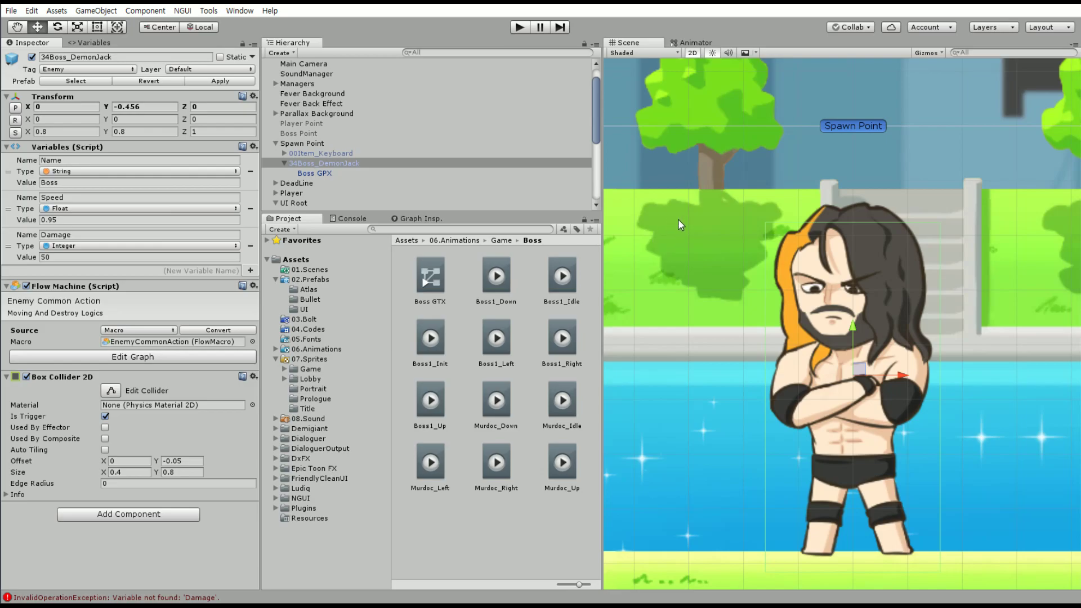
middle_drag(678, 218, 783, 215)
scroll(783, 215, down, 3)
scroll(739, 185, down, 2)
mouse_move(739, 184)
middle_down()
mouse_move(709, 214)
mouse_move(806, 230)
middle_up()
scroll(707, 206, down, 2)
scroll(740, 182, down, 2)
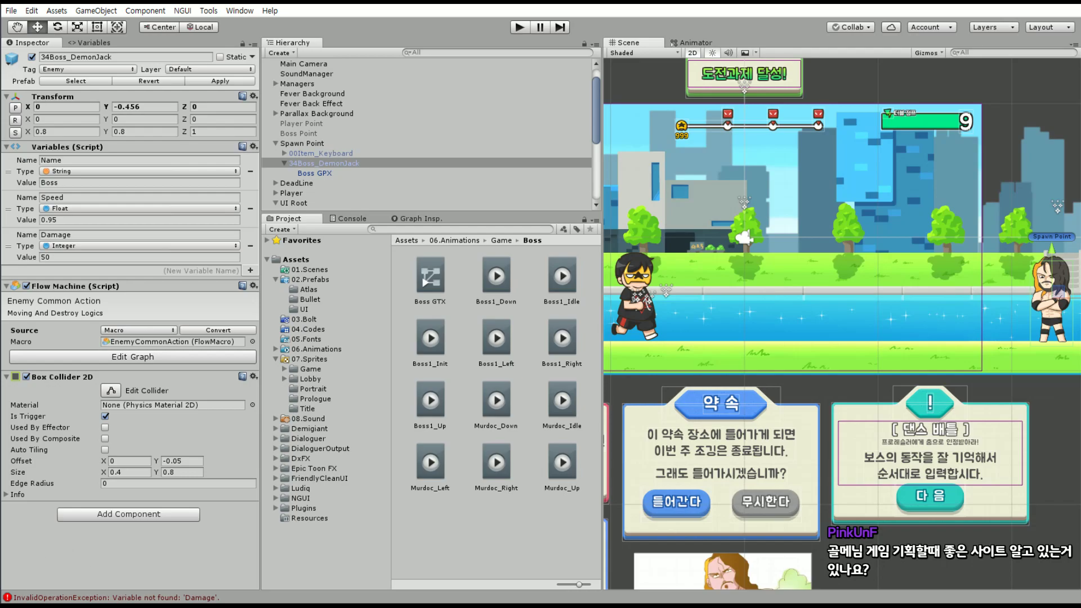
key(super)
key(super)
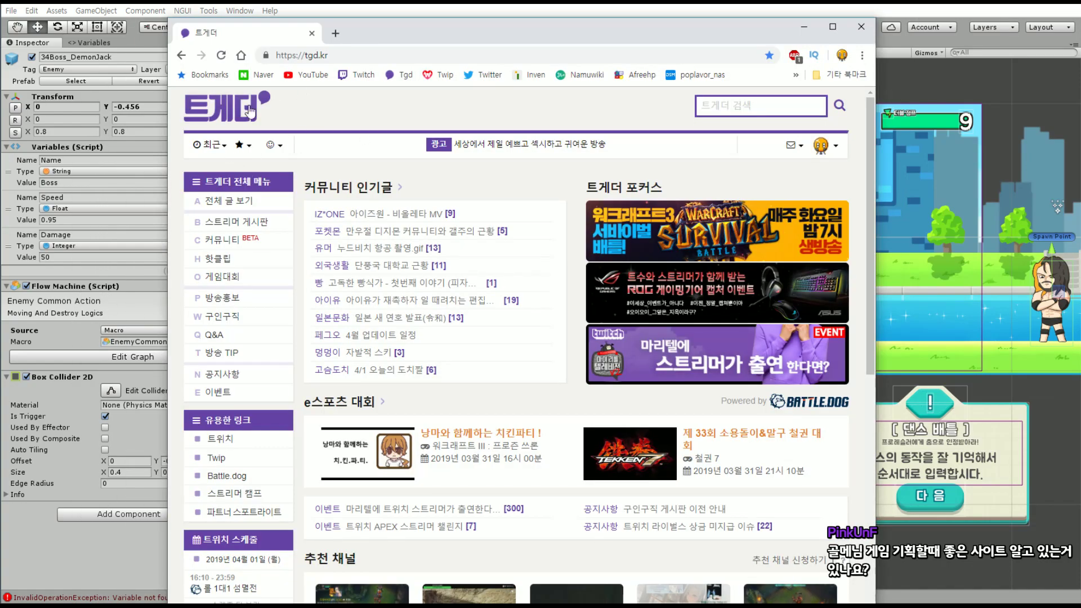
Go to the TGD community boards, search 게임, and open the 게임제작 board
click(210, 146)
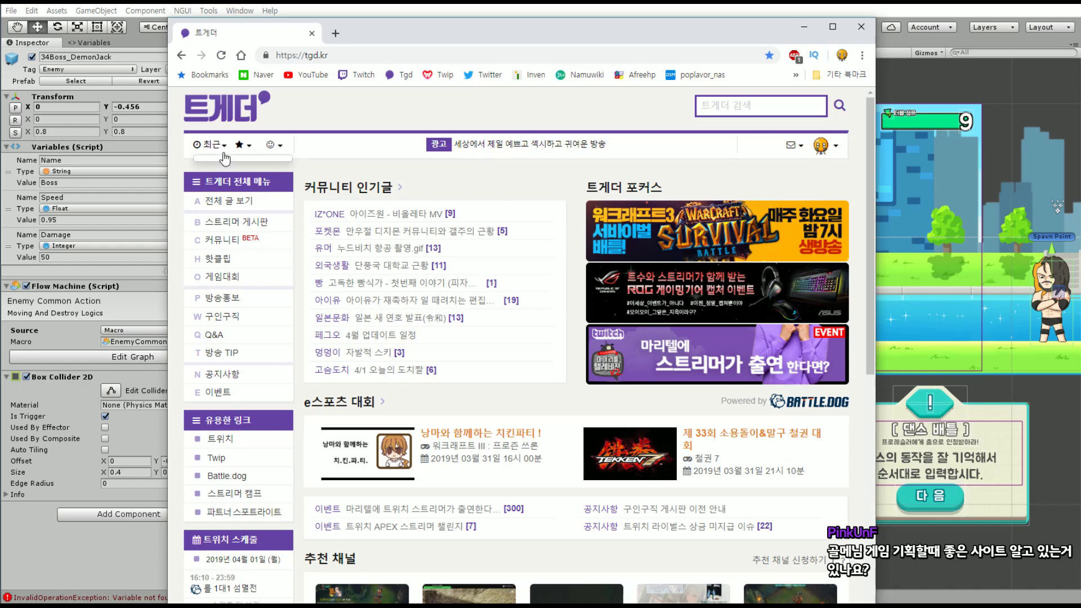
click(226, 241)
text(ㄴ)
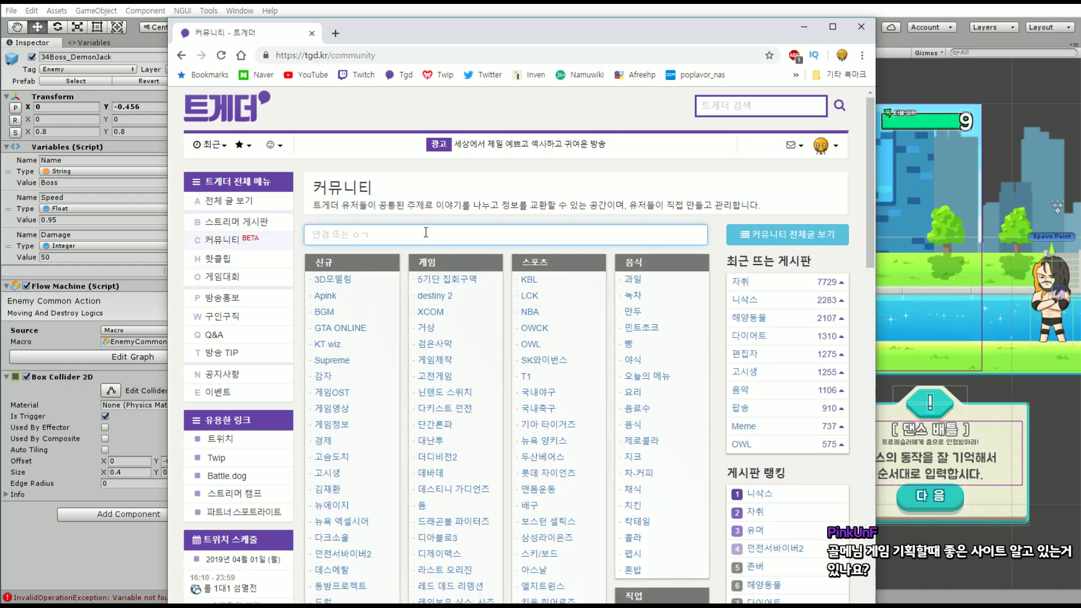
text(임개)
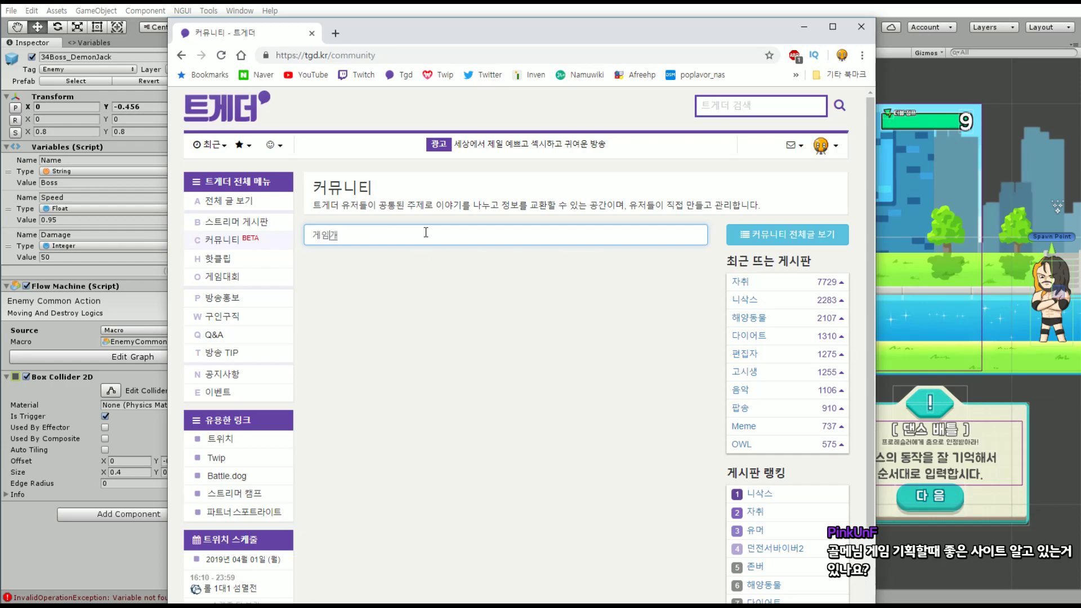
key(BackSpace)
key(BackSpace)
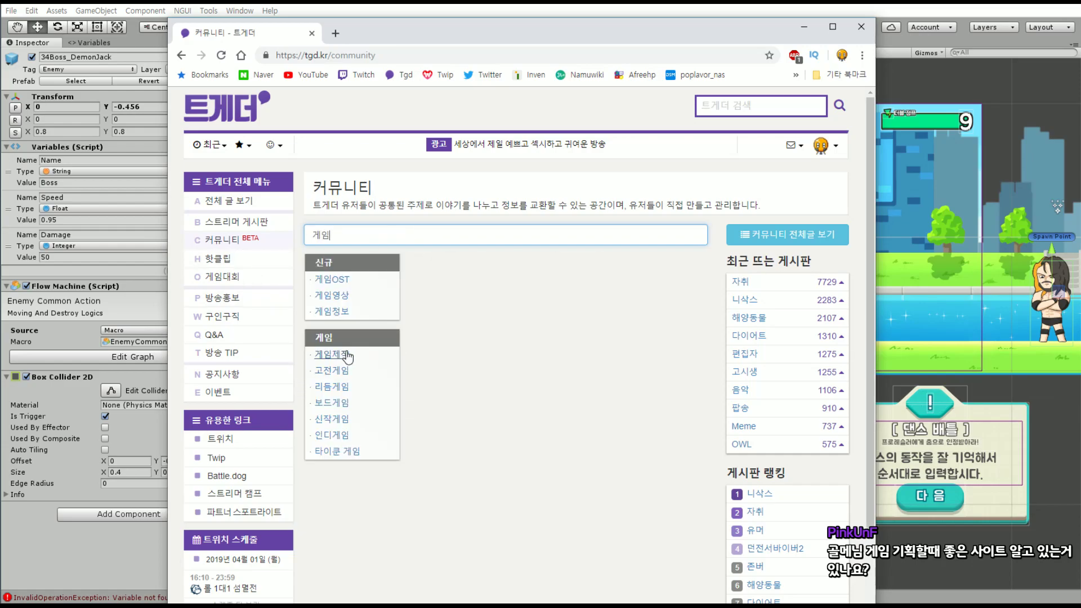
click(347, 355)
Browse page 2 of the 게임제작 board, then return to page 1
scroll(450, 394, down, 6)
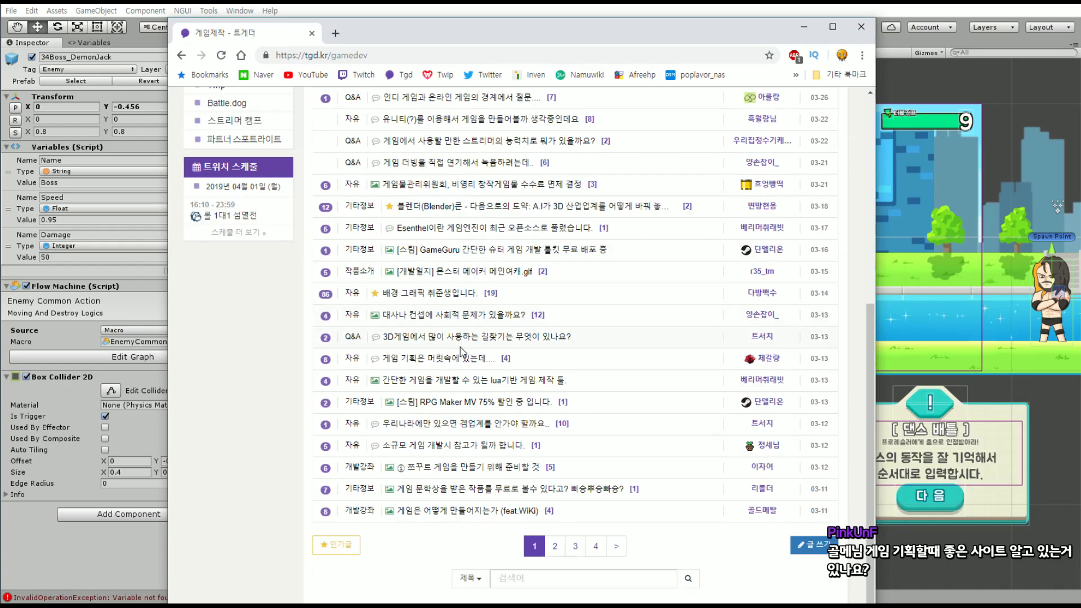
click(549, 548)
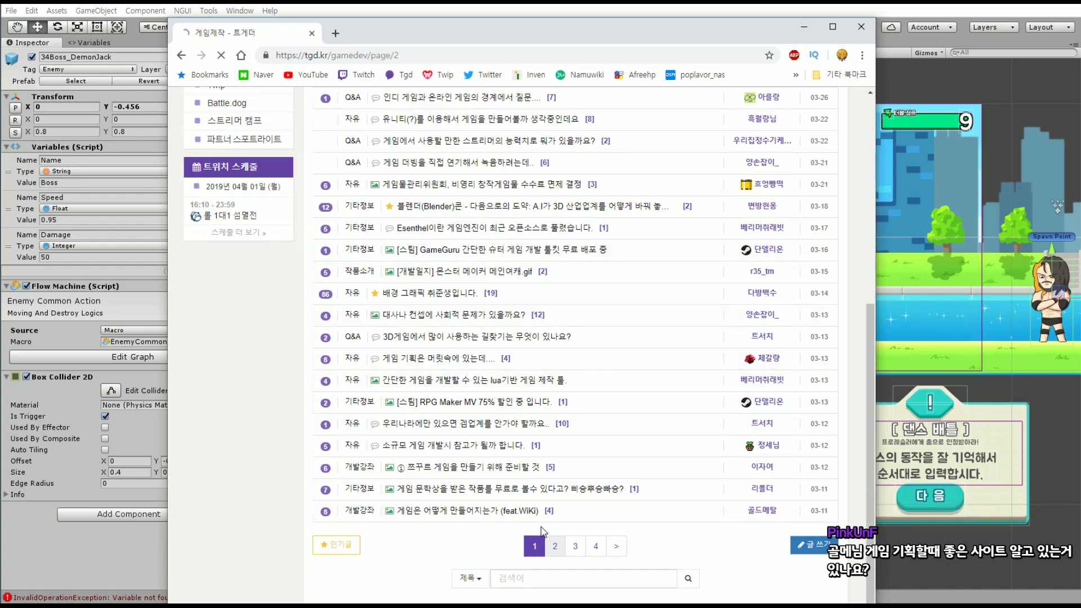
scroll(481, 407, down, 2)
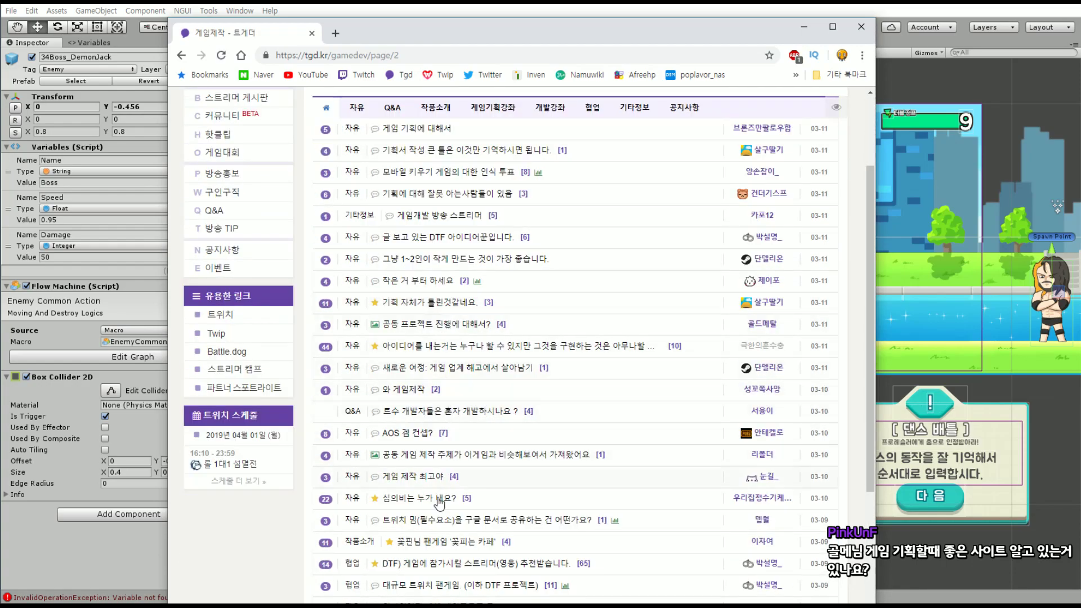
scroll(460, 483, down, 1)
scroll(460, 483, down, 2)
scroll(467, 473, down, 1)
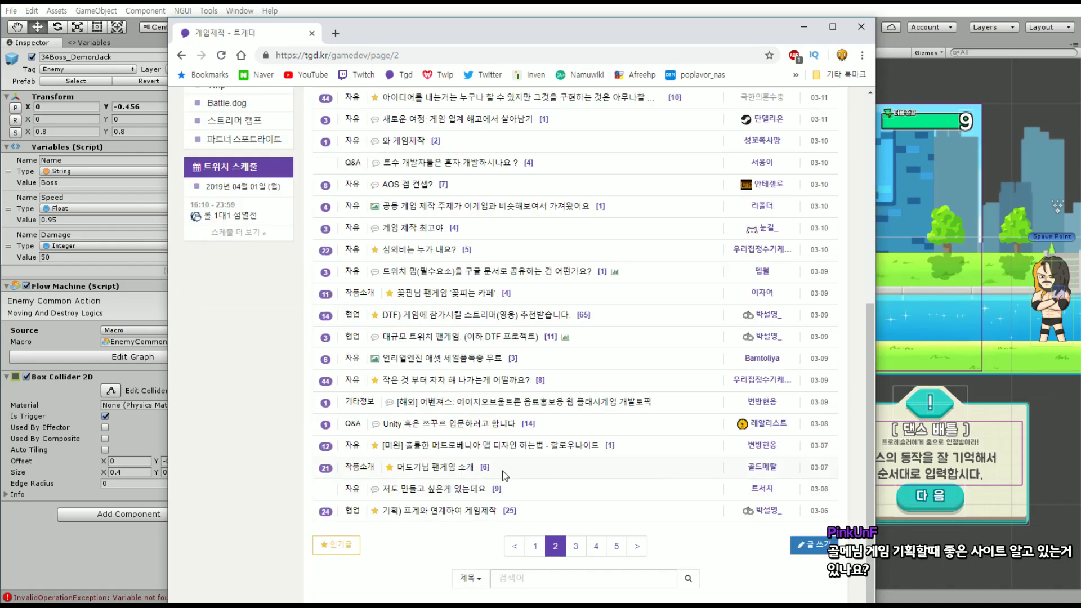
scroll(478, 458, up, 3)
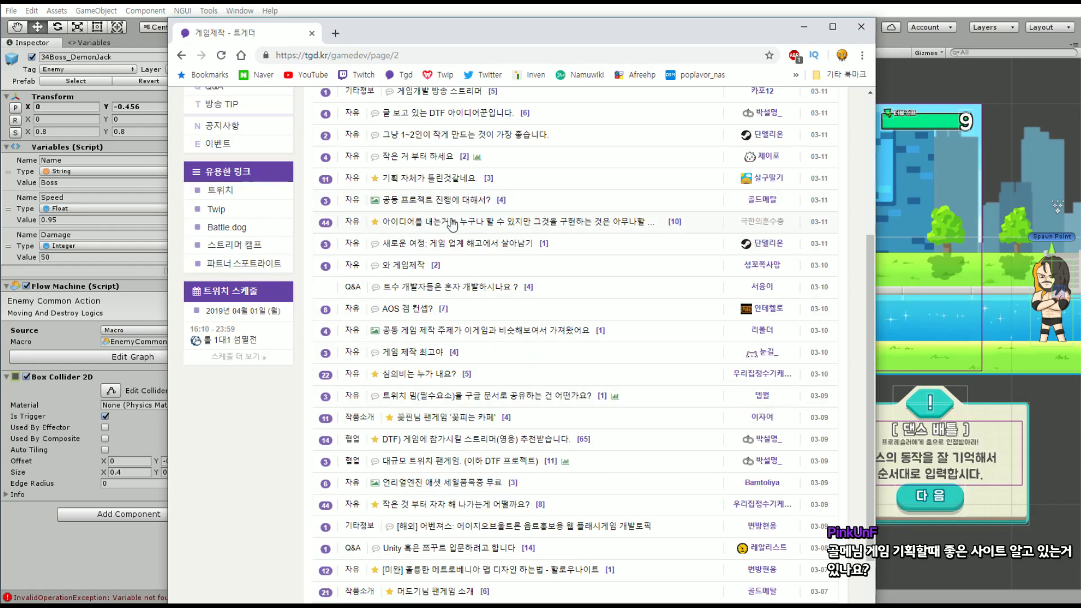
scroll(452, 225, up, 1)
scroll(534, 228, down, 3)
click(516, 417)
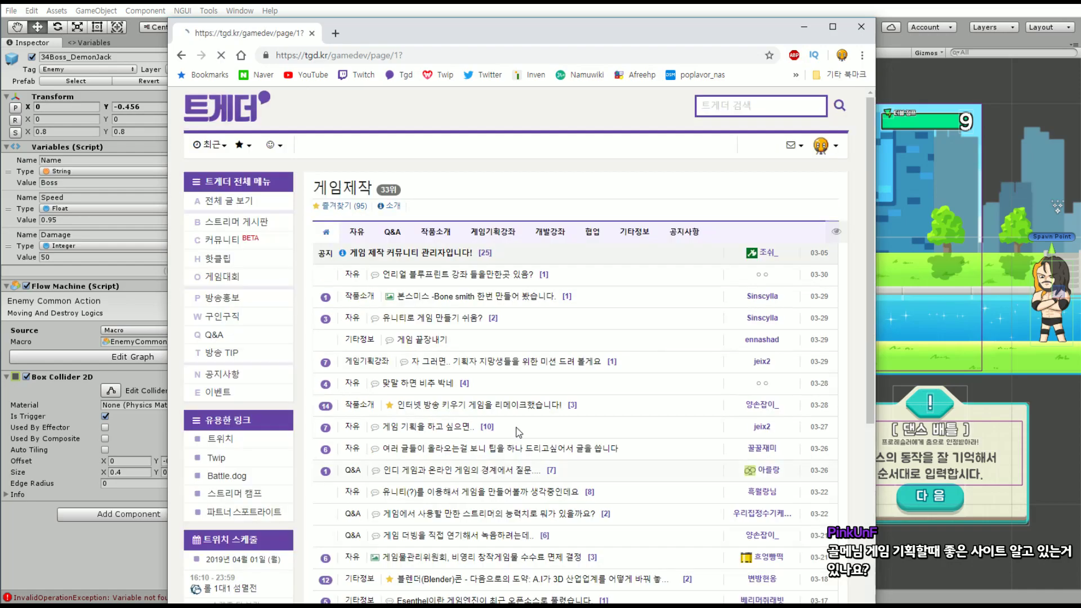
scroll(588, 390, down, 8)
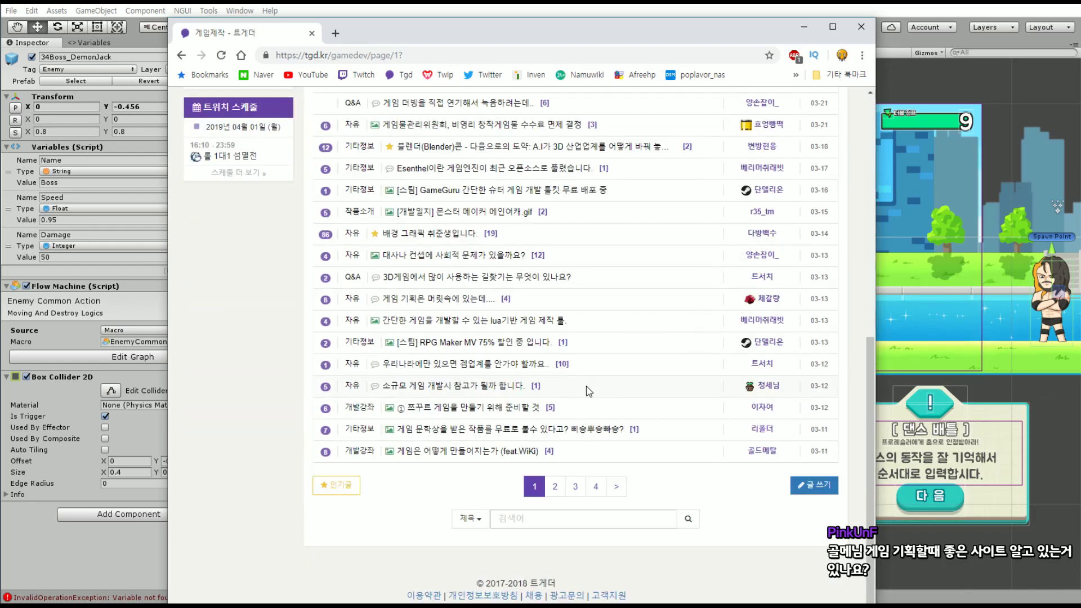
Open the post on how games are made and follow its wikiHow guide link
click(424, 454)
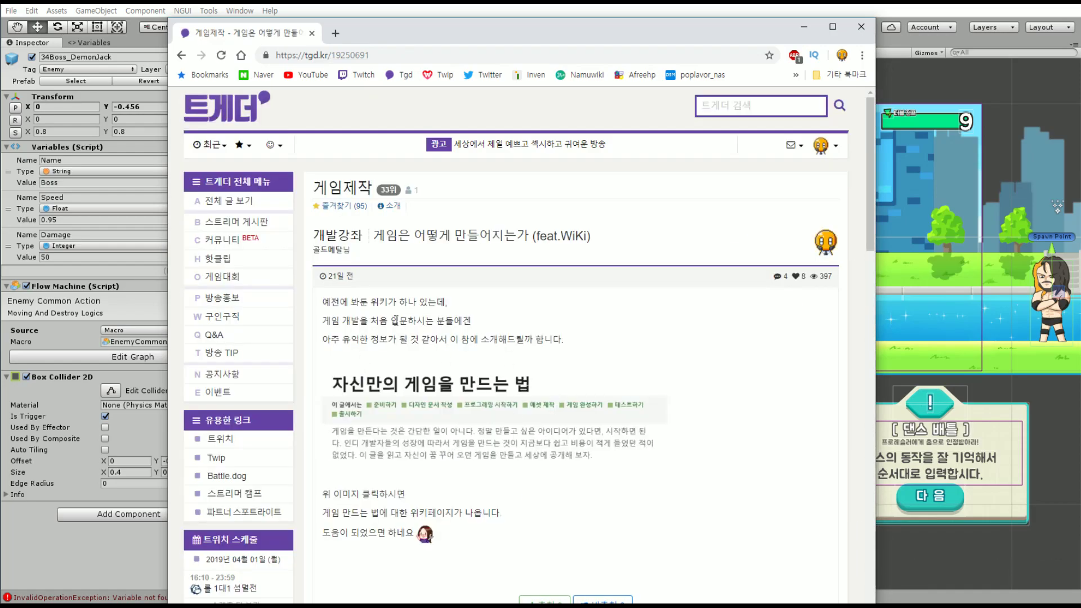
drag(573, 113, 536, 112)
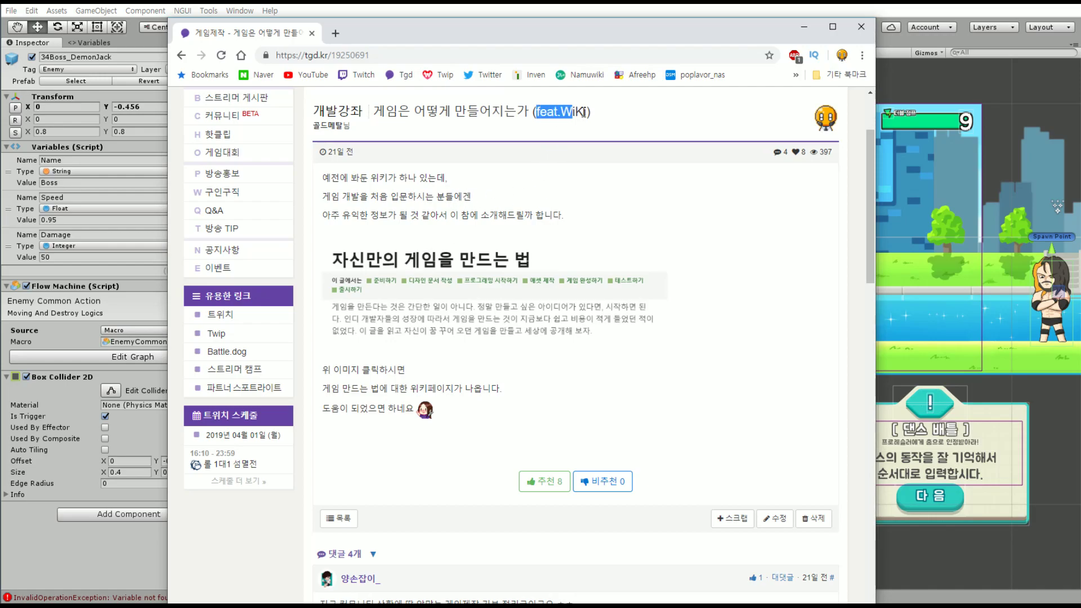
click(523, 140)
click(455, 316)
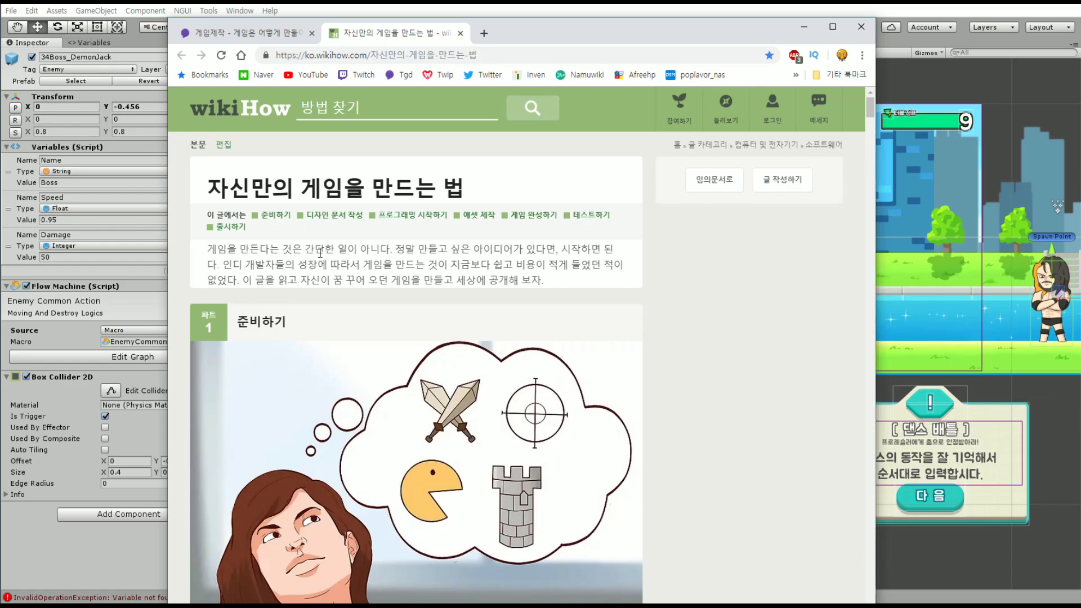
Glance back at the TGD post, then scroll through the wikiHow guide's Part 1 steps
click(285, 35)
click(382, 33)
scroll(482, 231, down, 4)
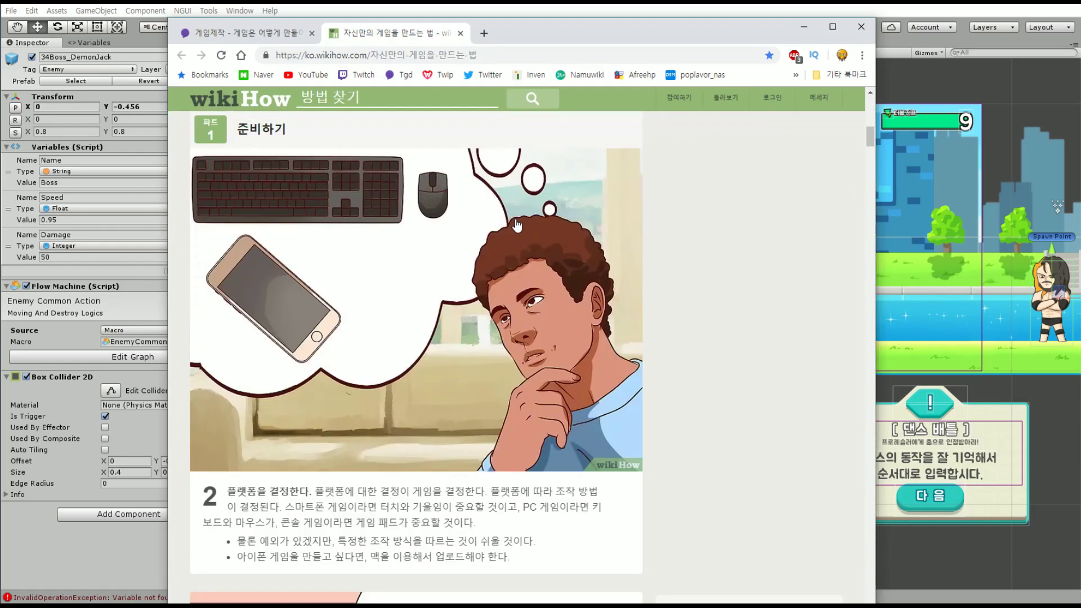
scroll(523, 239, down, 7)
scroll(514, 259, up, 8)
scroll(507, 258, up, 4)
scroll(507, 264, up, 4)
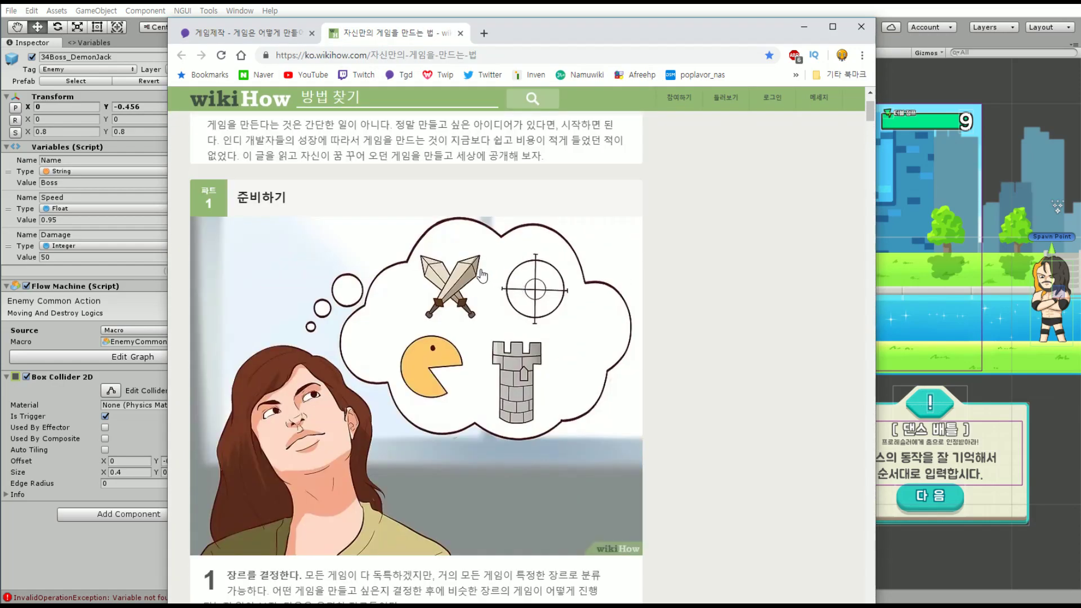
scroll(390, 279, down, 5)
scroll(411, 270, down, 7)
scroll(434, 262, down, 5)
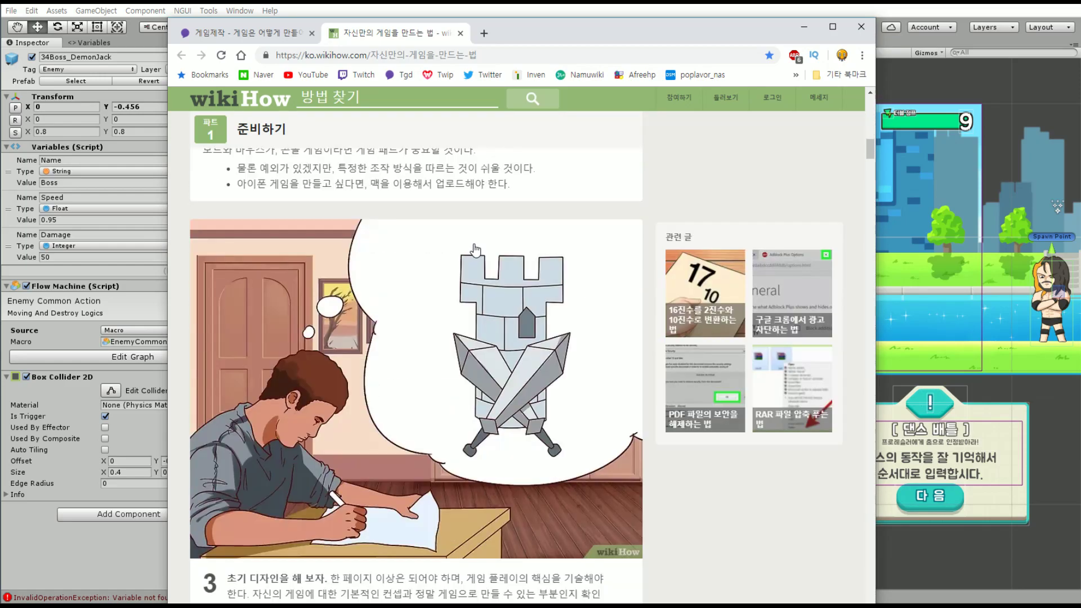
scroll(459, 252, down, 5)
scroll(458, 254, up, 2)
scroll(453, 265, down, 2)
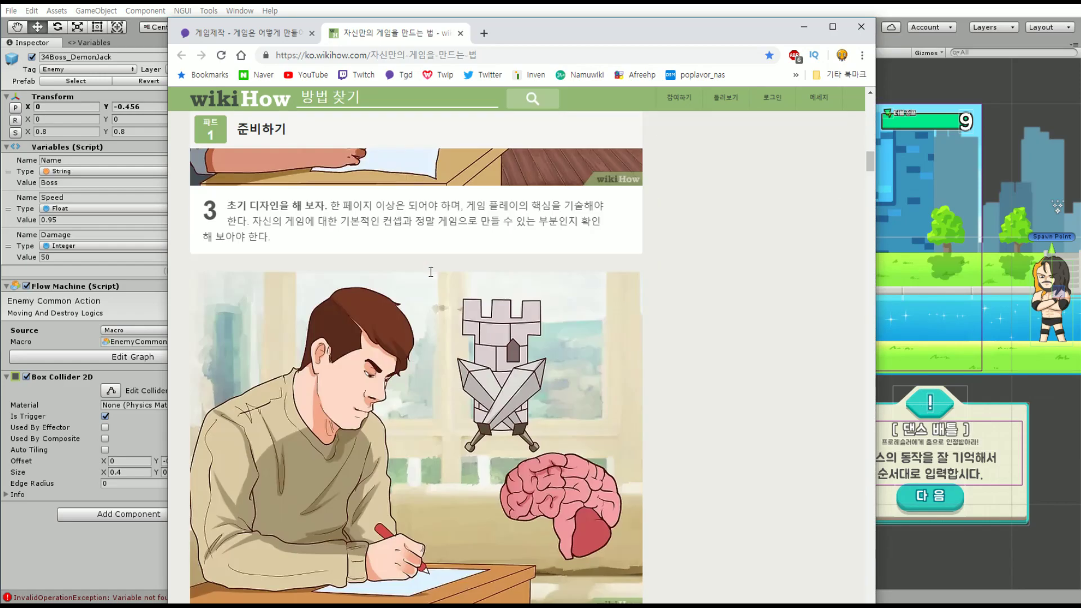
scroll(448, 270, down, 10)
scroll(445, 273, down, 10)
Scroll back to the top of the wikiHow guide and close Chrome
scroll(451, 276, up, 6)
scroll(456, 279, up, 1)
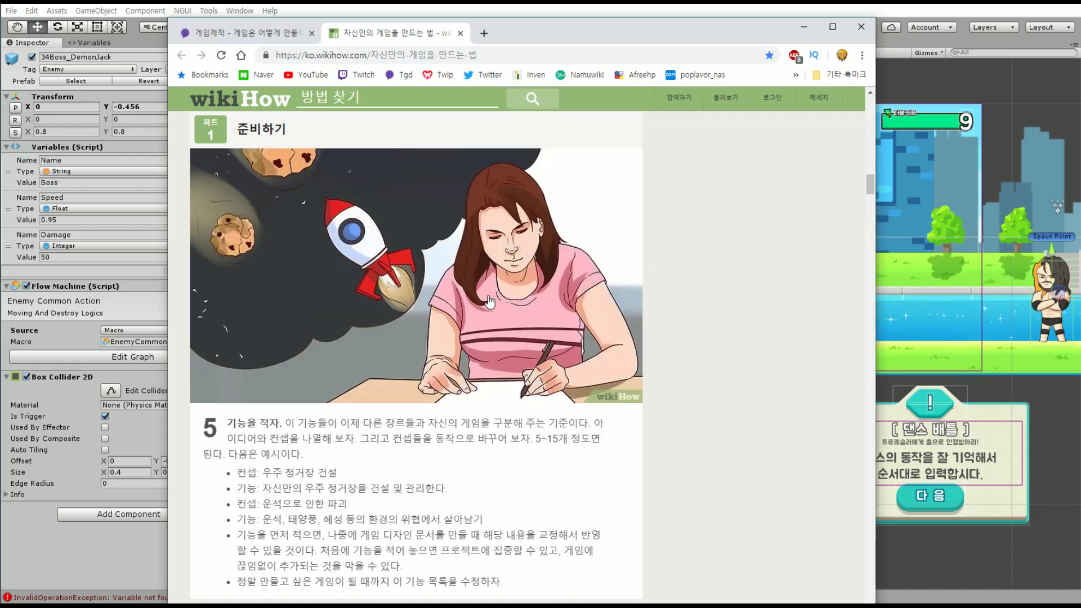
scroll(473, 293, down, 15)
scroll(473, 290, up, 4)
scroll(472, 276, up, 8)
scroll(471, 265, up, 5)
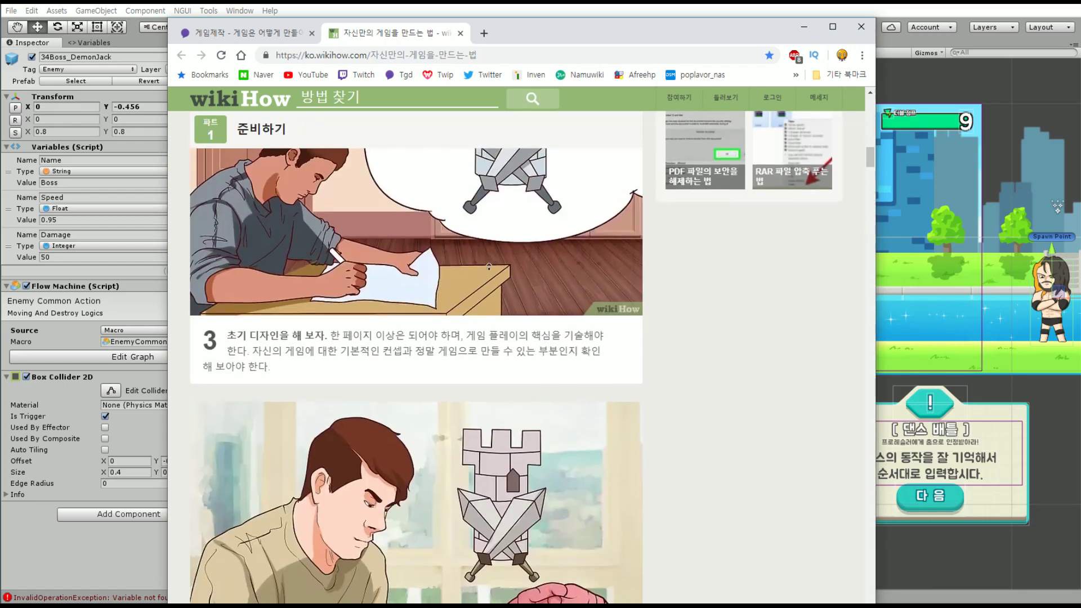
scroll(470, 258, up, 2)
scroll(473, 253, up, 1)
scroll(479, 248, up, 7)
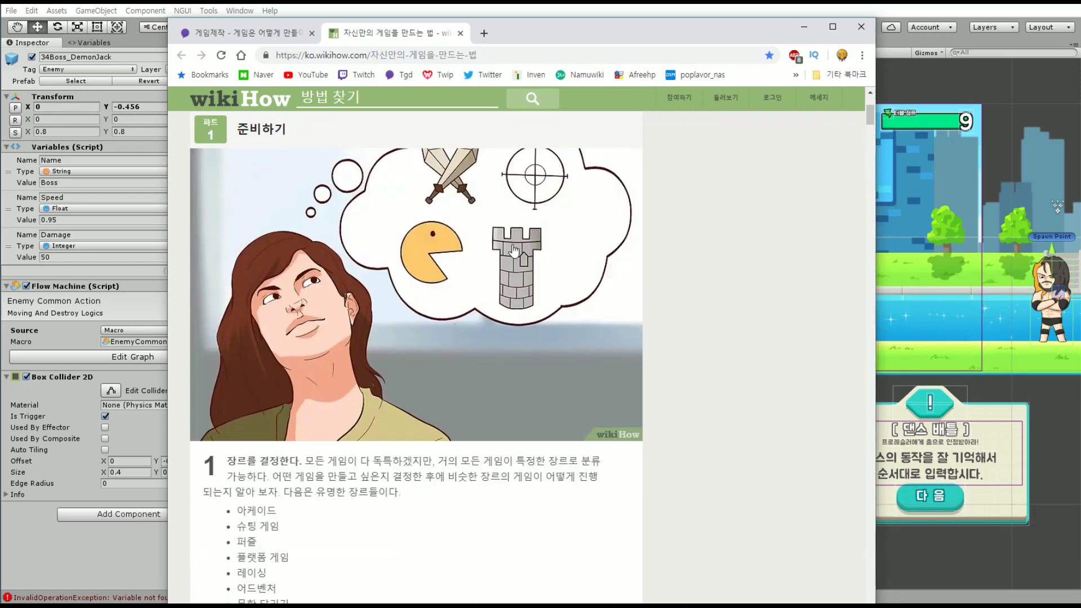
scroll(483, 244, up, 4)
click(861, 26)
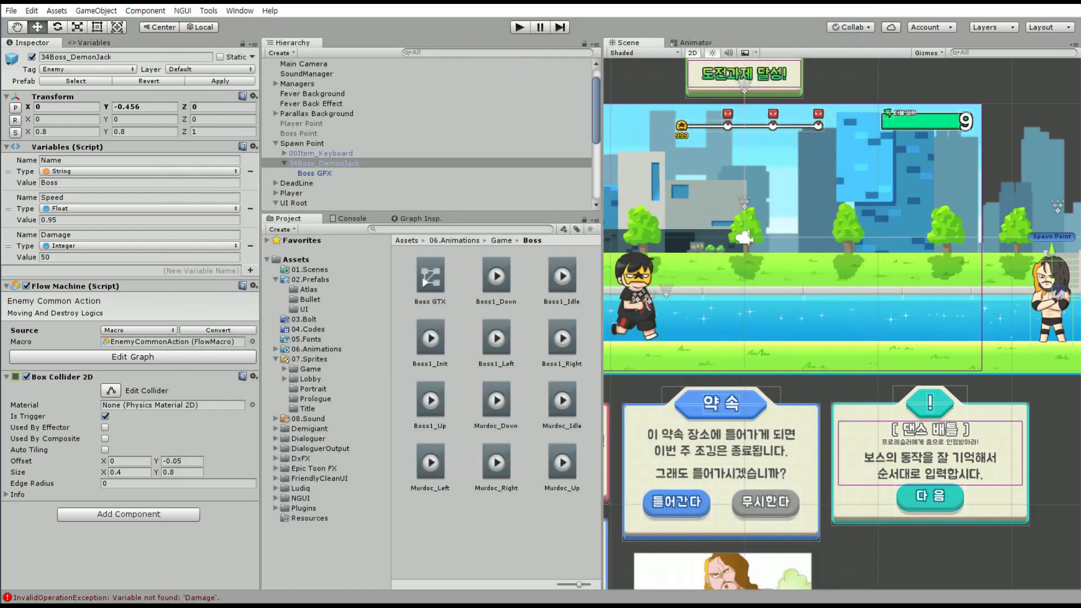
scroll(704, 282, up, 2)
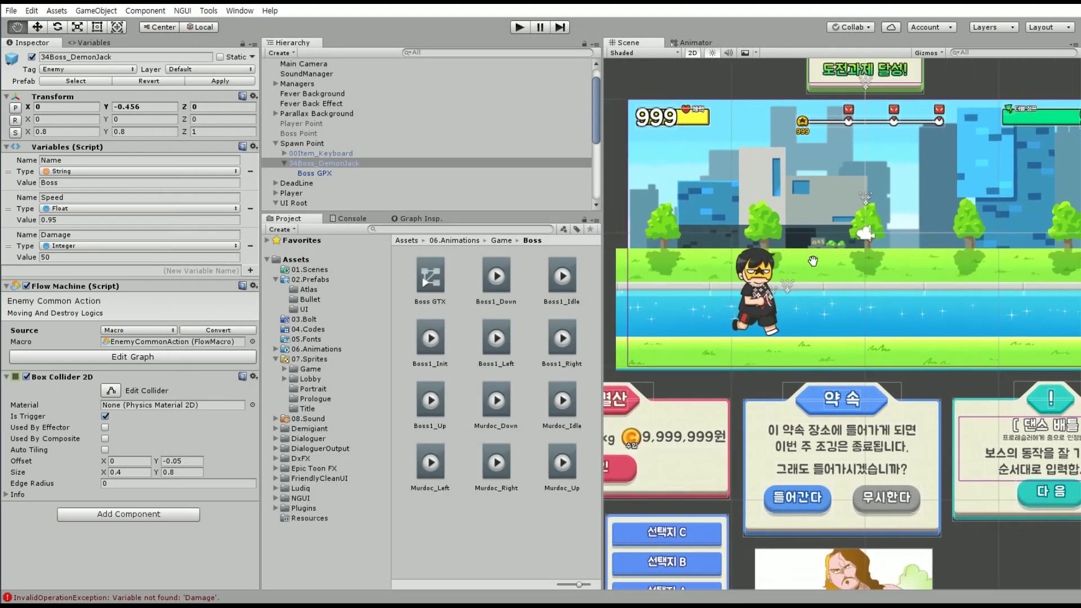
scroll(783, 228, up, 2)
scroll(783, 227, up, 2)
scroll(694, 228, up, 1)
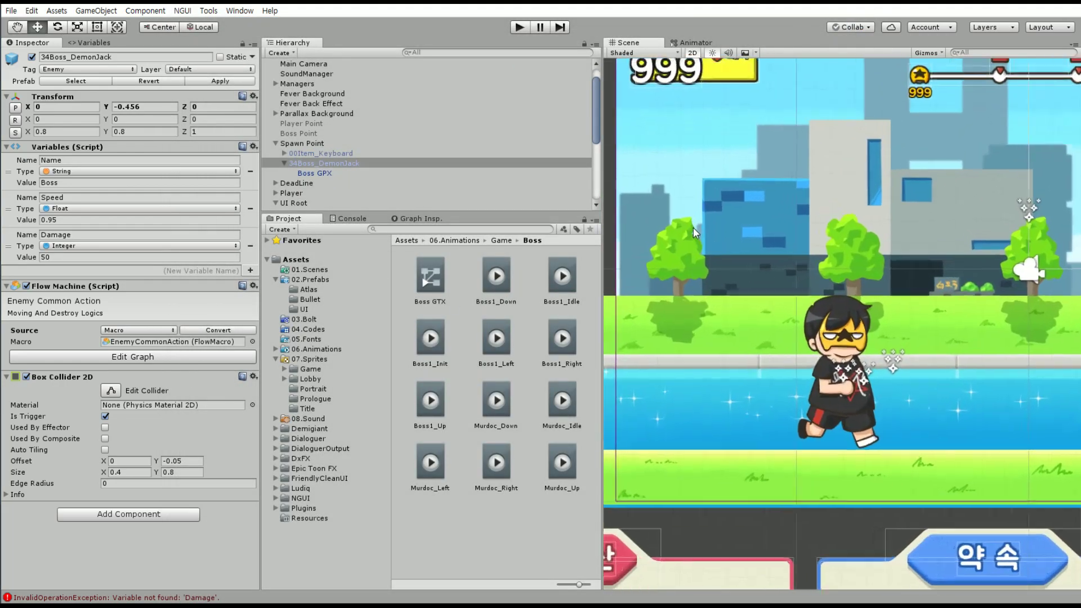
middle_drag(715, 224, 716, 261)
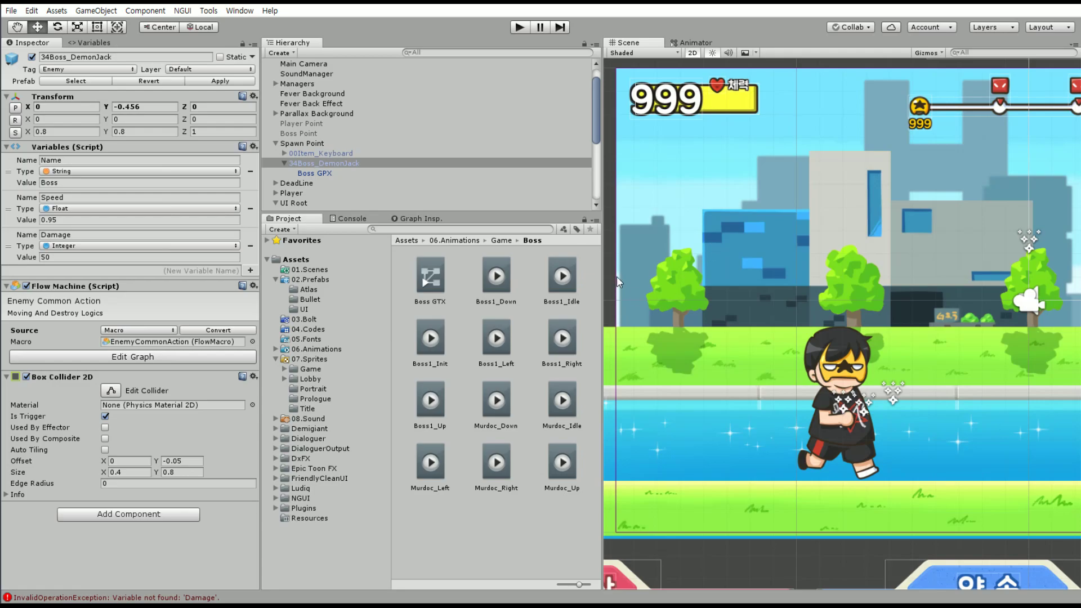
scroll(833, 298, down, 2)
scroll(779, 292, down, 3)
scroll(742, 275, up, 1)
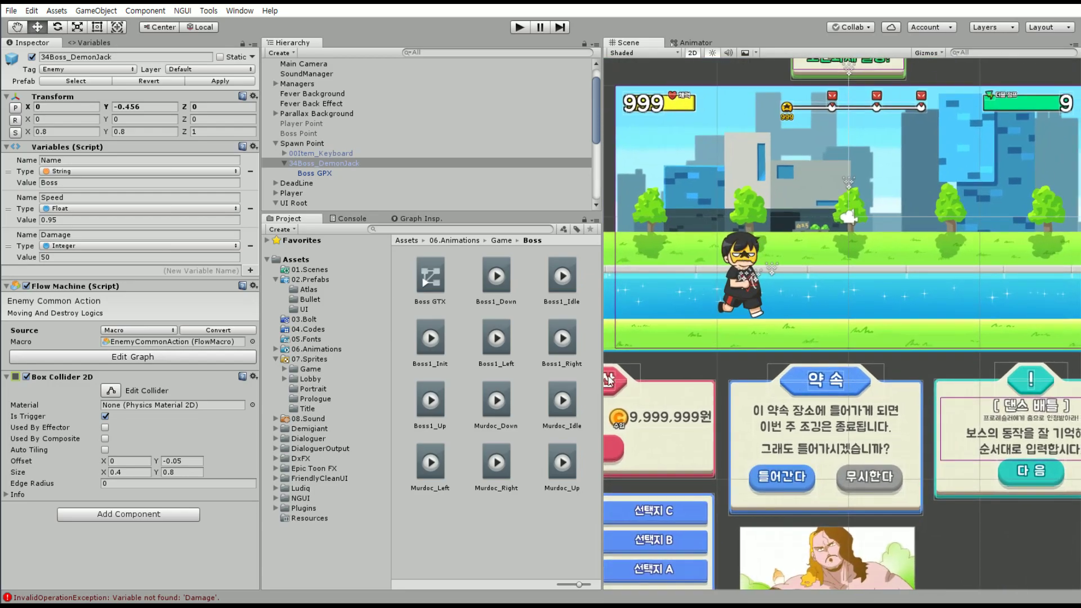
key(Down)
key(Right)
key(Down)
key(Right)
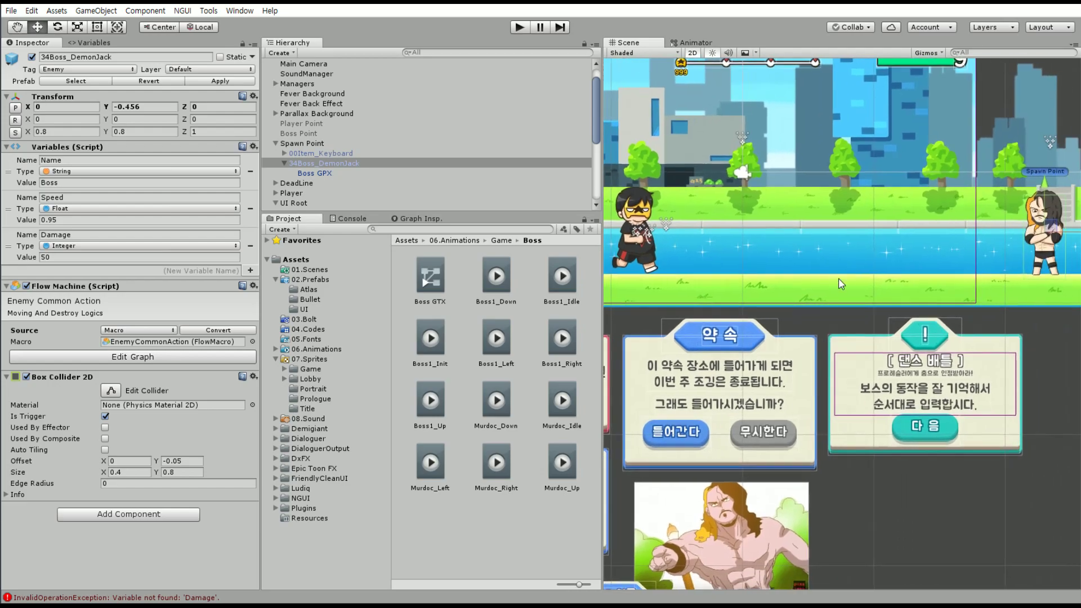
click(285, 164)
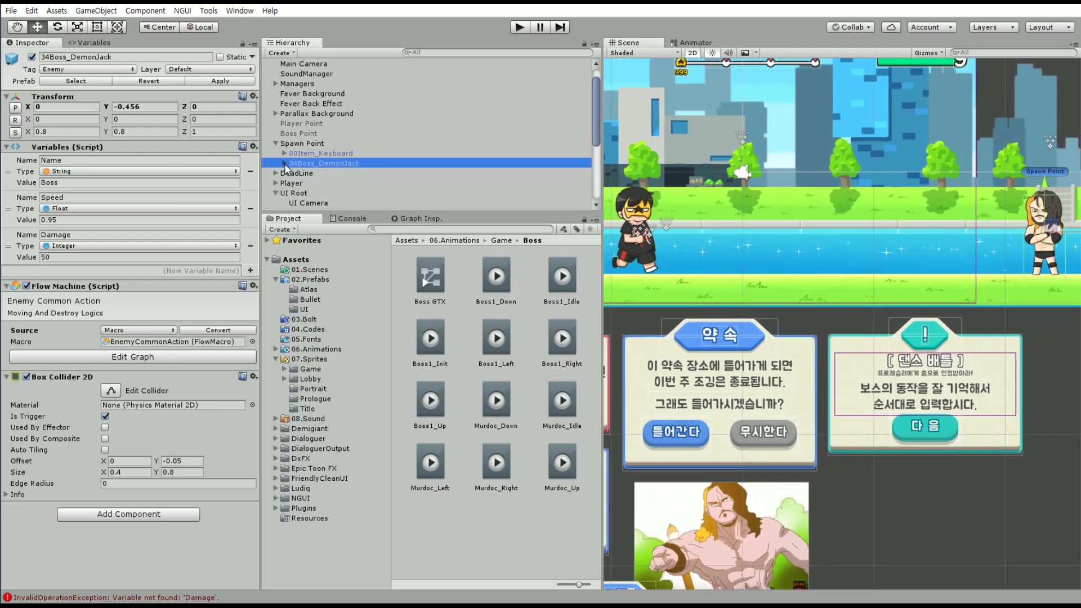
click(285, 164)
middle_drag(725, 168, 697, 227)
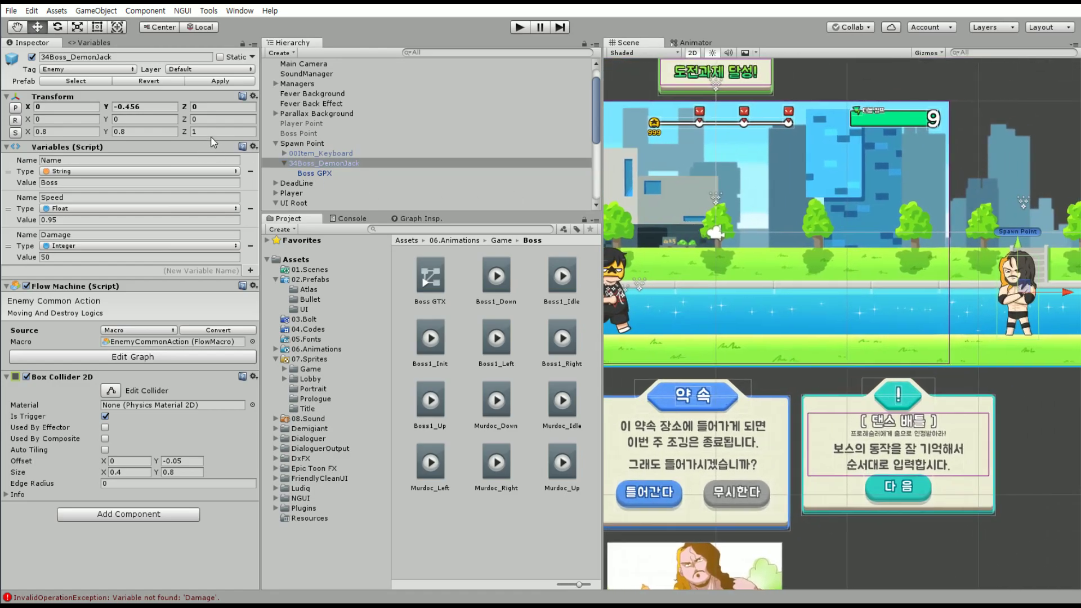
click(283, 164)
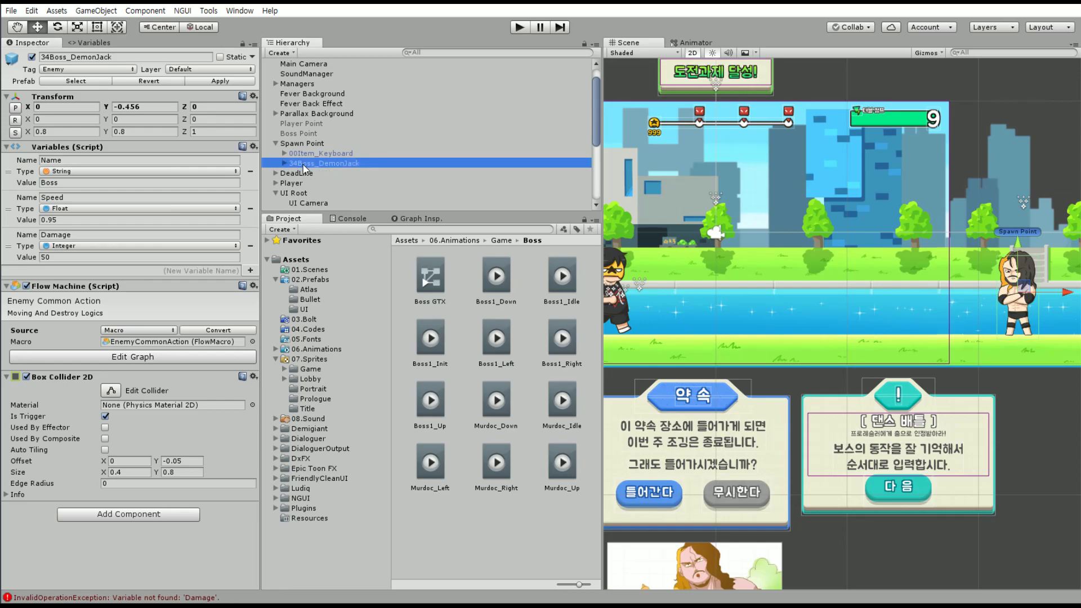
key(f)
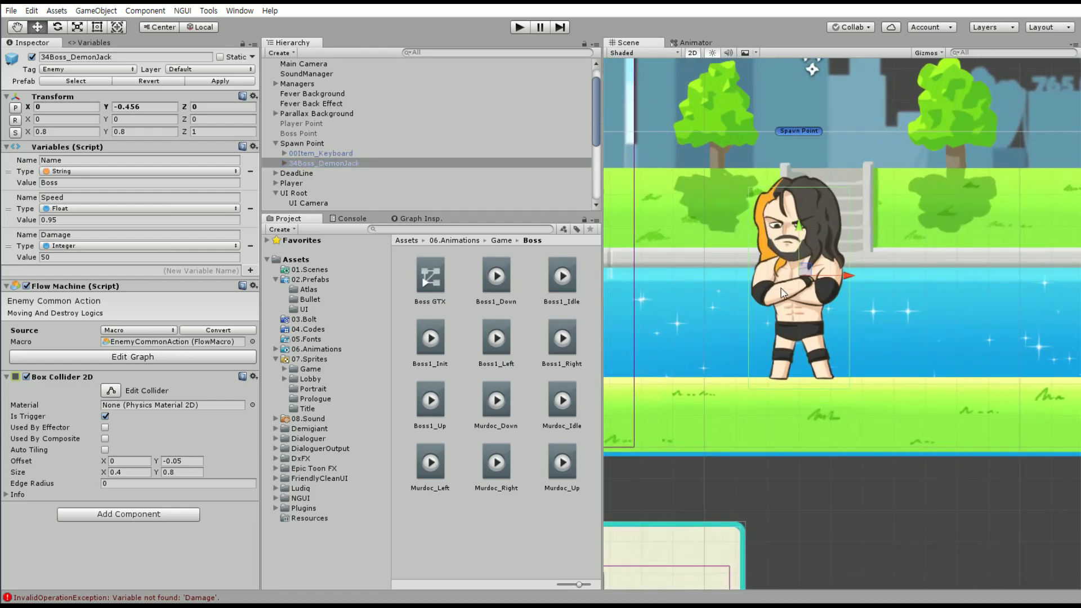
click(369, 166)
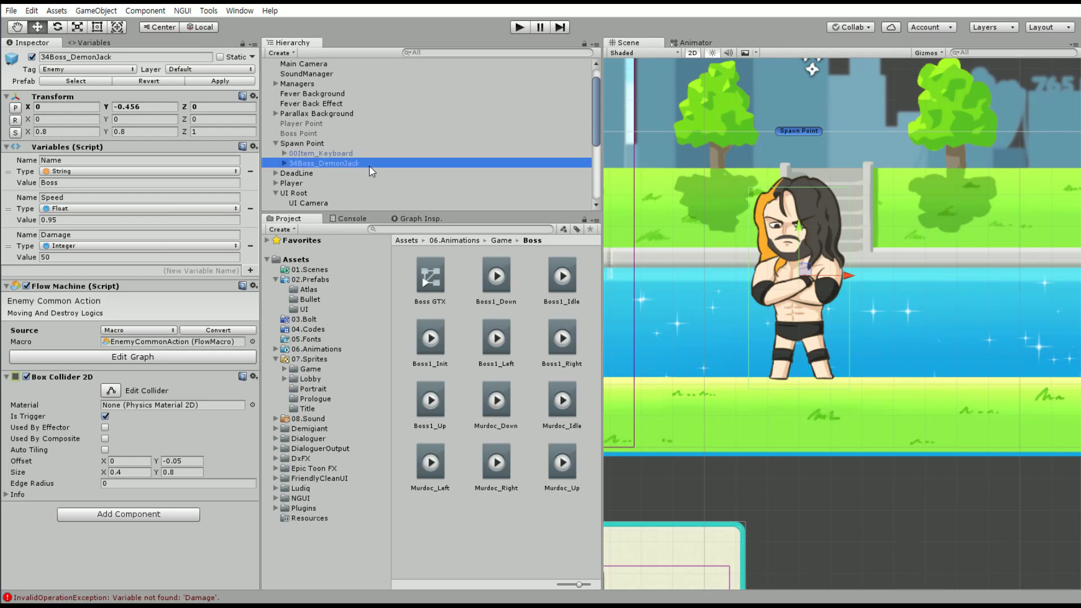
mouse_move(732, 226)
middle_down()
mouse_move(1026, 269)
mouse_move(607, 279)
middle_up()
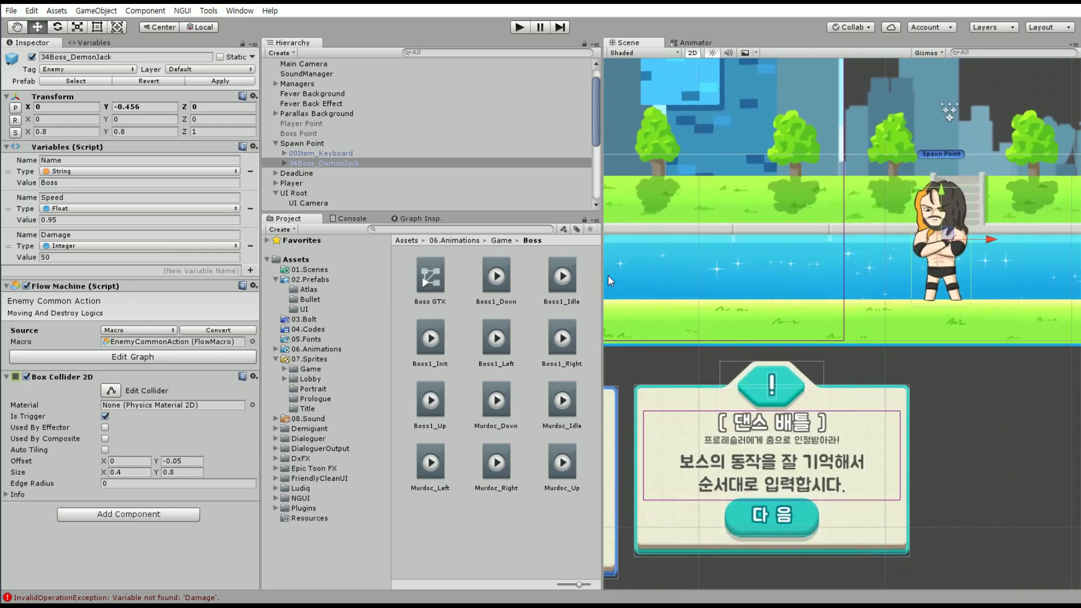
scroll(293, 95, up, 1)
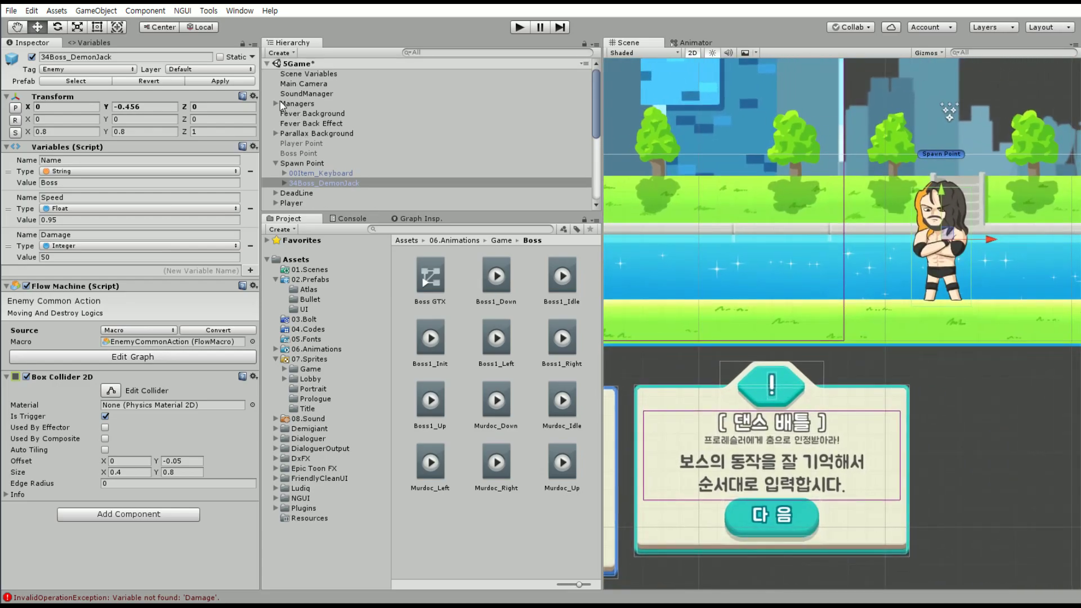
Expand Managers, select BossManager, and open its Flow Graph showing the 1st Boss Game logic
click(276, 104)
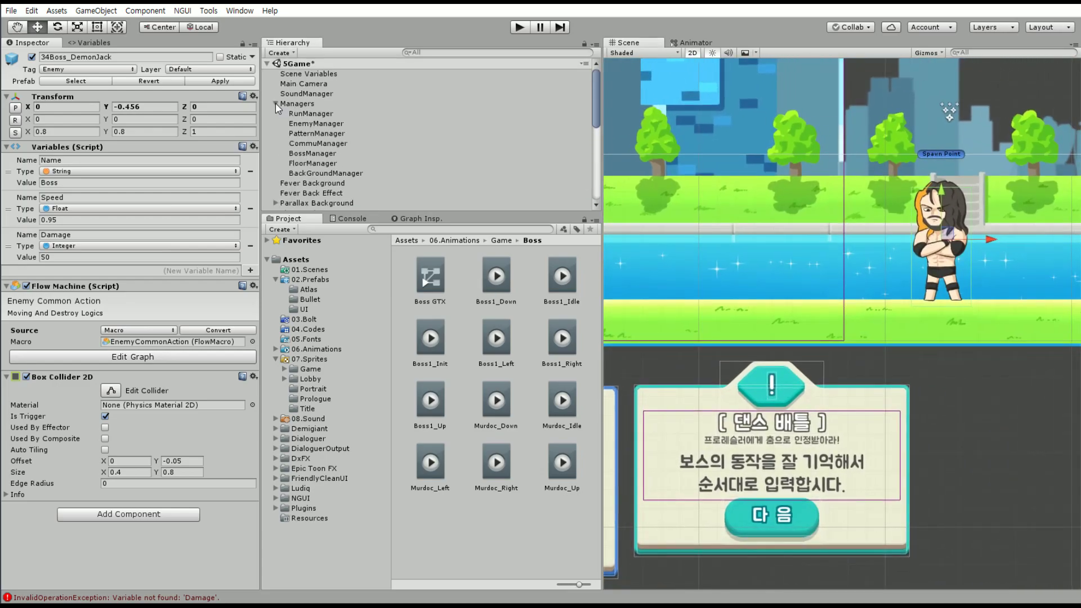
click(311, 134)
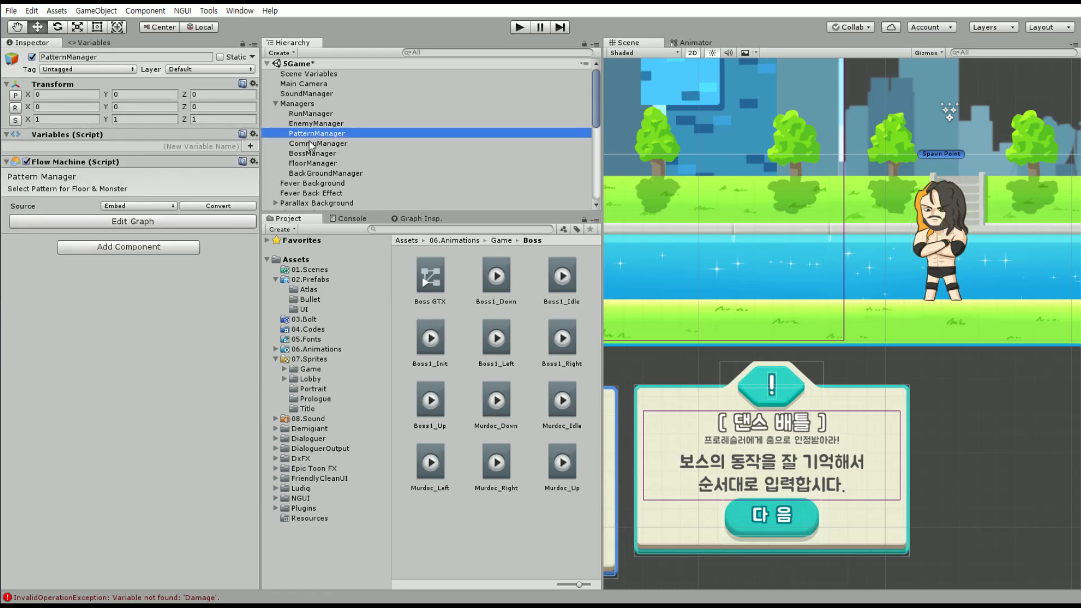
click(311, 144)
click(306, 152)
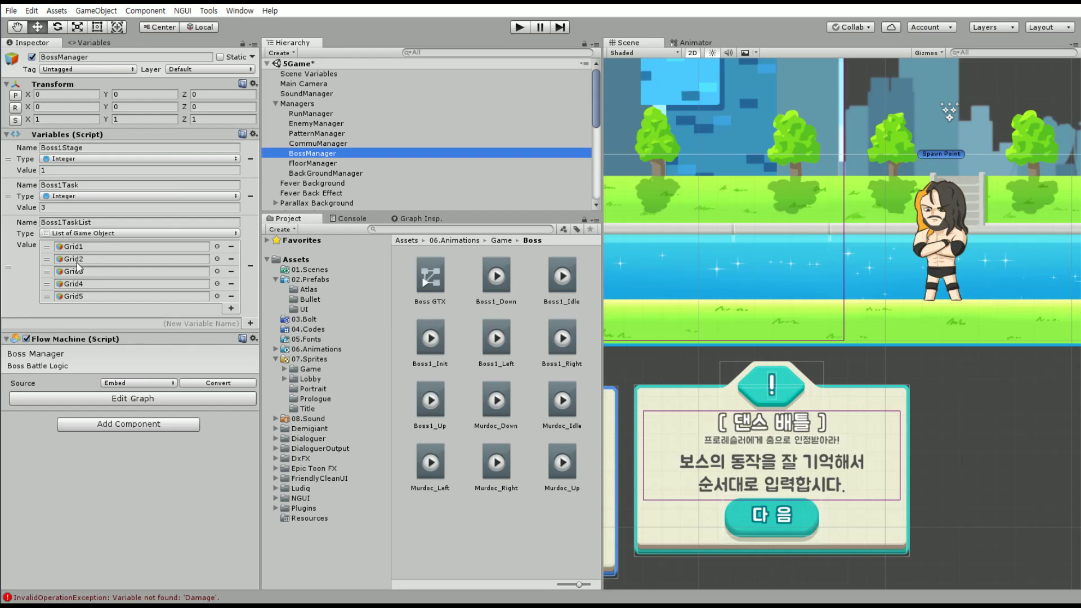
click(172, 399)
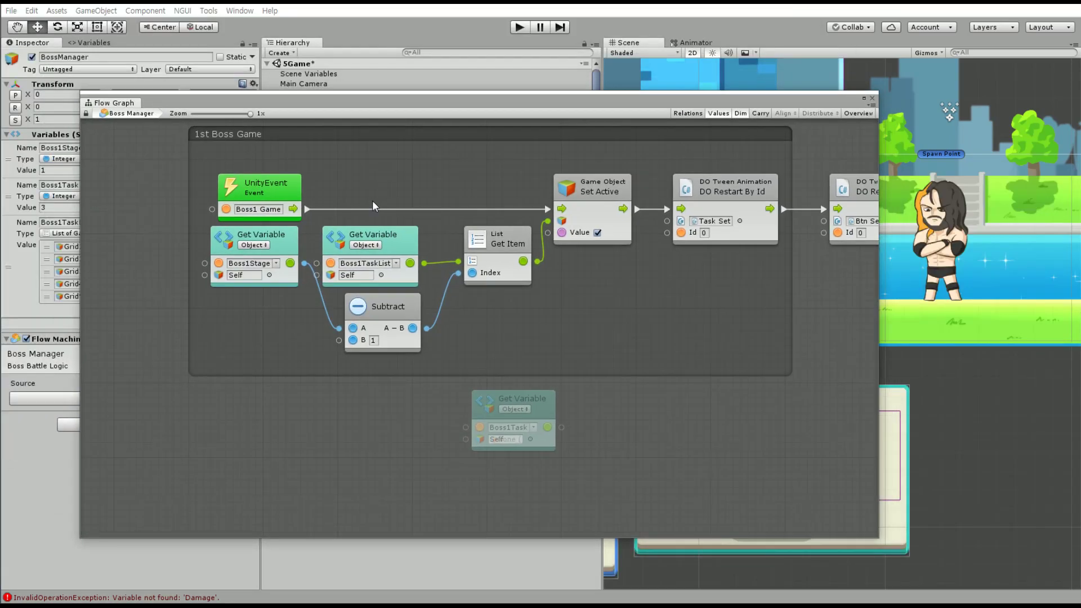
scroll(417, 199, down, 2)
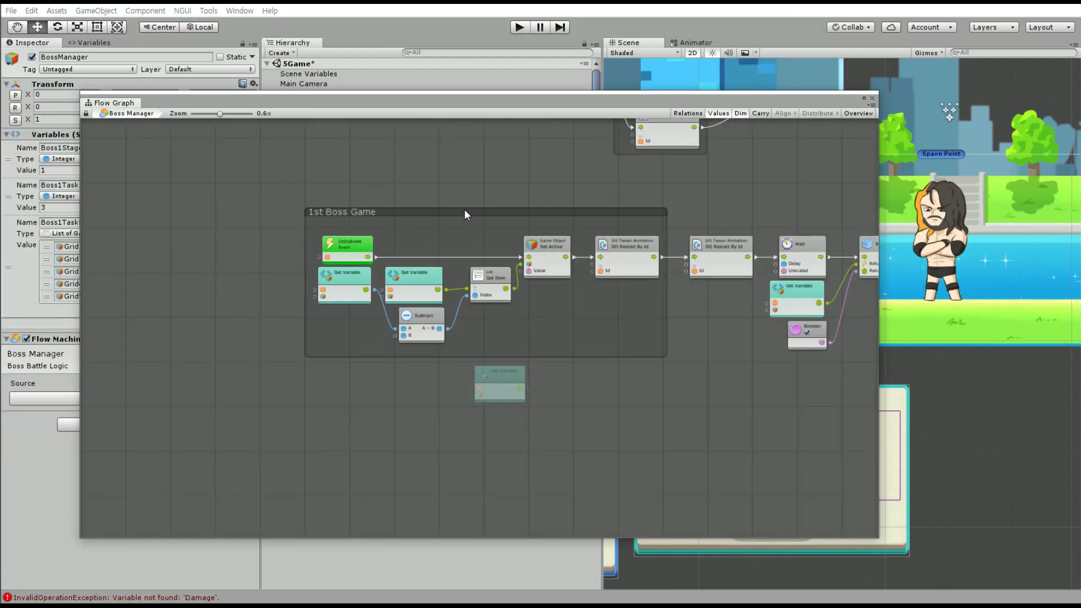
scroll(326, 258, up, 2)
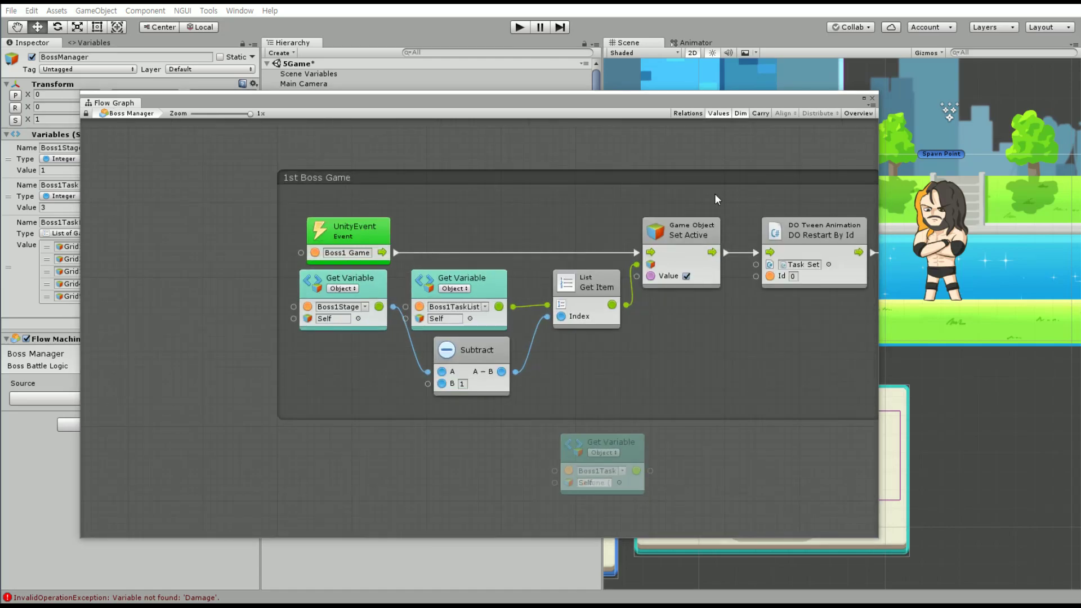
key(alt+Tab)
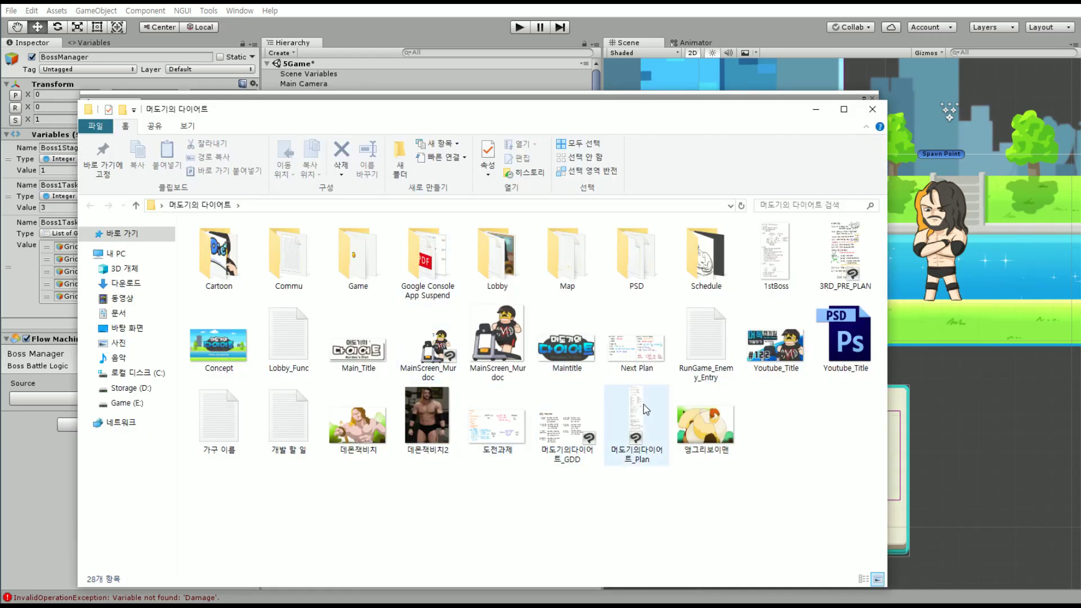
double_click(776, 254)
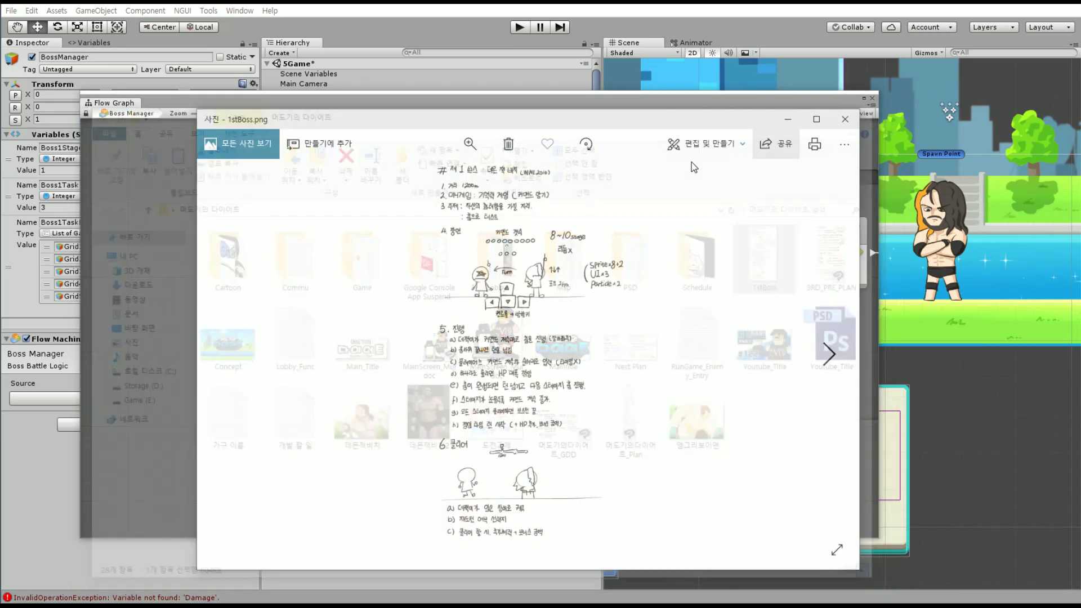
click(470, 144)
click(460, 175)
drag(461, 179, 441, 178)
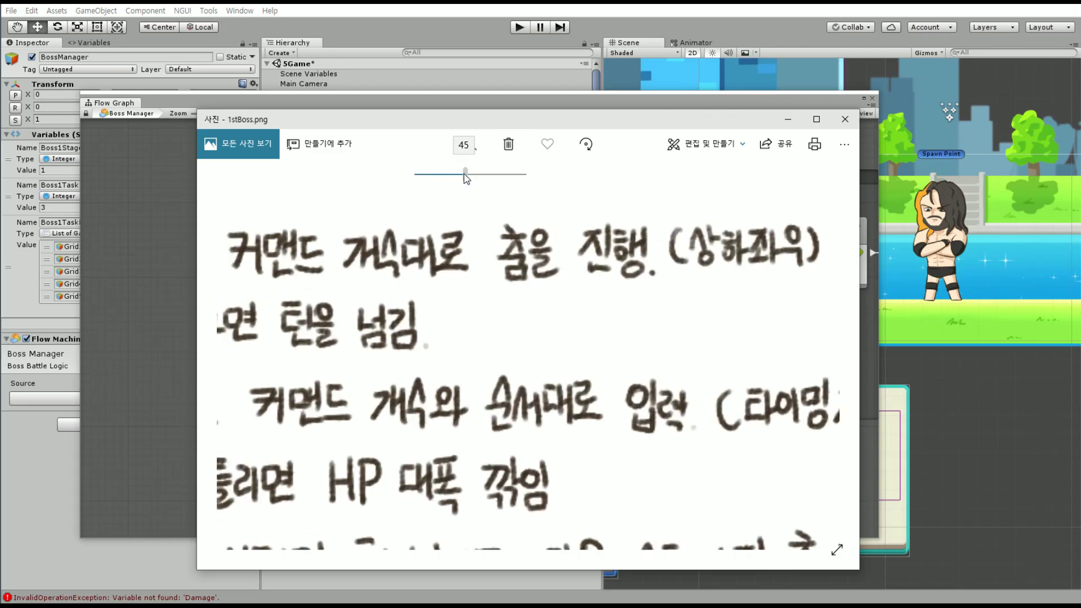
scroll(577, 447, up, 5)
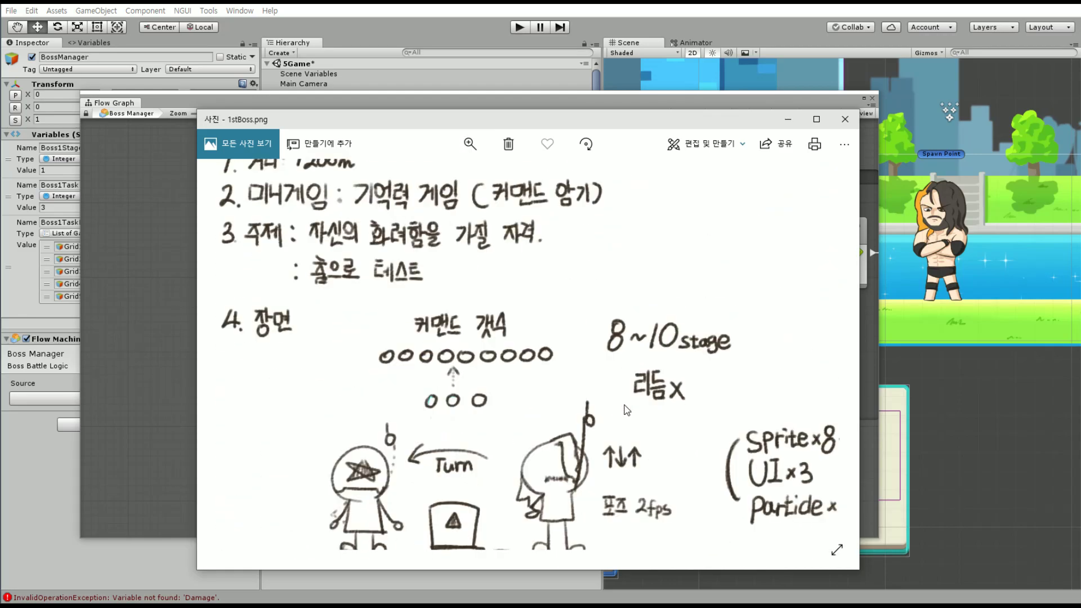
scroll(406, 303, down, 2)
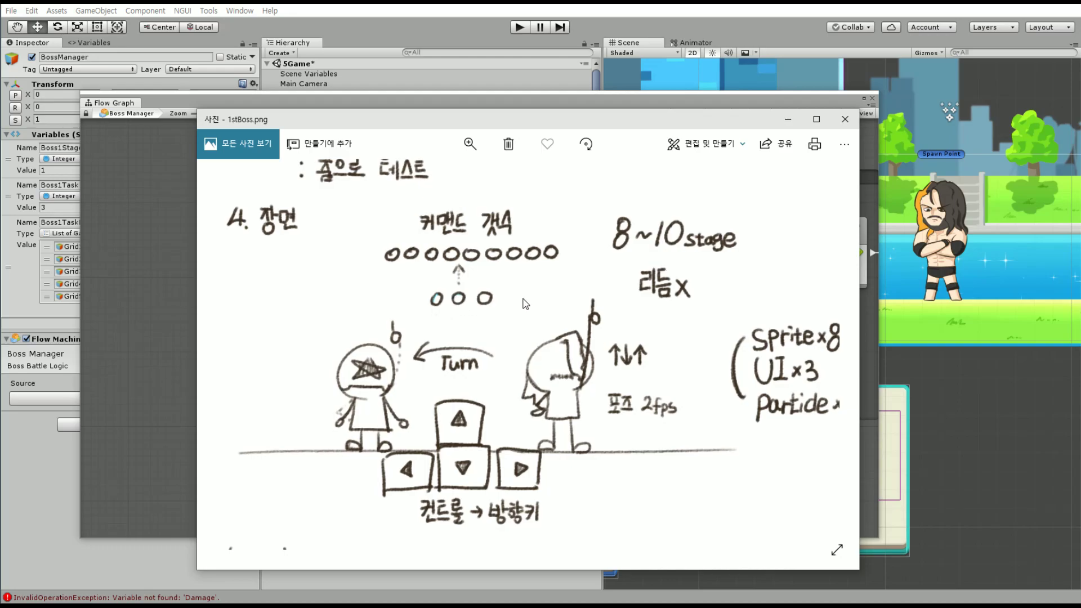
drag(433, 309, 423, 332)
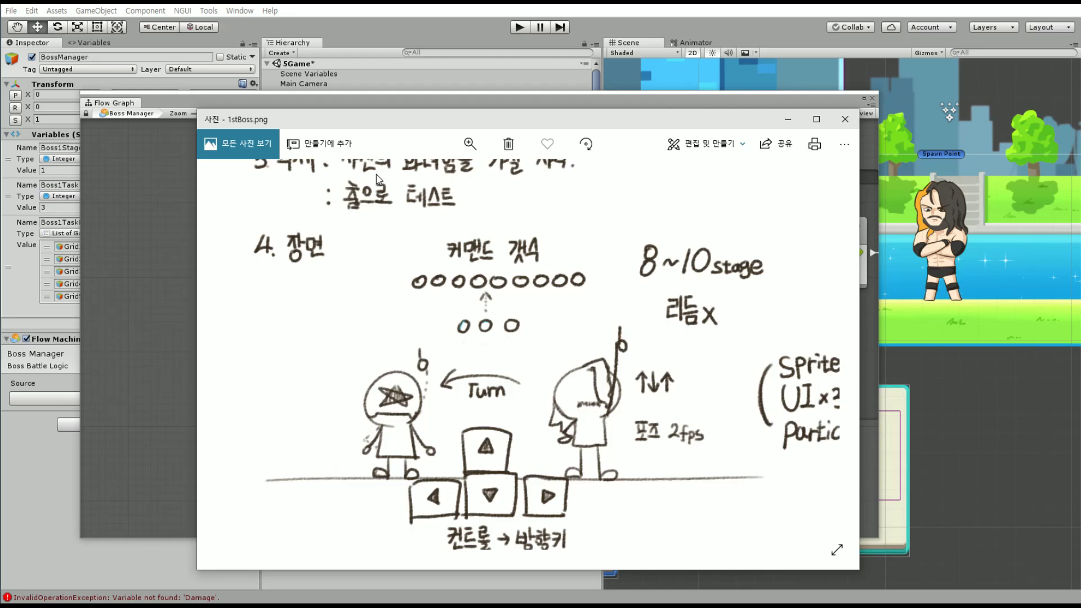
click(844, 119)
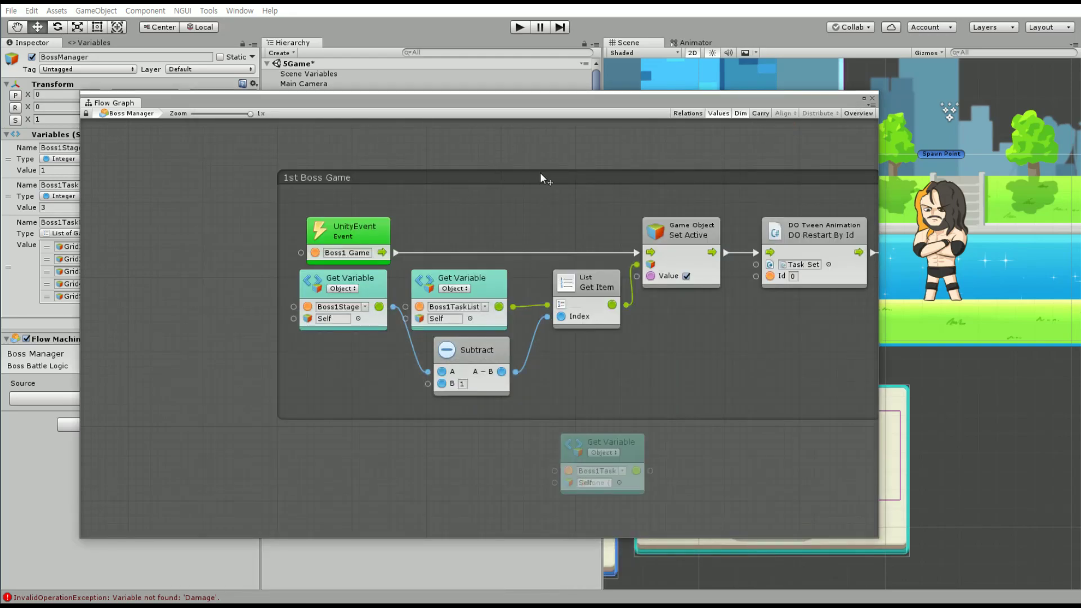
Move the Flow Graph window aside and show the 04.Codes scripts folder in the Project browser
middle_drag(608, 144, 503, 148)
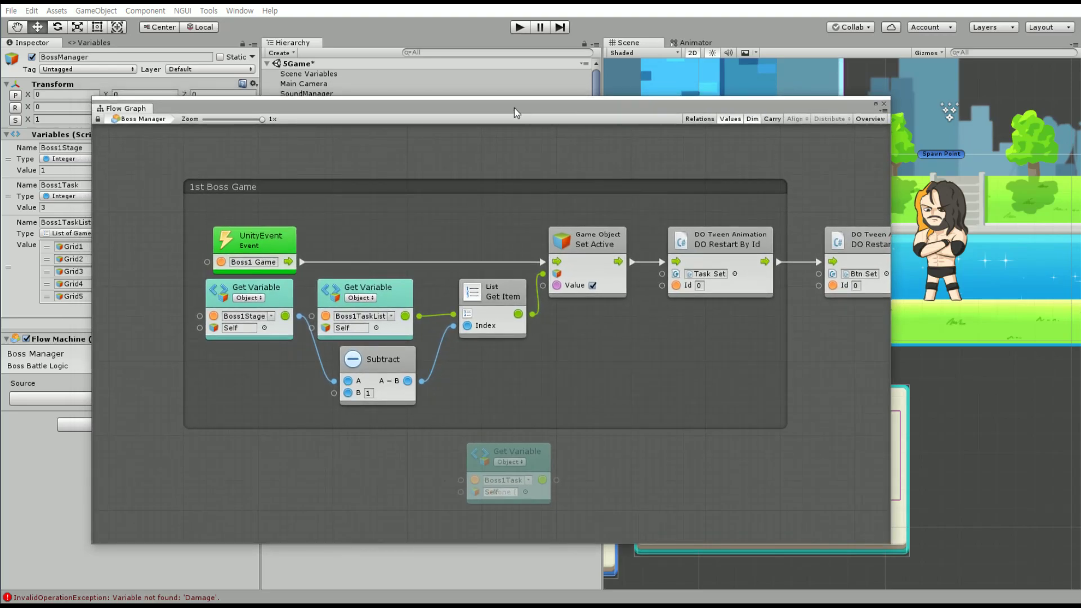
mouse_move(515, 107)
mouse_down()
mouse_move(631, 138)
mouse_move(608, 118)
mouse_up()
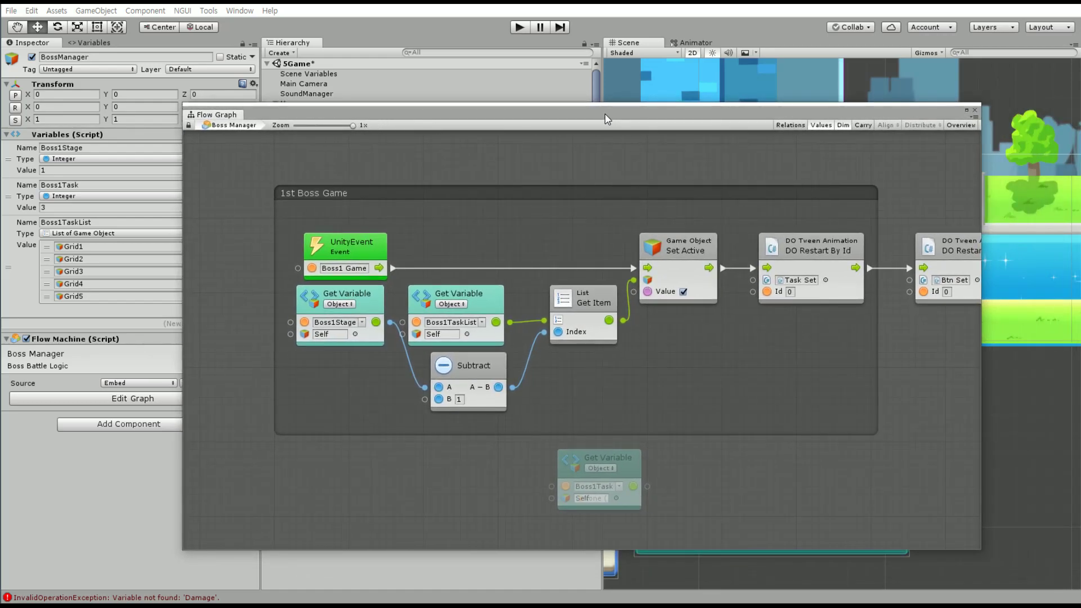
drag(606, 118, 374, 564)
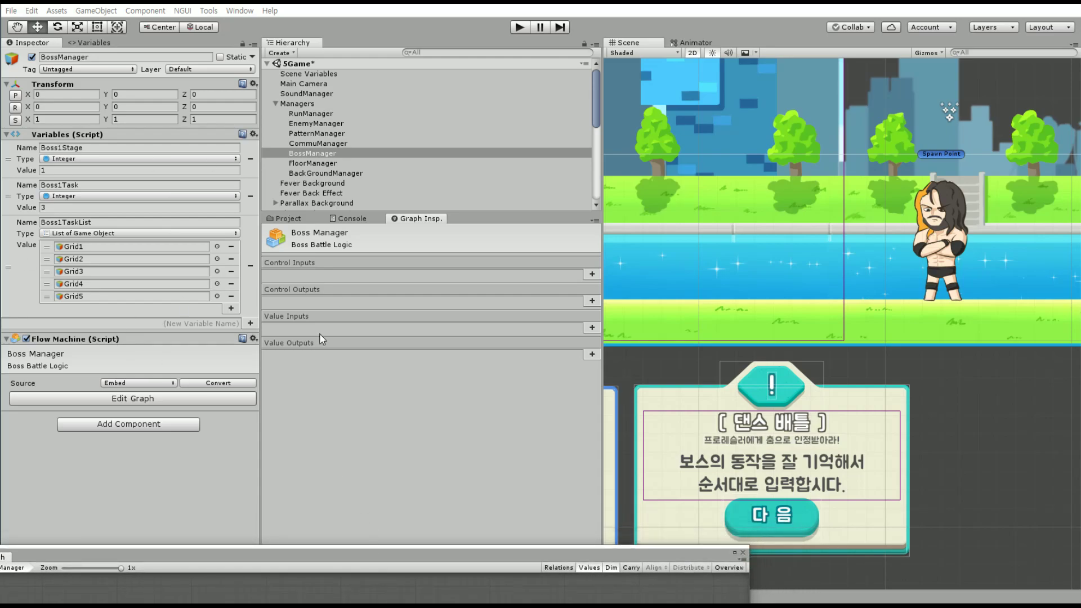
click(288, 219)
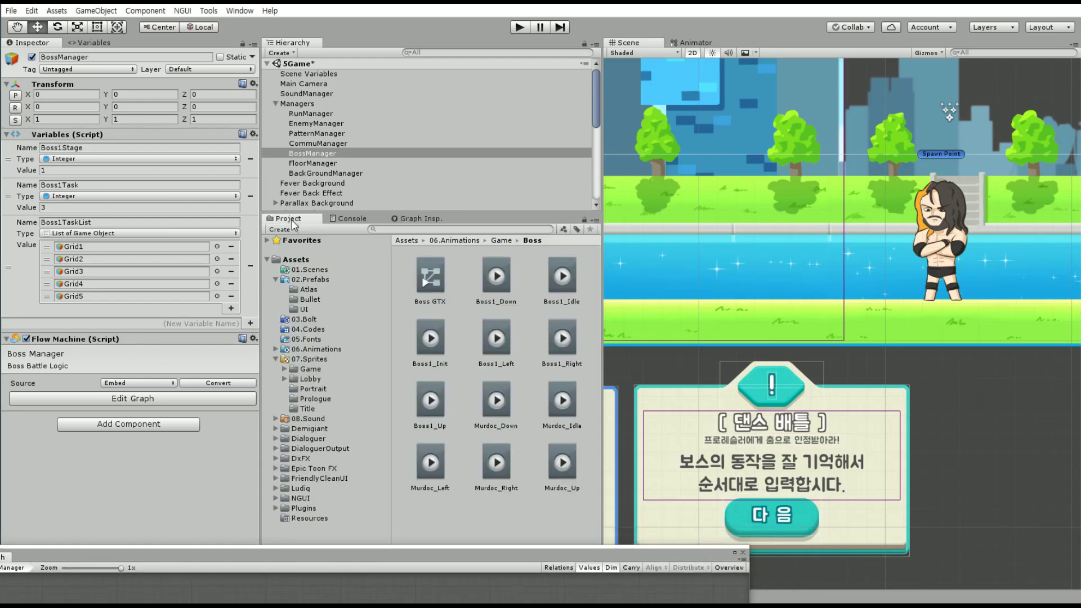
click(278, 280)
click(309, 300)
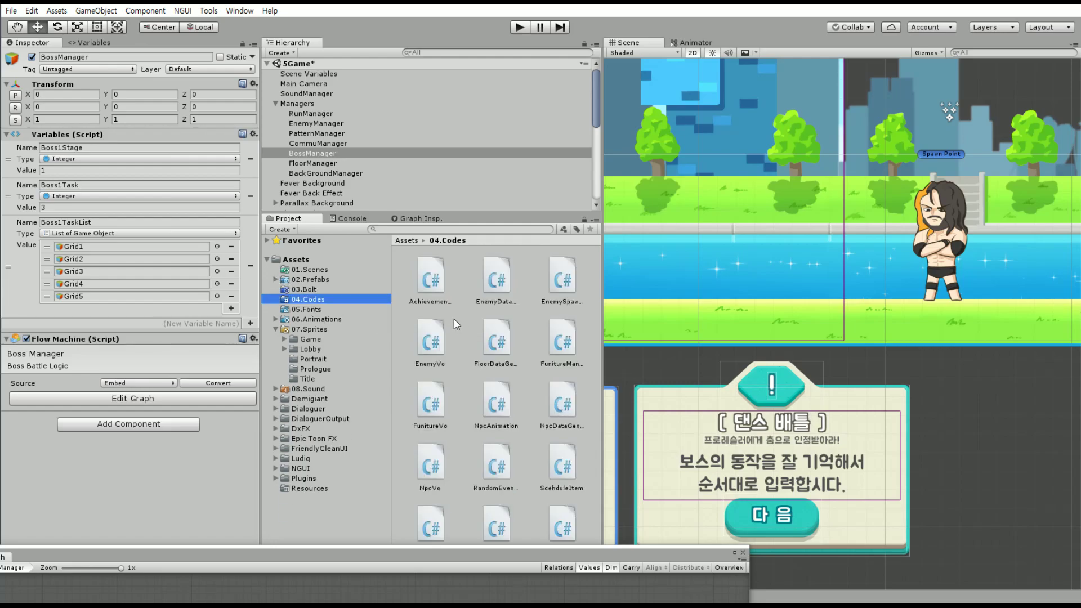
Create a new C# script named BossDataGenerate in the 04.Codes folder
right_click(454, 318)
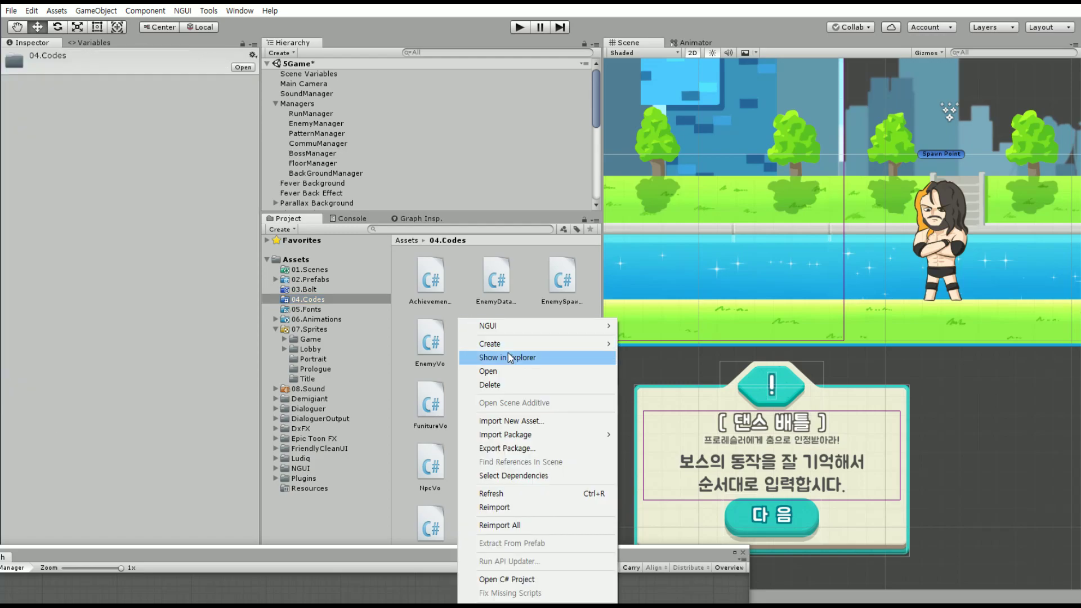
mouse_move(525, 344)
mouse_move(657, 200)
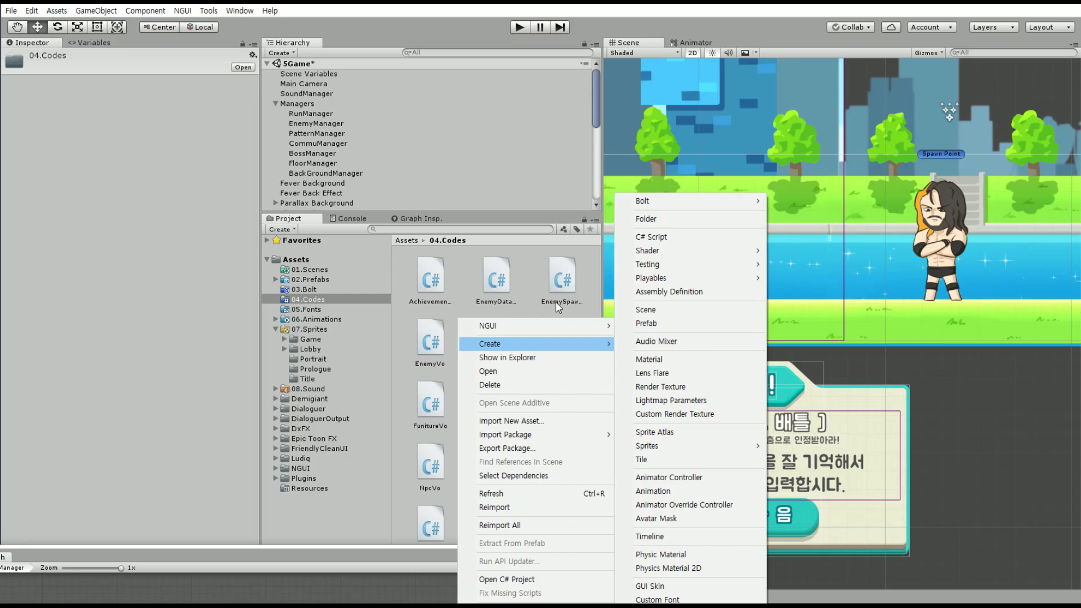
click(664, 239)
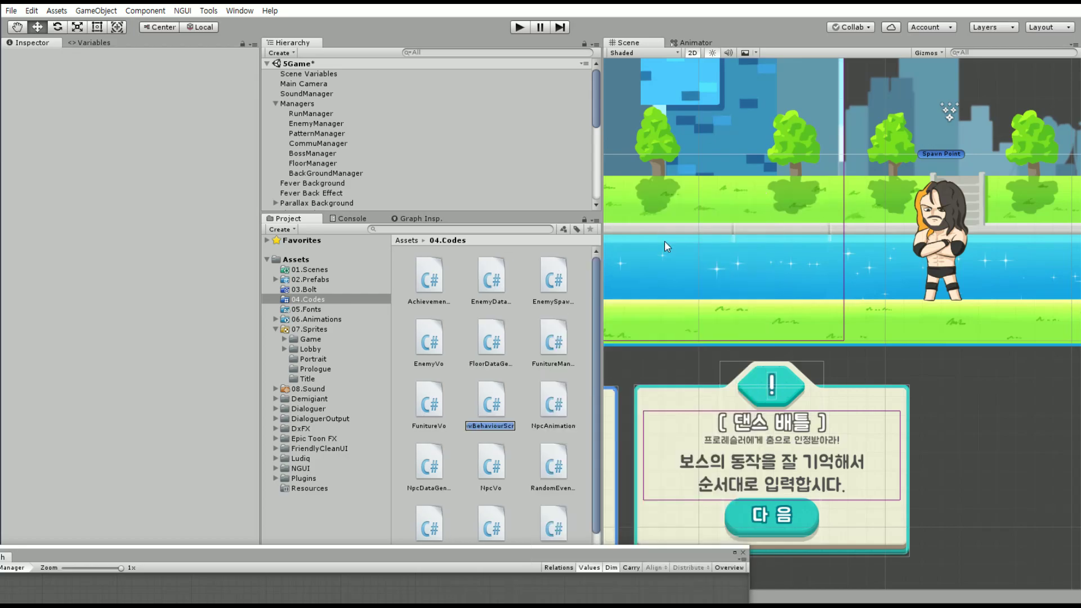
text(BossData)
text(Generate)
key(Return)
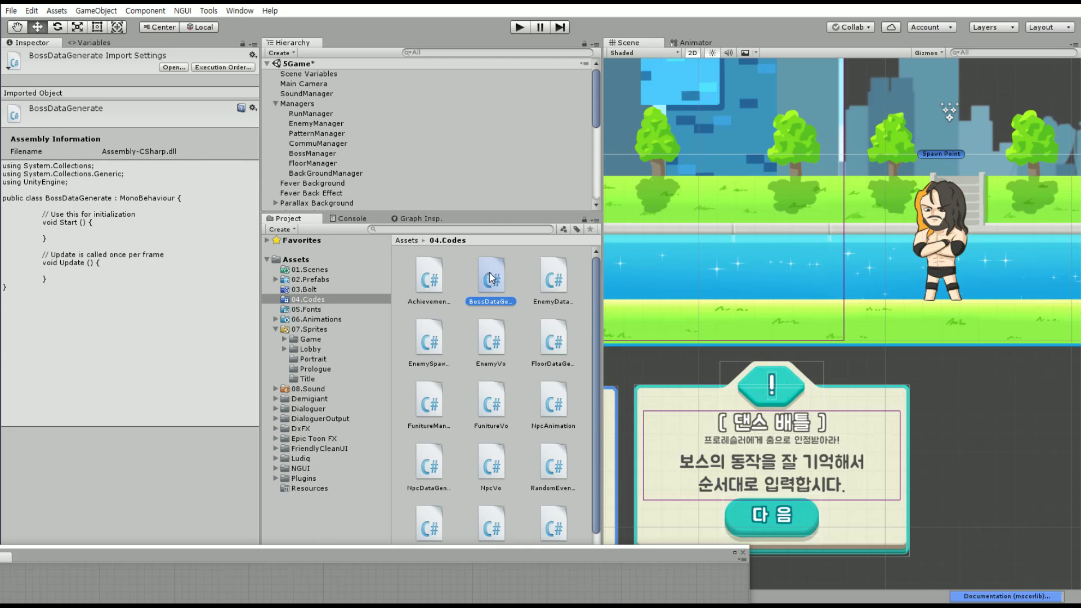
Attach the BossDataGenerate script to BossManager as a component
drag(487, 276, 313, 153)
click(293, 157)
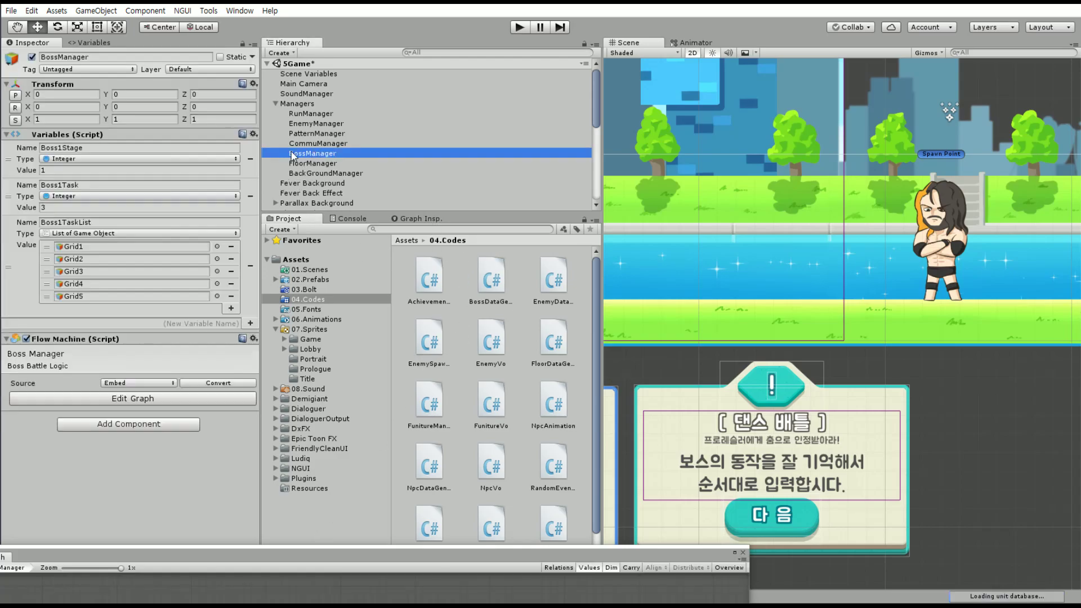
drag(491, 280, 82, 338)
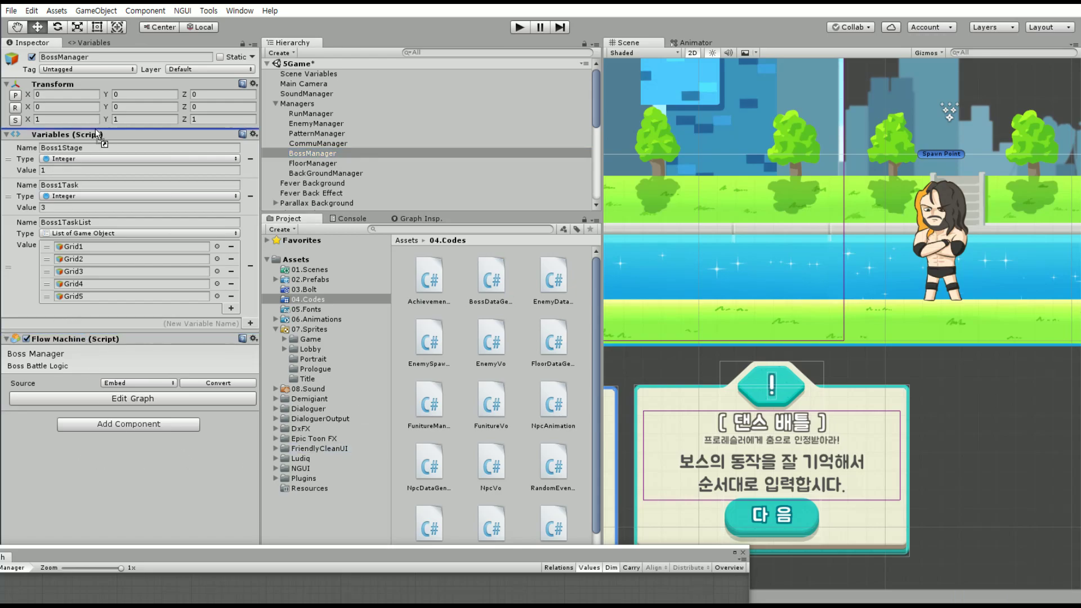
drag(79, 322, 96, 128)
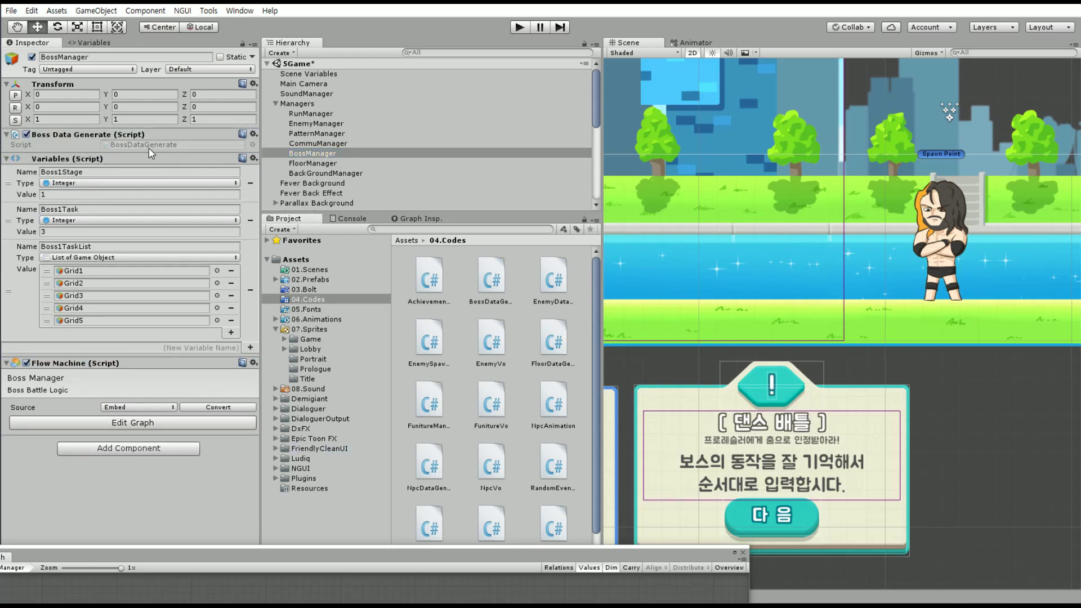
click(120, 144)
Open BossDataGenerate in Visual Studio and put the class's opening brace on its own line
double_click(496, 295)
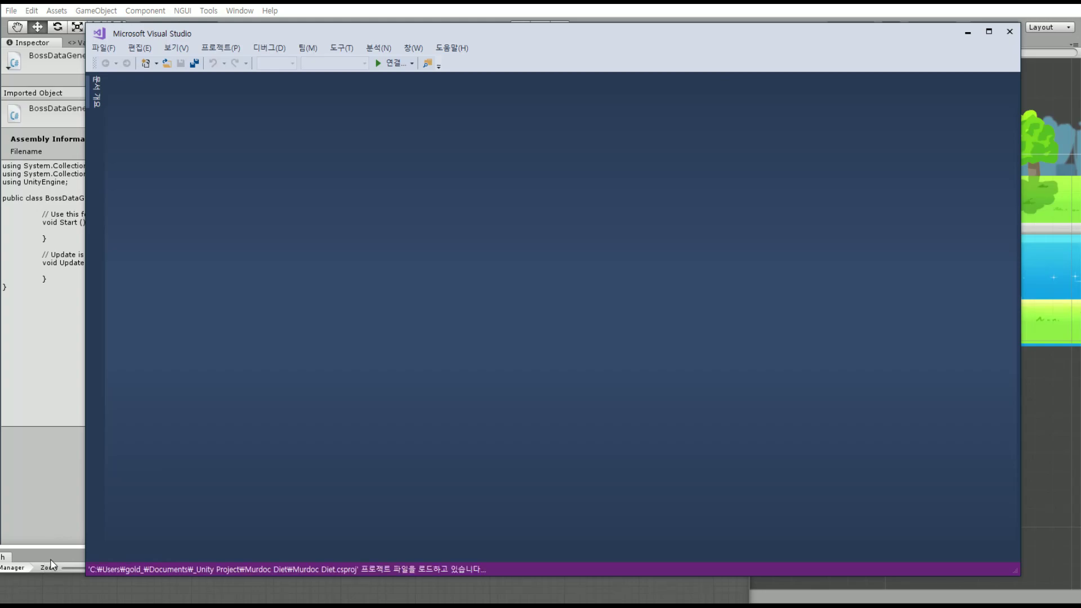
key(alt+Tab)
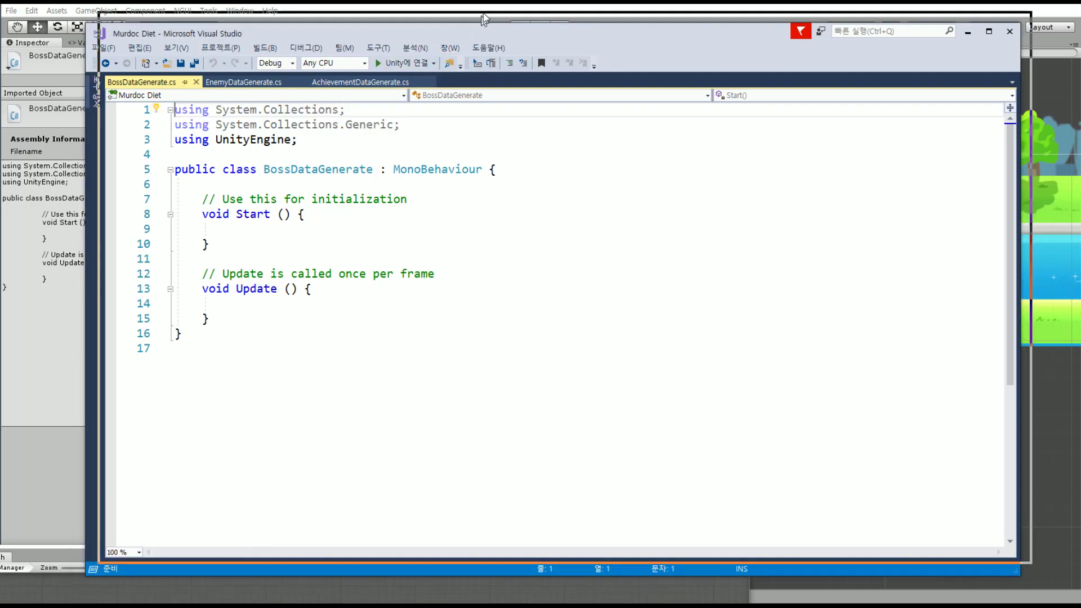
click(499, 147)
key(Return)
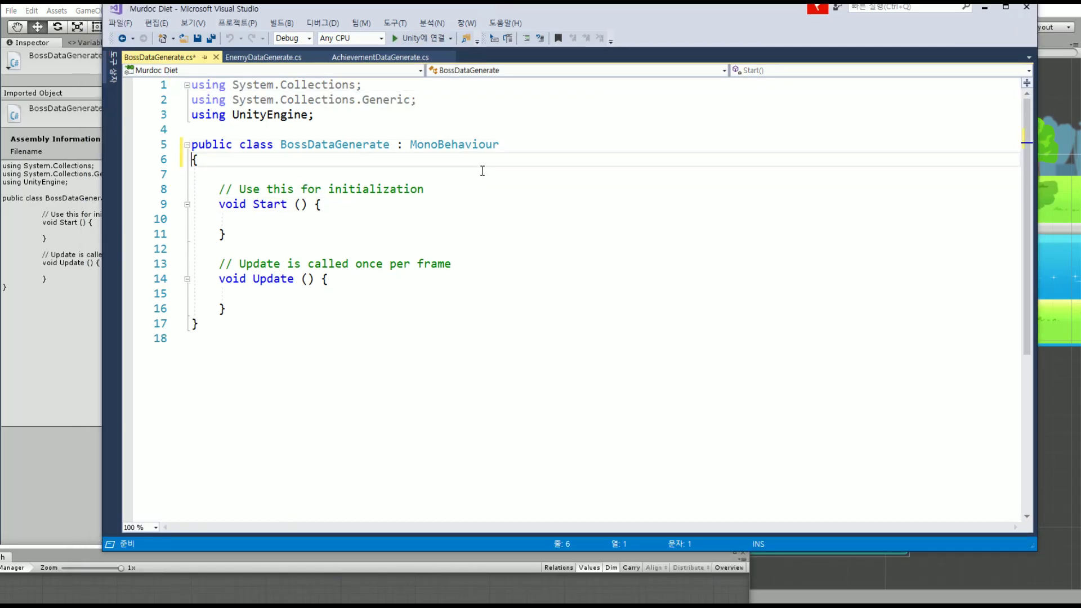
click(221, 172)
click(210, 164)
drag(214, 169, 229, 279)
click(226, 248)
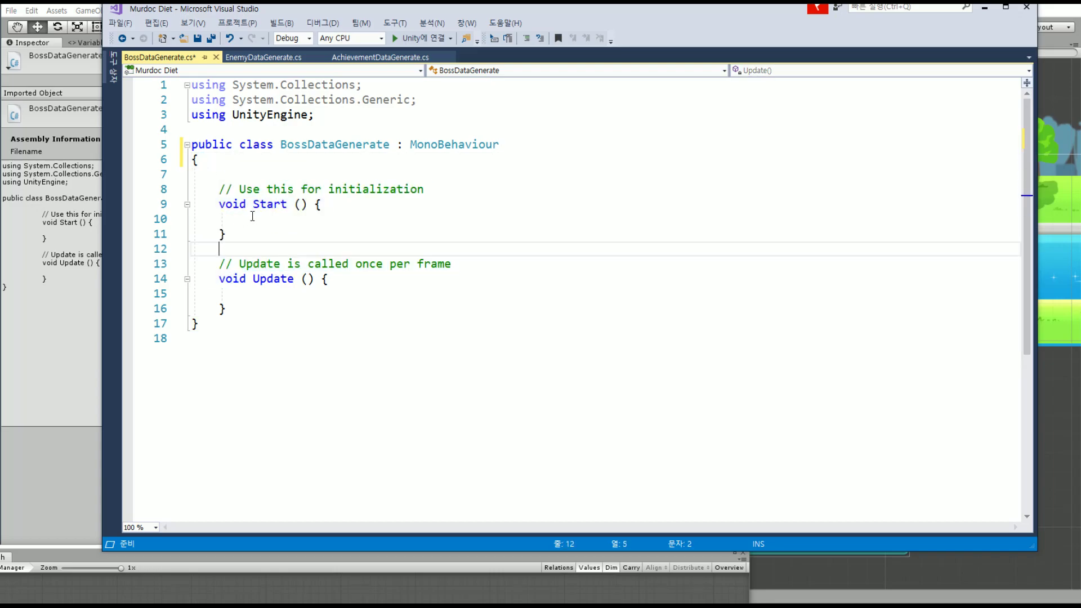
click(220, 204)
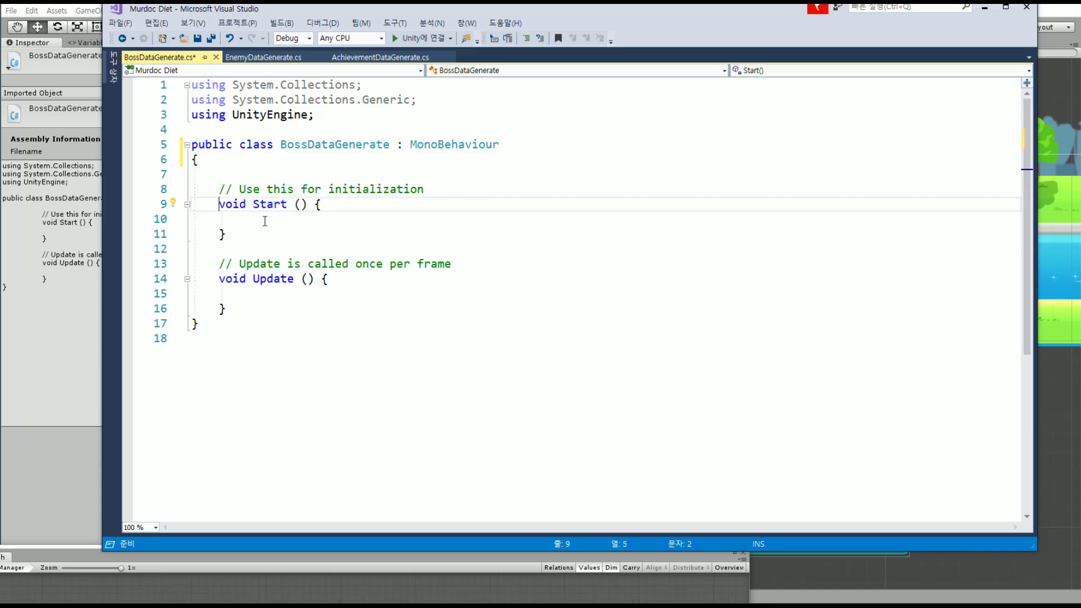
Rename the Start method to a public method named Boss1Pattern
text(public)
key(Right)
key(Right)
key(Right)
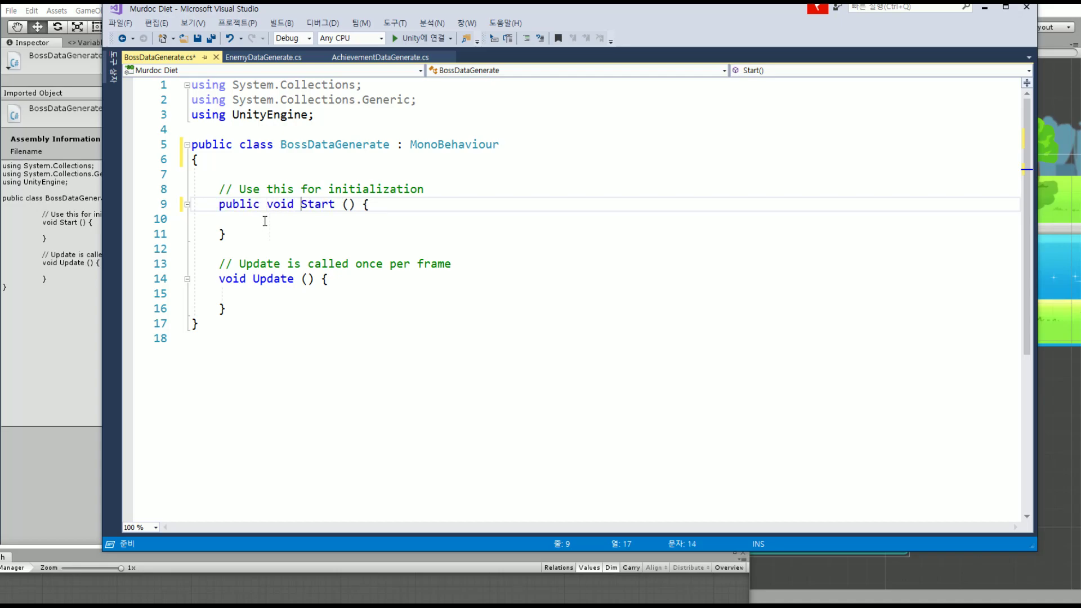
text(Boss)
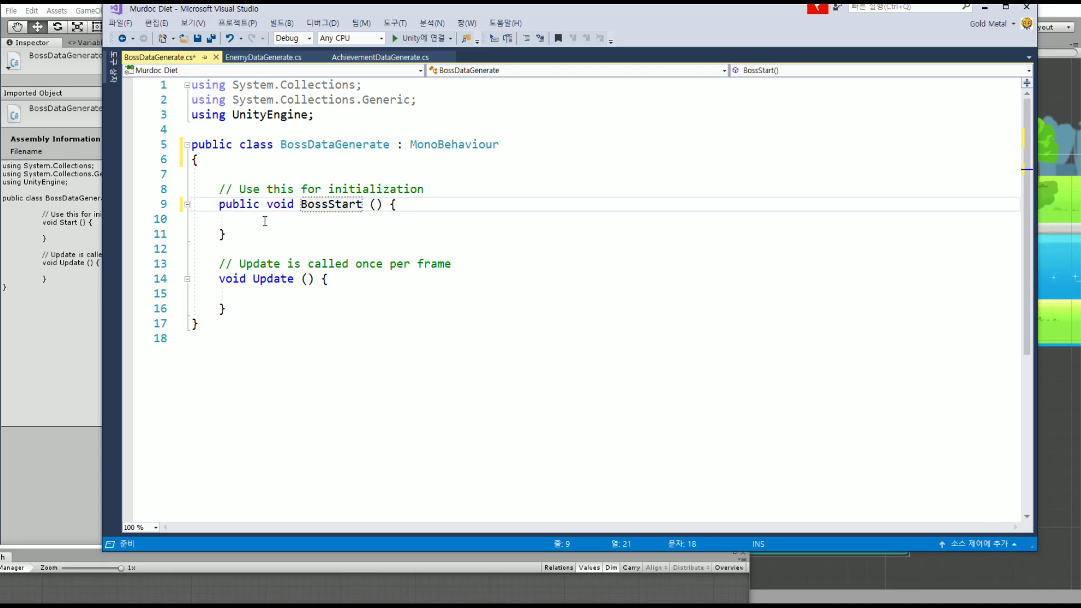
key(Delete)
text(1)
key(Delete)
key(Delete)
key(Delete)
key(Delete)
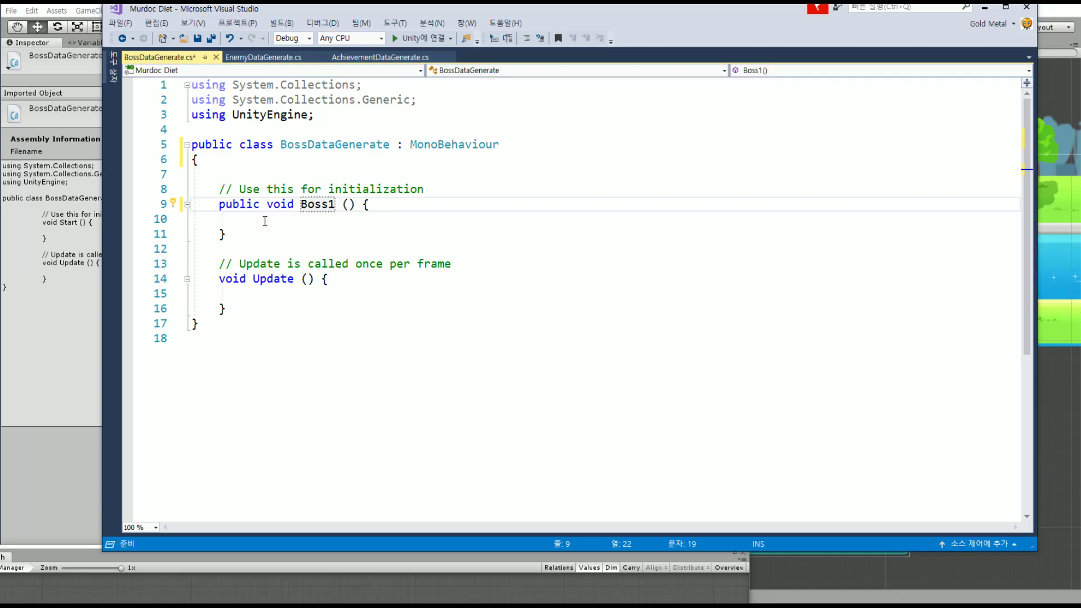
text(Pattern)
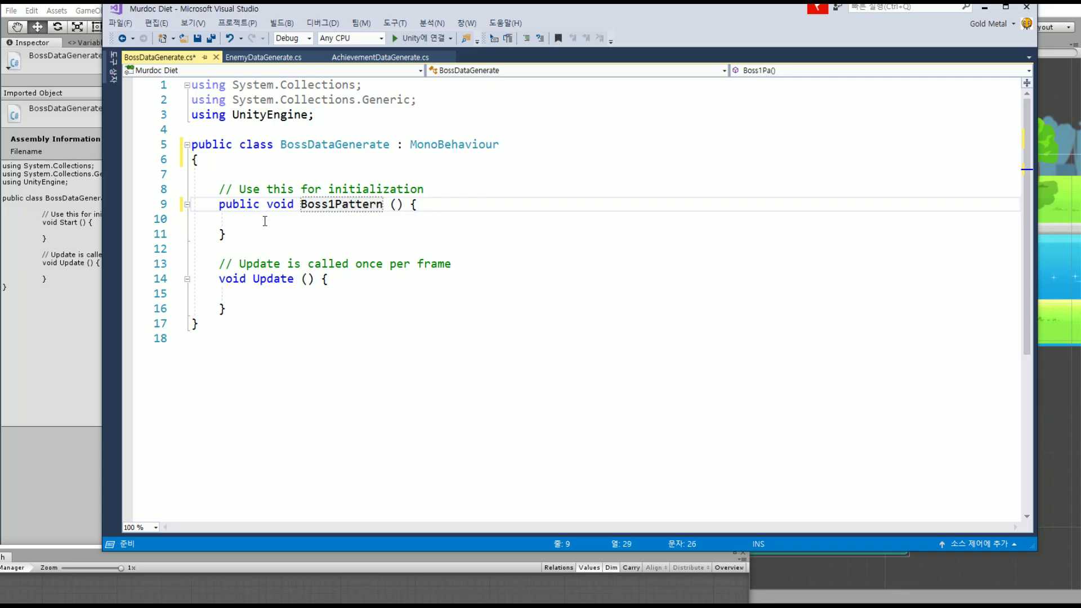
text(Generat)
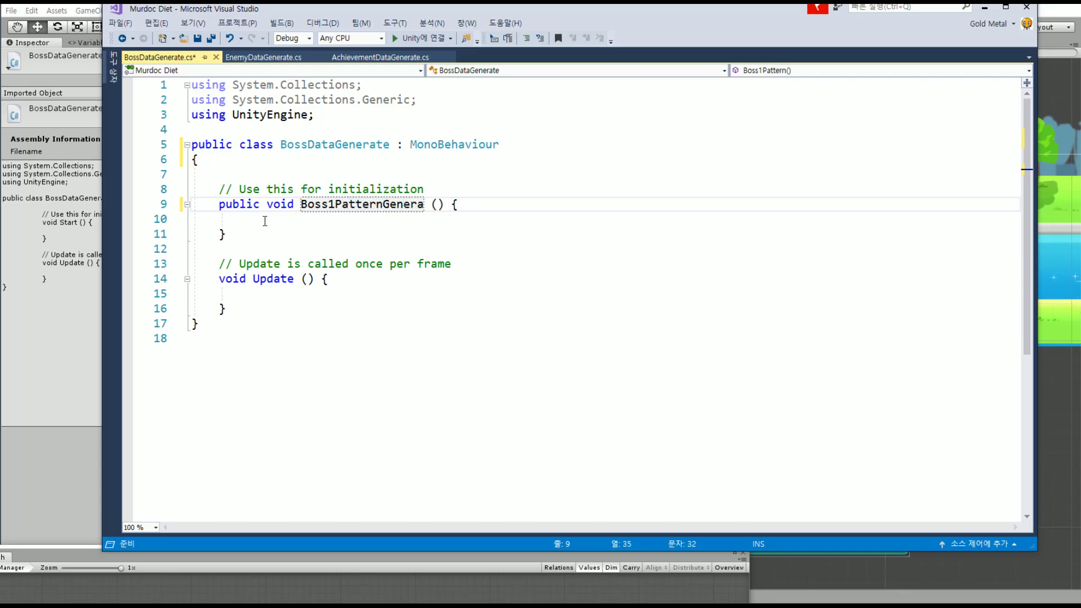
text(e)
key(BackSpace)
key(BackSpace)
key(BackSpace)
key(BackSpace)
key(BackSpace)
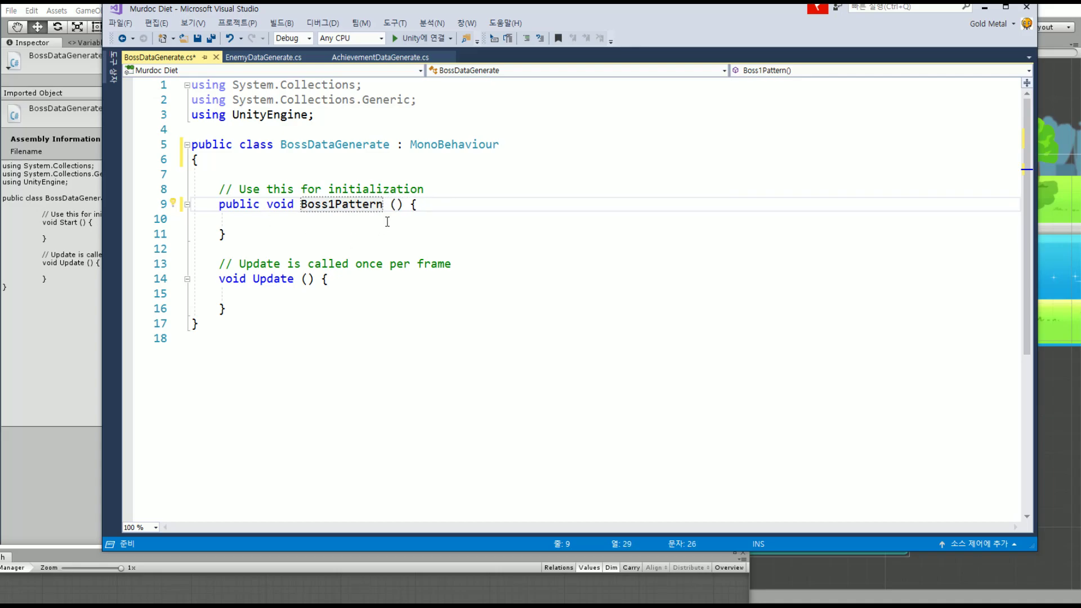
drag(389, 175, 440, 189)
key(BackSpace)
Delete the Start comment and Update method, moving Boss1Pattern's brace onto its own line
key(Delete)
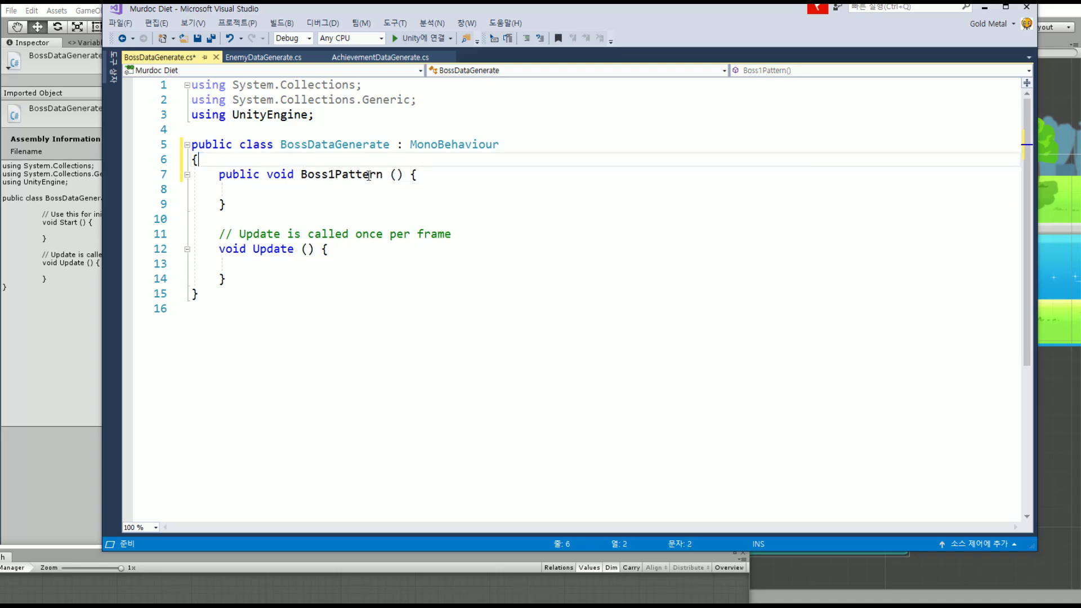
click(404, 174)
key(Return)
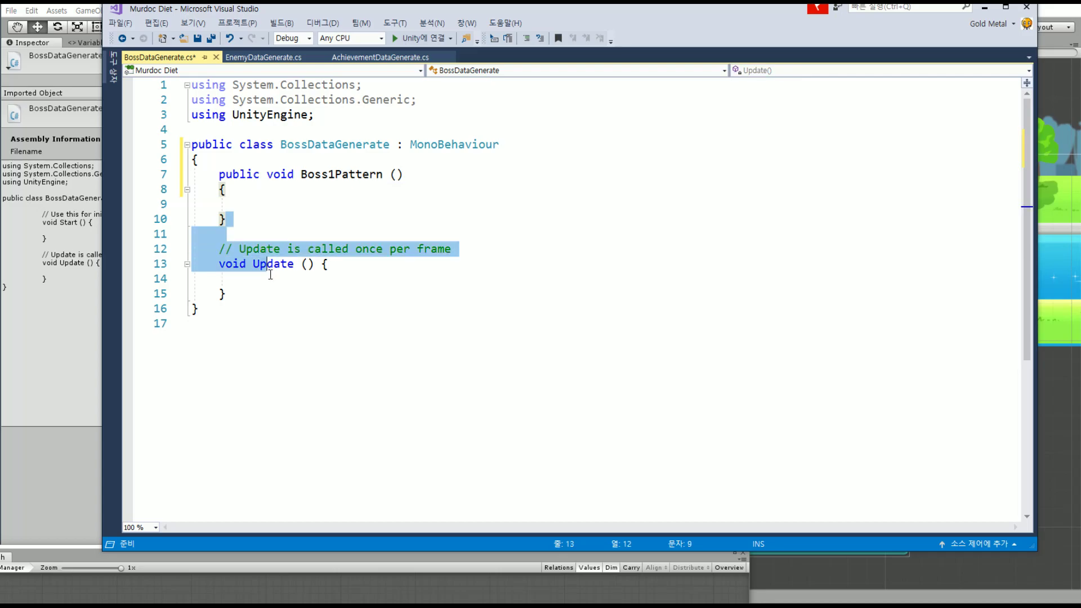
drag(251, 219, 272, 292)
key(BackSpace)
click(341, 174)
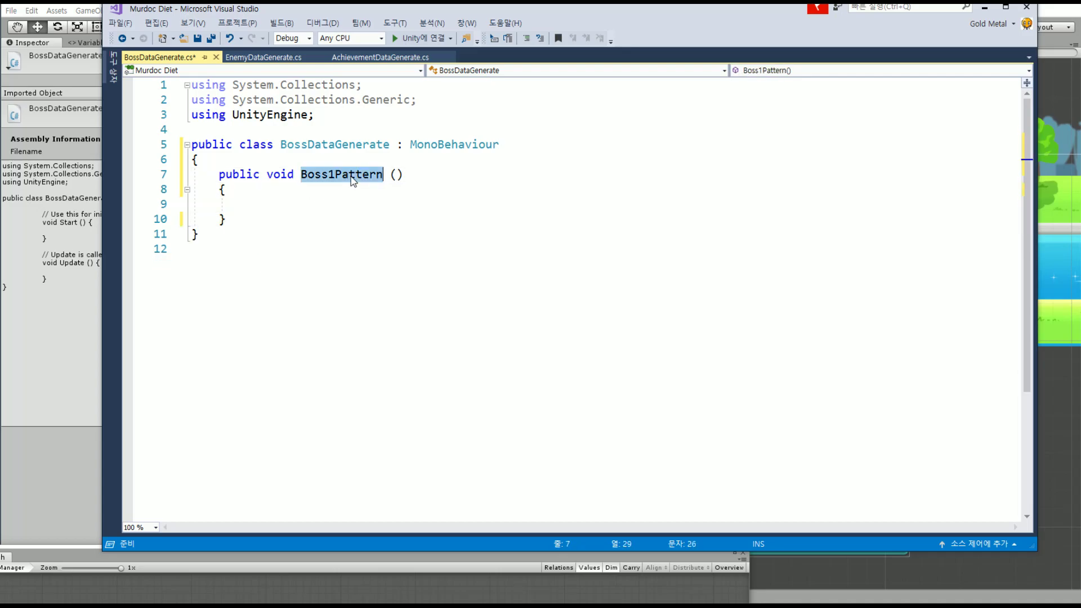
key(Left)
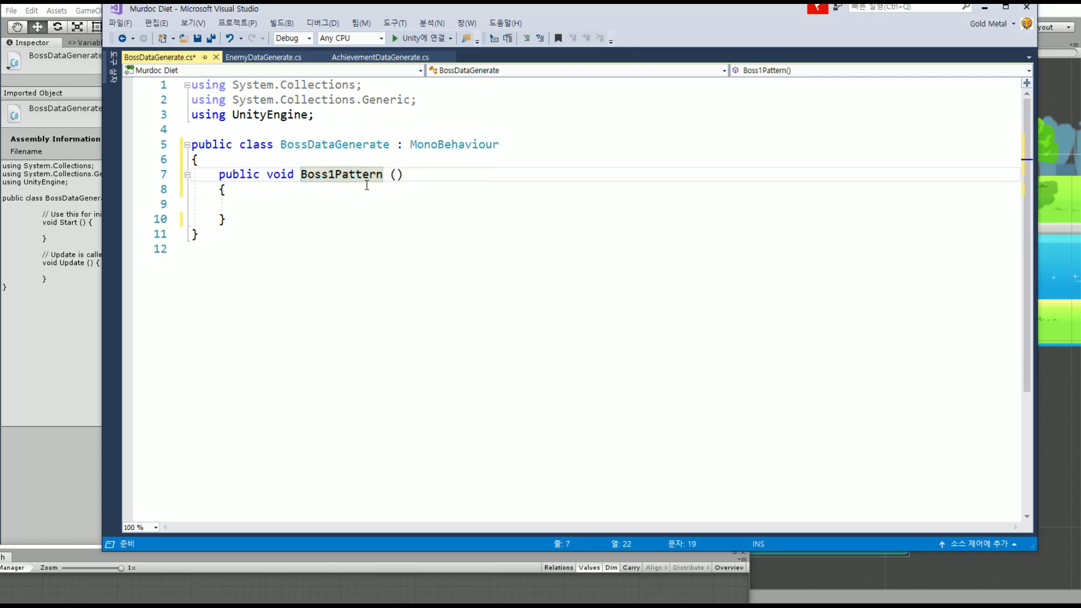
click(273, 207)
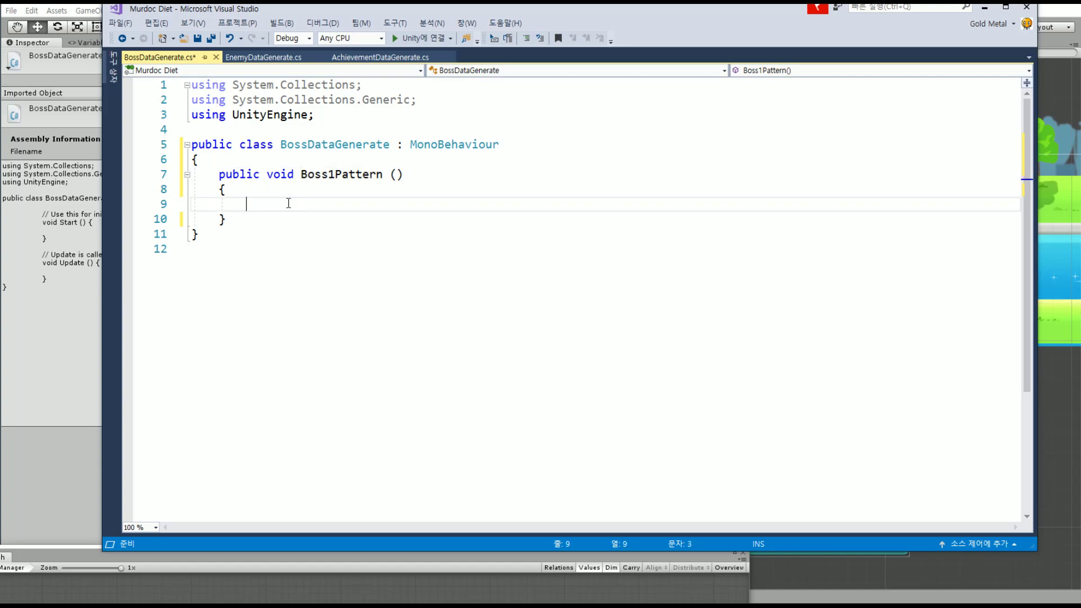
Start a for loop in Boss1Pattern reading for(int index=3)
key(ctrl+space)
text(//#)
key(BackSpace)
key(BackSpace)
key(BackSpace)
text(for)
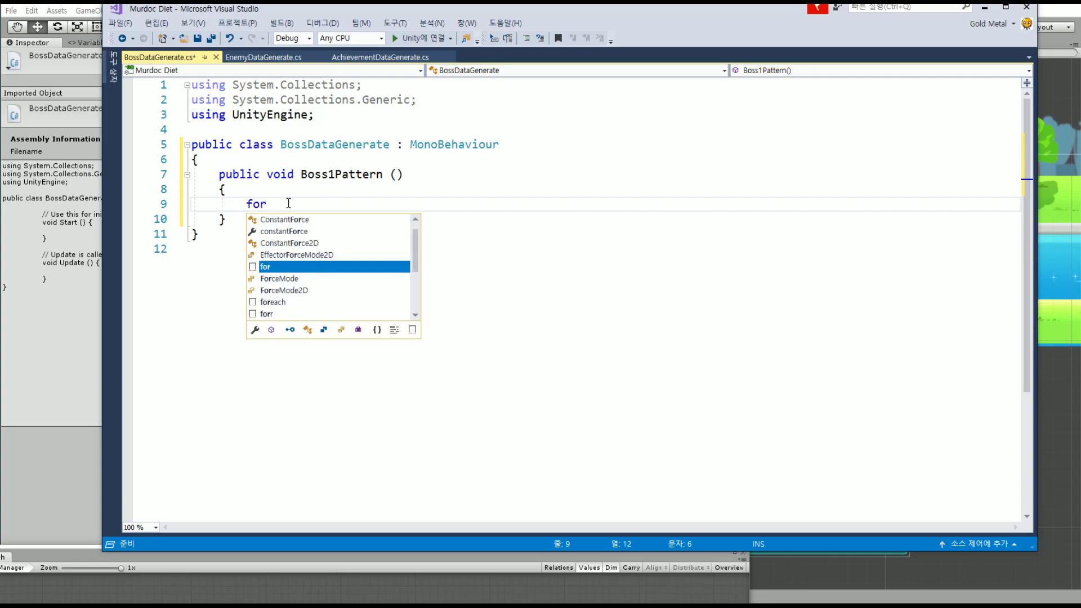
text(()
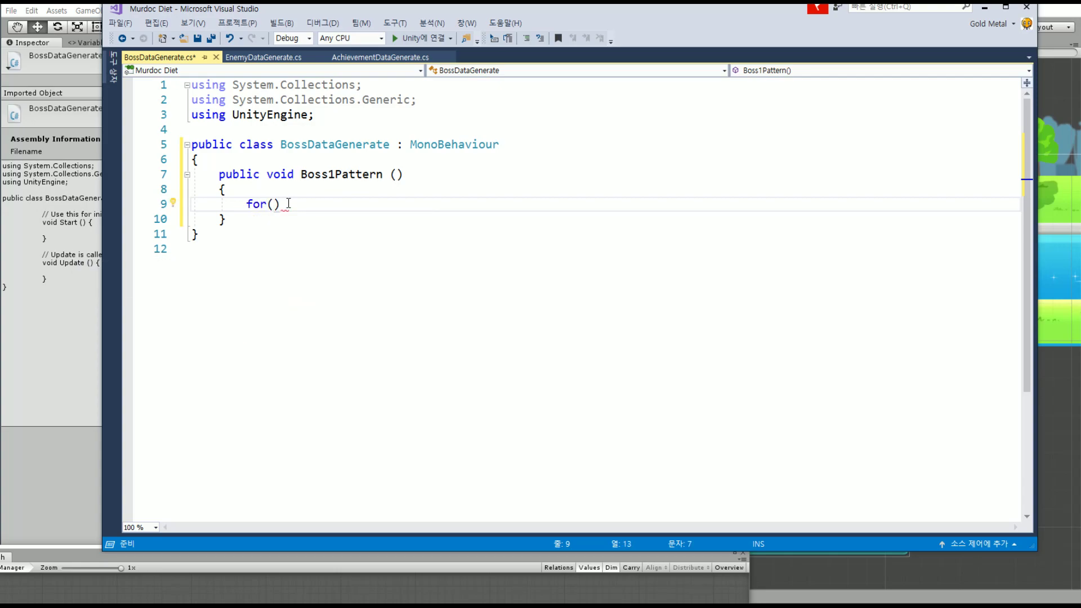
text(int )
text(index)
text(=)
text(3)
Add an int stage parameter to the Boss1Pattern method
click(262, 187)
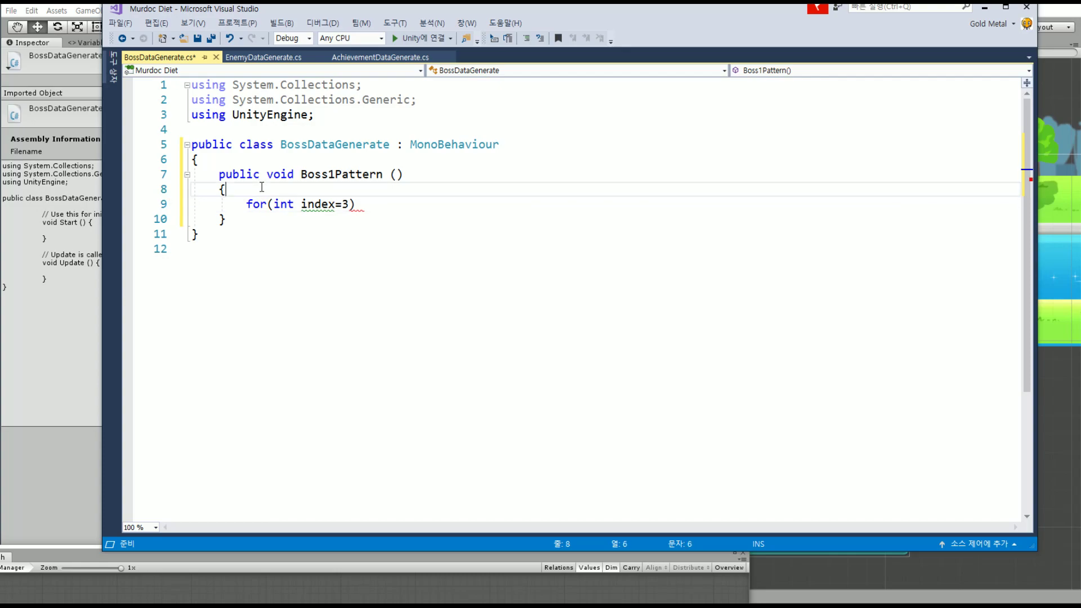
click(397, 174)
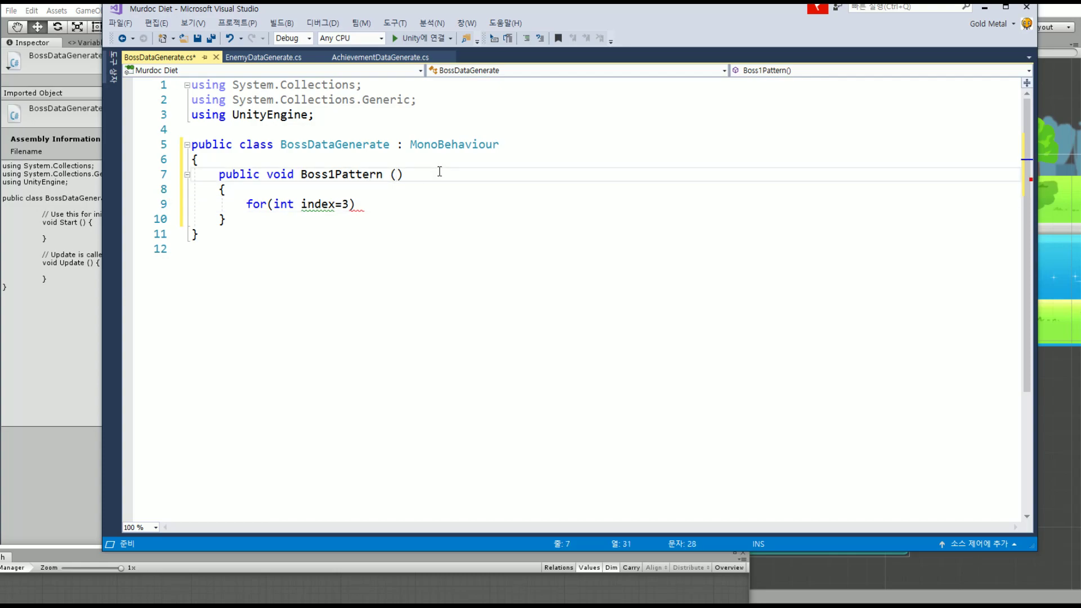
text(int)
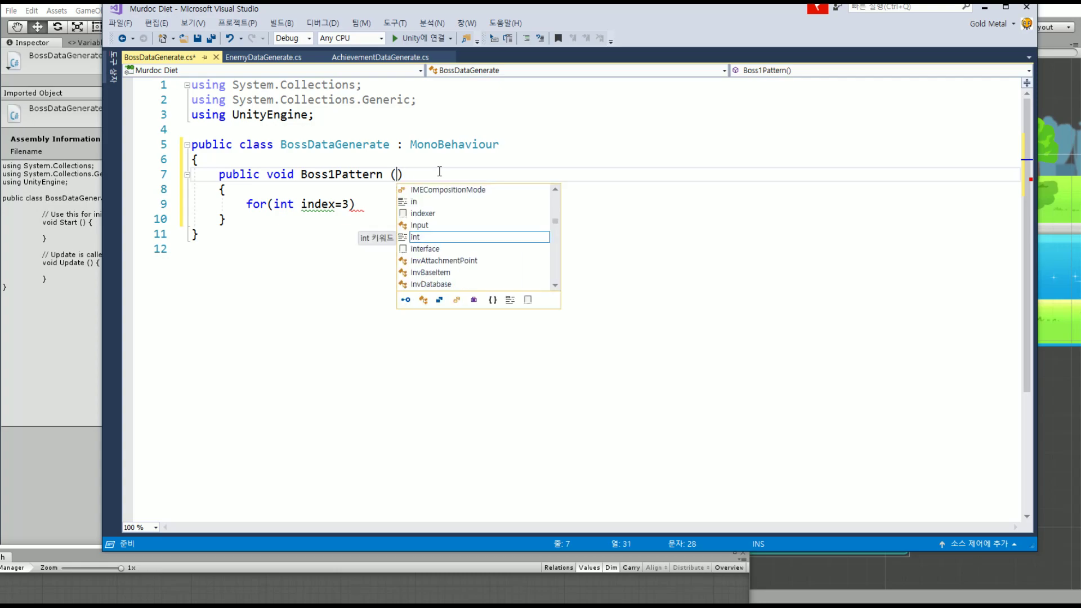
text( stag)
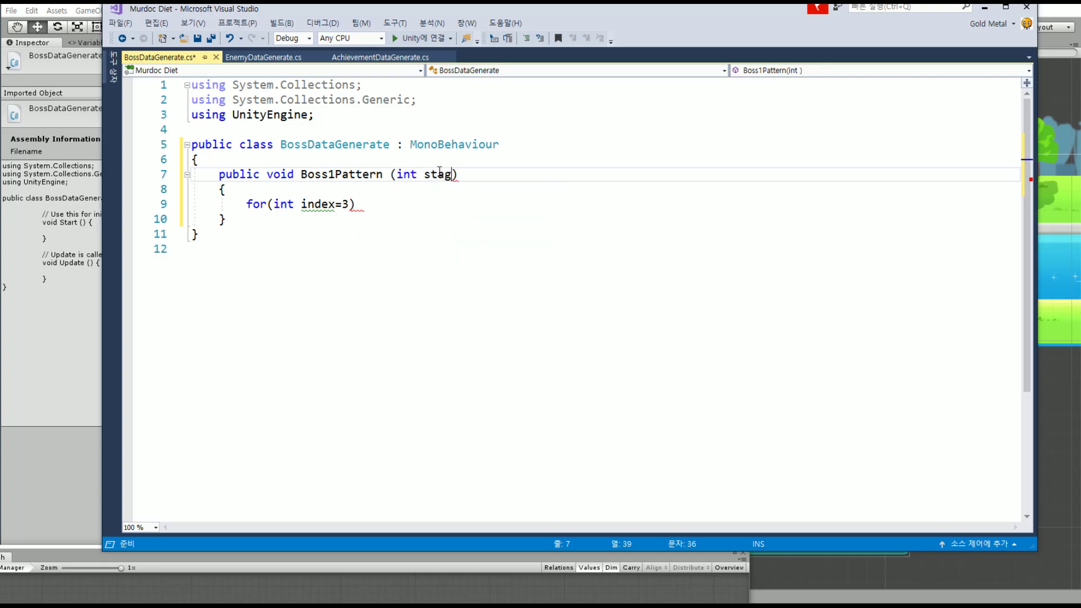
text(e)
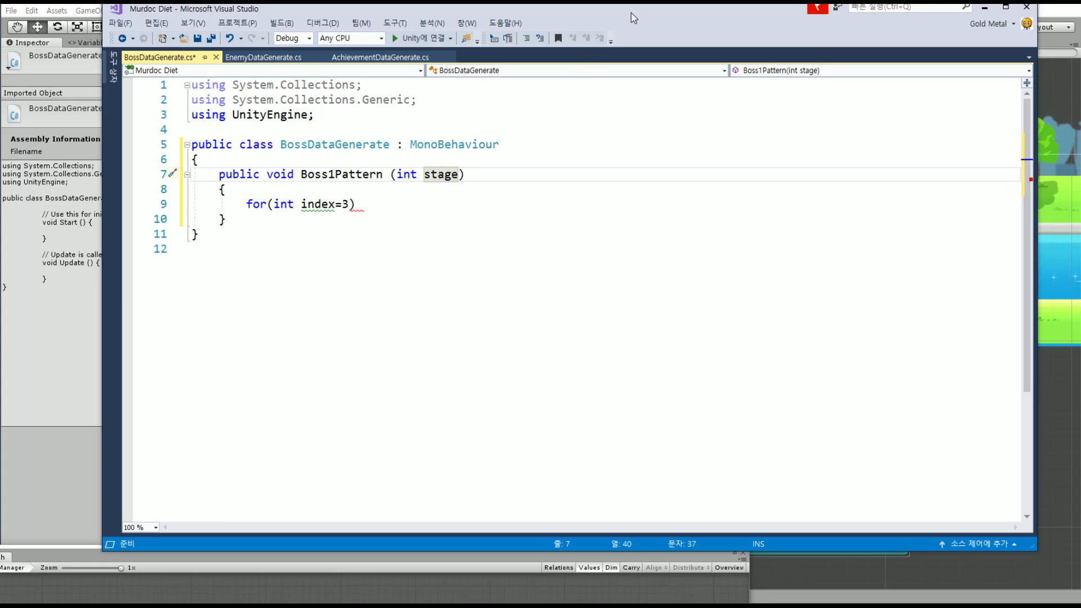
Make the for loop start index at 0, with a first bound of index < stage+3
double_click(445, 174)
mouse_move(323, 206)
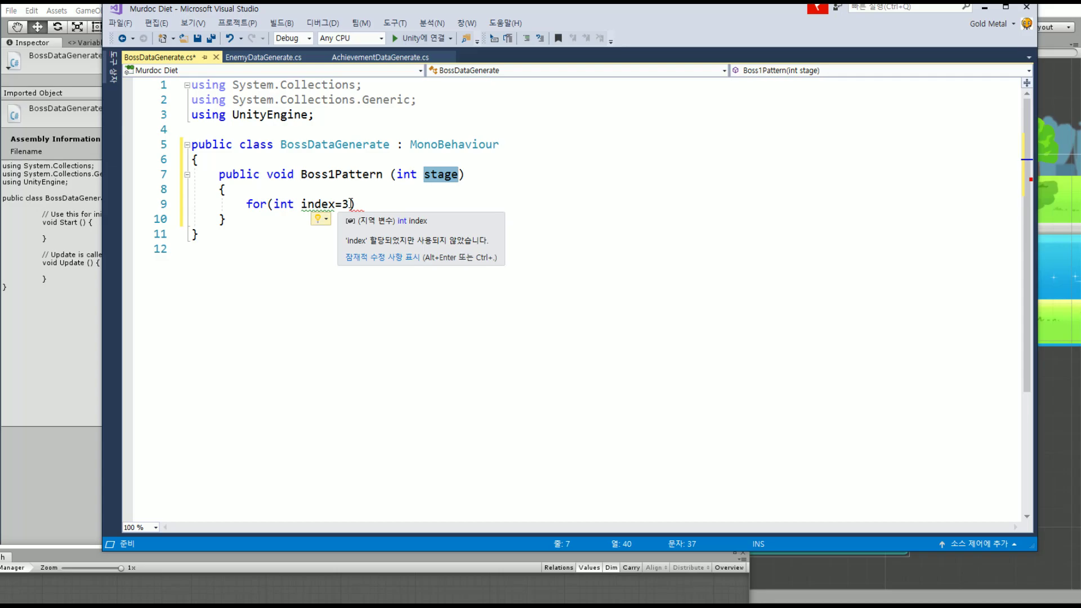
click(350, 204)
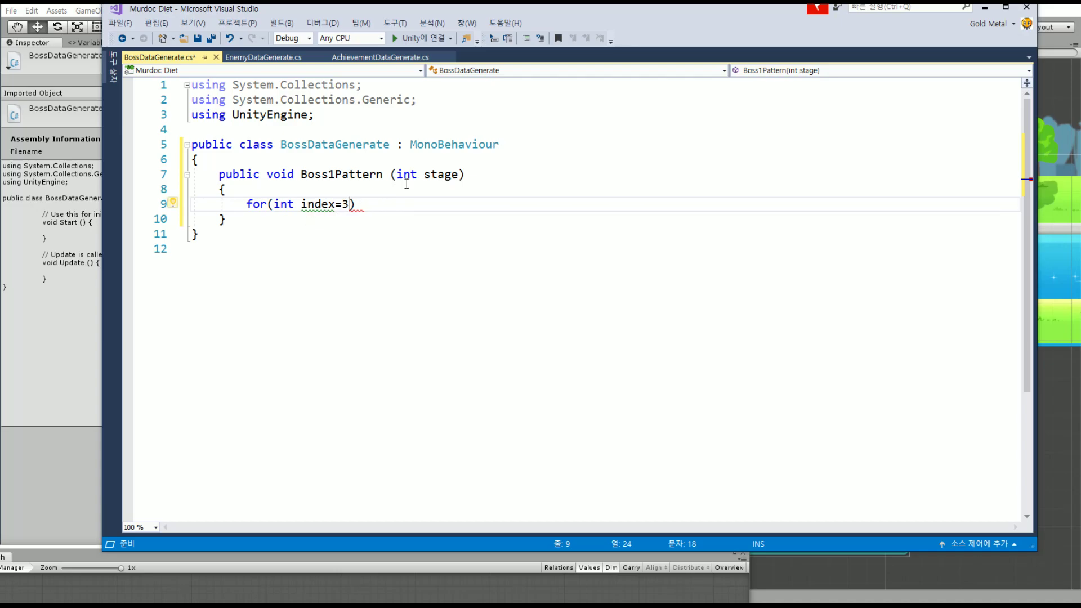
key(BackSpace)
text(90)
key(BackSpace)
key(BackSpace)
text(0; inde)
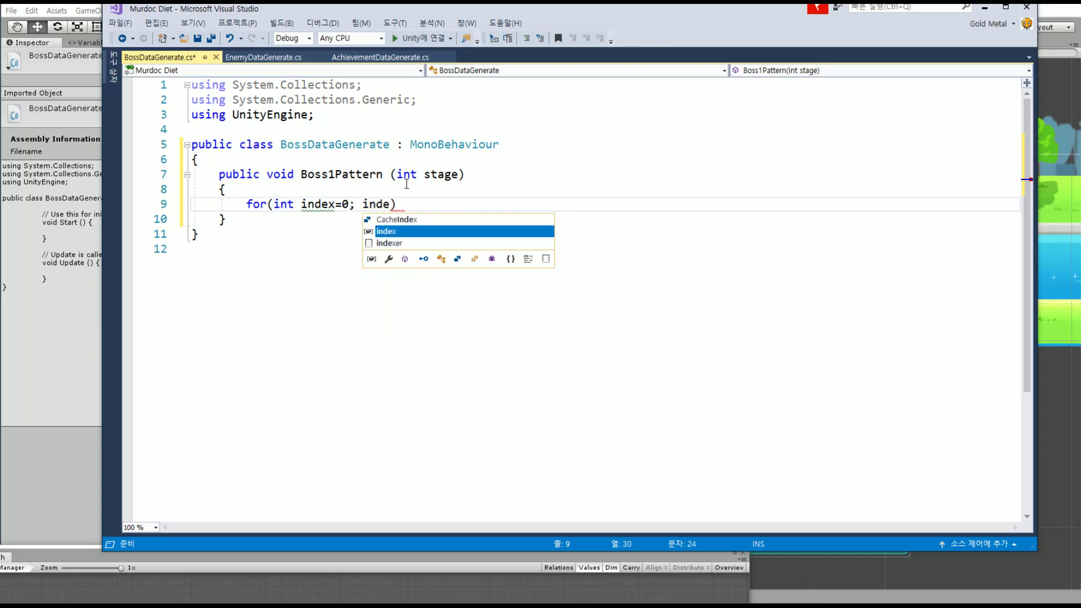
text(x < stage)
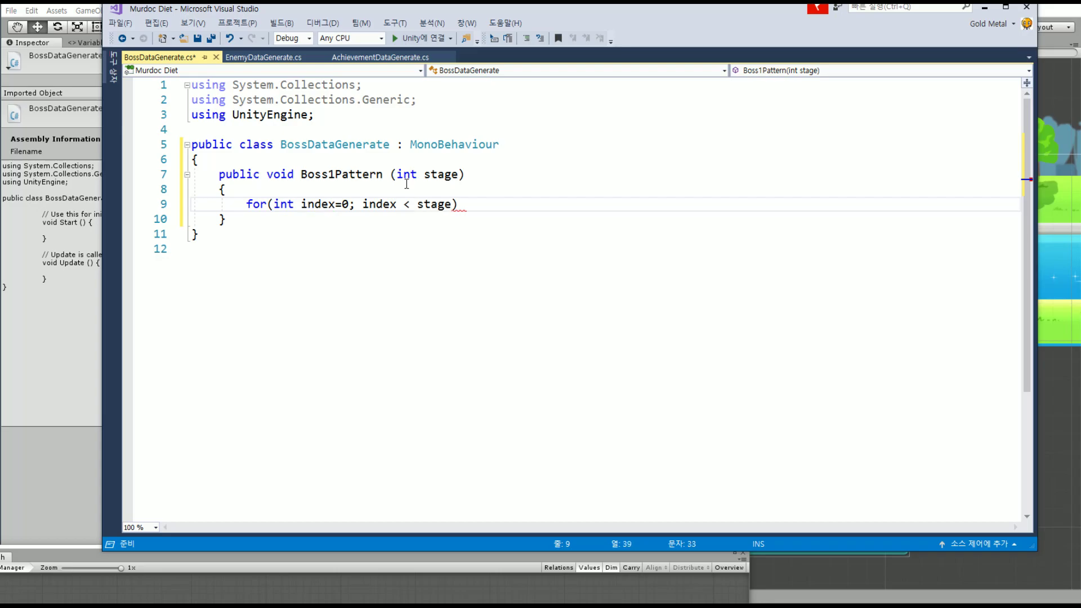
text(+3)
Change the loop bound to stage+2 in parentheses, with a stage==5? condition
key(BackSpace)
text(2)
text())
click(418, 206)
text(()
mouse_move(487, 199)
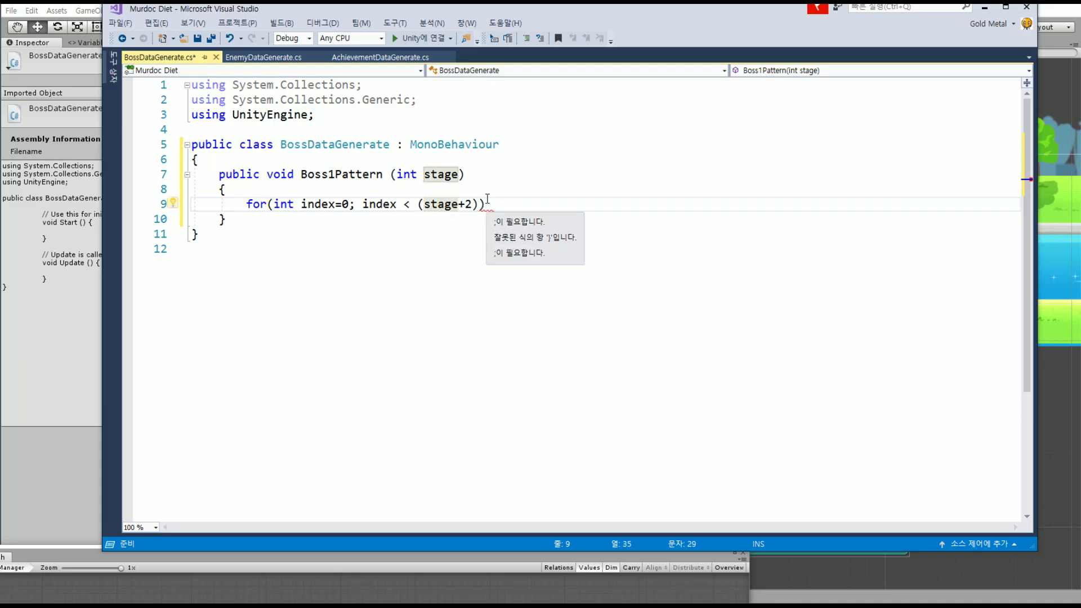
key(Right)
key(Right)
key(Right)
text(?)
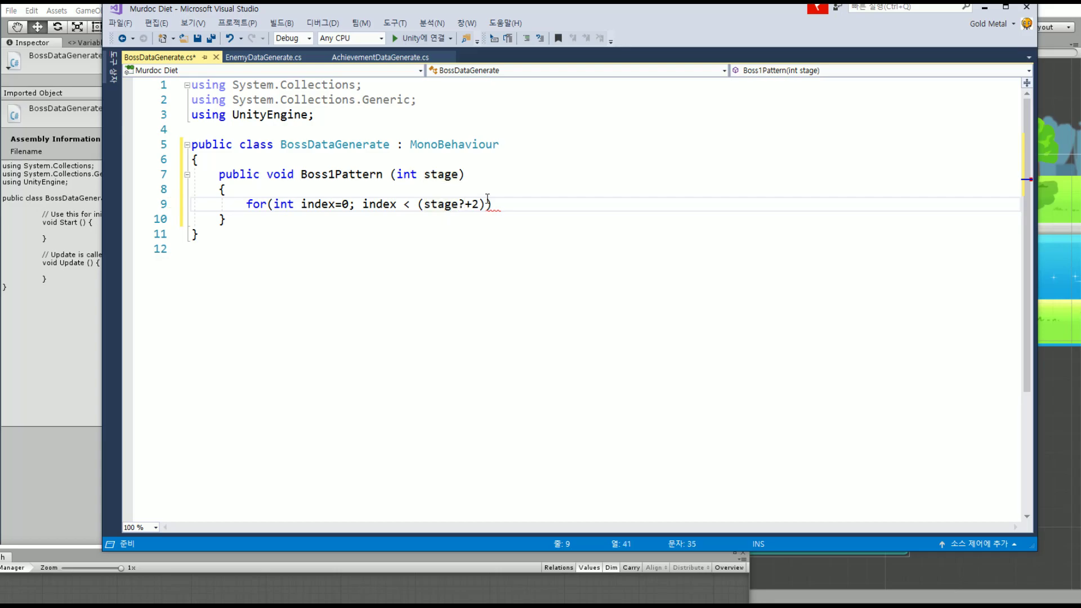
text(==5)
key(Right)
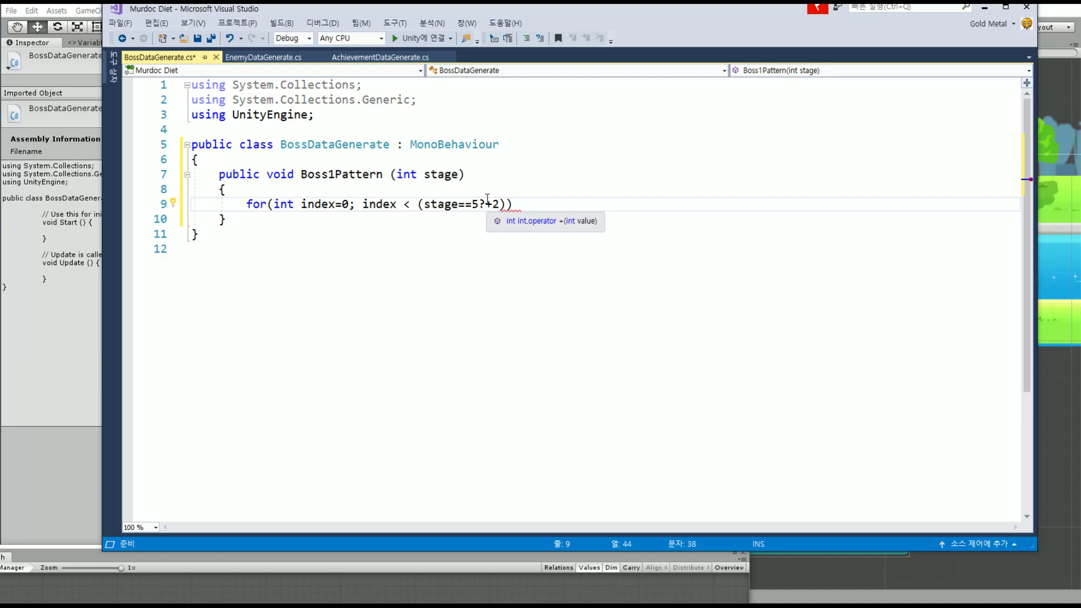
click(316, 192)
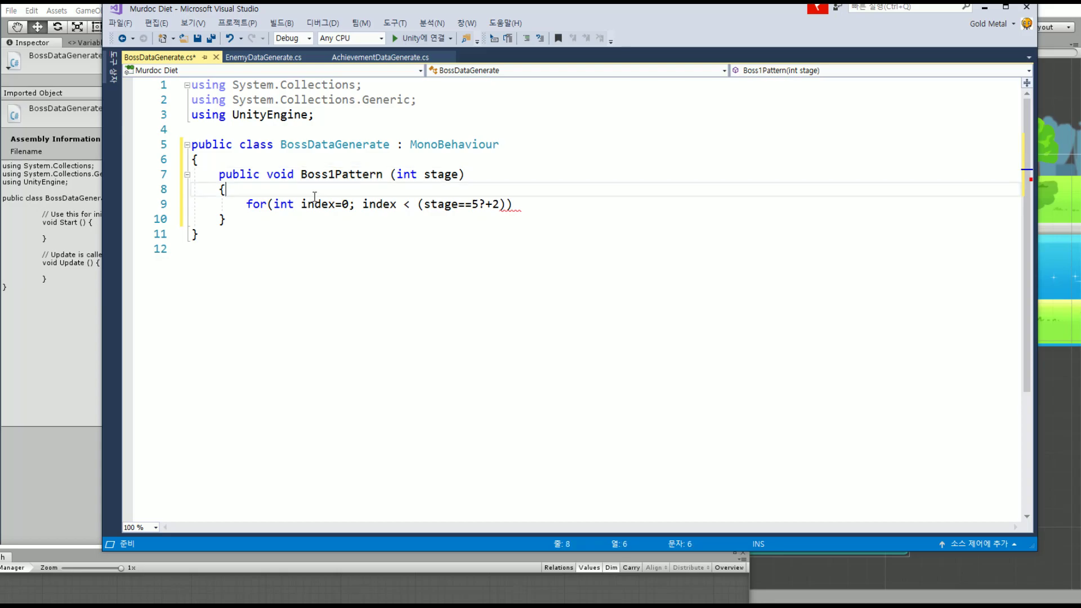
Add an 'int maxTask =' line above the loop and move the conditional bound into it
key(Return)
text(int )
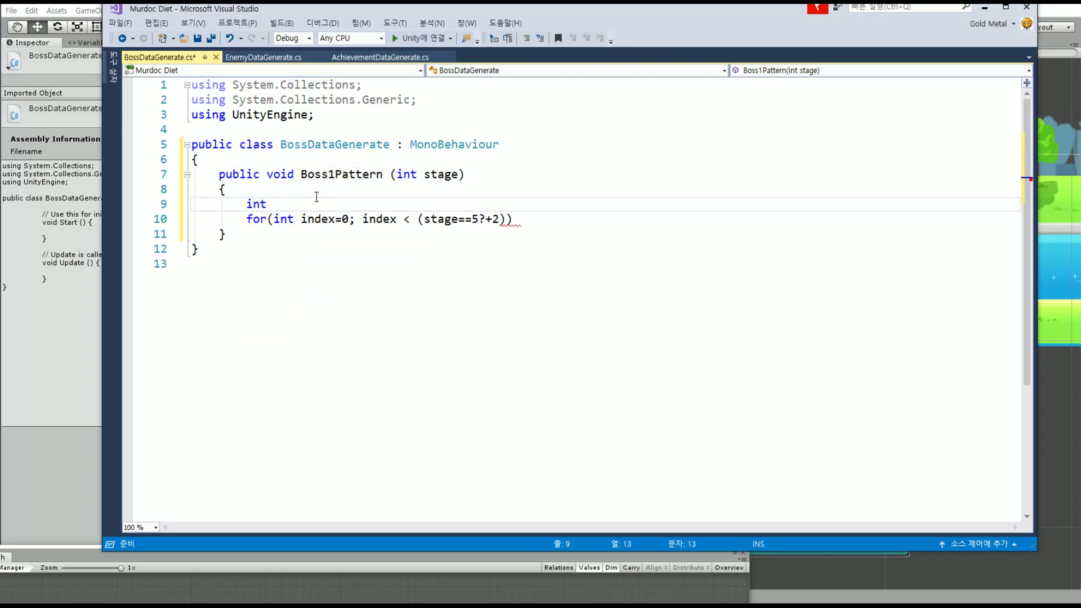
text(max)
text(Ta)
text(sk =)
drag(505, 219, 417, 220)
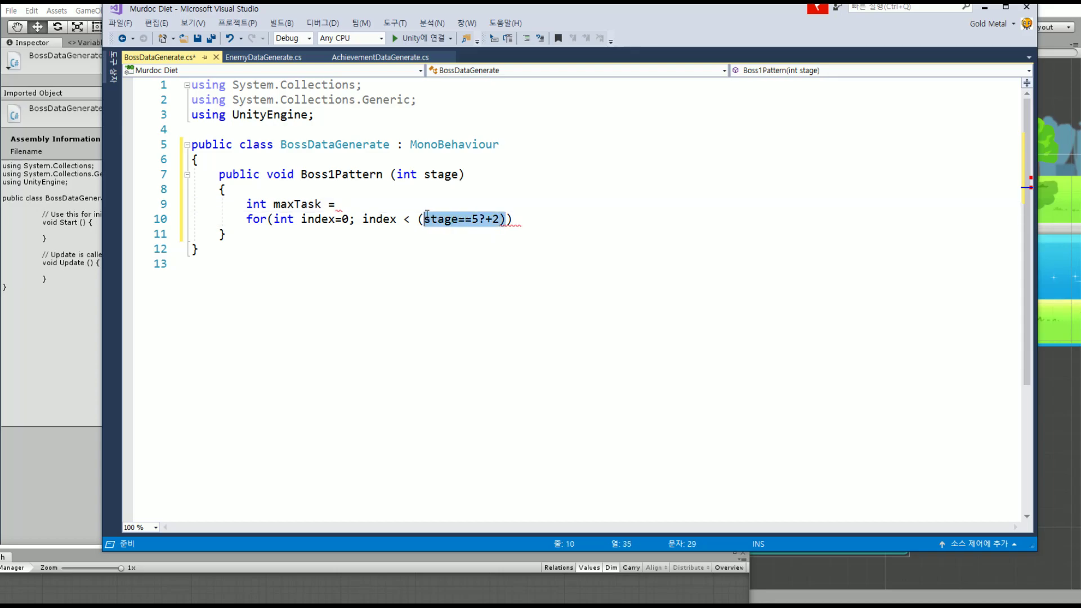
key(ctrl+x)
click(373, 202)
key(ctrl+v)
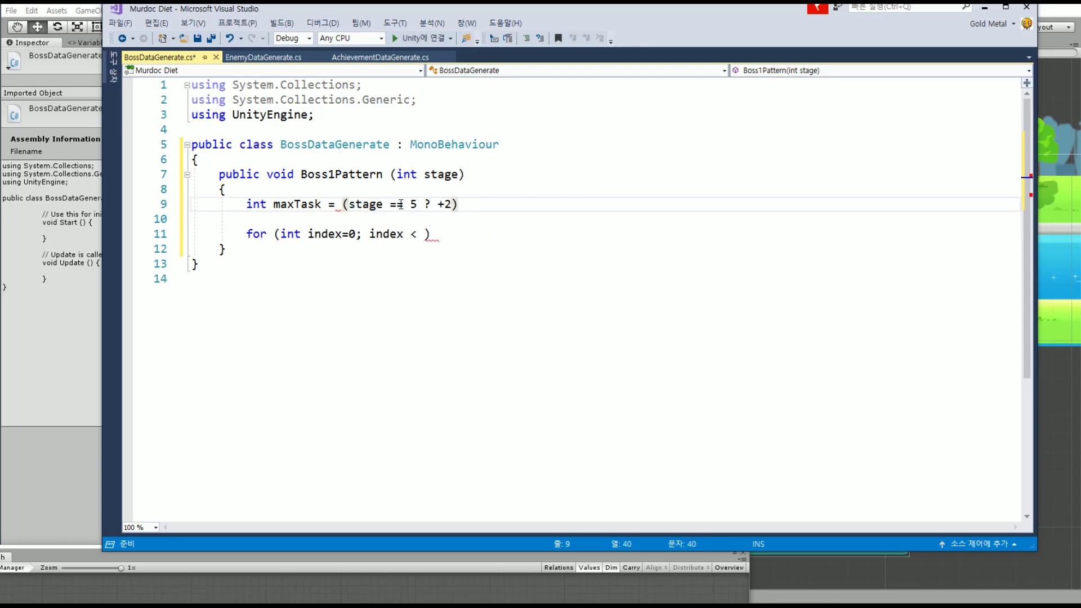
key(Delete)
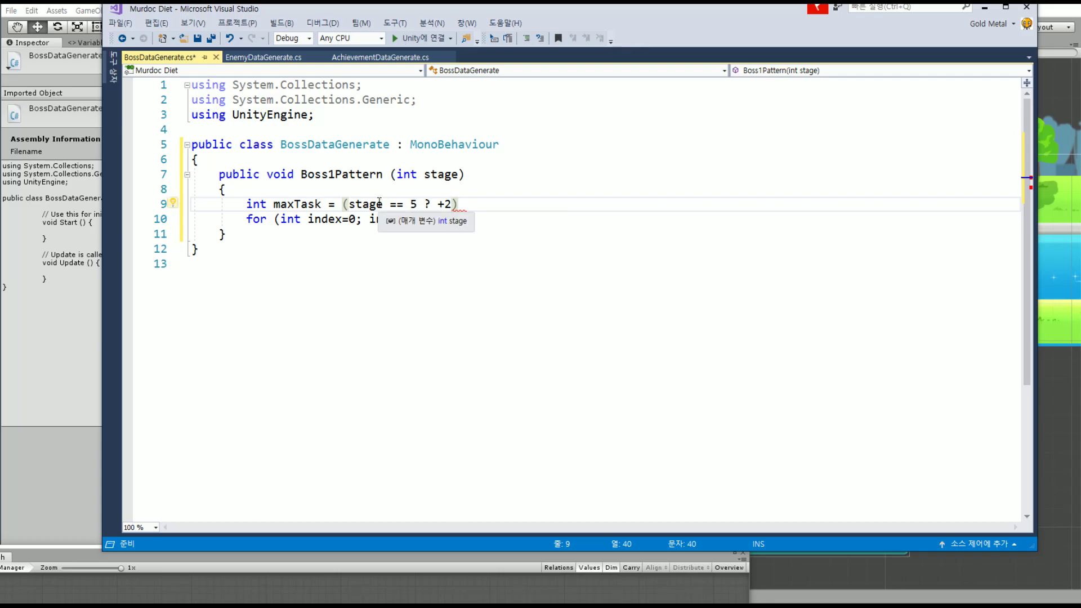
Complete the maxTask expression as (stage == 5 ? 8 : stage+2)
key(End)
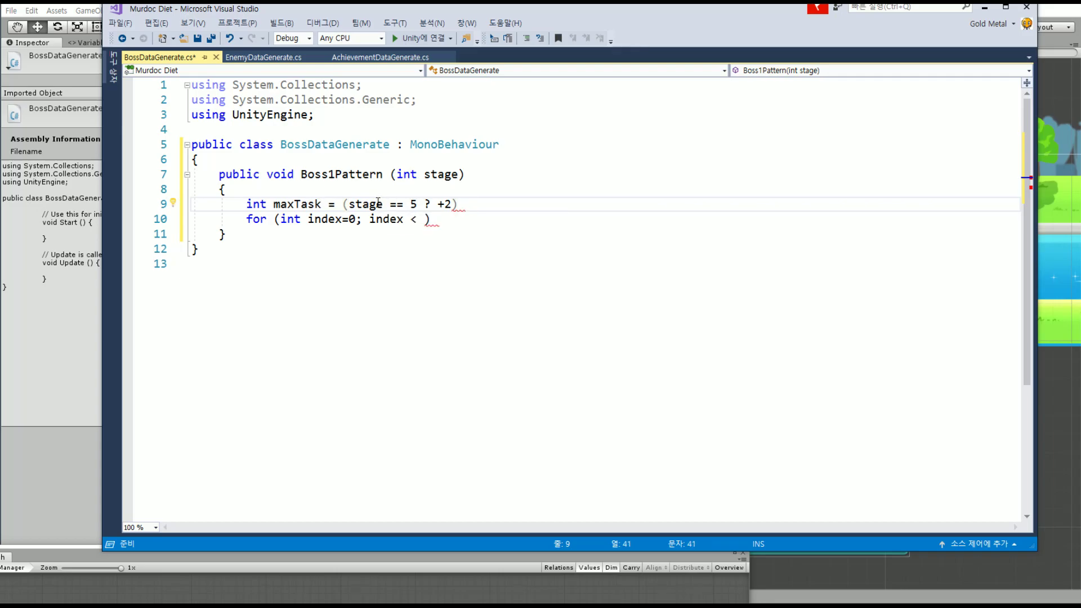
text(?)
key(BackSpace)
key(Left)
key(Left)
key(Left)
key(Right)
key(Left)
key(Left)
key(Left)
key(Left)
key(Right)
key(Right)
key(shift+Right)
key(shift+Right)
key(shift+Right)
key(Delete)
key(Delete)
key(Delete)
text())
key(Left)
key(Left)
text(8 :)
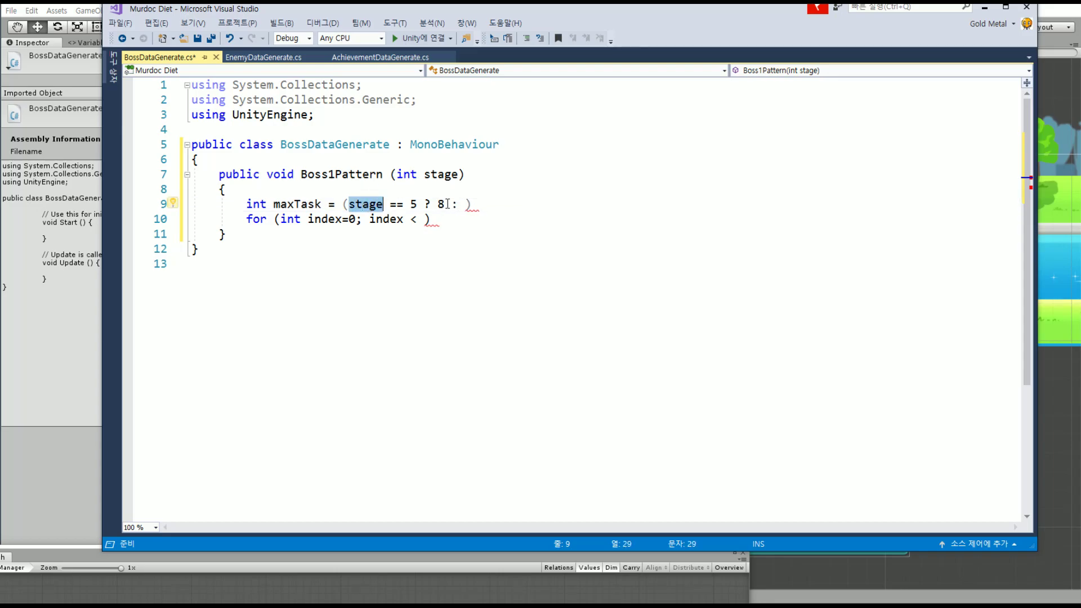
text( stage+2)
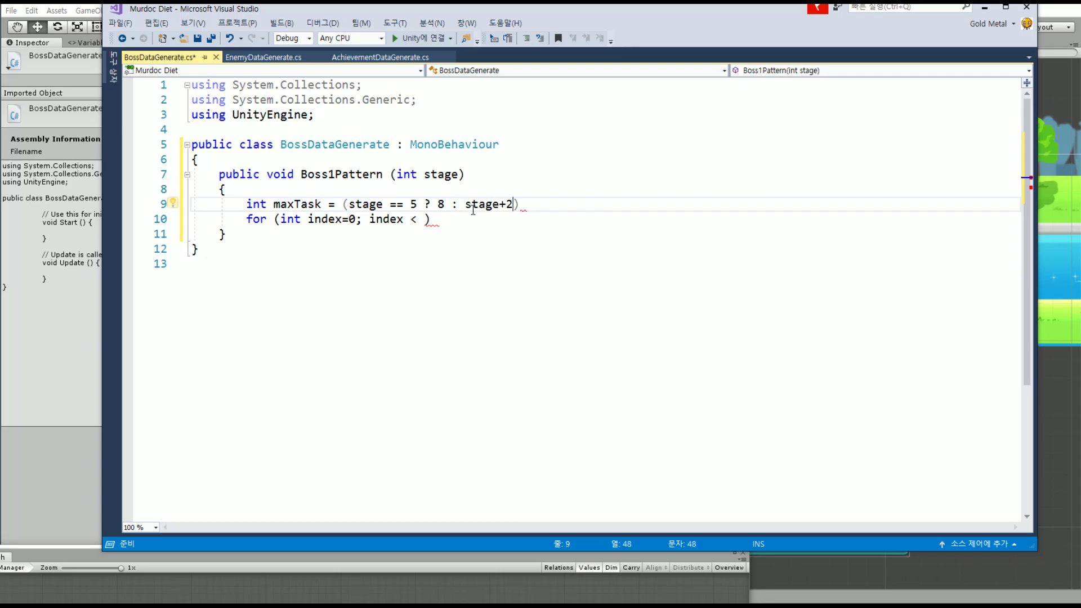
Make the loop header read index < maxTask; index++ with braces, and end maxTask's line with a semicolon
click(312, 203)
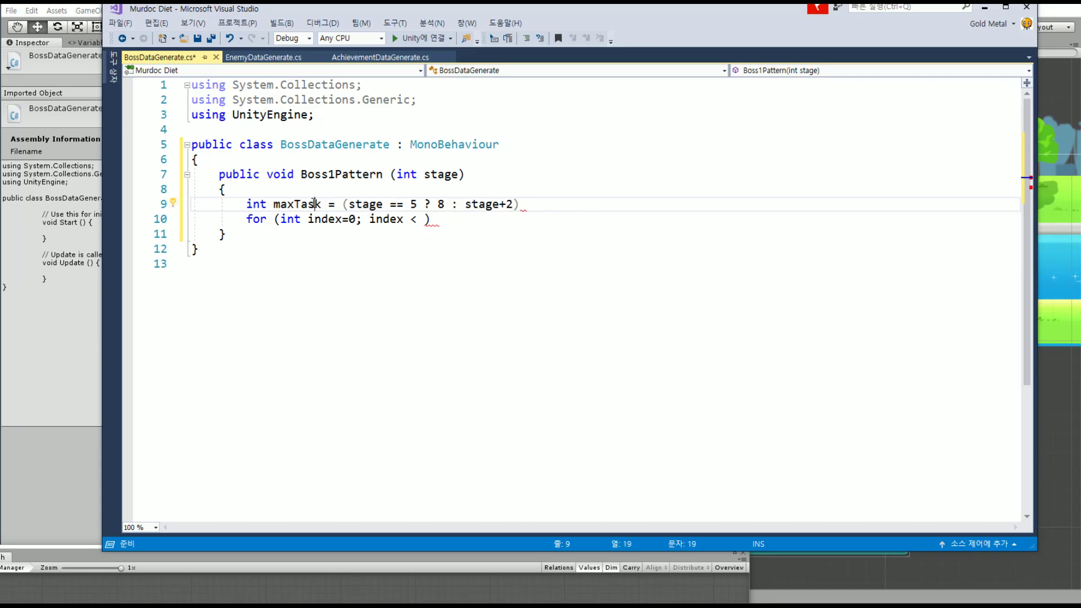
click(423, 220)
text(maxTask)
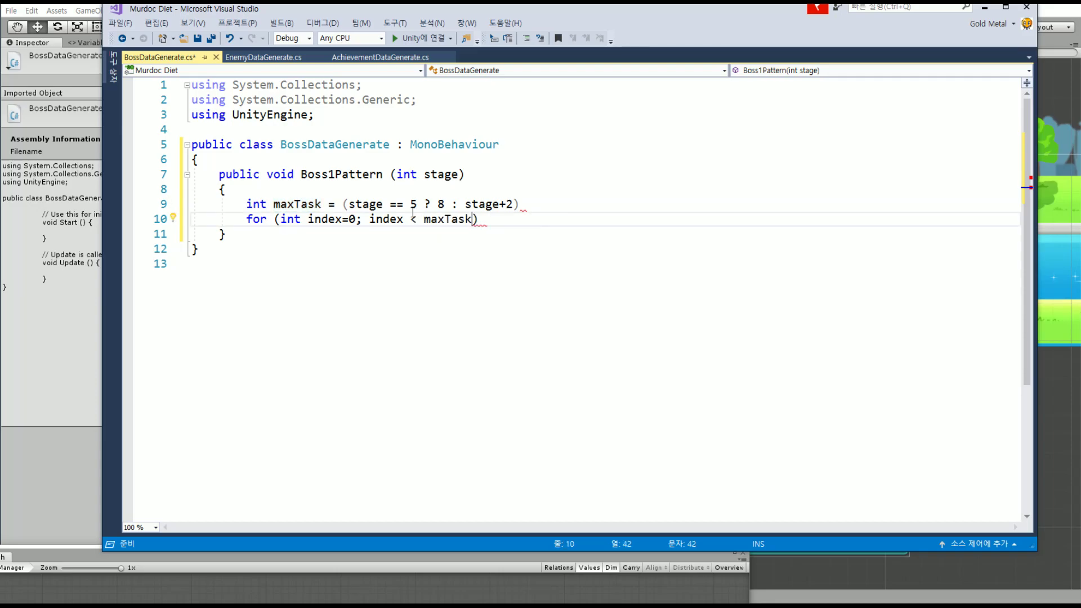
text(; index)
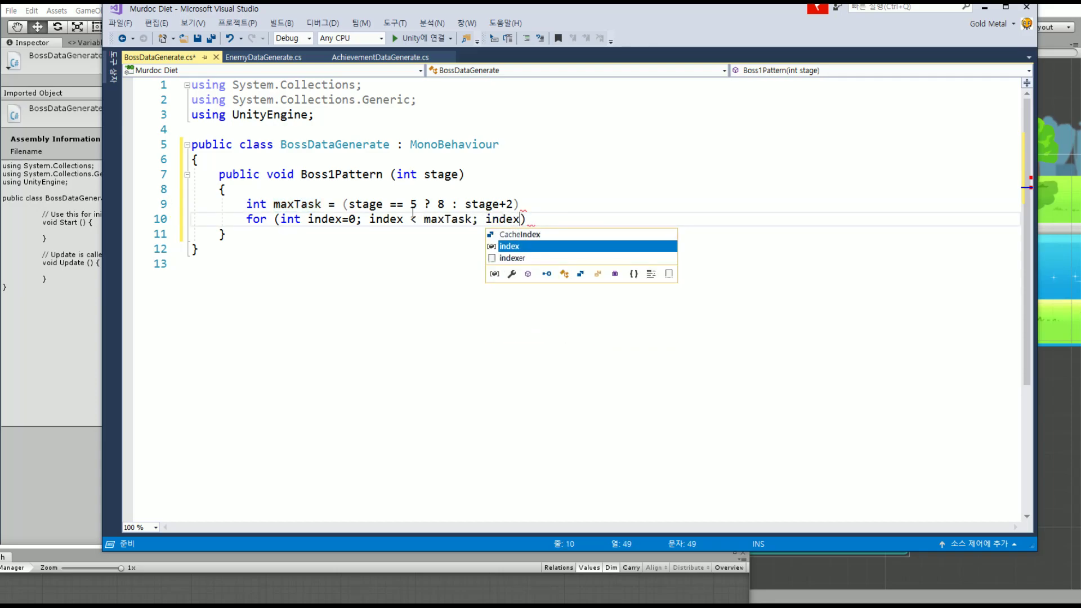
text(++) {)
key(Return)
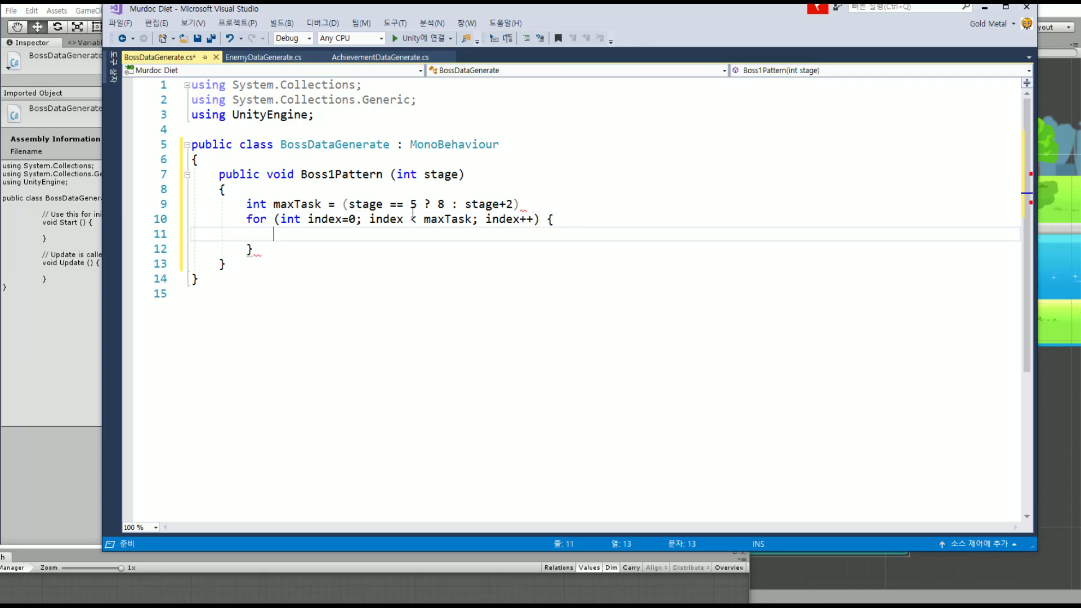
click(554, 220)
click(554, 208)
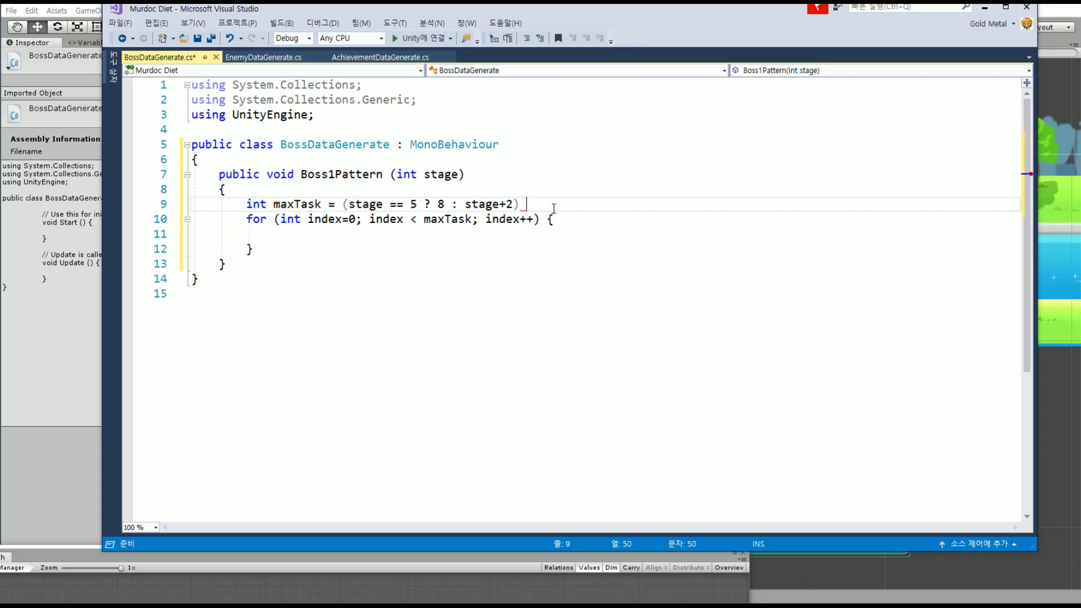
text(;)
drag(281, 219, 534, 219)
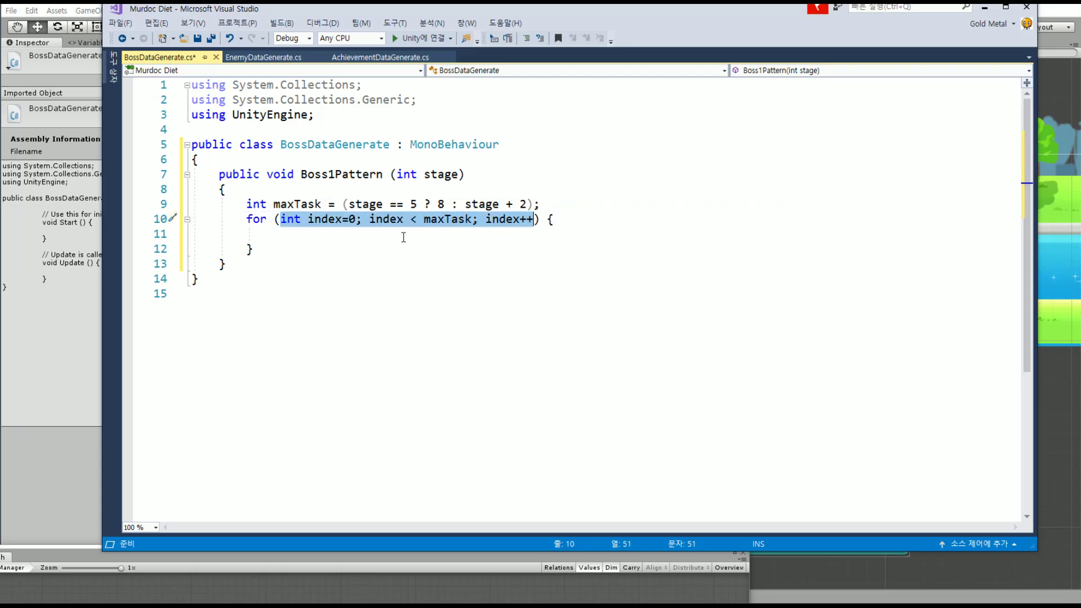
click(367, 239)
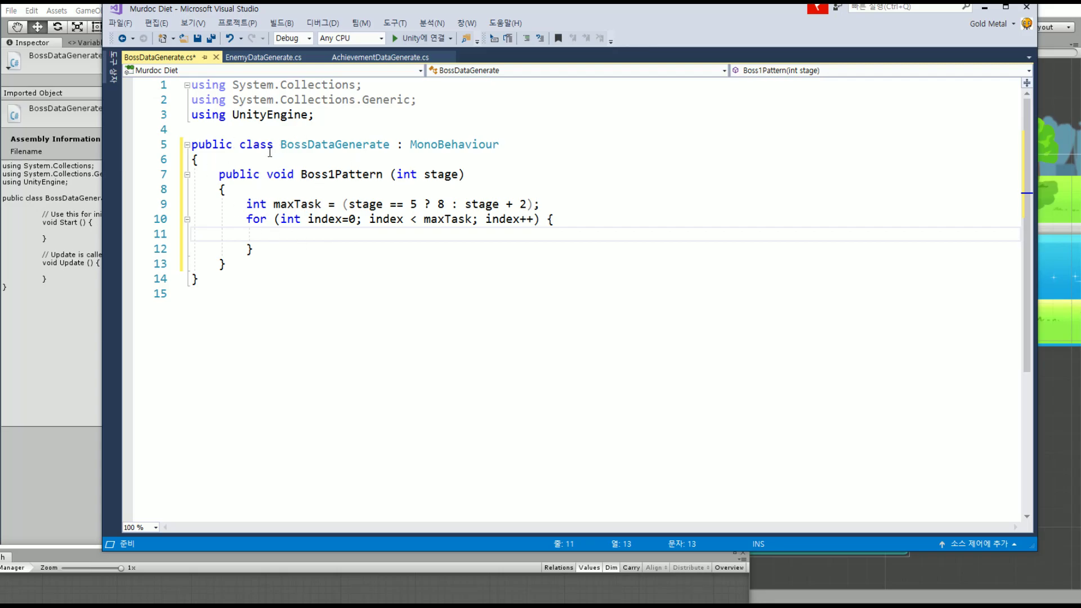
Start a public enum declaration on a new line after the class's opening brace
click(245, 163)
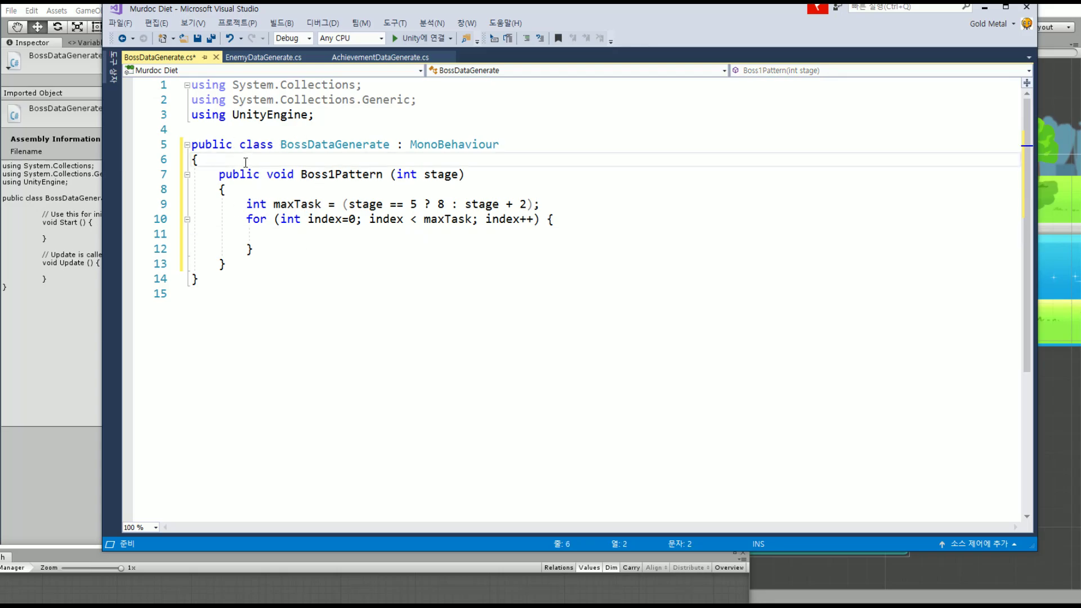
key(Return)
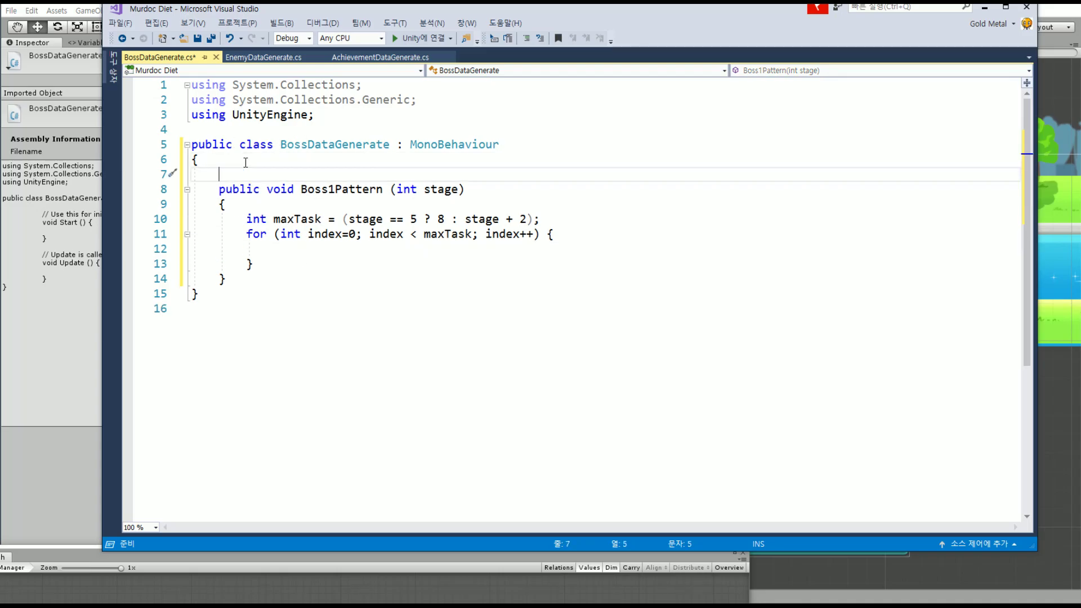
text(enum)
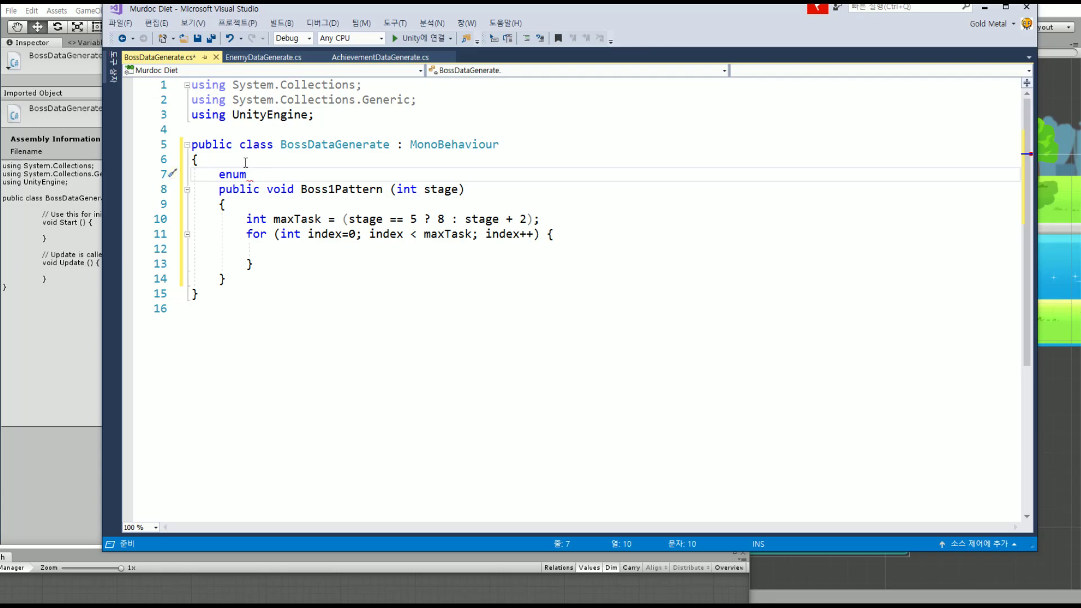
text(t)
key(BackSpace)
key(BackSpace)
key(BackSpace)
key(BackSpace)
key(BackSpace)
key(BackSpace)
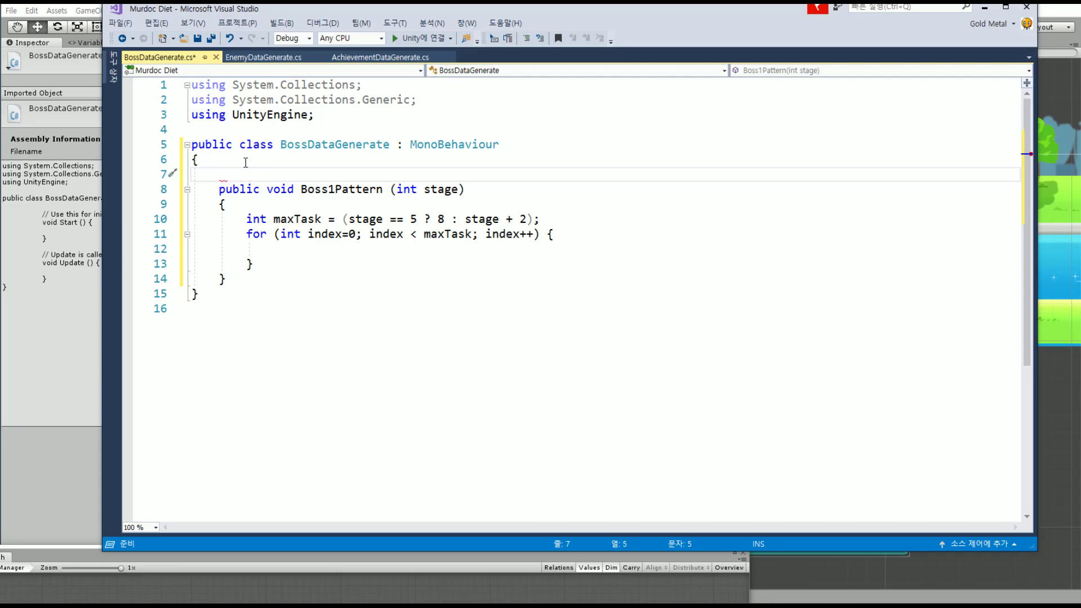
text(pu)
key(Tab)
text(enum)
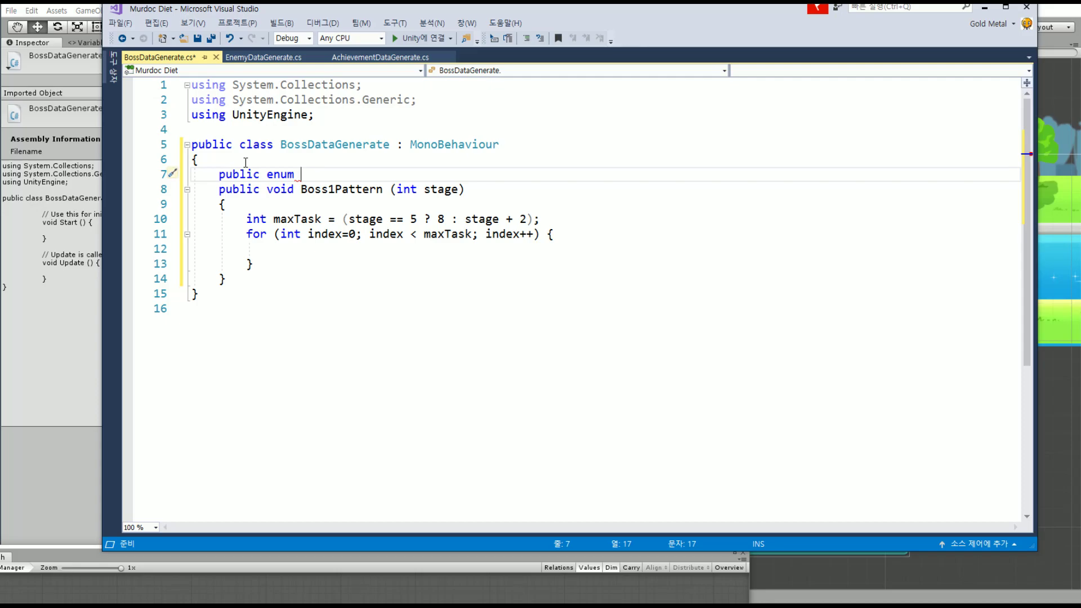
Complete it as Dance { UP, DOWN, RIGHT, LEFT }; and save BossDataGenerate.cs
text(Da)
text(nce {)
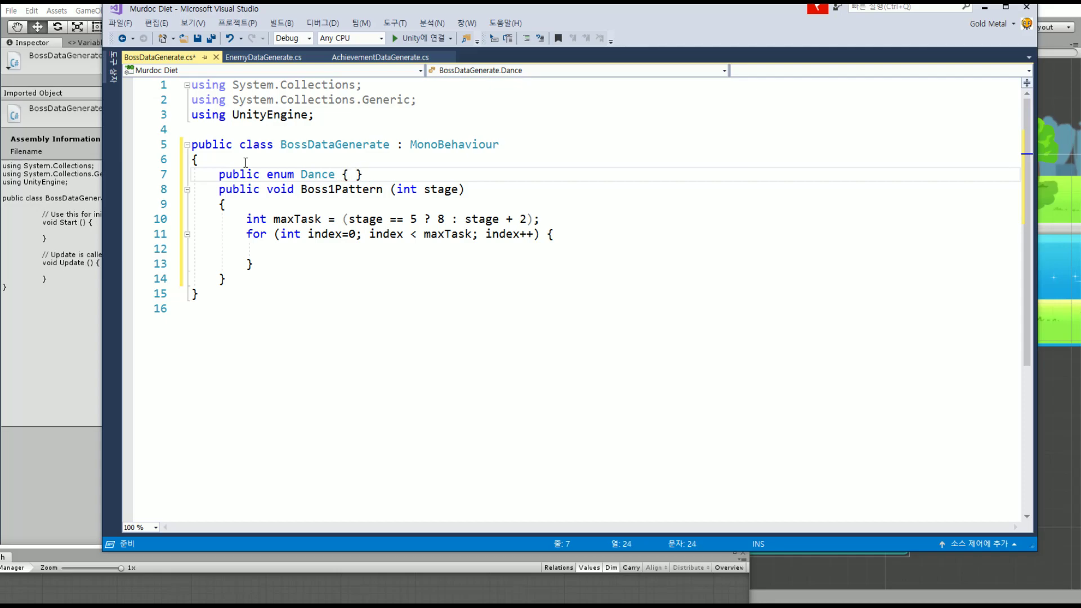
text(UP, DOWN)
text(, )
text(LEF)
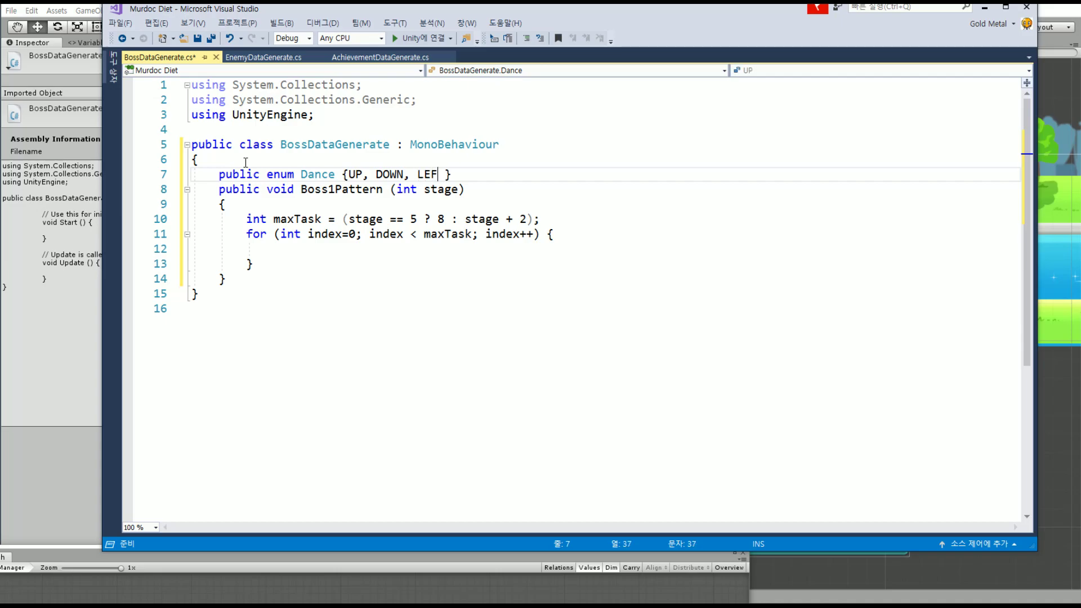
text(TR)
key(ctrl+Left)
text(RIGHT)
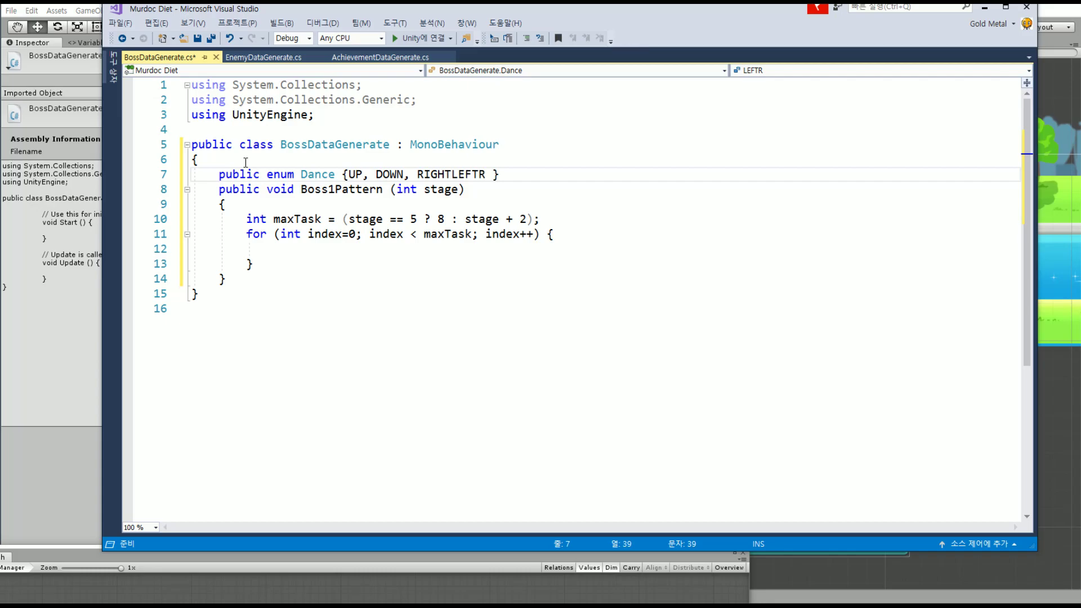
text(,)
key(Right)
key(Right)
key(Right)
key(BackSpace)
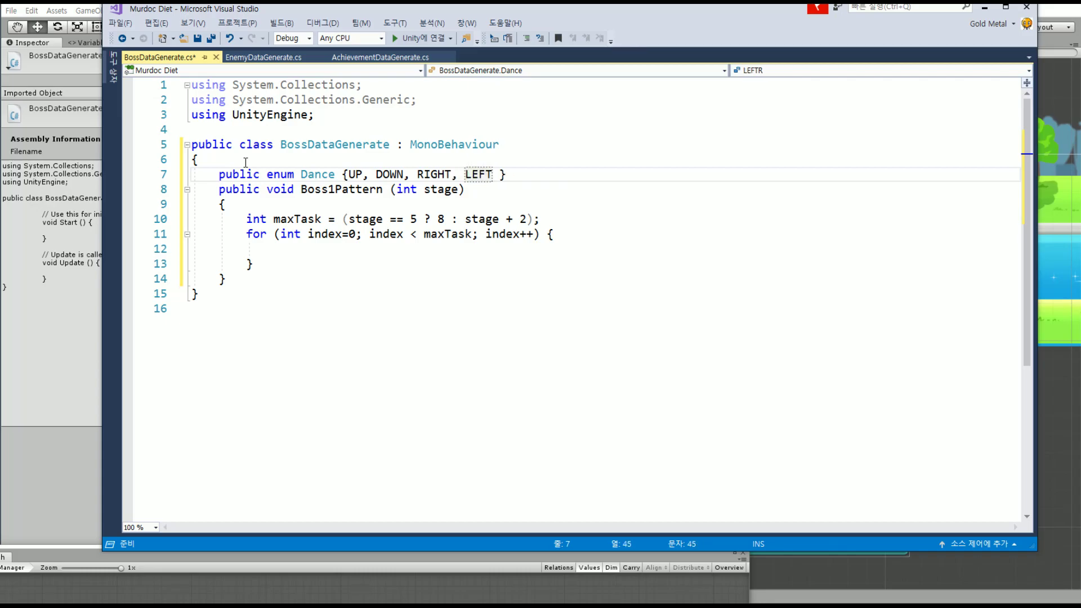
text(;)
key(Return)
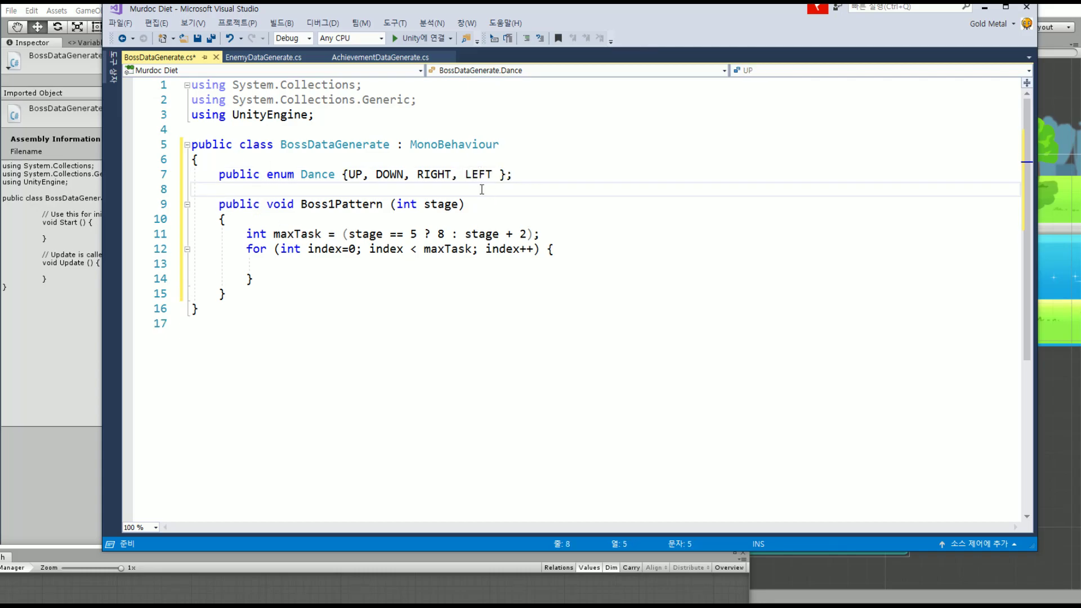
key(ctrl+s)
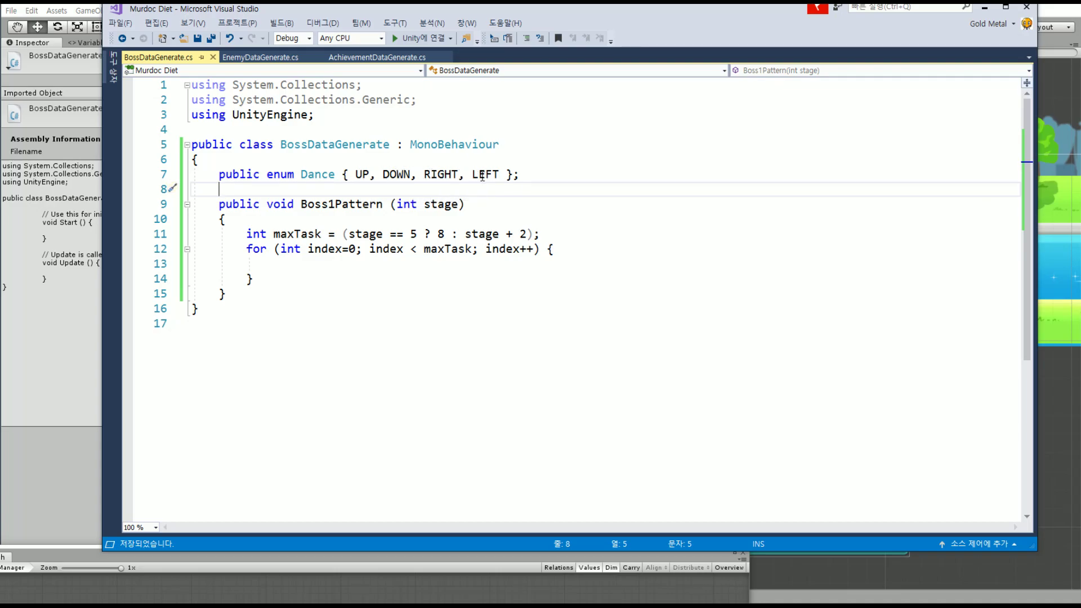
Place the caret just after Boss1Pattern's opening brace, above the int maxTask line
key(shift+Up)
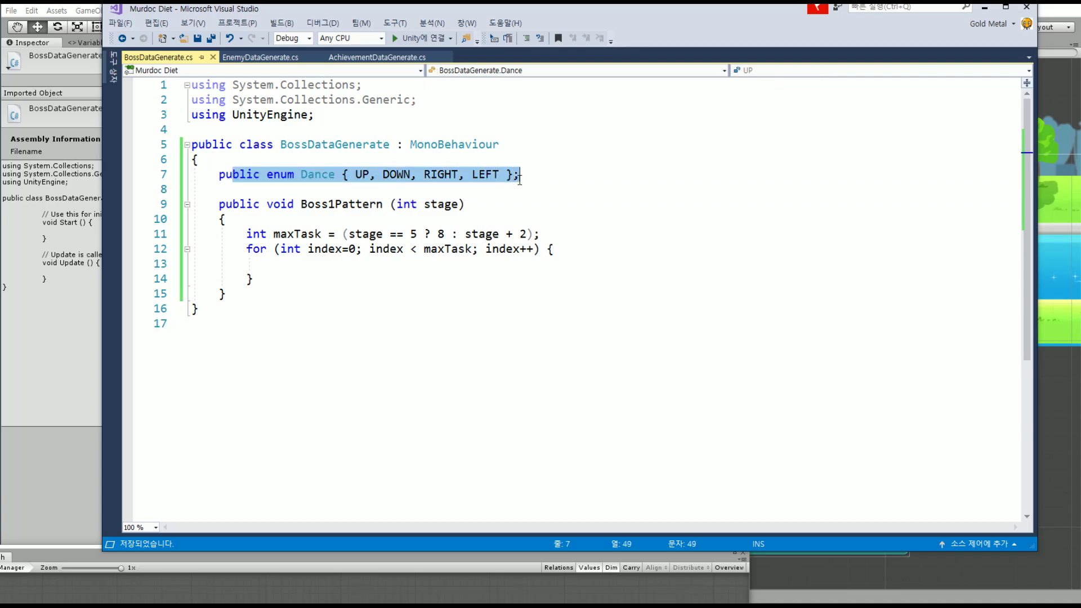
click(370, 216)
click(329, 258)
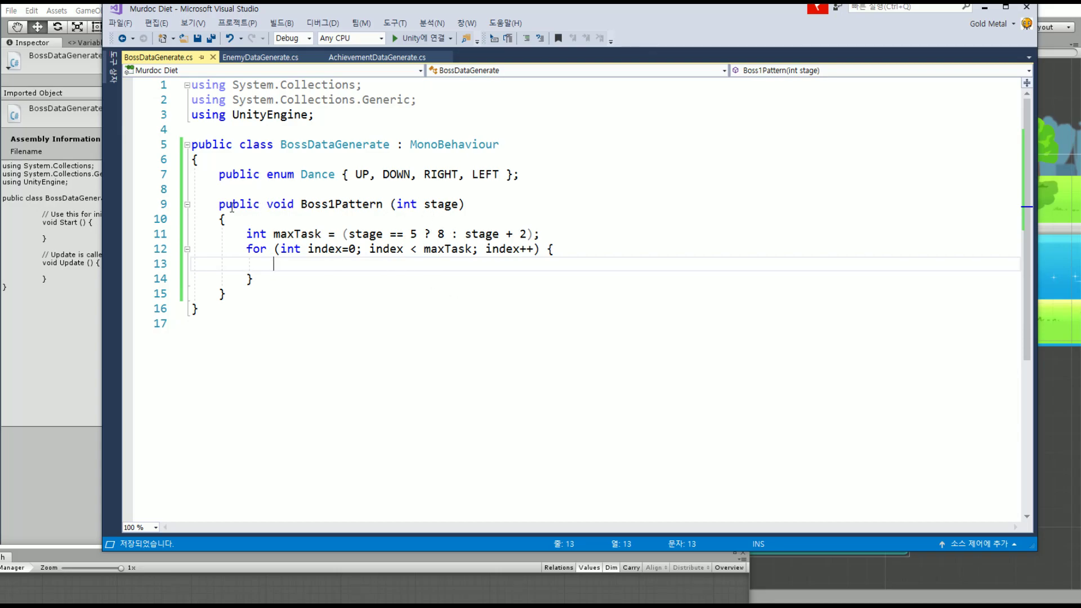
drag(231, 204, 465, 204)
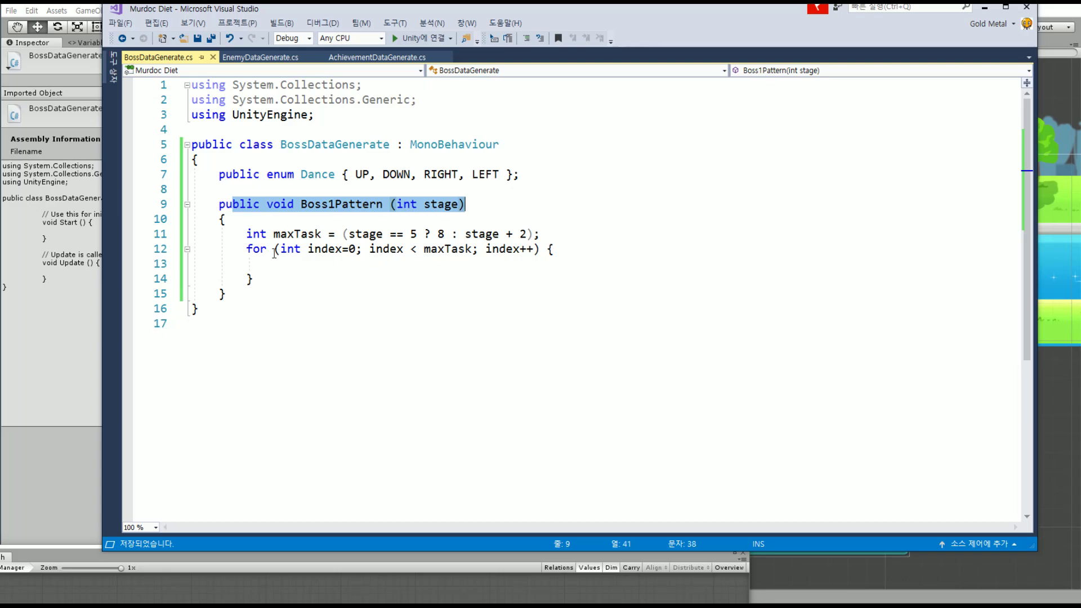
click(538, 234)
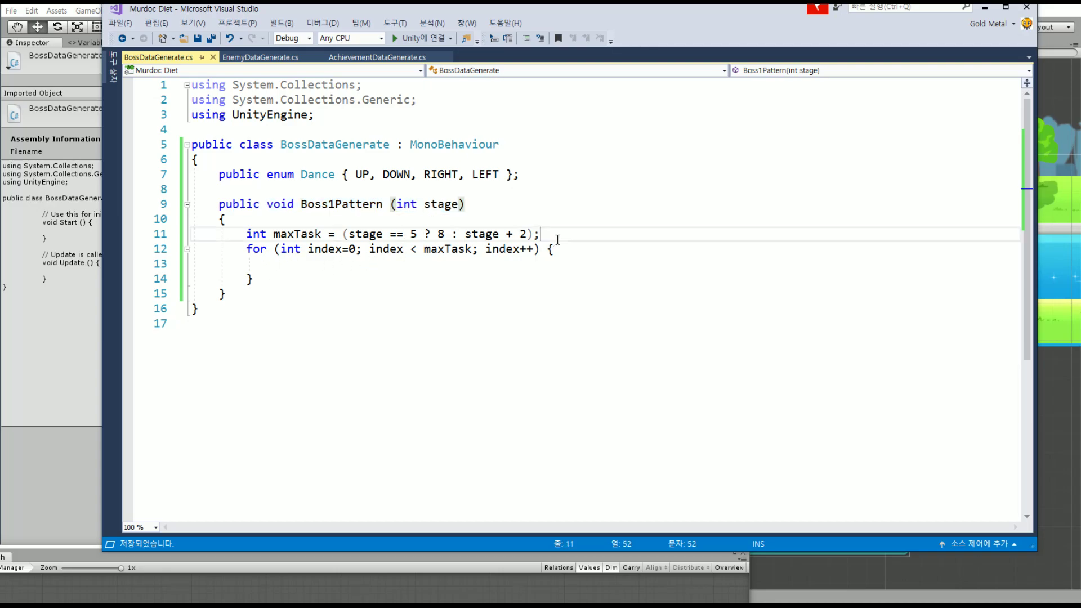
click(393, 219)
Begin a List<Dance> declaration on a new first line of Boss1Pattern
key(Return)
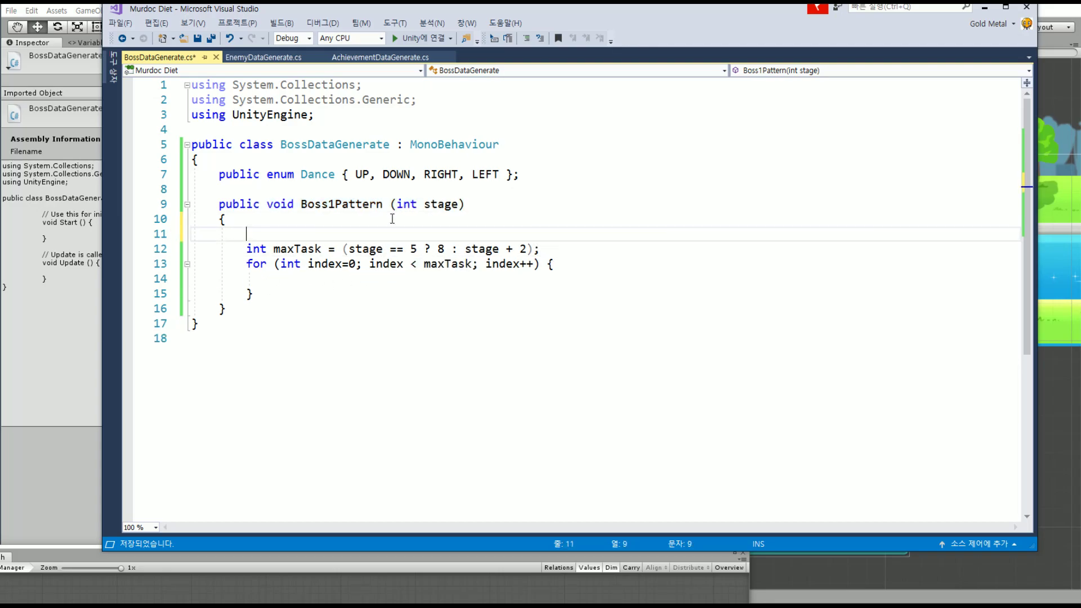
text(List)
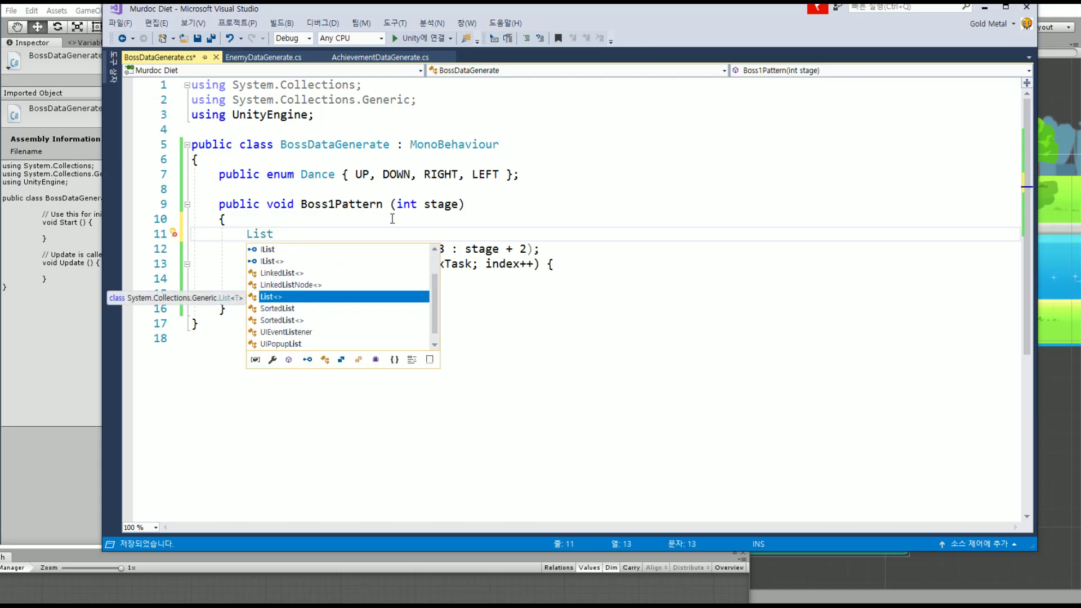
text(M<)
key(BackSpace)
key(BackSpace)
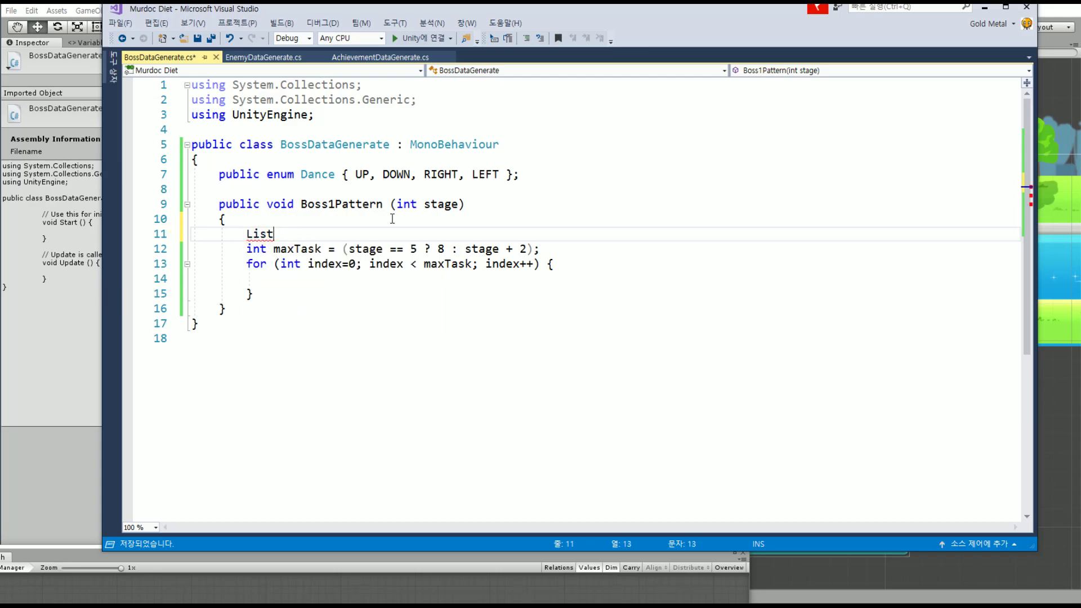
text(<)
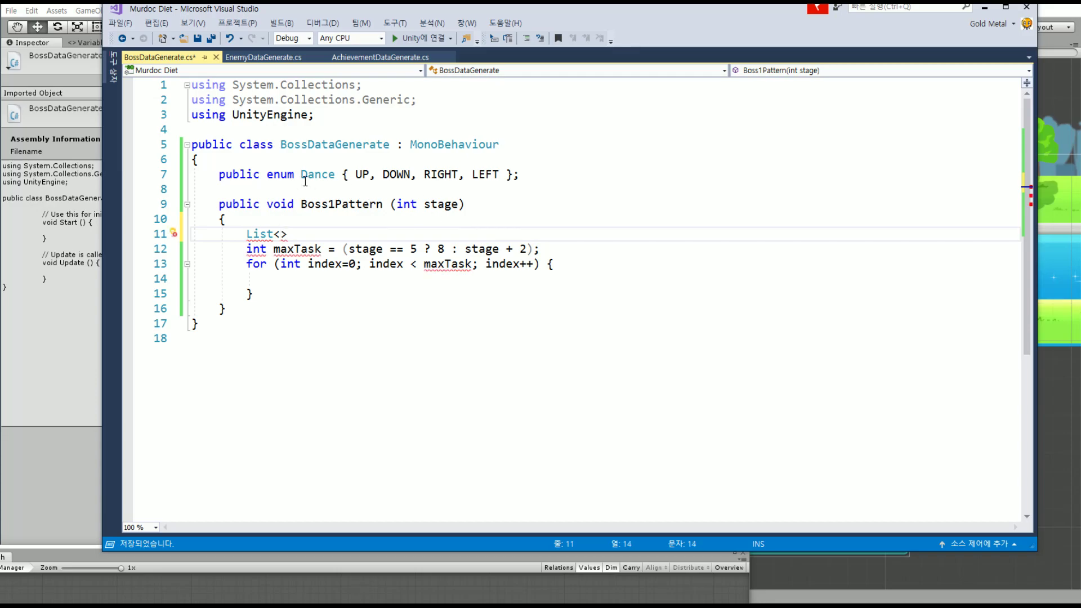
text( Dance)
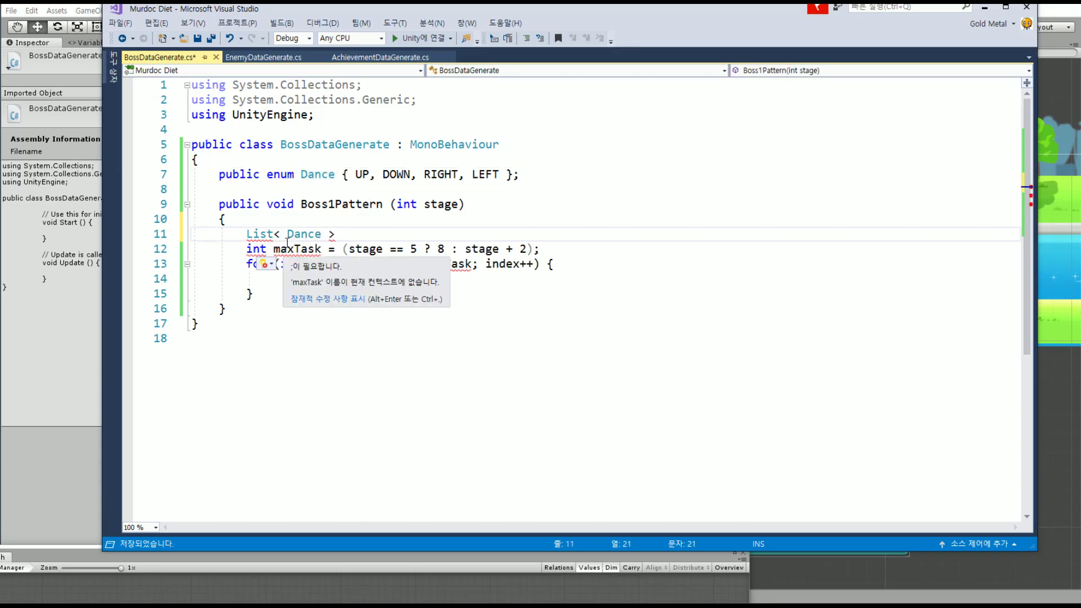
key(BackSpace)
click(286, 234)
key(BackSpace)
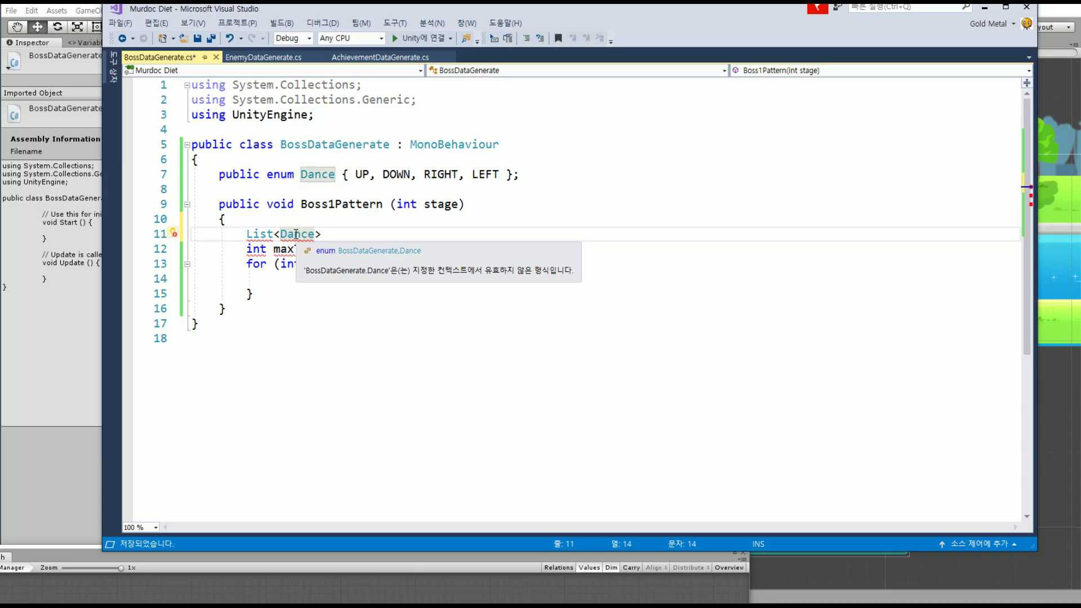
double_click(296, 233)
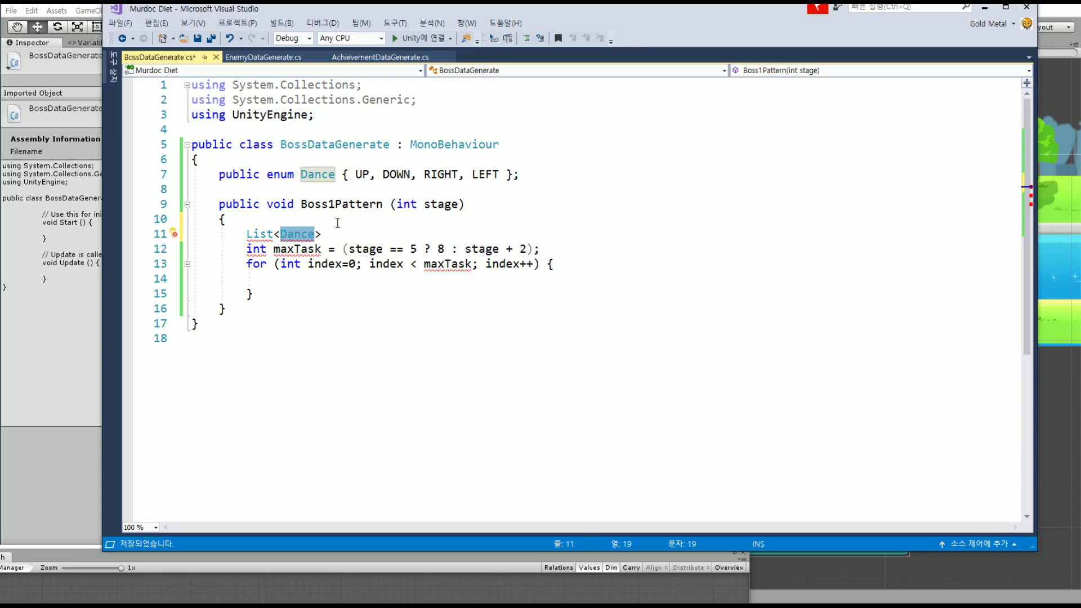
key(BackSpace)
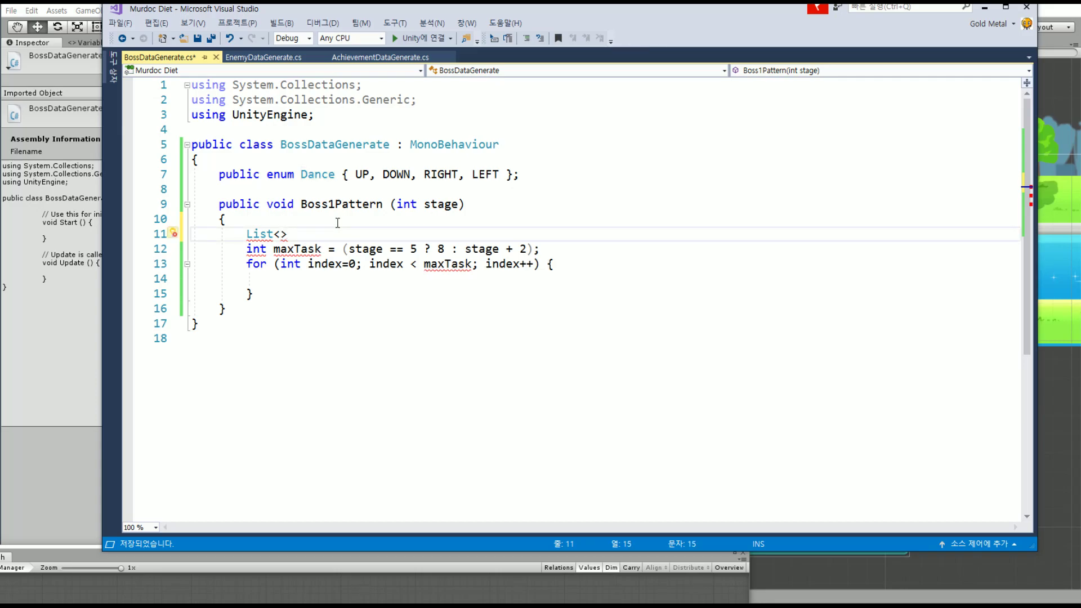
key(Left)
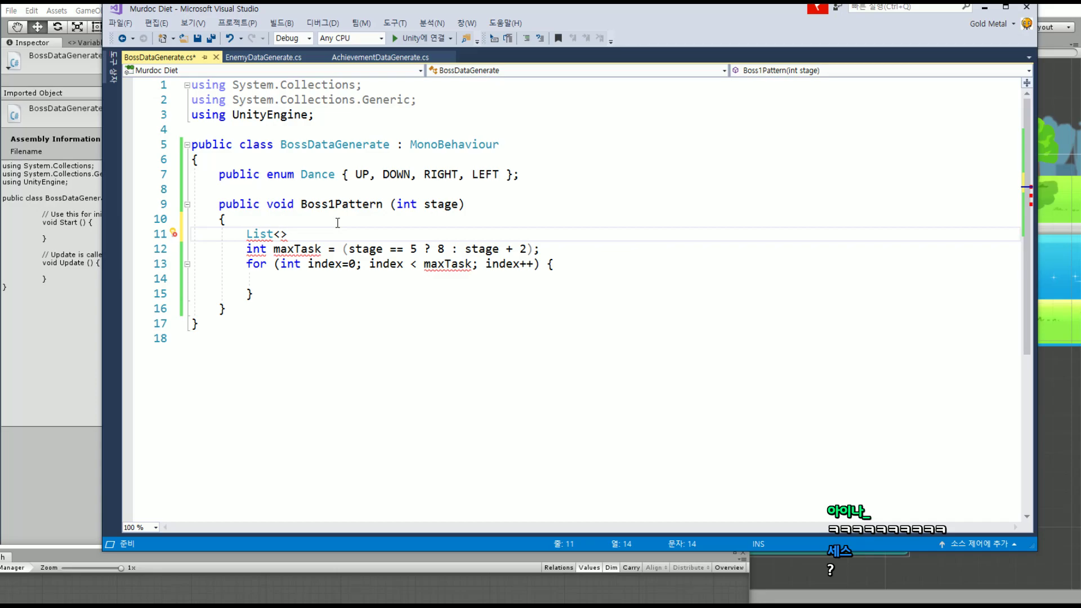
text(enum)
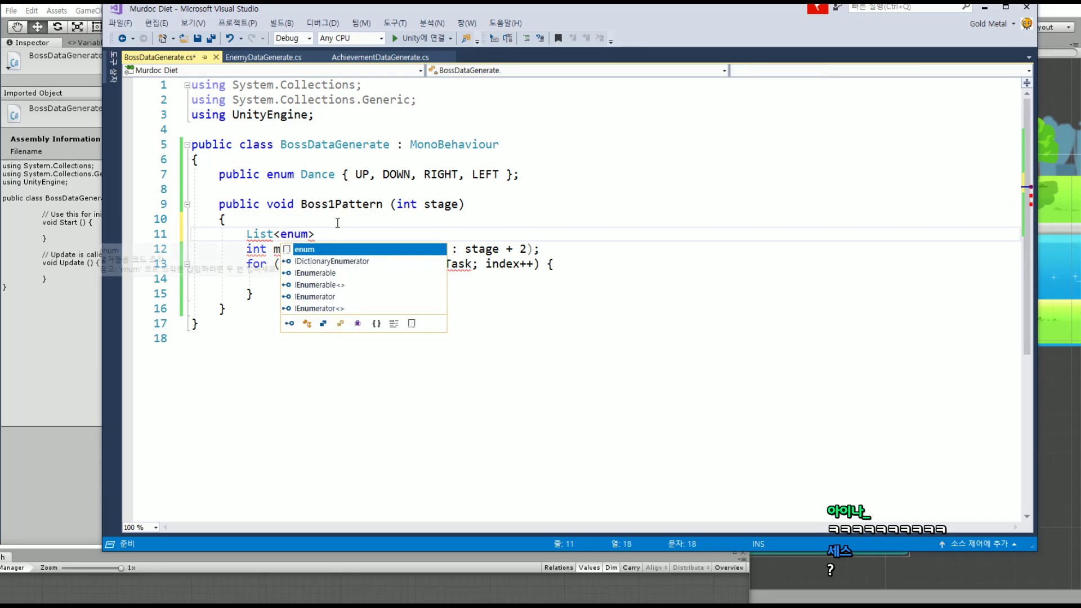
click(316, 225)
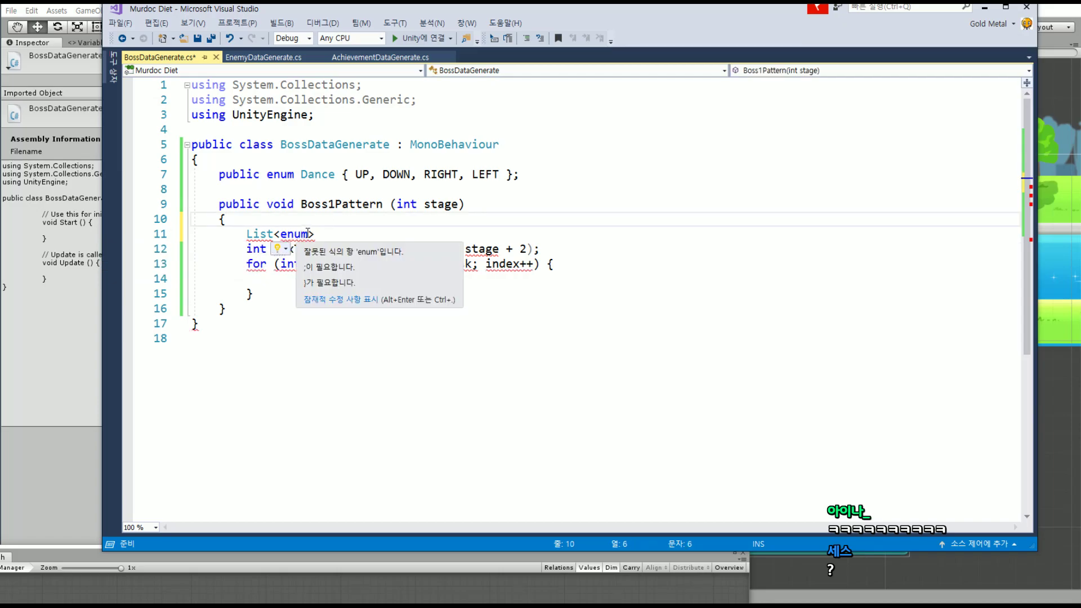
click(328, 232)
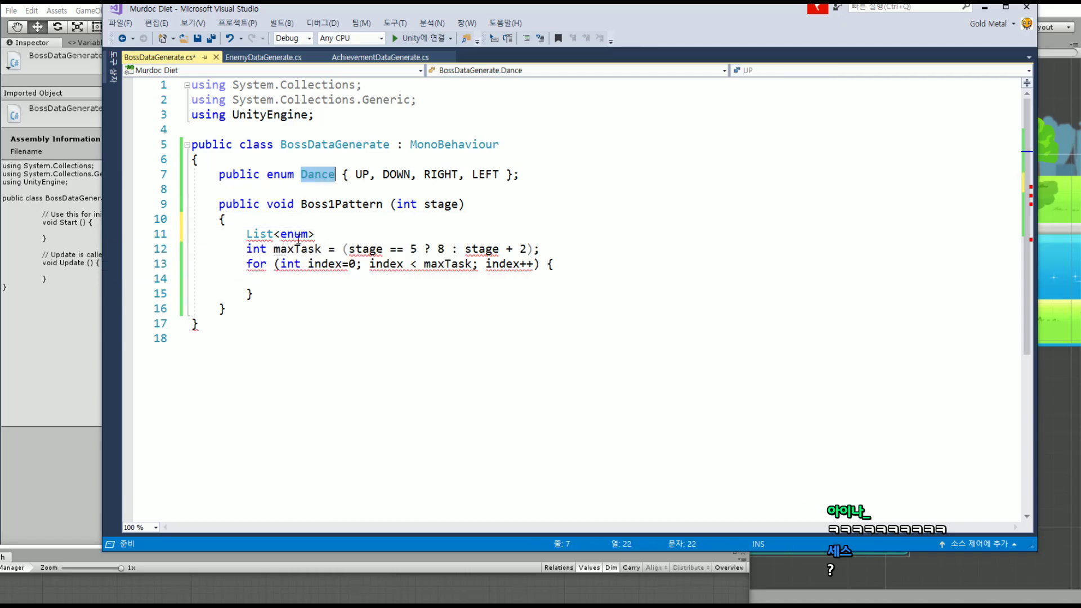
double_click(295, 234)
text(Dance >)
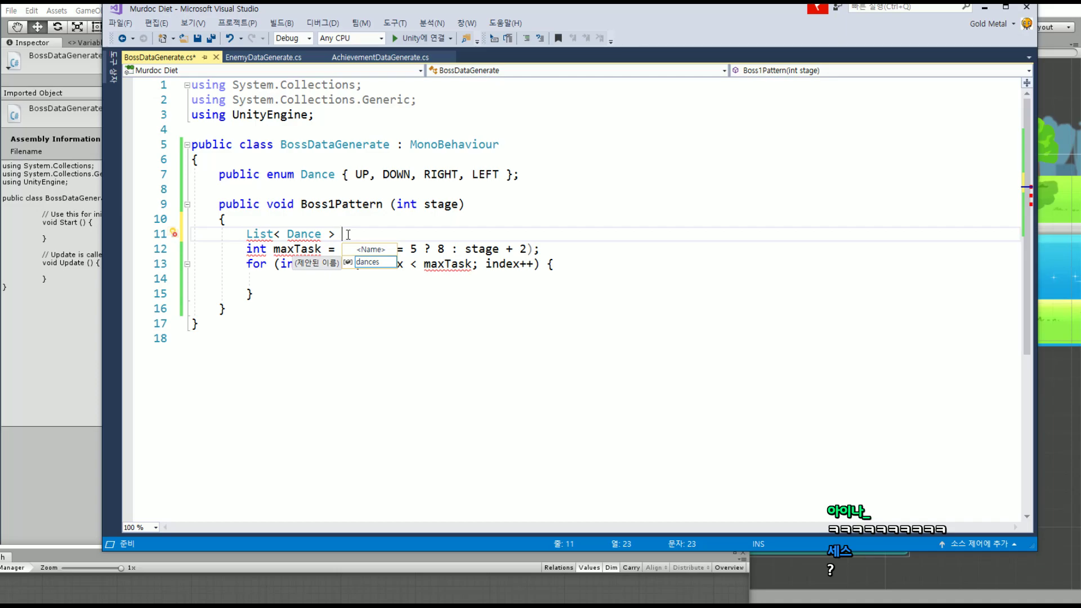
Complete it as DanceList = new List<Dance>(); and save the file
text(Da)
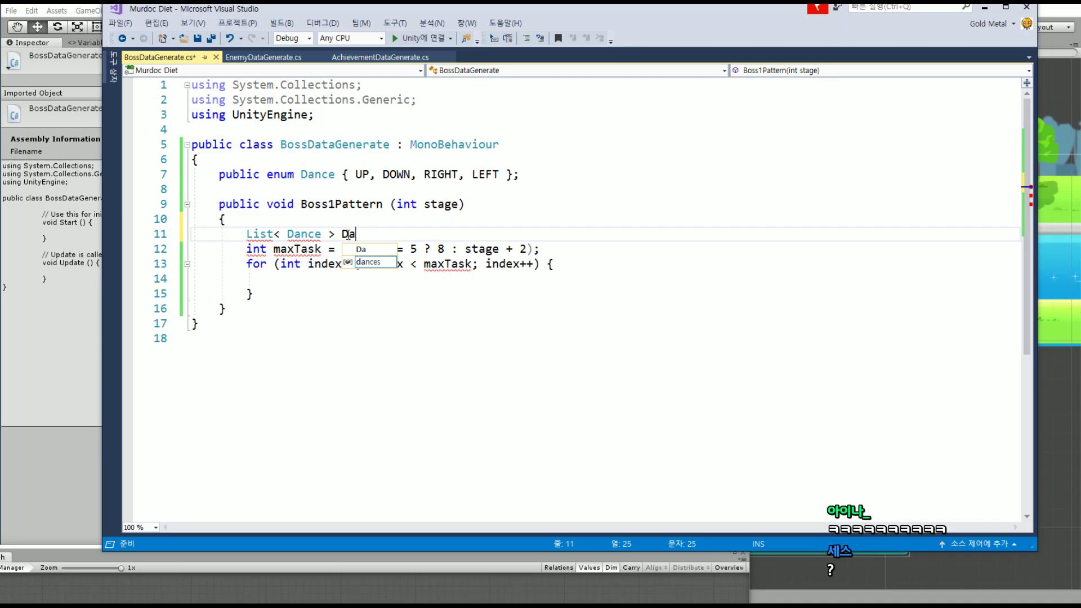
text(nceList = ne)
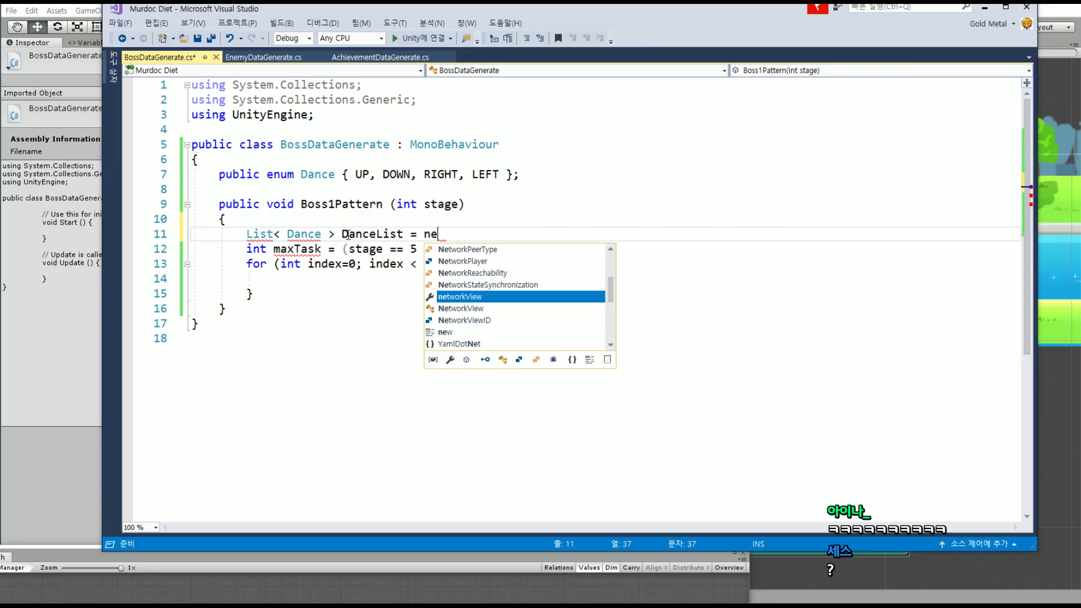
text(w)
key(Tab)
text(;)
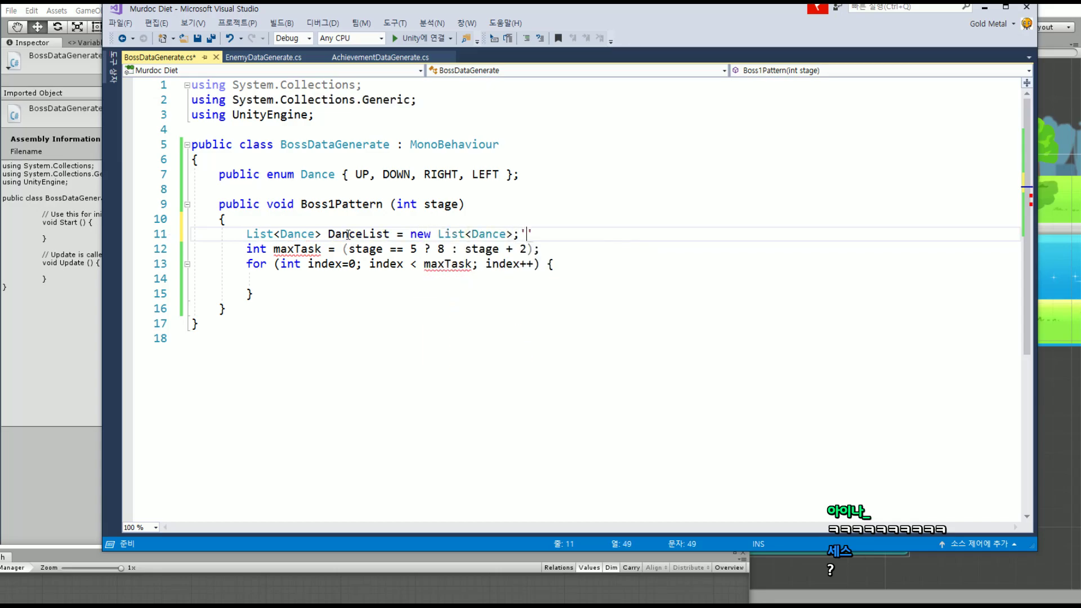
key(Return)
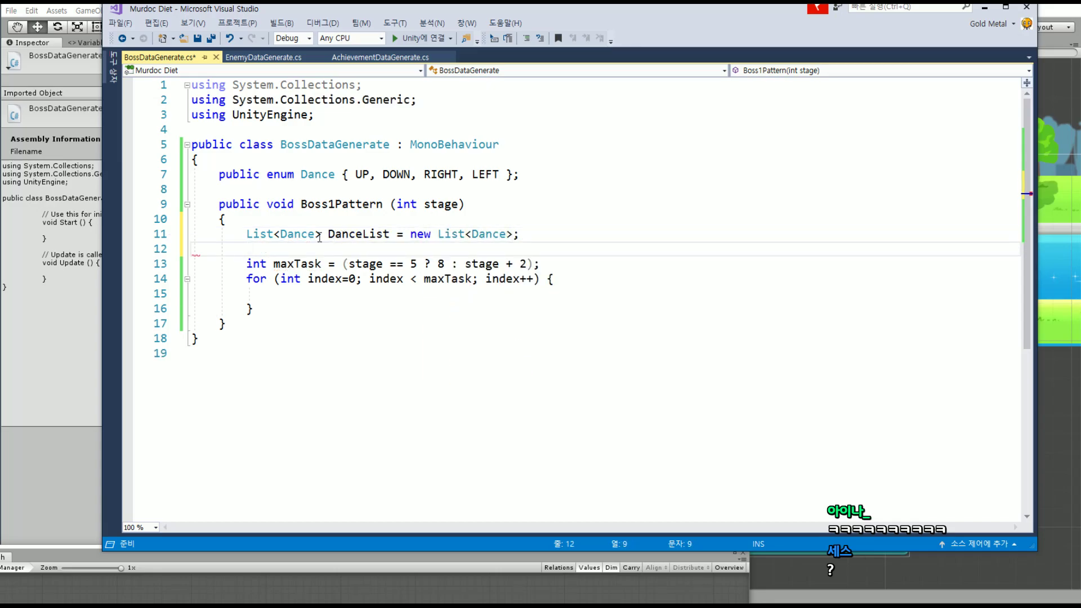
double_click(281, 175)
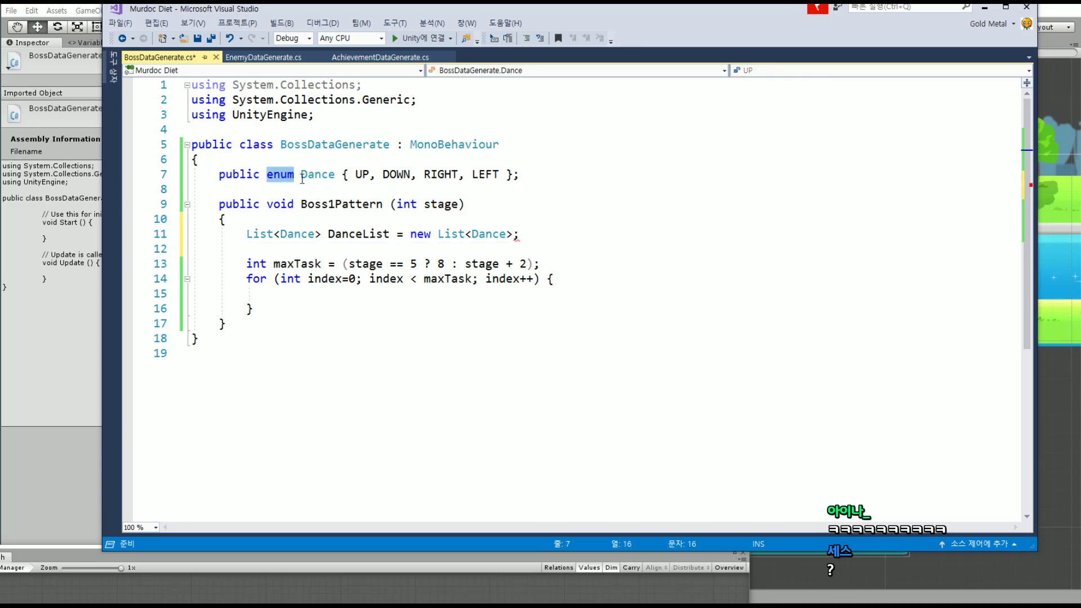
click(302, 179)
double_click(333, 175)
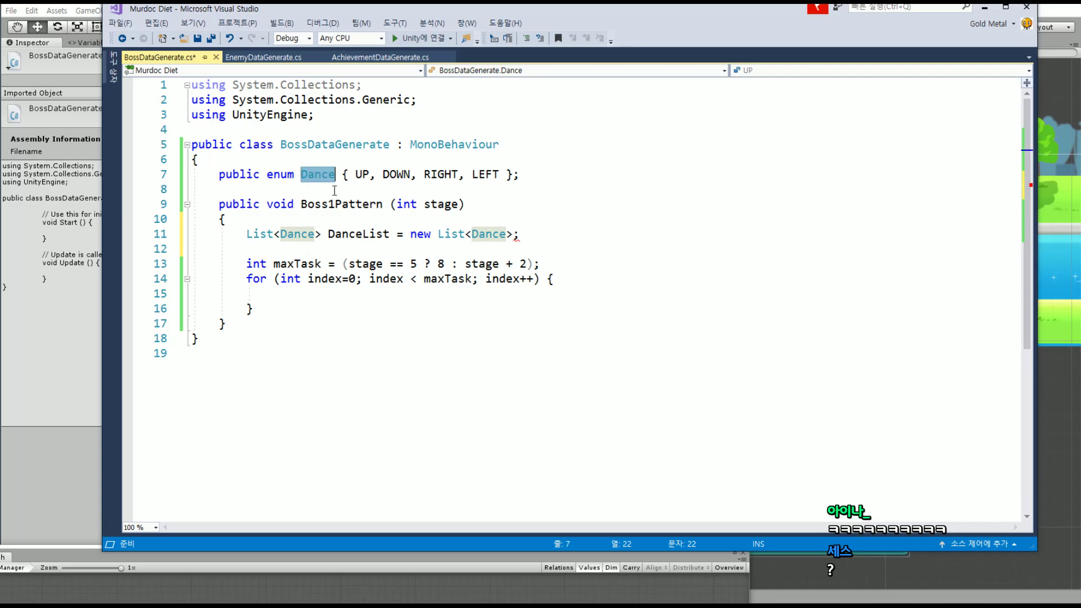
click(513, 233)
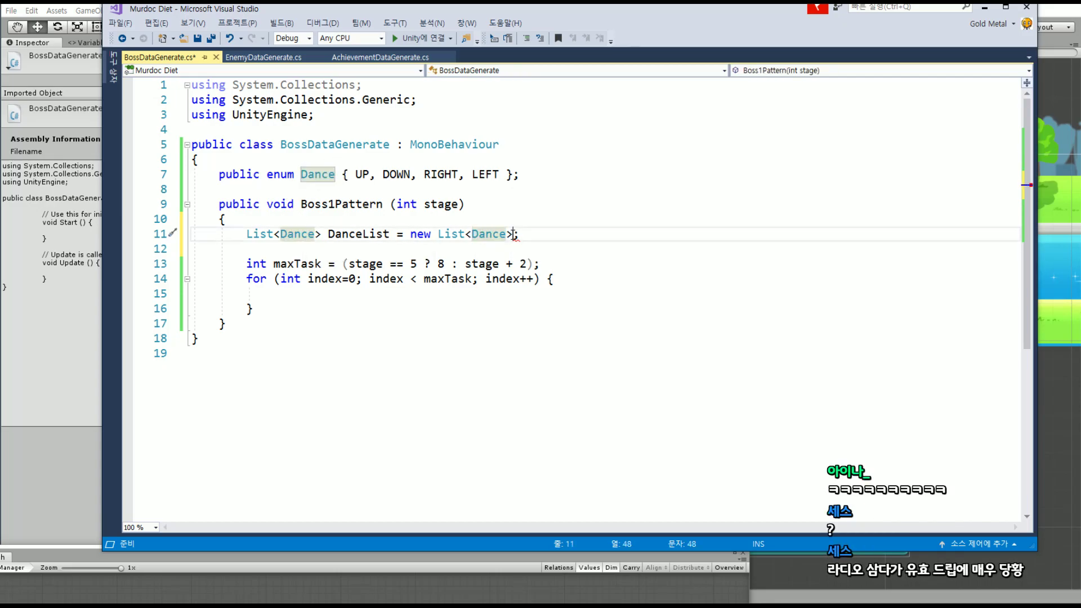
text(())
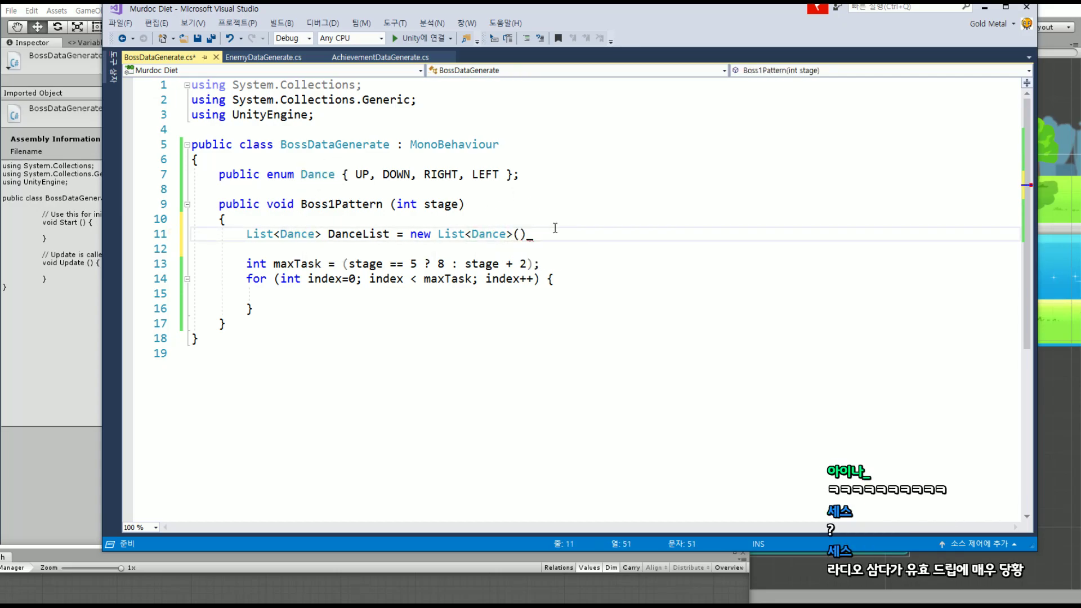
text(;)
key(ctrl+s)
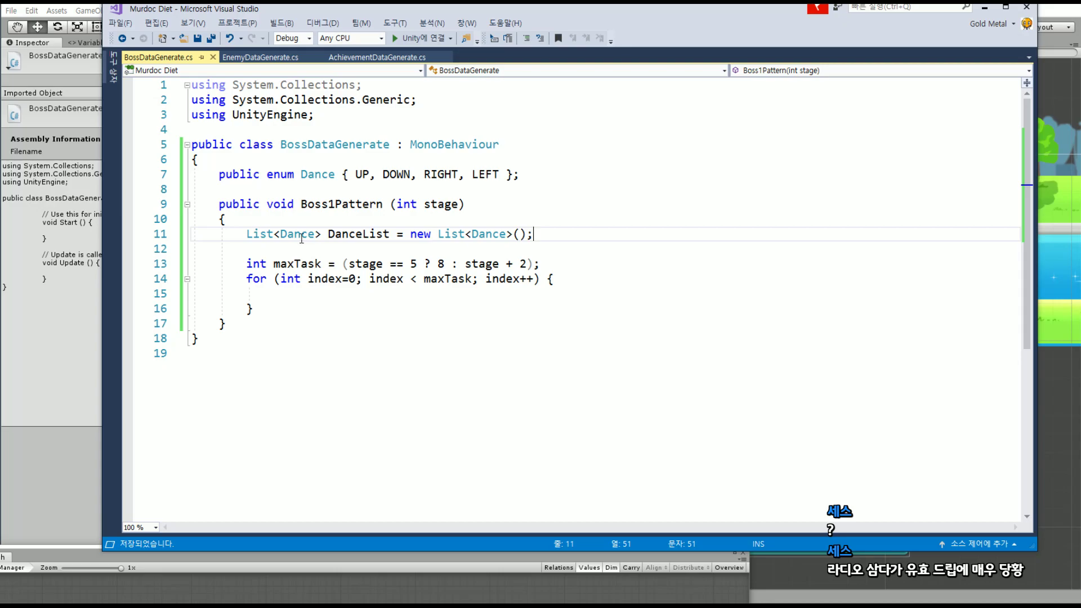
Move the parenthesis so maxTask reads (stage == 5) ? 8 : stage + 2, and save
double_click(293, 235)
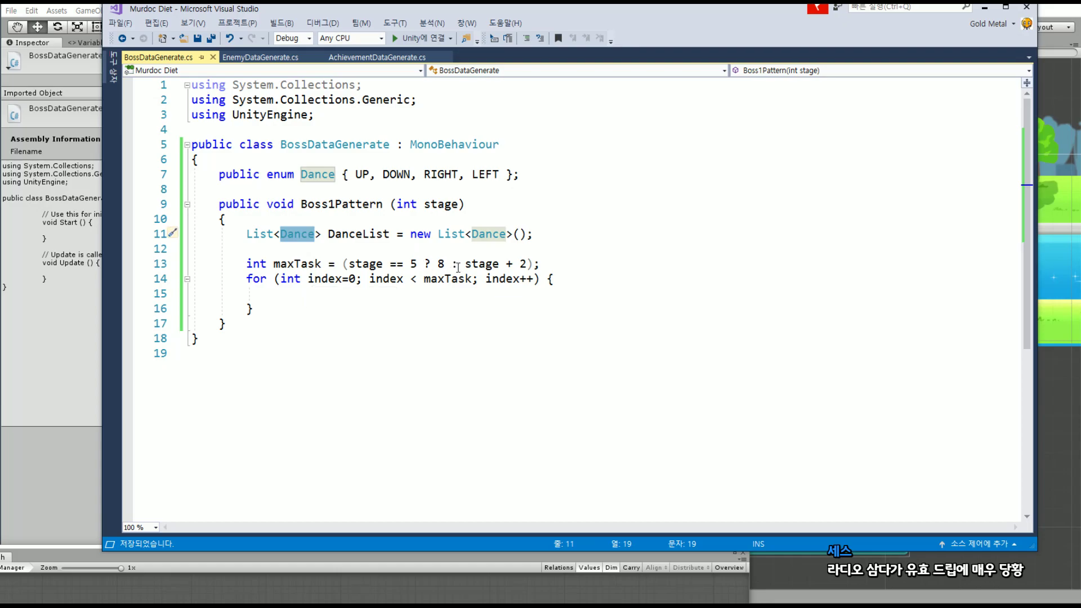
click(528, 265)
key(Delete)
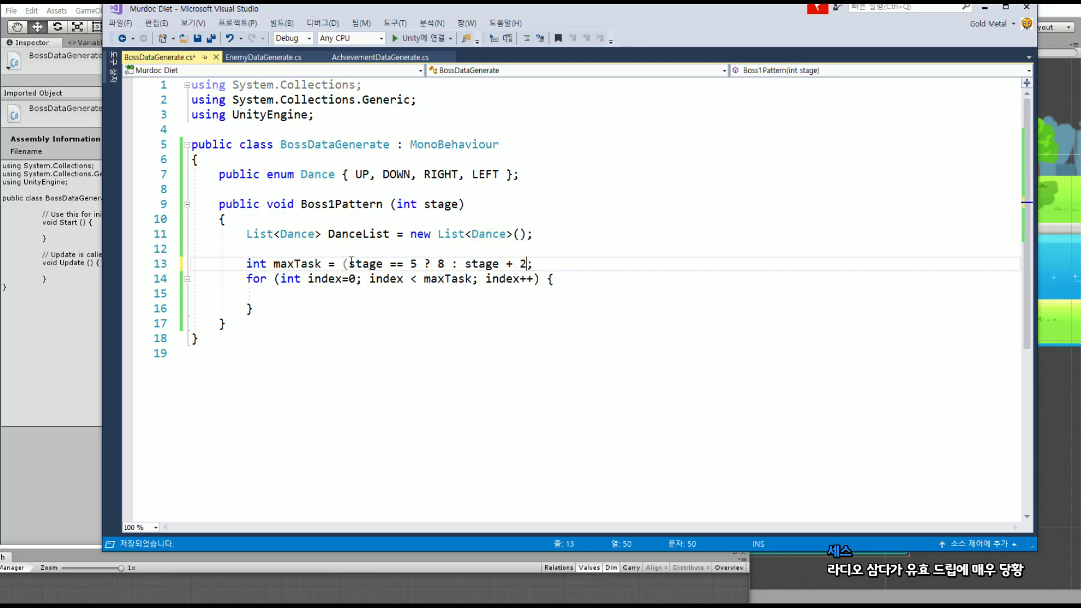
click(417, 264)
text())
click(523, 246)
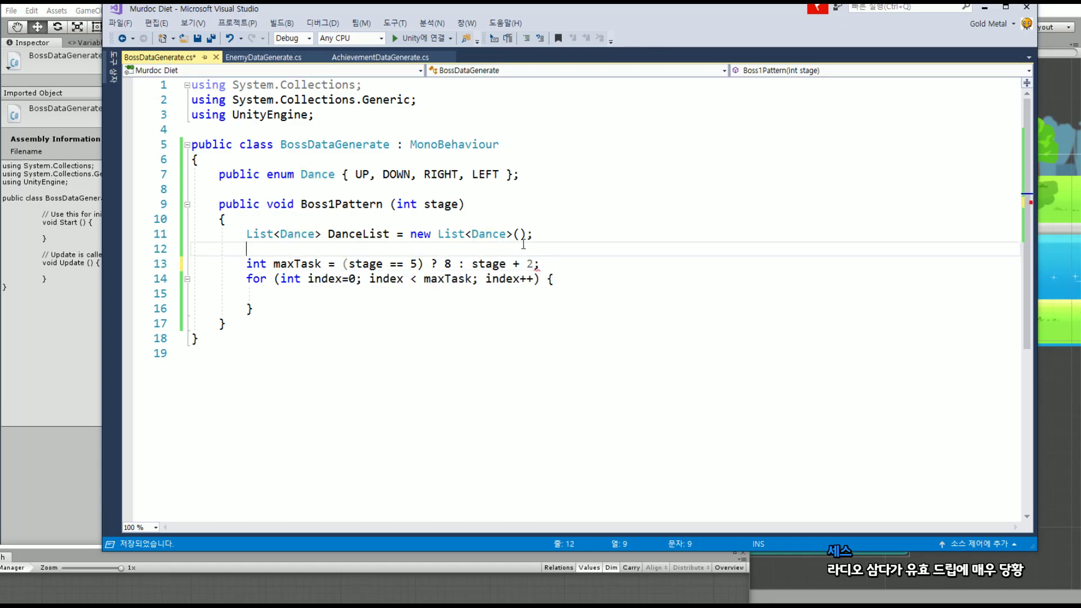
key(ctrl+s)
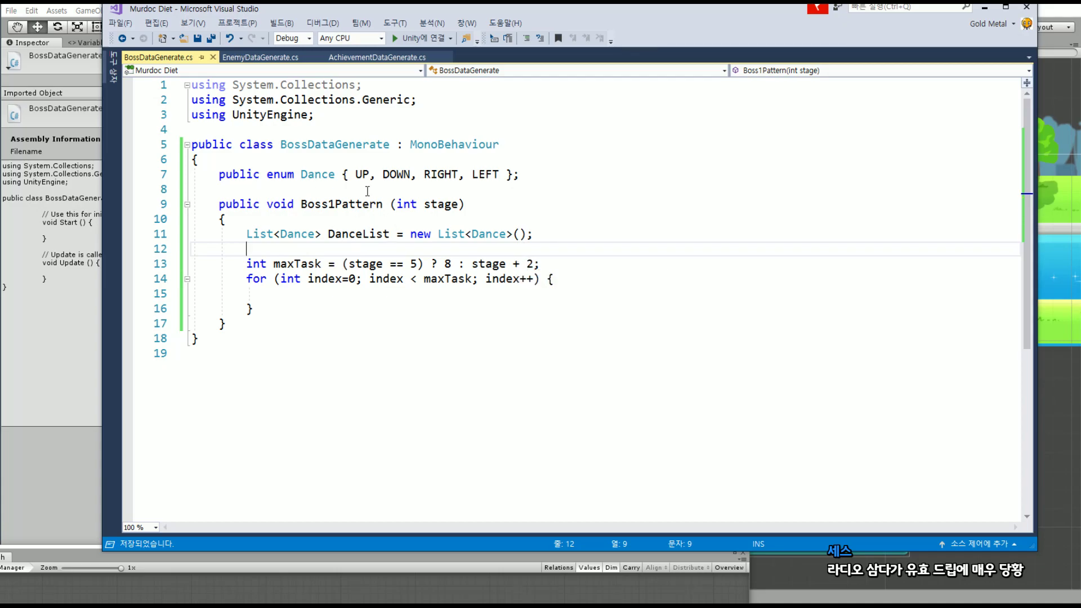
Add an empty DanceList.Add() call inside the for loop body
click(365, 190)
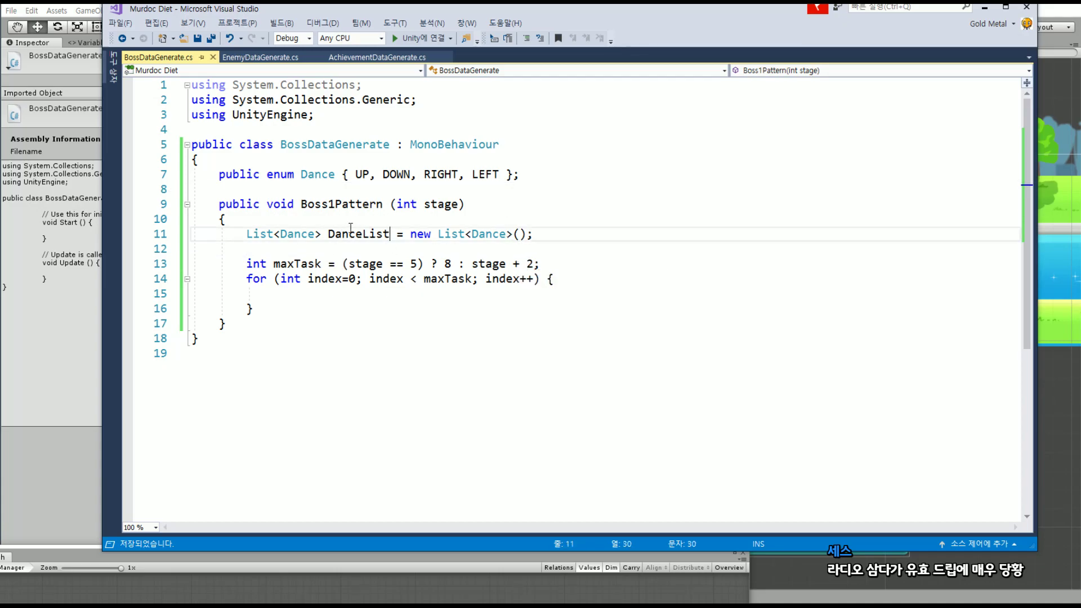
double_click(386, 233)
key(ctrl+c)
click(310, 295)
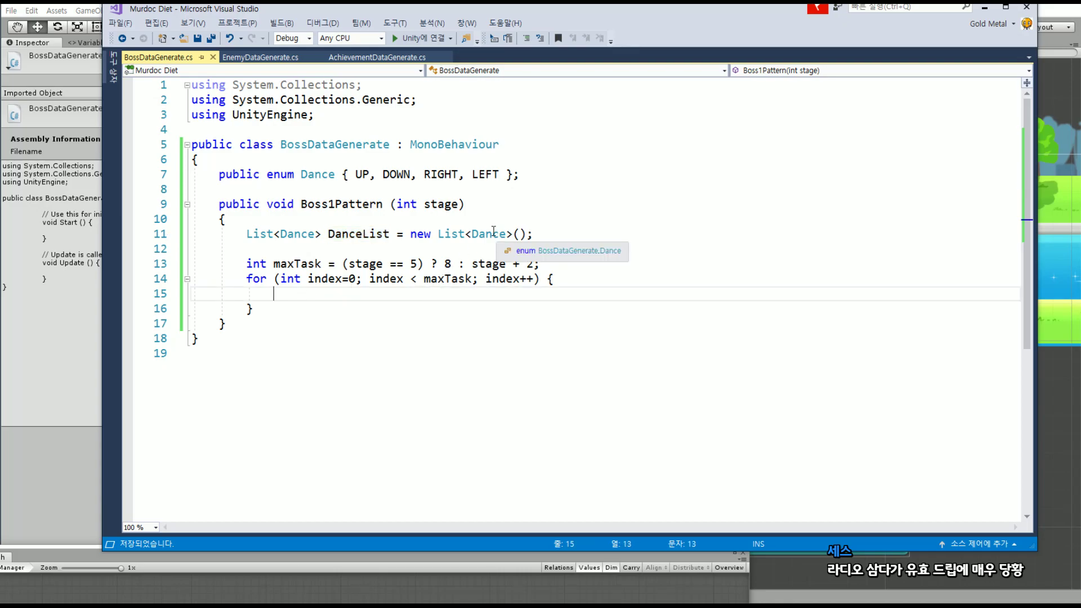
key(ctrl+v)
text(.)
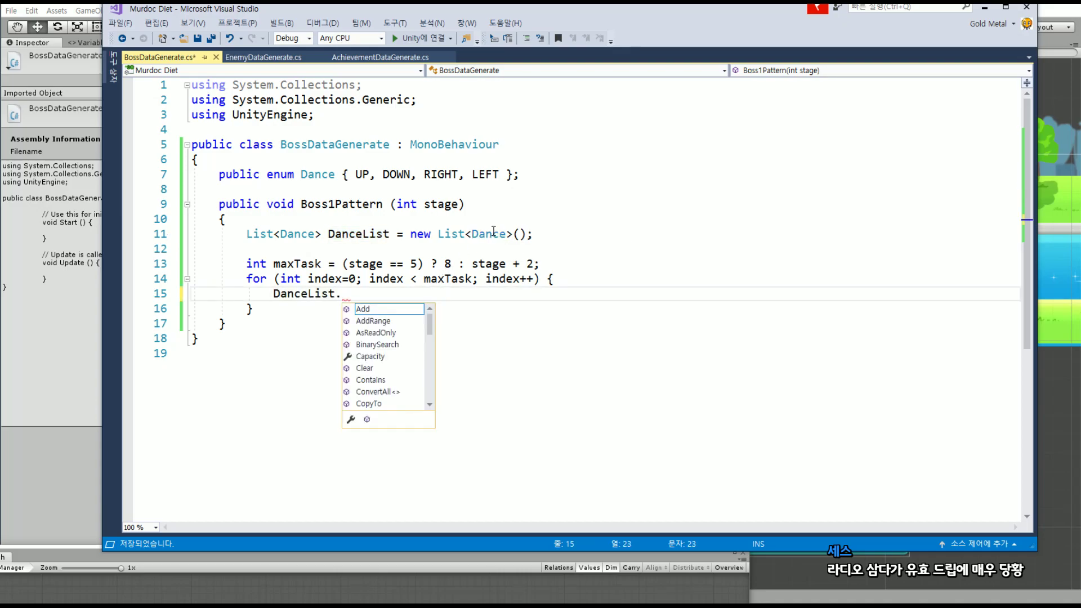
key(Tab)
text((0)
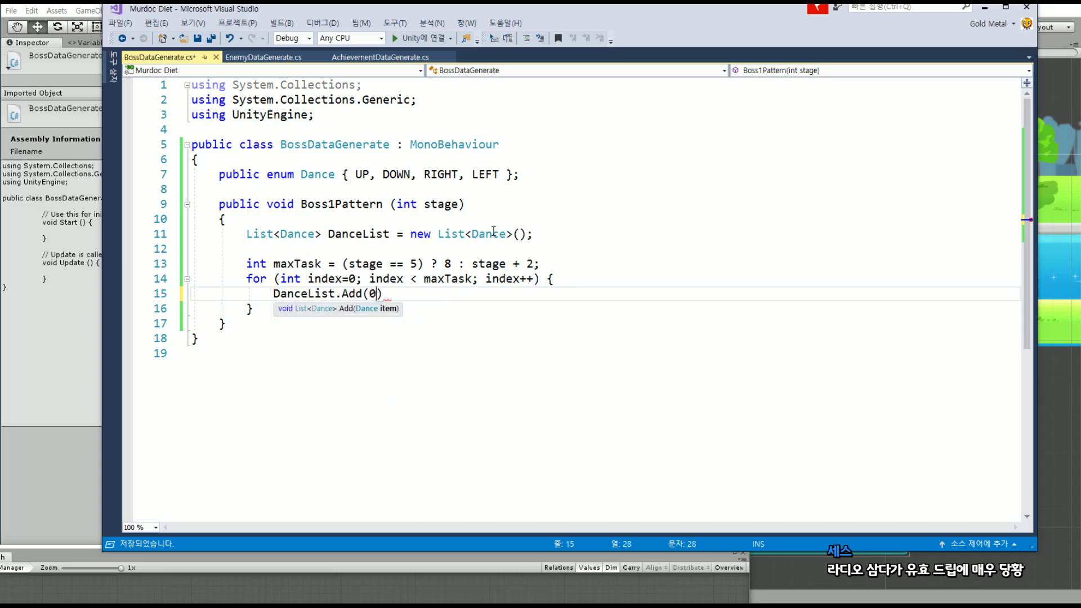
key(BackSpace)
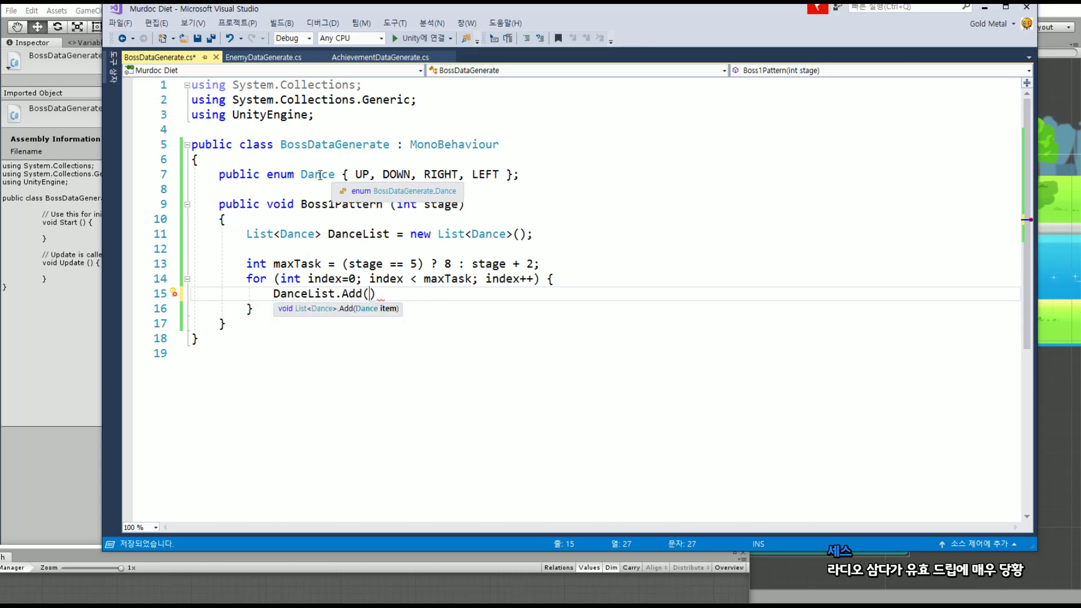
double_click(327, 174)
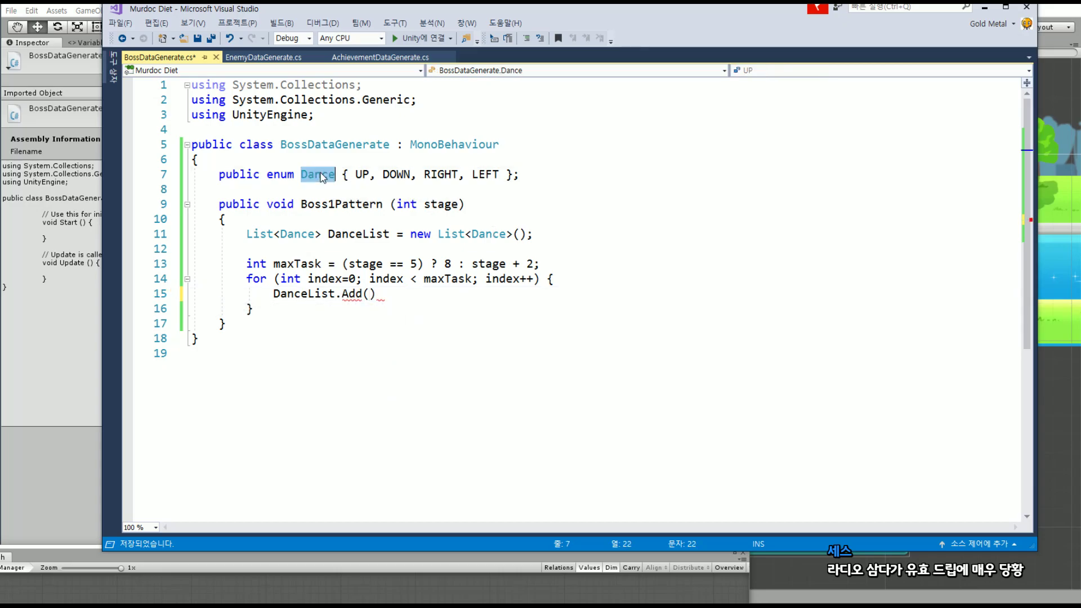
click(372, 293)
Insert a line int random = Random. above the DanceList.Add() call
click(575, 272)
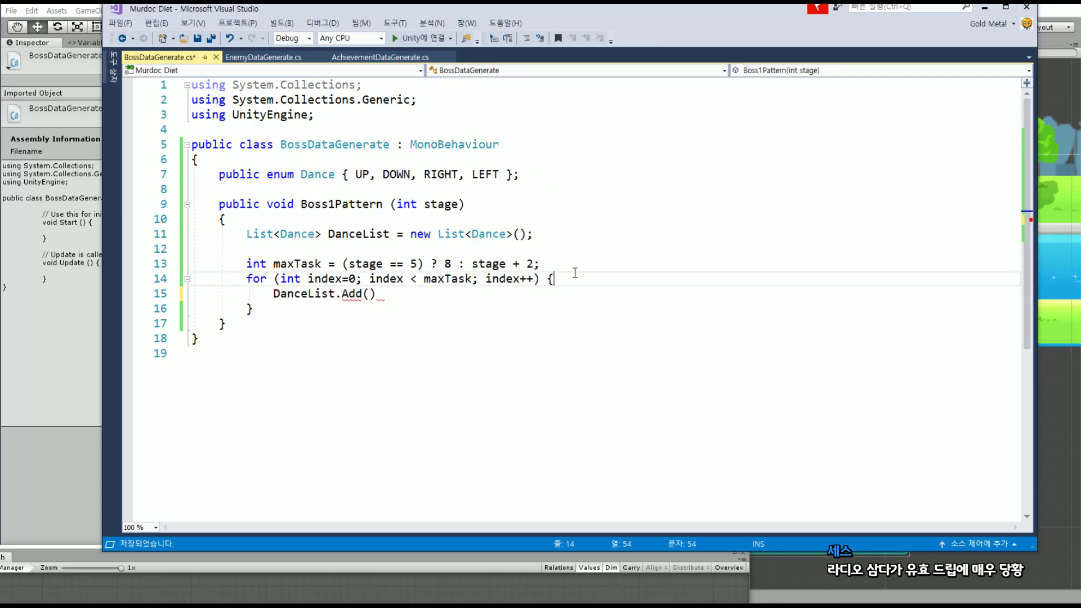
key(Return)
text(int r)
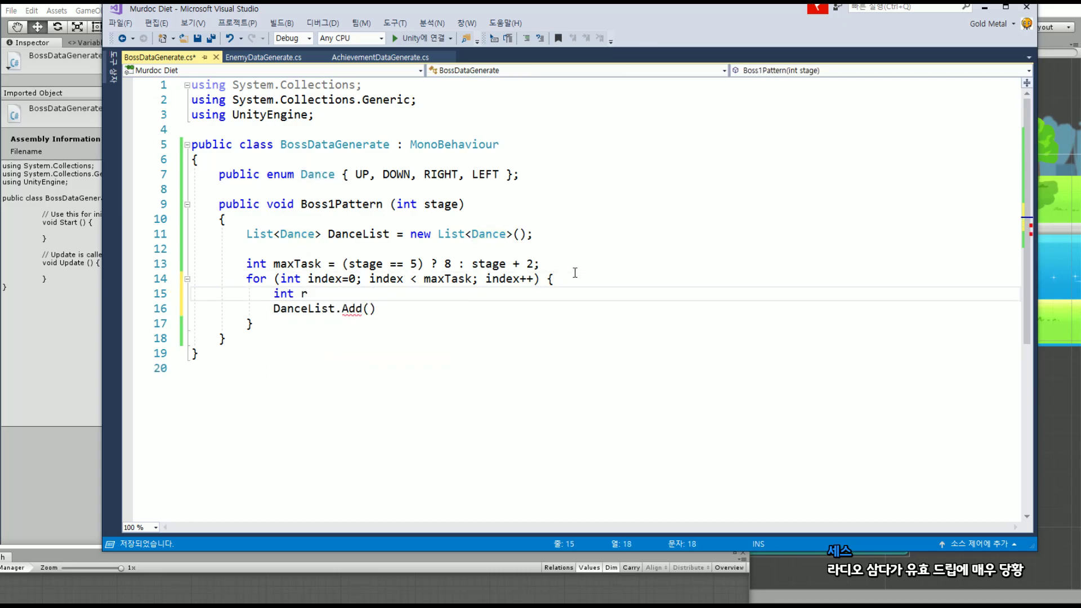
text(andom)
text( = )
text(Random.)
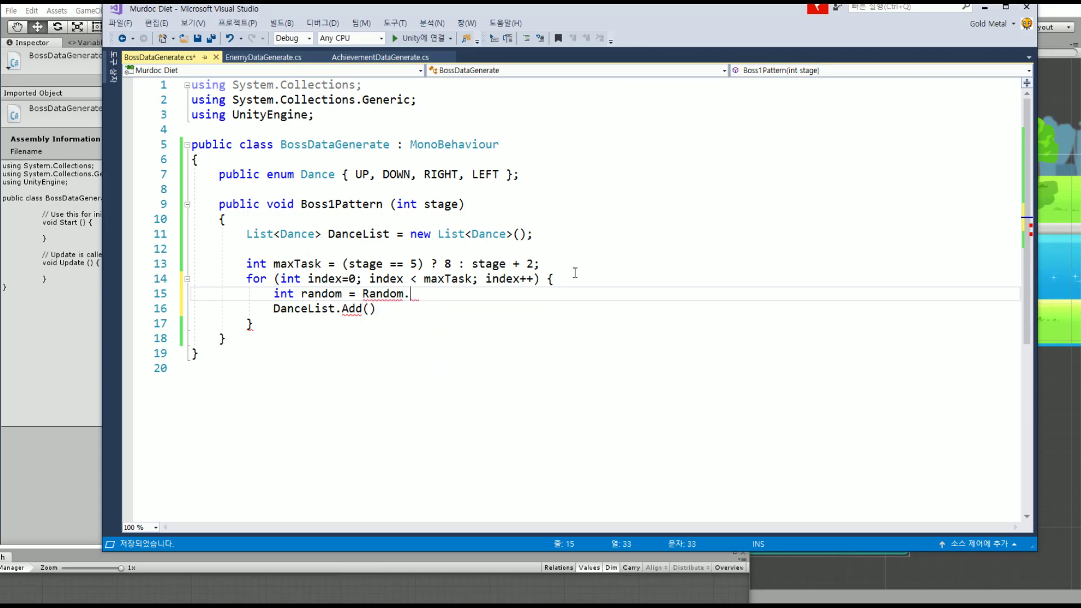
Pick Range from the Random member suggestions
key(Down)
key(Down)
key(Down)
key(Down)
key(Down)
key(Down)
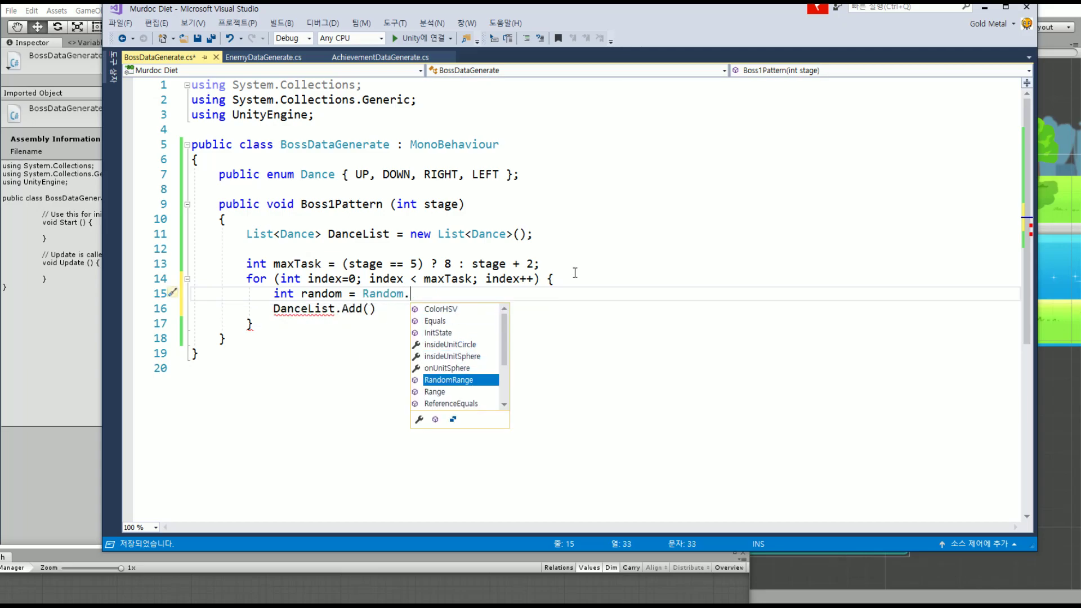
key(Down)
key(Up)
key(Up)
key(Up)
key(Up)
key(Down)
key(Down)
key(Down)
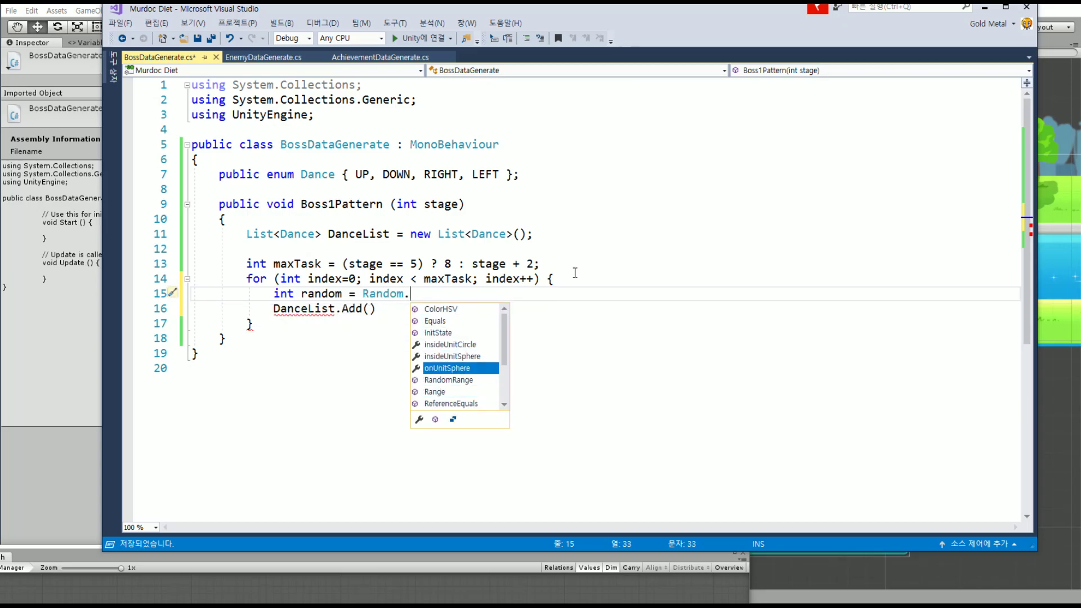
key(Down)
key(Down)
key(Down)
key(Down)
key(Down)
key(Down)
key(Down)
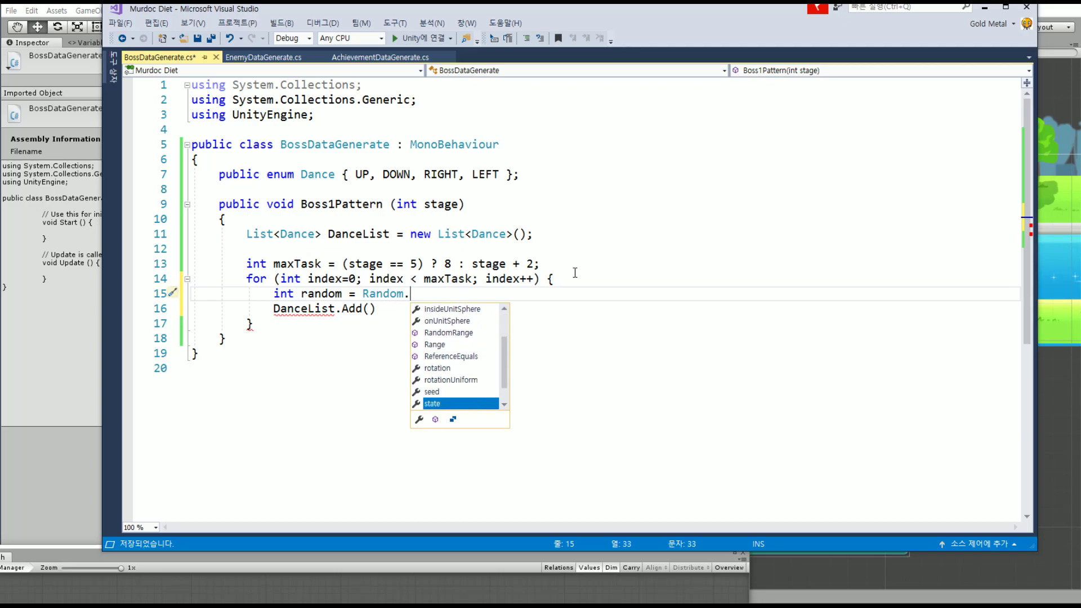
key(Down)
key(Up)
key(Down)
key(Down)
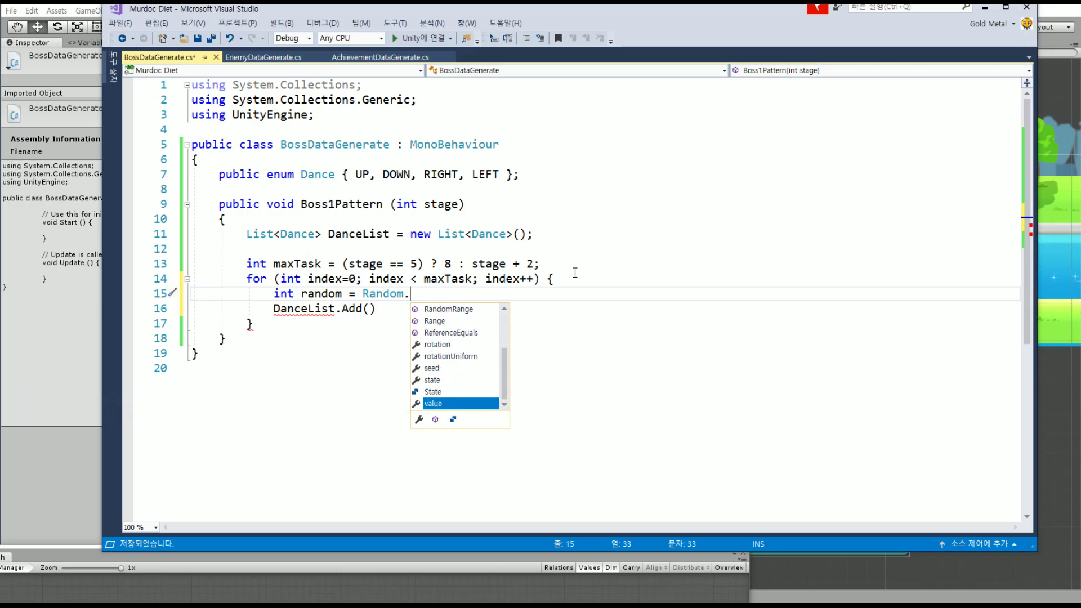
key(Up)
key(Up)
key(Up)
key(Up)
key(Up)
key(Up)
key(Up)
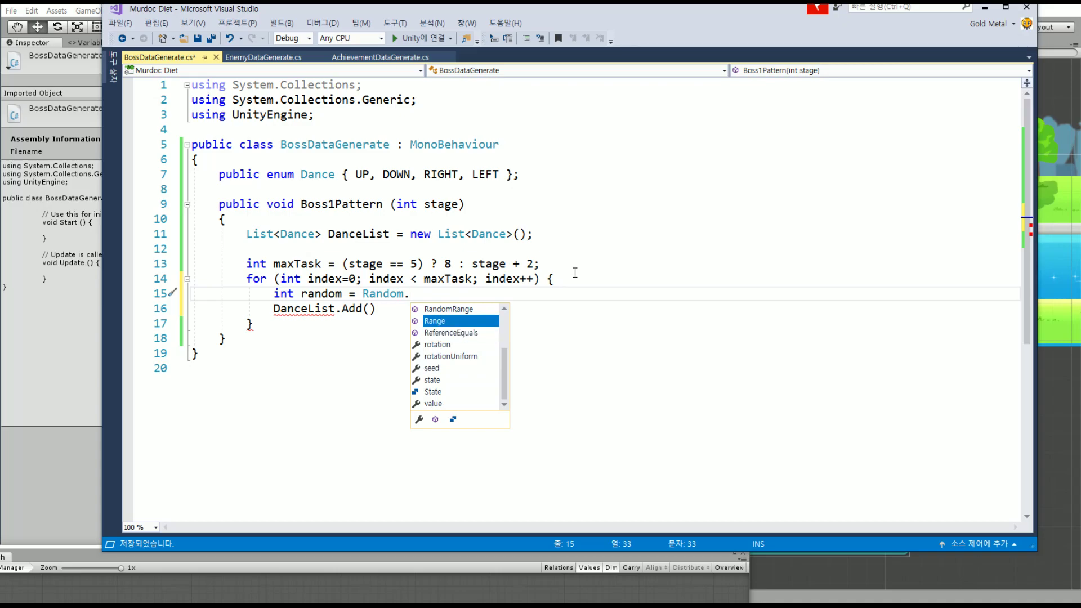
key(Up)
key(Up)
key(Up)
key(Up)
key(Down)
key(Down)
key(Down)
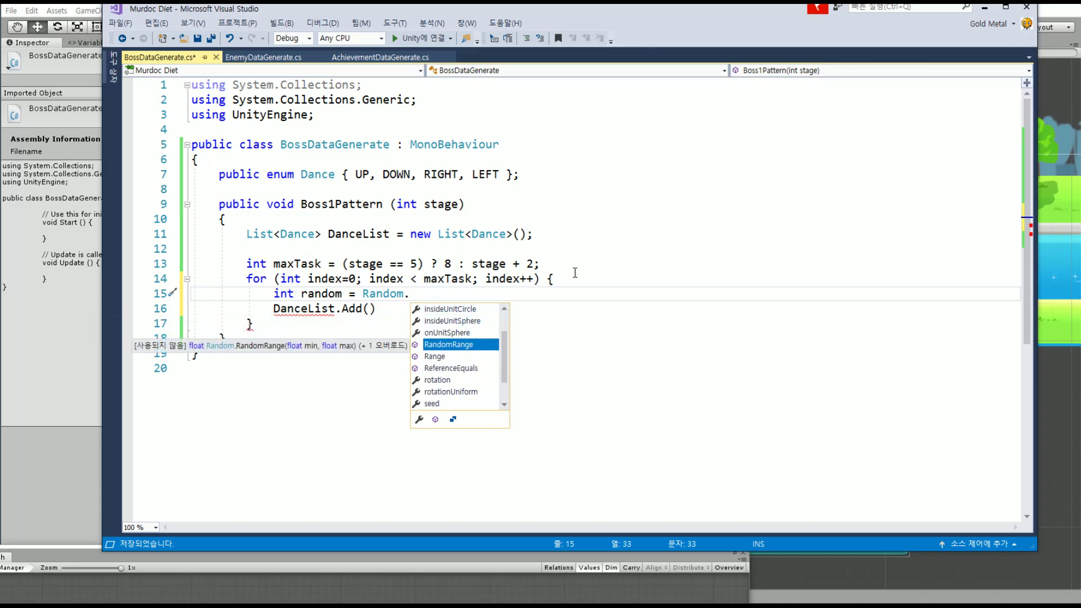
key(Down)
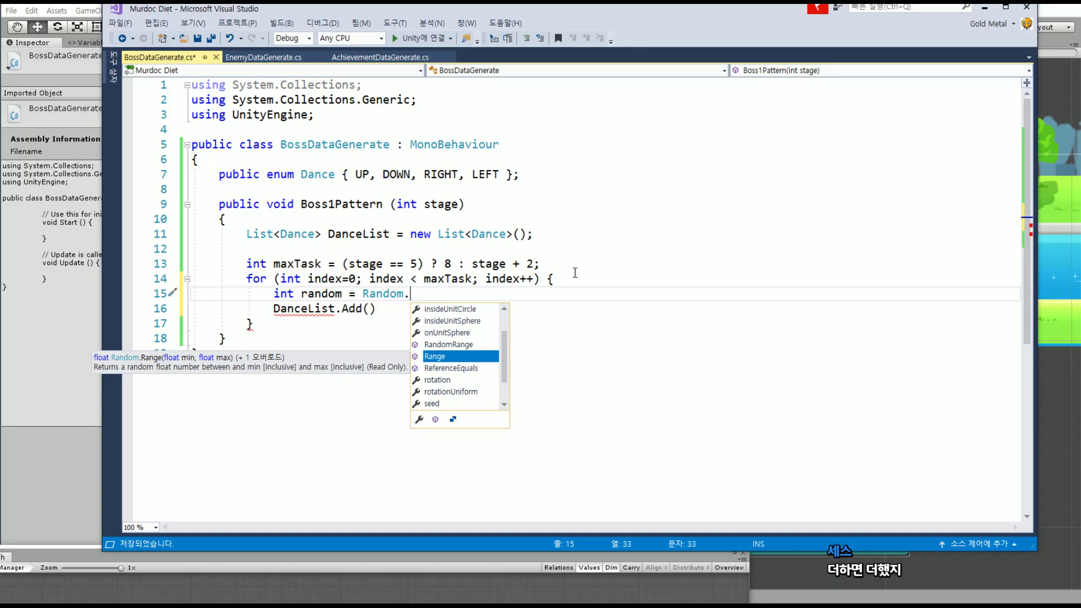
key(Up)
key(Up)
key(Up)
key(Up)
key(Up)
key(Up)
key(Up)
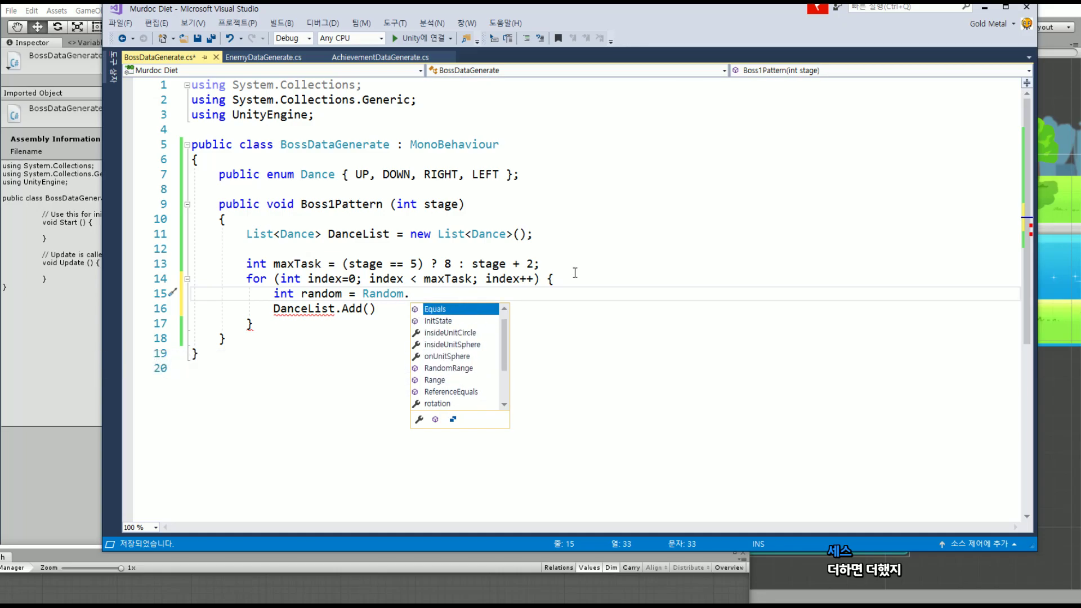
key(Down)
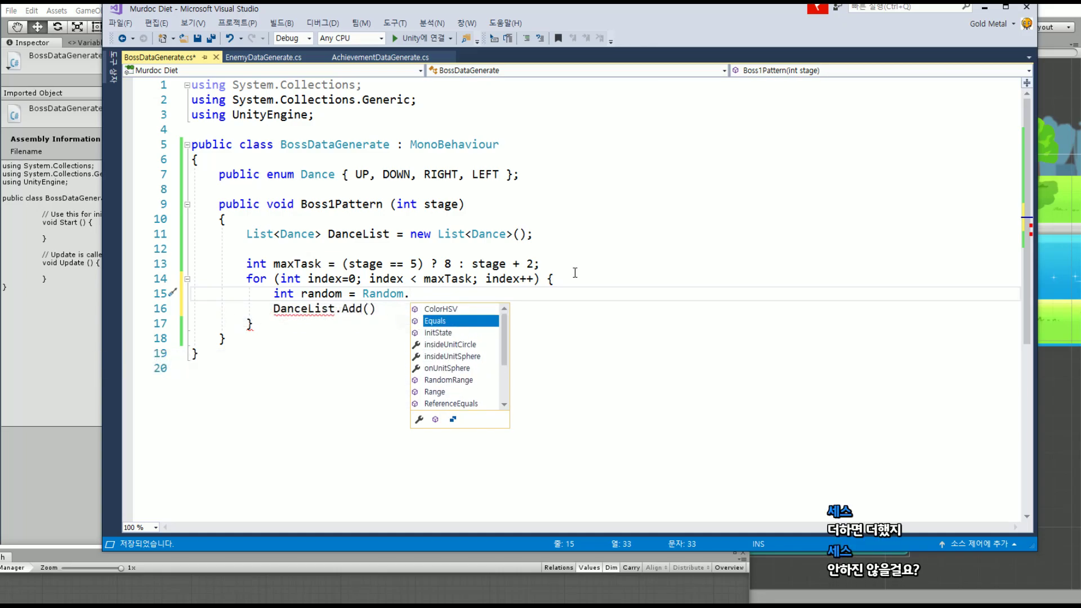
key(Down)
key(Down)
key(Down)
key(Down)
key(Down)
key(Down)
key(Down)
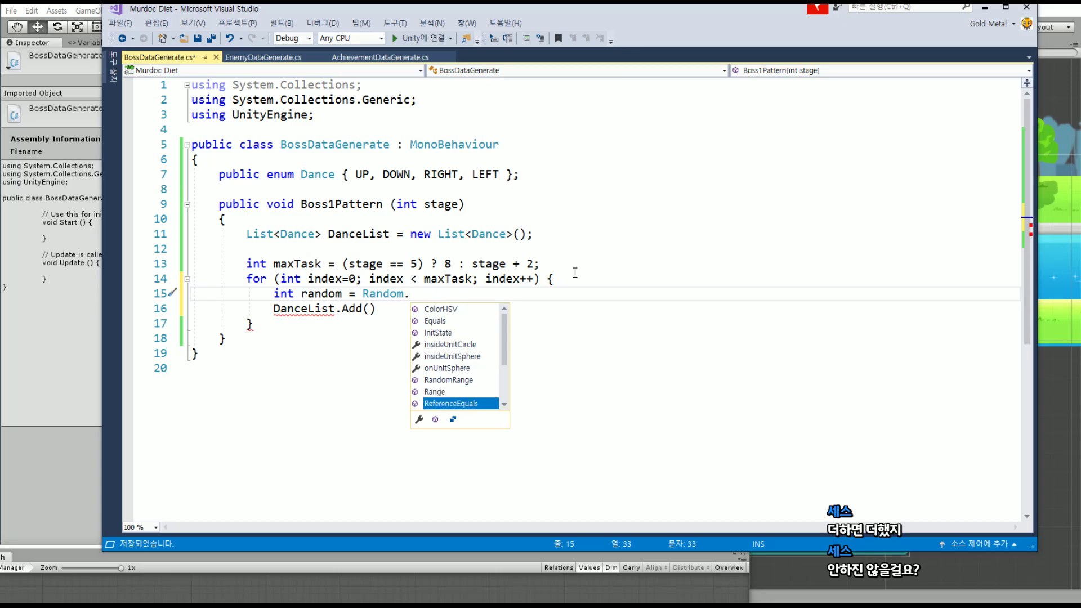
key(Down)
key(Down)
key(Down)
key(Up)
key(Up)
key(Up)
key(Up)
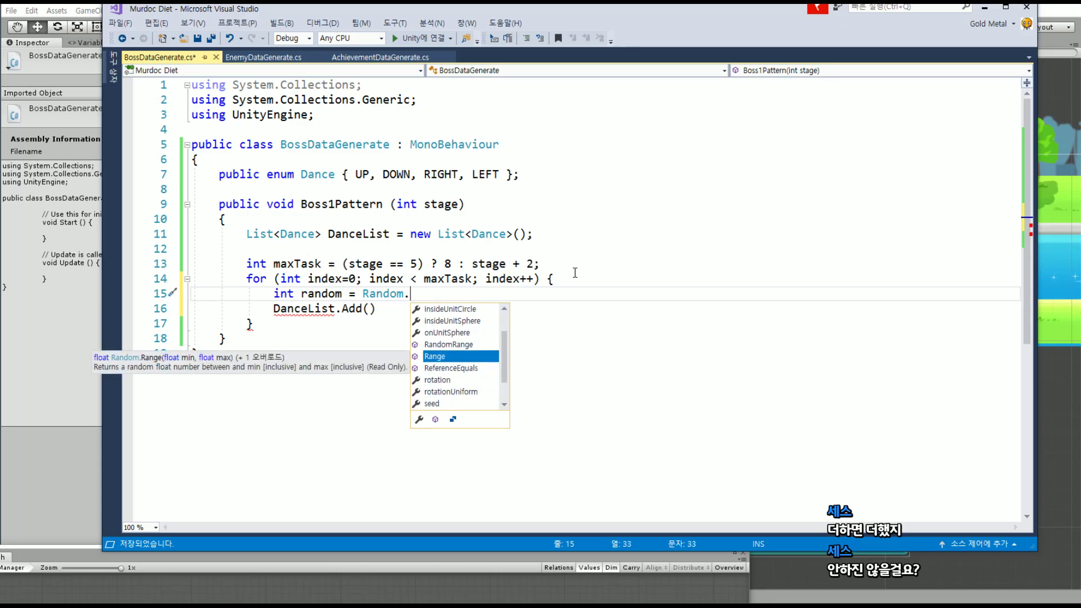
key(Down)
key(Down)
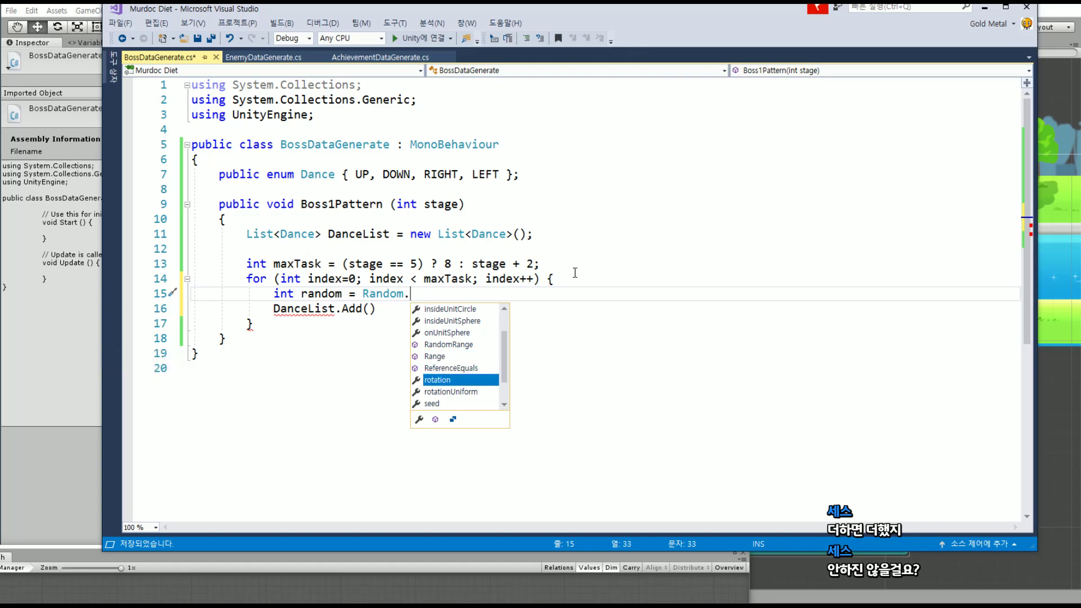
key(Down)
key(Down)
key(Down)
key(Down)
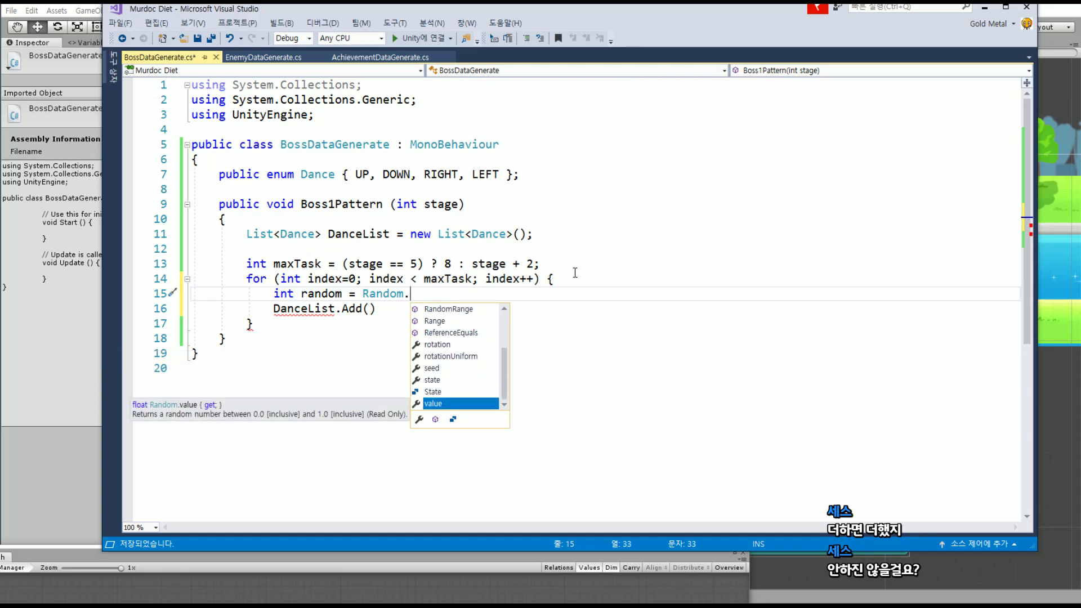
key(Up)
key(Up)
key(Up)
key(Up)
key(Up)
key(Up)
key(Up)
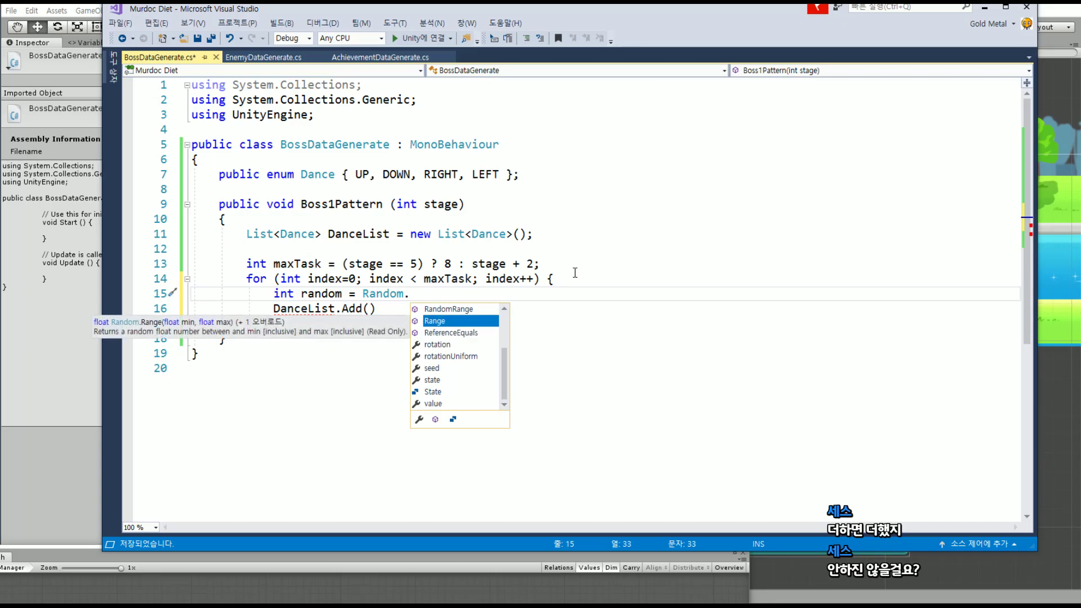
key(Up)
key(Up)
key(Up)
key(Down)
key(Down)
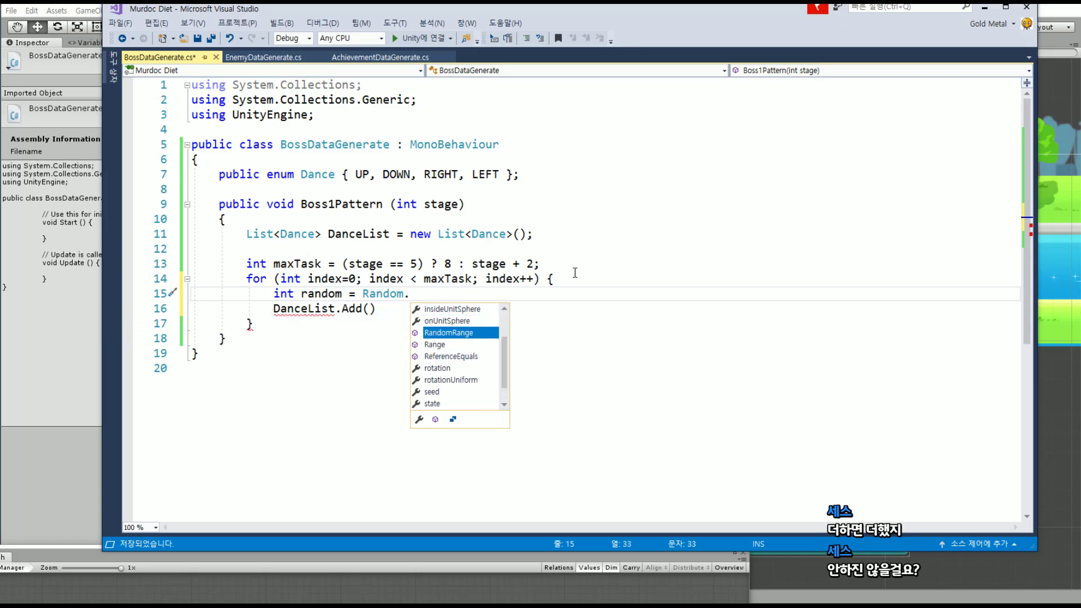
key(Down)
key(Down)
key(Down)
key(Down)
key(Down)
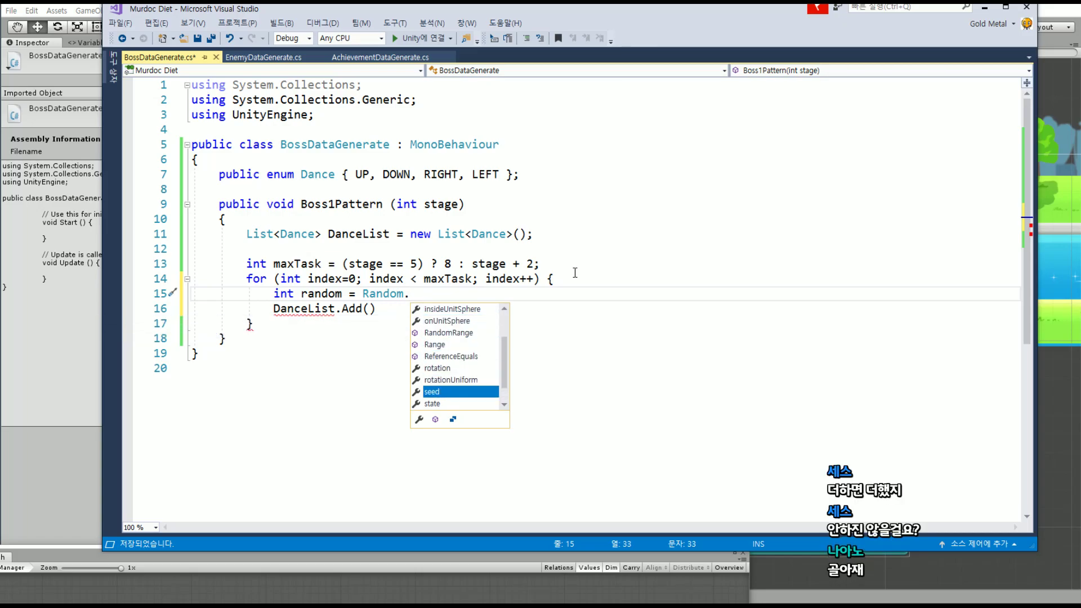
key(Down)
key(Down)
key(Up)
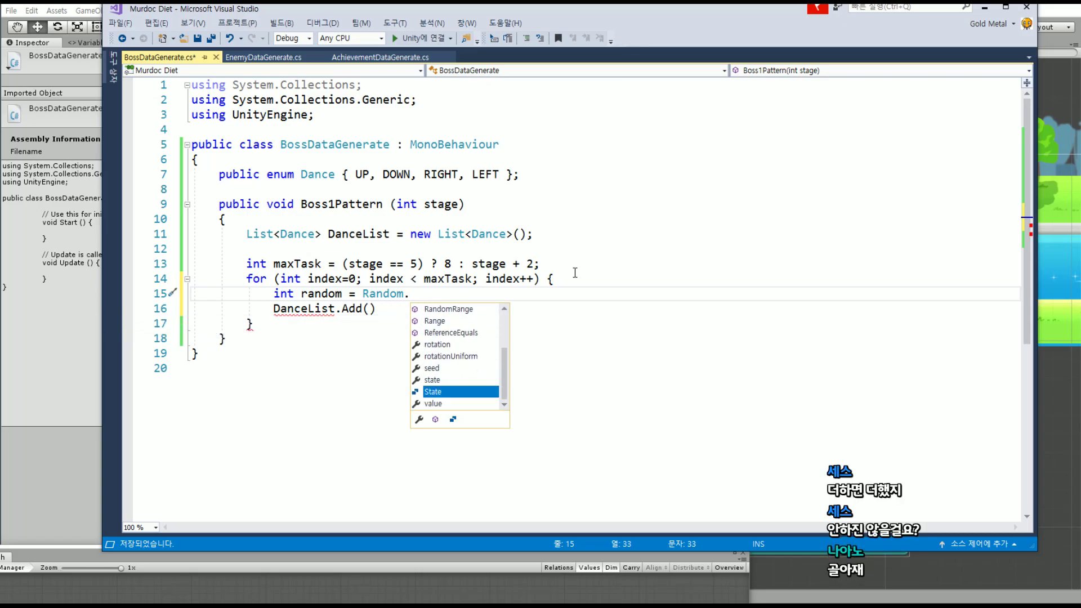
key(Up)
key(Up)
key(Up)
key(Up)
key(Up)
key(Up)
key(Up)
key(Up)
key(Up)
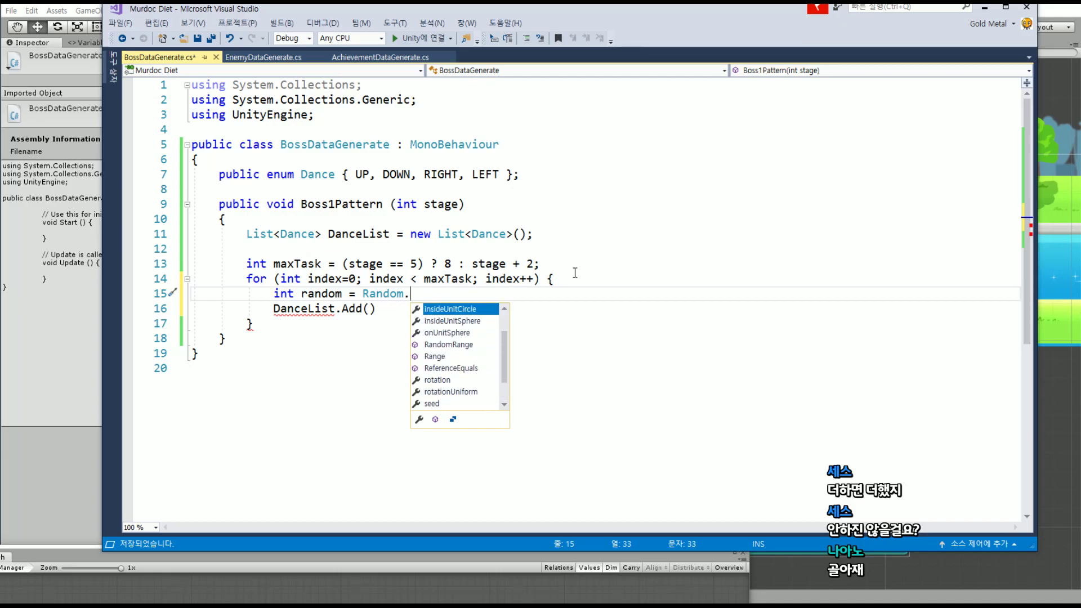
key(Up)
key(Up)
key(Up)
key(Down)
key(Down)
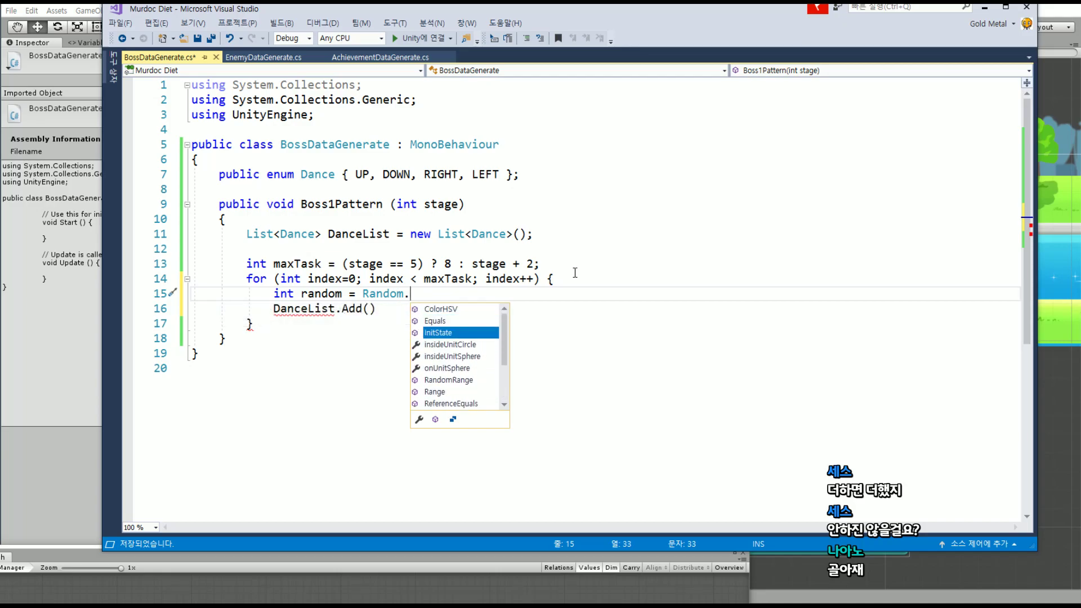
key(Down)
key(Down)
key(Down)
key(Down)
key(Down)
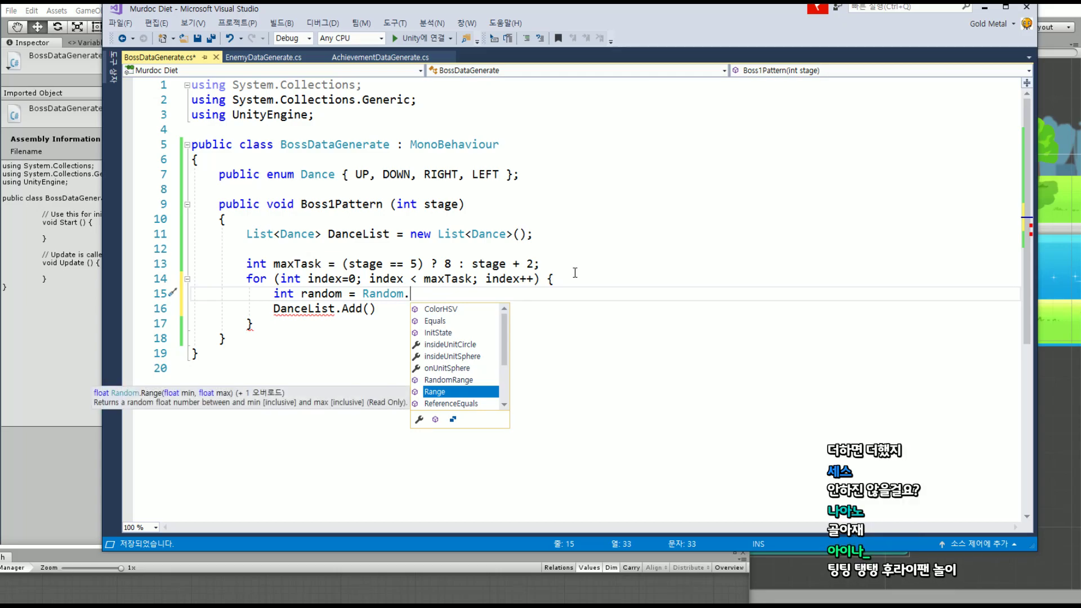
key(Tab)
Give the call its arguments so it reads Random.Range(0, 4);
text(())
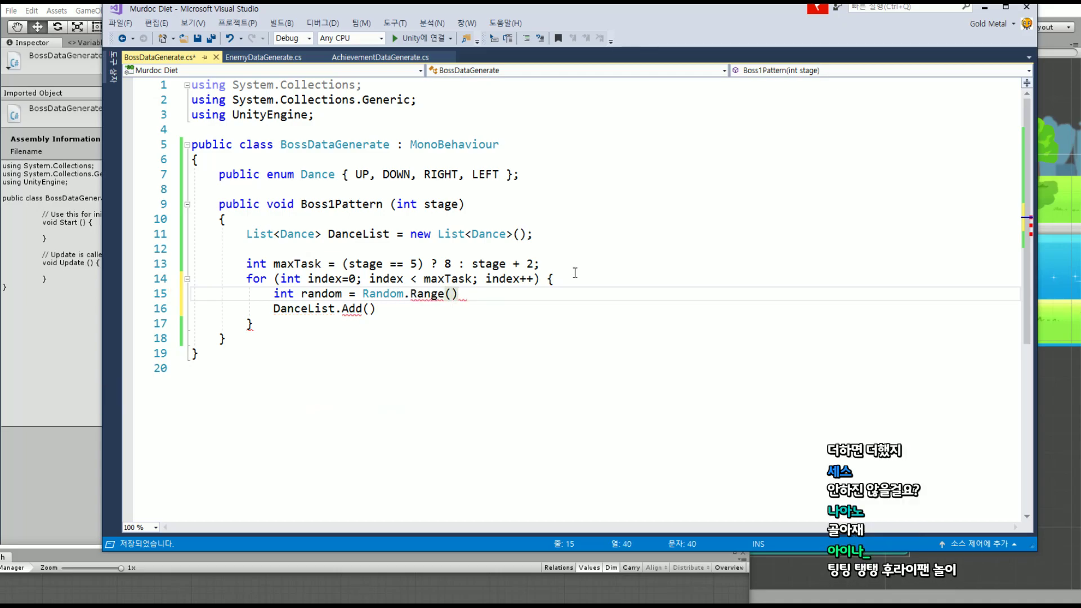
key(Left)
key(Right)
text(;)
key(Left)
key(Left)
text(f)
key(BackSpace)
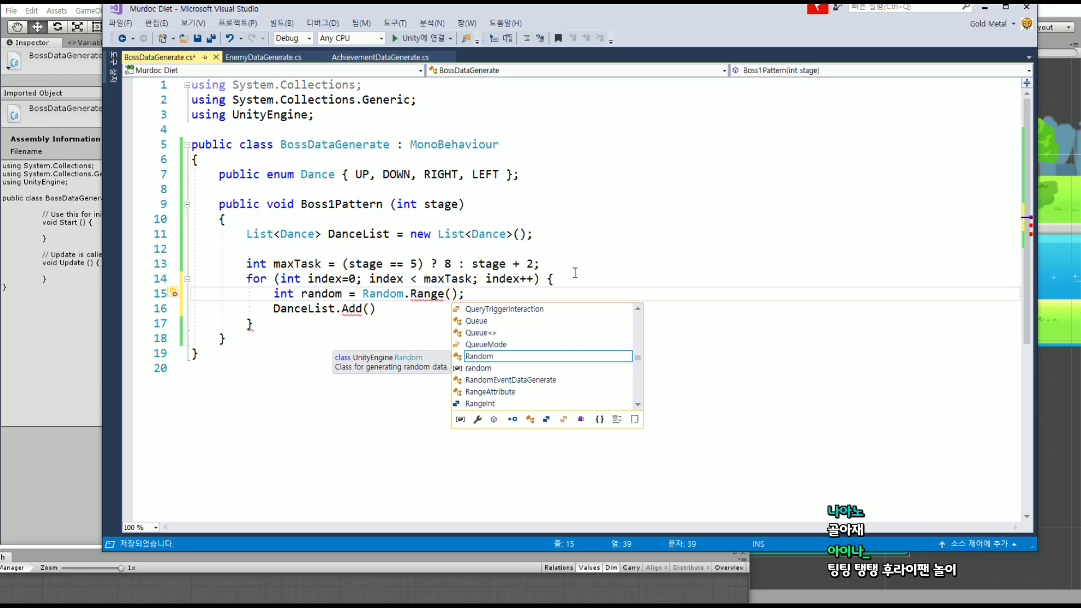
text(0,)
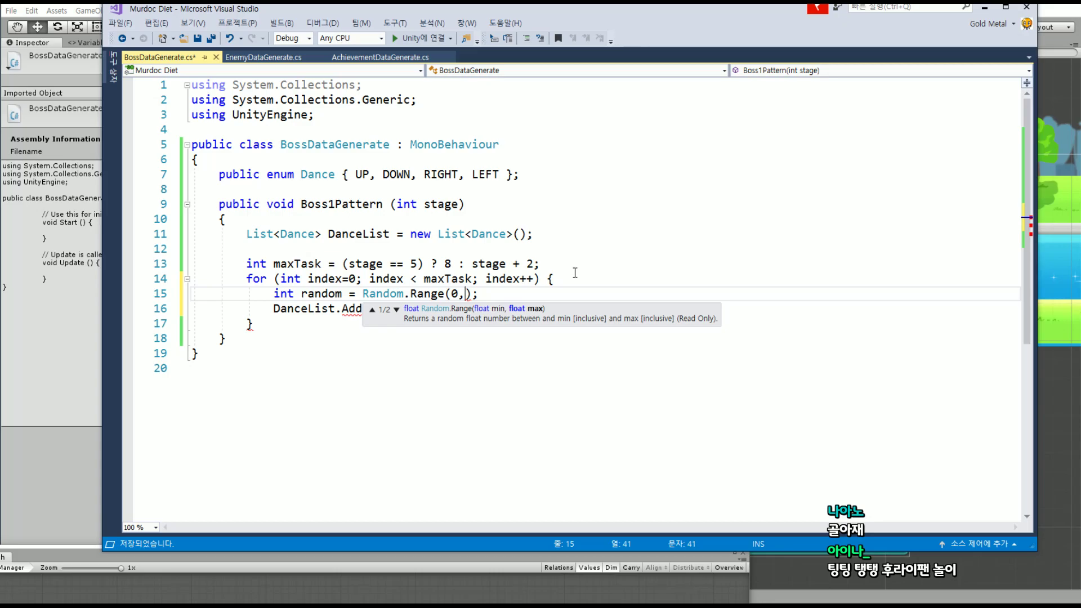
text(4)
Change the line to Dance randomItem = (Dance)Random.Range(0, 4); and save
click(526, 175)
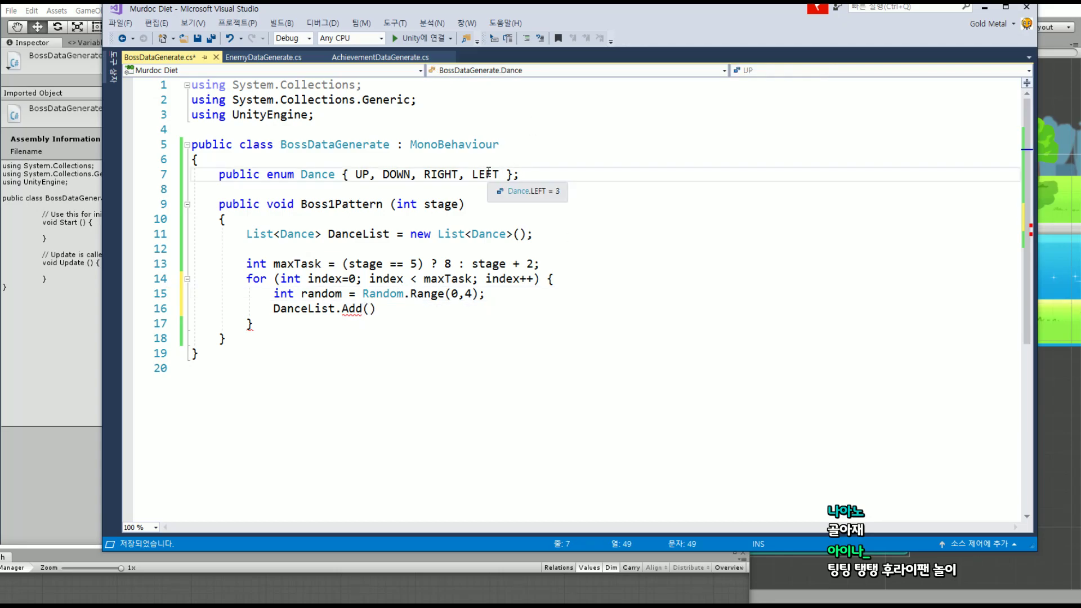
click(463, 294)
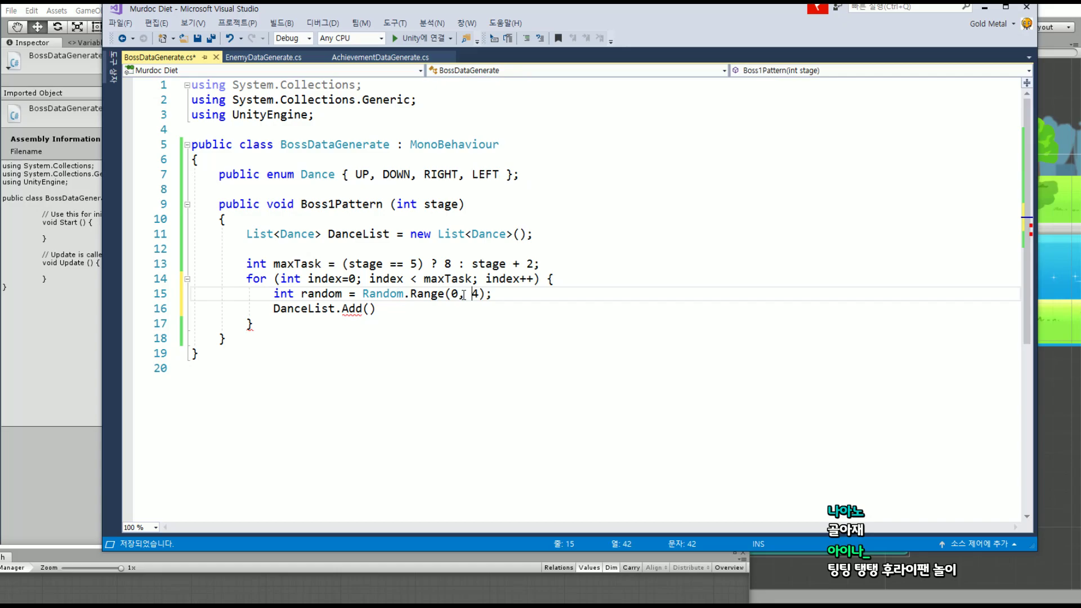
click(515, 294)
click(317, 175)
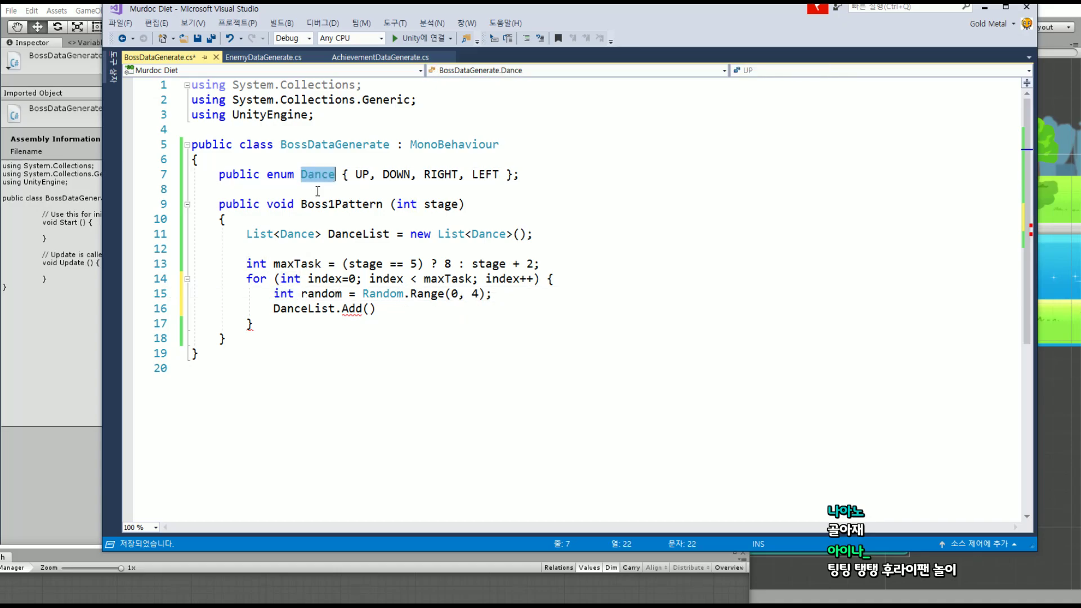
double_click(288, 294)
text(Dance)
click(357, 294)
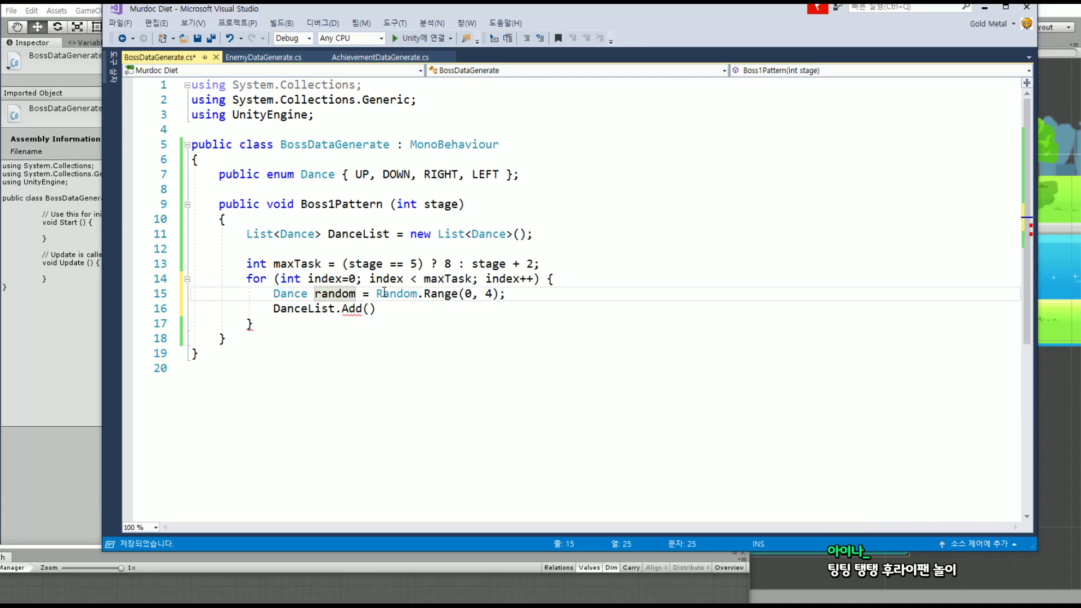
text(Item)
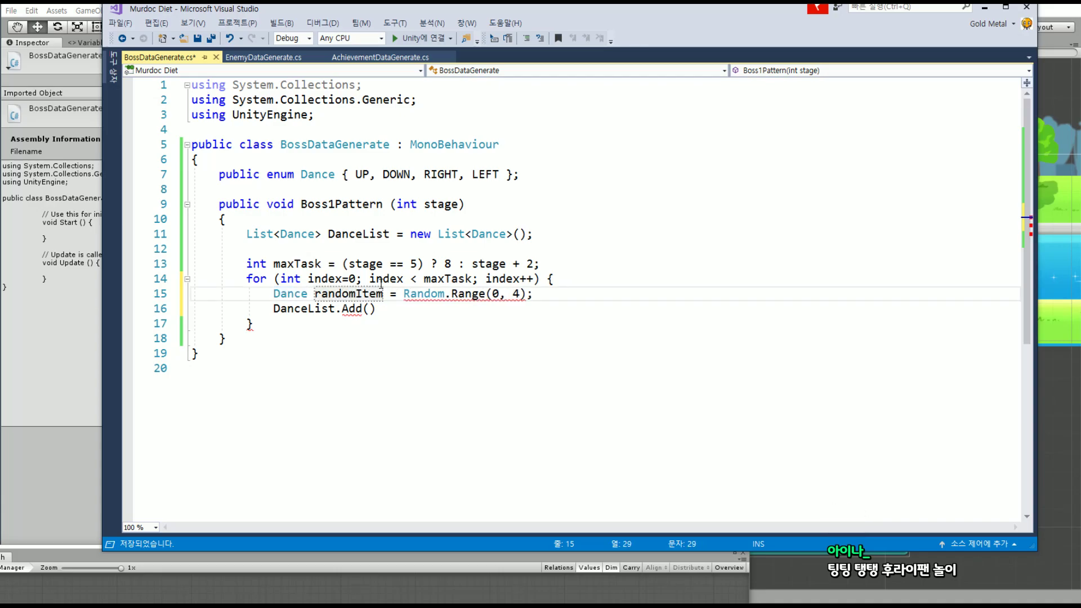
click(404, 293)
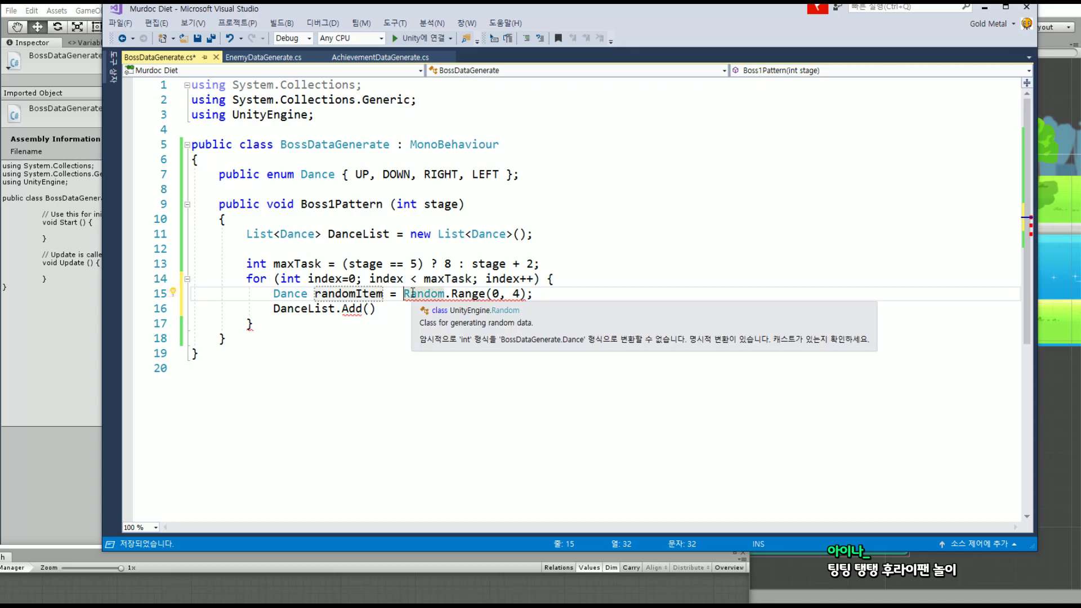
text(())
click(413, 293)
text(Dance)
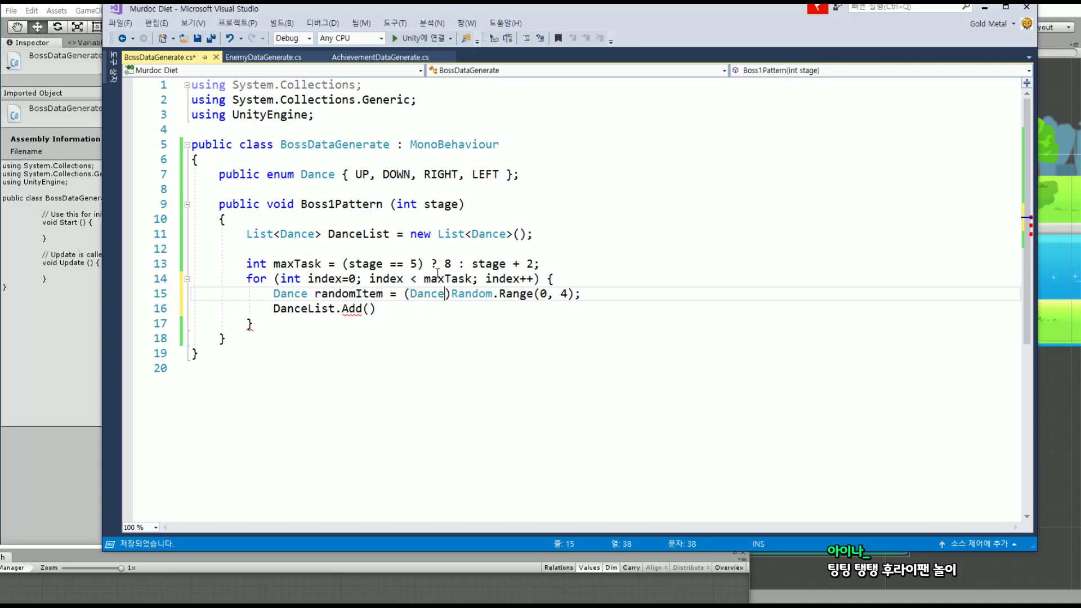
key(ctrl+s)
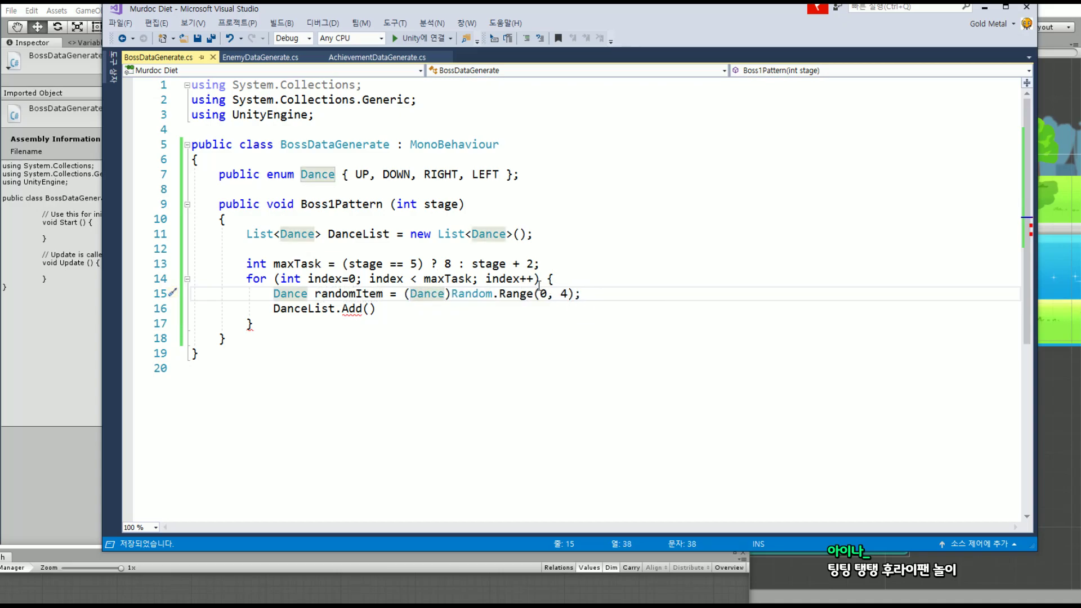
Make line 16 DanceList.Add(randomItem); and save the script
double_click(349, 294)
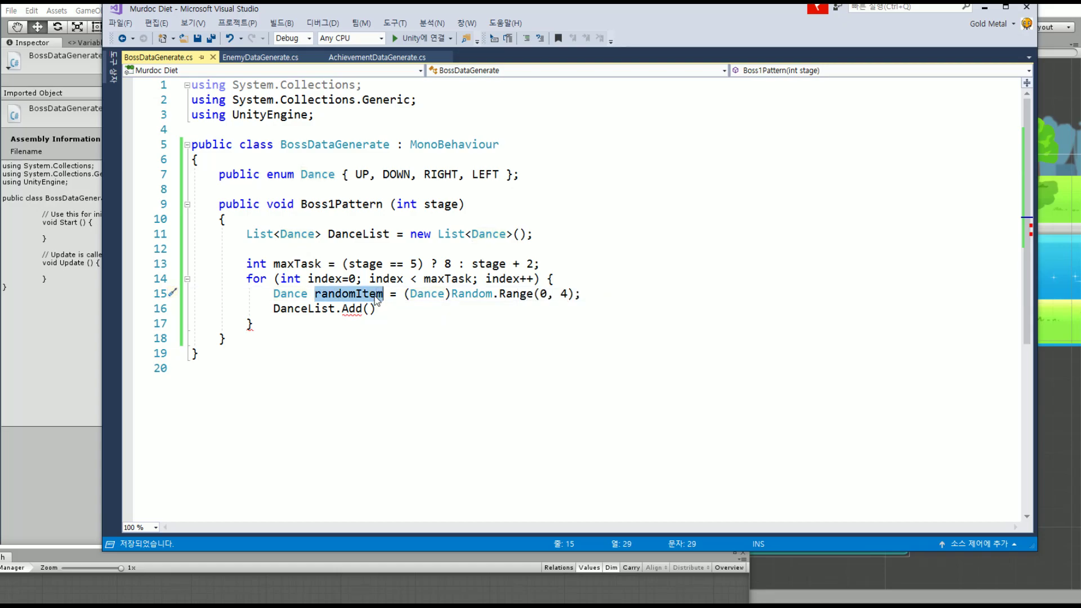
key(ctrl+c)
click(370, 310)
key(ctrl+v)
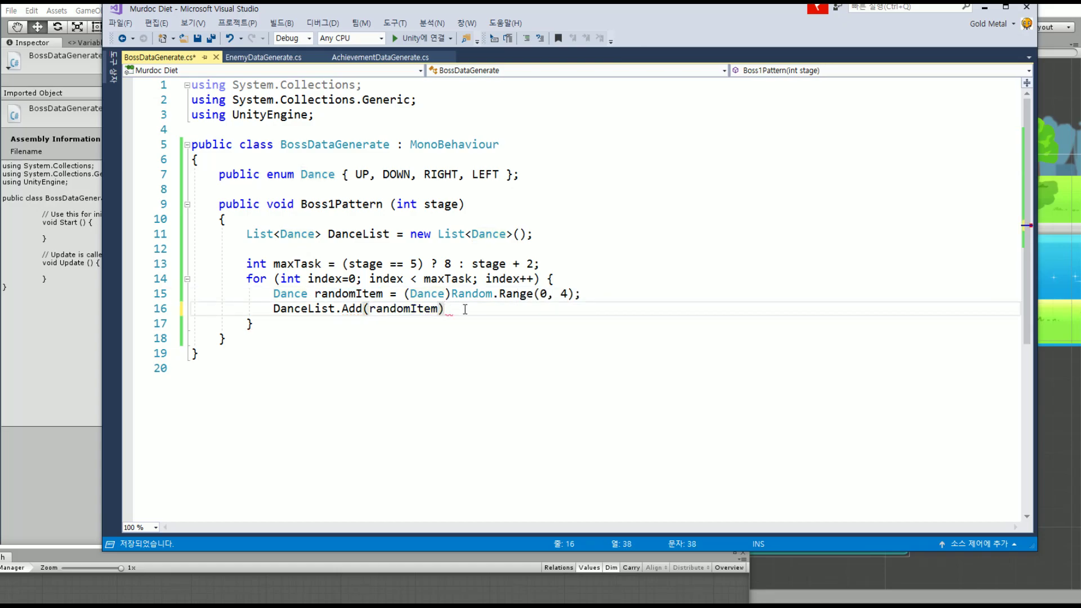
text(;)
key(ctrl+s)
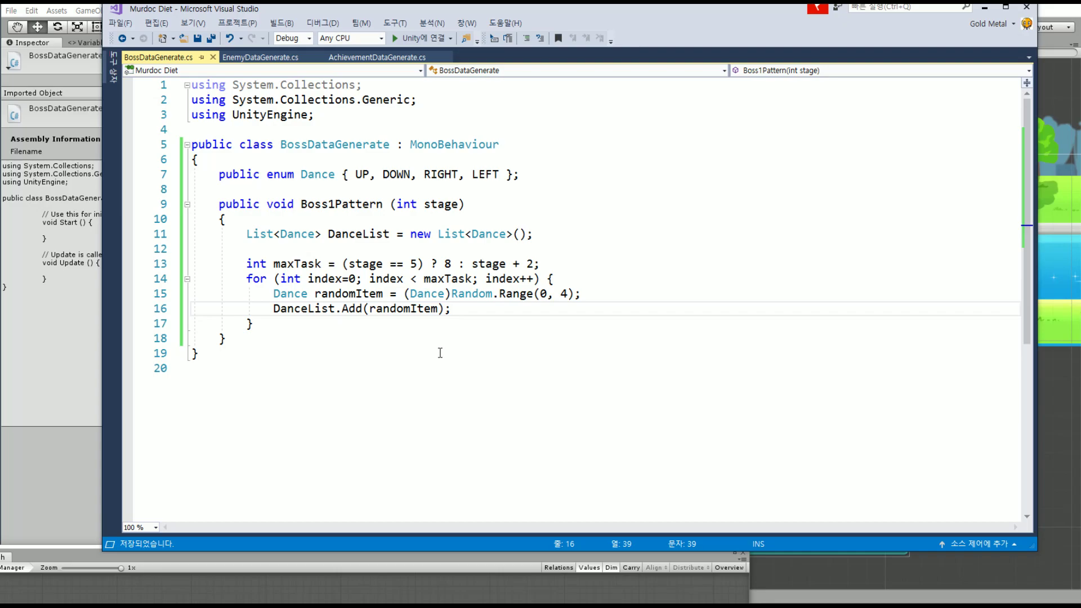
Delete the empty line above maxTask so it sits directly under the DanceList declaration
click(363, 263)
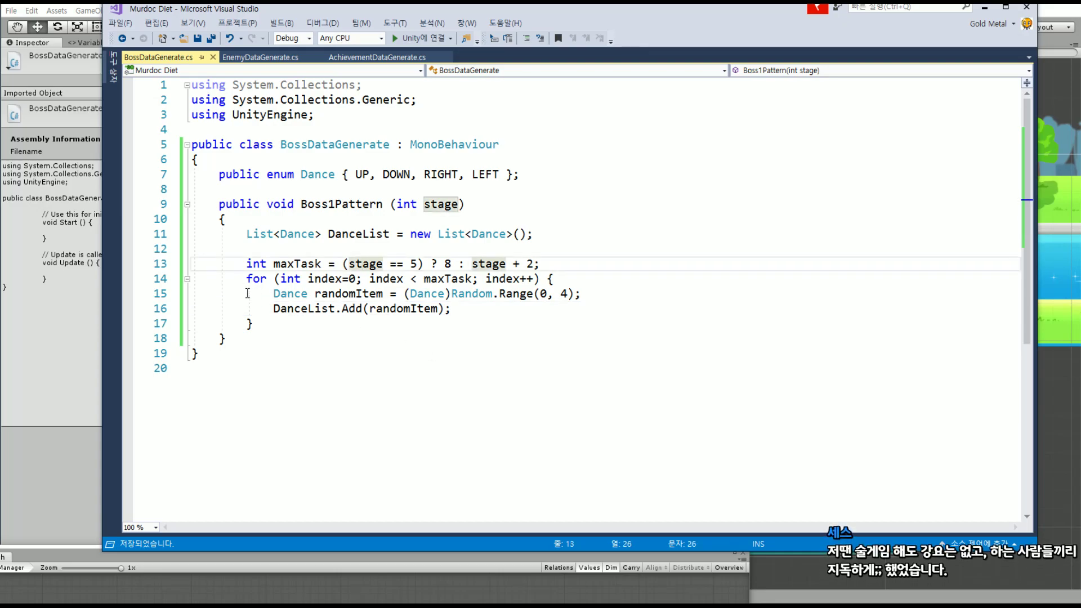
double_click(443, 206)
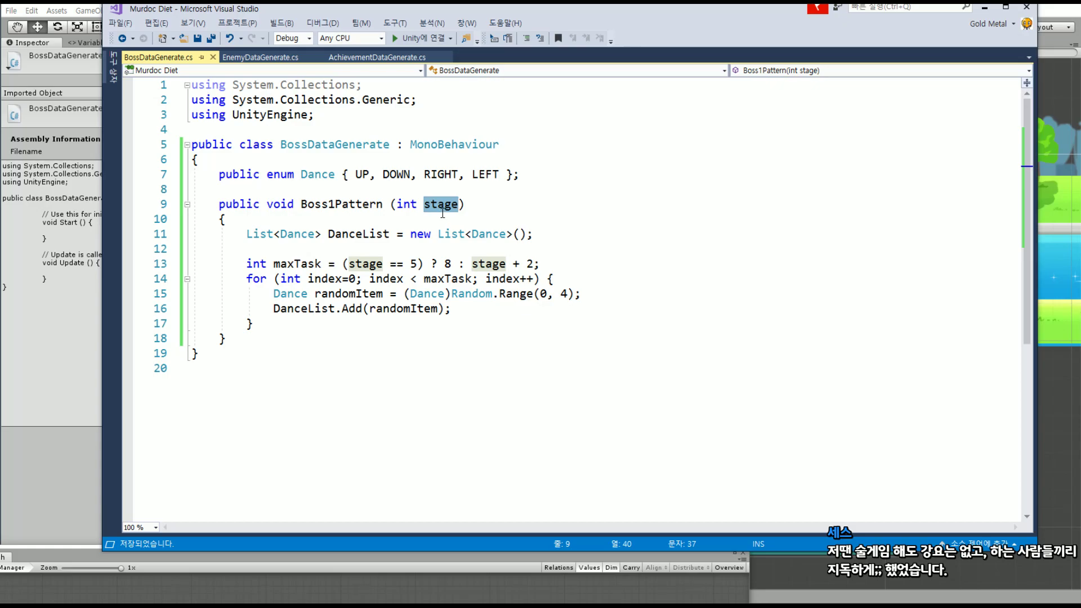
double_click(314, 308)
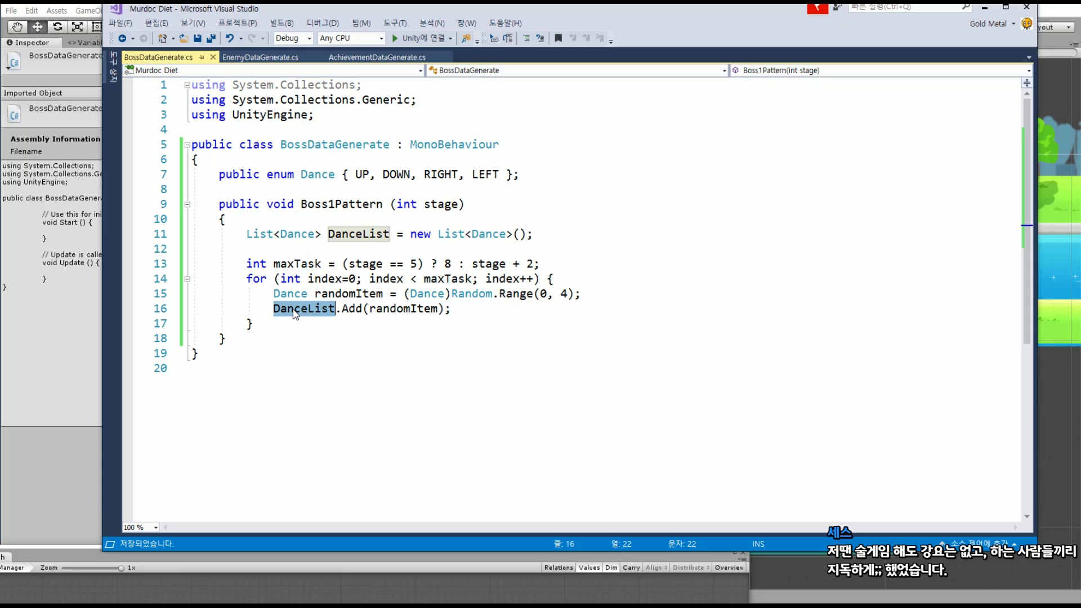
double_click(431, 279)
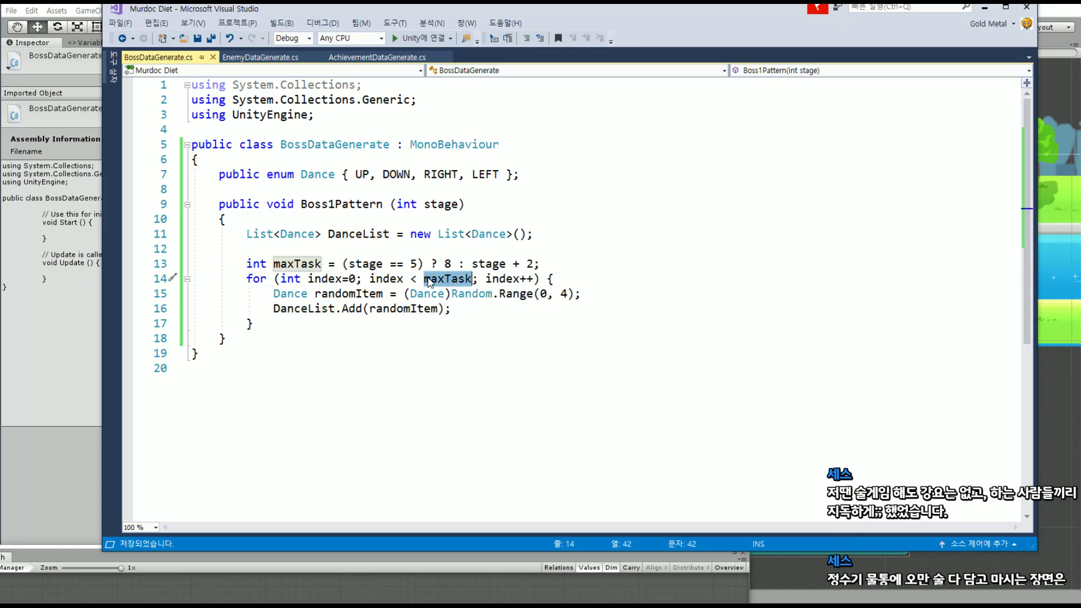
click(543, 248)
key(BackSpace)
Add blank lines before and after the for loop in Boss1Pattern
click(551, 252)
key(Return)
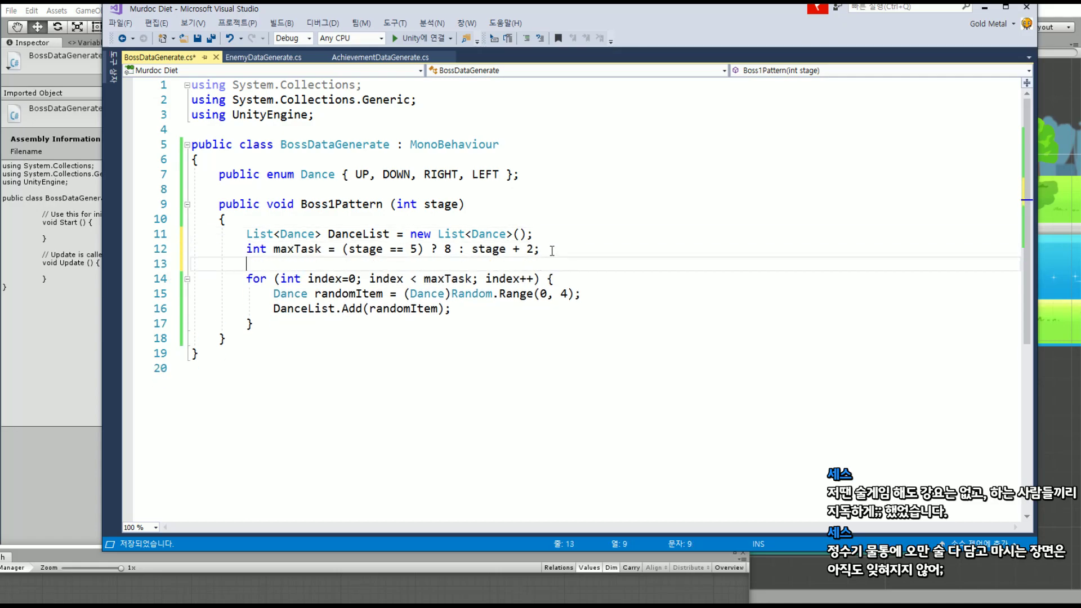
click(289, 320)
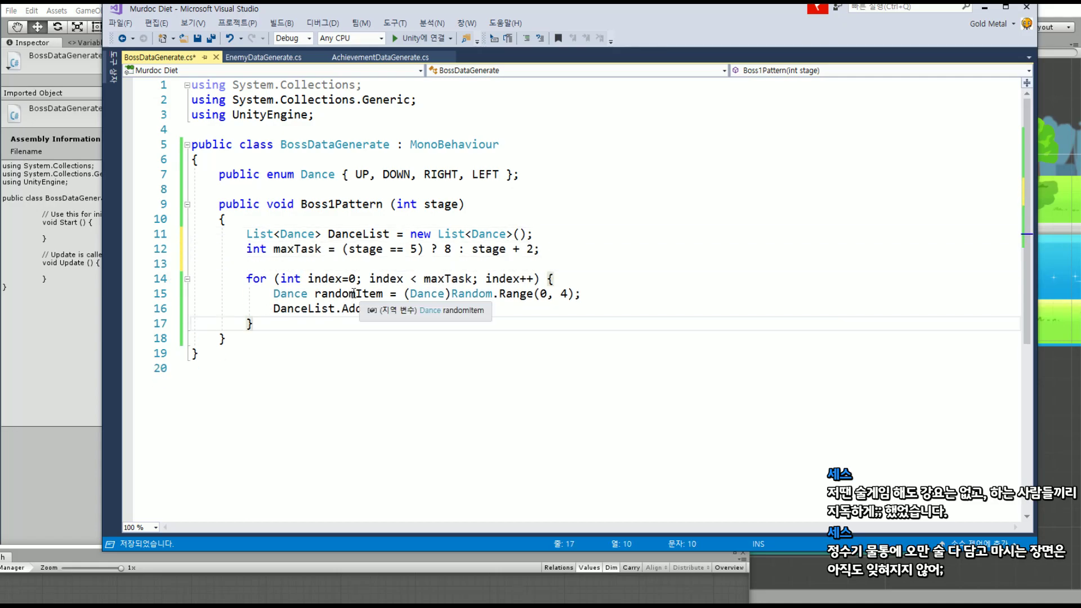
key(Return)
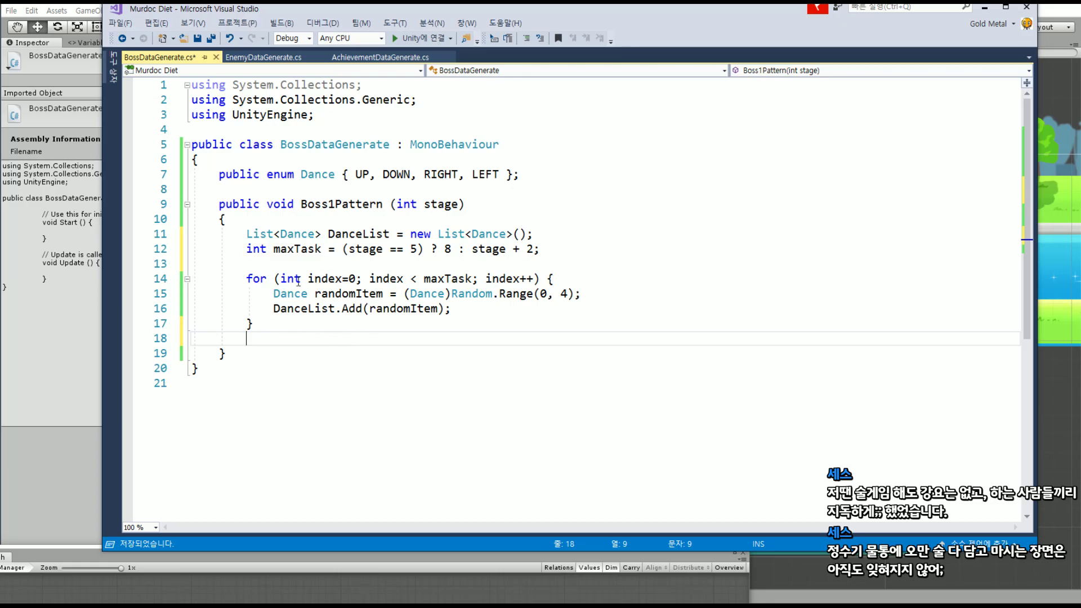
key(Return)
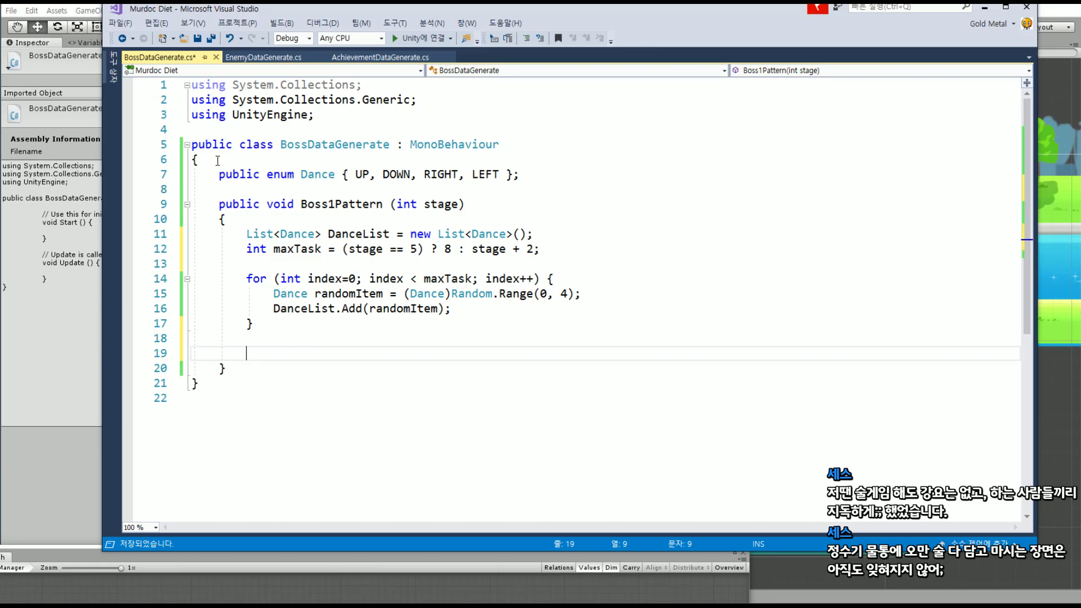
Add 'using Bolt;' below the using statements, then return to Boss1Pattern's blank line
click(215, 131)
text(using)
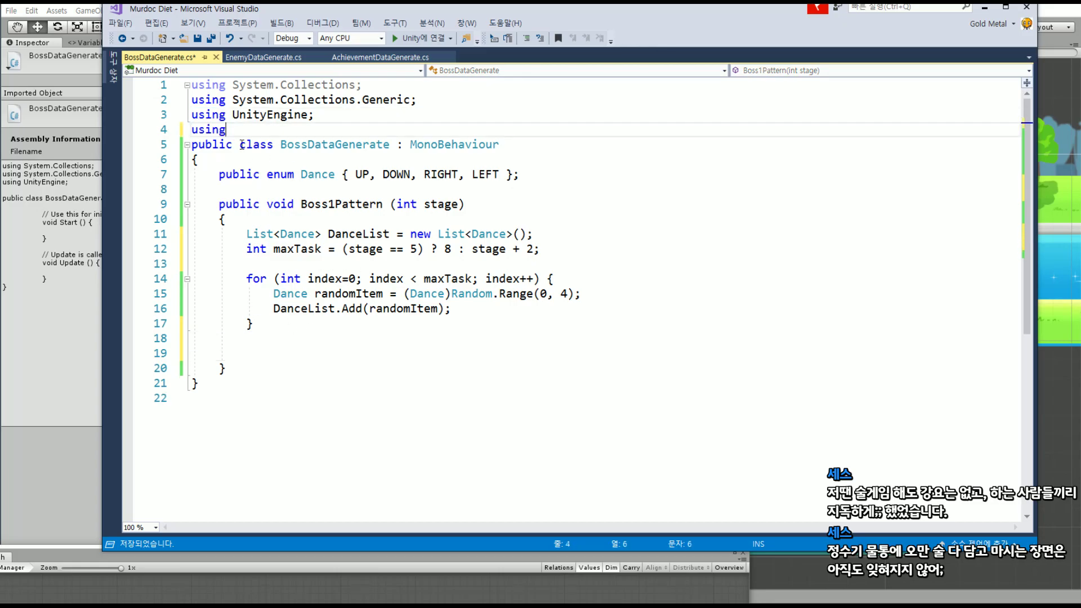
text( Bolt;)
key(Return)
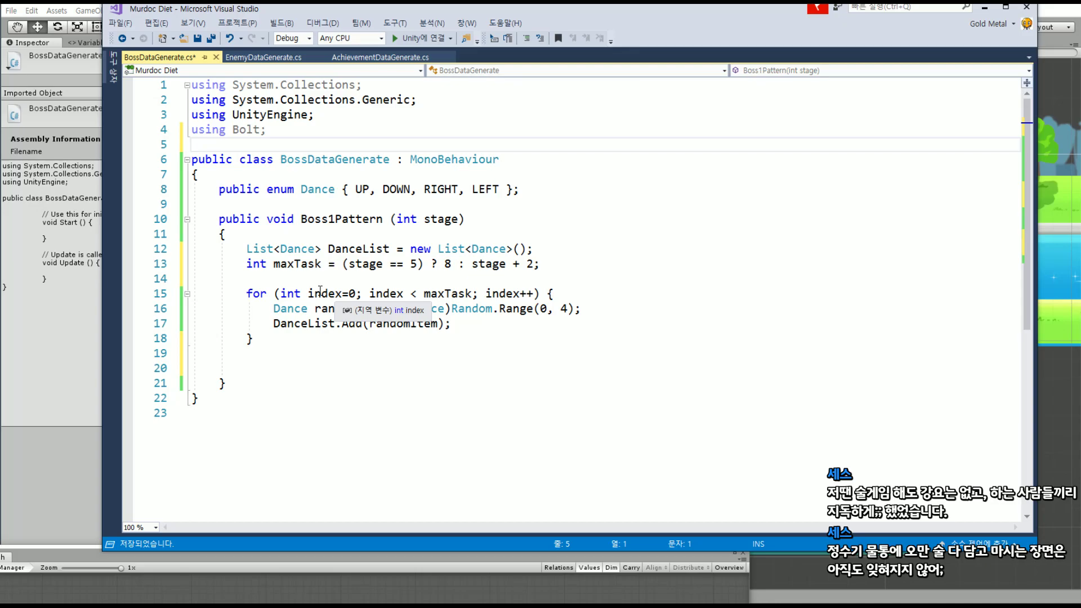
click(262, 359)
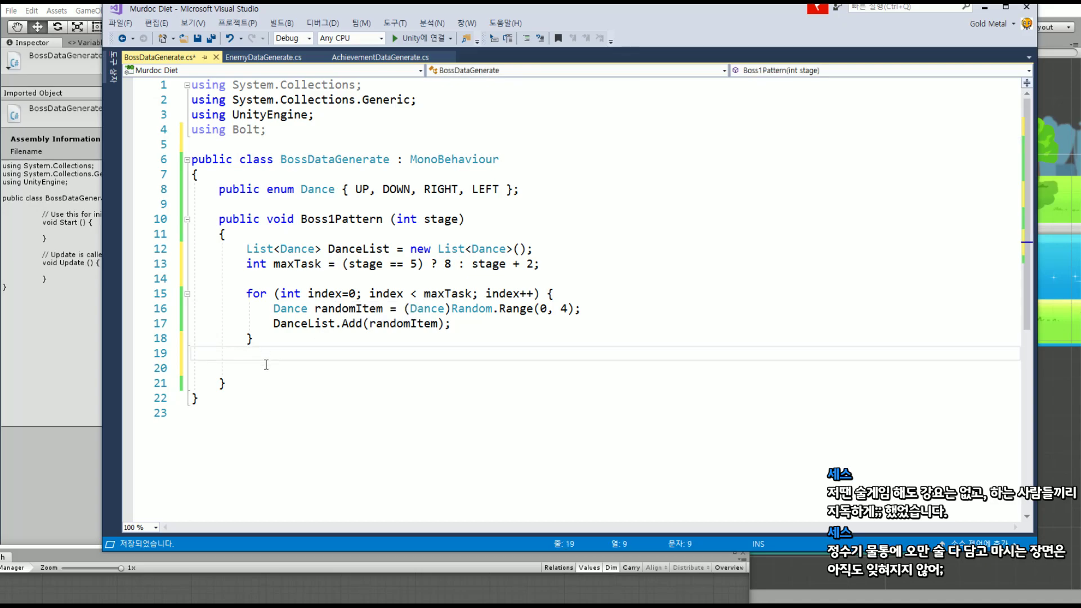
click(265, 367)
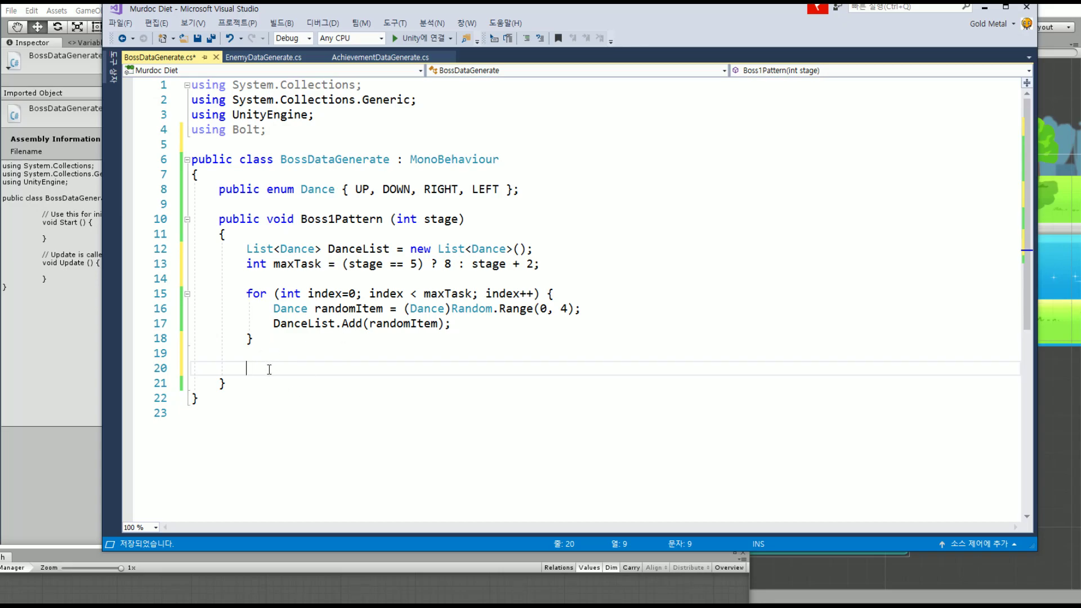
Reposition and slightly narrow the Visual Studio window, then bring up code completion
click(494, 7)
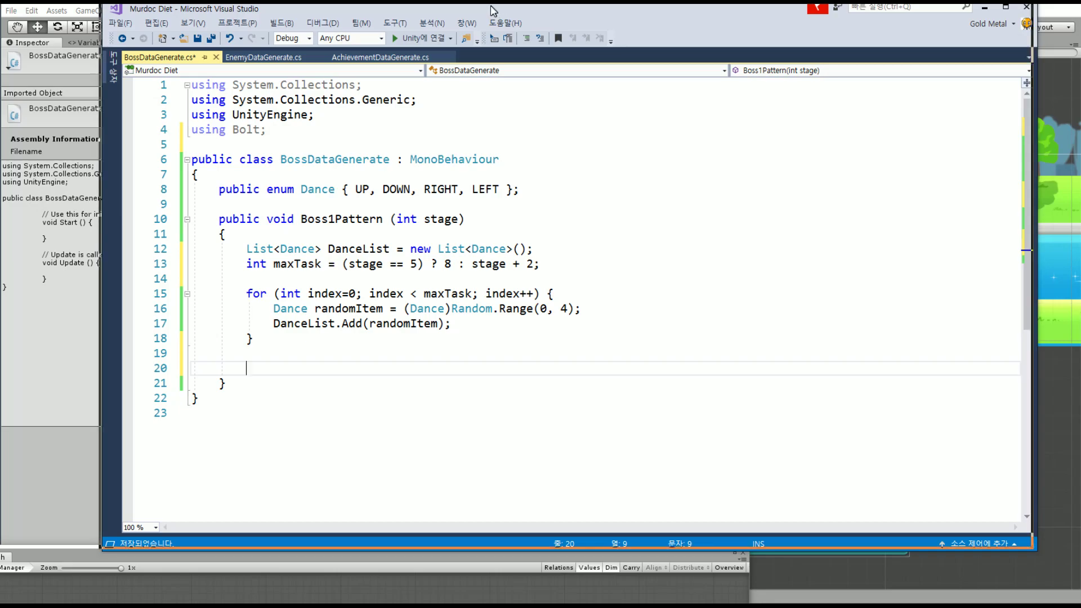
drag(494, 7, 499, 0)
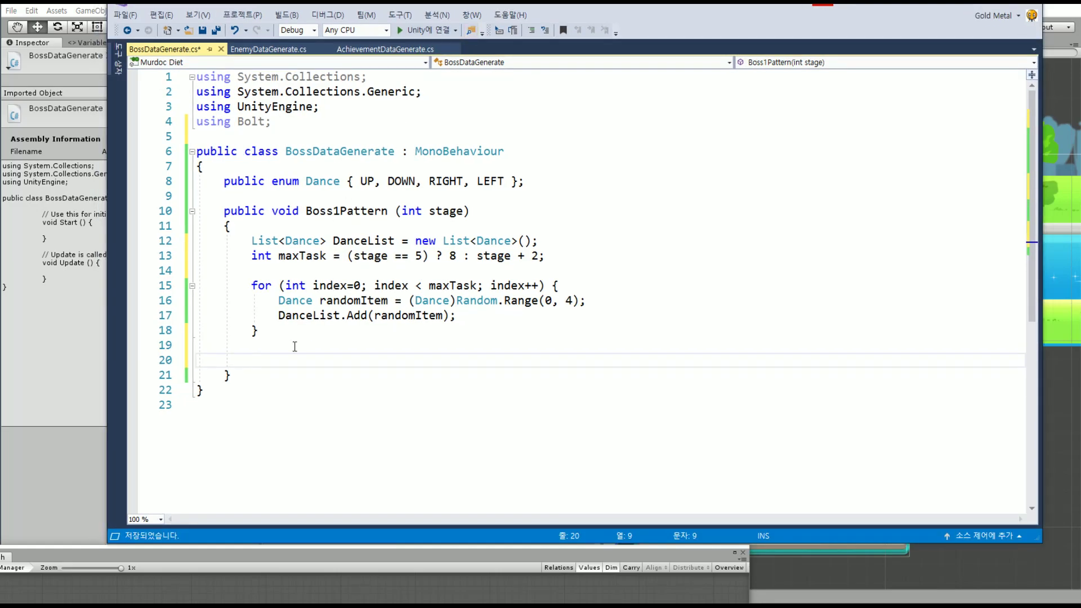
drag(105, 485, 111, 485)
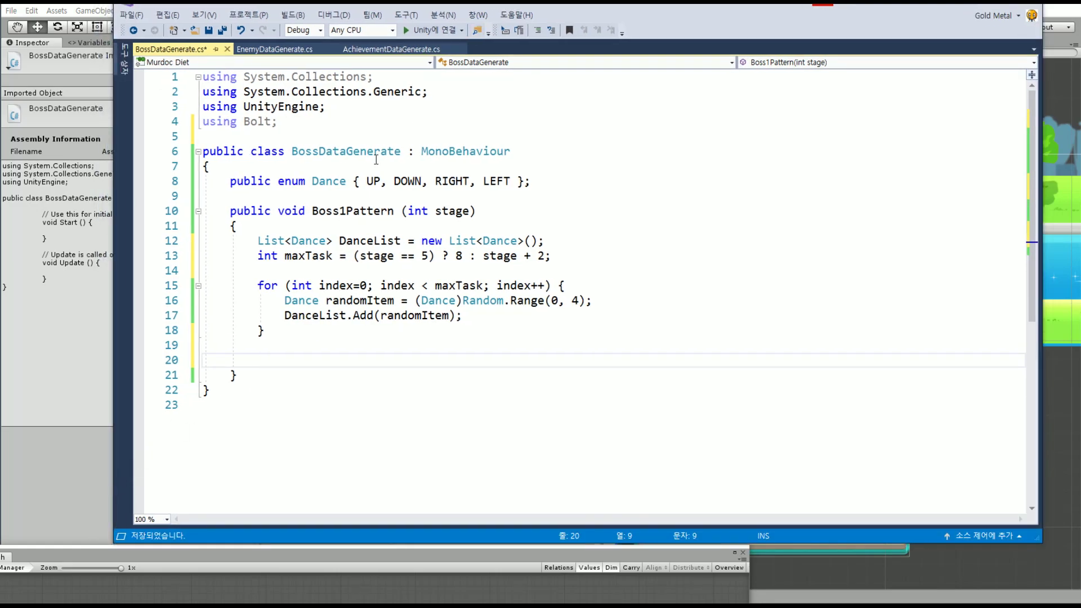
drag(426, 6, 417, 6)
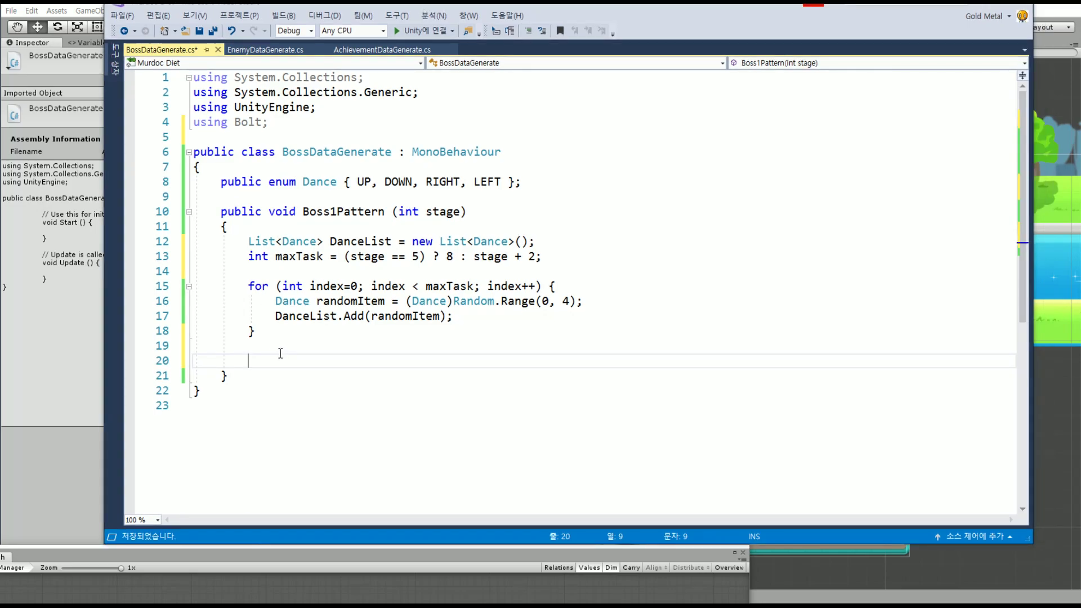
key(ctrl+space)
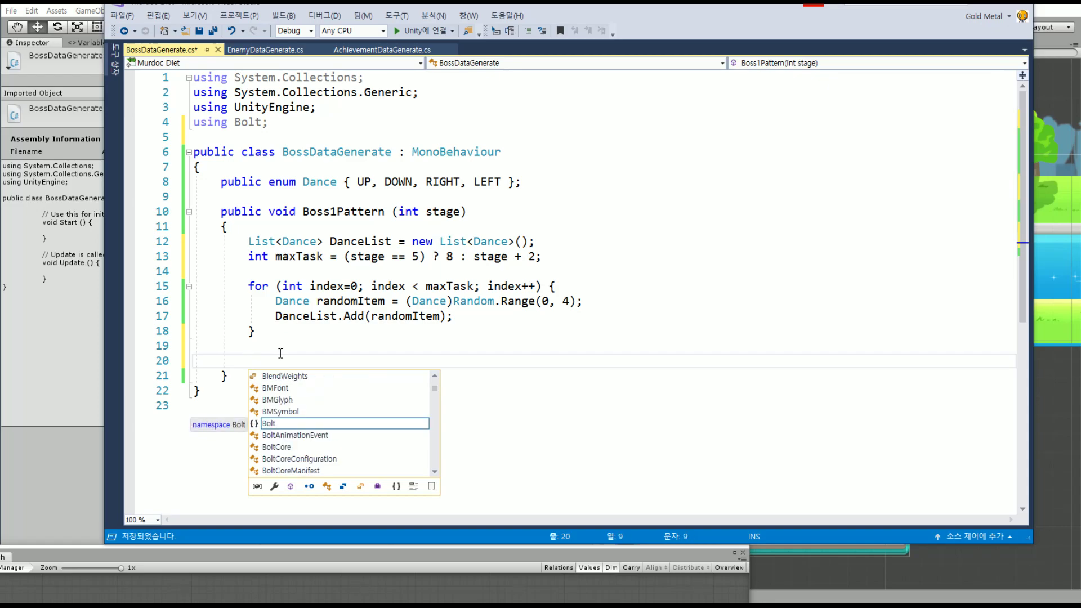
Start line 20 with 'Variables.' using autocompletion
text(Vari)
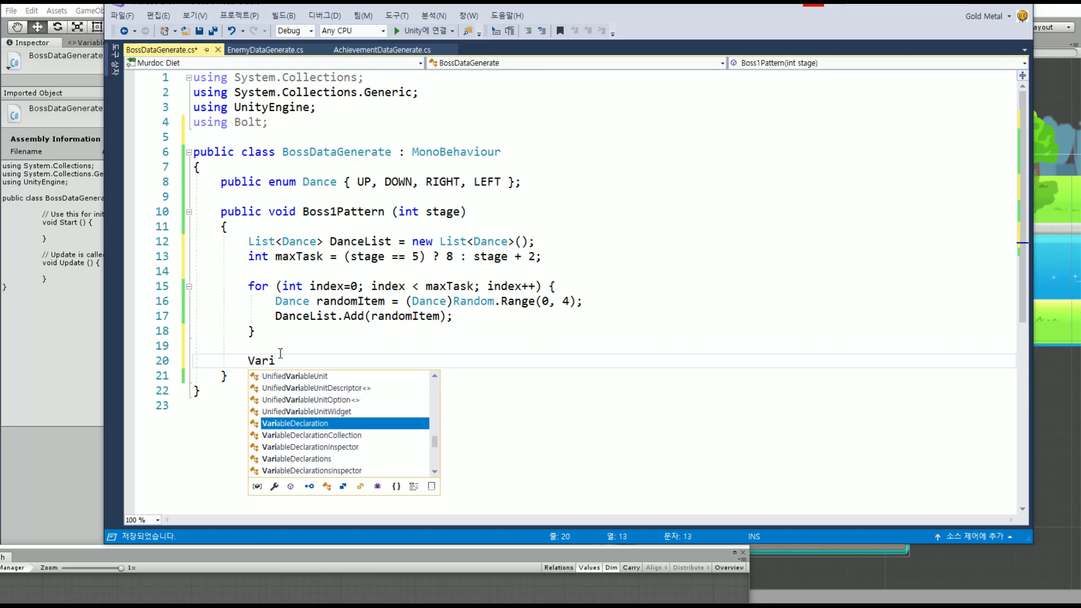
key(Down)
key(Down)
key(Down)
key(Down)
key(Down)
key(Down)
key(Down)
key(Down)
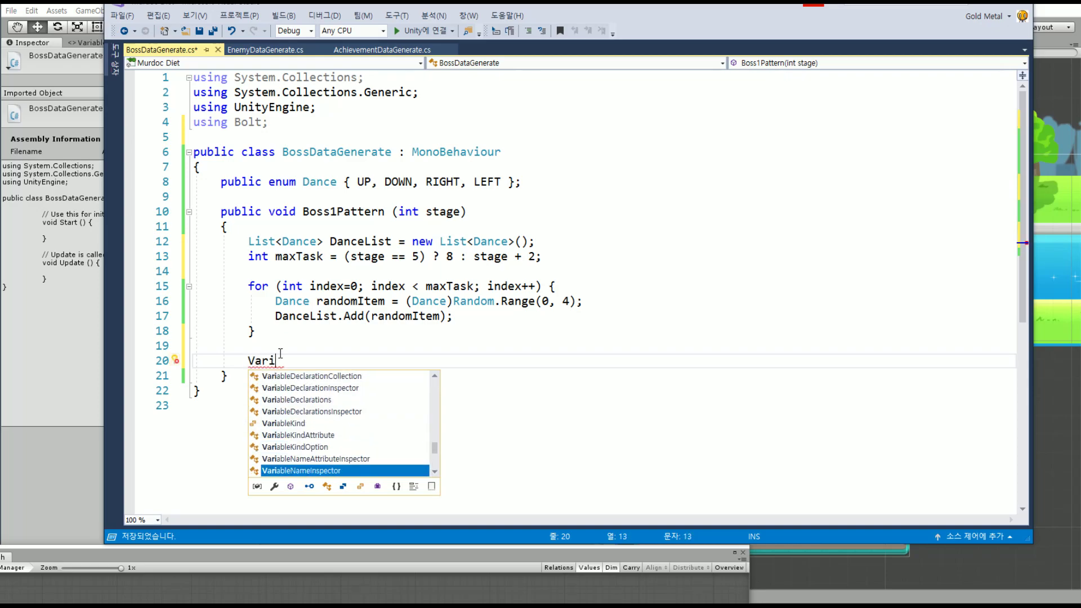
key(Down)
key(Down)
key(Up)
key(Up)
key(Up)
key(Up)
key(Down)
key(Tab)
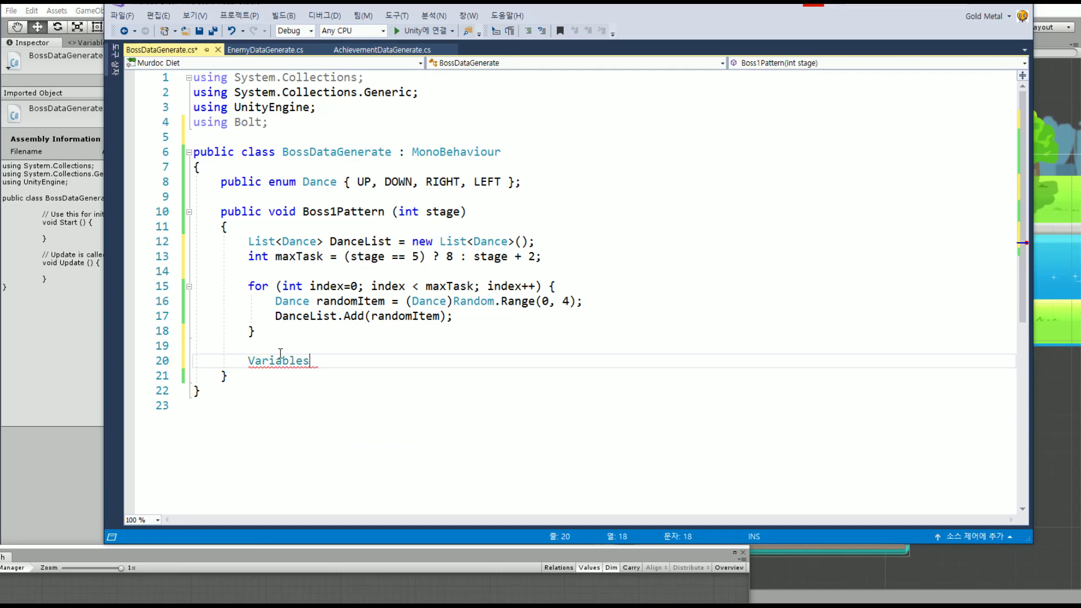
text(.)
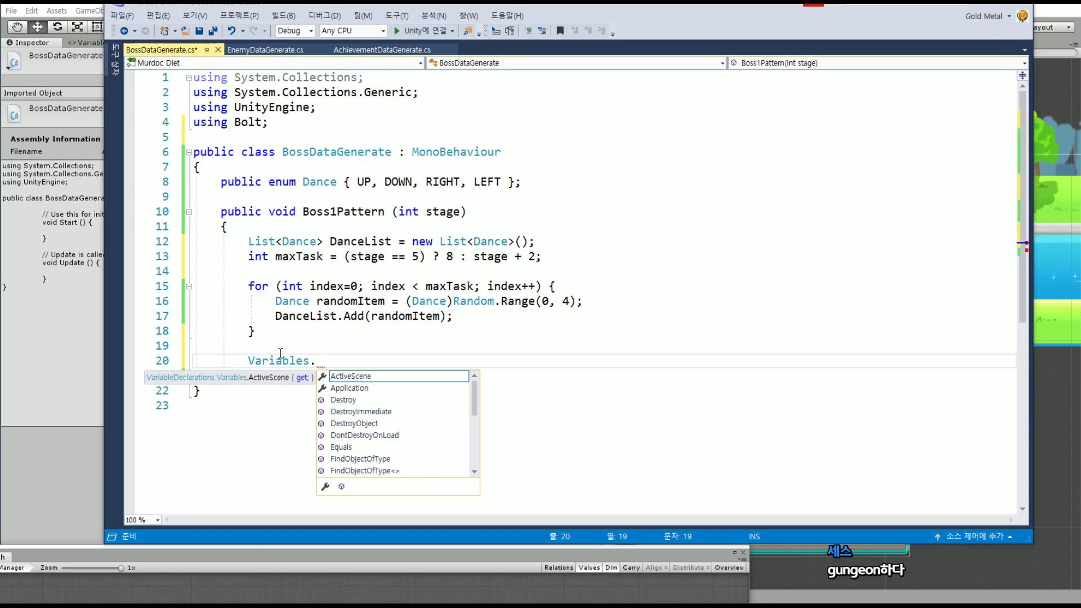
Browse the members of Variables in the IntelliSense list
key(Down)
key(Down)
key(Down)
key(Down)
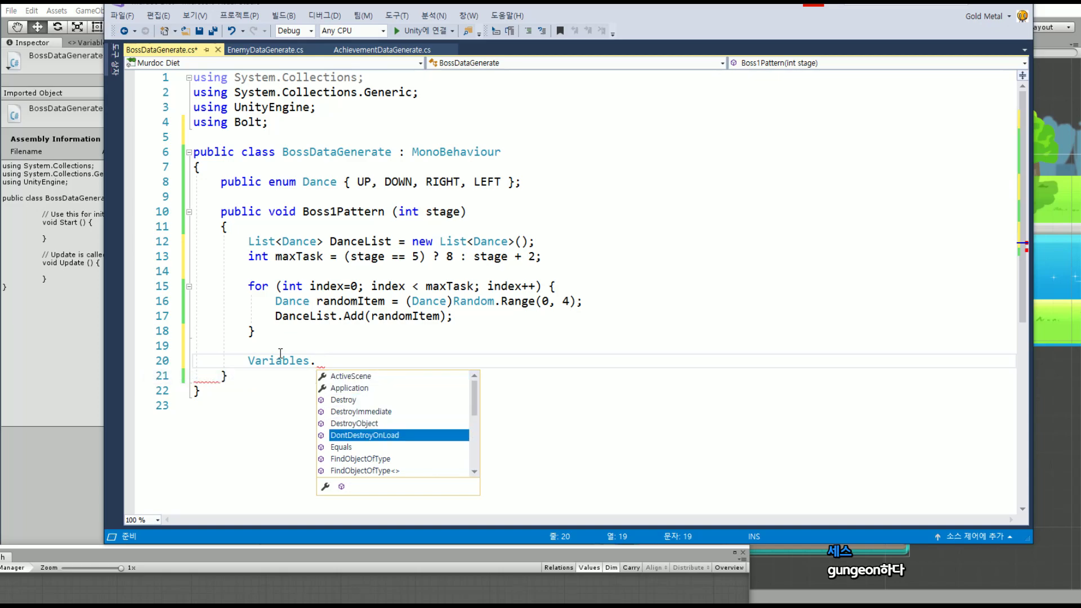
key(Down)
key(Down)
key(Down)
key(Down)
key(Down)
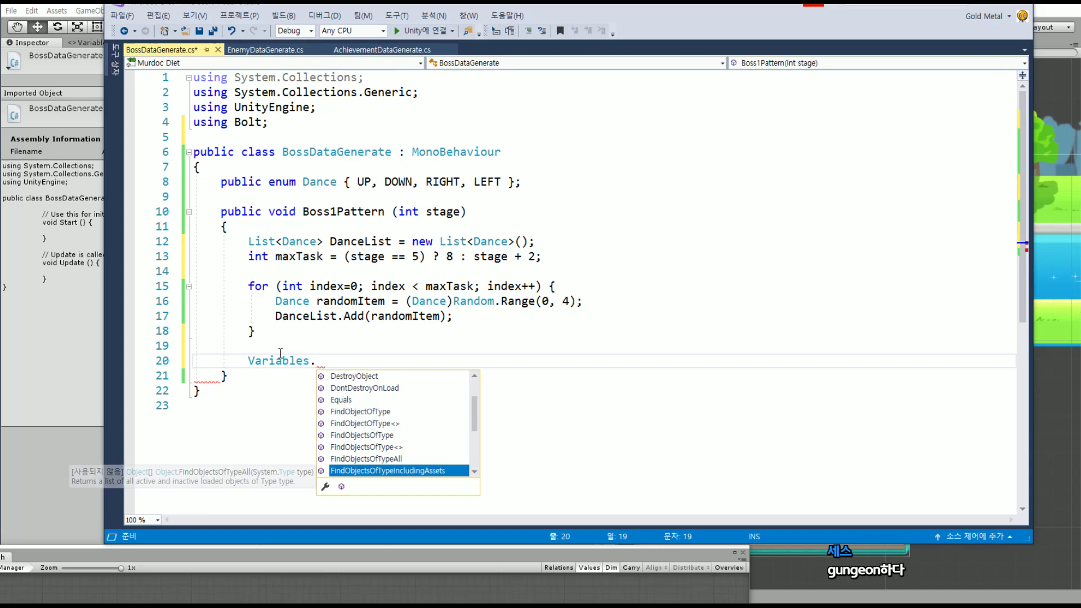
key(Down)
key(Down)
key(Down)
key(Up)
key(Up)
key(Up)
key(Up)
key(Up)
key(Up)
key(Up)
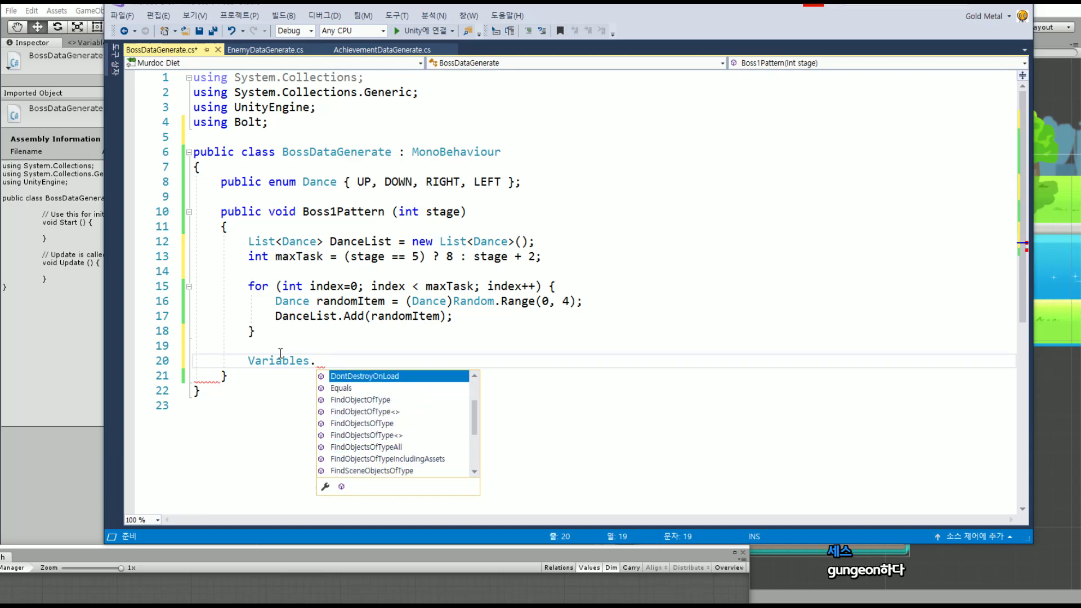
key(Down)
key(Down)
key(Down)
key(Down)
key(Down)
key(Down)
key(Down)
key(Down)
key(Up)
key(Up)
key(Up)
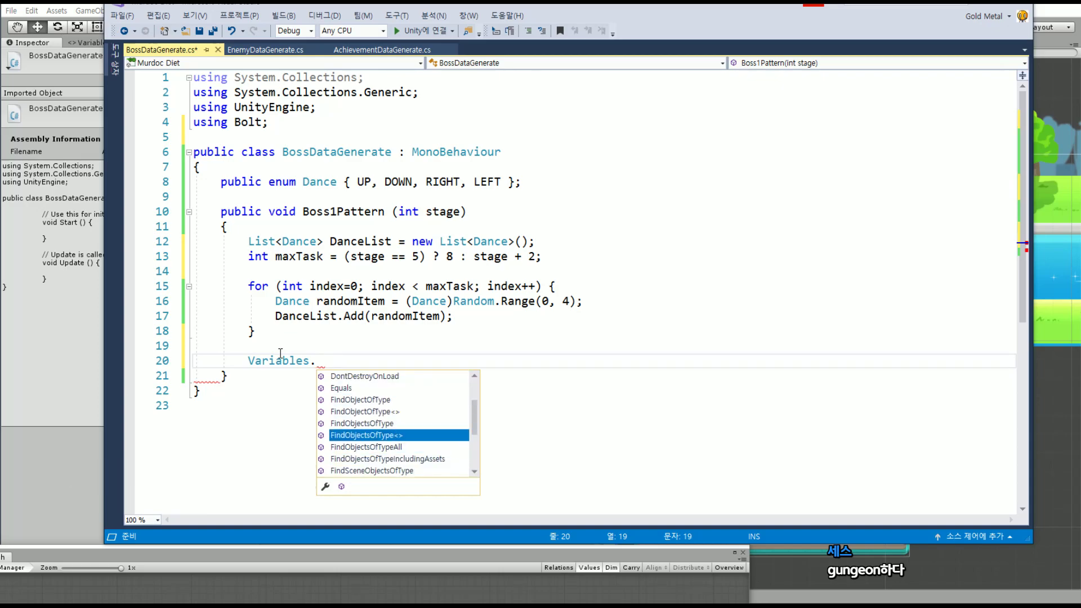
key(Up)
key(Up)
key(Up)
key(Up)
key(Up)
key(Up)
key(Up)
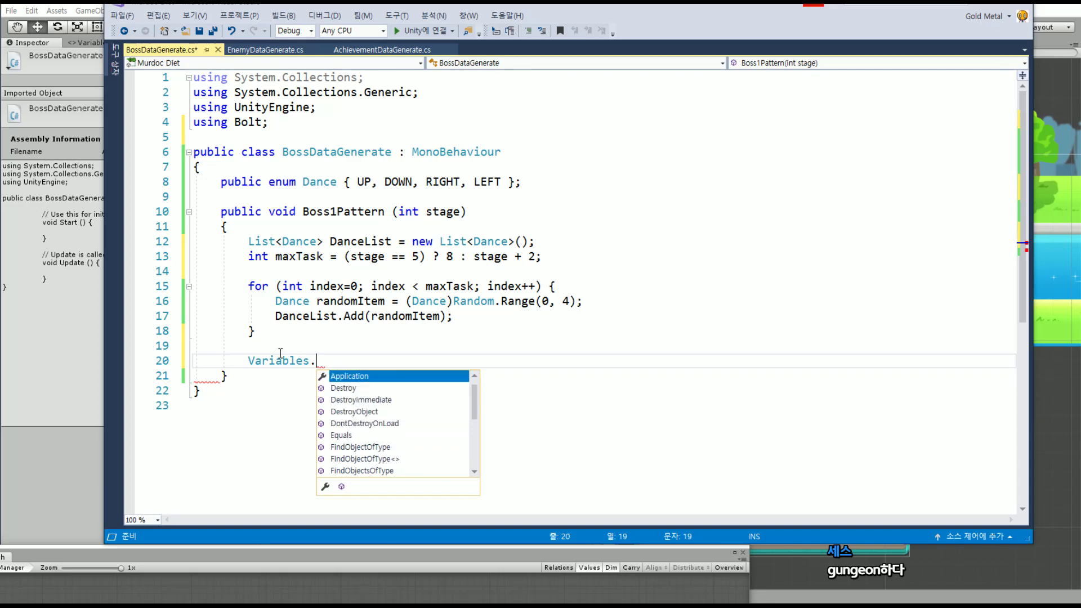
key(Down)
key(Down)
key(Down)
key(Down)
key(Down)
key(Down)
key(Down)
key(Down)
key(Down)
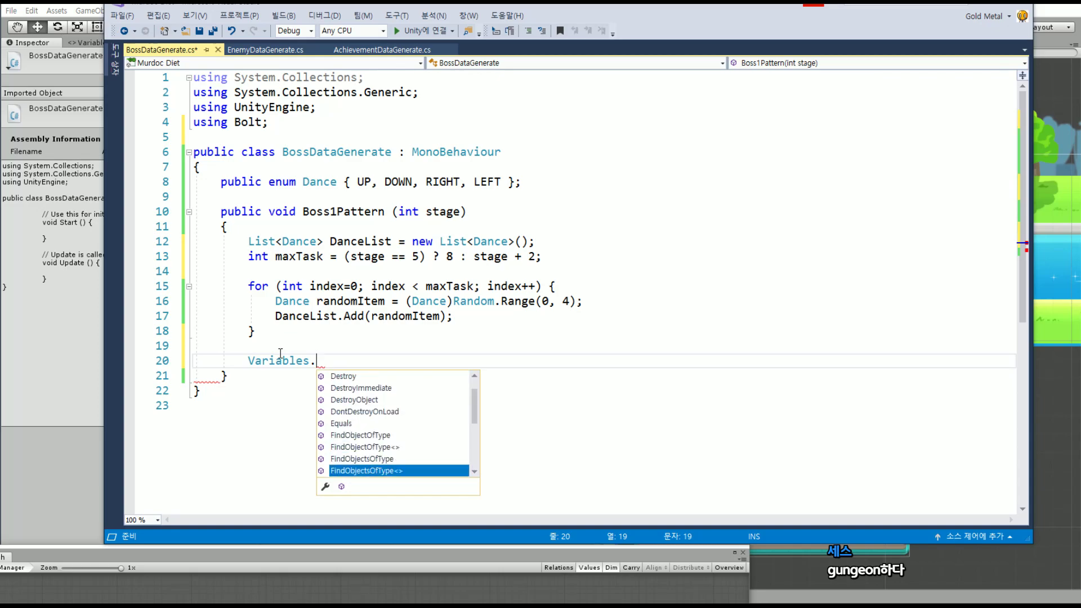
key(Down)
key(Down)
key(Down)
key(Down)
key(Up)
key(Up)
key(Up)
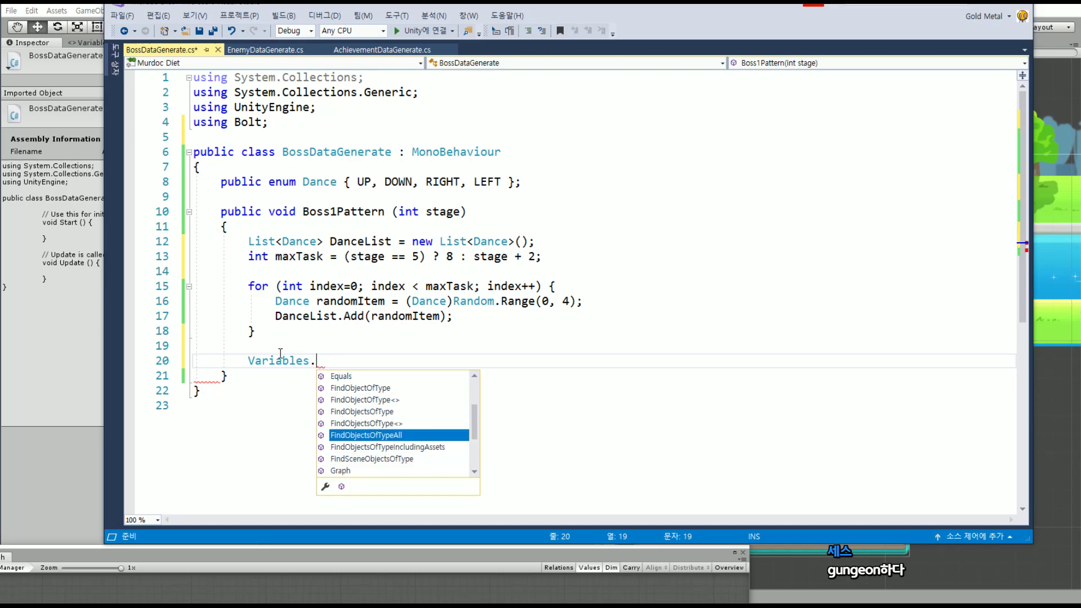
key(Up)
key(Up)
key(Up)
key(Up)
key(Up)
key(Up)
key(Up)
key(Up)
key(Up)
key(Up)
key(Up)
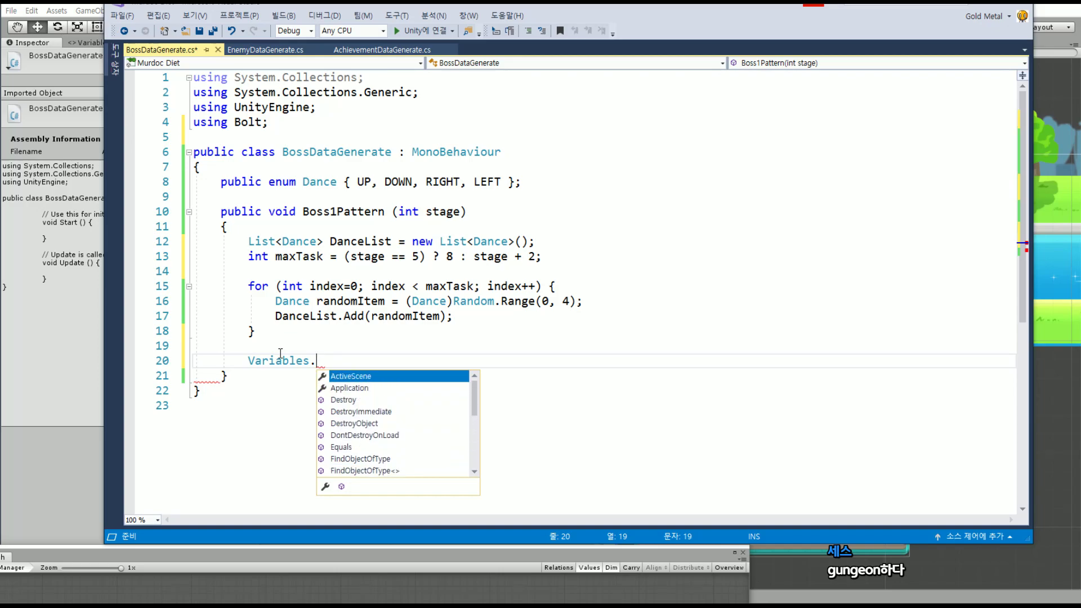
key(Down)
key(Down)
key(Down)
key(Down)
key(Down)
key(Down)
key(Down)
key(Down)
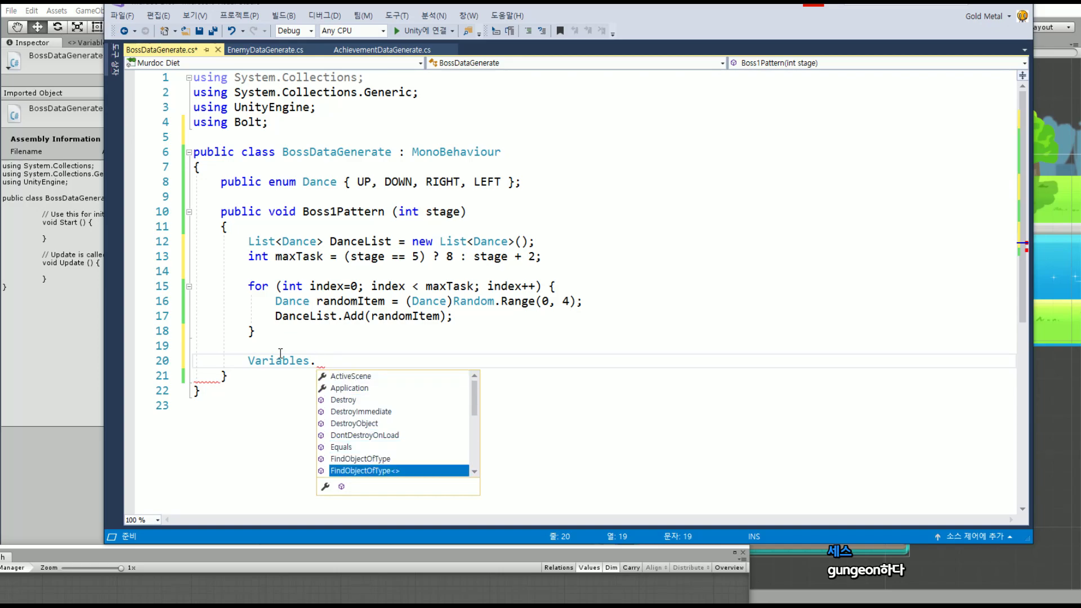
key(Down)
key(Down)
key(Down)
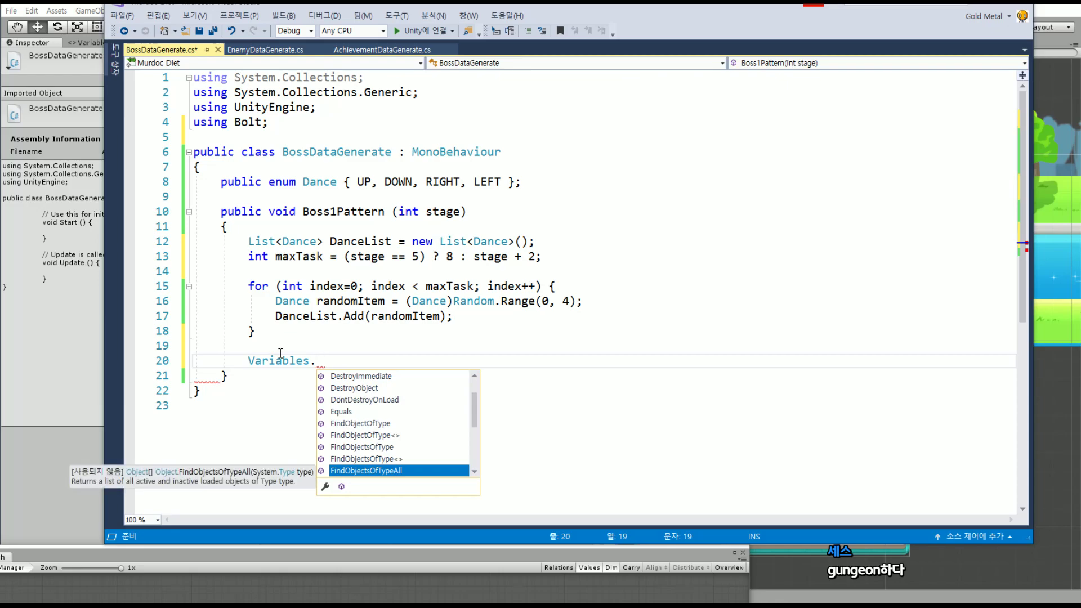
key(Up)
key(Up)
key(Up)
key(ctrl+space)
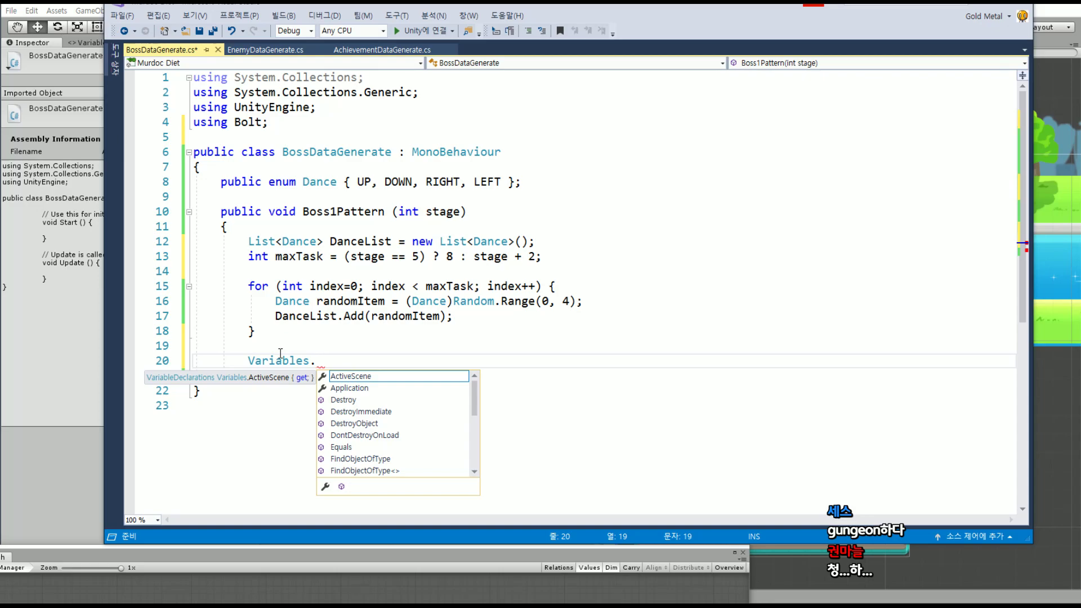
Extend the line to 'Variables.Object.' and browse Object's suggested members
text(Ob)
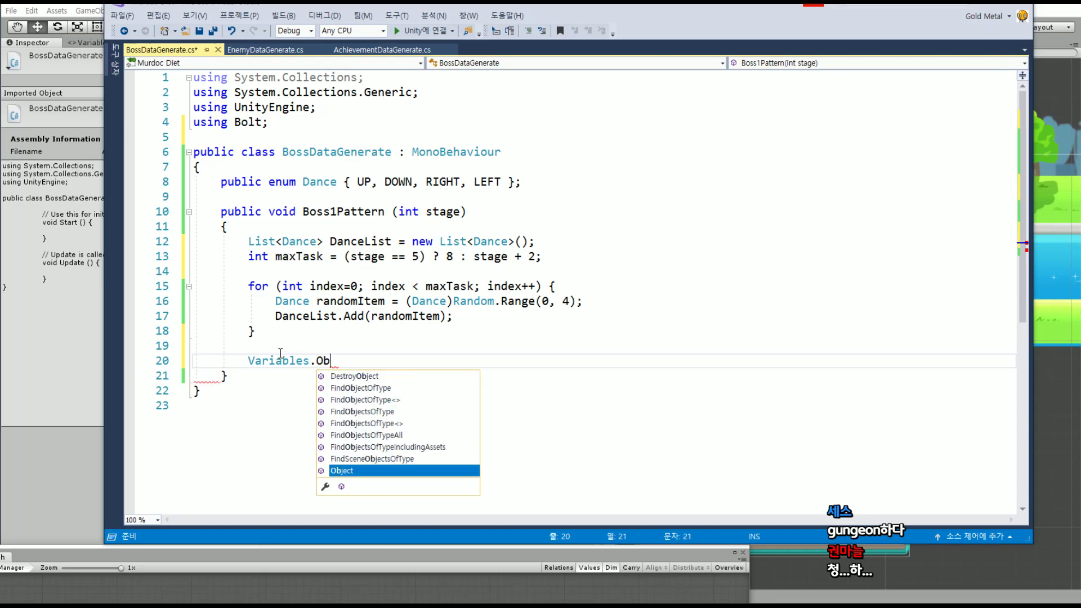
text(je)
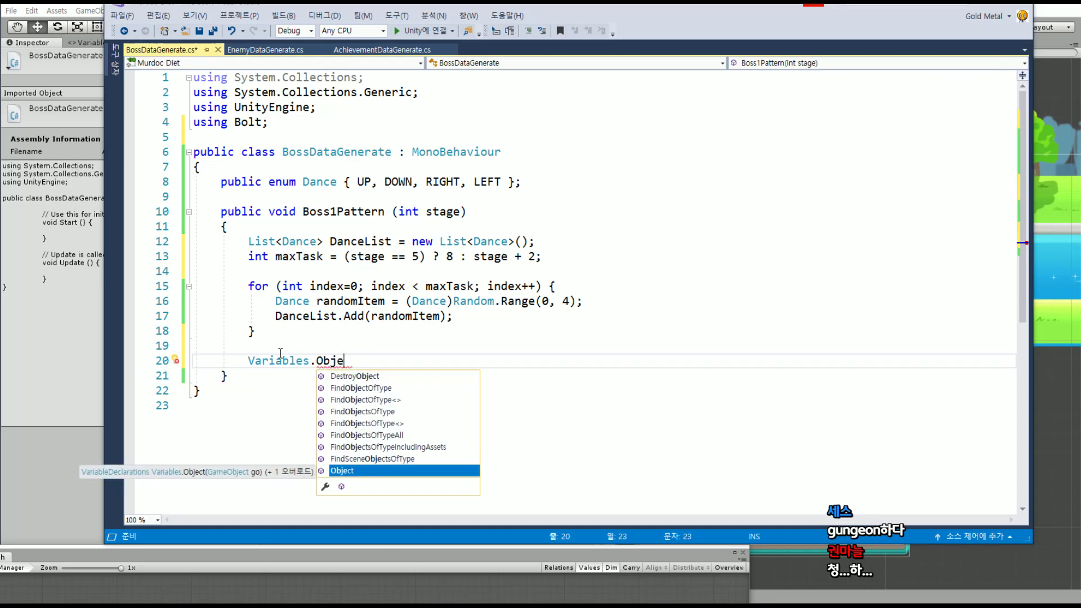
key(Tab)
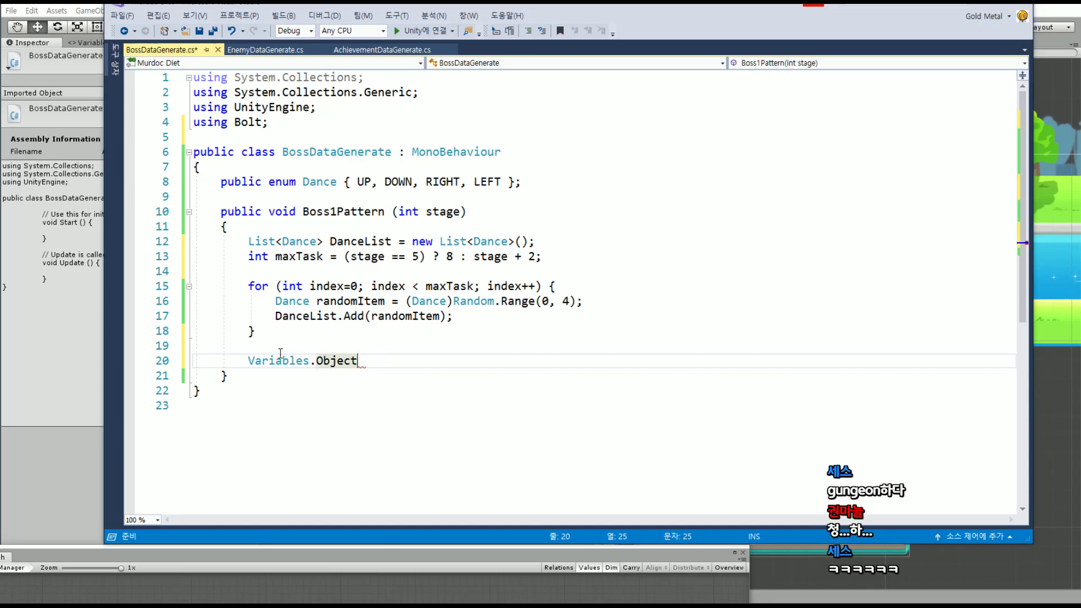
text(.)
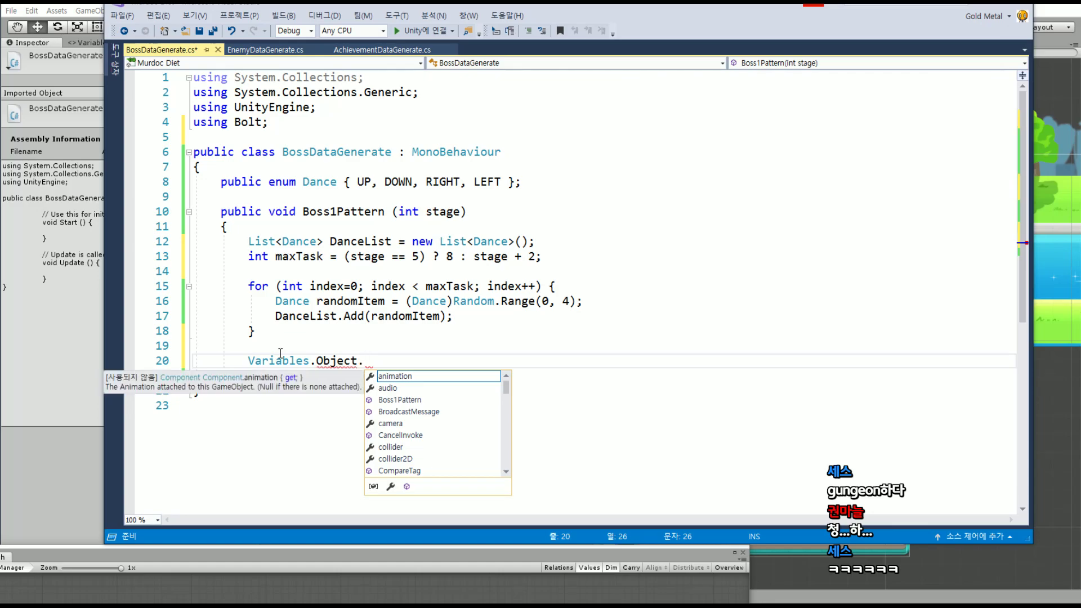
key(Down)
key(Down)
key(Down)
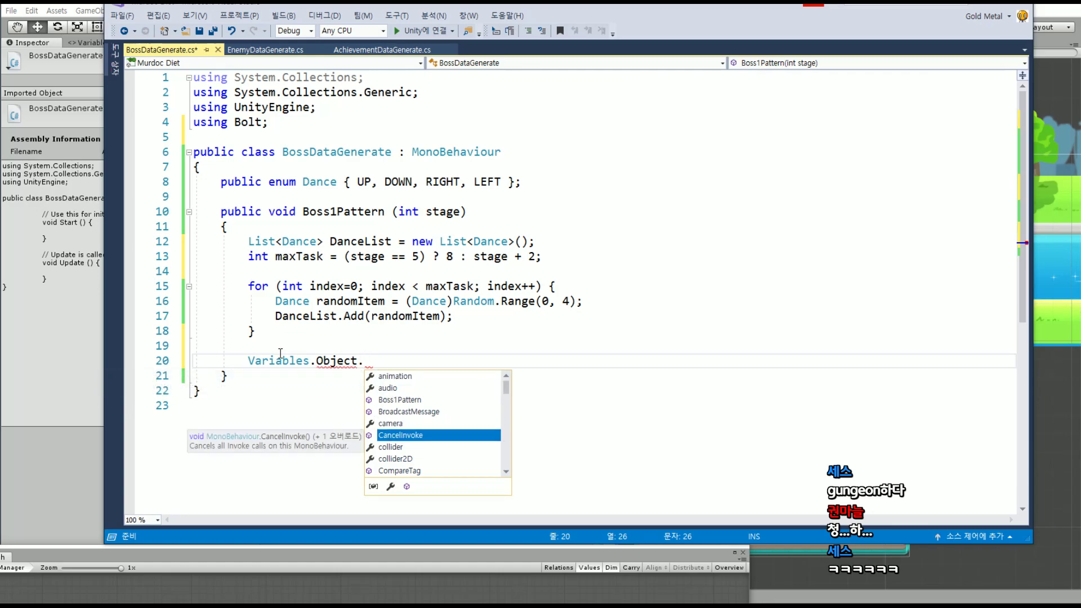
key(Down)
key(Down)
key(Down)
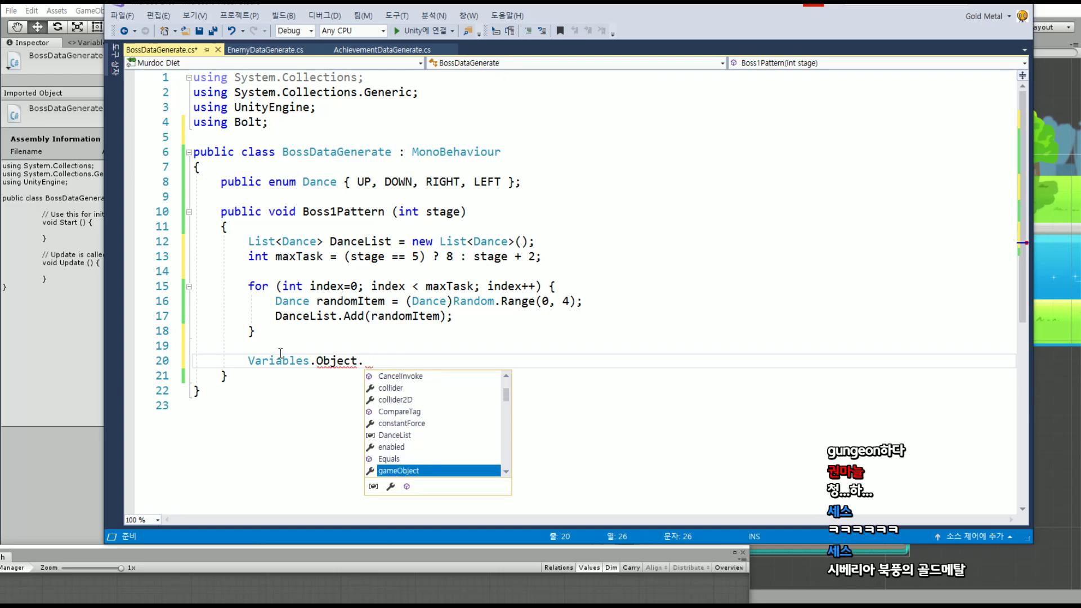
key(Up)
key(Up)
key(Up)
key(Up)
key(Up)
key(Up)
key(Up)
key(Up)
key(Up)
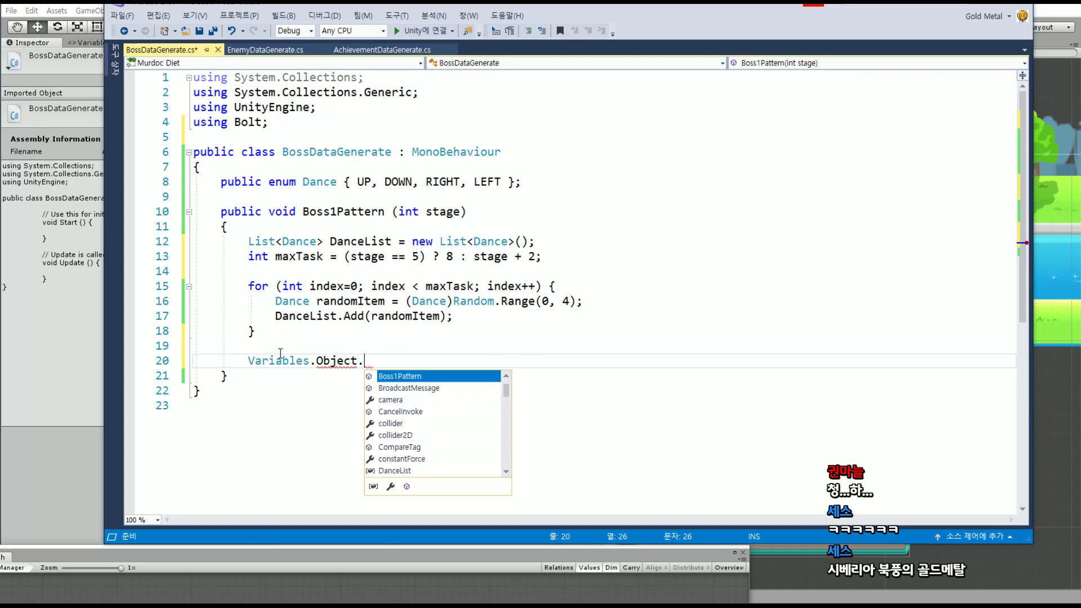
key(Up)
key(Up)
key(Down)
key(Down)
key(Down)
key(Down)
key(Down)
key(Down)
key(Down)
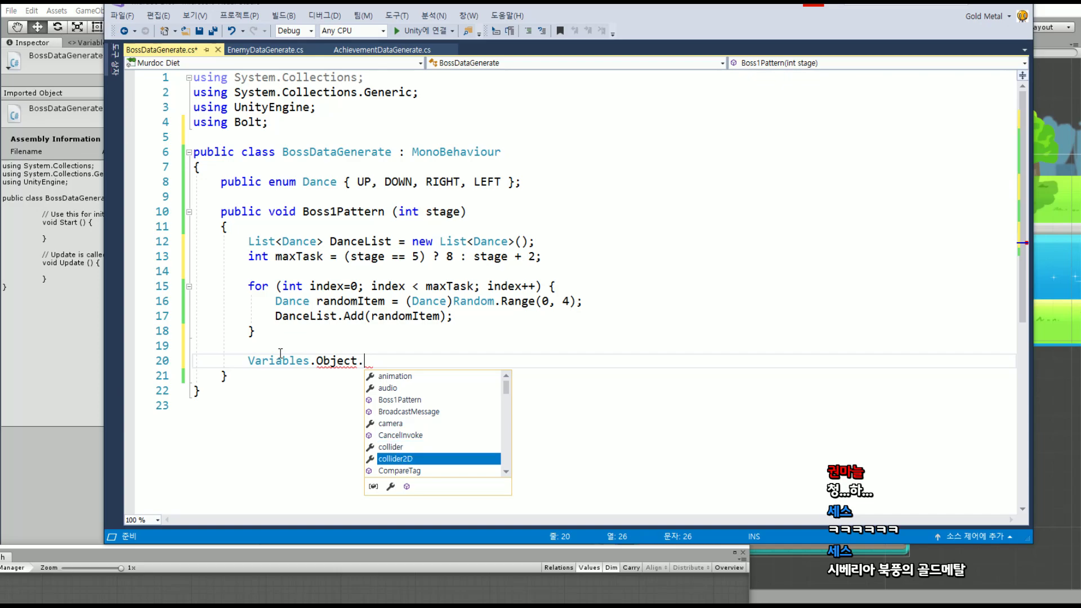
key(Down)
key(Down)
key(Down)
key(Down)
key(Down)
key(Down)
key(Down)
key(Down)
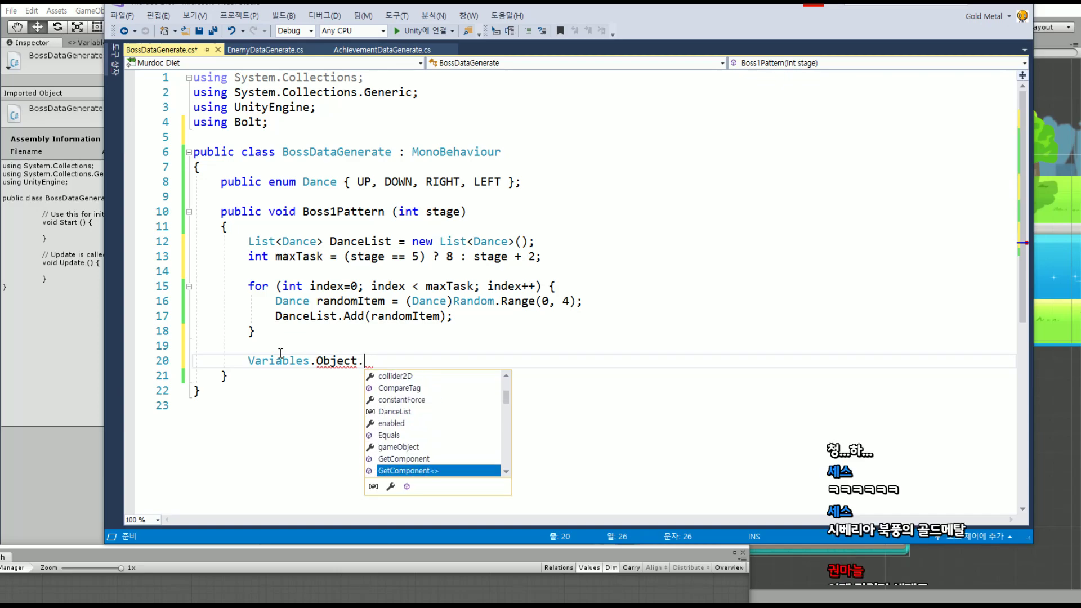
key(Up)
key(Up)
key(Up)
key(Up)
key(Up)
key(Down)
key(Down)
key(Down)
key(Down)
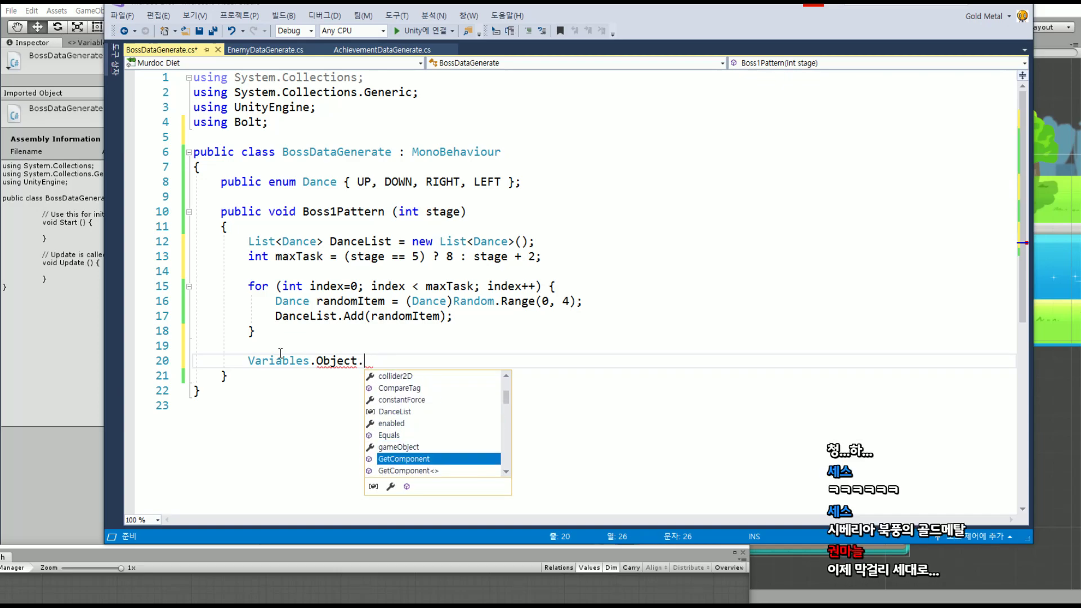
key(Up)
key(Up)
key(Up)
key(Up)
key(Up)
key(Up)
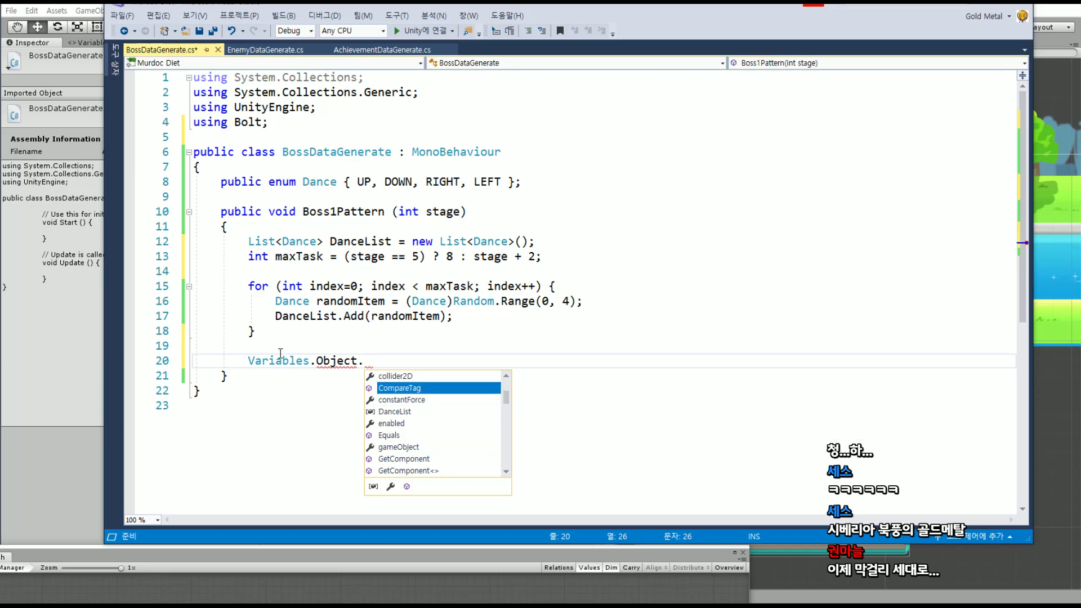
key(Up)
key(Up)
key(Up)
key(Up)
key(Down)
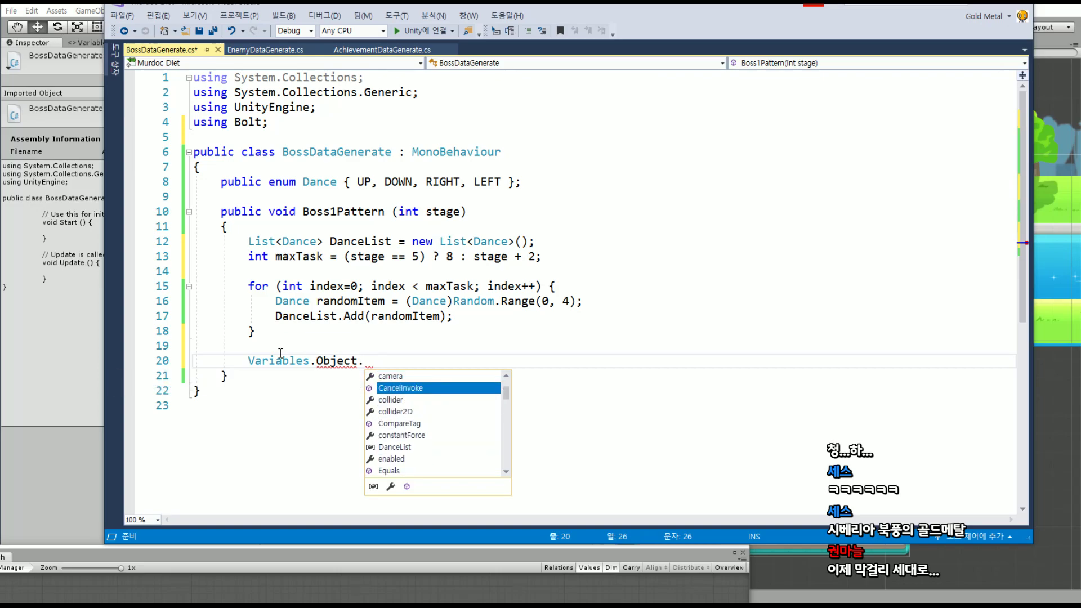
key(Down)
Rewrite it as Variables.Object(gameObject).Set, correcting the misspelled argument
text(g)
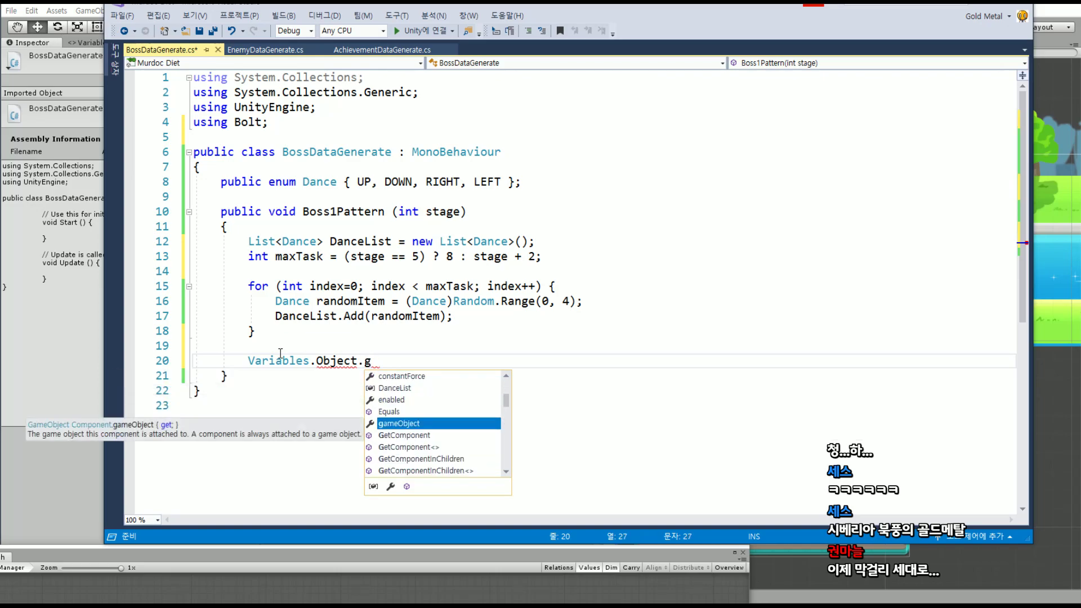
key(BackSpace)
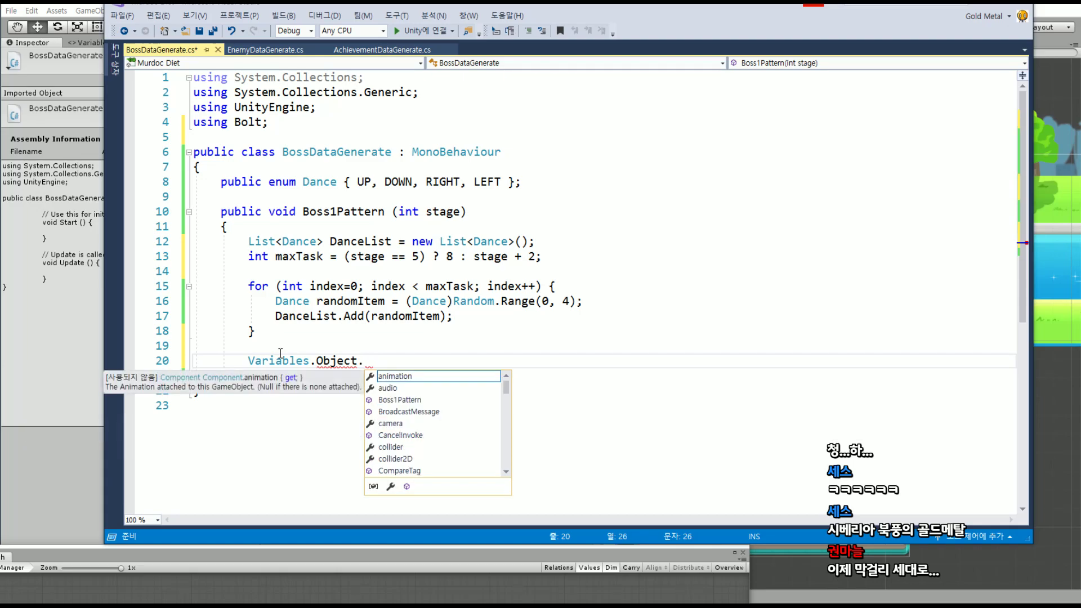
key(BackSpace)
text(()
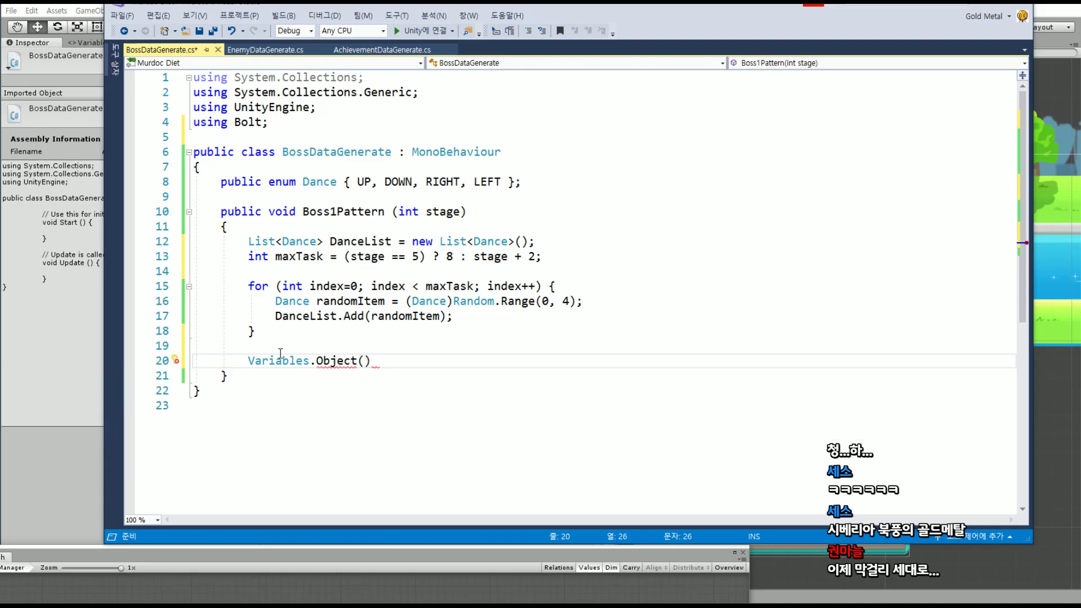
text(gmae)
key(BackSpace)
key(BackSpace)
key(BackSpace)
text(ameObject)
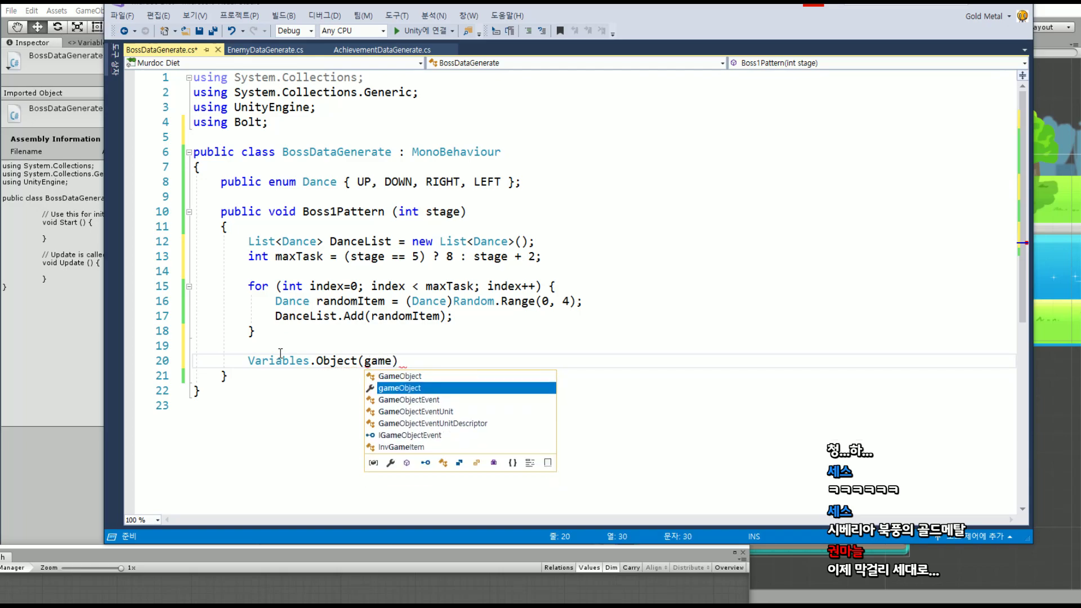
text().)
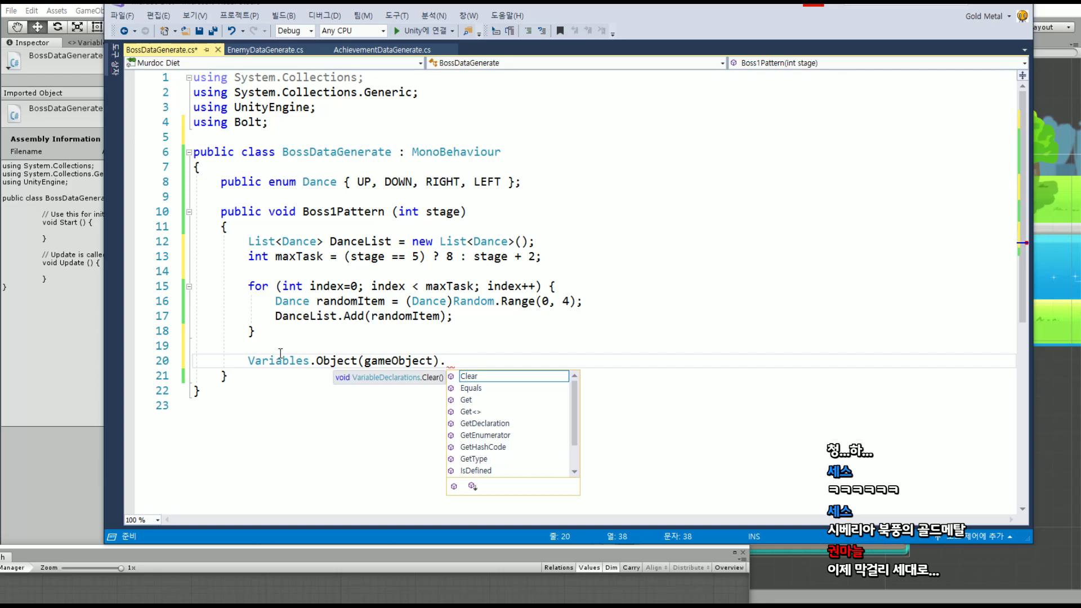
text(Set)
Finish line 20 as .Set("DanceList", DanceList);
key(Escape)
text(())
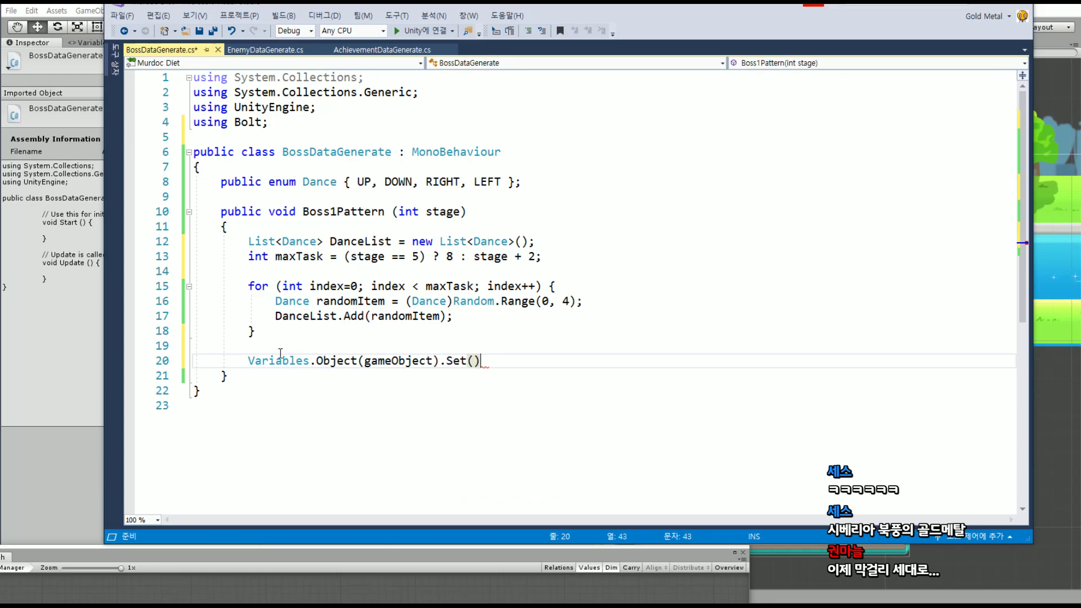
key(Left)
text("")
click(338, 316)
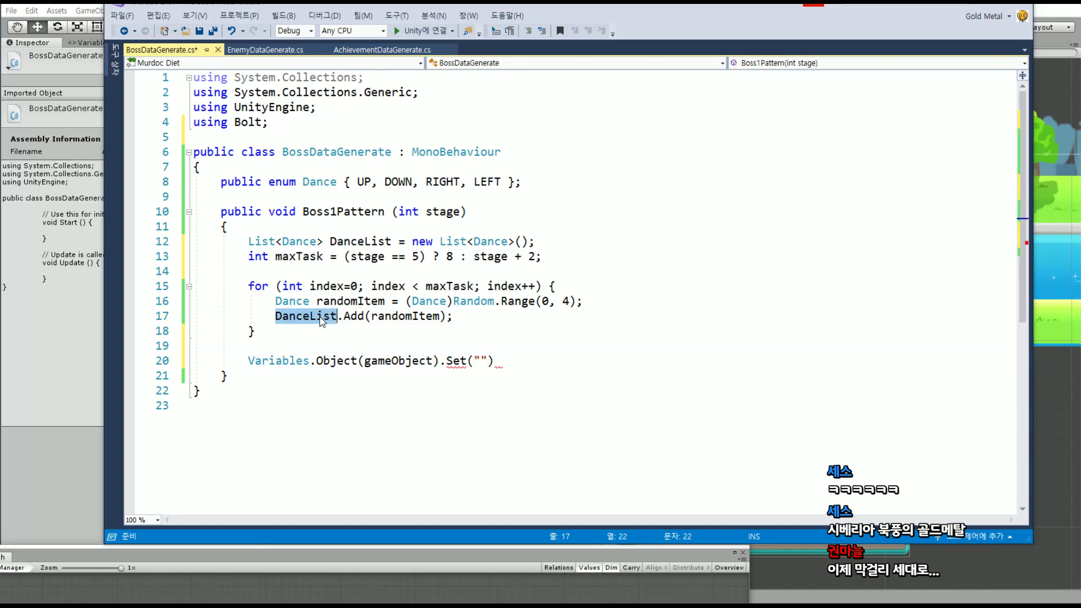
click(482, 361)
text(DanceList")
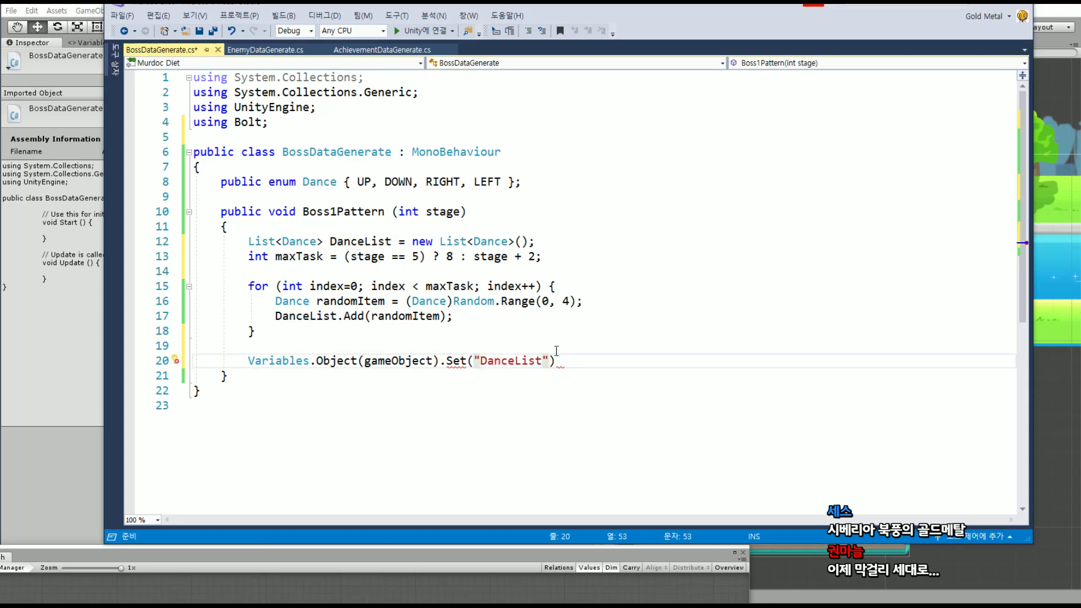
text(,)
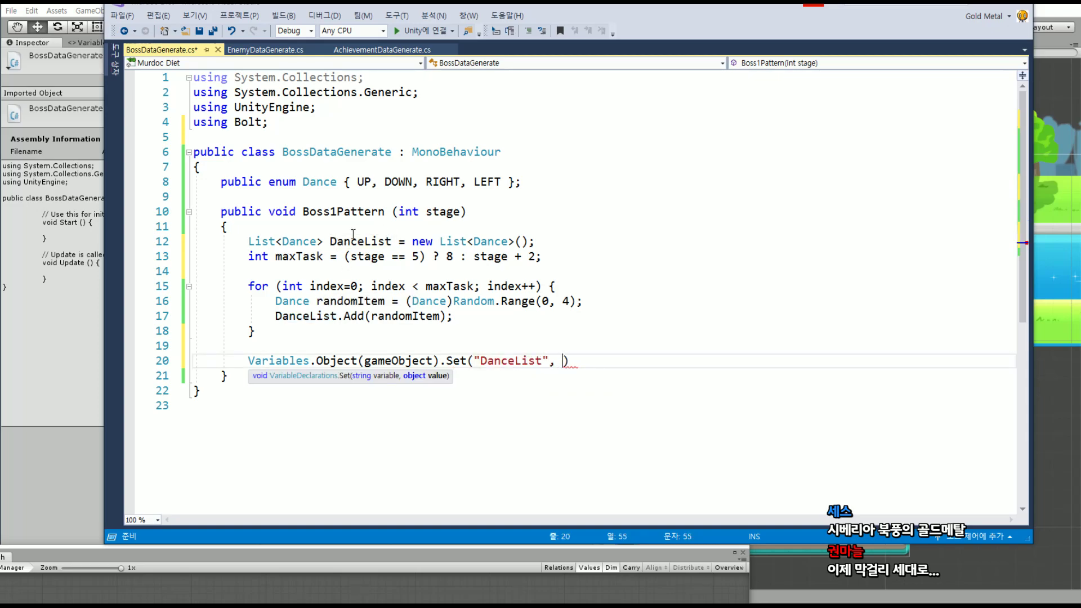
click(338, 316)
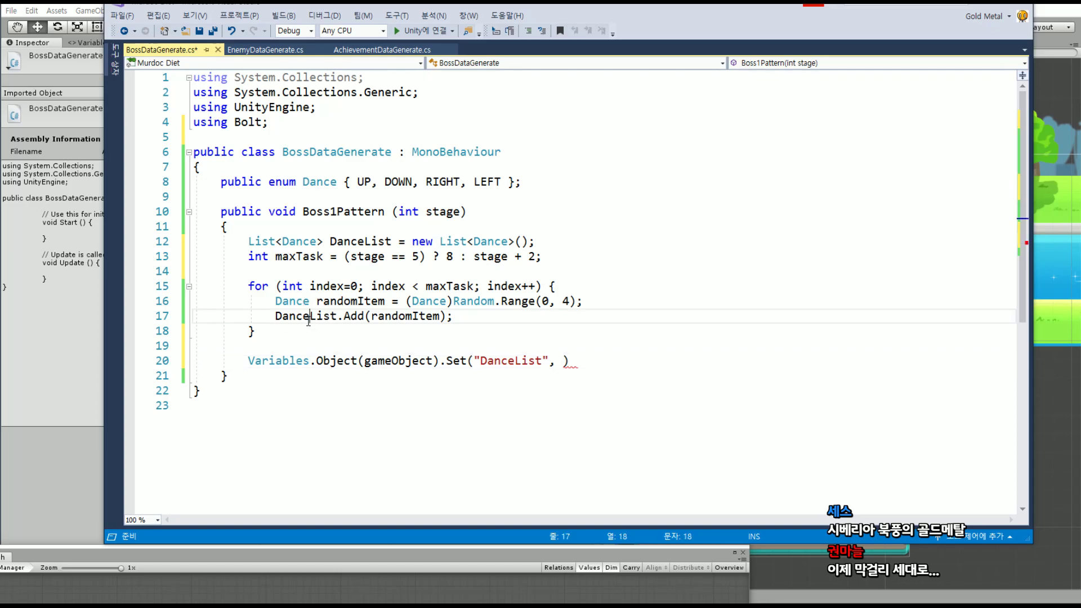
click(565, 361)
text(DanceList)
click(664, 361)
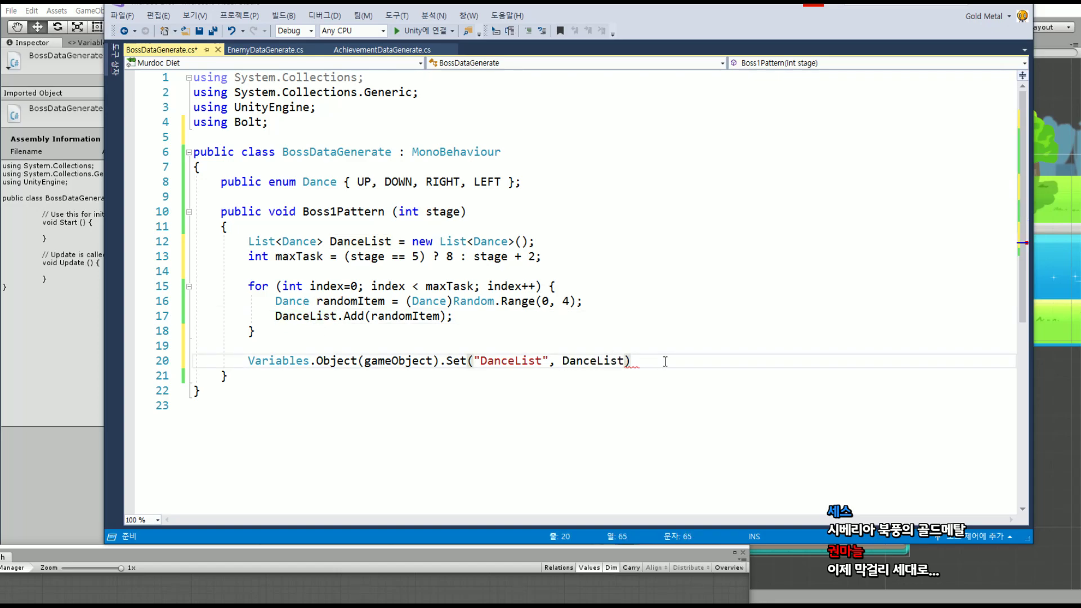
text(;)
Save BossDataGenerate.cs and review the Boss1Pattern code
key(ctrl+s)
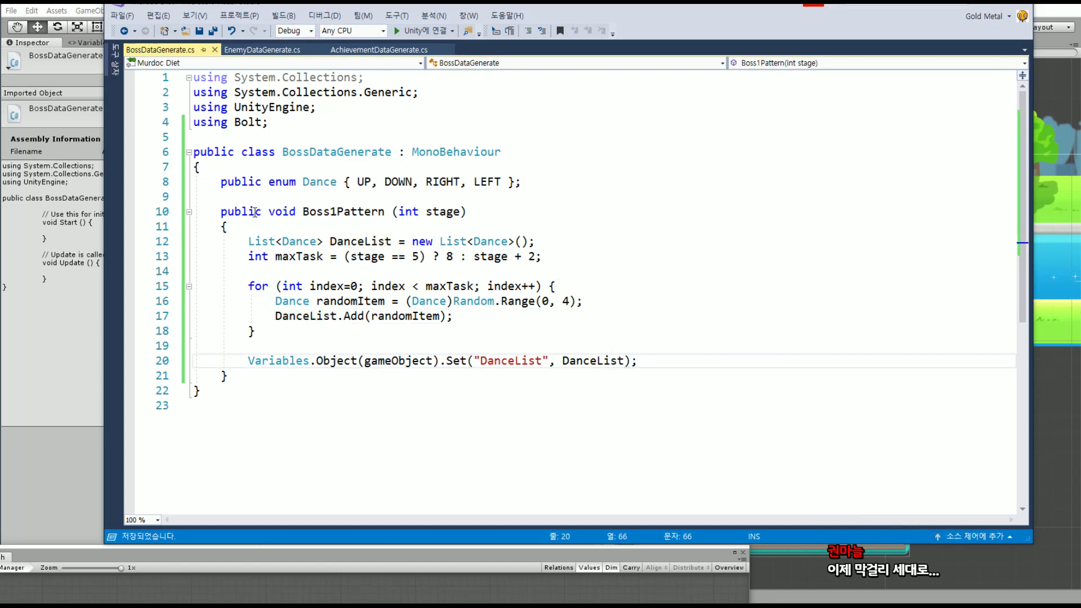
drag(220, 182, 243, 377)
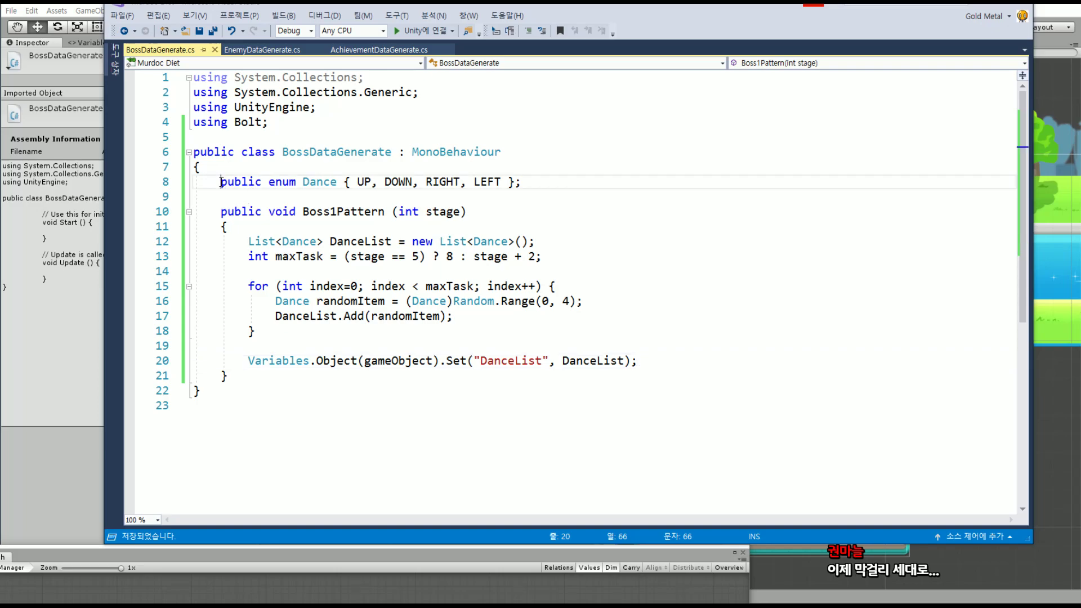
click(244, 377)
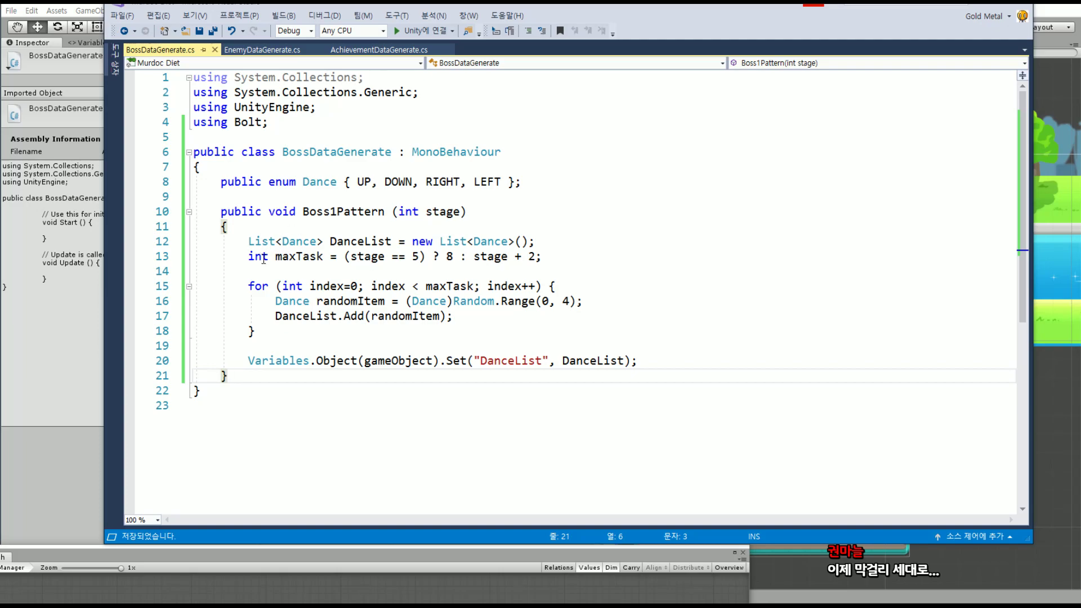
drag(243, 241, 663, 362)
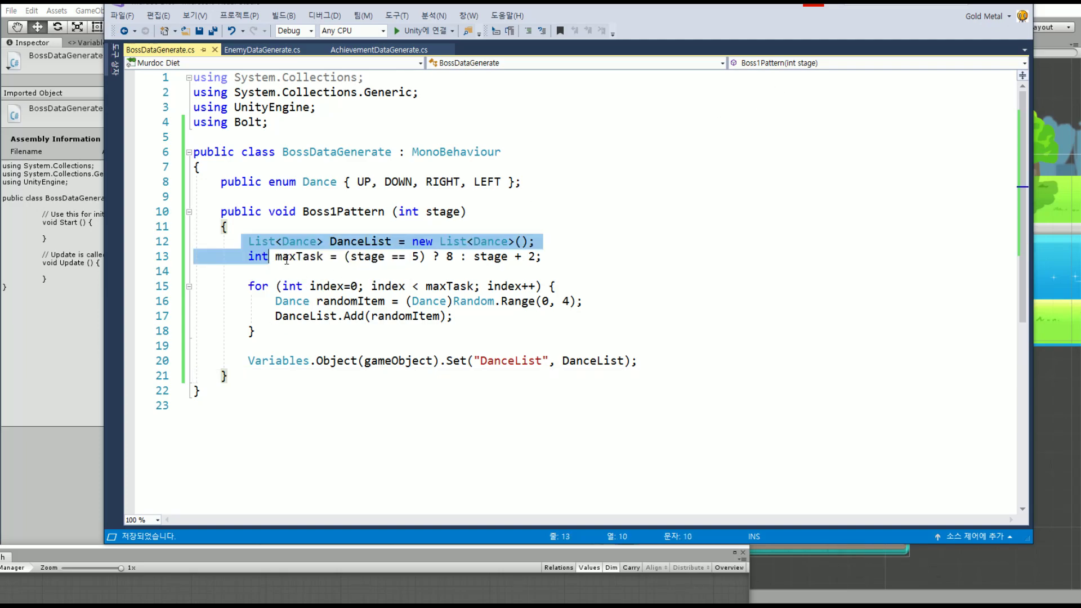
click(653, 357)
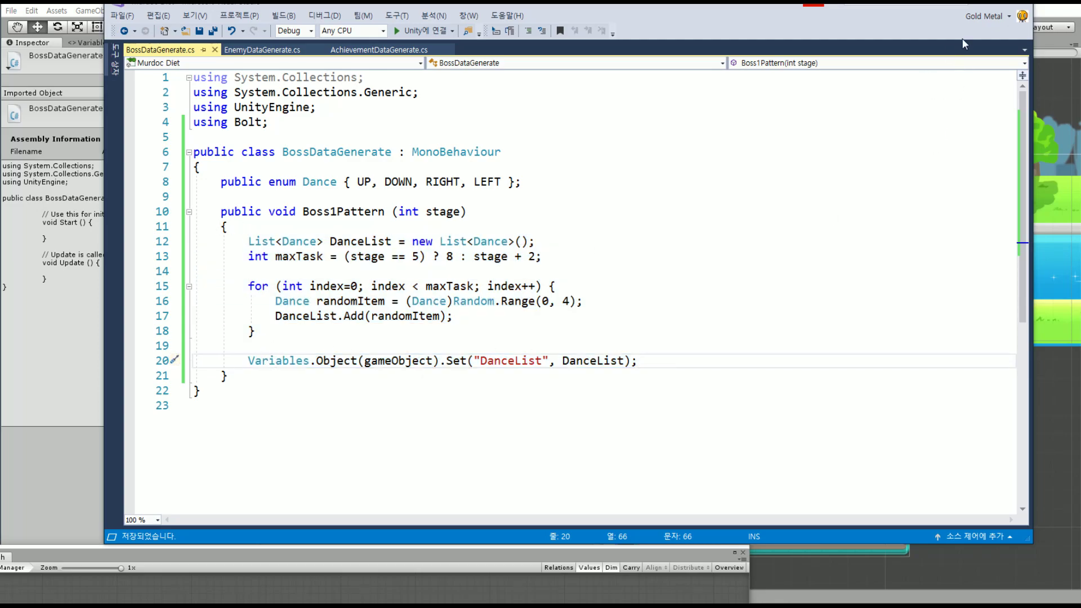
Switch back to Unity and run Tools > Bolt > Update Unit Options
click(980, 7)
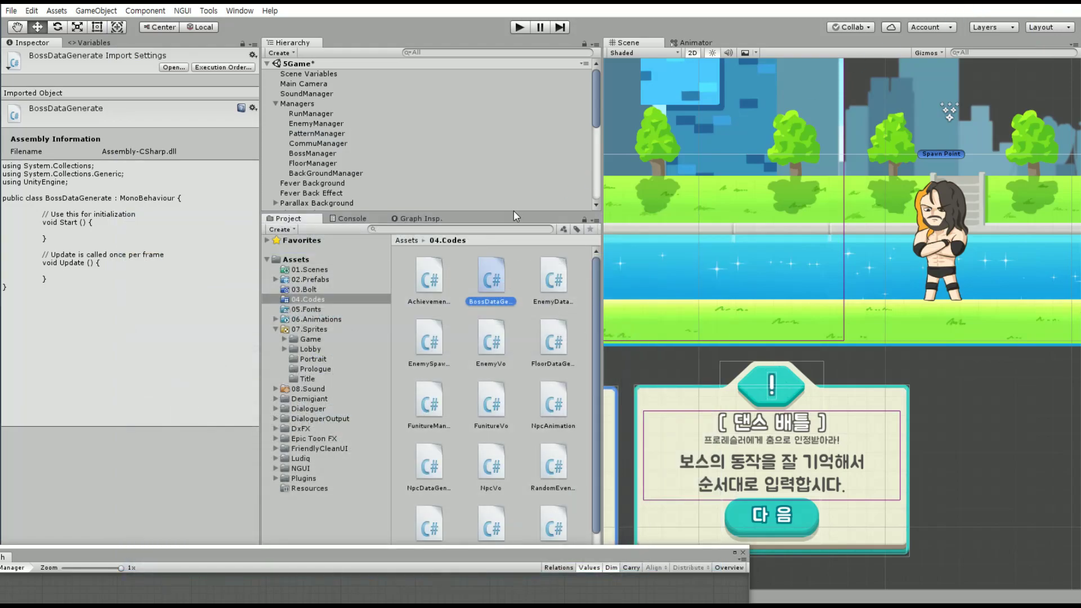
click(235, 11)
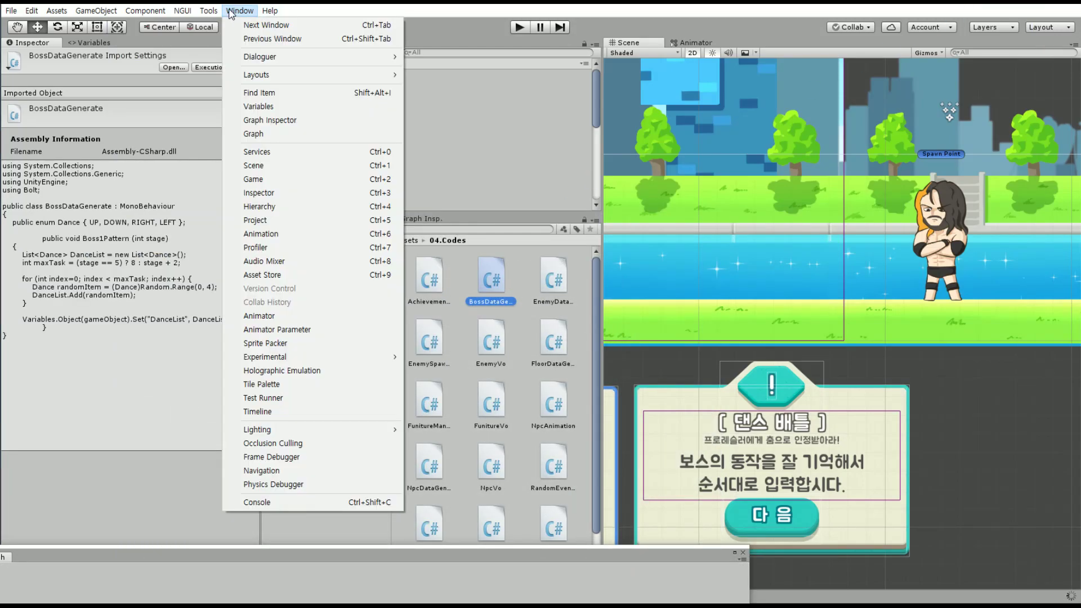
mouse_move(208, 10)
click(302, 222)
click(213, 12)
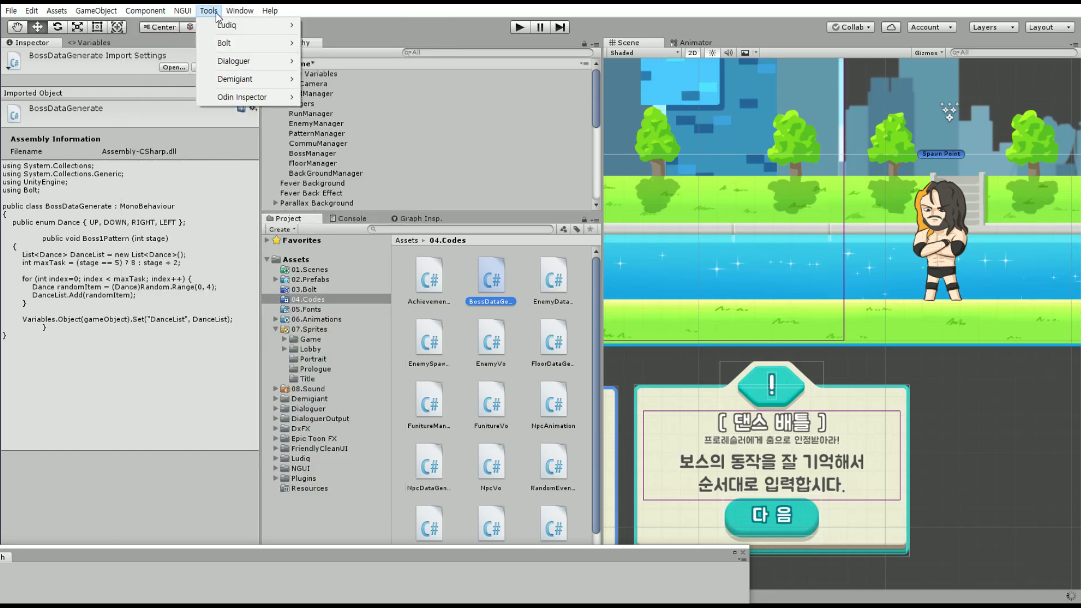
mouse_move(240, 11)
mouse_move(236, 50)
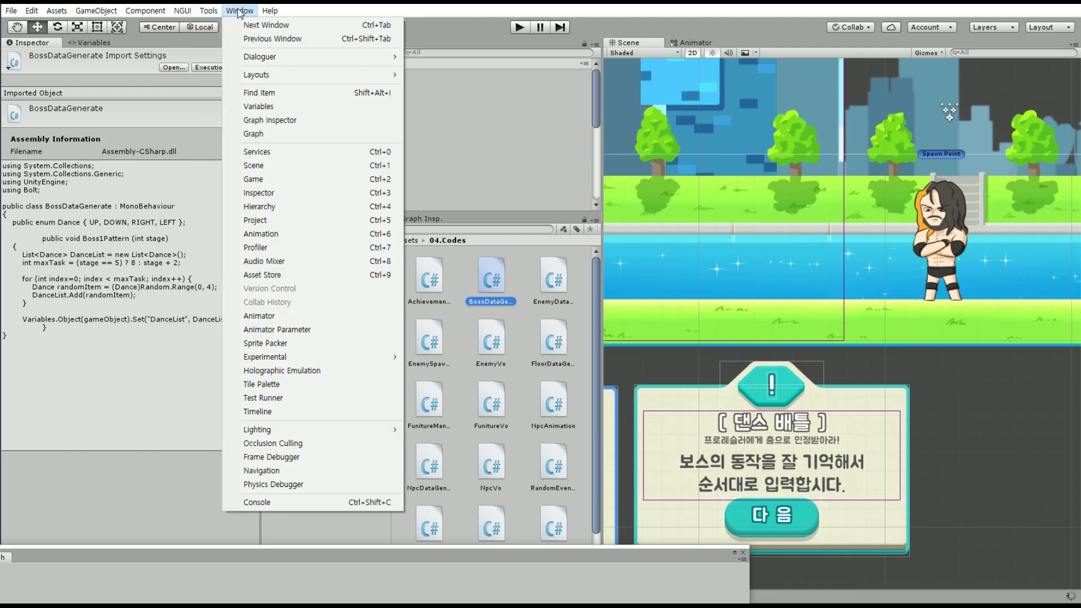
mouse_move(260, 77)
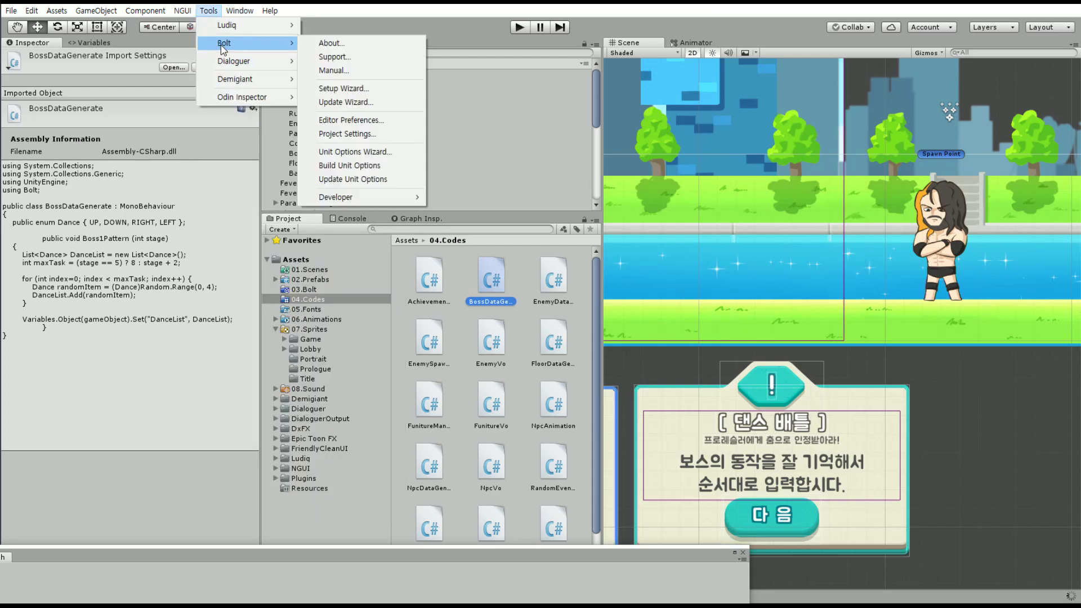
click(357, 180)
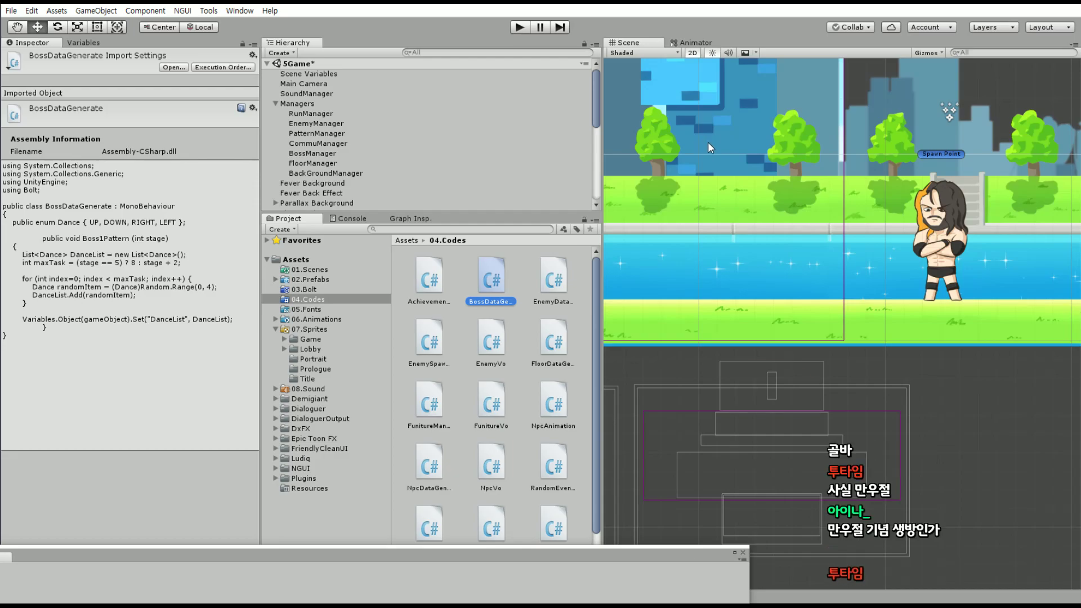
Close the floating Game window and select BossManager to load its Flow Graph
mouse_move(742, 175)
middle_down()
mouse_move(739, 258)
mouse_move(831, 272)
middle_up()
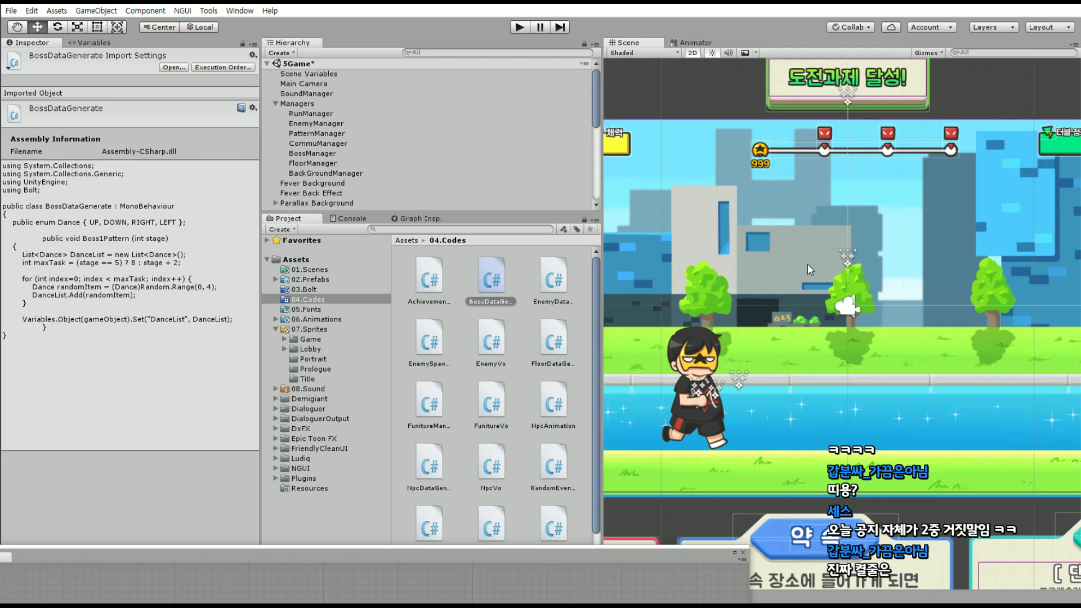
scroll(782, 274, up, 2)
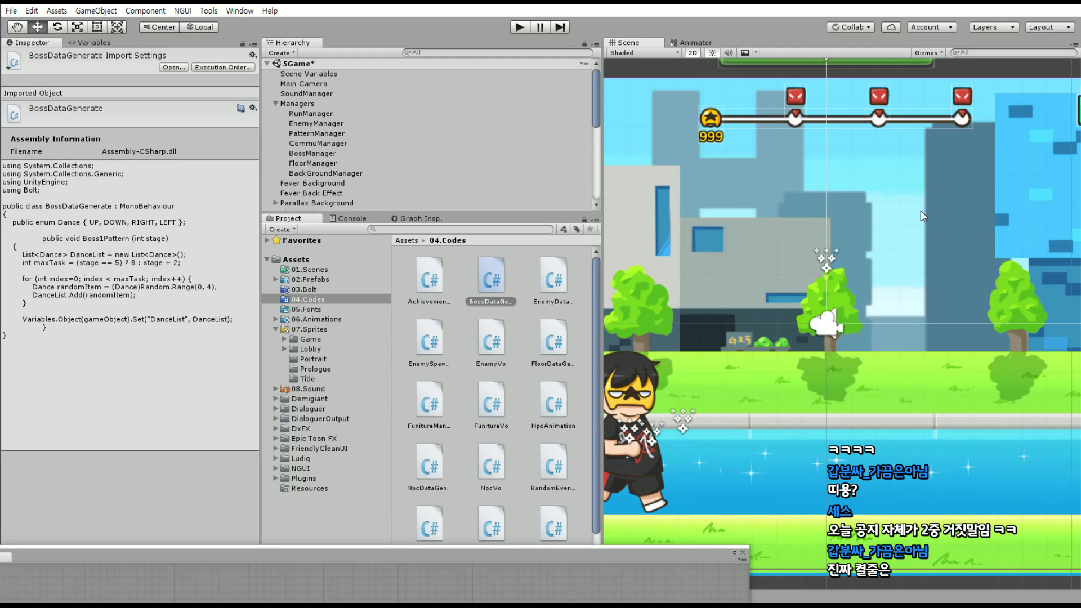
scroll(861, 220, down, 2)
drag(489, 558, 533, 583)
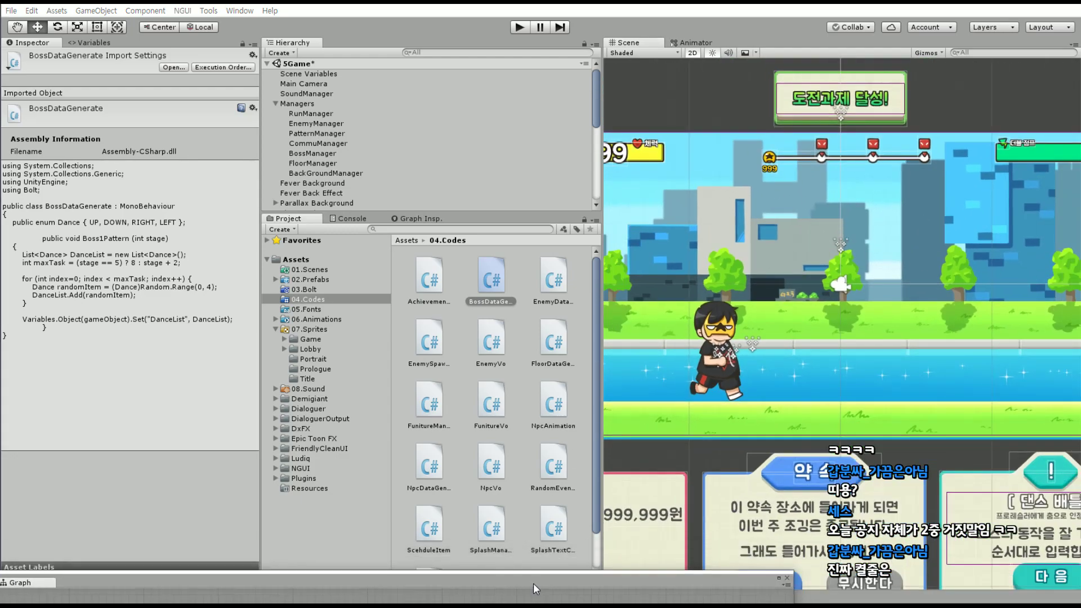
key(ctrl+2)
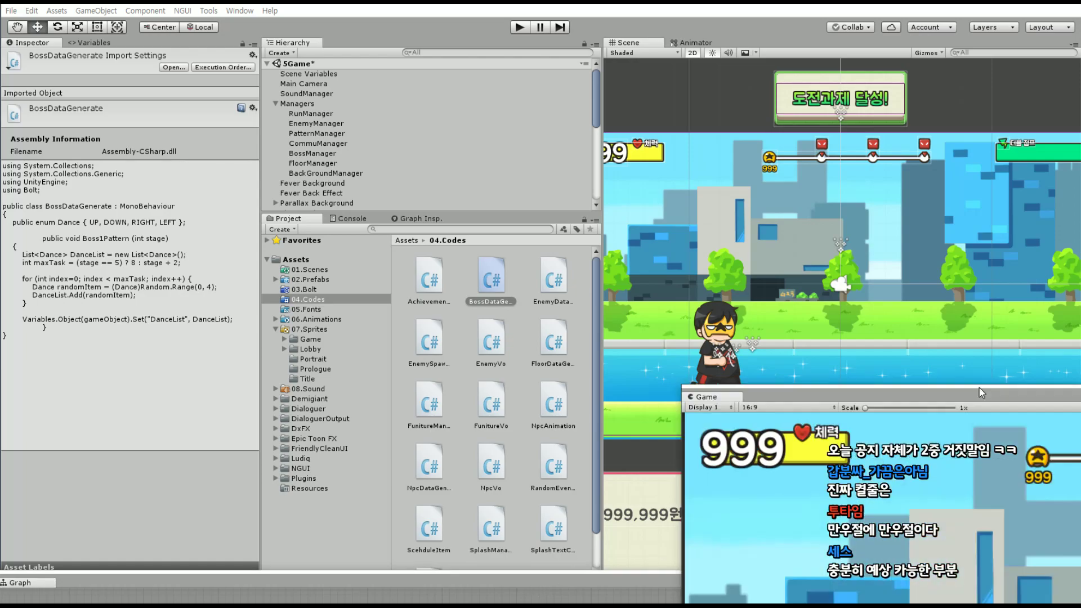
drag(413, 43, 396, 44)
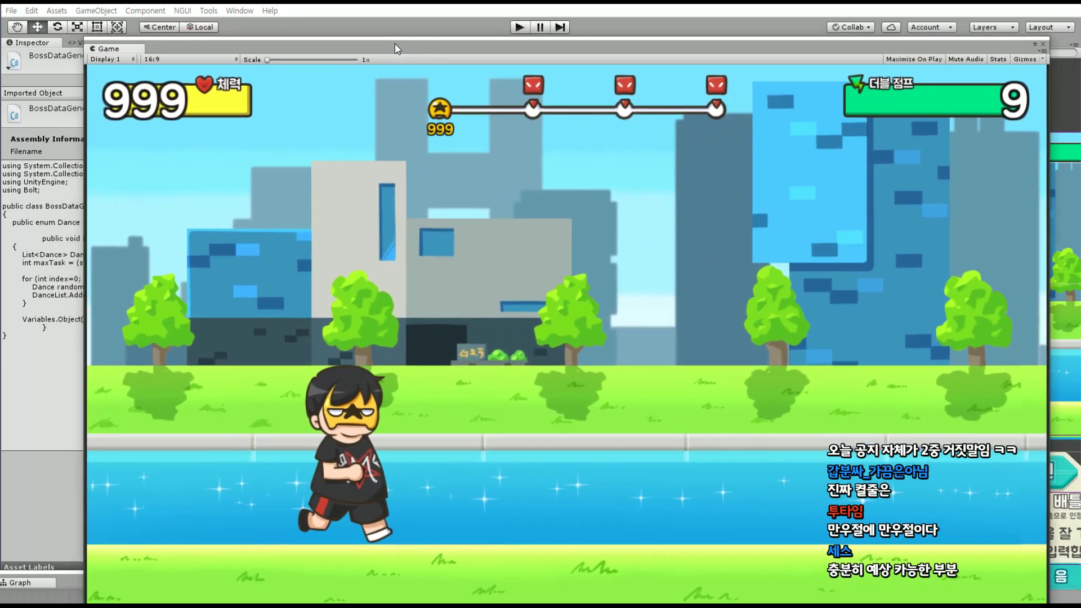
click(395, 42)
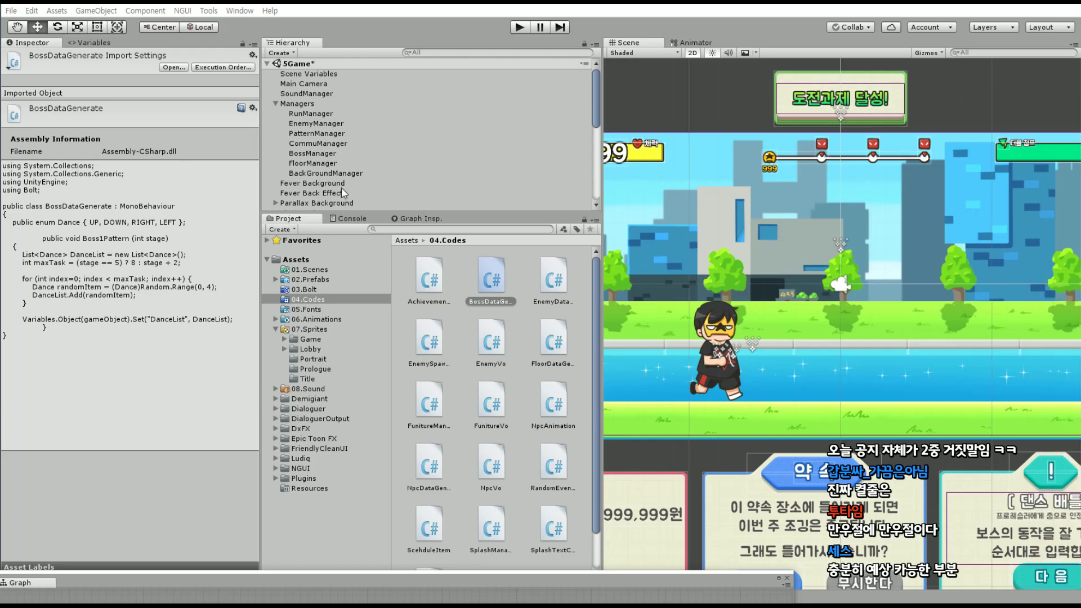
click(313, 154)
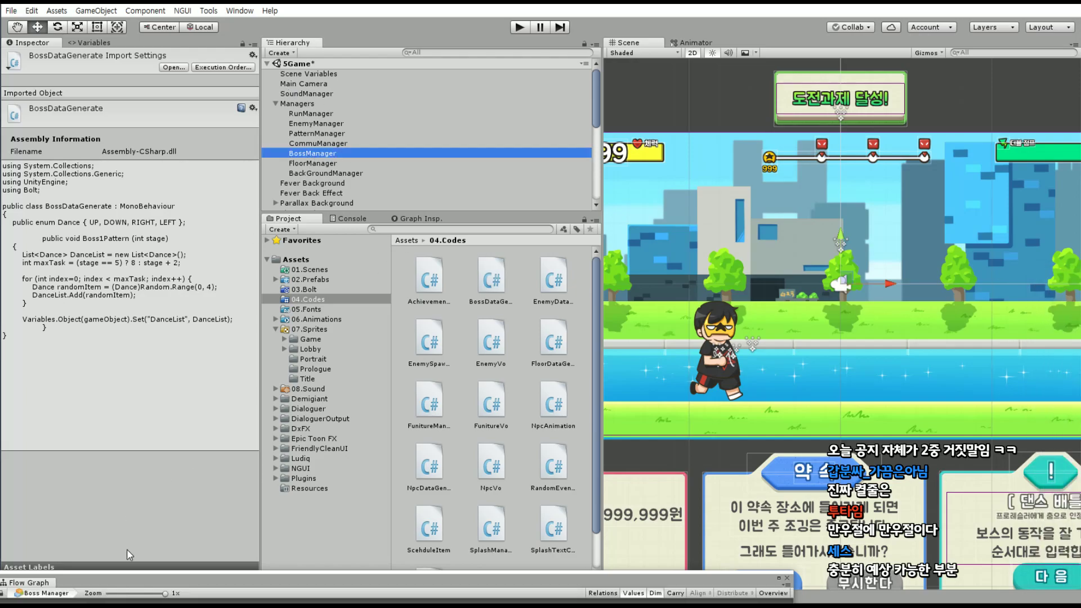
Enlarge the Flow Graph, pan to 1st Boss Game, and box-select the Btn Set, Wait, Return nodes
drag(131, 588, 107, 434)
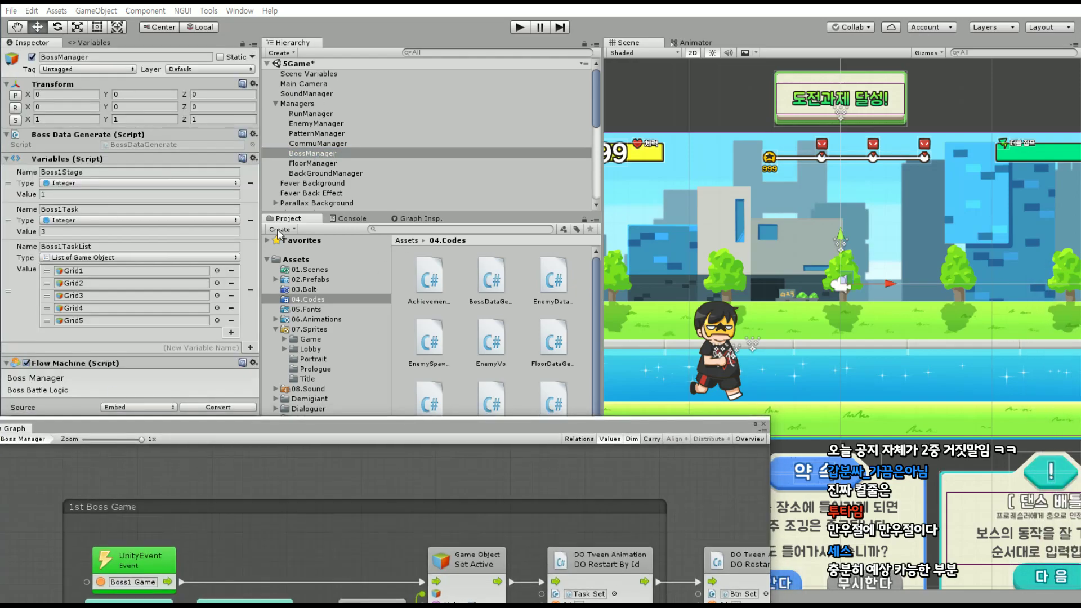
scroll(951, 263, up, 3)
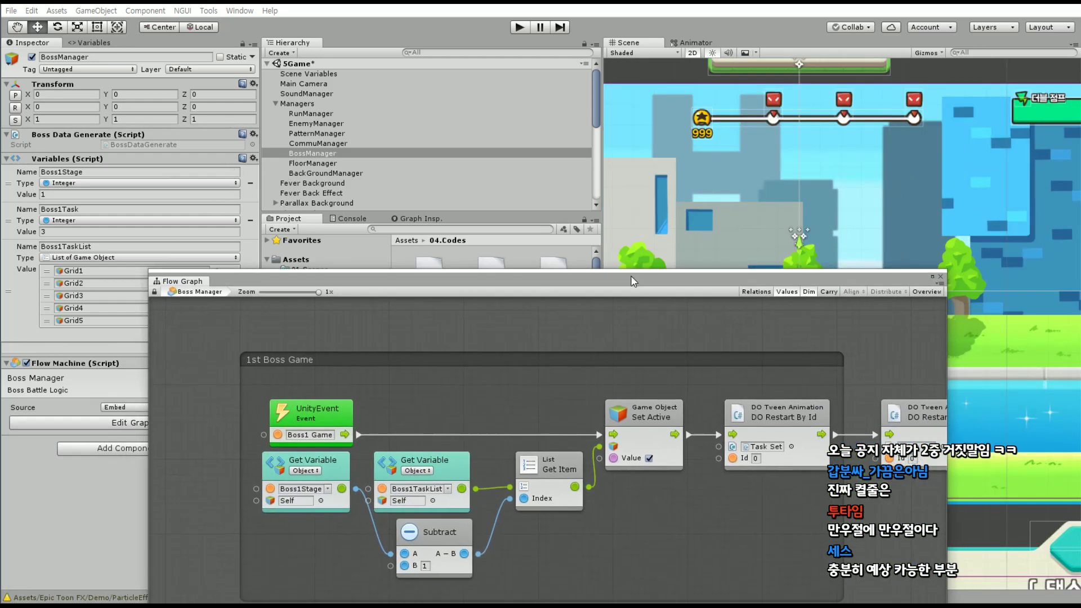
drag(456, 425, 589, 77)
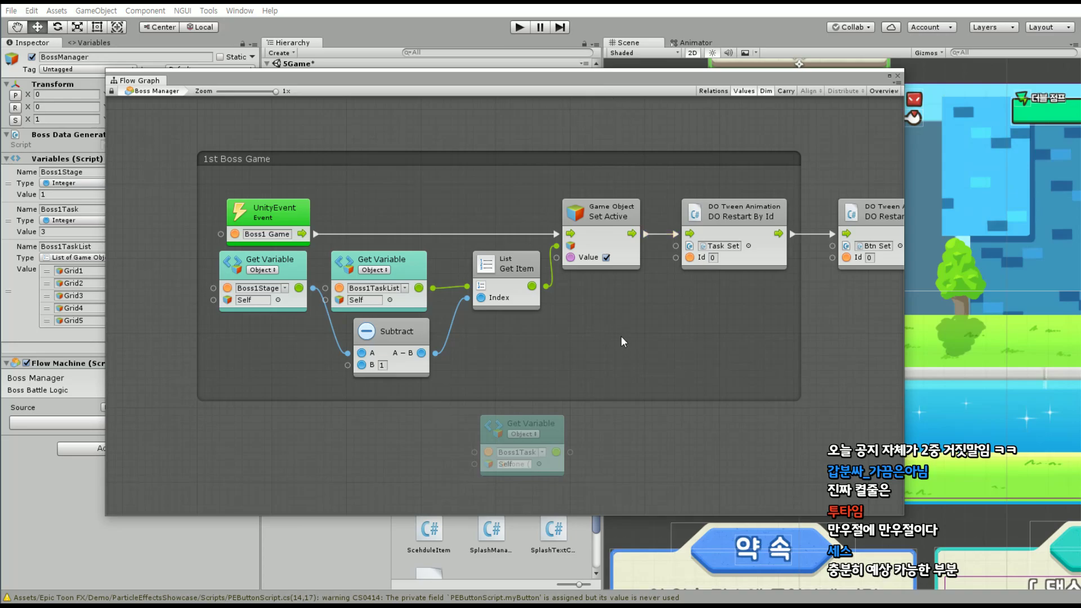
scroll(621, 336, down, 6)
scroll(586, 283, up, 3)
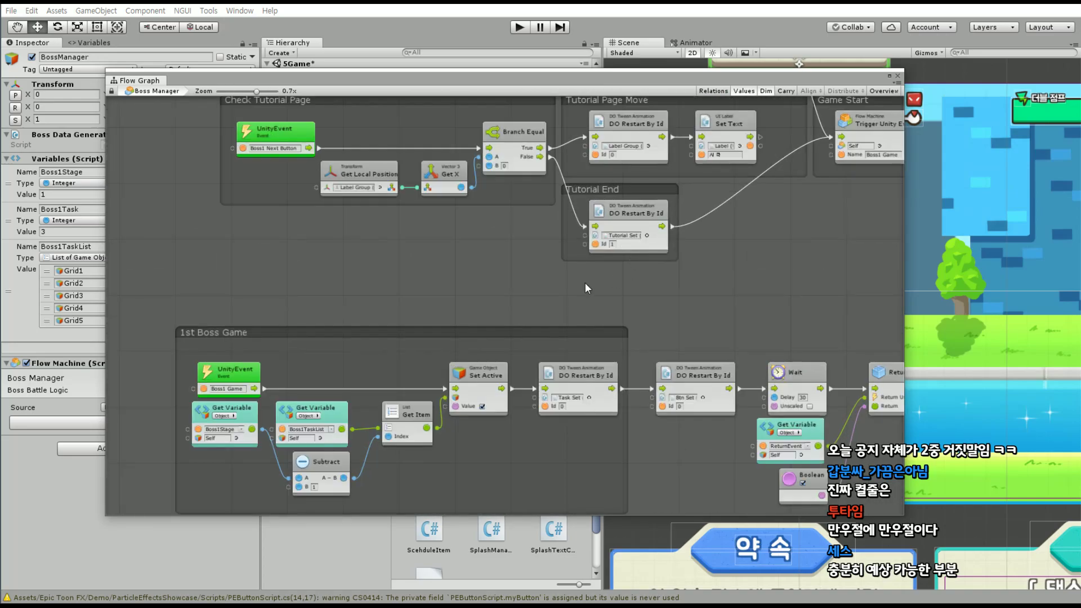
middle_drag(586, 283, 516, 240)
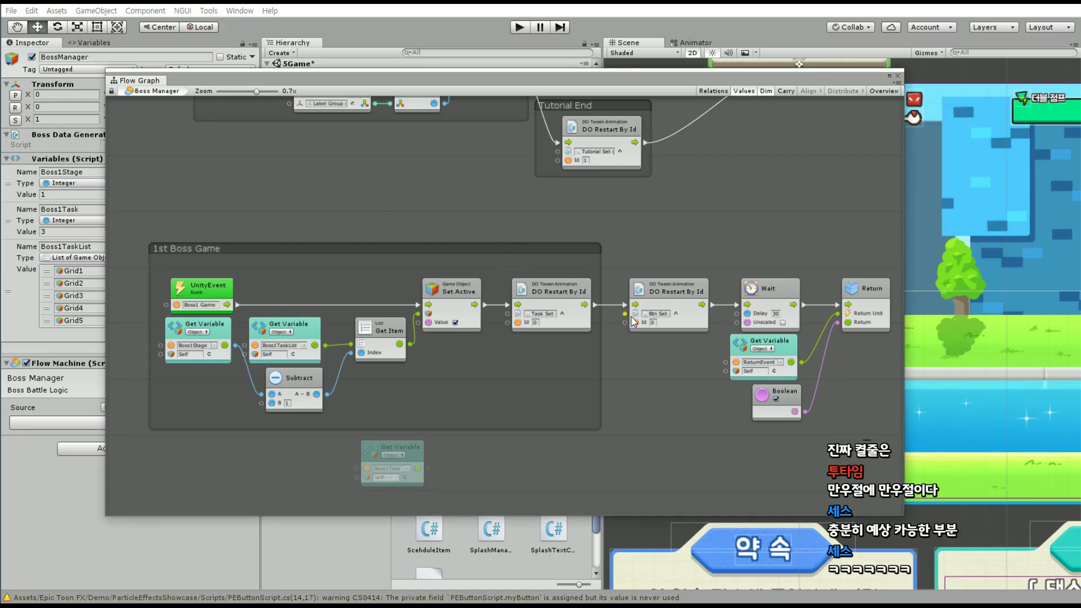
scroll(633, 321, up, 3)
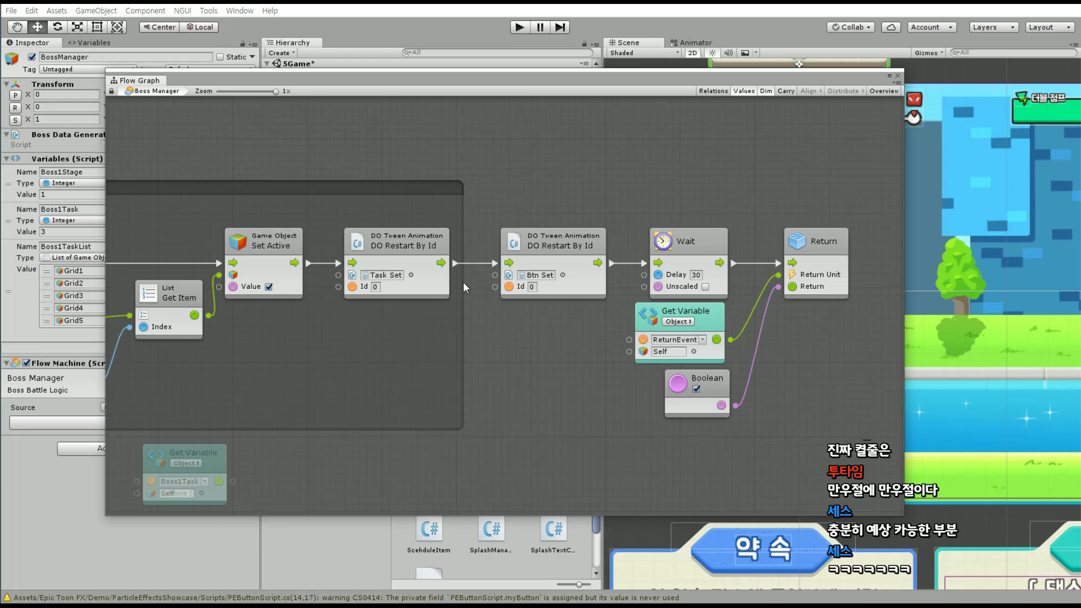
drag(847, 179, 496, 420)
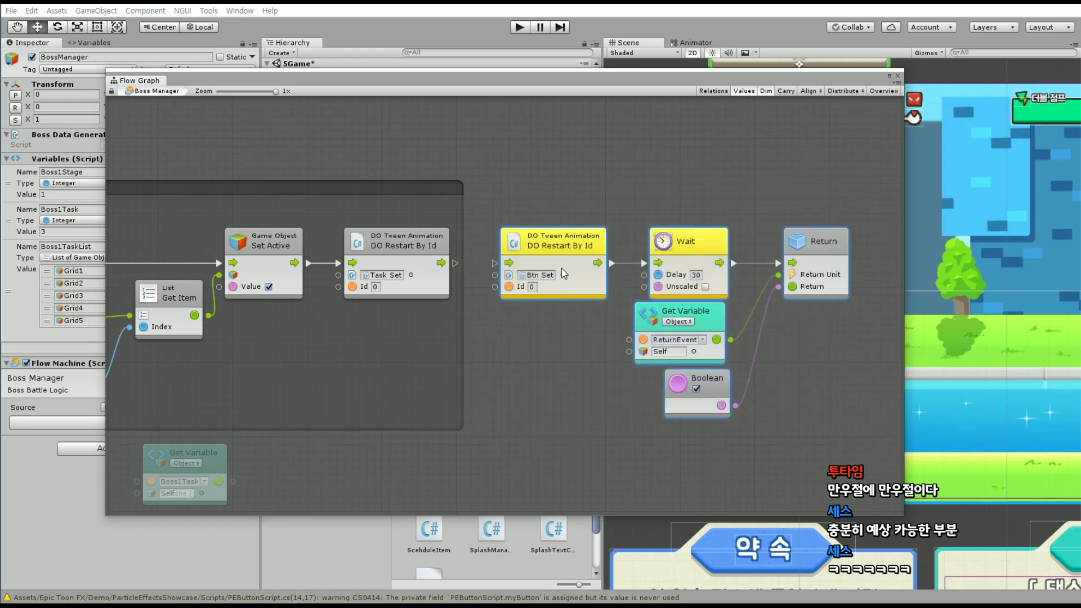
Move the selected nodes below the 1st Boss Game group and widen the group
mouse_move(562, 268)
mouse_down()
mouse_move(467, 536)
mouse_move(370, 333)
mouse_up()
scroll(536, 252, up, 3)
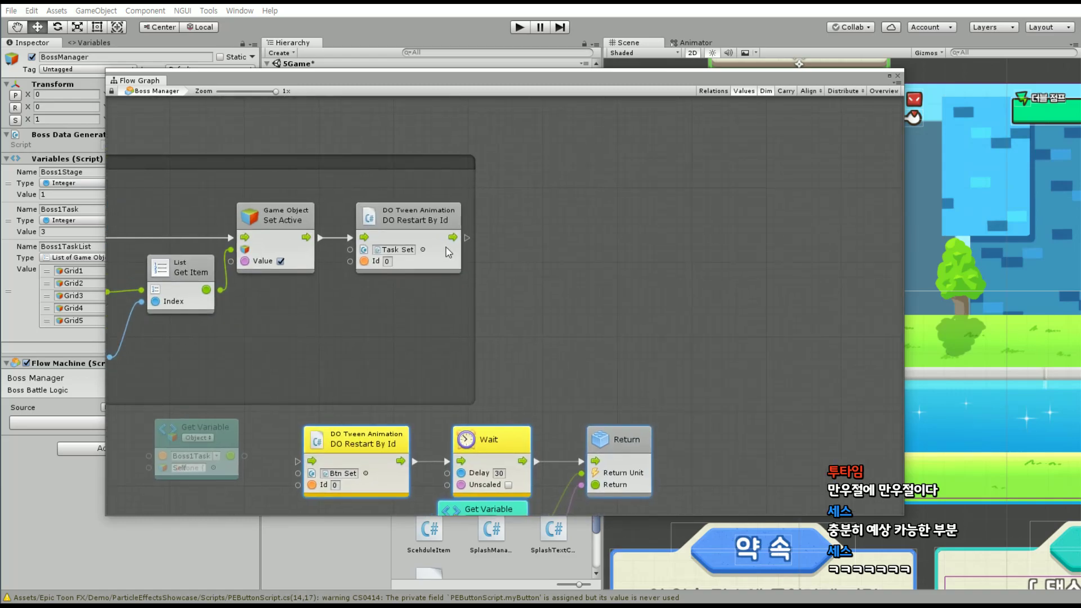
click(471, 290)
drag(618, 288, 641, 288)
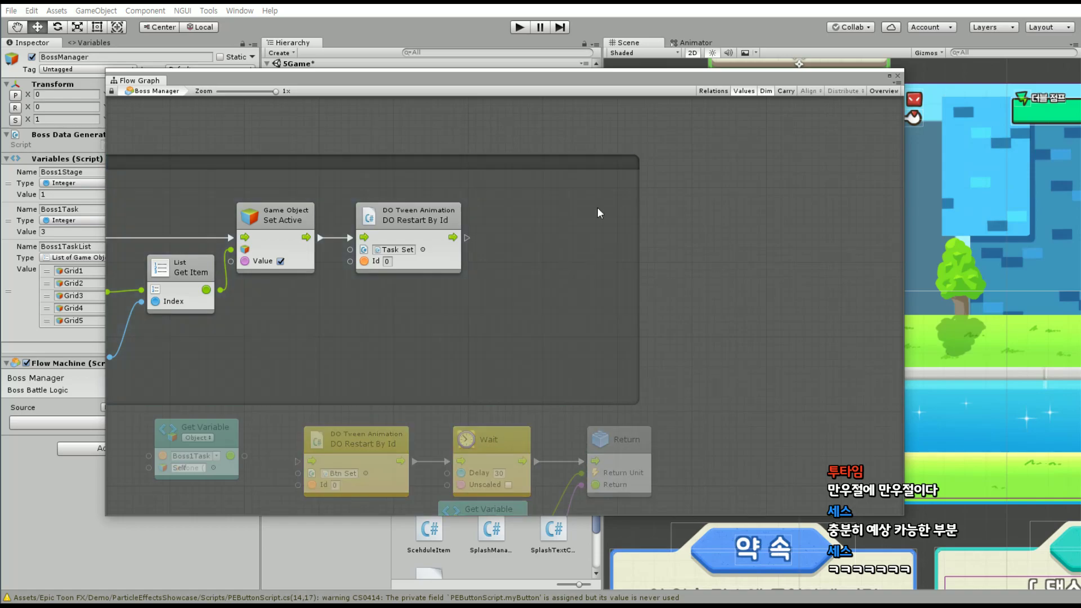
Browse the BossManager > Boss Data Generate units in the add-unit menu, then cancel
right_click(549, 211)
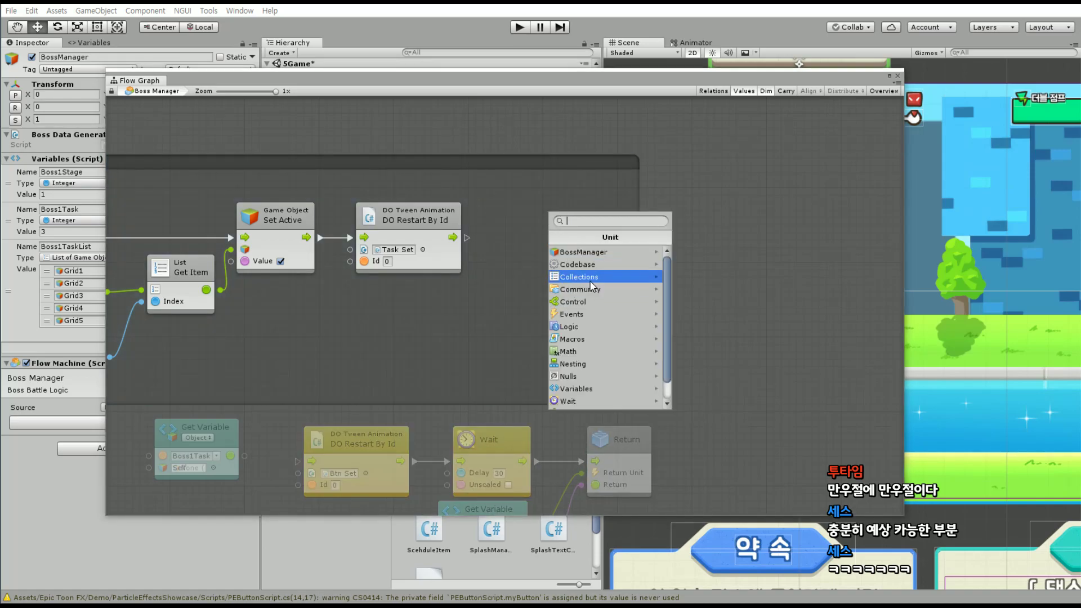
click(600, 253)
click(579, 279)
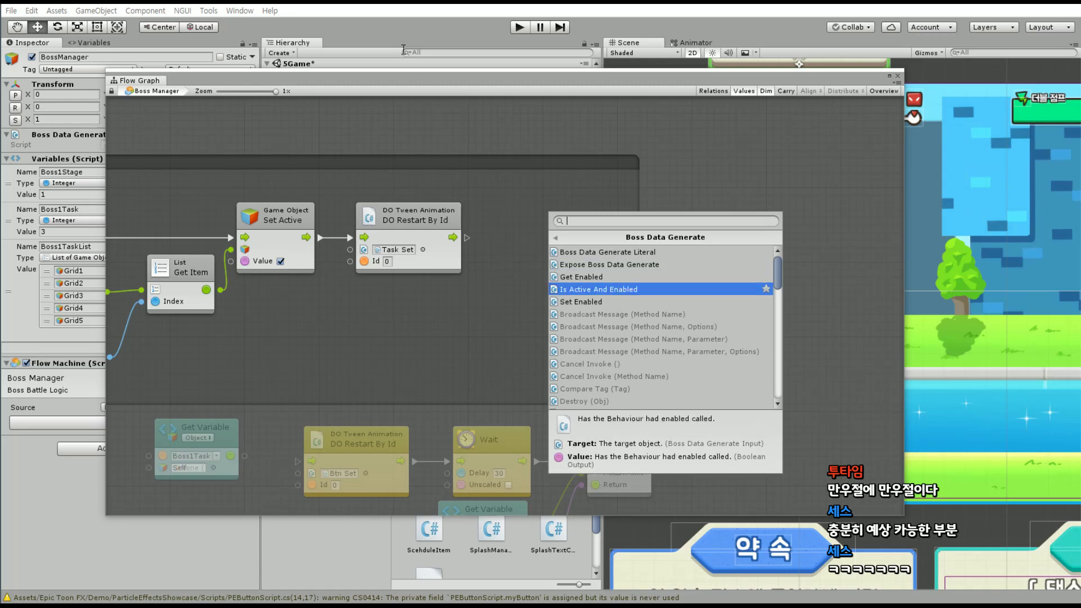
key(Escape)
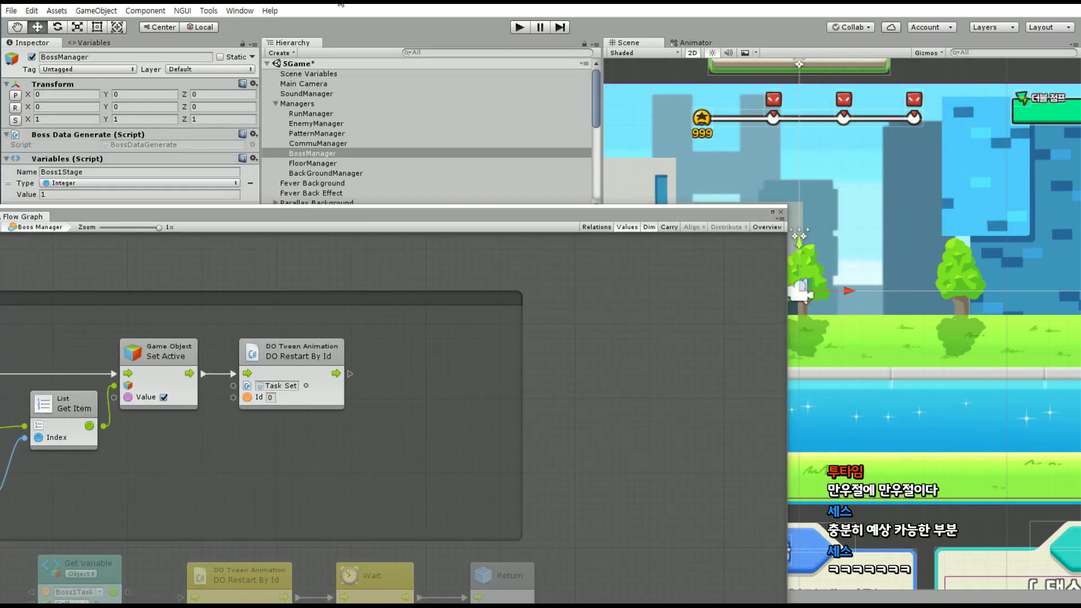
Run Tools > Bolt > Build Unit Options to rebuild the unit database
click(239, 10)
mouse_move(217, 13)
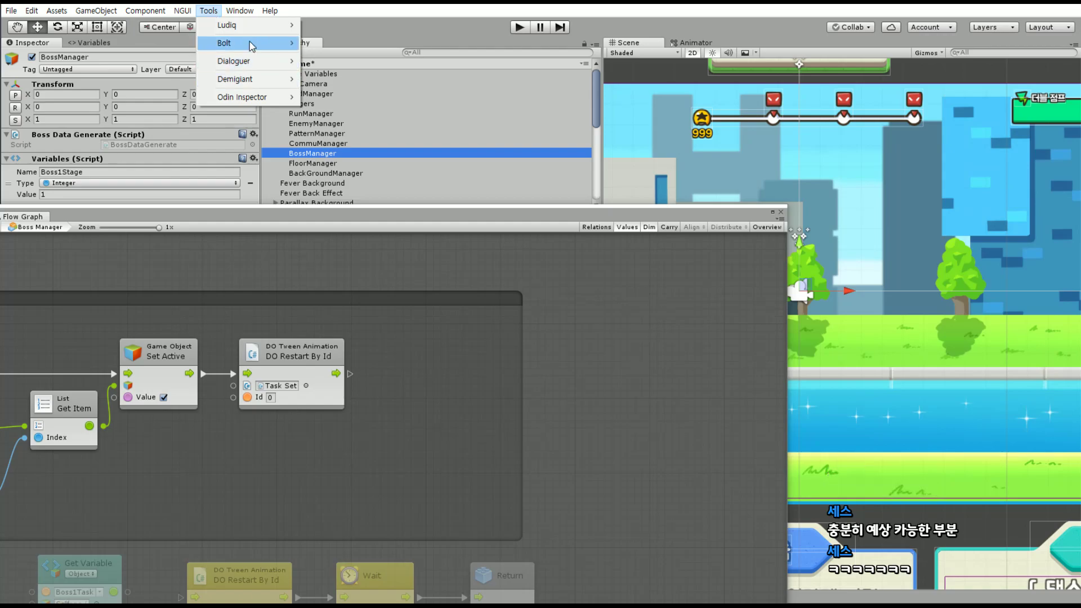
mouse_move(226, 42)
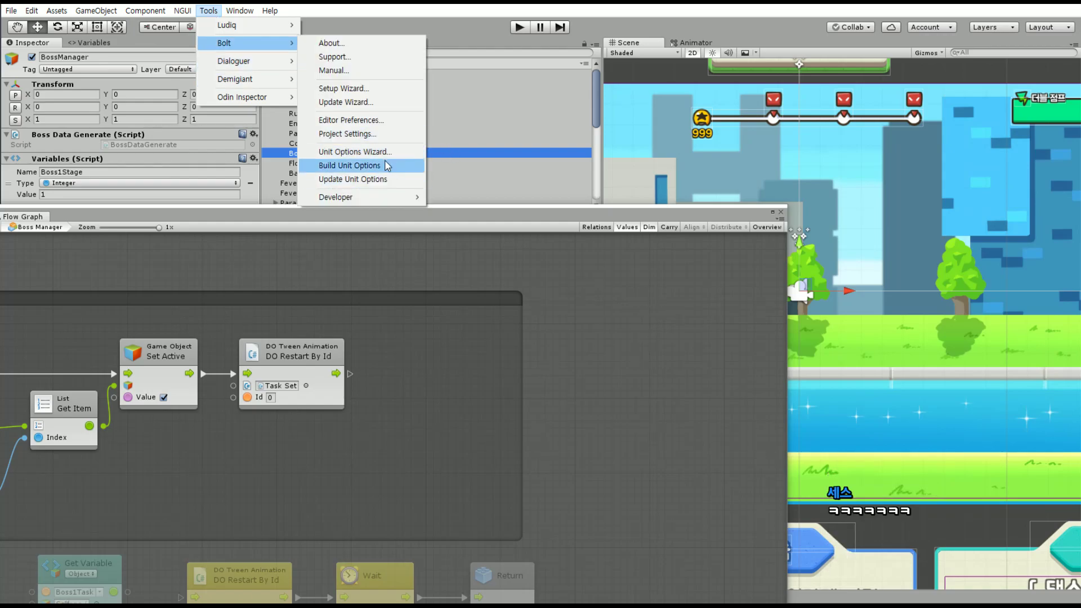
click(404, 165)
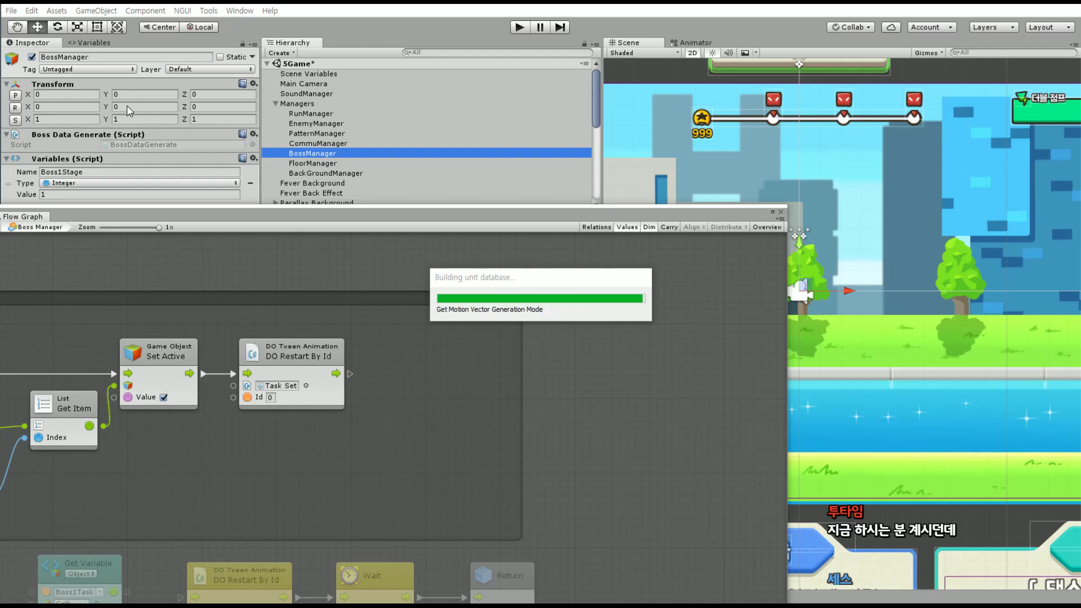
Run Tools > Bolt > Update Unit Options, then dismiss the reopened Tools menu
click(210, 11)
click(210, 11)
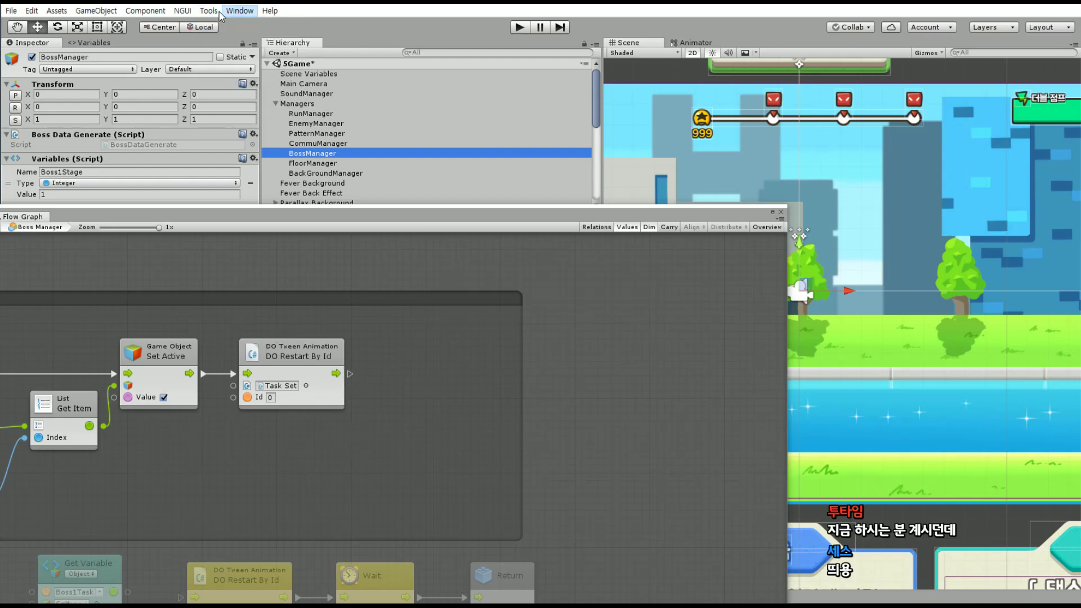
click(239, 11)
mouse_move(205, 12)
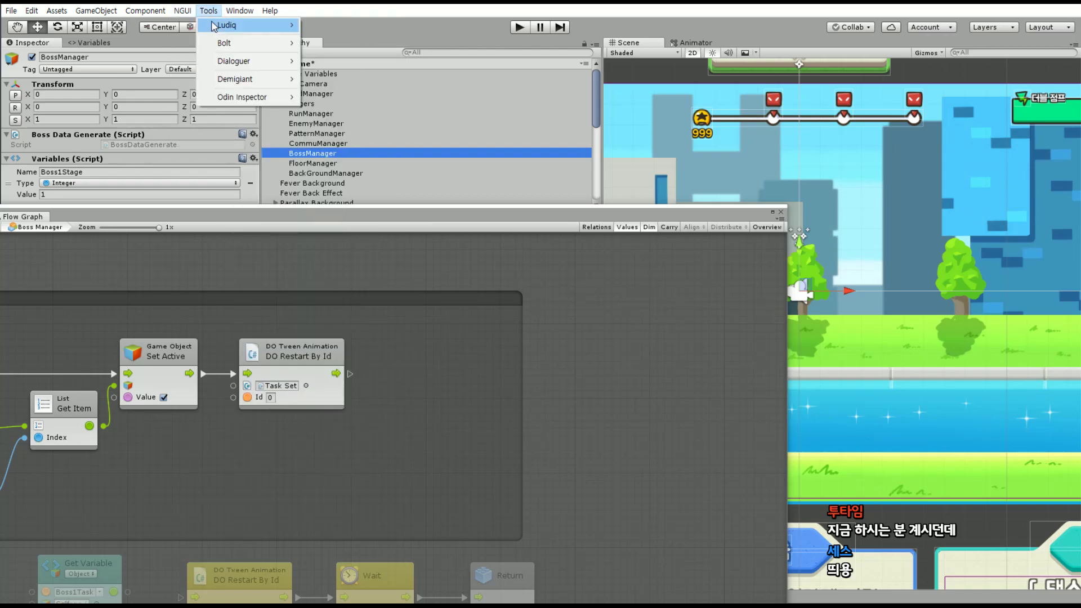
mouse_move(235, 44)
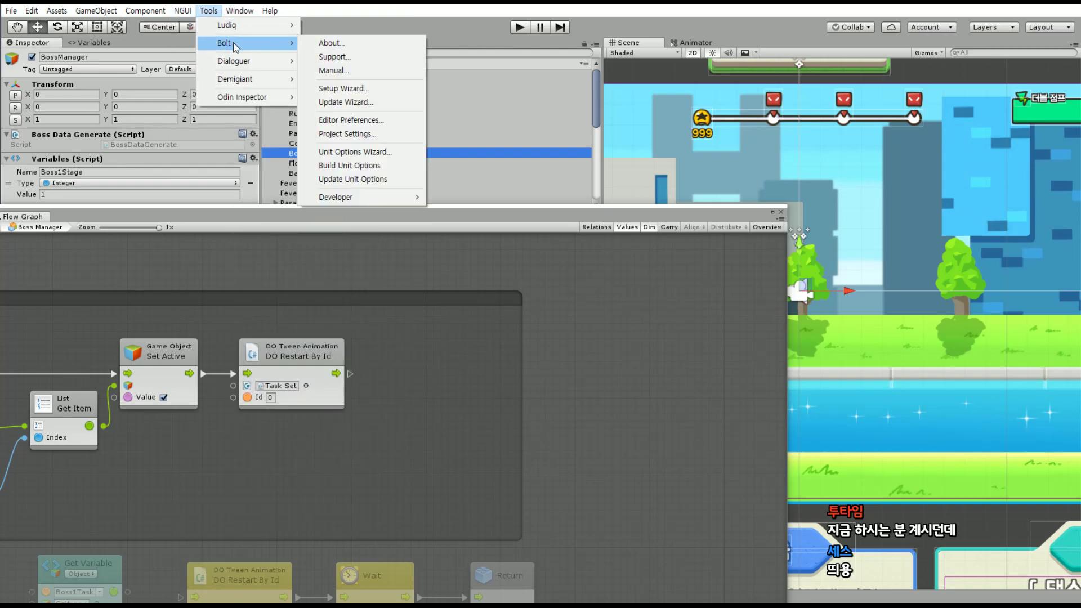
click(340, 180)
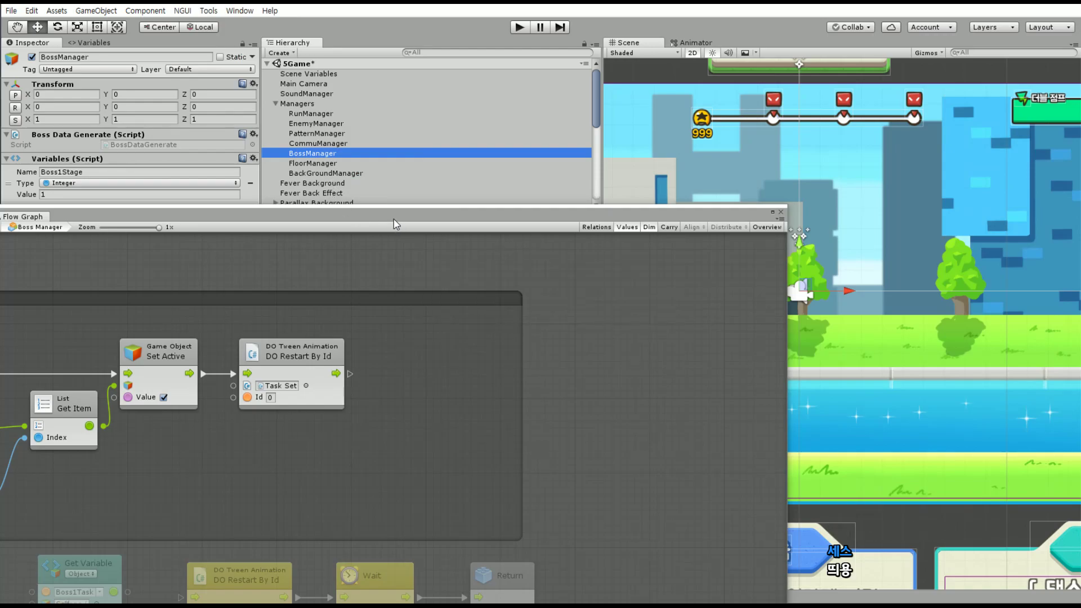
click(212, 13)
mouse_move(253, 45)
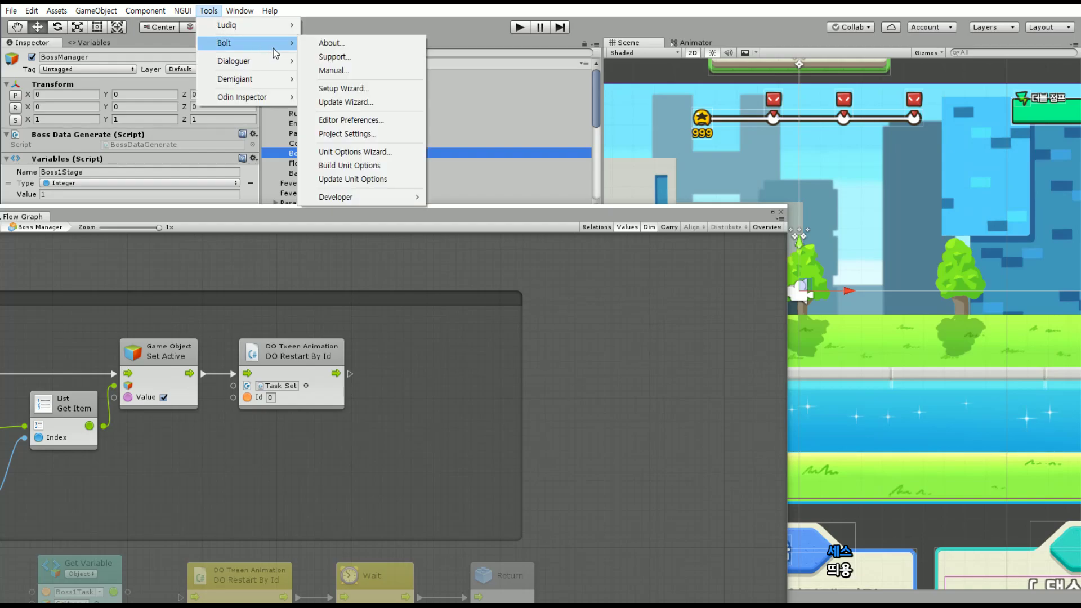
click(394, 220)
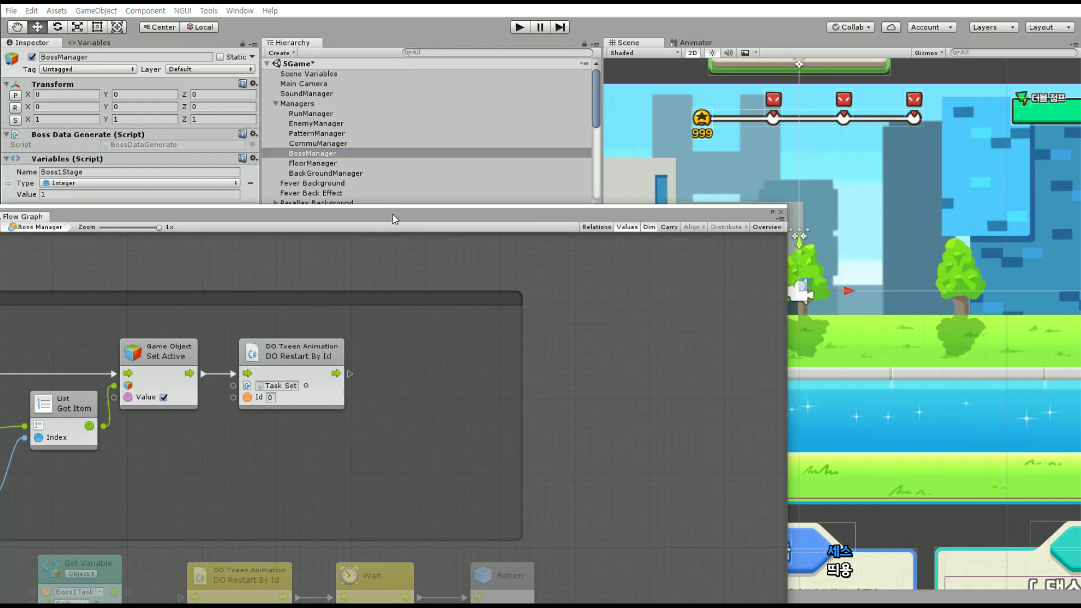
Add a Boss Data Generate Boss 1 Pattern node and wire DO Restart By Id into it
drag(332, 214, 416, 79)
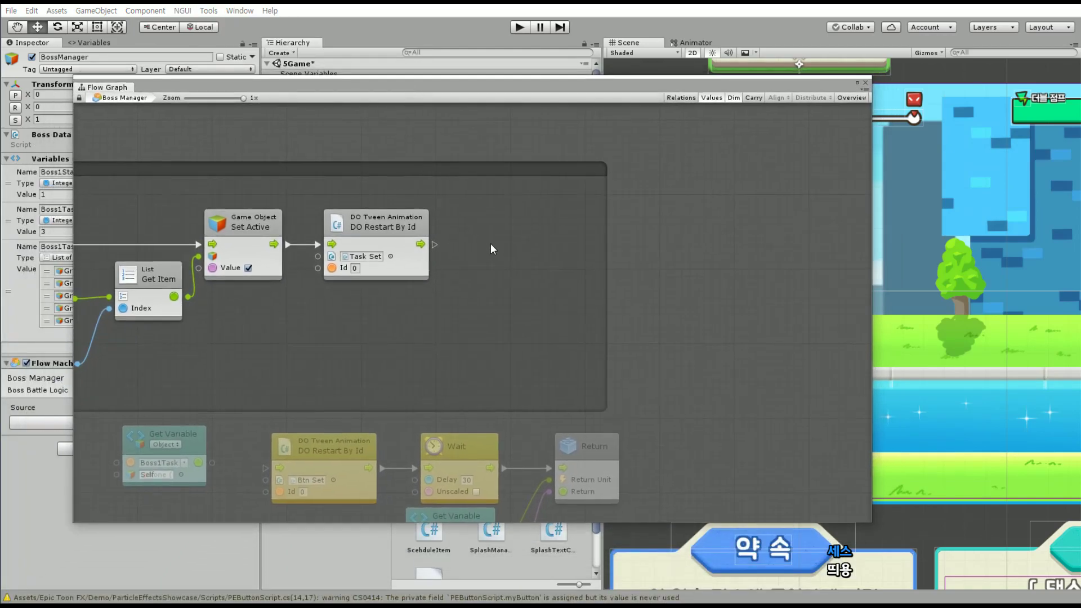
right_click(510, 204)
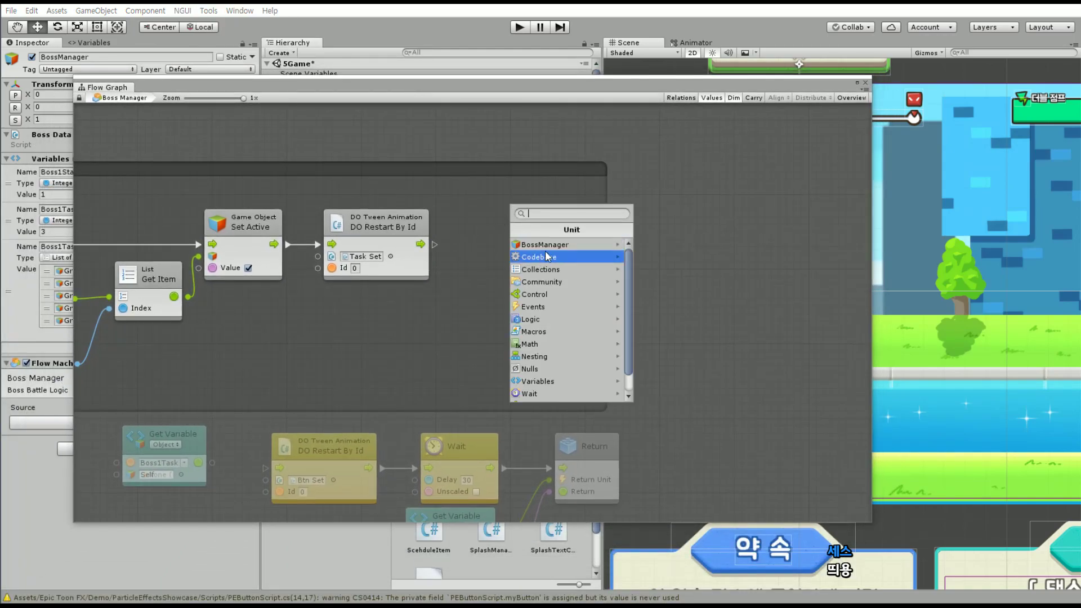
key(Left)
click(552, 246)
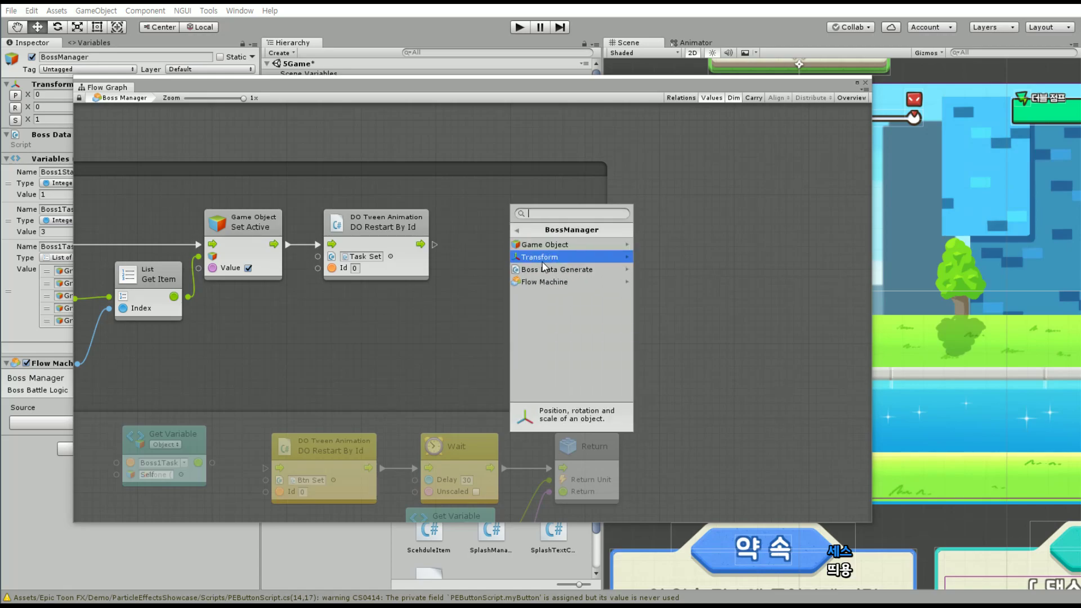
click(562, 272)
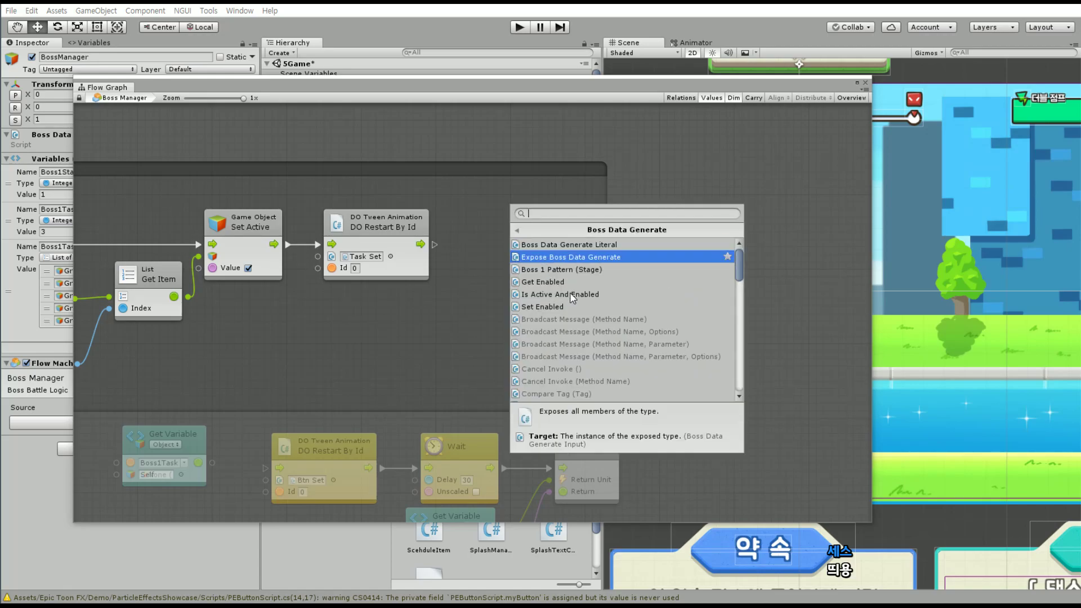
click(569, 274)
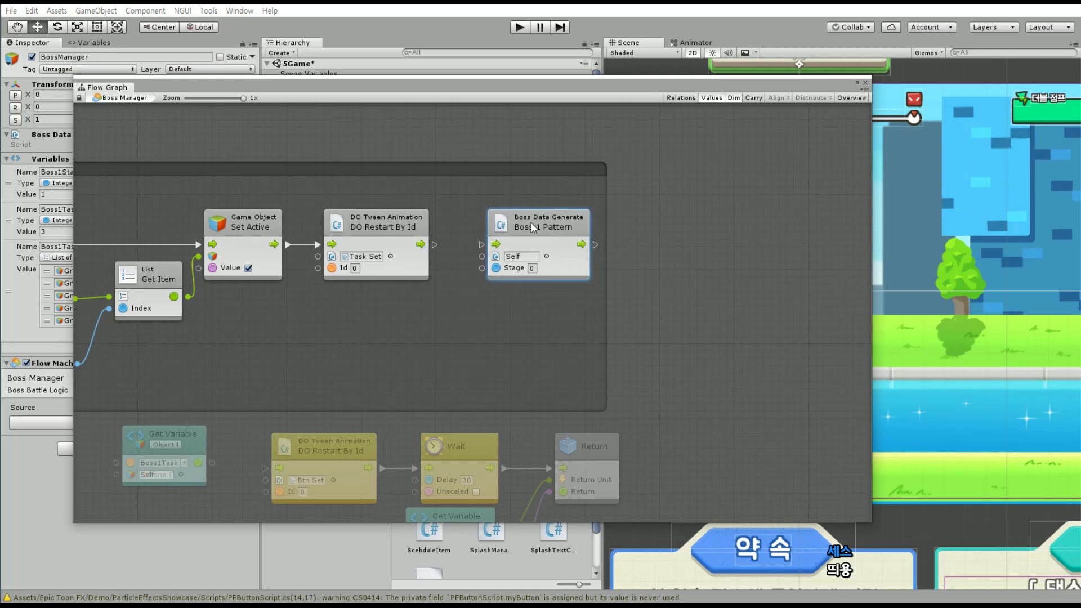
drag(433, 245, 482, 244)
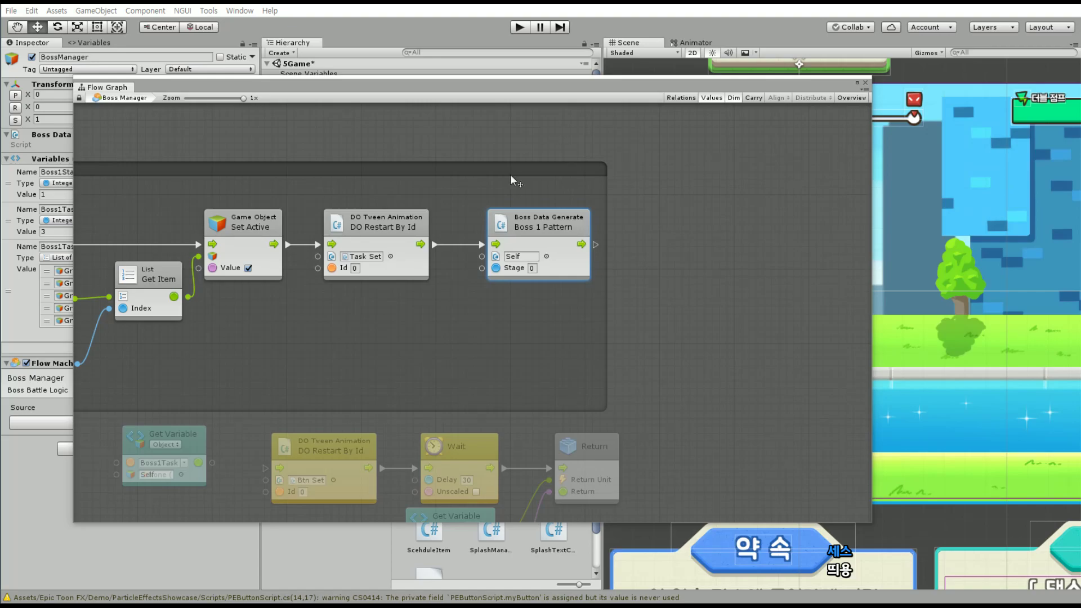
click(186, 169)
drag(269, 95, 385, 108)
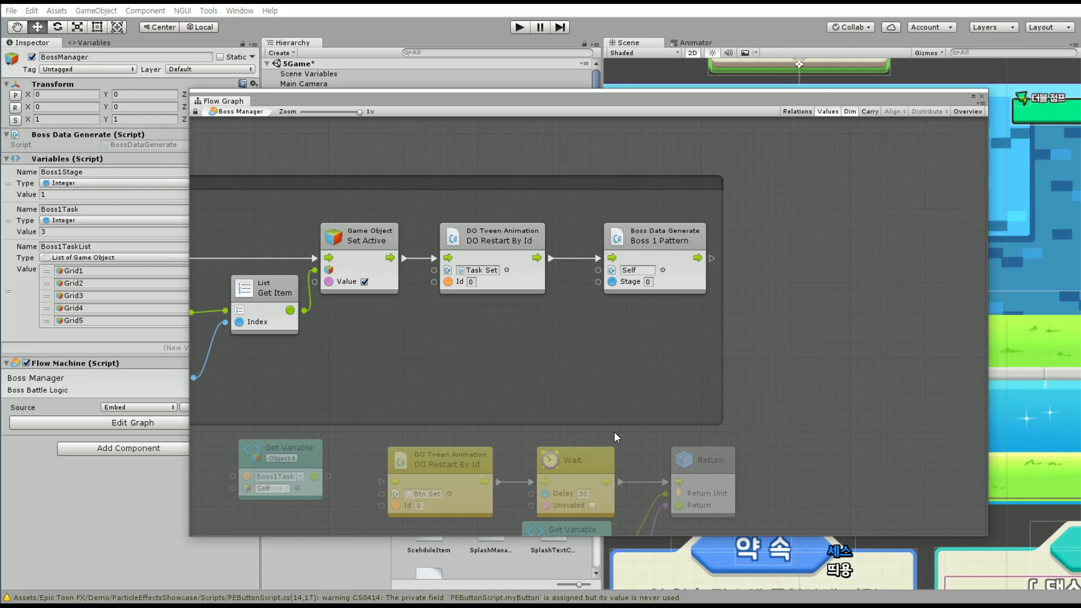
Add a Get Object Variable node for Boss1Stage and wire it into Boss 1 Pattern's Stage input
right_click(455, 343)
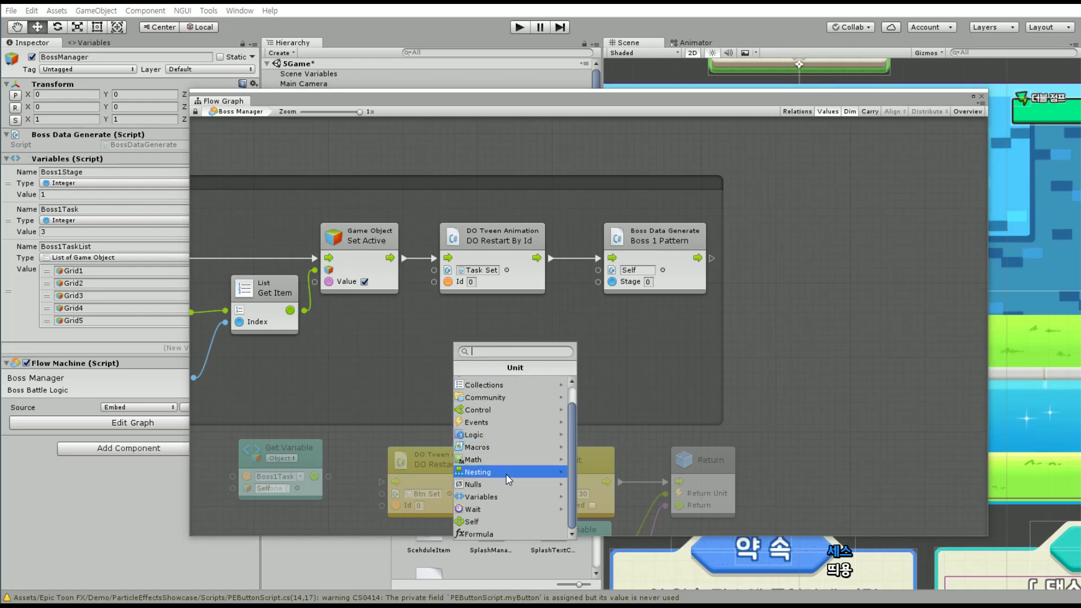
click(498, 496)
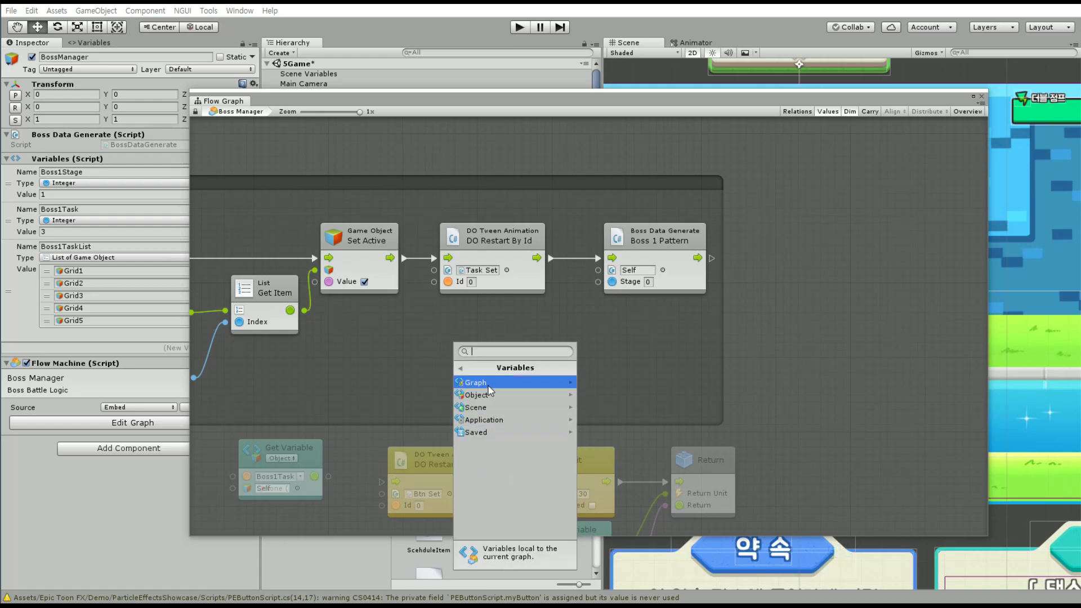
click(481, 395)
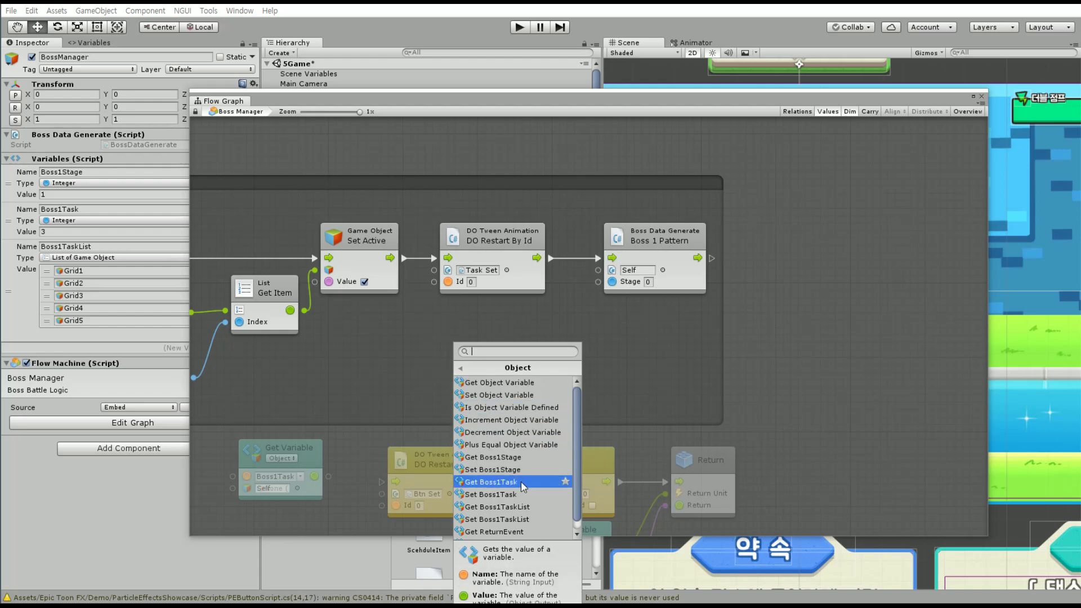
scroll(516, 490, down, 1)
scroll(515, 428, up, 1)
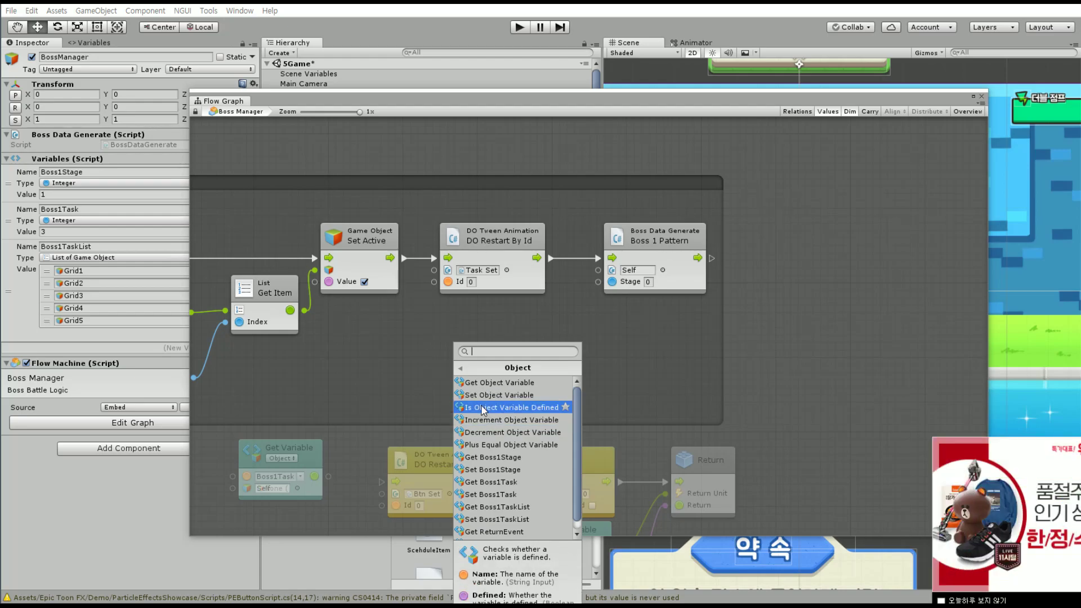
click(947, 601)
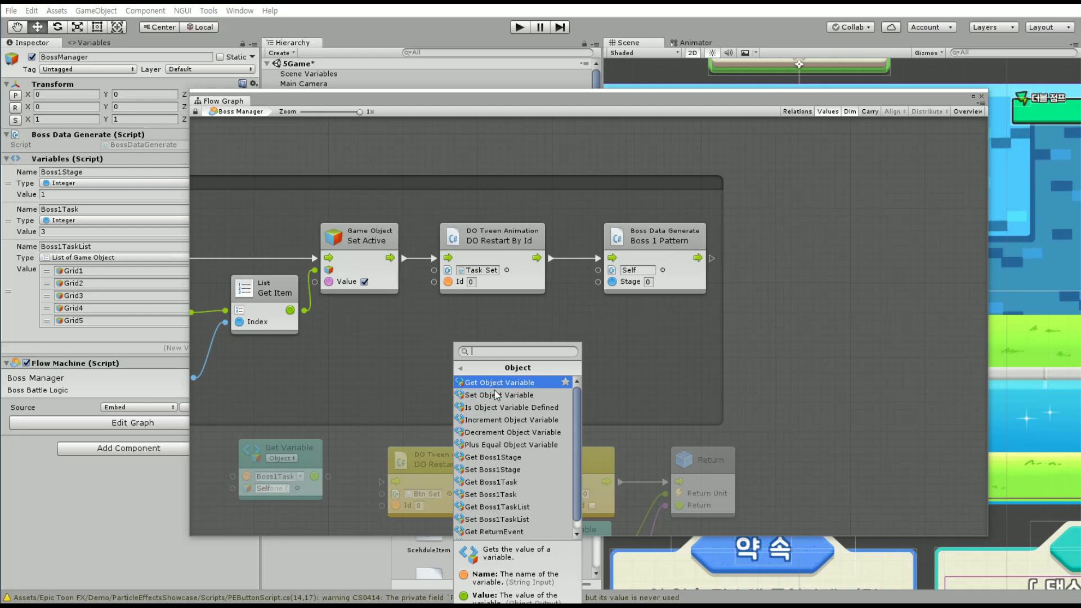
click(514, 457)
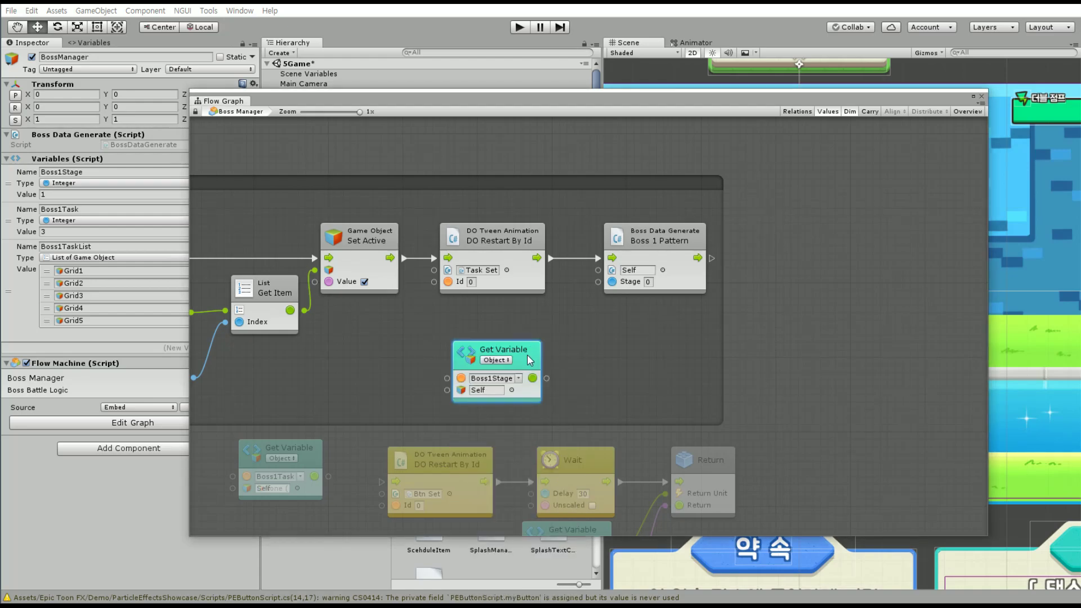
mouse_move(518, 346)
mouse_down()
mouse_move(518, 307)
mouse_move(598, 281)
mouse_up()
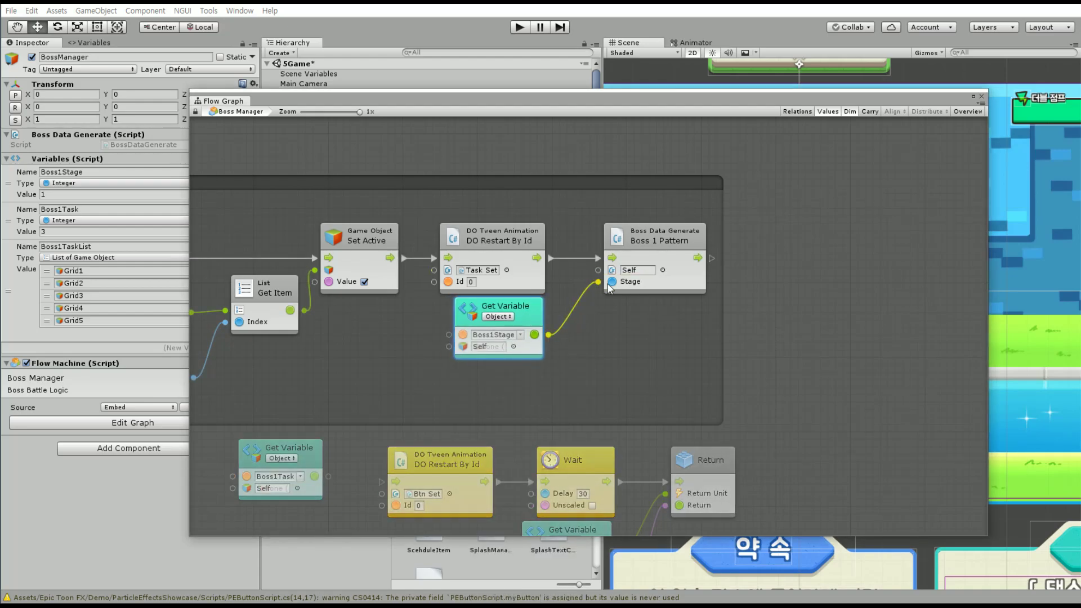
drag(647, 254, 624, 254)
click(637, 316)
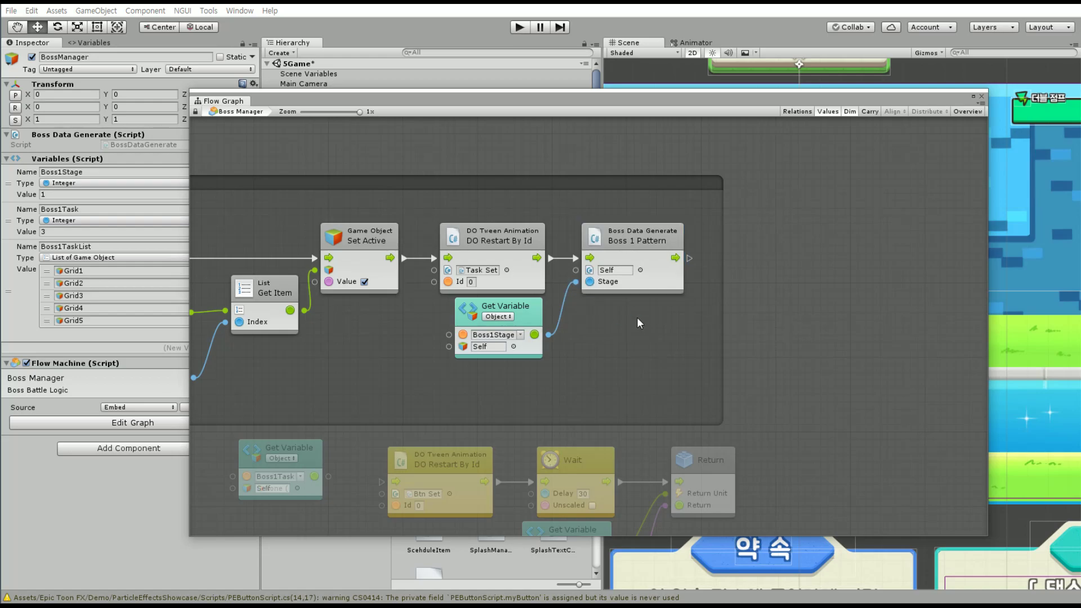
Drag the surrounding group's right edge wider to make room
middle_drag(661, 299, 591, 260)
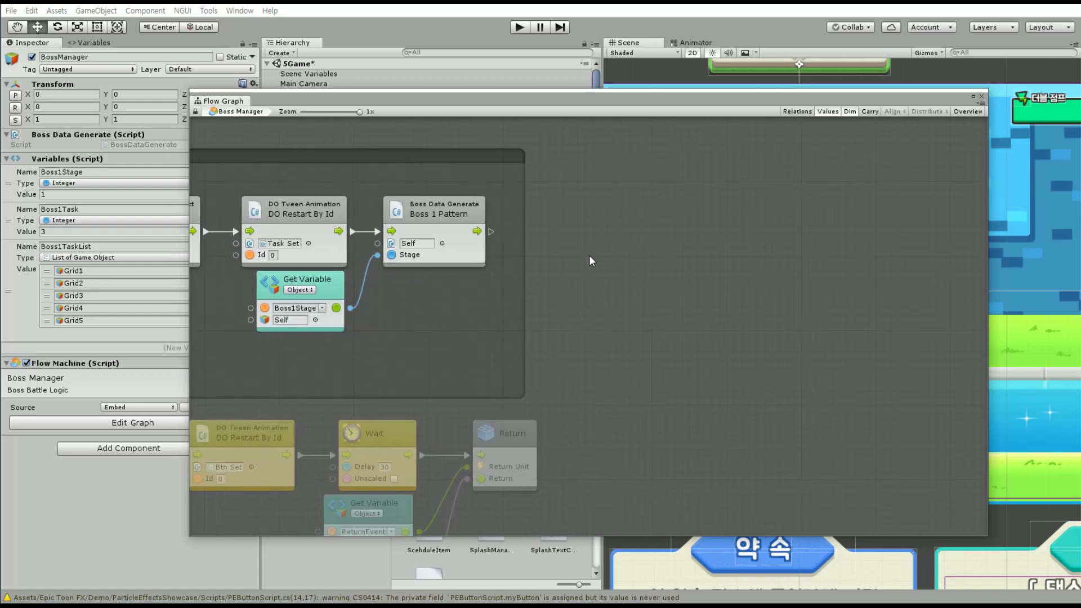
drag(522, 319, 740, 335)
click(580, 313)
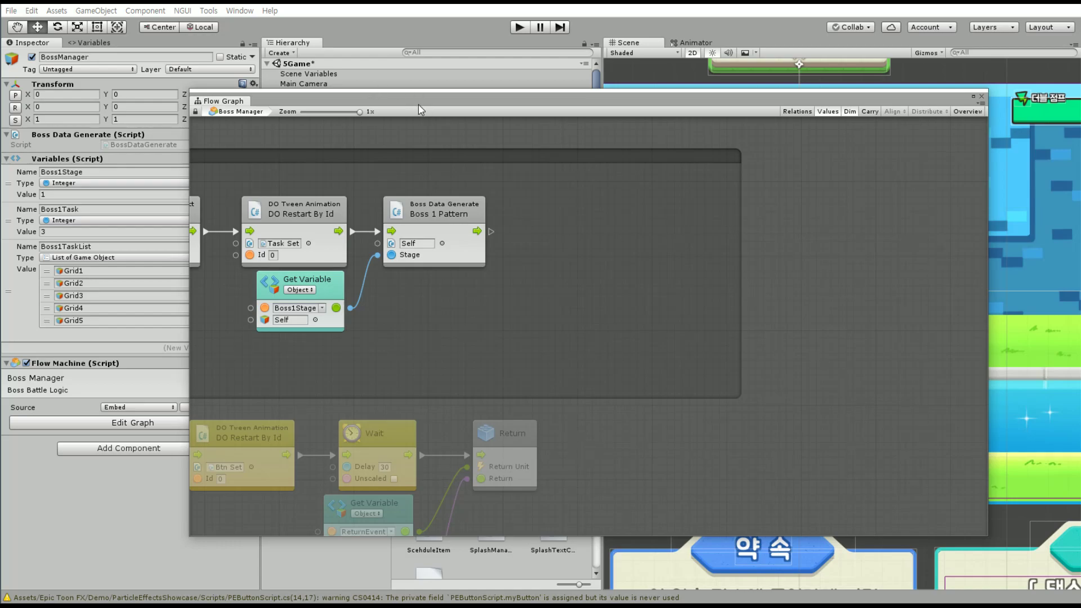
Add a For Each Loop node from the Control units
right_click(538, 265)
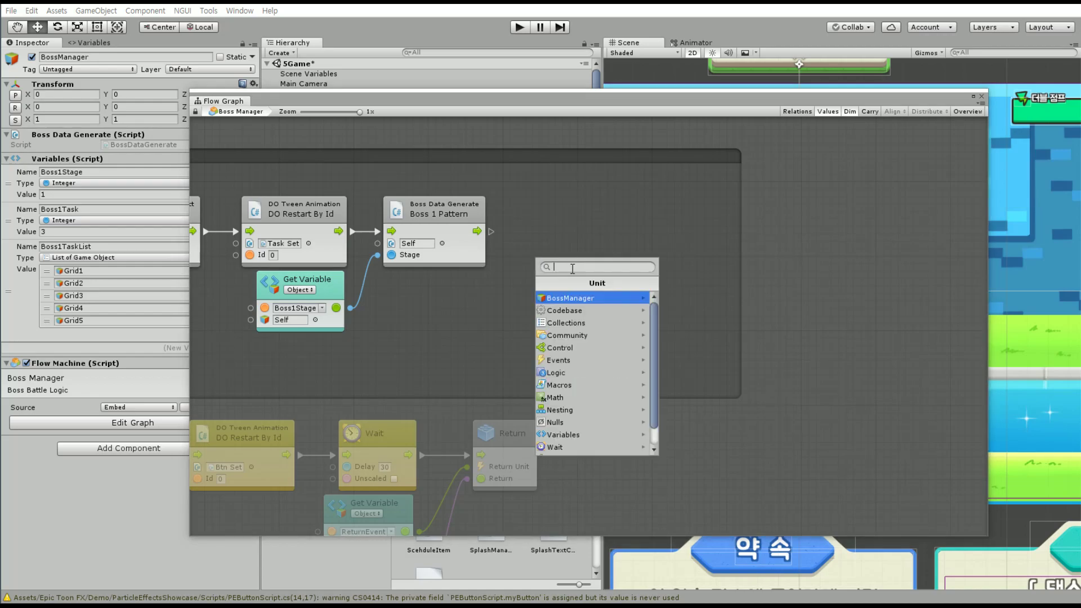
click(578, 348)
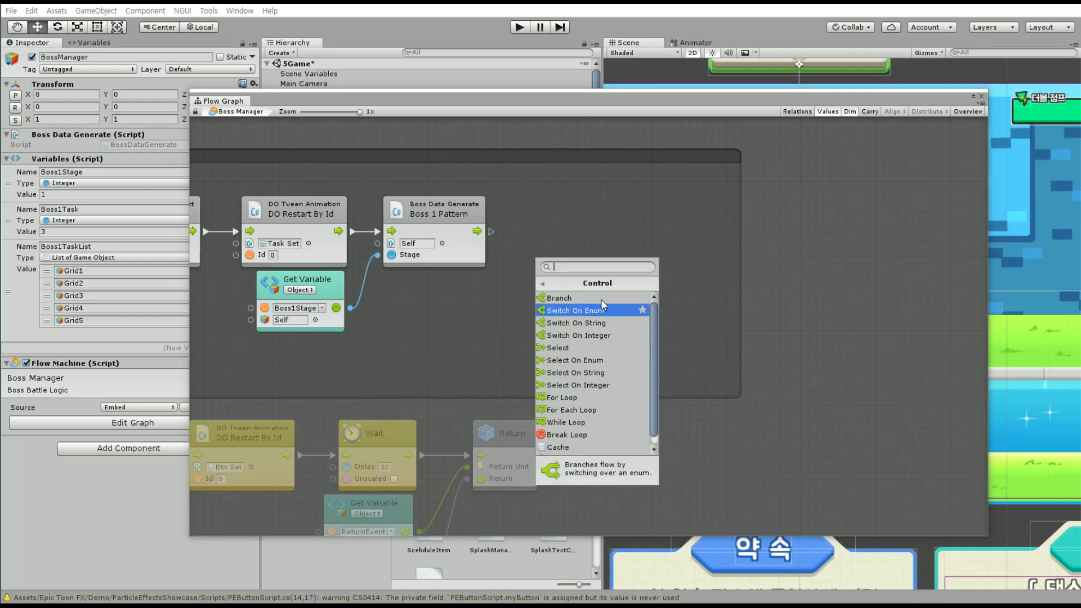
scroll(594, 434, down, 1)
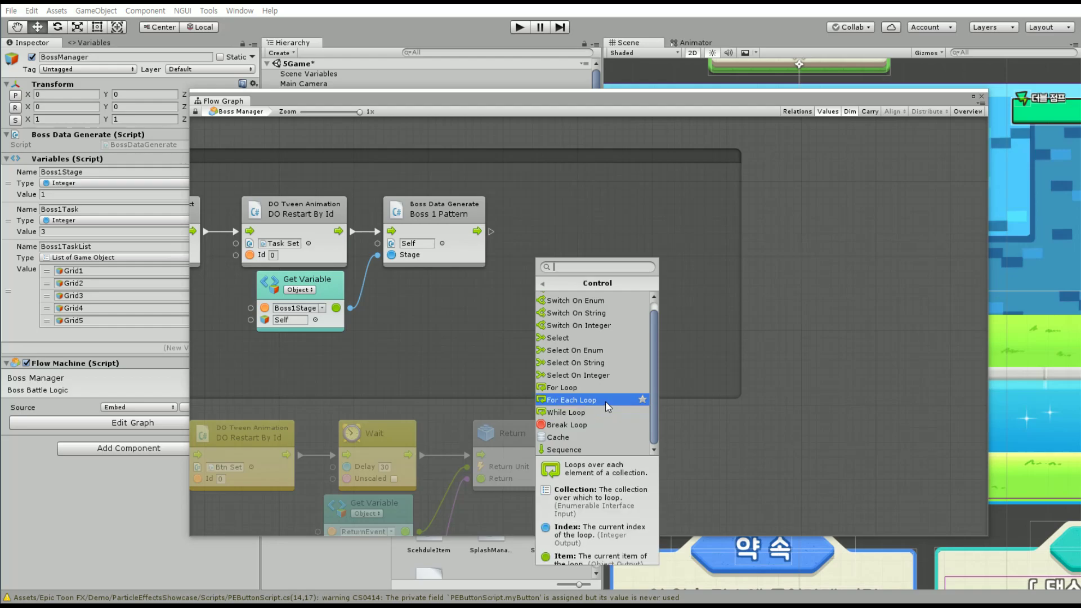
click(606, 401)
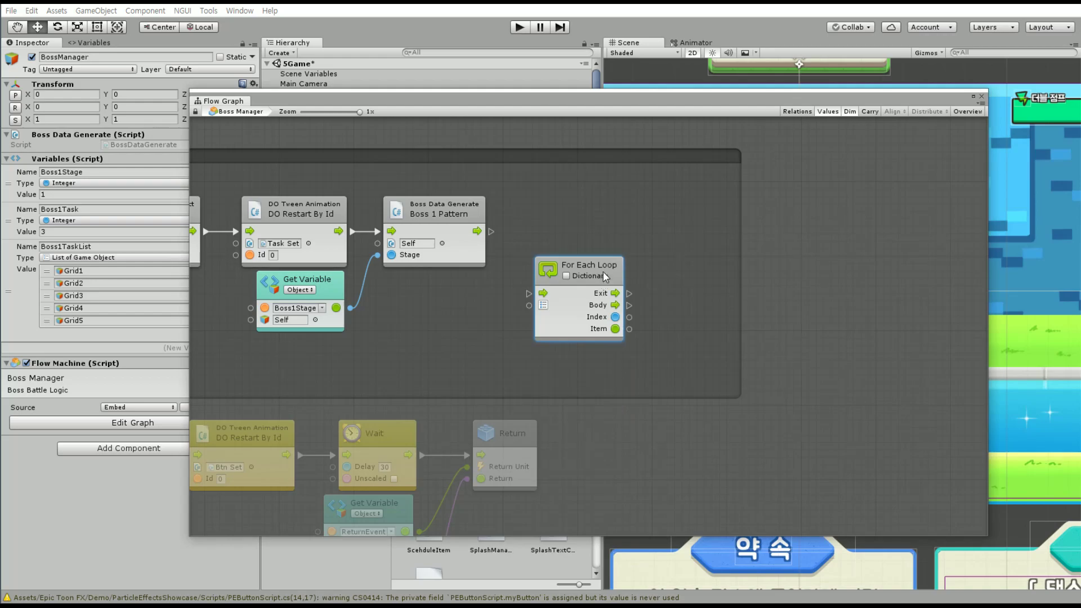
mouse_move(604, 272)
mouse_down()
mouse_move(649, 431)
mouse_move(671, 459)
mouse_up()
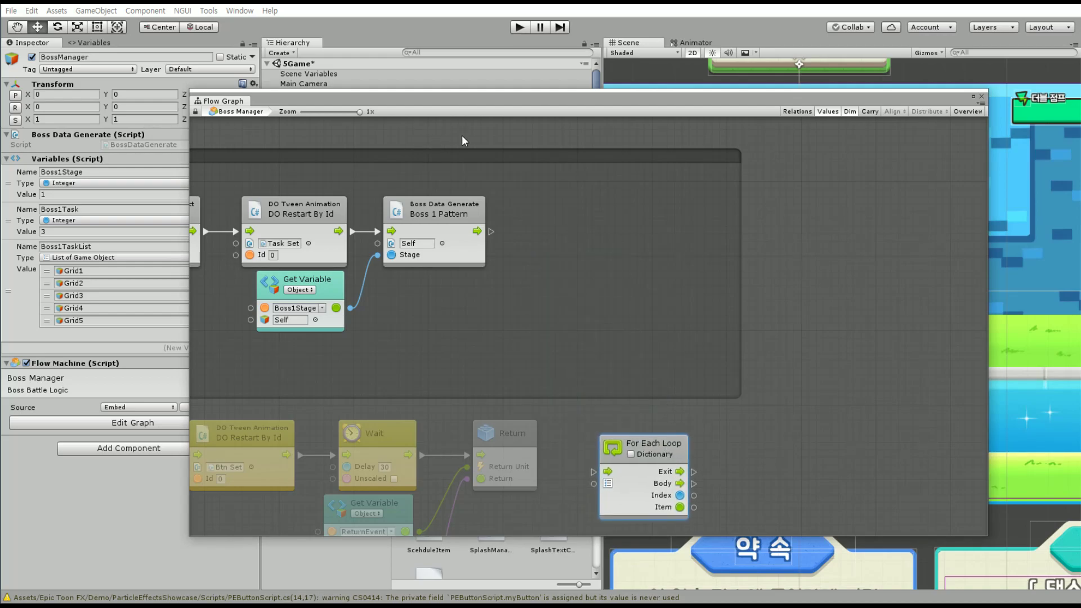
Place For Each Loop beside Boss 1 Pattern and connect Boss 1 Pattern's output to it
right_click(586, 215)
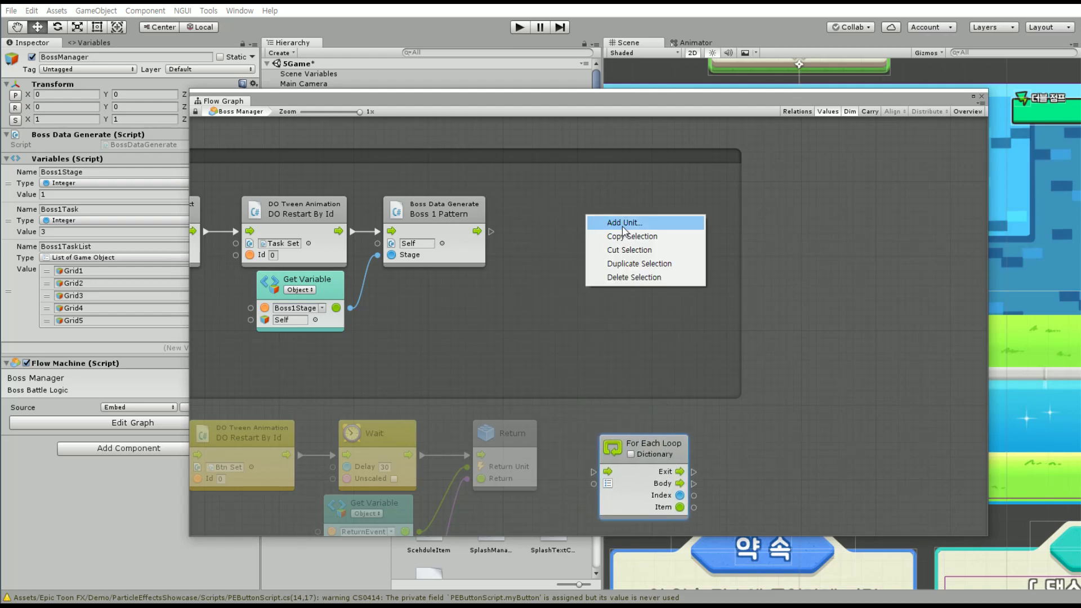
click(572, 260)
middle_drag(492, 281, 690, 310)
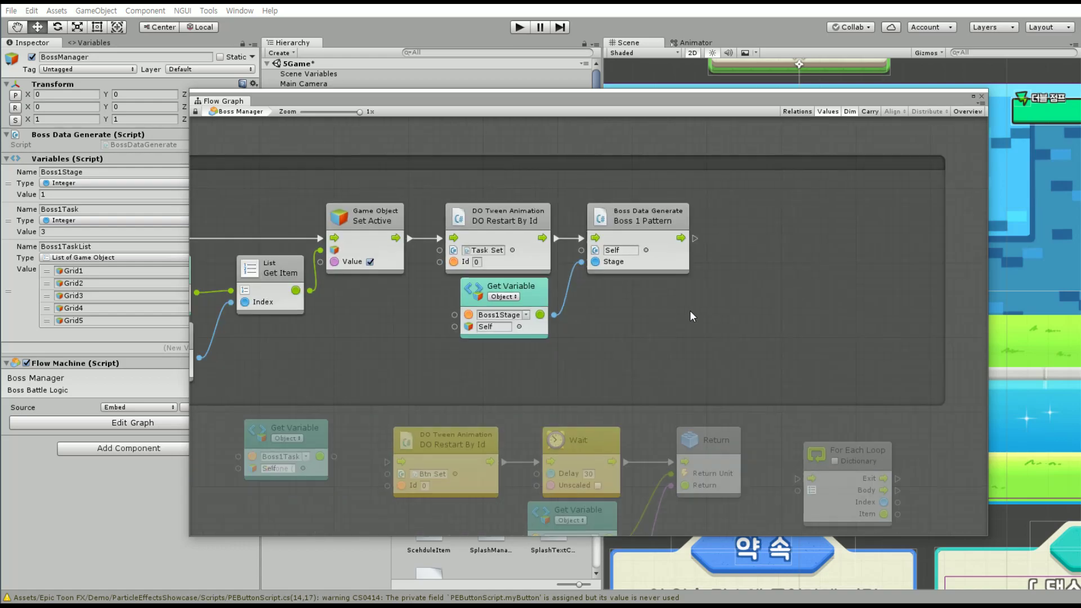
middle_drag(402, 324, 472, 316)
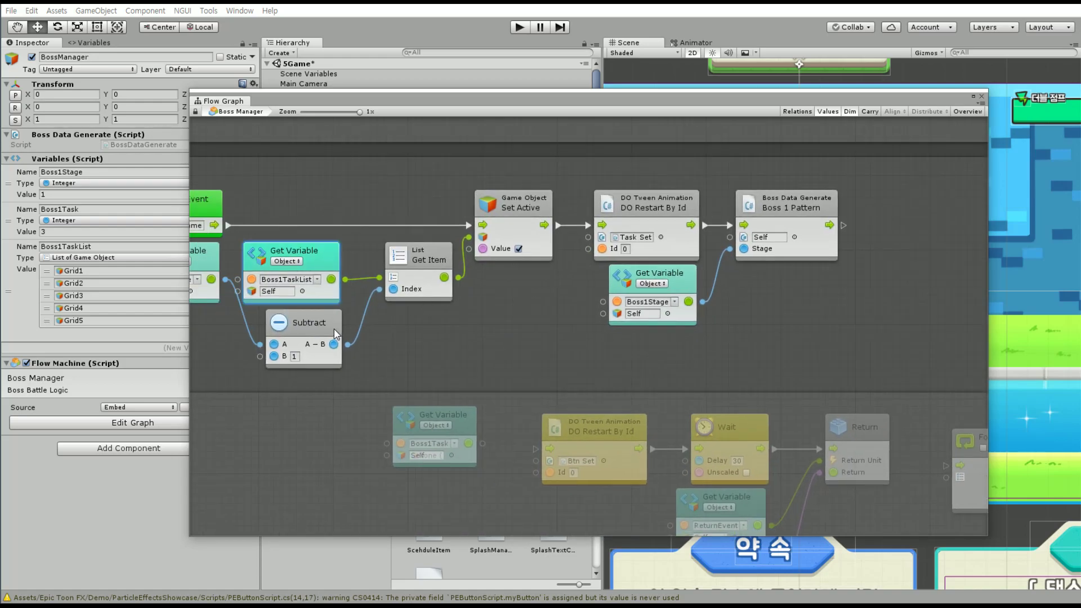
middle_drag(700, 292, 389, 291)
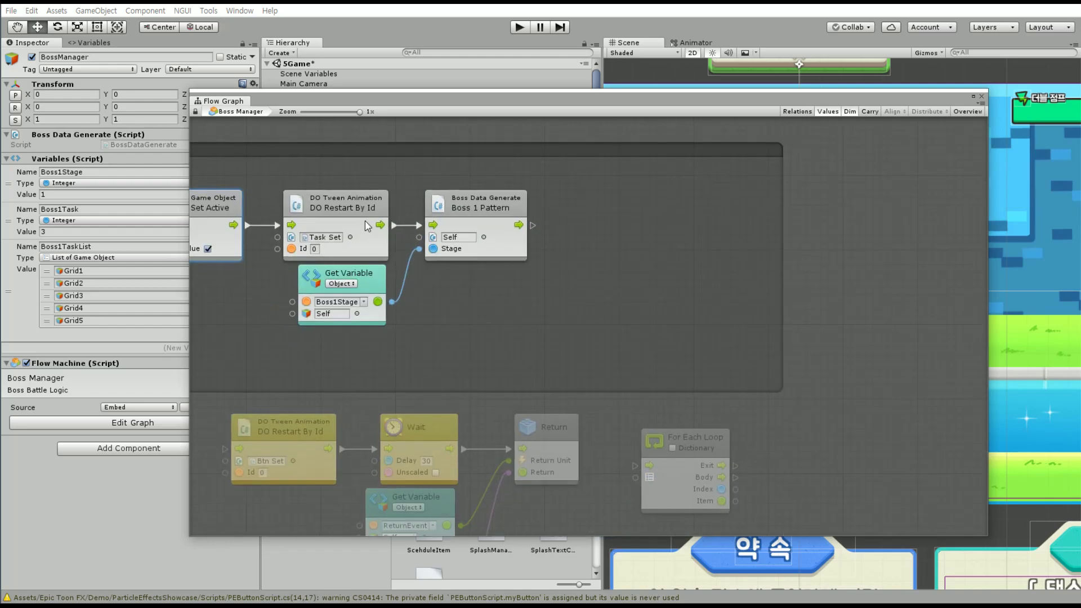
click(459, 237)
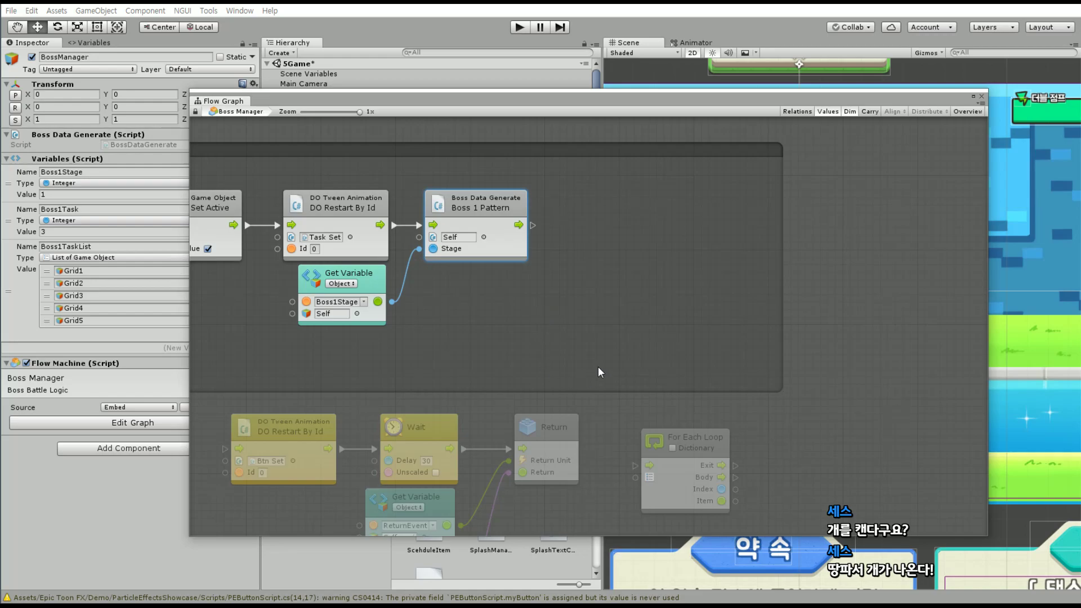
drag(704, 432, 644, 183)
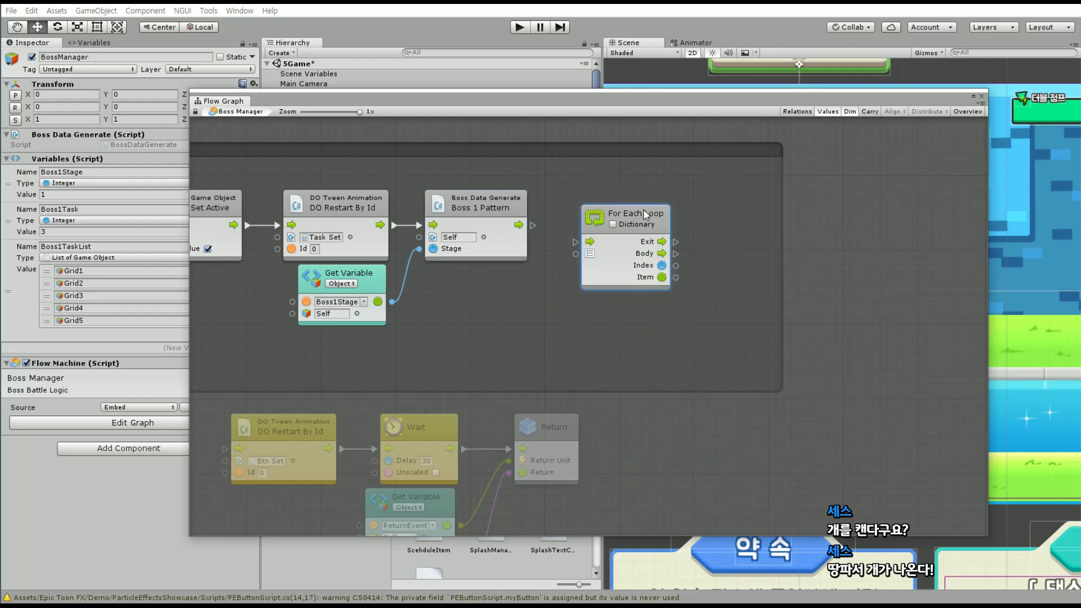
drag(644, 185, 713, 199)
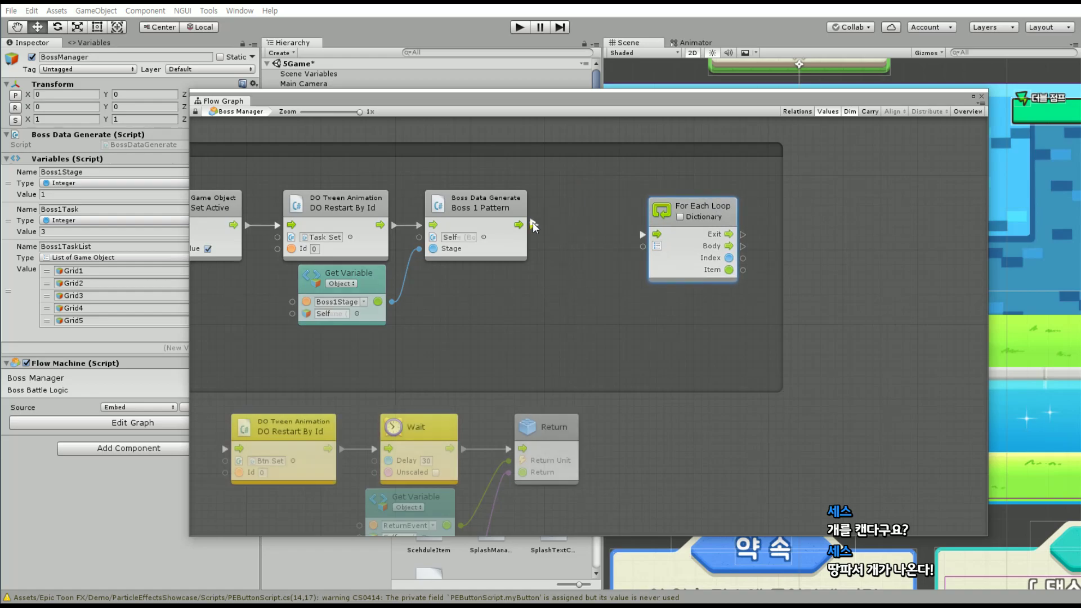
drag(533, 225, 643, 234)
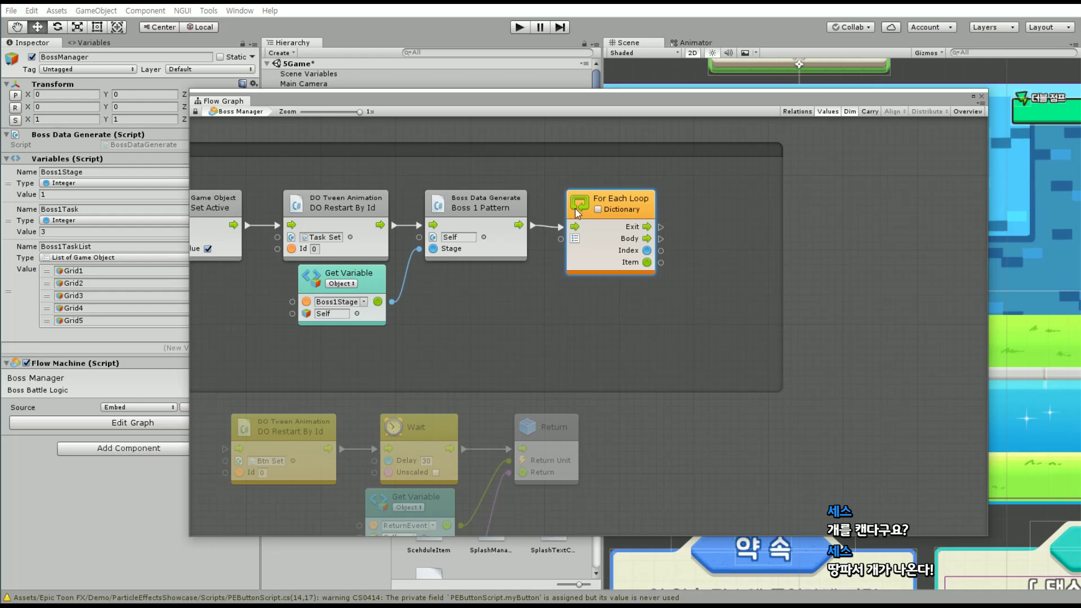
middle_drag(781, 251, 419, 234)
Add a Wait For Seconds unit with a 0.5 delay
right_click(442, 292)
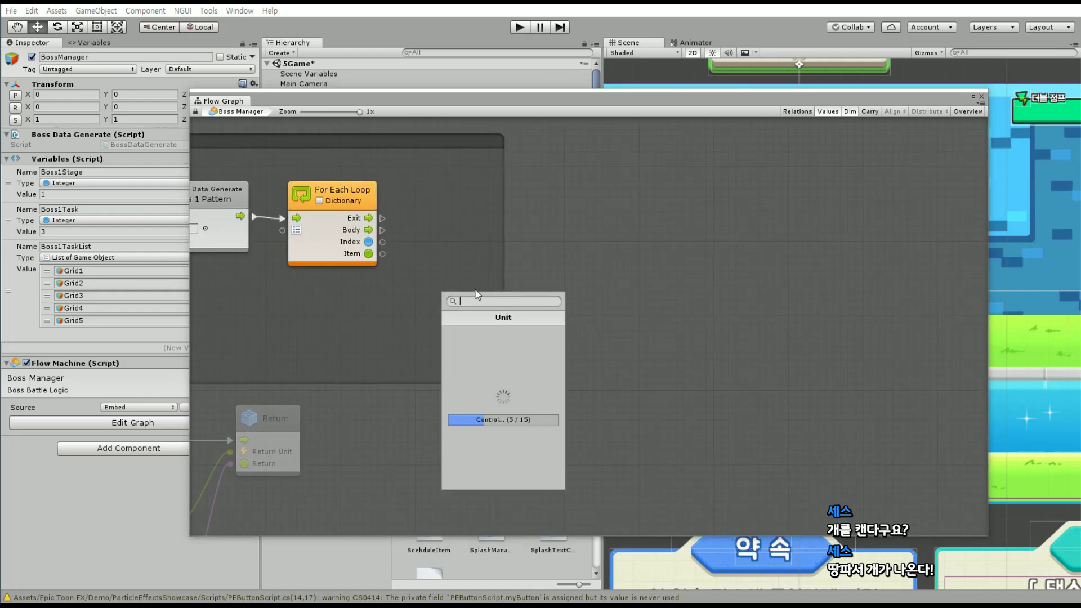
text(Wait)
key(Down)
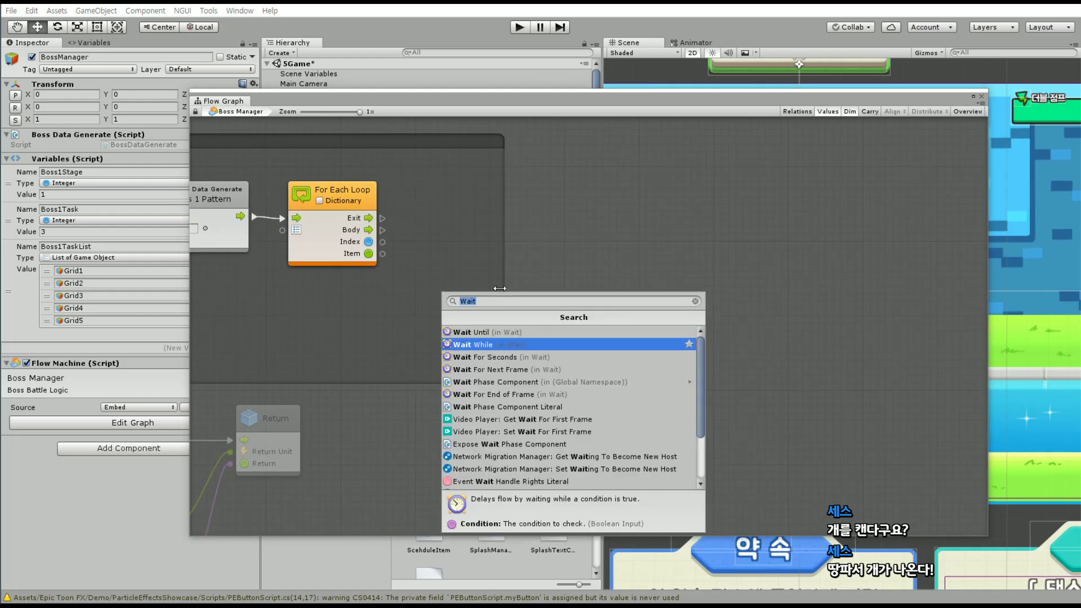
key(Down)
key(Return)
click(504, 335)
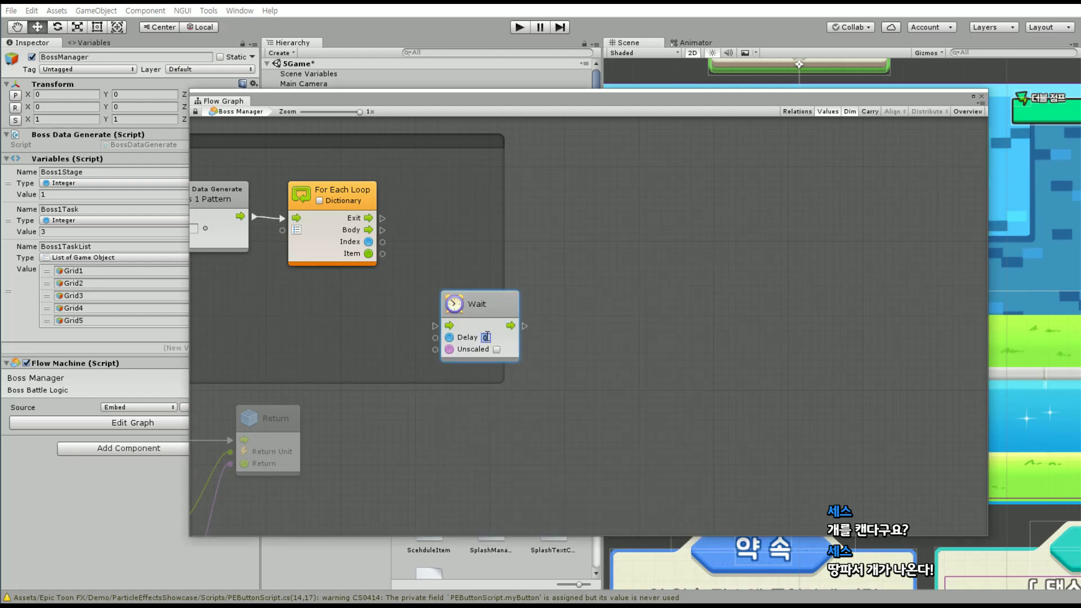
text(1)
key(BackSpace)
text(0.)
key(BackSpace)
key(BackSpace)
text(1.5)
Connect the For Each Loop's Body to the Wait and widen the group around it
drag(485, 309, 489, 253)
mouse_move(383, 230)
mouse_down()
mouse_move(452, 268)
mouse_move(445, 258)
mouse_up()
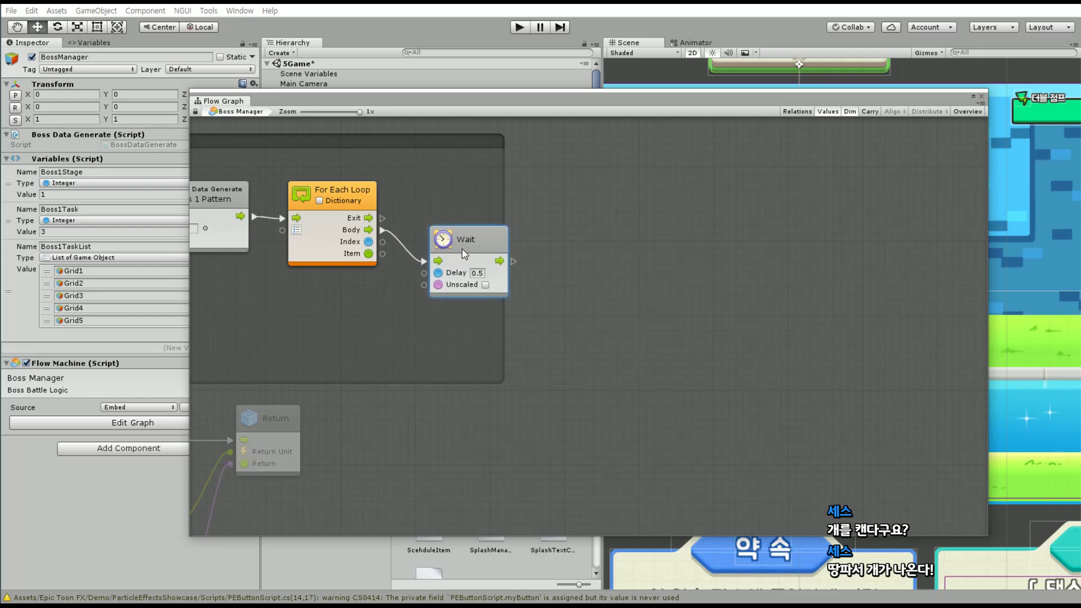
middle_drag(363, 332, 591, 346)
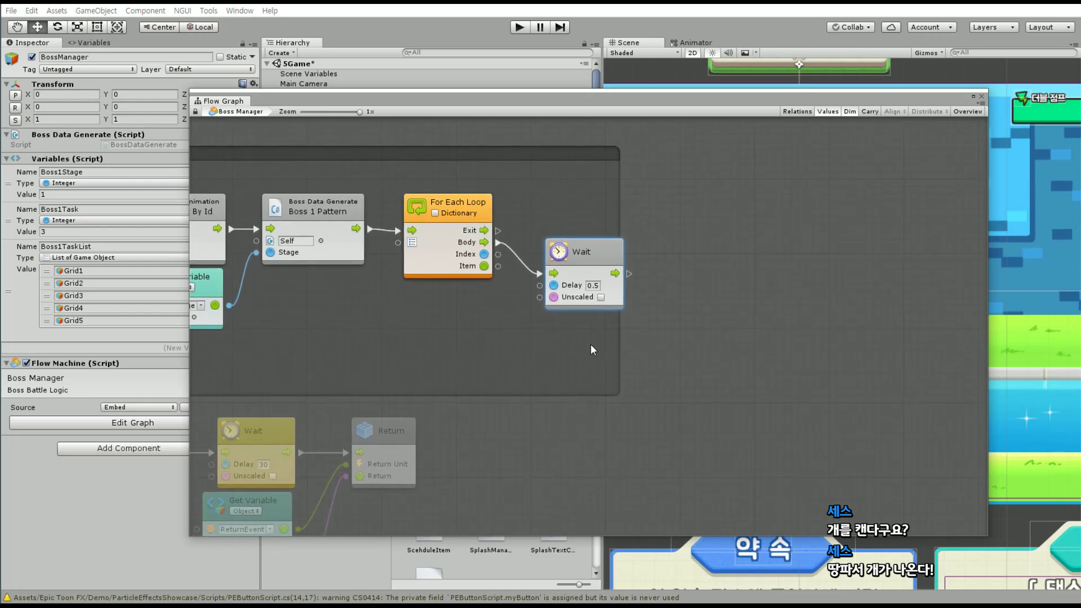
drag(624, 341, 815, 348)
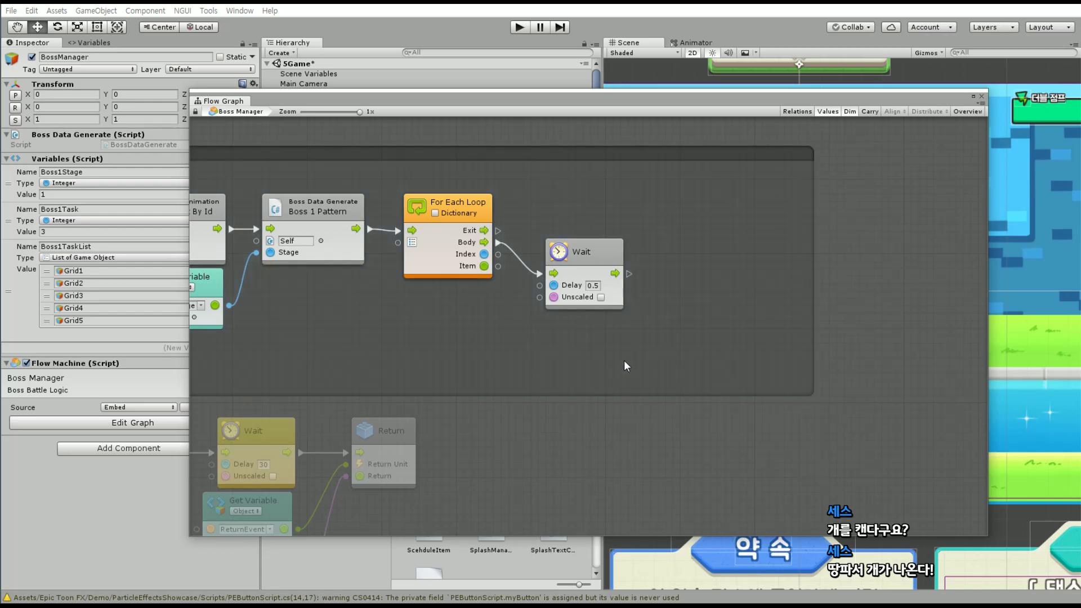
drag(580, 276, 571, 276)
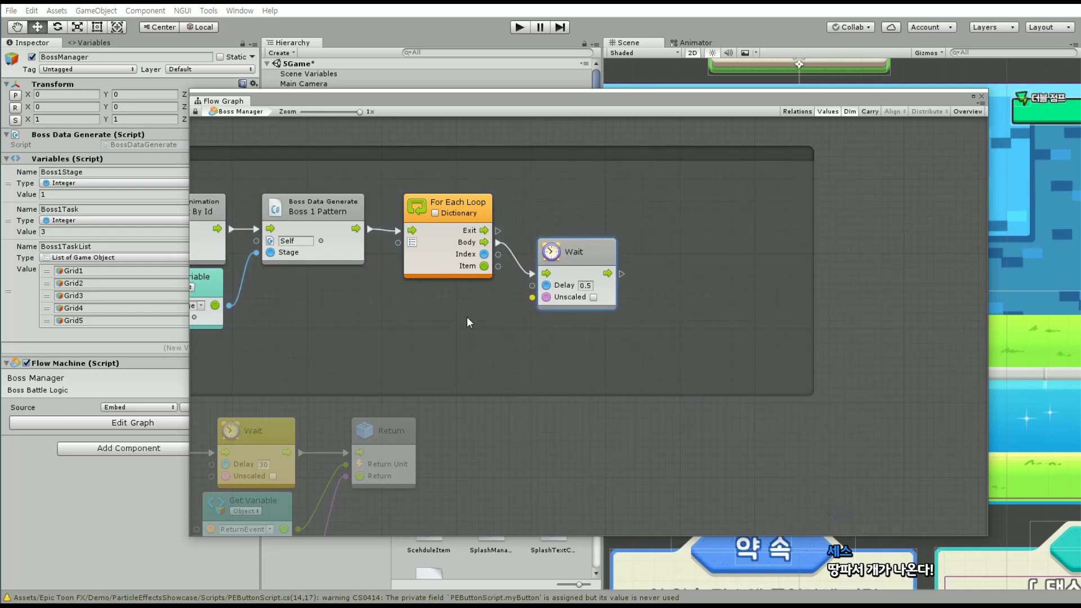
mouse_move(509, 316)
middle_down()
mouse_move(566, 309)
mouse_move(409, 280)
middle_up()
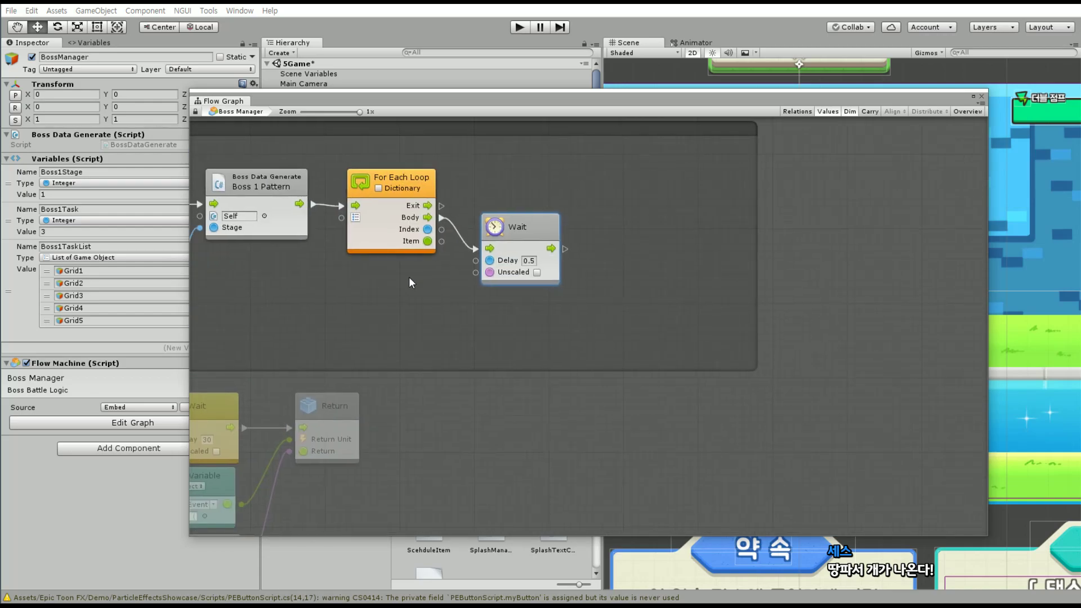
click(418, 179)
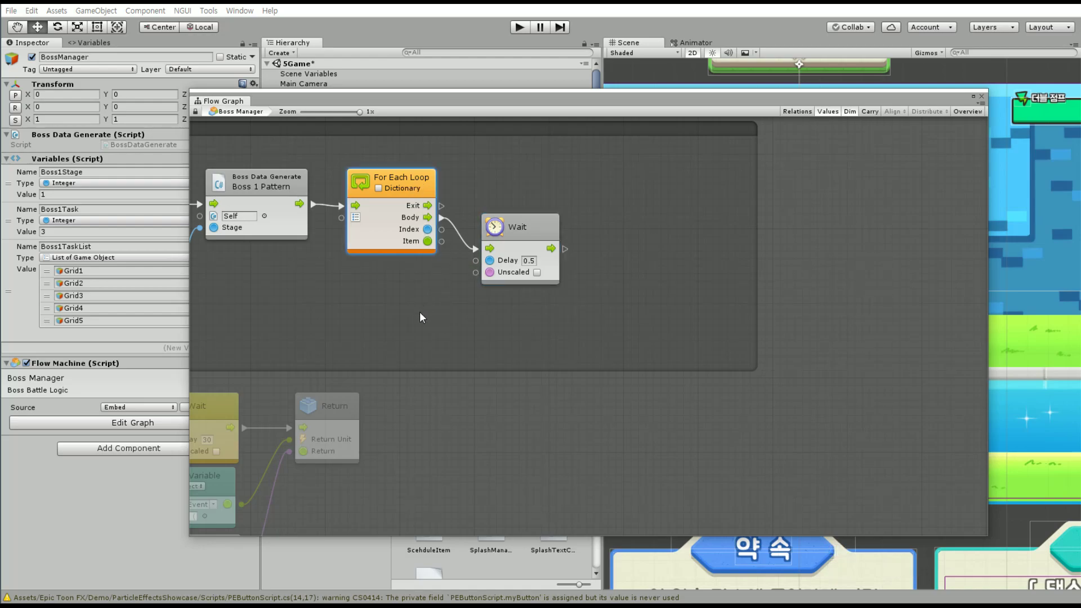
Add an Animator: Set Trigger (Name) unit and place it right of the Wait
right_click(455, 333)
click(479, 341)
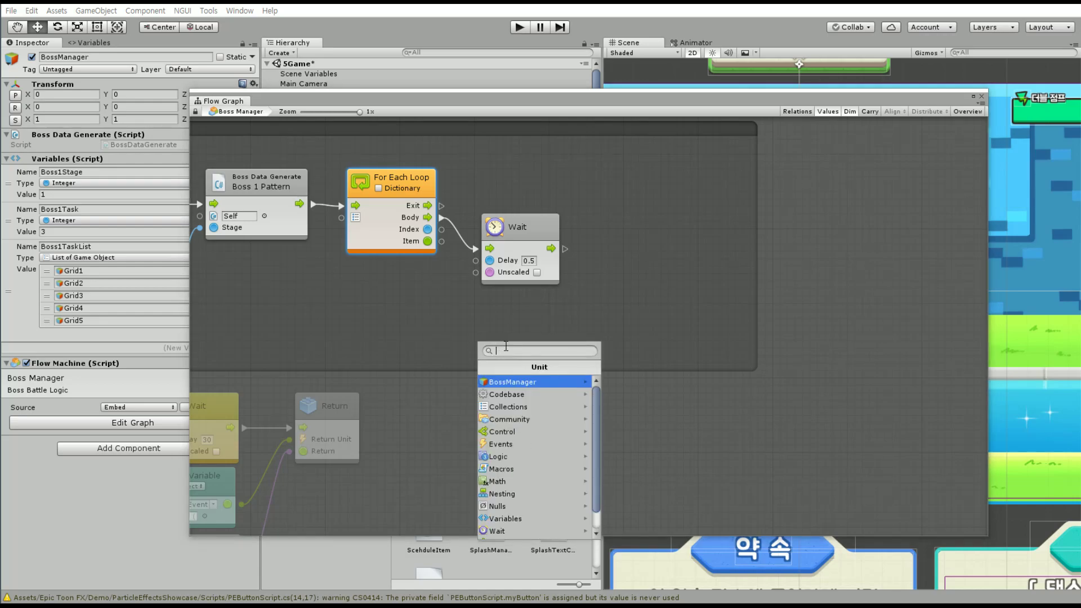
text(Set)
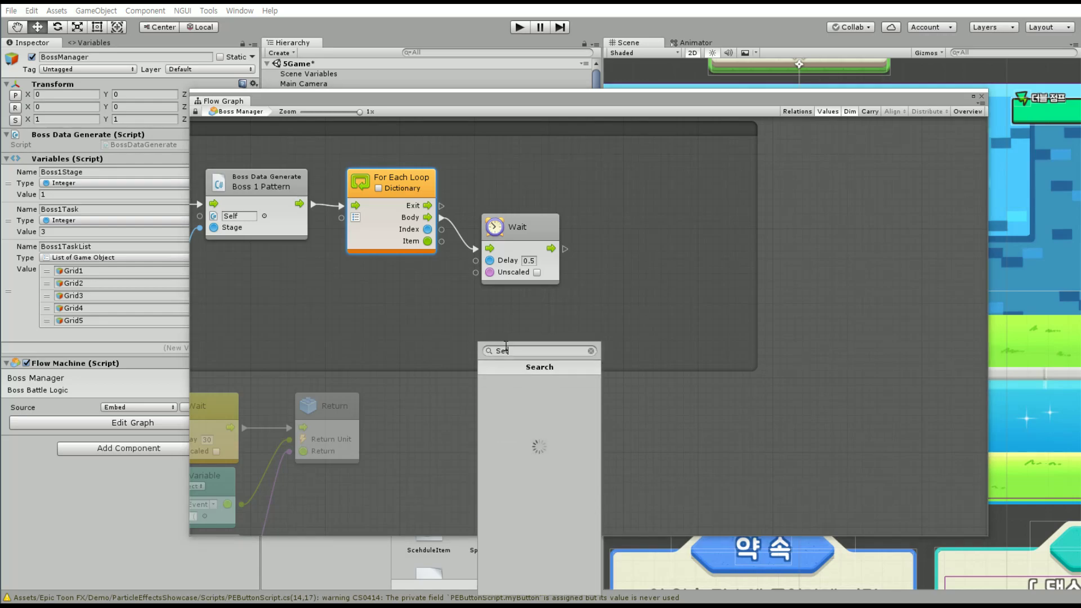
text( Tri)
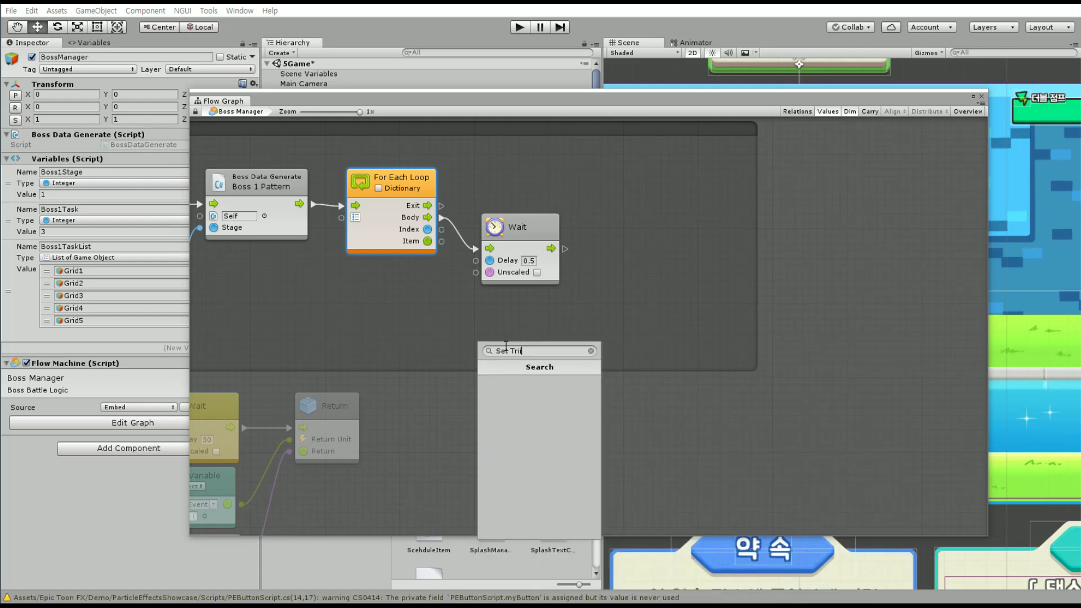
text(gger)
key(Down)
key(Down)
key(Down)
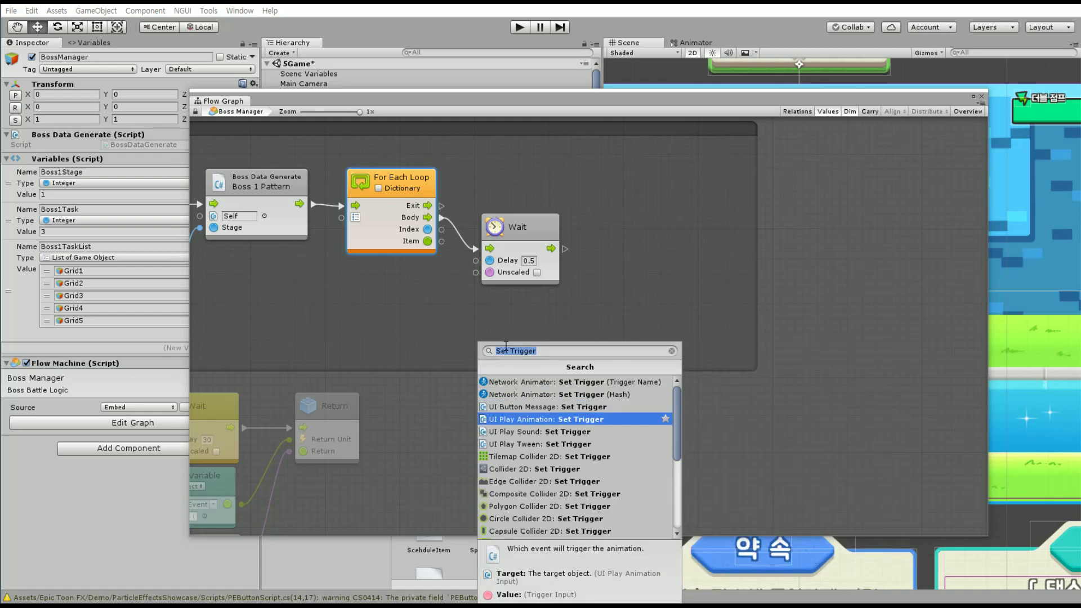
key(Down)
key(Down)
key(Down)
key(Down)
key(Down)
key(Down)
key(Up)
key(Up)
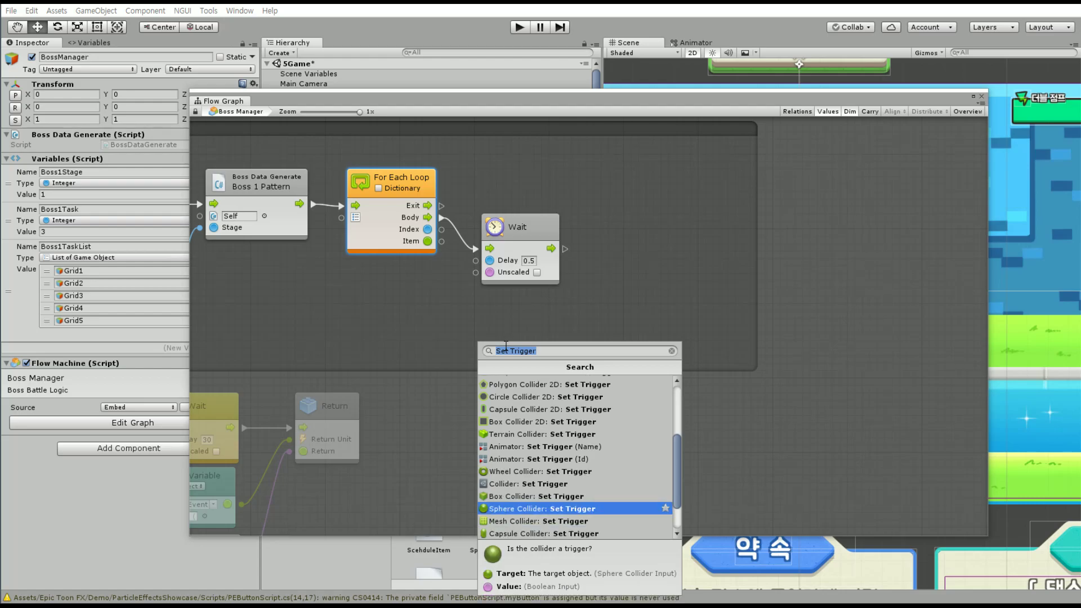
click(541, 447)
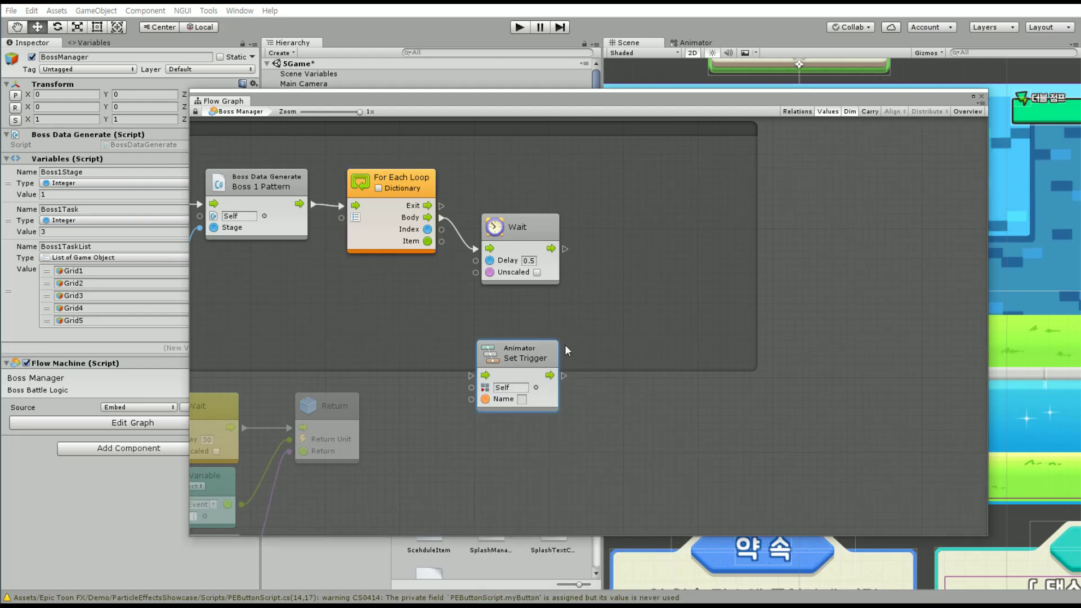
drag(543, 352, 696, 226)
Reopen the unit finder and close it without adding anything
right_click(497, 347)
click(512, 339)
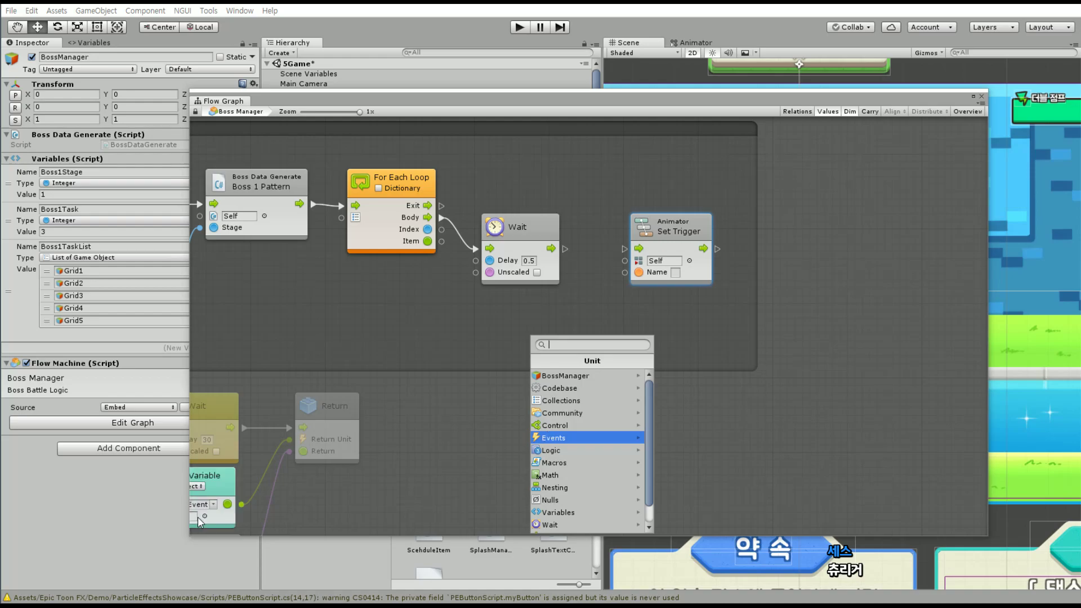
scroll(583, 486, down, 1)
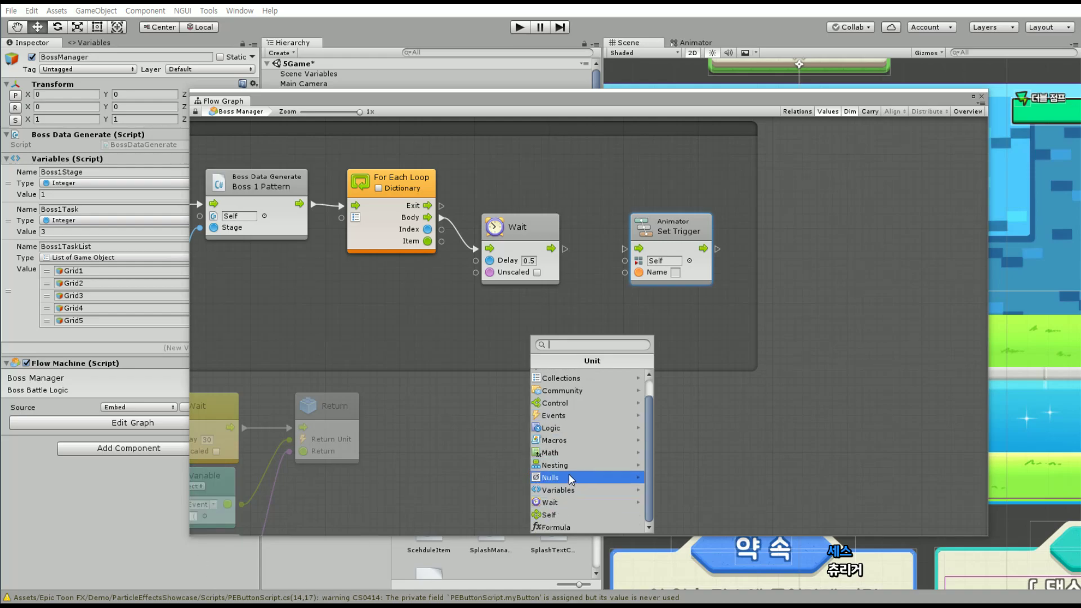
click(456, 306)
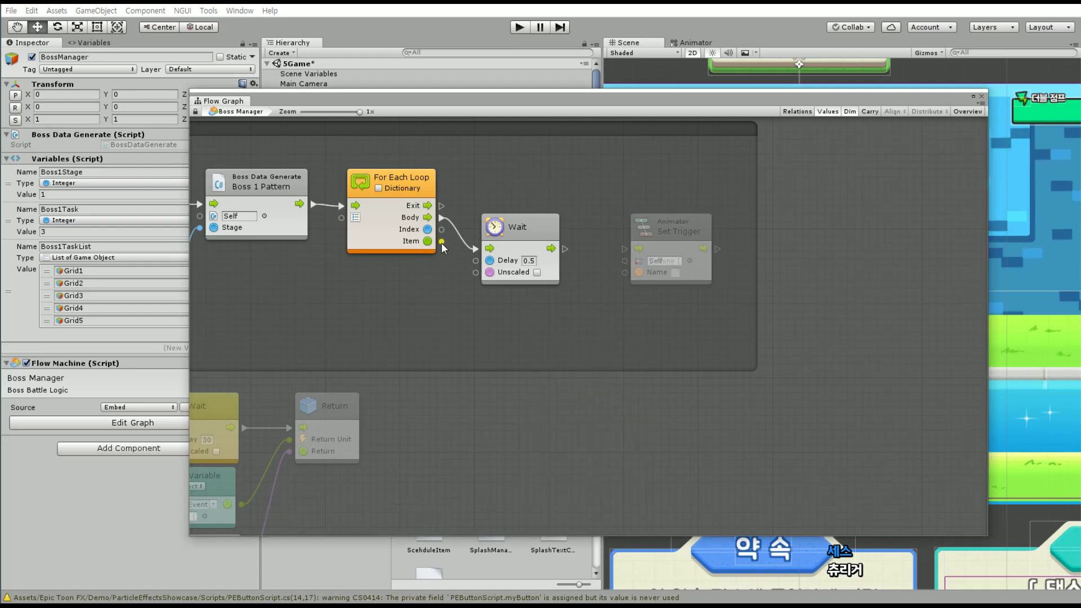
Add an Object: To String unit below the Wait, fed by the loop's Item output
drag(441, 242, 421, 317)
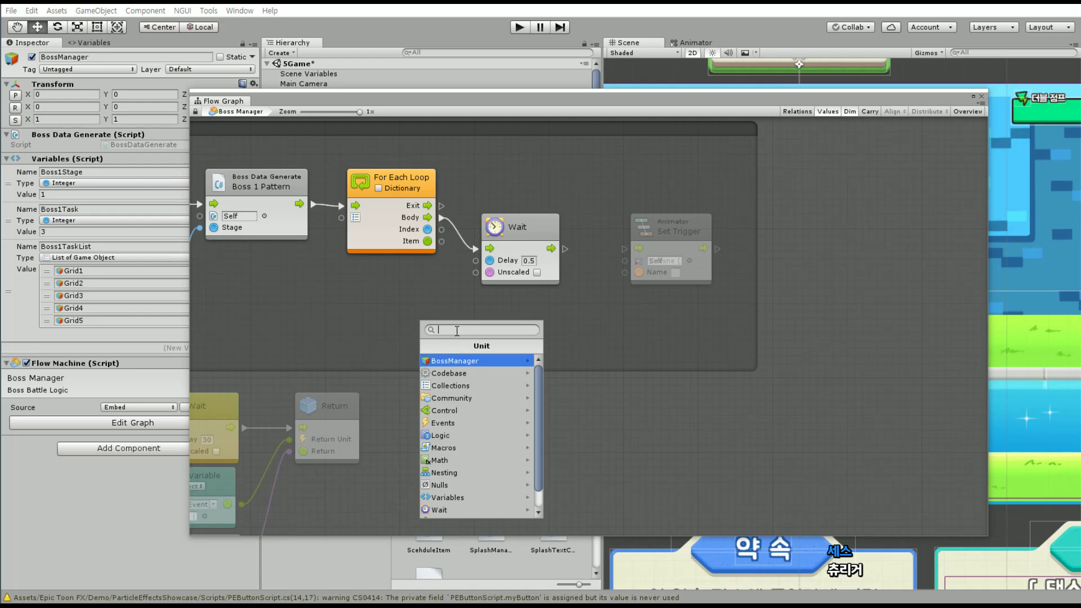
text(To Strin)
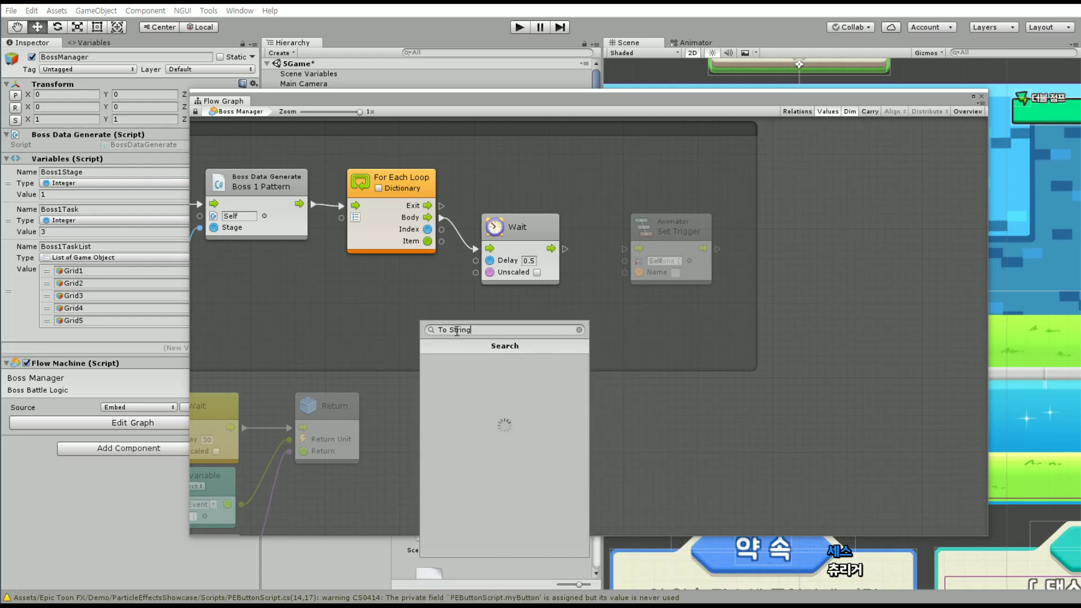
text(g)
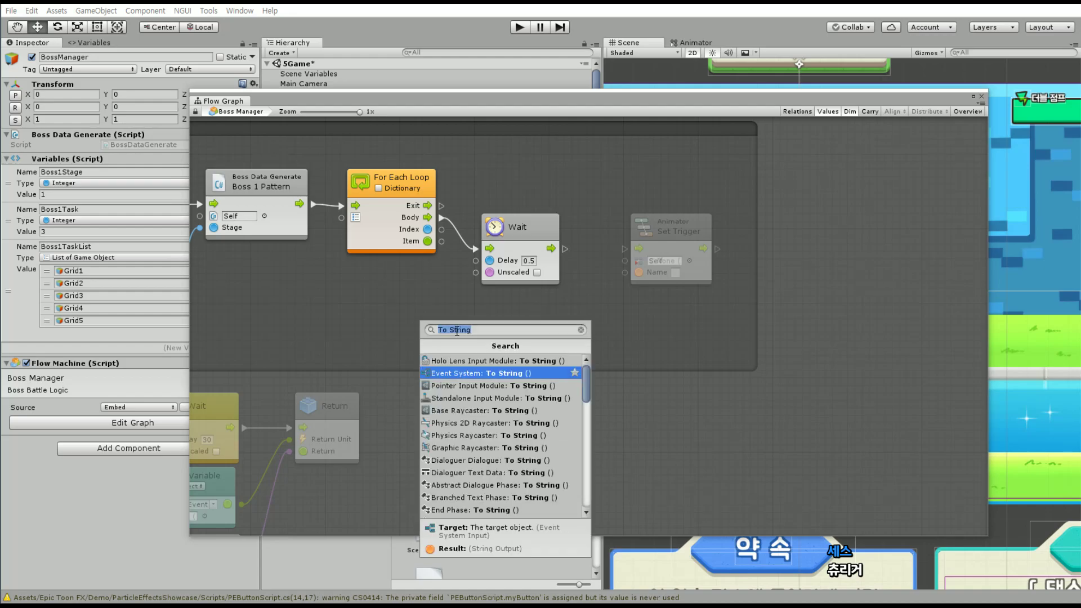
key(Down)
key(Down)
key(Down)
key(Down)
key(Down)
key(Down)
key(Down)
key(Down)
key(Down)
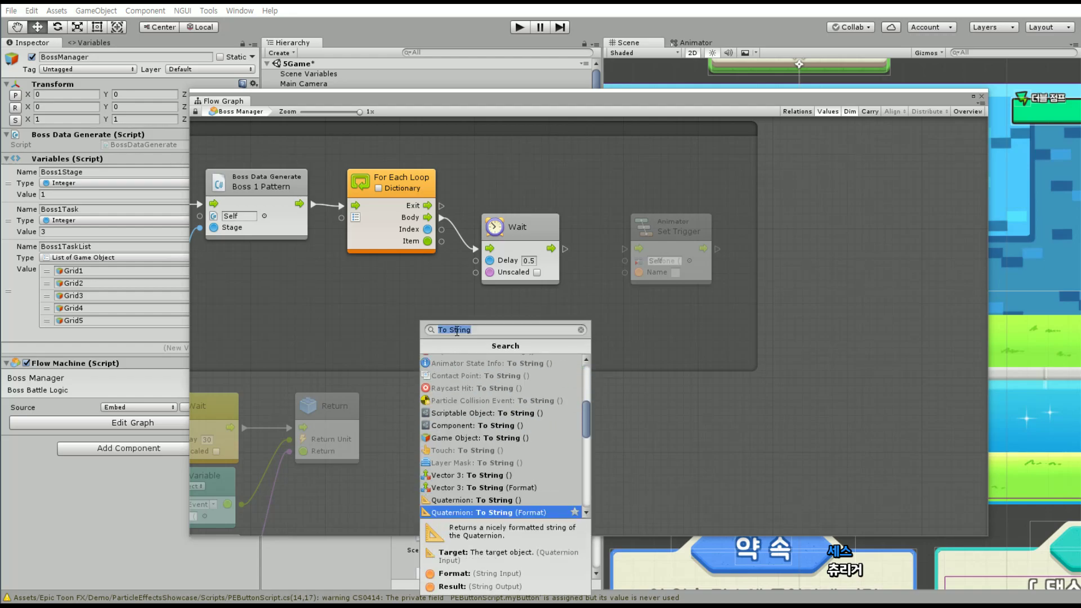
key(Down)
key(Down)
key(Down)
key(Down)
key(Down)
key(Down)
key(Down)
key(Down)
key(Down)
key(Down)
key(Down)
key(Down)
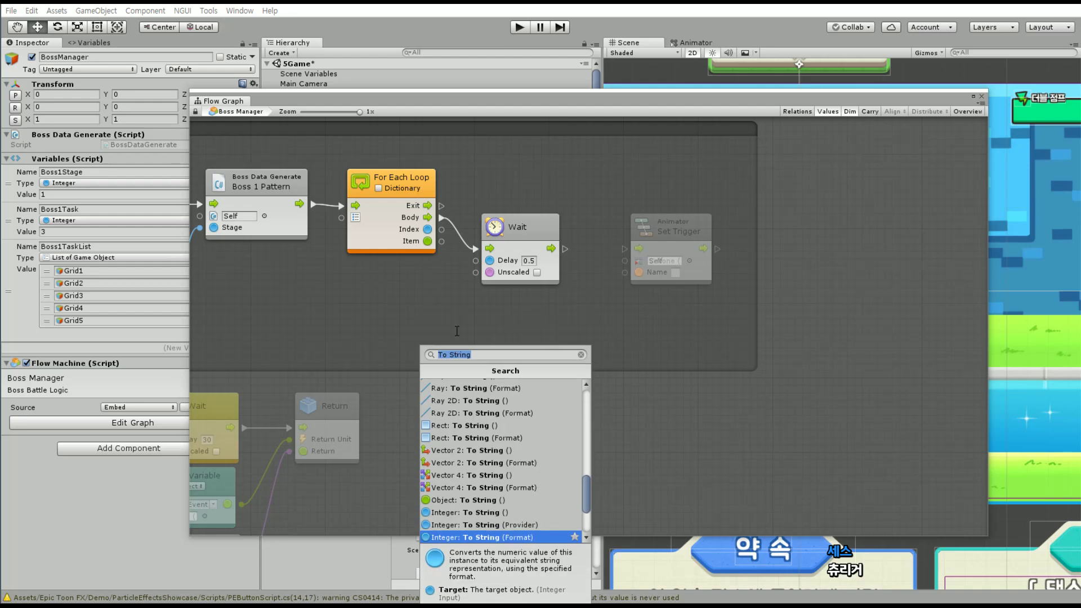
key(Down)
key(Down)
key(Down)
key(Down)
key(Down)
key(Down)
key(Down)
key(Down)
key(Down)
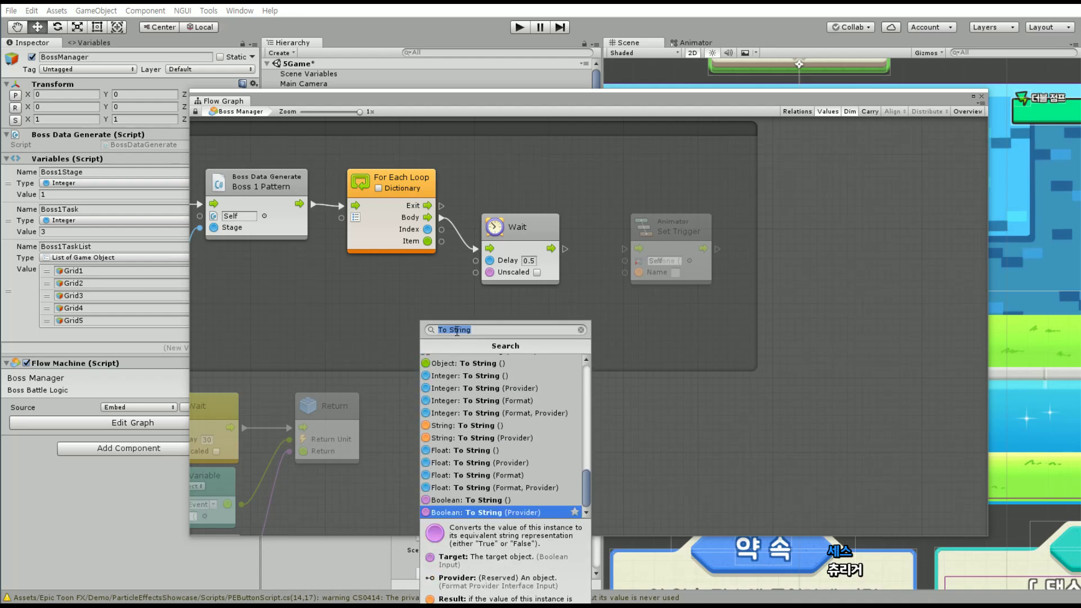
click(473, 363)
drag(473, 335, 609, 336)
mouse_move(442, 241)
mouse_down()
mouse_move(536, 365)
mouse_move(508, 311)
mouse_up()
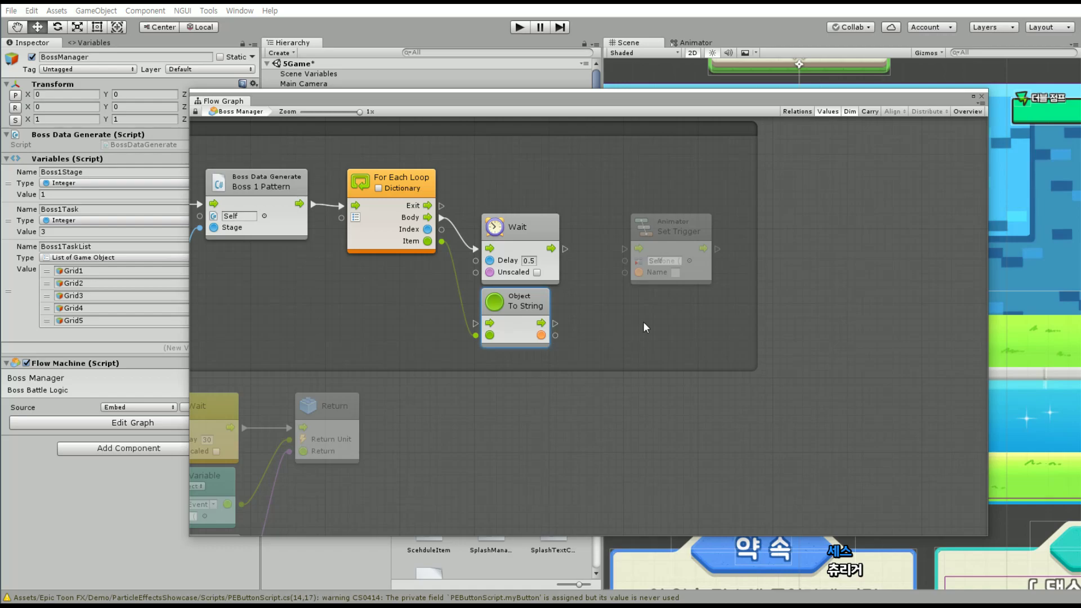
Add a Formula unit with formula "do"+A and 1 input
right_click(625, 332)
click(642, 338)
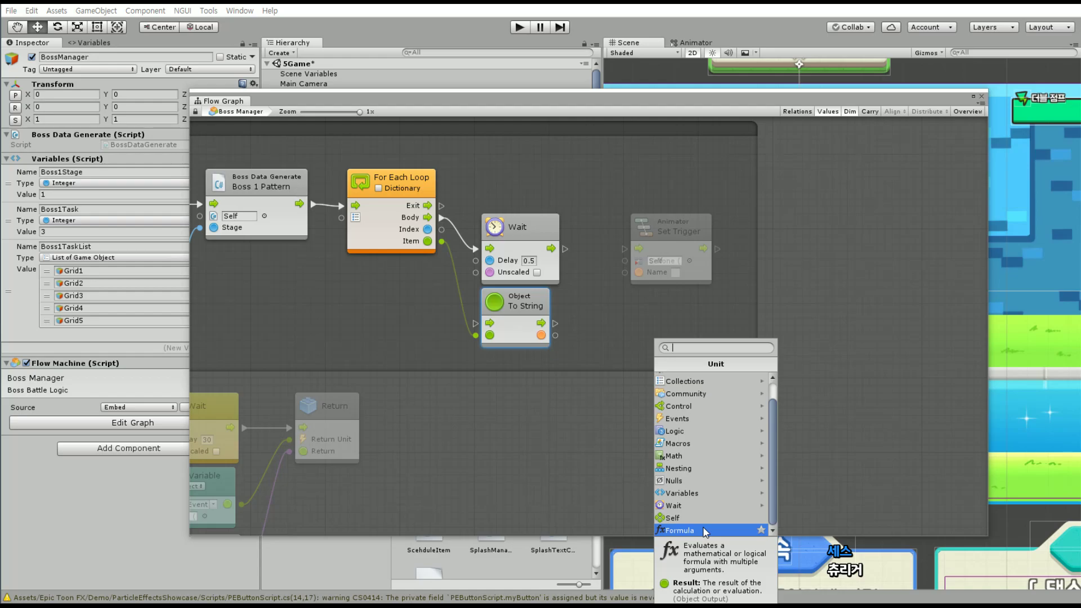
click(704, 530)
text("d)
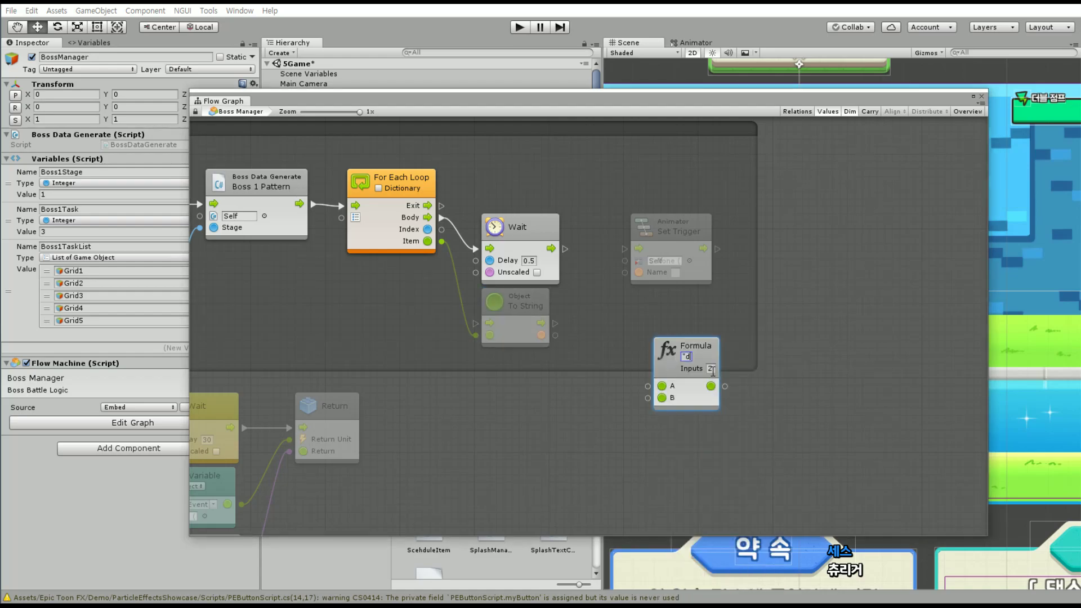
text(o")
text(+A)
click(710, 369)
text(1)
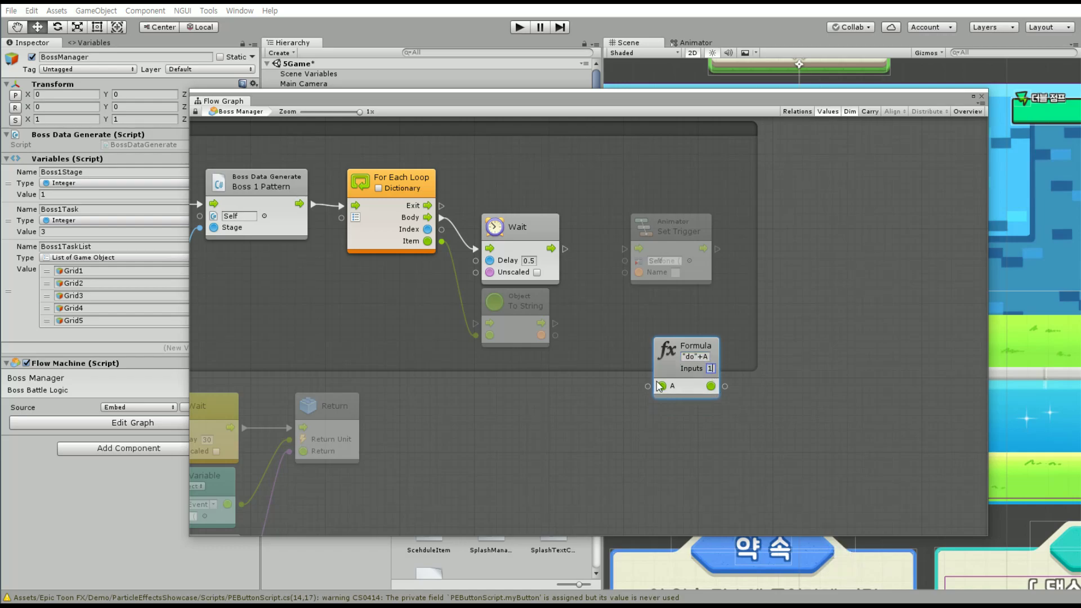
Wire To String into Formula A, Formula into Set Trigger's Name, and Wait into Set Trigger
drag(557, 334, 648, 387)
drag(725, 386, 624, 273)
drag(565, 248, 625, 249)
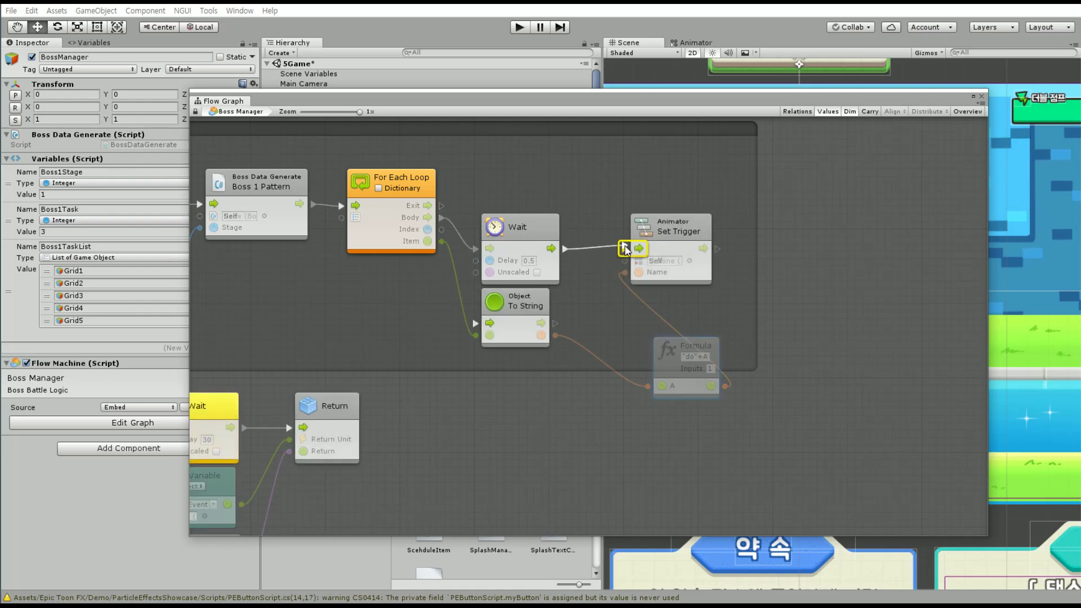
click(699, 232)
drag(699, 233, 713, 233)
drag(690, 344, 616, 296)
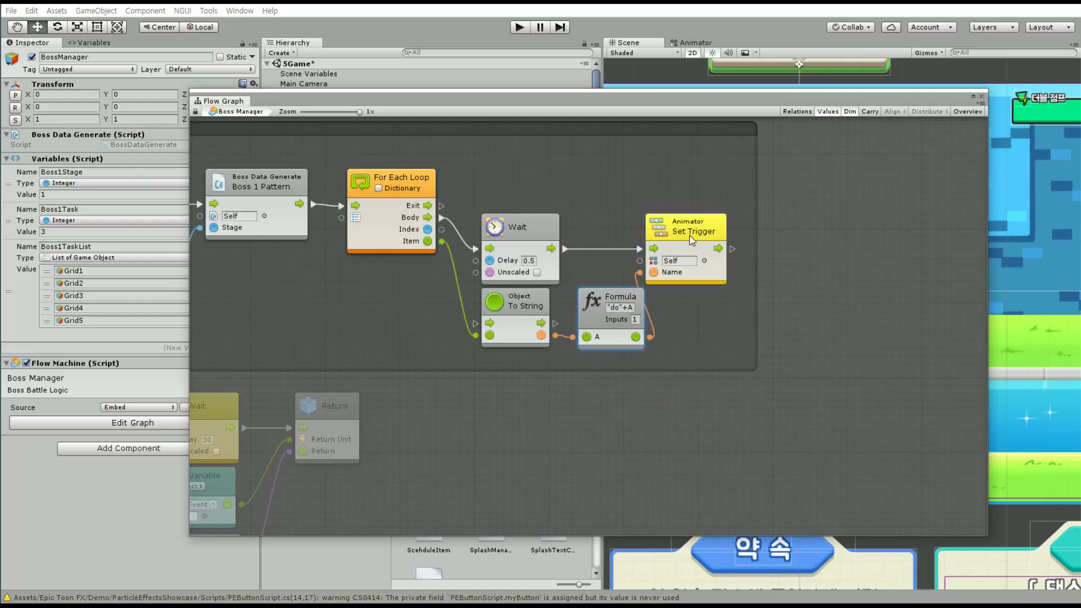
drag(679, 227, 702, 227)
mouse_move(531, 101)
mouse_down()
mouse_move(704, 72)
mouse_move(680, 66)
mouse_up()
click(276, 104)
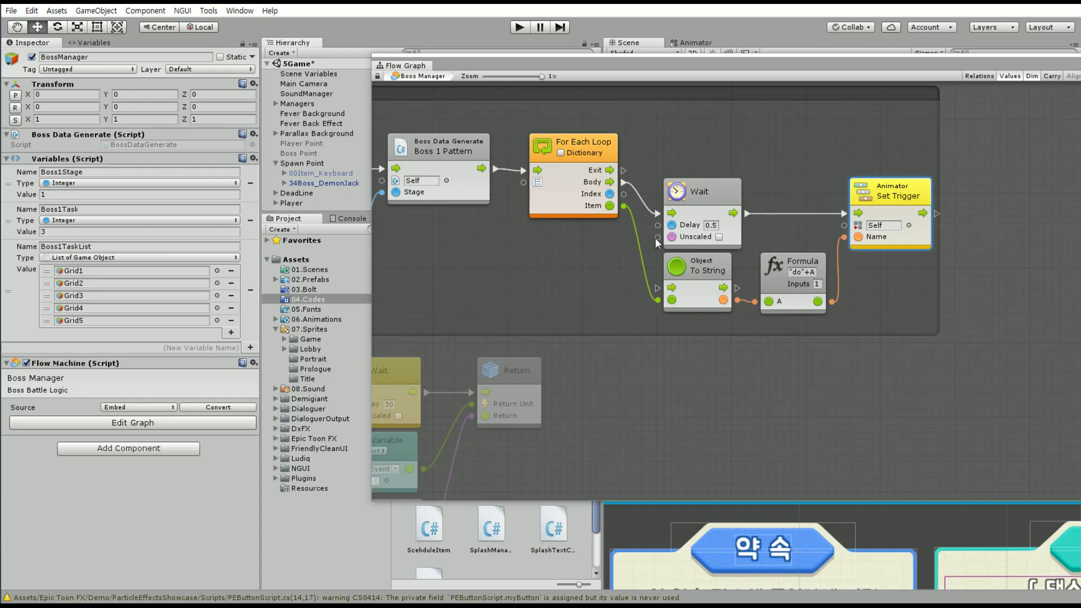
Add a Game Object: Find (Name) node to the Boss Manager graph and select 34Boss_DemonJack in the Hierarchy
right_click(577, 260)
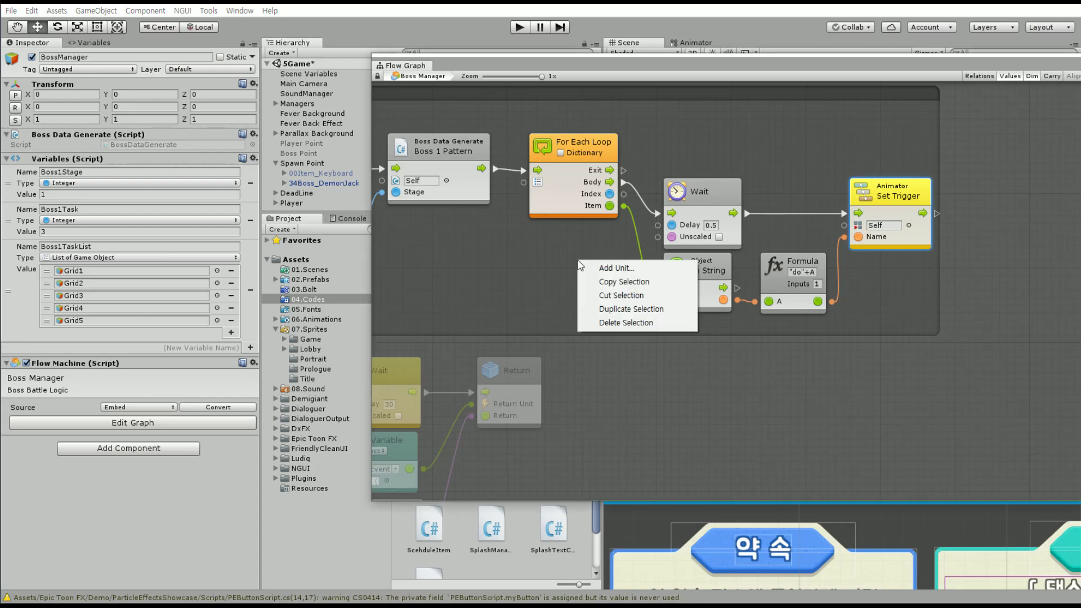
click(612, 270)
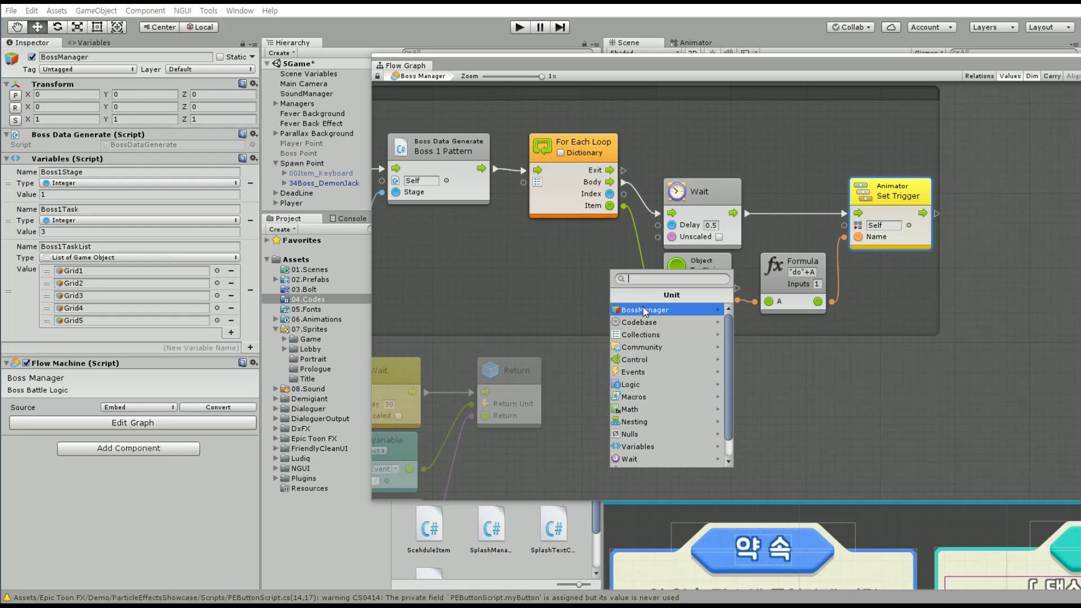
text(Find)
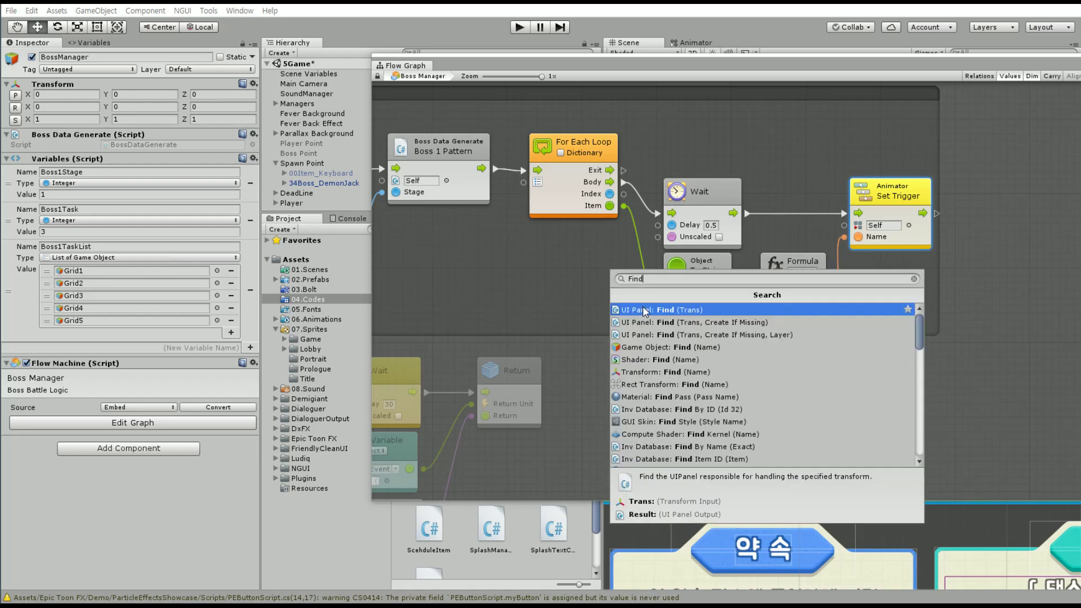
click(673, 347)
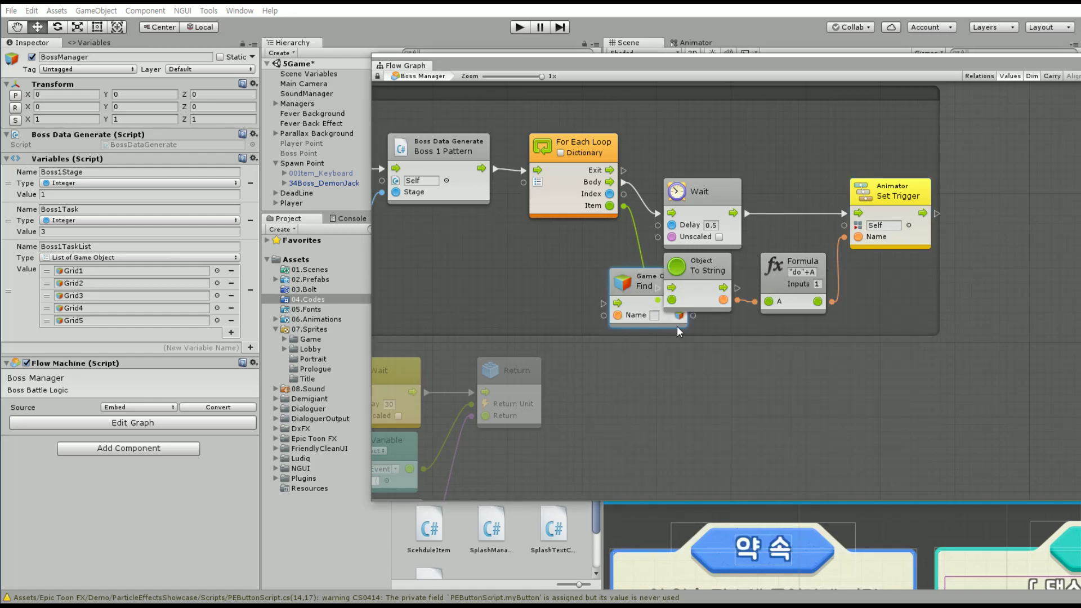
click(326, 184)
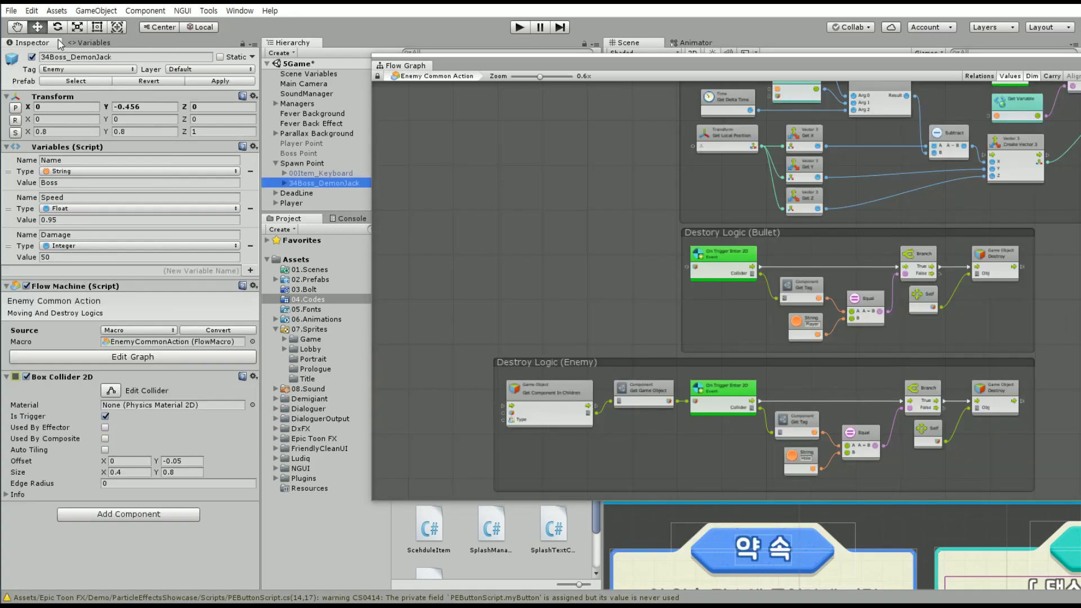
Copy the 34Boss_DemonJack name and return to the BossManager flow graph
click(88, 56)
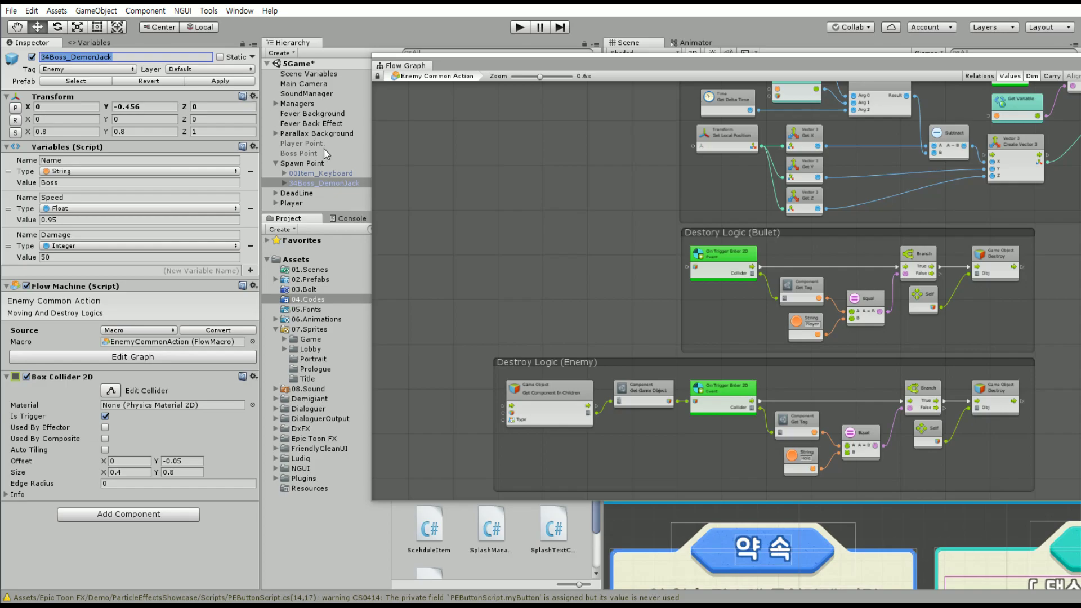
click(306, 124)
click(316, 94)
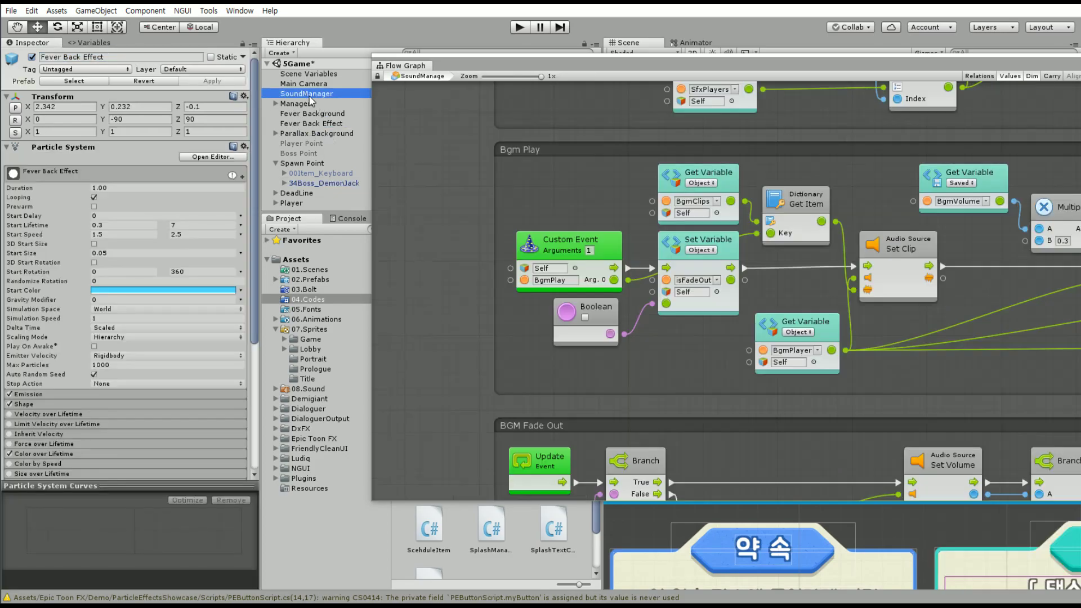
drag(490, 61, 649, 161)
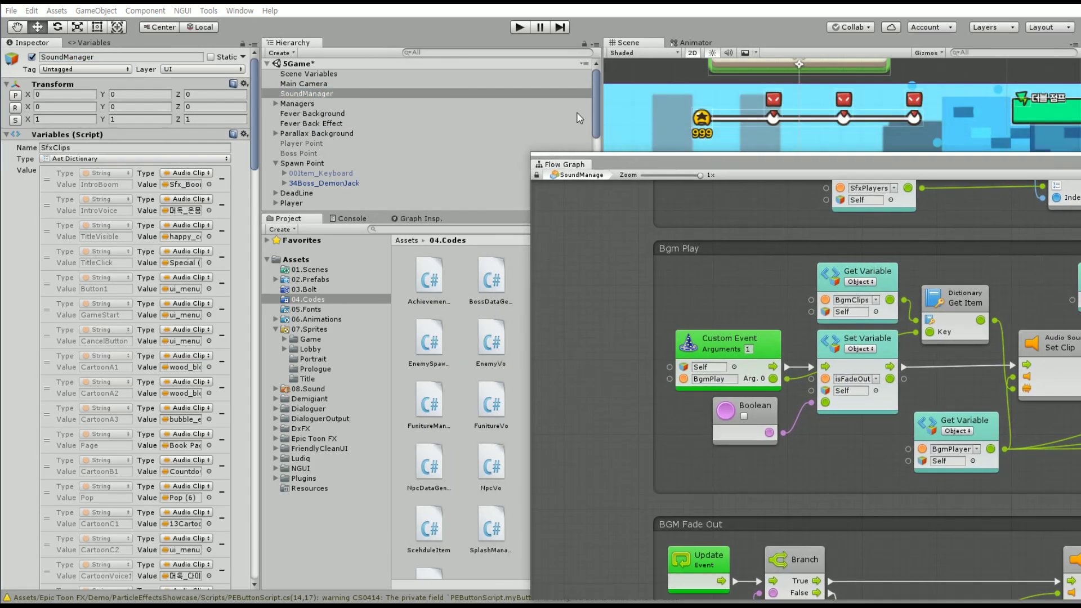
click(276, 103)
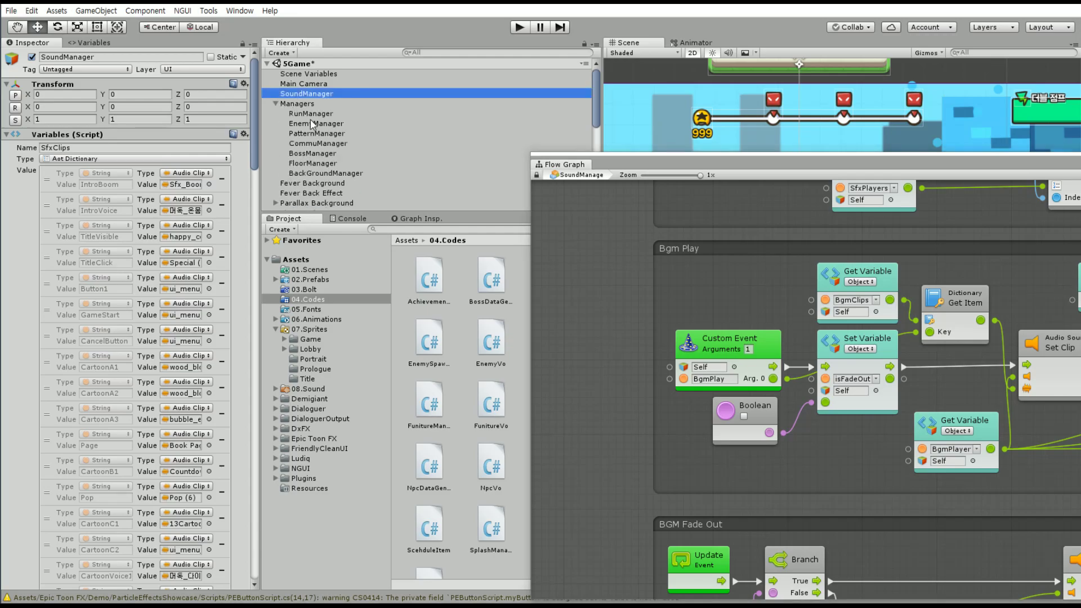
click(312, 153)
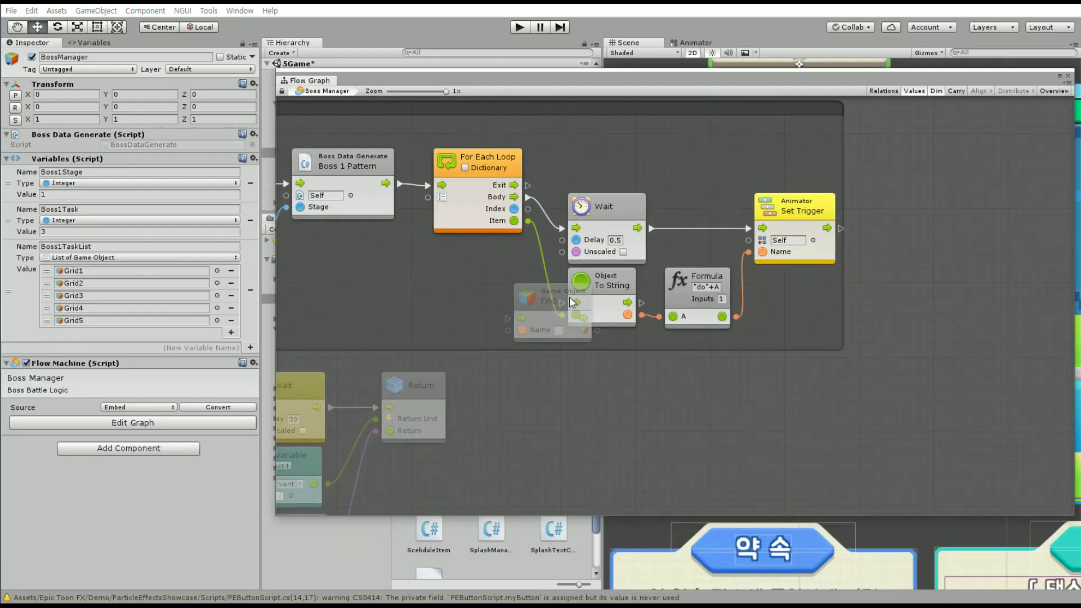
Position the 34Boss_DemonJack Find node above the Wait node in the 1st Boss Game group
mouse_move(570, 296)
mouse_down()
mouse_move(424, 275)
mouse_move(596, 159)
mouse_up()
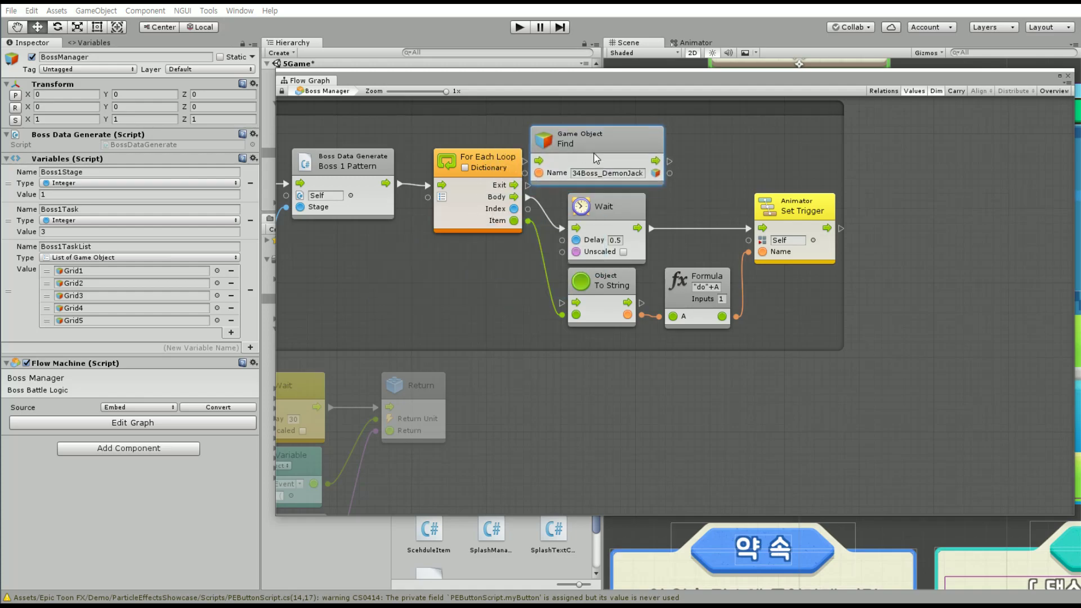
scroll(782, 385, down, 2)
scroll(729, 325, down, 3)
scroll(599, 327, up, 3)
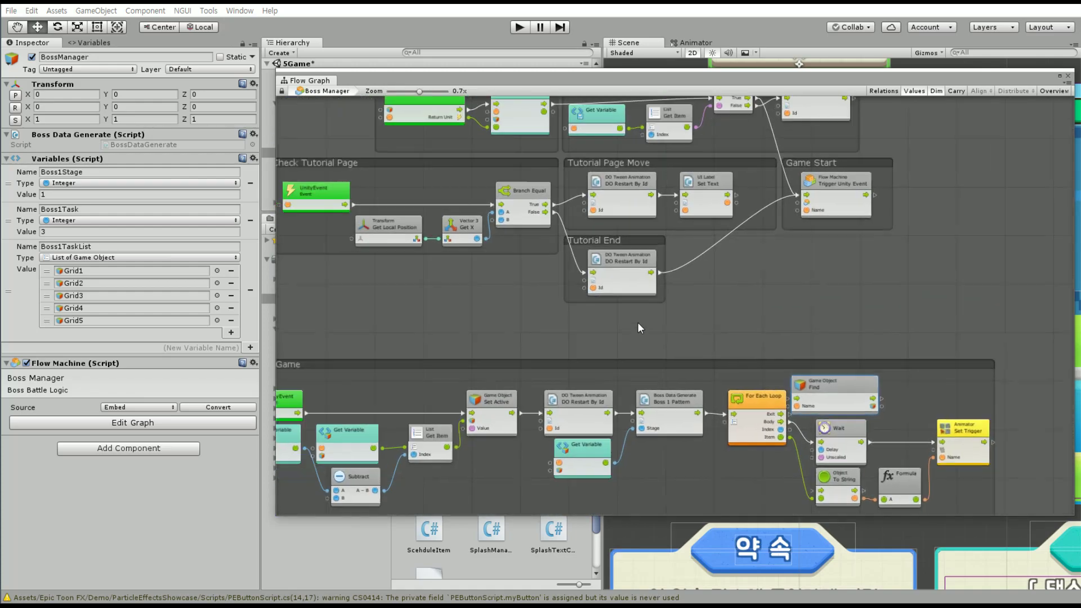
middle_drag(640, 326, 683, 332)
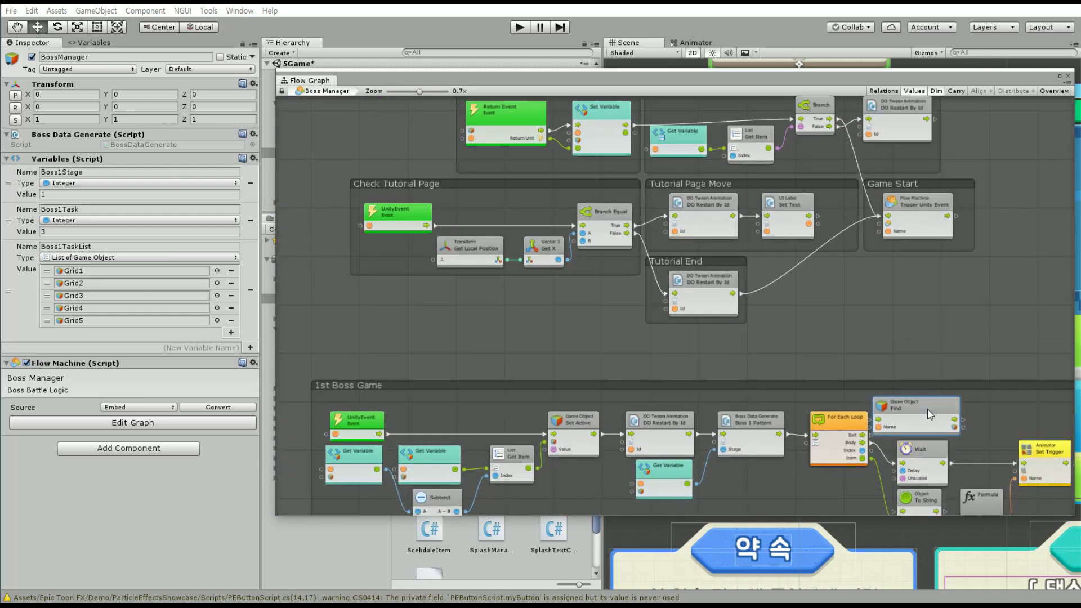
drag(928, 400, 749, 410)
scroll(816, 332, up, 3)
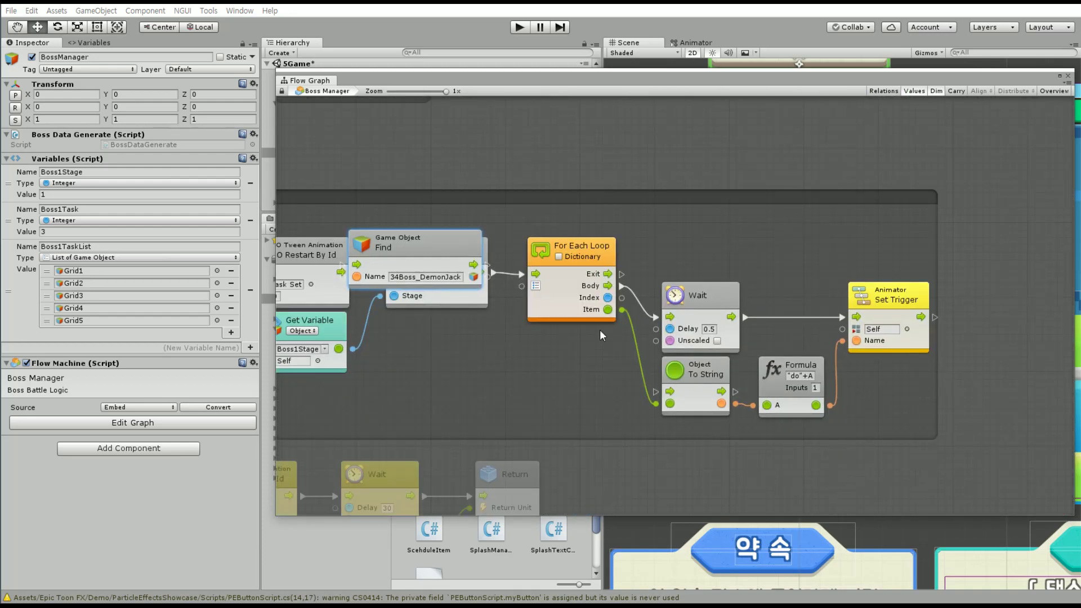
mouse_move(454, 255)
mouse_down()
mouse_move(543, 144)
mouse_move(521, 159)
mouse_move(759, 255)
mouse_up()
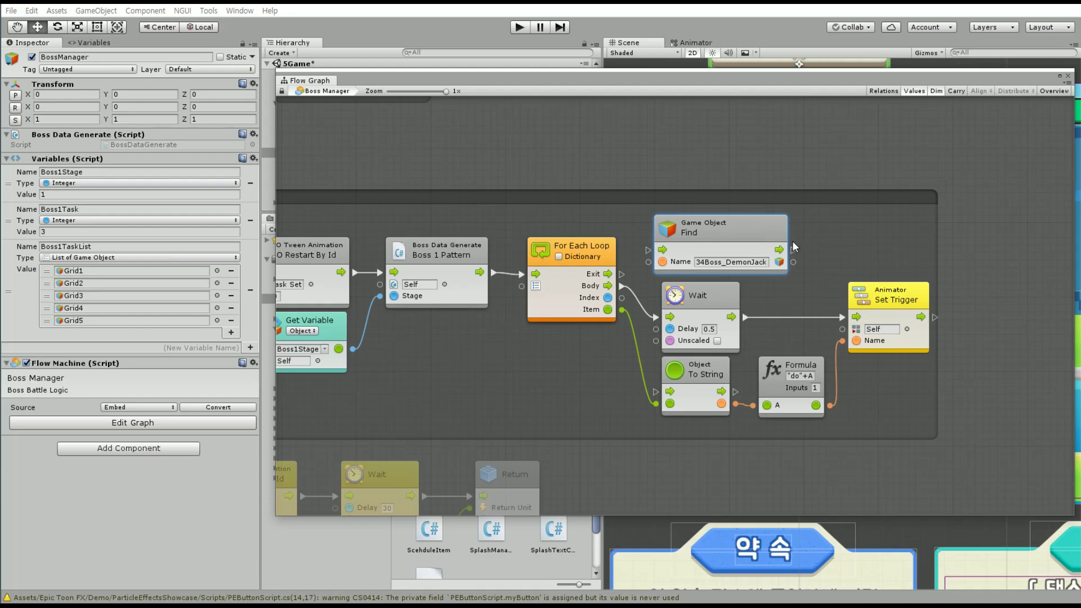
middle_drag(812, 252, 604, 211)
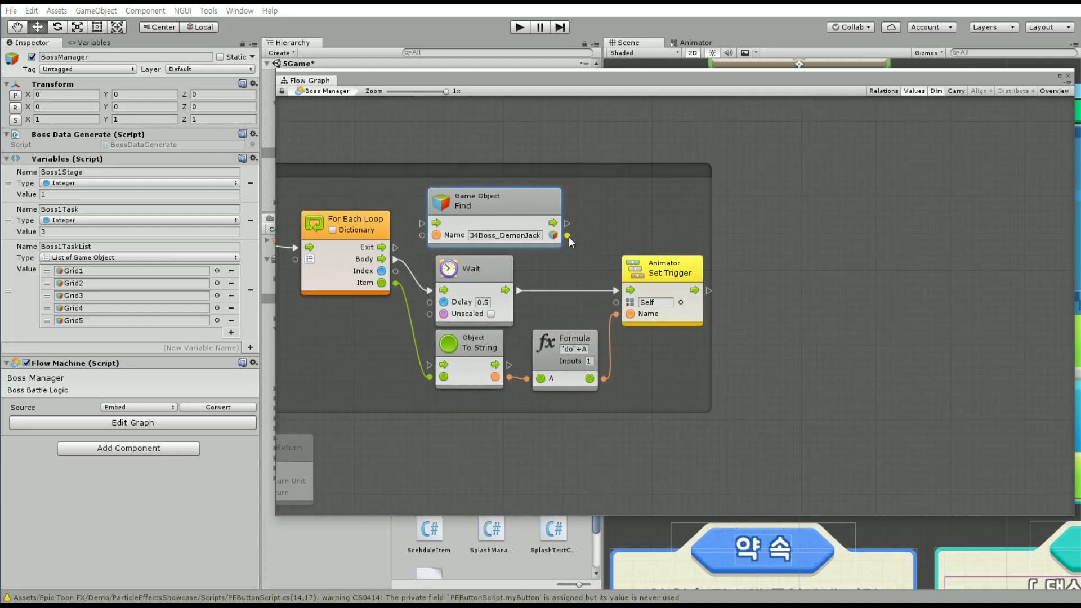
Search 'Get Component' and add a Game Object: Get Component In Children (Type) node
right_click(595, 210)
click(622, 216)
text(Get)
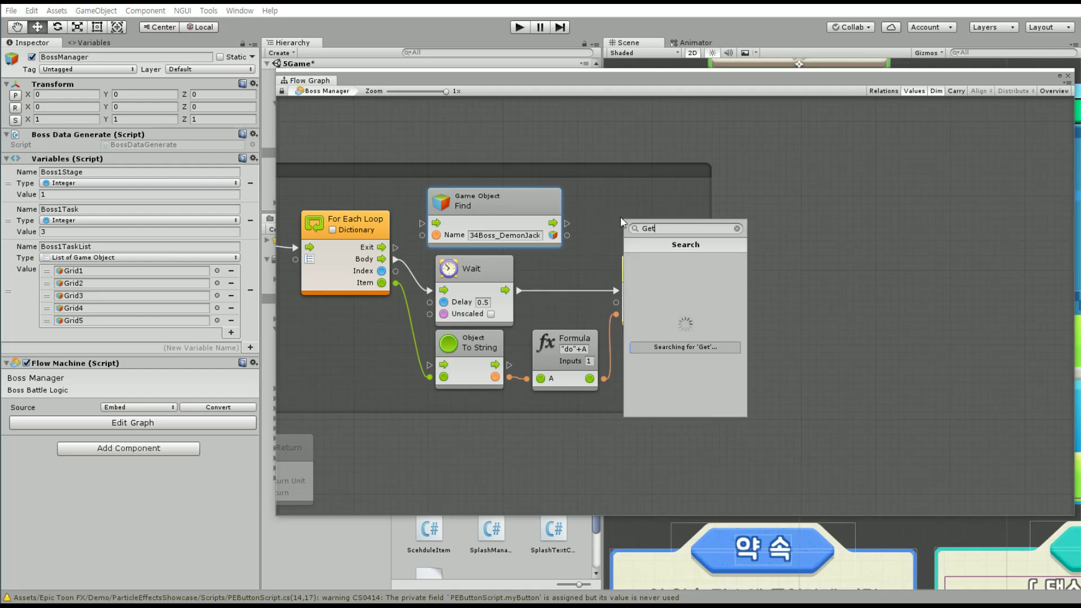
text( Com)
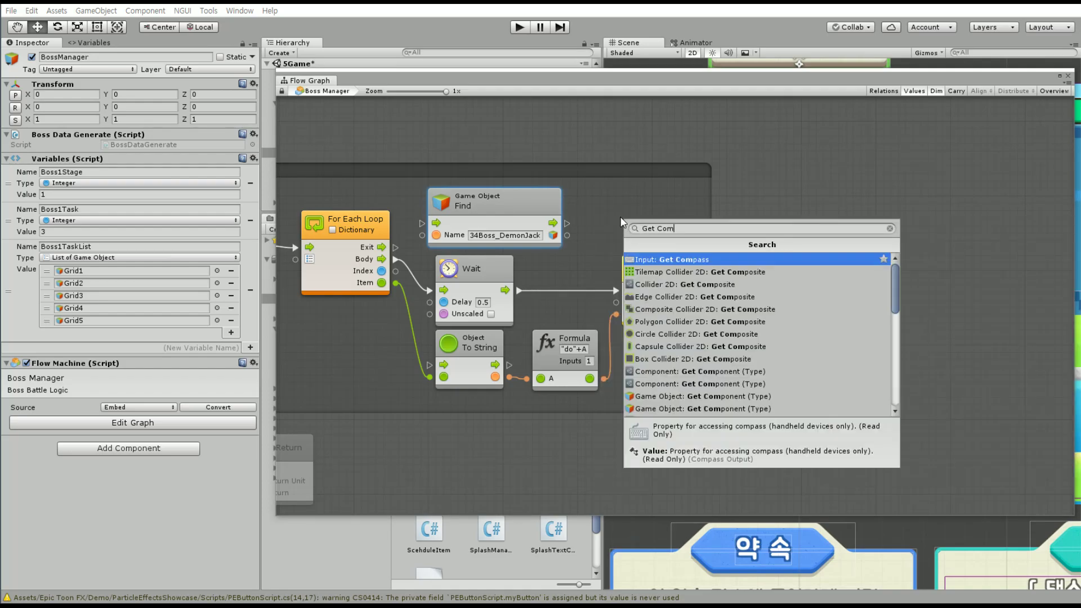
text(ponent)
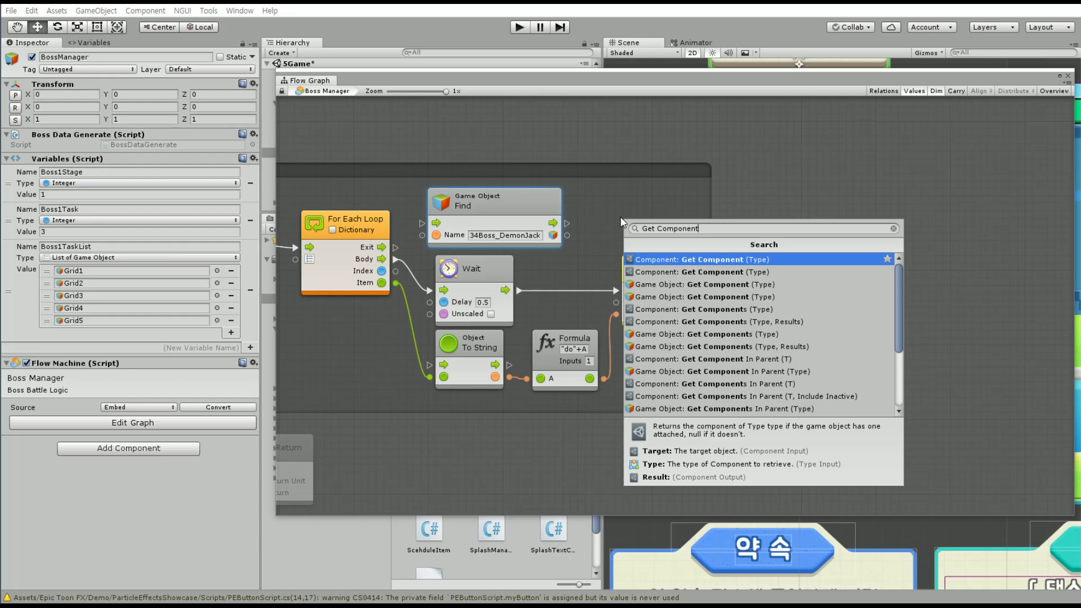
key(Down)
key(Down)
key(Down)
key(Down)
key(Down)
key(Up)
key(Up)
key(Up)
key(Down)
key(Down)
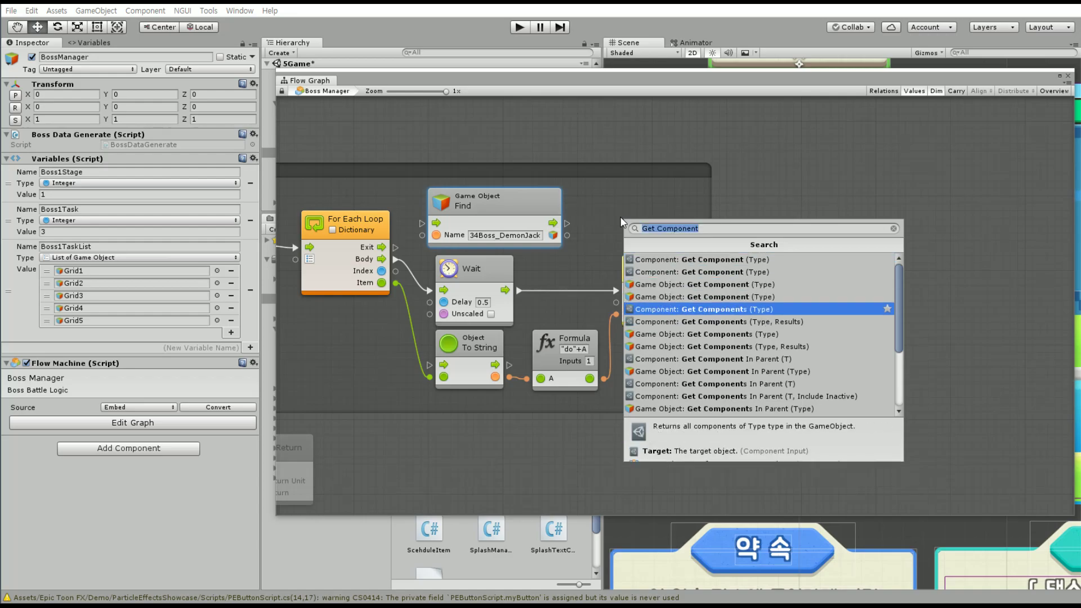
key(Down)
key(Down)
key(Down)
key(Down)
key(Down)
key(Down)
key(Down)
key(Down)
key(Down)
key(Down)
key(Down)
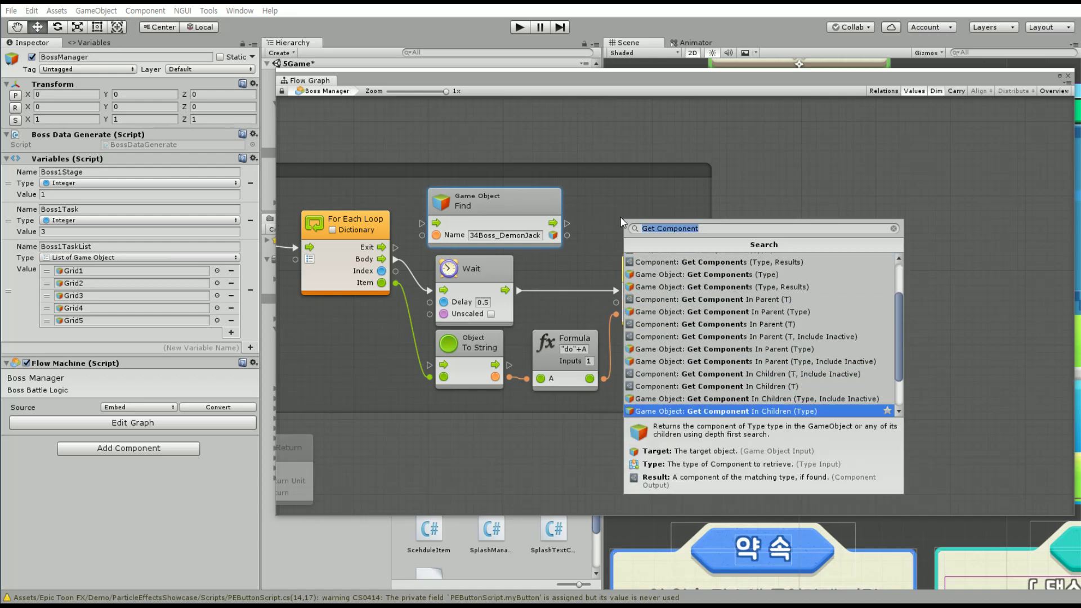
key(Down)
key(Up)
key(Up)
key(Up)
key(Down)
key(Down)
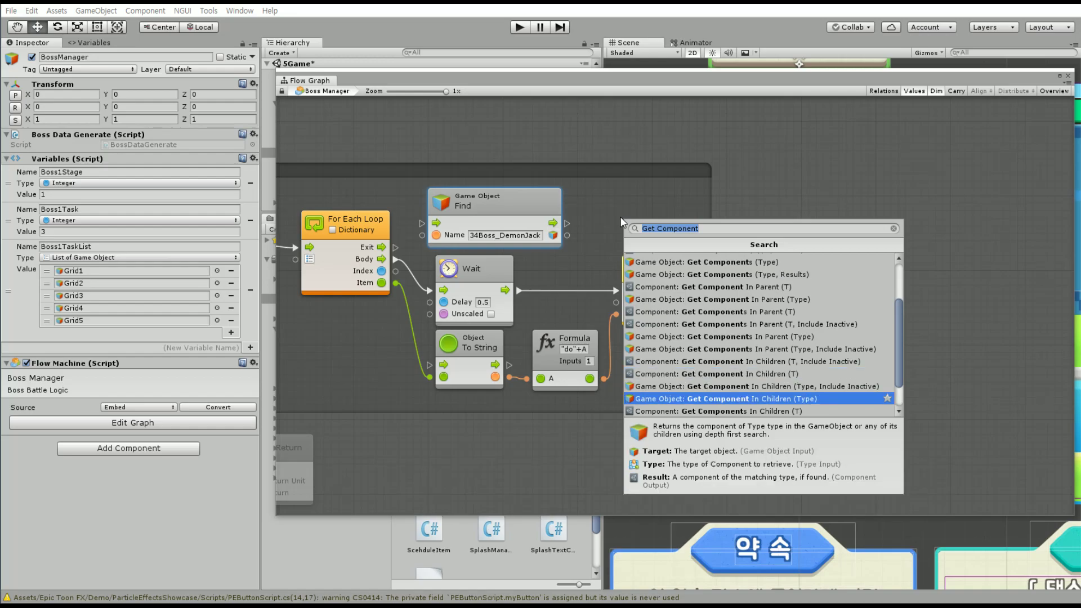
key(Return)
Set the new node's component Type to Animator
drag(653, 235, 668, 226)
click(709, 269)
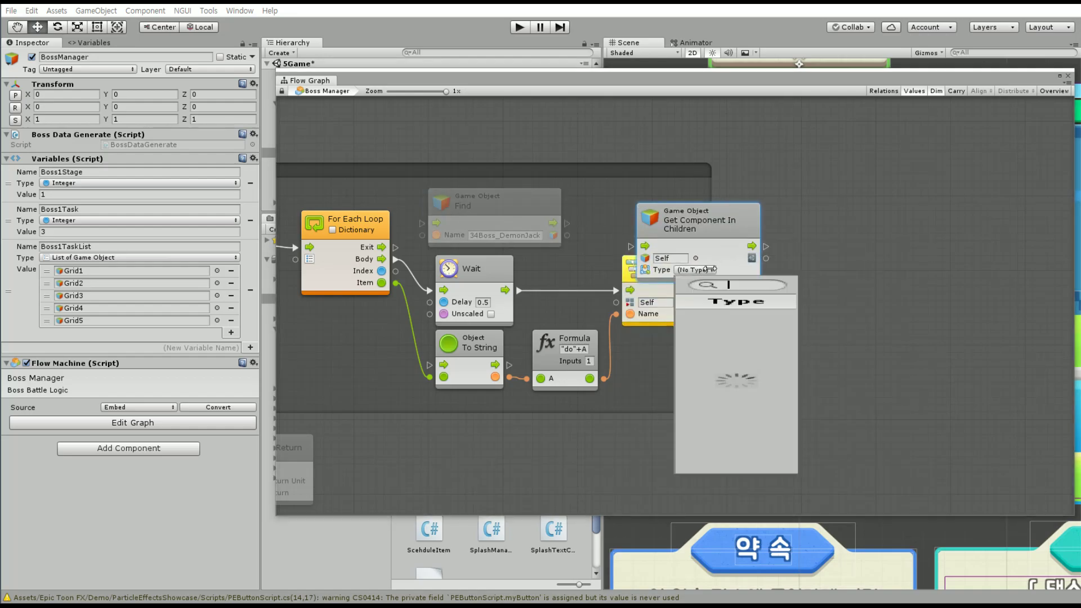
text(Anima)
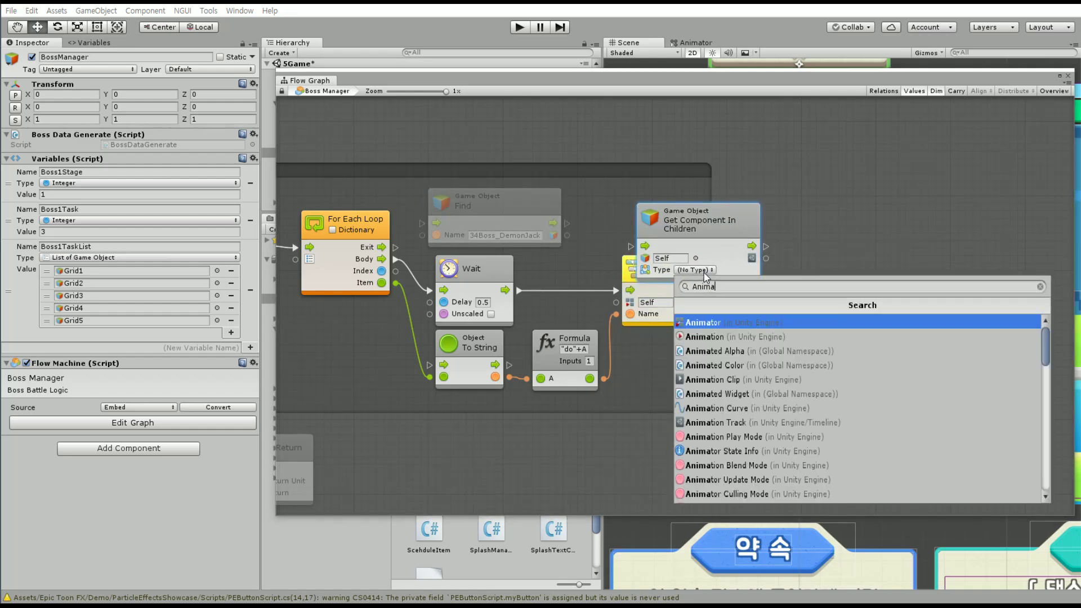
text(tor)
key(Return)
Wire Wait → Find → Get Component In Children → Set Trigger, using the found Animator as target
drag(708, 251, 768, 206)
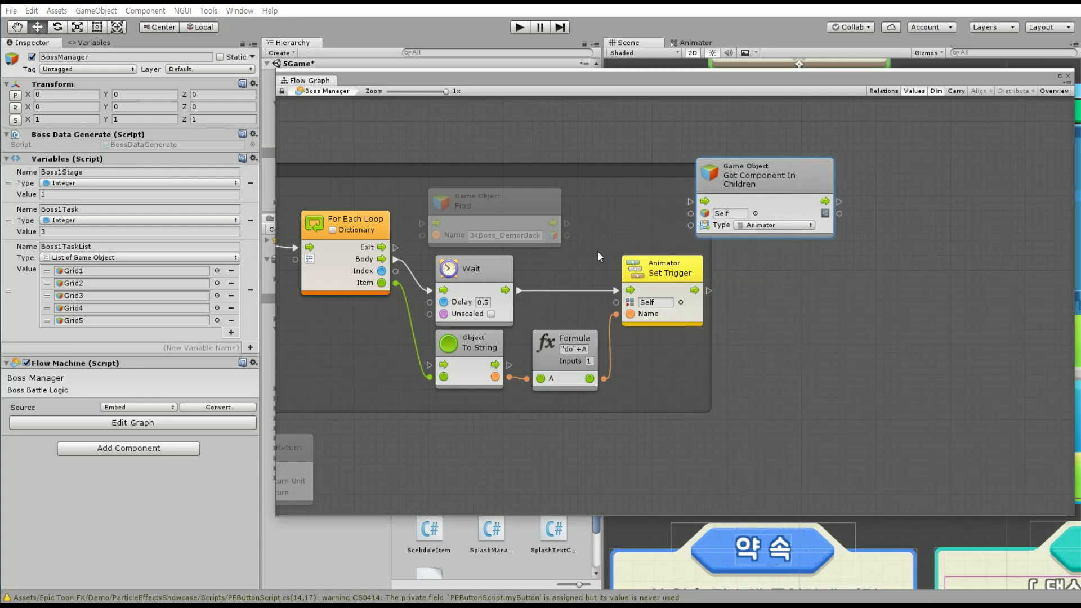
drag(568, 235, 690, 214)
drag(796, 170, 766, 186)
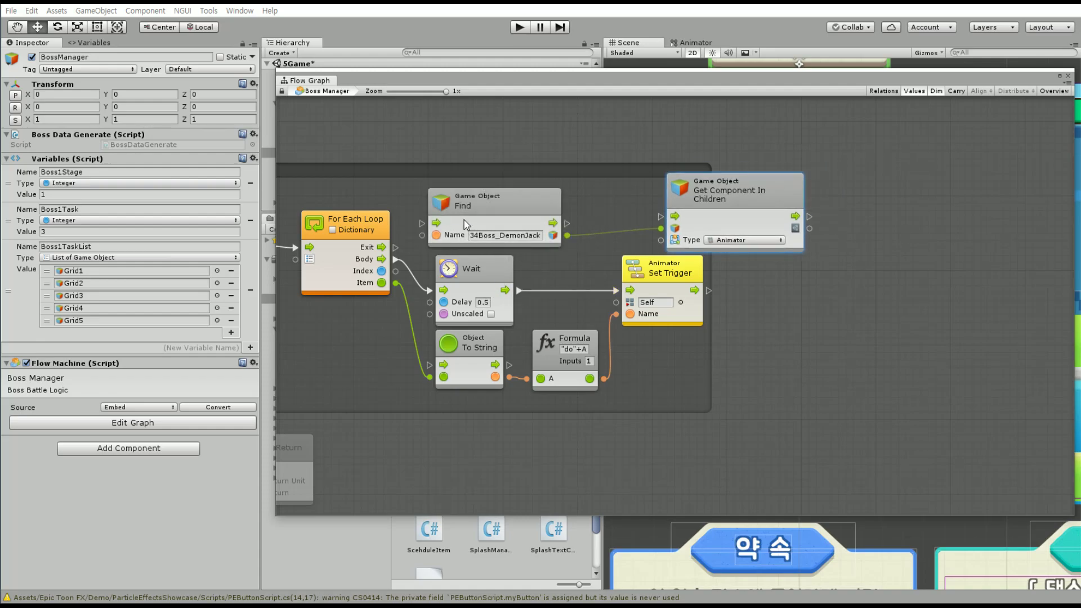
drag(517, 290, 429, 223)
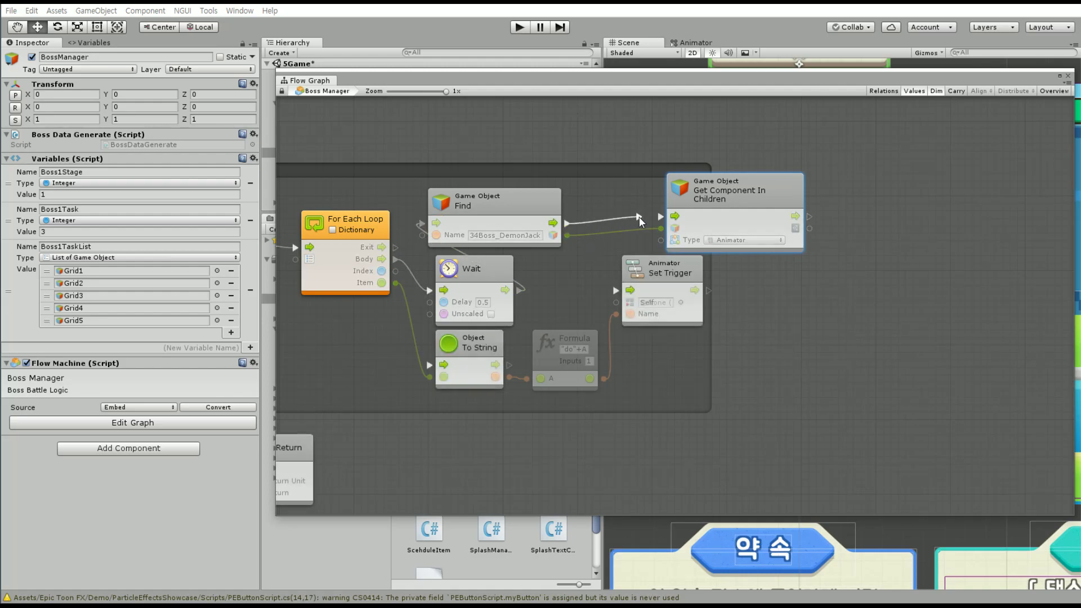
drag(567, 224, 661, 217)
drag(809, 217, 630, 291)
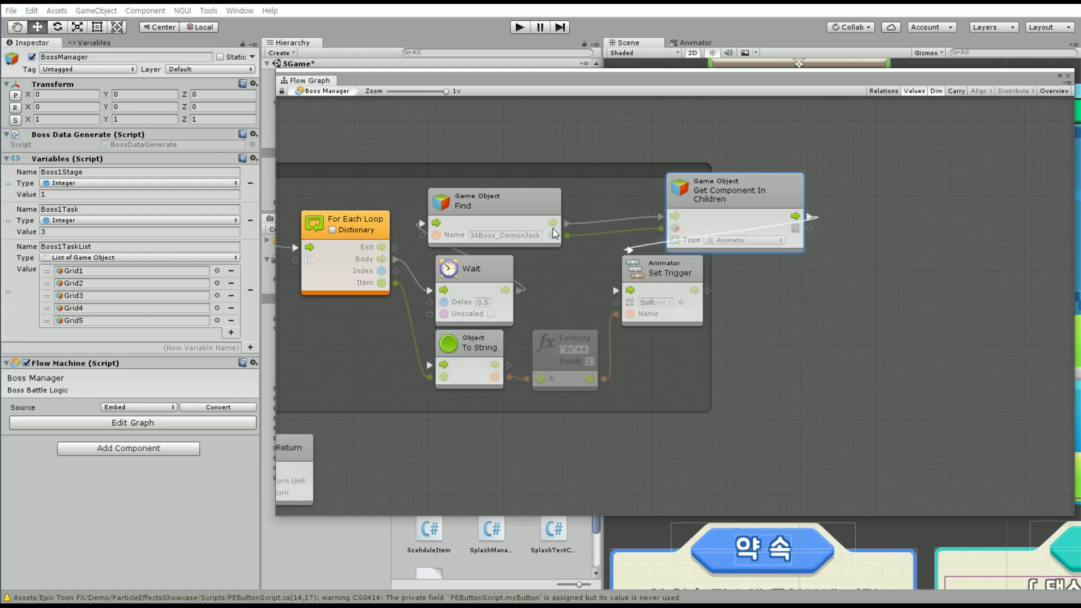
mouse_move(809, 229)
mouse_down()
mouse_move(617, 303)
mouse_move(954, 272)
mouse_up()
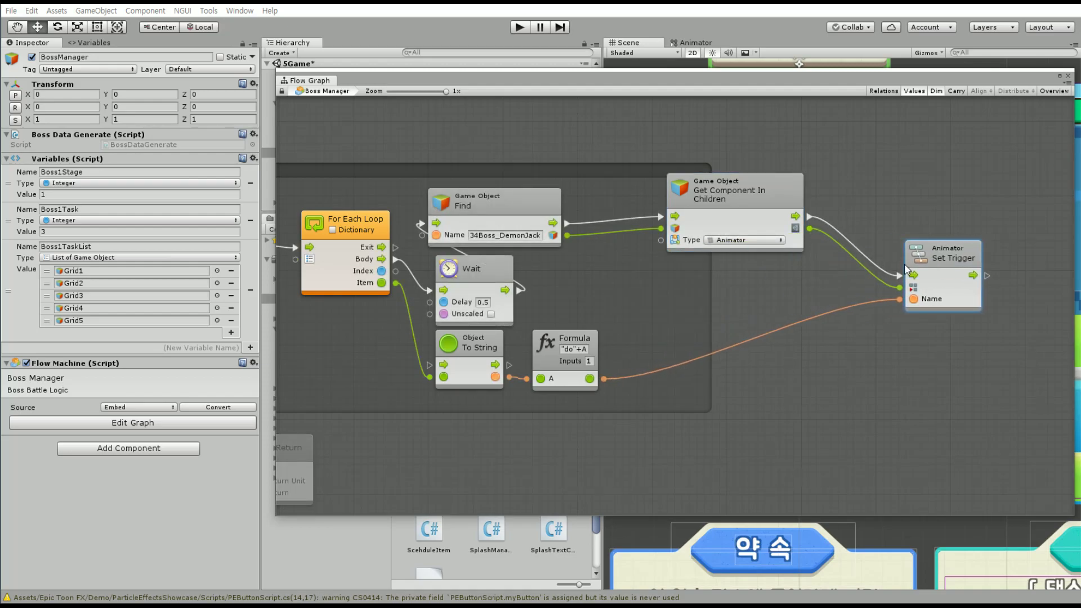
Line up Find, Get Component In Children and Set Trigger in a row after Wait
drag(511, 206, 623, 274)
drag(732, 191, 777, 264)
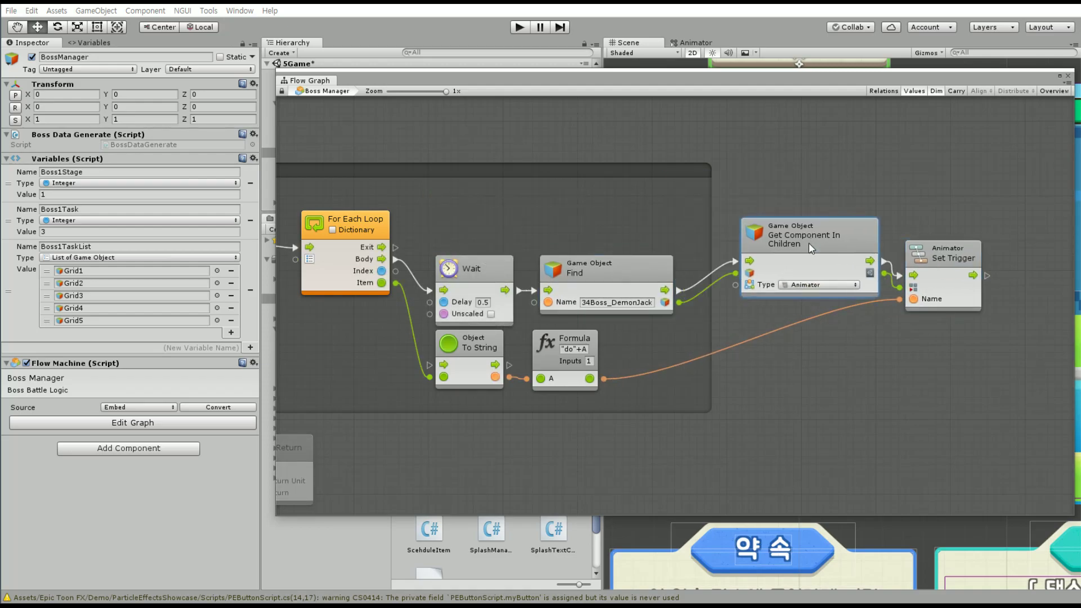
middle_drag(757, 341, 583, 334)
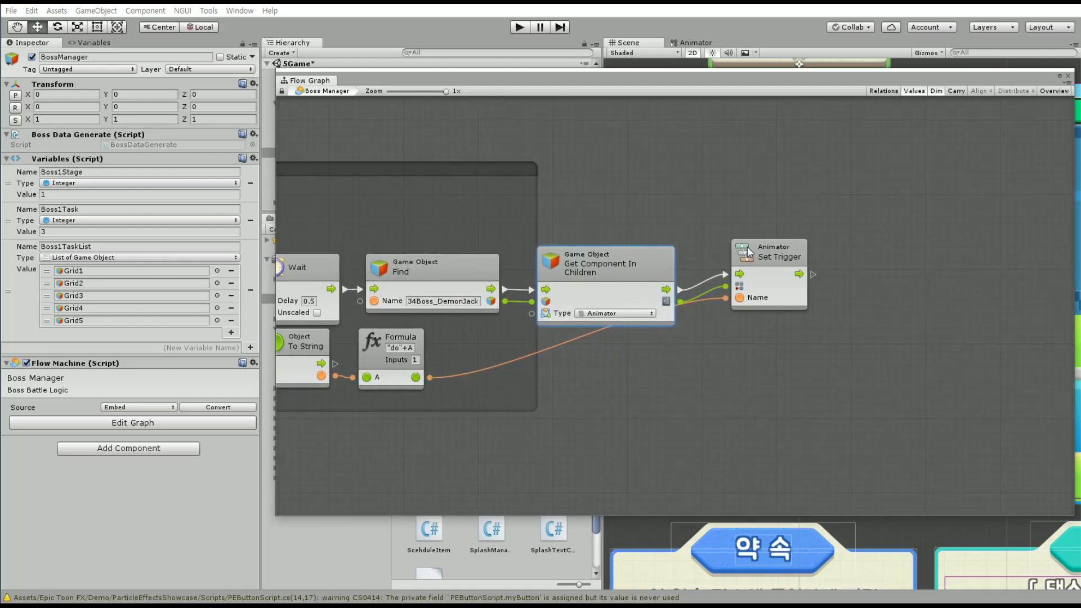
drag(764, 253, 741, 268)
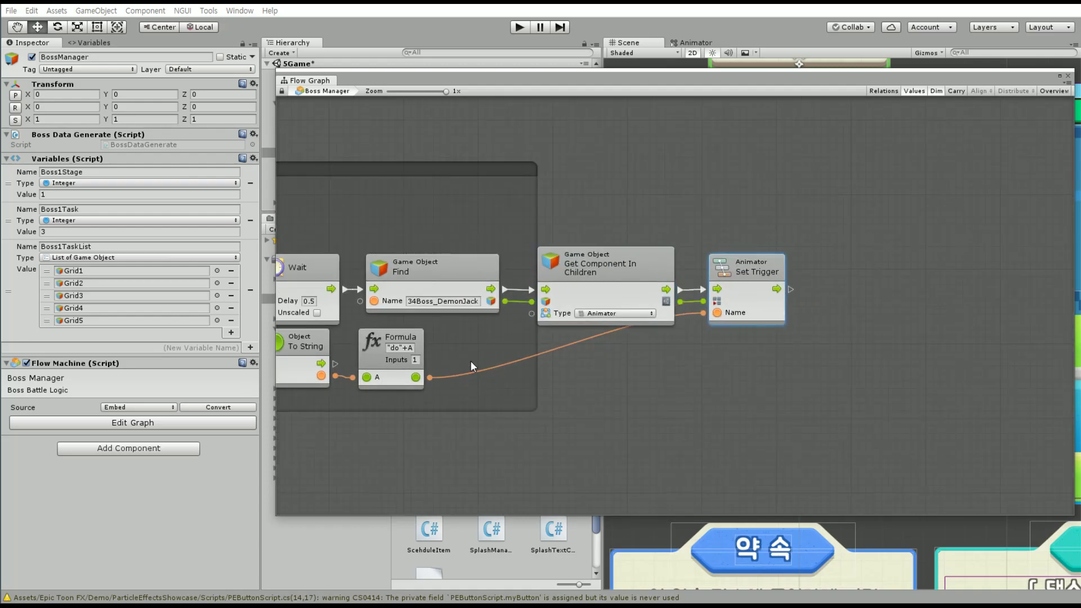
Move the To String and Formula nodes beneath the row and widen the group to enclose Set Trigger
middle_drag(471, 361, 550, 354)
click(479, 338)
ctrl+click(389, 337)
drag(484, 338, 731, 346)
click(617, 235)
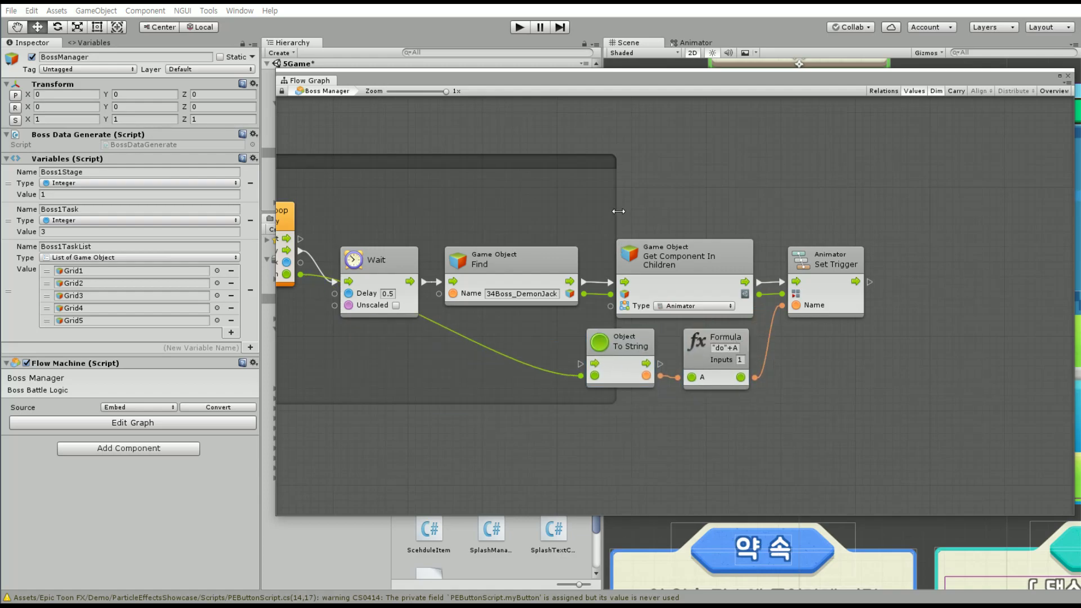
drag(619, 211, 888, 227)
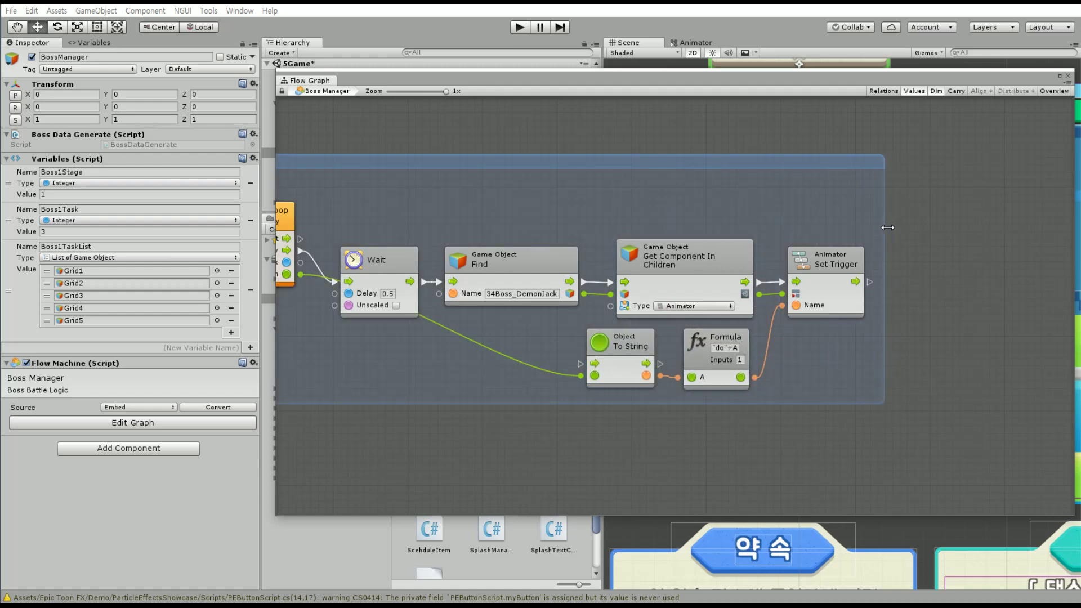
click(924, 258)
middle_drag(298, 253, 517, 247)
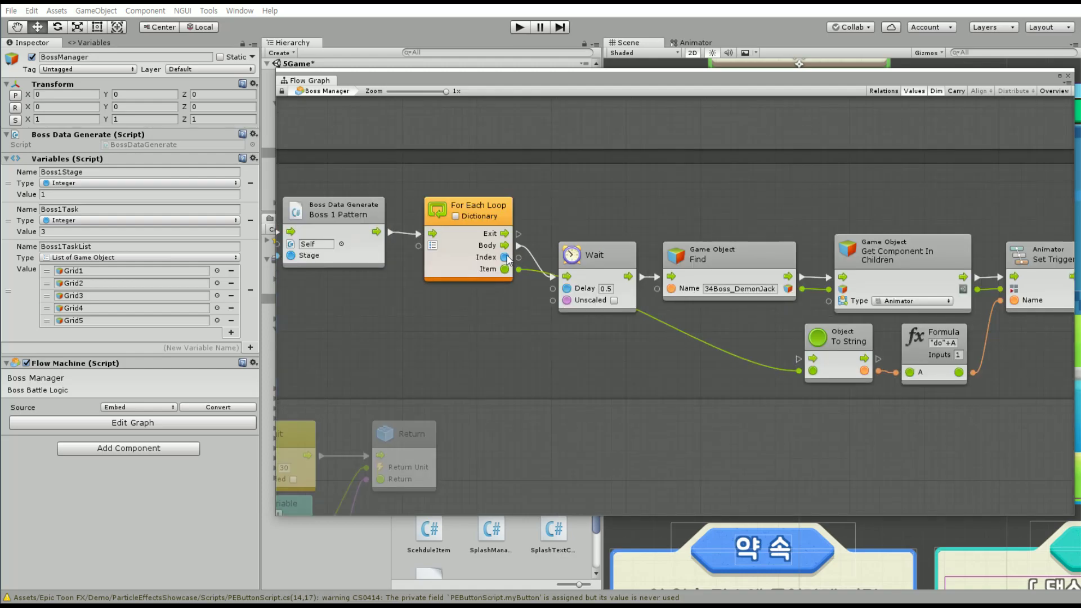
Duplicate the Boss1Stage Get Variable as DanceList and wire it into For Each Loop's collection
middle_drag(410, 287, 547, 282)
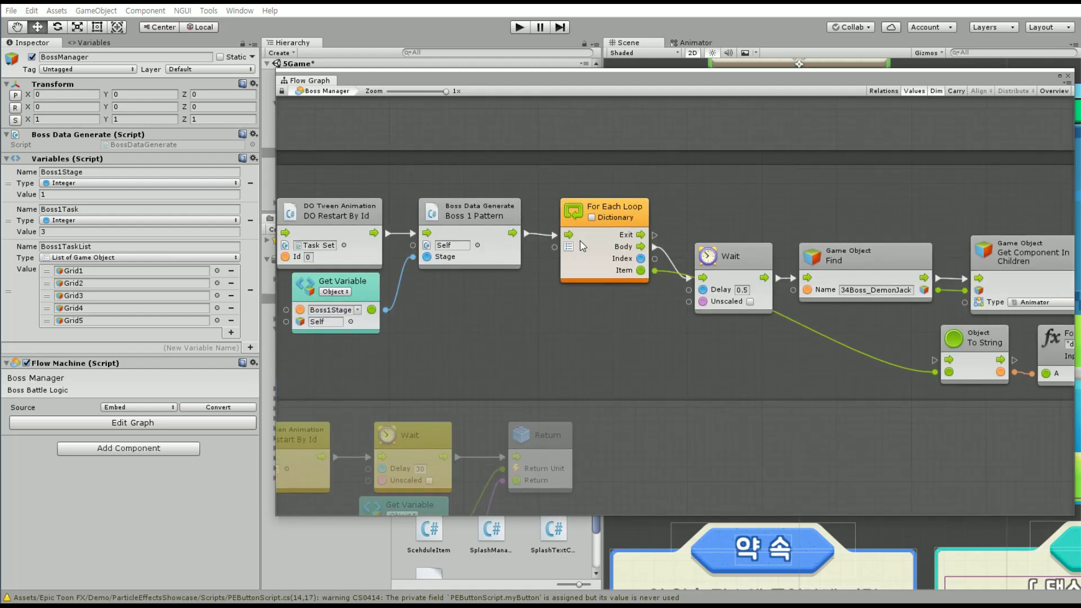
click(592, 217)
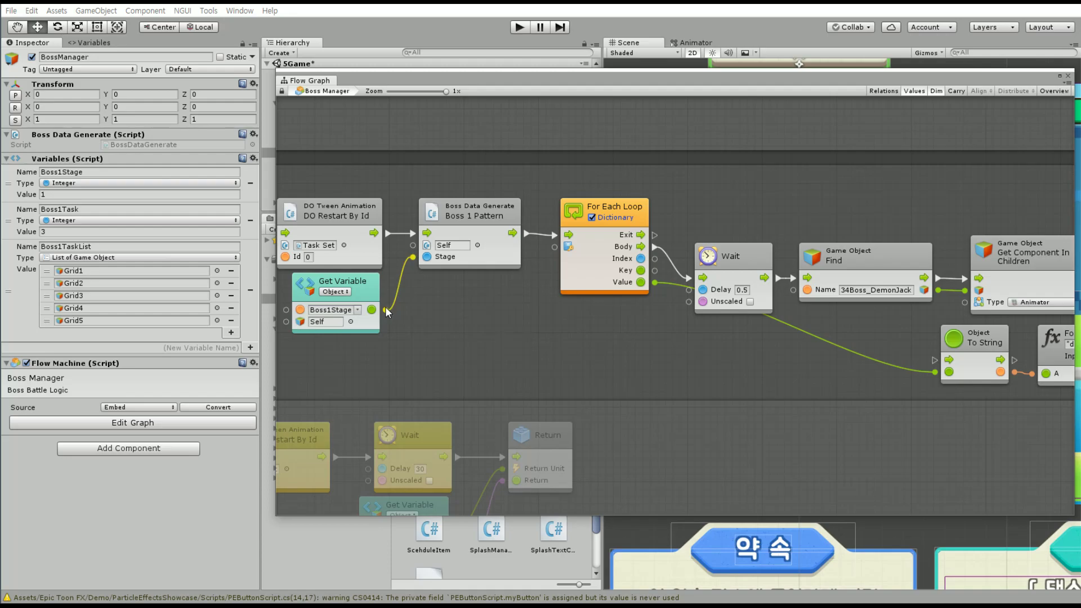
click(372, 291)
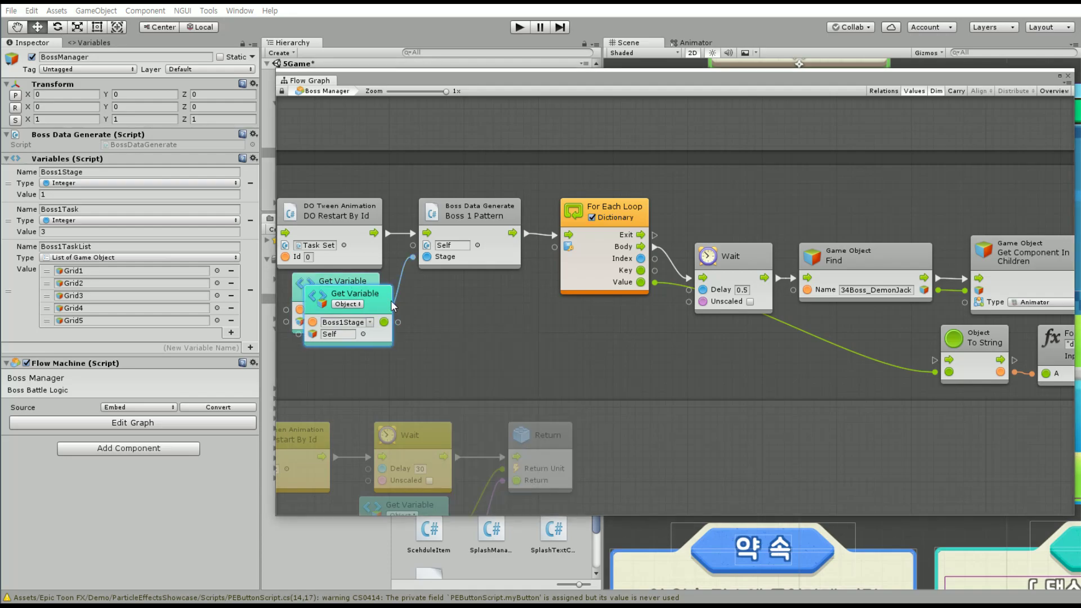
key(ctrl+d)
drag(391, 299, 513, 315)
click(475, 338)
text(DanceList)
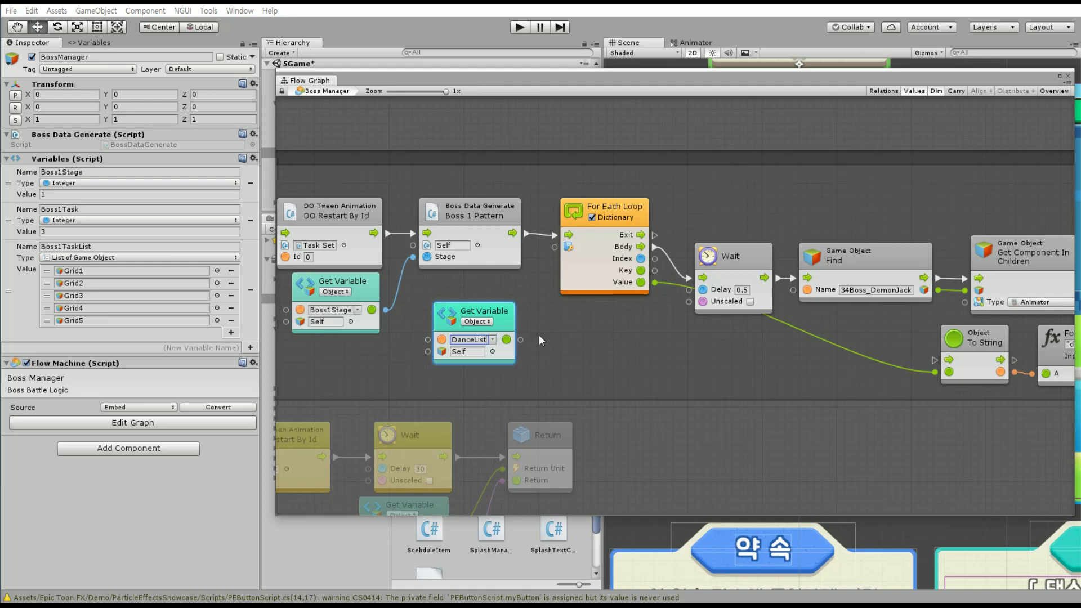
click(533, 345)
mouse_move(504, 318)
mouse_down()
mouse_move(513, 288)
mouse_move(549, 279)
mouse_move(555, 248)
mouse_up()
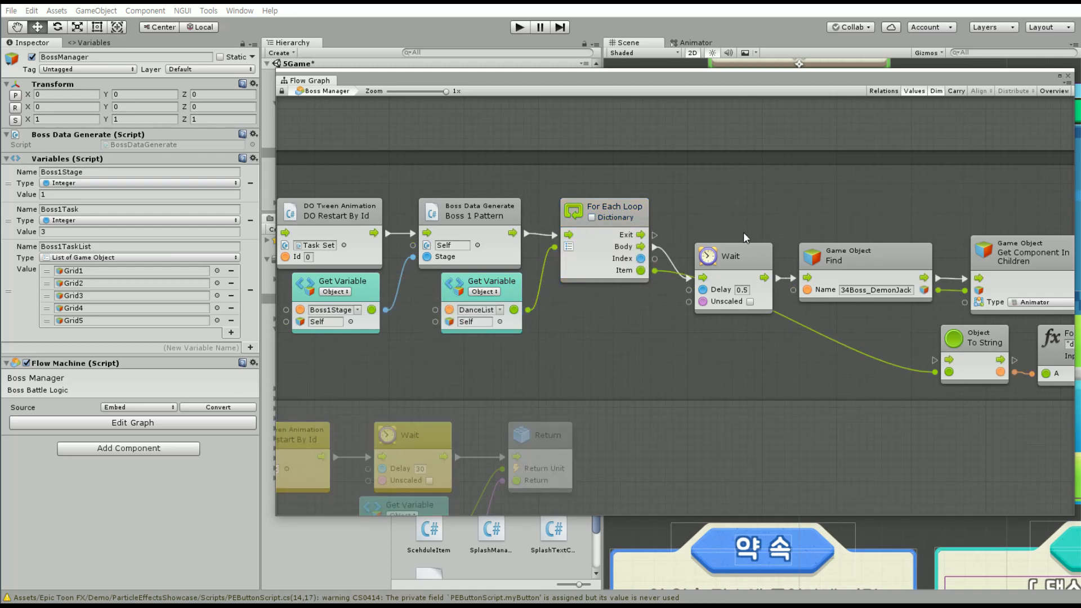
mouse_move(769, 220)
middle_down()
mouse_move(613, 211)
mouse_move(637, 357)
mouse_move(539, 336)
middle_up()
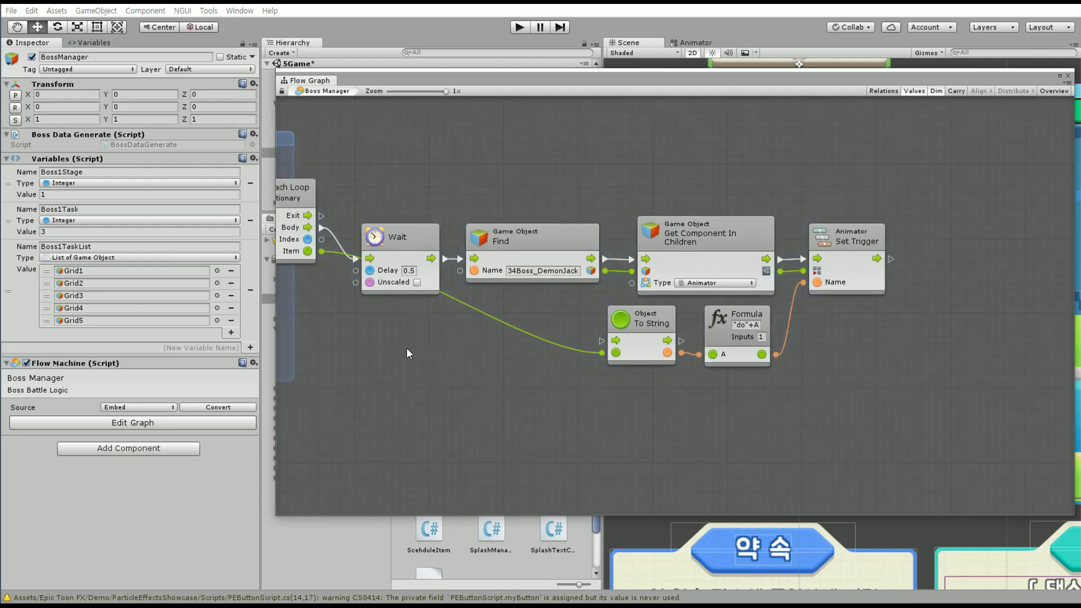
Resize the 1st Boss Game group's right edge to fit its nodes
middle_drag(407, 347, 894, 342)
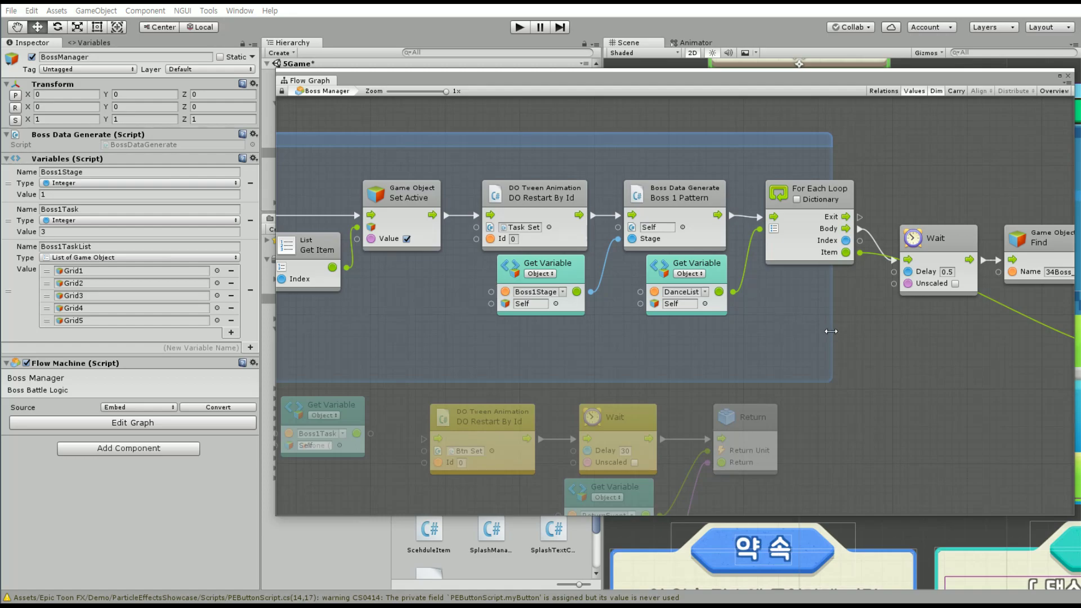
mouse_move(832, 331)
mouse_down()
mouse_move(486, 322)
mouse_move(608, 322)
mouse_move(595, 321)
mouse_up()
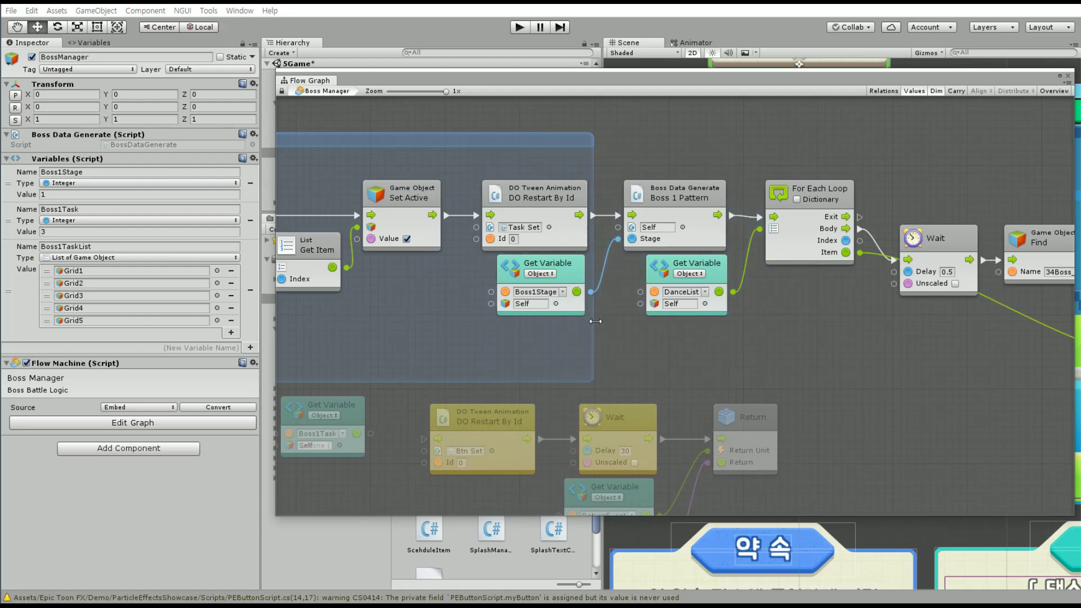
scroll(424, 345, down, 3)
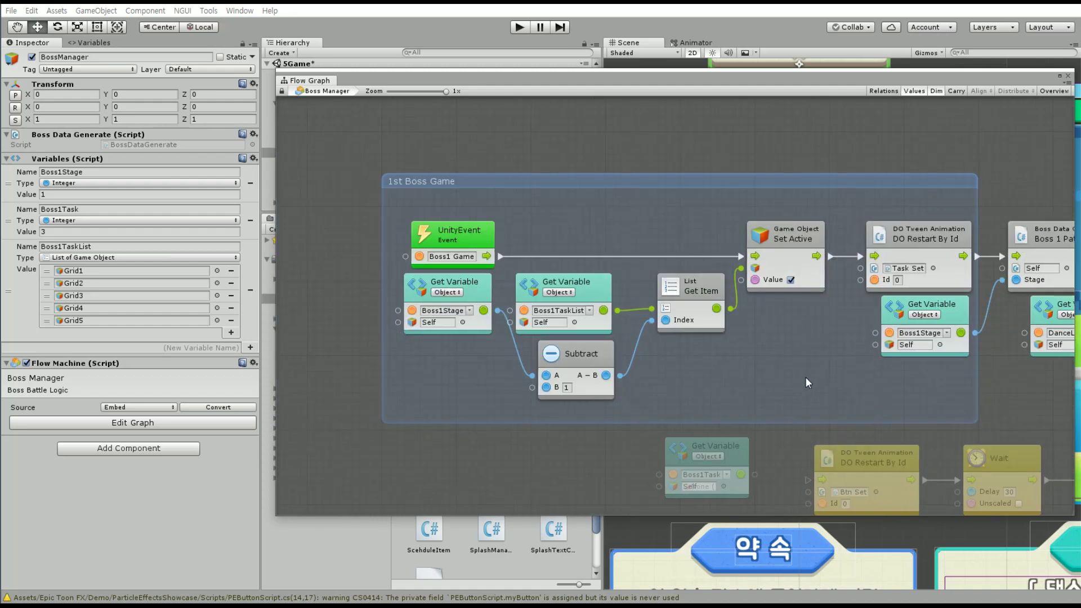
scroll(397, 348, up, 3)
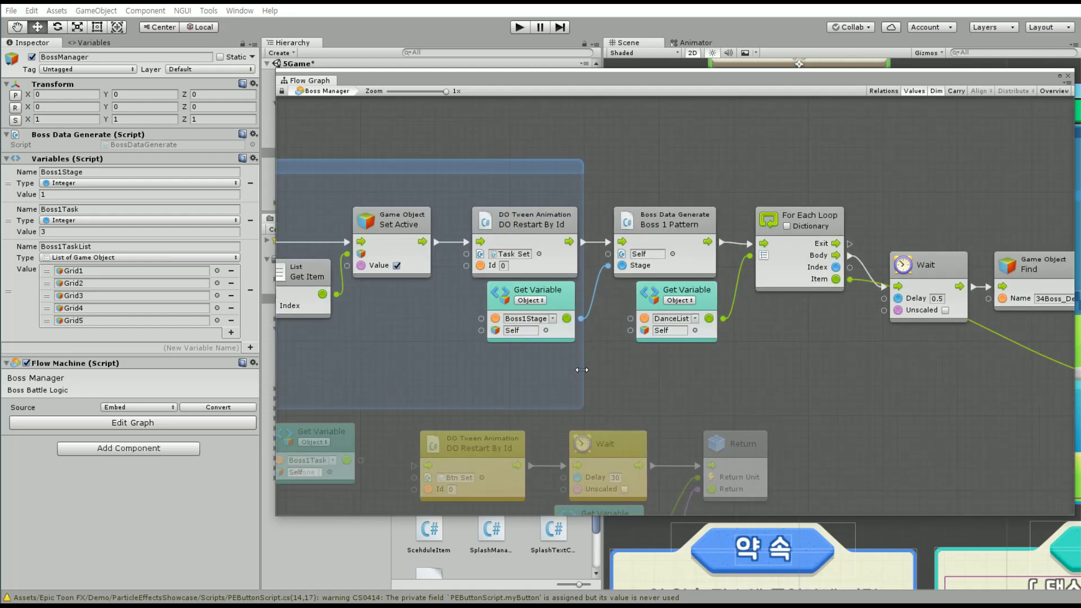
drag(582, 370, 732, 373)
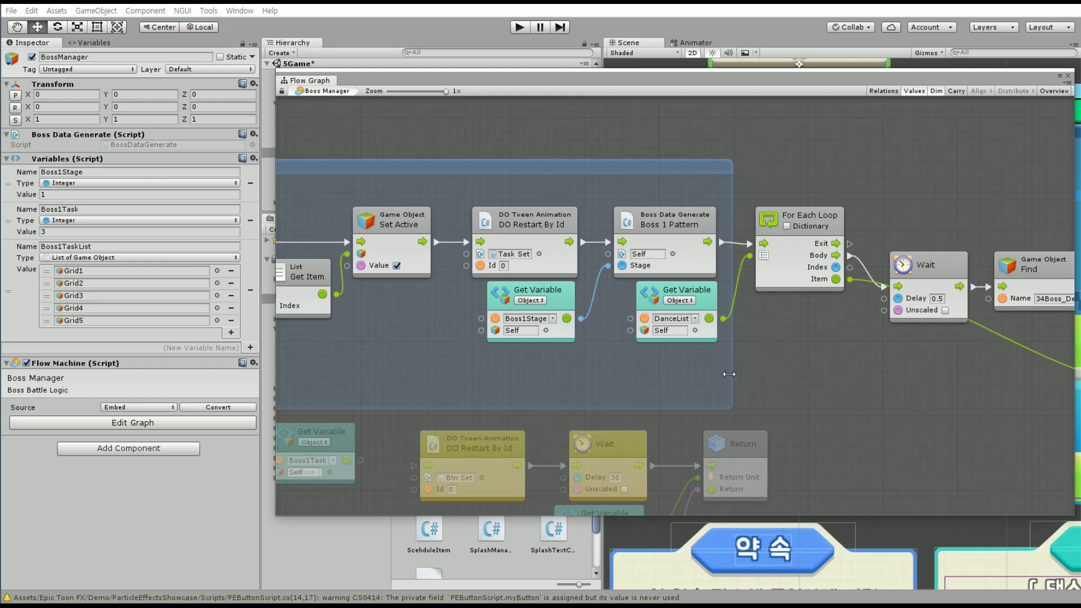
Draw a new group around the dance loop nodes titled Dance Boss Turn
scroll(675, 359, right, 3)
scroll(649, 303, right, 8)
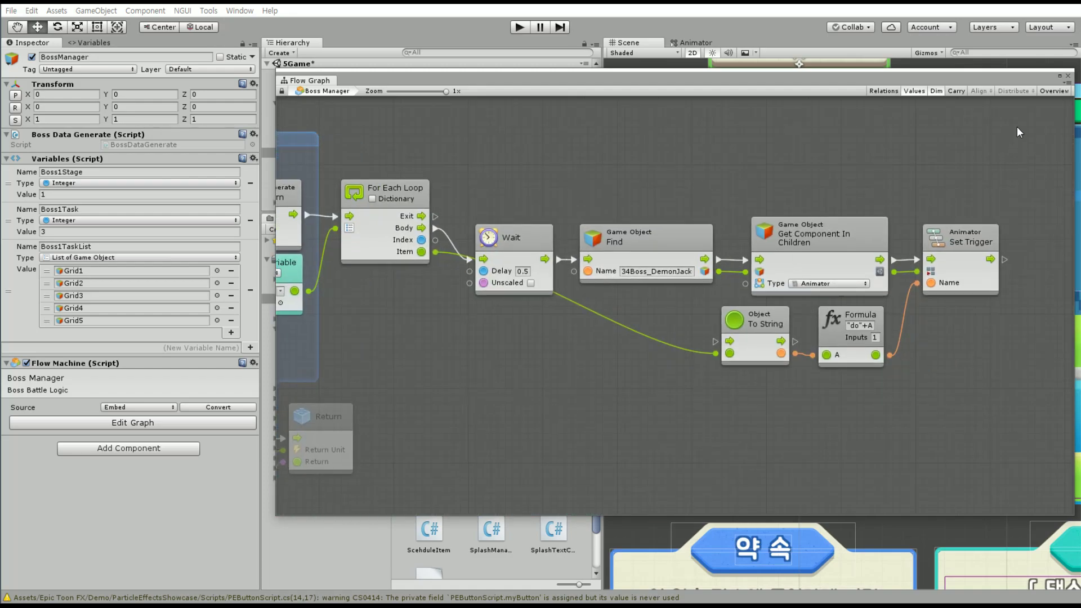
ctrl+drag(1017, 111, 330, 385)
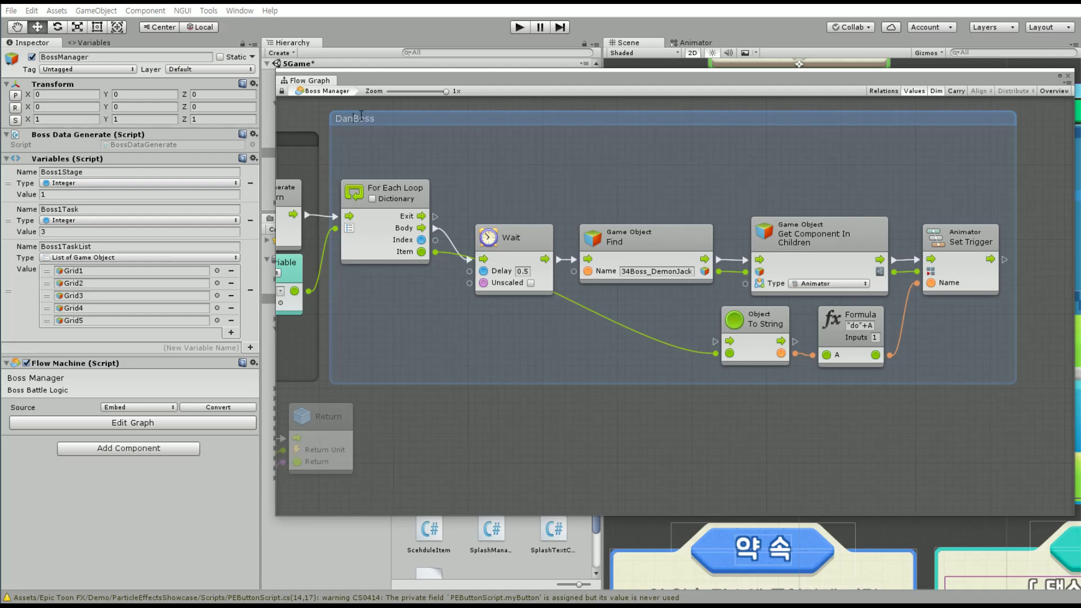
click(361, 115)
text(Tu)
text(rn)
key(Return)
Adjust the Dance Boss Turn group's position and edges to enclose the loop nodes
drag(597, 106, 594, 178)
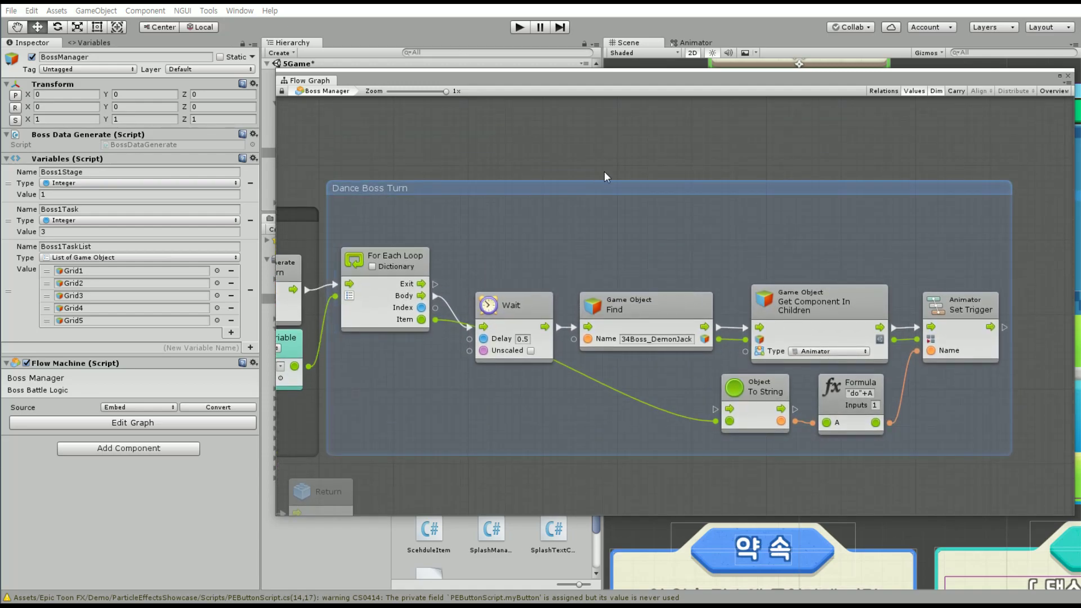
click(603, 171)
drag(607, 176, 608, 200)
click(630, 156)
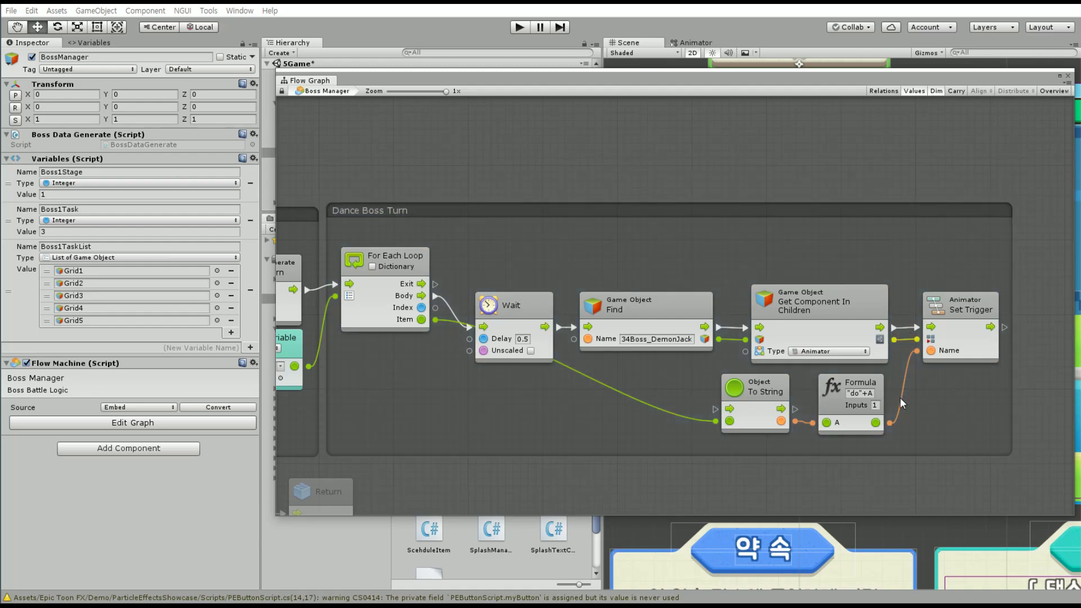
mouse_move(933, 416)
mouse_down()
mouse_move(397, 258)
mouse_move(413, 270)
mouse_up()
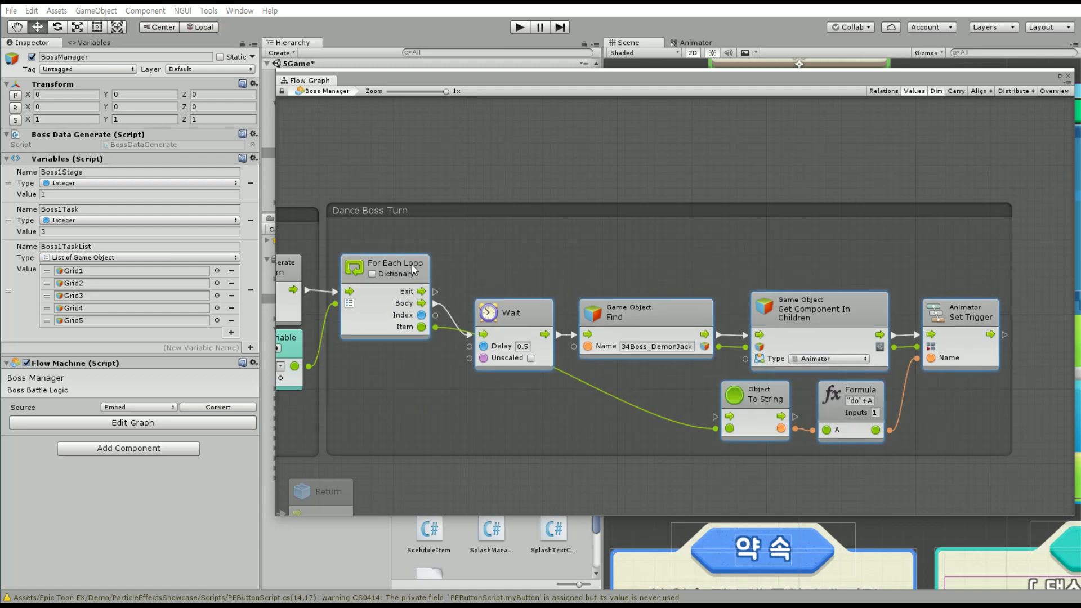
click(440, 373)
middle_drag(989, 391, 749, 388)
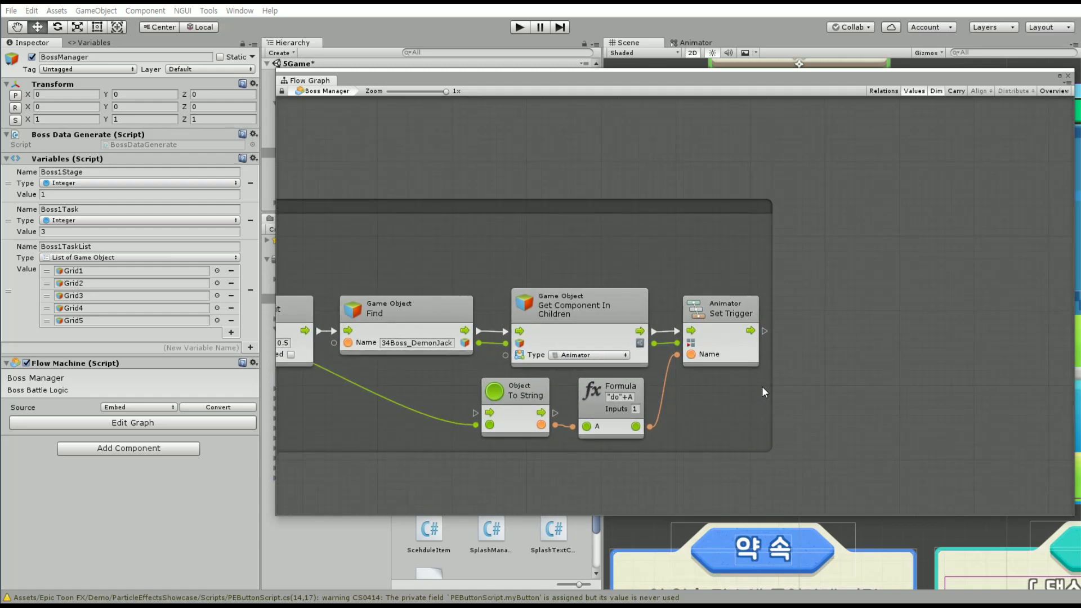
drag(771, 388, 803, 383)
click(854, 361)
middle_drag(708, 397, 738, 339)
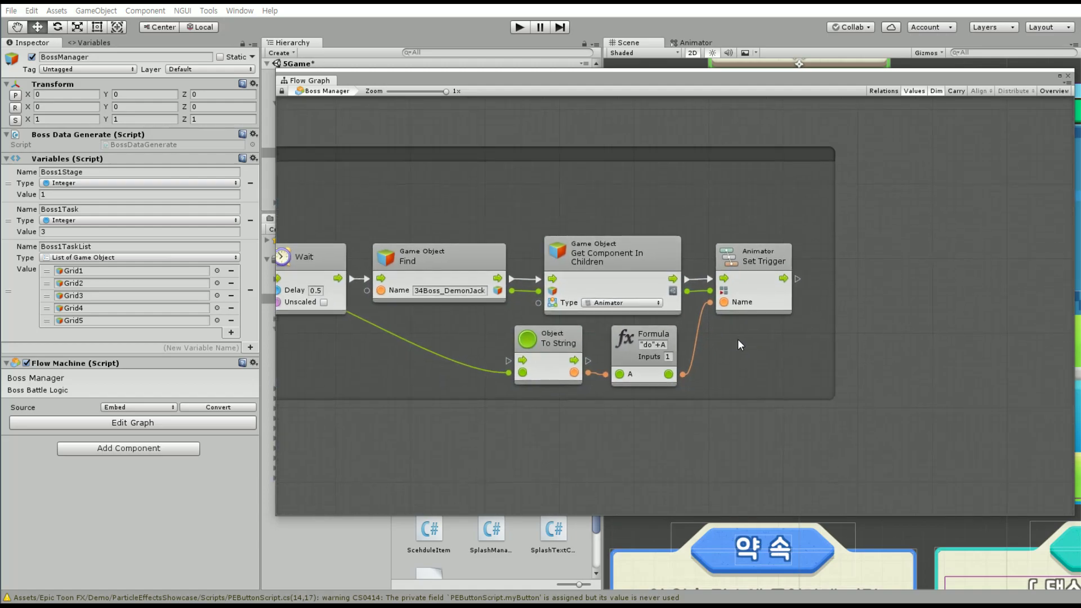
click(755, 264)
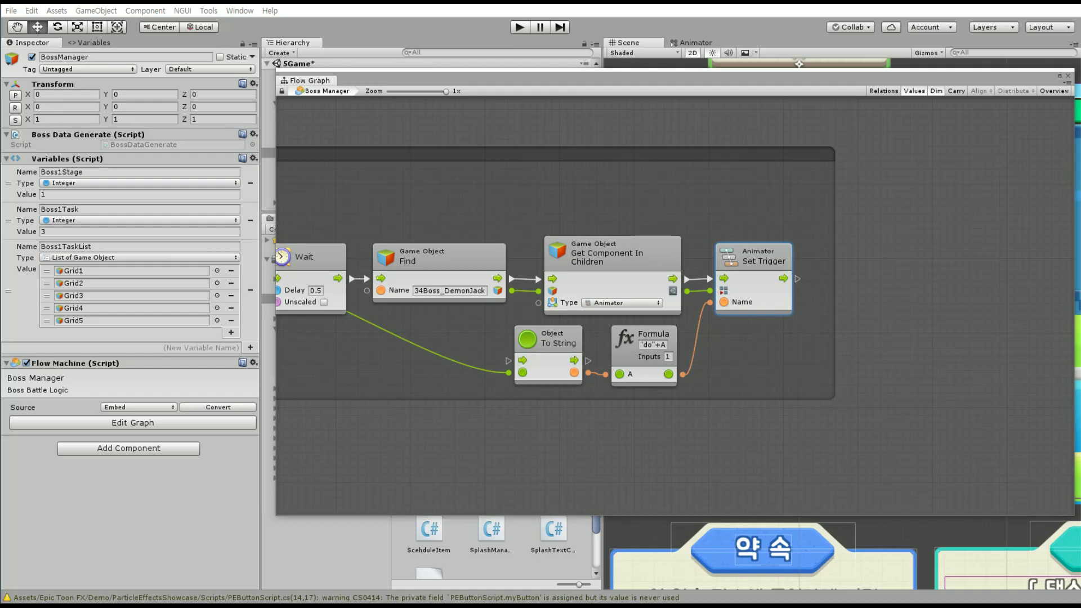
key(alt+Tab)
Rename the Dance enum members UP, DOWN, RIGHT to Up, Down, Right
click(372, 182)
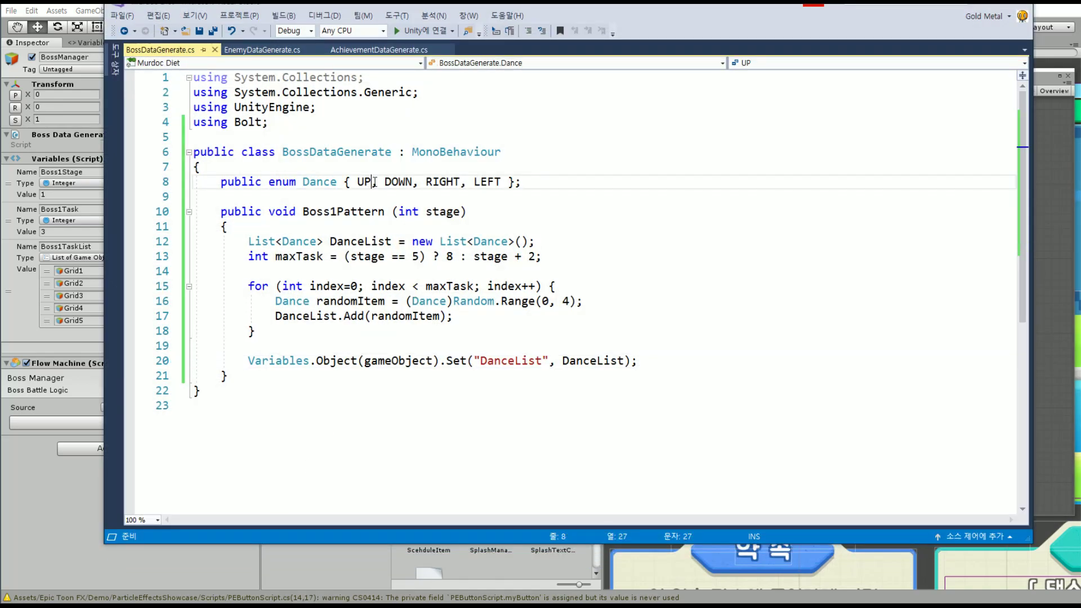
key(BackSpace)
text(p)
key(shift+Right)
key(shift+Right)
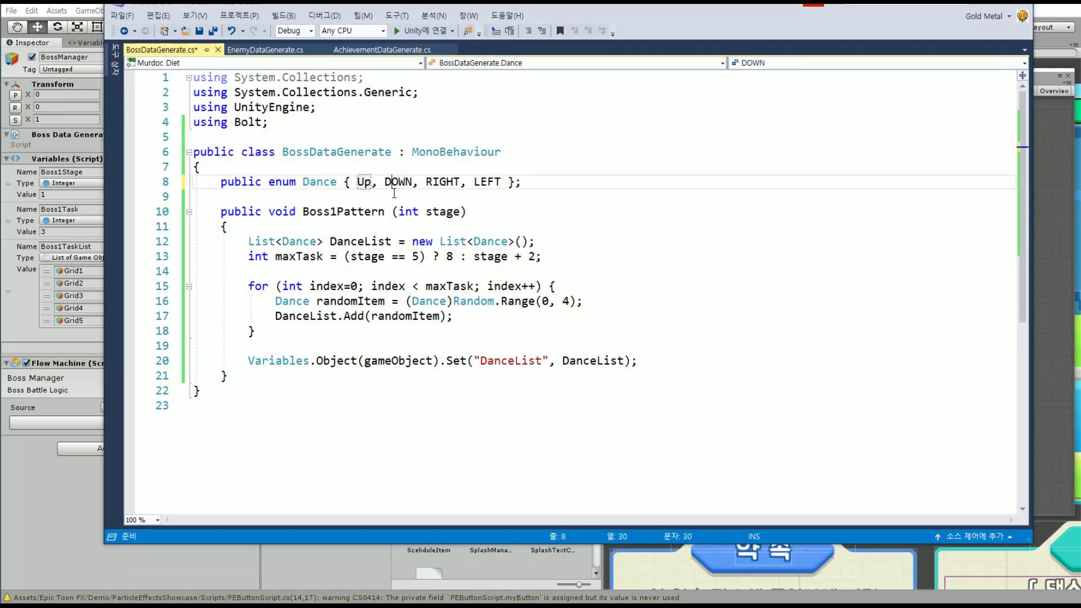
key(shift+Right)
key(shift+Right)
text(Down)
key(Right)
key(shift+Right)
key(shift+Right)
key(shift+Right)
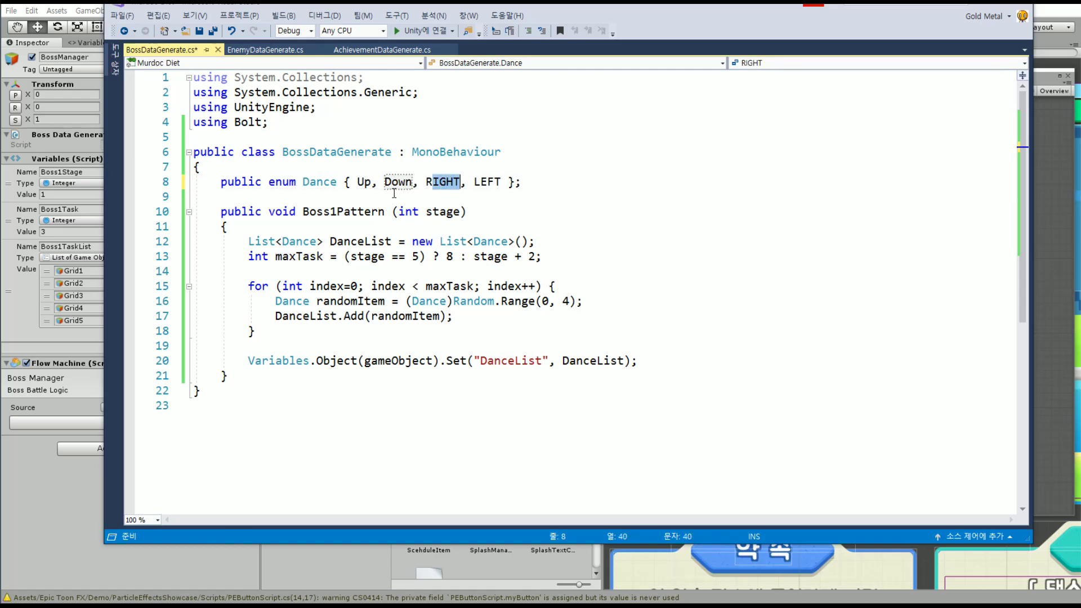
text(Right)
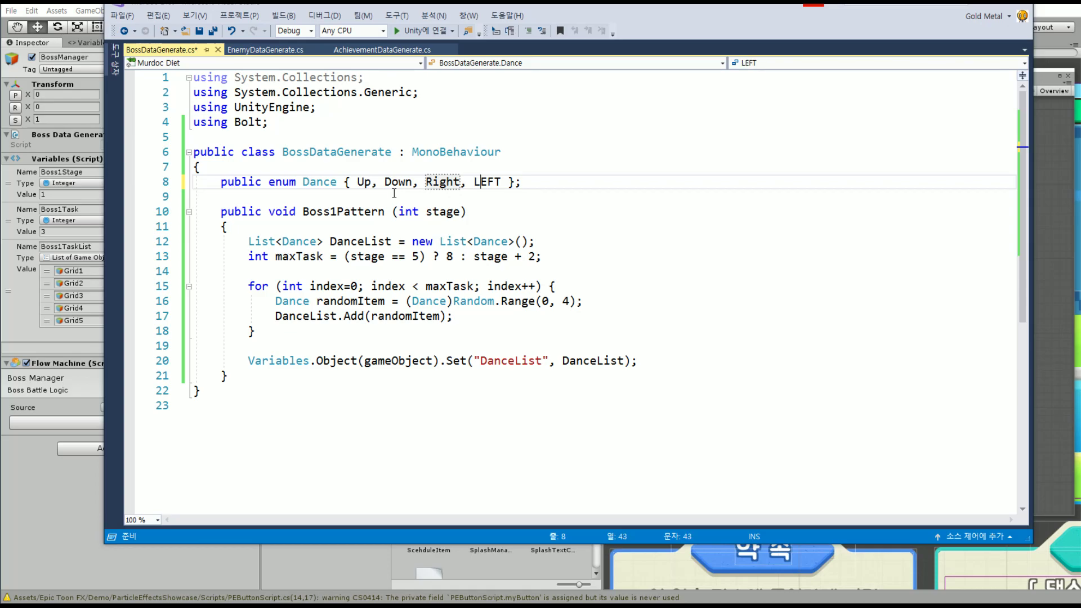
Rename LEFT to Left, save BossDataGenerate.cs, and return to Unity
key(Left)
key(shift+Right)
key(shift+Right)
key(shift+Right)
text(Left)
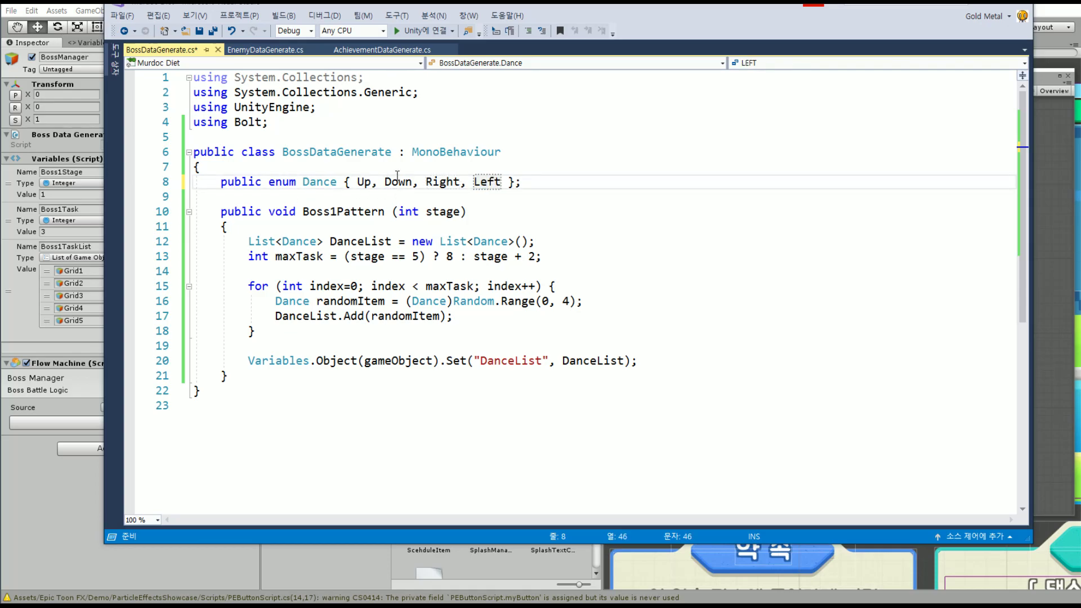
key(ctrl+s)
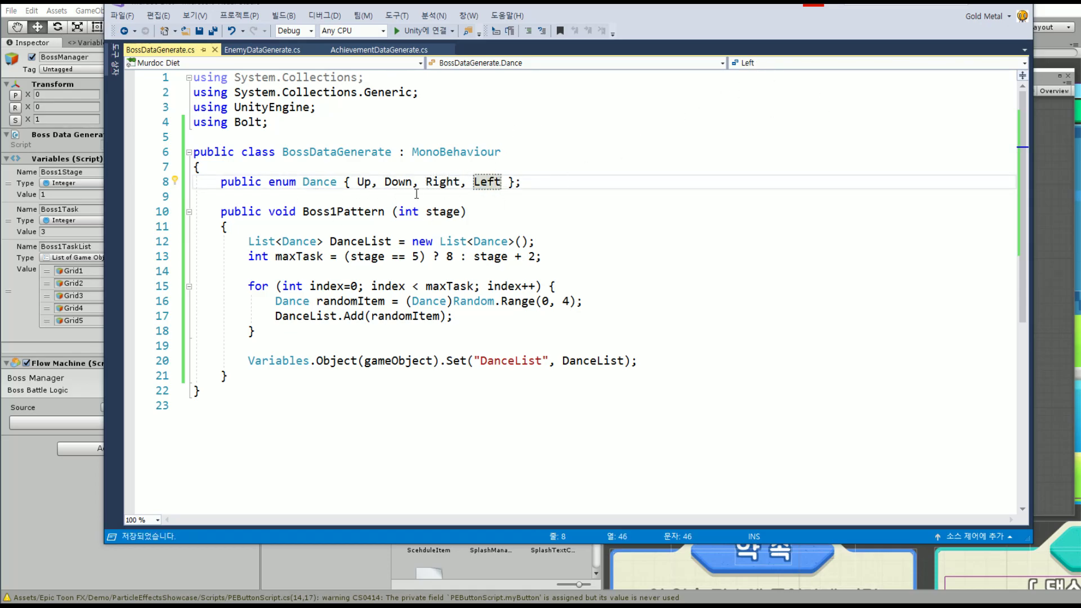
click(974, 5)
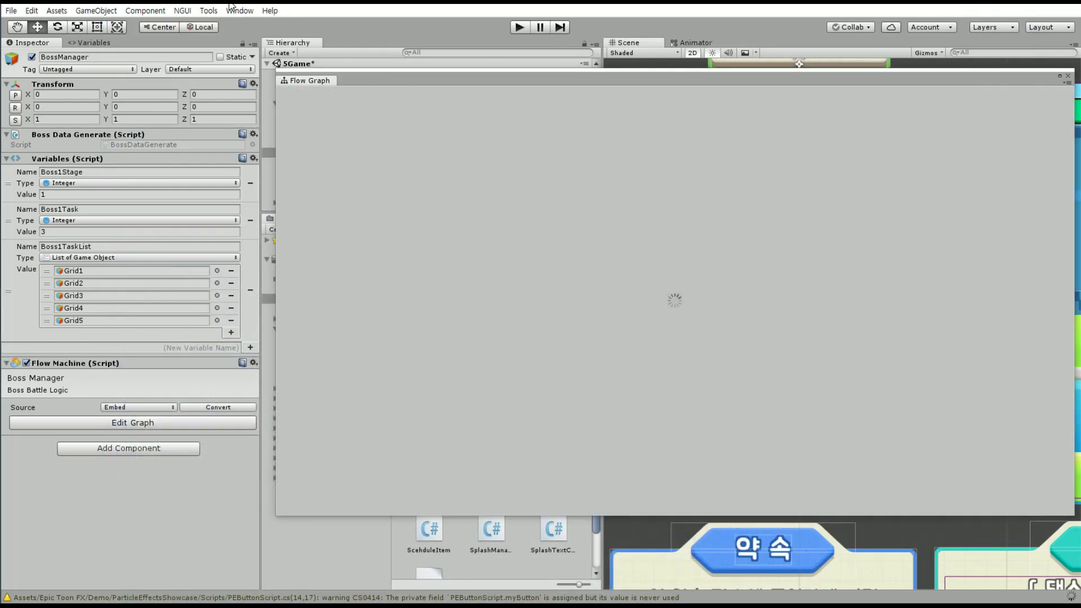
Open the Animator window from the Window menu to show the boss controller
click(209, 11)
mouse_move(240, 11)
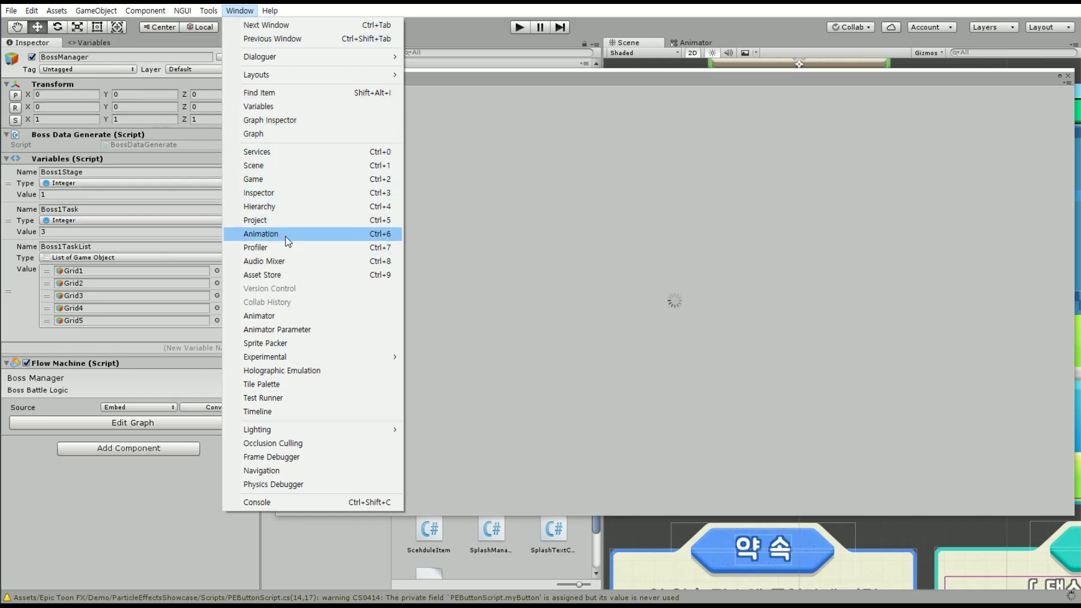
click(282, 316)
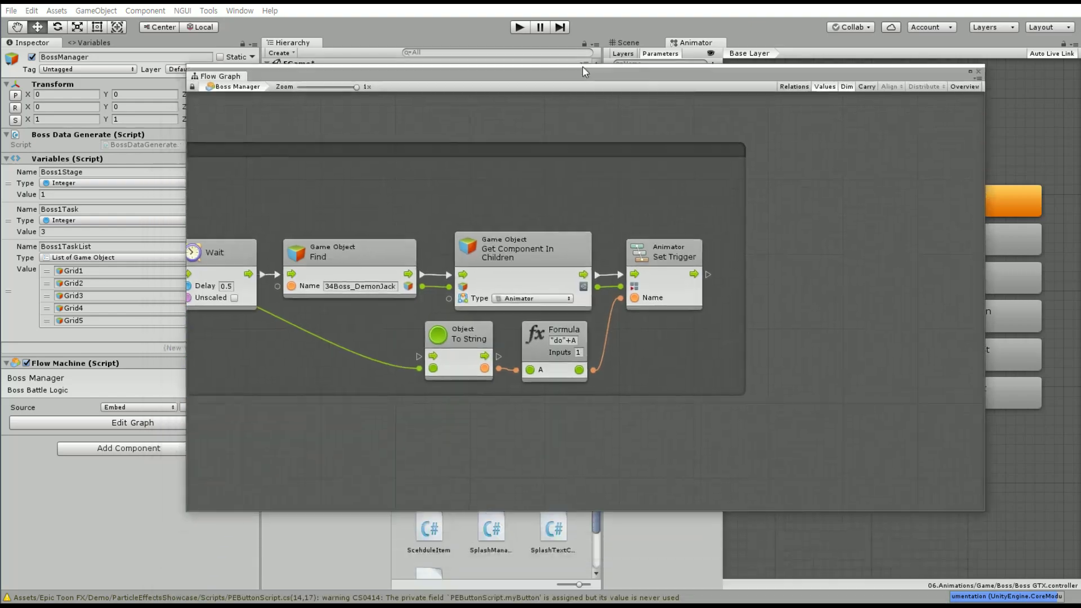
Navigate to the 1st Boss Game group and select its Find node
scroll(610, 164, down, 3)
scroll(532, 224, down, 2)
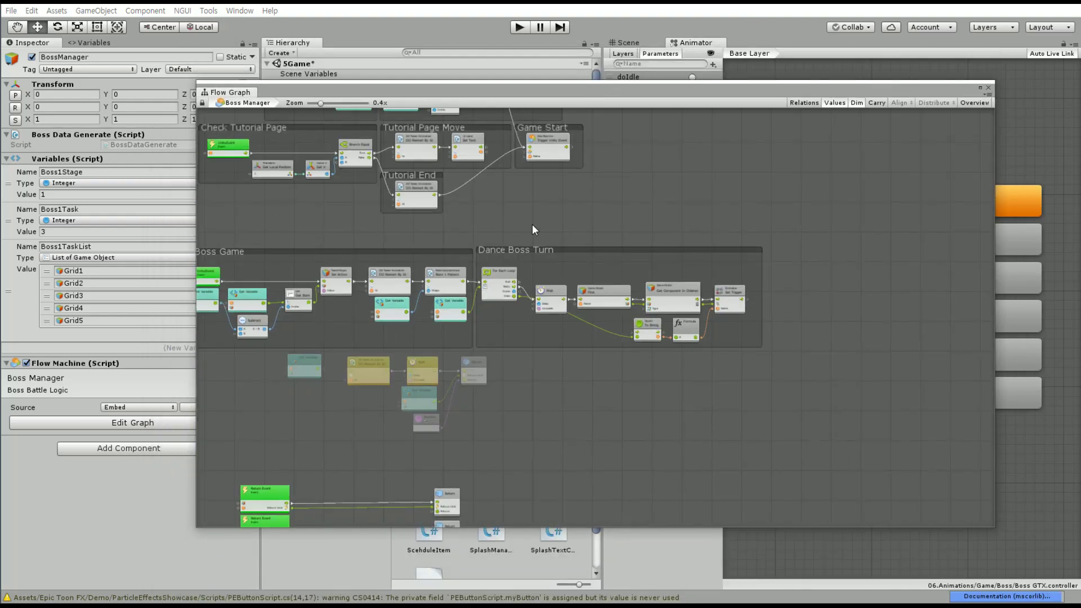
scroll(630, 254, up, 3)
scroll(475, 268, up, 3)
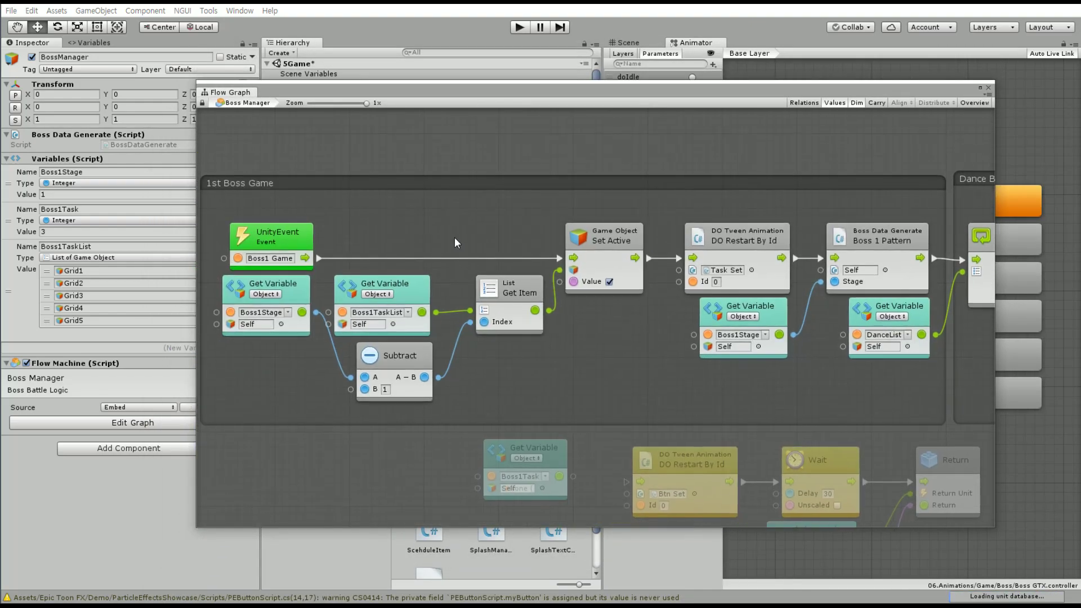
drag(306, 239, 299, 239)
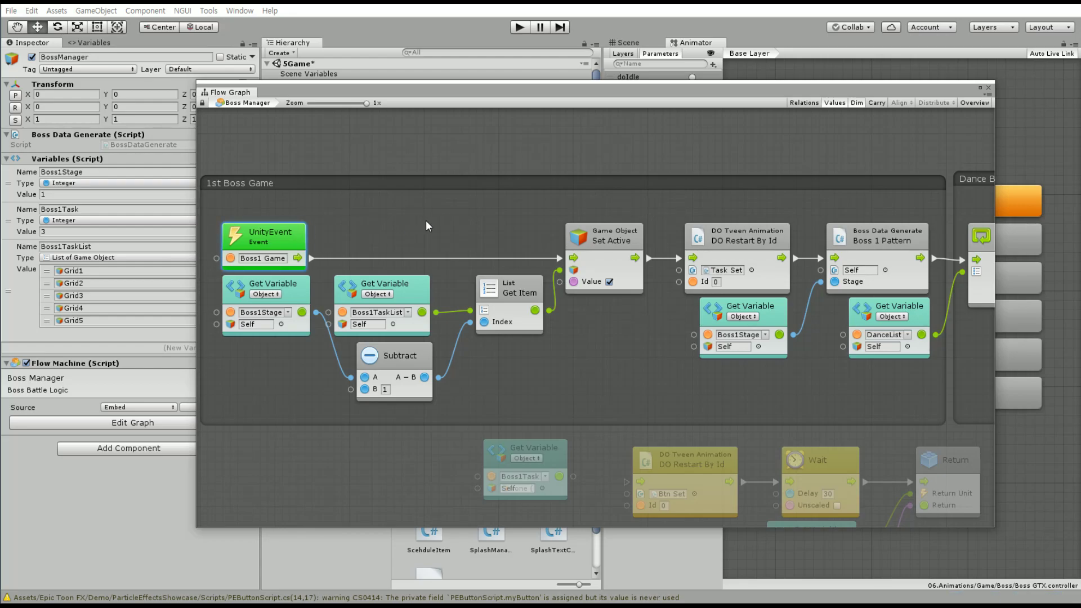
mouse_move(721, 214)
middle_down()
mouse_move(465, 212)
mouse_move(721, 208)
middle_up()
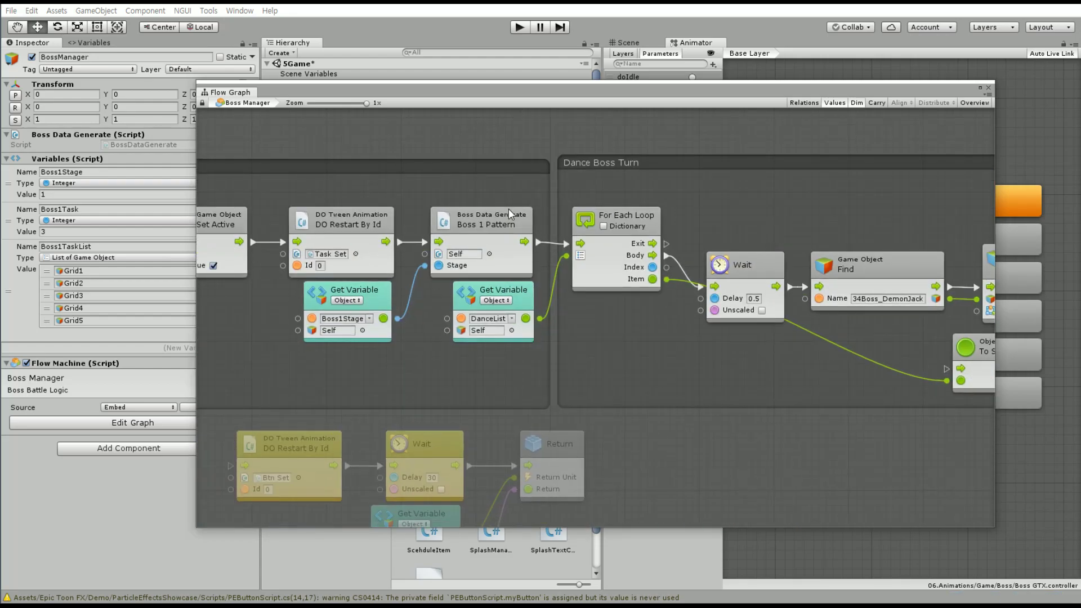
click(516, 158)
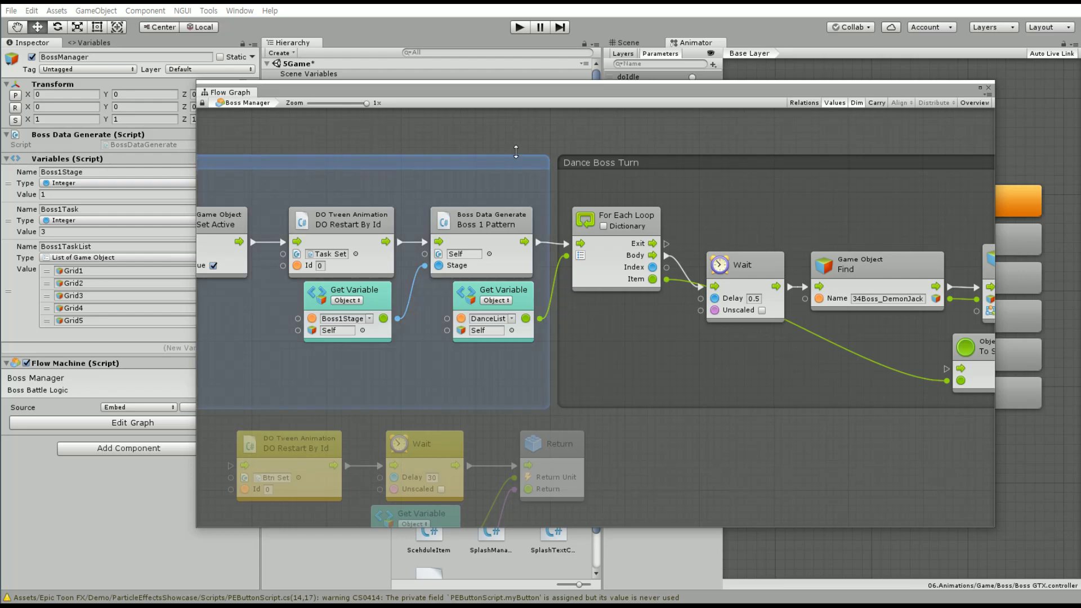
scroll(612, 202, right, 10)
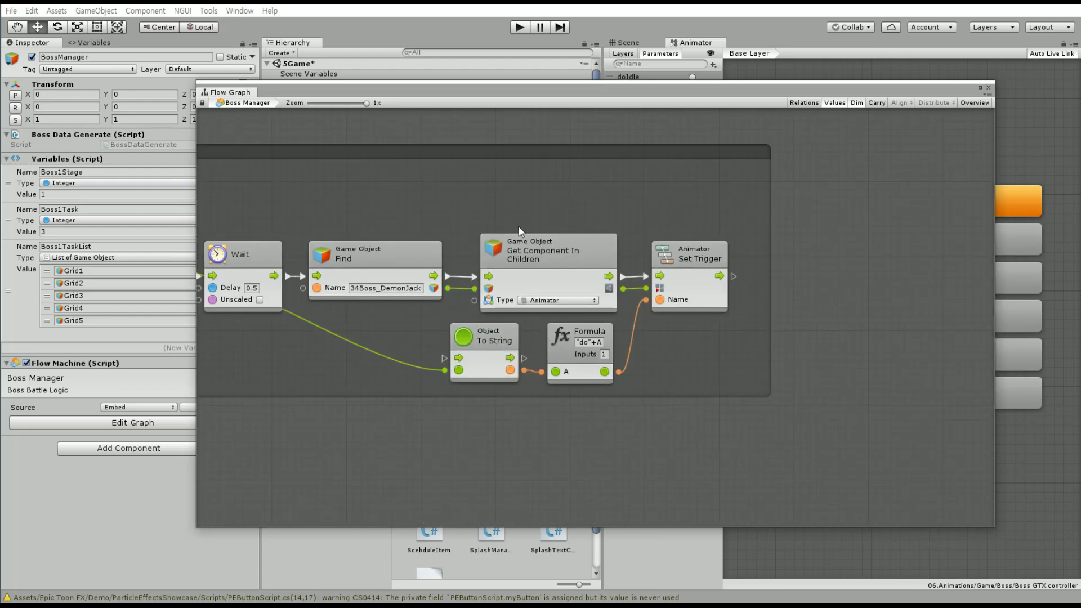
click(407, 256)
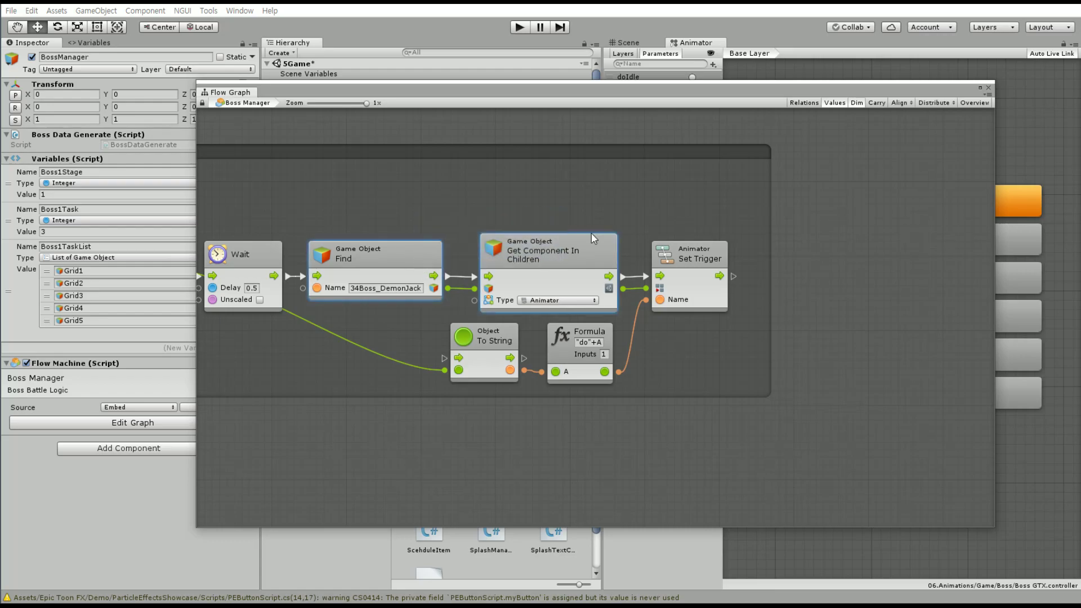
Duplicate the Find, Get Component In Children and Set Trigger nodes and place copies above Set Active
drag(391, 203, 730, 314)
key(ctrl+d)
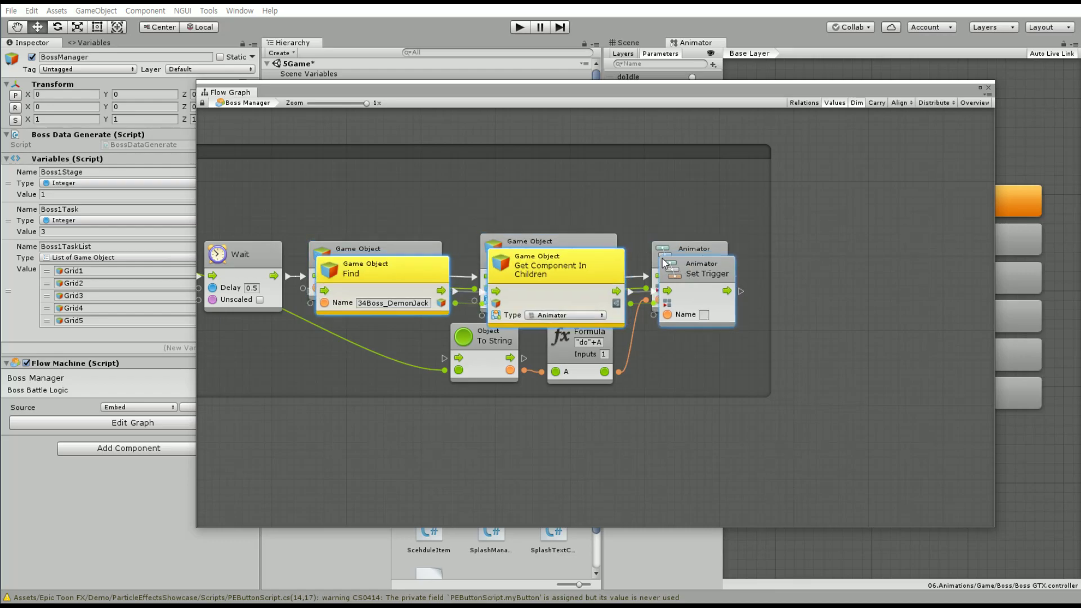
drag(549, 243, 409, 170)
middle_drag(360, 207, 701, 273)
drag(701, 276, 461, 215)
middle_drag(462, 215, 811, 208)
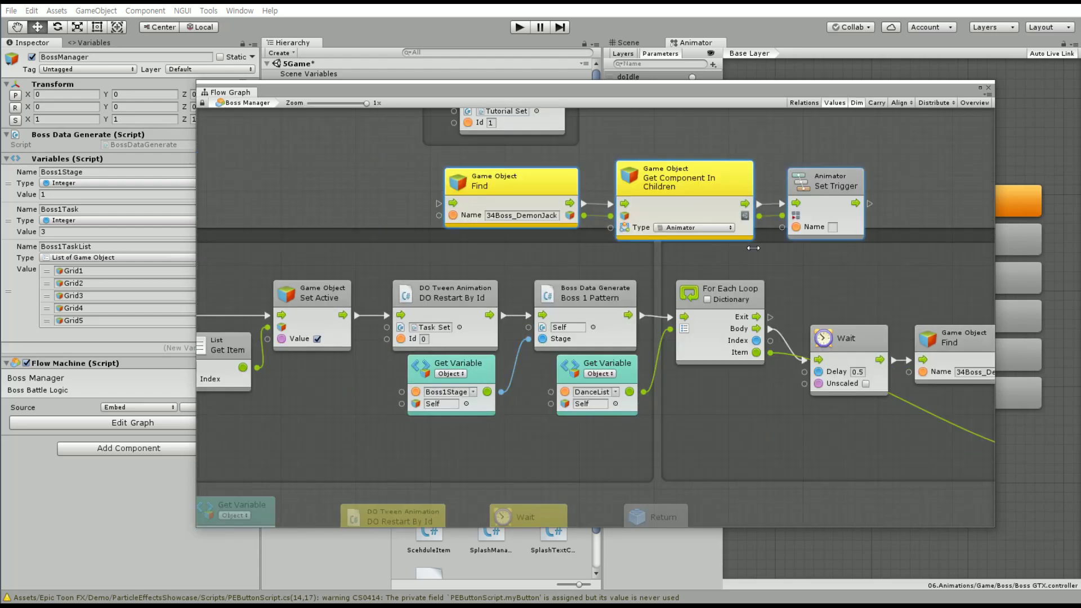
drag(811, 208, 370, 166)
text(do)
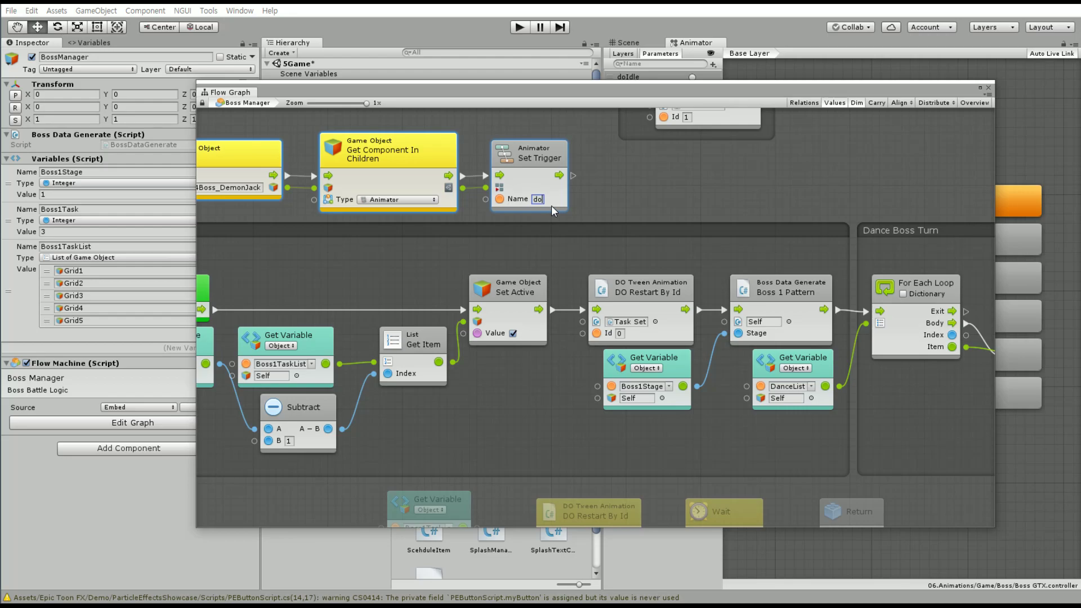
Name the copied trigger doIdle and wire Boss1 Game → copied Find, Set Trigger → Set Active
text(Idle)
click(600, 191)
middle_drag(241, 260, 410, 265)
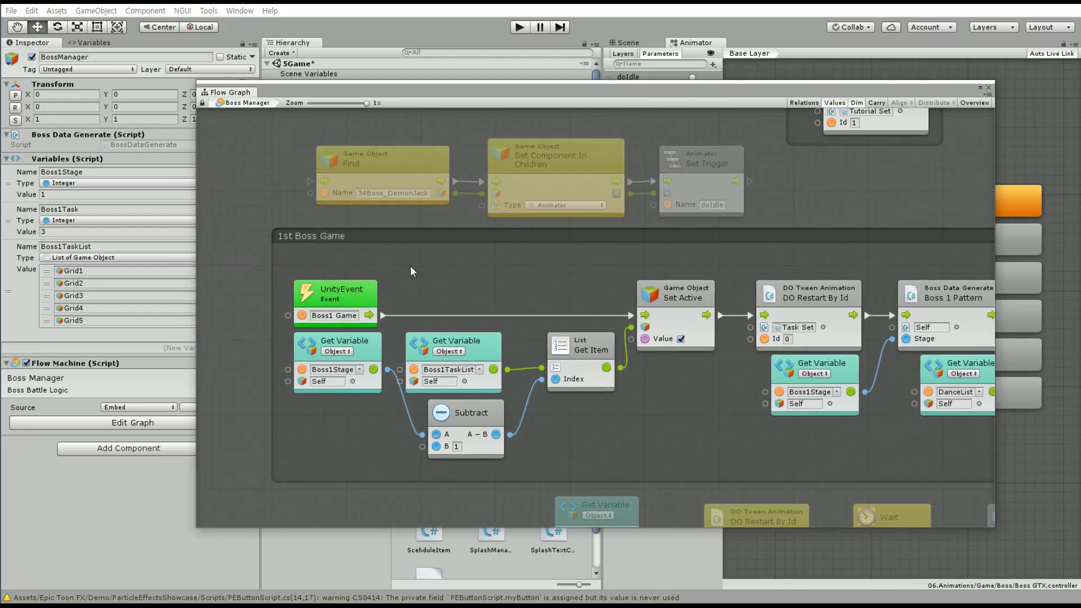
drag(383, 316, 333, 185)
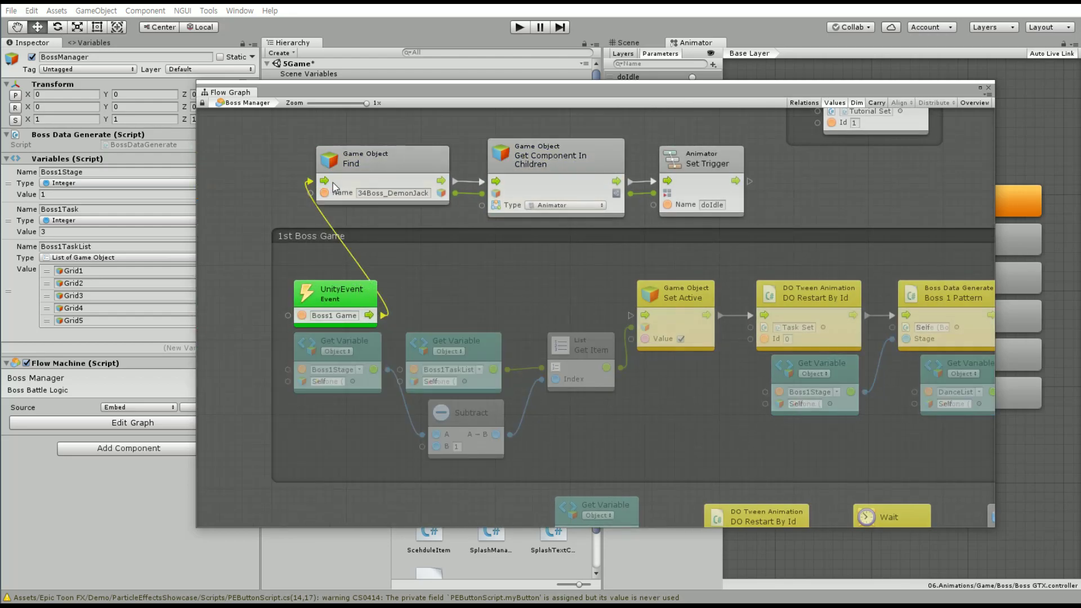
drag(751, 181, 630, 315)
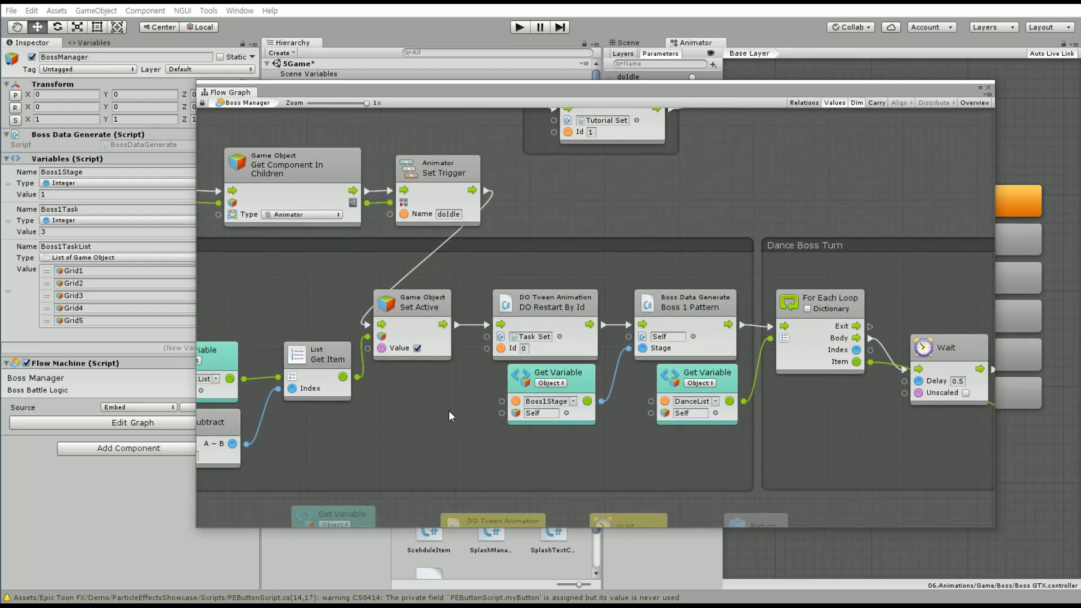
middle_drag(491, 414, 368, 357)
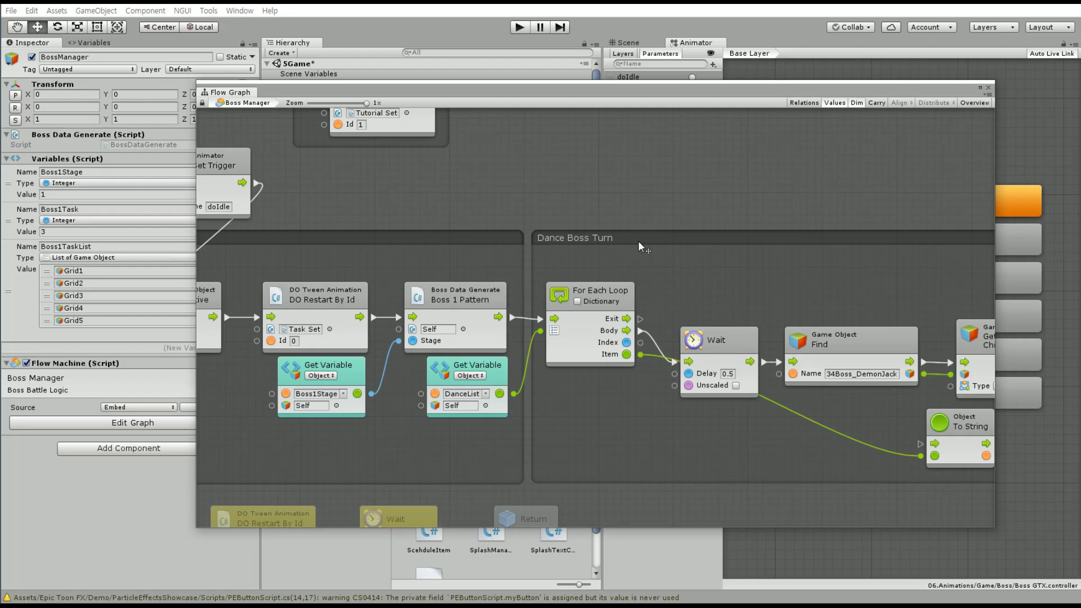
drag(639, 243, 751, 243)
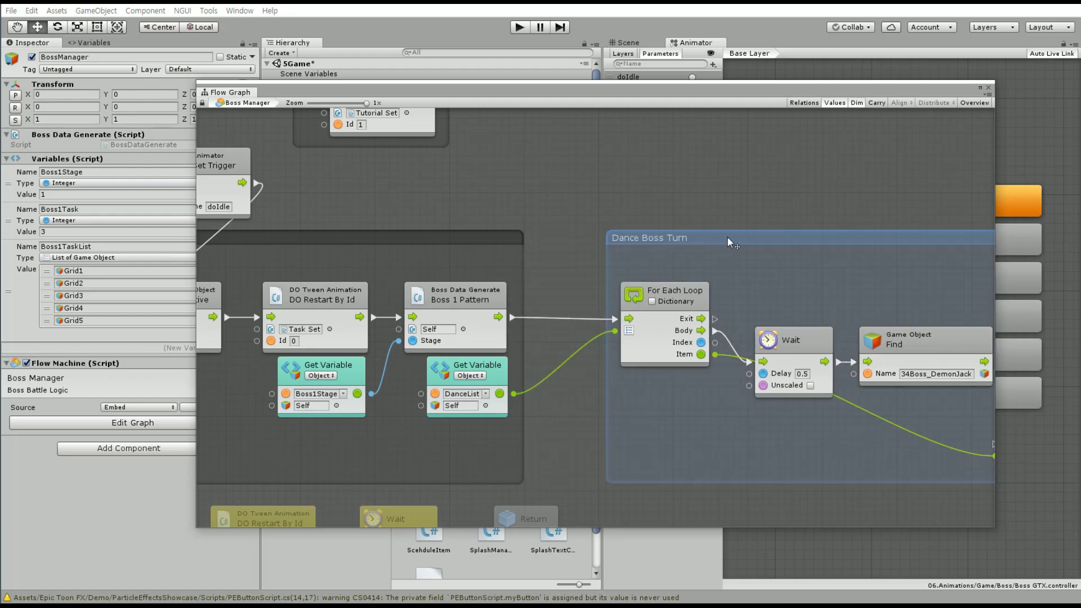
Add a Wait For Seconds node with a 2-second delay
right_click(567, 183)
click(604, 189)
text(wait)
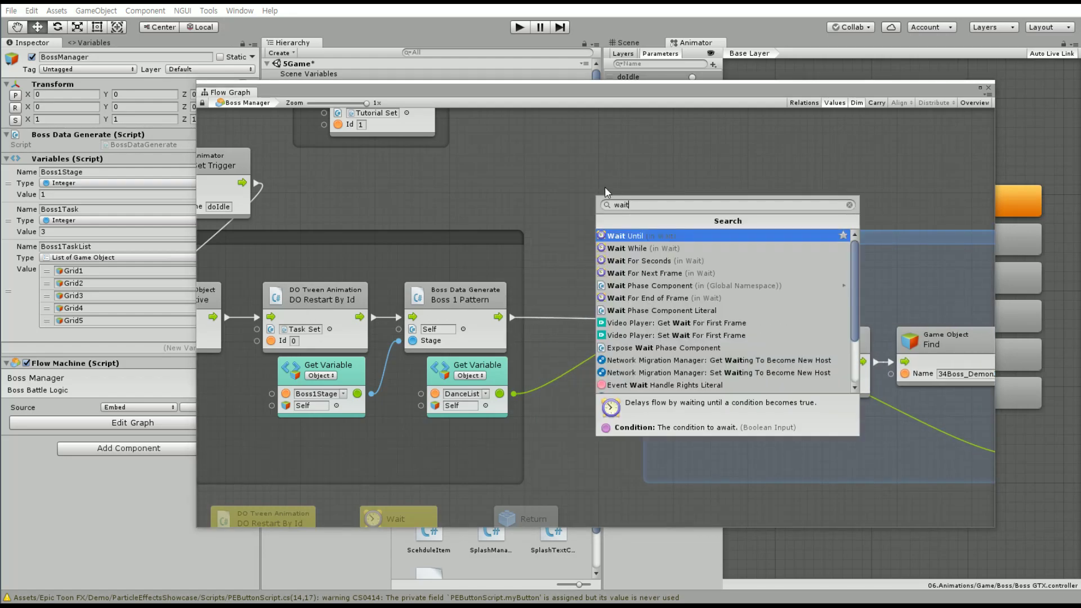
key(Down)
key(Down)
key(Down)
key(Up)
key(Return)
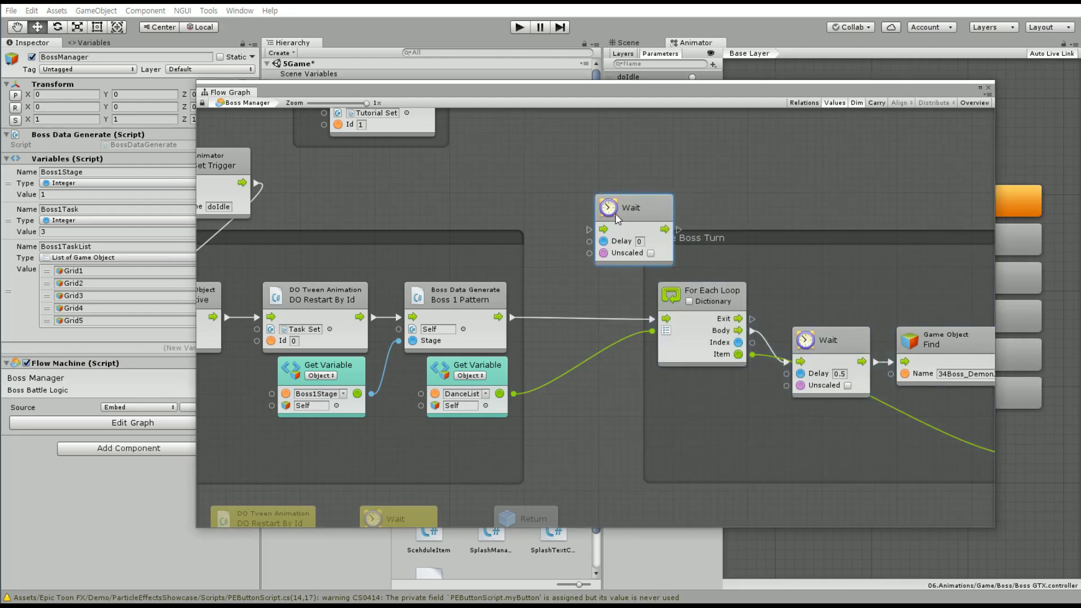
mouse_move(618, 218)
mouse_down()
mouse_move(426, 187)
mouse_move(358, 196)
mouse_up()
click(448, 209)
text(2)
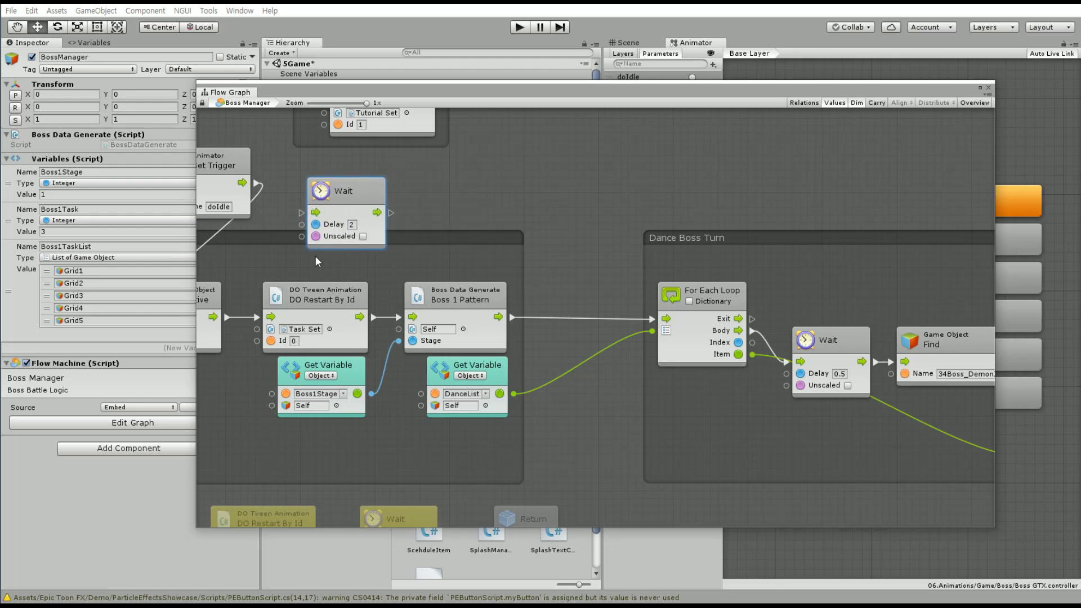
Wire Set Active into Wait and Wait into DO Restart By Id, then widen 1st Boss Game
drag(228, 318, 302, 213)
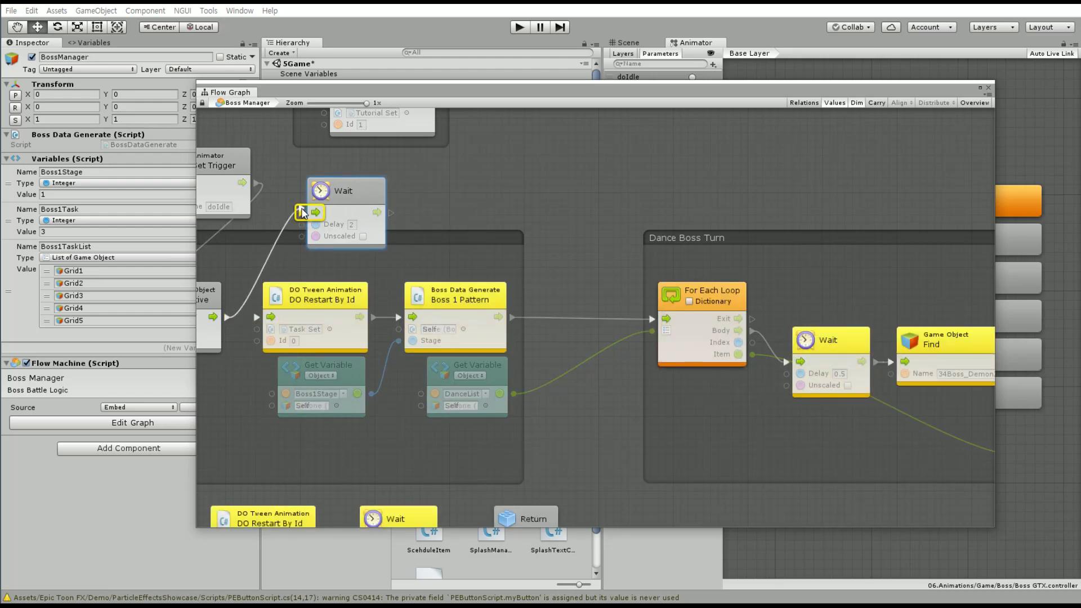
drag(390, 213, 256, 317)
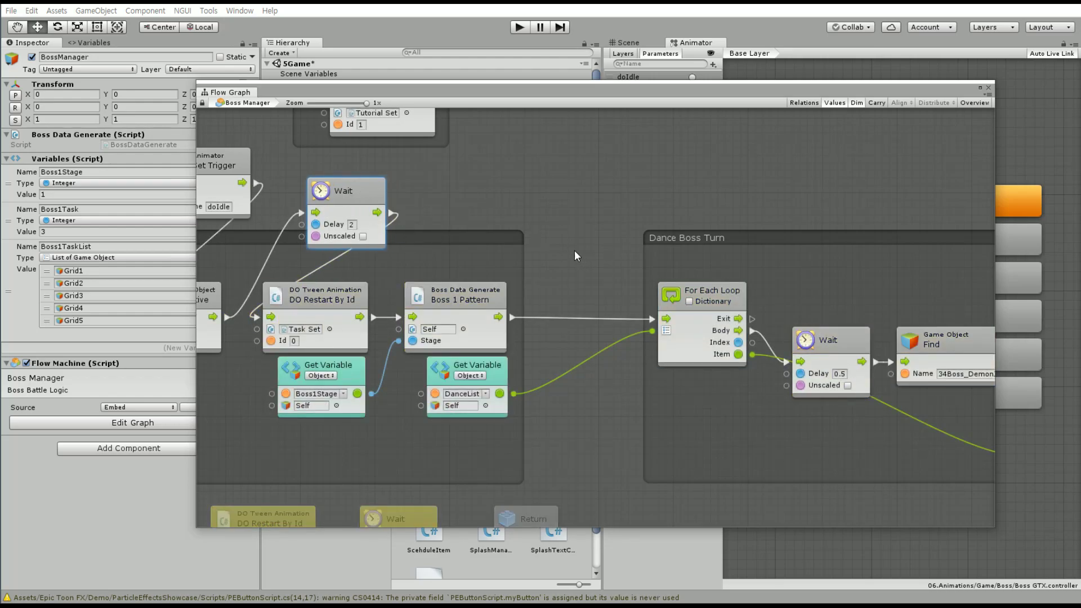
middle_drag(575, 252, 474, 255)
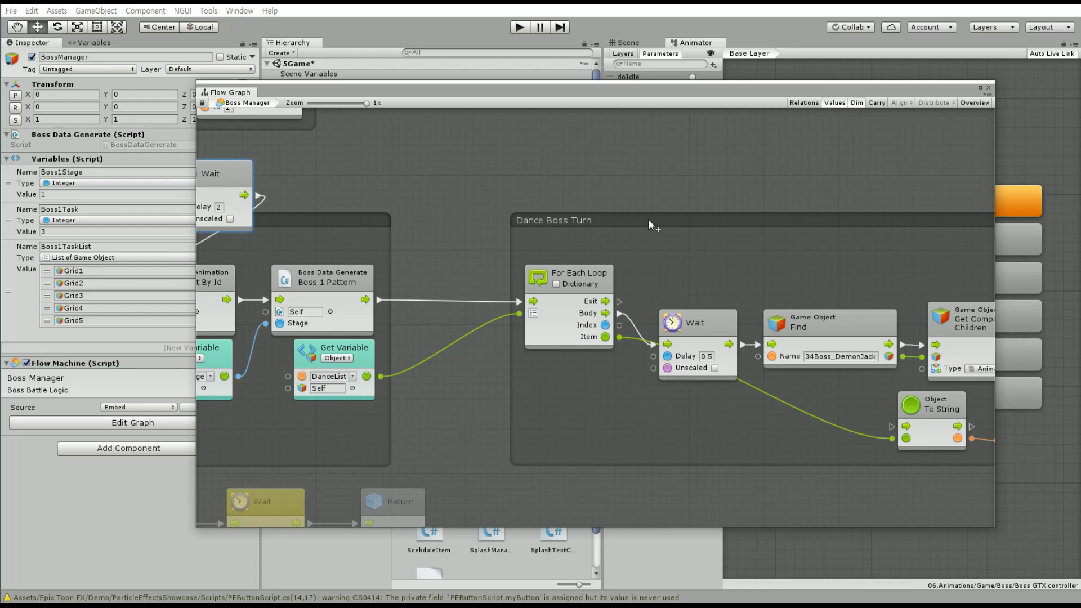
drag(649, 220, 627, 221)
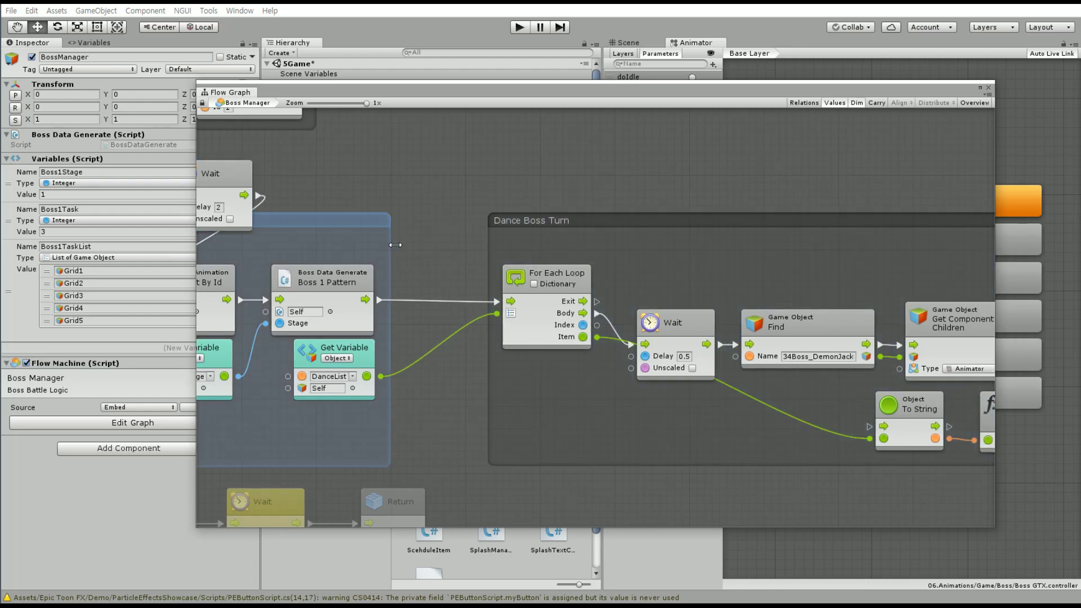
drag(395, 245, 473, 245)
middle_drag(368, 220, 707, 178)
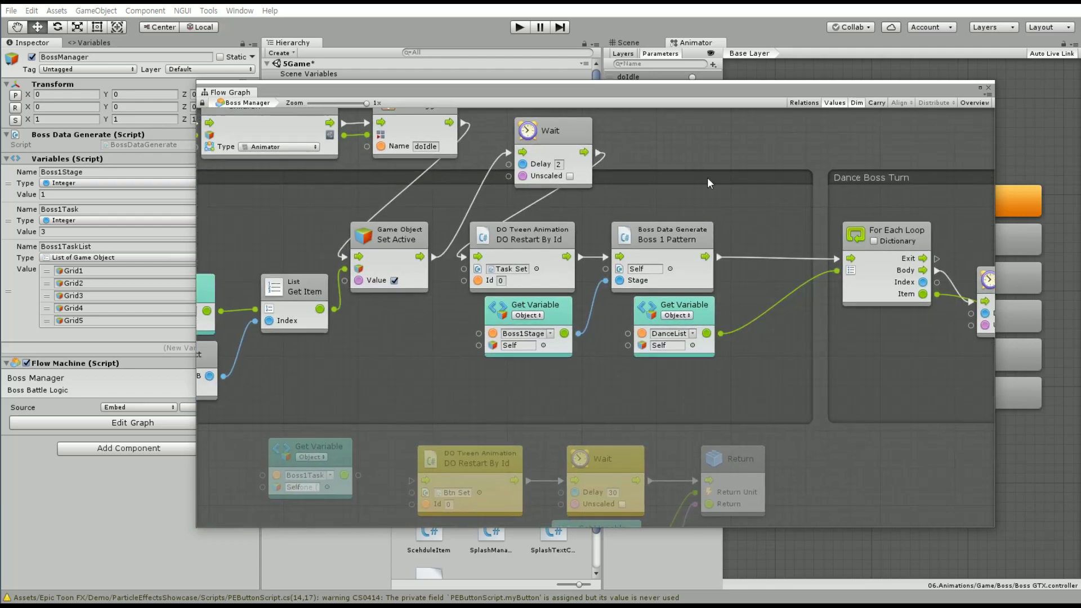
Shift the DO Tween and Boss Data Generate nodes right and slot Wait into the gap
drag(730, 366, 468, 220)
drag(532, 234, 614, 234)
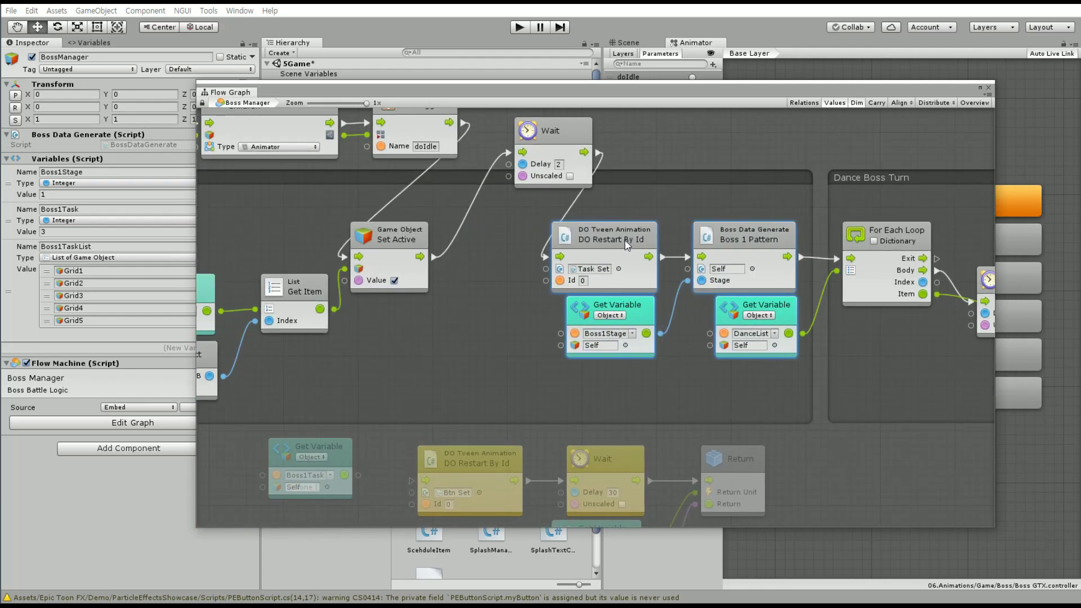
click(465, 278)
drag(550, 130, 483, 236)
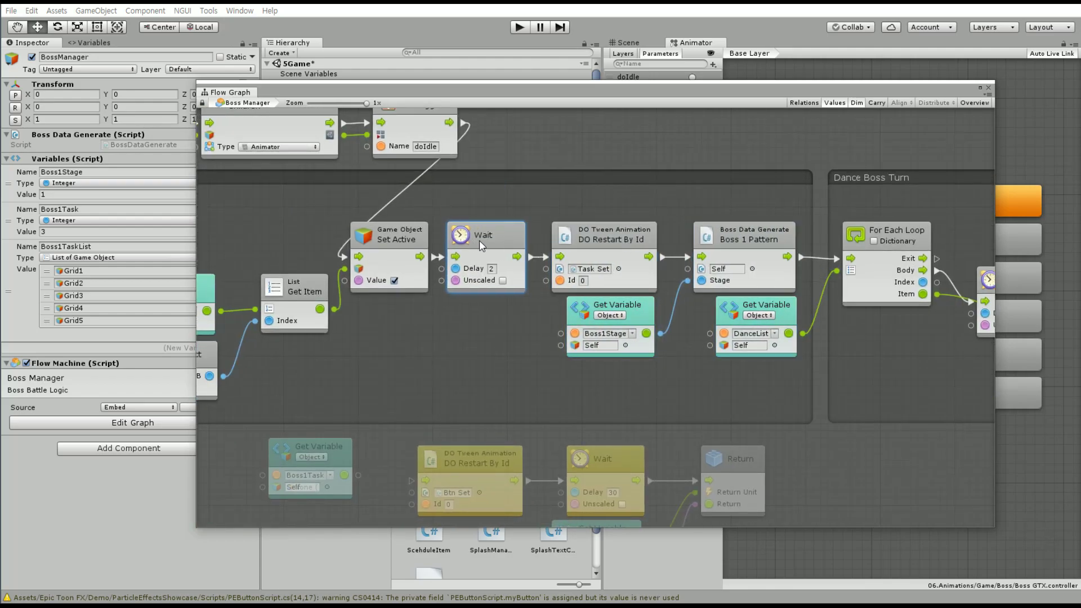
middle_drag(532, 200, 659, 272)
Delete the Find and Get Component nodes from the Dance Boss Turn group
scroll(650, 204, down, 5)
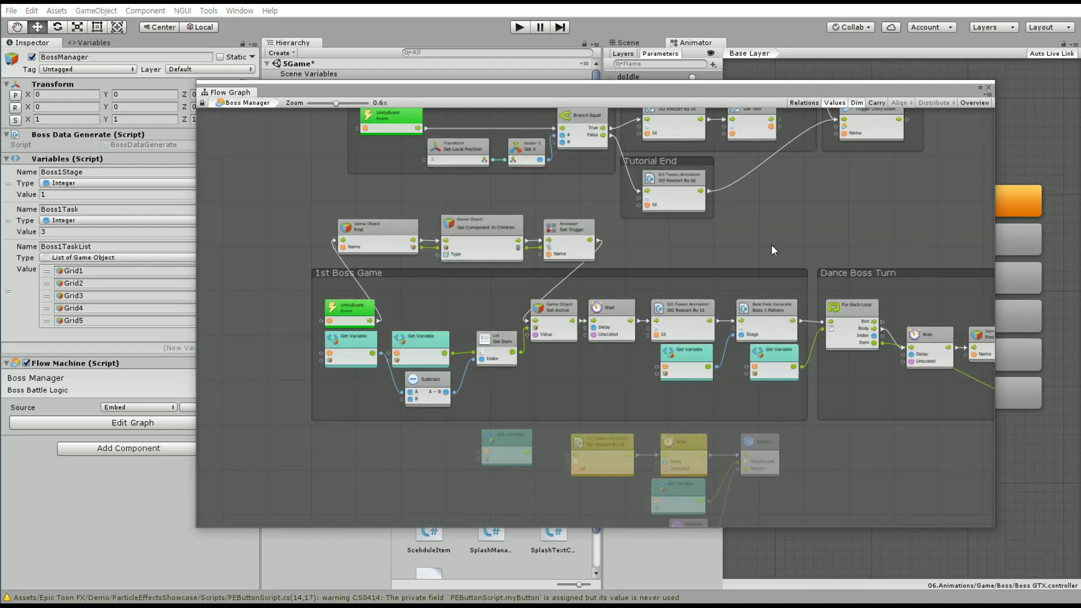
scroll(719, 307, up, 4)
middle_drag(638, 360, 814, 347)
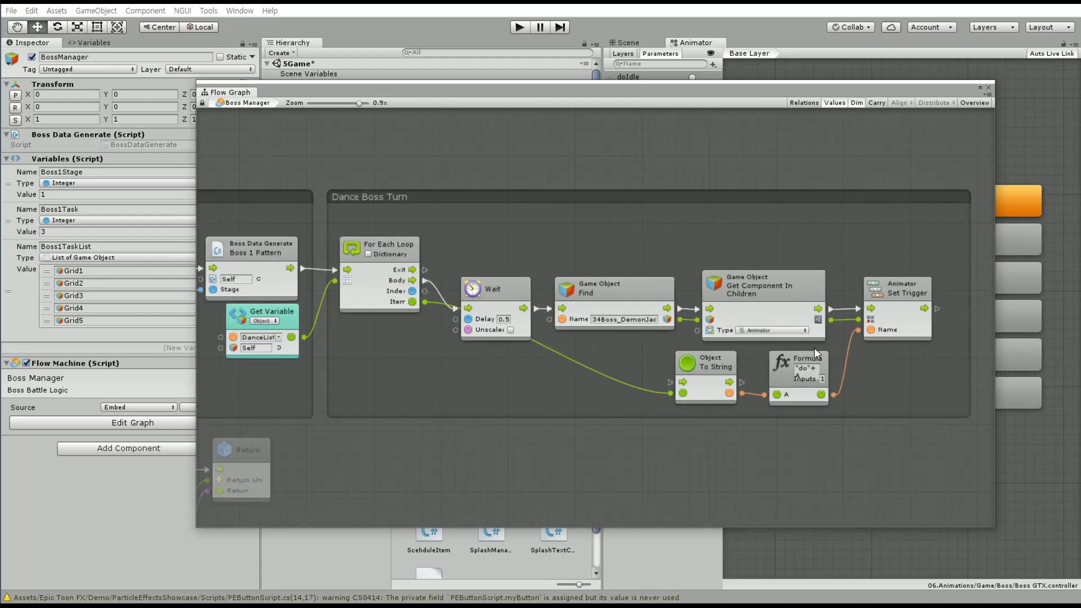
scroll(860, 376, up, 1)
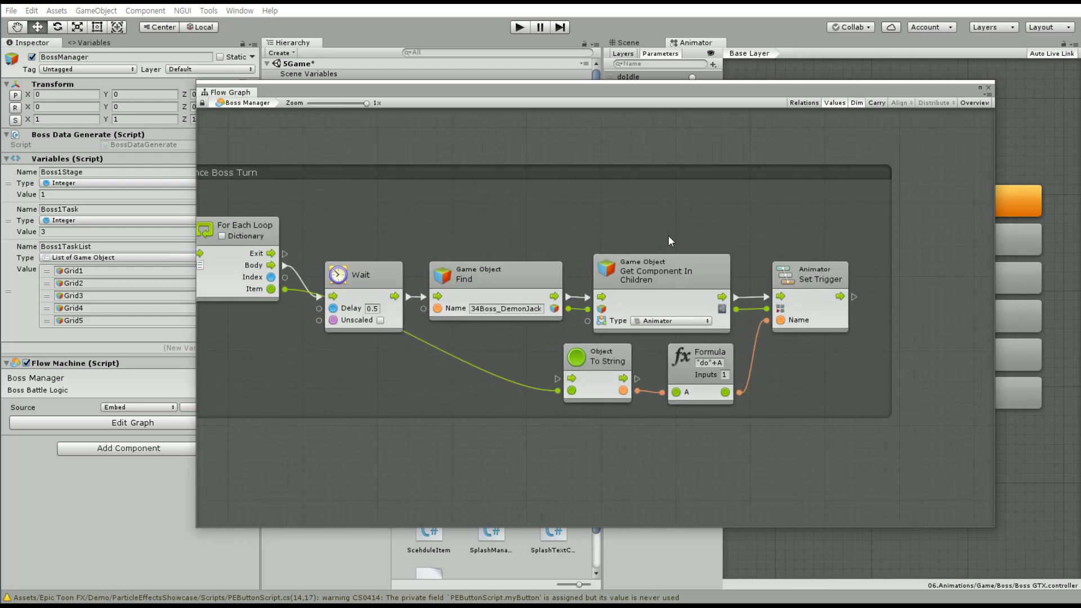
drag(668, 235, 502, 312)
key(Delete)
Feed the existing animator component and Wait's 0.5-second output straight into Set Trigger
mouse_move(418, 275)
middle_down()
mouse_move(587, 313)
mouse_move(807, 316)
middle_up()
scroll(586, 286, down, 3)
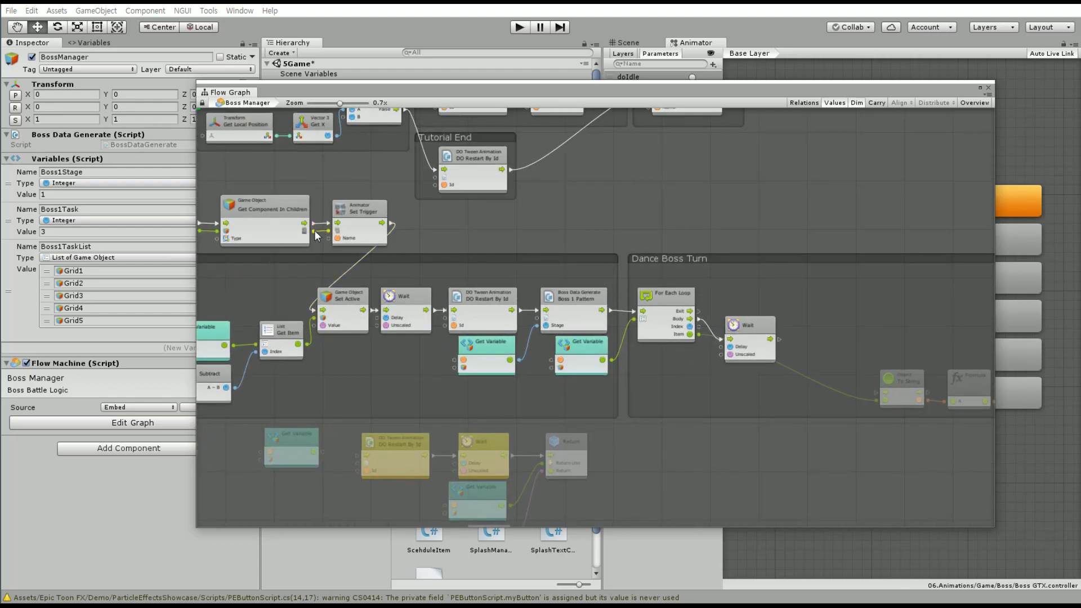
drag(316, 236, 874, 347)
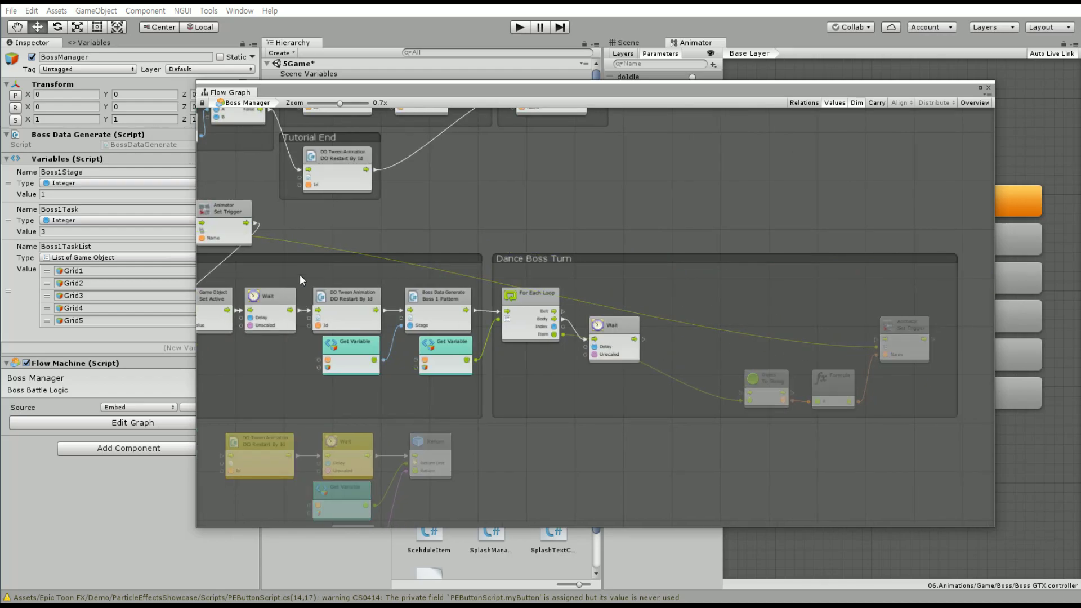
scroll(930, 338, up, 3)
drag(918, 286, 616, 424)
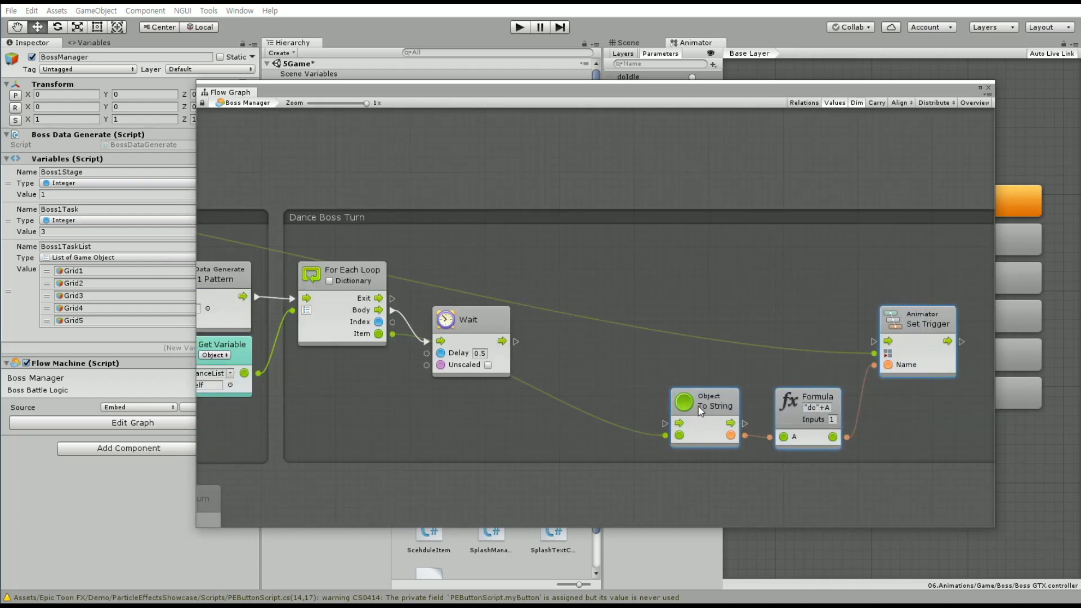
drag(689, 414, 447, 405)
click(692, 415)
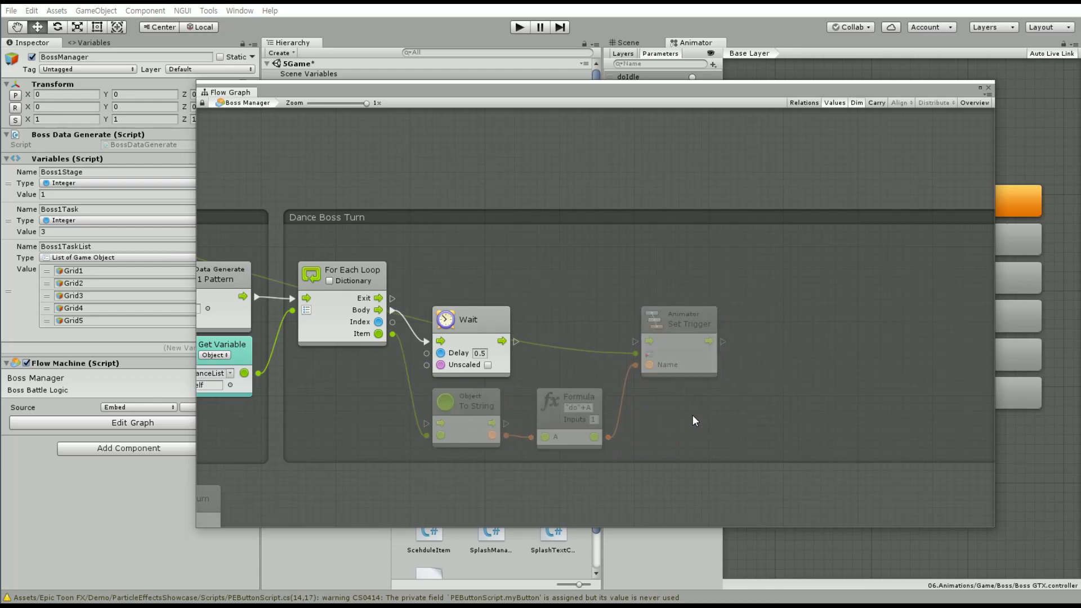
mouse_move(516, 341)
mouse_down()
mouse_move(649, 342)
mouse_move(623, 324)
mouse_move(655, 321)
mouse_up()
mouse_move(897, 381)
middle_down()
mouse_move(826, 320)
mouse_move(796, 368)
middle_up()
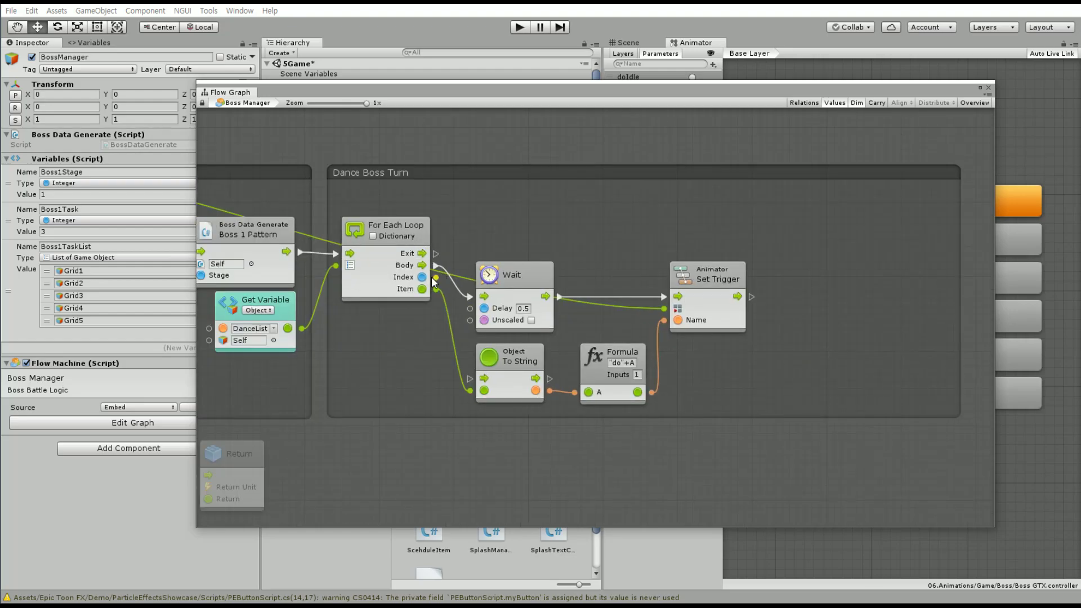
mouse_move(495, 103)
mouse_down()
mouse_move(420, 277)
mouse_move(267, 315)
mouse_up()
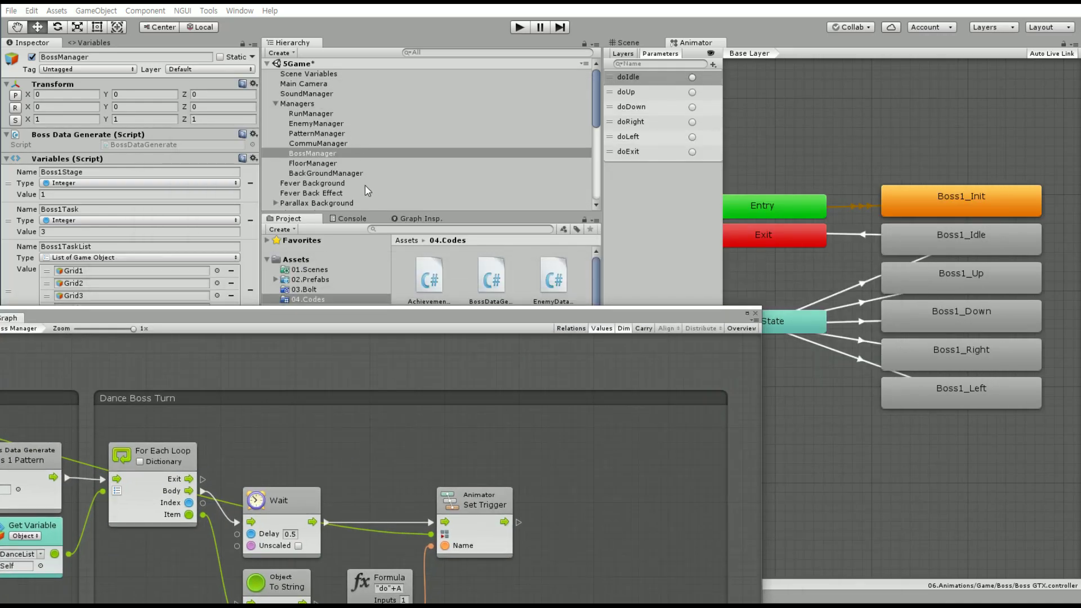
scroll(352, 152, down, 5)
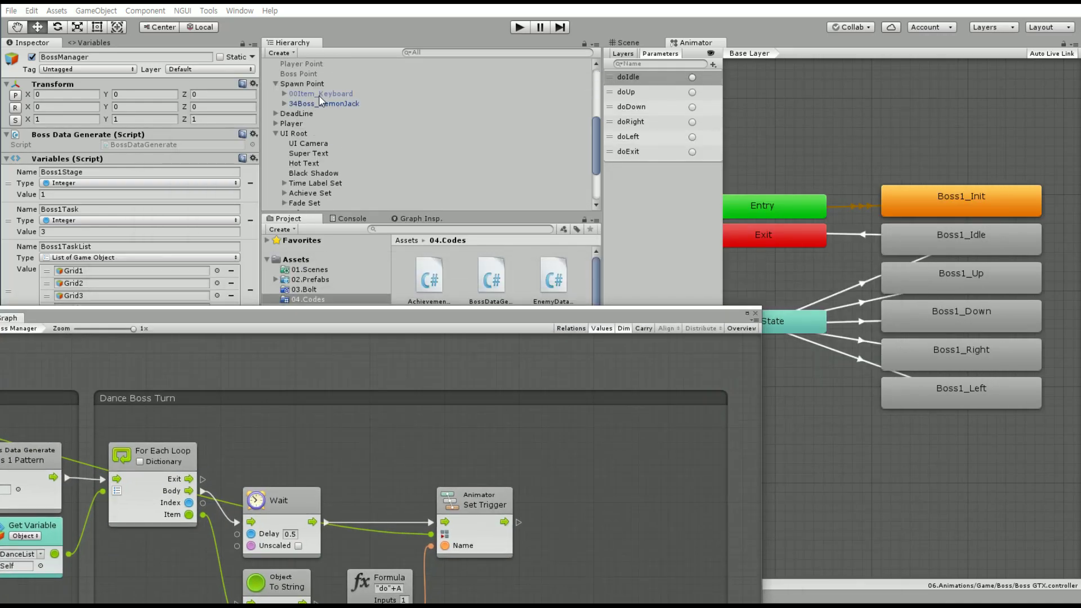
drag(348, 324, 549, 119)
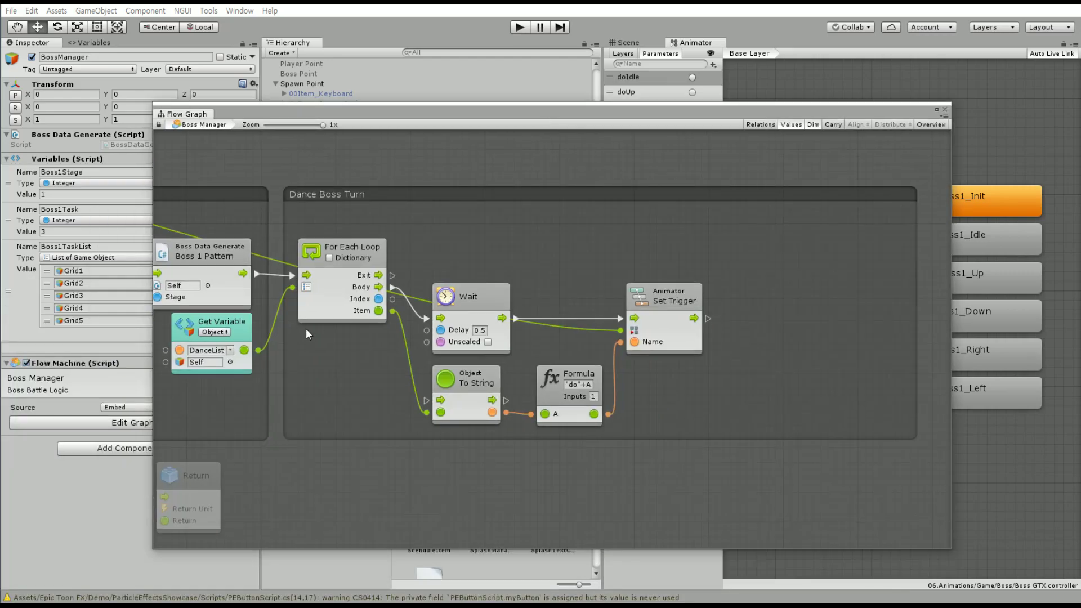
Copy the Boss1TaskList Get Variable and List Get Item pair and place it below Dance Boss Turn
middle_drag(306, 329, 780, 336)
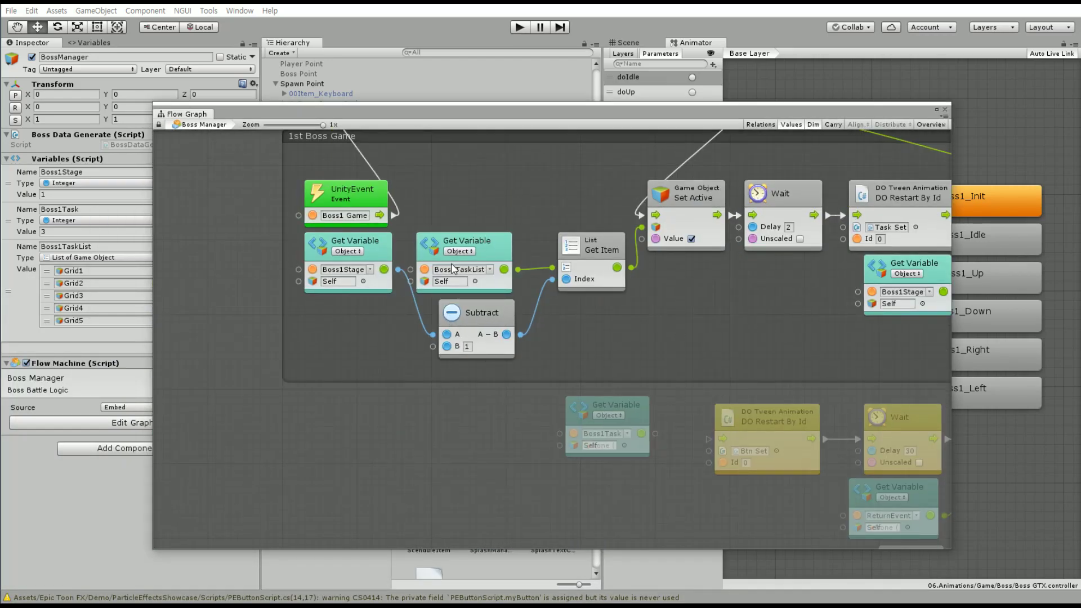
double_click(458, 269)
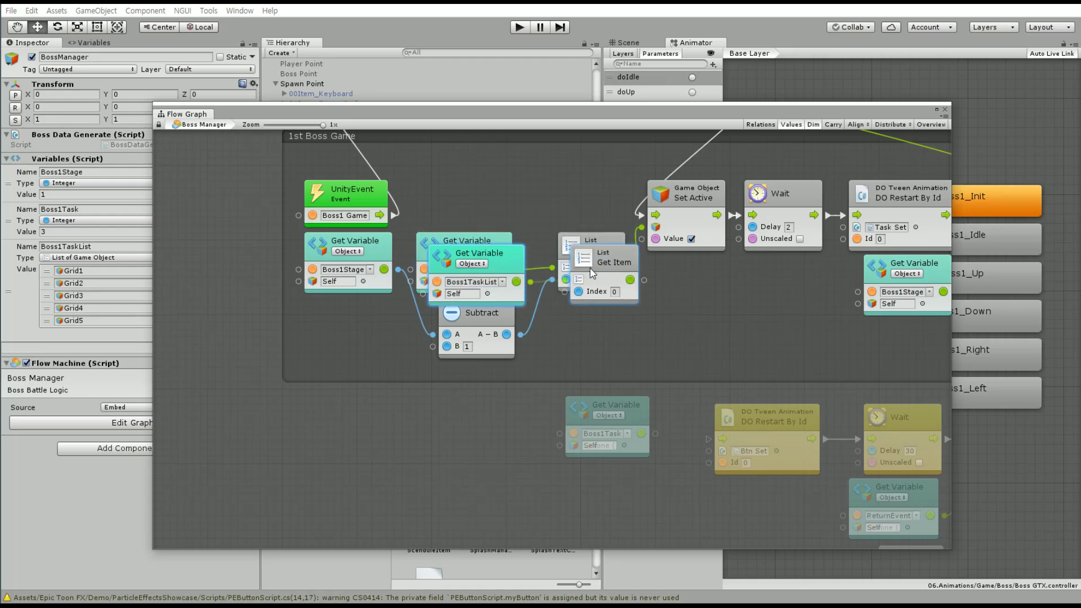
middle_drag(542, 243, 204, 243)
middle_drag(923, 327, 228, 327)
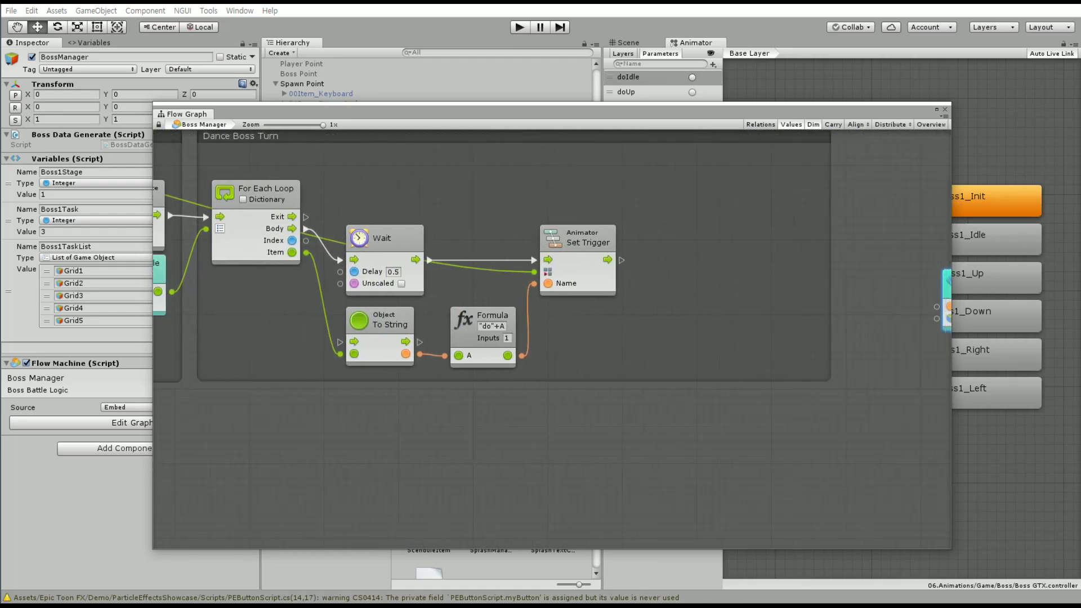
key(ctrl+v)
drag(616, 353, 609, 326)
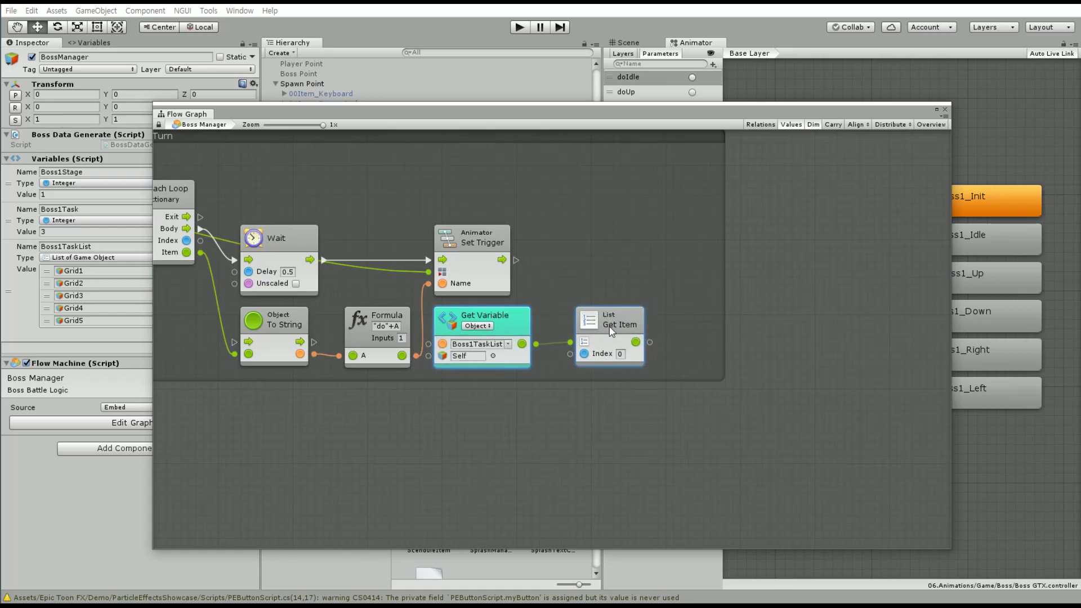
click(584, 286)
middle_drag(567, 252, 626, 298)
drag(755, 356, 560, 429)
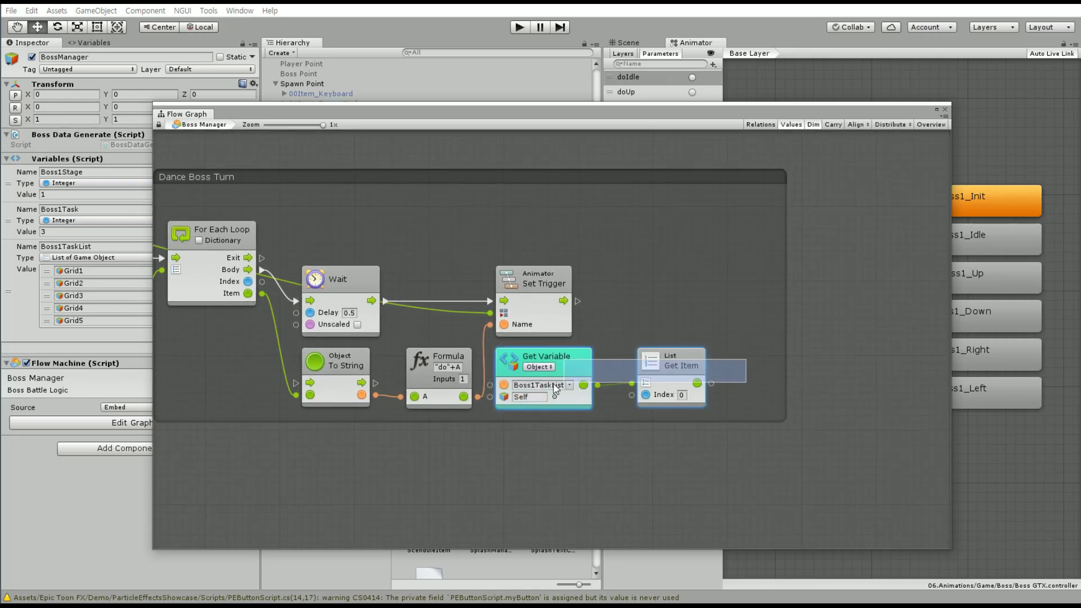
drag(540, 361, 526, 443)
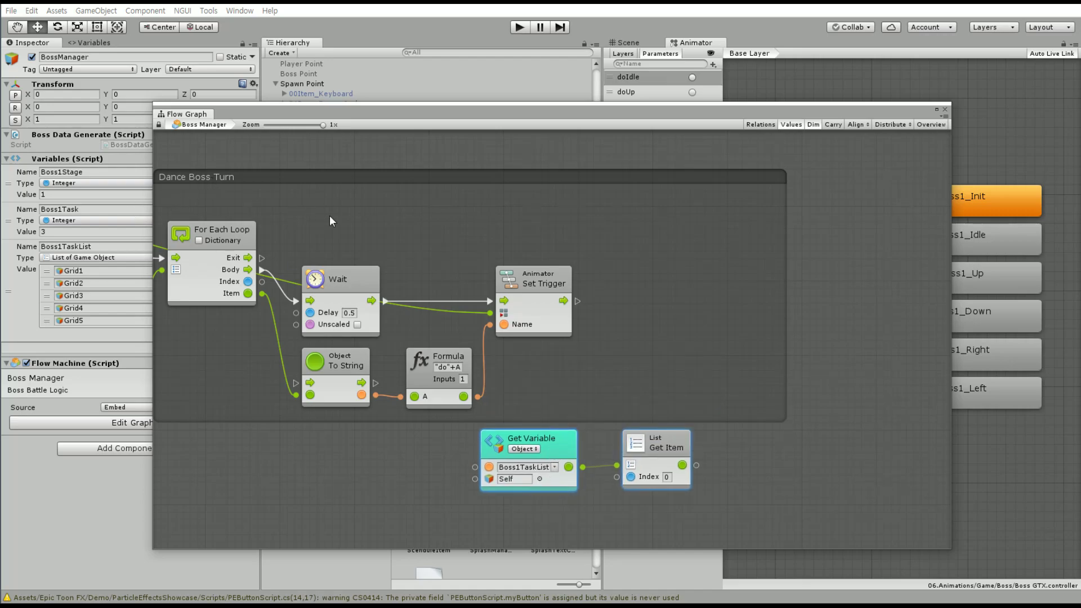
Rename the Dance Boss Turn group to 'Boss Dance' and narrow its width
double_click(216, 179)
text(Bosss D)
key(BackSpace)
key(BackSpace)
key(BackSpace)
text(Da)
drag(787, 316, 590, 303)
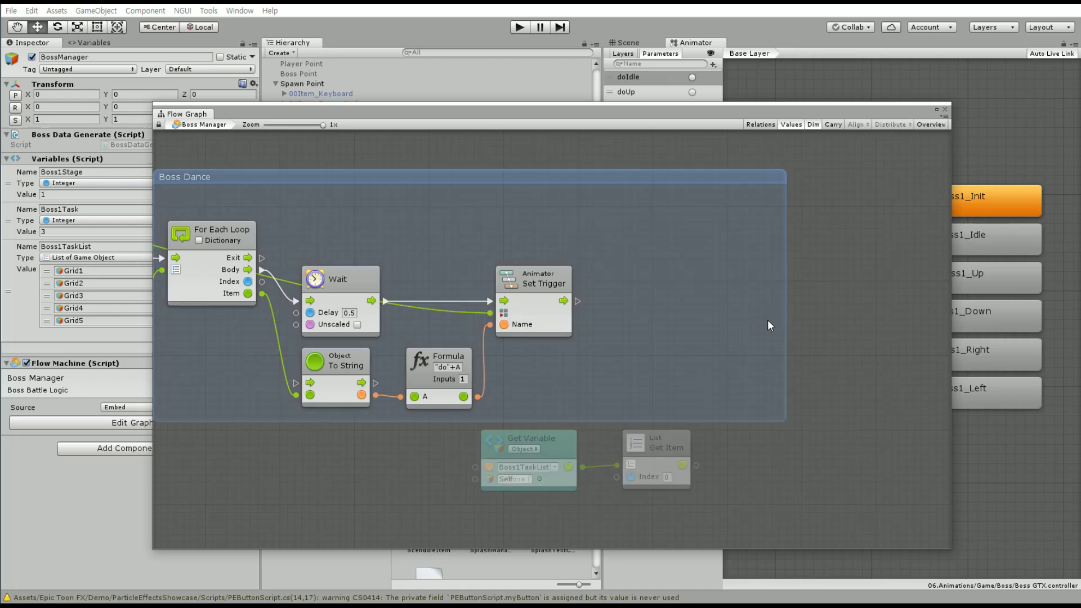
Move the Boss1TaskList and Get Item pair up to the right of Boss Dance
drag(688, 330, 533, 488)
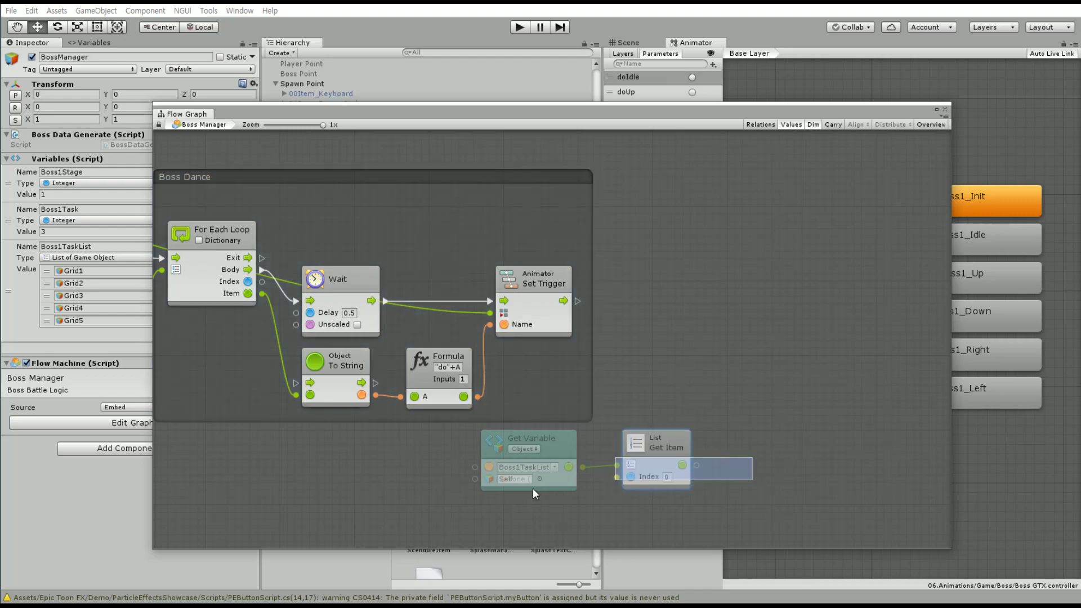
drag(596, 447, 725, 363)
click(724, 294)
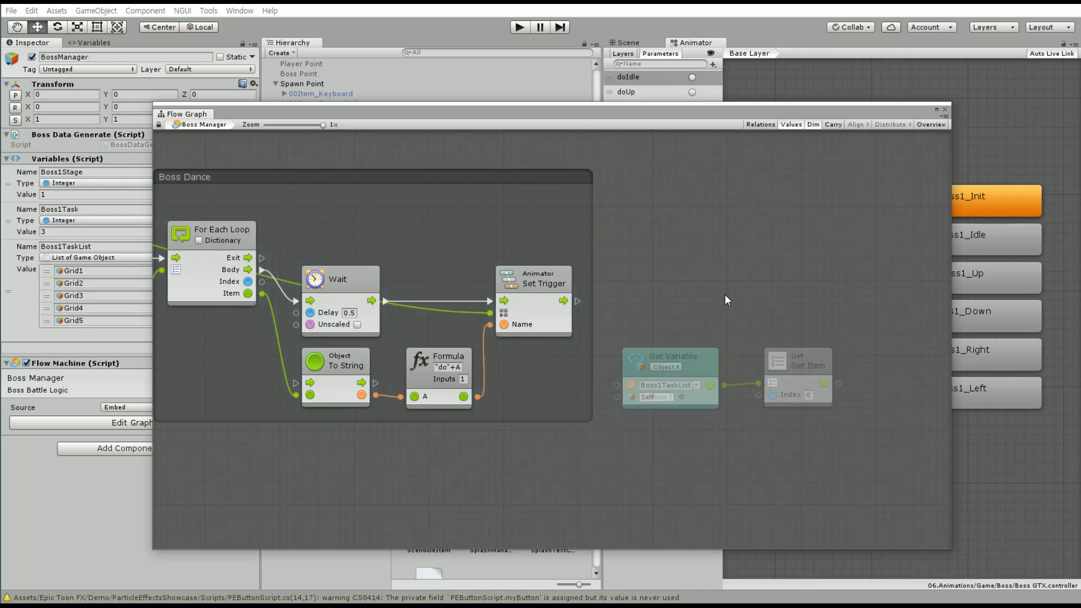
click(544, 286)
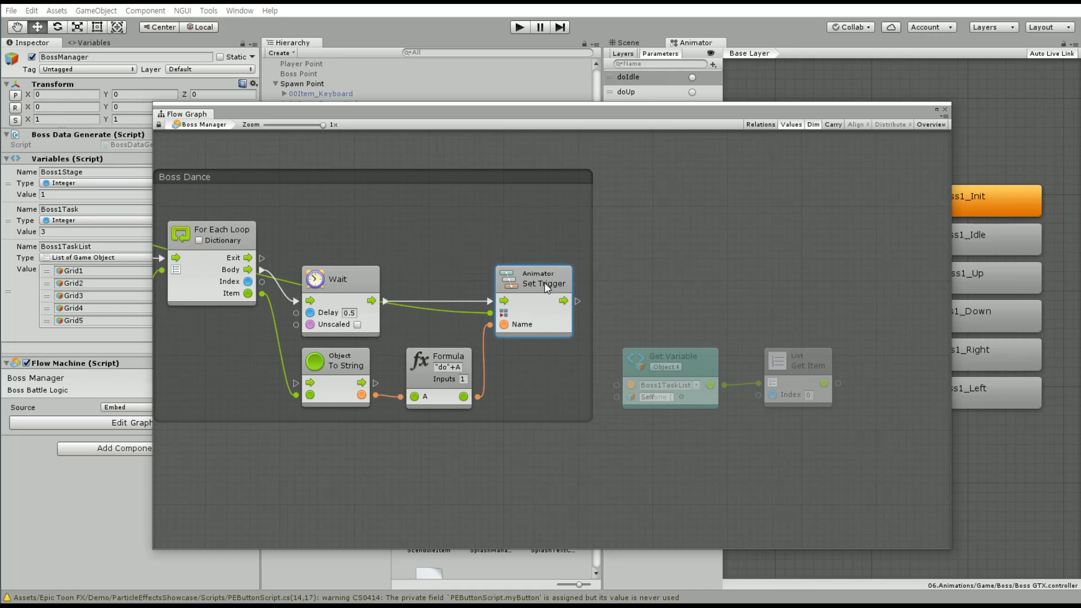
click(730, 360)
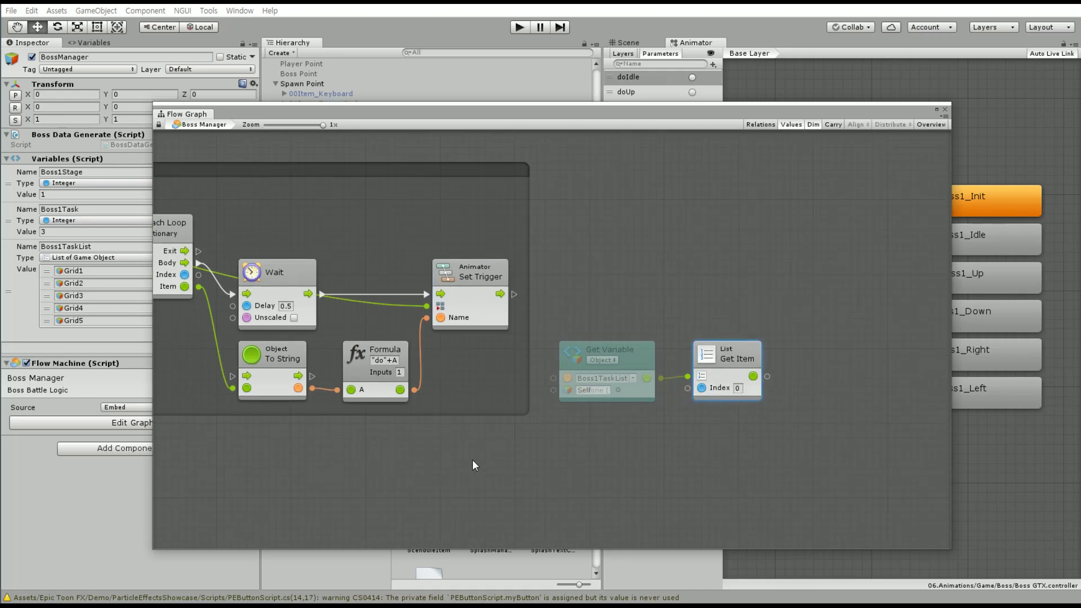
Paste a copy of the Boss1Stage Get Variable and Subtract nodes, feeding Subtract into Get Item's Index
middle_drag(472, 459, 498, 311)
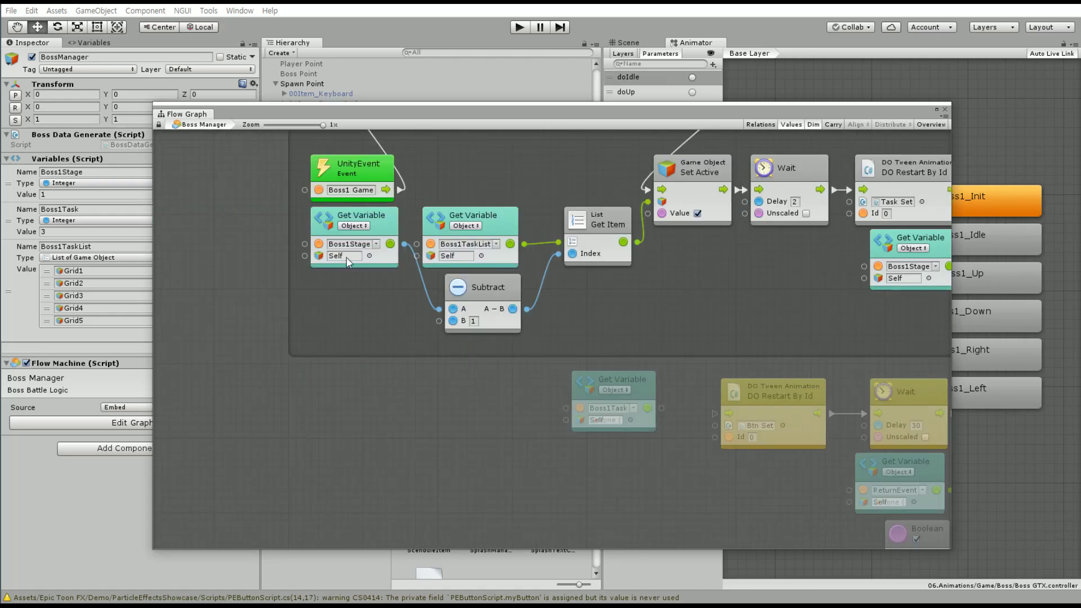
click(394, 228)
ctrl+click(461, 280)
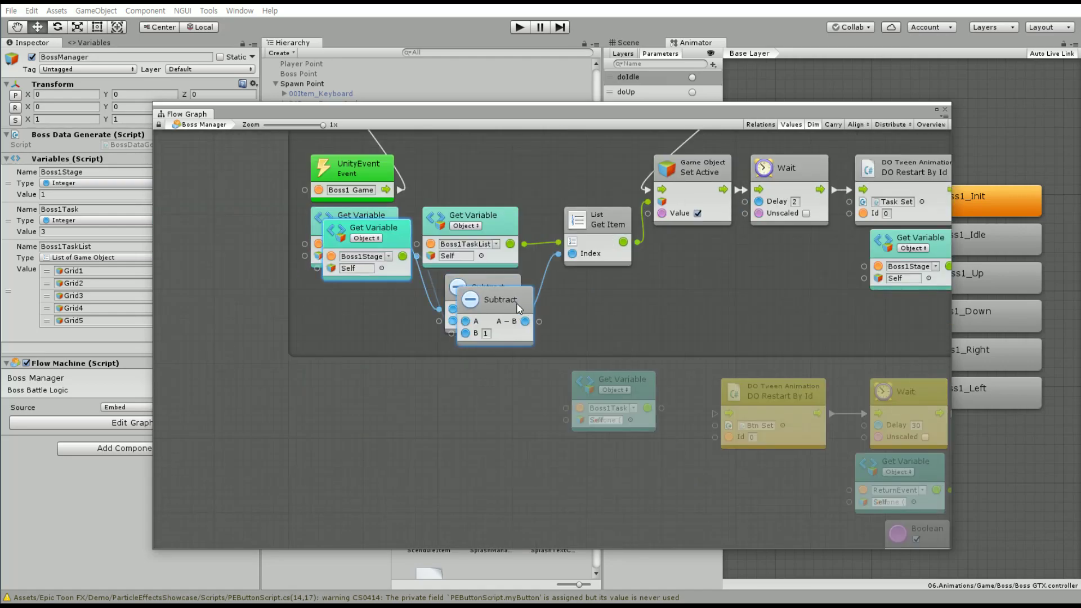
middle_drag(517, 309, 225, 309)
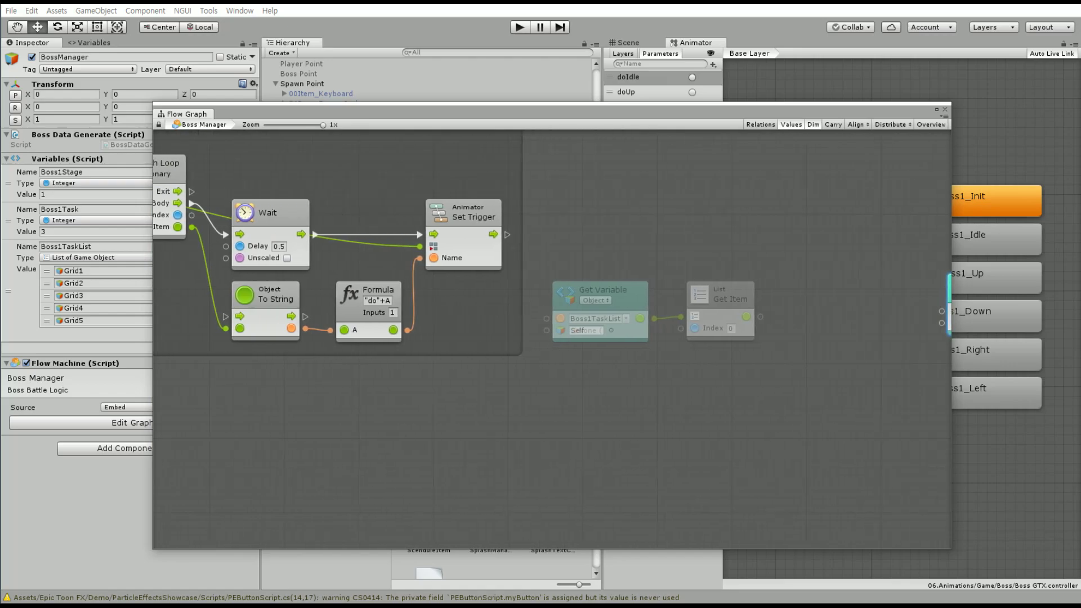
key(ctrl+v)
mouse_move(681, 451)
mouse_down()
mouse_move(636, 328)
mouse_move(761, 305)
mouse_up()
Arrange both Get Variable nodes, Subtract and List Get Item into one compact row
drag(589, 310, 700, 377)
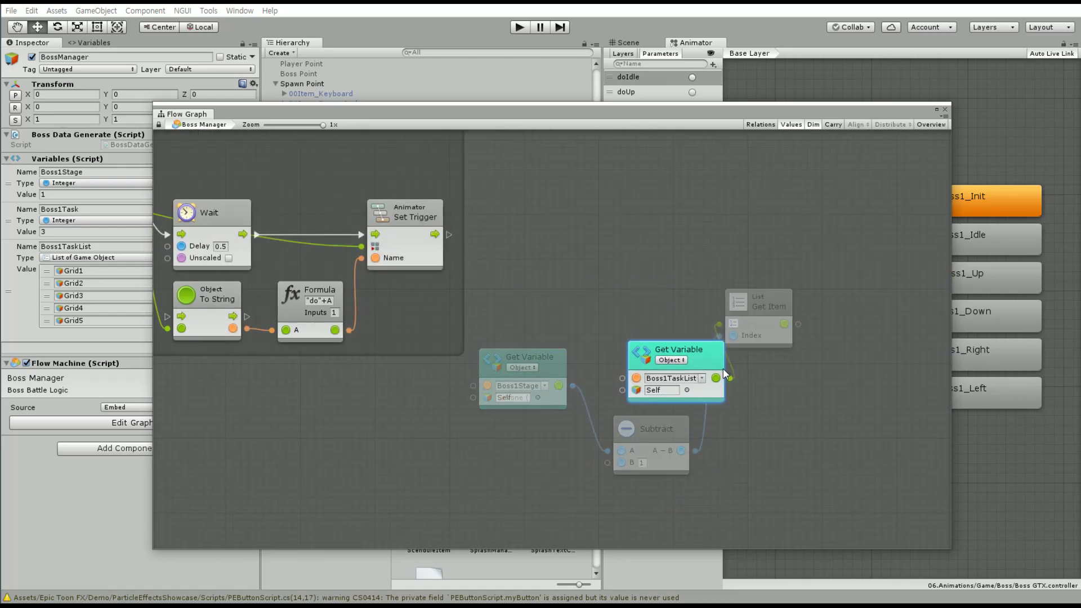
drag(762, 332, 776, 391)
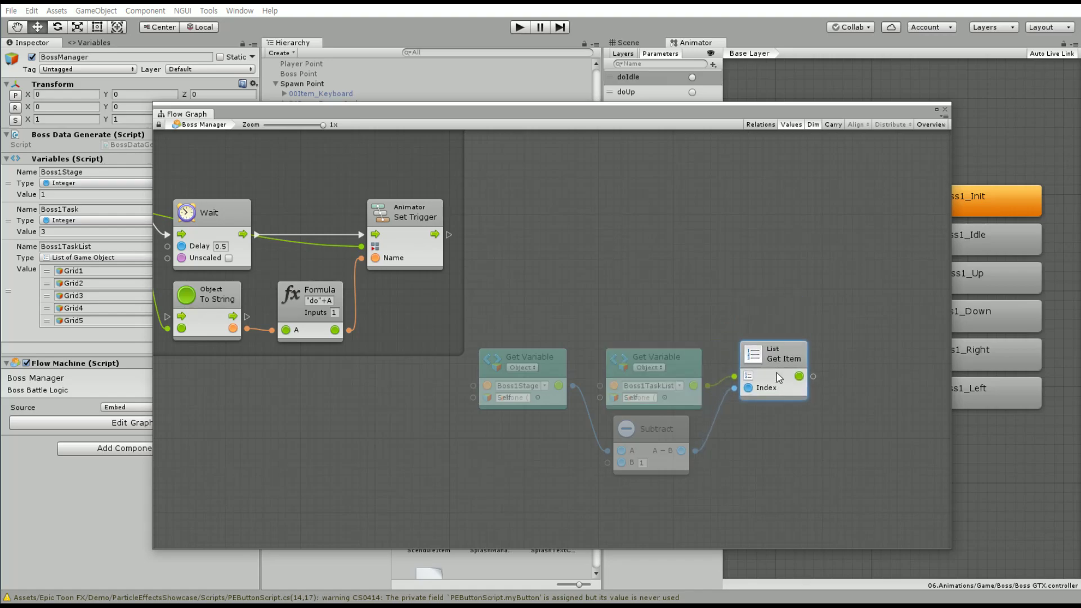
drag(847, 362, 533, 457)
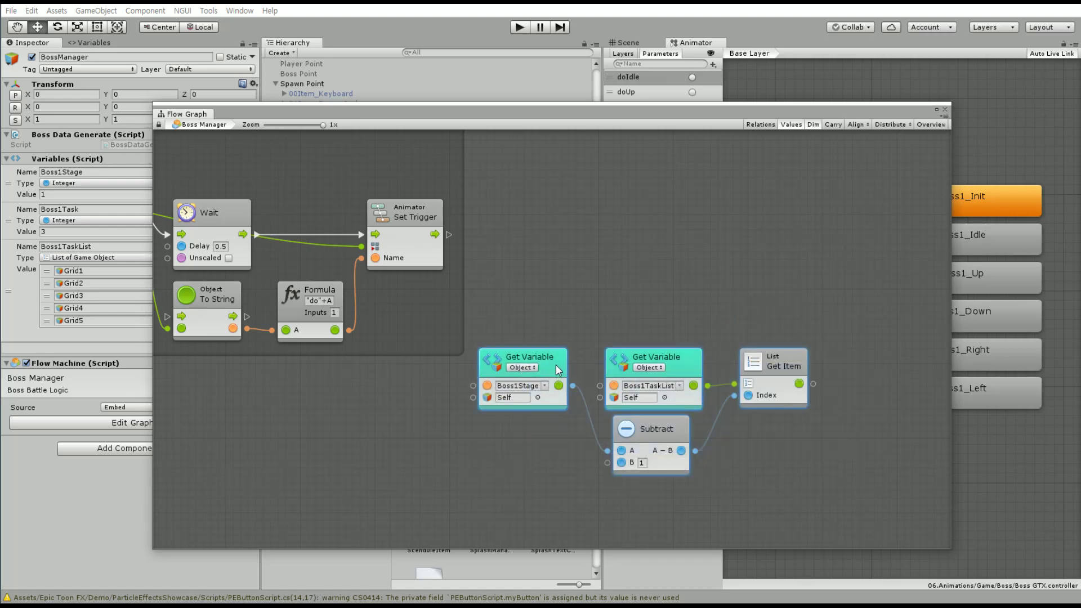
drag(556, 365, 564, 291)
click(562, 390)
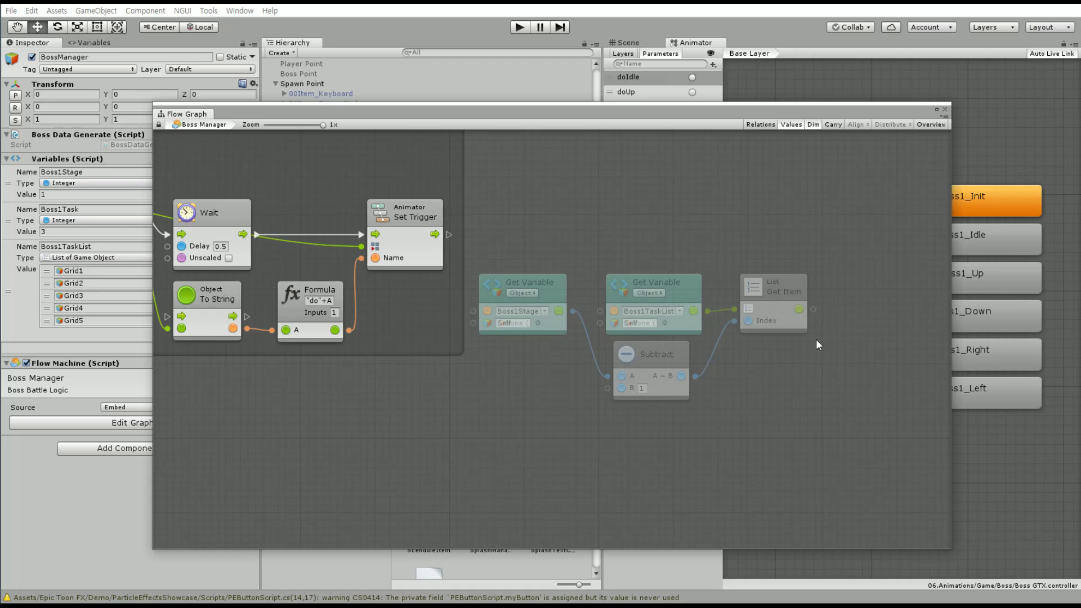
middle_drag(818, 344, 560, 337)
click(558, 337)
right_click(616, 284)
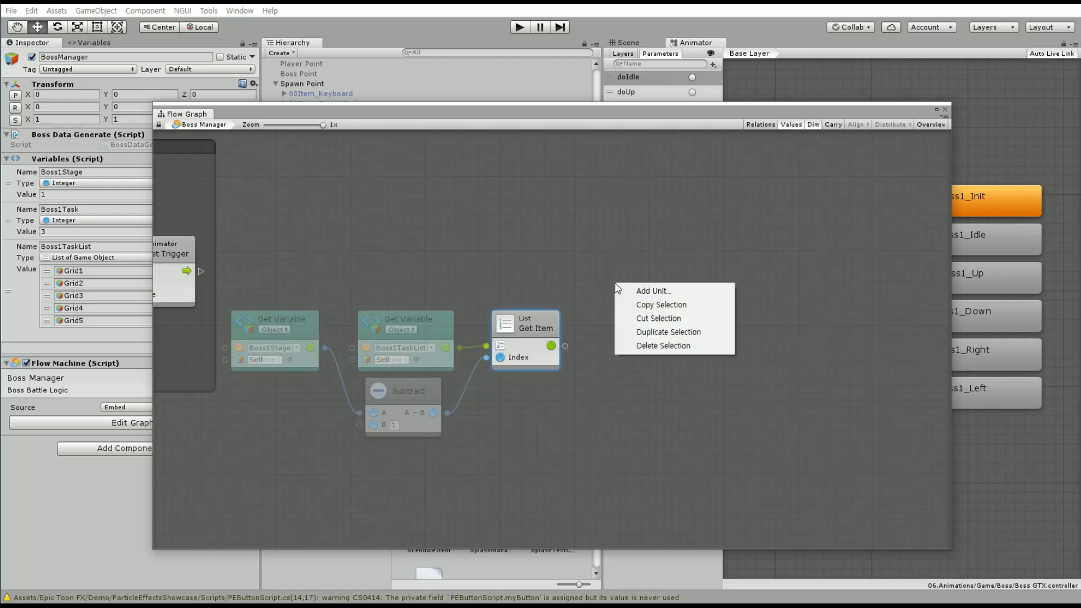
Add a Get Components In Children (Type) unit to the graph
click(661, 292)
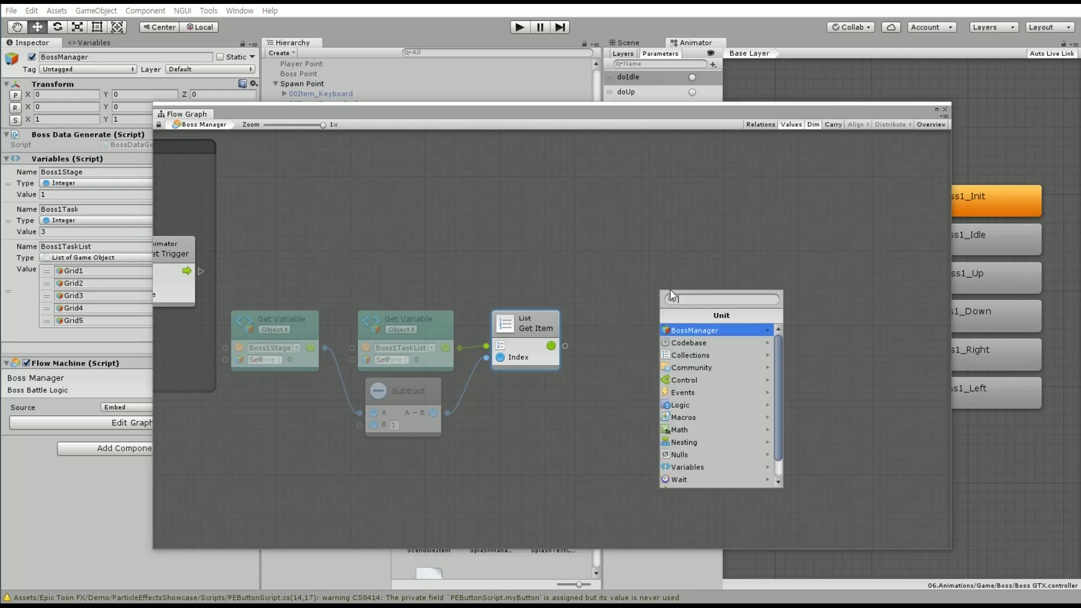
text(Get Com)
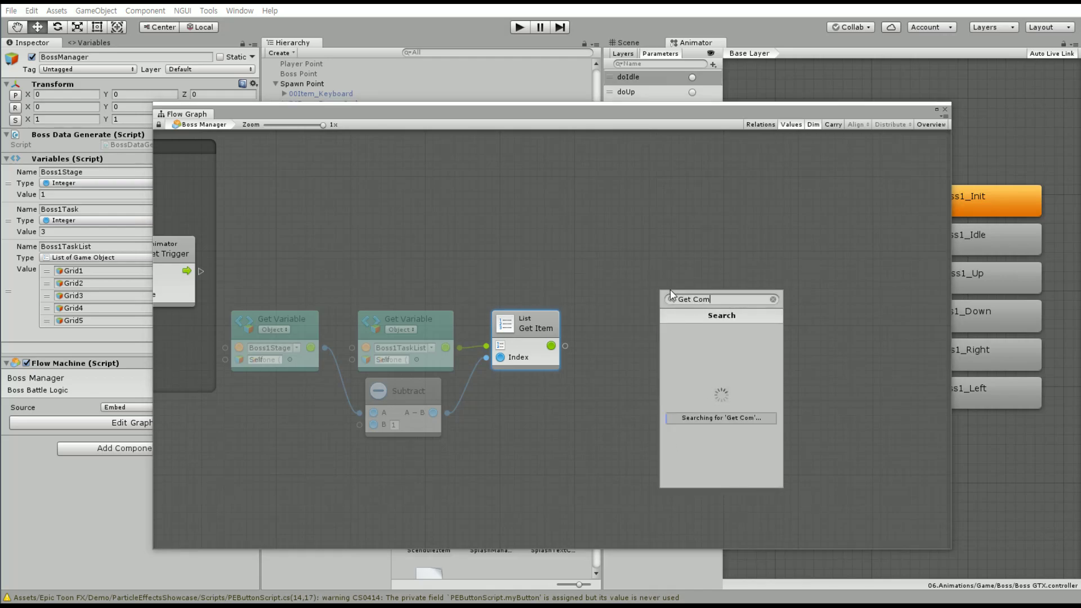
text(pon)
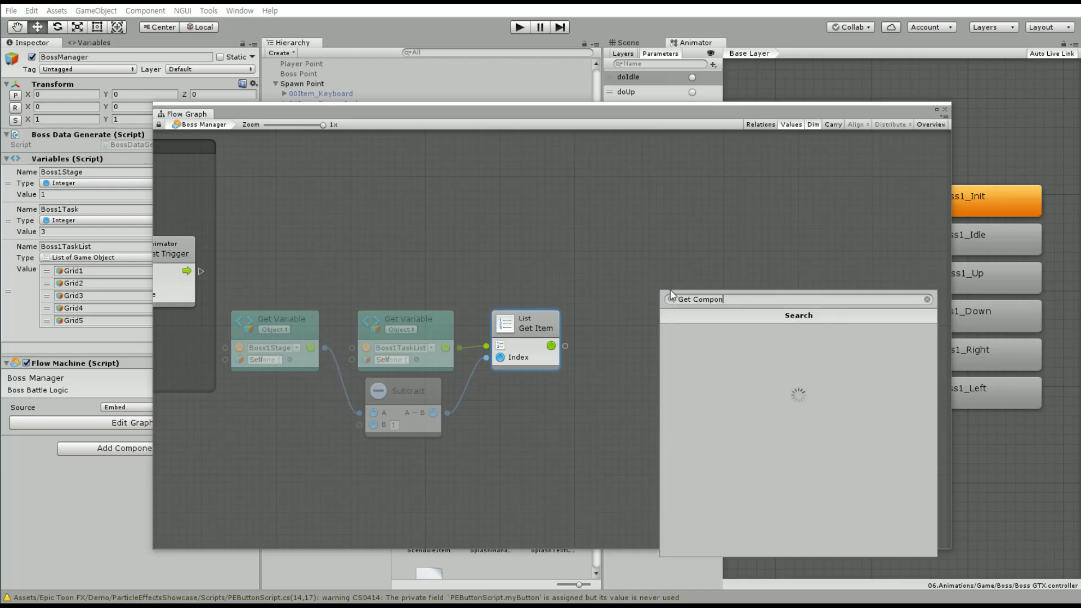
text(ents)
key(Down)
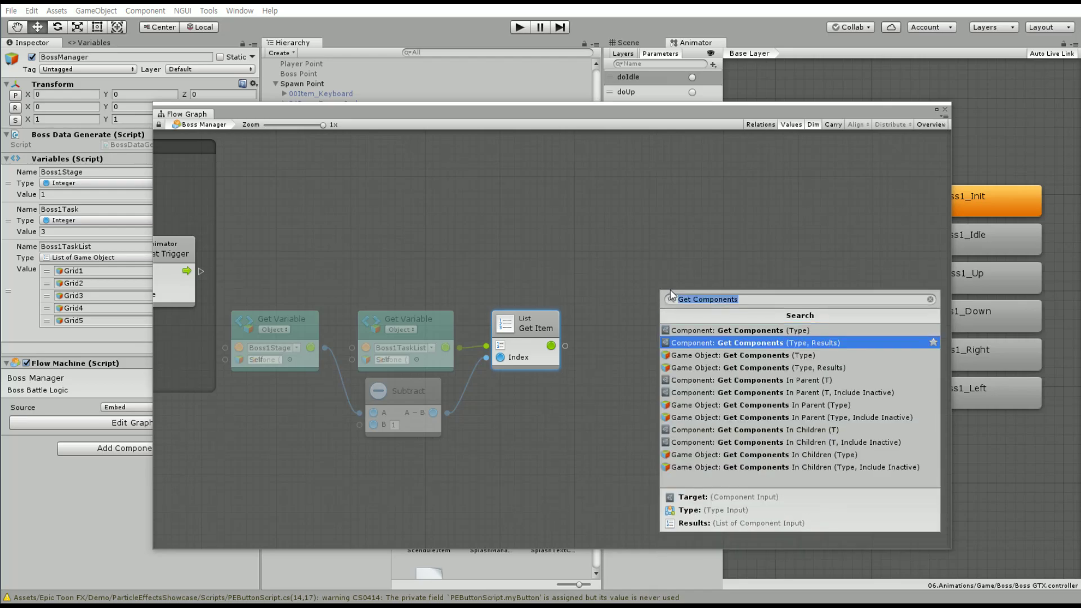
key(Down)
key(Down)
key(Down)
key(Down)
key(Down)
key(Down)
key(Down)
key(Down)
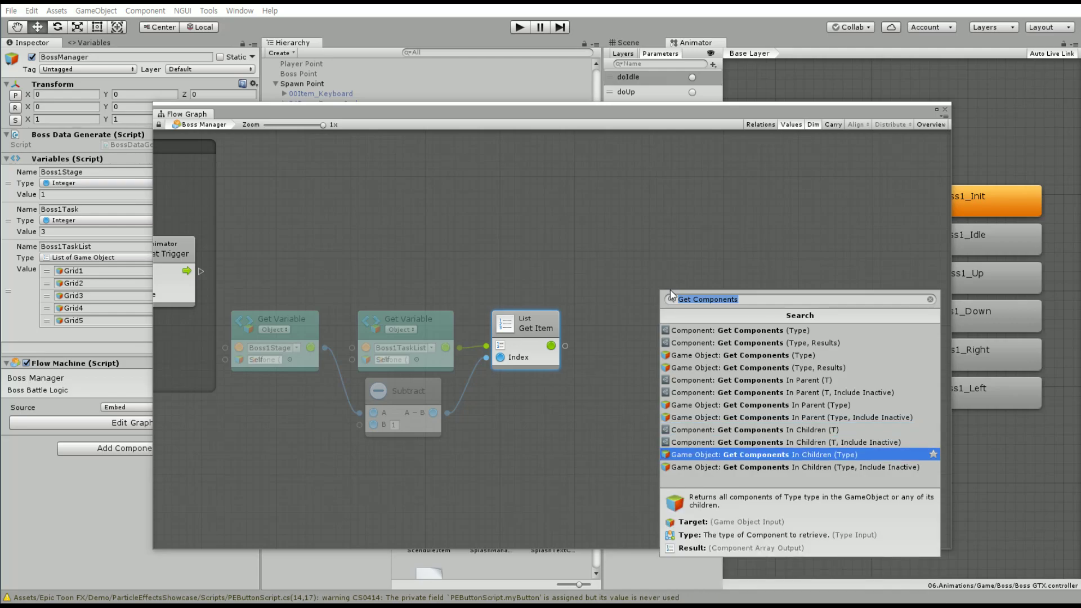
key(Return)
Set its type to UI Sprite and wire Set Trigger's flow and Get Item's result into it
click(717, 356)
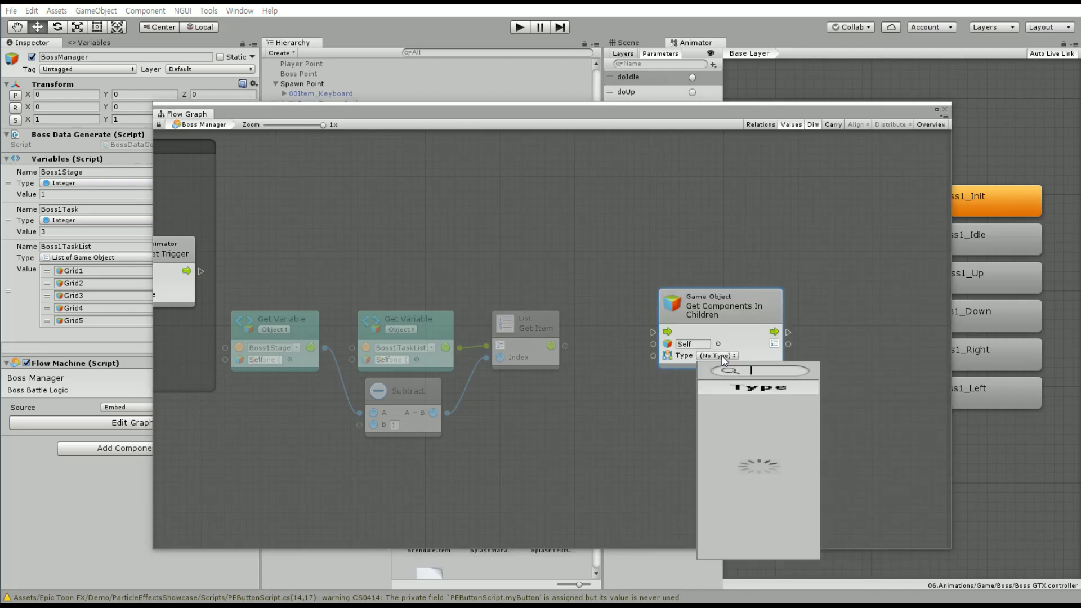
text(UI )
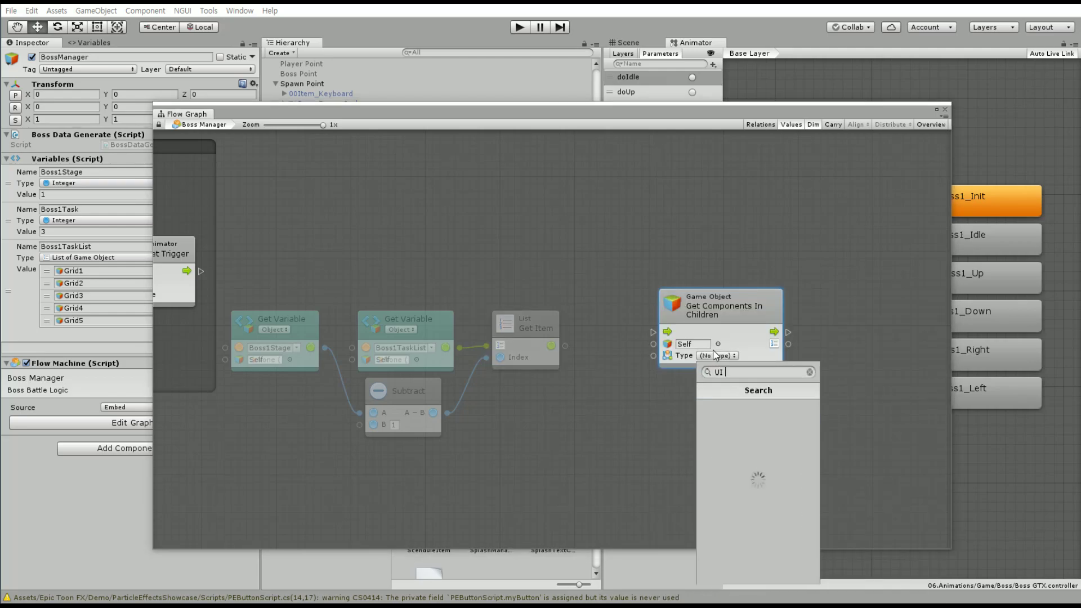
text(Sprite)
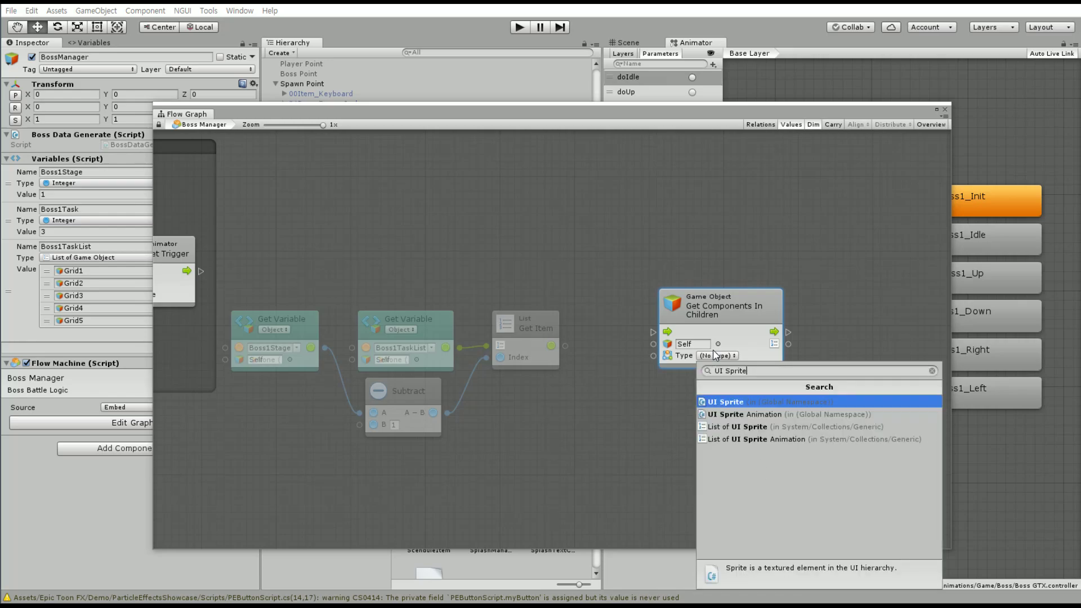
key(Return)
mouse_move(200, 271)
mouse_down()
mouse_move(654, 331)
mouse_move(599, 287)
mouse_move(634, 255)
mouse_up()
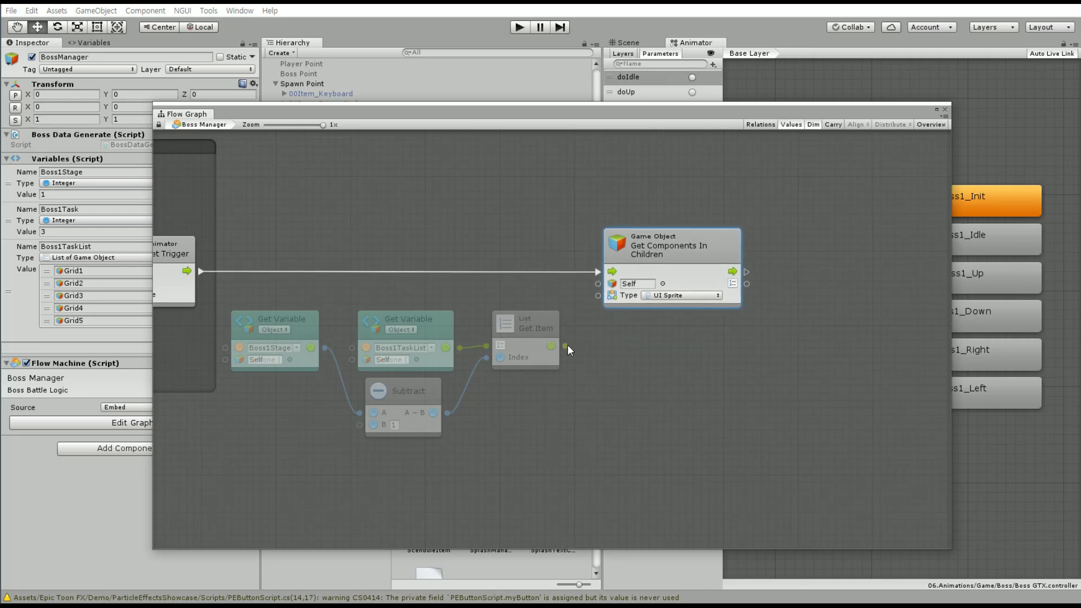
drag(568, 344, 598, 284)
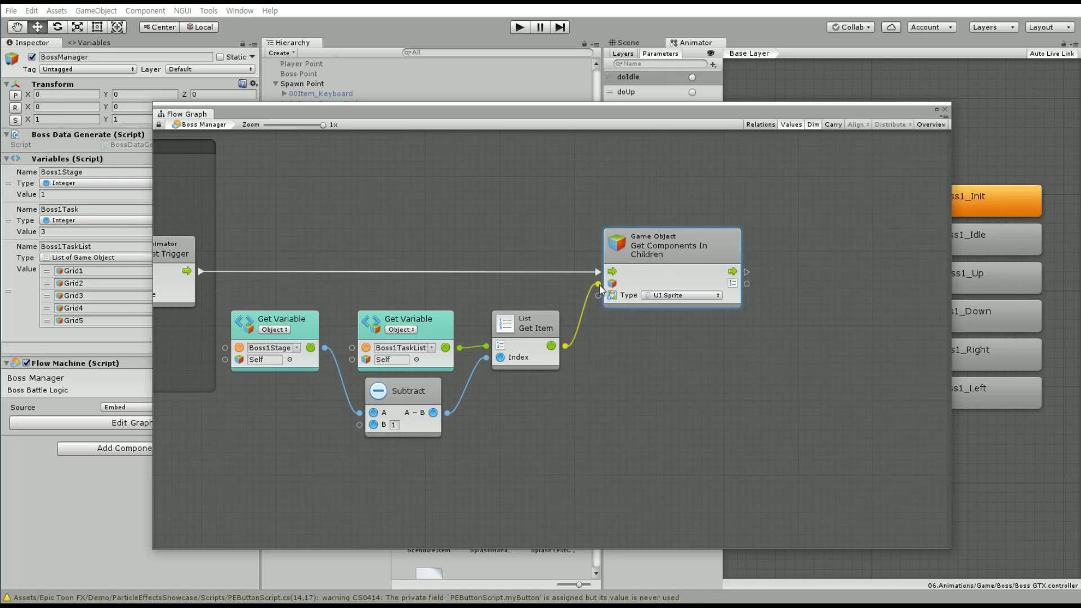
Duplicate List Get Item and feed it the UI Sprite list and the For Each Loop index
right_click(588, 352)
click(531, 329)
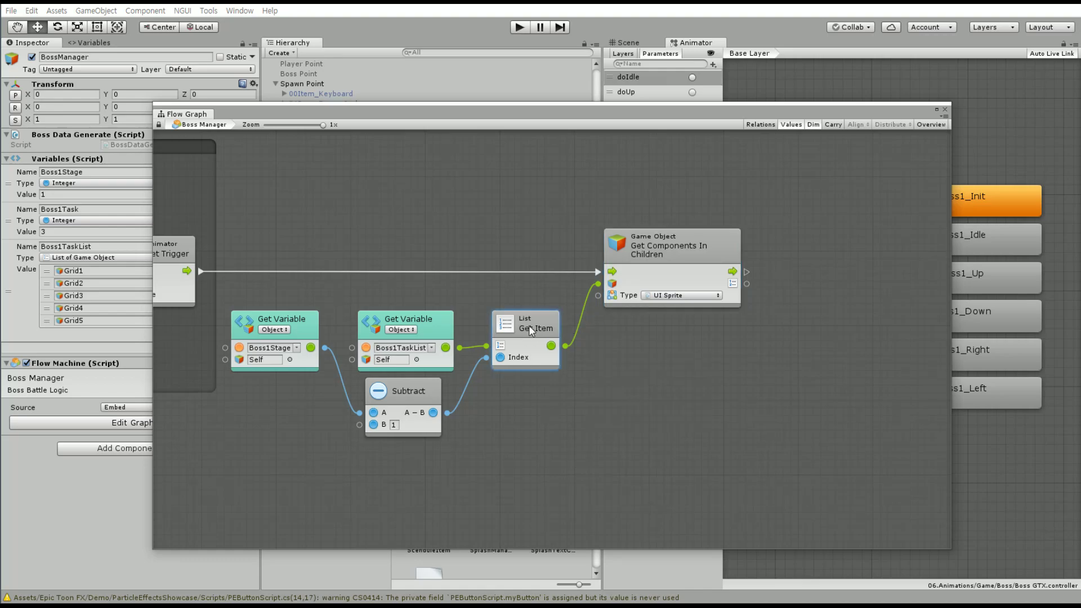
key(ctrl+d)
drag(528, 326, 838, 291)
drag(748, 288, 800, 316)
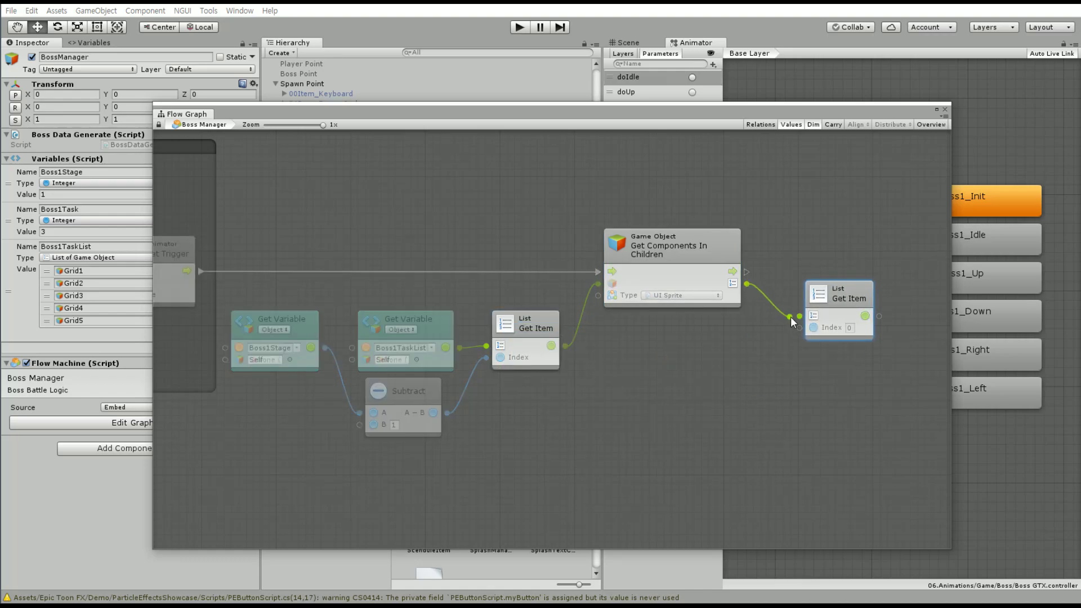
middle_drag(573, 369, 943, 316)
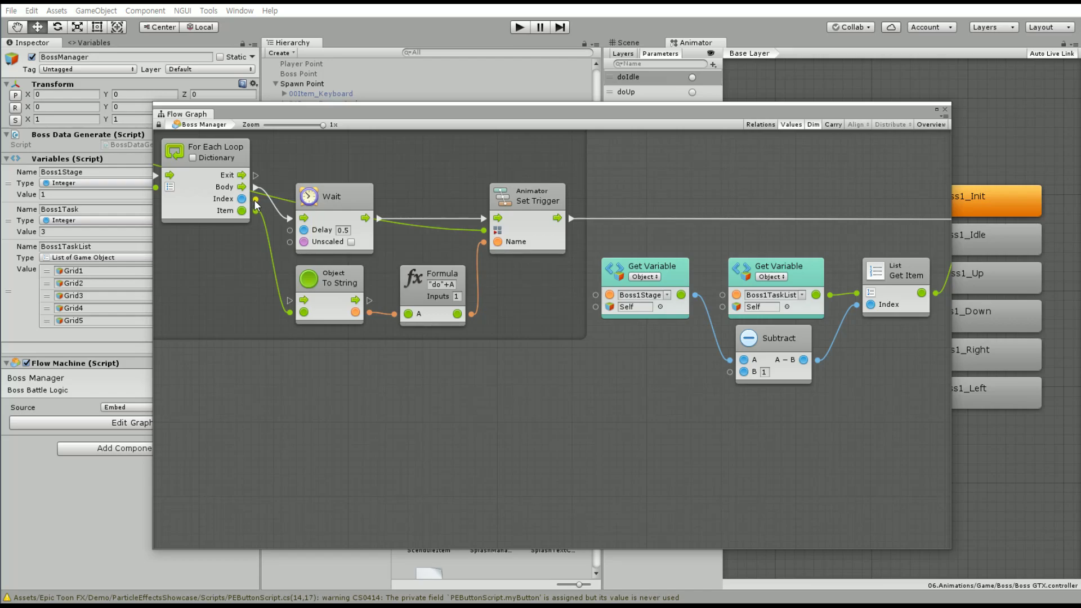
mouse_move(256, 200)
mouse_down()
mouse_move(940, 275)
mouse_move(738, 260)
mouse_move(768, 219)
mouse_up()
Add a UI Sprite Set Sprite Name node for 'Task_Boss', fed by the new Get Item
right_click(629, 306)
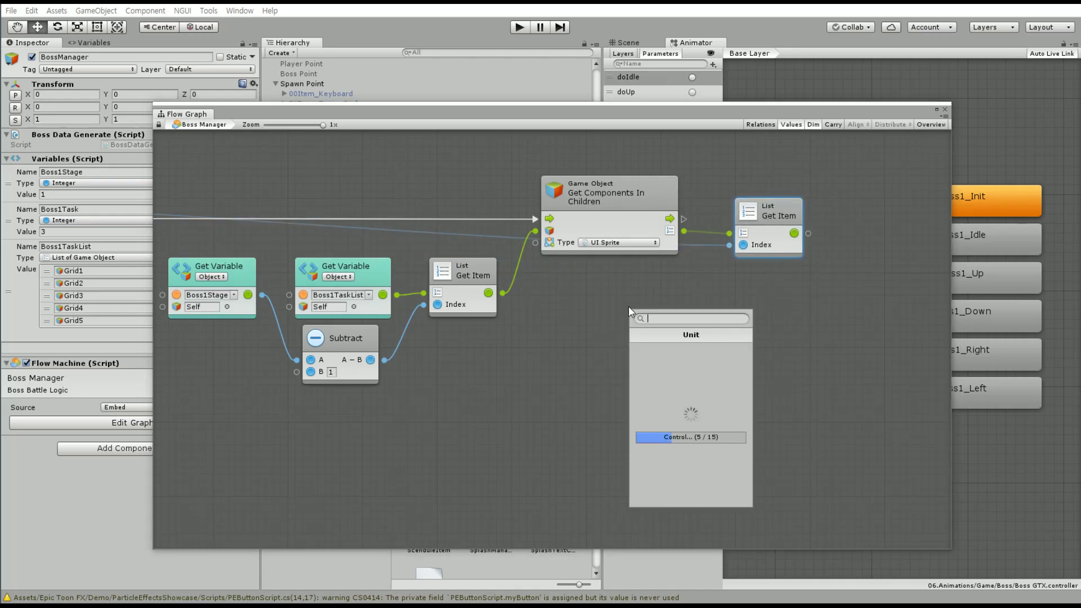
text(Set Sprite NAm)
text(e)
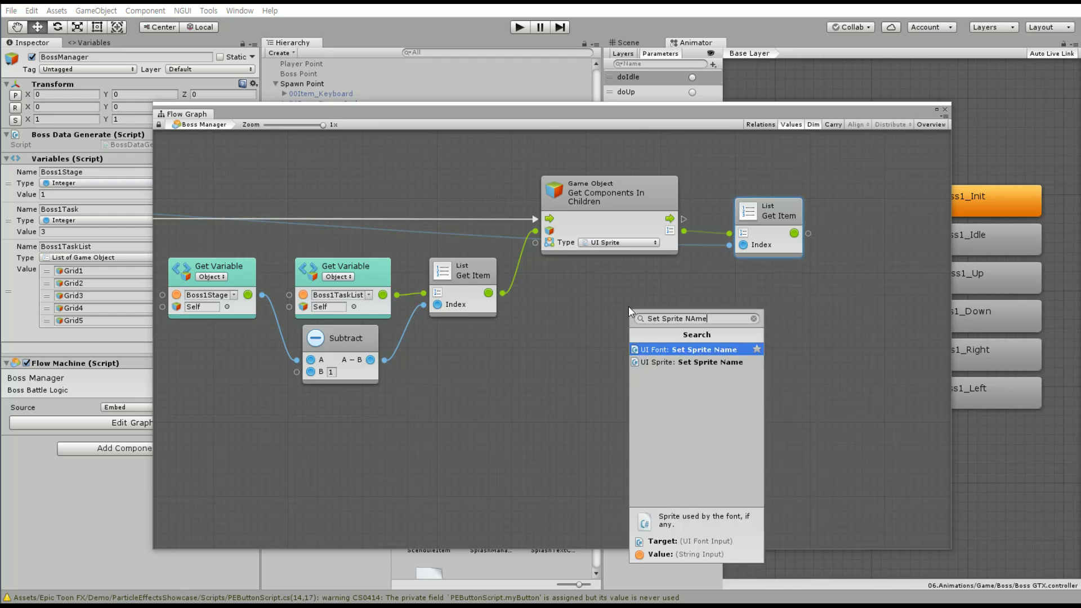
key(Down)
key(Return)
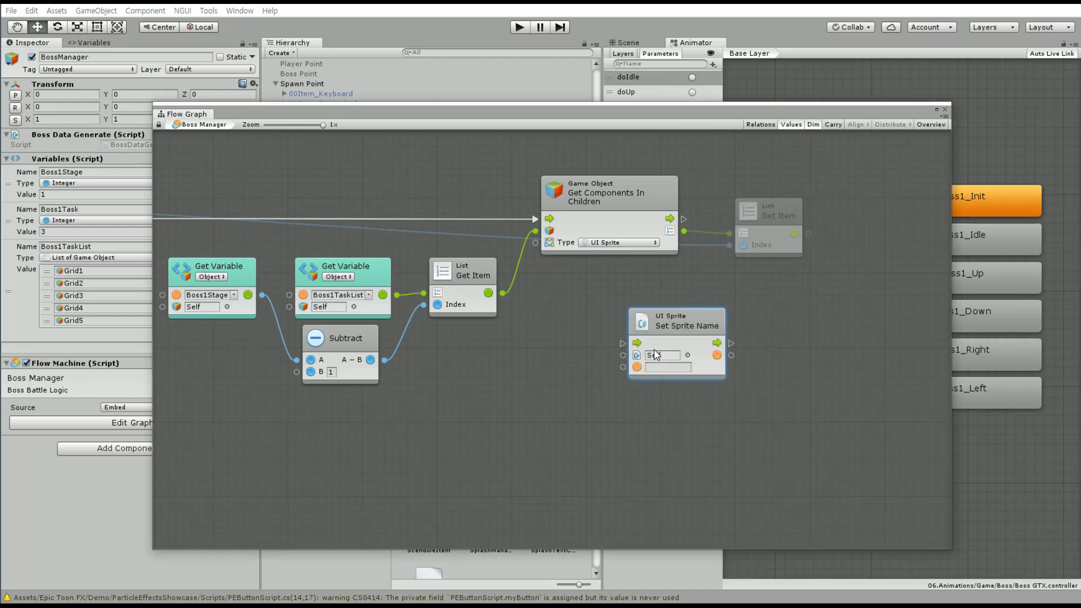
click(670, 366)
text(Task_Boss)
drag(679, 332, 890, 214)
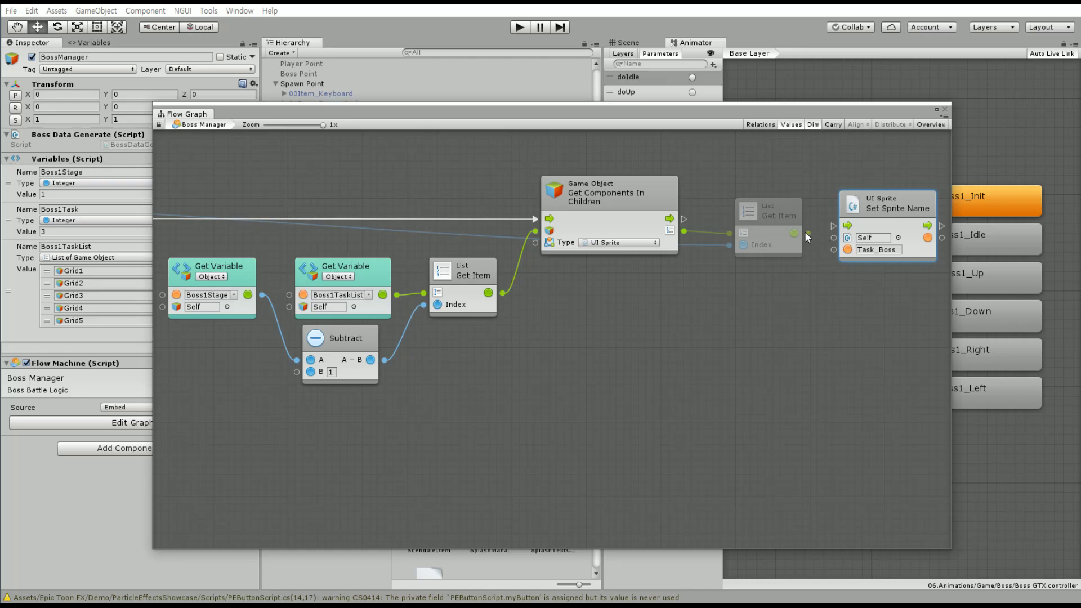
mouse_move(808, 233)
mouse_down()
mouse_move(834, 237)
mouse_move(866, 195)
mouse_up()
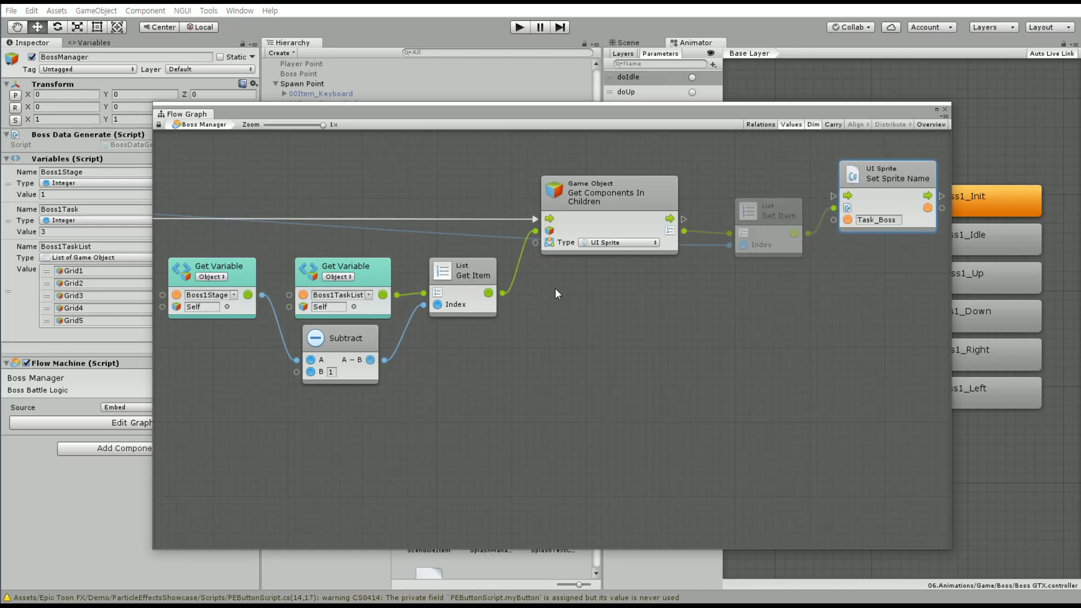
Run Set Sprite Name after Get Components and tidy the new nodes' positions
middle_drag(628, 273, 587, 319)
mouse_move(644, 265)
mouse_down()
mouse_move(793, 243)
mouse_move(737, 296)
mouse_up()
drag(841, 236, 812, 258)
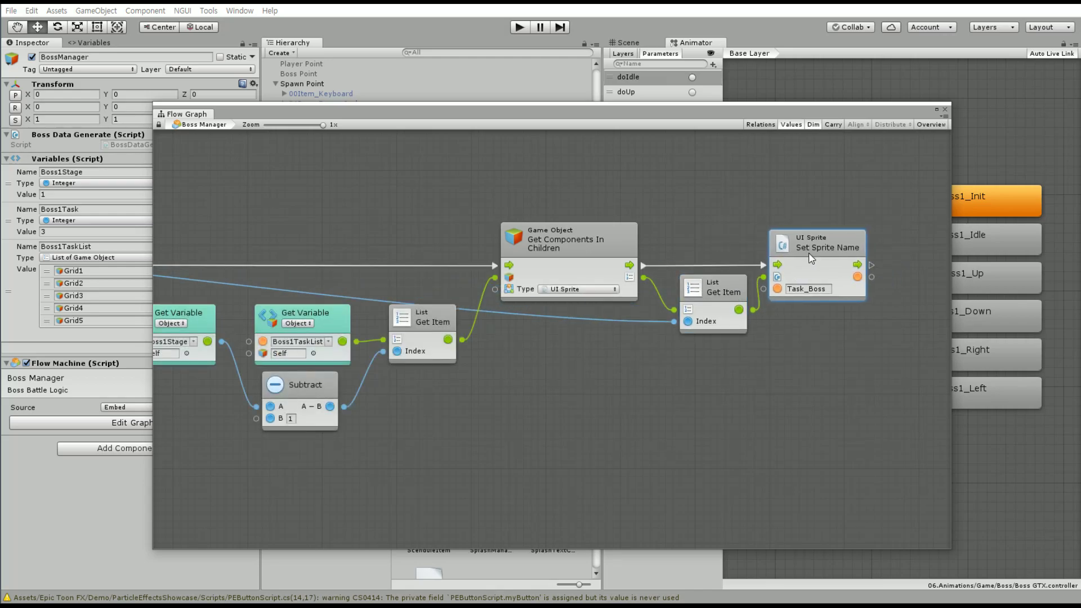
drag(722, 294, 714, 294)
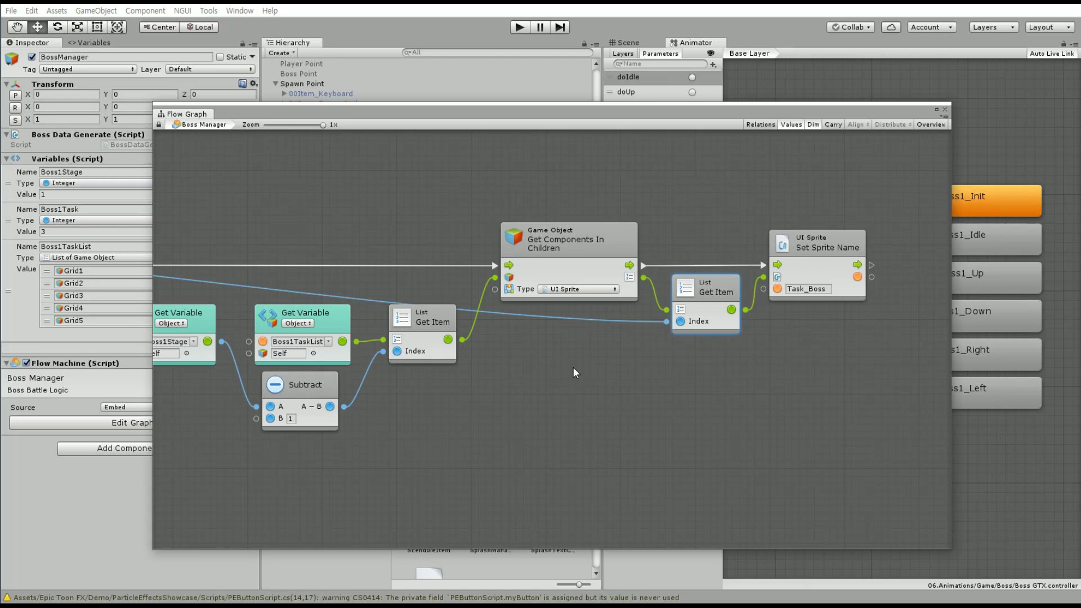
middle_drag(573, 358, 568, 358)
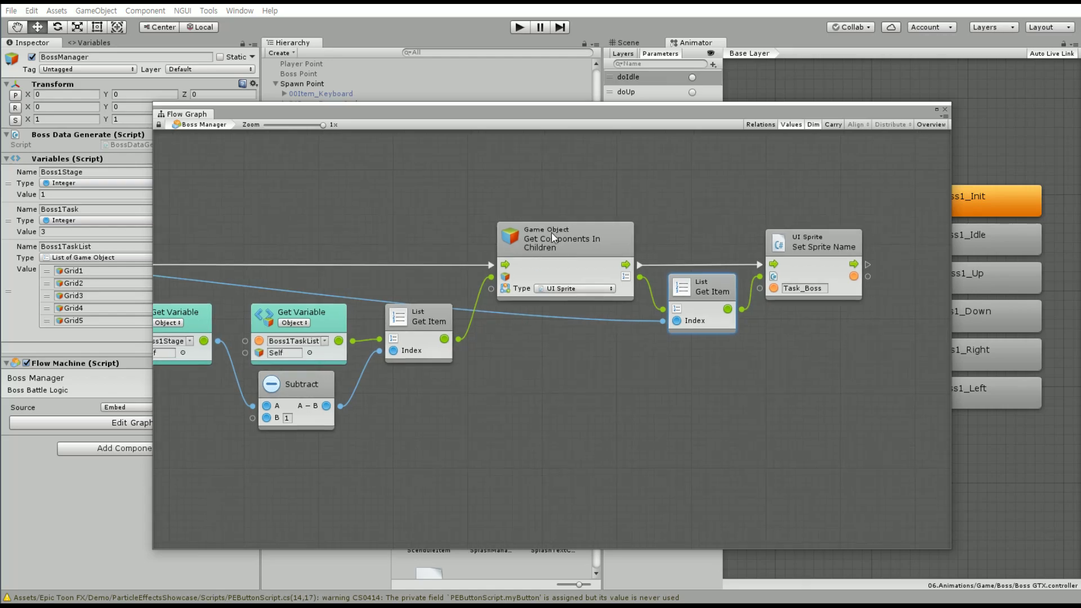
click(535, 226)
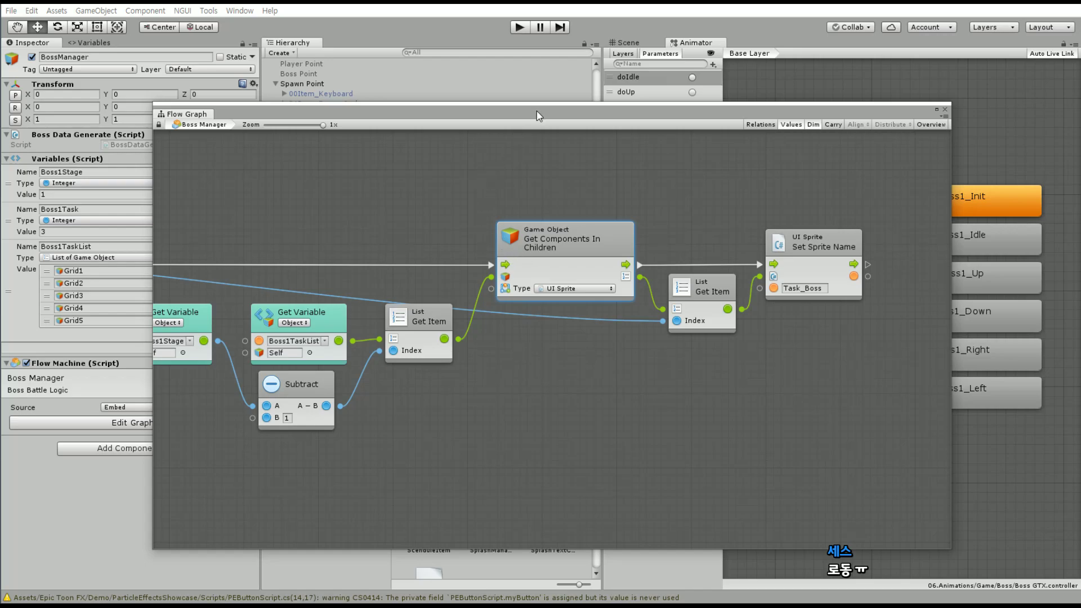
Wrap the new sprite-setting chain in a group named 'Boss Task'
drag(536, 110, 334, 377)
drag(540, 102, 544, 95)
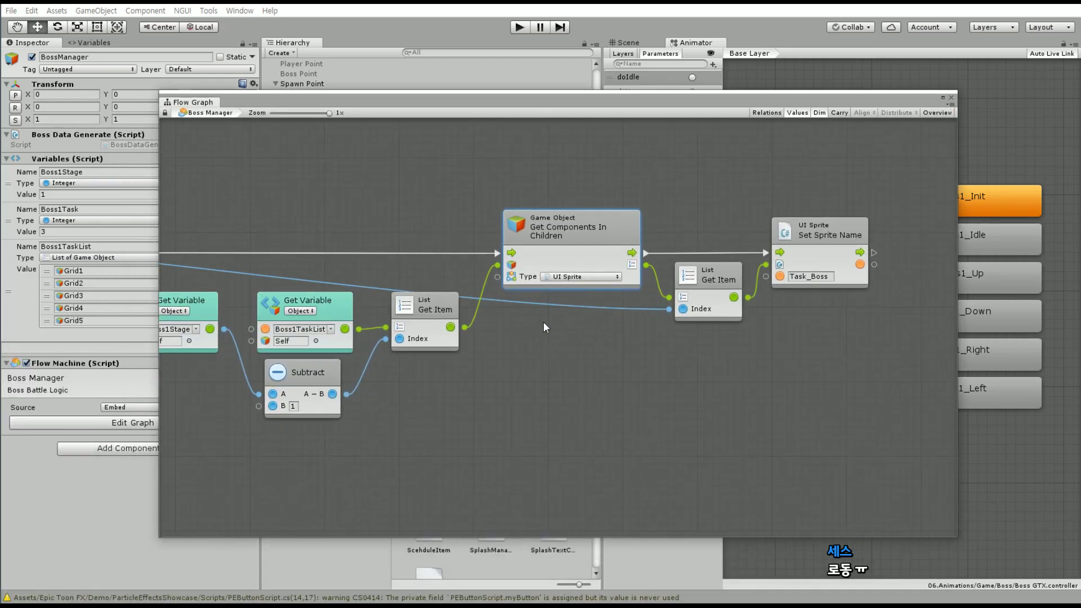
scroll(543, 323, down, 3)
drag(816, 194, 257, 412)
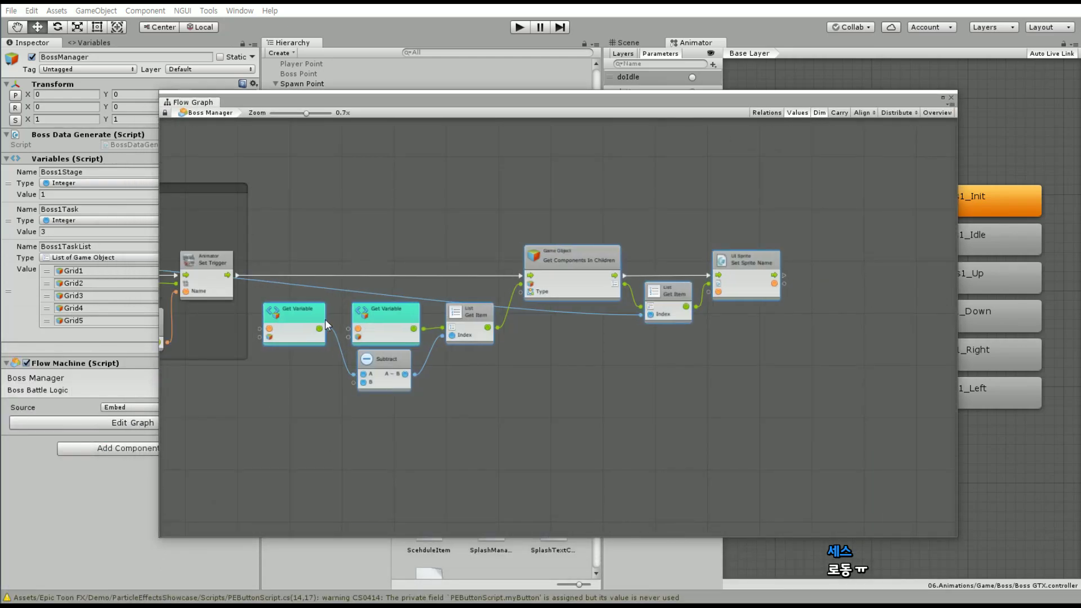
drag(304, 323, 343, 319)
ctrl+drag(261, 187, 827, 407)
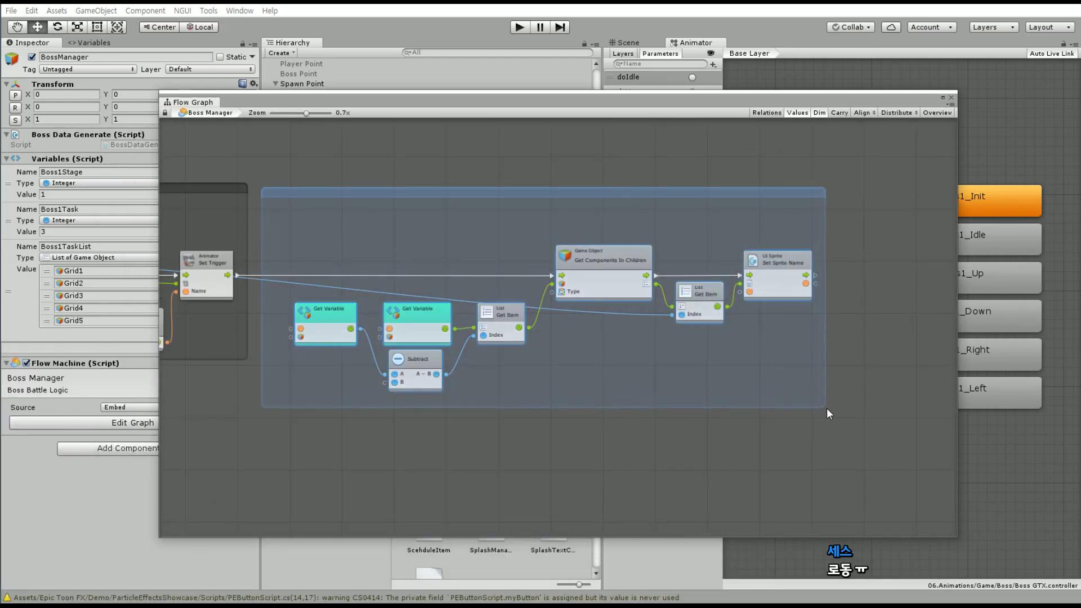
scroll(630, 346, left, 5)
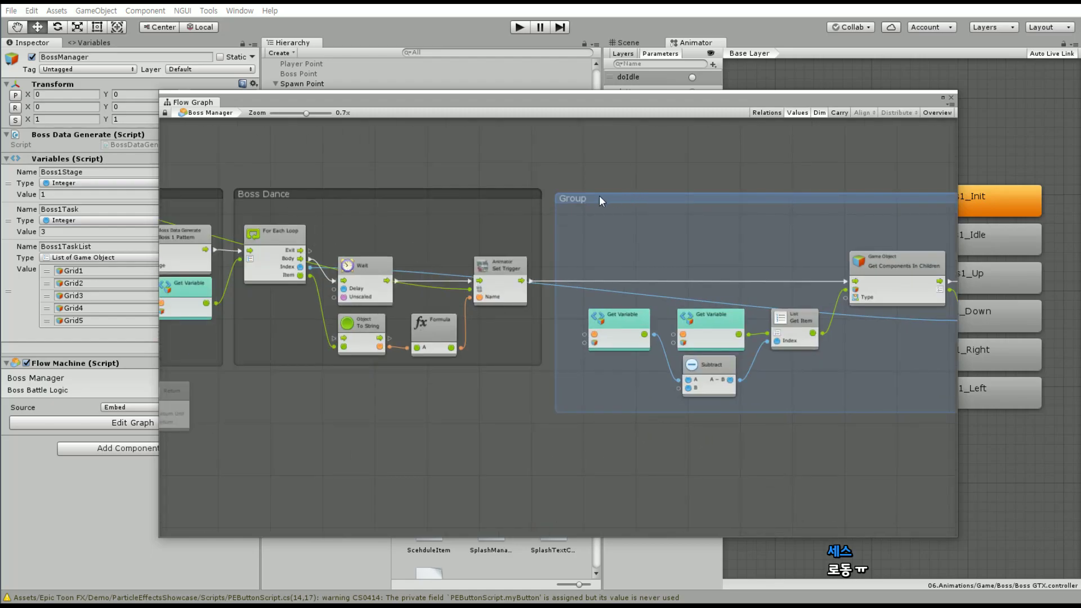
text(Boss Ta)
text(sk)
click(678, 166)
Shift the Boss Task nodes left, raise the lookup nodes, and shorten the group
scroll(679, 167, up, 3)
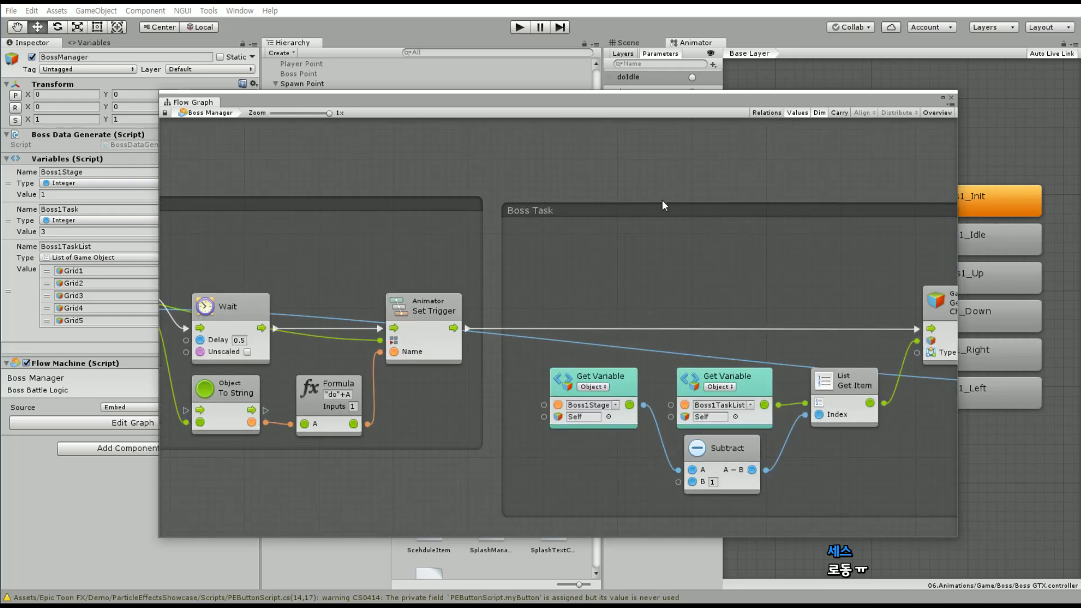
drag(664, 206, 651, 201)
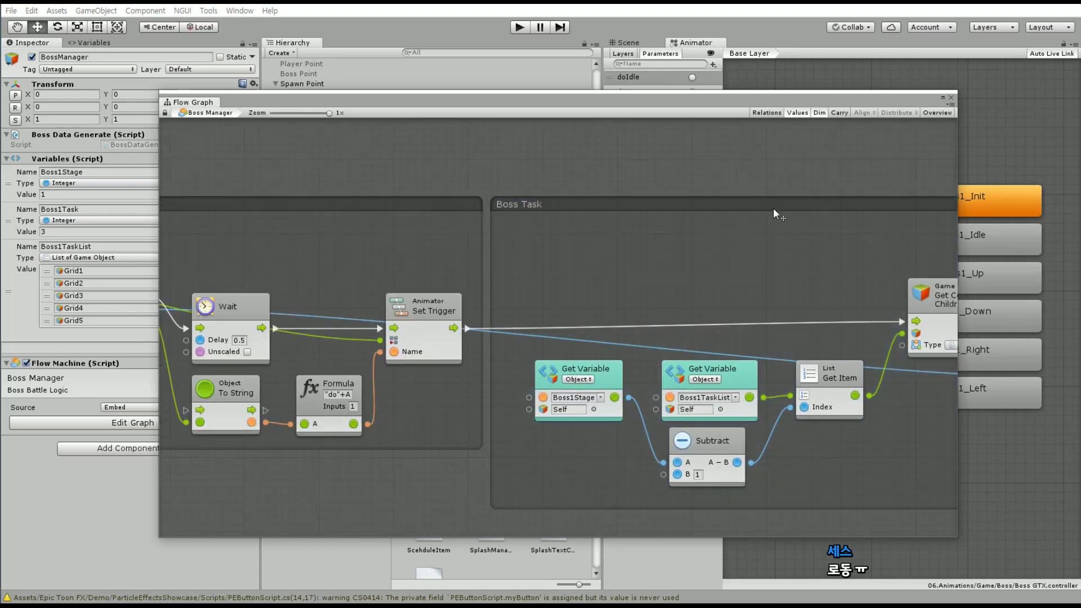
middle_drag(777, 213, 723, 209)
scroll(723, 208, down, 3)
drag(830, 246, 335, 407)
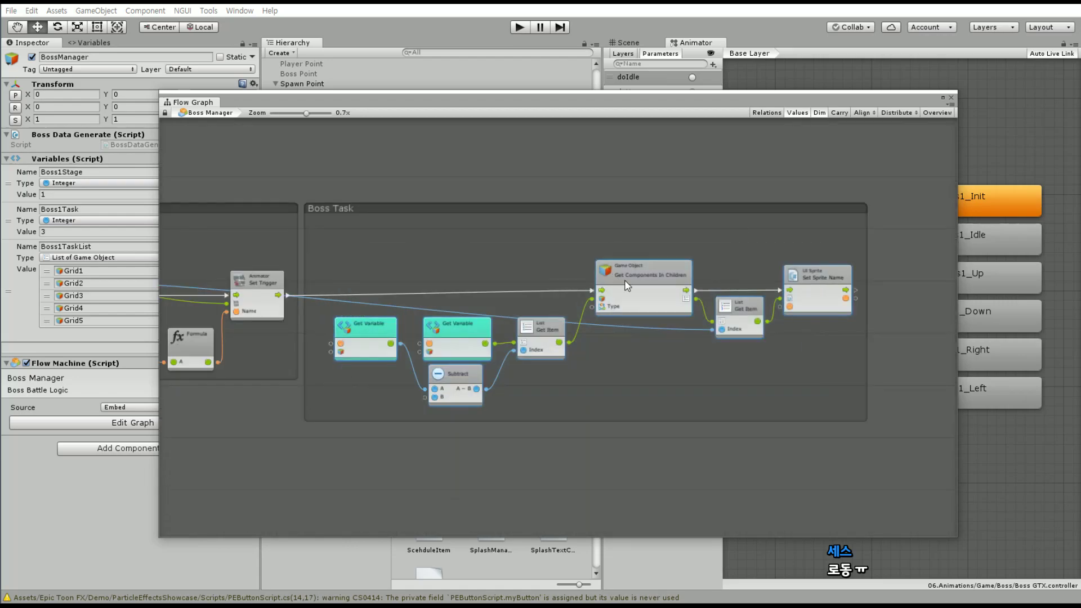
drag(627, 286, 607, 292)
click(580, 360)
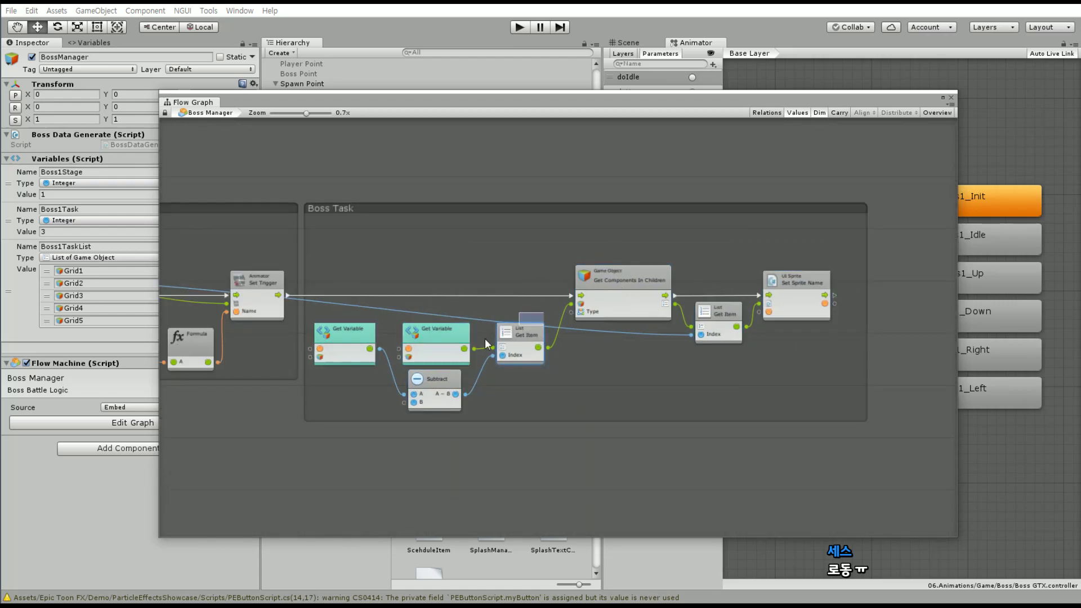
drag(426, 336, 429, 320)
scroll(547, 398, up, 3)
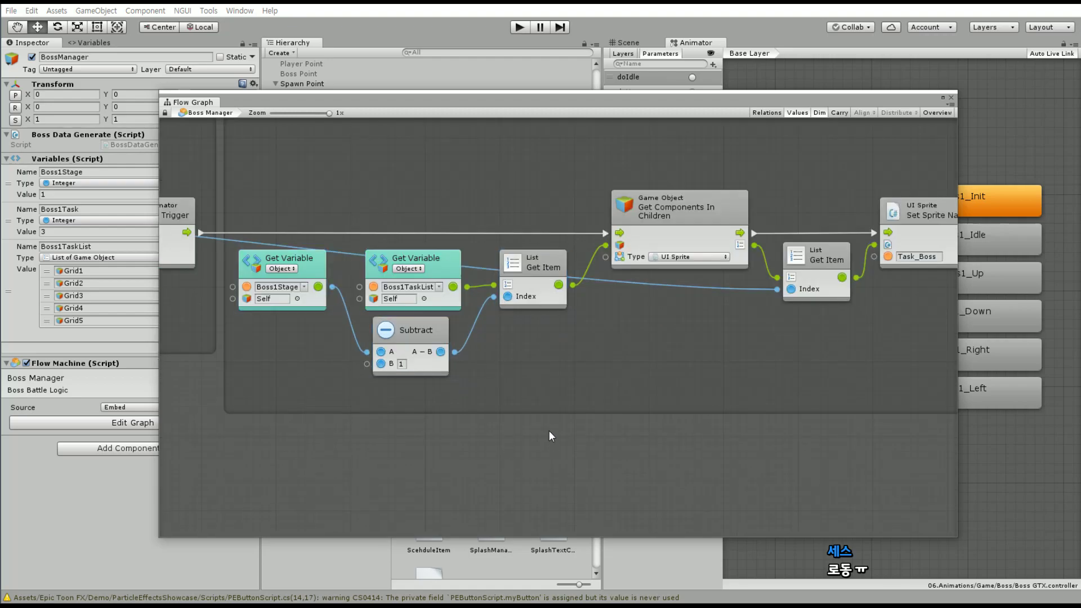
drag(552, 411, 554, 381)
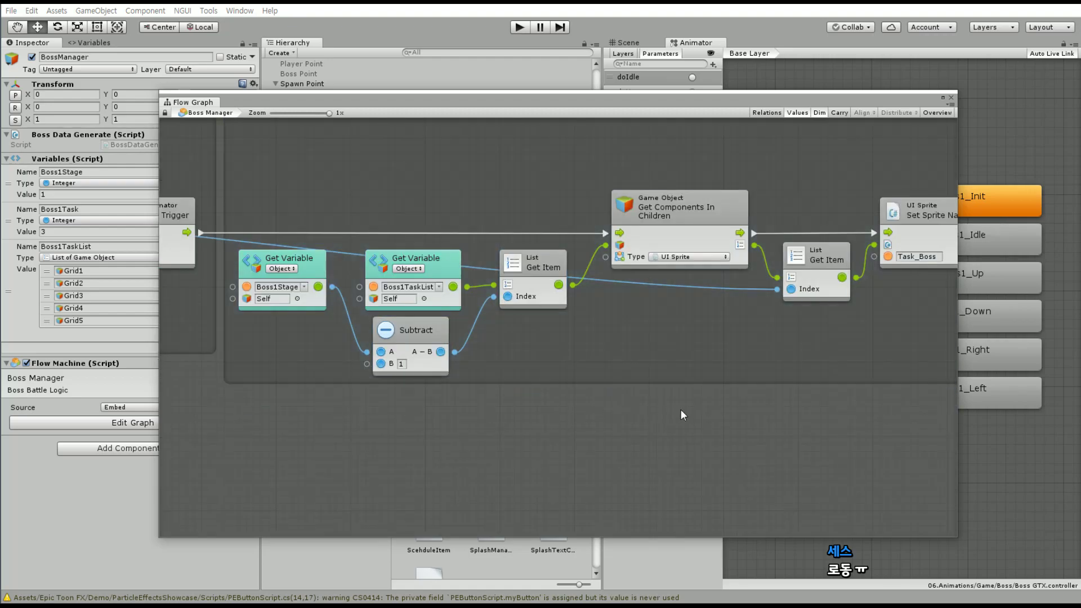
middle_drag(757, 393, 569, 410)
scroll(612, 413, down, 2)
Review 1st Boss Game and Boss Dance, then close the flow graph window
scroll(335, 370, down, 4)
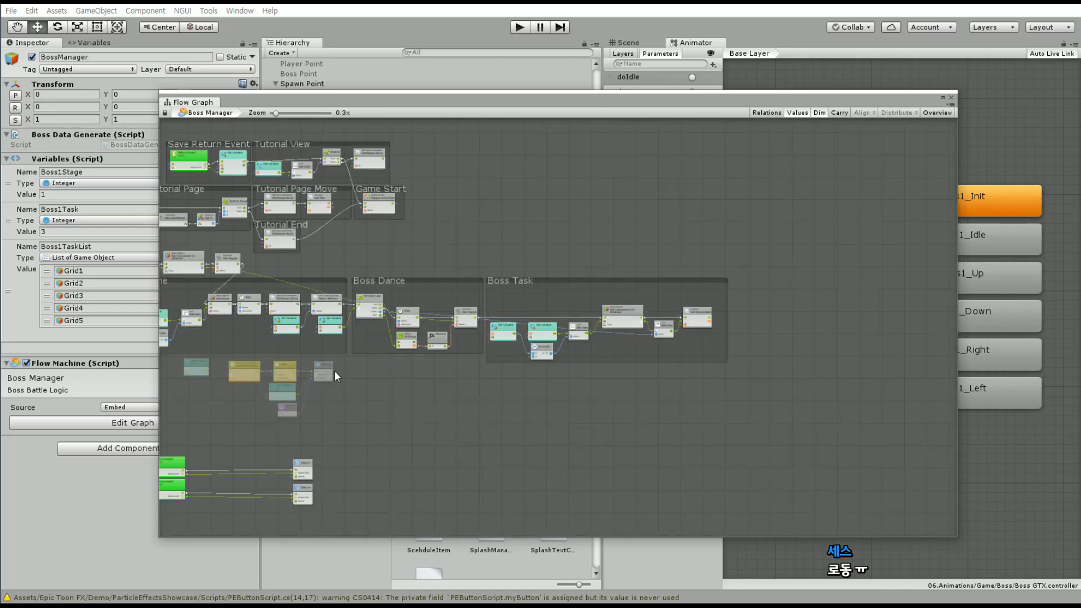
scroll(523, 339, up, 2)
scroll(582, 338, up, 2)
mouse_move(583, 333)
middle_down()
mouse_move(454, 355)
mouse_move(803, 405)
middle_up()
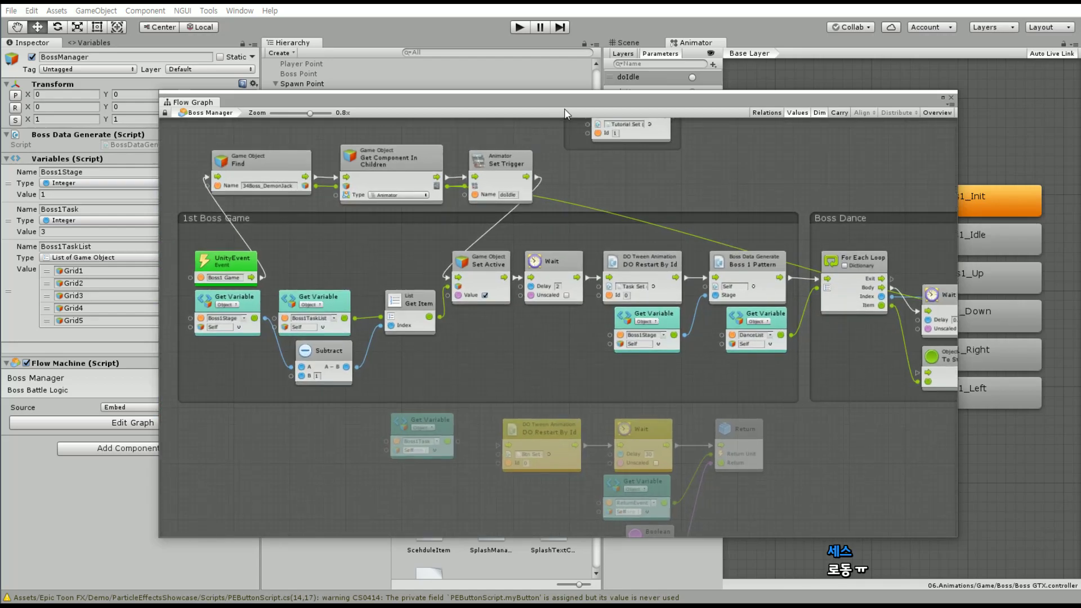
click(951, 97)
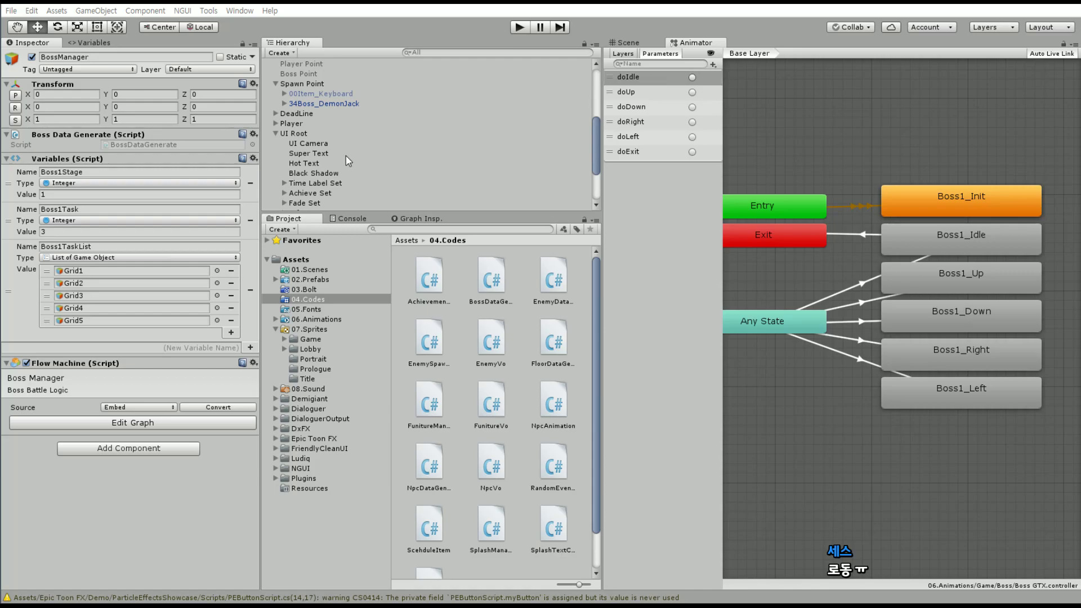
click(12, 11)
click(32, 38)
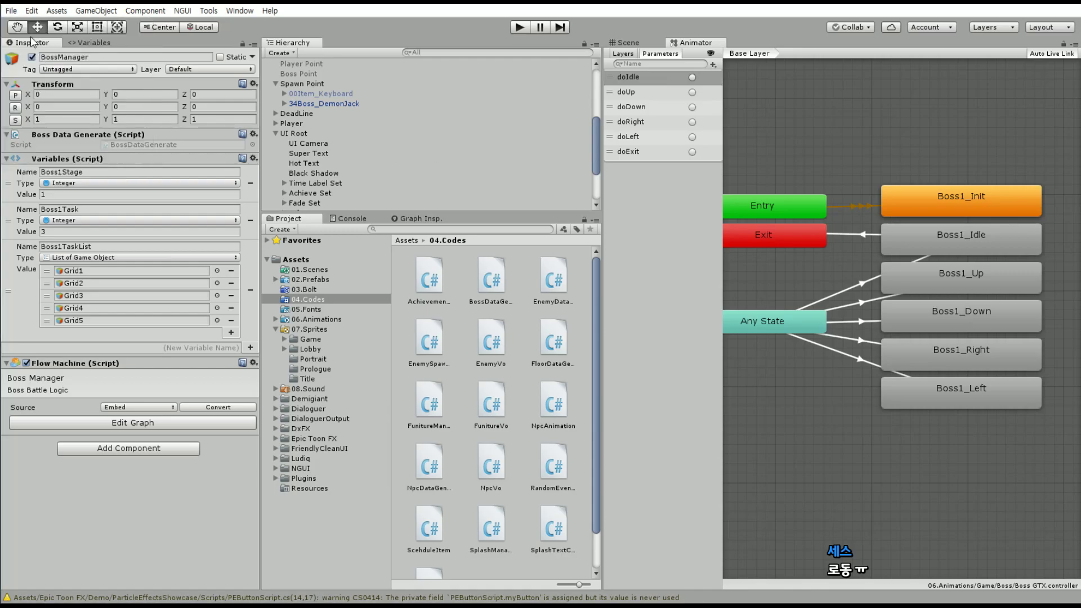
Apply 34Boss_DemonJack's changes to its prefab and delete it from the scene
click(12, 10)
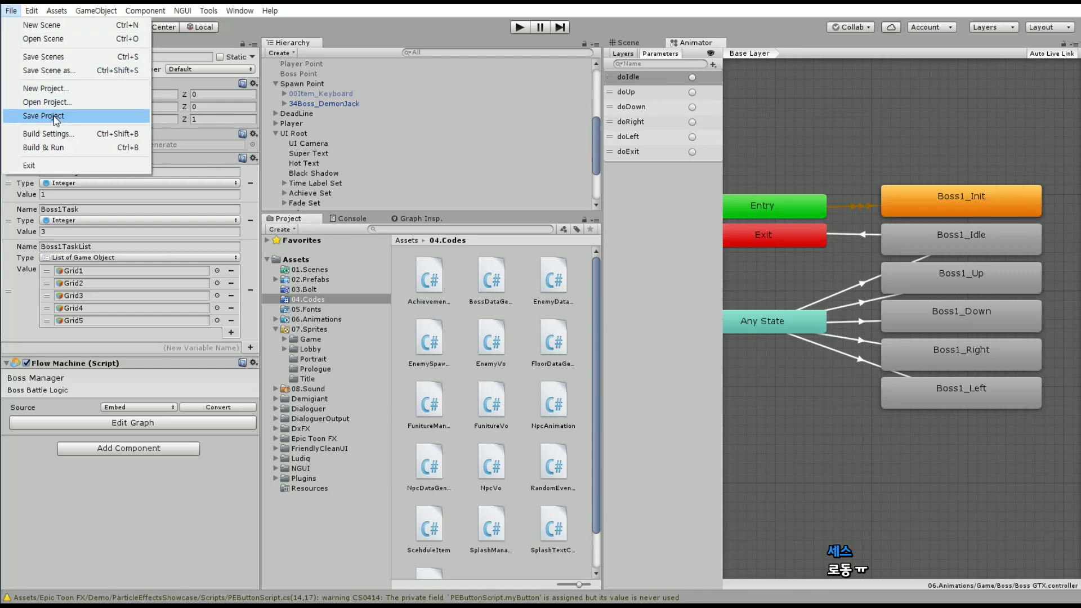
click(321, 104)
click(220, 81)
click(366, 104)
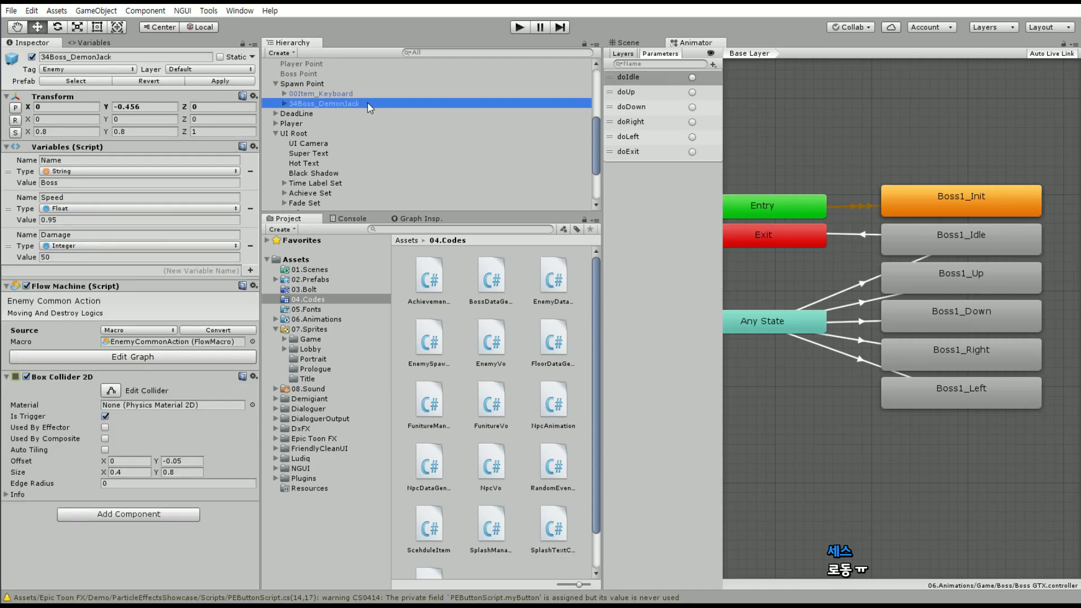
key(Delete)
Collapse the UI Root children and bring up the Game view with Ctrl+2
click(629, 44)
scroll(741, 260, down, 2)
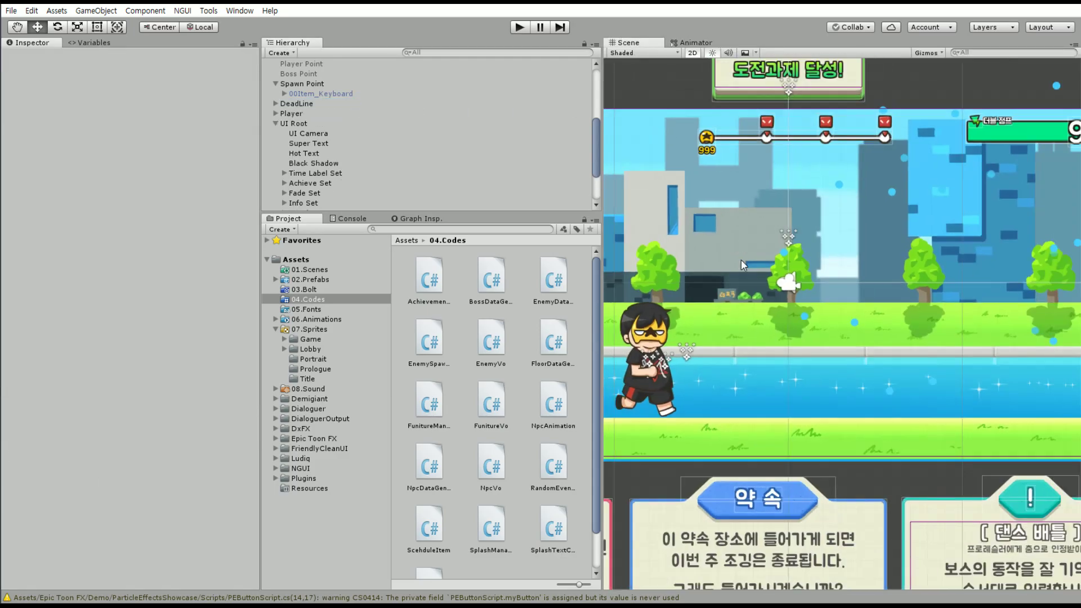
click(275, 124)
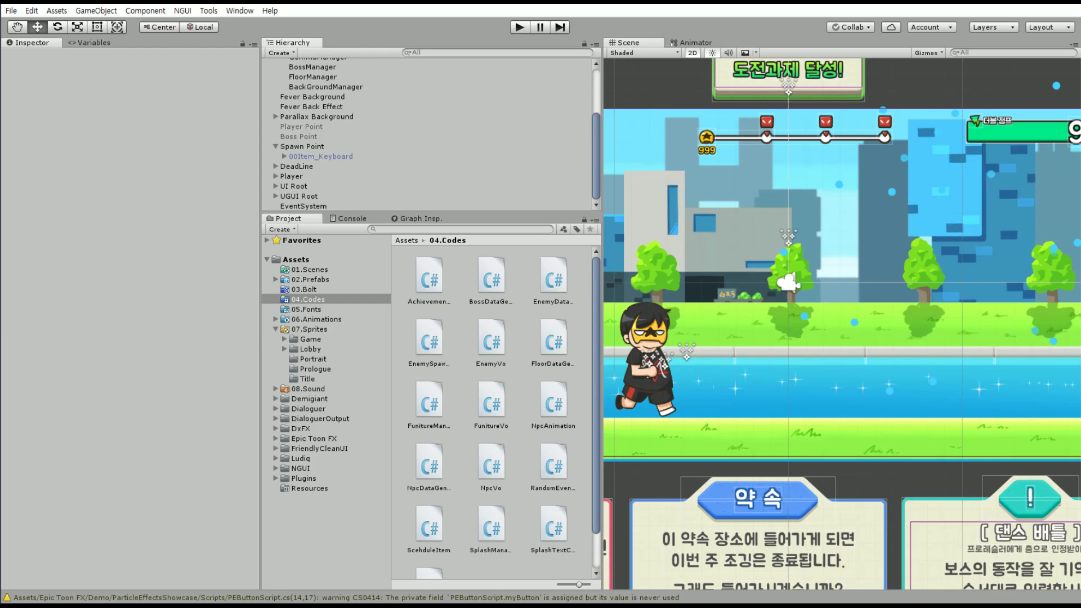
key(ctrl+2)
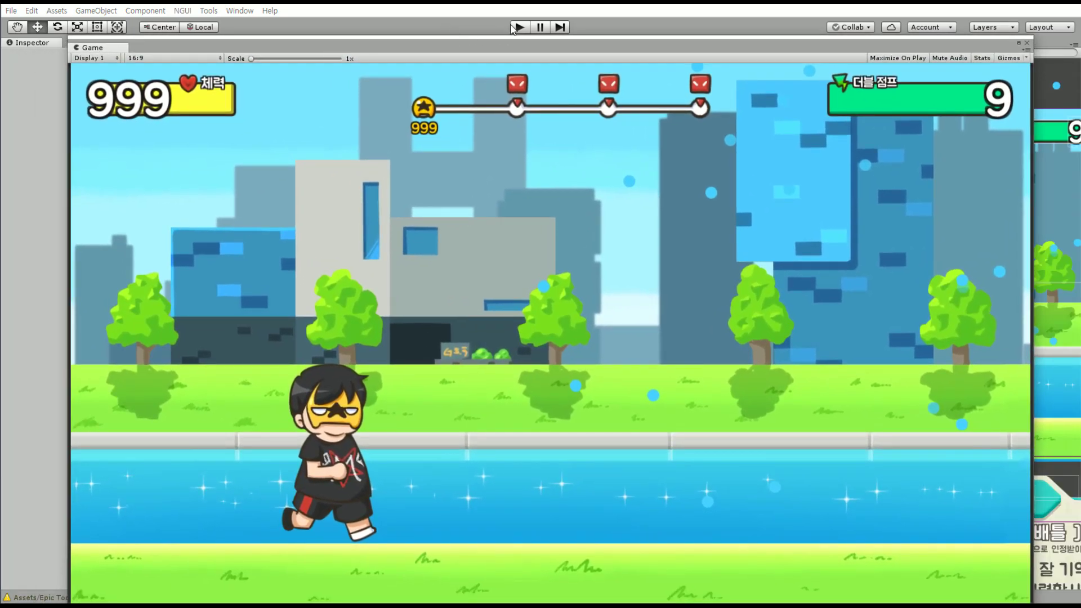
Enter Play mode and click through the boss cutscene dialogue
click(519, 29)
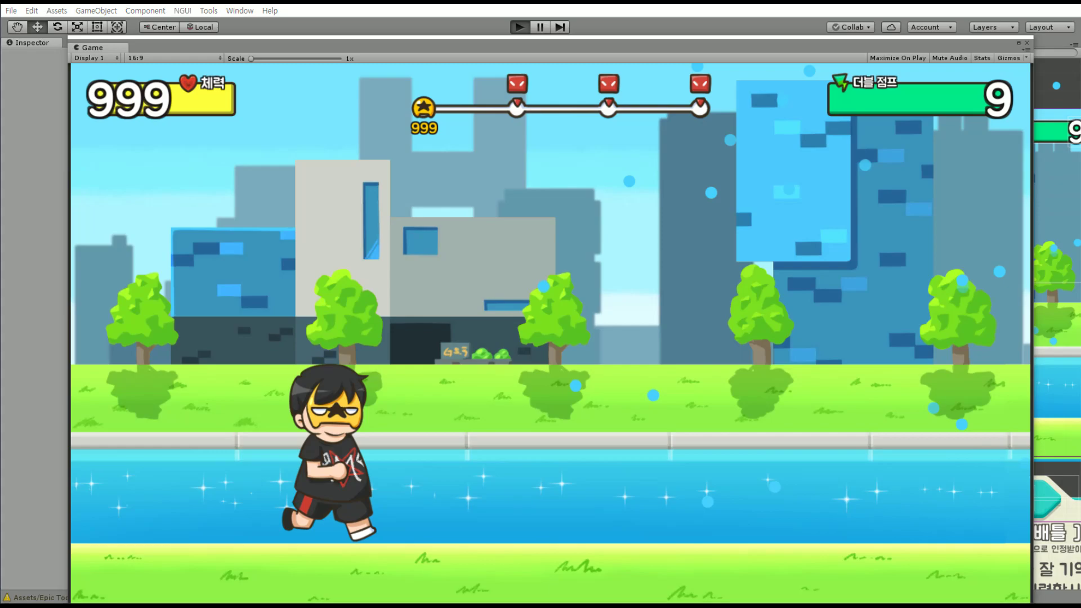
key(ctrl+p)
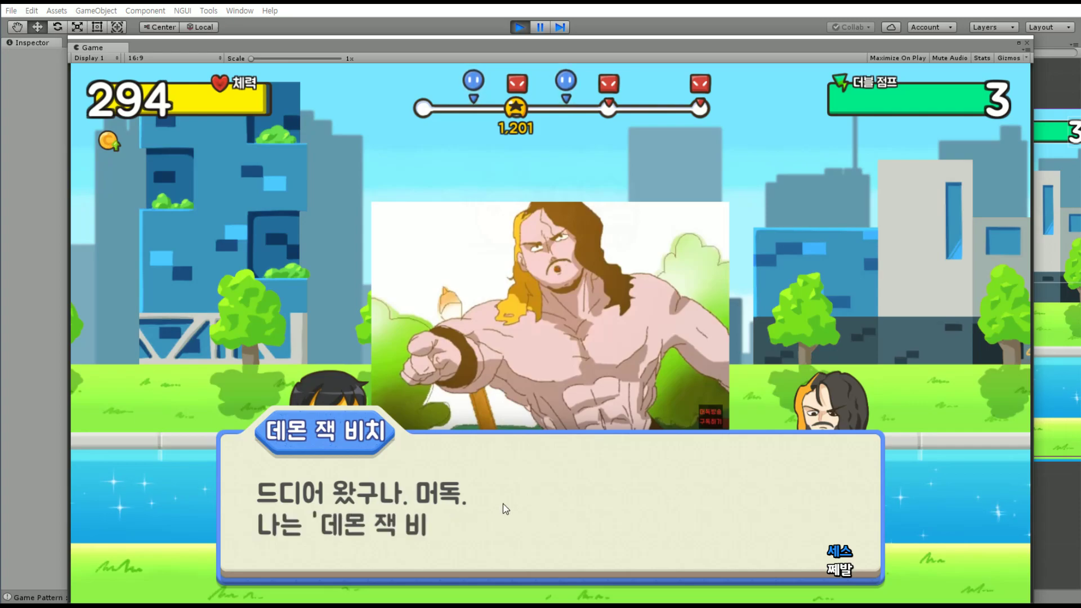
click(563, 494)
click(585, 496)
click(583, 500)
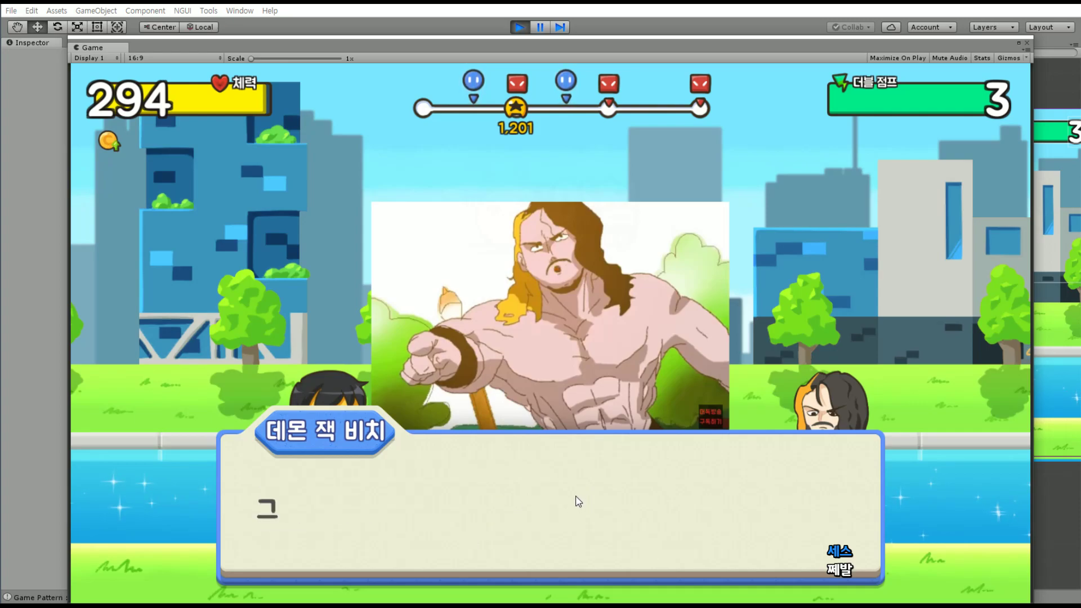
click(577, 501)
click(576, 501)
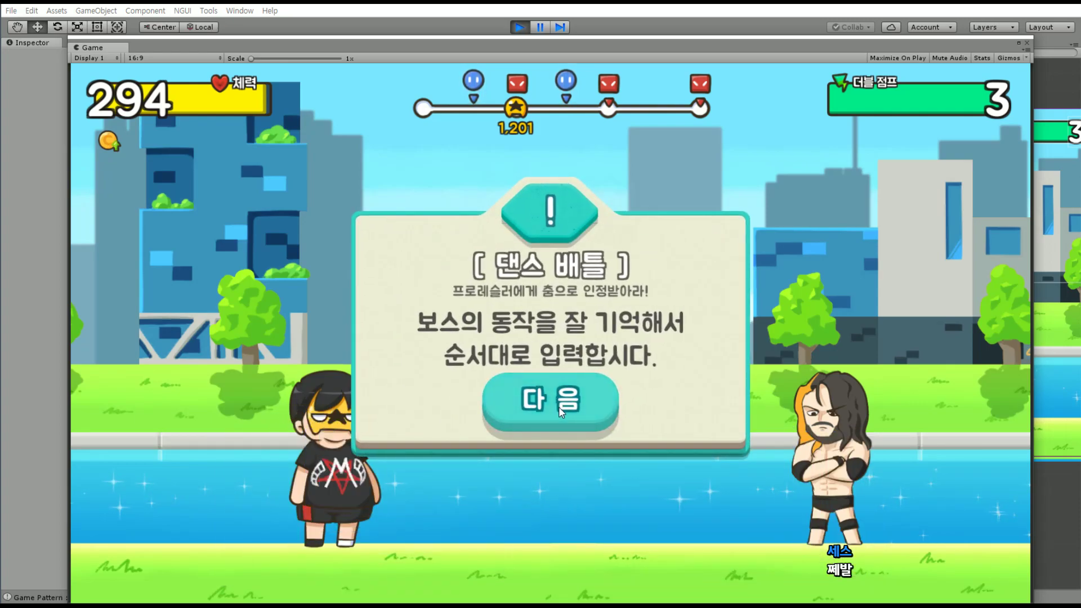
Advance the Dance Battle popup with 다음 and 시작, then move the Game window aside
click(559, 406)
click(562, 404)
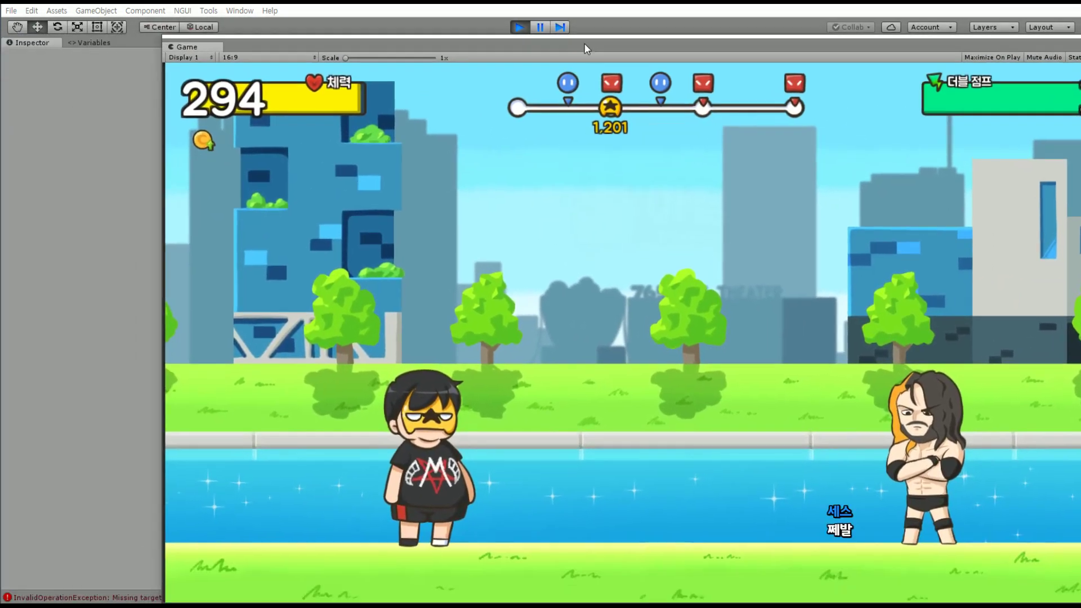
drag(583, 48, 439, 21)
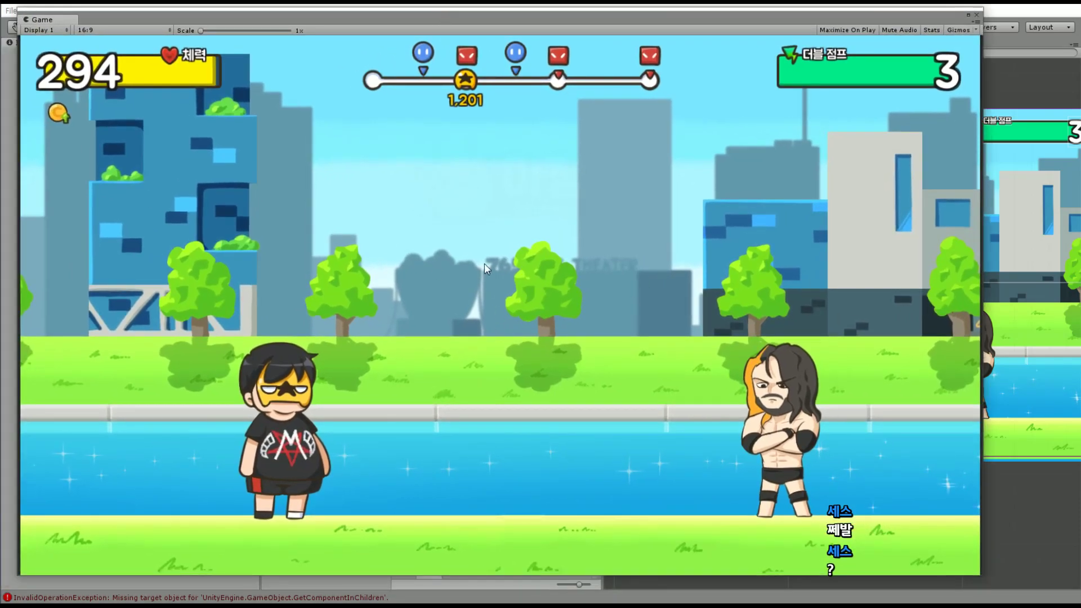
mouse_move(534, 21)
mouse_down()
mouse_move(977, 420)
mouse_move(918, 390)
mouse_up()
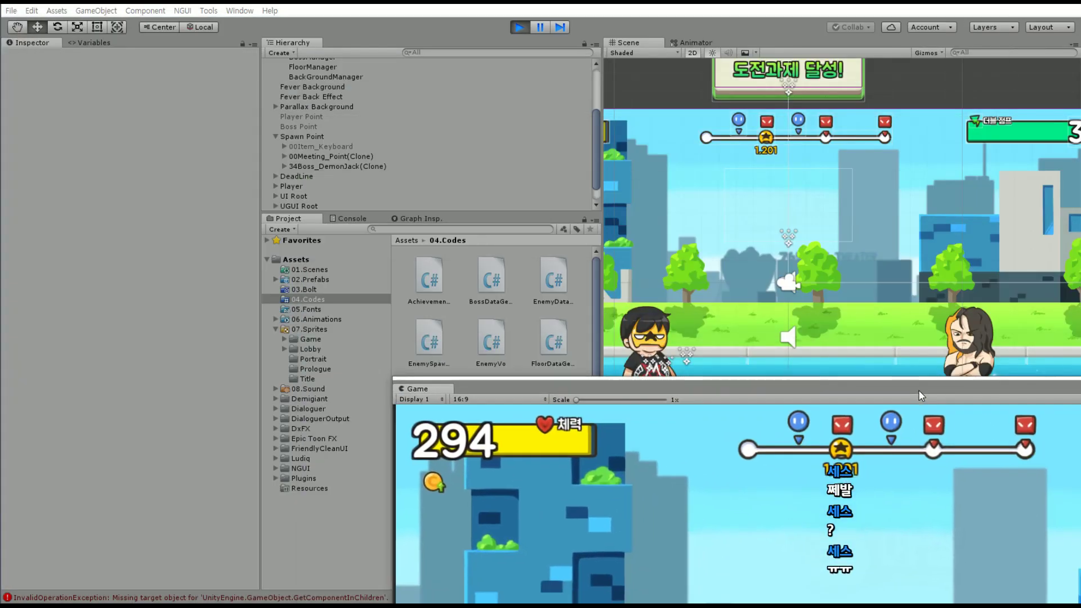
Compare BossManager's Find node with the spawned 34Boss_DemonJack(Clone) object, then stop the game
scroll(305, 100, up, 3)
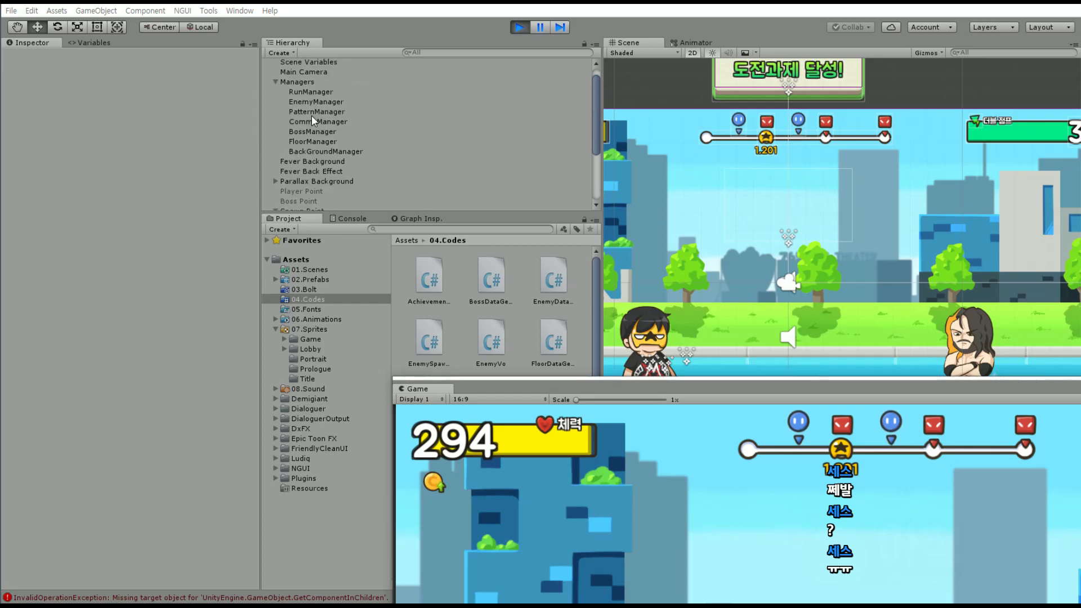
click(304, 132)
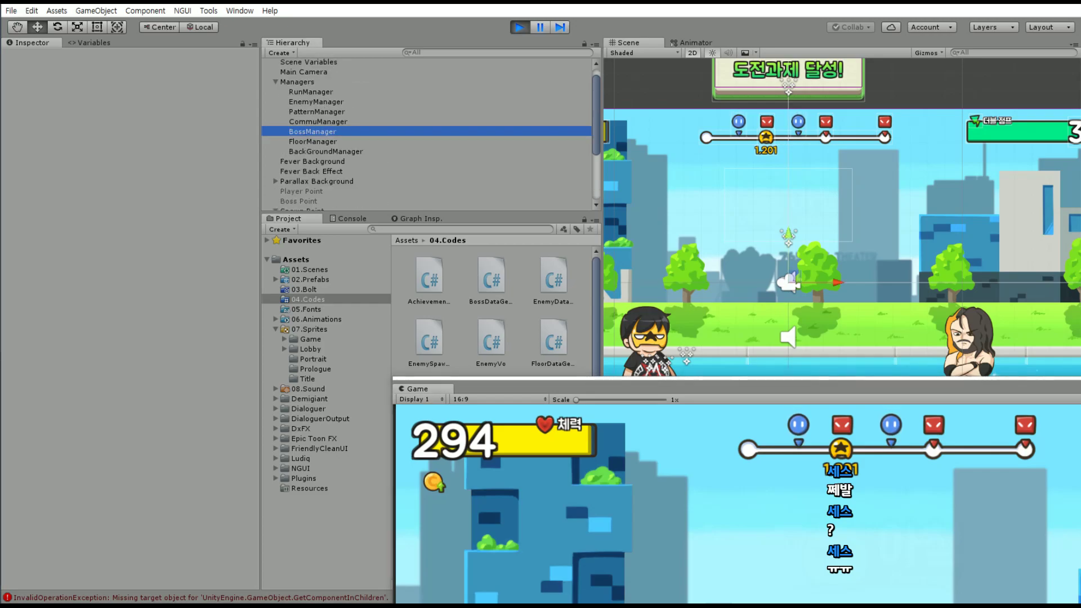
click(197, 459)
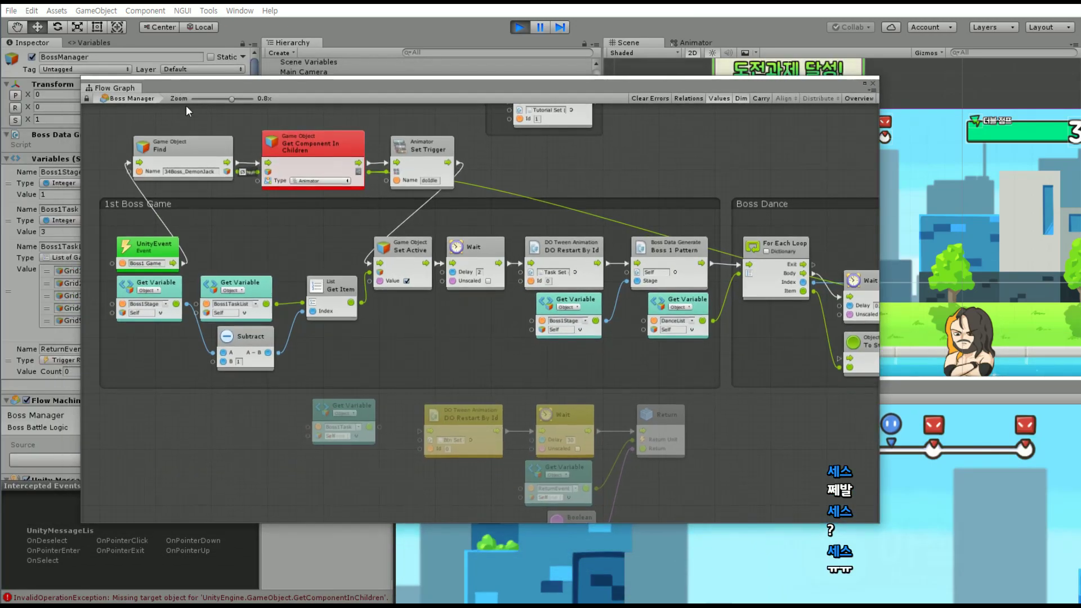
scroll(197, 194, up, 2)
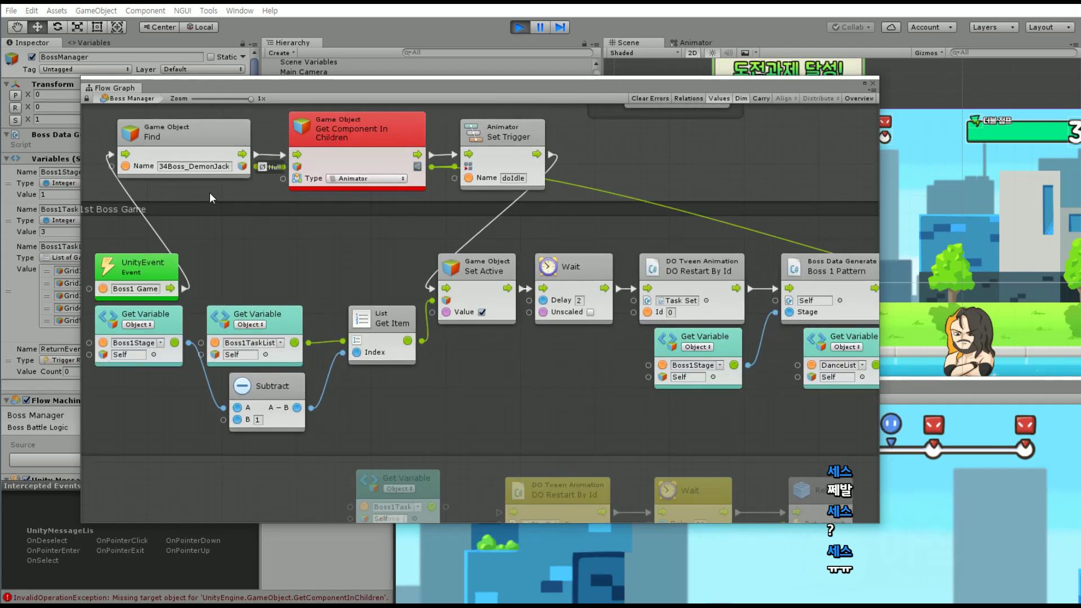
middle_drag(240, 215, 405, 271)
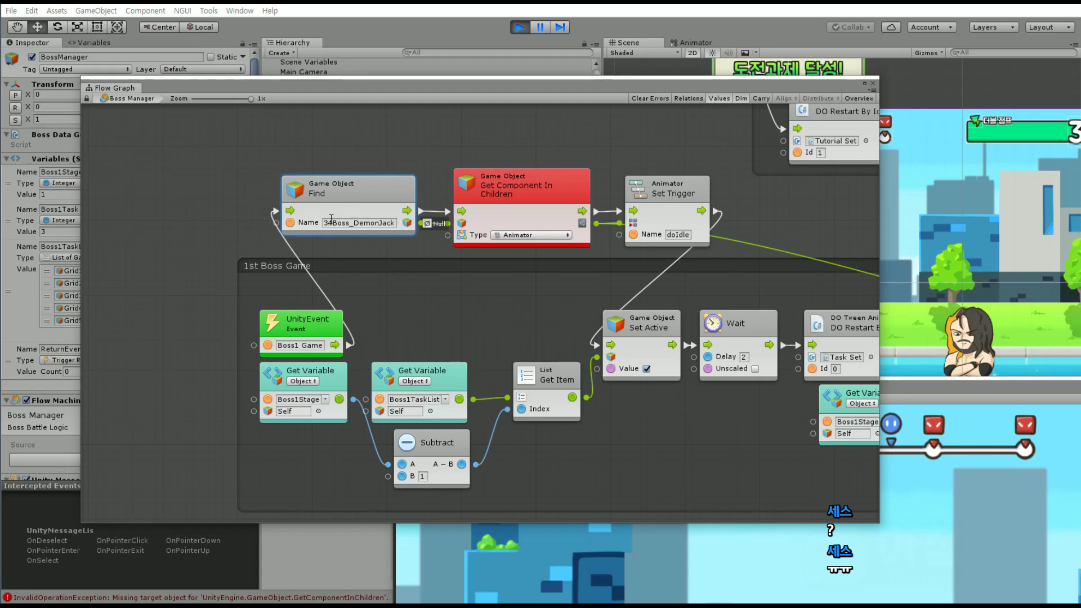
drag(391, 89, 229, 353)
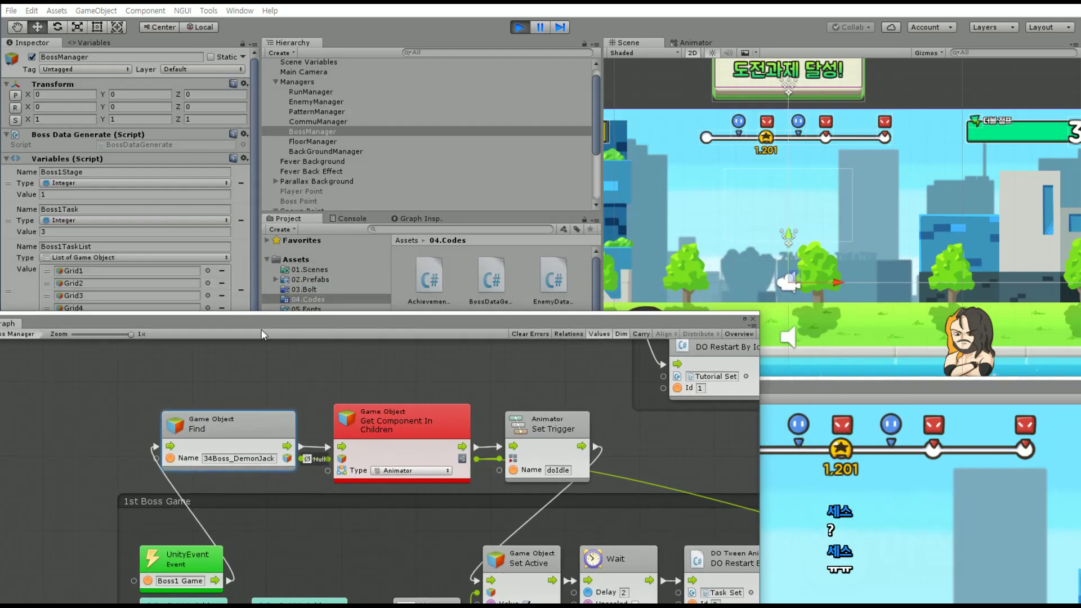
scroll(591, 140, down, 3)
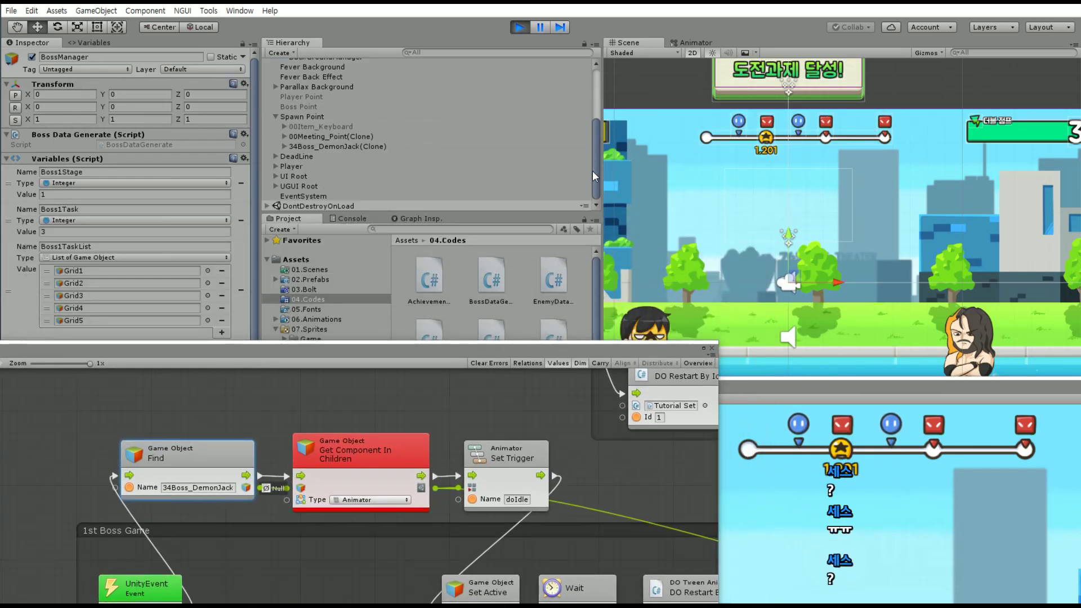
click(342, 144)
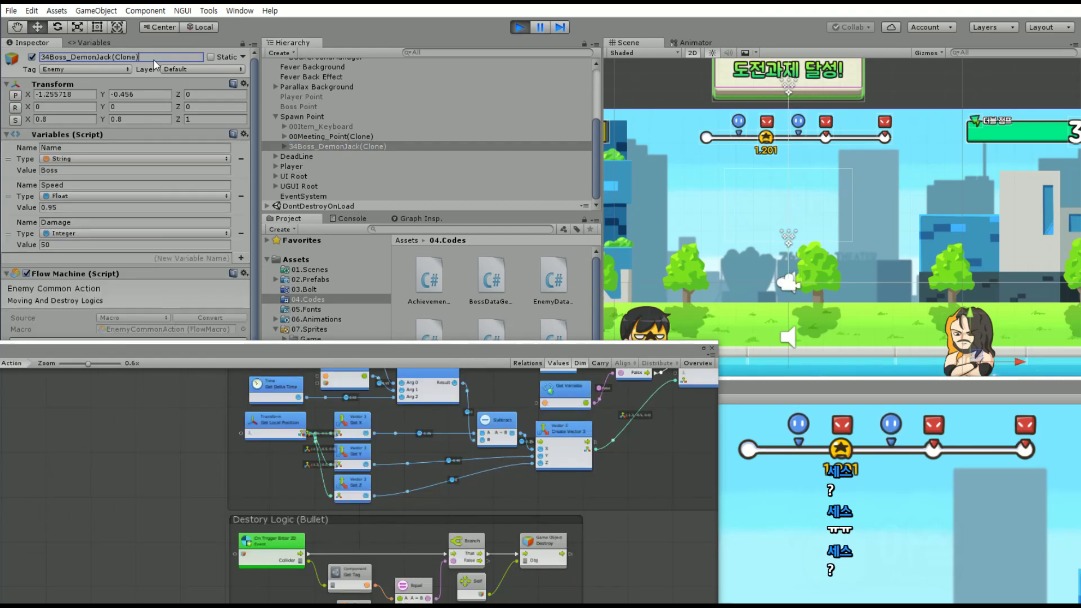
click(519, 27)
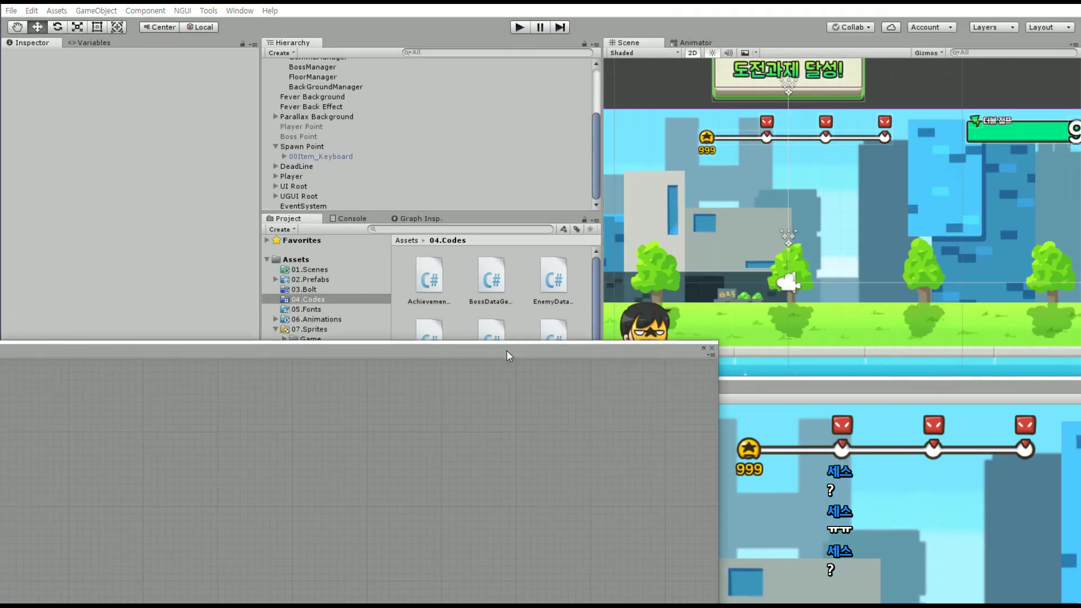
Reopen BossManager's flow graph and append '(Clone)' to the Find node's name
drag(507, 351, 757, 151)
click(320, 77)
scroll(319, 97, up, 3)
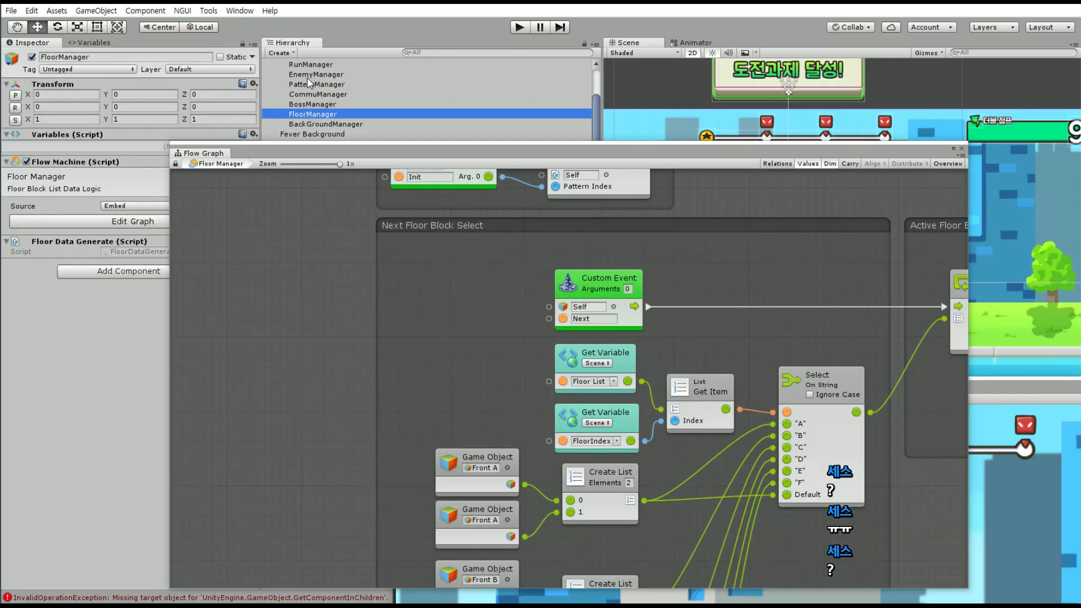
click(311, 105)
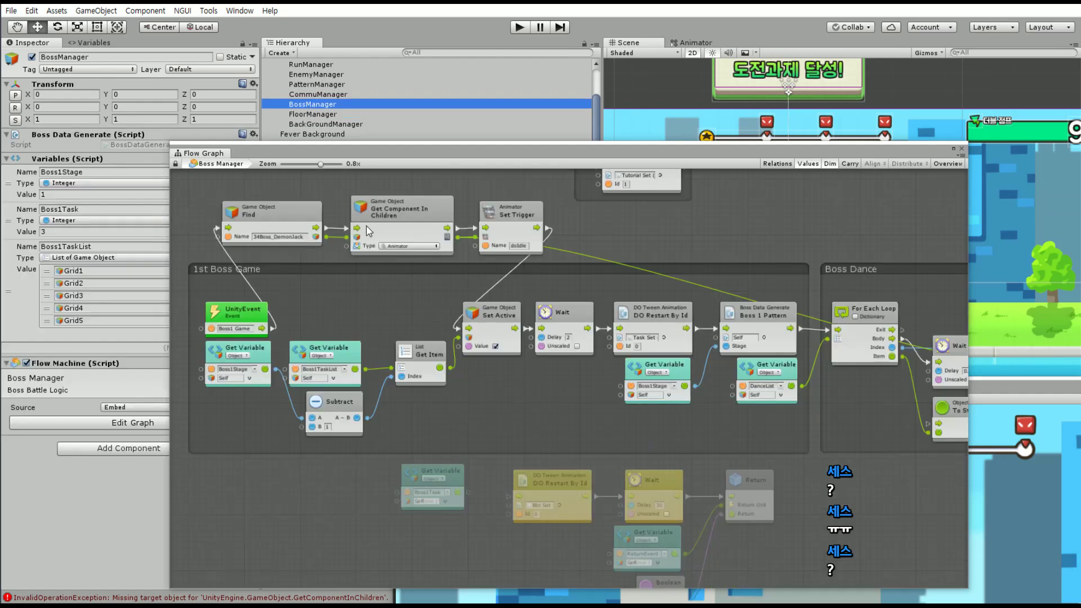
scroll(315, 245, up, 2)
click(293, 235)
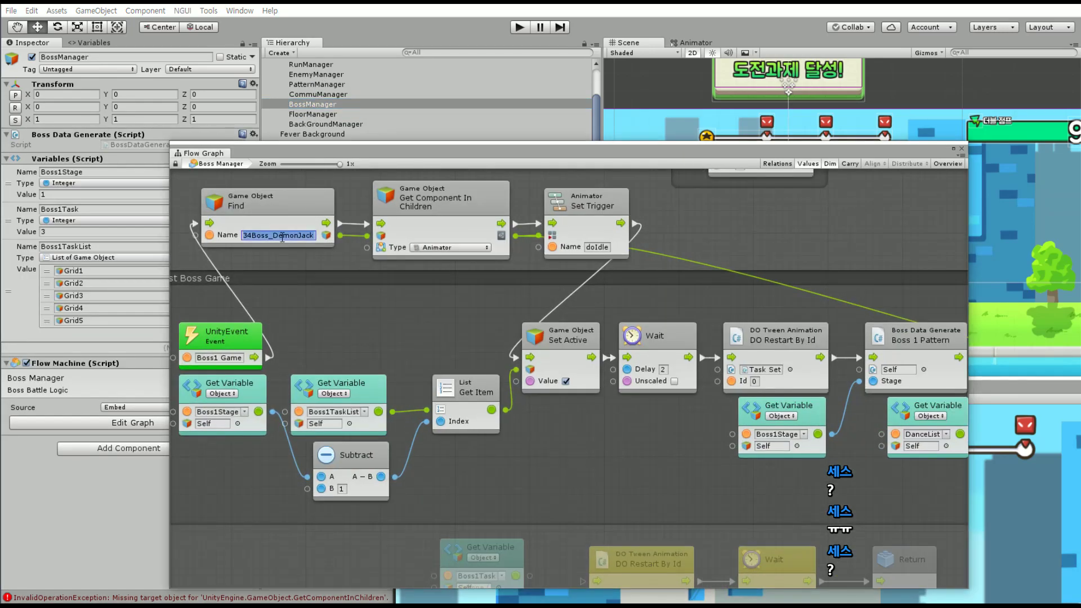
text((Clone))
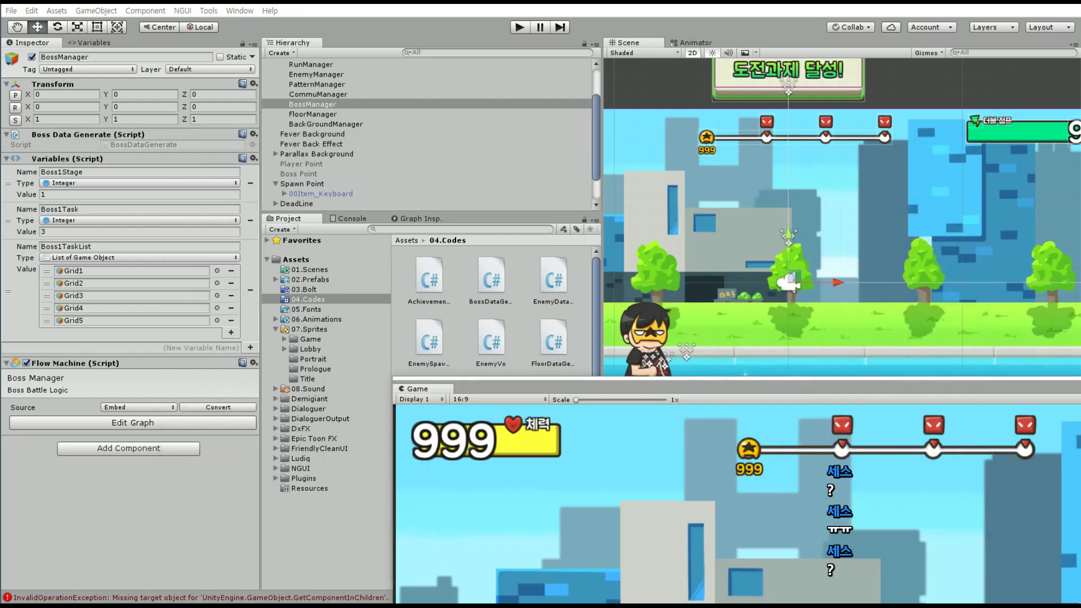
Rerun the game, advancing the boss dialogue and Dance Battle tutorial popup to start Stage 1
click(520, 27)
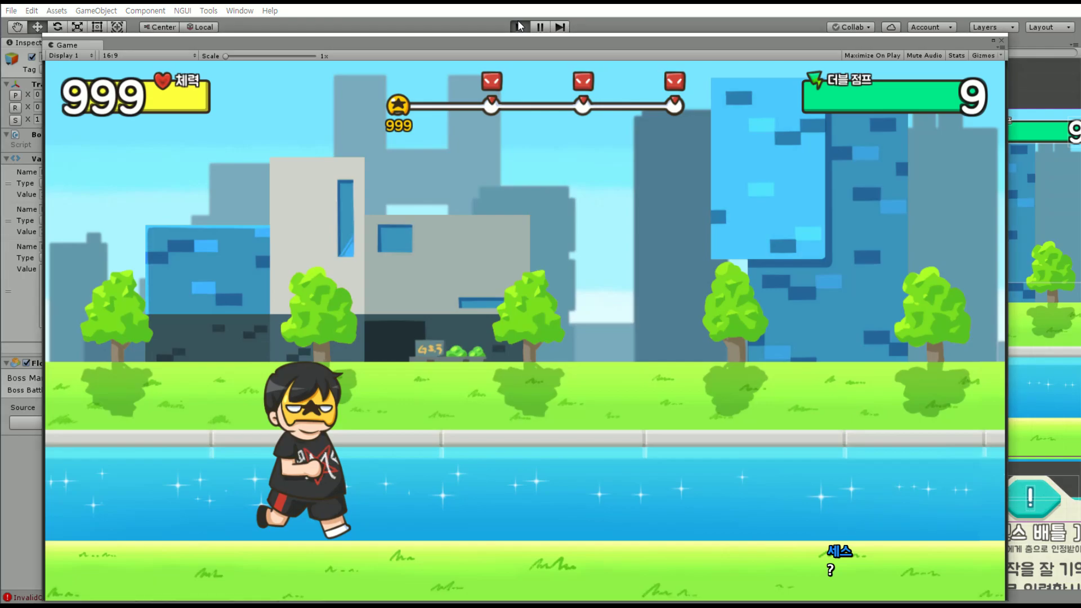
click(520, 26)
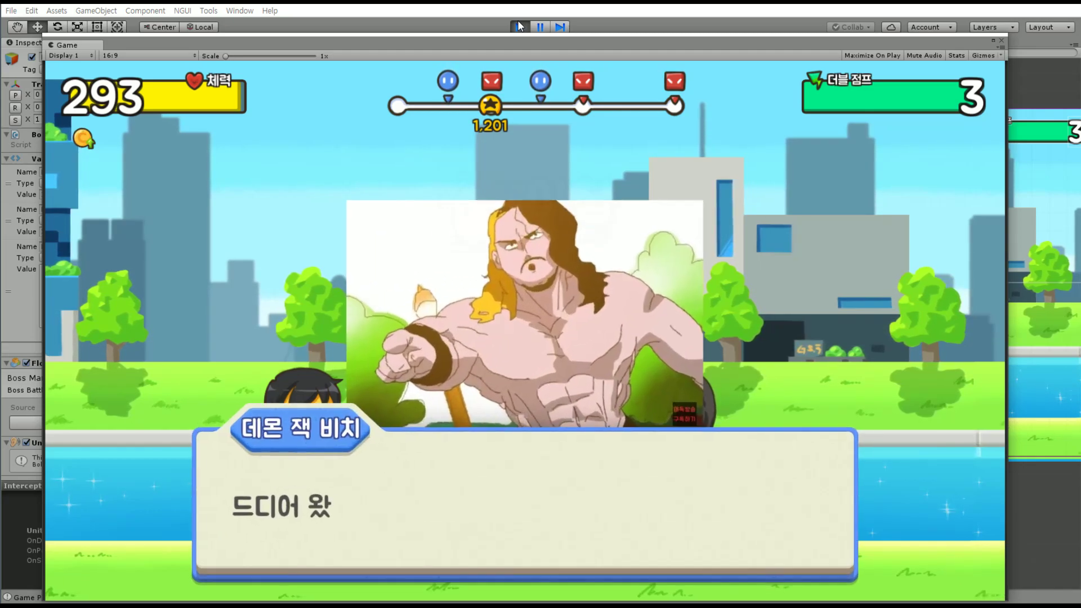
click(562, 475)
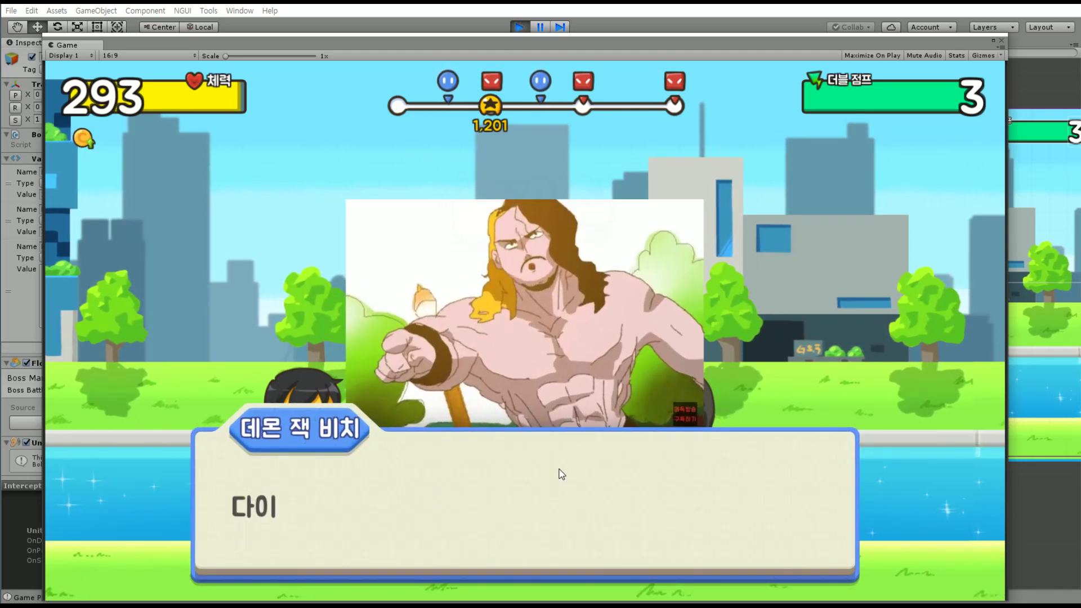
click(544, 473)
click(550, 475)
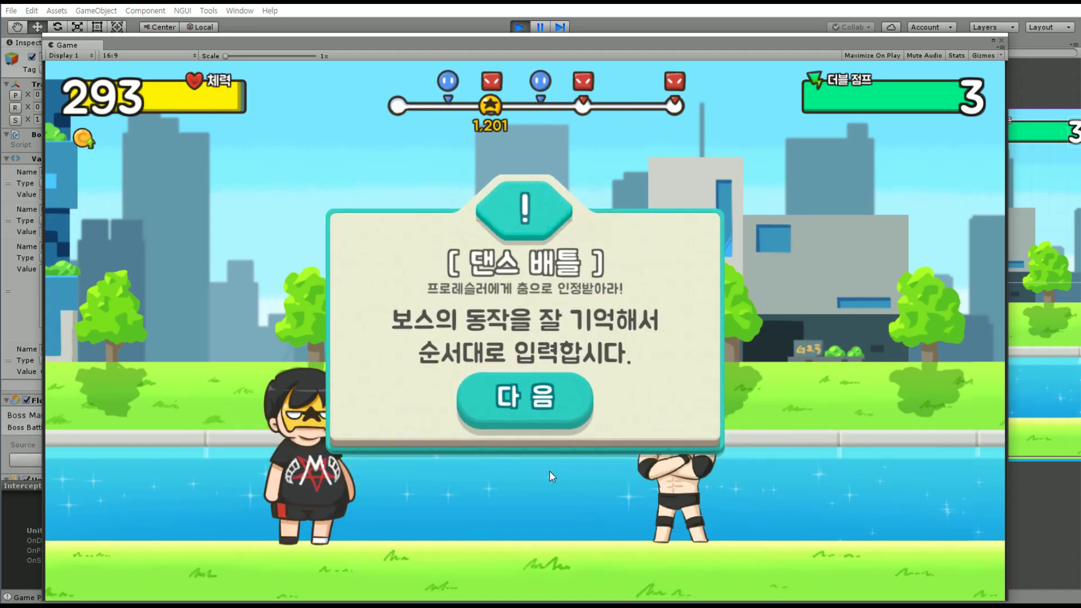
click(528, 402)
click(528, 403)
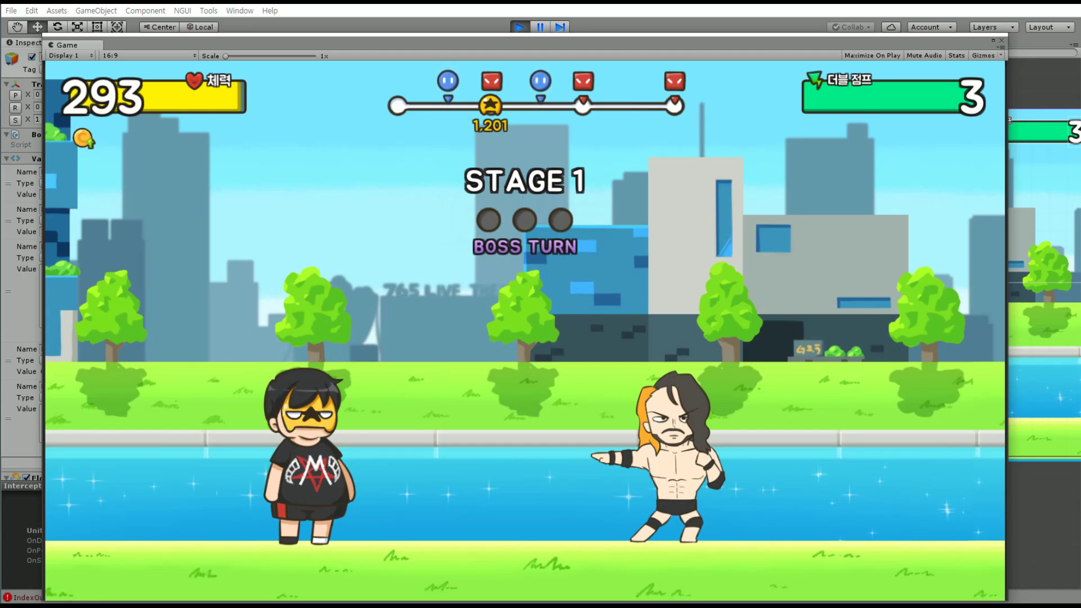
Pan the Boss Manager graph to Boss Task and inspect the erroring Get Item and Get Components In Children nodes
mouse_move(890, 402)
mouse_down()
mouse_move(819, 453)
mouse_move(192, 154)
mouse_move(178, 84)
mouse_up()
middle_drag(564, 374, 455, 381)
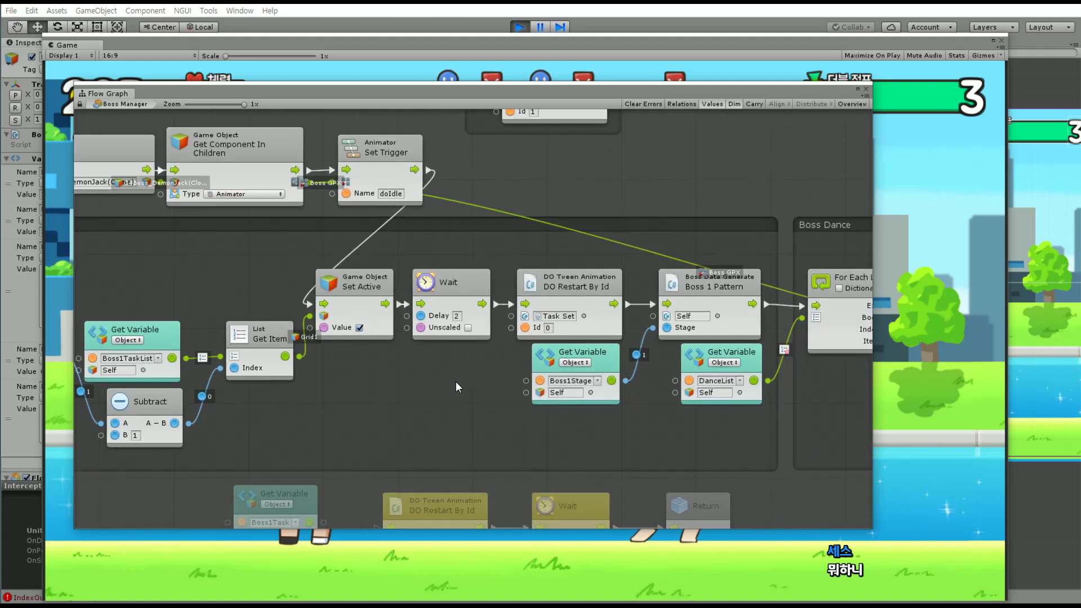
middle_drag(715, 388, 630, 363)
middle_drag(866, 394, 320, 388)
middle_drag(867, 327, 738, 322)
middle_drag(568, 315, 514, 316)
click(503, 291)
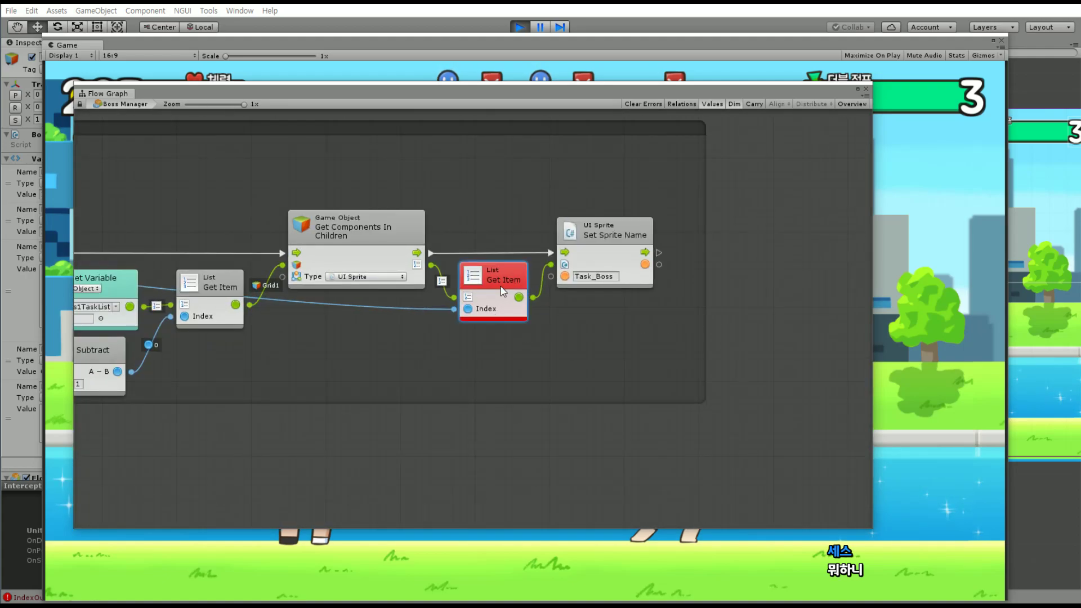
middle_drag(346, 337, 583, 342)
click(593, 251)
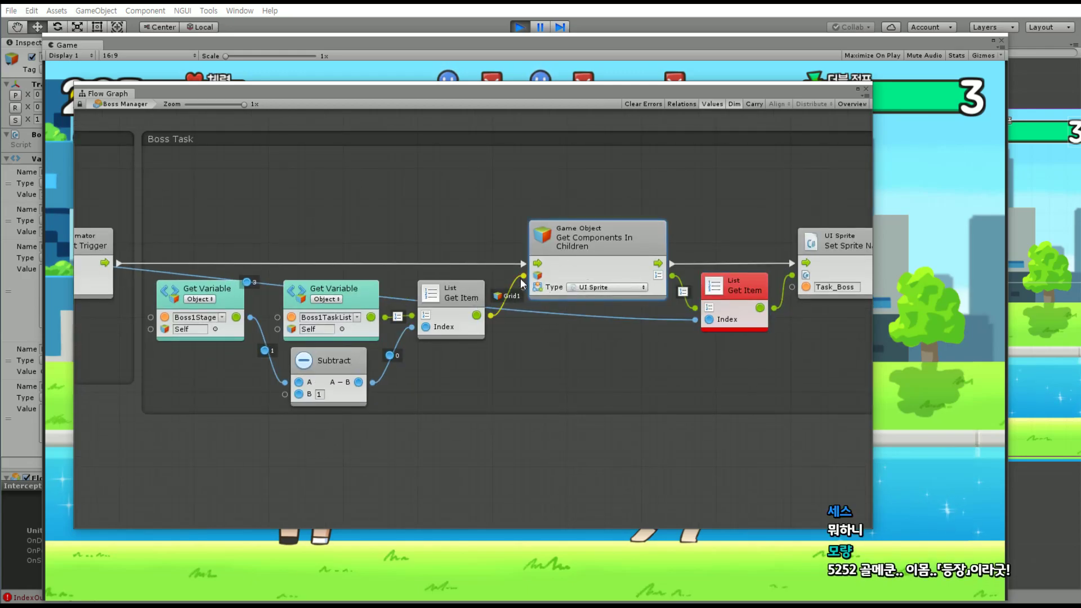
click(738, 286)
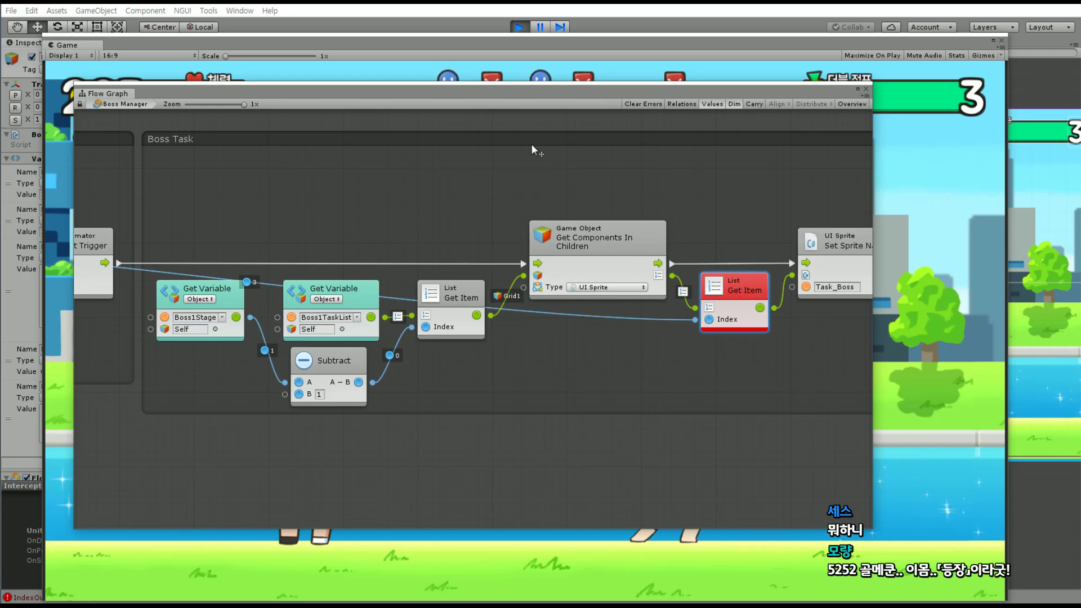
drag(548, 103, 980, 314)
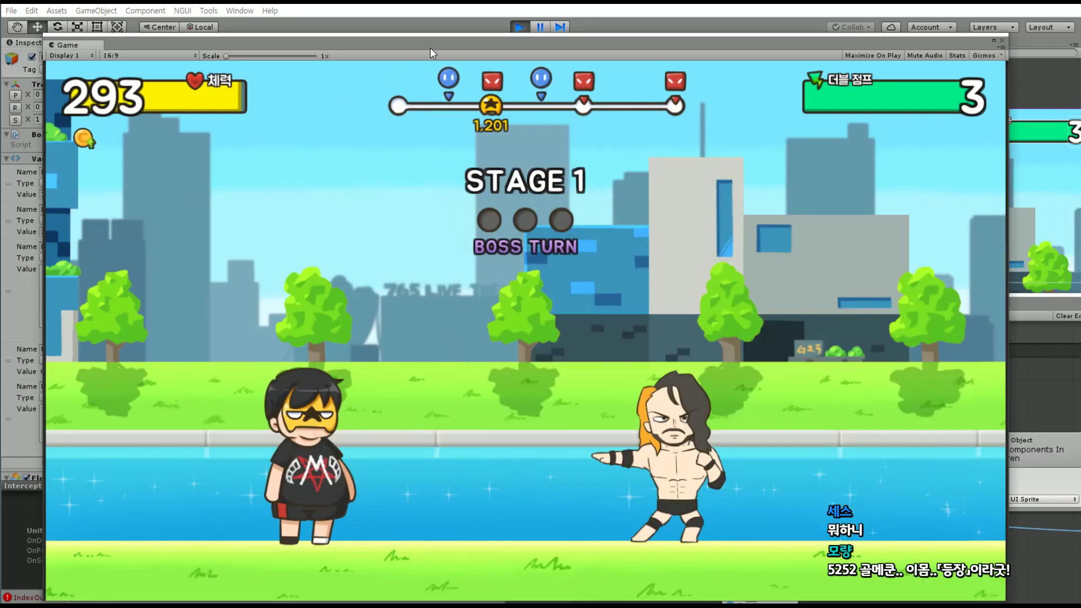
Open the Console and select the IndexOutOfRangeException to view its stack trace
mouse_move(428, 45)
mouse_down()
mouse_move(957, 460)
mouse_move(788, 500)
mouse_up()
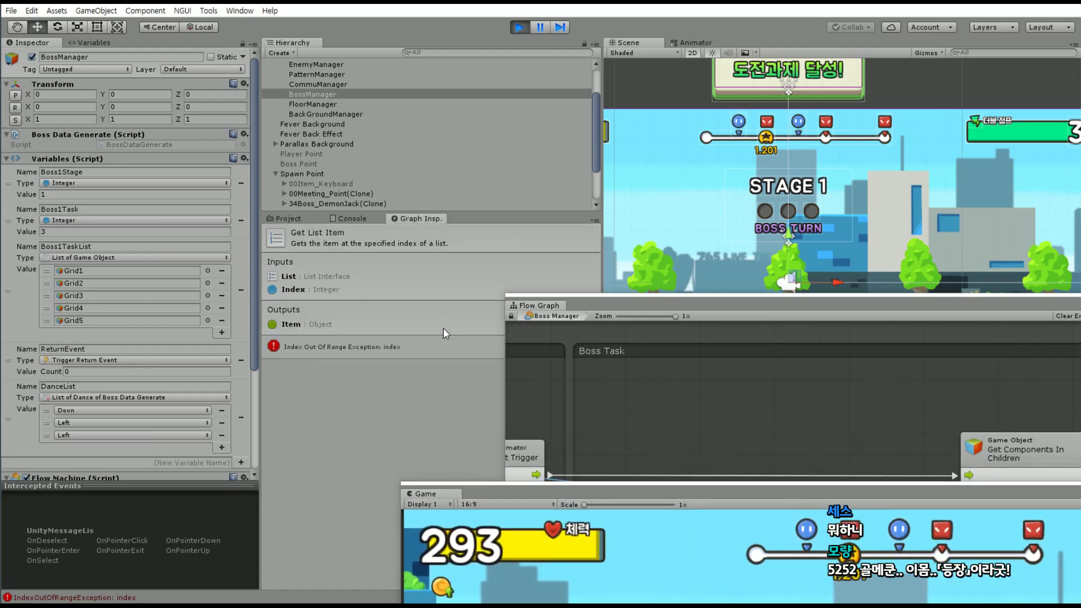
click(357, 220)
click(464, 264)
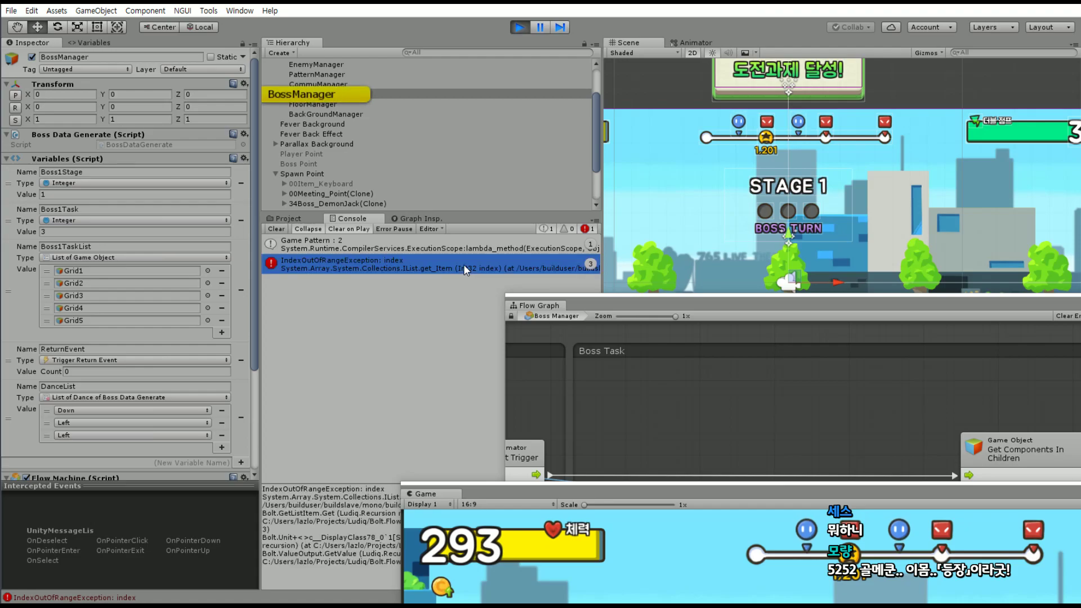
mouse_move(511, 496)
mouse_down()
mouse_move(598, 539)
mouse_move(1074, 470)
mouse_up()
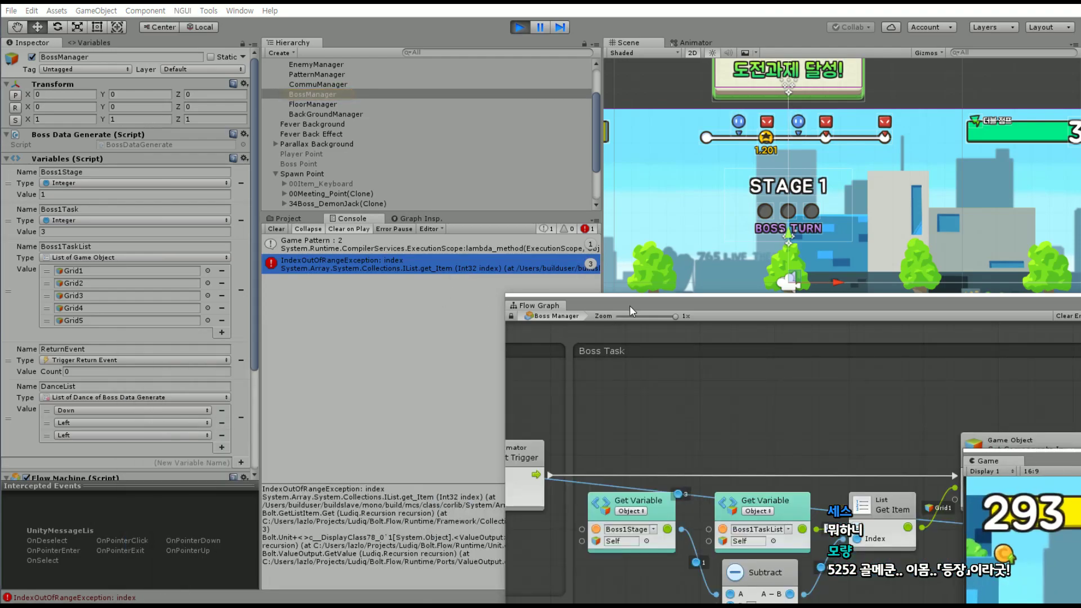
Place the flow graph beside the Console and pan to the Boss Dance group
drag(630, 305, 186, 107)
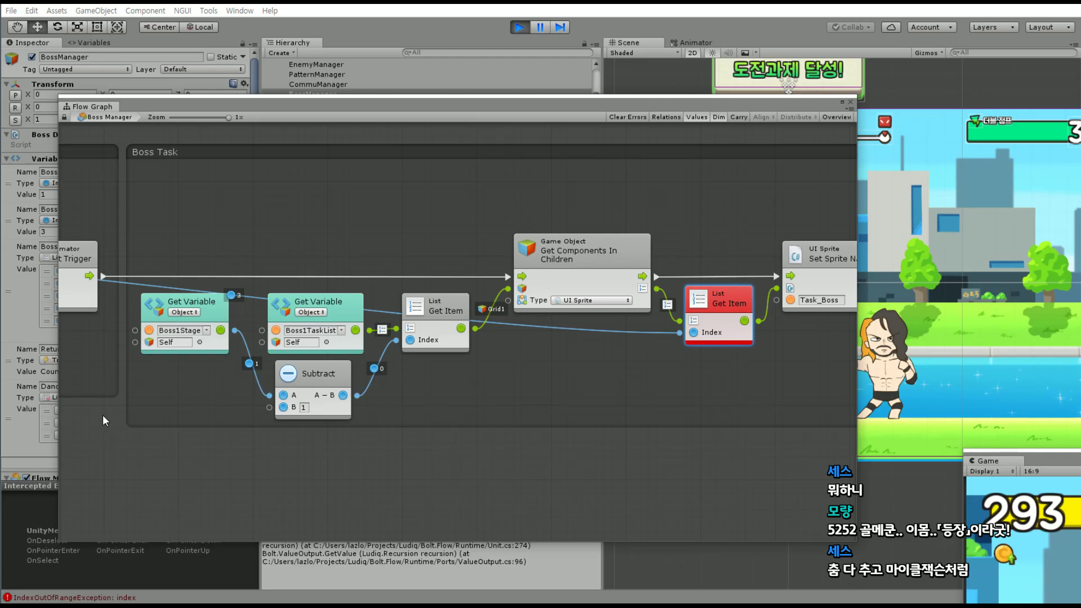
middle_drag(102, 415, 226, 406)
middle_drag(295, 377, 448, 320)
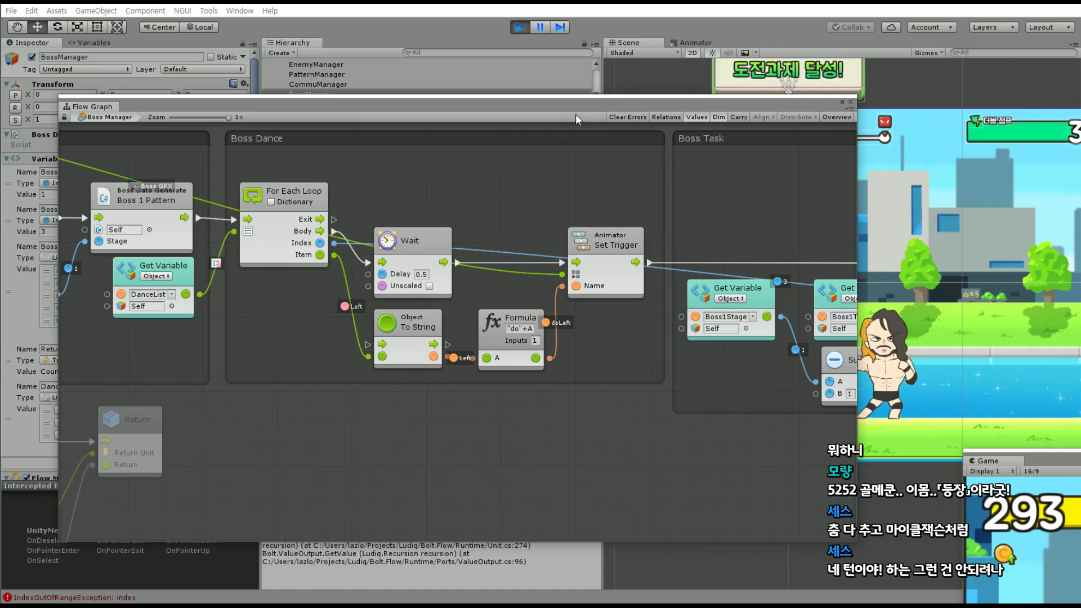
drag(576, 103, 1077, 241)
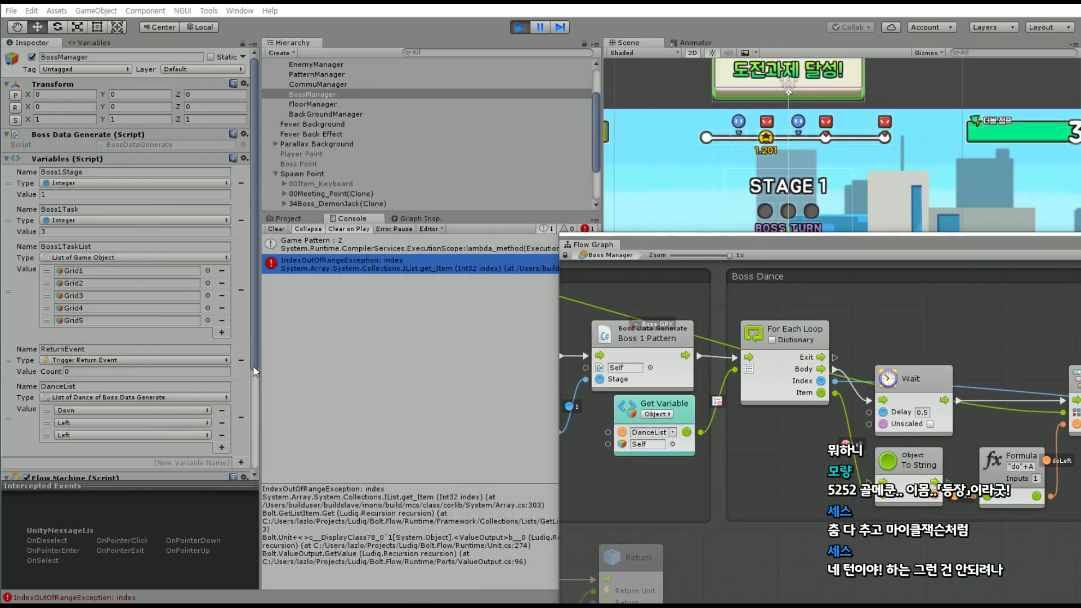
drag(252, 366, 256, 422)
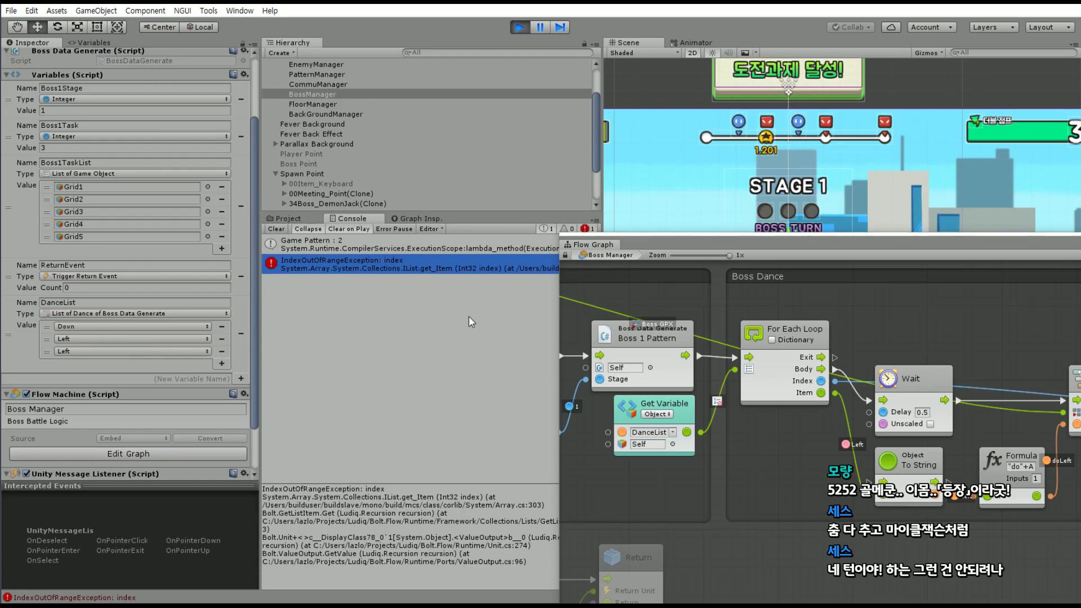
Float the graph in a large window and scroll through the Boss Task and Boss Dance groups
drag(642, 245, 239, 101)
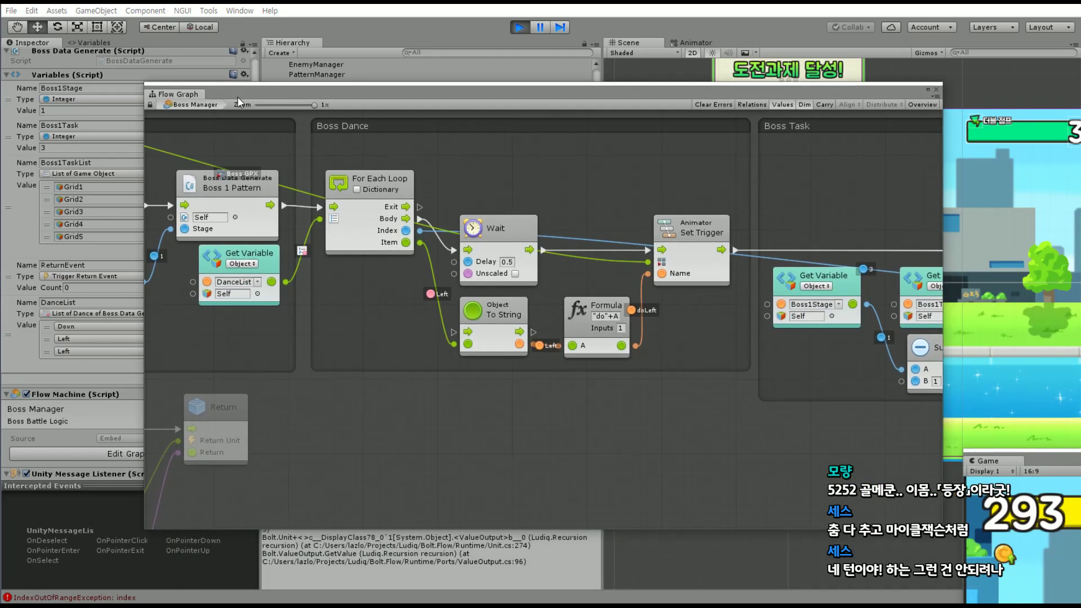
scroll(648, 349, right, 10)
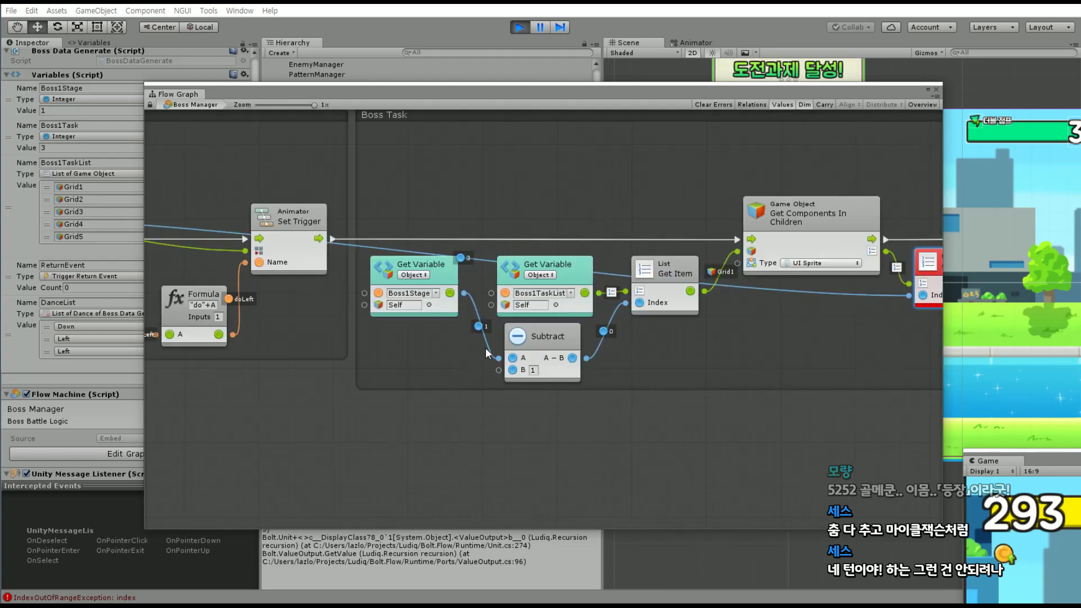
scroll(691, 352, right, 3)
scroll(646, 342, right, 5)
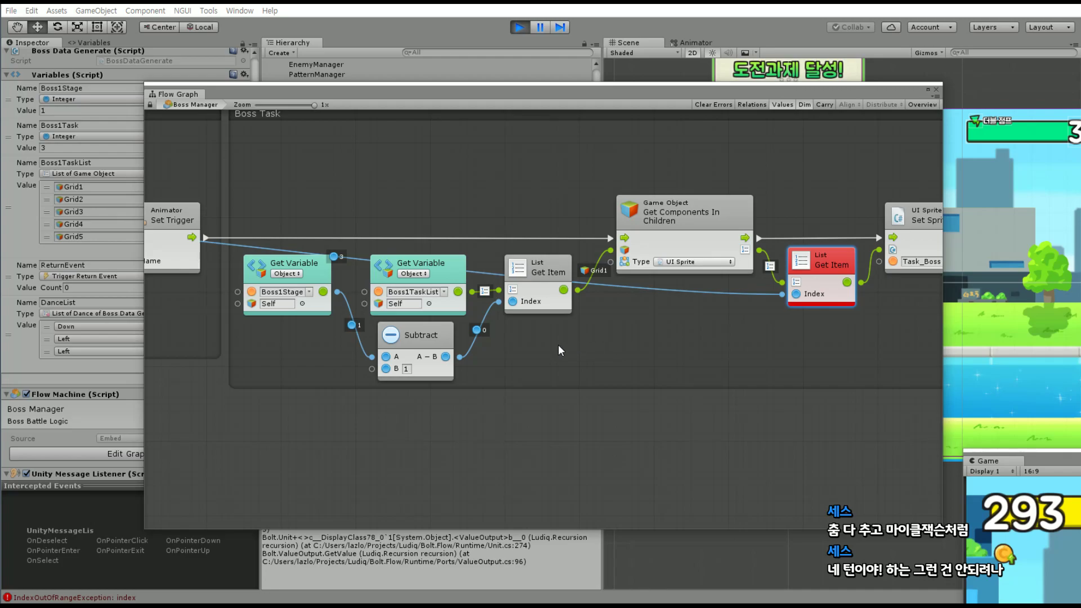
scroll(585, 346, right, 5)
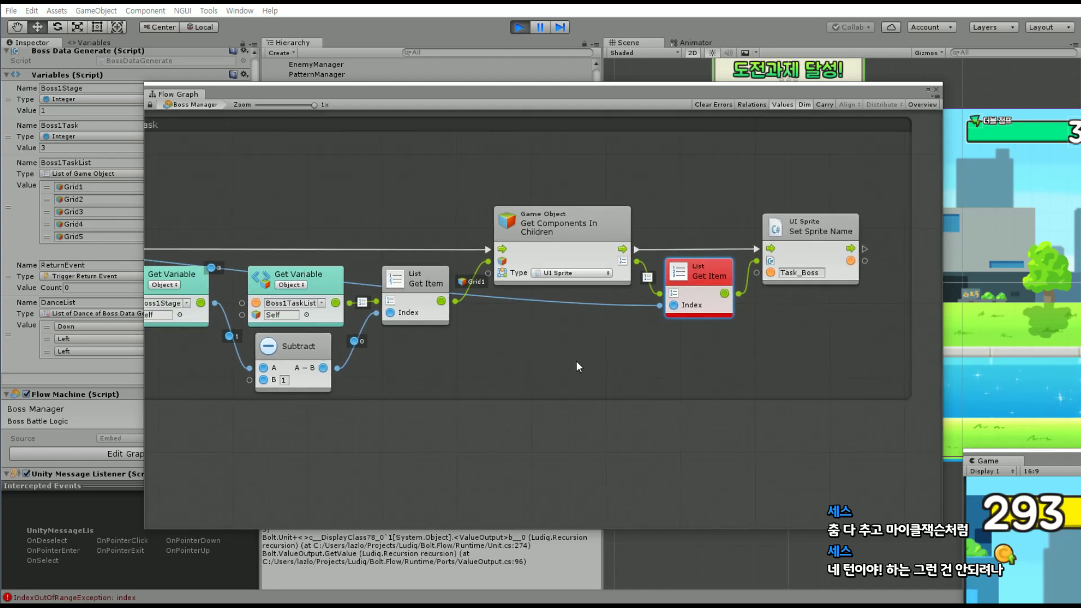
middle_drag(512, 374, 552, 384)
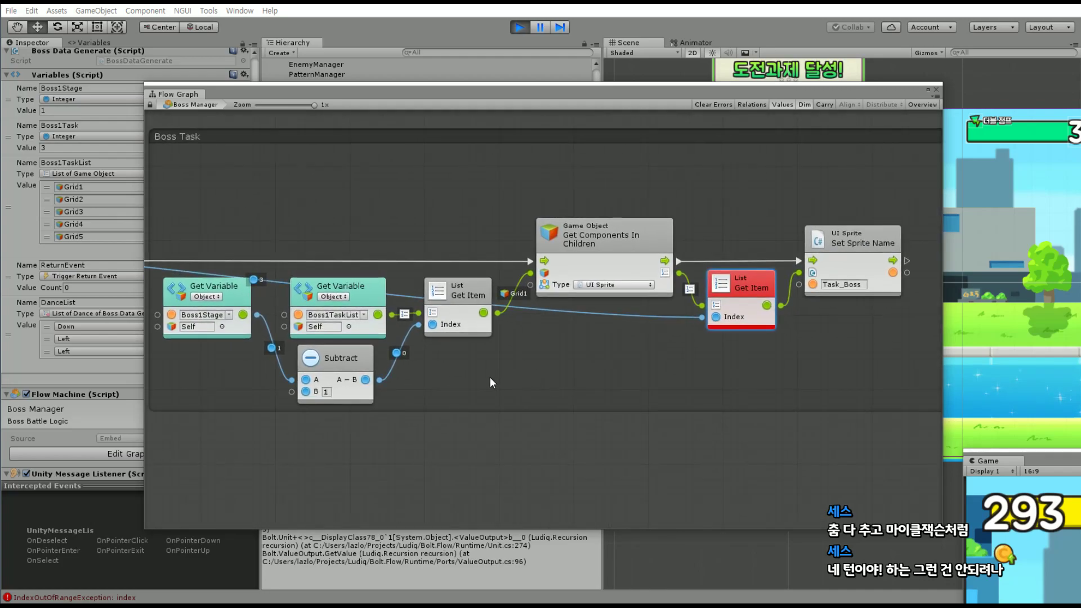
middle_drag(403, 376, 437, 392)
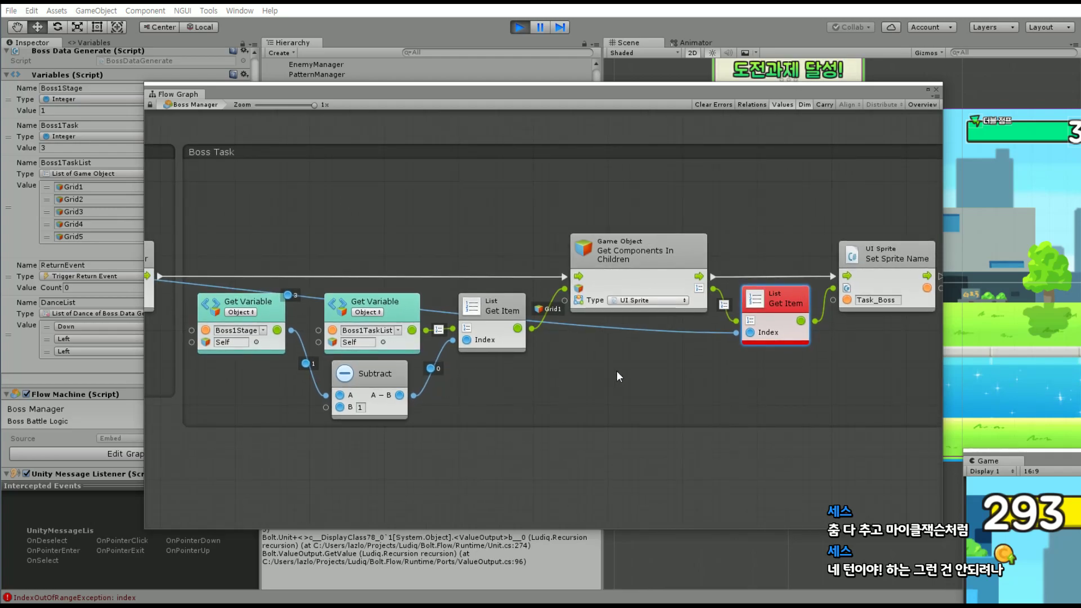
mouse_move(384, 421)
middle_down()
mouse_move(641, 380)
mouse_move(551, 374)
middle_up()
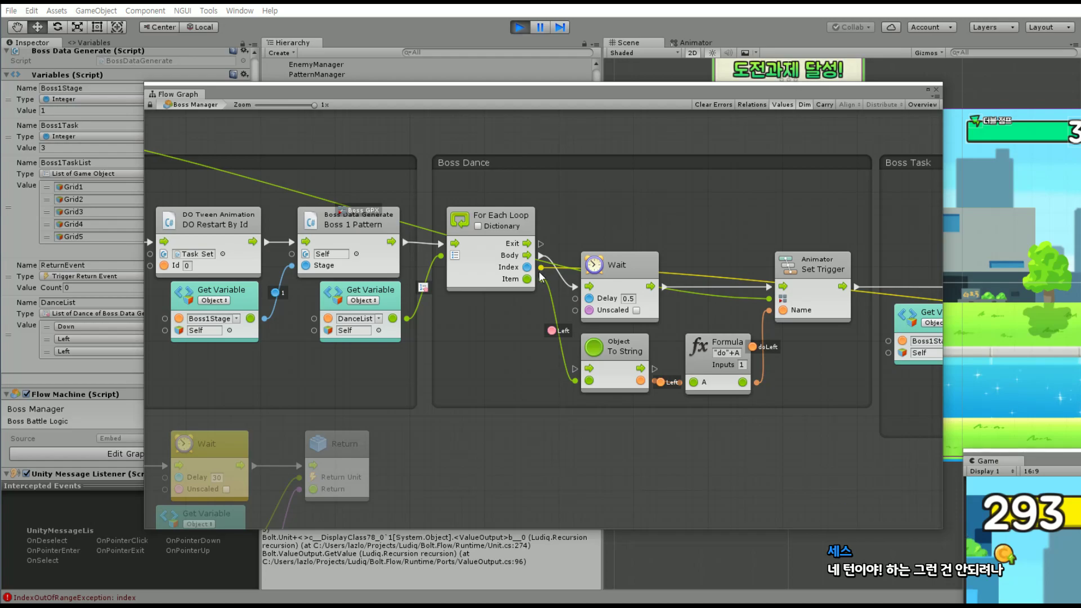
scroll(765, 448, right, 5)
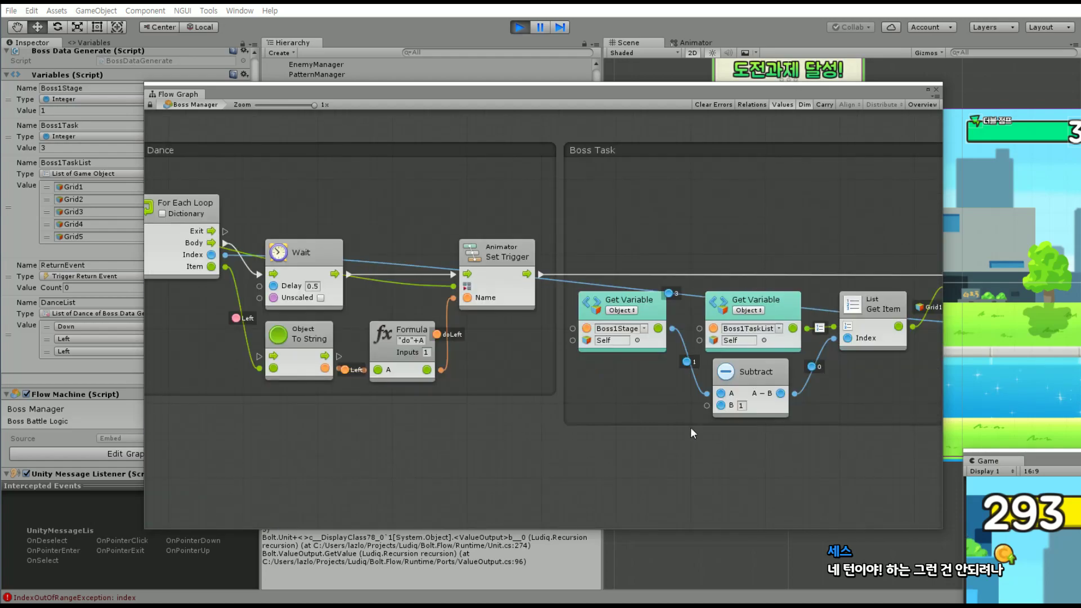
scroll(562, 415, right, 2)
scroll(573, 427, left, 5)
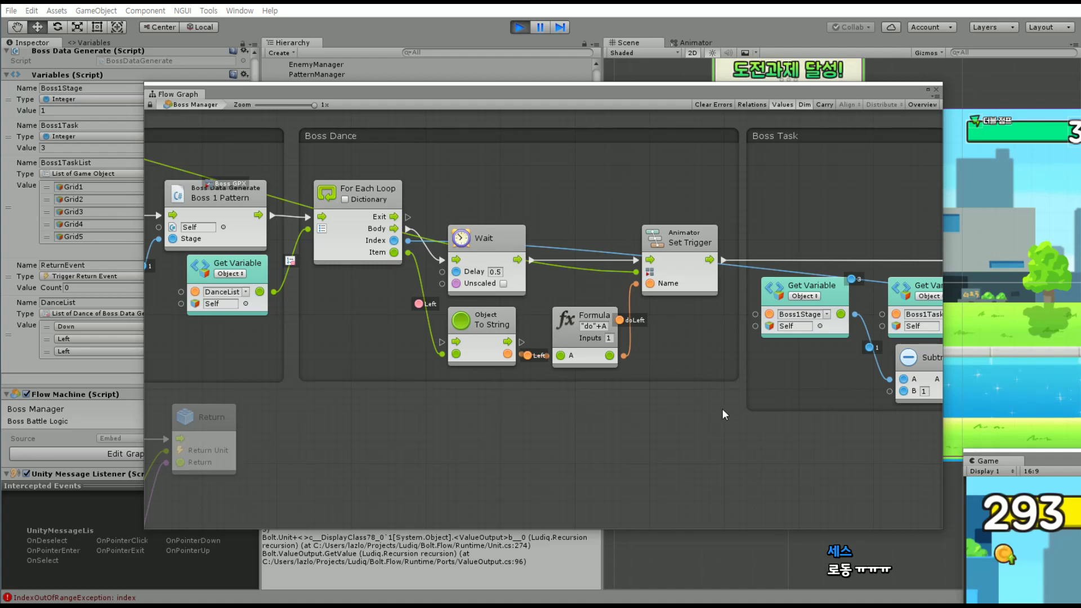
Review the Boss Task, Wait, Formula and Set Trigger nodes, then exit Play mode
middle_drag(725, 415, 470, 438)
middle_drag(586, 415, 453, 409)
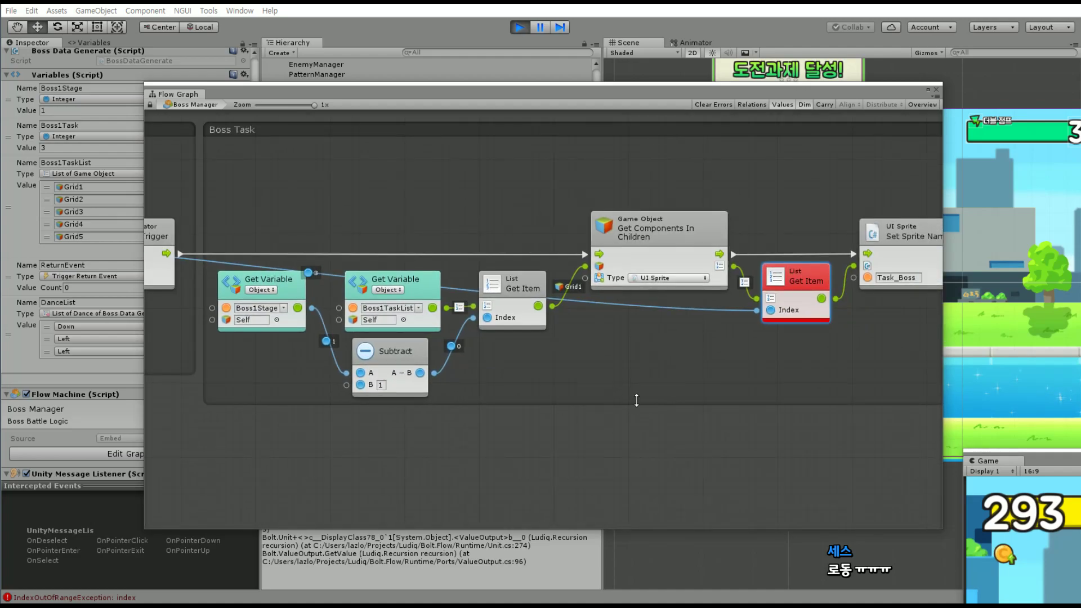
middle_drag(636, 400, 613, 400)
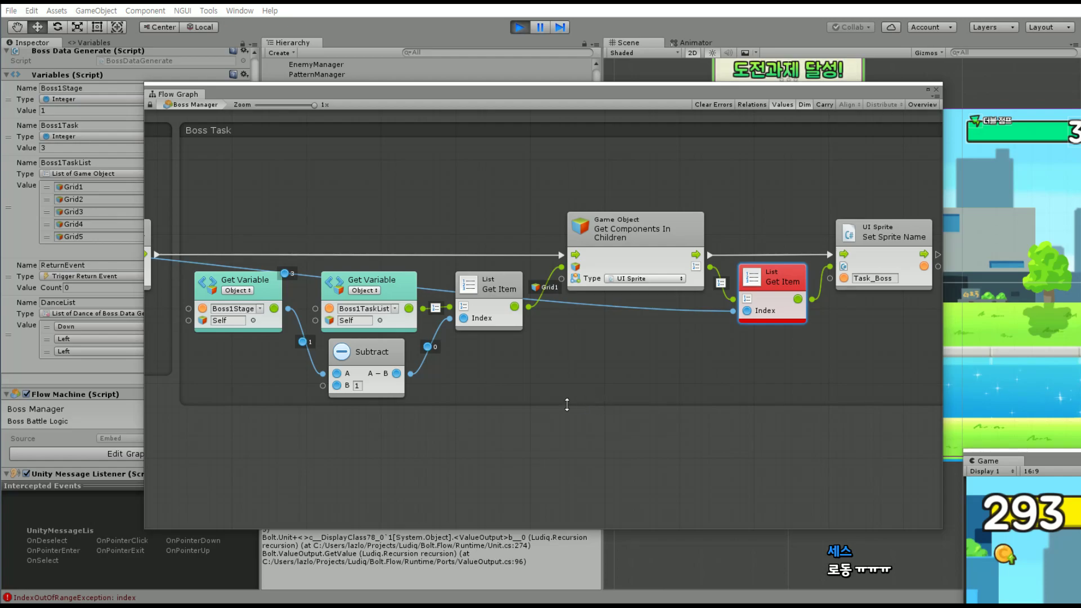
middle_drag(418, 422, 733, 421)
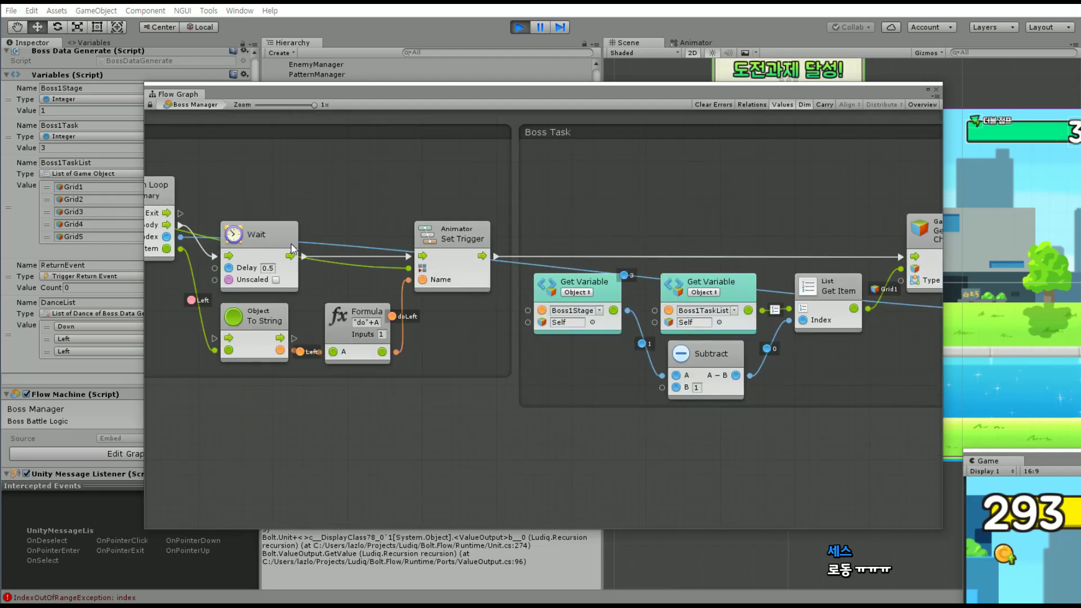
middle_drag(322, 248, 592, 255)
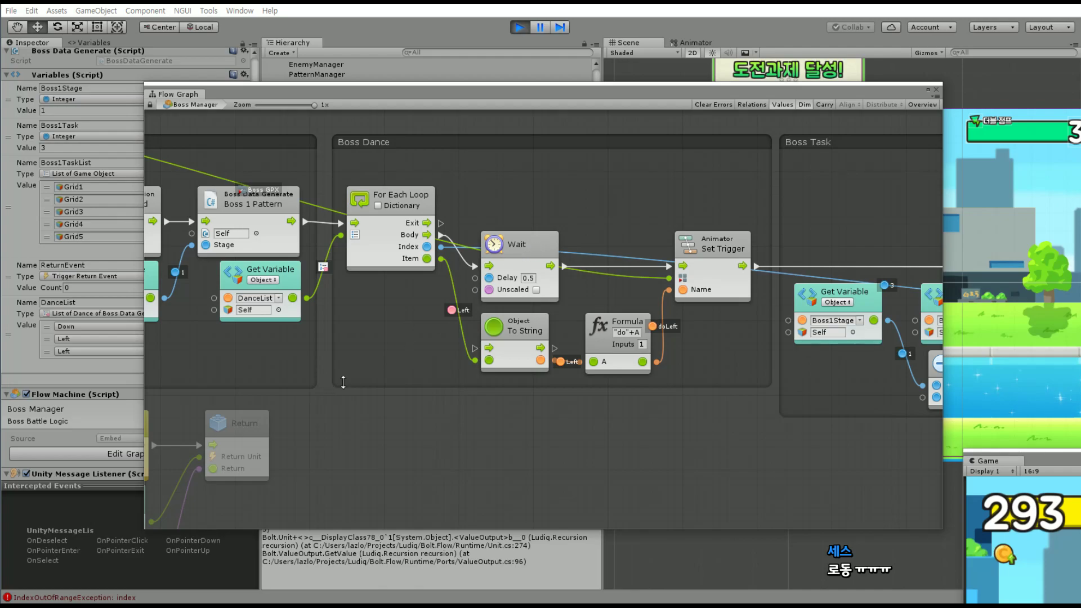
middle_drag(343, 383, 602, 397)
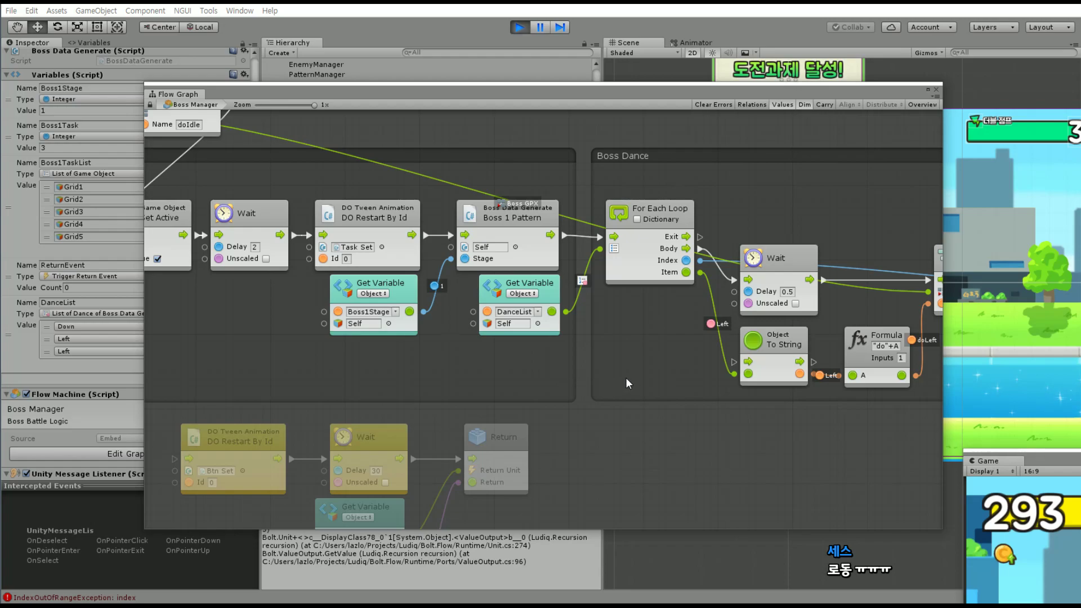
middle_drag(626, 378, 453, 400)
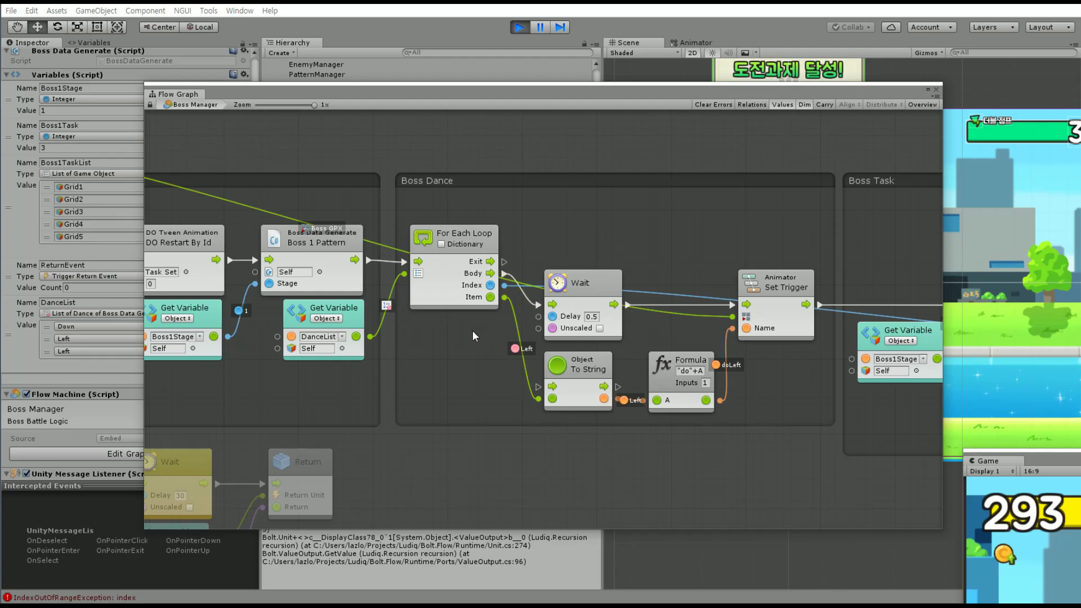
scroll(490, 340, right, 5)
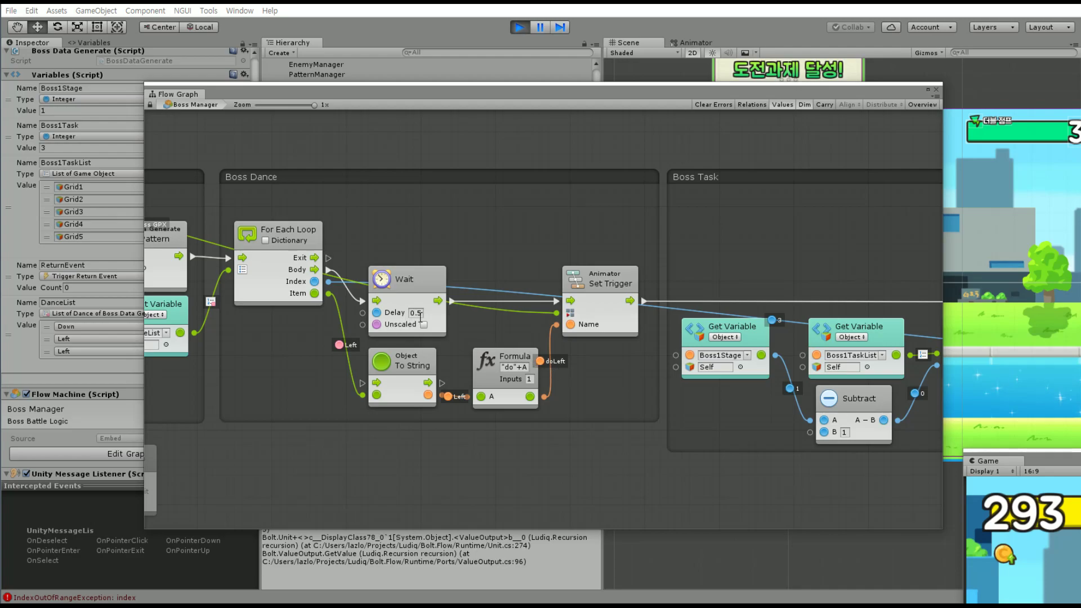
click(515, 32)
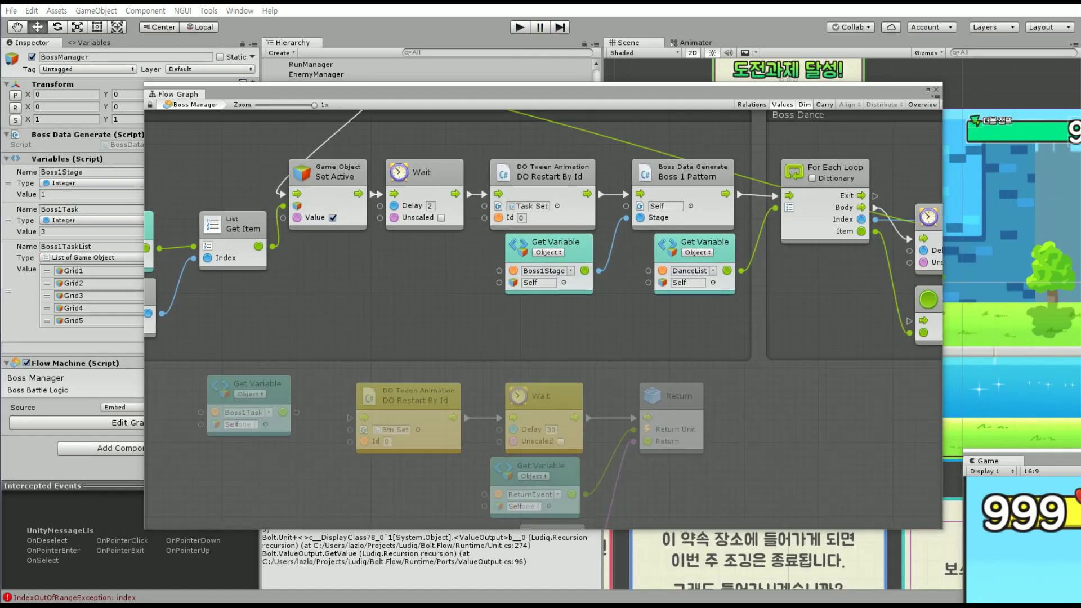
Add a Math > Scalar > Multiply node with B set to 0.5
middle_drag(891, 322, 505, 355)
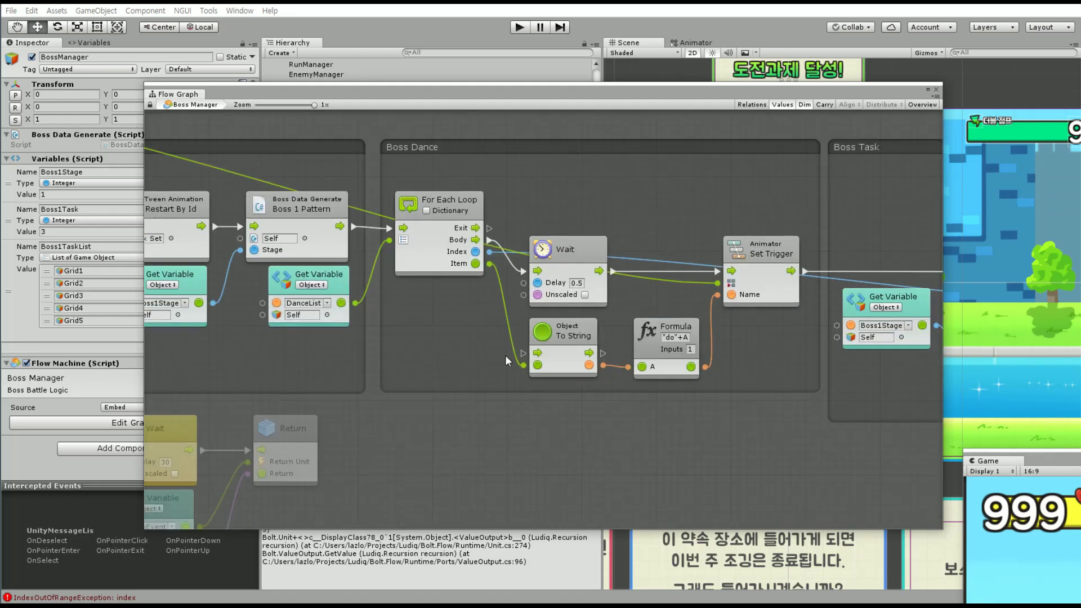
click(588, 251)
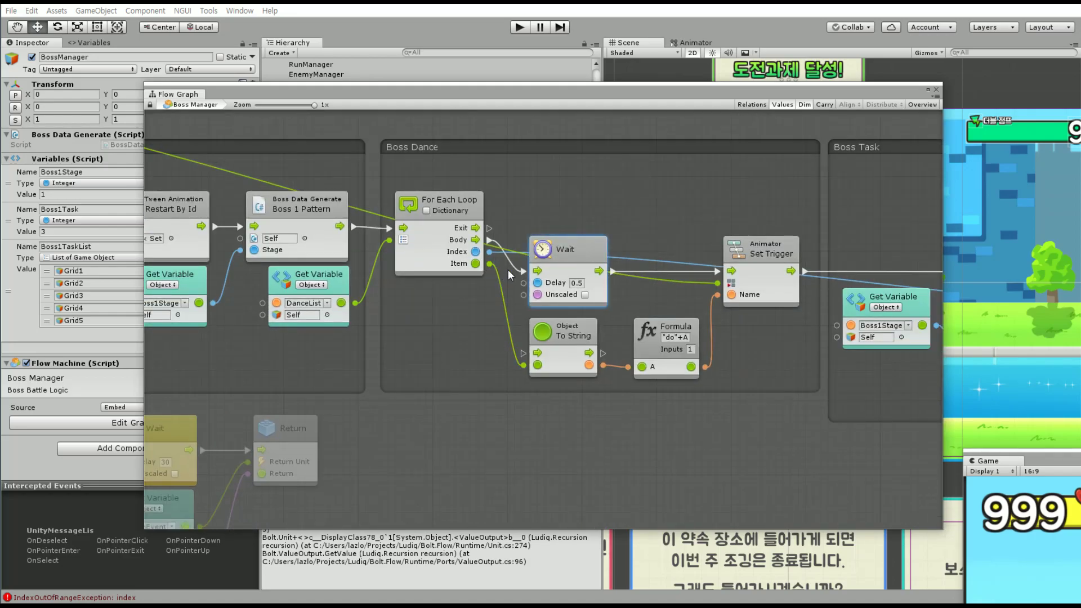
right_click(410, 354)
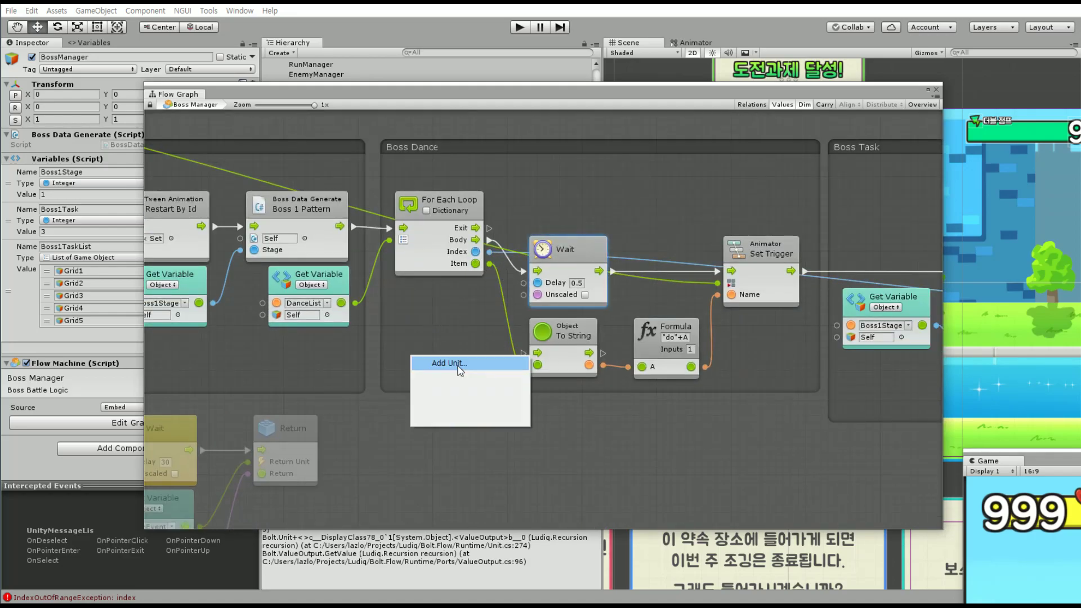
click(454, 365)
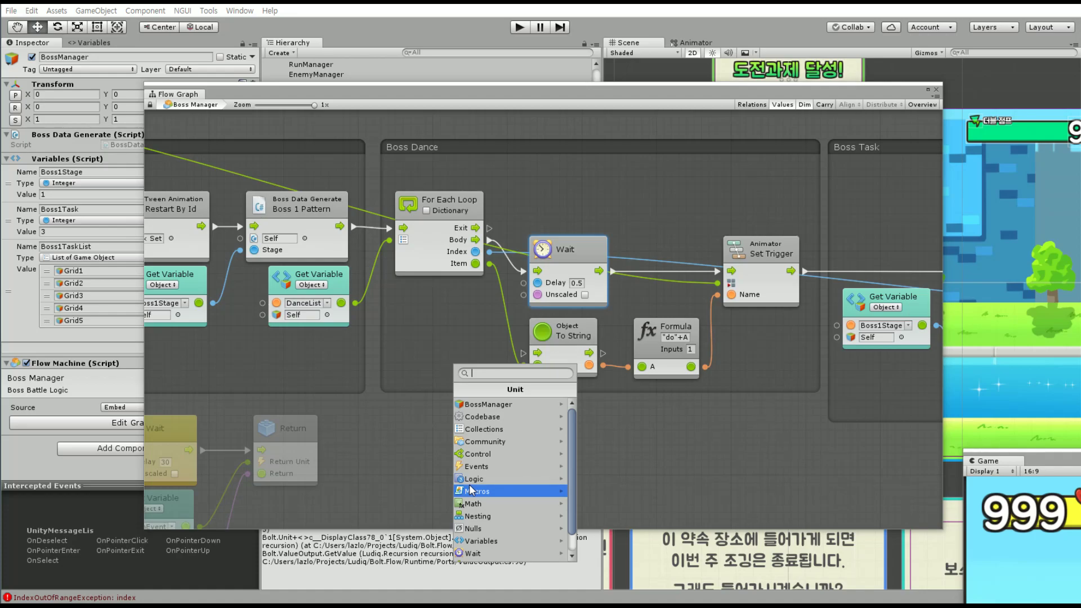
scroll(497, 496, down, 1)
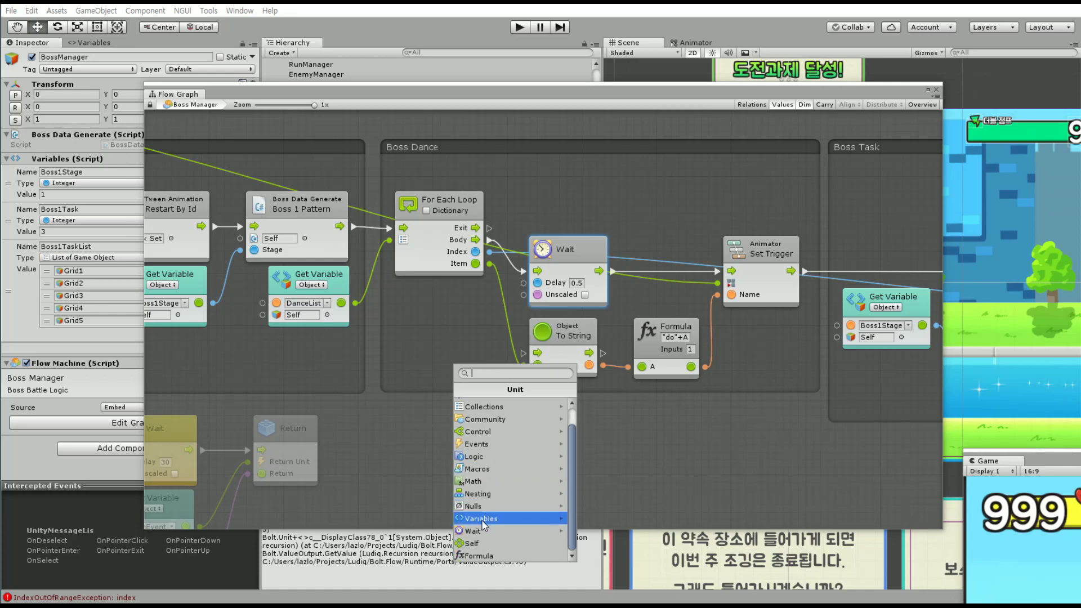
click(484, 482)
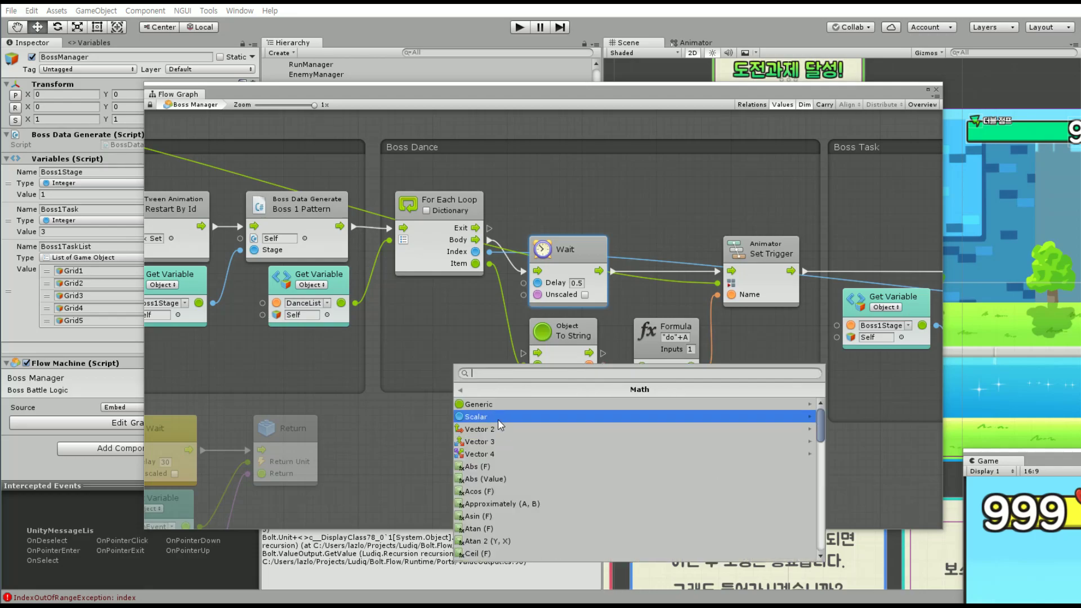
click(497, 419)
key(Escape)
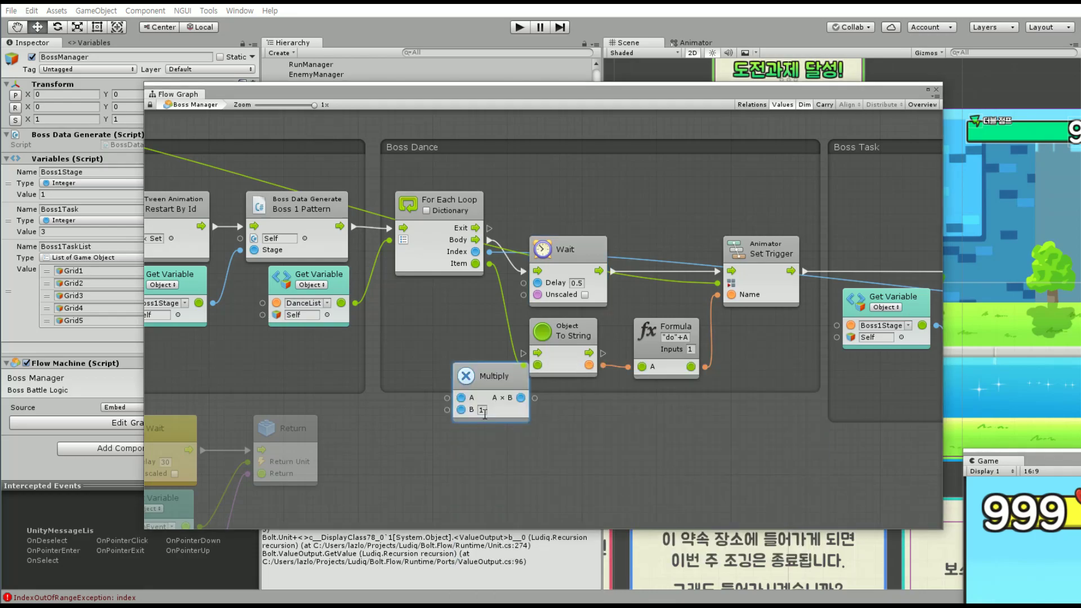
click(483, 410)
text(0.5)
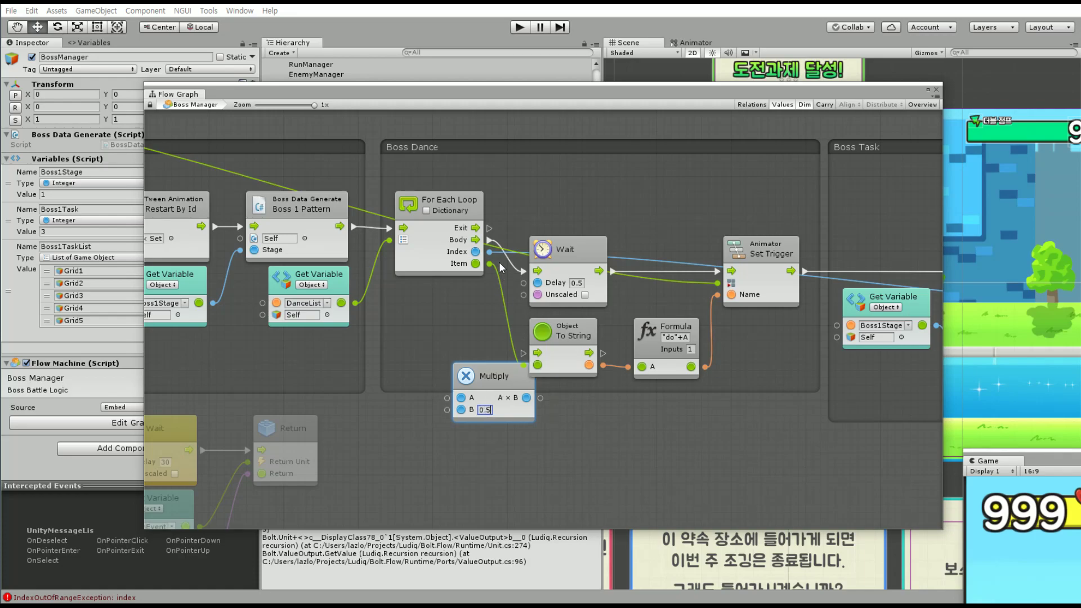
Wire For Each Loop Index into Multiply A and the product into Wait's Delay, arranging the nodes
right_click(490, 252)
drag(490, 252, 447, 398)
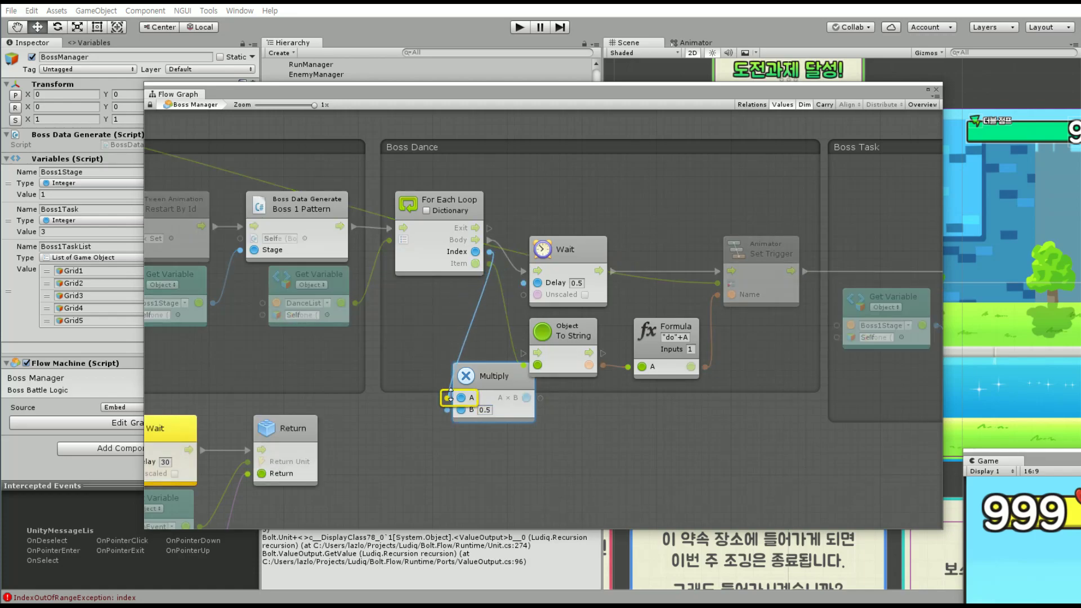
drag(527, 397, 526, 284)
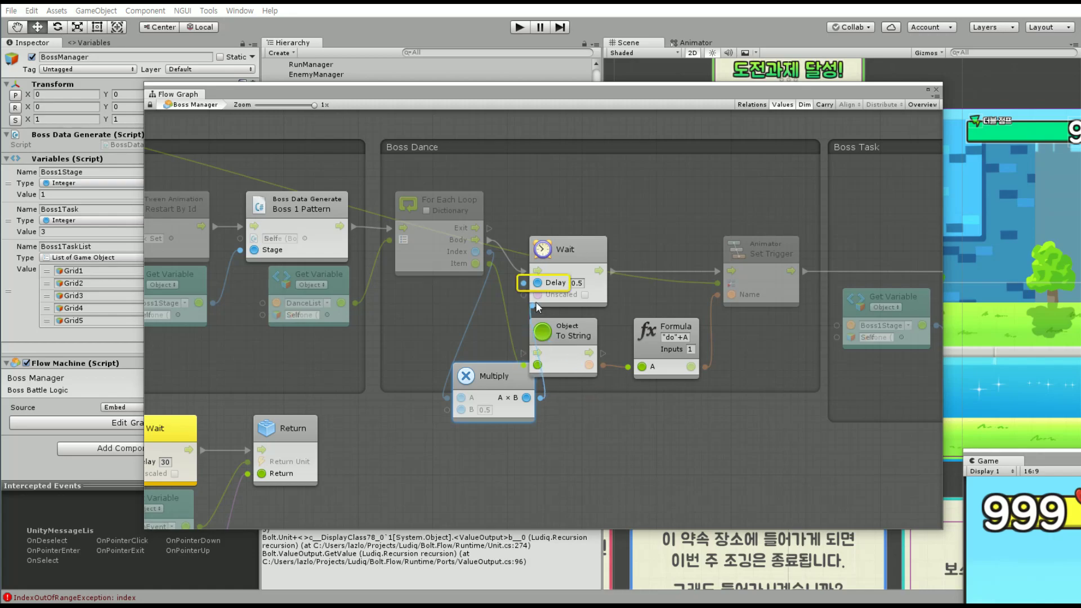
drag(512, 369, 499, 303)
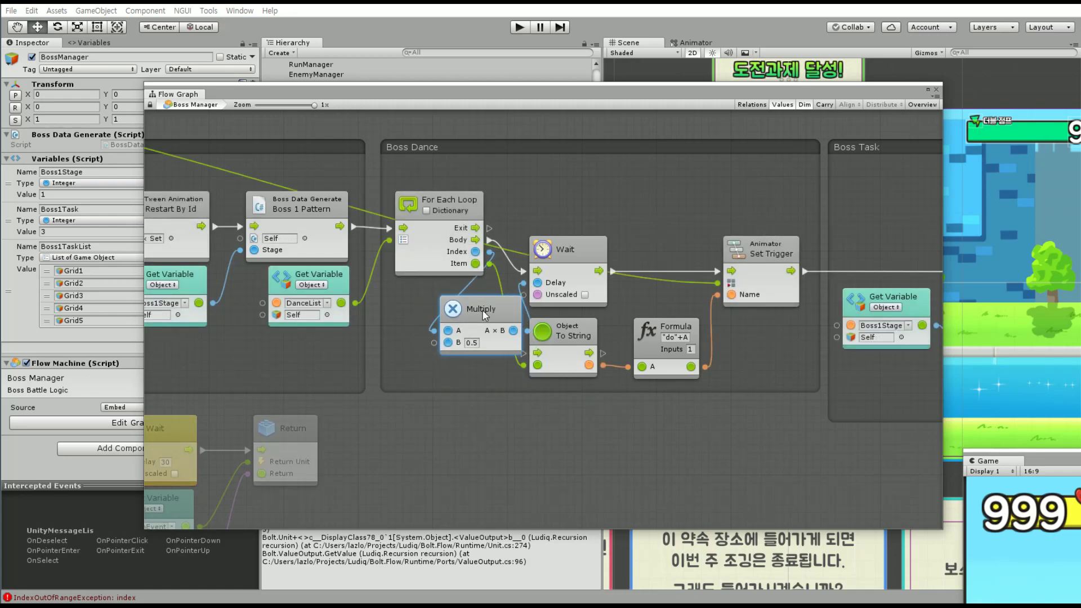
drag(577, 279, 659, 279)
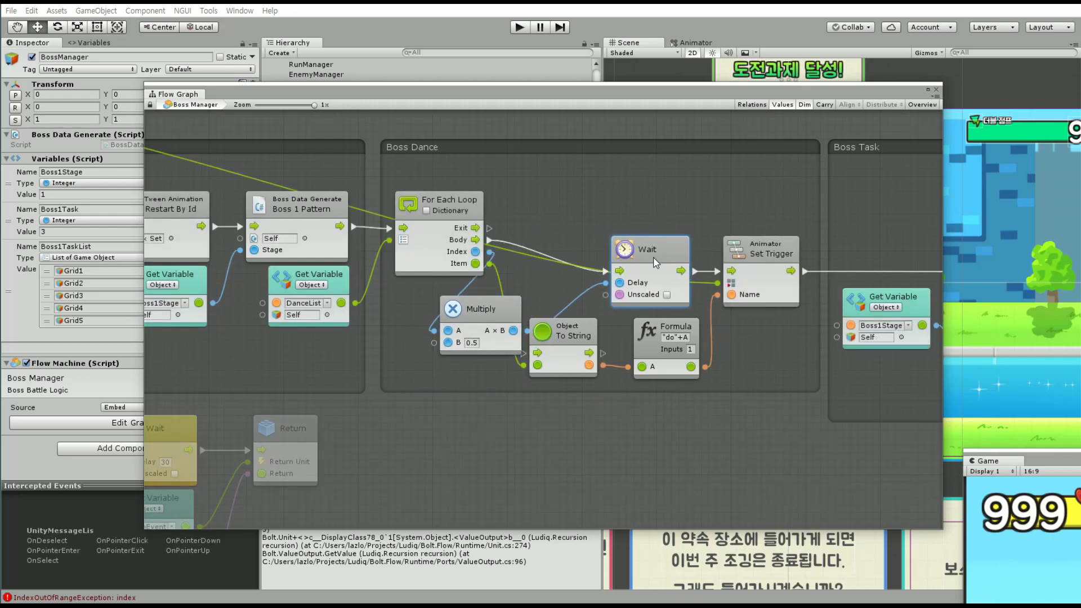
drag(500, 309, 582, 265)
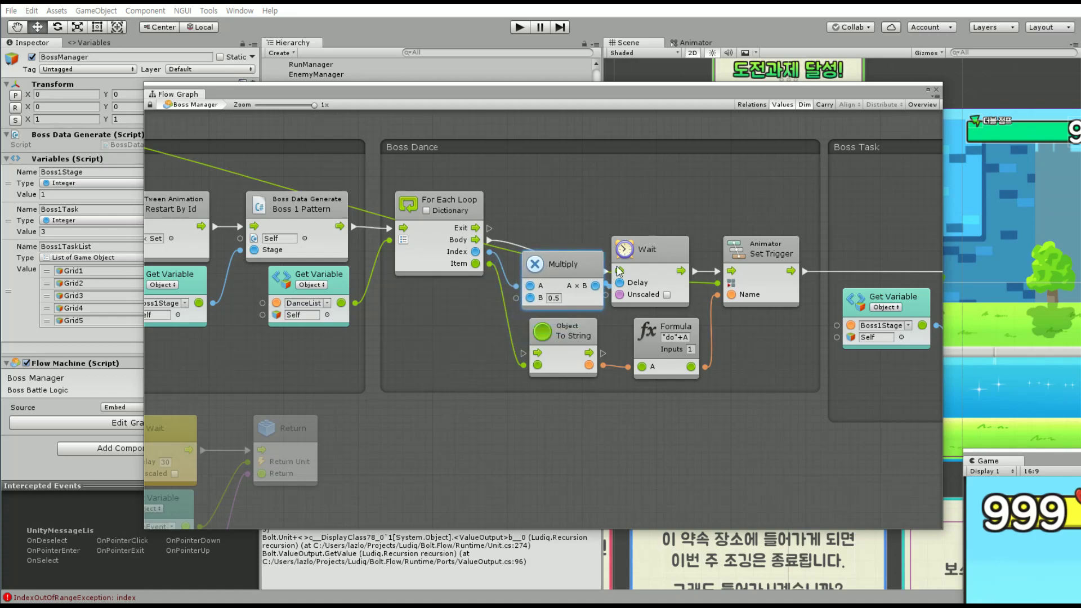
mouse_move(643, 251)
mouse_down()
mouse_move(658, 243)
mouse_move(651, 222)
mouse_up()
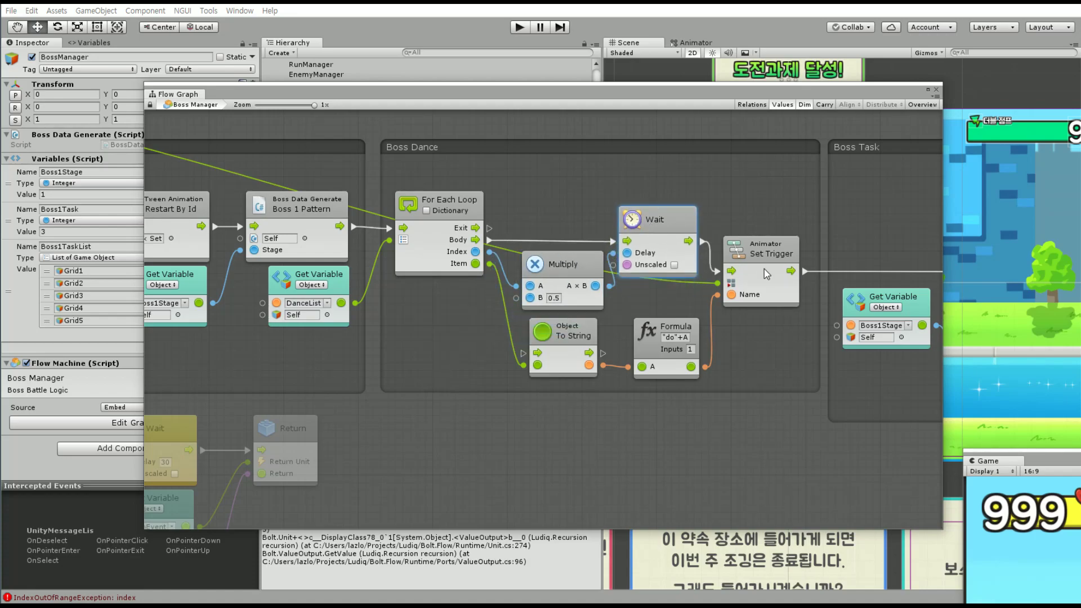
drag(770, 258, 777, 236)
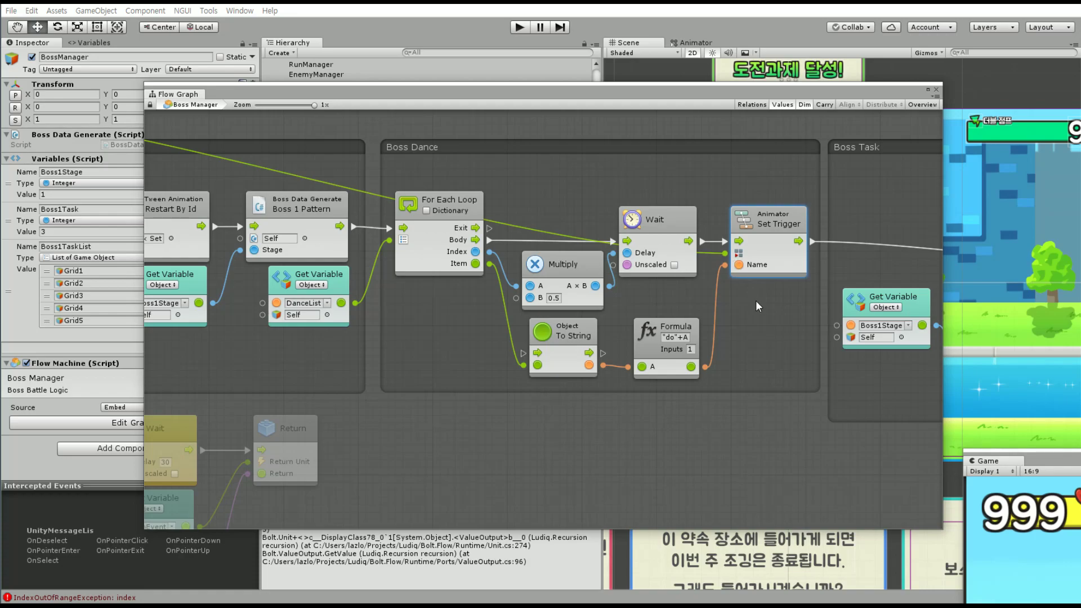
Shift the Wait, Set Trigger and Boss Task nodes into a tidy layout
middle_drag(756, 299, 438, 383)
mouse_move(525, 265)
mouse_down()
mouse_move(518, 309)
mouse_move(311, 240)
mouse_up()
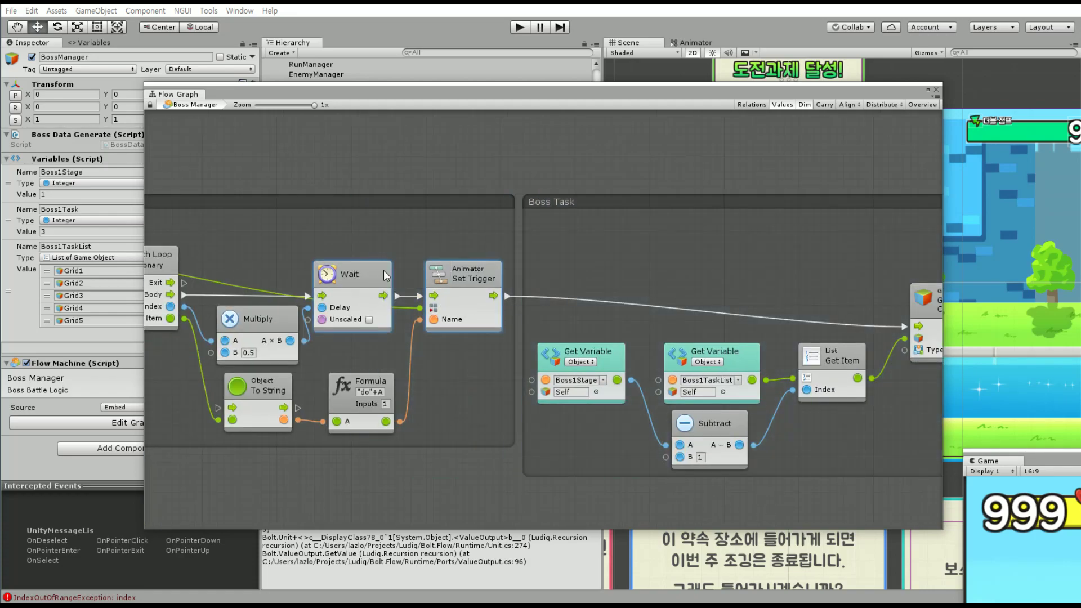
drag(387, 276, 394, 275)
click(447, 365)
scroll(493, 387, left, 5)
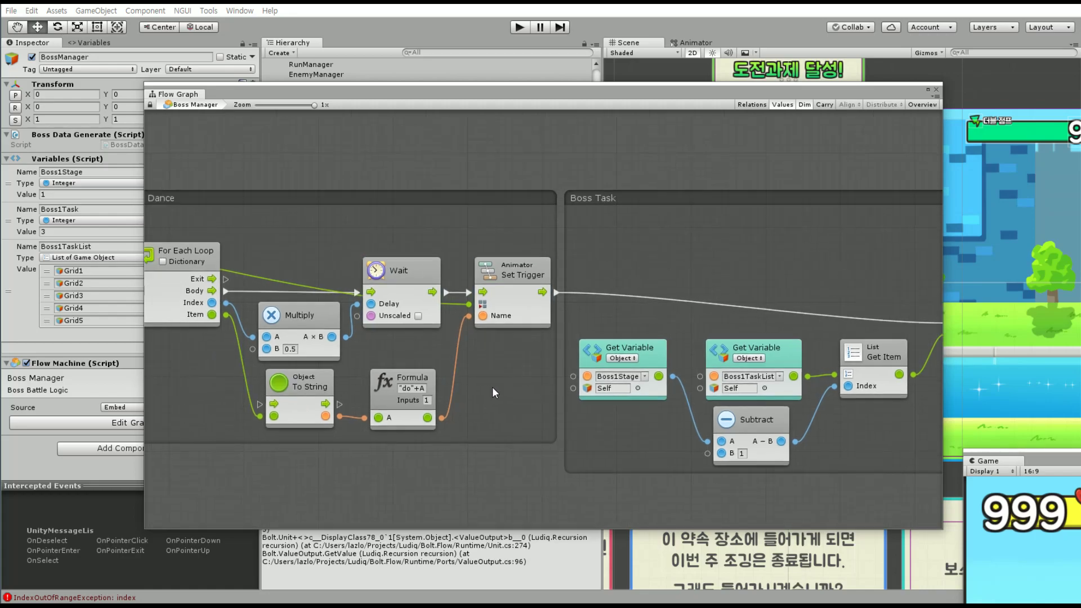
drag(385, 376, 384, 377)
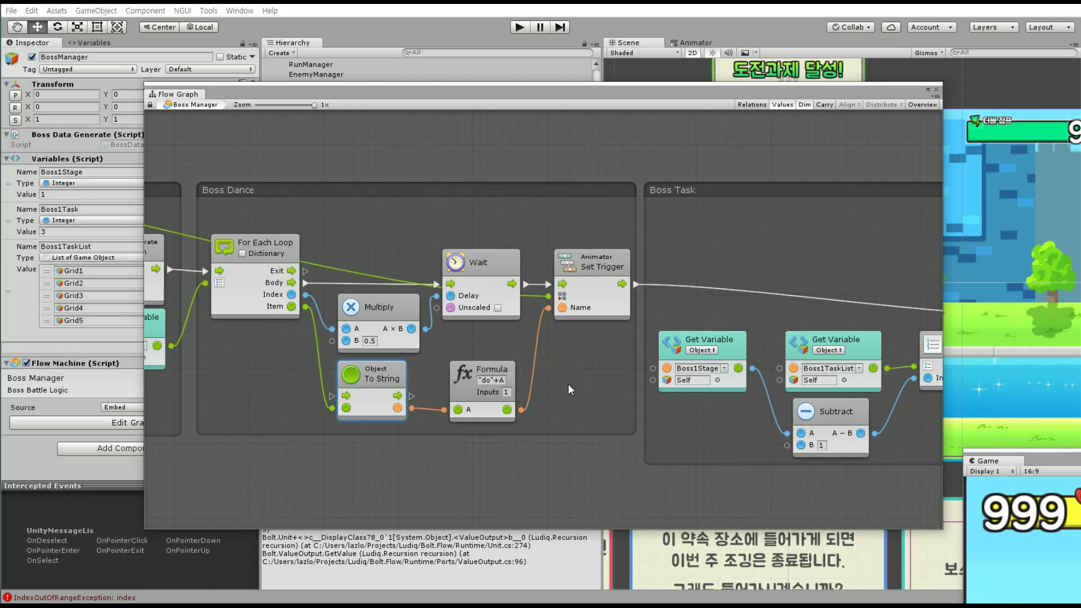
Shift the Boss Task group slightly right and widen the Boss Dance group on its right
middle_drag(569, 384, 401, 360)
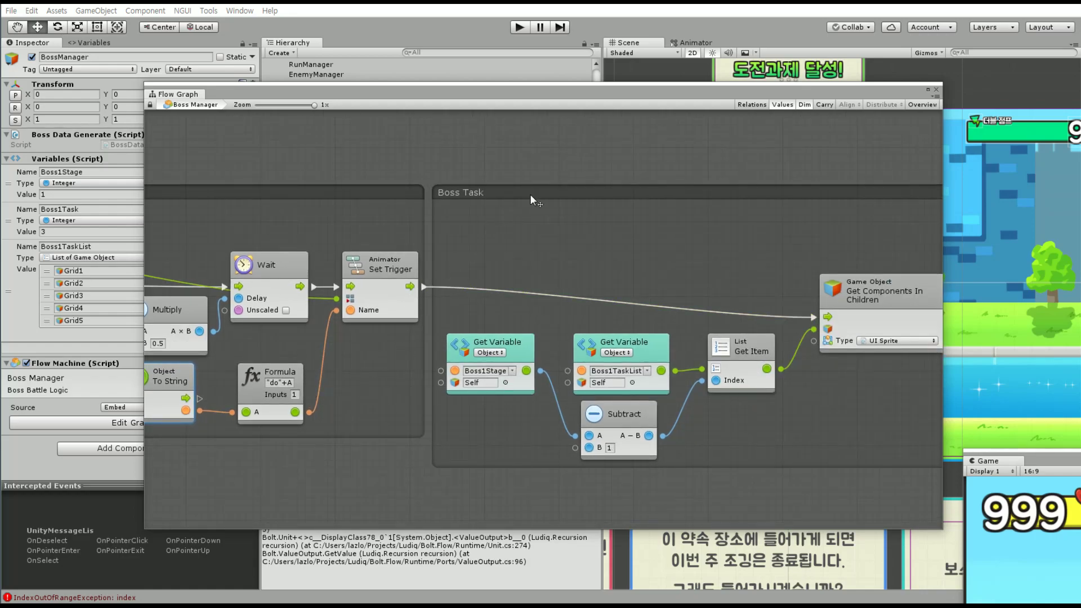
drag(537, 193, 551, 199)
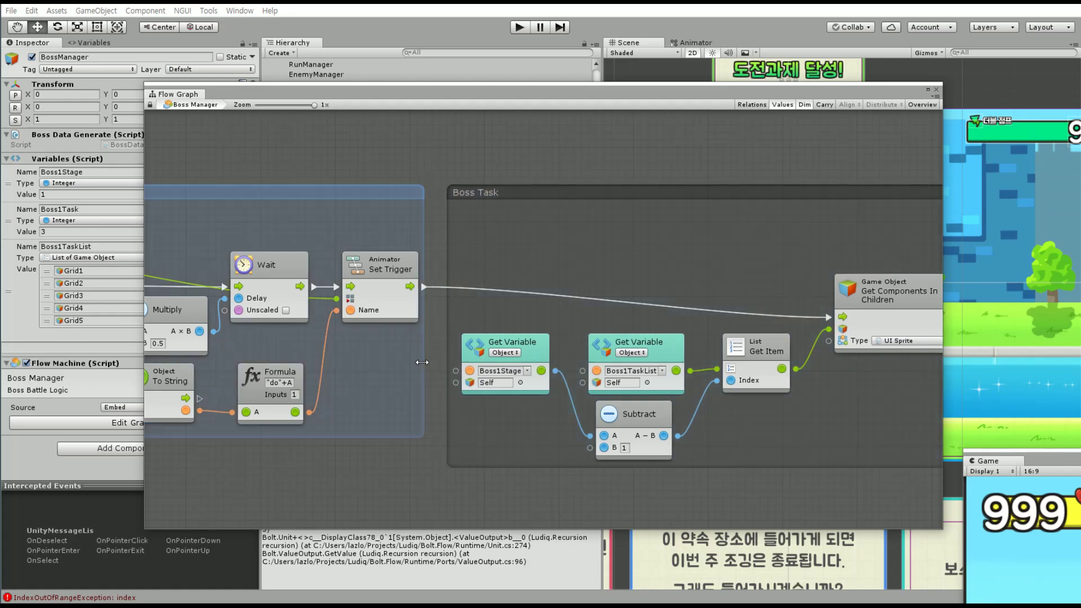
drag(427, 359, 442, 363)
click(384, 467)
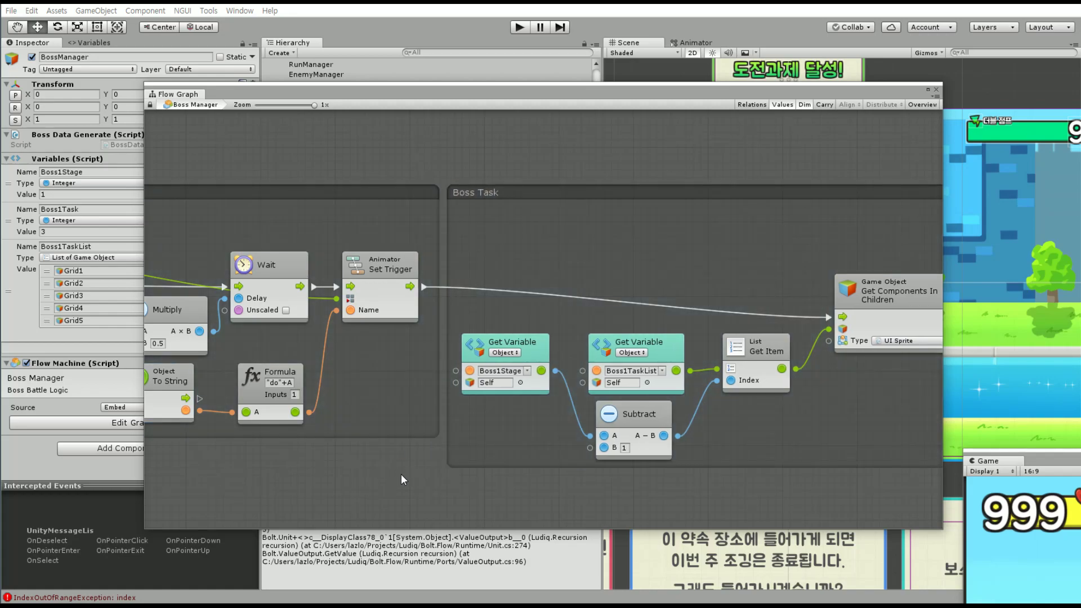
scroll(434, 467, right, 5)
scroll(587, 441, right, 5)
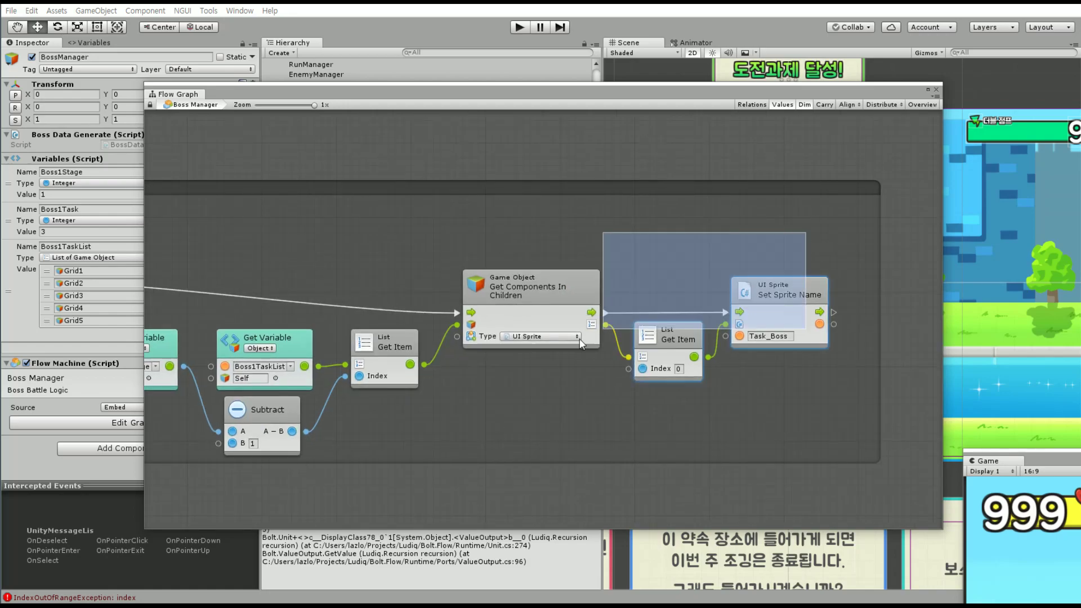
Select the Get Components In Children, Get Item and Set Sprite Name nodes and raise them slightly
drag(828, 232, 507, 338)
drag(538, 289, 529, 262)
scroll(545, 353, left, 5)
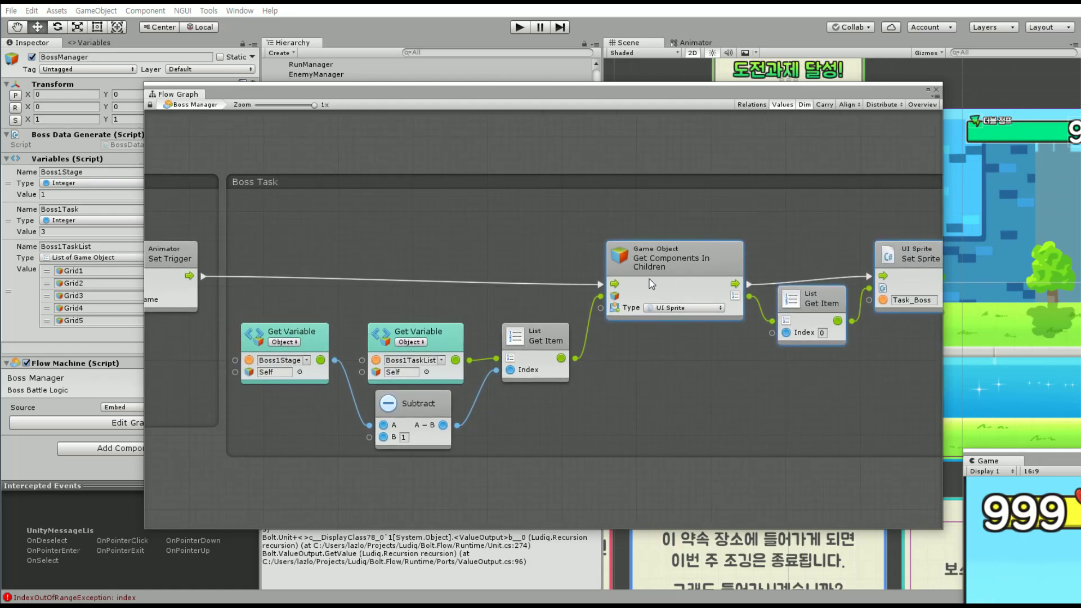
drag(650, 279, 637, 268)
scroll(603, 360, down, 5)
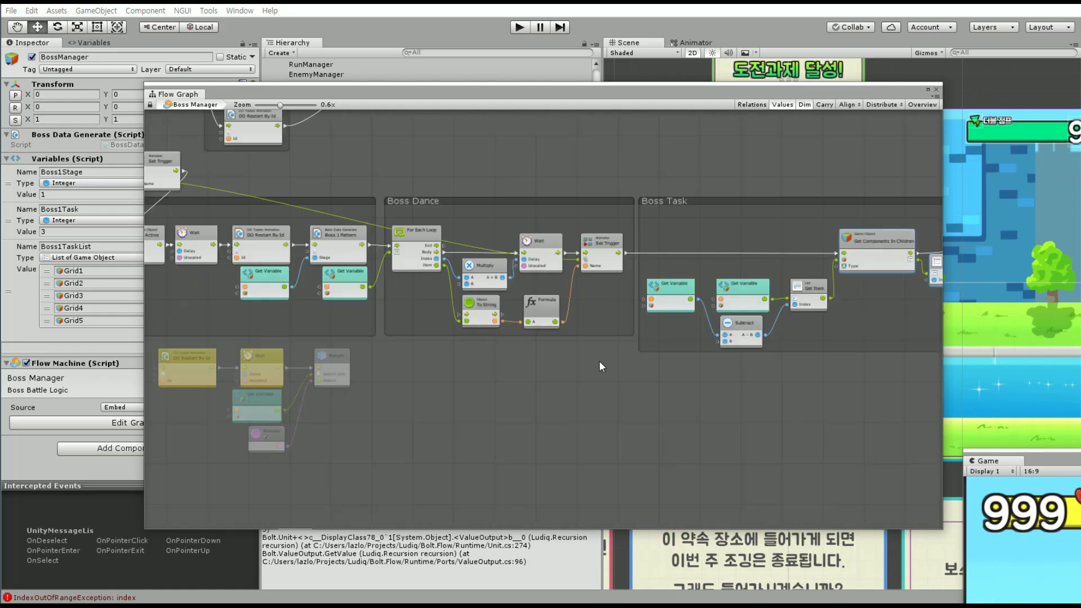
scroll(624, 364, right, 5)
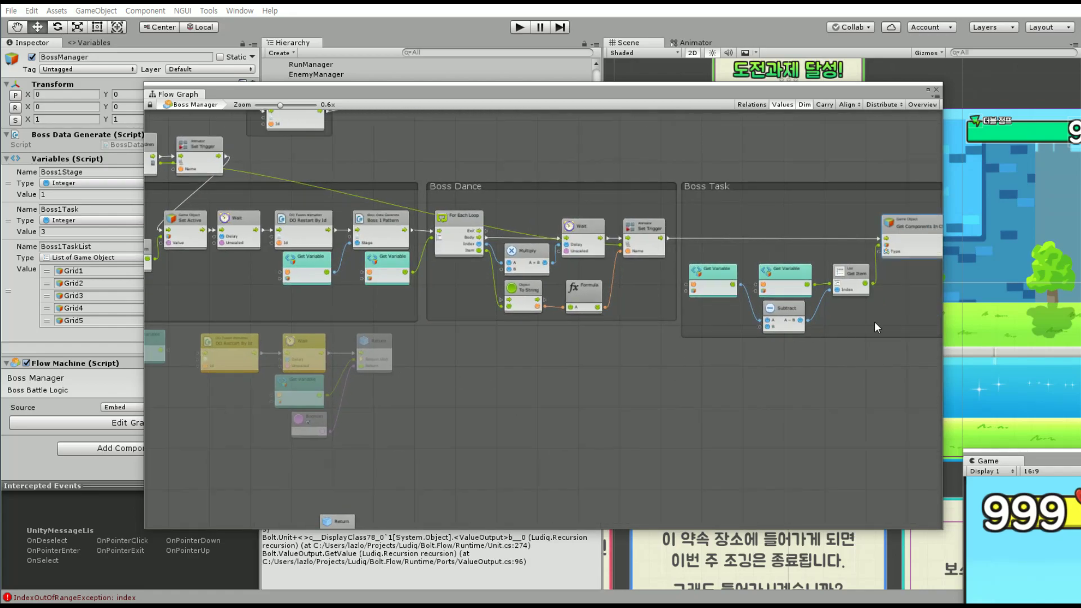
Move the Get Variable, Subtract and Get Item nodes far left and reconnect Get Components' Self input
mouse_move(900, 279)
mouse_down()
mouse_move(730, 316)
mouse_move(302, 297)
mouse_up()
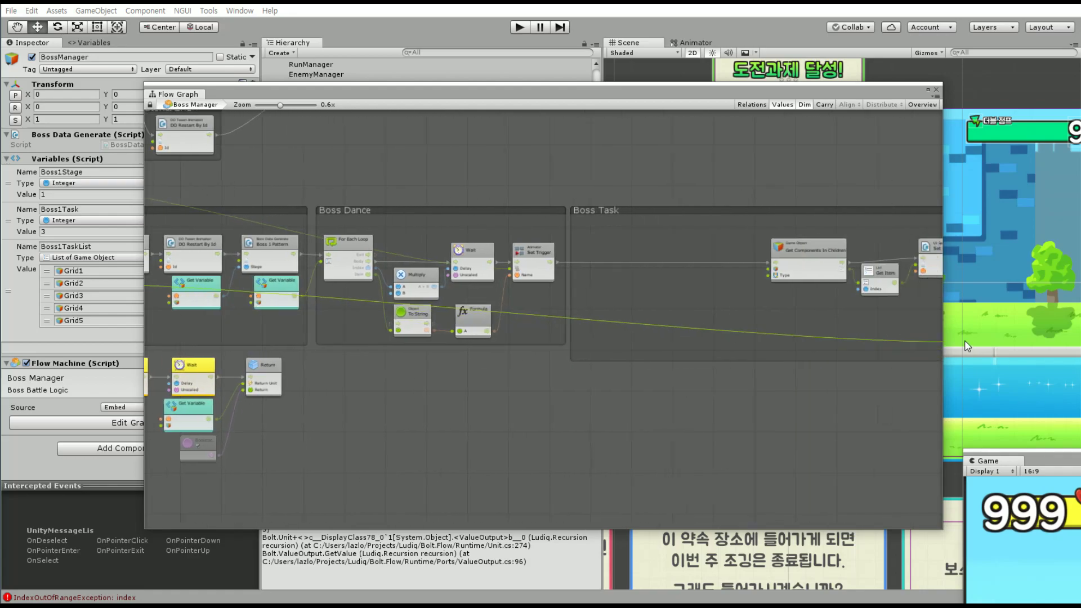
drag(943, 396, 660, 270)
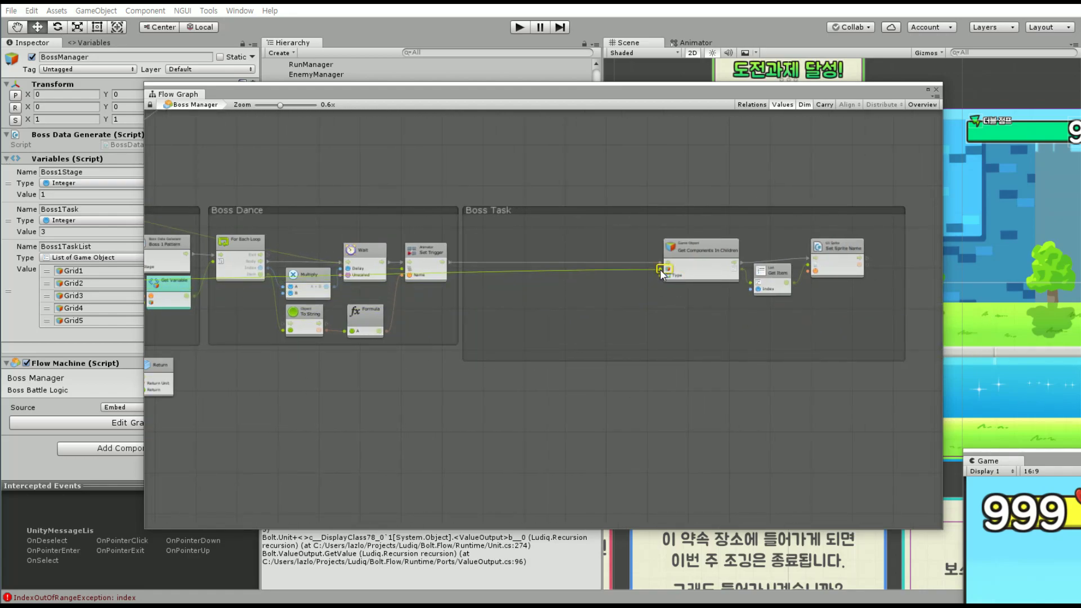
scroll(653, 276, up, 3)
drag(660, 269, 669, 262)
scroll(604, 276, down, 3)
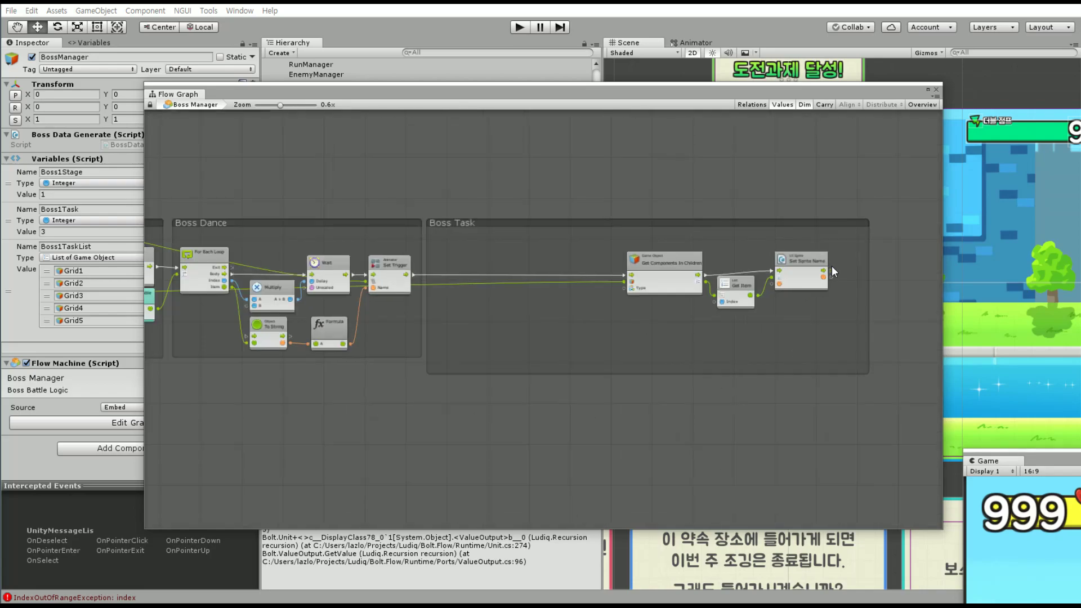
Shift the remaining Boss Task nodes left and shrink the group from its right and bottom
drag(604, 276, 491, 277)
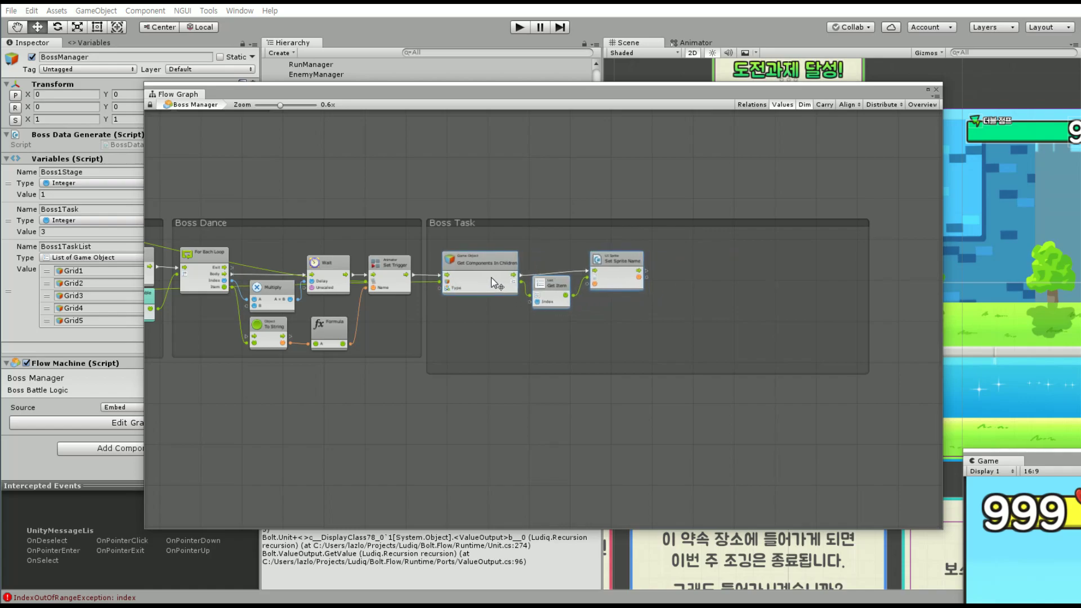
scroll(857, 339, up, 3)
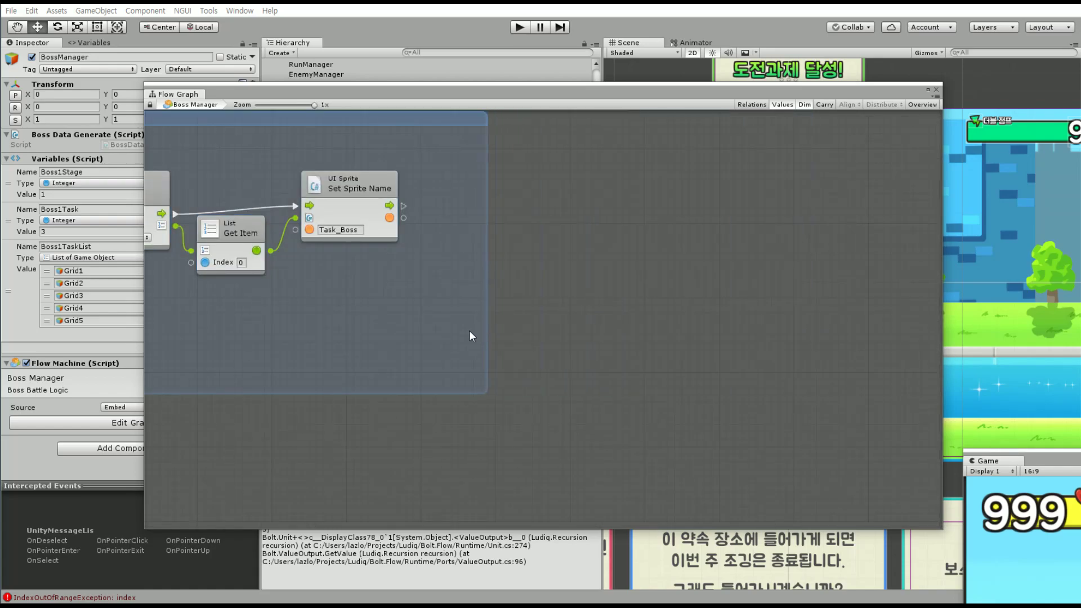
drag(816, 322, 421, 332)
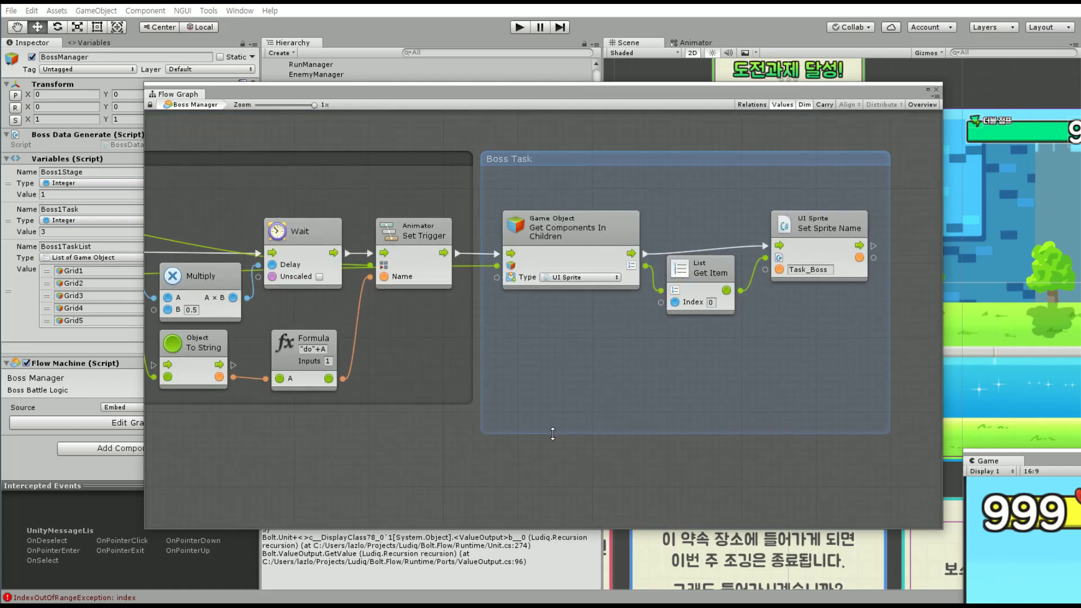
drag(552, 434, 550, 406)
click(558, 434)
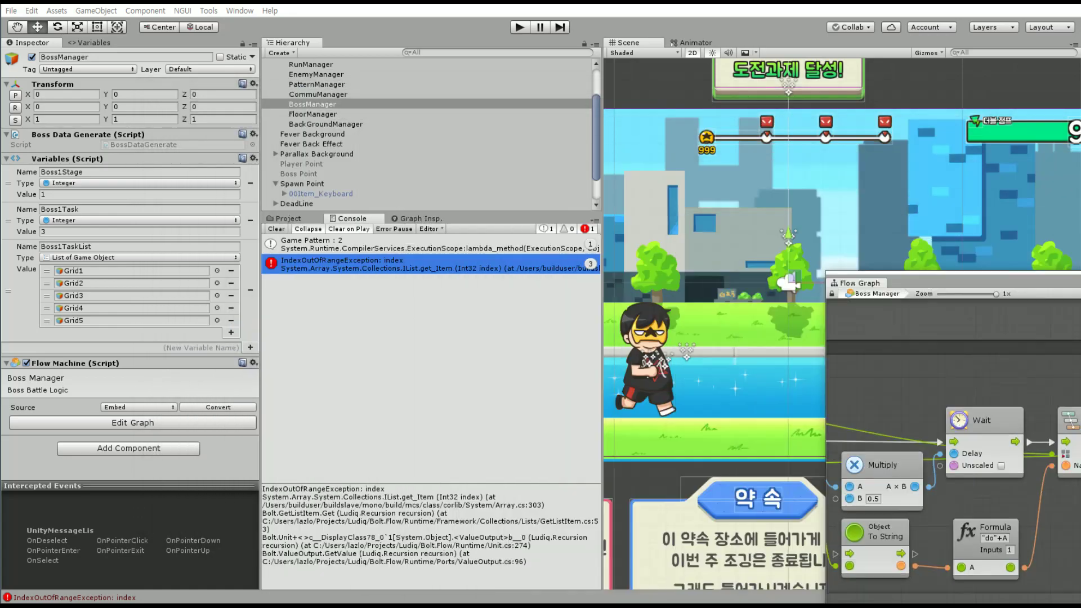
Rearrange the game view and flow graph windows, then widen Boss Task to the right
drag(568, 100, 1080, 276)
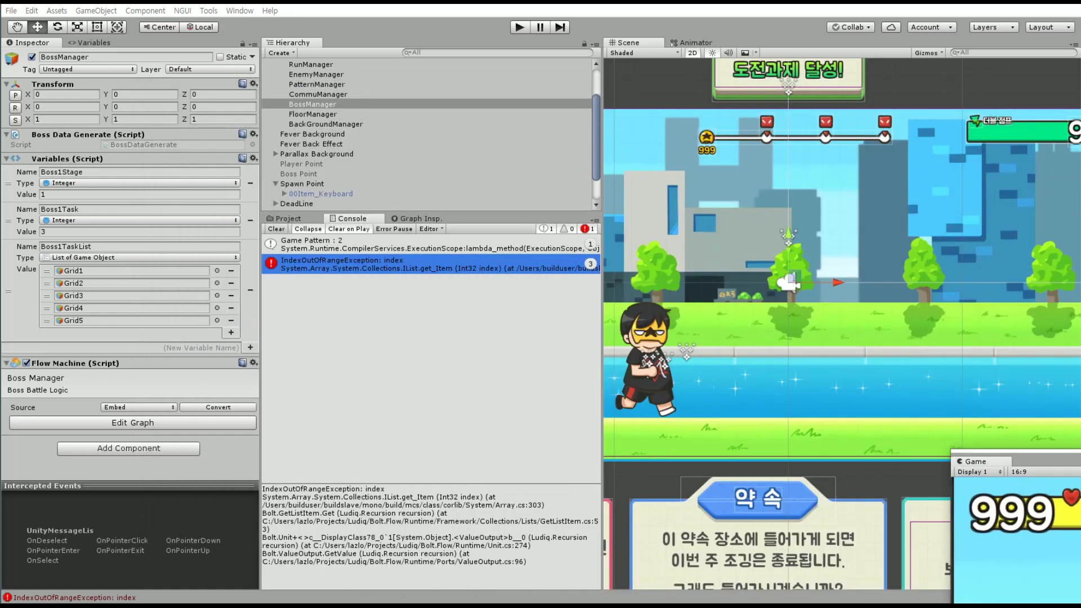
drag(1059, 461, 669, 56)
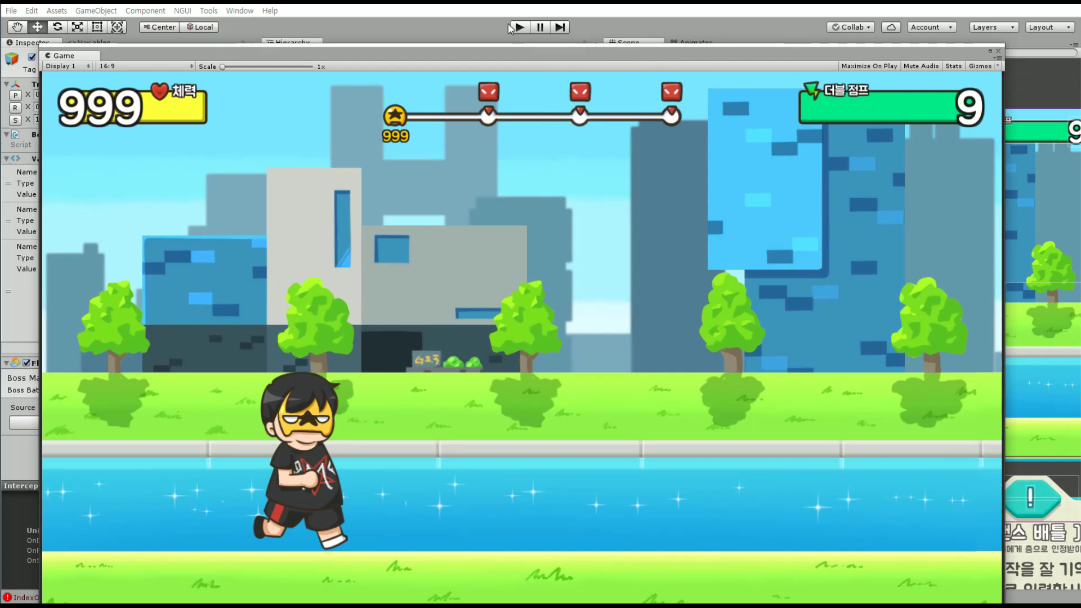
mouse_move(669, 56)
mouse_down()
mouse_move(552, 92)
mouse_move(1080, 360)
mouse_up()
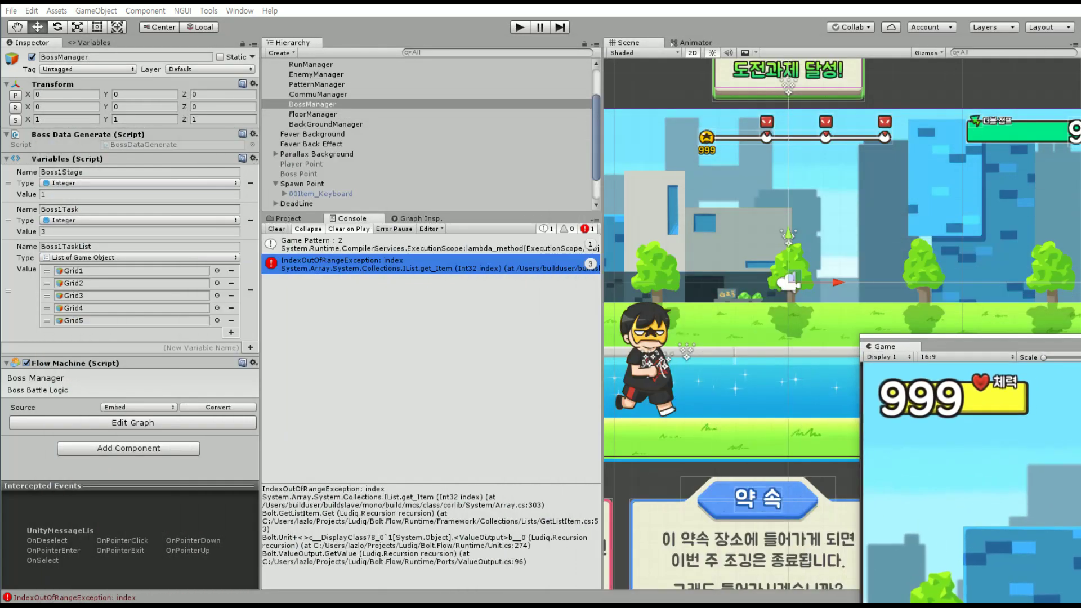
mouse_move(1070, 442)
mouse_down()
mouse_move(594, 173)
mouse_move(594, 100)
mouse_up()
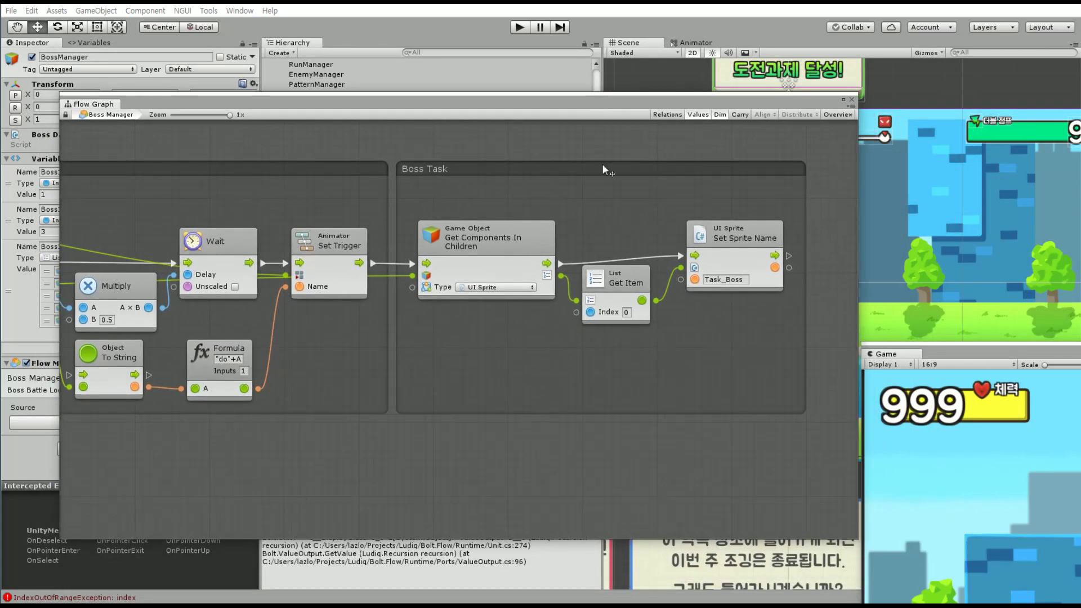
middle_drag(625, 352, 383, 364)
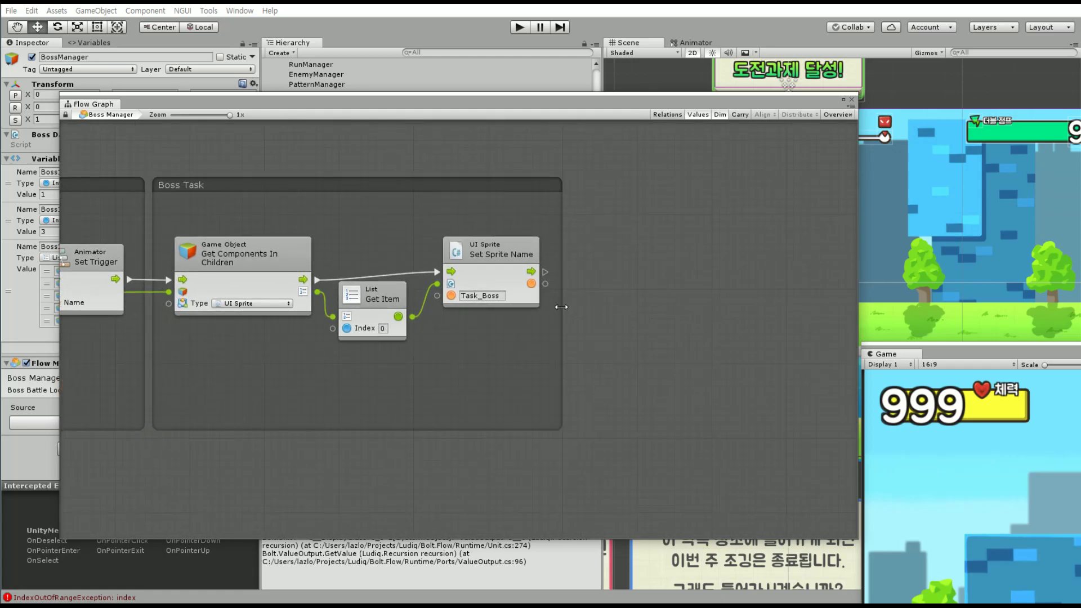
drag(561, 307, 719, 310)
Duplicate Set Sprite Name, then add a SoundPlay macro from Macros and place it beside Set Sprite Name
click(503, 262)
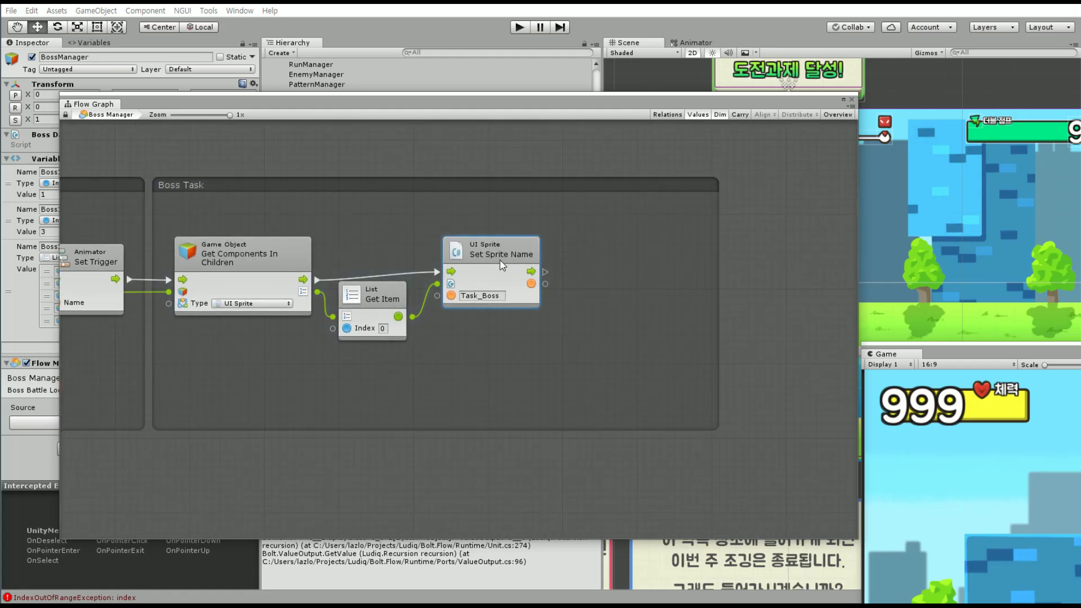
key(ctrl+d)
drag(540, 273, 614, 273)
right_click(562, 368)
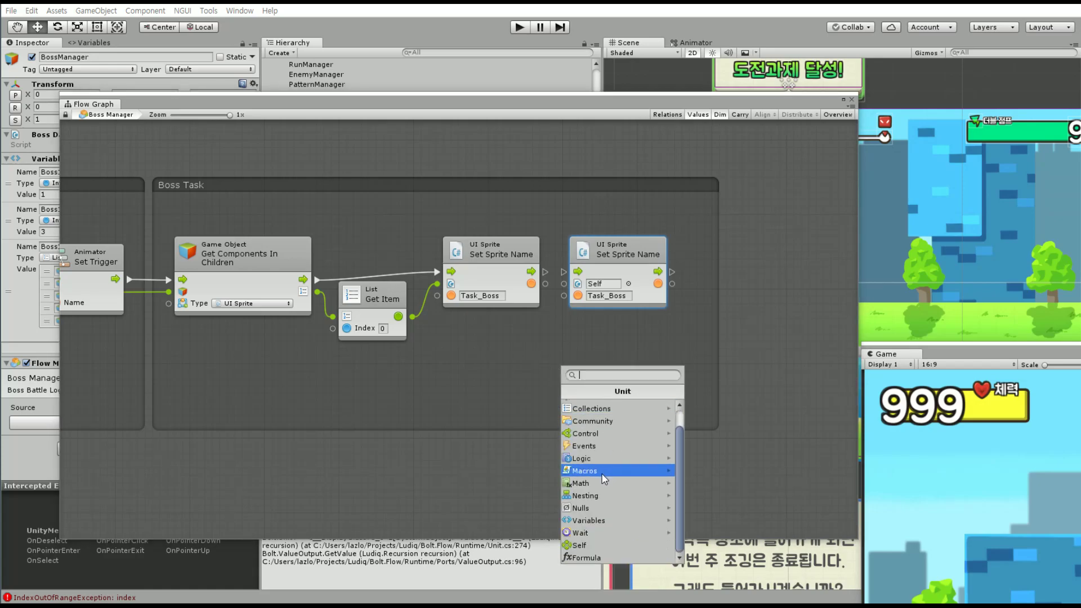
click(586, 493)
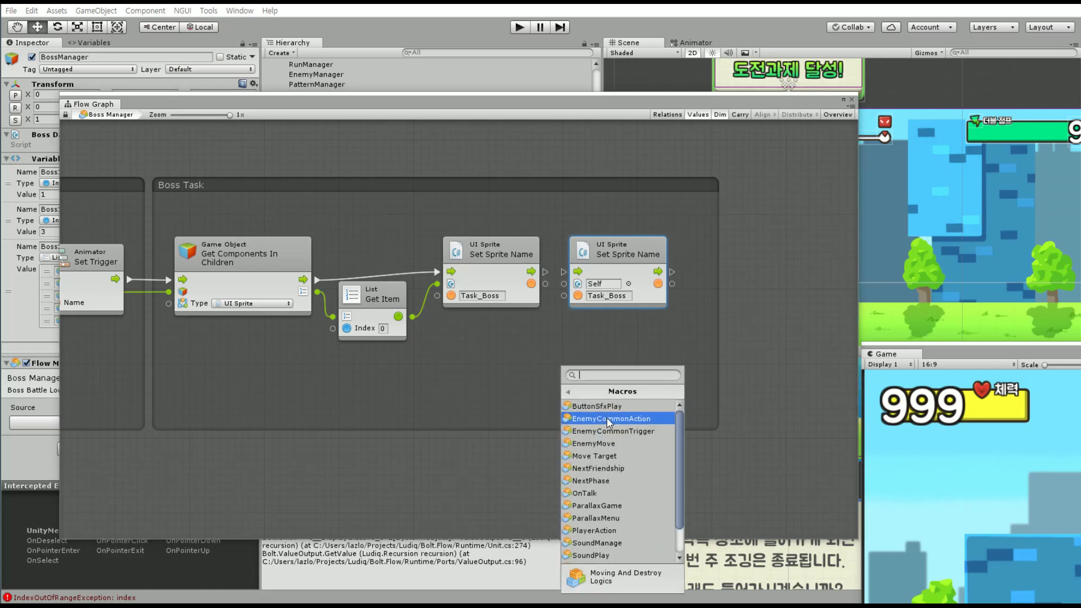
scroll(611, 542, down, 2)
click(611, 521)
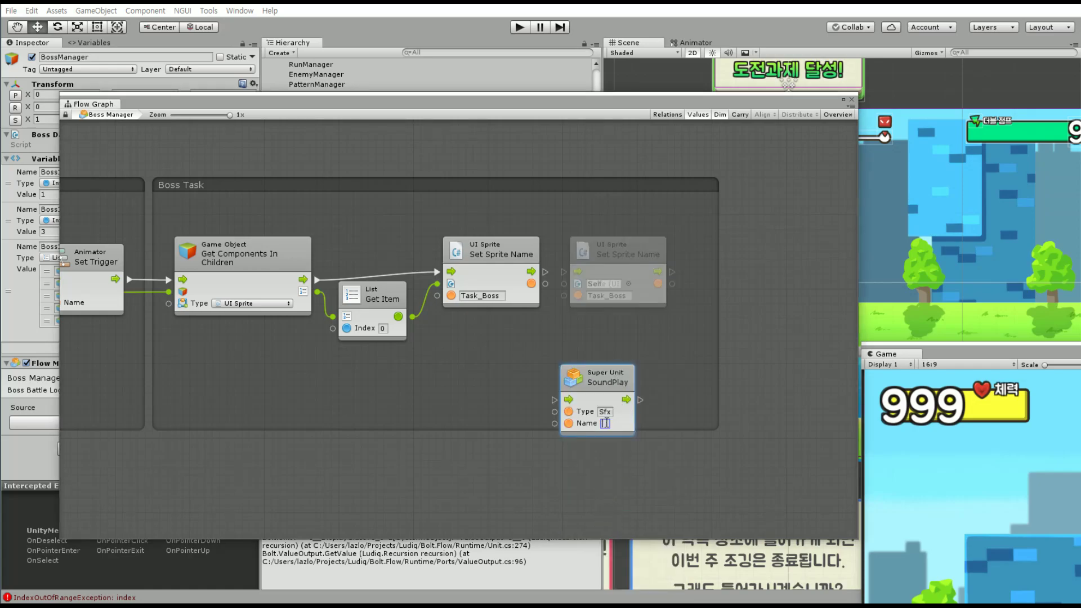
drag(607, 379, 598, 259)
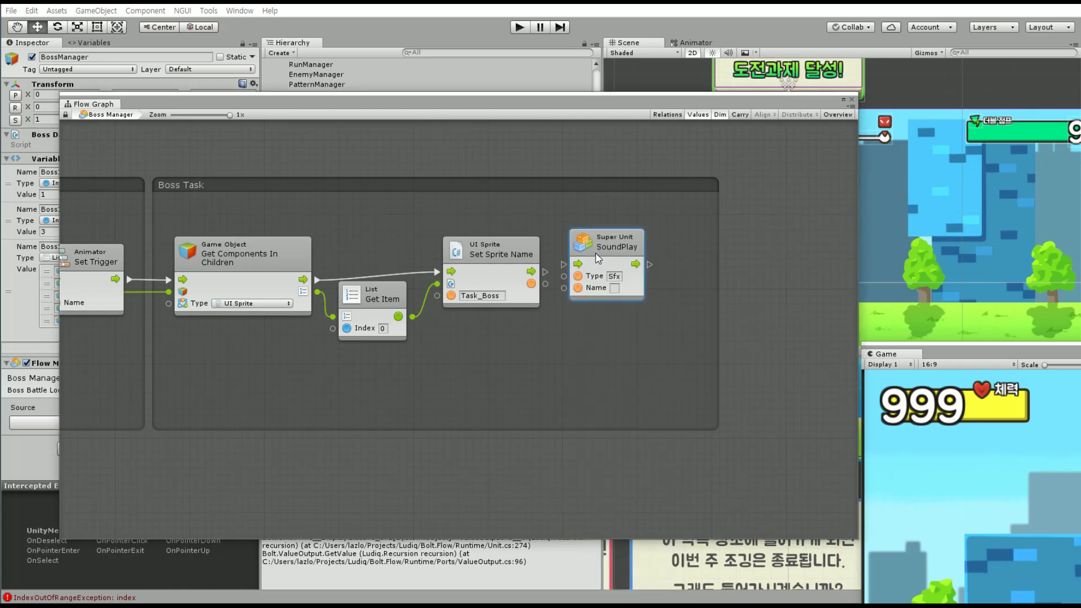
drag(343, 104, 948, 181)
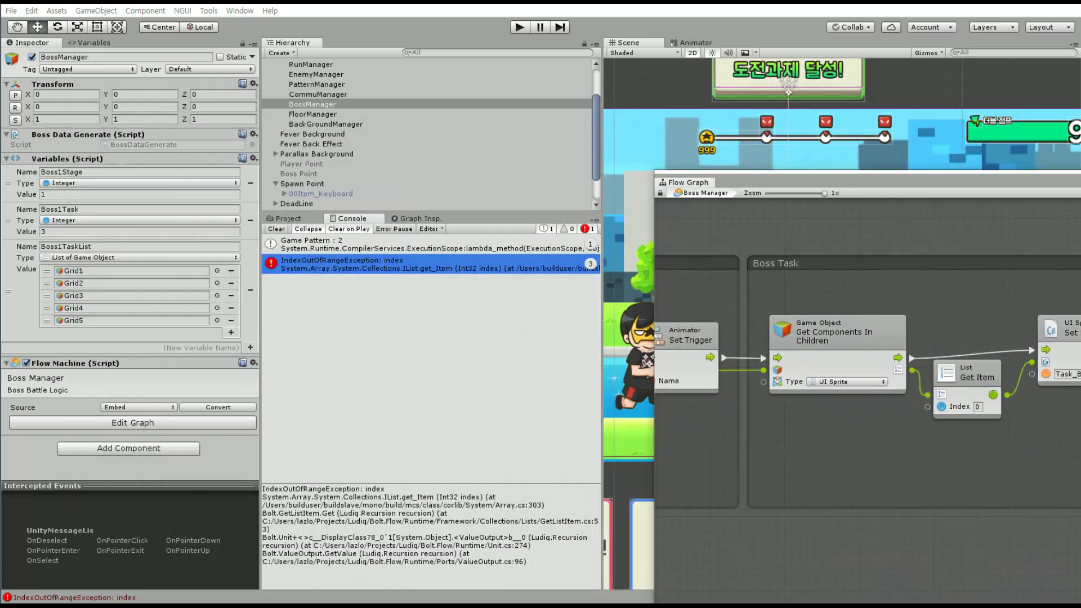
scroll(323, 117, up, 3)
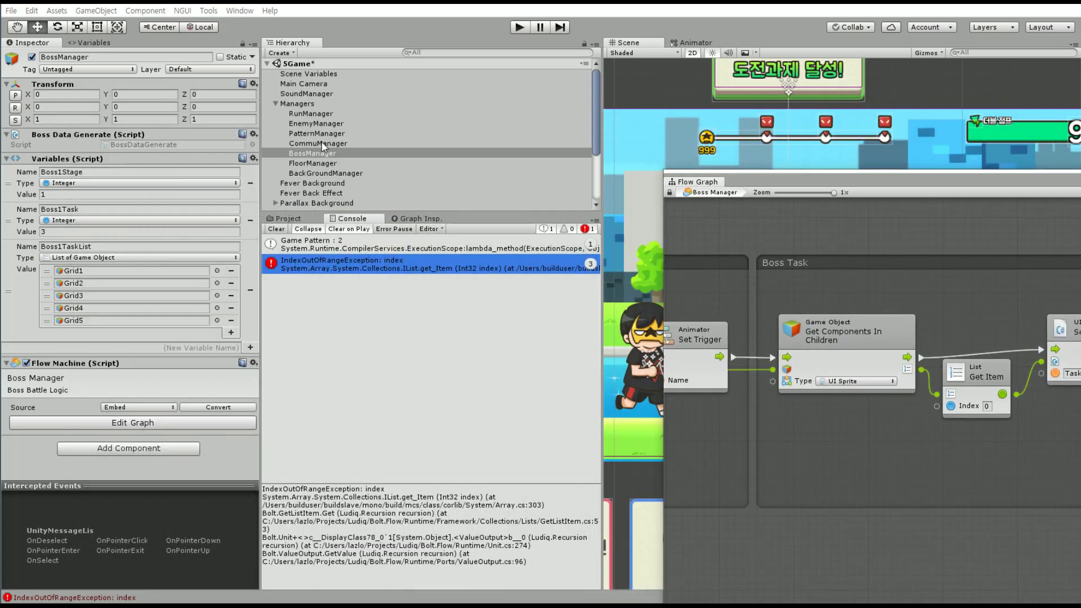
click(307, 93)
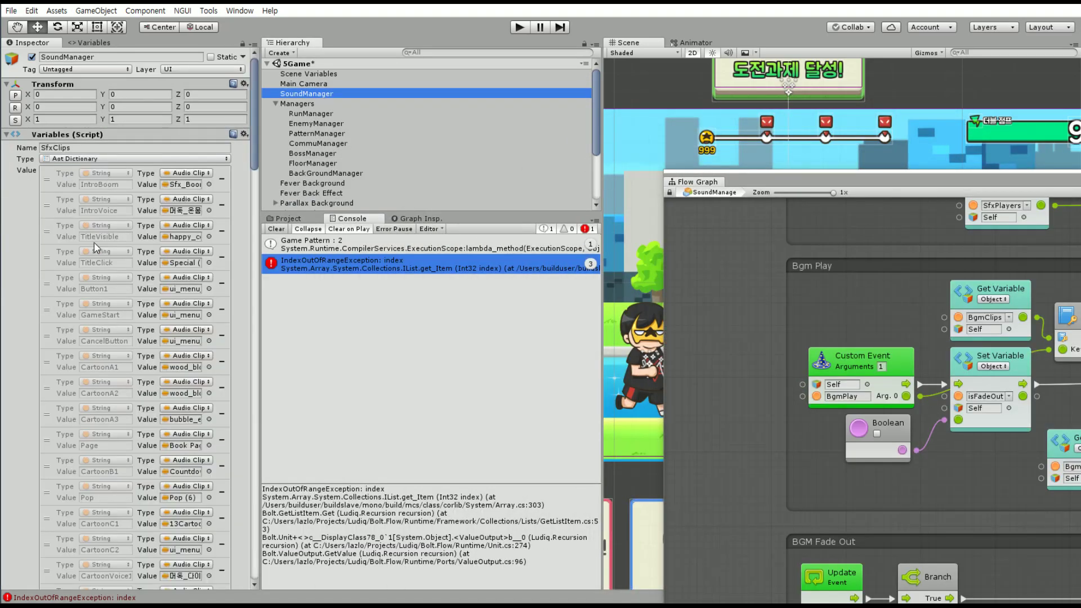
scroll(98, 259, down, 4)
scroll(107, 282, down, 4)
scroll(115, 305, down, 4)
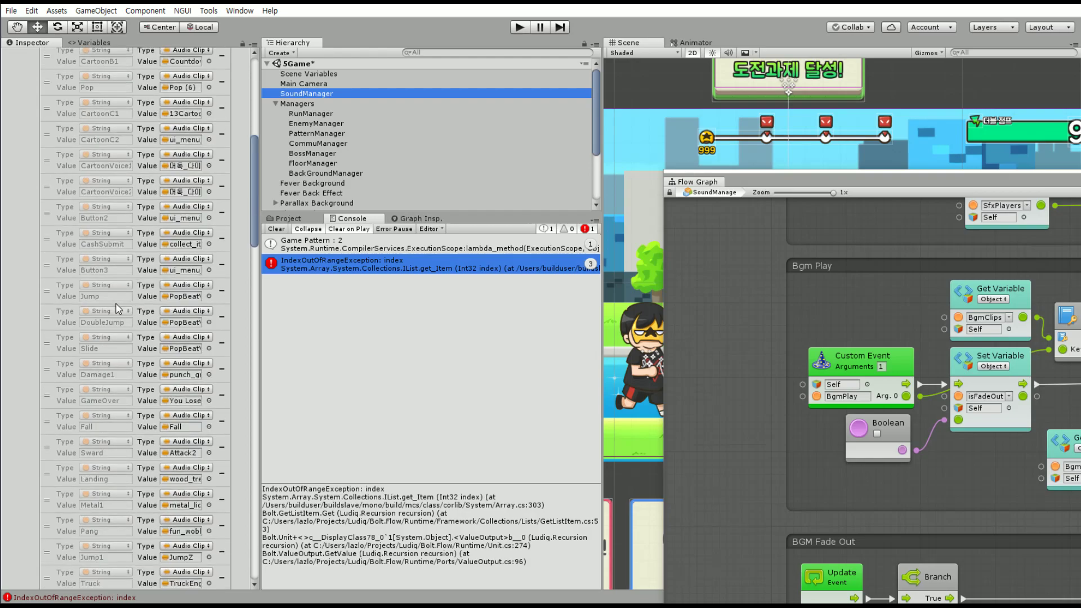
scroll(115, 312, down, 2)
scroll(119, 321, down, 2)
scroll(118, 335, down, 2)
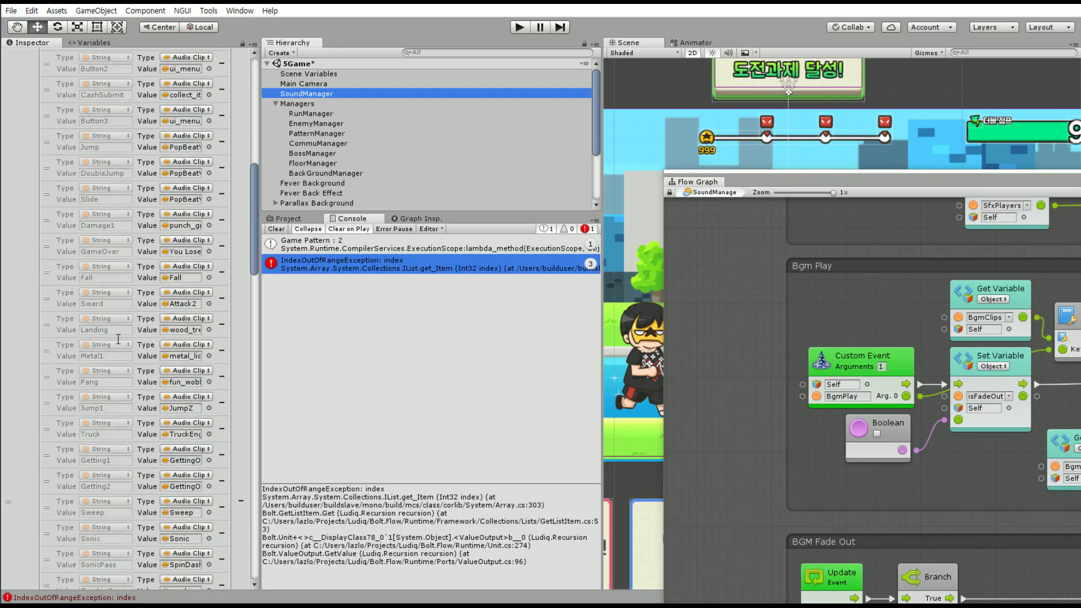
scroll(129, 420, down, 2)
scroll(124, 414, down, 2)
scroll(121, 408, down, 2)
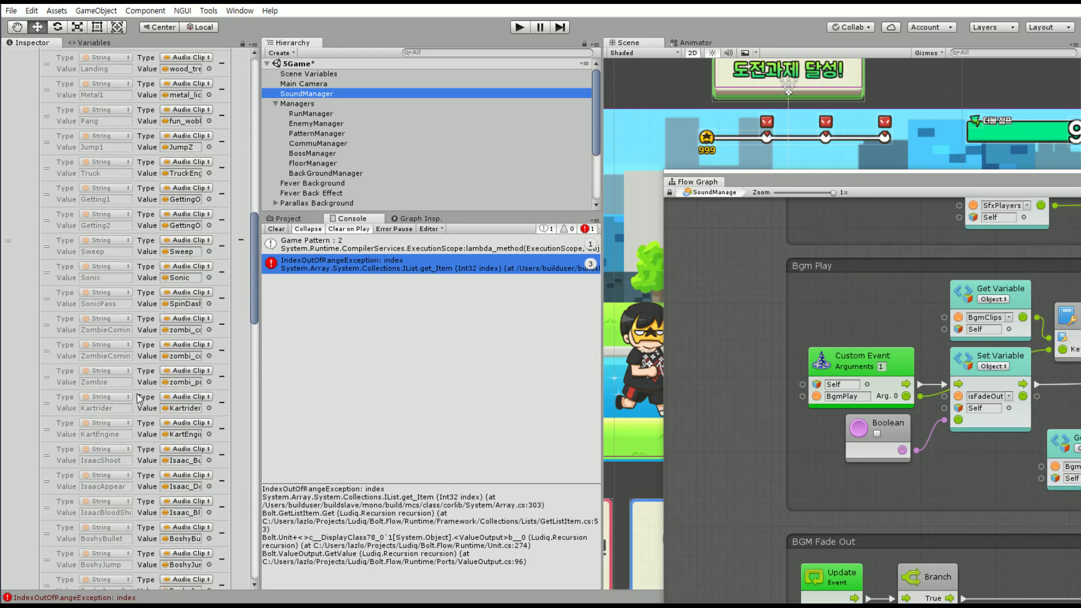
scroll(130, 401, down, 2)
scroll(122, 406, down, 2)
scroll(118, 388, down, 2)
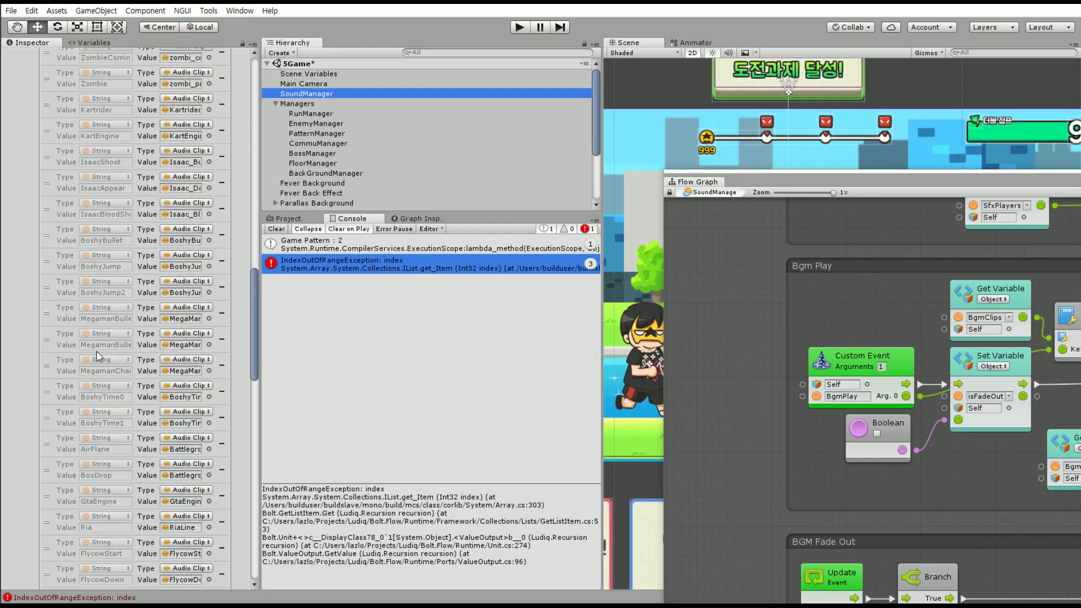
scroll(90, 388, down, 2)
scroll(121, 377, down, 2)
scroll(104, 411, down, 3)
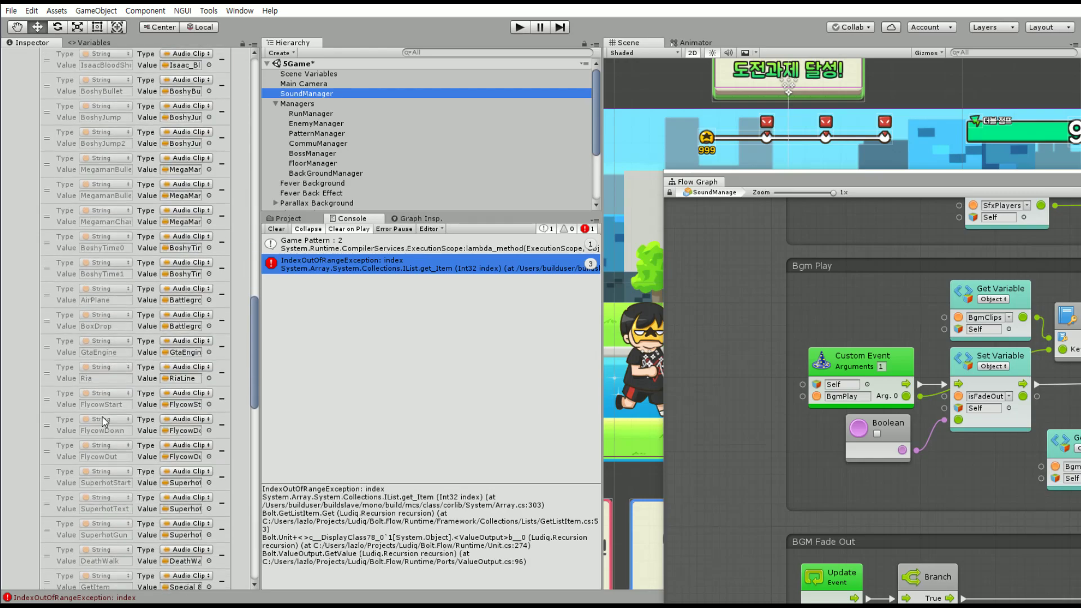
scroll(113, 403, down, 3)
scroll(119, 396, down, 3)
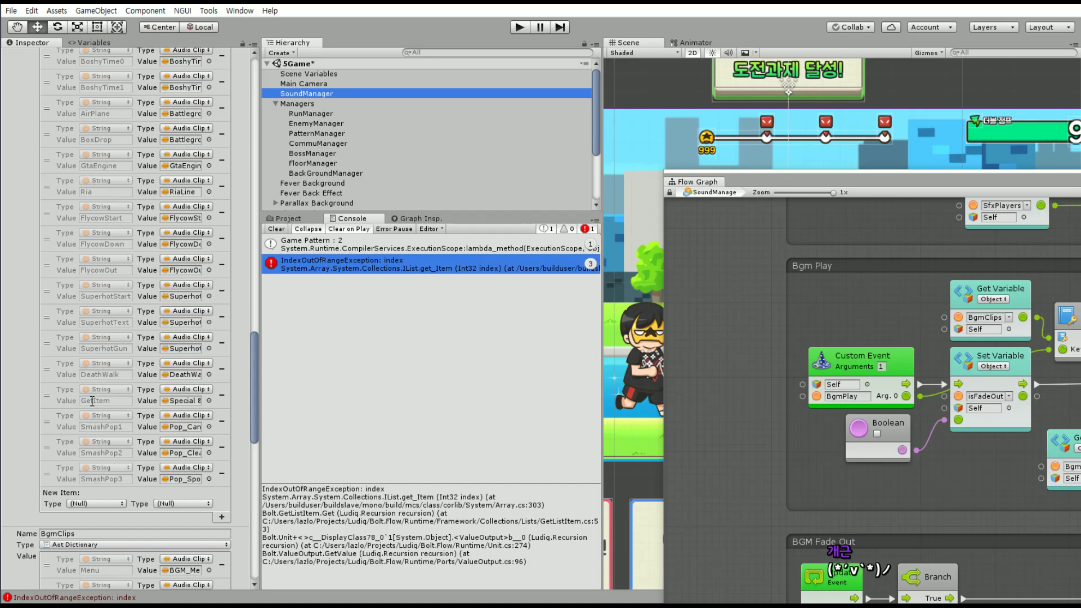
Browse the project assets to the 08.Sound > Cafofo > Items & Collectables folder
click(294, 220)
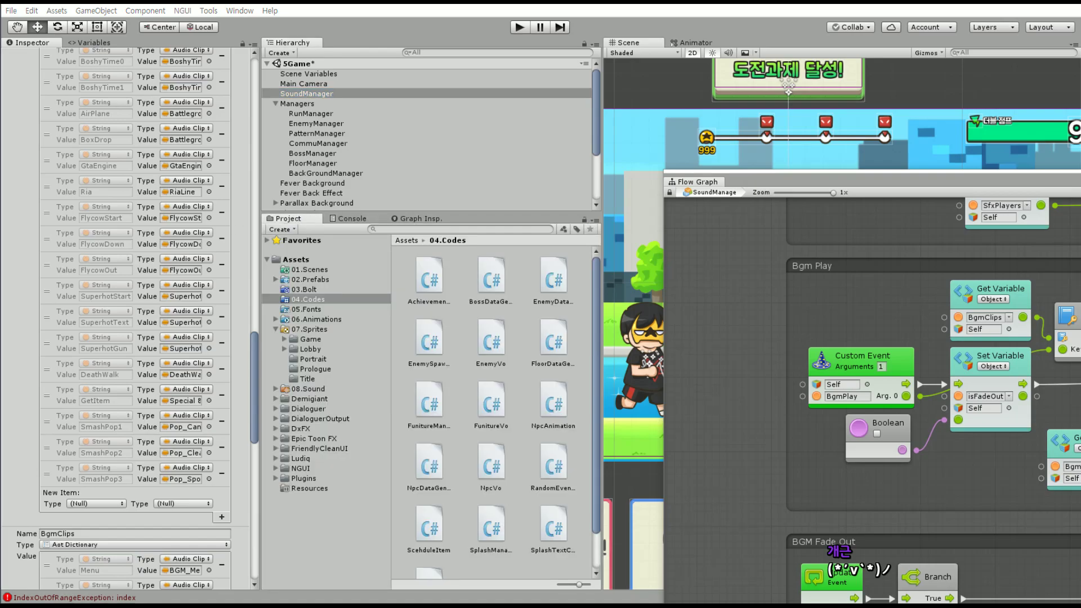
click(277, 390)
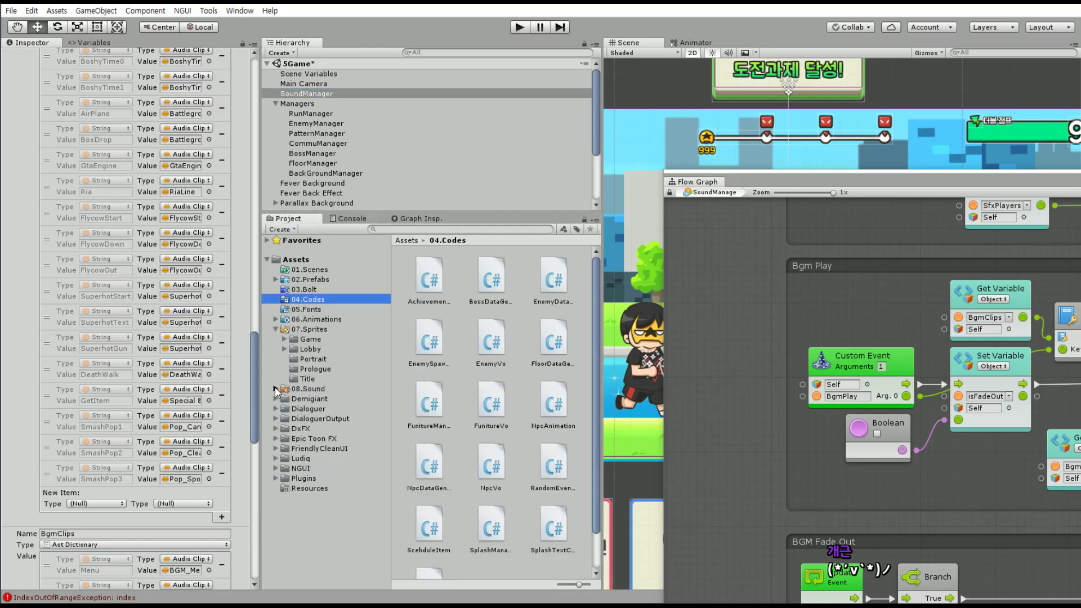
click(332, 450)
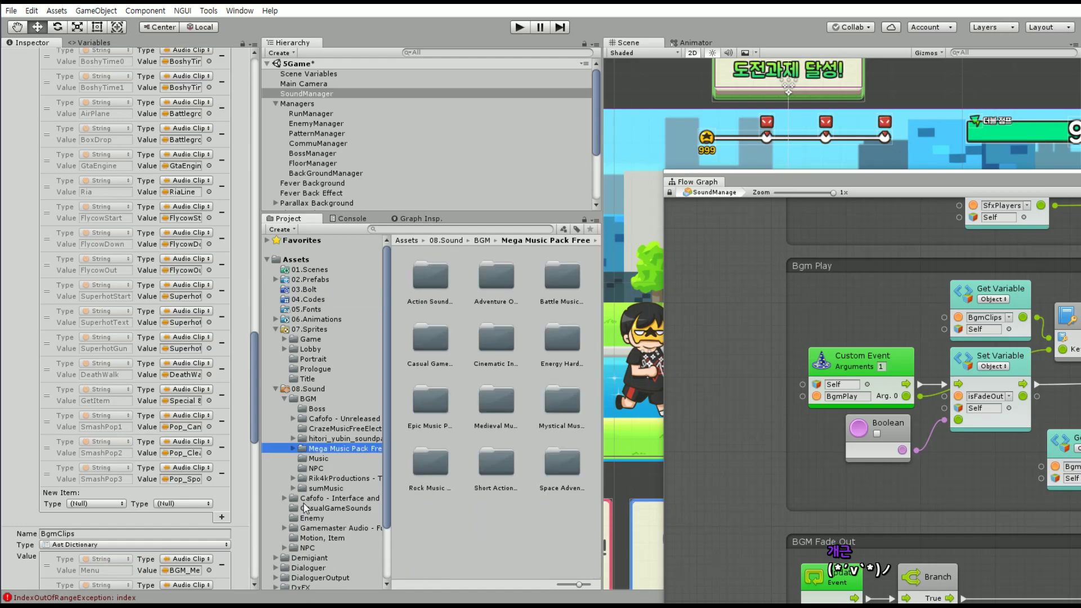
click(285, 399)
click(338, 409)
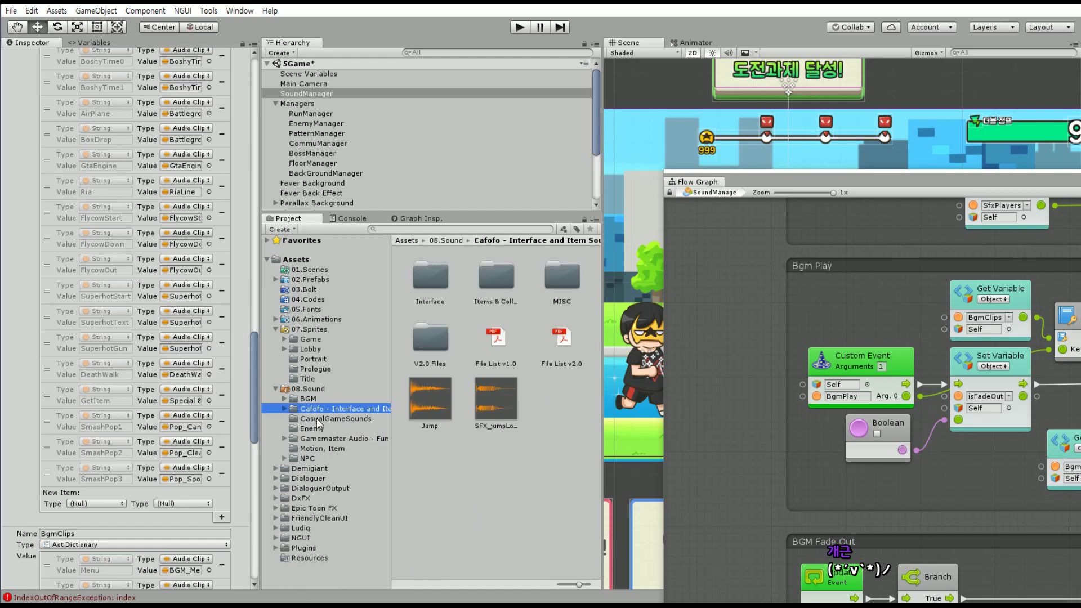
double_click(481, 303)
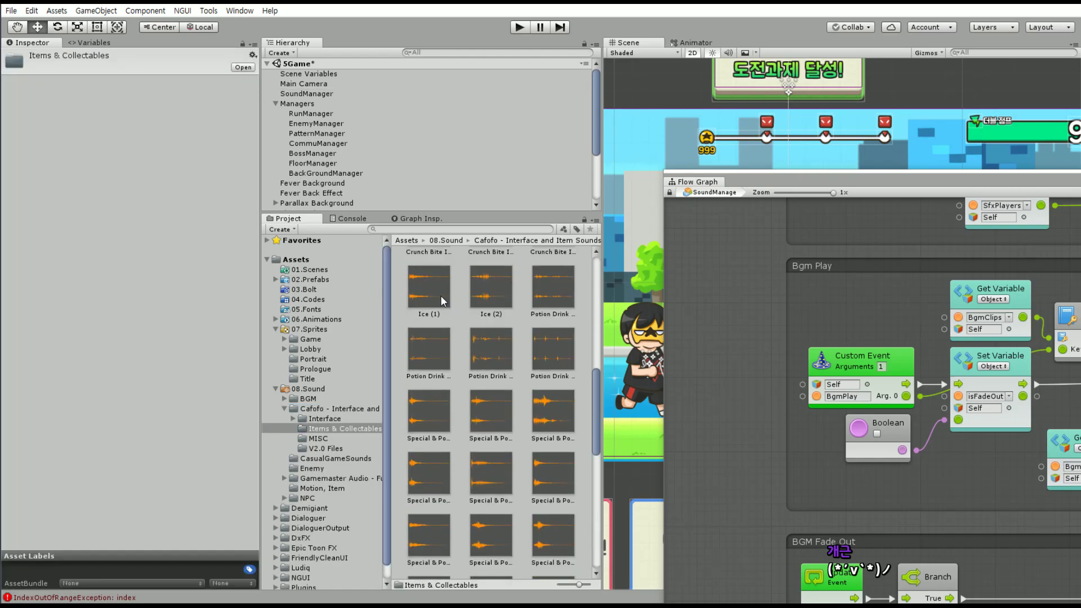
Audition the Ice (1), Ice (2) and Potion Drink clips in the Inspector
click(440, 296)
click(248, 485)
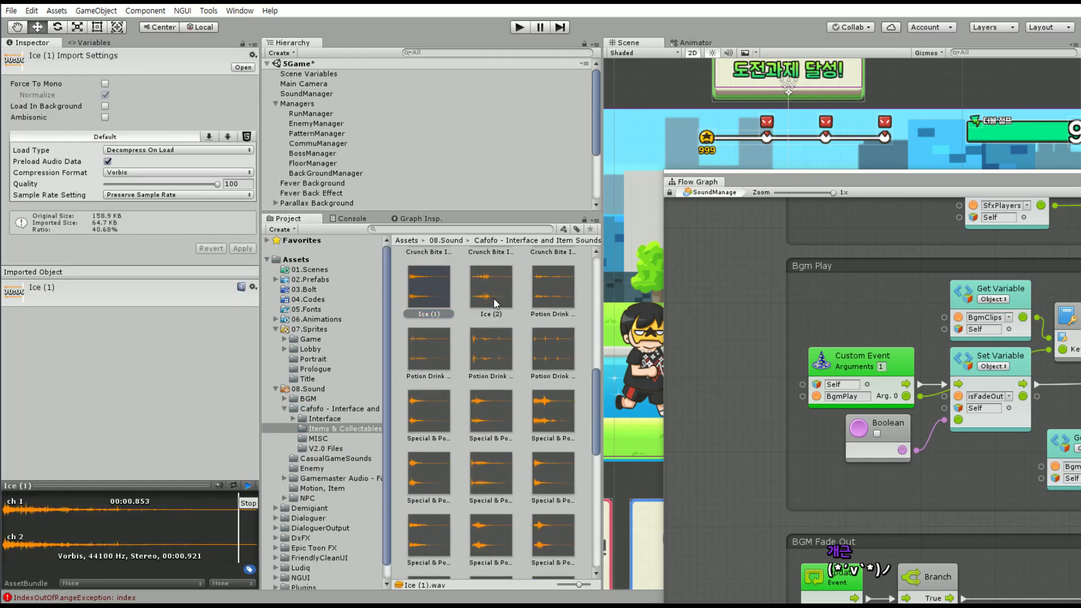
click(493, 299)
click(252, 486)
click(555, 290)
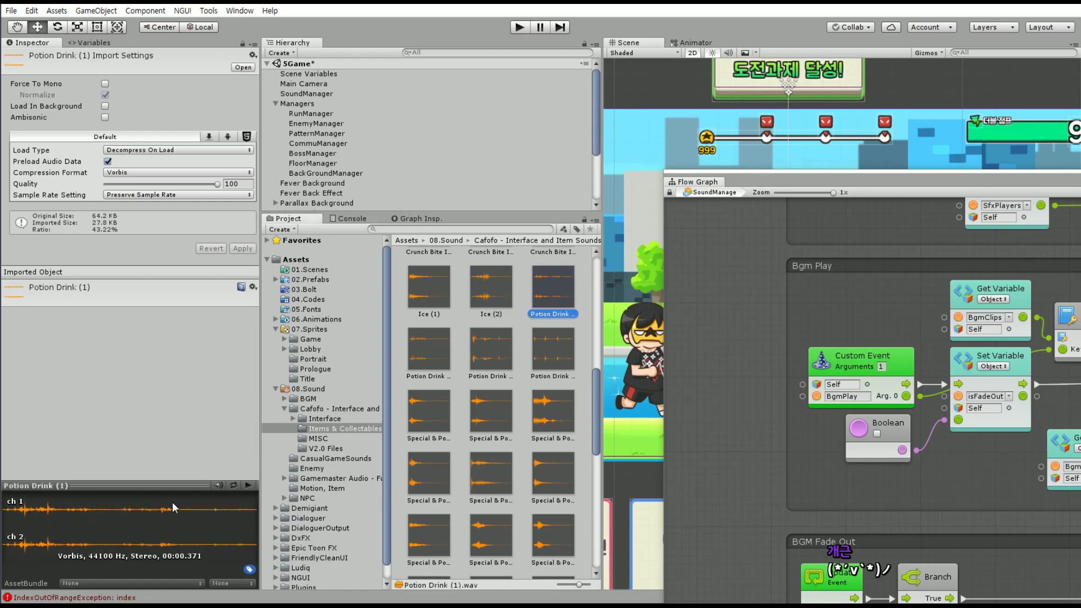
click(249, 488)
click(429, 355)
Preview Special & Powerup clips 1–6, settle on (6), then reselect SoundManager's variables
click(442, 437)
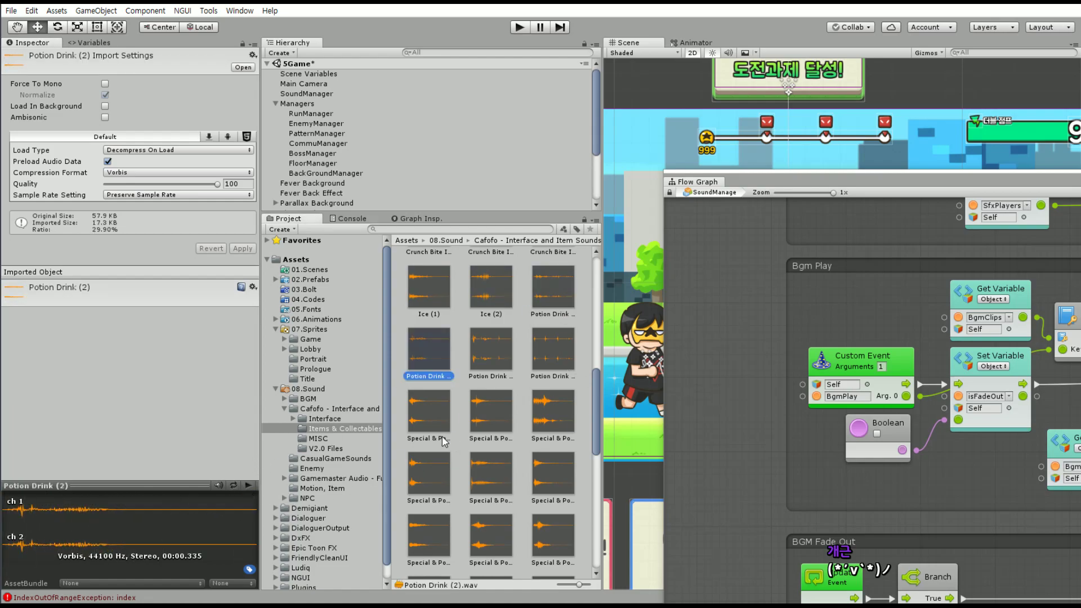
click(249, 486)
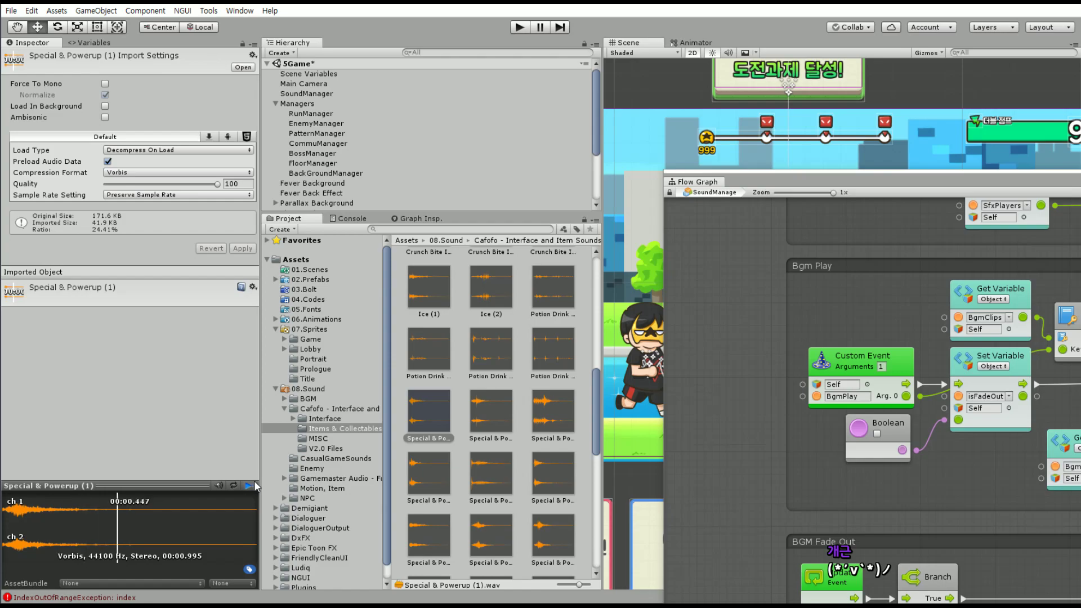
click(491, 411)
click(561, 431)
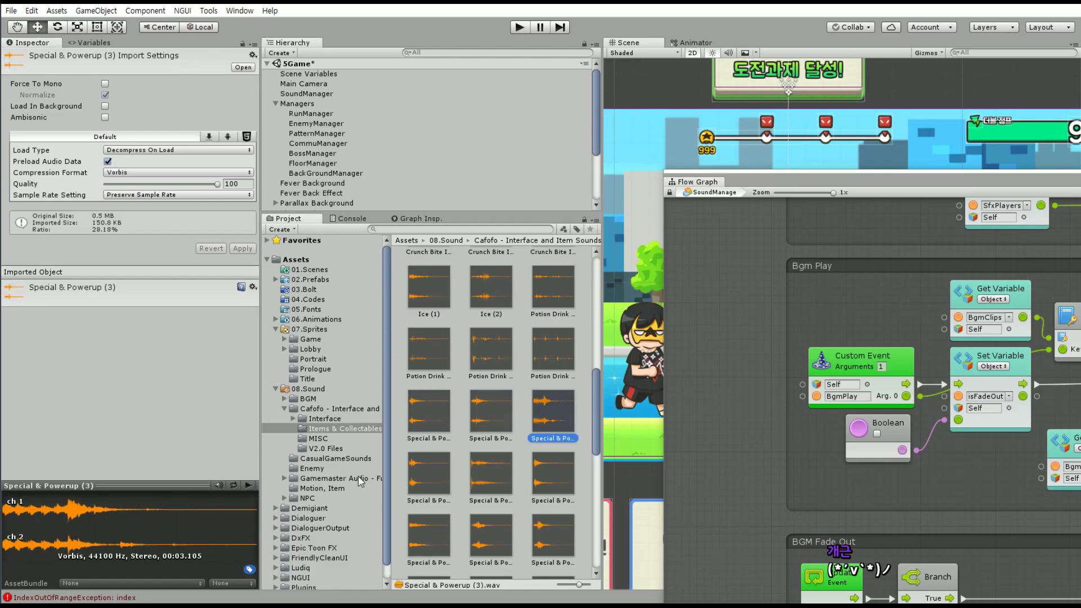
click(249, 485)
click(434, 476)
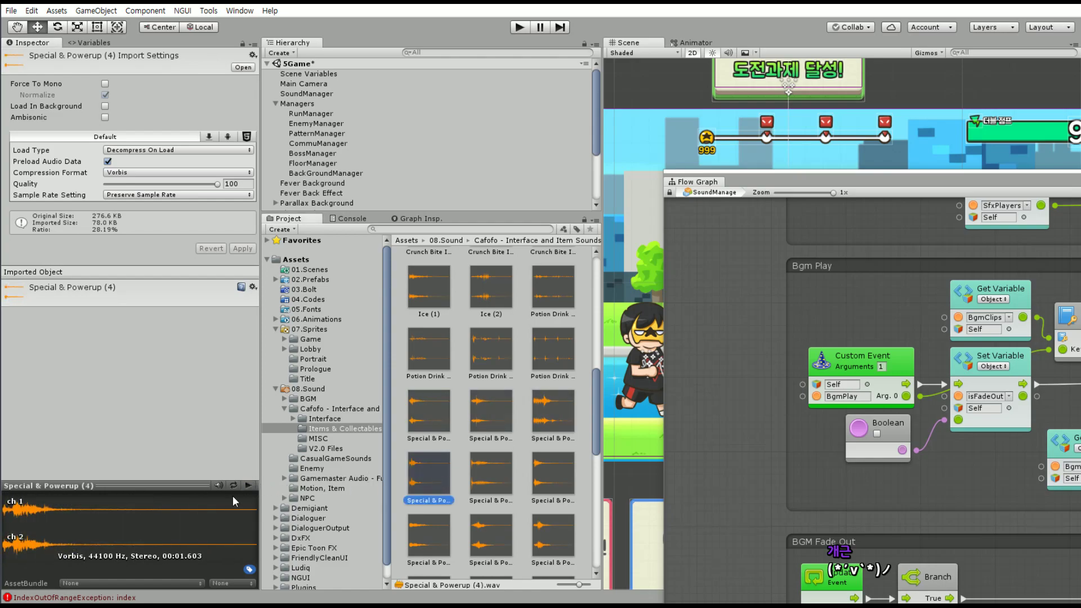
click(480, 479)
click(551, 474)
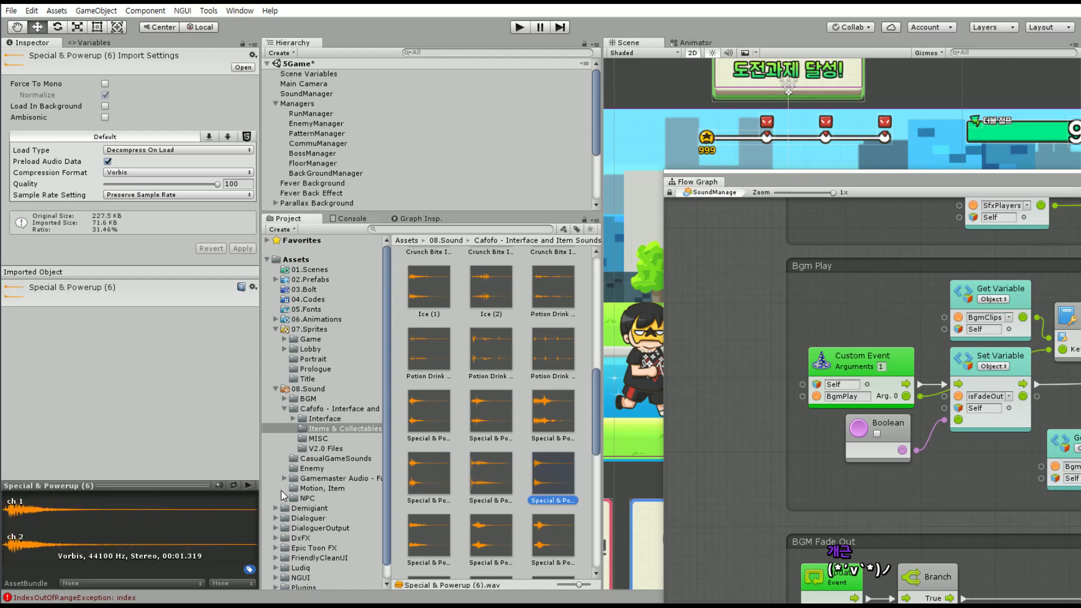
click(249, 486)
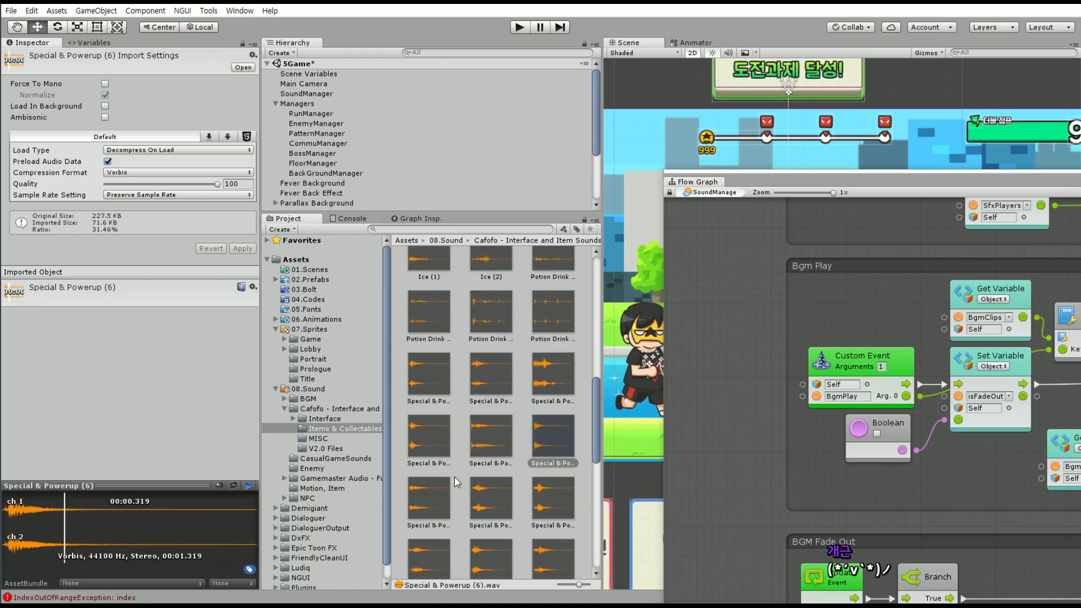
click(248, 489)
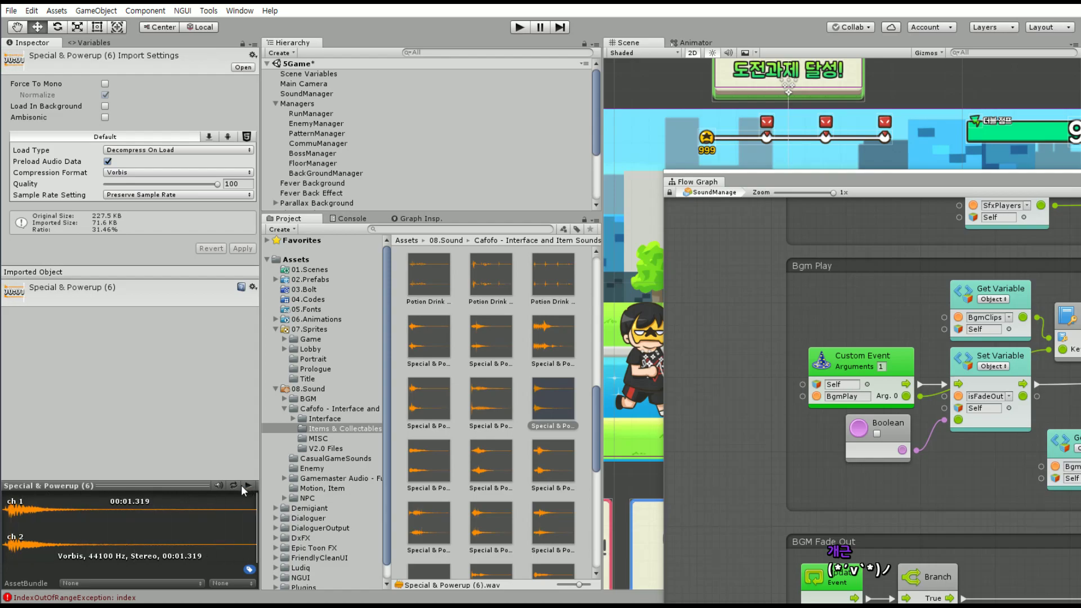
click(552, 407)
click(298, 95)
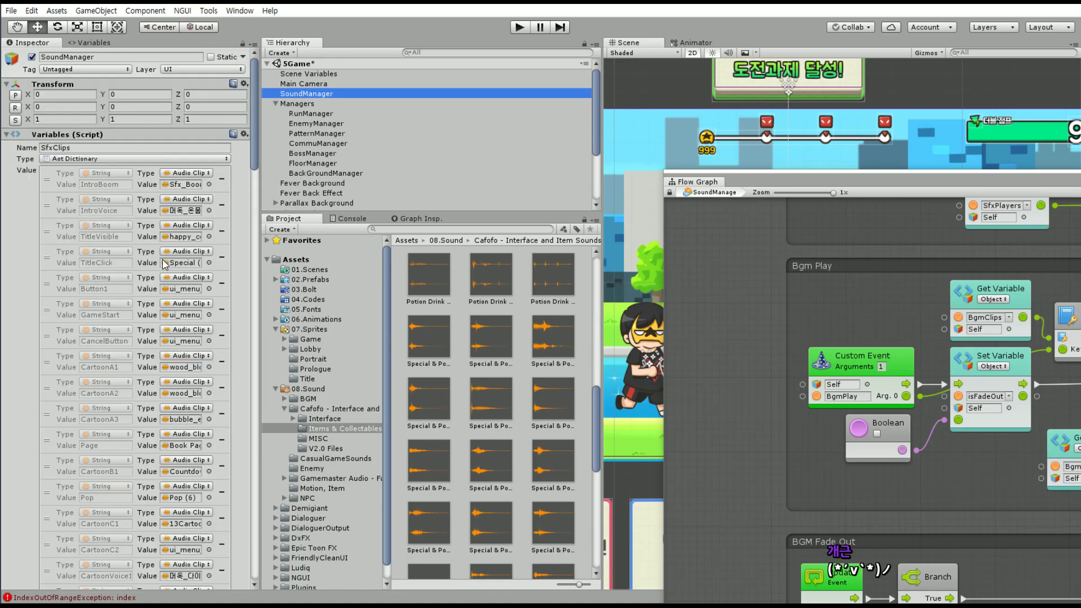
Give the SfxClips new item a String key named DanceTask
scroll(166, 266, down, 5)
scroll(166, 267, down, 5)
scroll(166, 266, down, 5)
scroll(167, 266, down, 5)
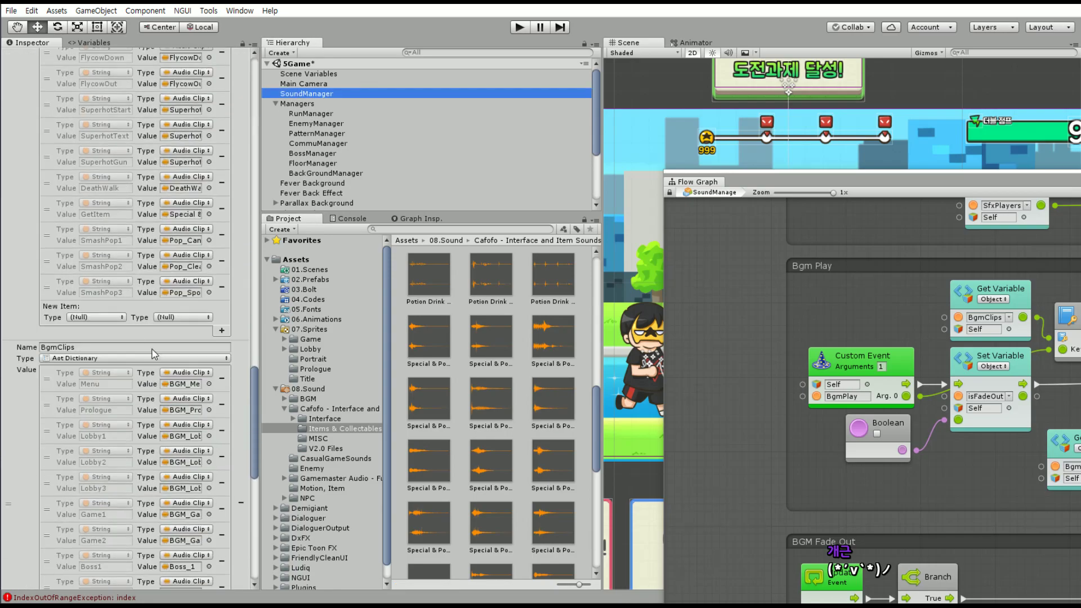
click(122, 317)
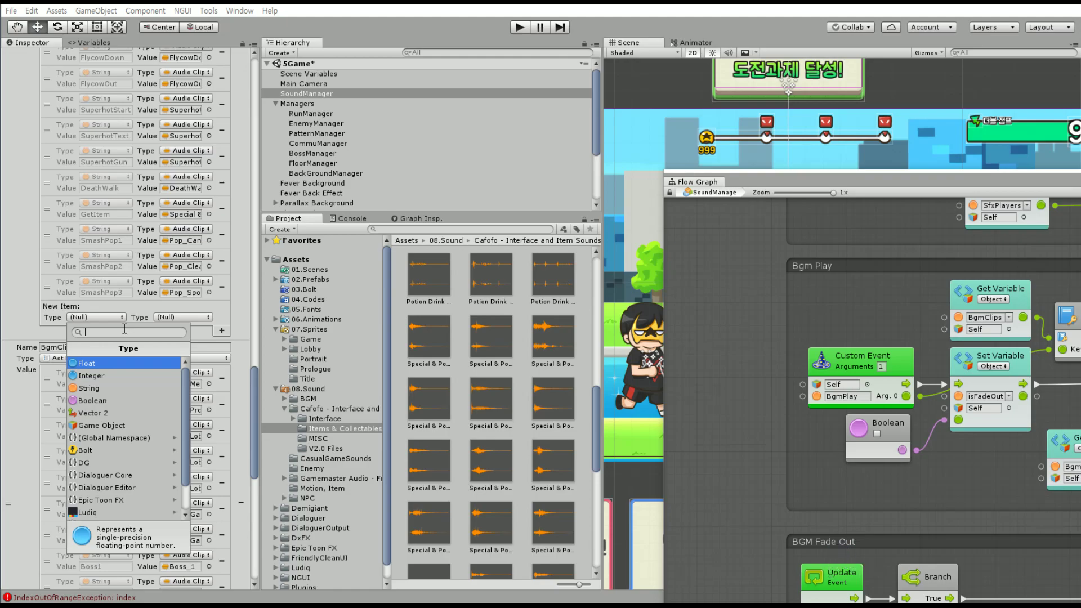
click(89, 388)
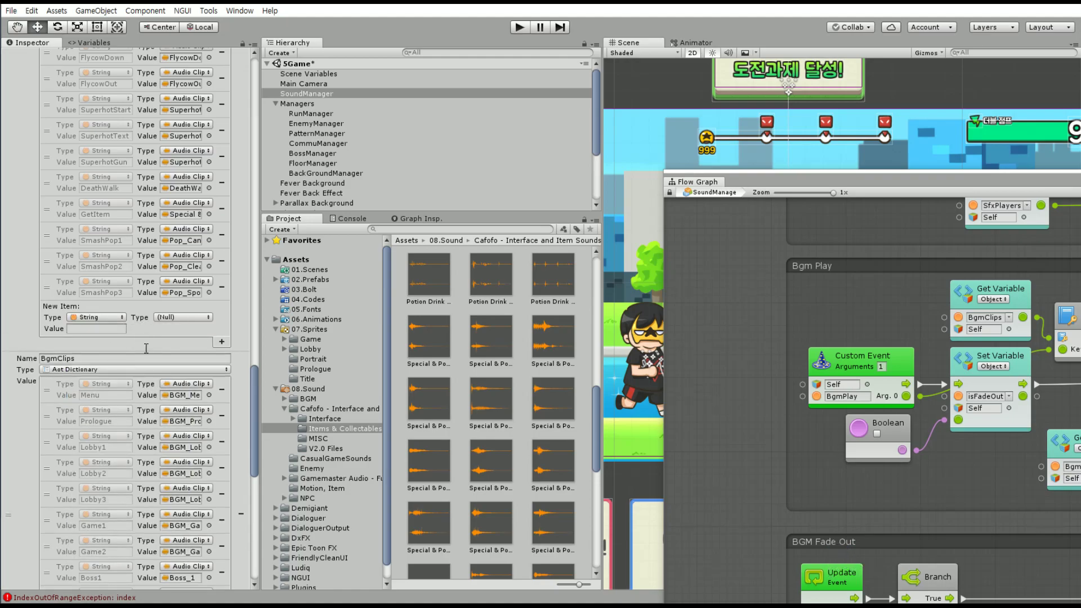
click(113, 330)
text(DanceTask)
Set the value type to Audio Clip and assign the Special & Powerup (6) clip
click(192, 317)
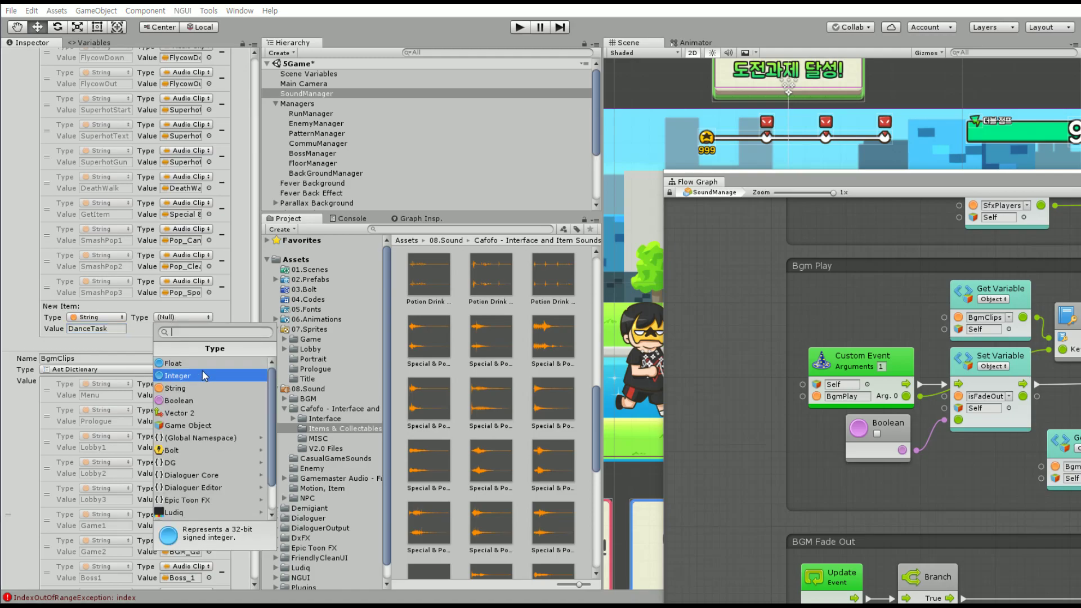
text(Audio)
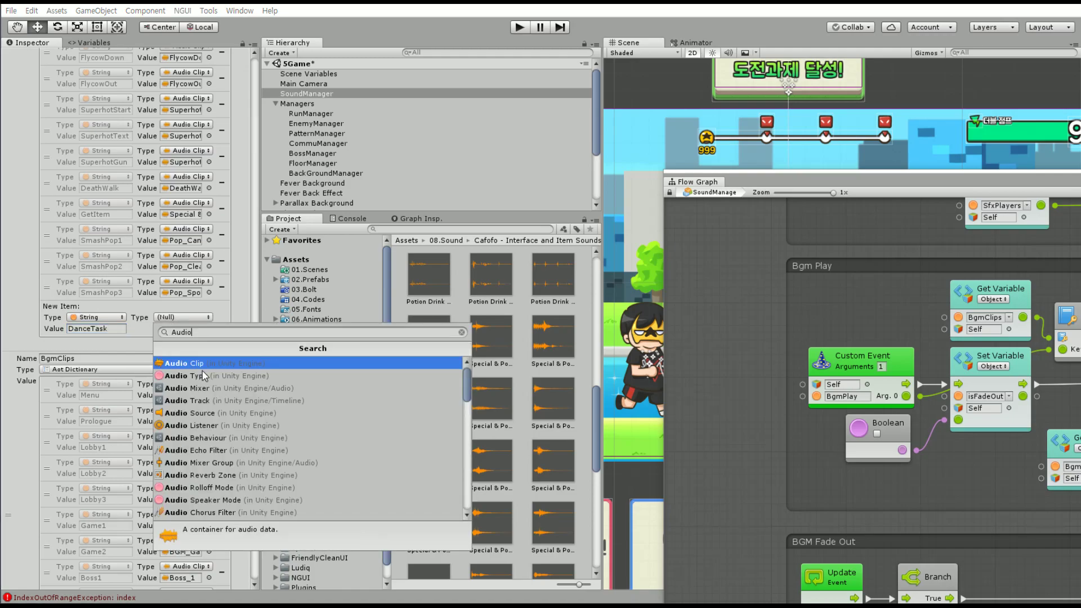
key(Return)
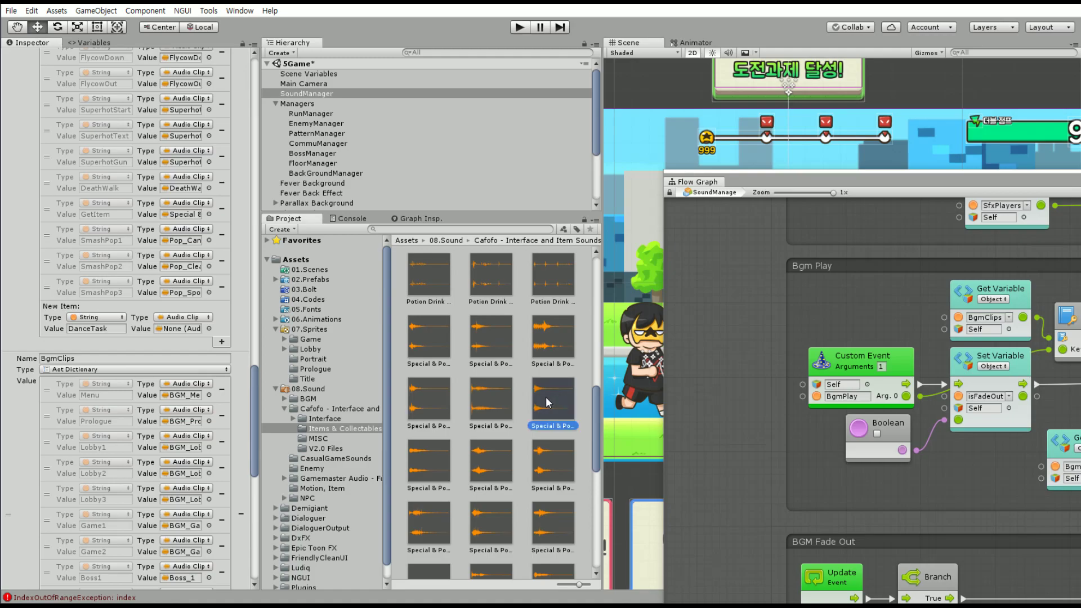
drag(558, 401, 182, 328)
click(524, 411)
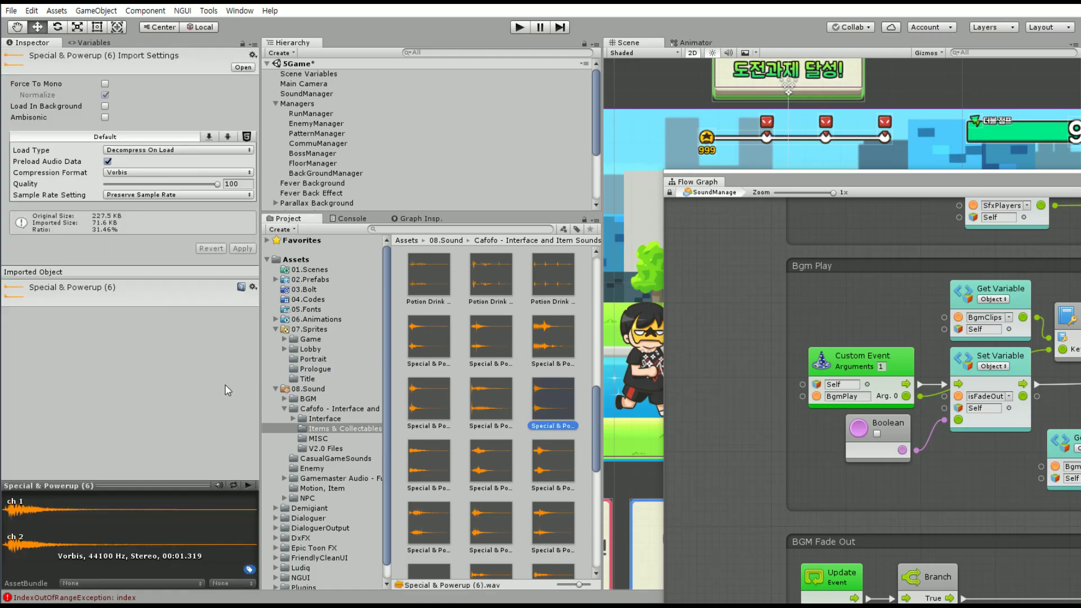
click(248, 485)
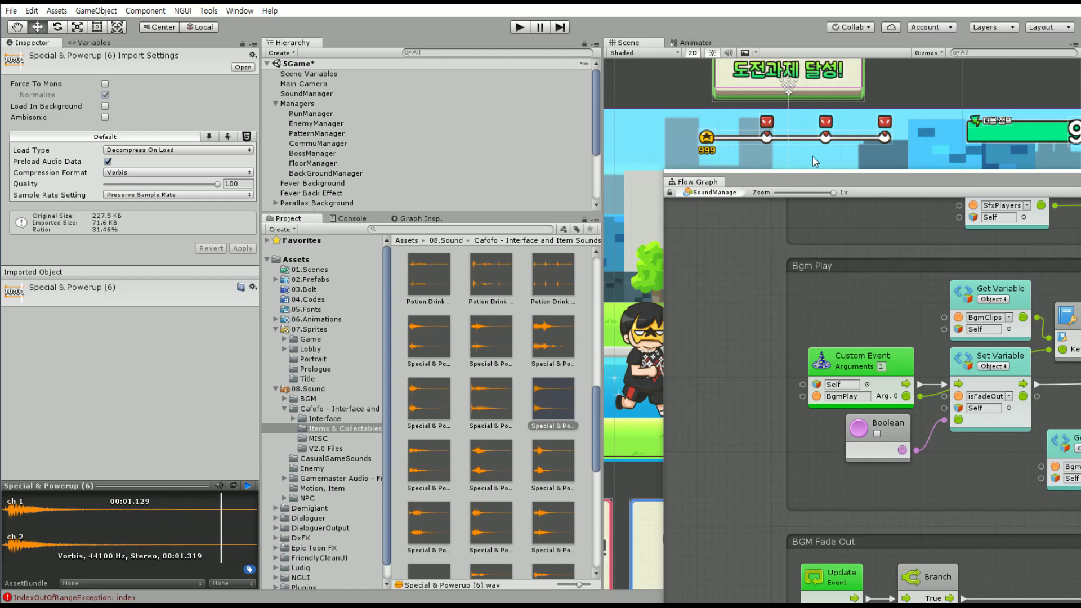
Undock the Flow Graph into a floating window and move it to the lower left
mouse_move(828, 181)
mouse_down()
mouse_move(187, 87)
mouse_move(192, 79)
mouse_up()
scroll(601, 331, down, 1)
middle_drag(601, 331, 486, 295)
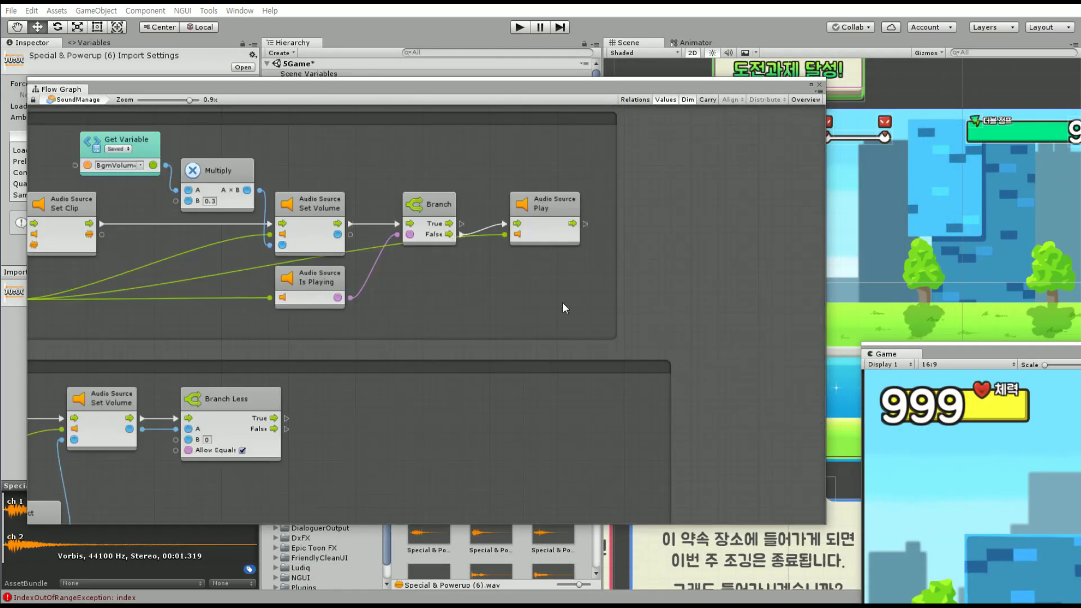
scroll(565, 307, down, 3)
scroll(519, 308, down, 2)
drag(476, 85, 395, 287)
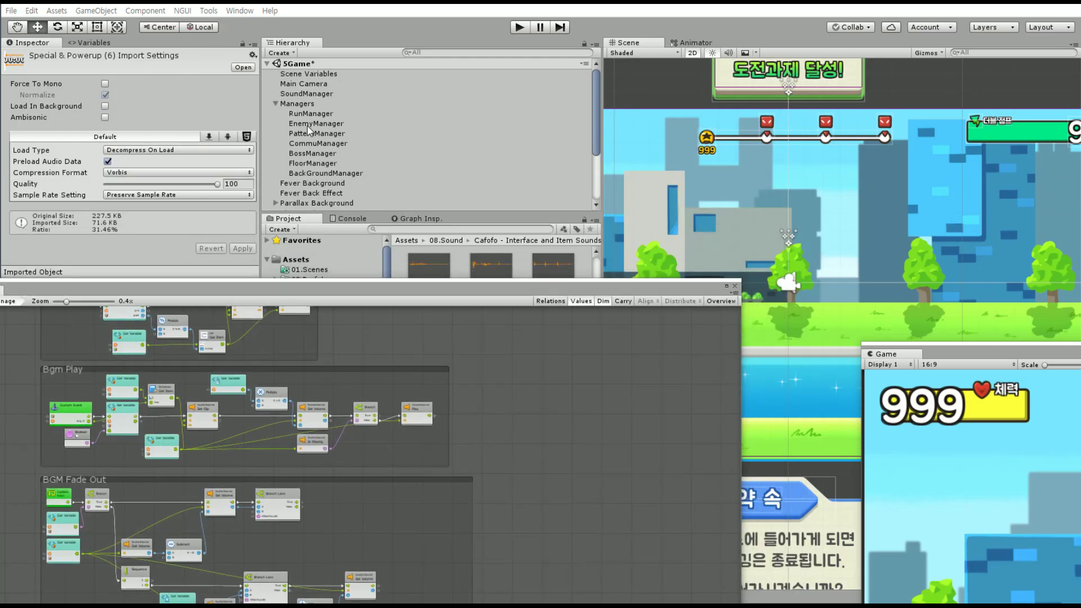
Select BossManager and set the SoundPlay unit's name to DanceTask
click(319, 155)
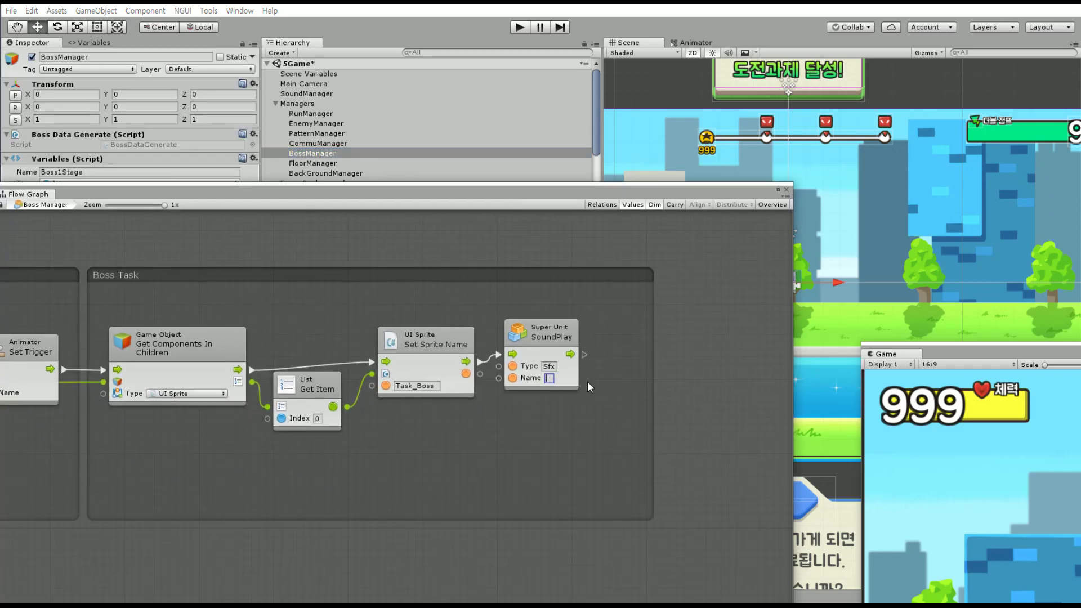
text(Dan)
text(ce)
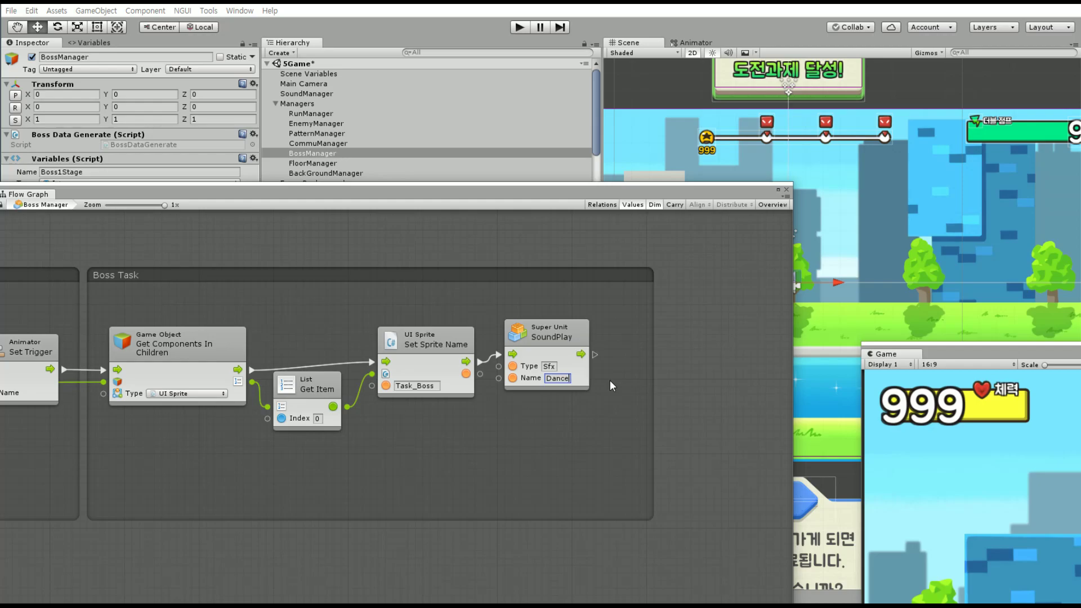
text(Task)
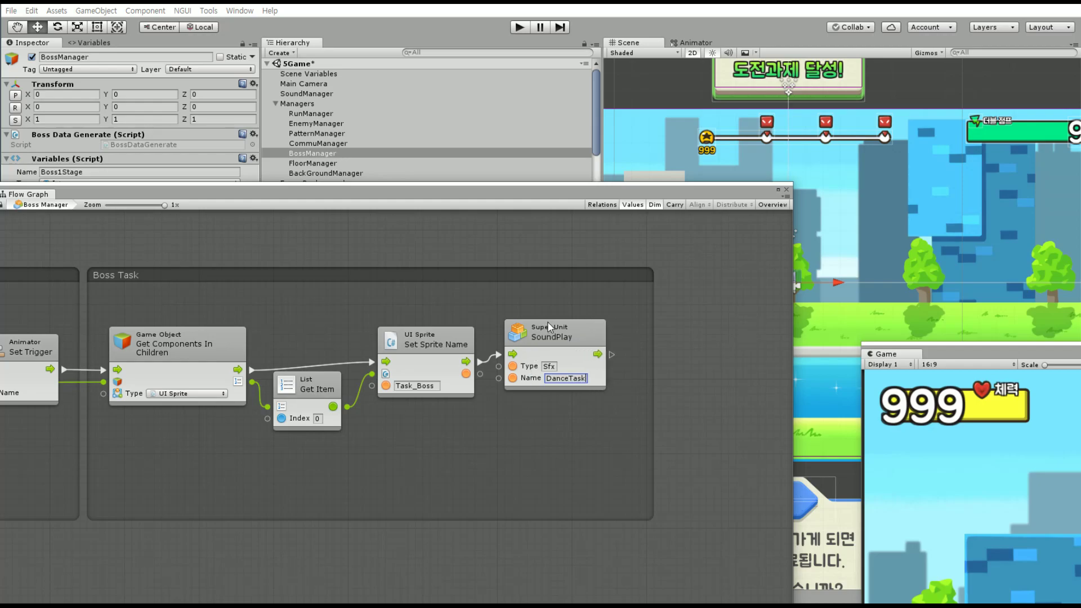
drag(548, 324, 554, 331)
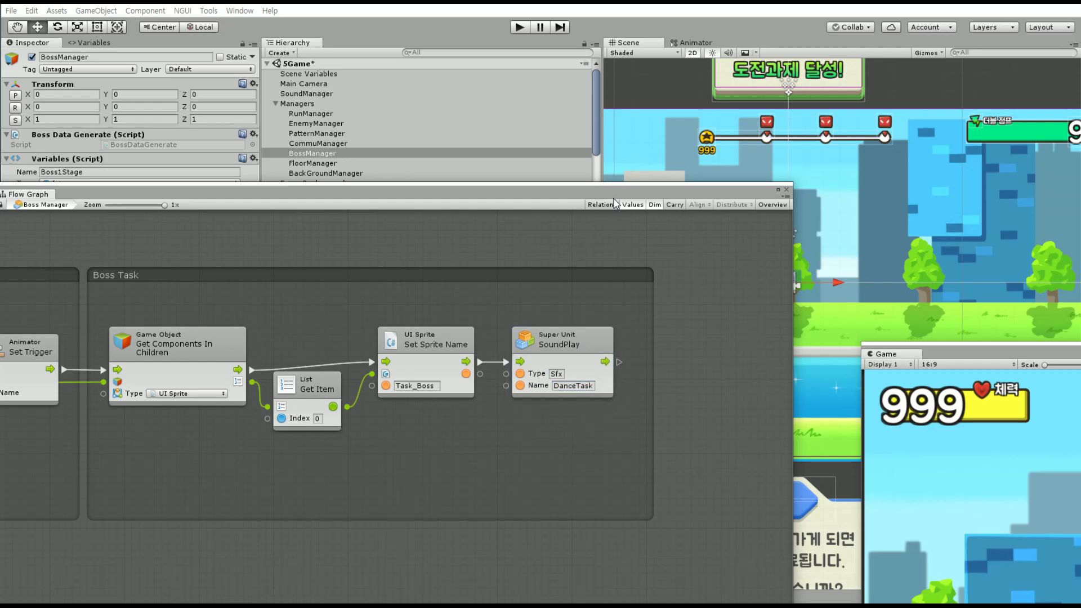
Move the flow graph window higher and pan to the Boss Task group and For Each Loop
drag(616, 202, 687, 172)
scroll(380, 425, left, 4)
scroll(488, 437, left, 3)
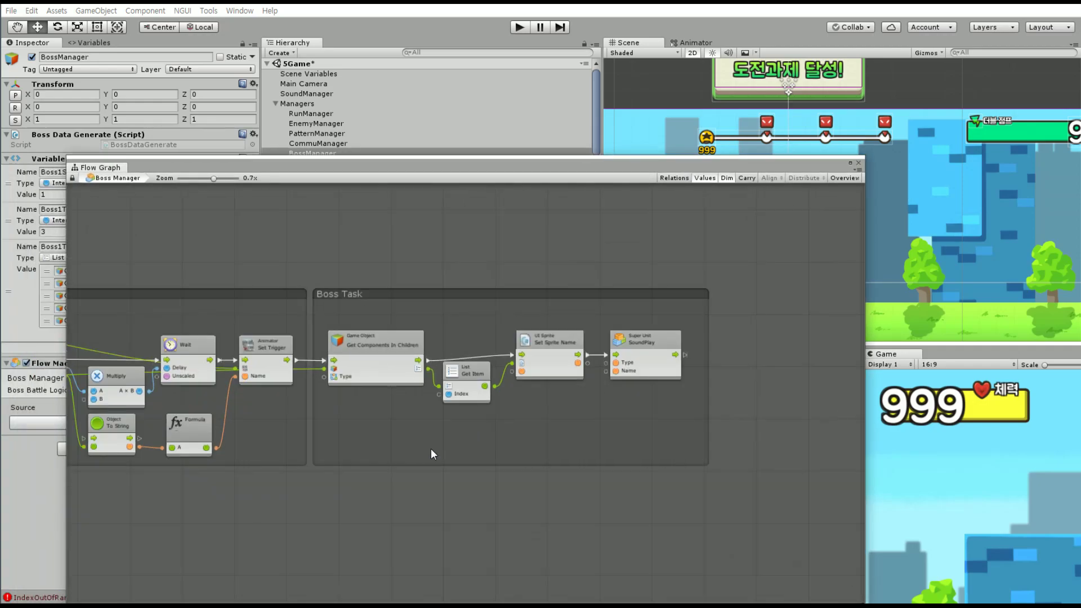
scroll(431, 449, left, 6)
scroll(513, 452, left, 2)
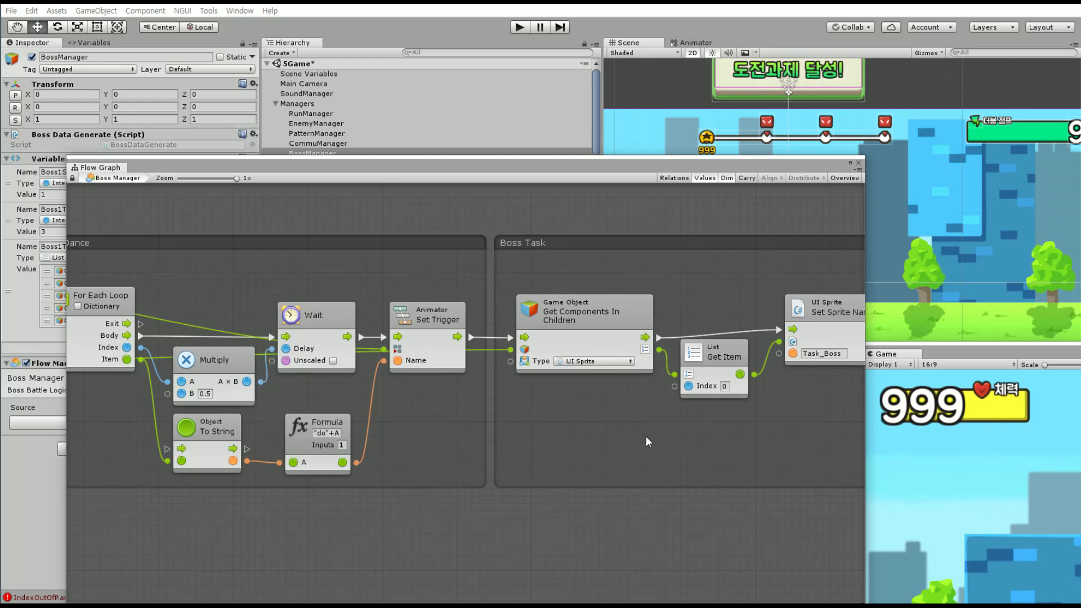
scroll(649, 443, right, 11)
mouse_move(840, 372)
mouse_down()
mouse_move(443, 320)
mouse_move(502, 319)
mouse_up()
middle_drag(273, 430, 538, 374)
Add a Count Items node from Collections, fed by the found sprite list
right_click(445, 370)
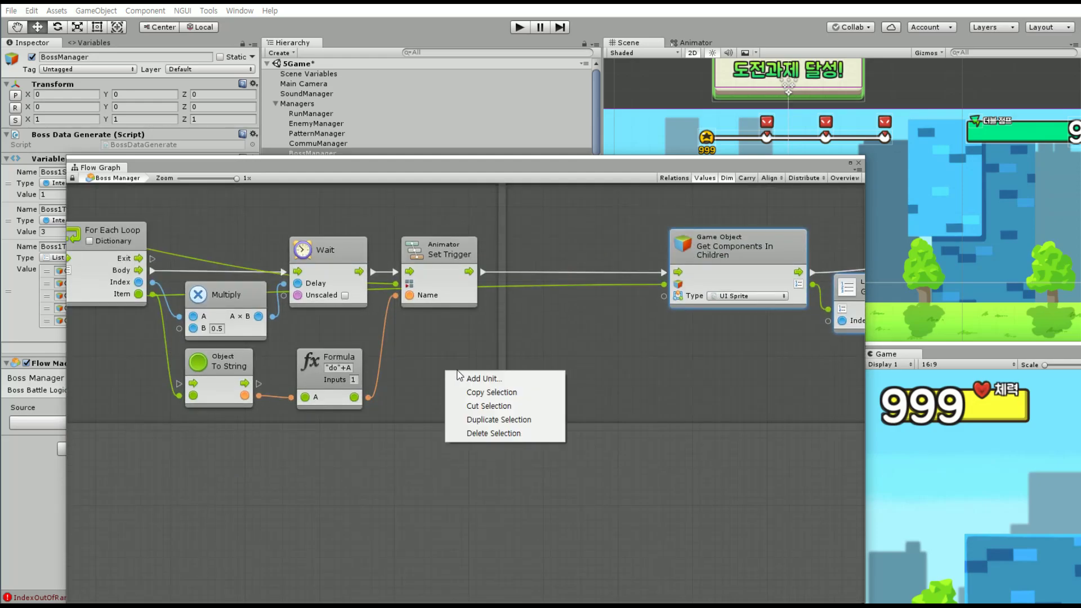
click(462, 375)
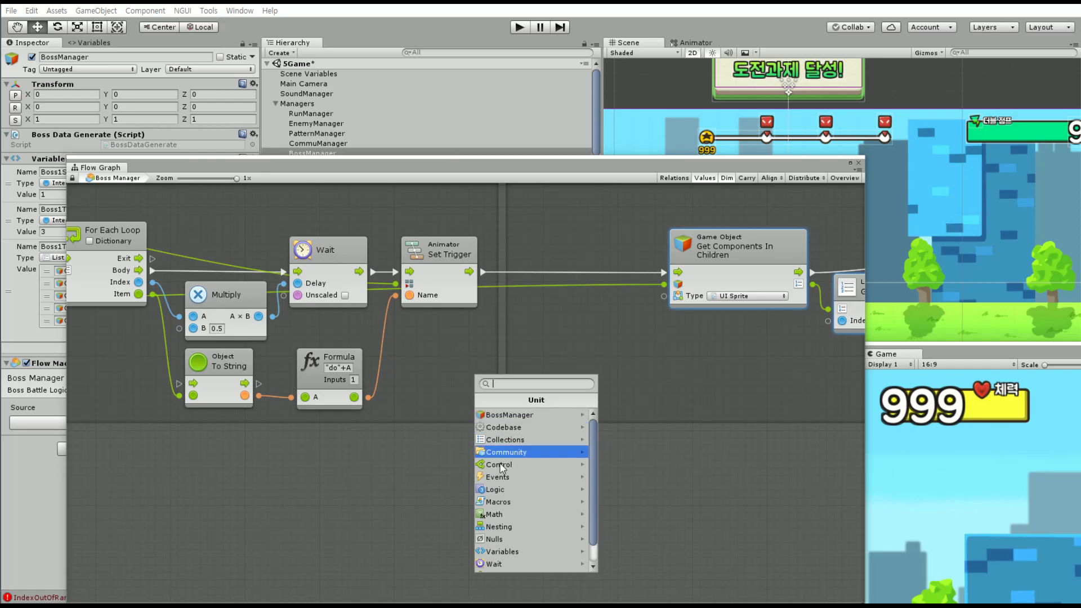
click(720, 337)
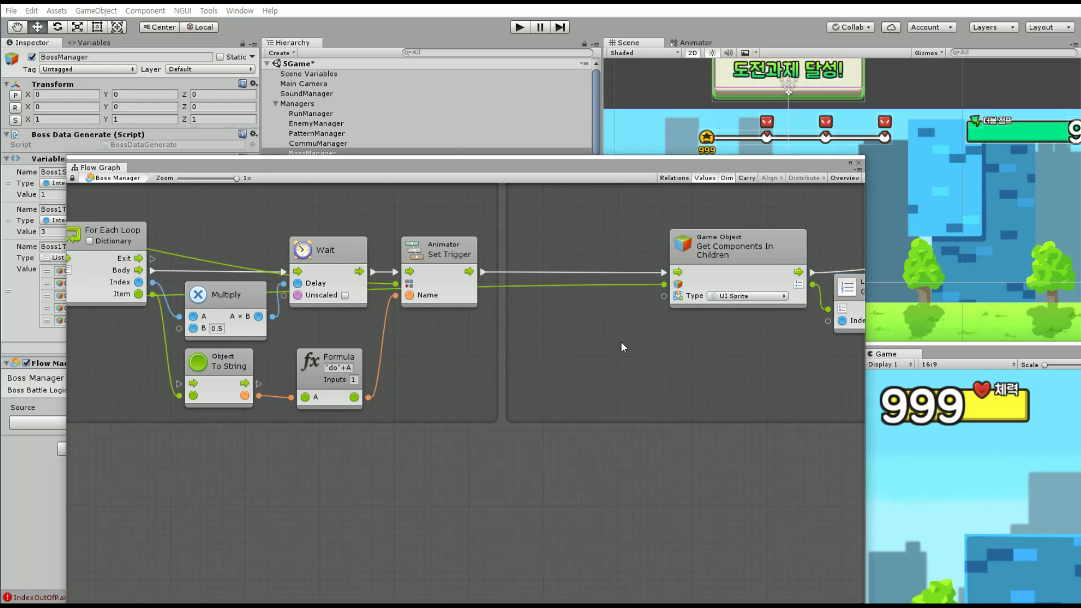
middle_drag(621, 343, 450, 343)
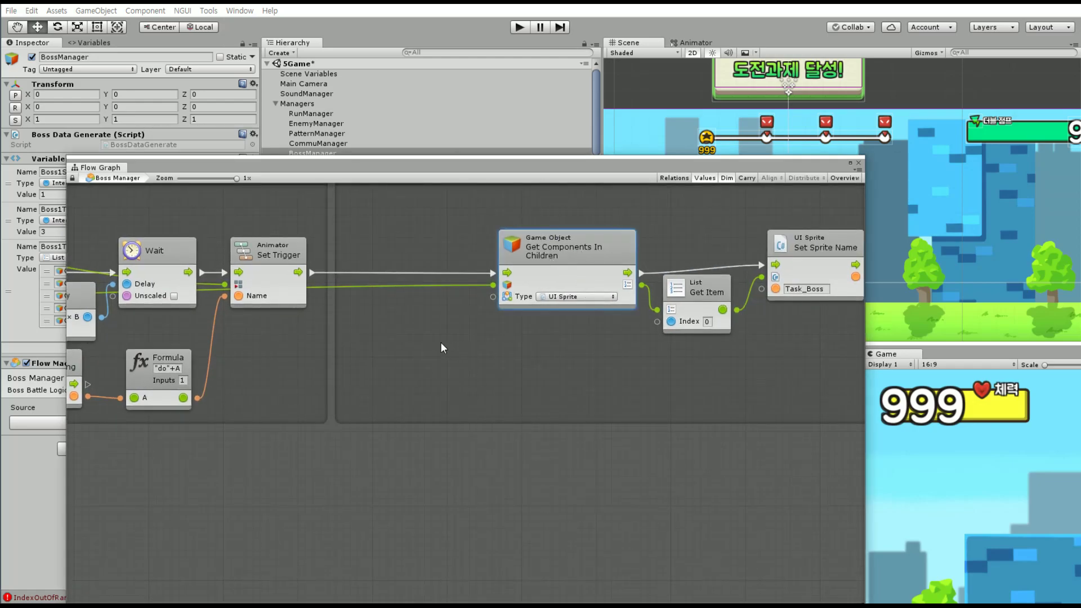
right_click(411, 350)
click(428, 357)
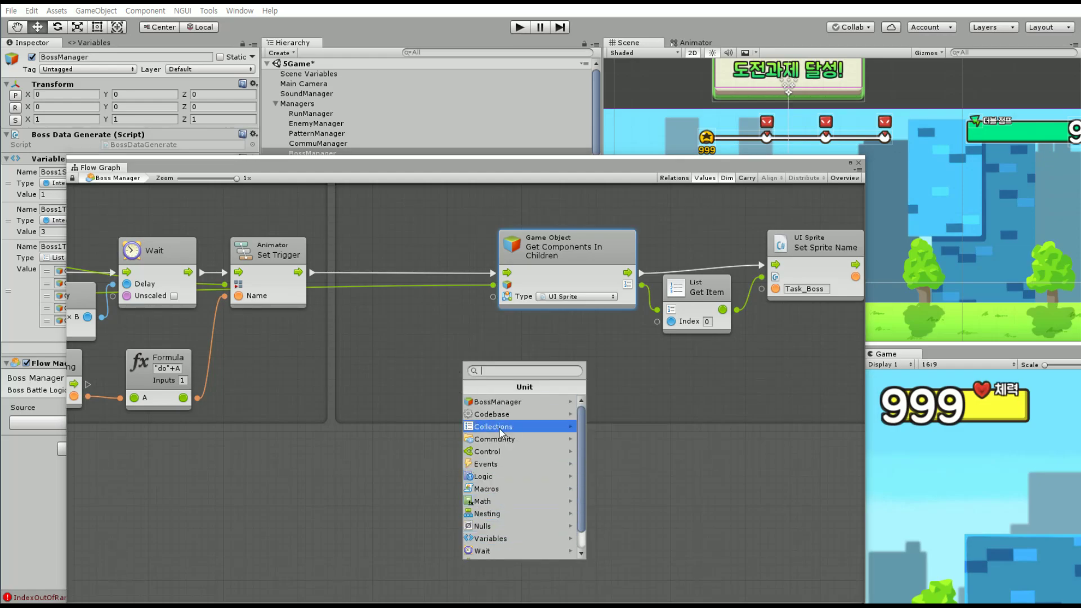
click(519, 427)
click(517, 429)
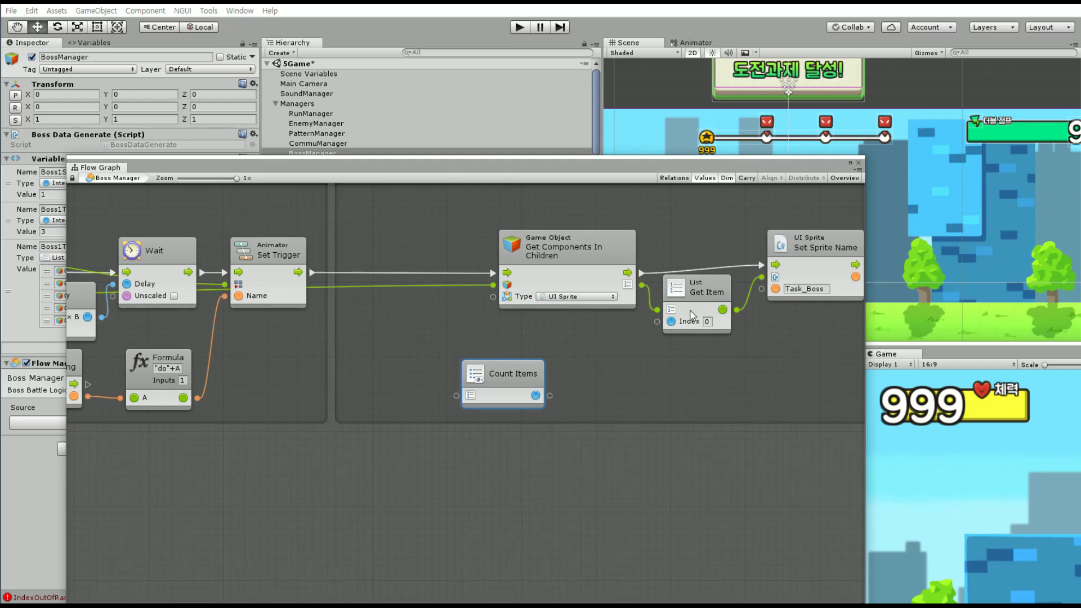
mouse_move(643, 285)
mouse_down()
mouse_move(456, 395)
mouse_move(551, 370)
mouse_up()
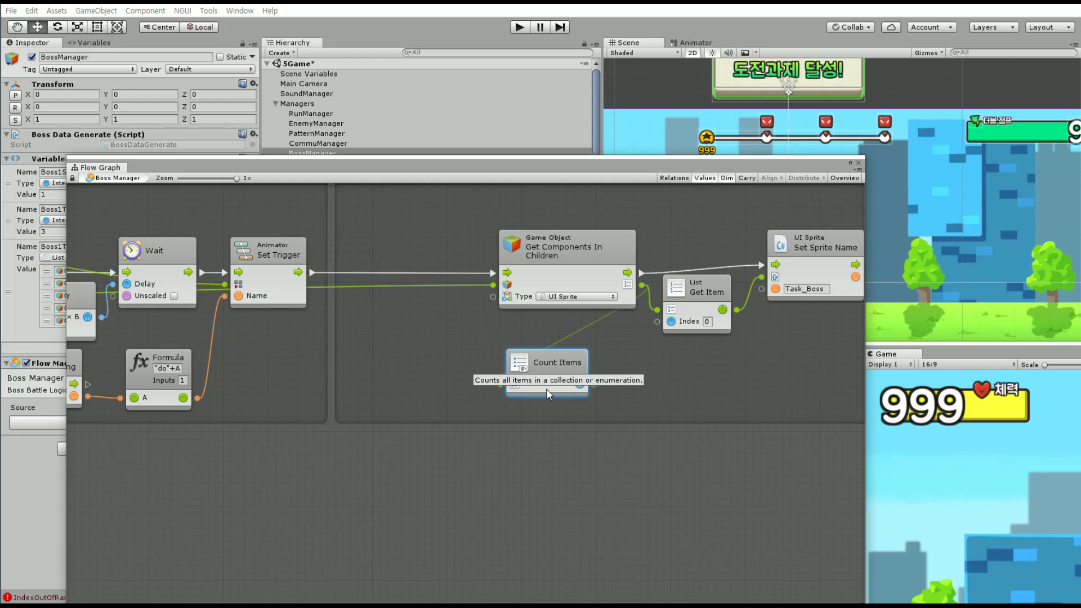
Add a Community Branch Greater unit passing on equal values, with the item count wired to B
right_click(382, 355)
click(406, 363)
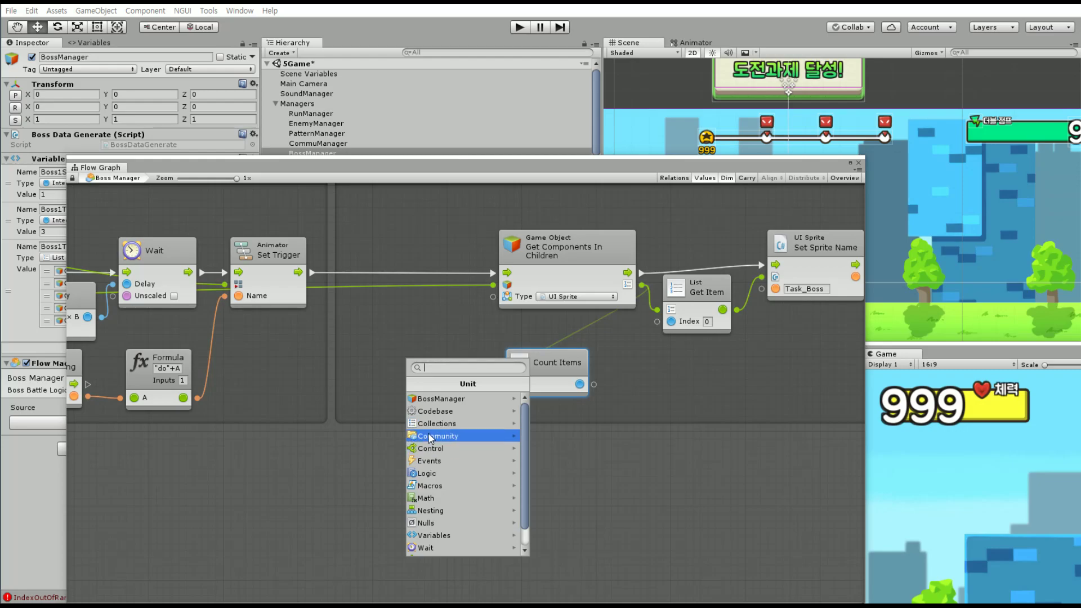
click(448, 448)
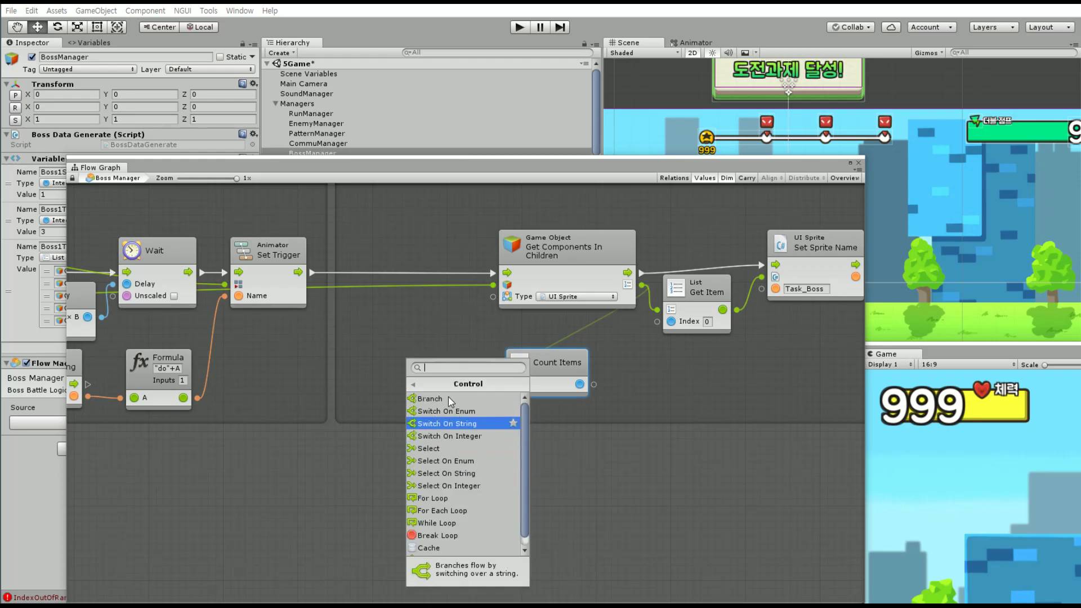
click(450, 401)
right_click(496, 431)
key(space)
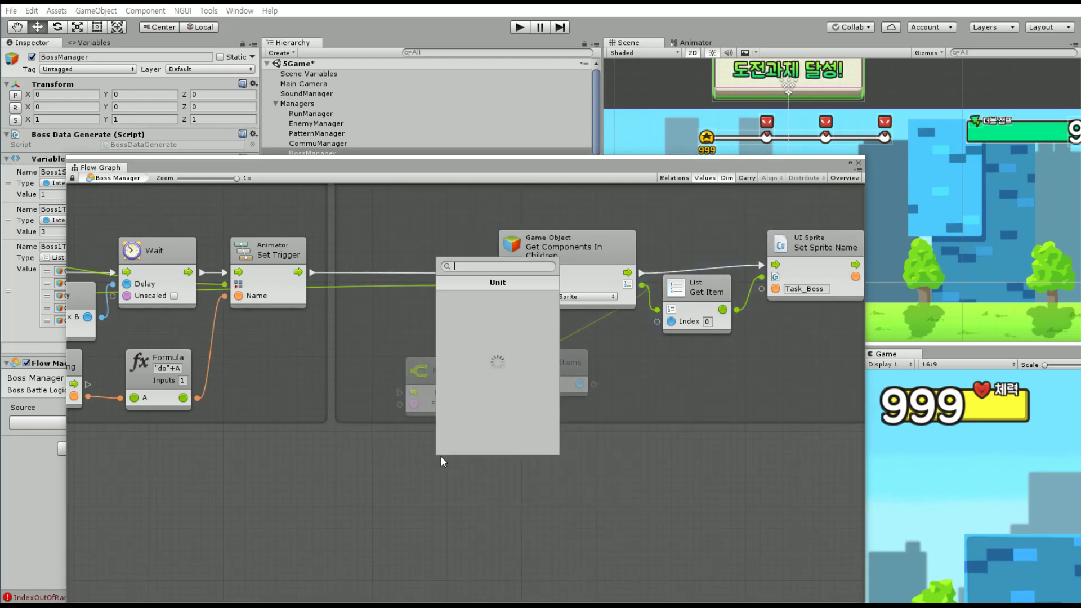
click(480, 339)
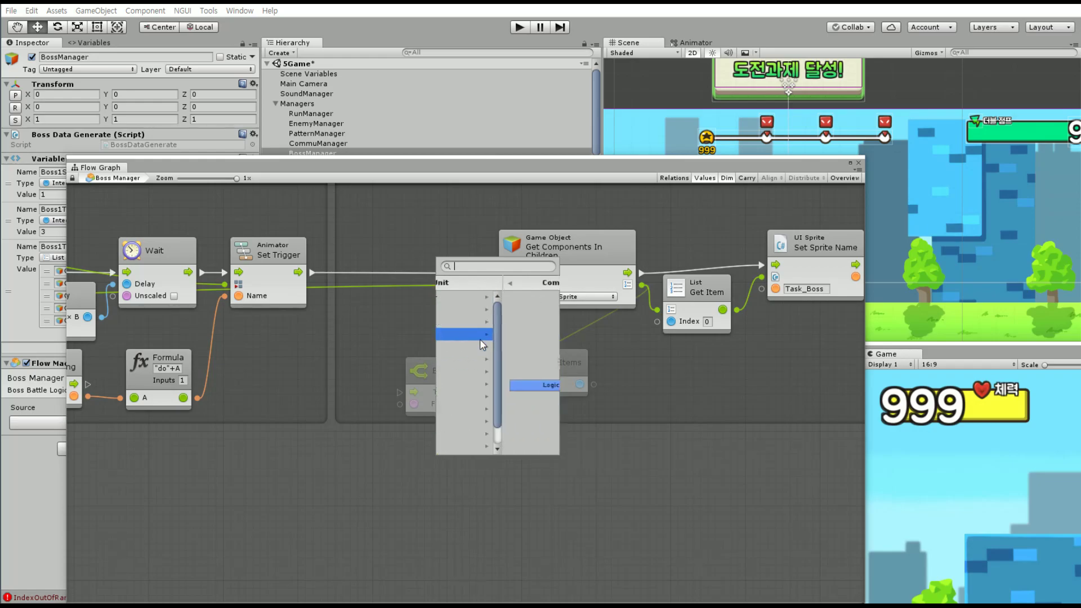
click(472, 311)
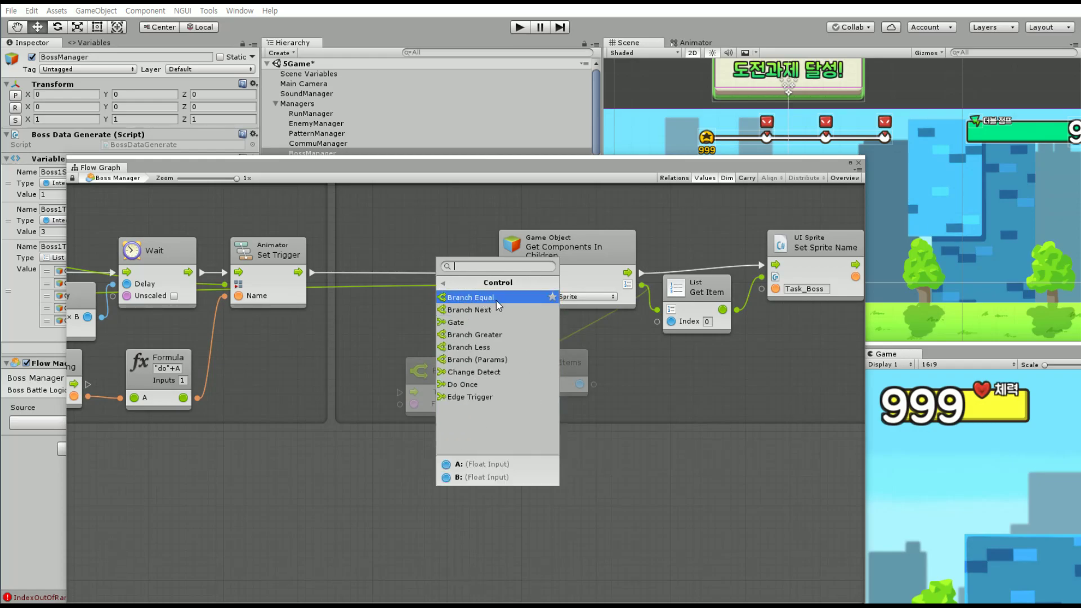
click(496, 334)
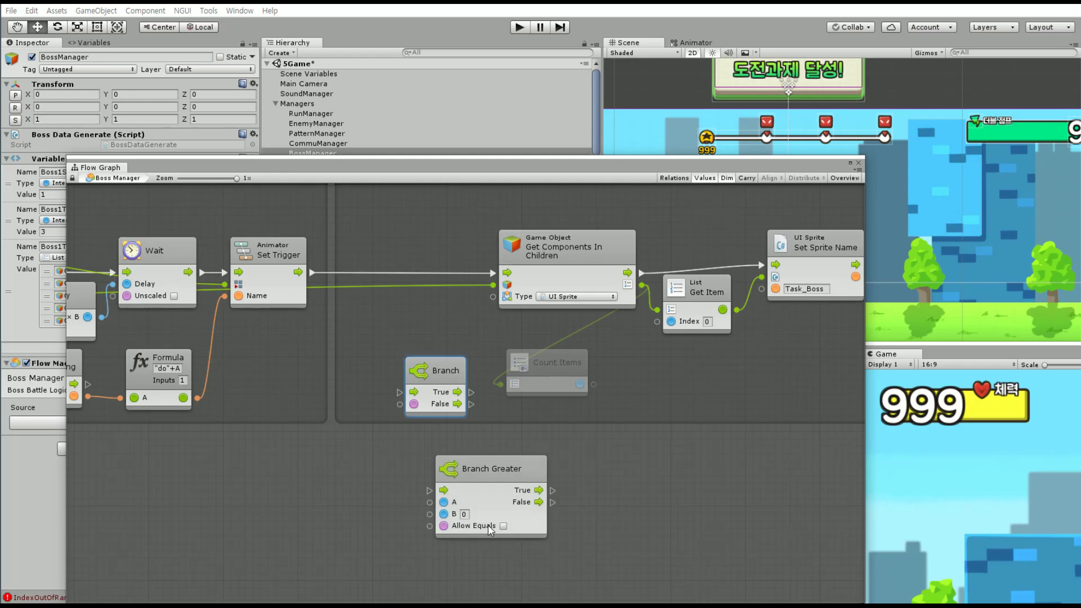
click(504, 526)
drag(594, 386, 439, 518)
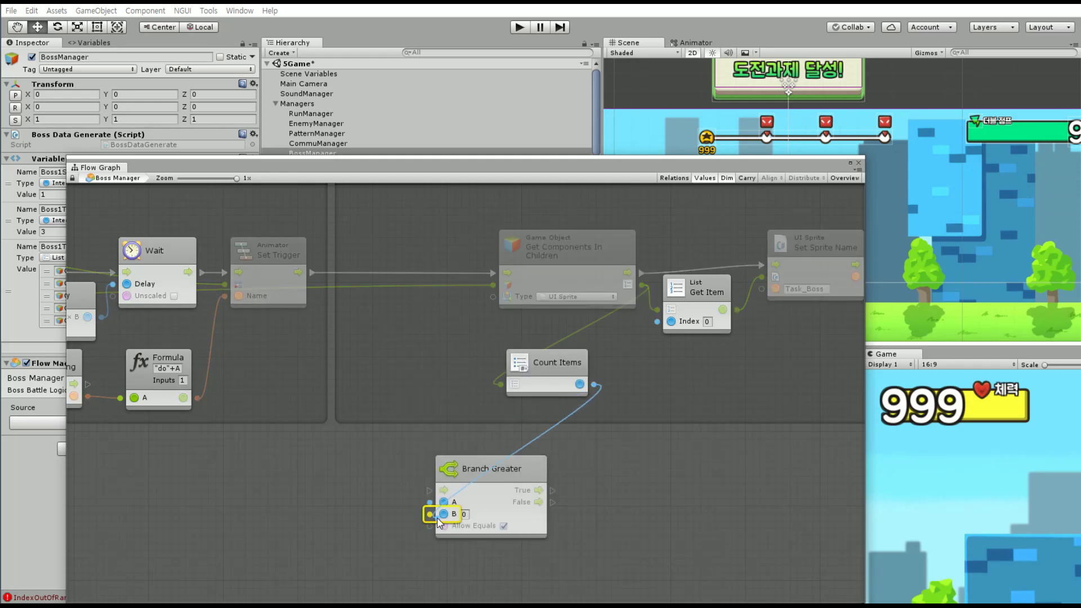
Wire the Boss Dance loop's Index into Branch Greater's A and move it beside Set Trigger
middle_drag(326, 435, 444, 442)
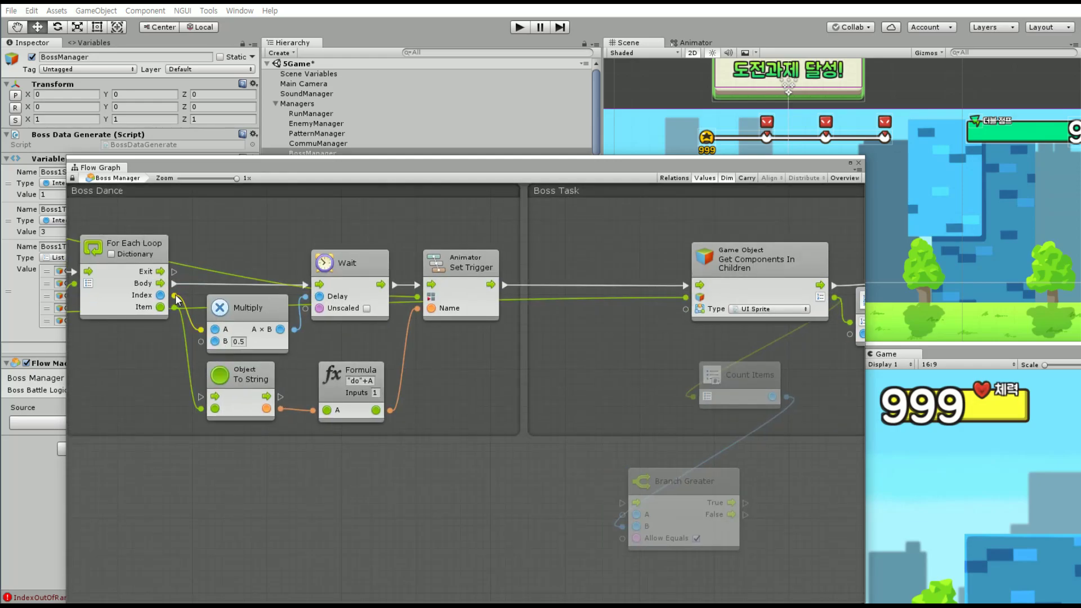
drag(176, 298, 637, 514)
mouse_move(671, 481)
mouse_down()
mouse_move(592, 308)
mouse_move(598, 275)
mouse_up()
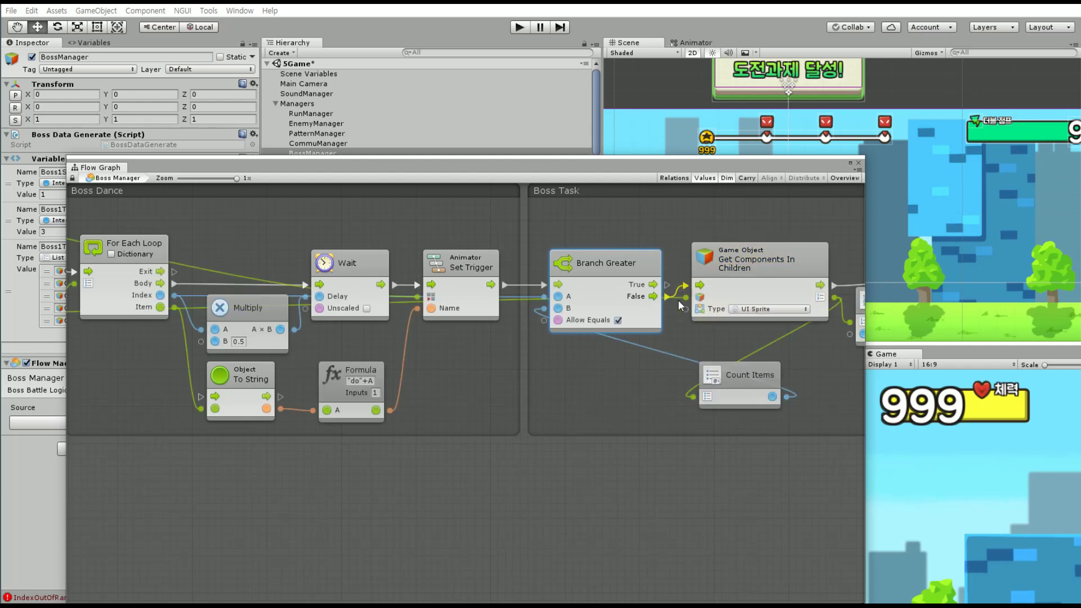
drag(758, 378, 729, 379)
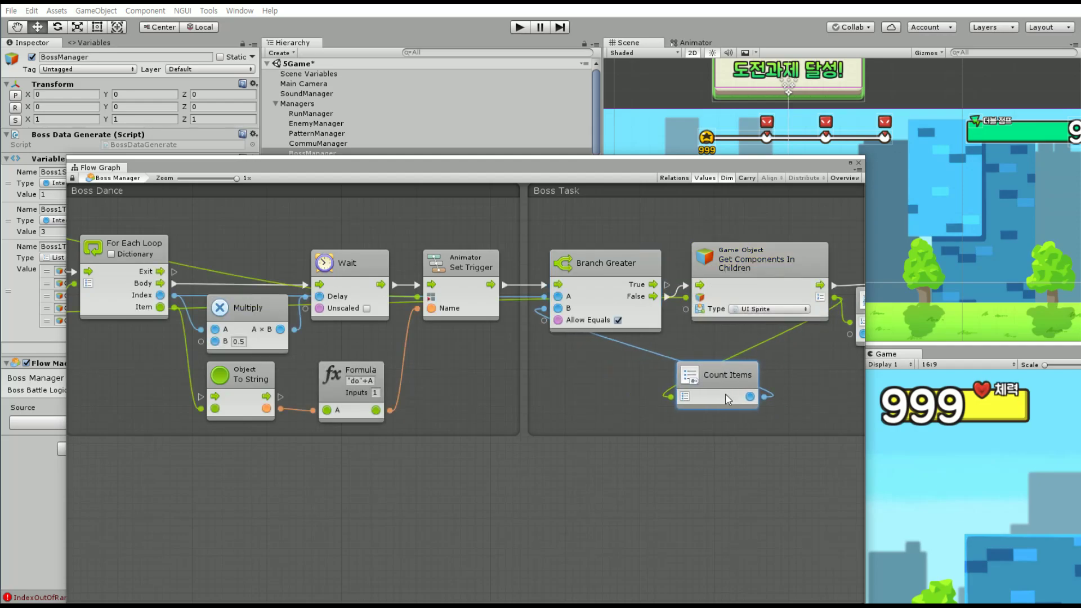
middle_drag(708, 396, 554, 404)
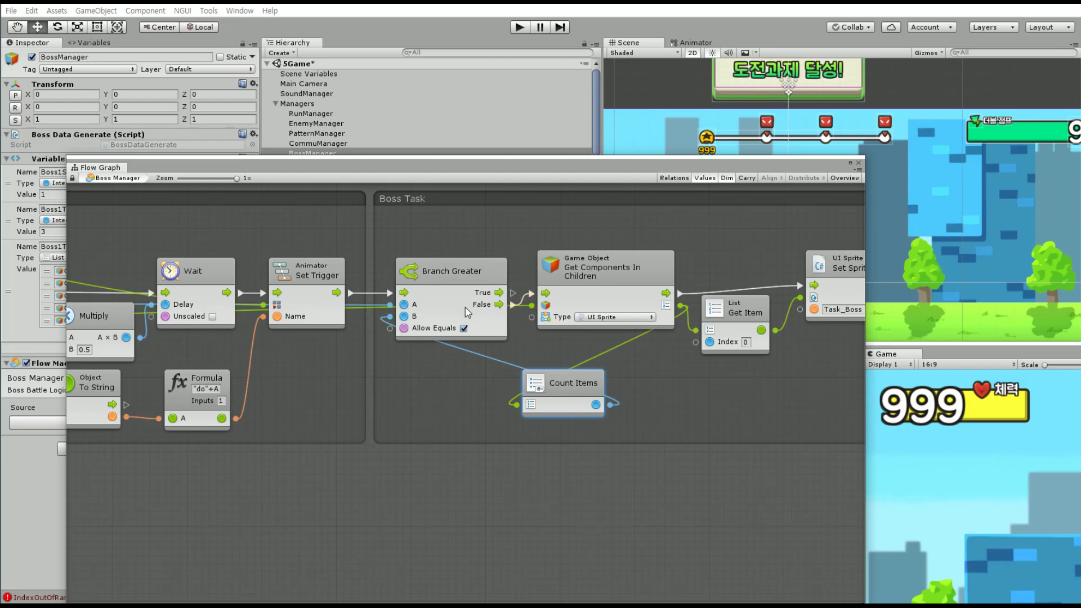
Connect Set Trigger to Get Components In Children, then chain Get Components into Branch Greater
drag(451, 271, 481, 405)
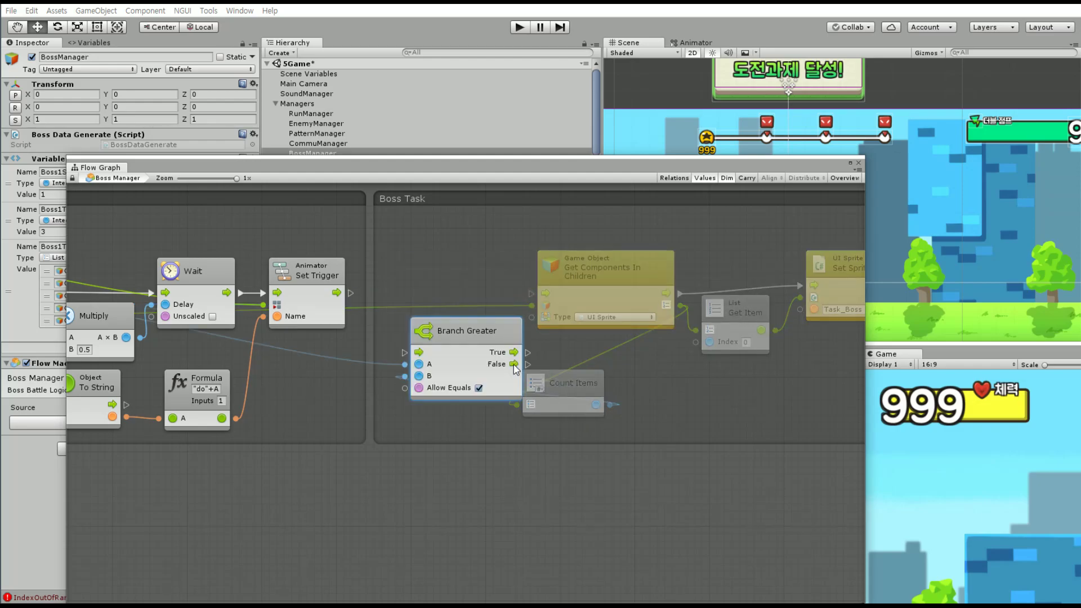
drag(603, 267, 469, 268)
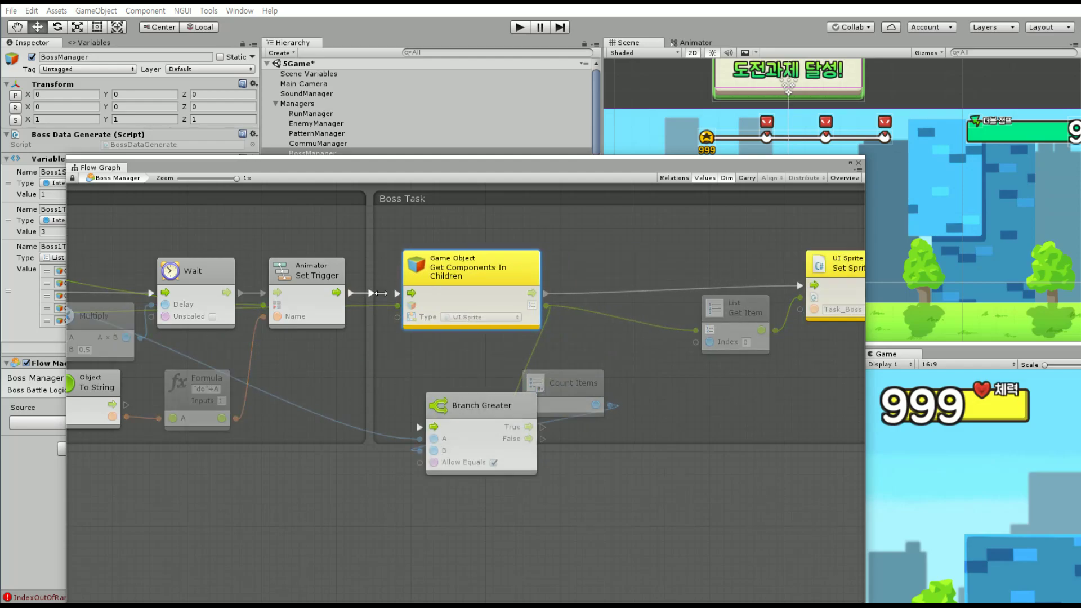
drag(350, 292, 397, 293)
mouse_move(546, 293)
mouse_down()
mouse_move(420, 426)
mouse_move(641, 275)
mouse_move(625, 267)
mouse_up()
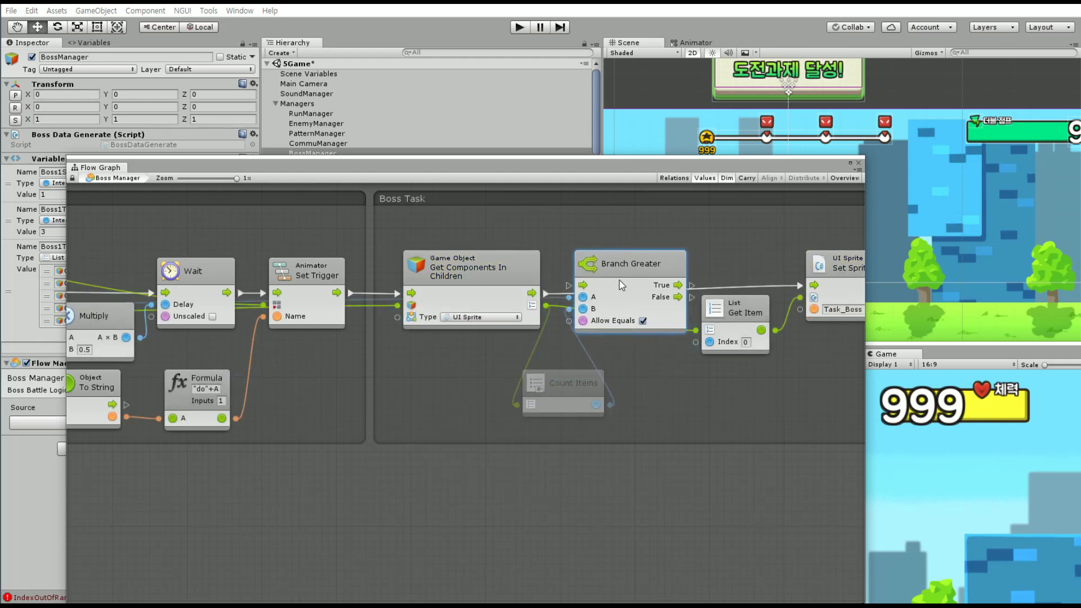
drag(546, 293, 563, 287)
key(Escape)
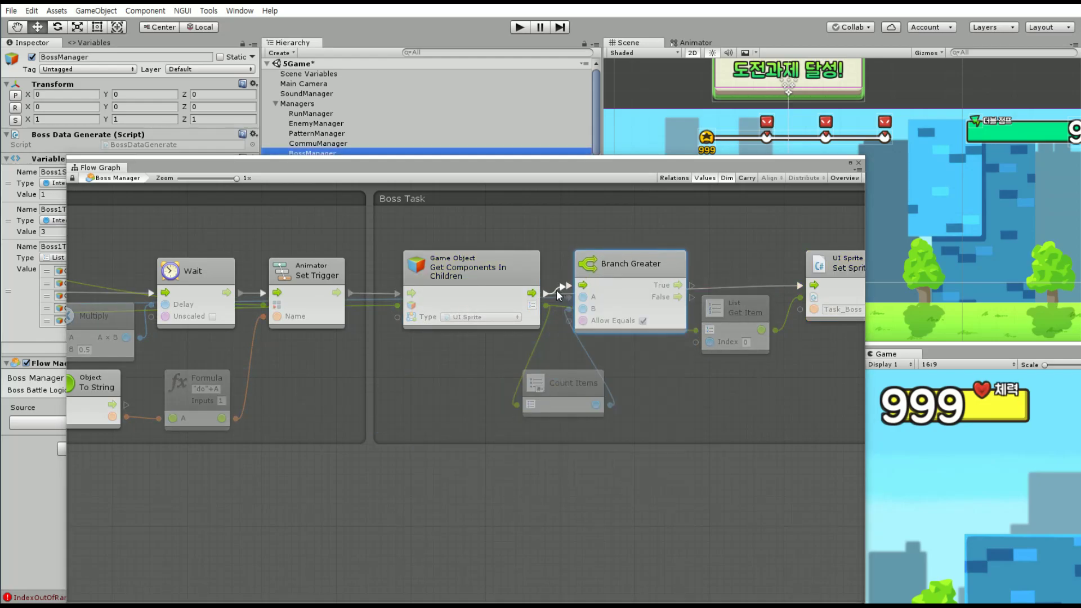
Route Branch Greater's False output to Set Sprite Name and align Set Sprite Name and SoundPlay
middle_drag(758, 330, 542, 351)
drag(541, 350, 564, 395)
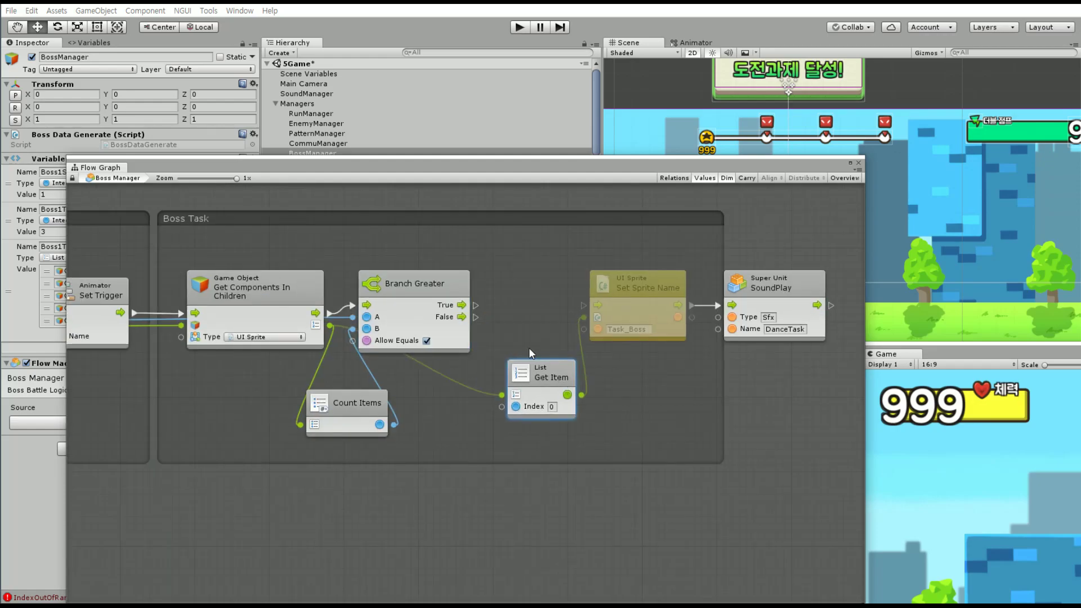
drag(476, 317, 619, 293)
drag(445, 283, 520, 286)
drag(629, 288, 629, 297)
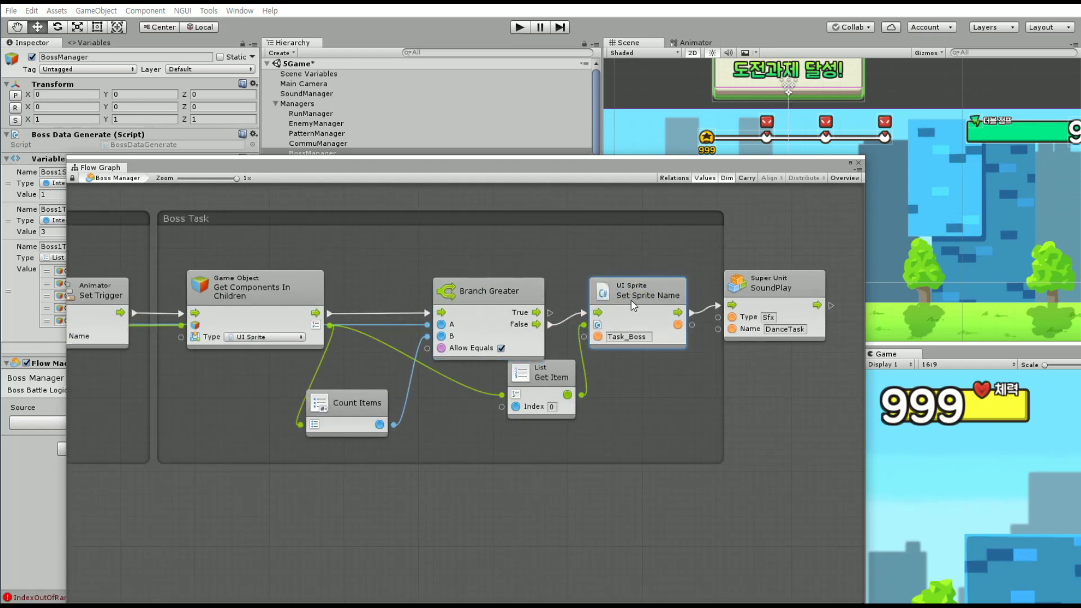
drag(785, 284, 785, 292)
Tidy the layout, placing Count Items beside Branch Greater and shifting the chain right
drag(378, 402, 414, 350)
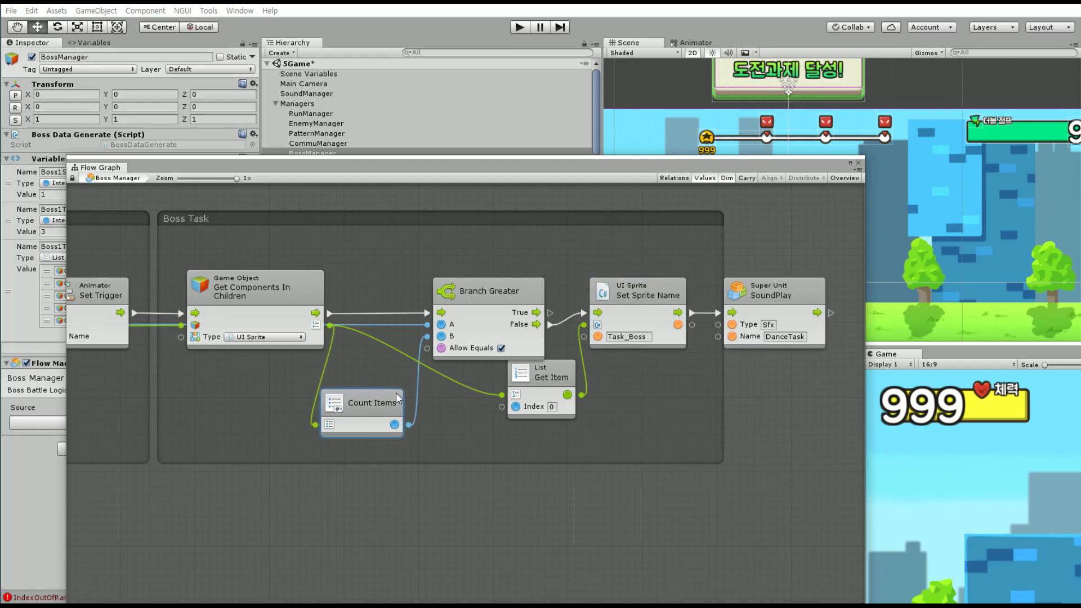
drag(834, 258, 431, 362)
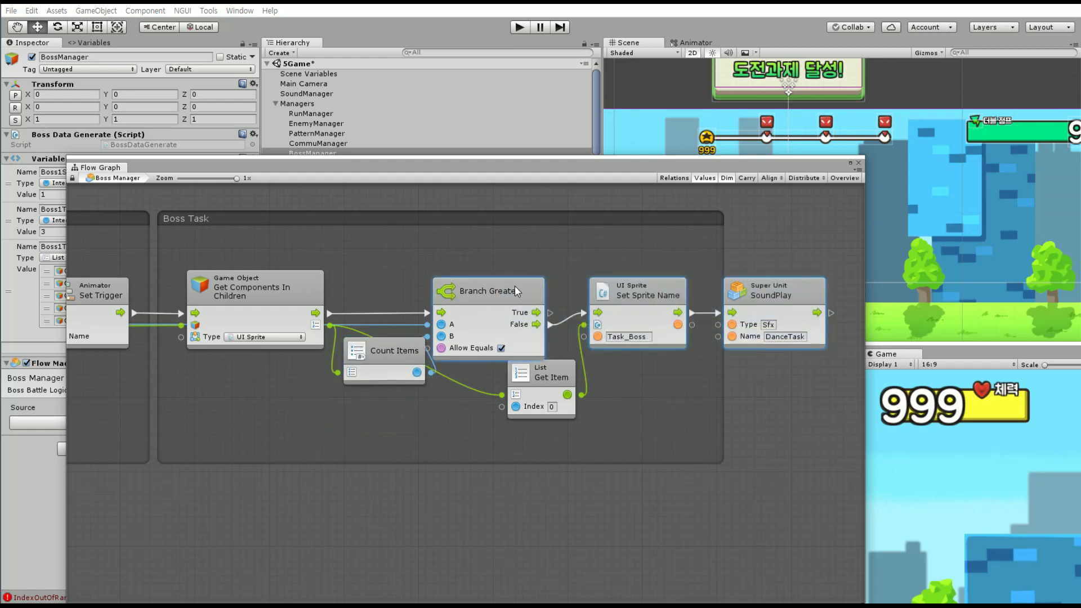
drag(519, 291, 556, 290)
drag(554, 377, 561, 385)
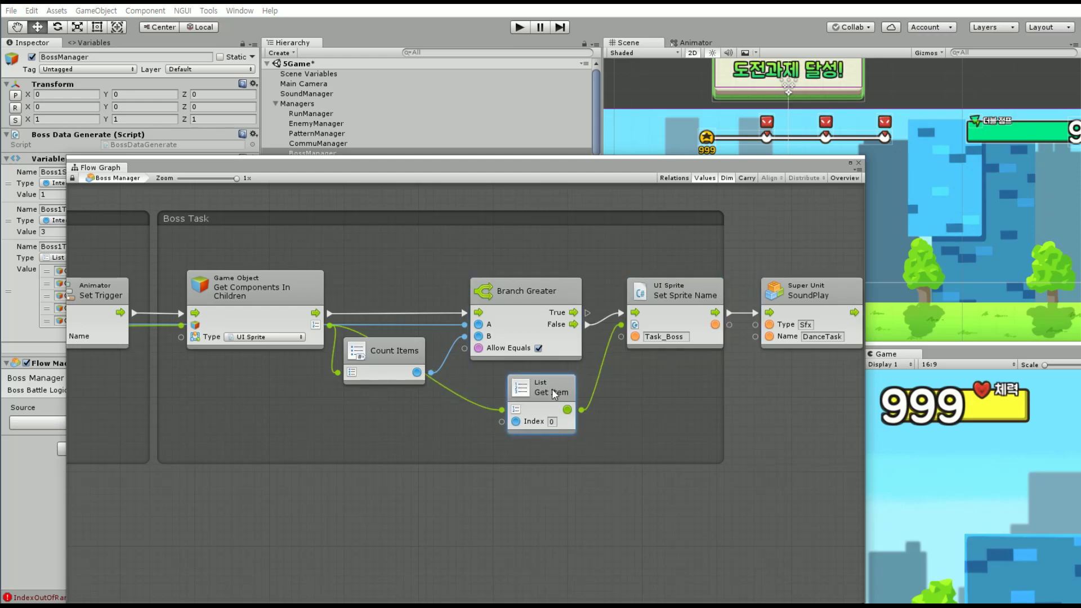
middle_drag(717, 396, 500, 408)
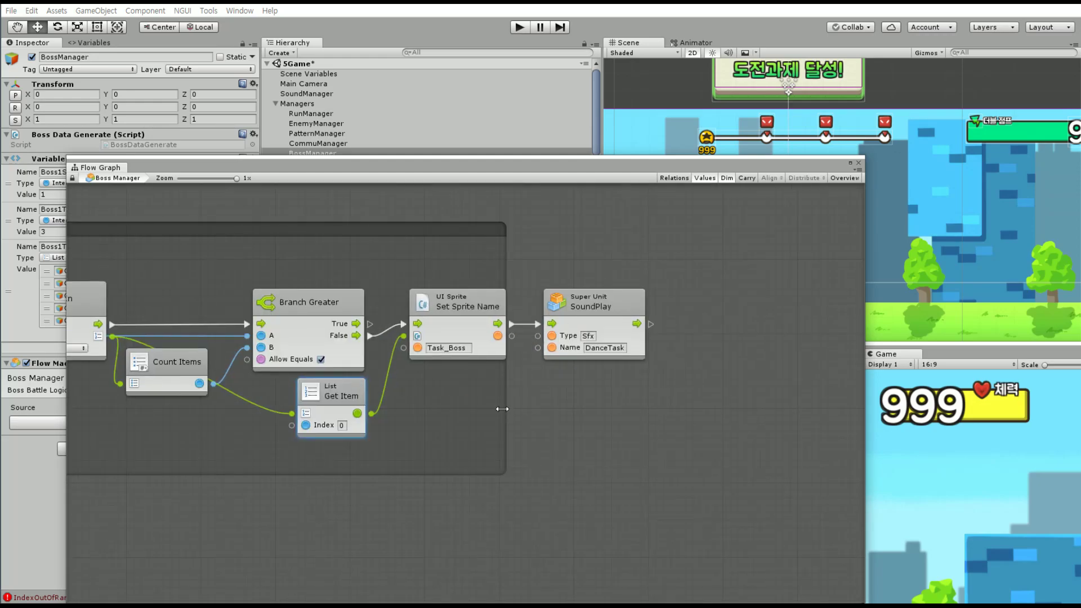
Widen the Boss Task group, close the flow graph, and run the game in a maximized Game view
drag(505, 407, 671, 407)
click(627, 195)
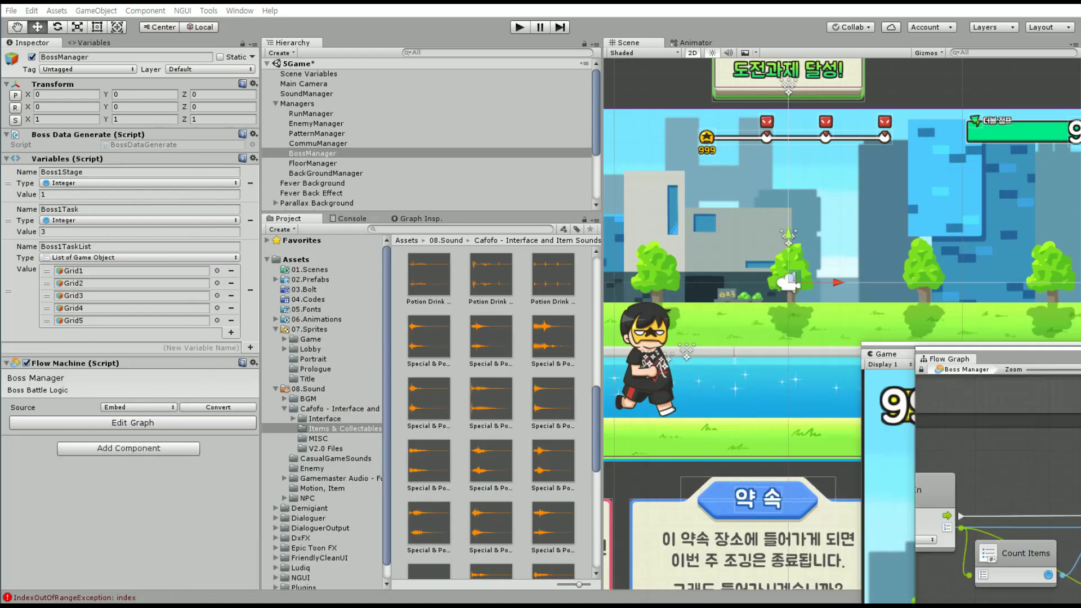
double_click(886, 354)
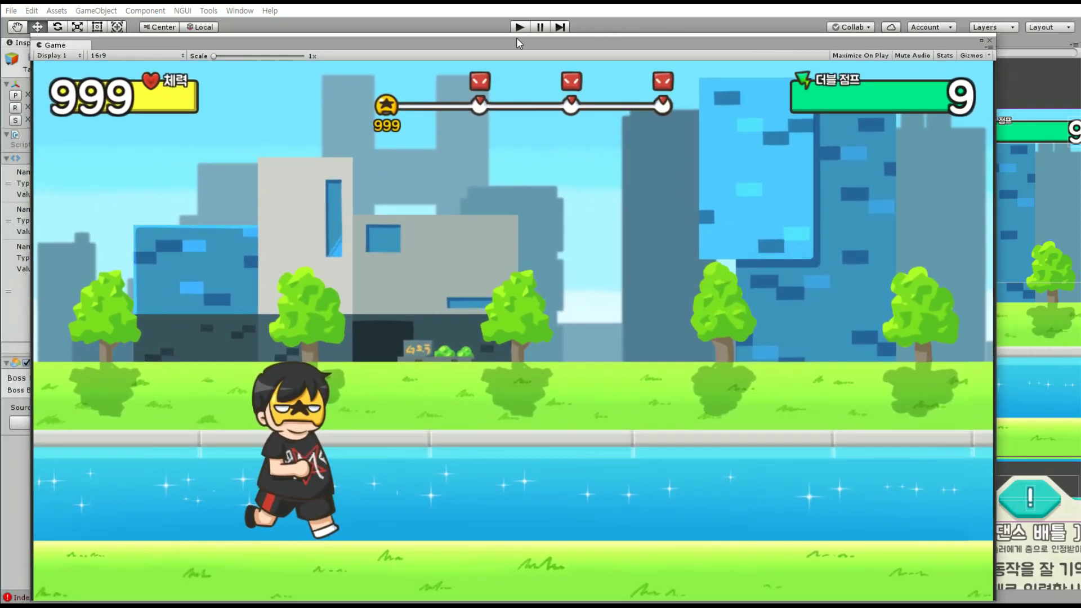
click(519, 27)
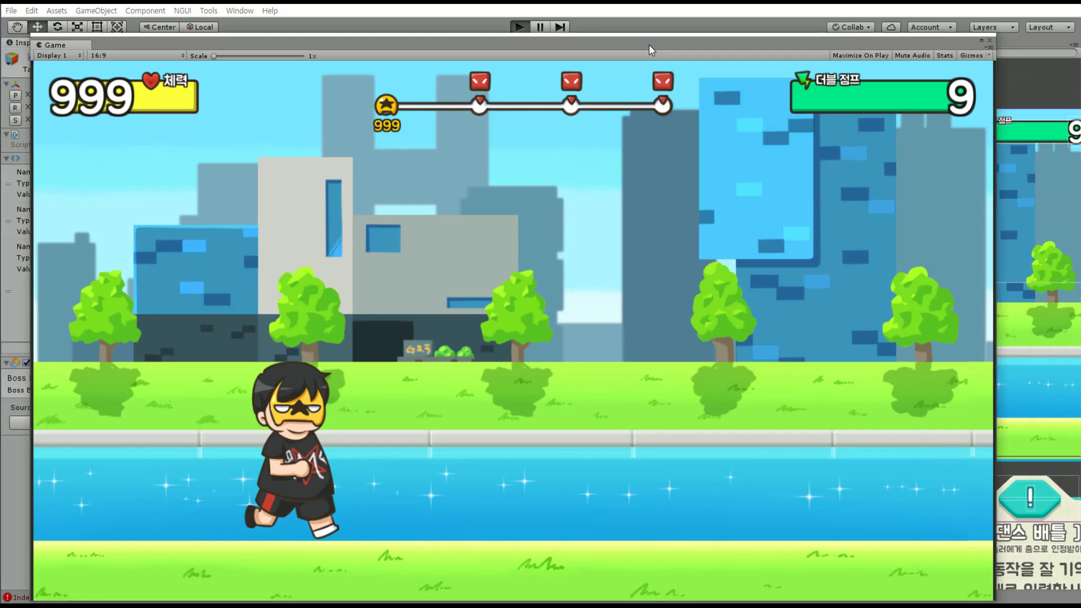
key(ctrl+p)
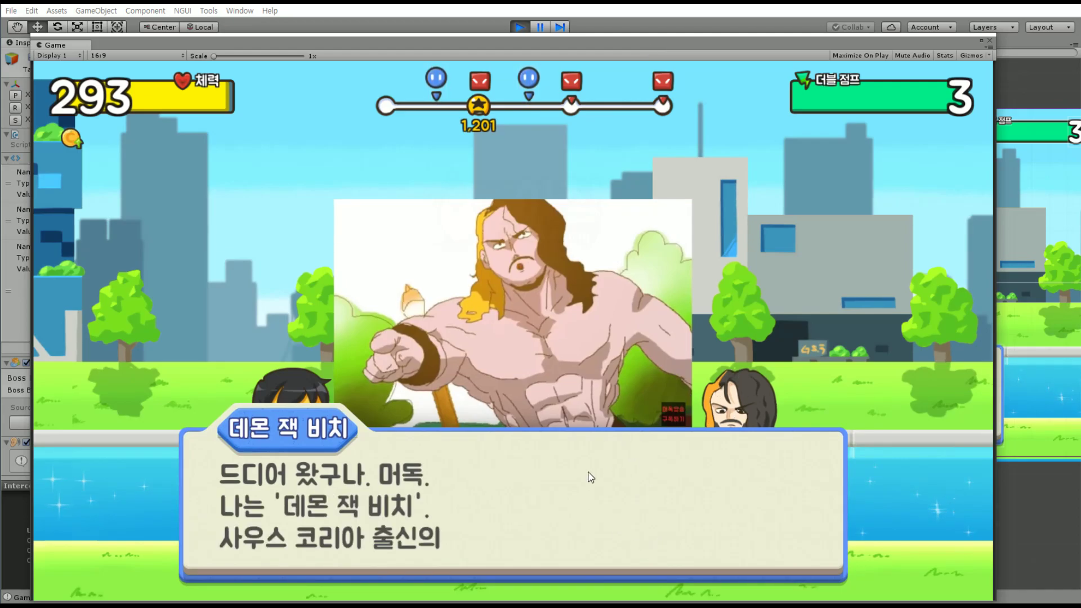
Advance the boss dialogue and press 다음 and 시작 to begin Stage 1's boss dance turn
click(543, 494)
click(507, 495)
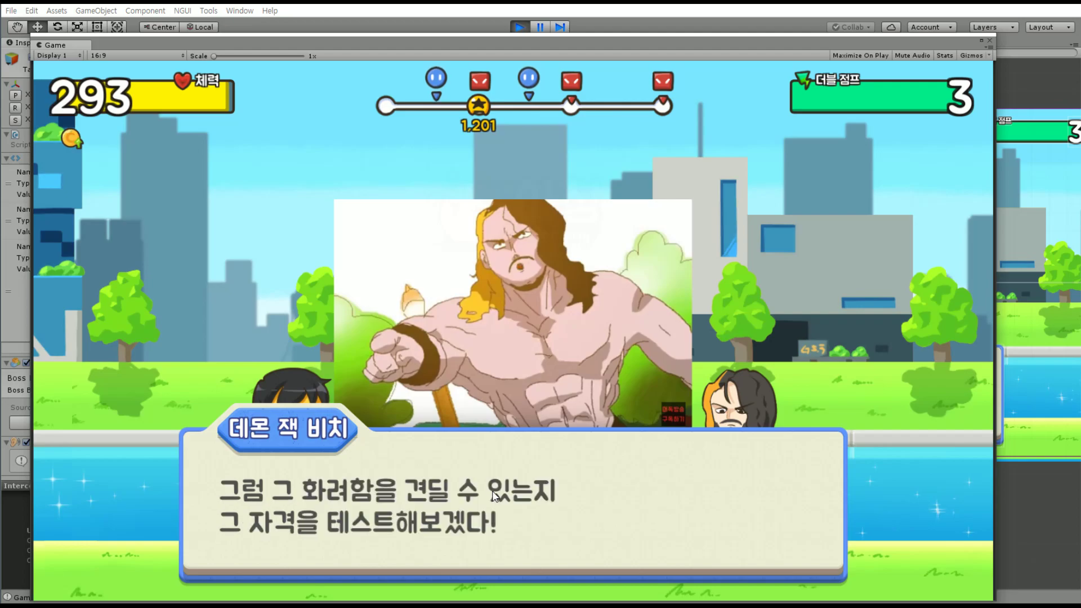
click(498, 499)
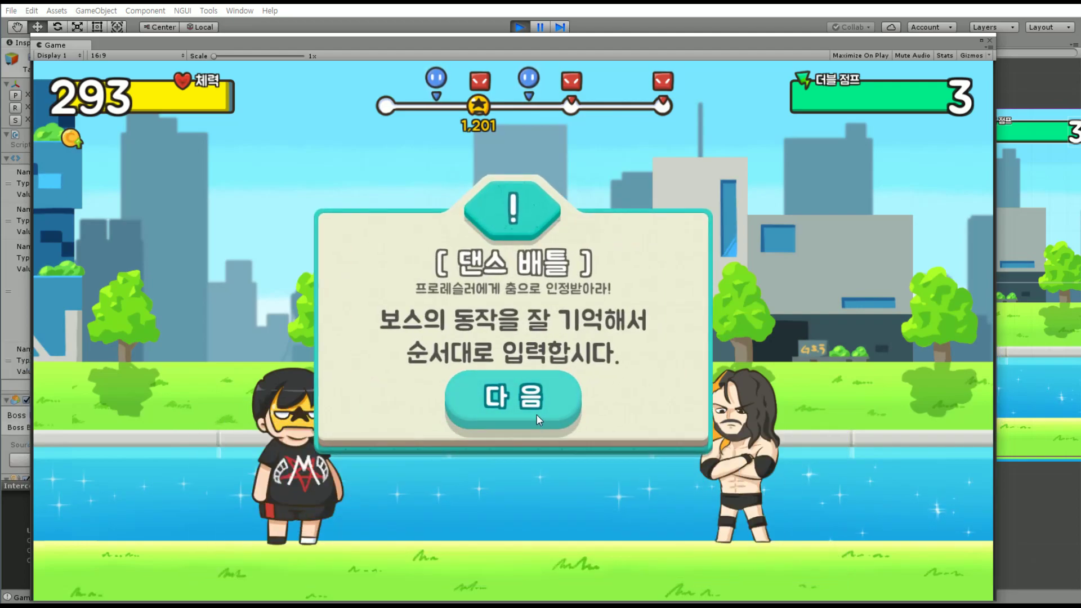
click(530, 411)
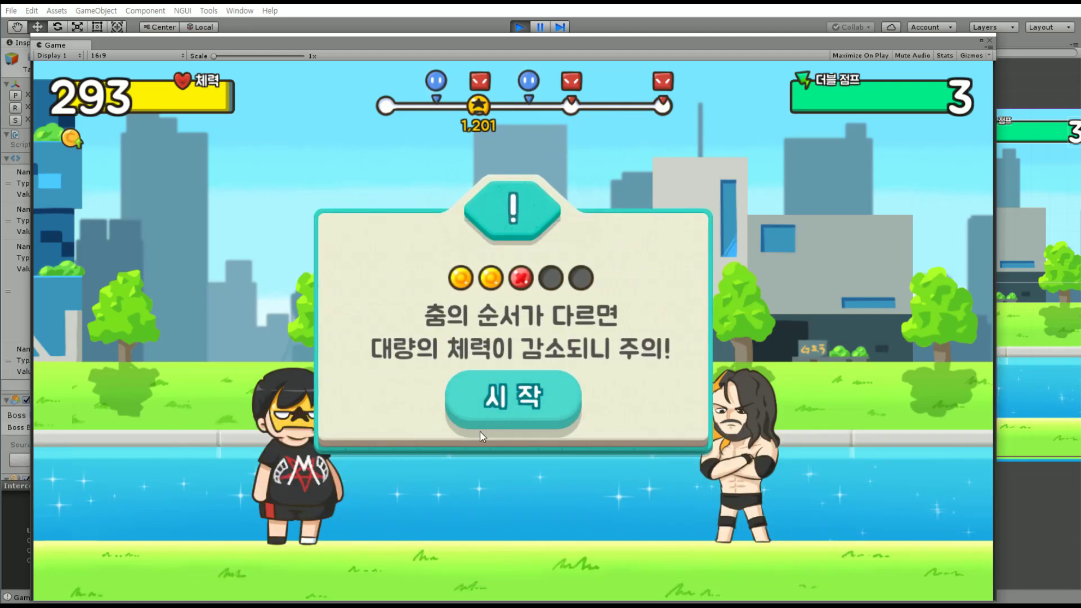
click(510, 417)
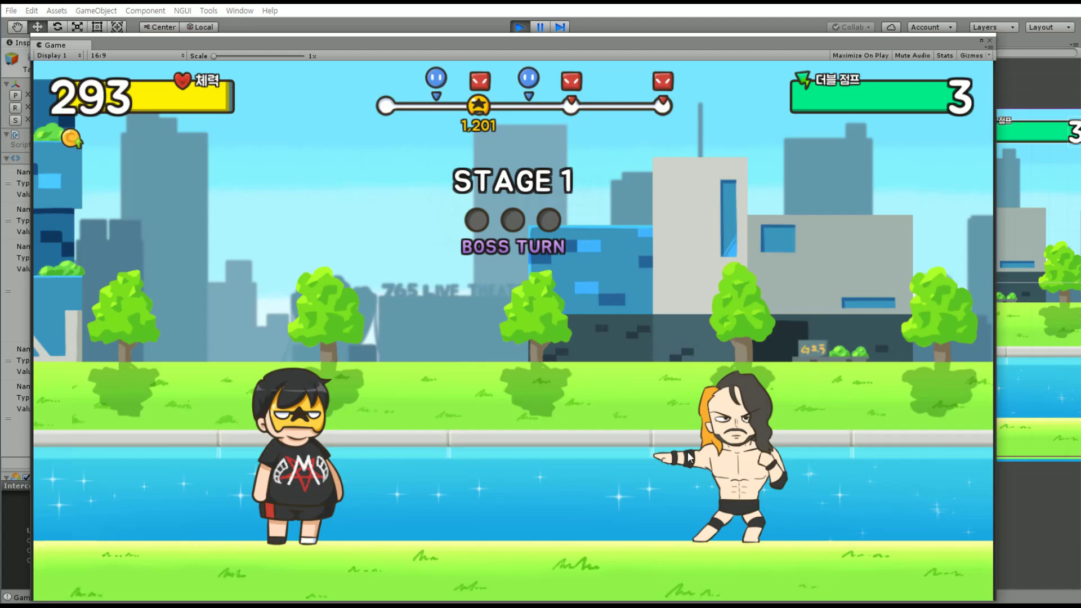
Reposition the Game window and bring the Boss Manager flow graph up over it
mouse_move(546, 49)
mouse_down()
mouse_move(613, 20)
mouse_move(520, 414)
mouse_move(498, 60)
mouse_up()
click(353, 219)
click(293, 219)
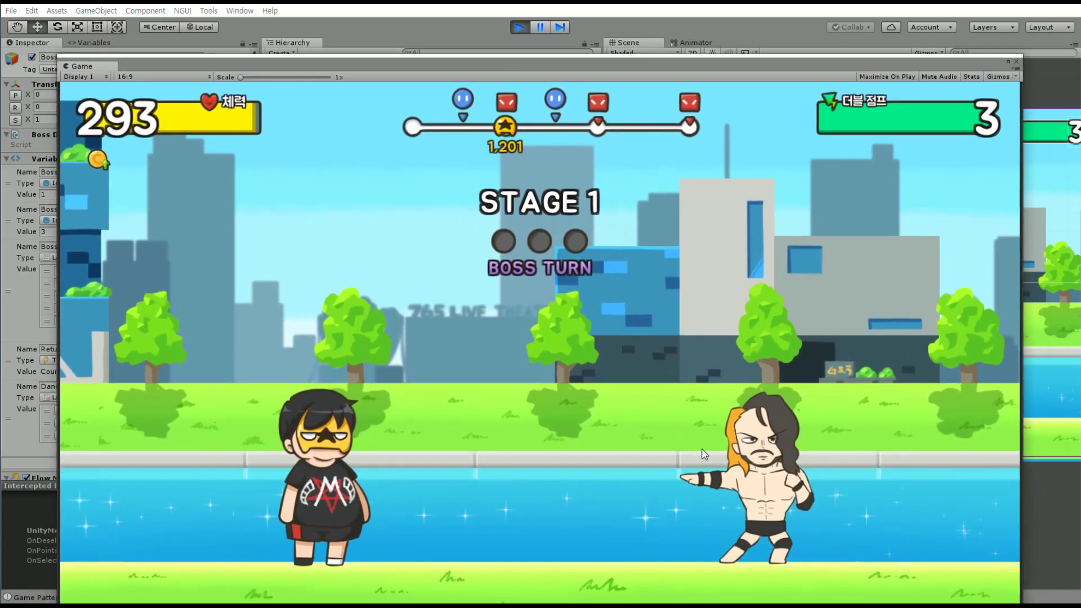
drag(581, 69, 581, 26)
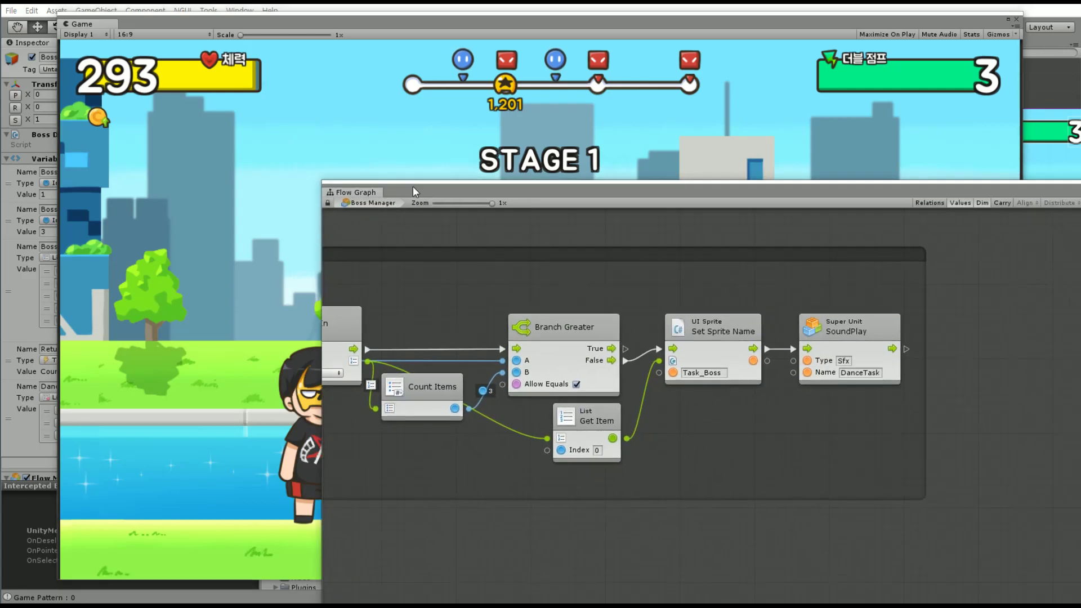
drag(413, 186, 210, 94)
scroll(288, 338, down, 3)
Pan across the Boss Dance loop and Boss Task nodes, including Set Sprite Name and the sound-playing node
scroll(364, 343, up, 3)
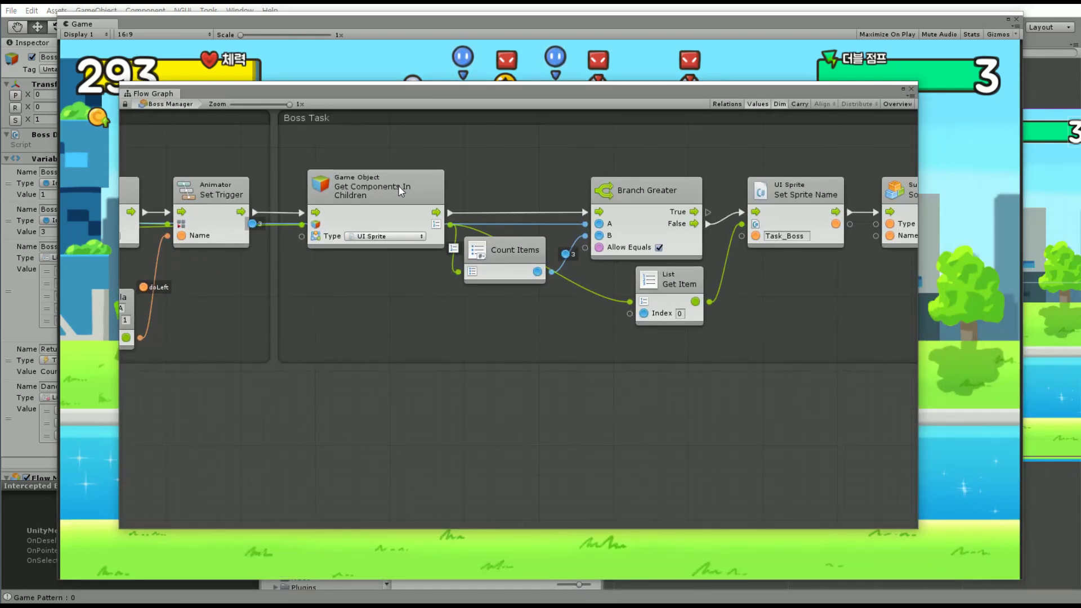
middle_drag(269, 342, 750, 383)
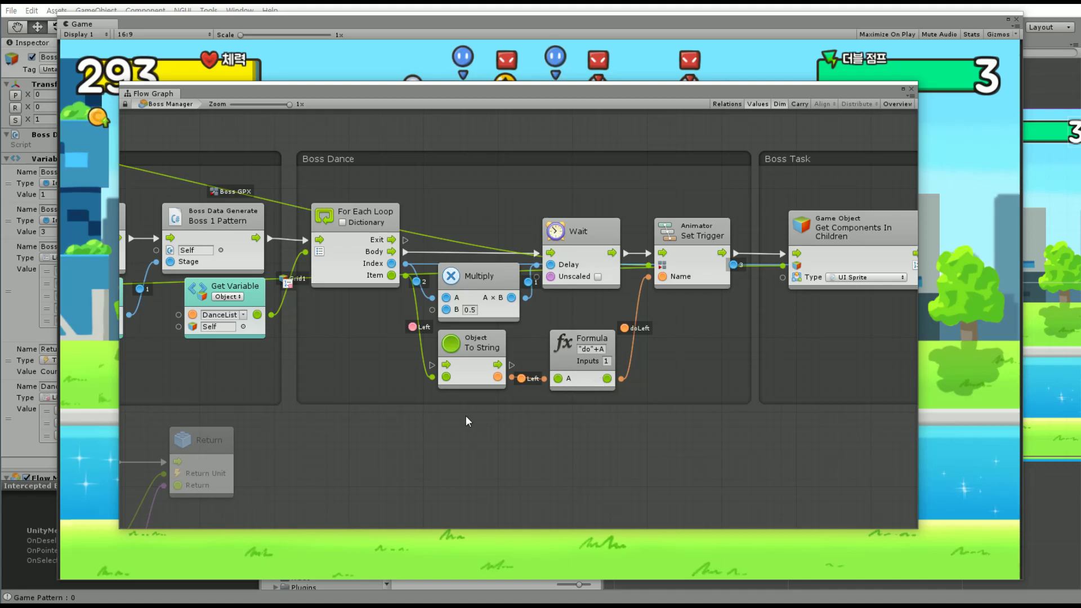
mouse_move(466, 421)
middle_down()
mouse_move(572, 432)
mouse_move(488, 426)
middle_up()
middle_drag(684, 430, 439, 410)
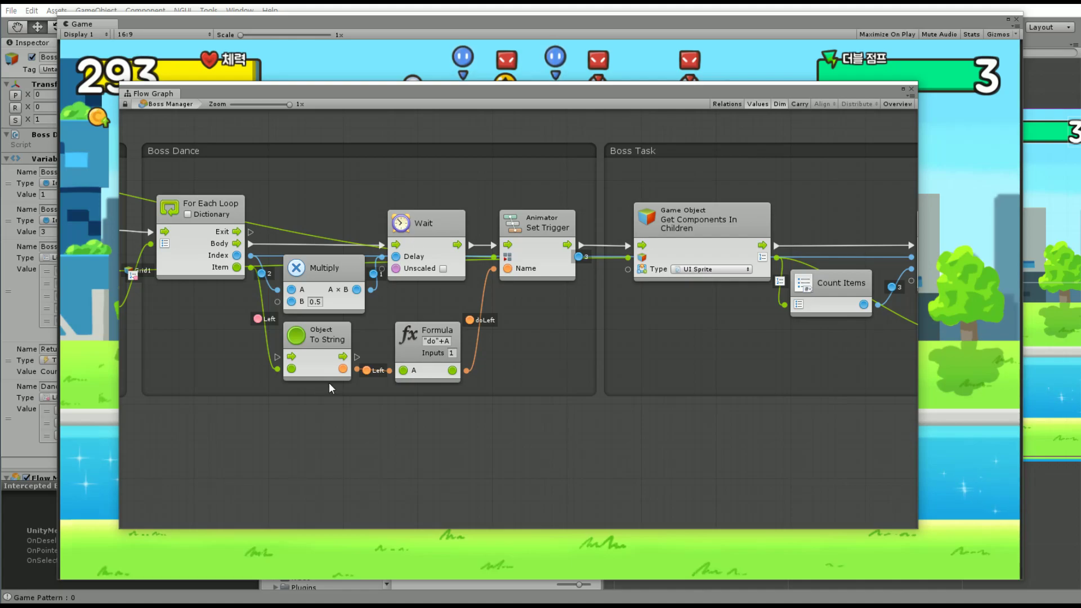
middle_drag(329, 383, 539, 414)
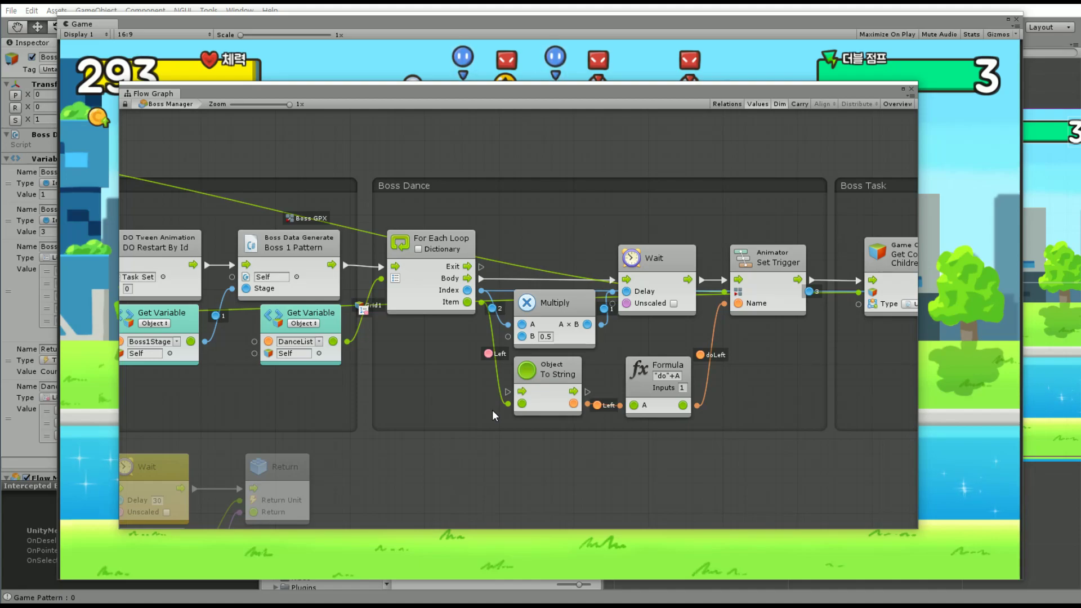
middle_drag(783, 435, 669, 463)
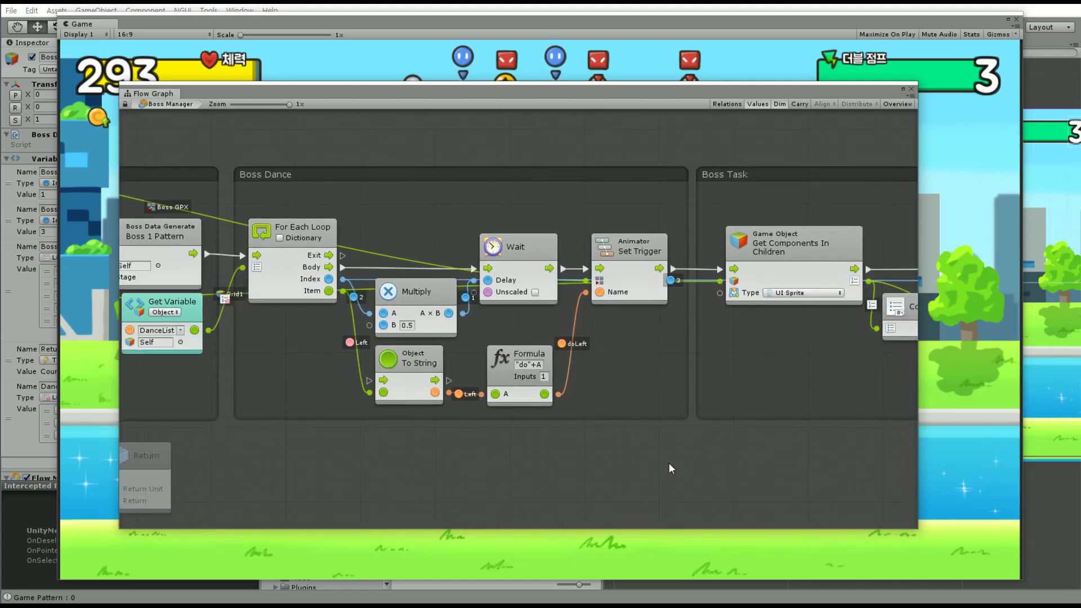
scroll(626, 457, right, 4)
scroll(637, 430, right, 6)
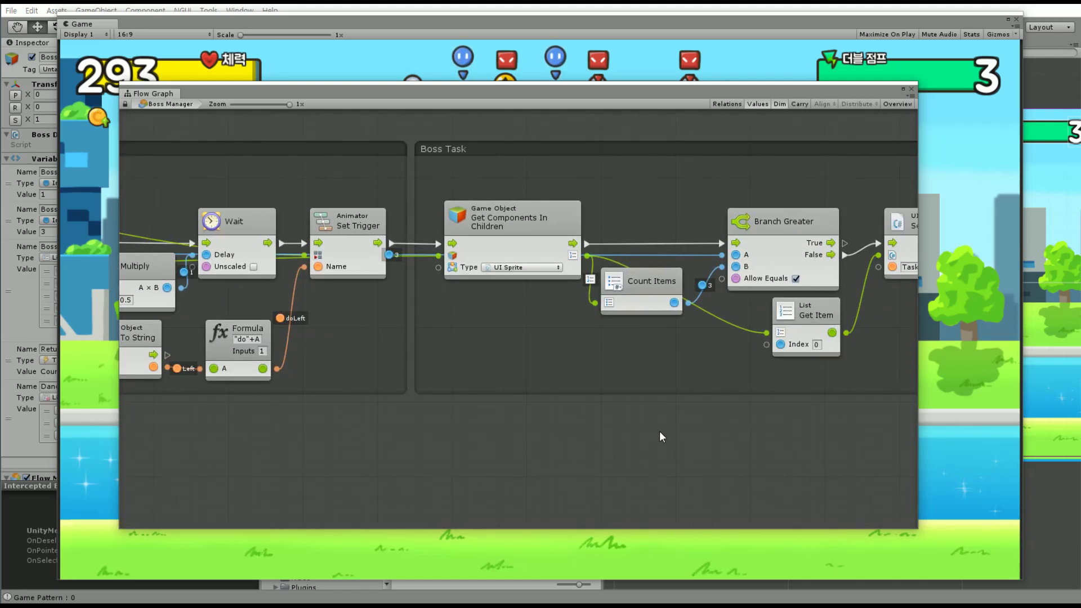
middle_drag(625, 454, 546, 454)
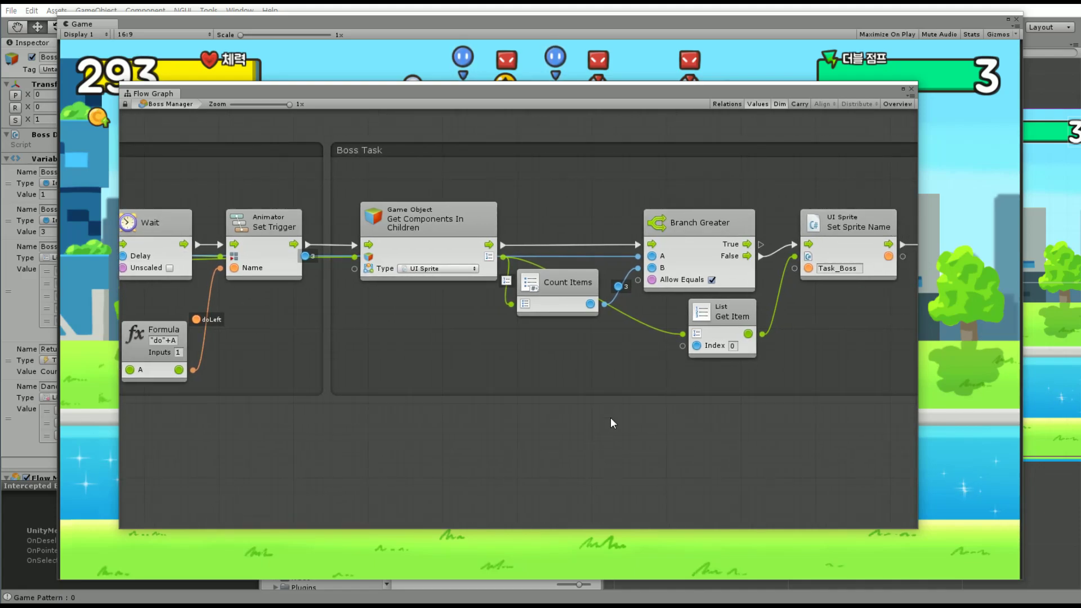
mouse_move(553, 429)
middle_down()
mouse_move(471, 430)
mouse_move(835, 418)
middle_up()
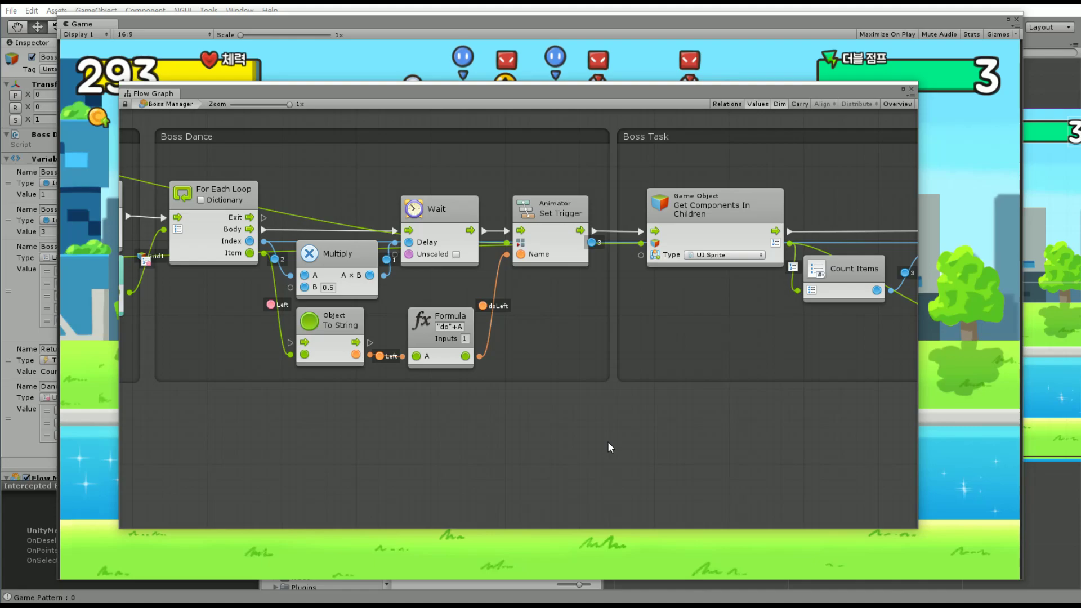
middle_drag(527, 463, 727, 454)
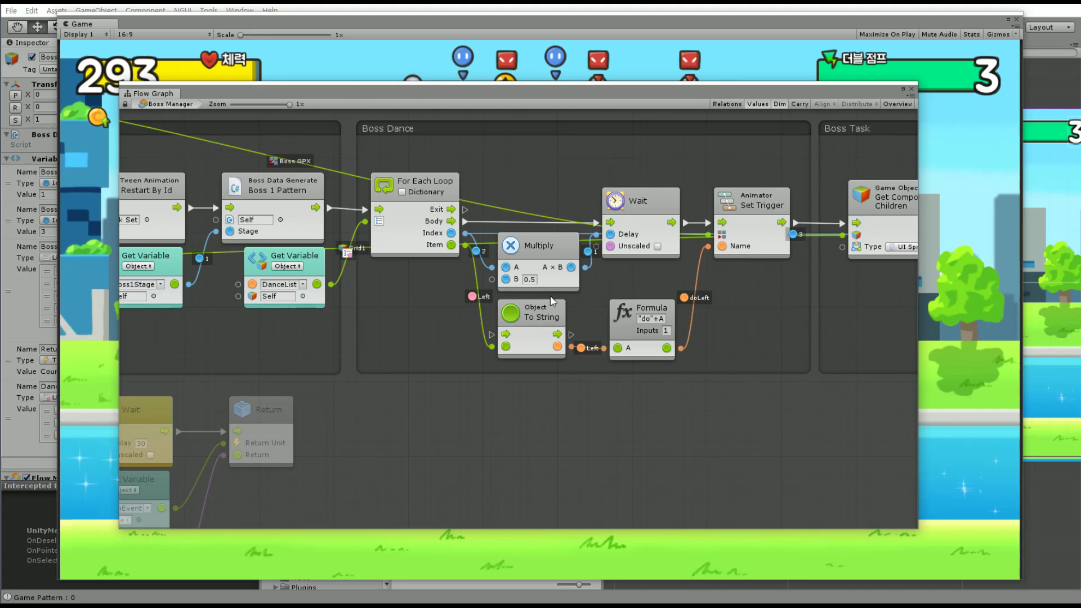
right_click(486, 408)
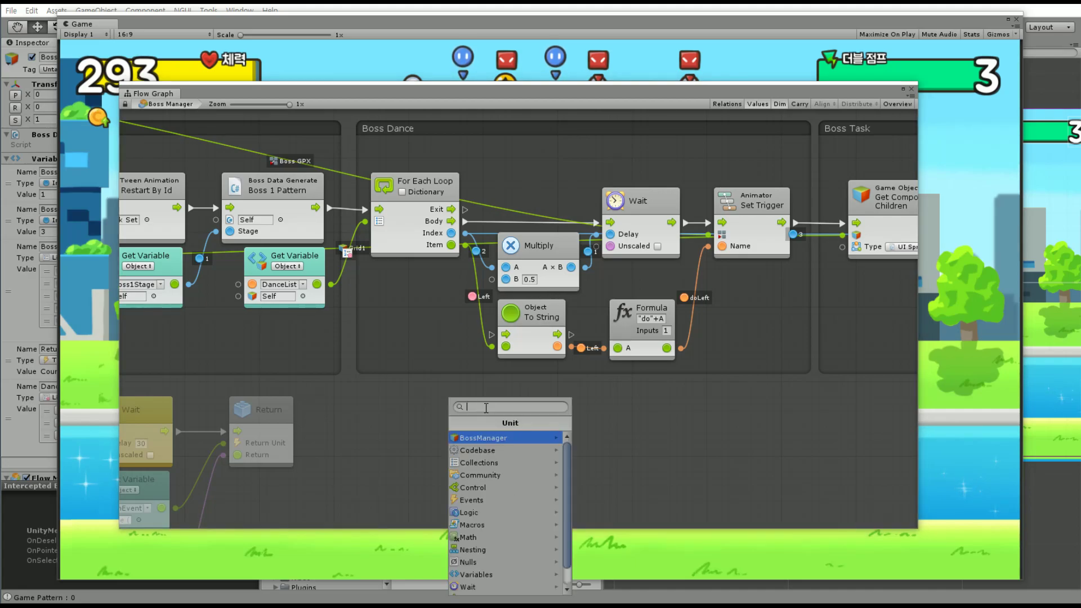
text(wait)
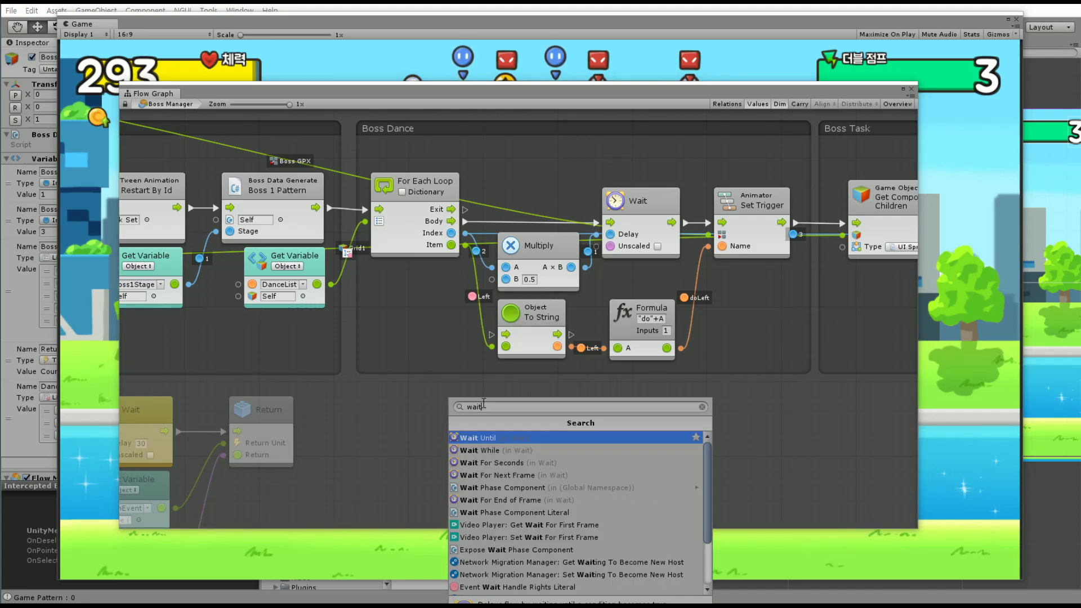
key(Down)
key(Down)
key(Down)
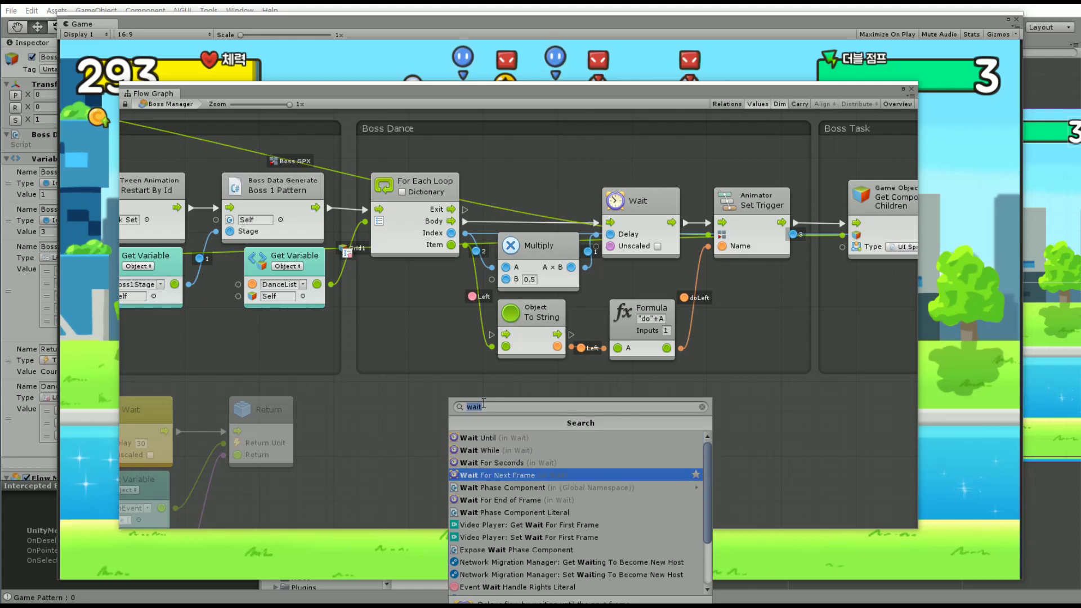
key(Up)
key(Up)
key(Up)
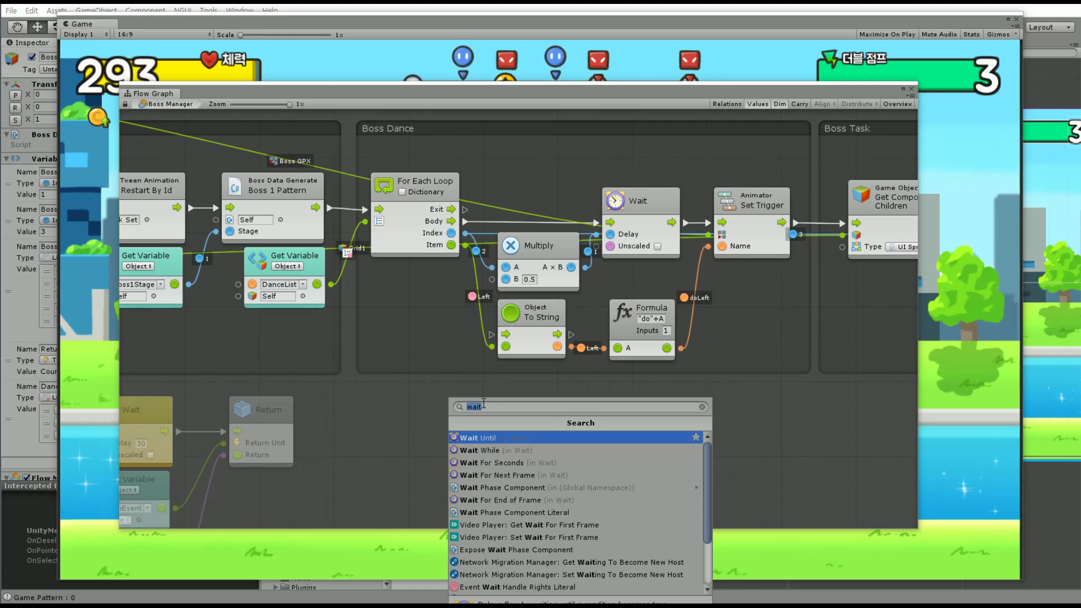
click(418, 335)
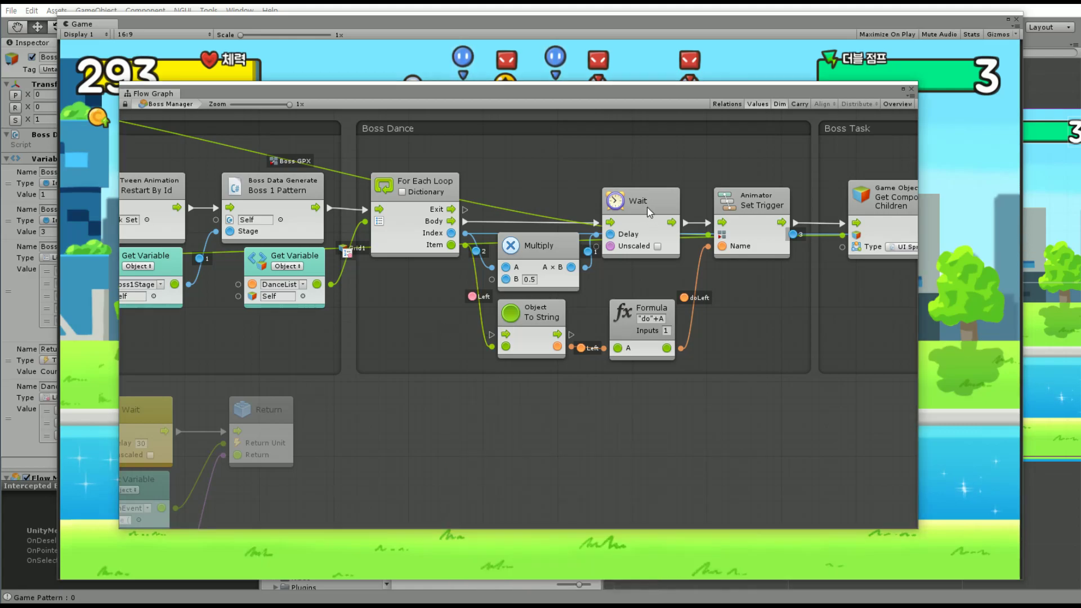
middle_drag(708, 349, 591, 417)
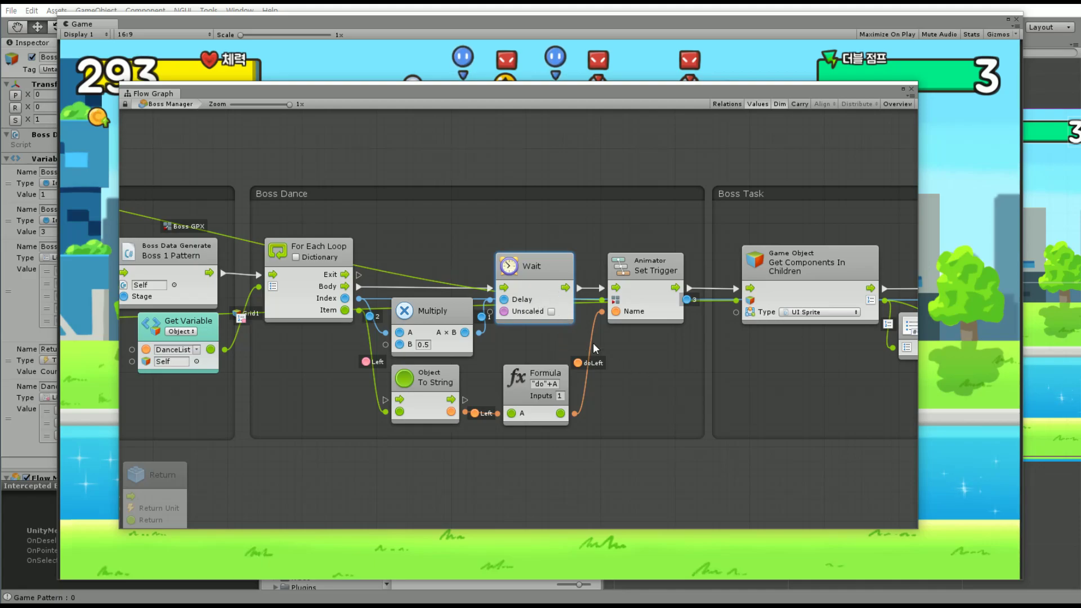
middle_drag(593, 342, 451, 344)
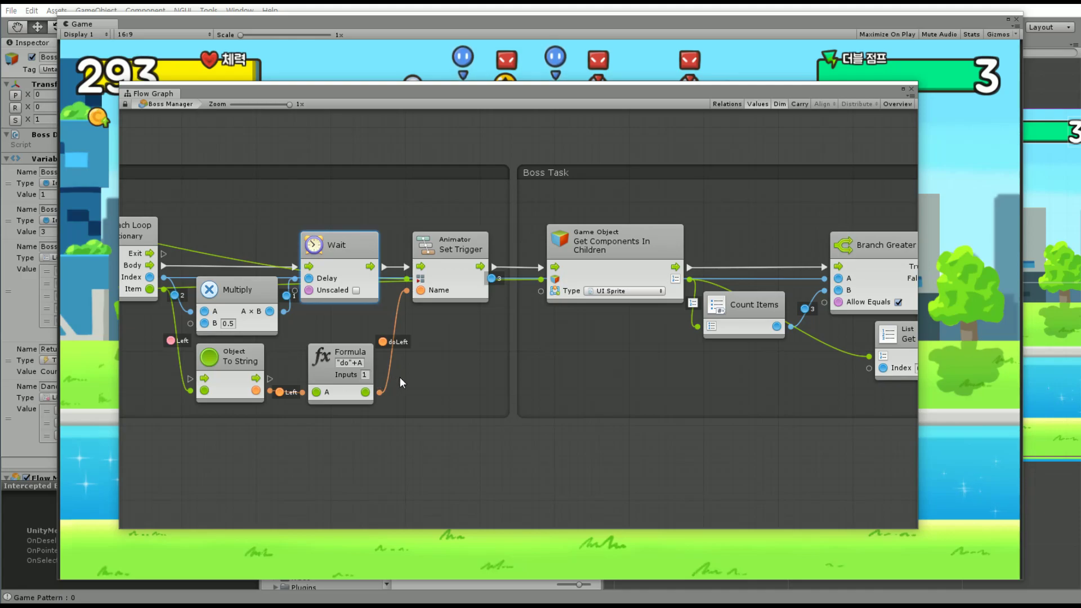
middle_drag(400, 377, 628, 363)
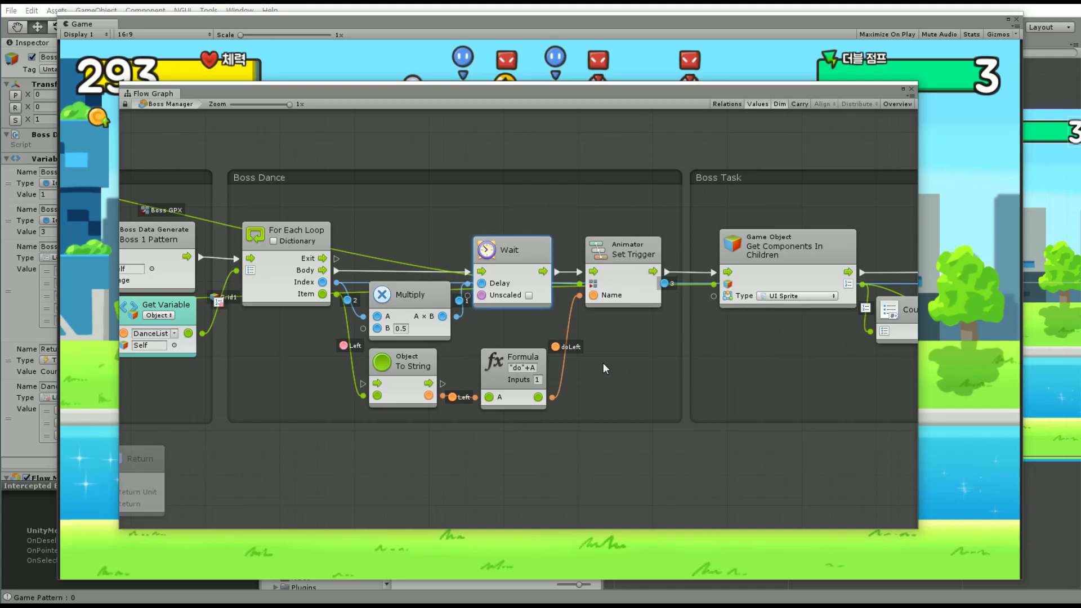
mouse_move(525, 249)
mouse_down()
mouse_move(499, 234)
mouse_move(518, 206)
mouse_move(528, 241)
mouse_up()
middle_drag(311, 380, 367, 388)
Browse the Control units from the For Each Loop's finder, then dismiss it without adding Edge Trigger
click(370, 241)
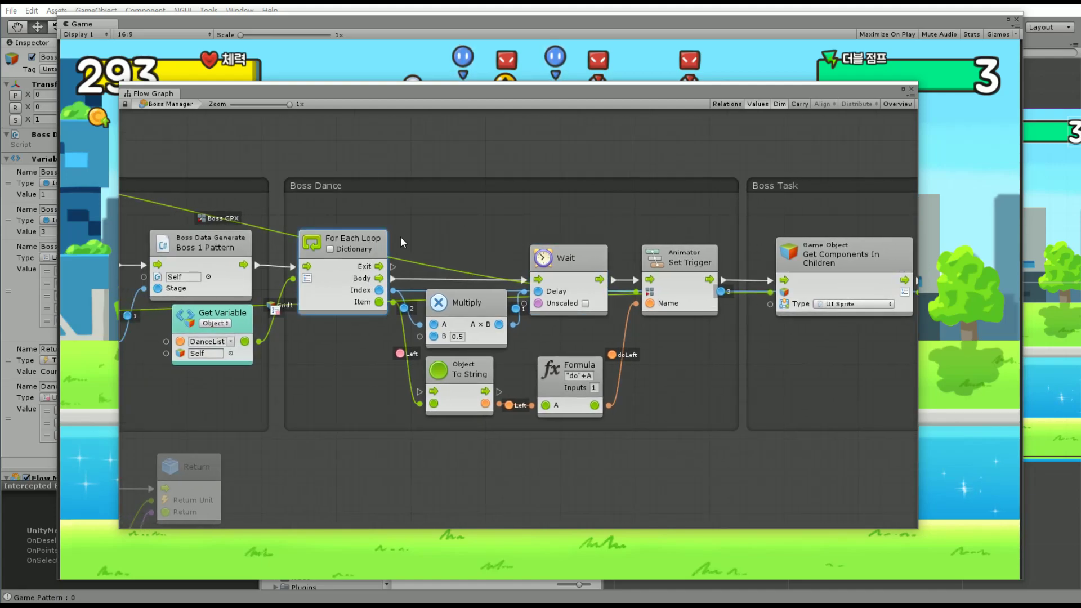
right_click(426, 205)
click(454, 213)
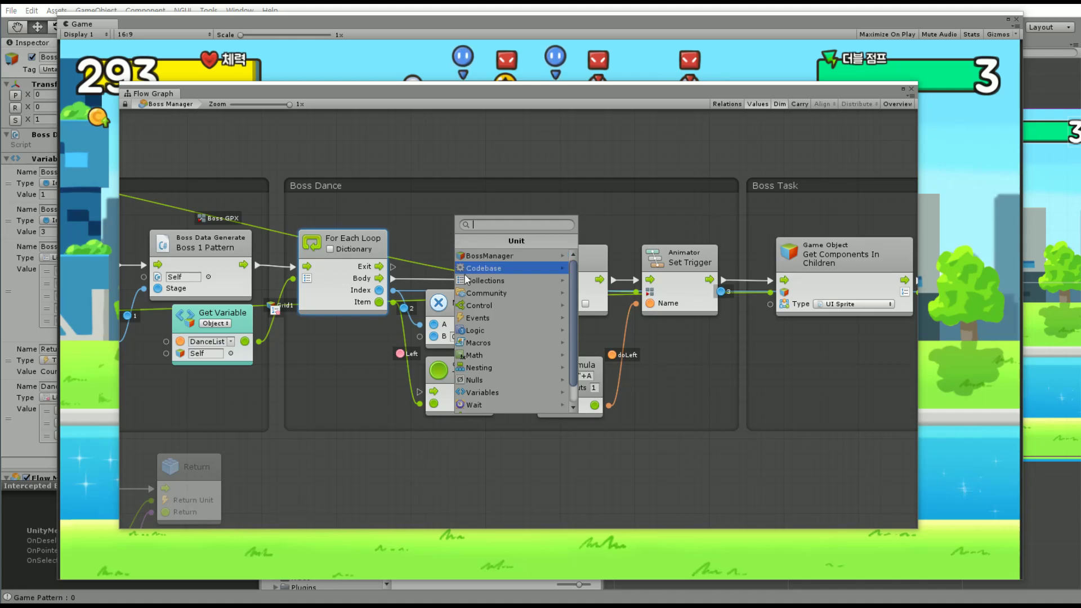
click(488, 306)
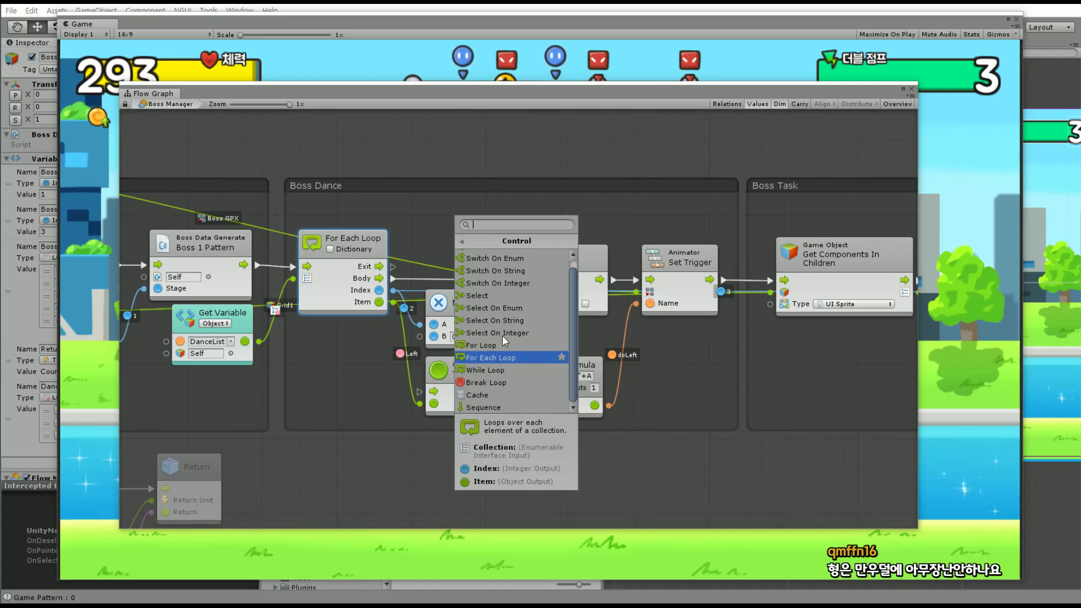
click(461, 242)
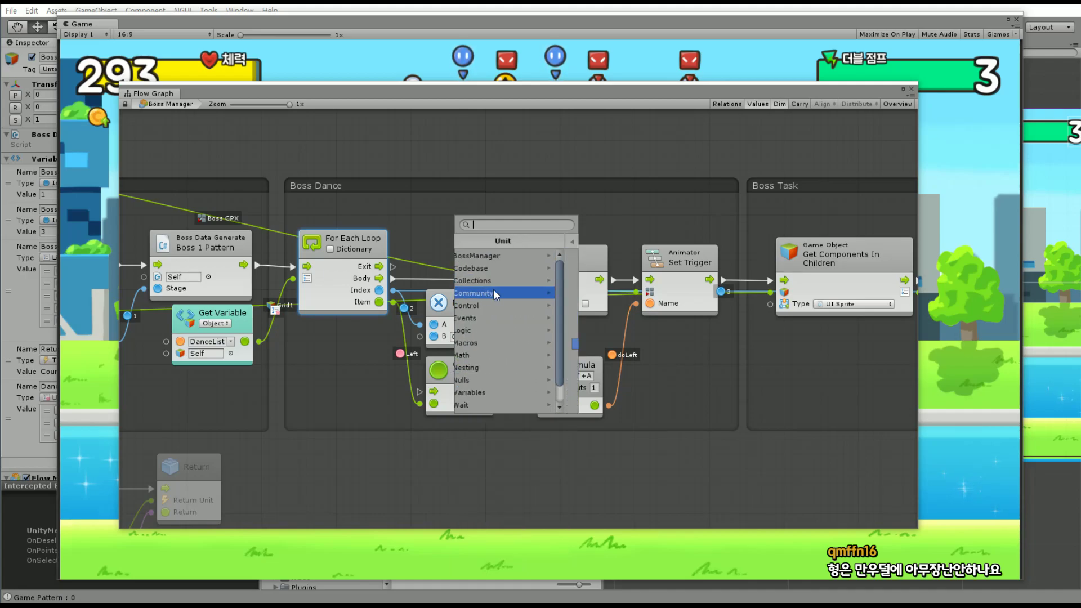
click(488, 293)
click(461, 241)
click(482, 305)
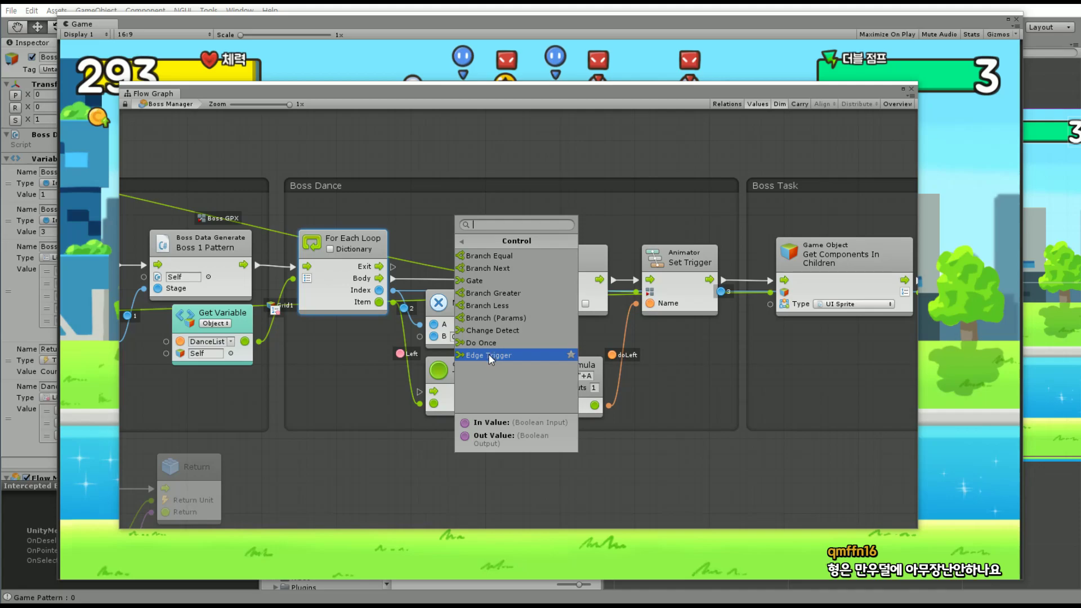
click(368, 390)
Stop play mode and arrange the Game and Flow Graph windows so the graph is visible
drag(430, 93, 299, 241)
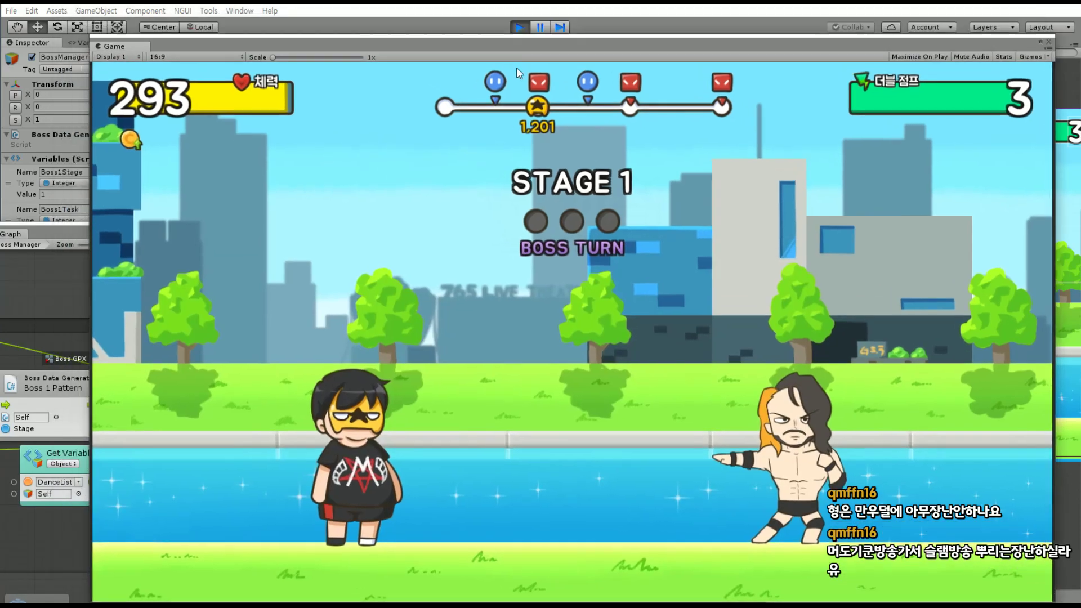
drag(455, 43, 583, 111)
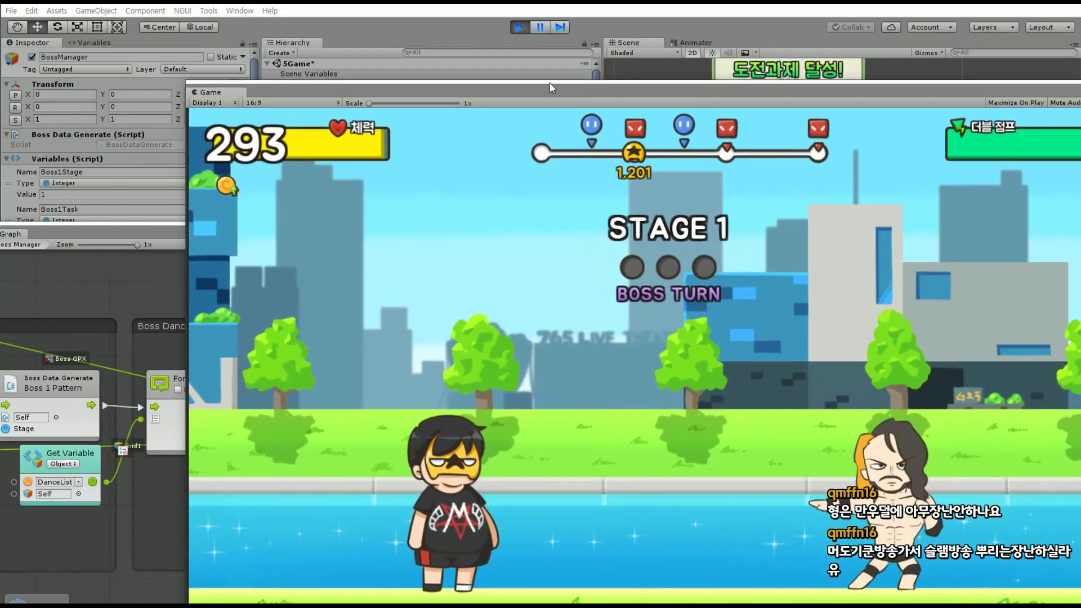
click(519, 29)
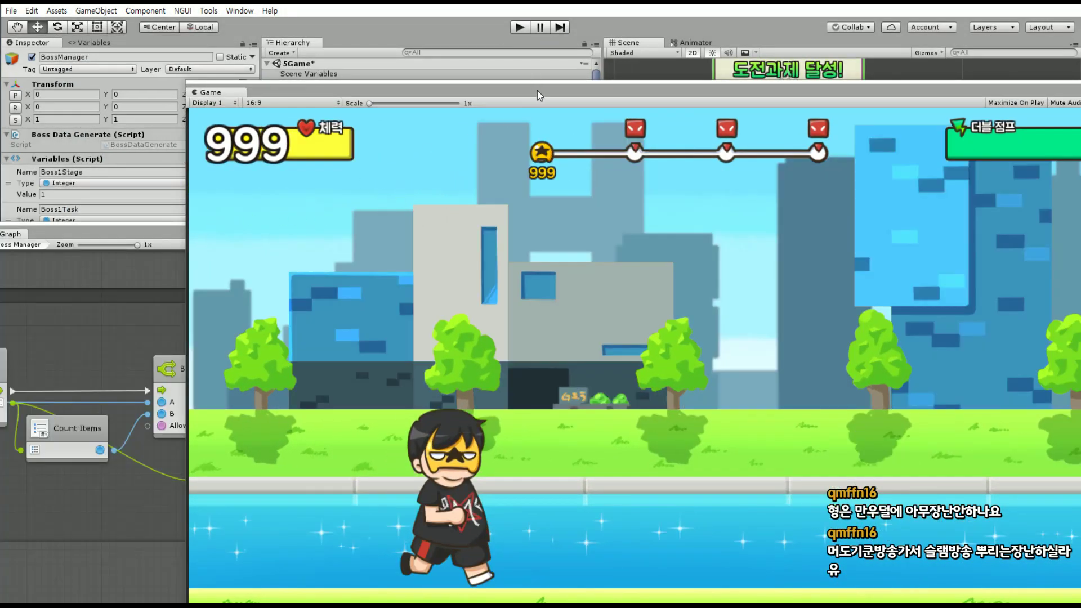
drag(535, 83, 1079, 402)
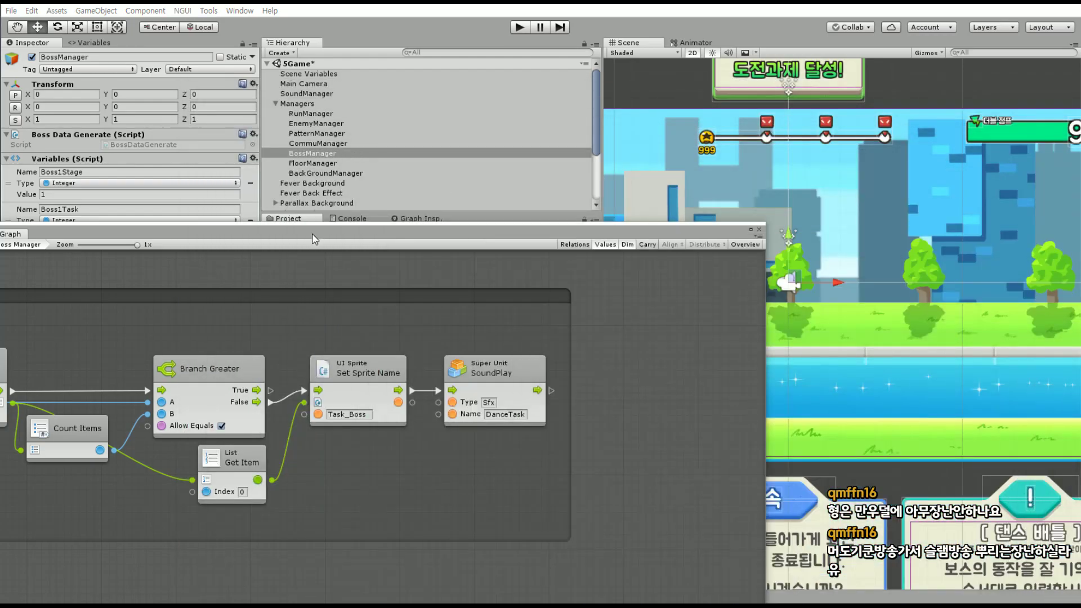
drag(314, 239, 446, 98)
middle_drag(467, 126, 545, 208)
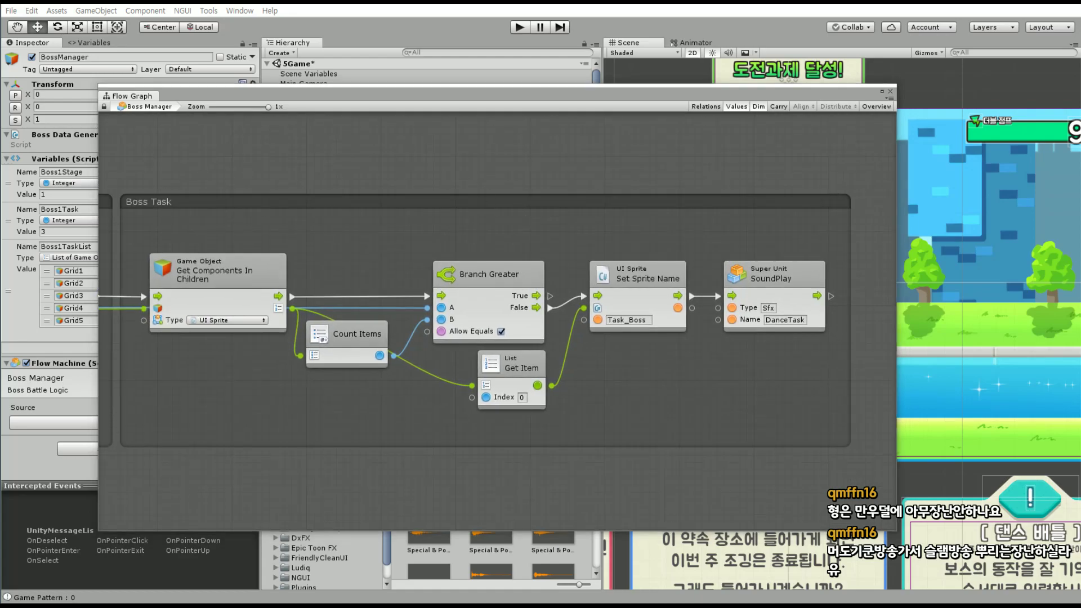
Look over the Boss Task nodes: Multiply, Object To String, Set Sprite Name, SoundPlay and Get Item
click(594, 203)
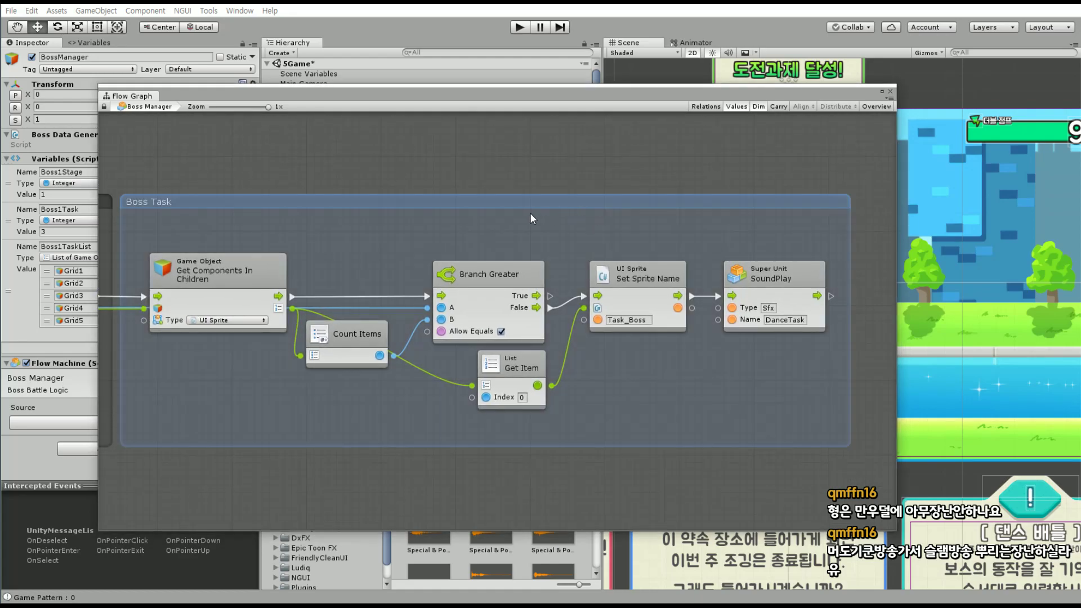
click(507, 191)
scroll(498, 197, left, 5)
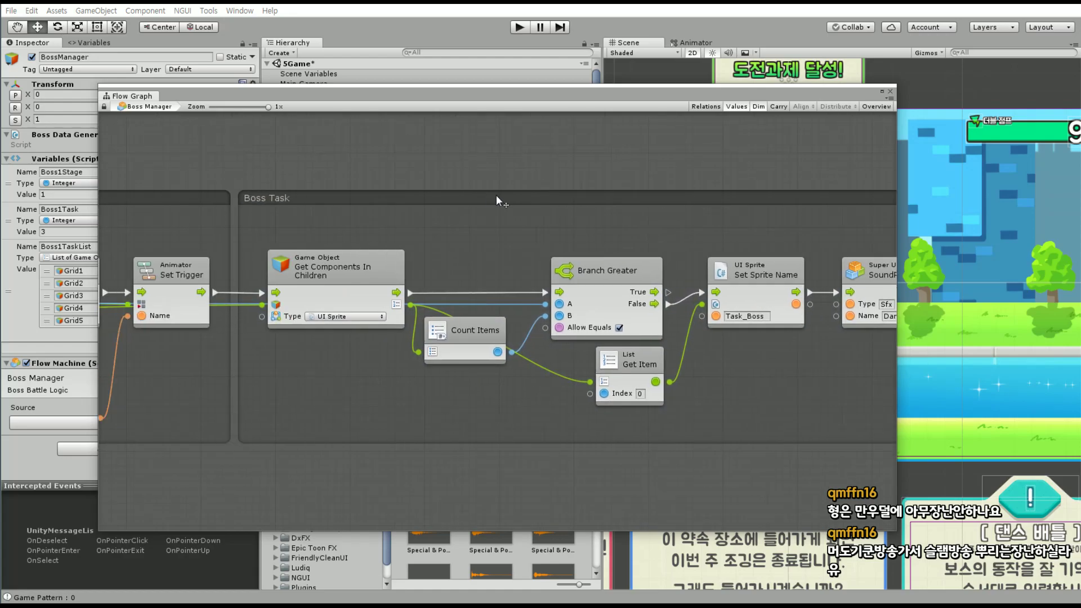
scroll(437, 205, down, 3)
scroll(355, 316, up, 3)
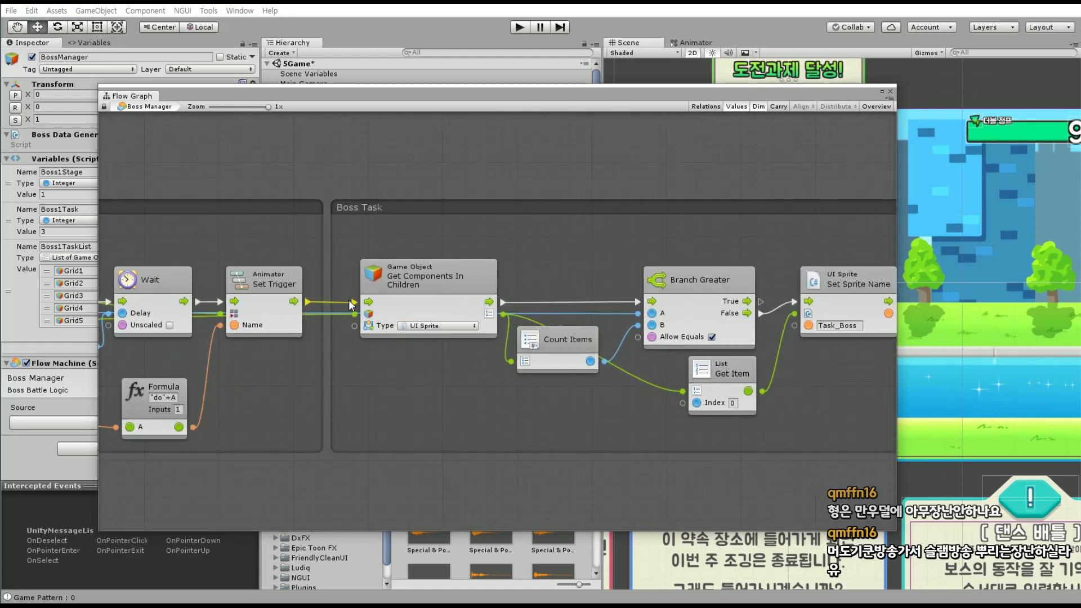
mouse_move(389, 374)
middle_down()
mouse_move(478, 367)
mouse_move(348, 356)
middle_up()
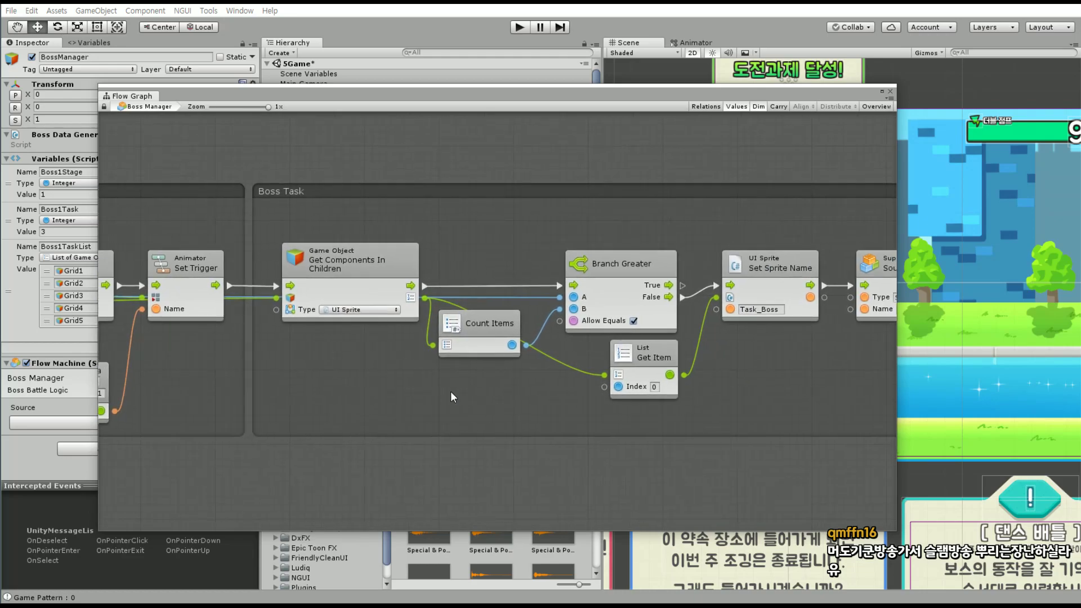
middle_drag(450, 391, 389, 407)
click(512, 350)
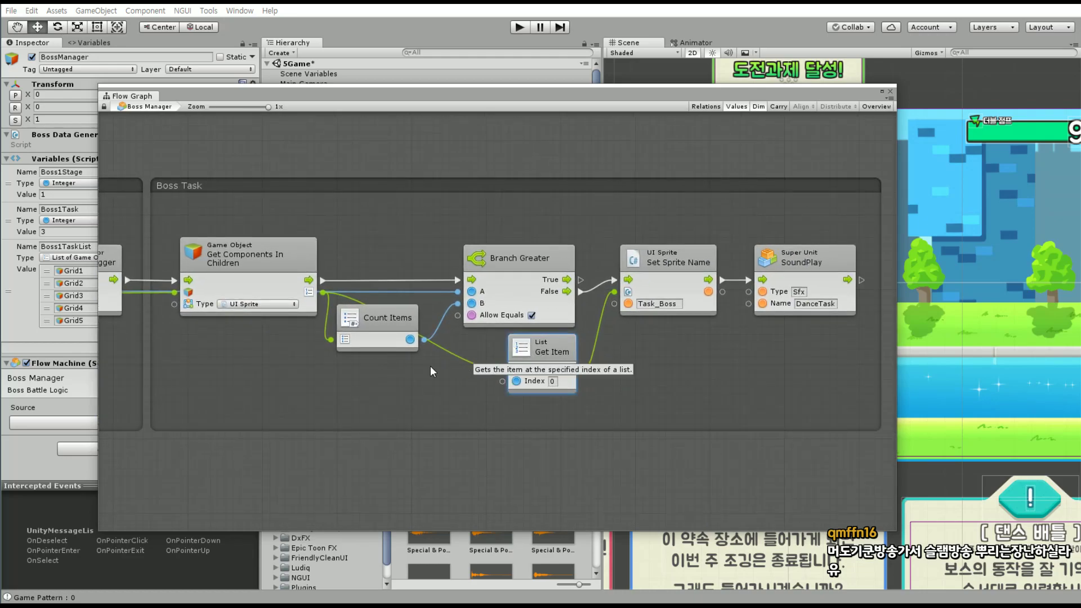
middle_drag(312, 378, 410, 370)
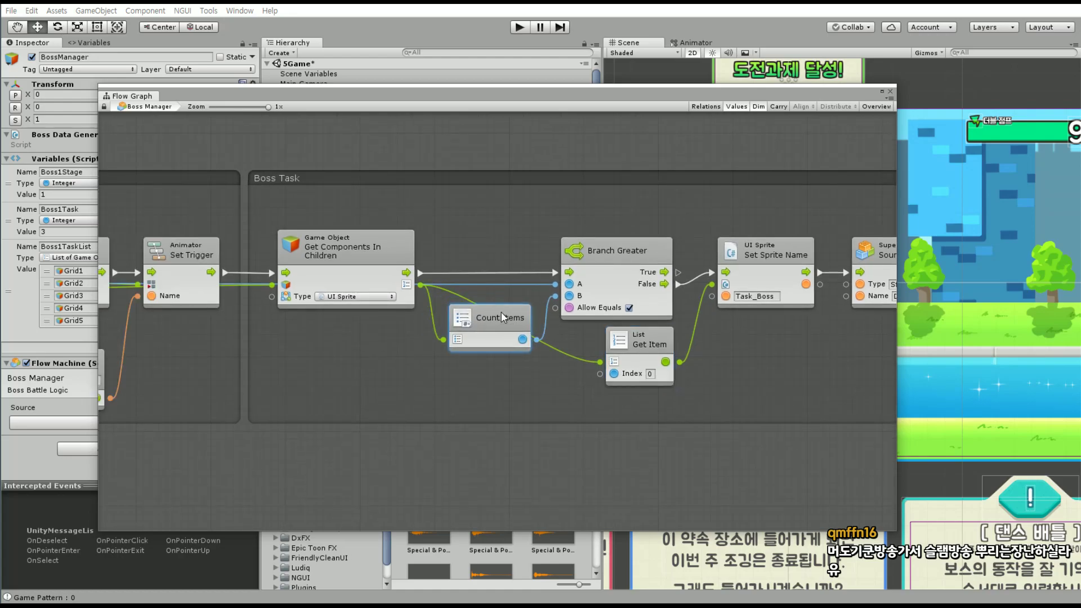
Nudge the Count Items and Formula nodes into place across the Boss Dance group
drag(488, 337, 502, 329)
middle_drag(431, 336, 643, 326)
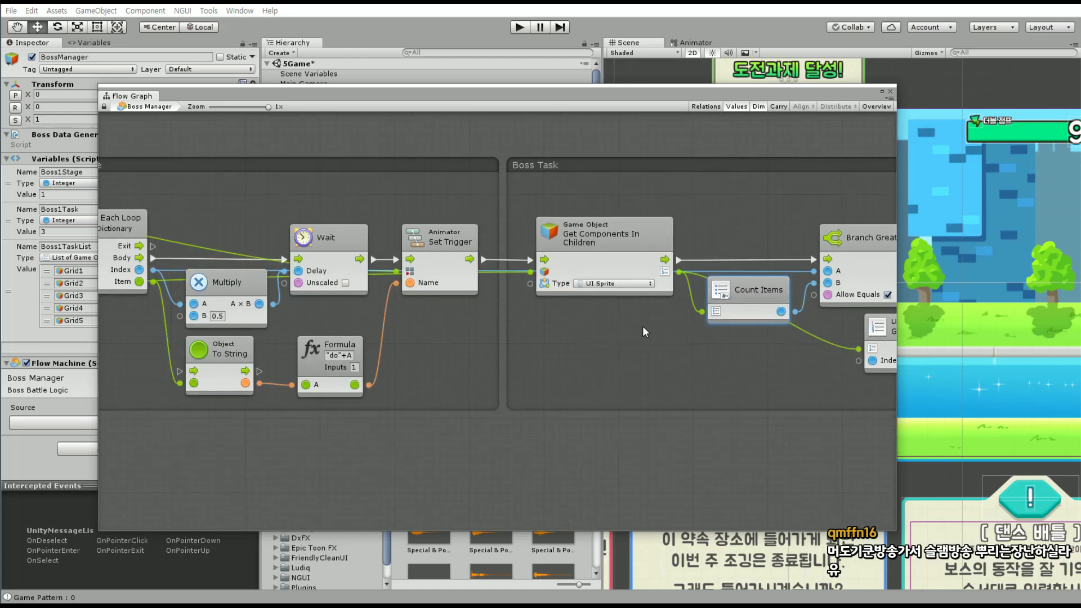
middle_drag(432, 326, 582, 313)
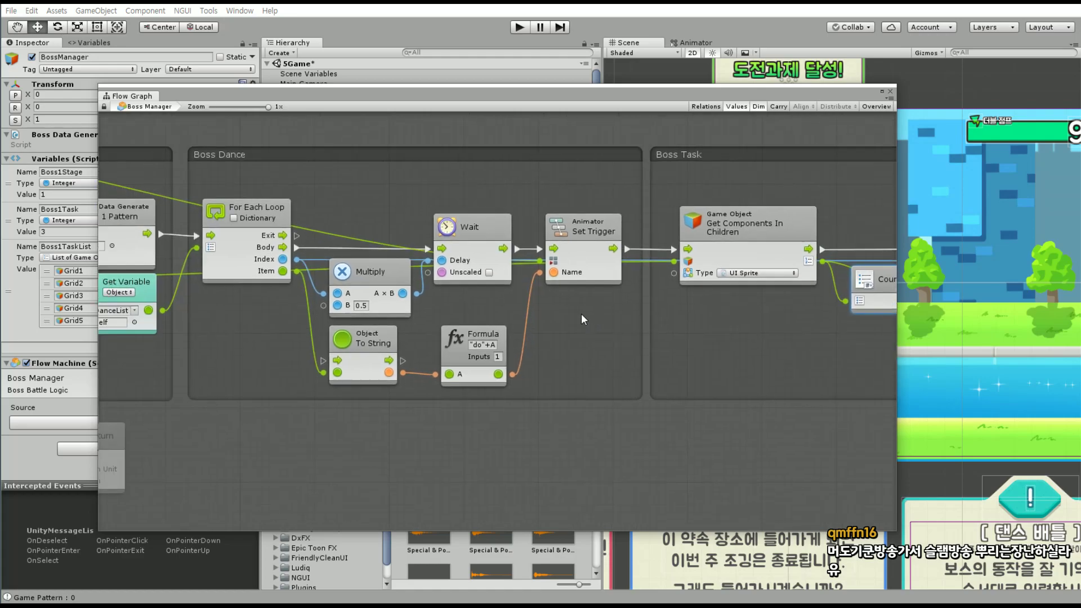
mouse_move(565, 340)
mouse_down()
mouse_move(350, 362)
mouse_move(407, 338)
mouse_move(447, 342)
mouse_up()
click(430, 342)
click(532, 334)
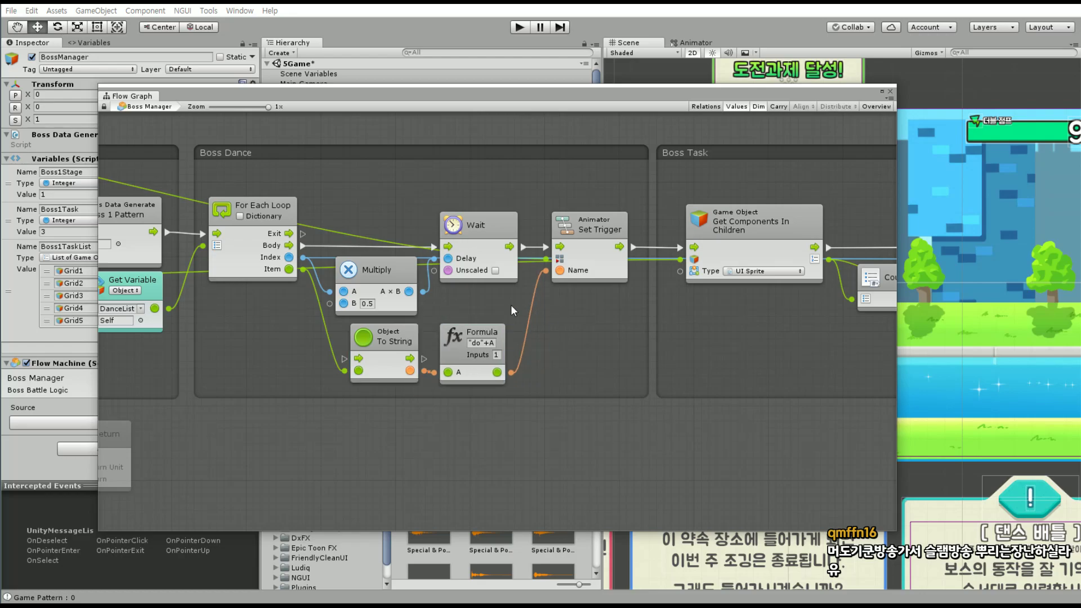
mouse_move(567, 317)
middle_down()
mouse_move(536, 330)
mouse_move(359, 327)
middle_up()
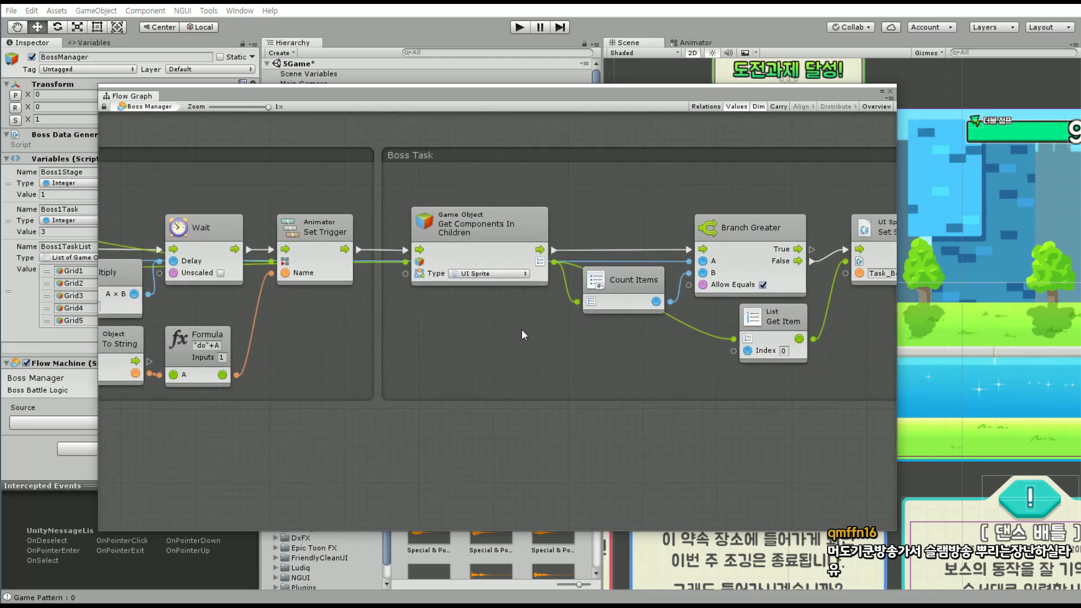
middle_drag(522, 330, 479, 328)
Delete the For Each Loop node from the Boss Dance group
click(265, 231)
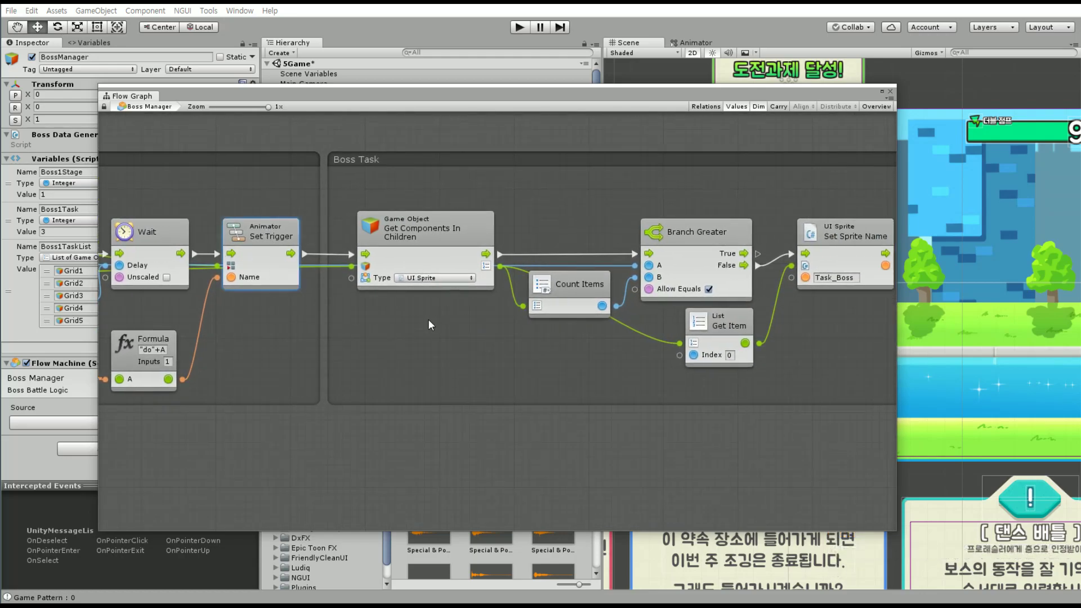
scroll(542, 321, left, 5)
scroll(623, 335, left, 4)
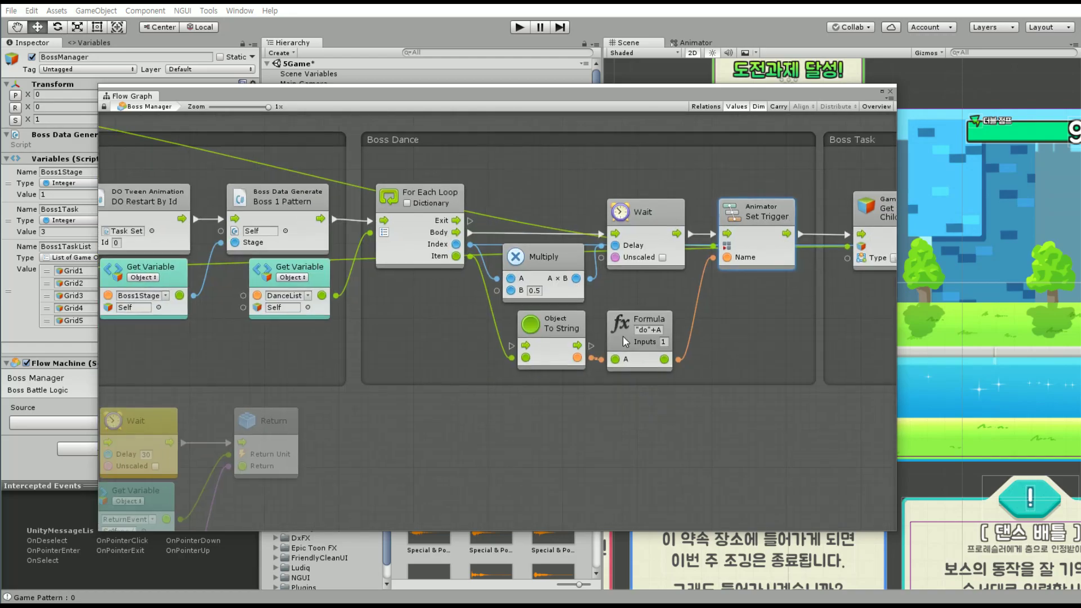
click(413, 215)
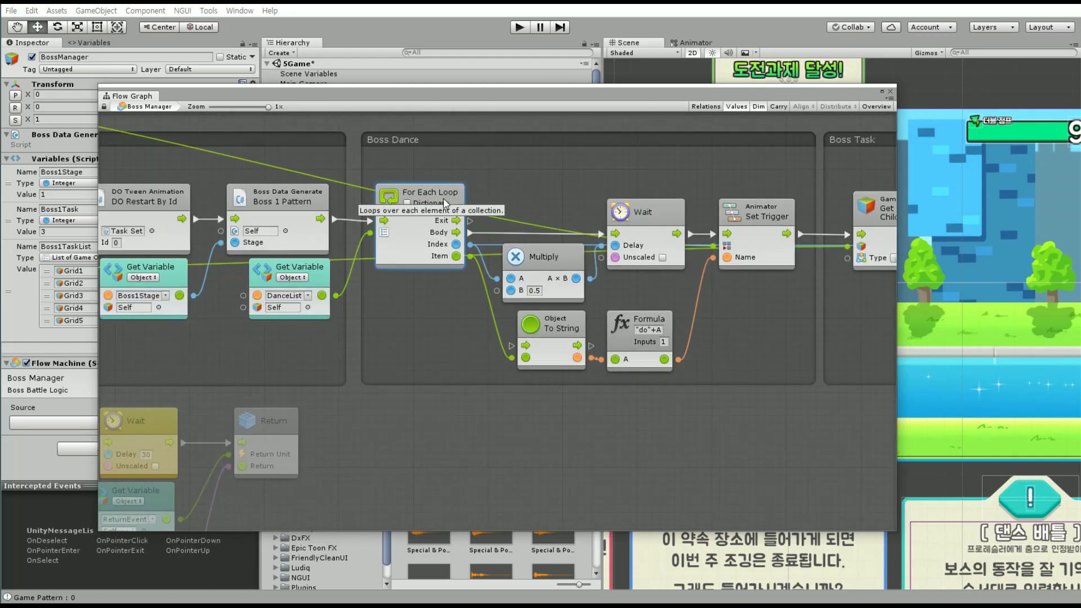
key(Delete)
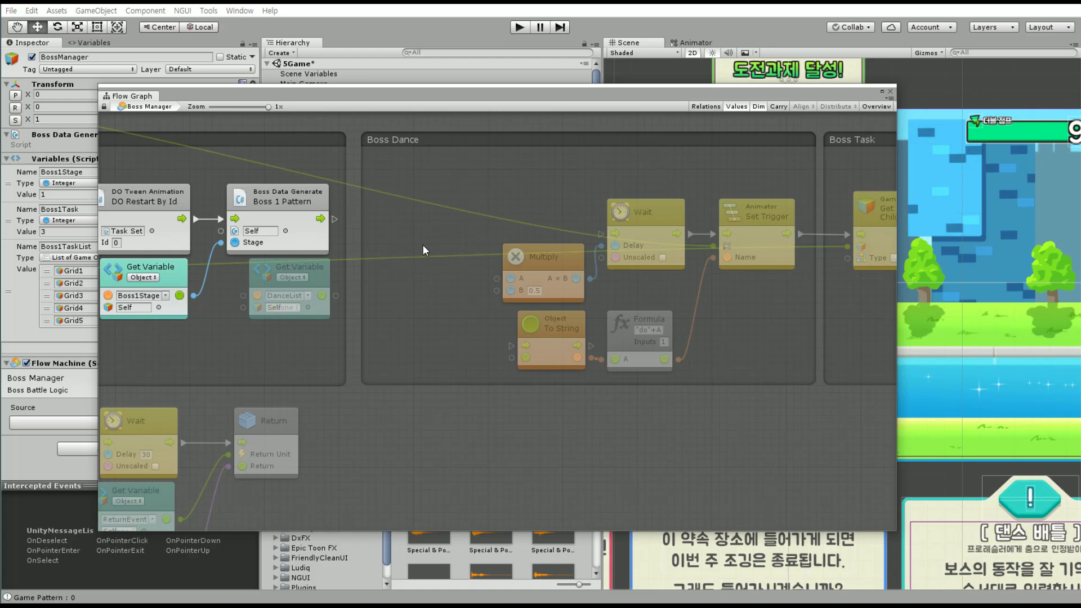
Browse the graph Variables units and move the Get Variable node down and right
middle_drag(424, 248, 478, 273)
middle_drag(502, 220, 439, 213)
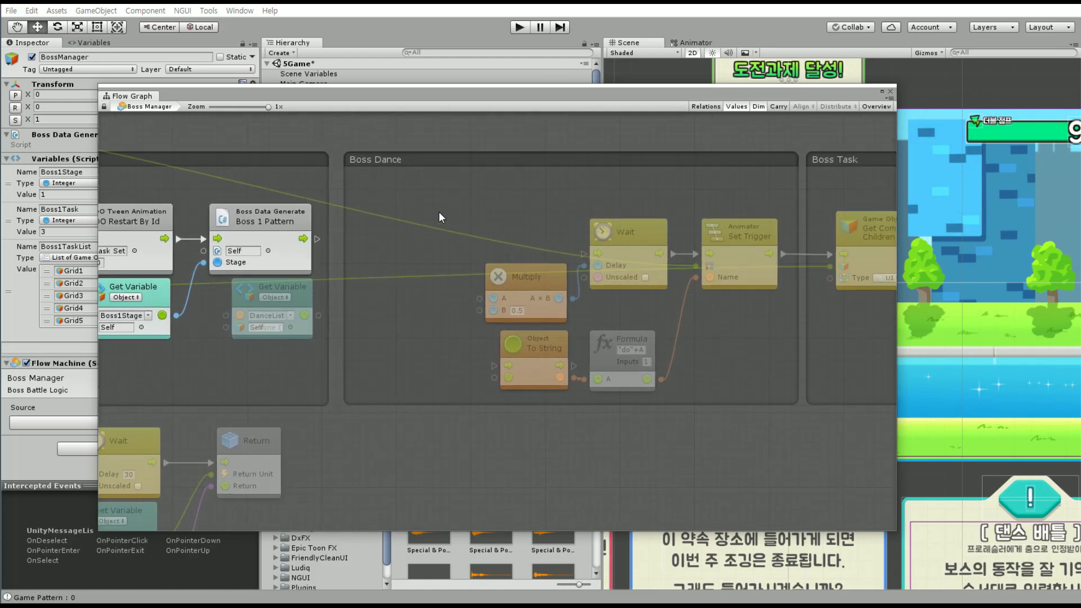
mouse_move(418, 97)
mouse_down()
mouse_move(536, 82)
mouse_move(457, 89)
mouse_up()
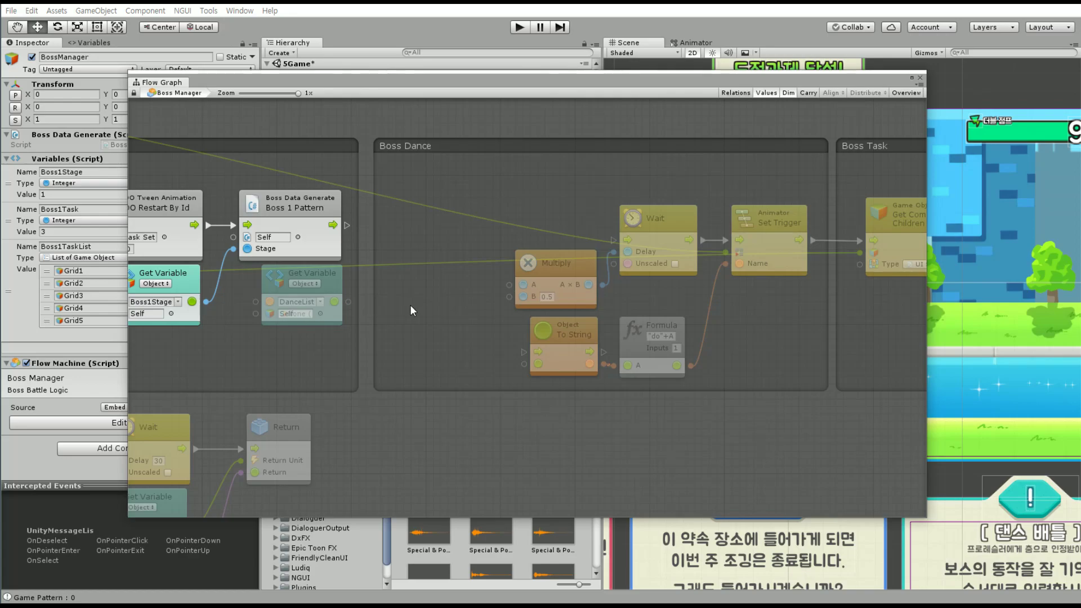
right_click(410, 306)
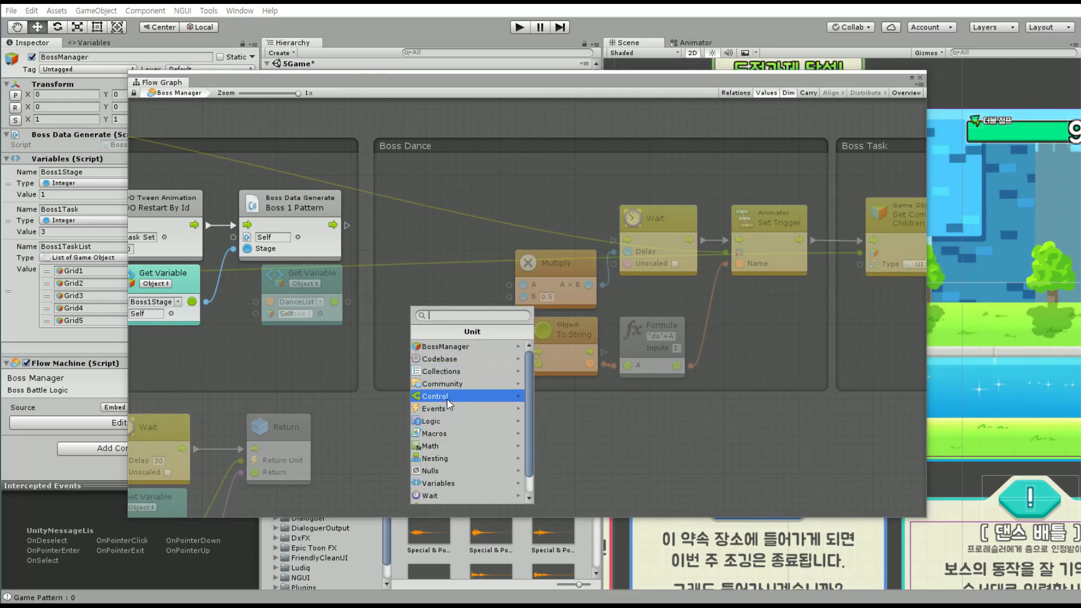
scroll(446, 437, down, 1)
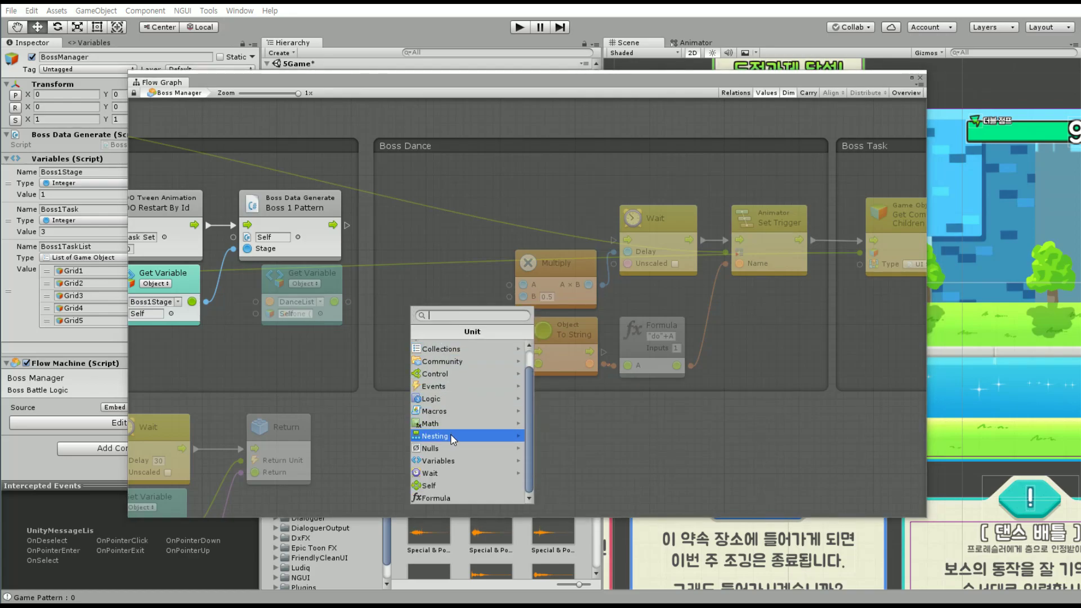
click(445, 463)
click(437, 343)
key(Escape)
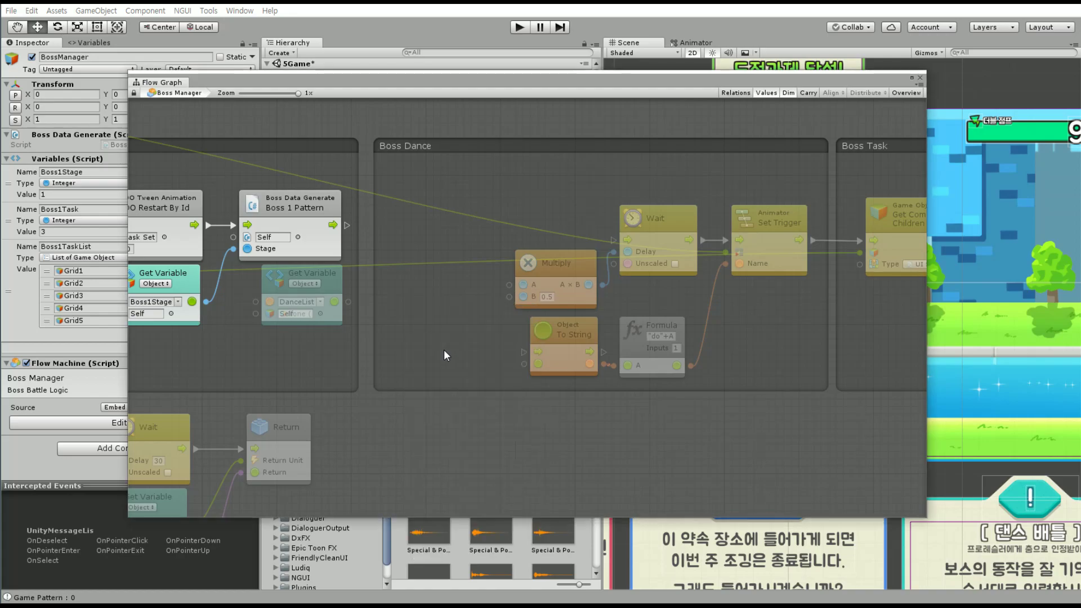
drag(416, 340, 618, 449)
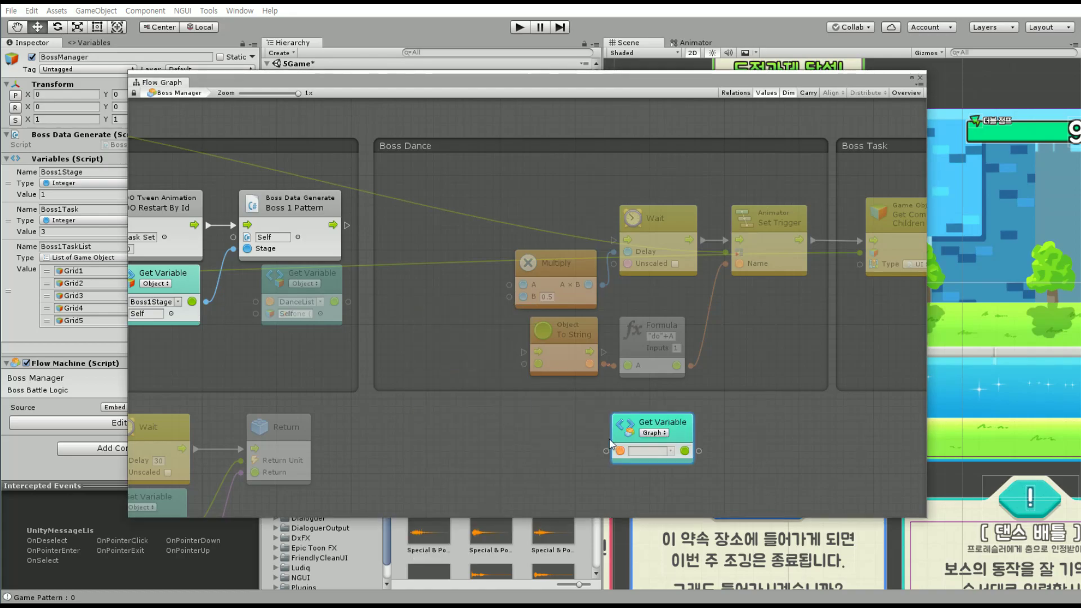
Add a Set Graph Variable unit for DanceIndex
right_click(393, 346)
click(437, 361)
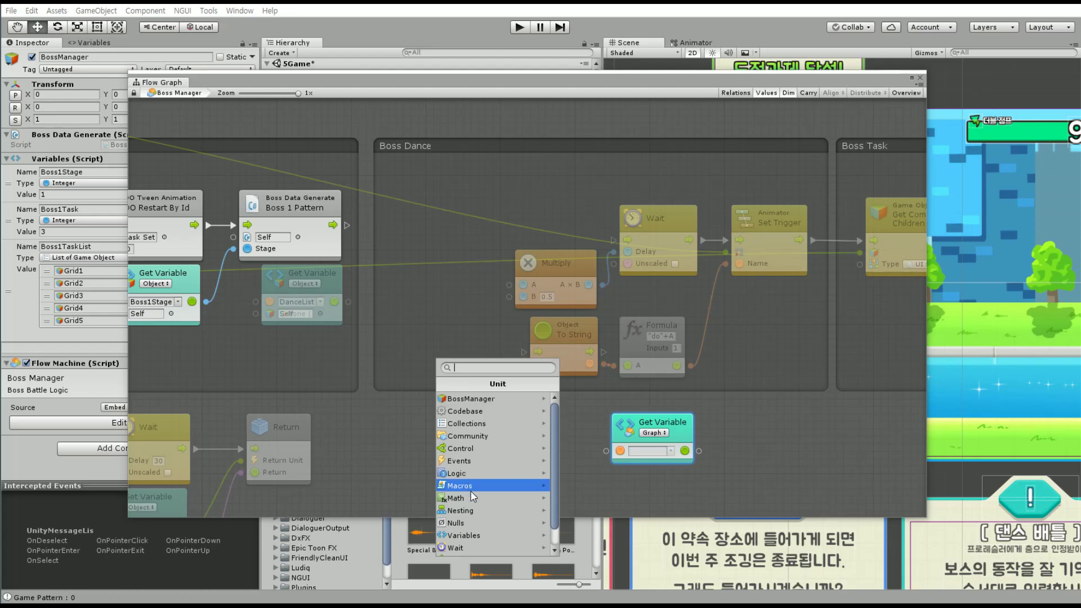
click(473, 535)
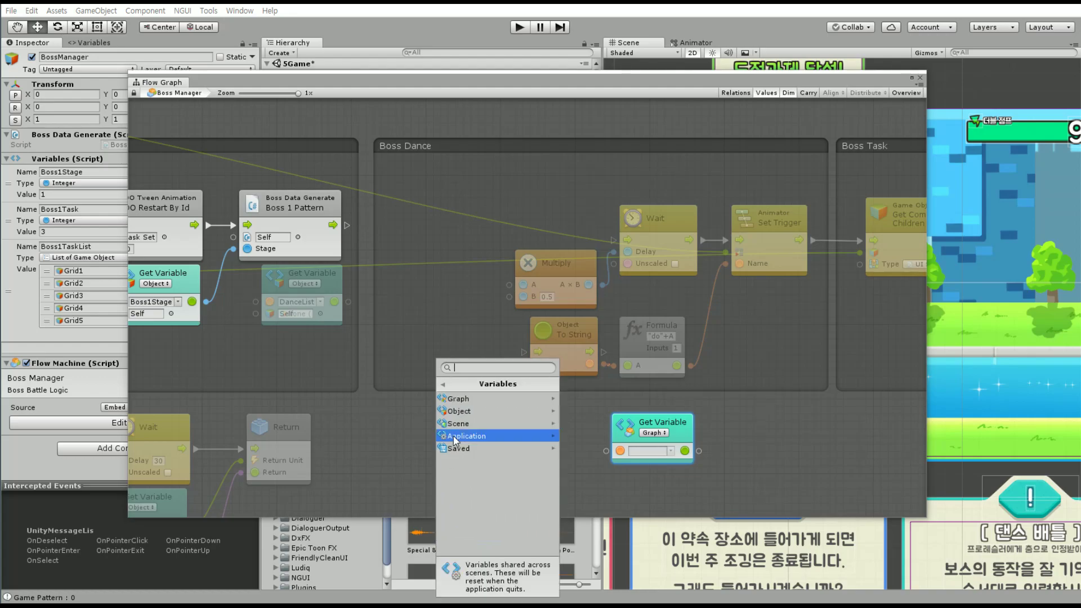
click(470, 399)
click(470, 411)
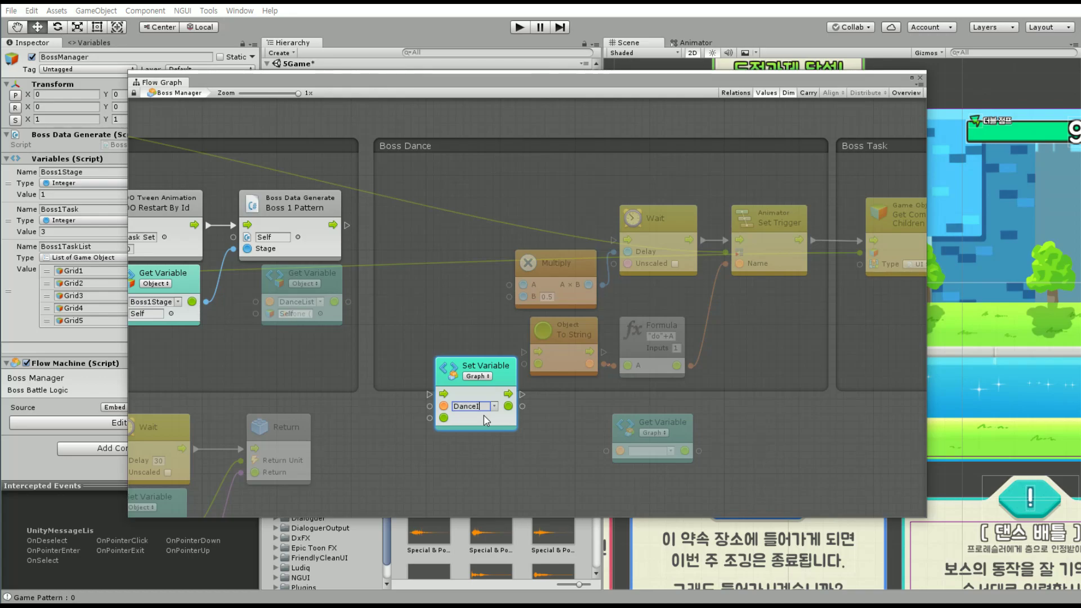
text(ndex)
click(414, 448)
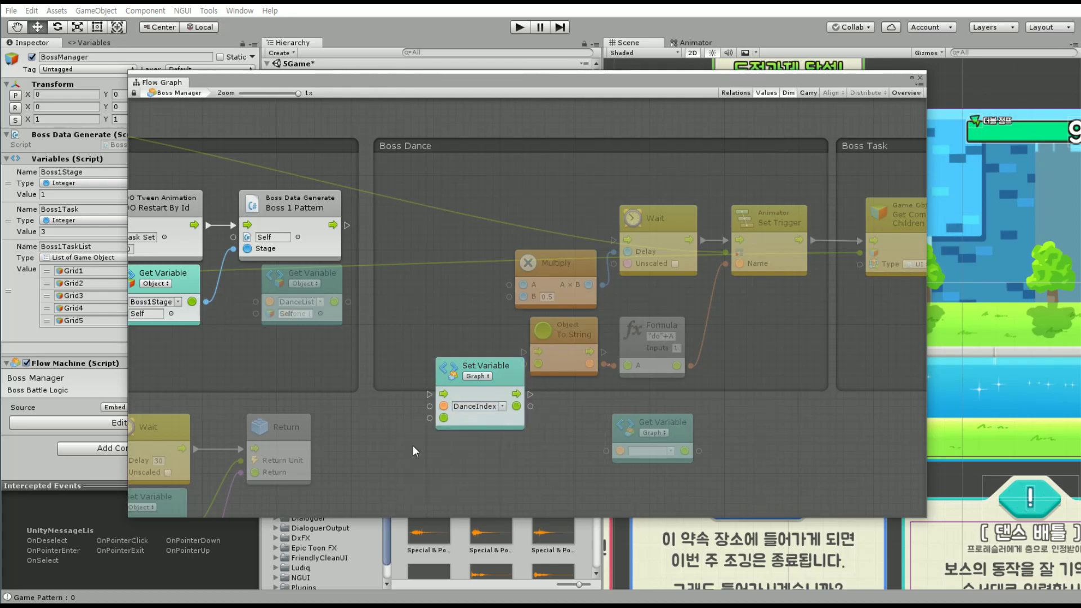
Feed an Integer 0 literal into Set Variable and run it after the Boss 1 Pattern step
right_click(413, 451)
click(404, 436)
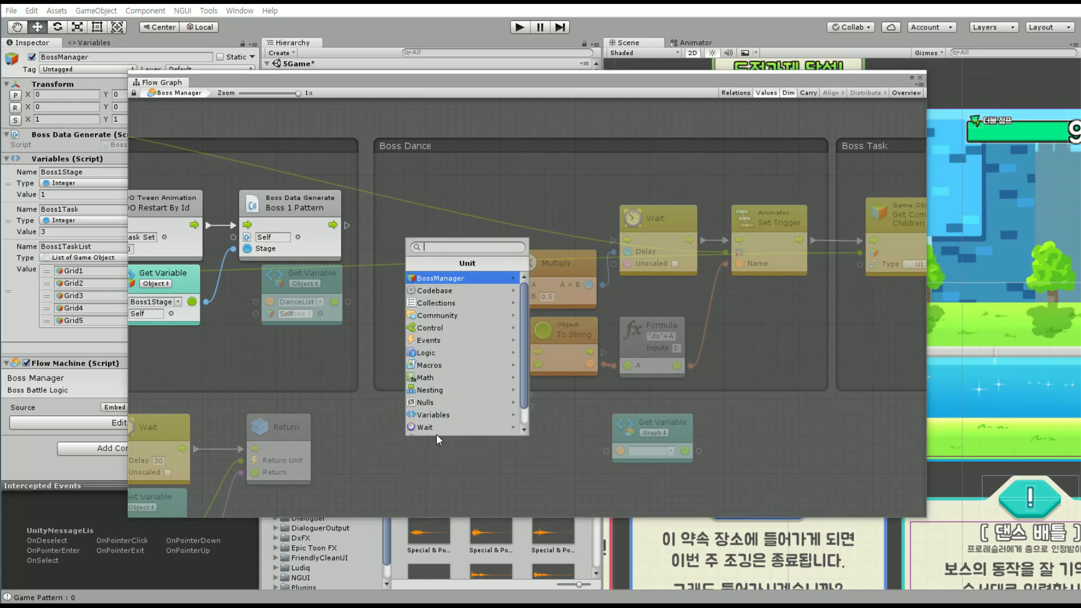
text(integer)
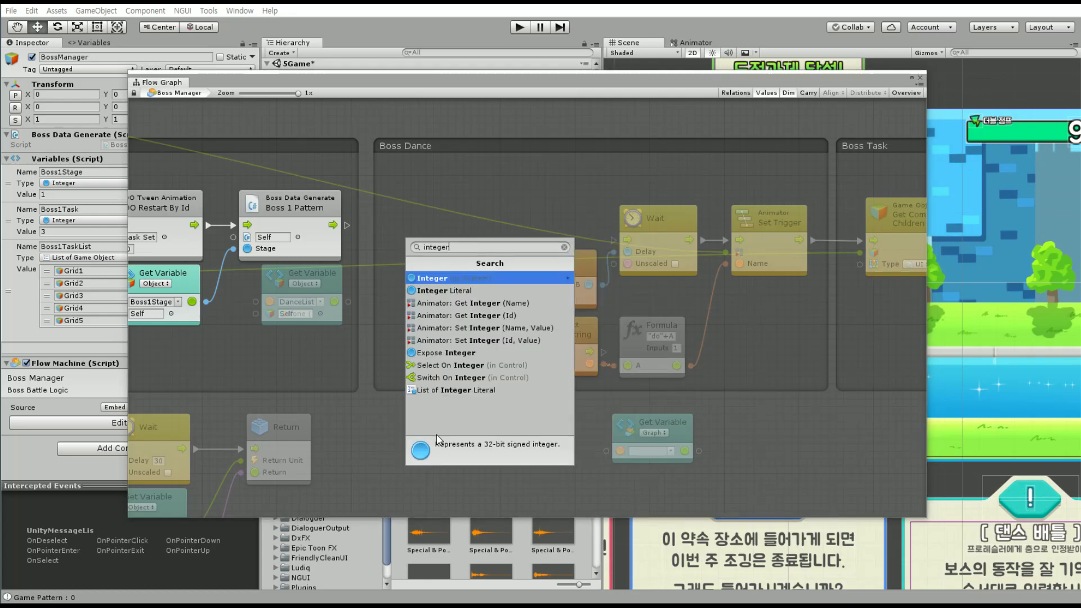
key(Return)
drag(472, 475, 437, 427)
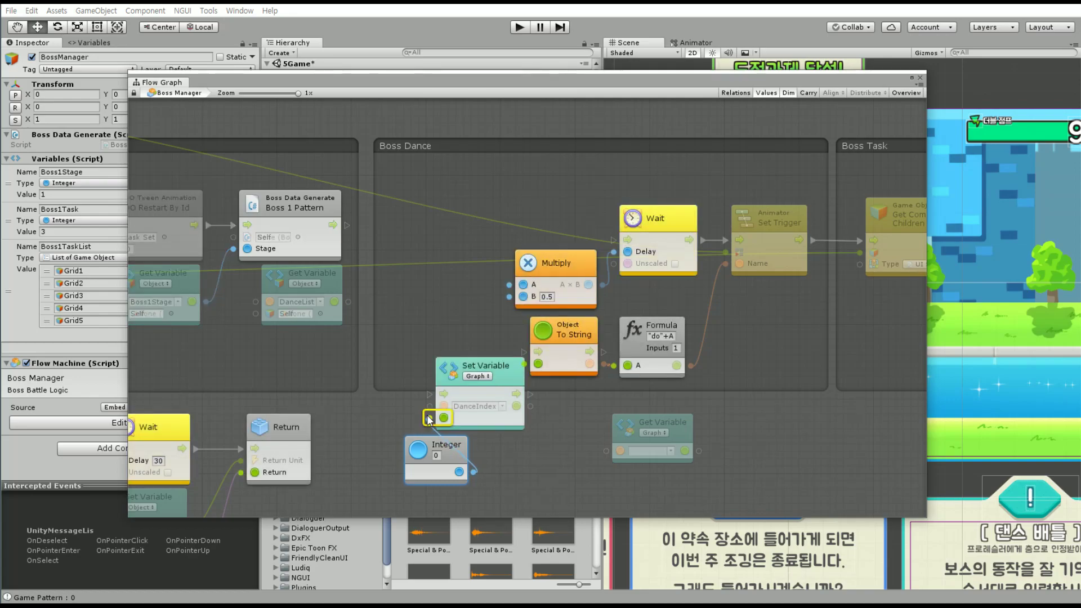
mouse_move(453, 371)
mouse_down()
mouse_move(398, 211)
mouse_move(376, 234)
mouse_up()
drag(443, 458, 336, 345)
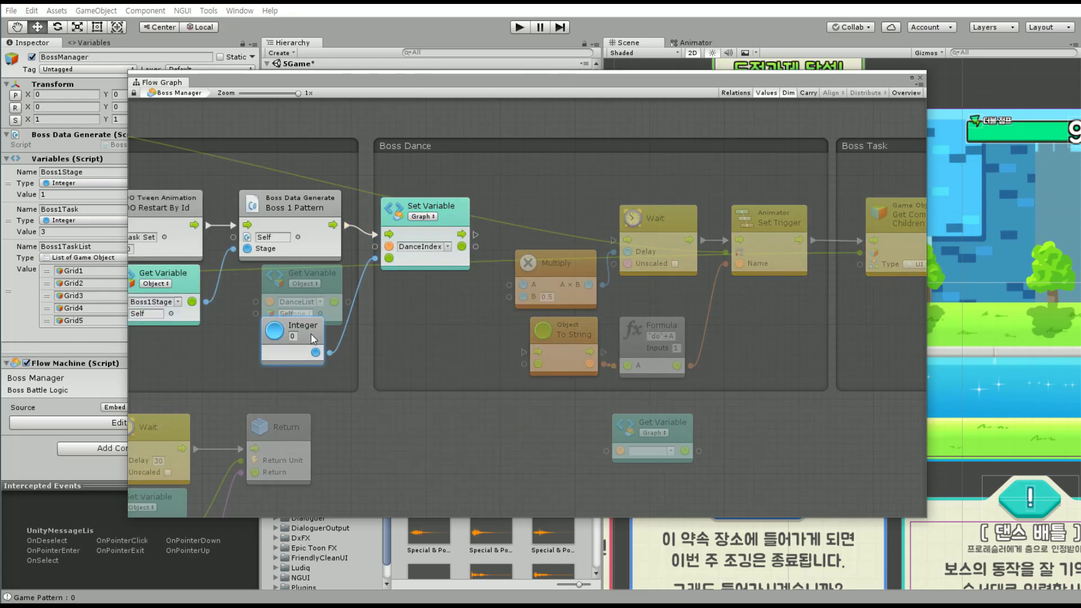
Shift the Boss Dance group right to make room beside the Boss Data Generate nodes
middle_drag(738, 204, 630, 137)
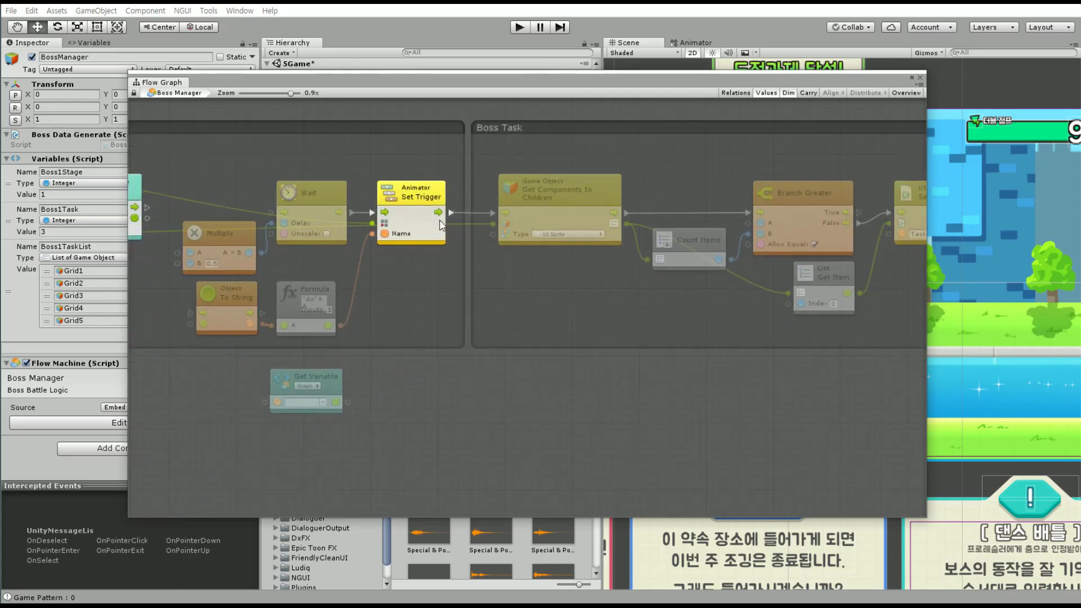
click(717, 128)
drag(444, 128, 546, 121)
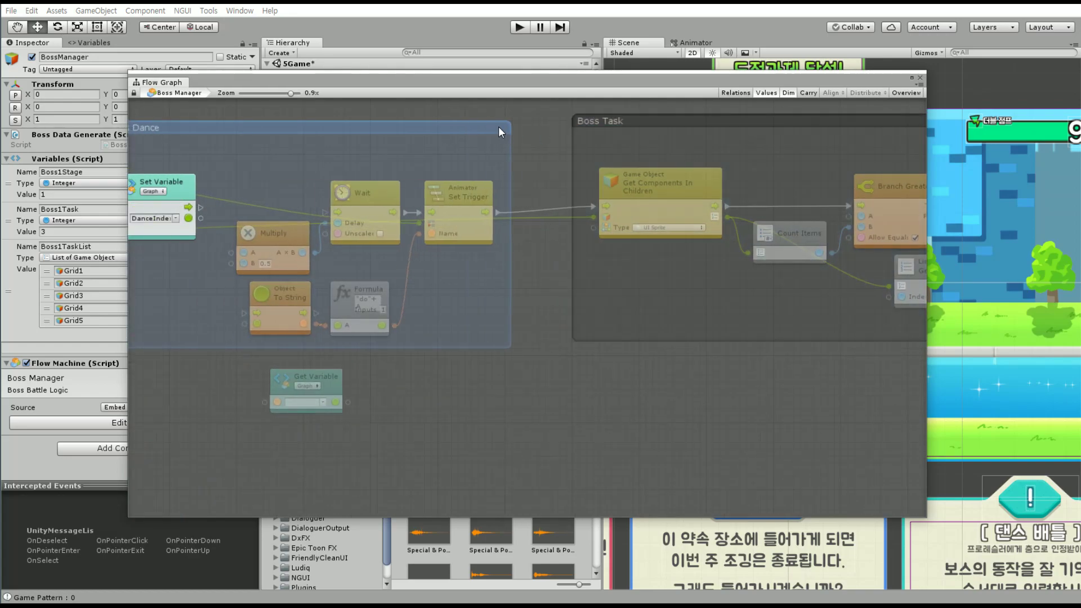
middle_drag(320, 185, 652, 188)
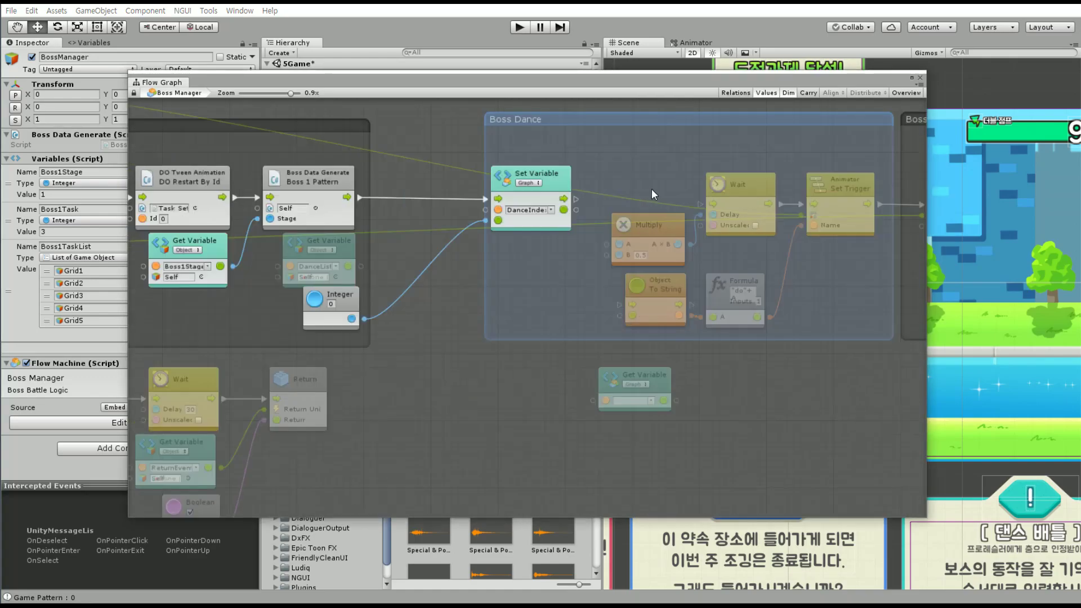
scroll(583, 249, up, 1)
click(486, 309)
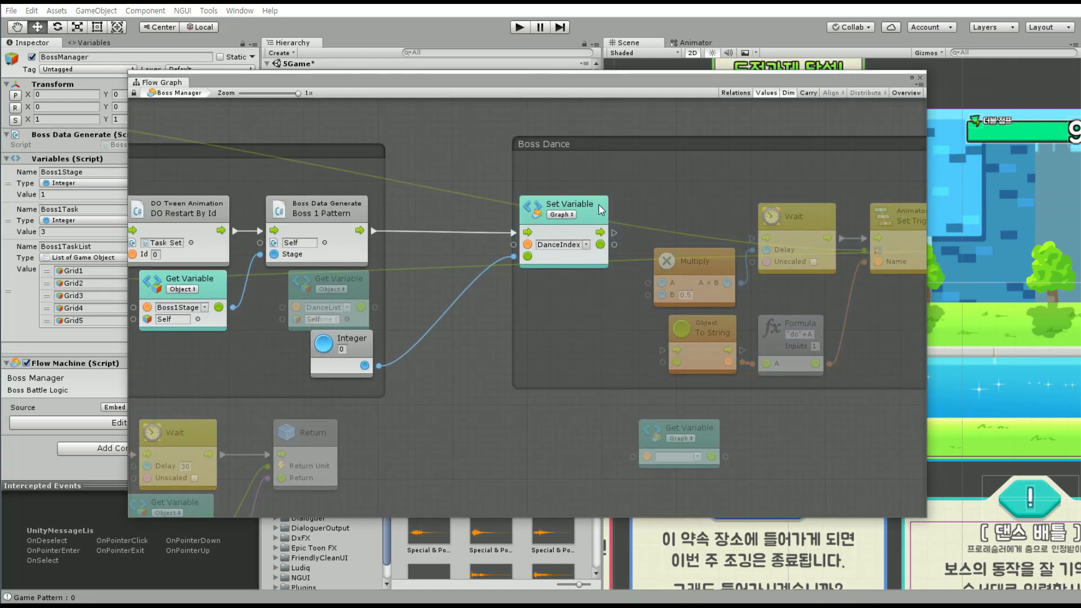
Move Set Variable out of the Boss Dance group and line up the Integer node beside it
drag(599, 205, 502, 207)
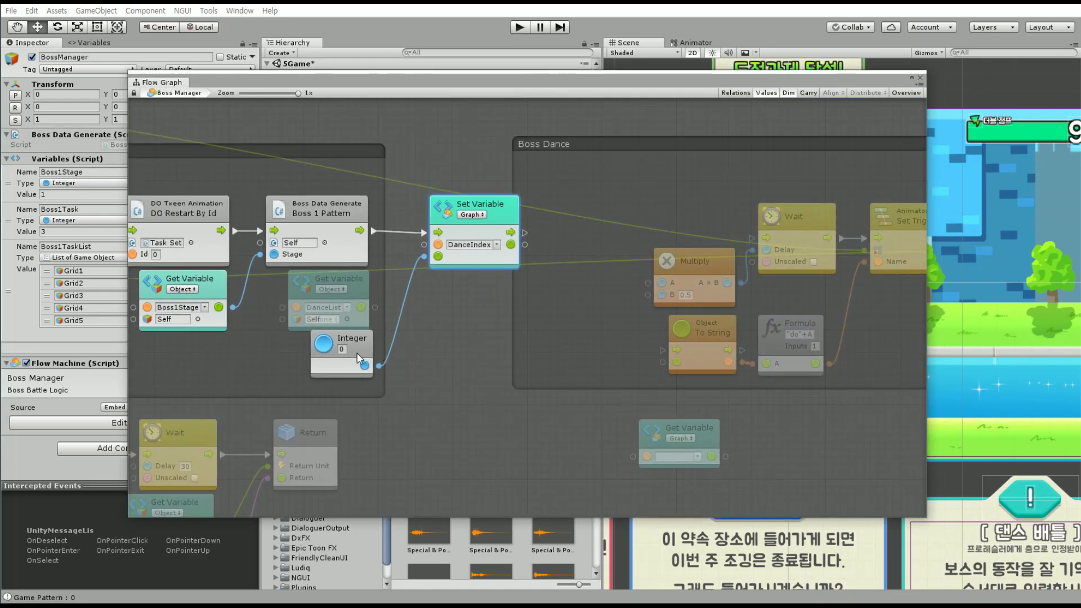
drag(358, 355, 424, 295)
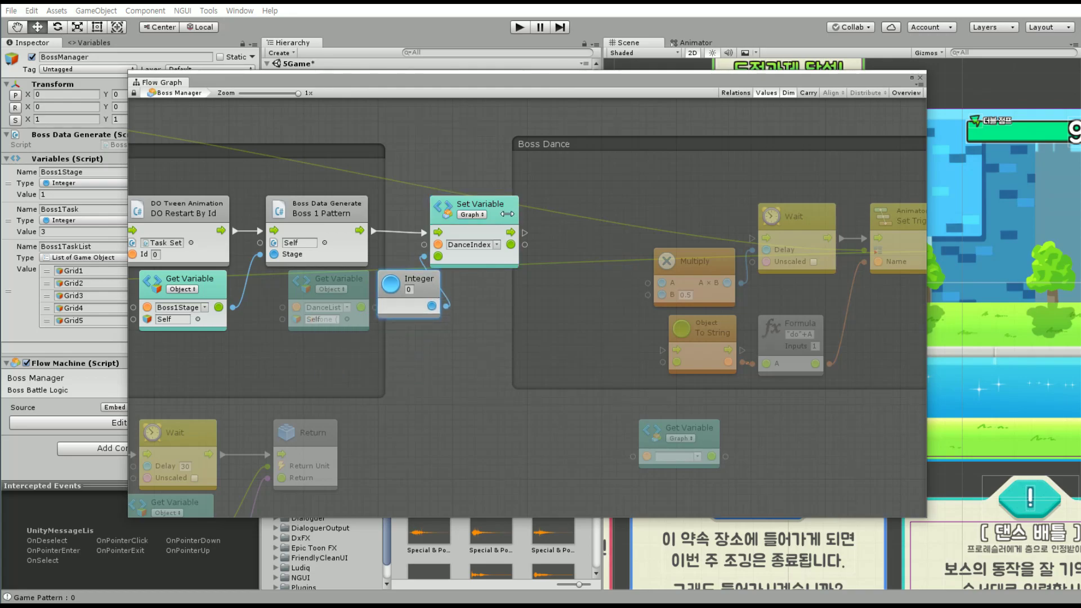
drag(507, 214, 541, 215)
drag(430, 291, 432, 268)
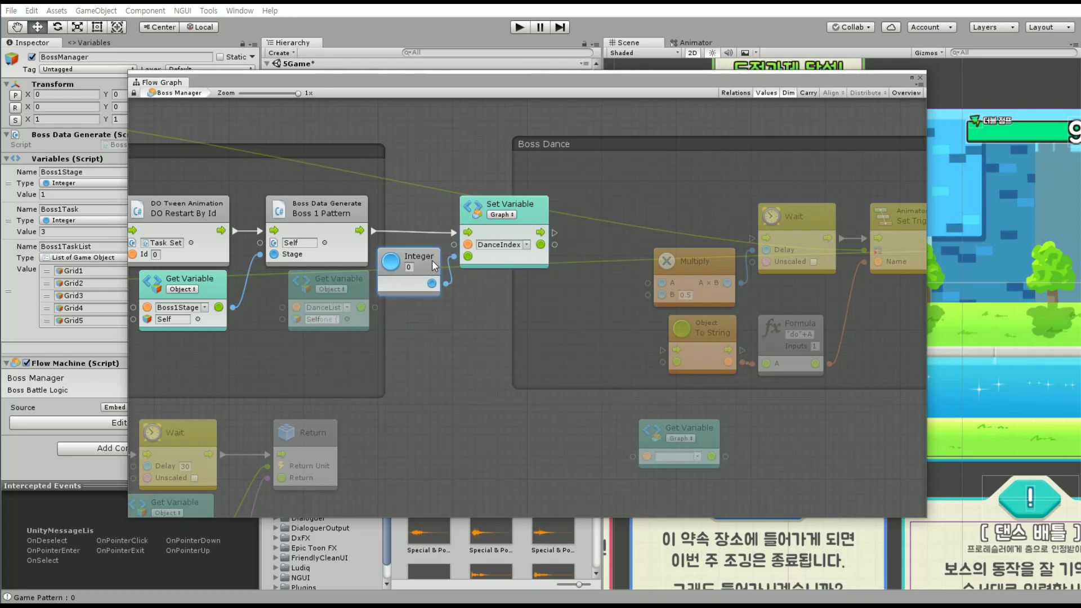
drag(533, 219, 541, 218)
drag(428, 260, 443, 260)
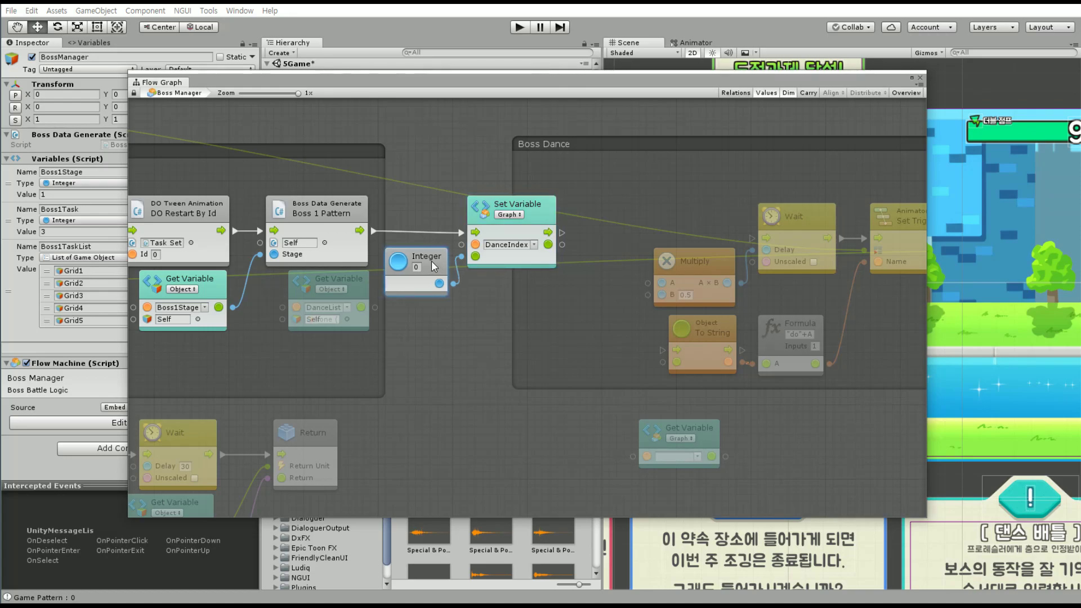
drag(536, 212, 544, 211)
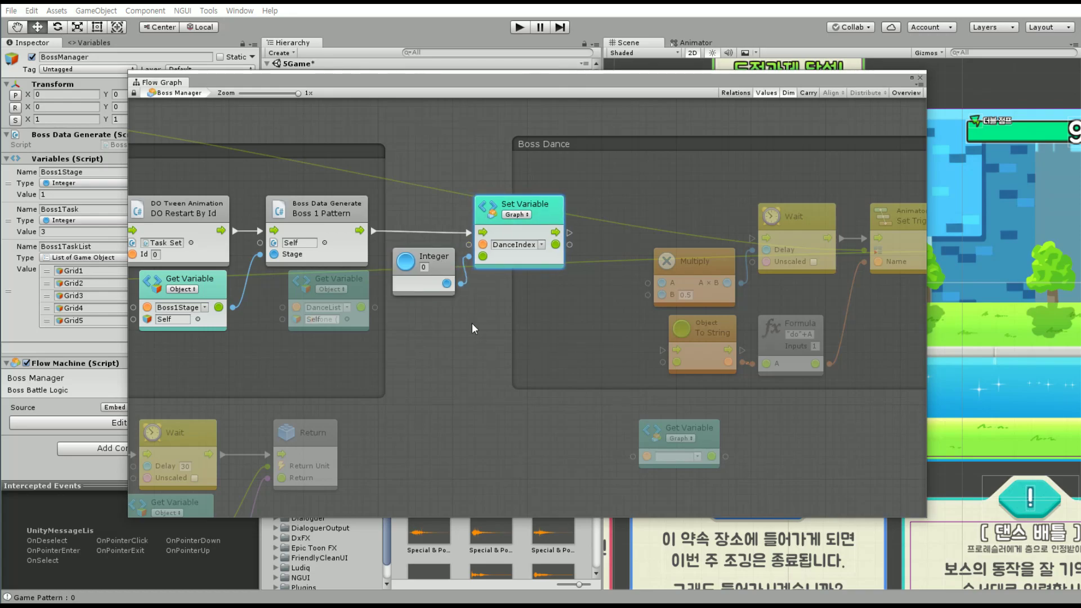
middle_drag(411, 342, 392, 341)
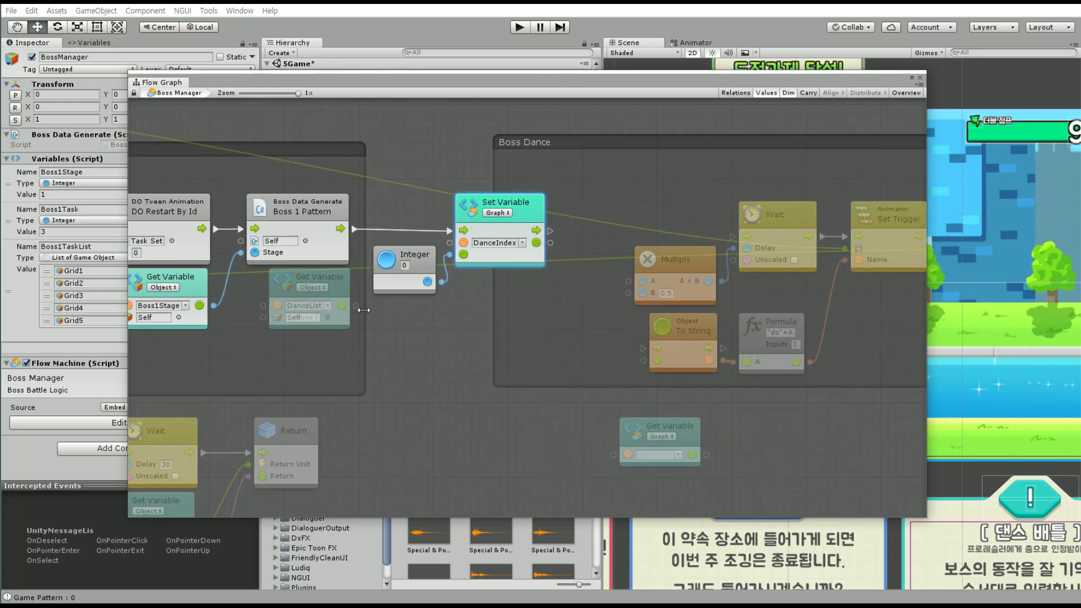
Reposition the DanceList Get Variable and delete the empty Graph Get Variable node
click(340, 292)
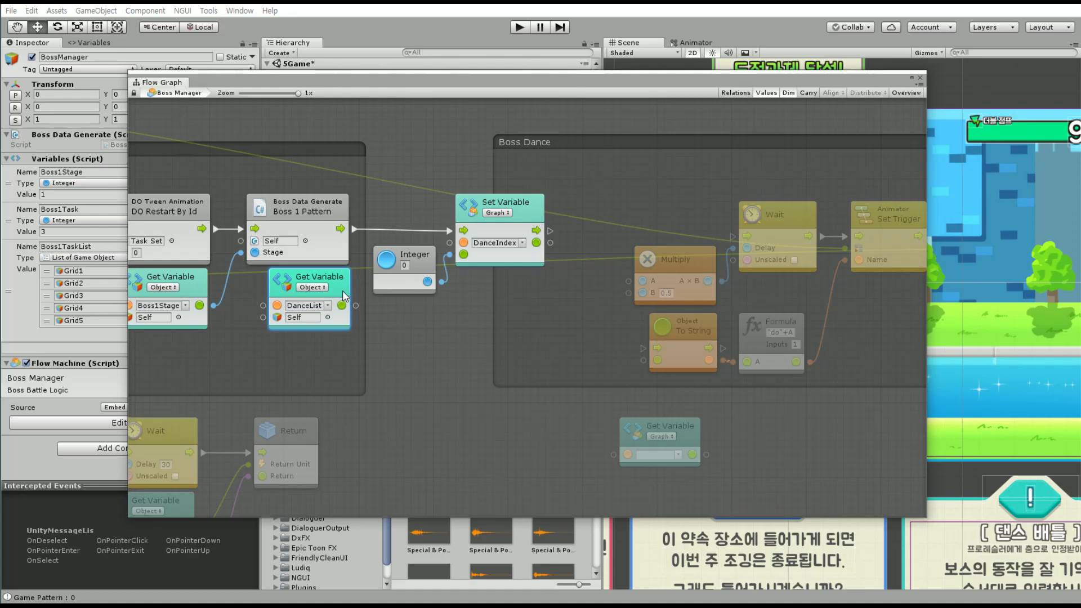
drag(340, 292, 534, 299)
middle_drag(575, 309, 464, 301)
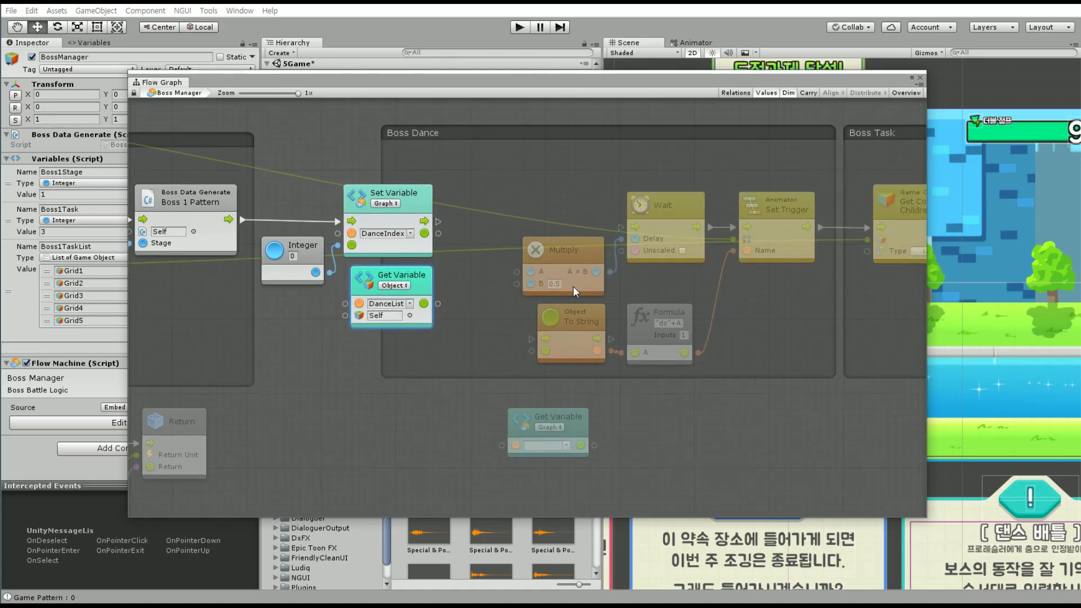
right_click(330, 392)
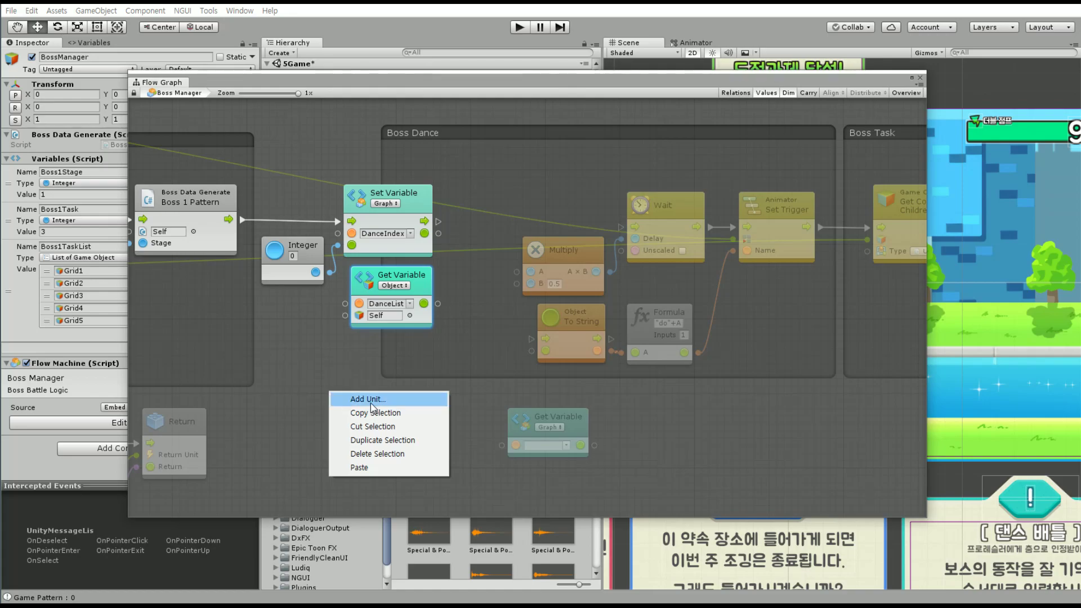
drag(583, 420, 539, 414)
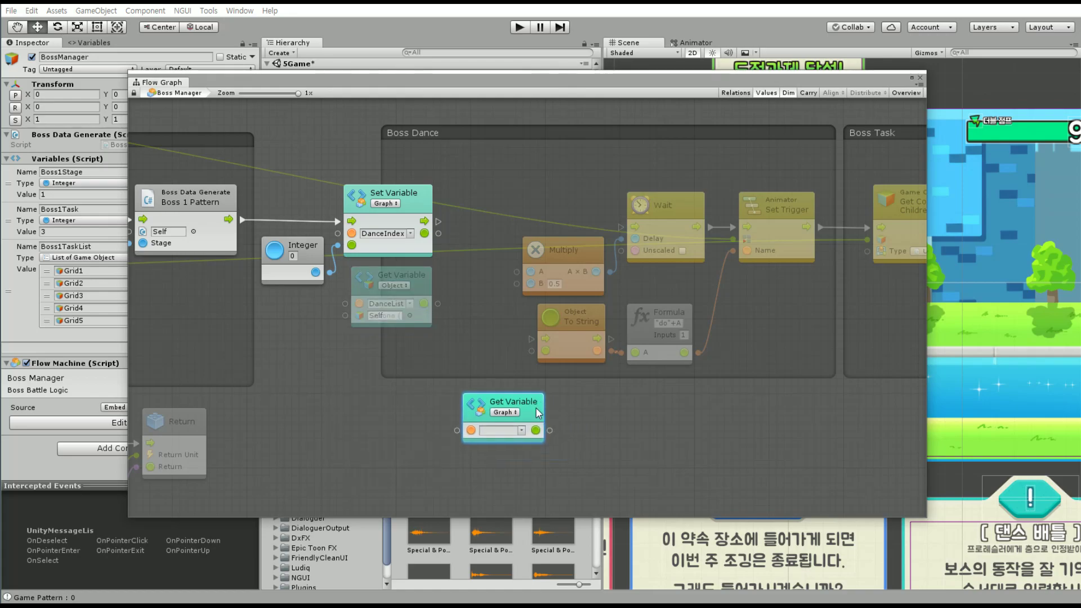
right_click(346, 386)
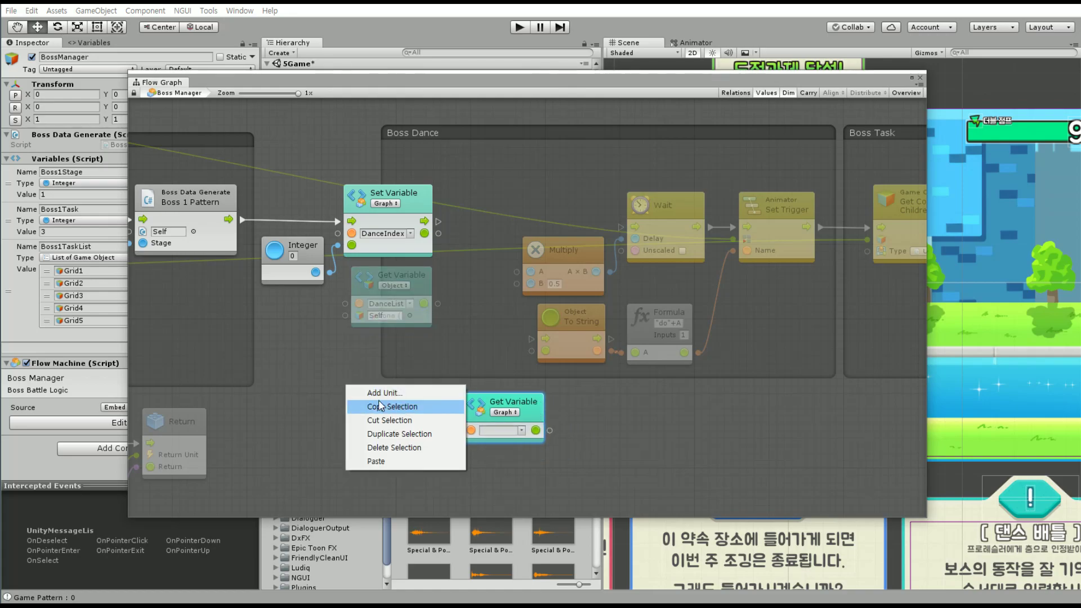
click(423, 289)
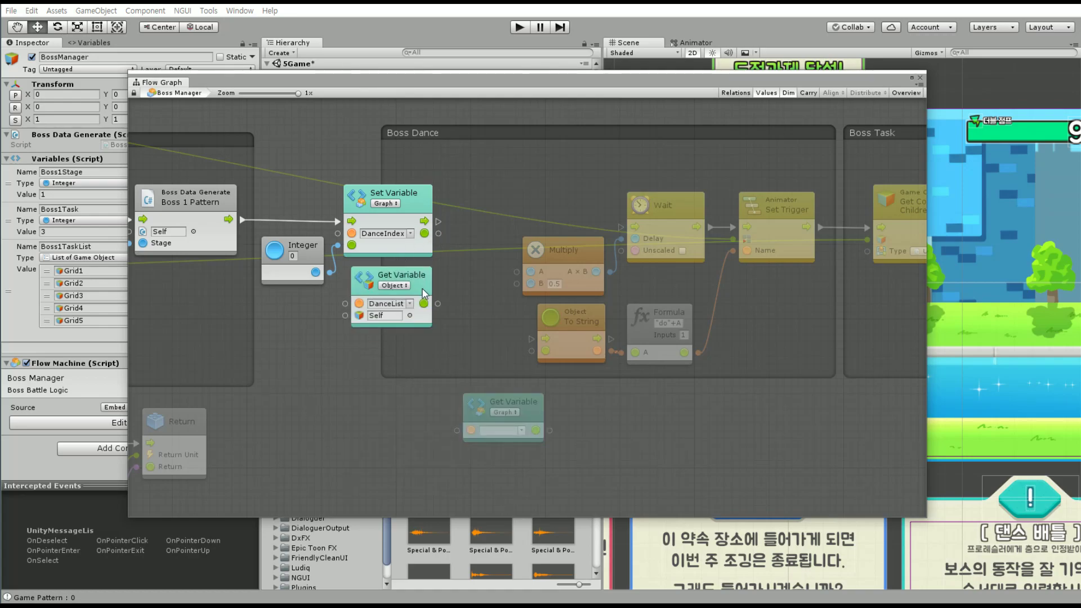
mouse_move(423, 288)
mouse_down()
mouse_move(456, 300)
mouse_move(356, 380)
mouse_up()
click(529, 412)
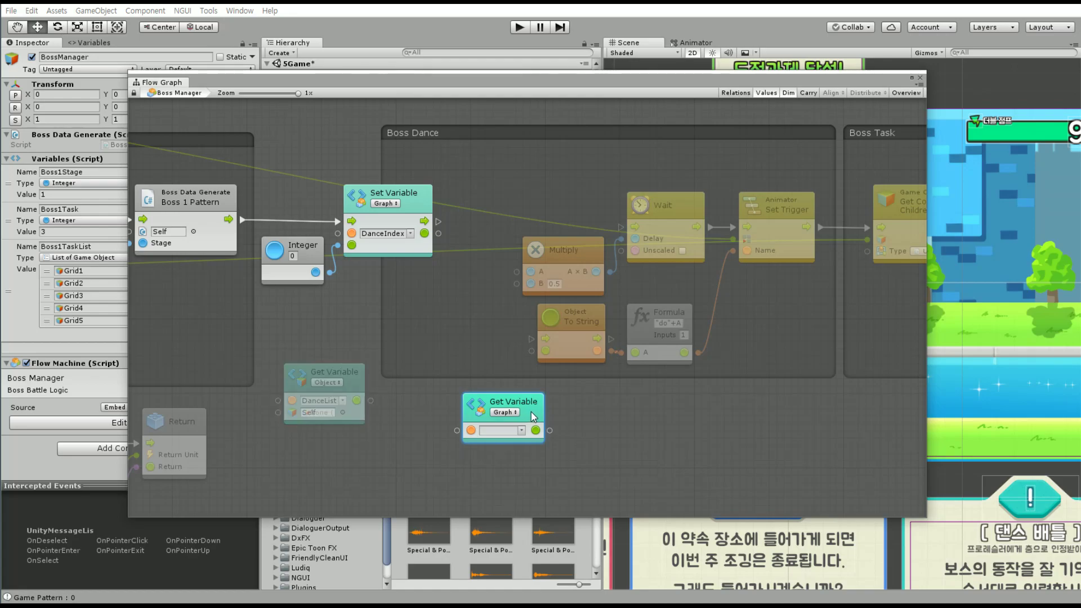
key(Delete)
Add an Increment Graph Variable on DanceIndex that runs right after Set Variable
right_click(472, 334)
click(498, 343)
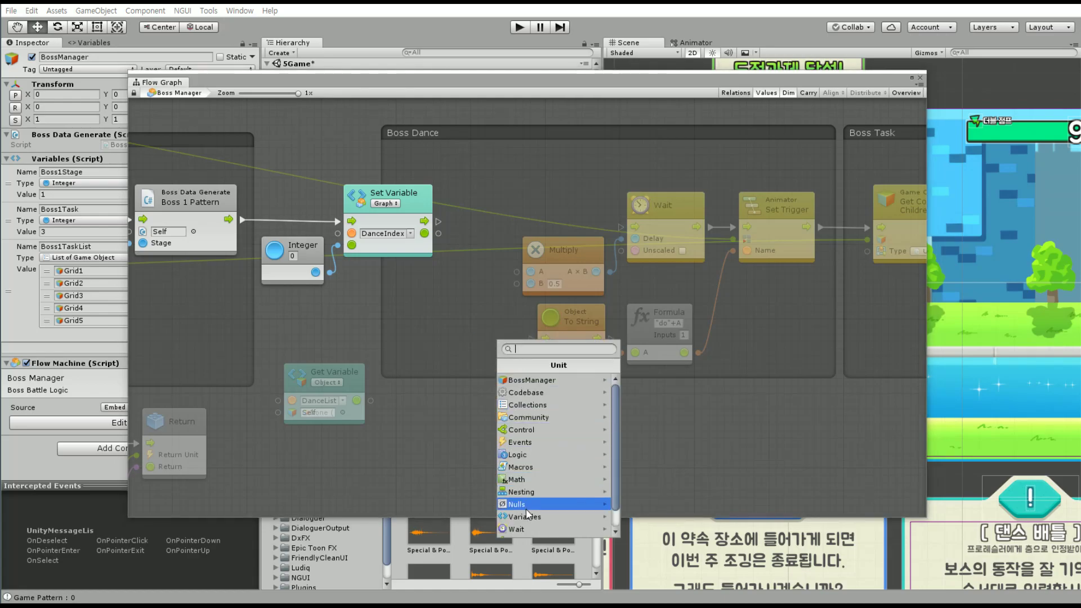
click(524, 516)
click(532, 387)
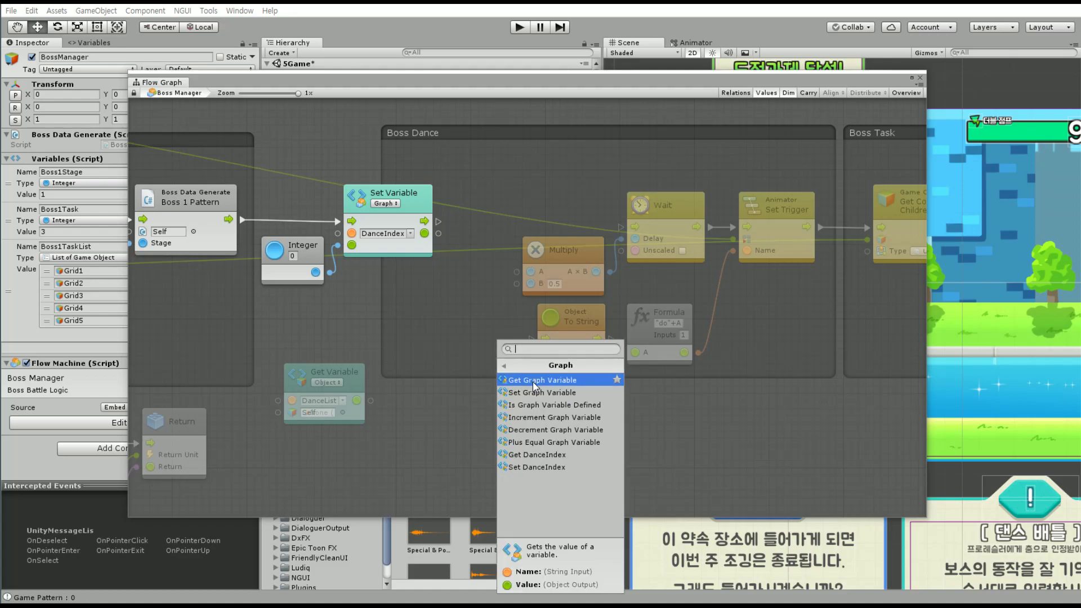
click(538, 417)
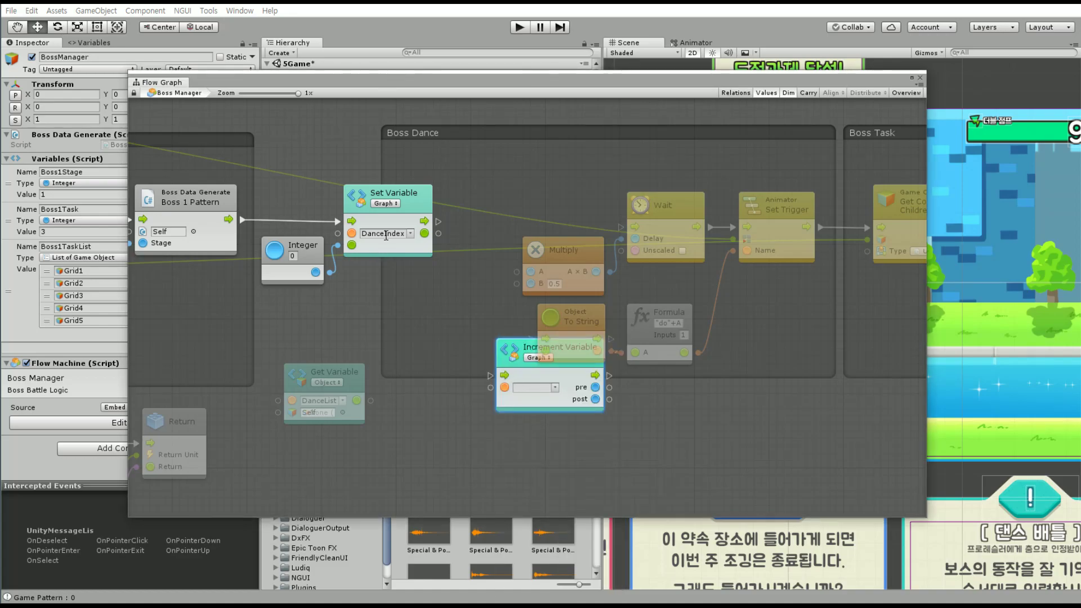
click(535, 388)
text(DanceIndex)
mouse_move(504, 360)
mouse_down()
mouse_move(478, 198)
mouse_move(472, 222)
mouse_up()
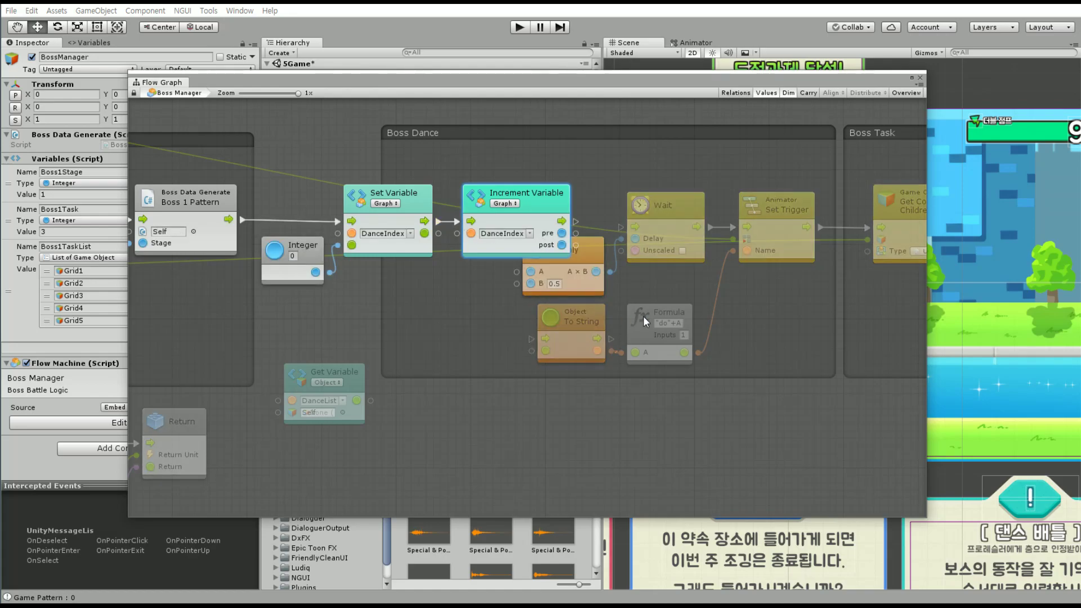
middle_drag(643, 316, 486, 317)
Shift the Boss Task and Boss Dance groups right, placing Increment Variable and DanceList Get Variable outside
drag(573, 282, 418, 331)
scroll(212, 316, down, 4)
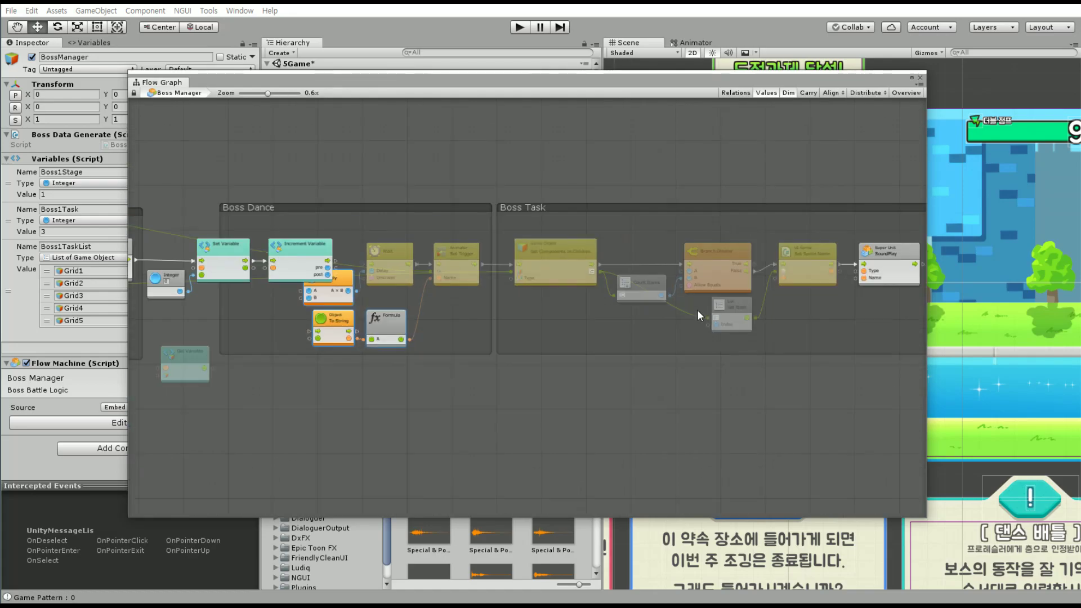
click(712, 210)
drag(711, 211, 837, 210)
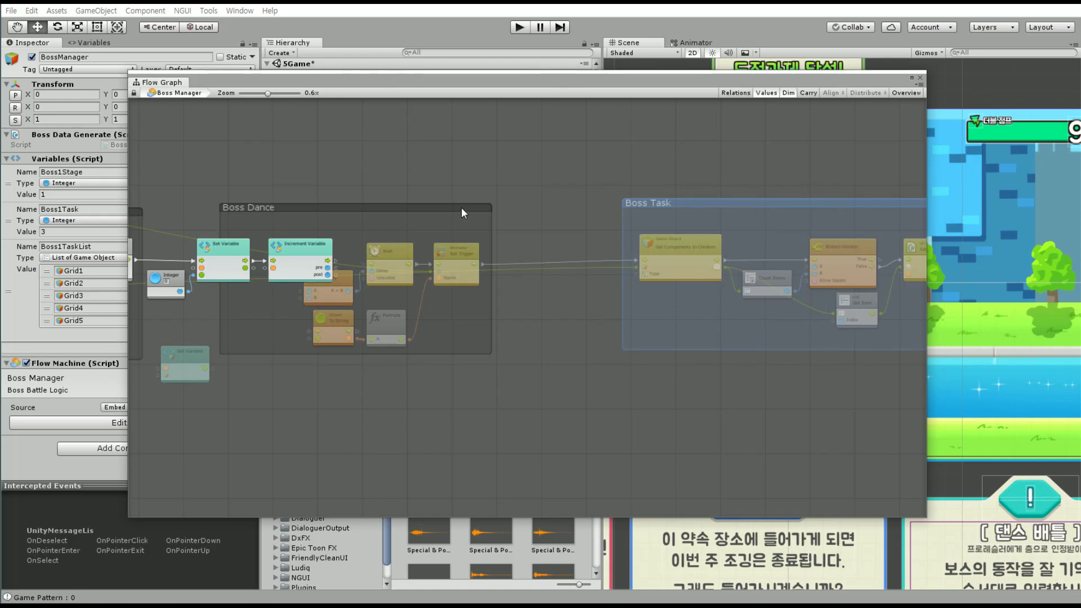
drag(427, 208, 543, 209)
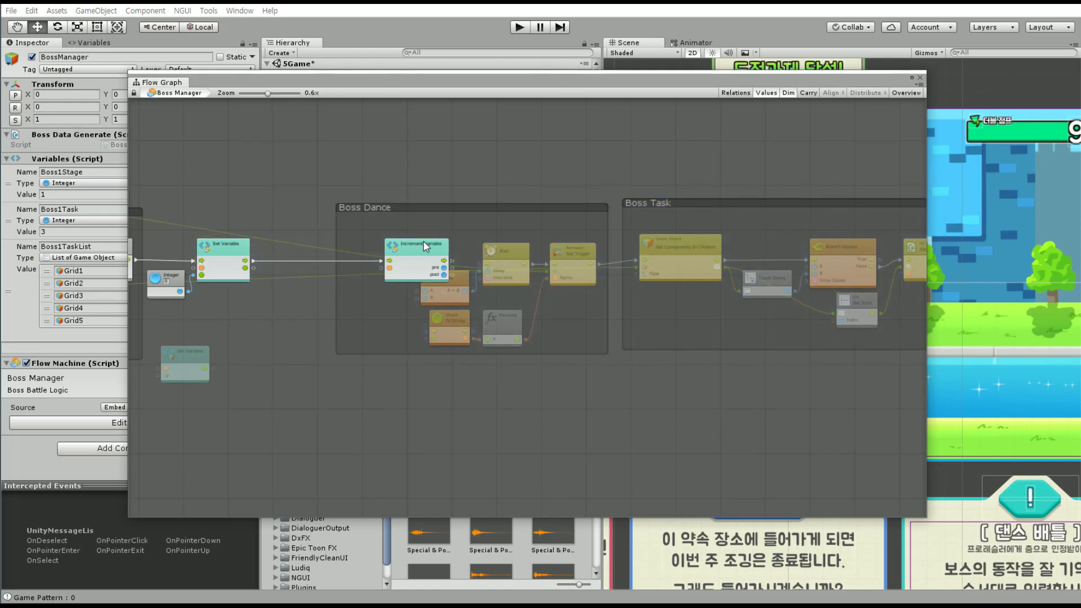
drag(424, 243, 307, 245)
scroll(252, 330, up, 4)
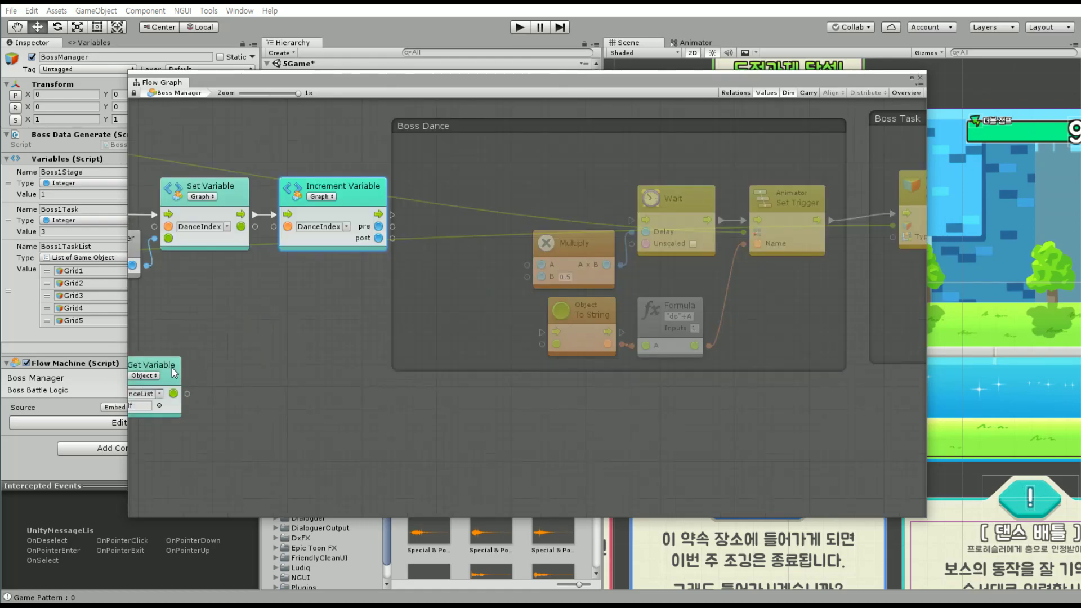
drag(175, 372, 377, 275)
right_click(422, 280)
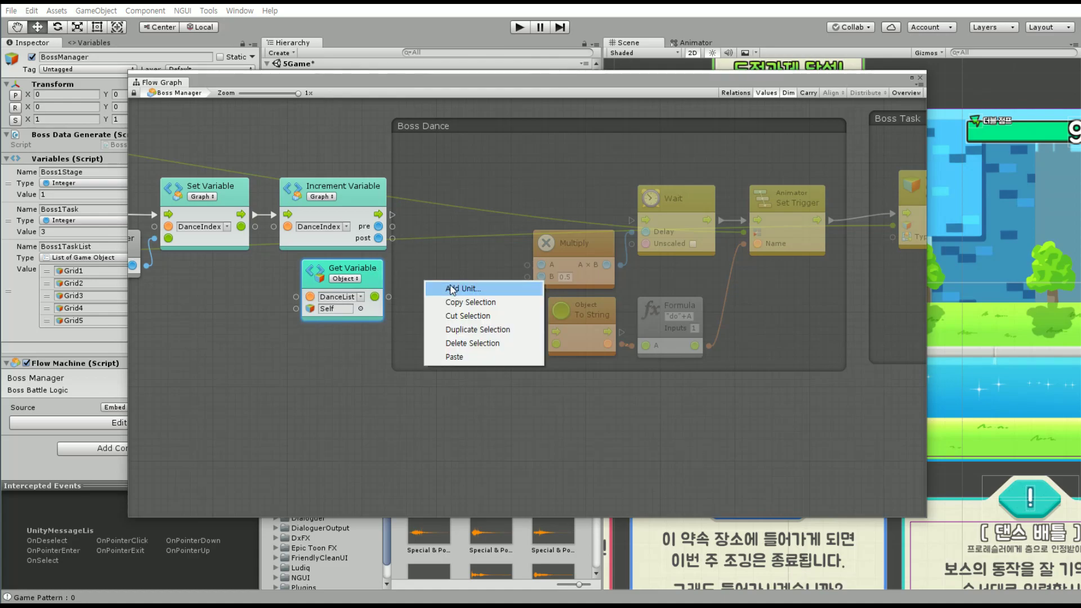
click(445, 287)
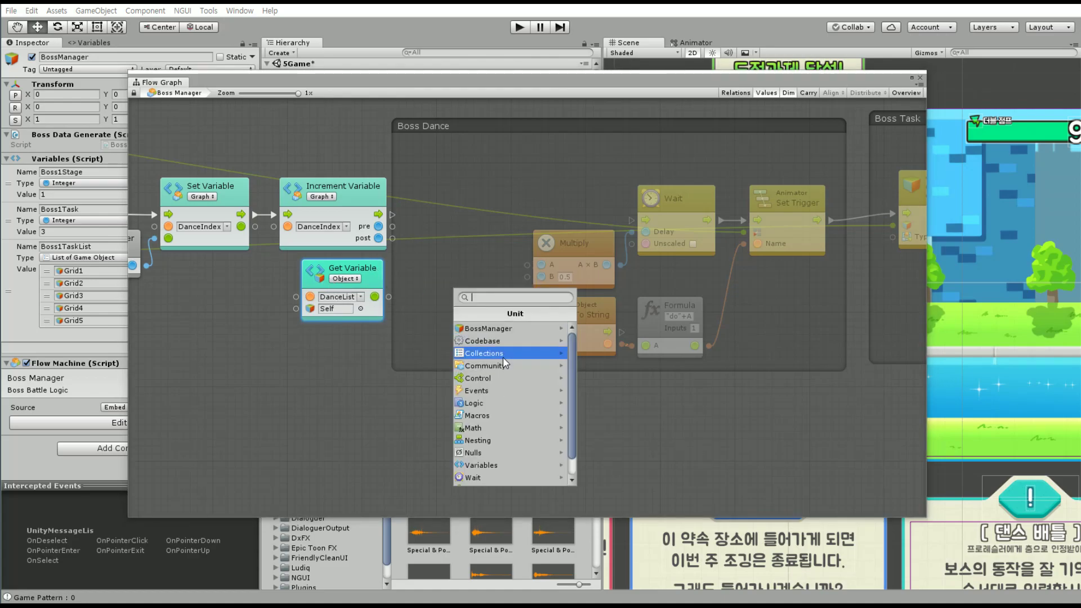
Add a List Get Item node fed by DanceList with Increment Variable's pre value as Index
click(502, 355)
click(492, 341)
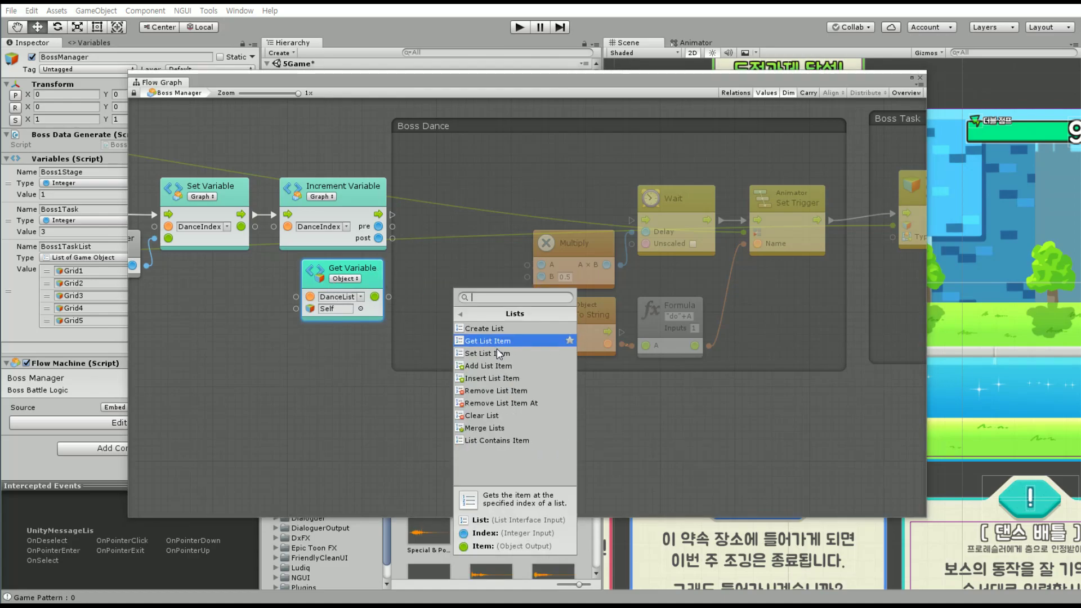
click(505, 342)
drag(393, 226, 447, 334)
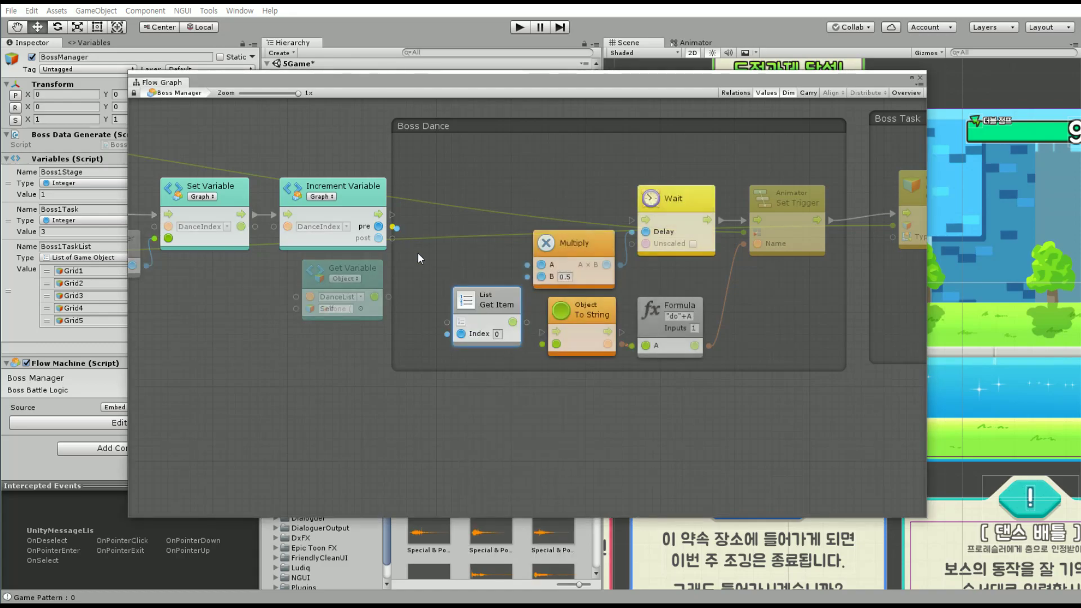
mouse_move(390, 297)
mouse_down()
mouse_move(438, 325)
mouse_move(454, 305)
mouse_up()
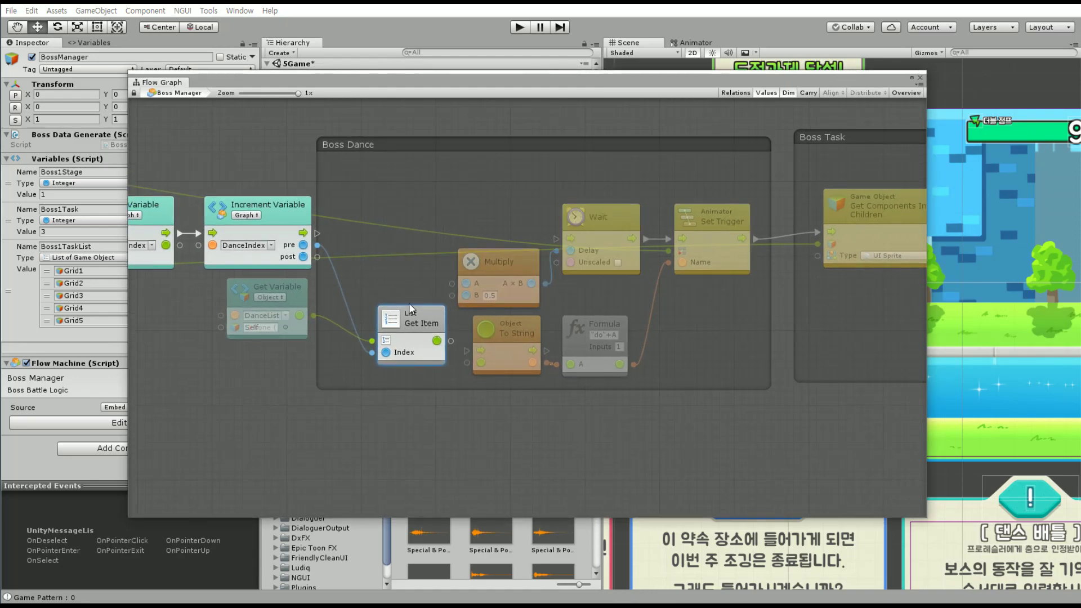
drag(409, 307, 377, 280)
Delete the Wait and Multiply nodes, then undo the deletion
click(618, 220)
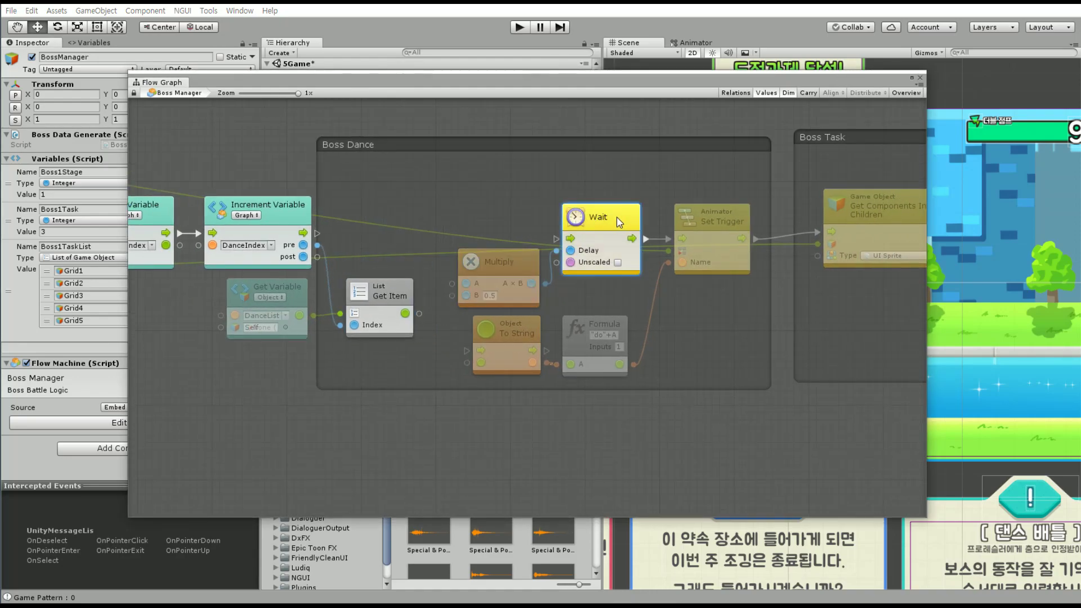
ctrl+click(519, 259)
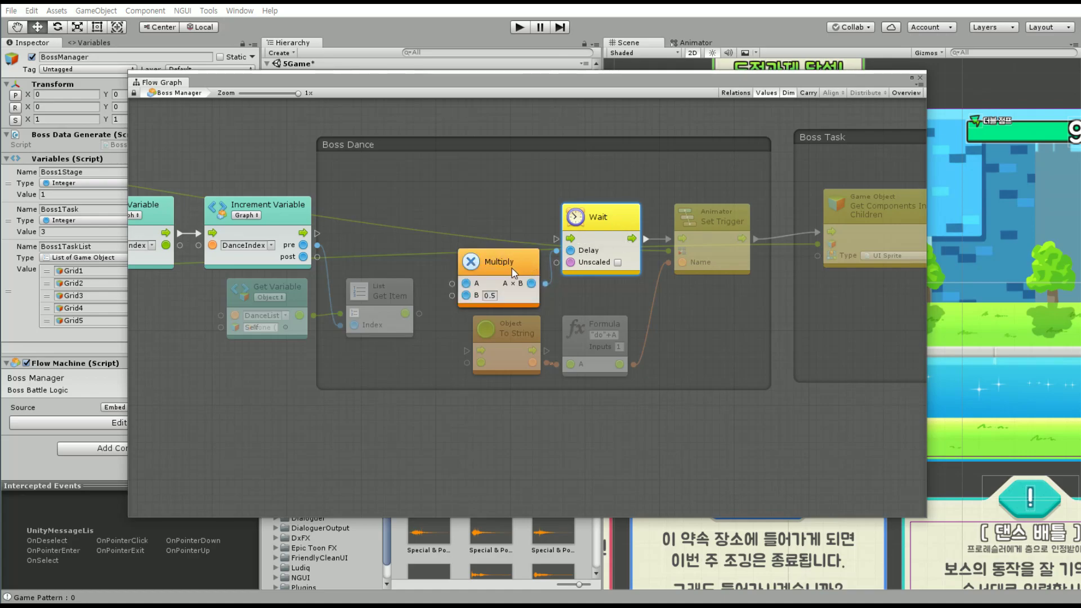
key(Delete)
key(ctrl+z)
Feed the pre DanceIndex value into Multiply's A and place Multiply below Get Item in Boss Dance
drag(591, 279, 578, 419)
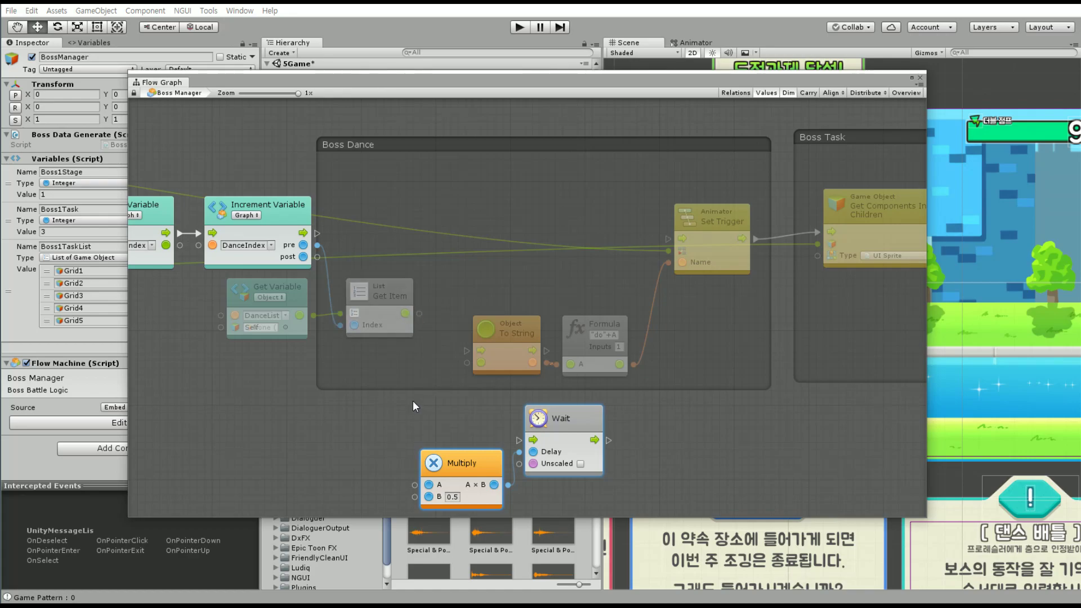
click(414, 423)
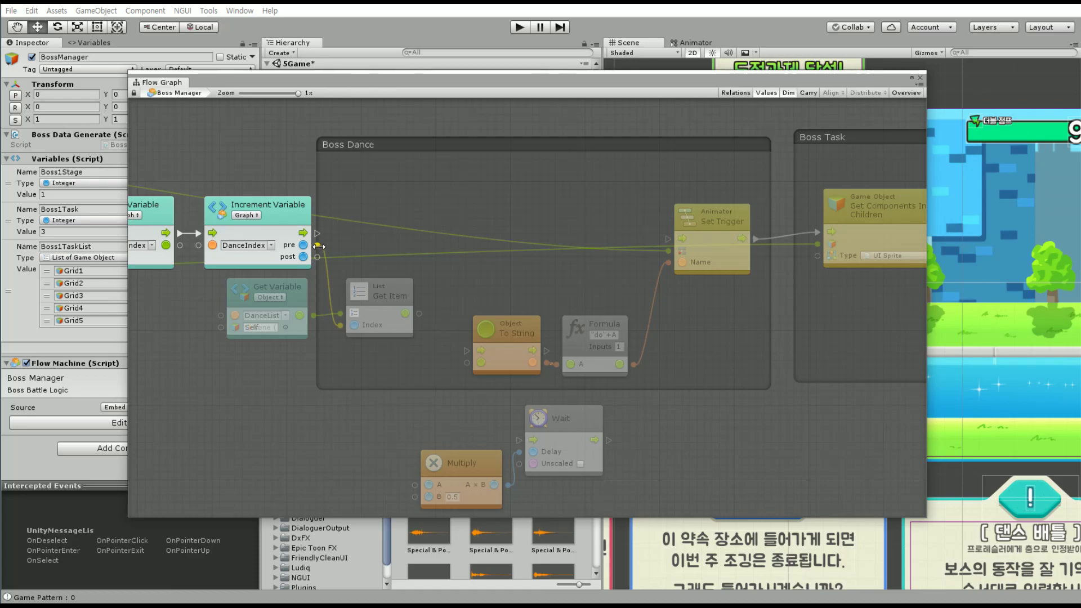
drag(319, 246, 415, 485)
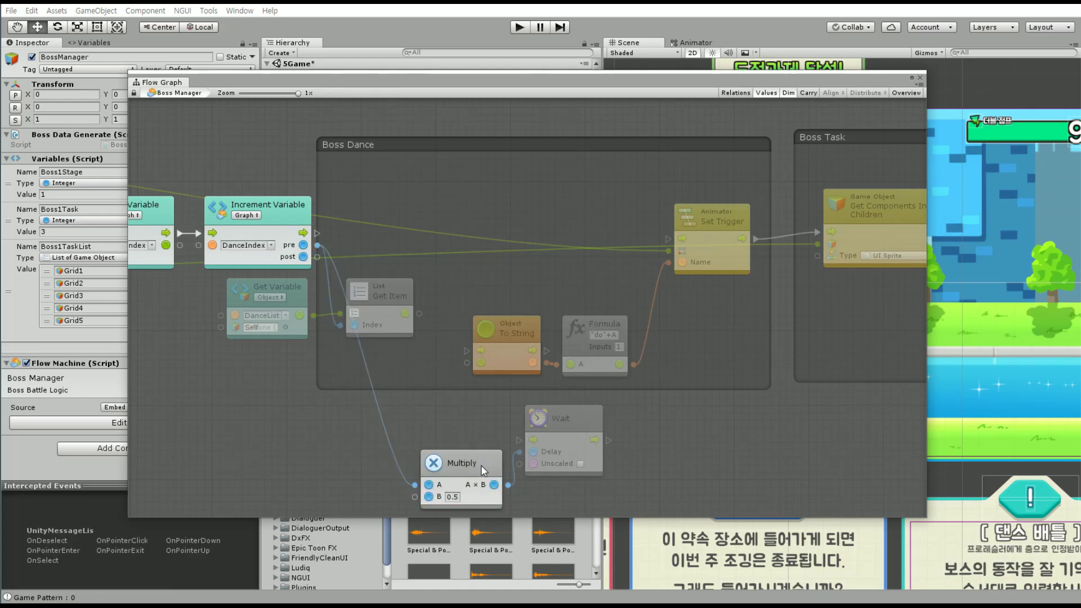
drag(481, 465, 398, 359)
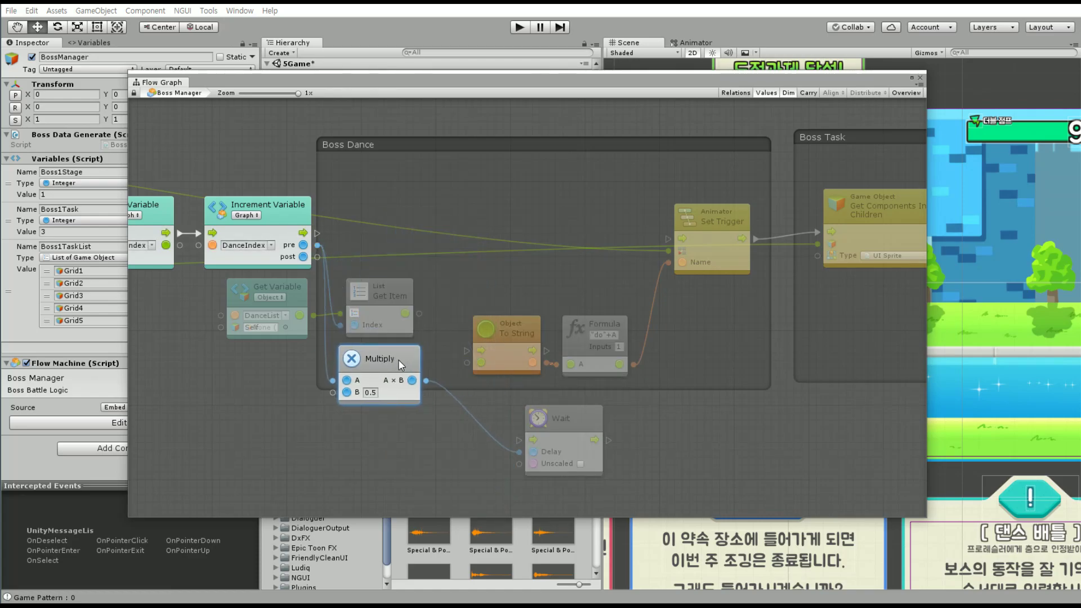
Place Wait after Increment Variable, connect its flow into Wait, and extend the Boss Dance group downward
drag(549, 419, 466, 218)
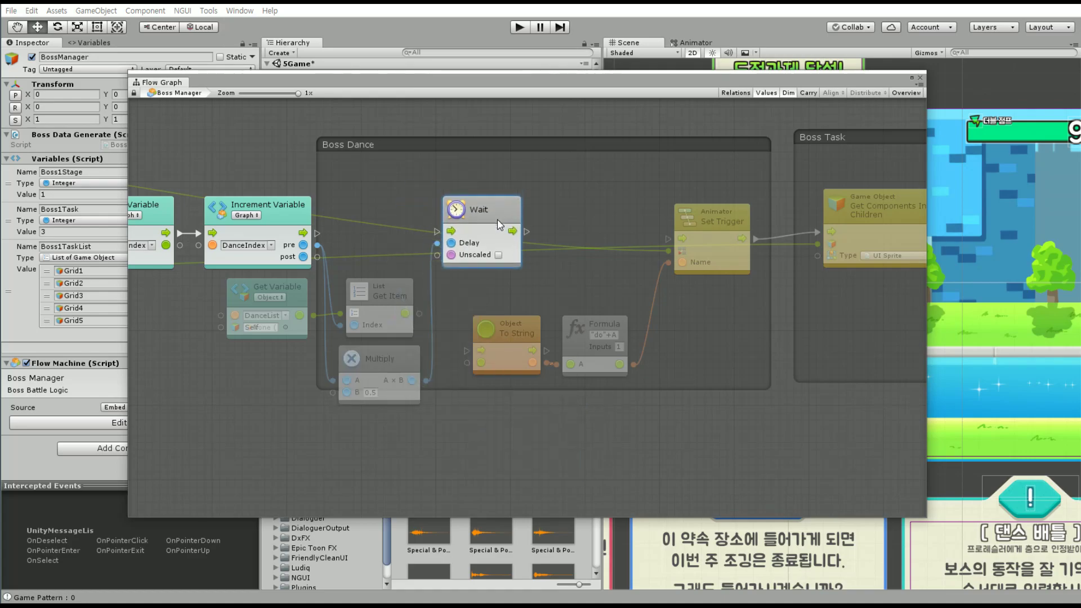
mouse_move(317, 234)
mouse_down()
mouse_move(433, 240)
mouse_move(471, 224)
mouse_up()
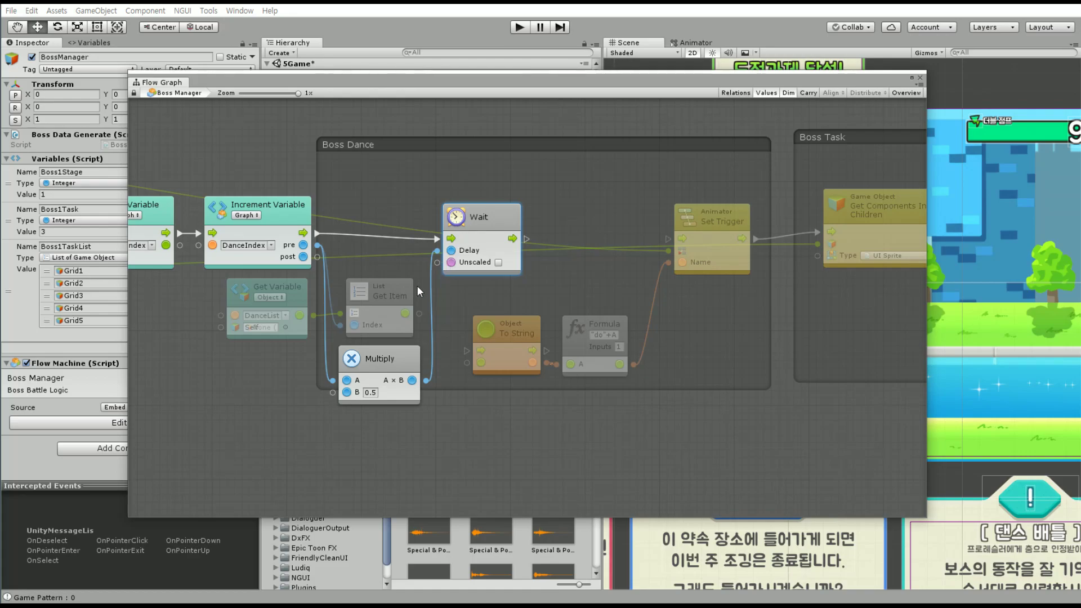
drag(539, 390, 545, 421)
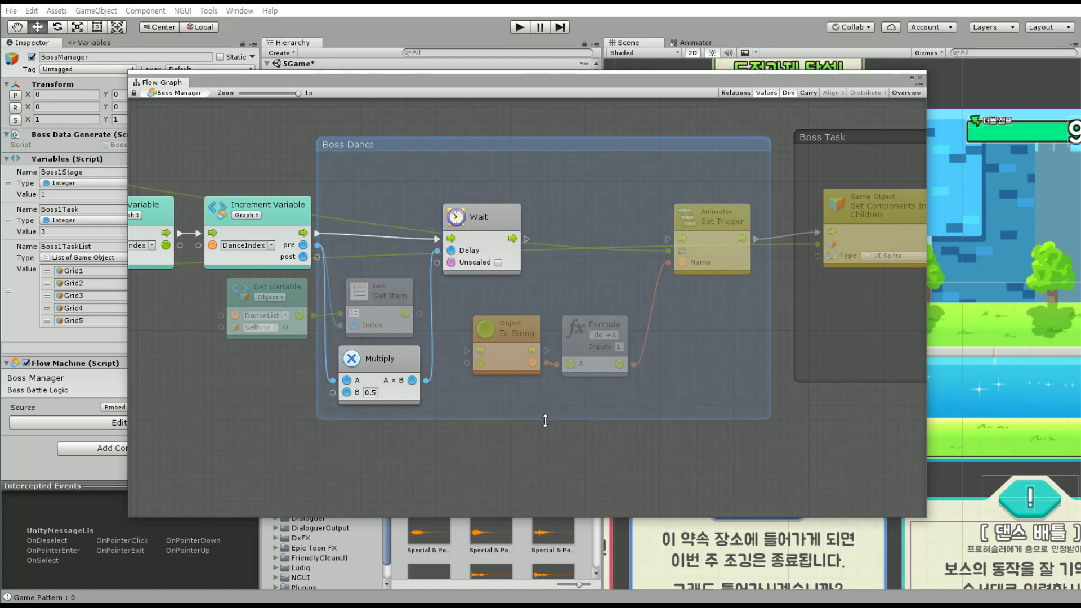
middle_drag(610, 424, 546, 414)
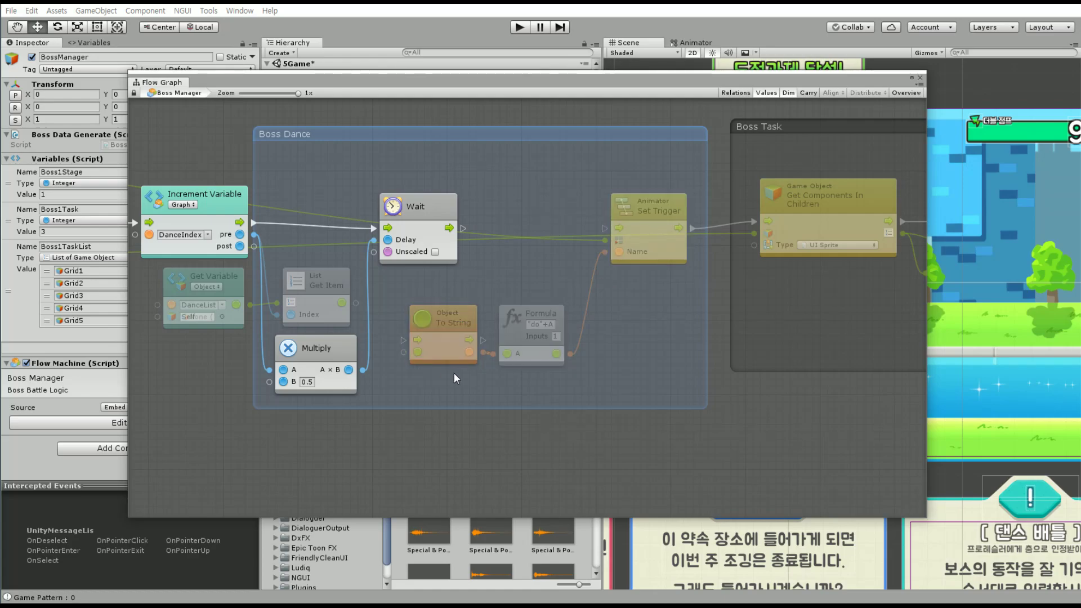
Line up To String and Formula, wire Get Item's output into To String, and connect Wait's flow to Set Trigger
middle_drag(454, 372, 442, 389)
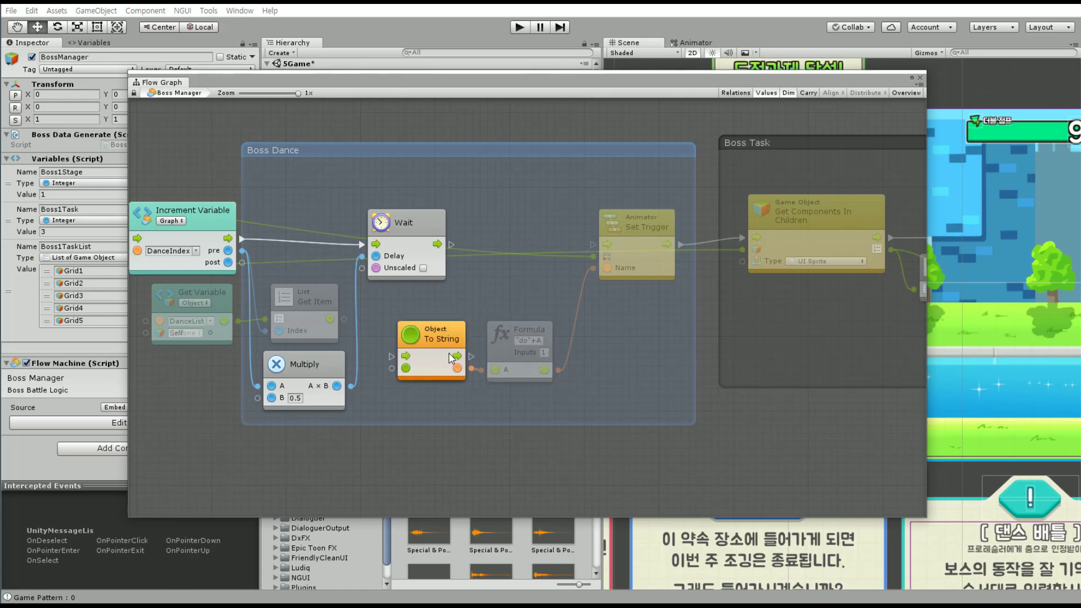
drag(502, 333, 532, 318)
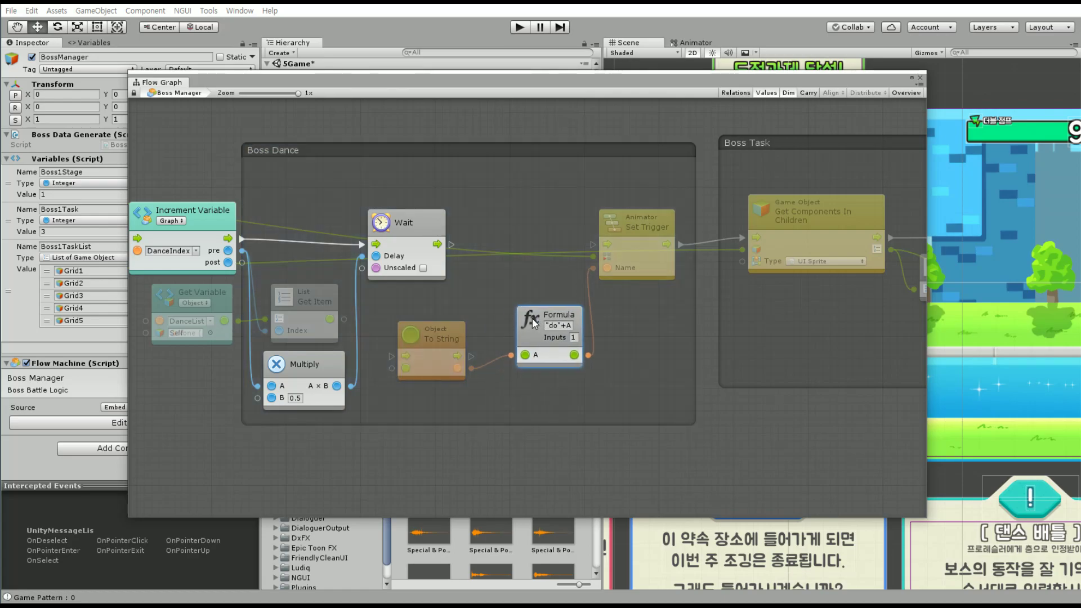
drag(449, 342, 441, 365)
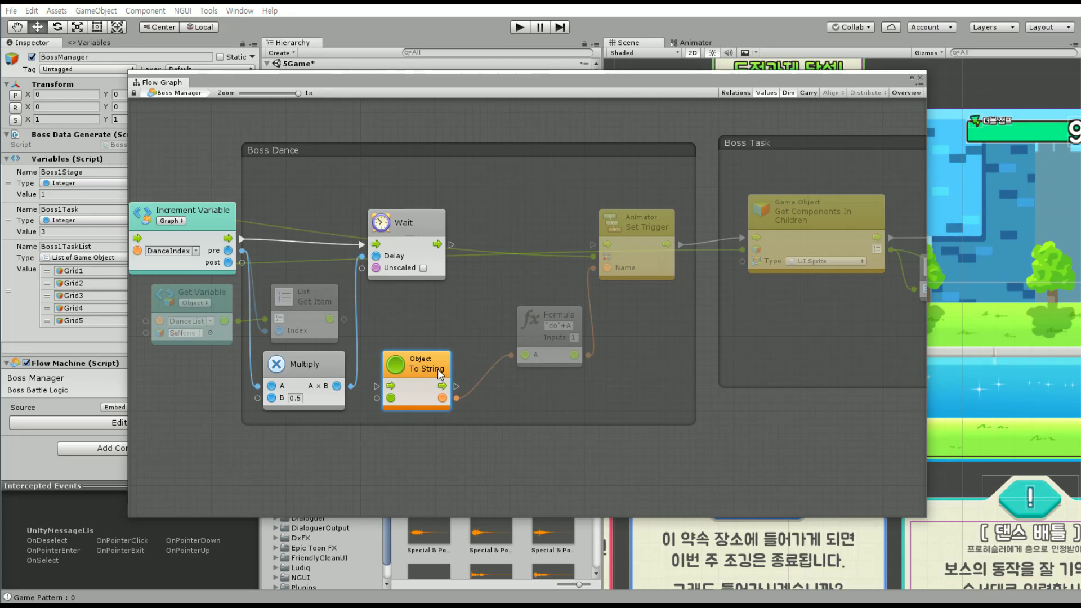
mouse_move(344, 319)
mouse_down()
mouse_move(399, 390)
mouse_move(431, 312)
mouse_move(417, 297)
mouse_up()
drag(567, 314, 537, 291)
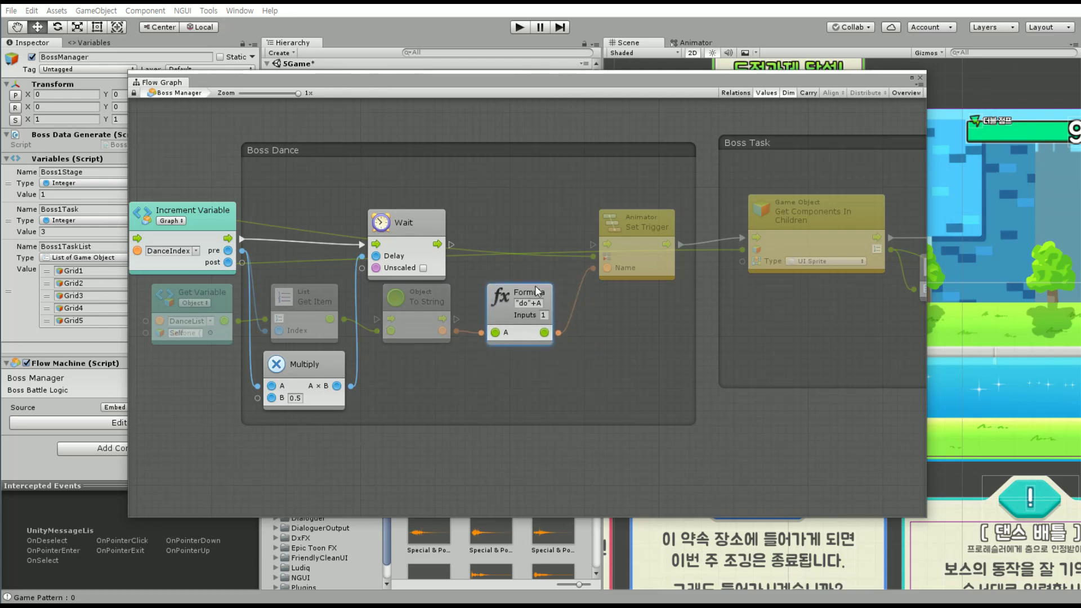
drag(449, 244, 597, 248)
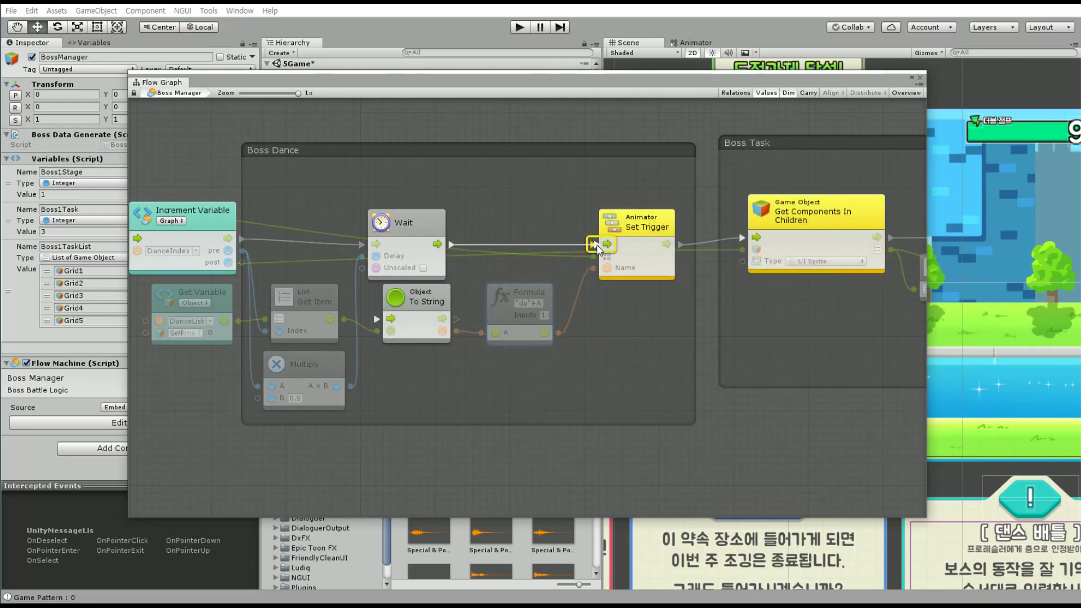
scroll(651, 315, right, 5)
click(641, 151)
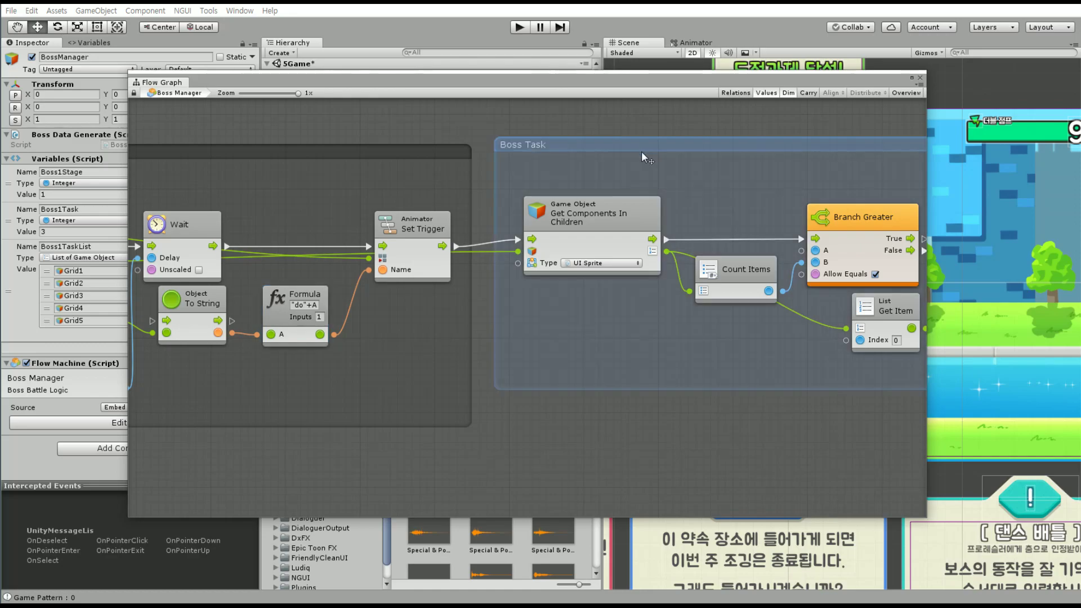
scroll(648, 259, right, 5)
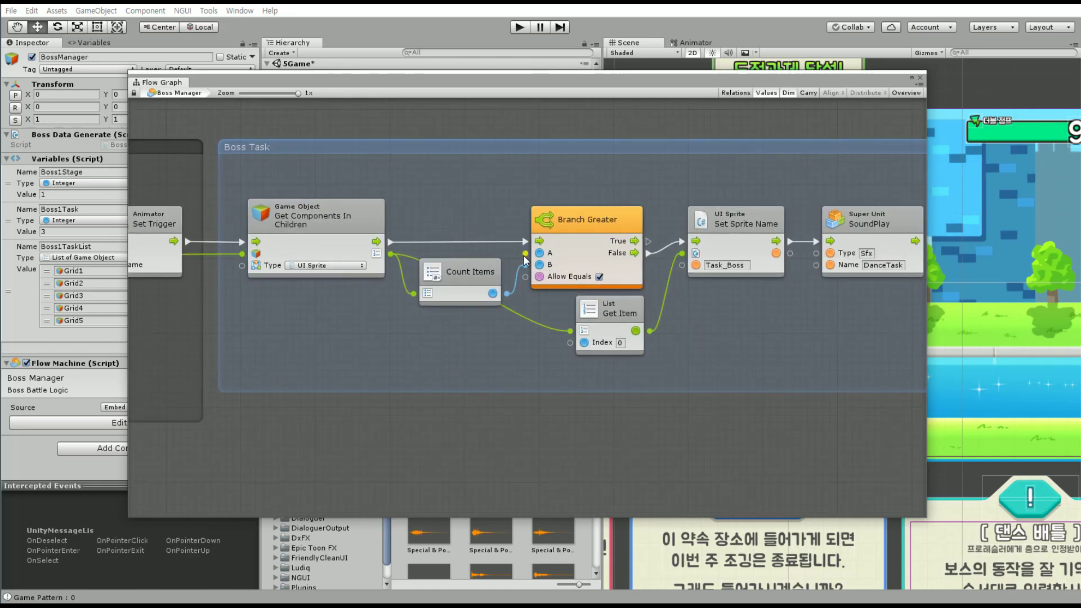
ctrl+scroll(508, 340, down, 2)
scroll(421, 343, left, 5)
scroll(540, 329, left, 5)
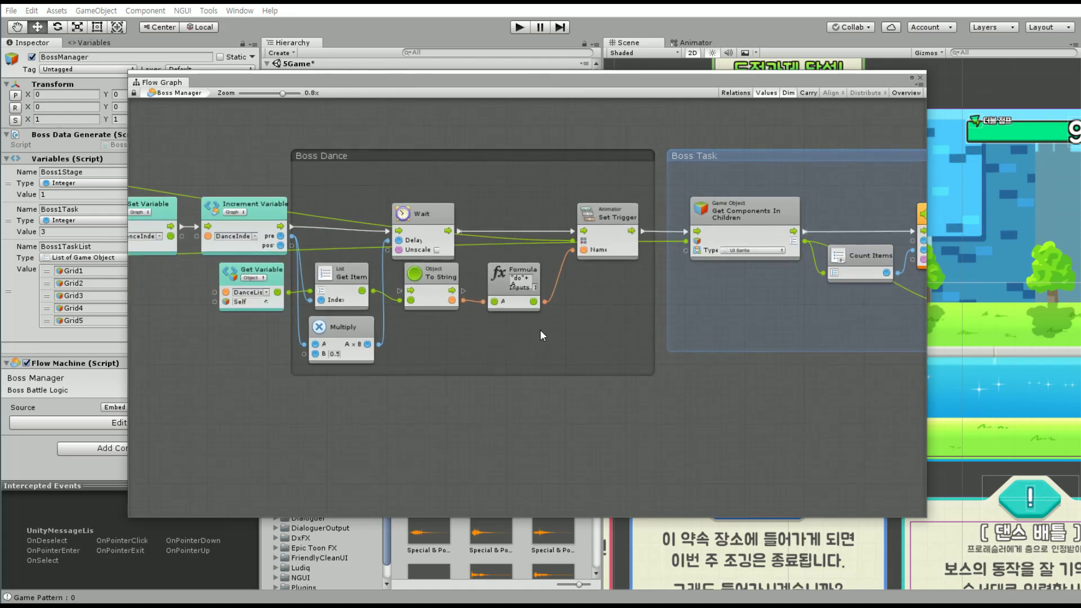
ctrl+scroll(475, 327, up, 2)
scroll(303, 334, right, 9)
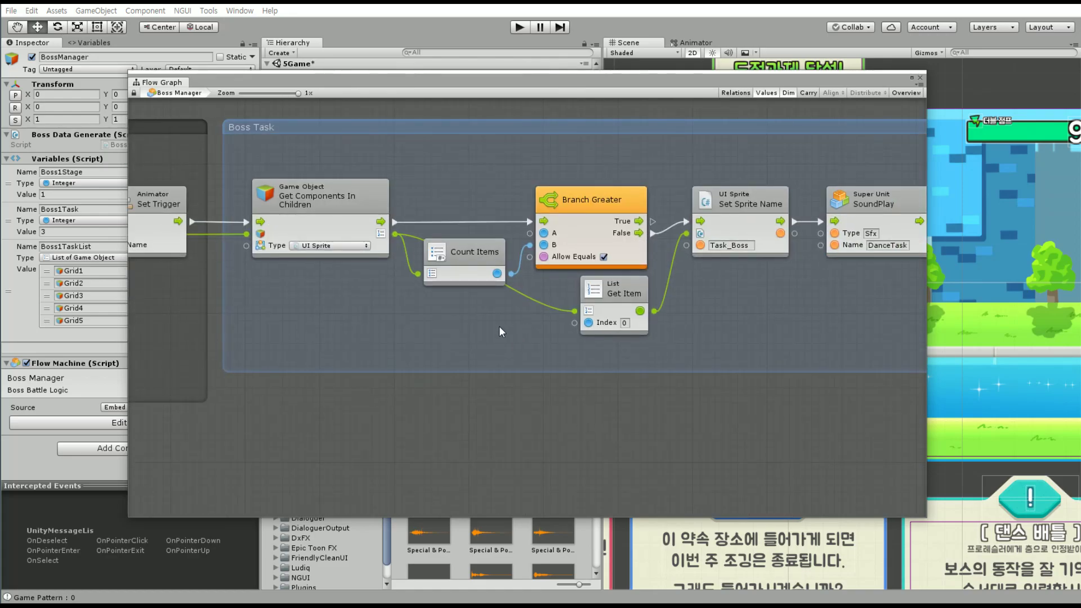
scroll(535, 352, left, 9)
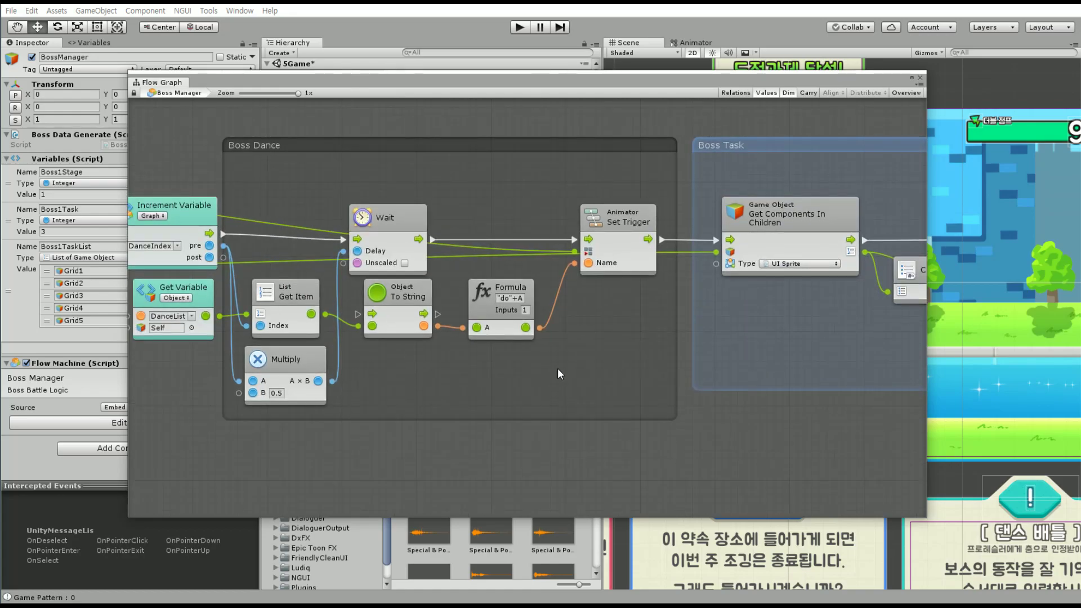
middle_drag(558, 368, 647, 363)
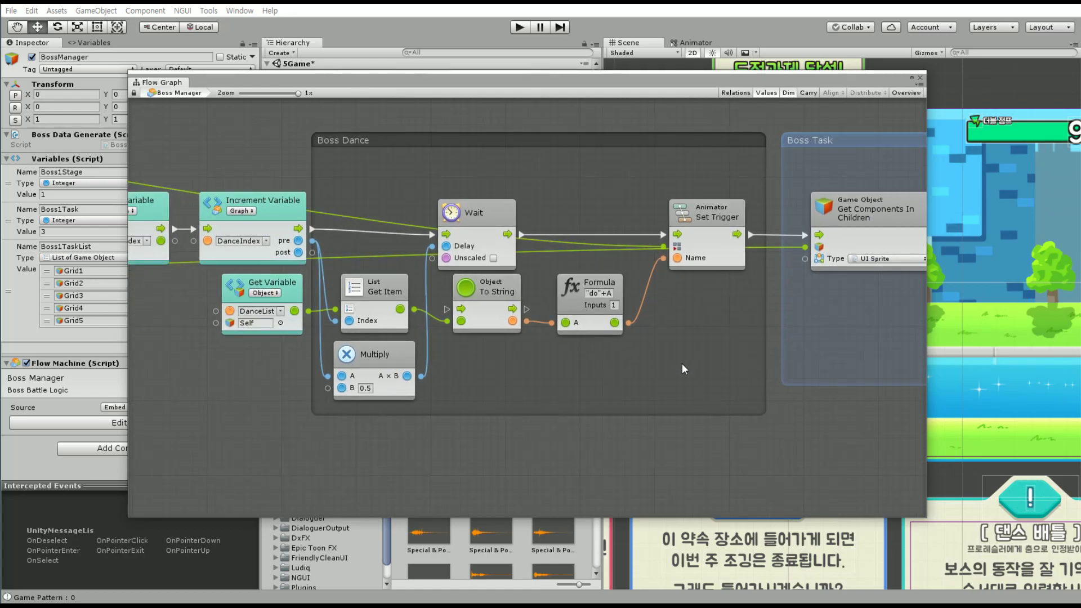
scroll(682, 369, right, 9)
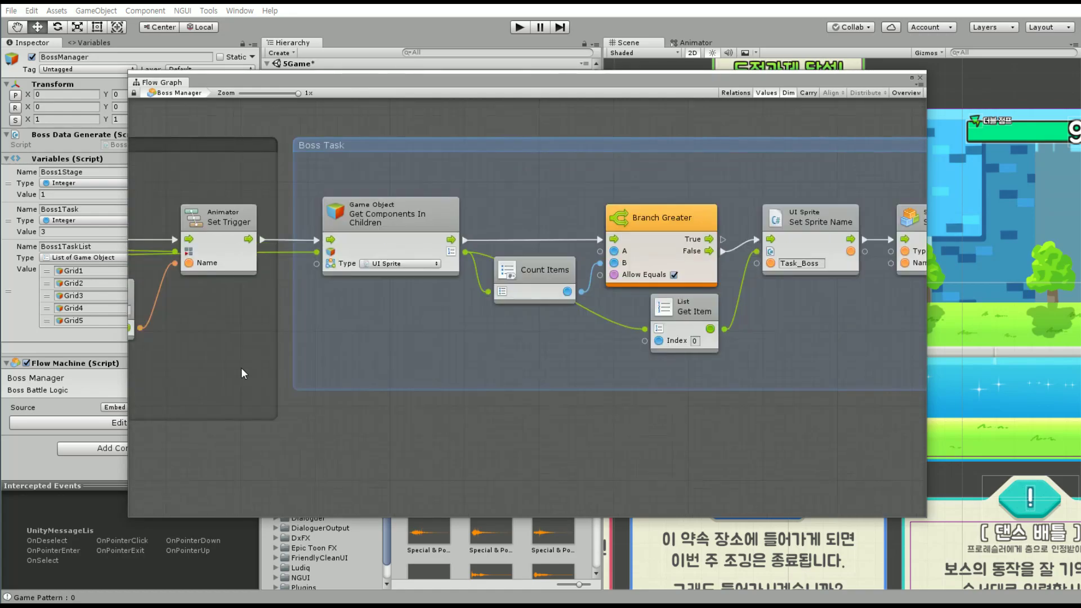
Delete Branch Greater and Count Items, then link Get Components' flow output to Set Sprite Name
click(652, 214)
key(Delete)
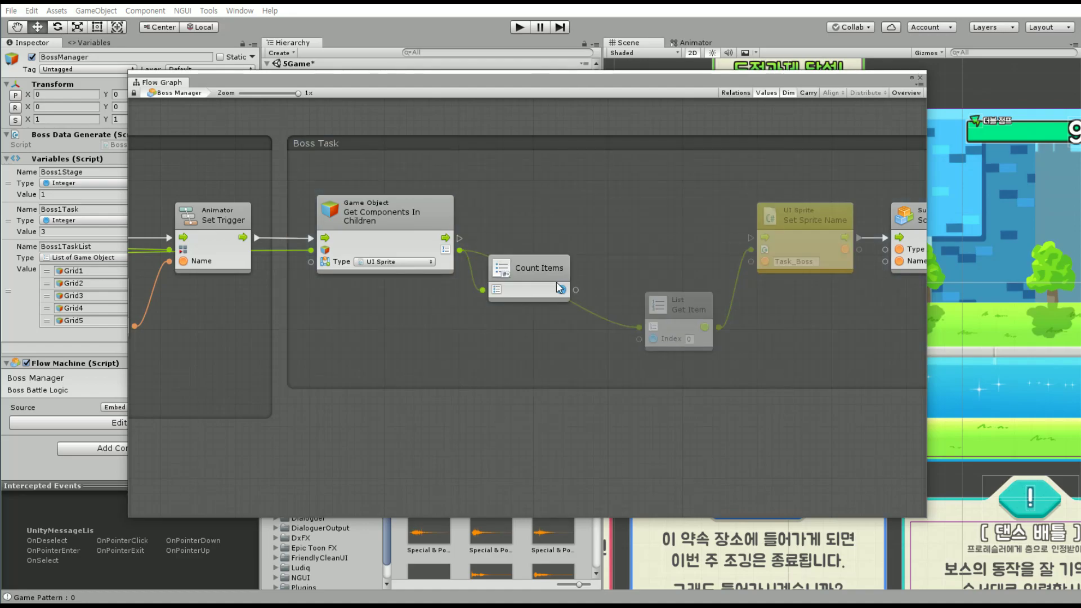
click(530, 268)
key(Delete)
middle_drag(596, 290, 429, 277)
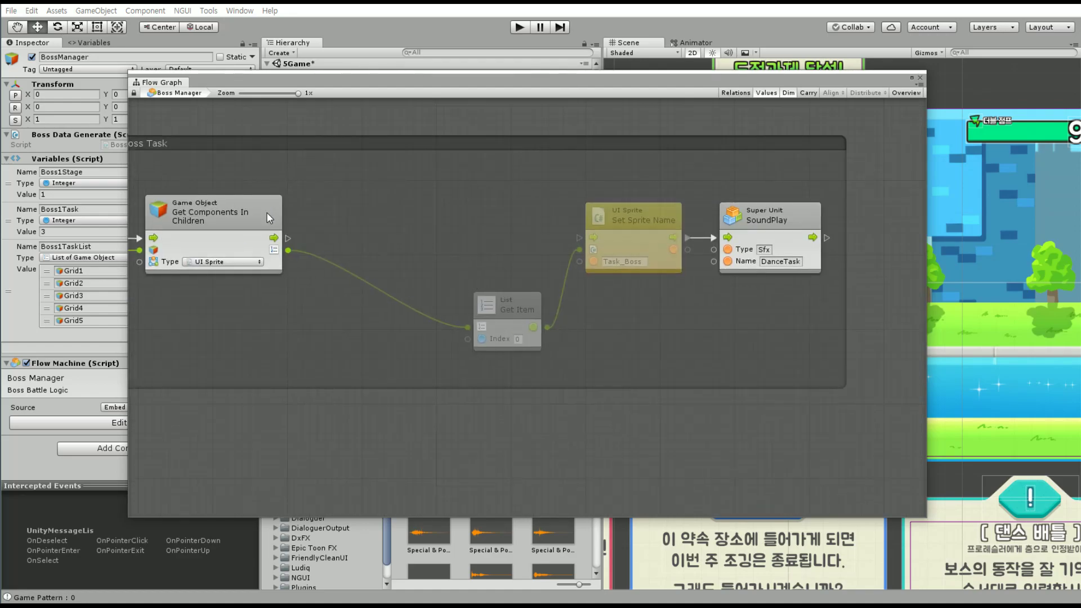
drag(286, 235, 567, 241)
drag(289, 237, 579, 238)
key(Escape)
Move Get Item, Set Sprite Name and SoundPlay left, aligned beside Get Components
drag(774, 382, 471, 180)
mouse_move(637, 245)
mouse_down()
mouse_move(406, 230)
mouse_move(460, 238)
mouse_up()
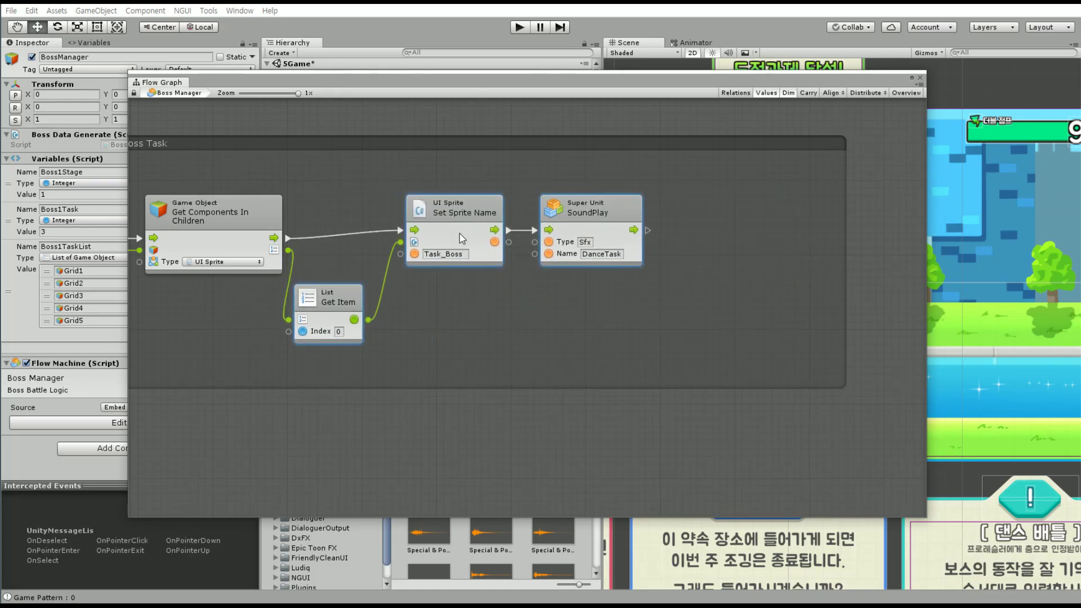
click(441, 333)
drag(329, 299, 345, 276)
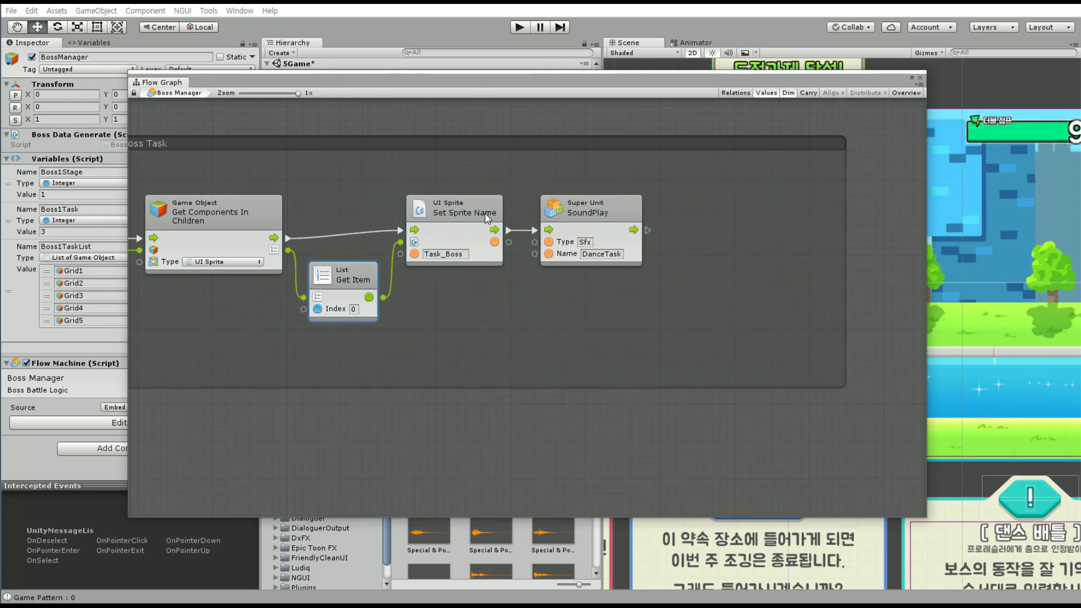
drag(488, 218, 476, 218)
drag(578, 215, 562, 215)
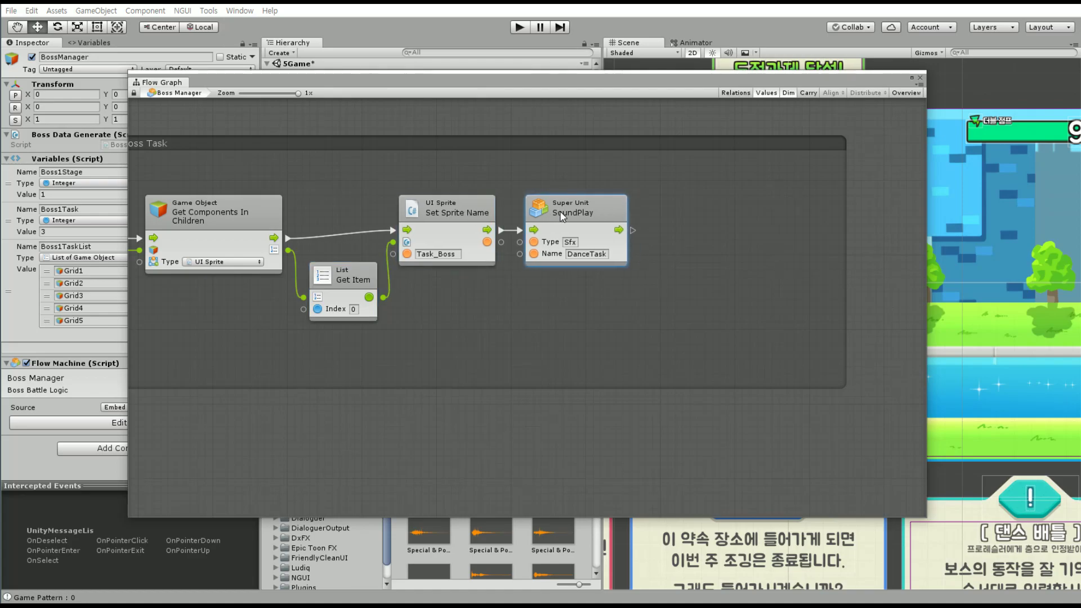
Feed the pre DanceIndex value into Get Item's Index
middle_drag(378, 314, 858, 303)
middle_drag(574, 333, 544, 333)
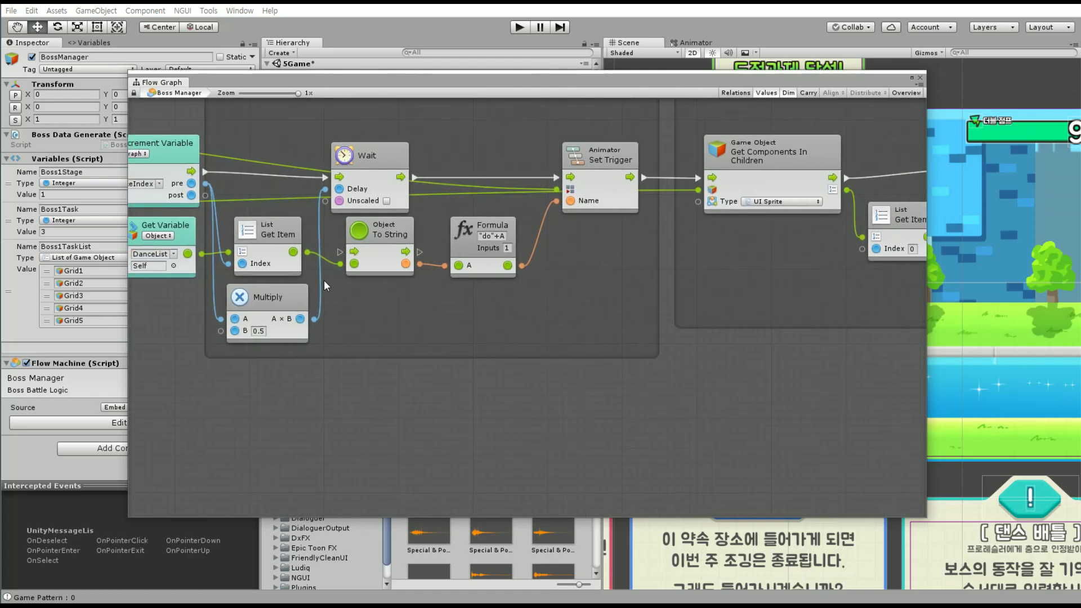
drag(208, 184, 684, 250)
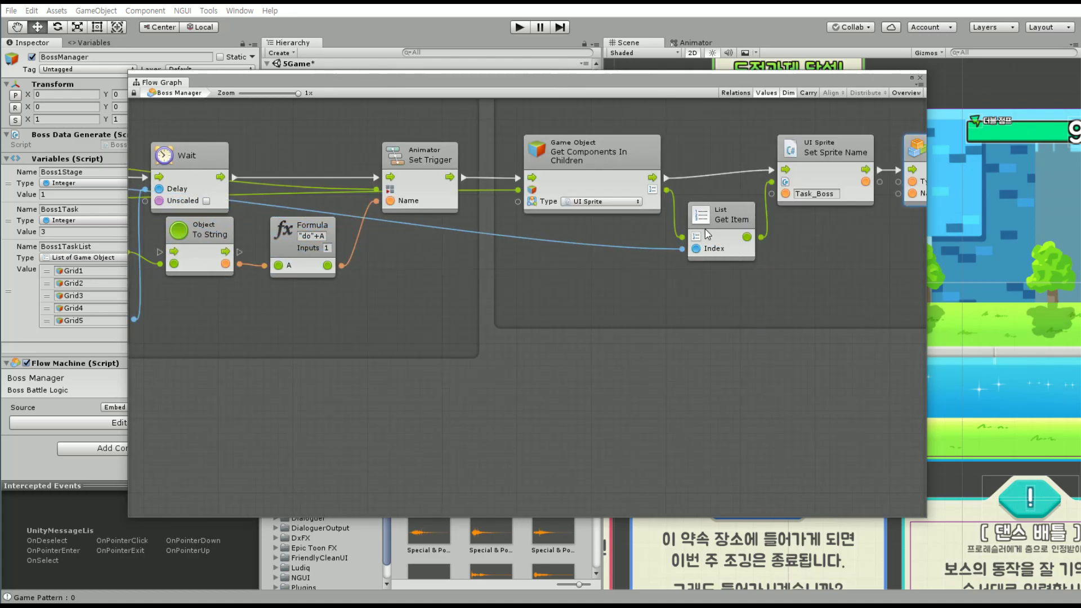
scroll(537, 288, down, 4)
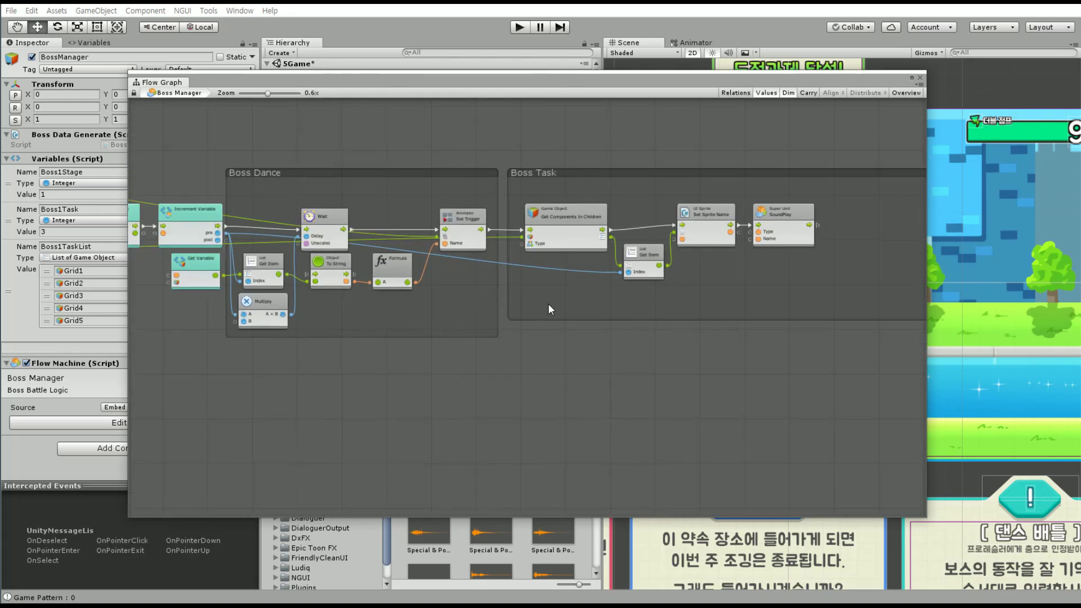
scroll(486, 296, up, 2)
scroll(485, 299, up, 2)
mouse_move(449, 316)
middle_down()
mouse_move(666, 322)
mouse_move(512, 253)
middle_up()
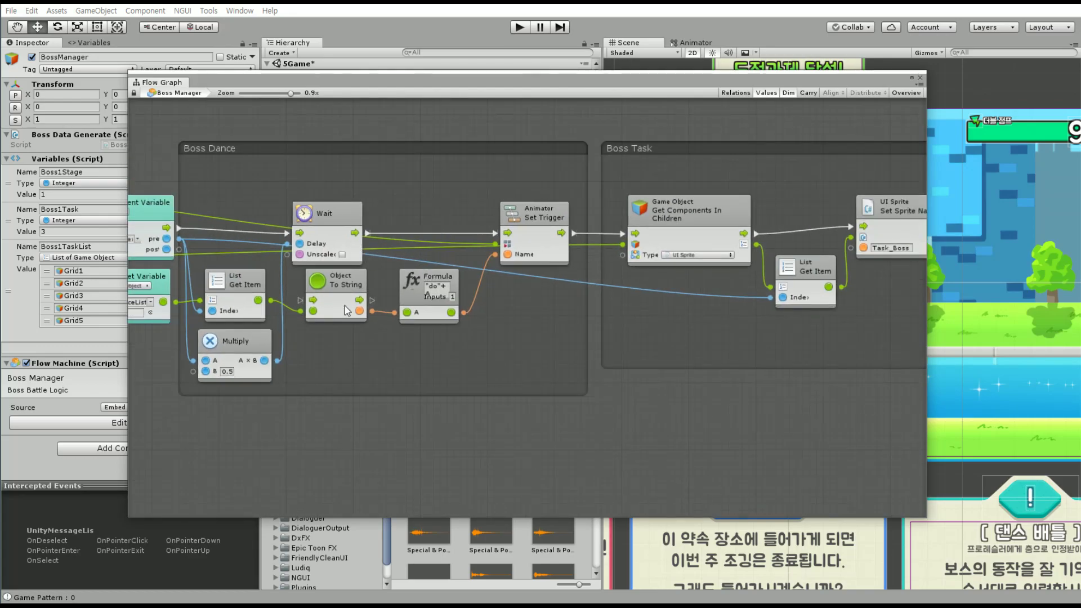
right_click(509, 314)
click(523, 321)
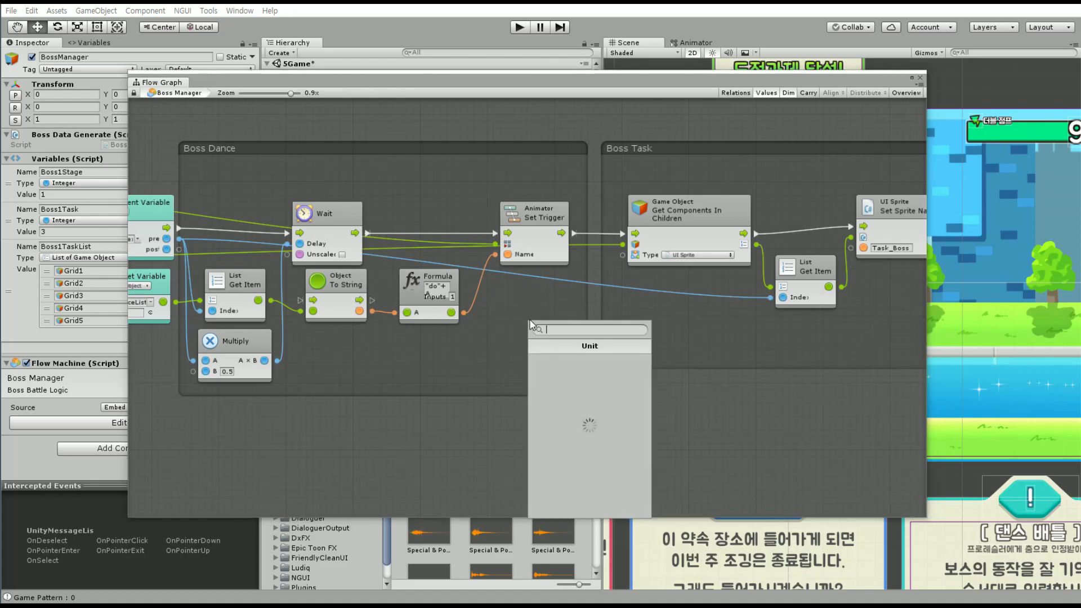
click(559, 409)
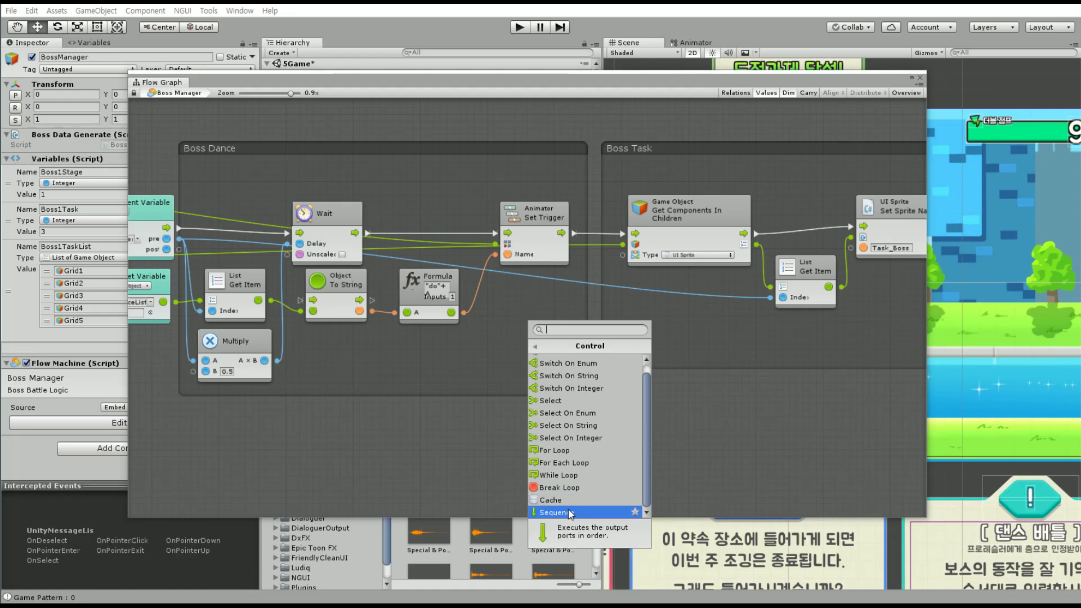
click(580, 514)
mouse_move(556, 341)
mouse_down()
mouse_move(504, 336)
mouse_move(421, 187)
mouse_up()
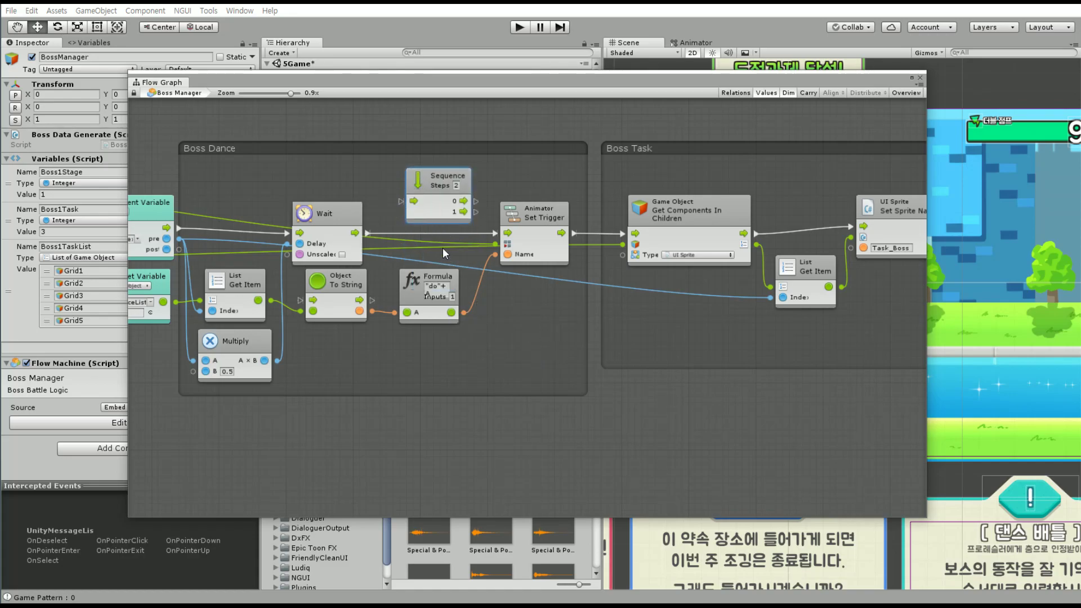
key(Delete)
middle_drag(522, 338, 327, 329)
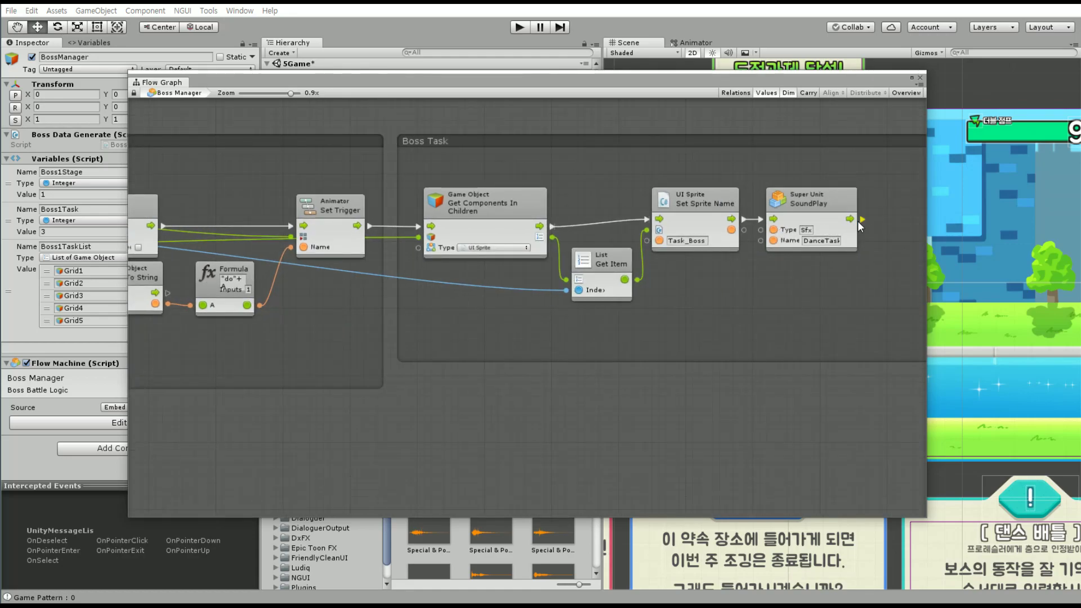
middle_drag(844, 273, 651, 301)
scroll(651, 302, up, 1)
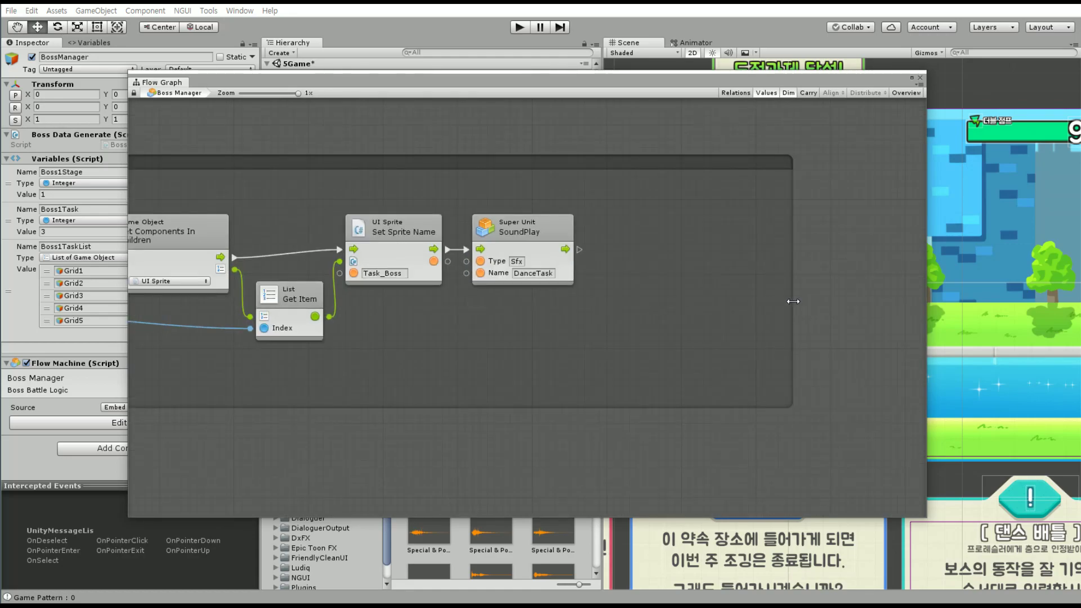
Widen the Boss Task group and paste a copy of the DanceList Get Variable to its right
drag(793, 301, 927, 301)
middle_drag(219, 408, 740, 399)
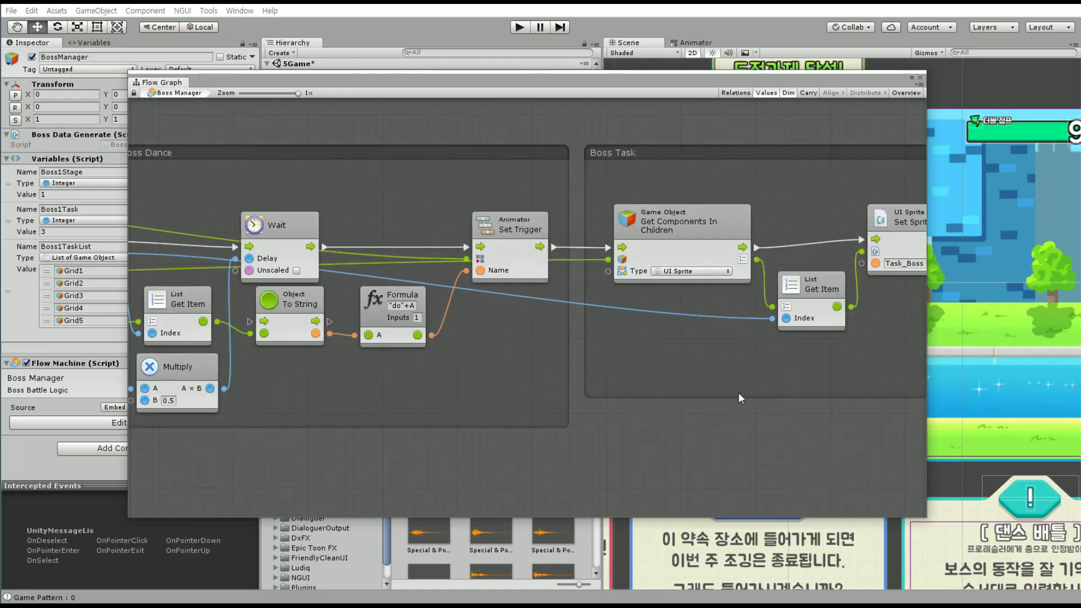
middle_drag(224, 411, 738, 415)
middle_drag(516, 401, 400, 397)
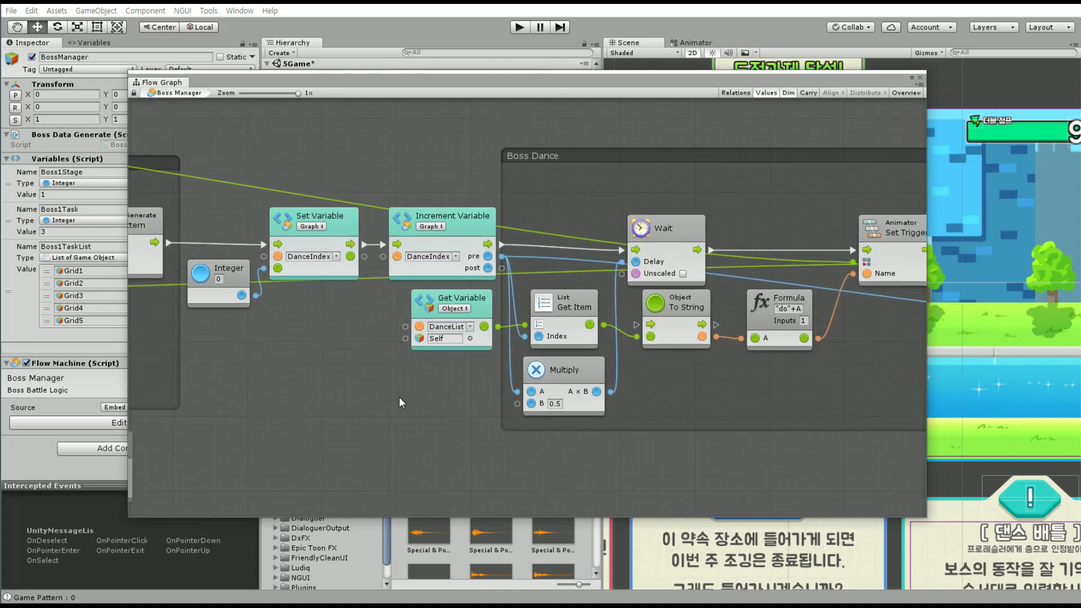
click(486, 306)
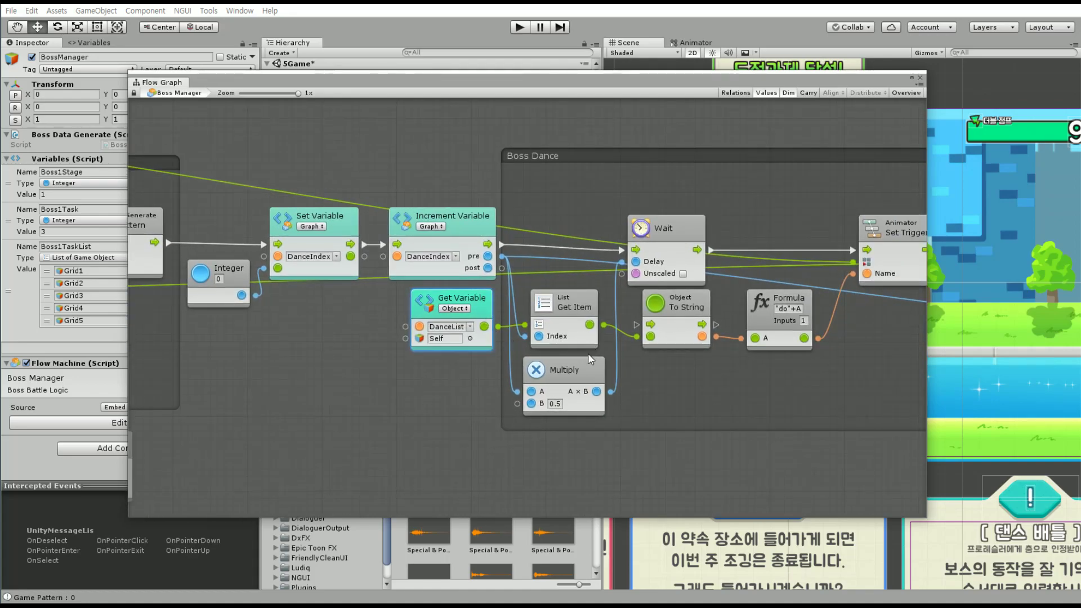
middle_drag(588, 354, 158, 353)
middle_drag(732, 353, 163, 353)
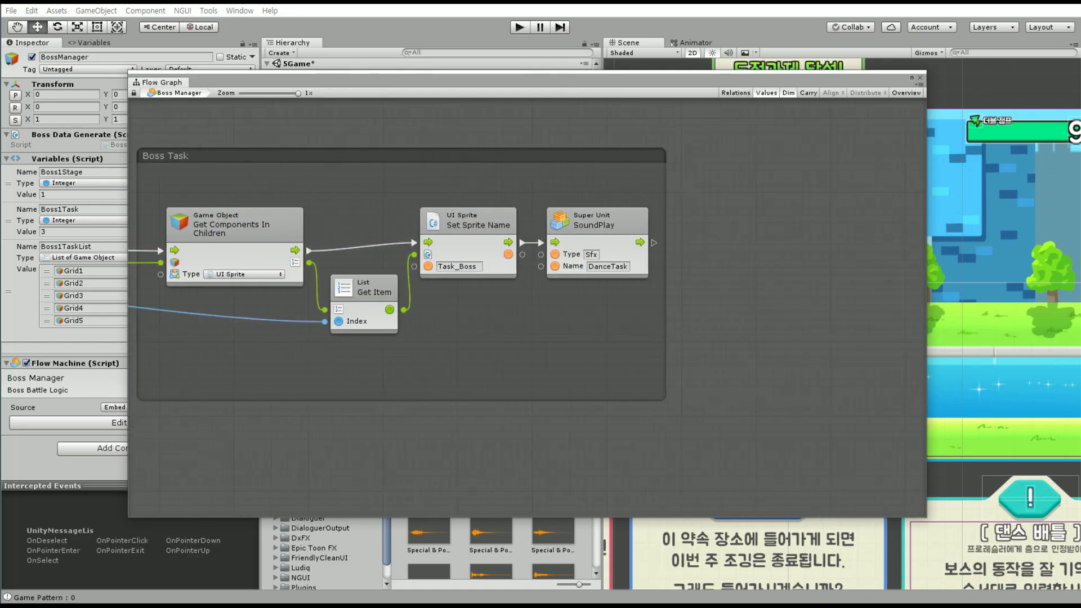
key(ctrl+v)
drag(788, 327, 592, 333)
Add a Collections Count Items node fed by the DanceList value
right_click(732, 293)
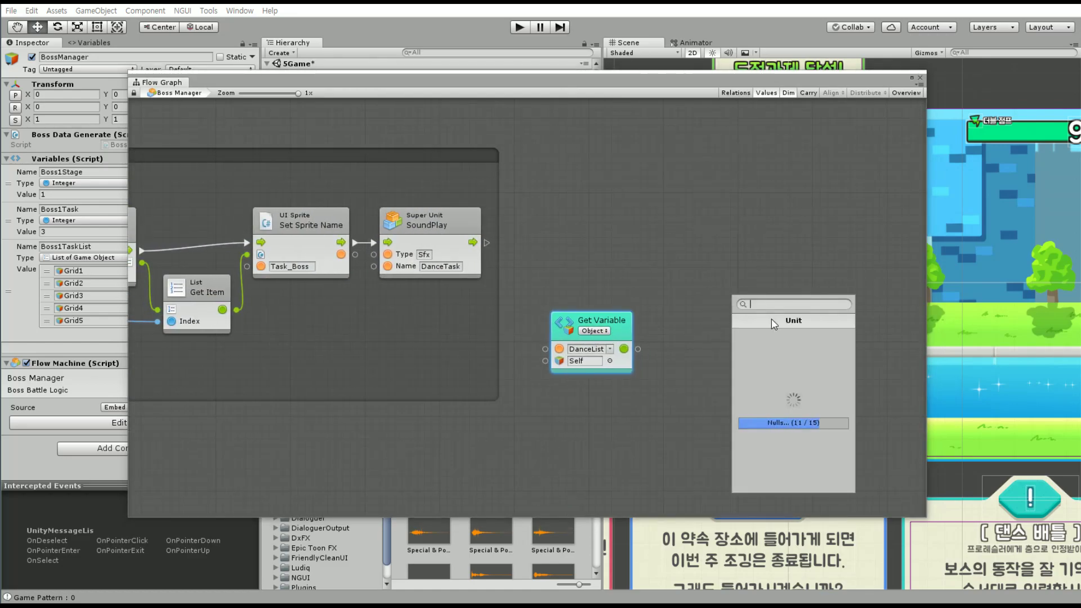
click(730, 323)
right_click(727, 315)
click(760, 326)
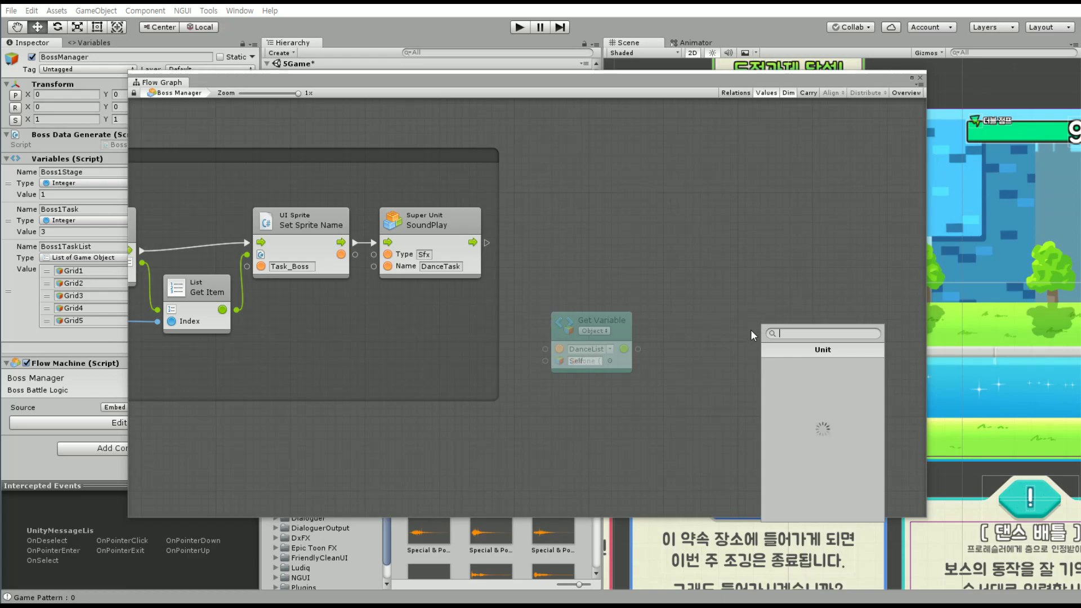
click(789, 376)
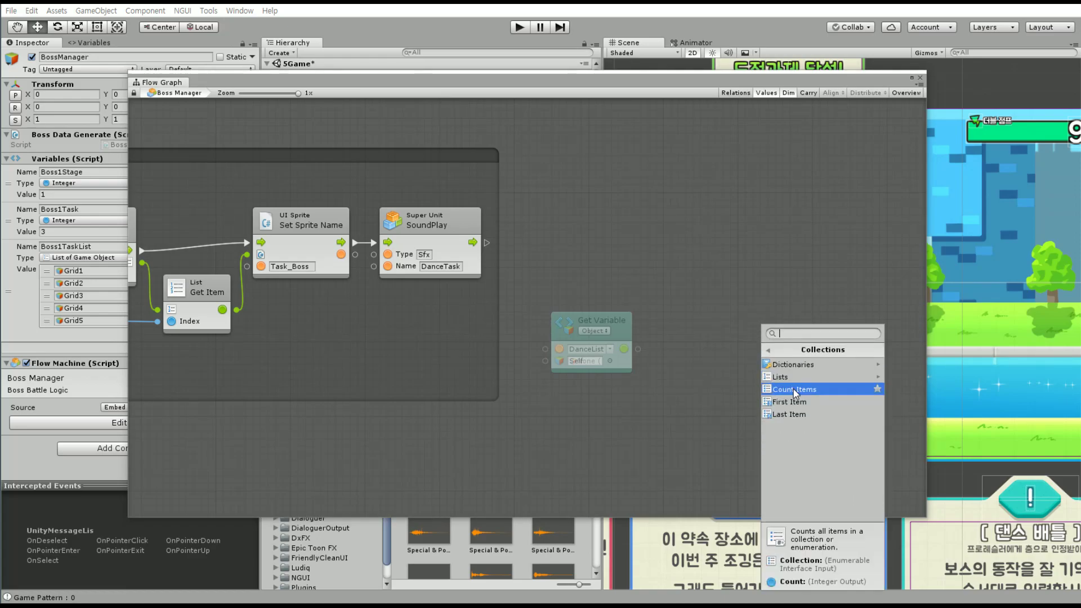
click(795, 389)
mouse_move(638, 349)
mouse_down()
mouse_move(755, 358)
mouse_move(715, 325)
mouse_up()
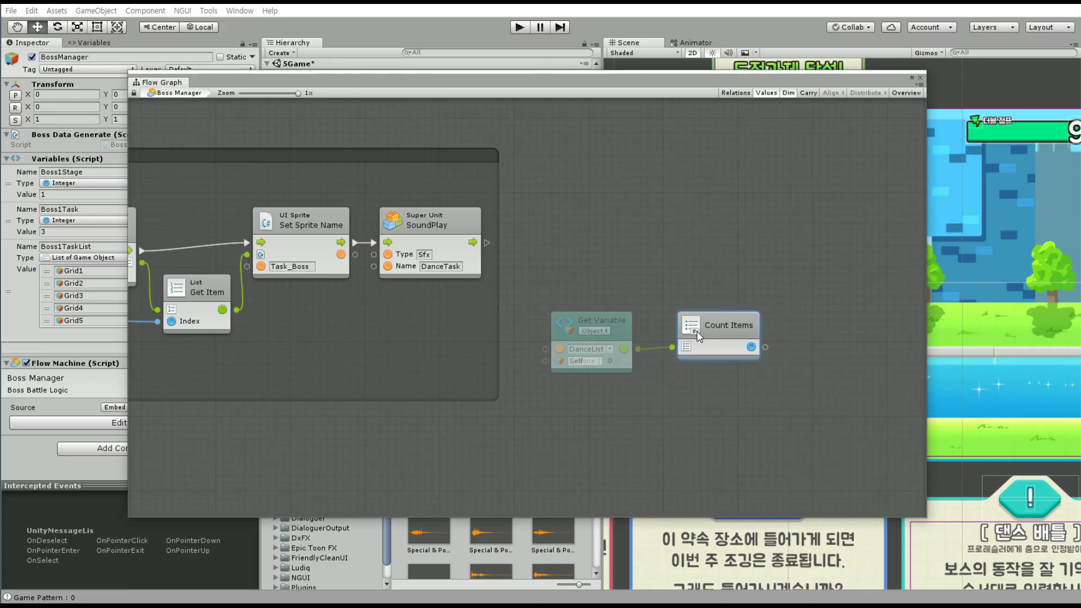
Duplicate the DanceList getter below it and switch the copy to the Graph variable DanceIndex
click(622, 345)
key(ctrl+d)
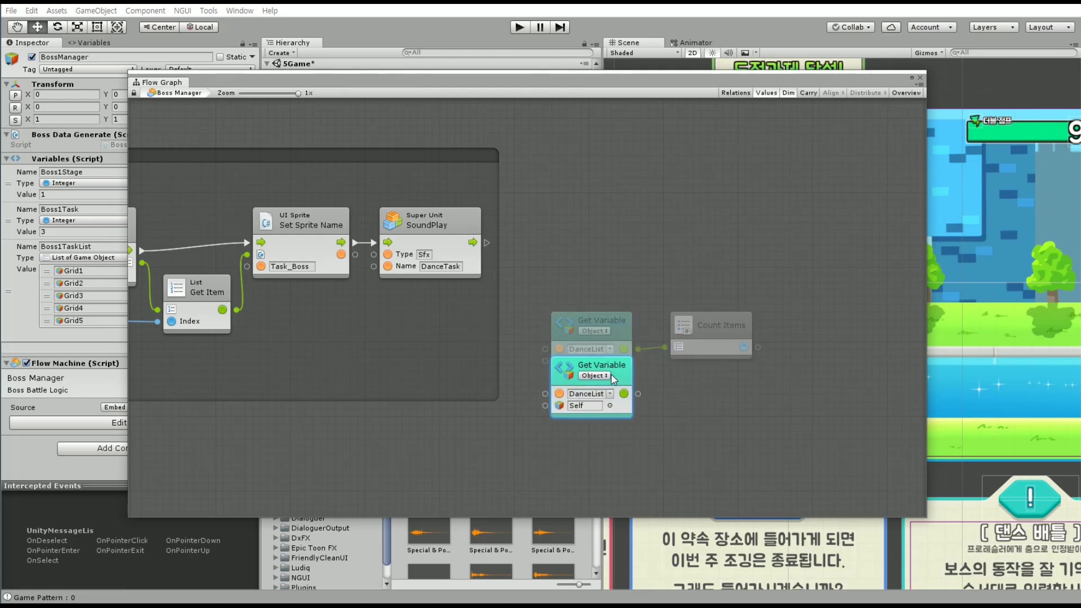
drag(624, 347, 617, 408)
click(588, 391)
click(597, 405)
click(597, 406)
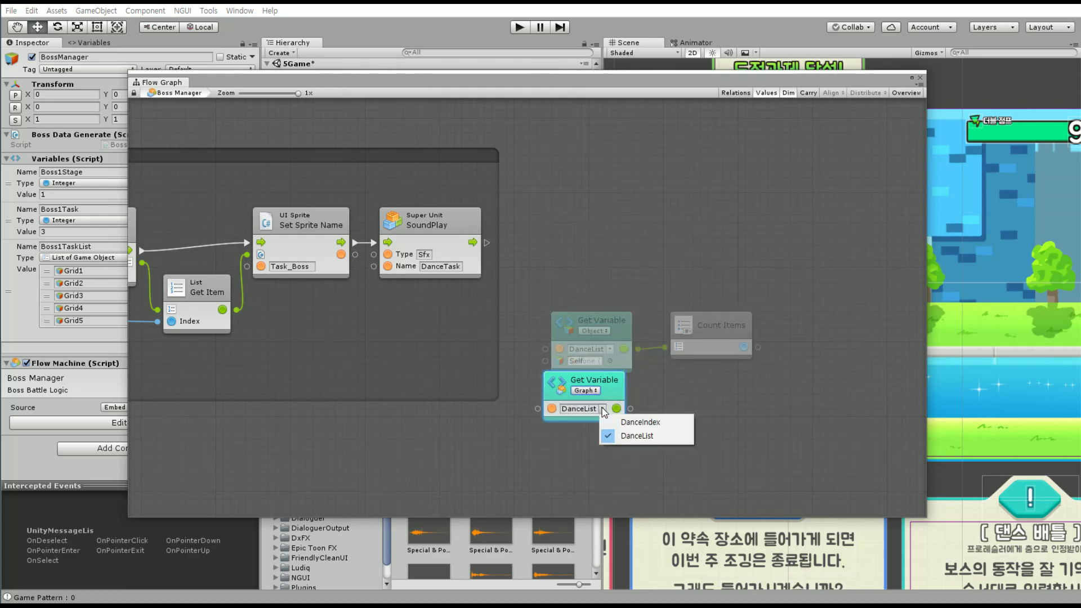
click(606, 421)
click(717, 327)
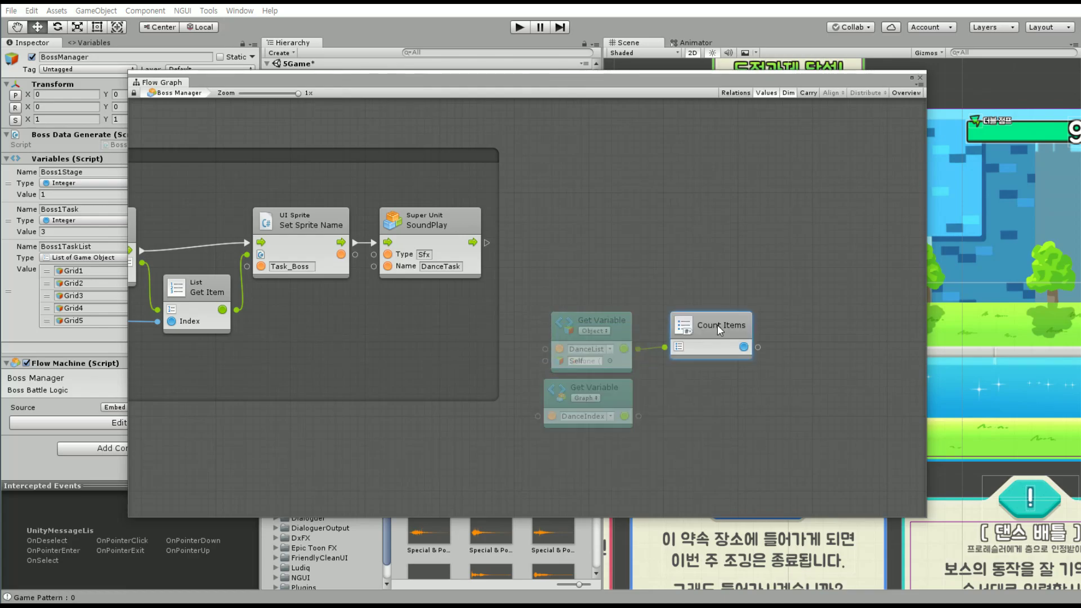
click(624, 394)
Add a Branch Equal after SoundPlay comparing the item count (A) with DanceIndex (B)
right_click(718, 255)
click(720, 256)
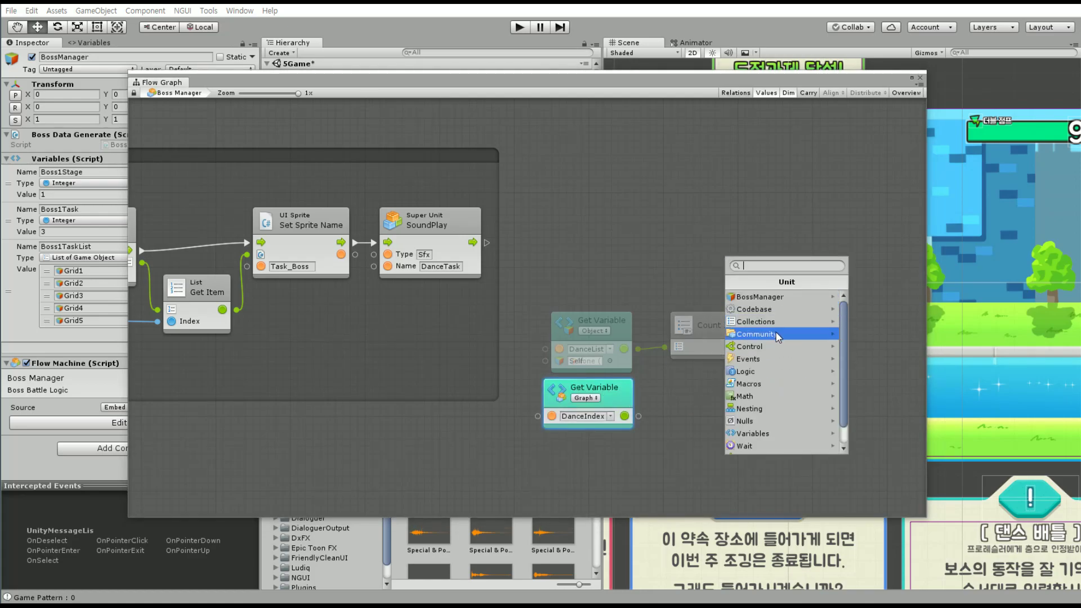
click(781, 334)
key(Left)
click(749, 346)
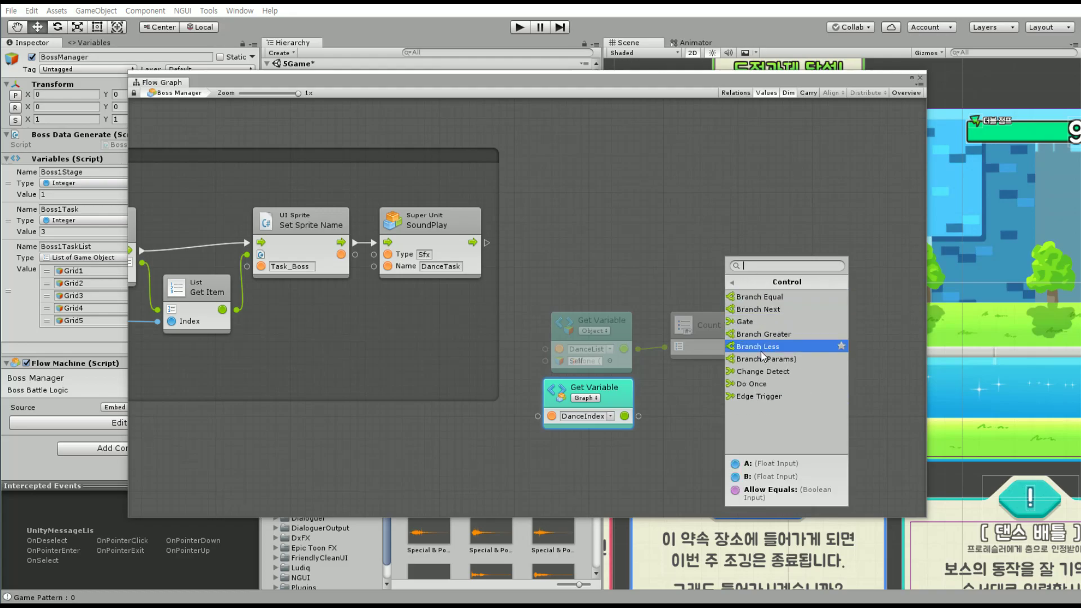
click(796, 305)
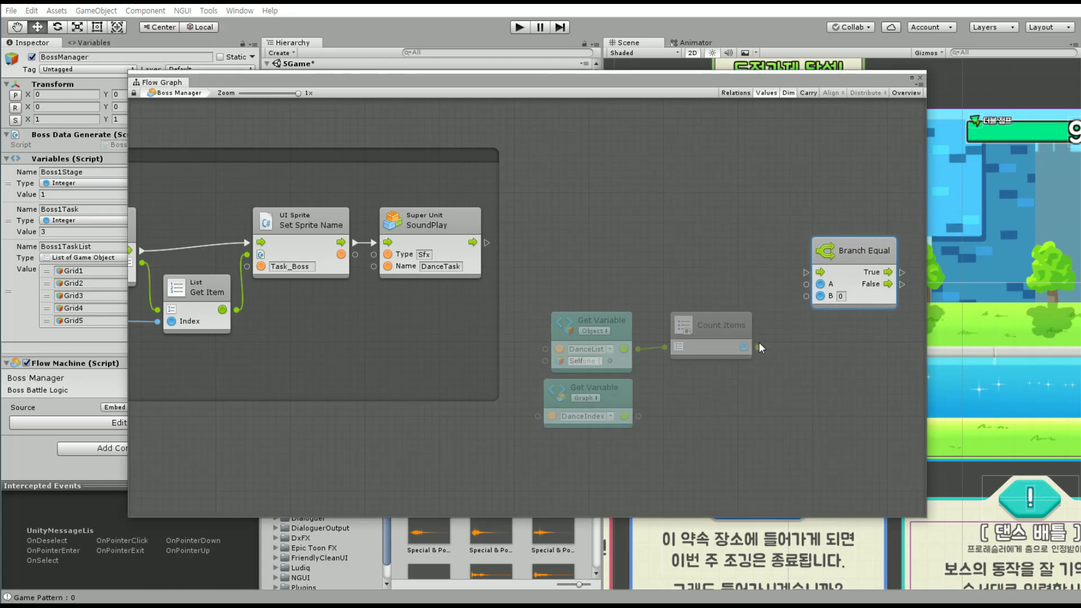
drag(758, 347, 820, 284)
drag(625, 416, 818, 306)
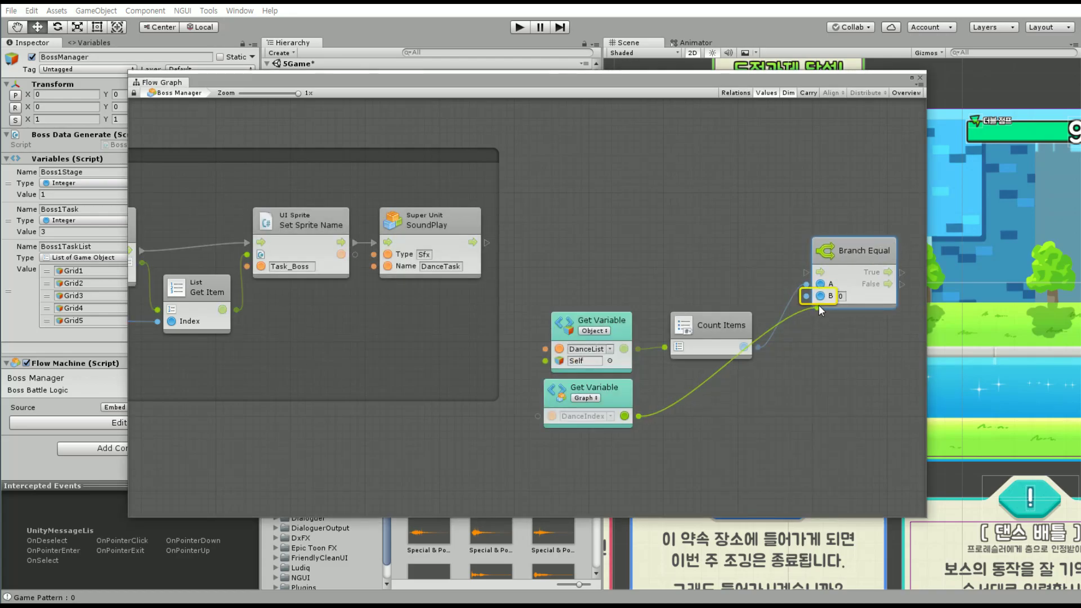
mouse_move(488, 243)
mouse_down()
mouse_move(823, 260)
mouse_move(725, 216)
mouse_move(815, 216)
mouse_up()
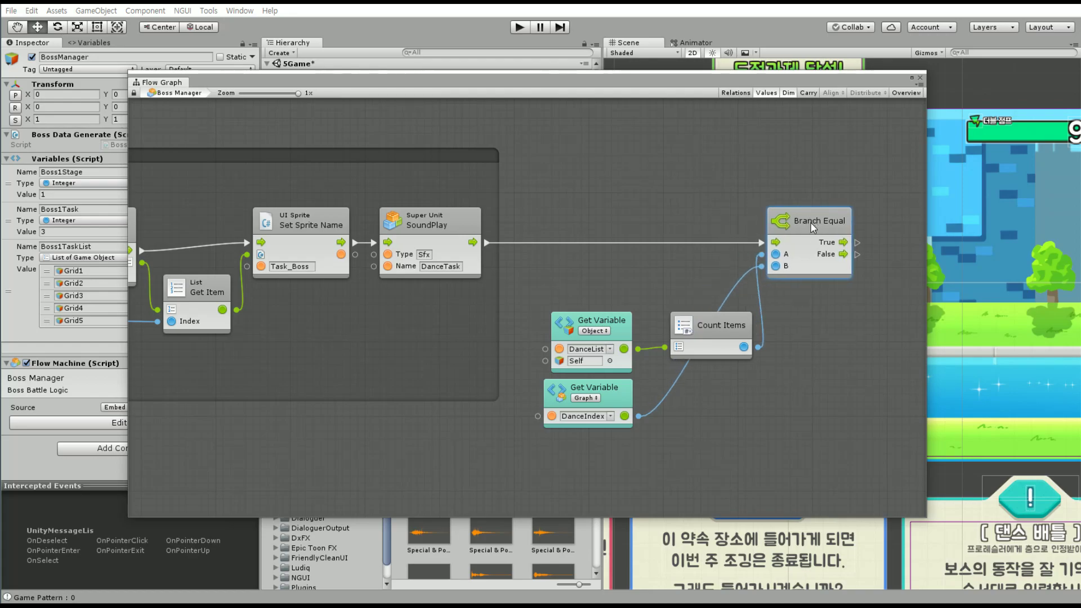
drag(720, 290, 586, 417)
drag(701, 329, 686, 269)
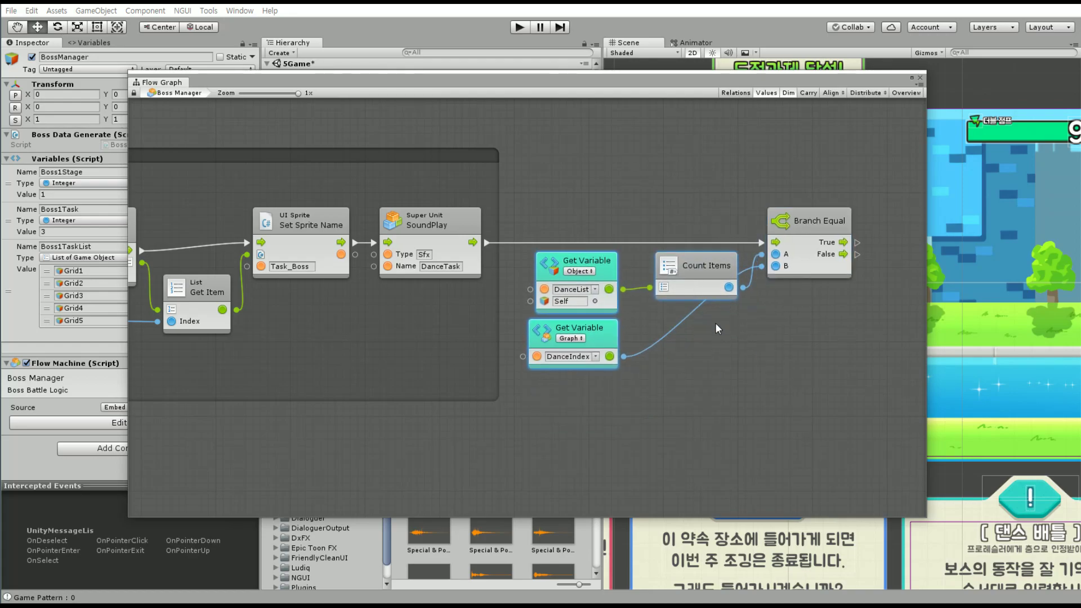
click(724, 341)
Add a UnityEvent named NextDance below Set Variable, feeding Increment Variable's input
scroll(620, 372, left, 10)
scroll(445, 395, left, 10)
scroll(395, 245, left, 3)
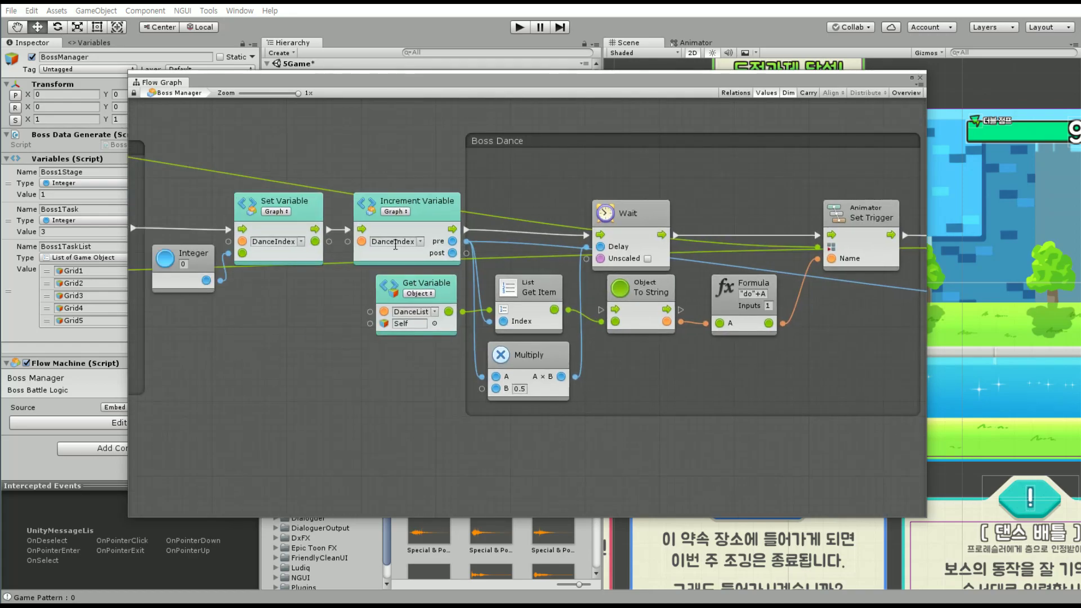
scroll(489, 356, left, 5)
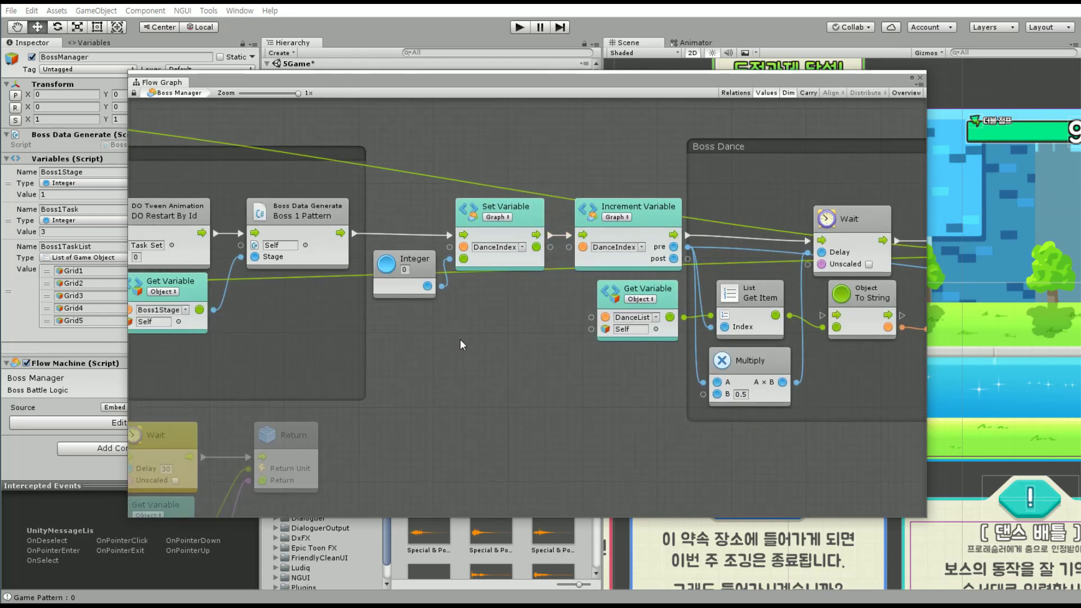
right_click(485, 346)
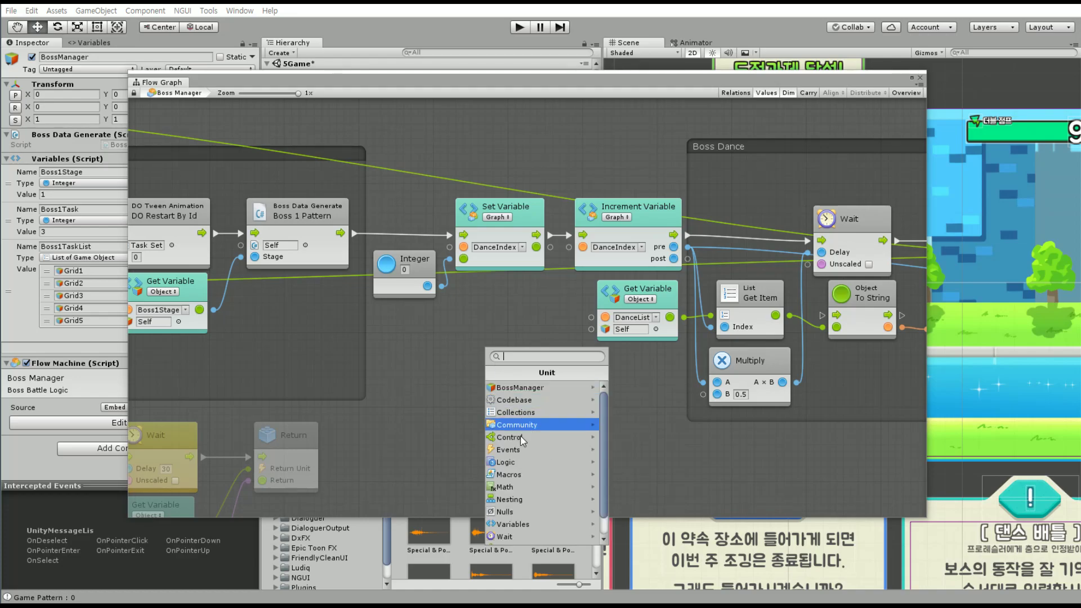
click(520, 449)
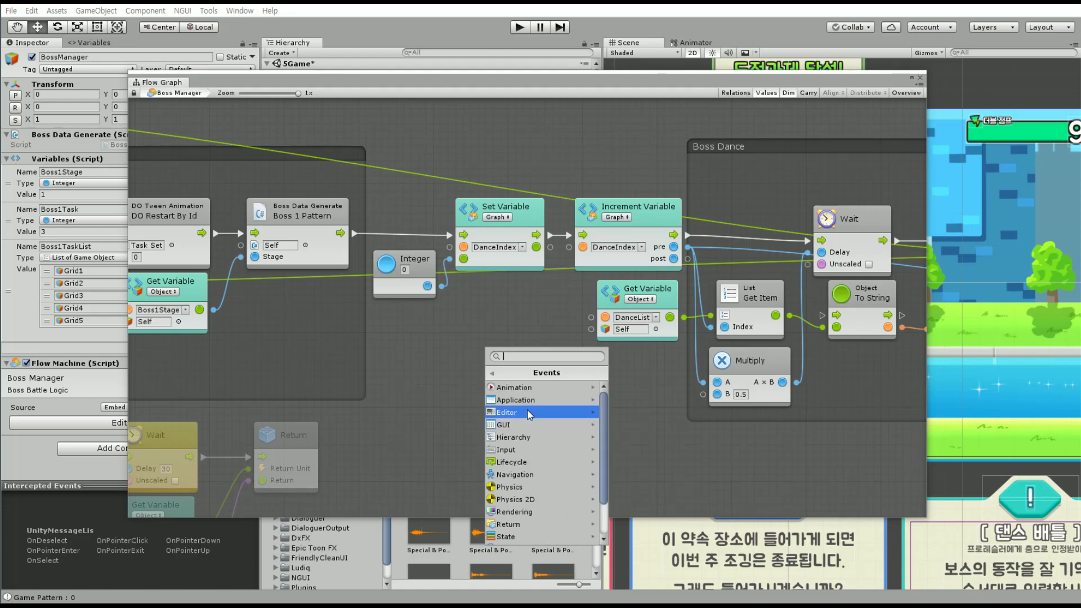
scroll(532, 479, down, 5)
click(526, 524)
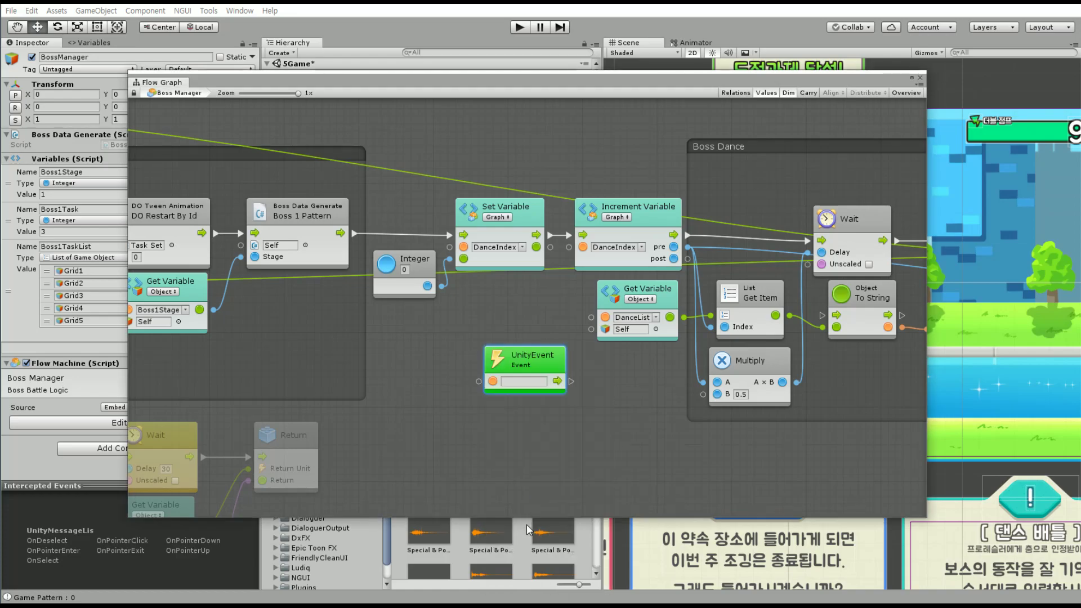
click(524, 382)
text(NextDanc)
text(e)
drag(572, 381, 583, 235)
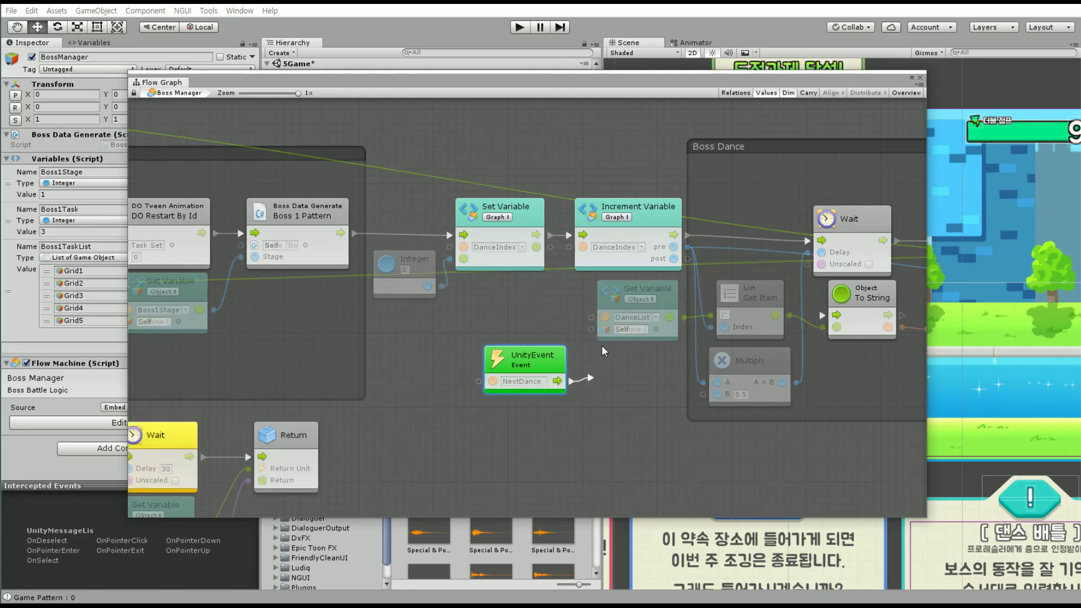
mouse_move(546, 351)
mouse_down()
mouse_move(525, 278)
mouse_move(522, 298)
mouse_up()
scroll(624, 400, right, 5)
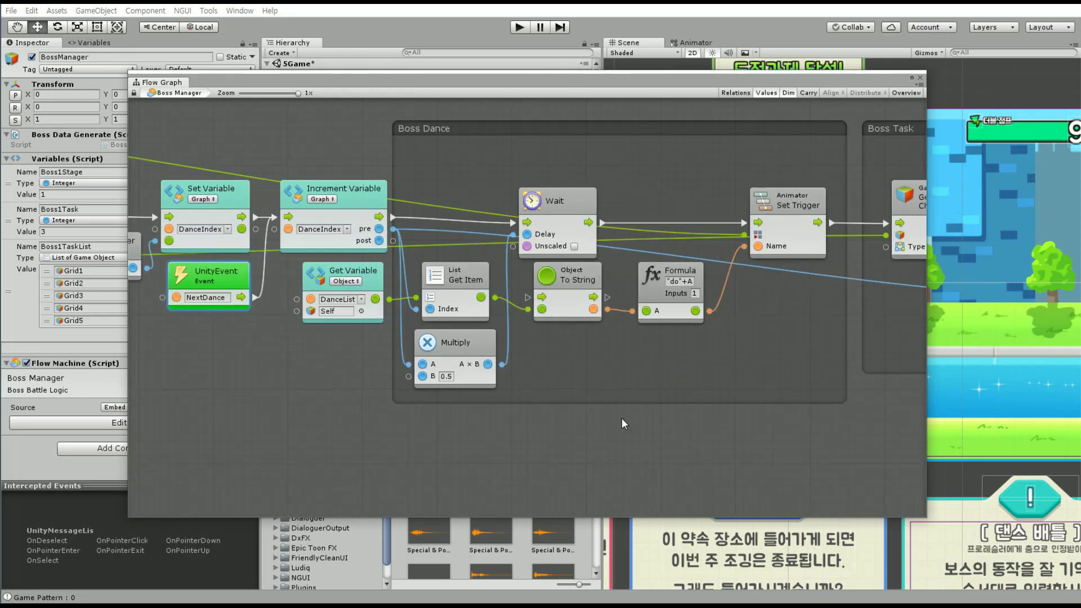
scroll(622, 418, right, 5)
scroll(664, 383, right, 5)
scroll(704, 350, right, 5)
Add a Flow Machine Trigger Unity Event on Branch Equal's False output, named for NextDance
right_click(656, 348)
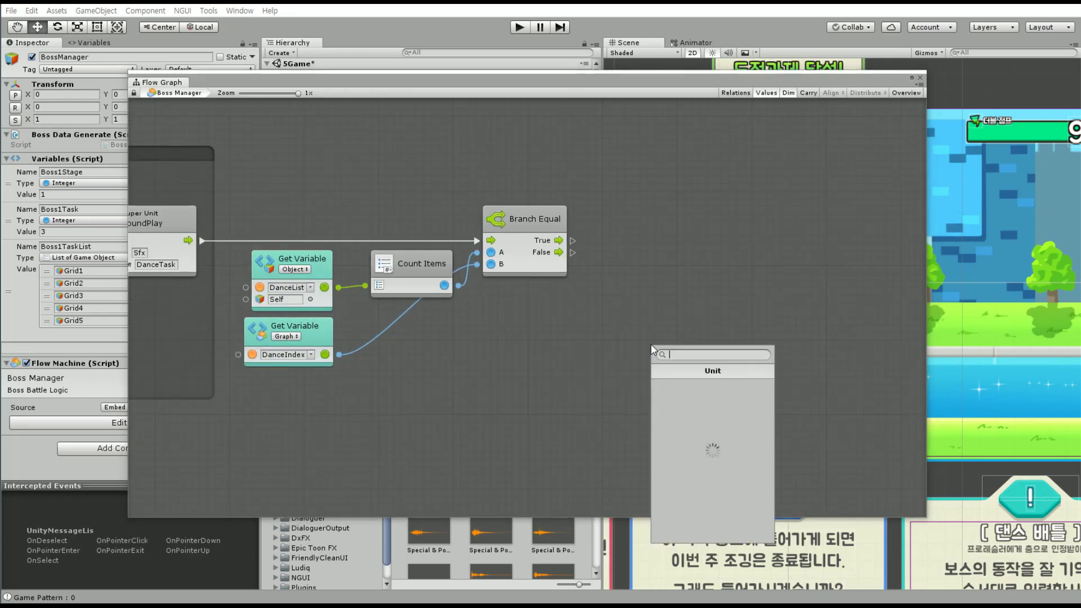
text(Trigger)
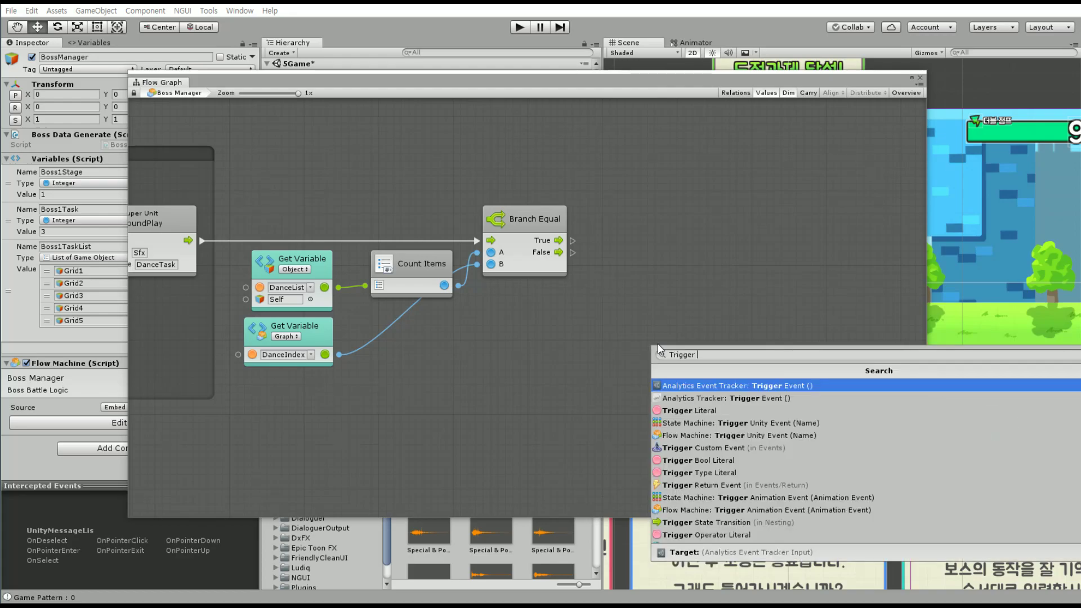
text( Unity)
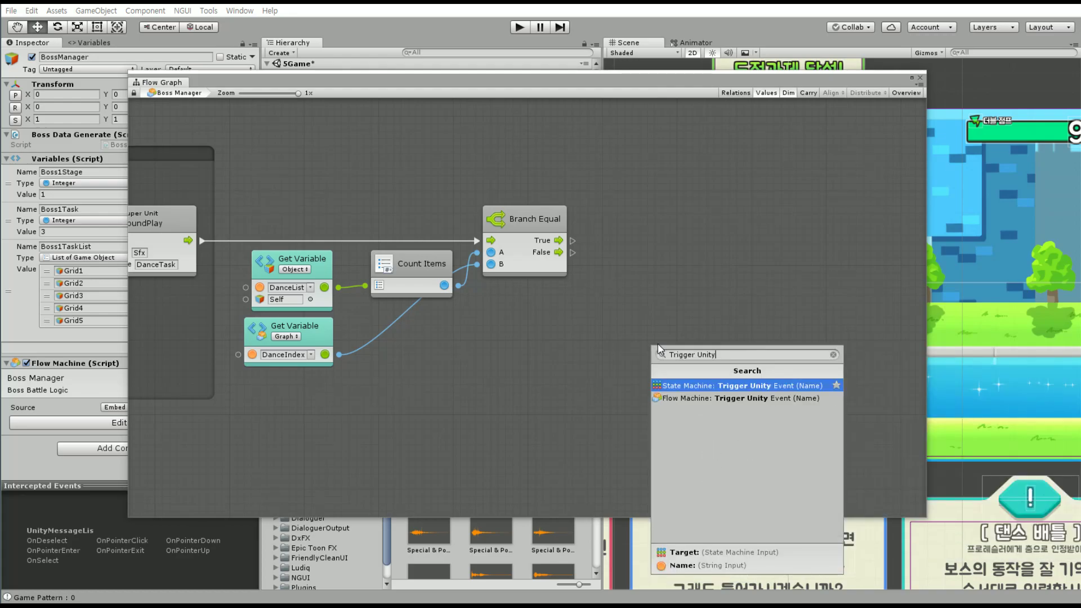
key(Down)
key(Return)
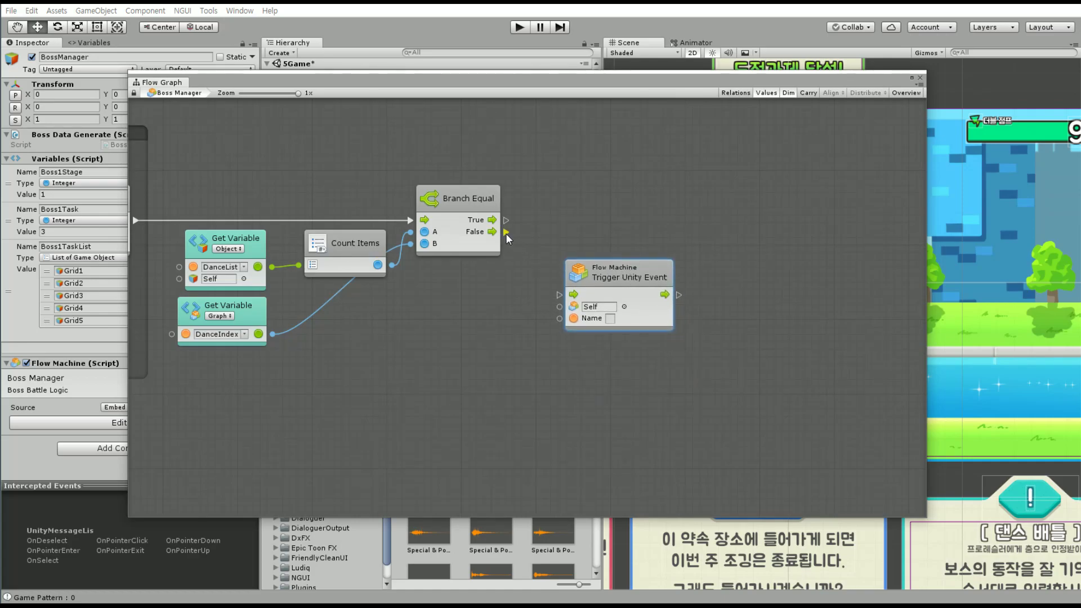
mouse_move(506, 234)
mouse_down()
mouse_move(545, 295)
mouse_move(557, 294)
mouse_up()
text(Dan)
text(Next)
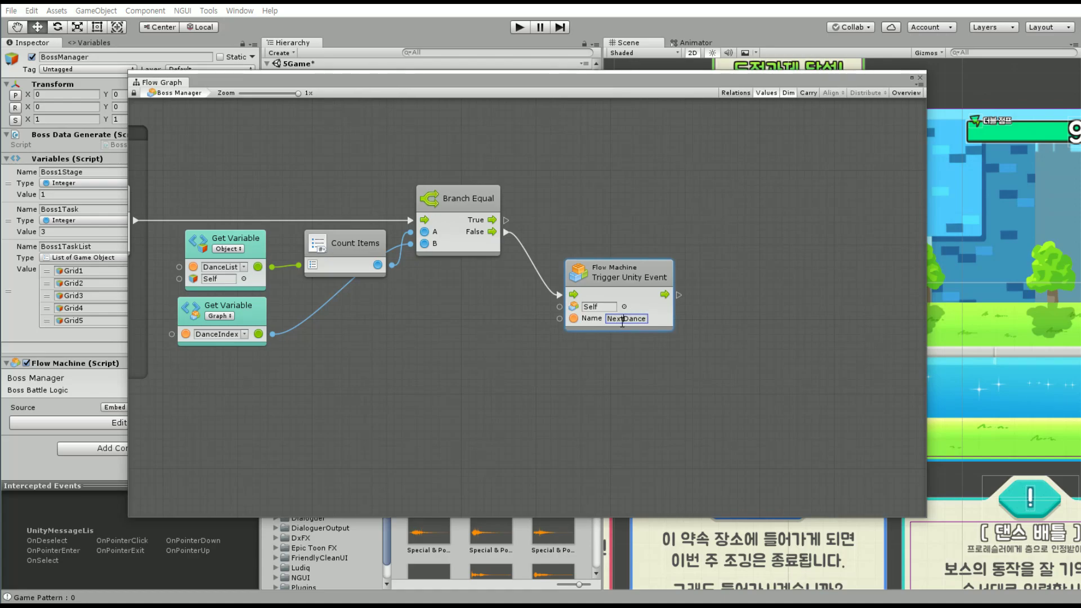
drag(628, 281, 591, 261)
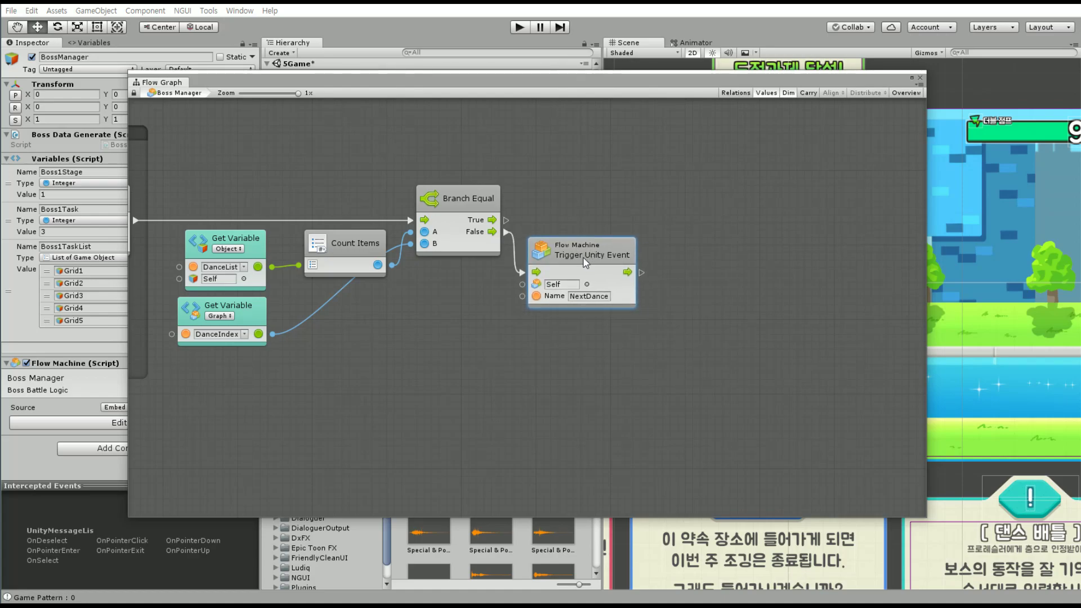
middle_drag(579, 240, 569, 338)
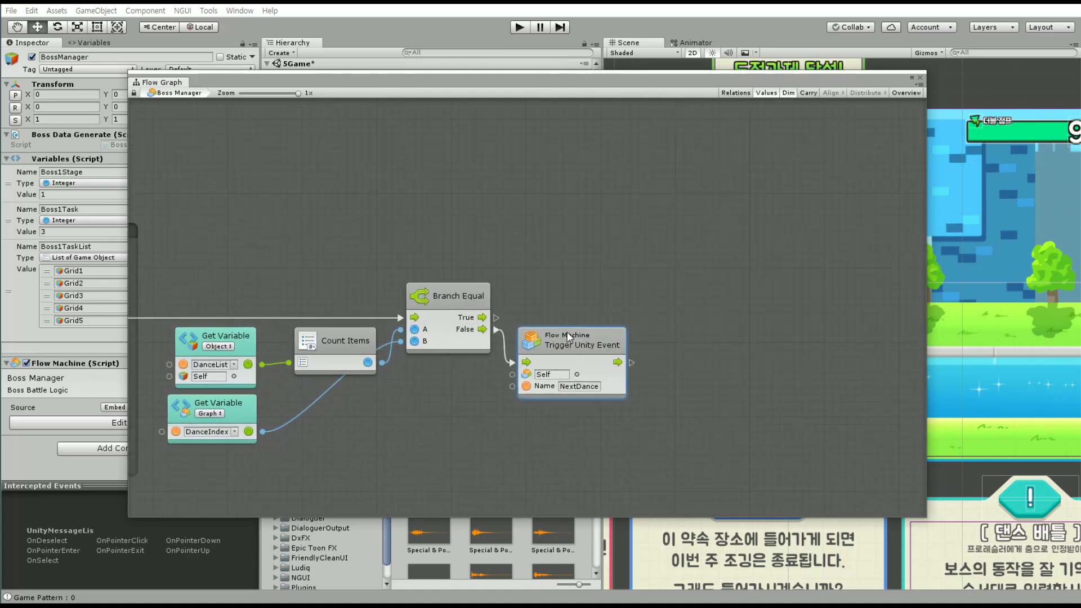
Duplicate the trigger above the original, wire Branch Equal's True output to it, and rename it PlayerTurn
key(ctrl+d)
drag(577, 340, 575, 245)
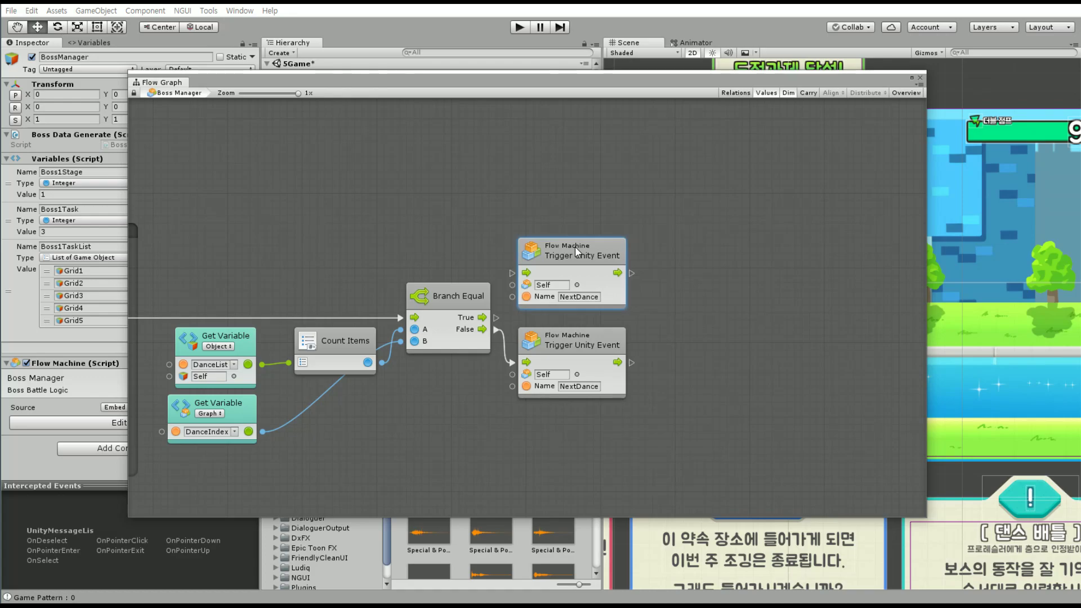
drag(497, 317, 512, 273)
click(577, 298)
text(Turn)
click(715, 305)
click(566, 257)
scroll(511, 386, down, 1)
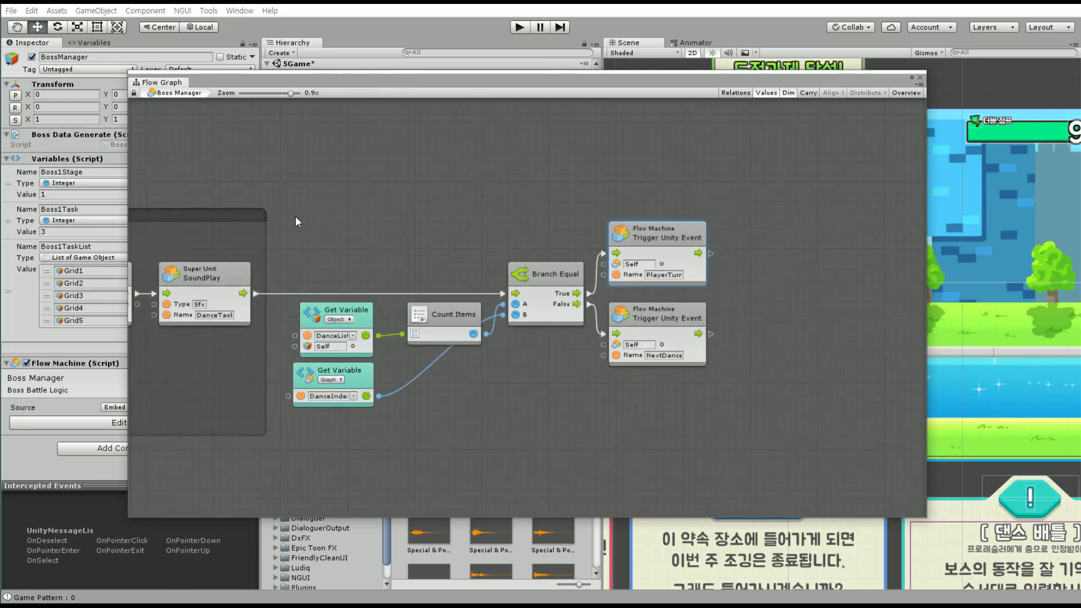
Group the branch and trigger nodes as 'Vaildation Next State' and move both triggers lower
ctrl+drag(280, 196, 732, 434)
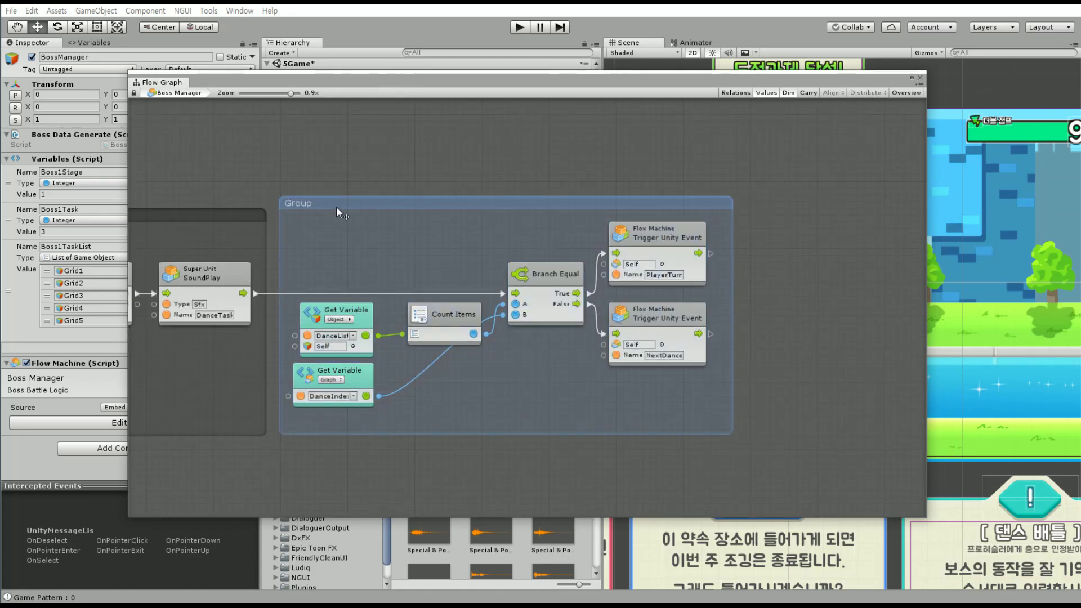
click(308, 203)
text(Vaildation)
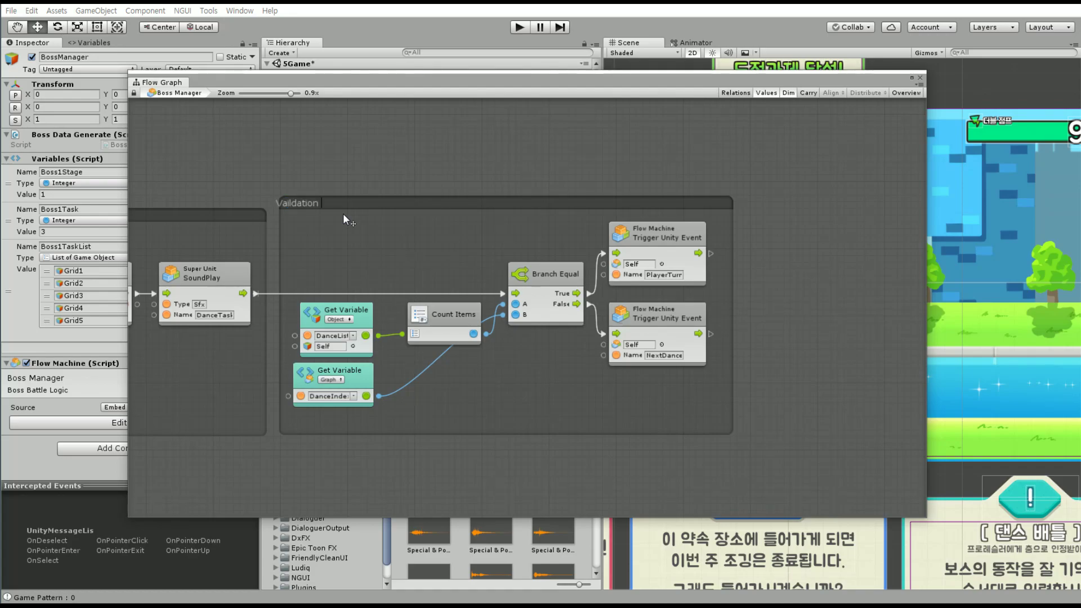
key(BackSpace)
key(BackSpace)
key(BackSpace)
key(BackSpace)
text(ation)
text( Next State)
scroll(393, 192, up, 1)
drag(394, 191, 404, 205)
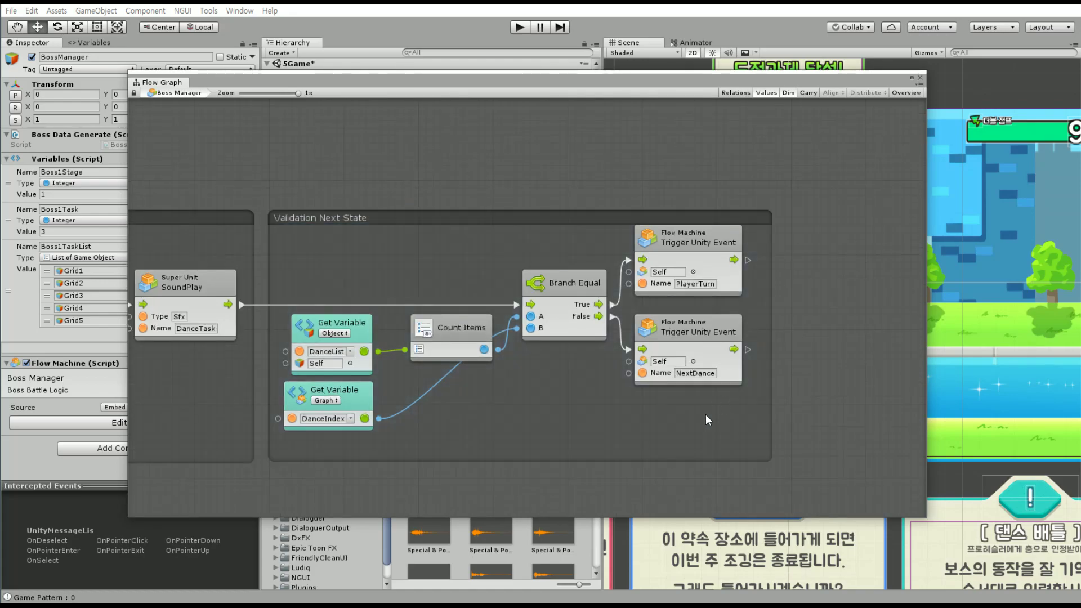
mouse_move(750, 365)
mouse_down()
mouse_move(701, 247)
mouse_move(711, 277)
mouse_move(710, 251)
mouse_up()
click(781, 310)
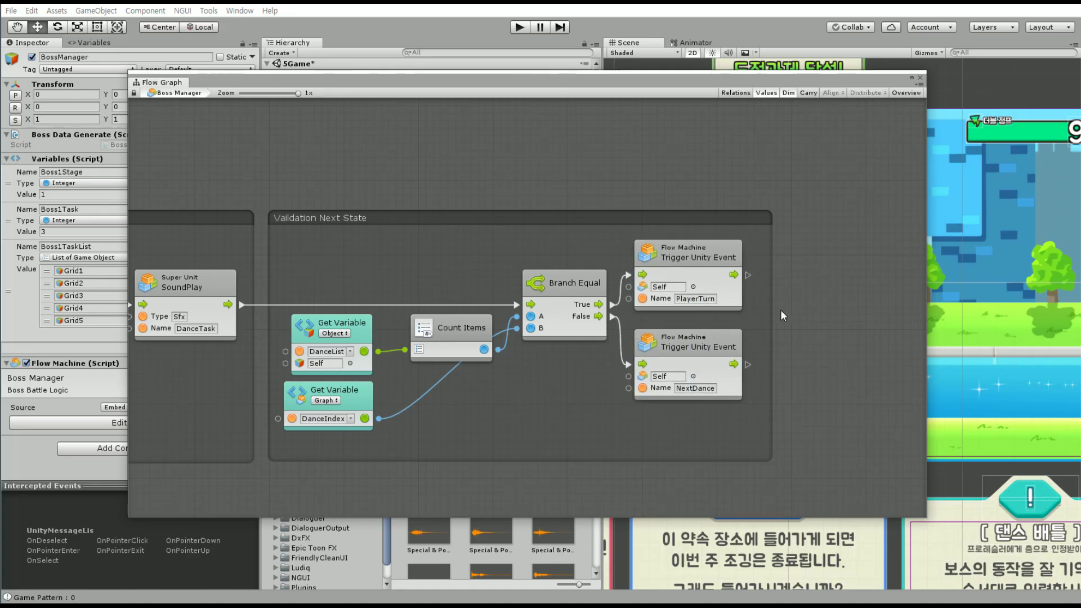
Select all nodes in the boss groups and nudge the Boss Dance group slightly right
click(395, 455)
click(320, 488)
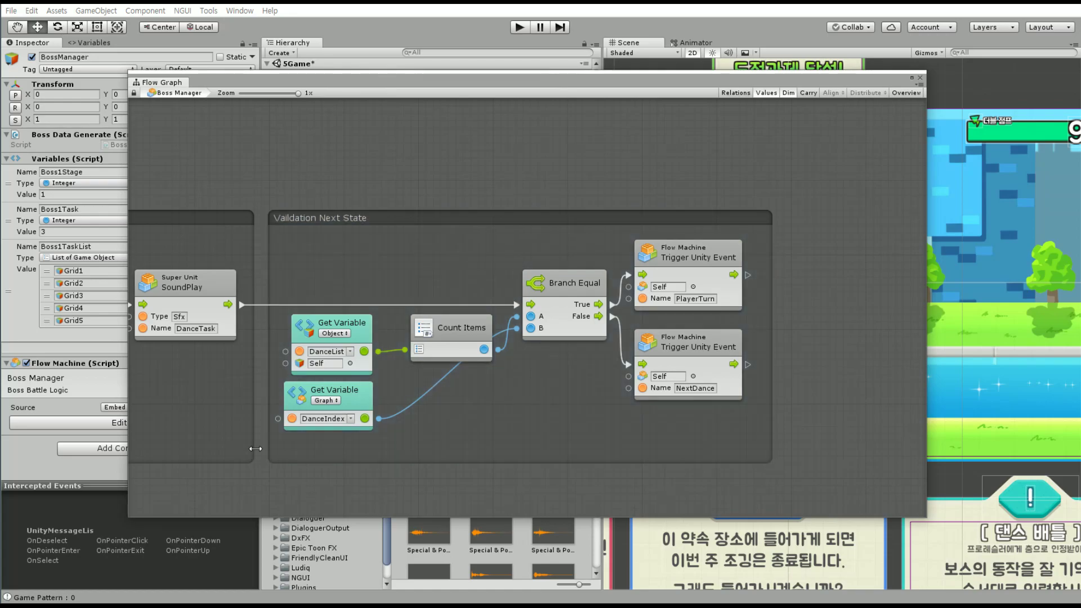
middle_drag(332, 512, 512, 478)
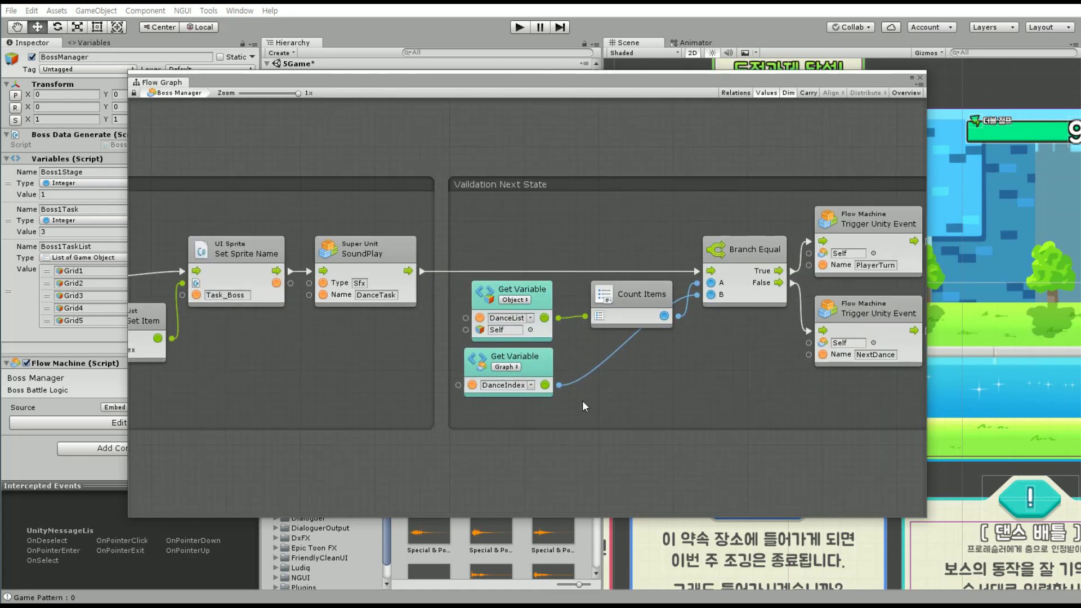
scroll(582, 400, down, 5)
middle_drag(565, 367, 493, 336)
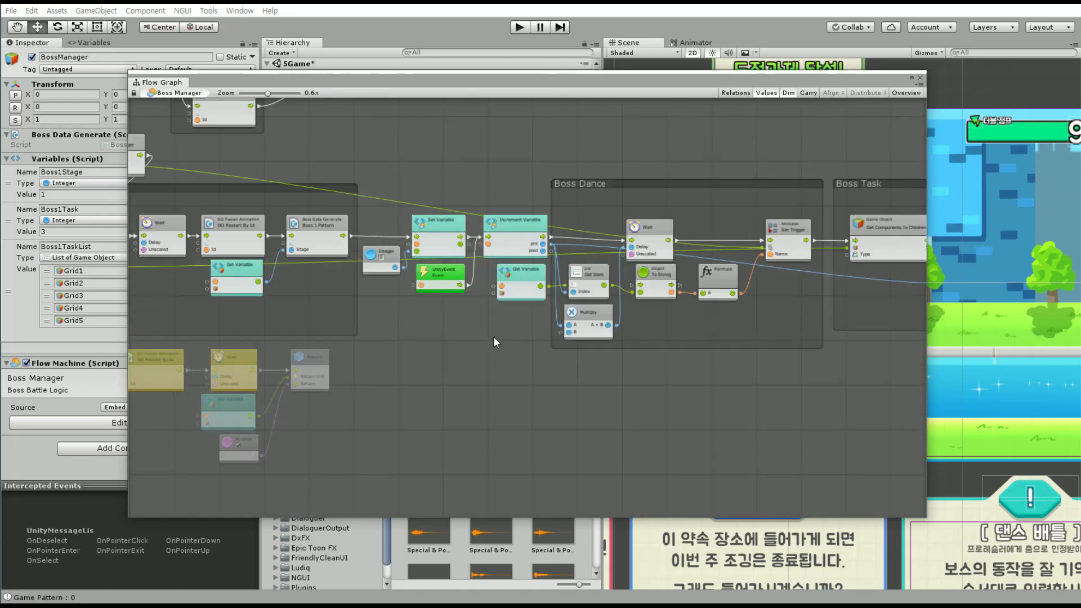
scroll(494, 336, up, 3)
middle_drag(732, 360, 391, 368)
scroll(554, 350, down, 4)
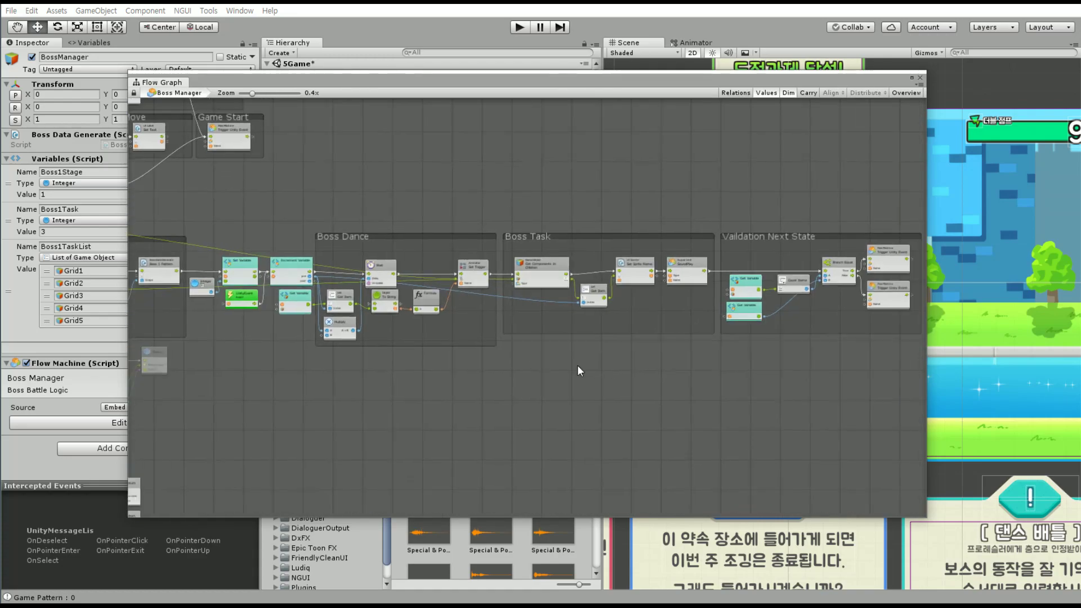
middle_drag(577, 365, 492, 366)
drag(863, 191, 227, 385)
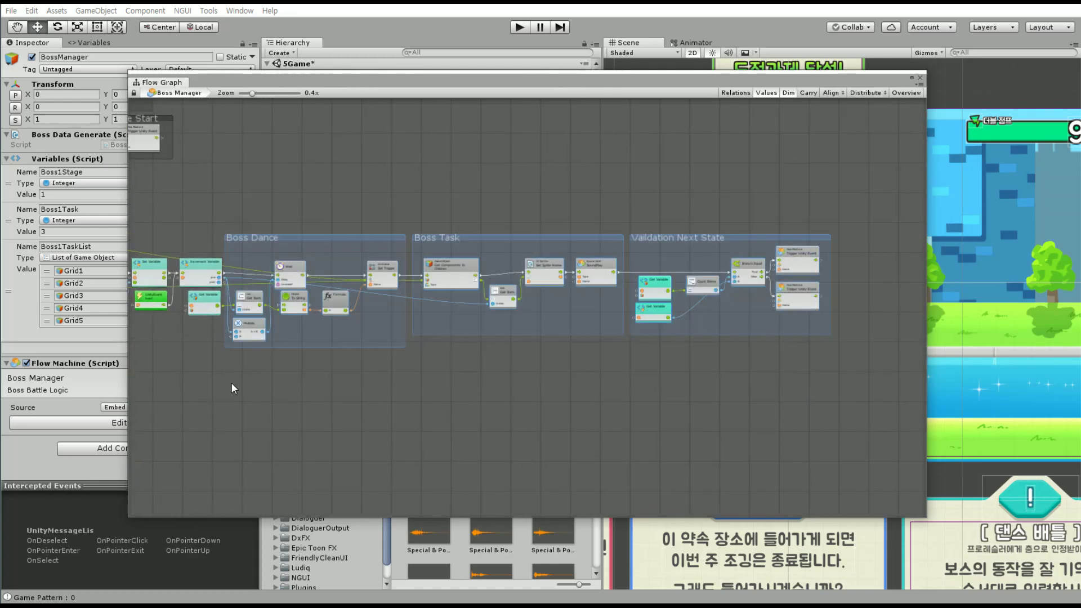
drag(347, 241, 365, 241)
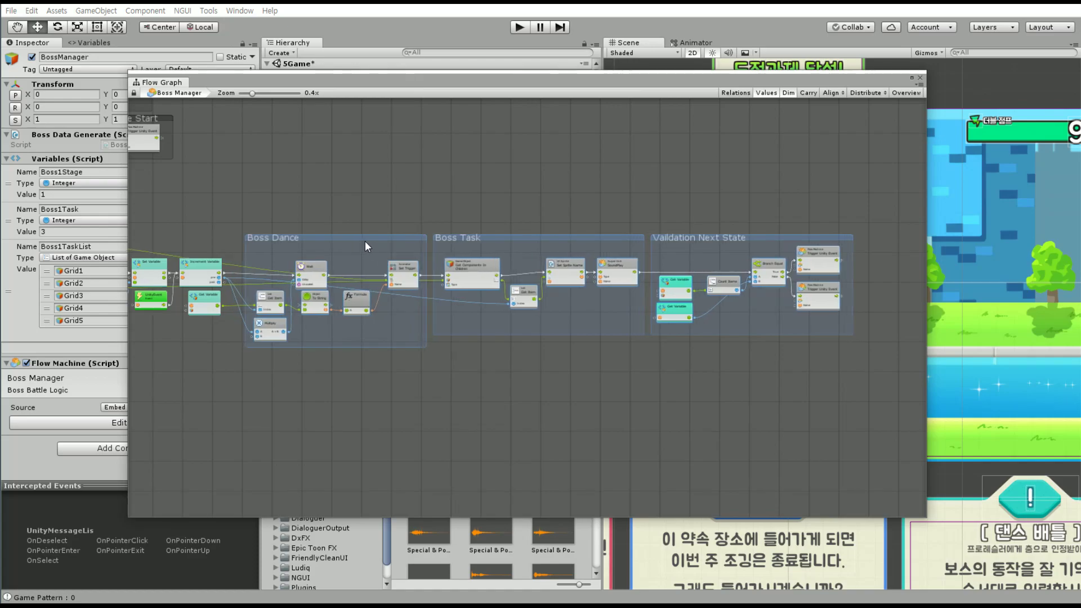
Stretch Boss Dance to enclose its nodes and shift the Integer, variable and UnityEvent nodes right
click(238, 359)
scroll(212, 346, up, 5)
middle_drag(212, 346, 405, 360)
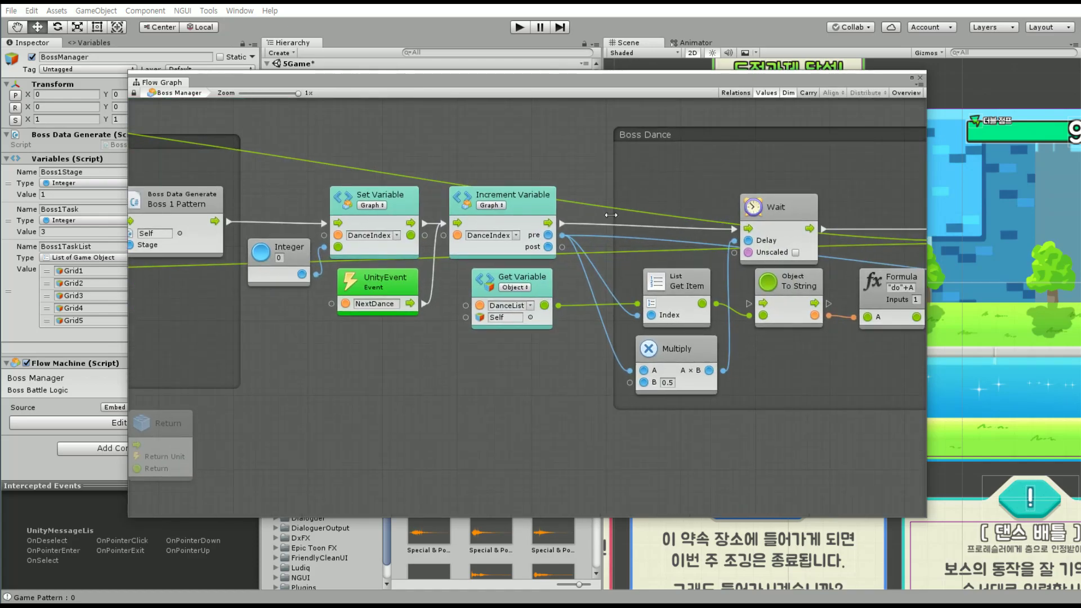
drag(611, 215, 246, 210)
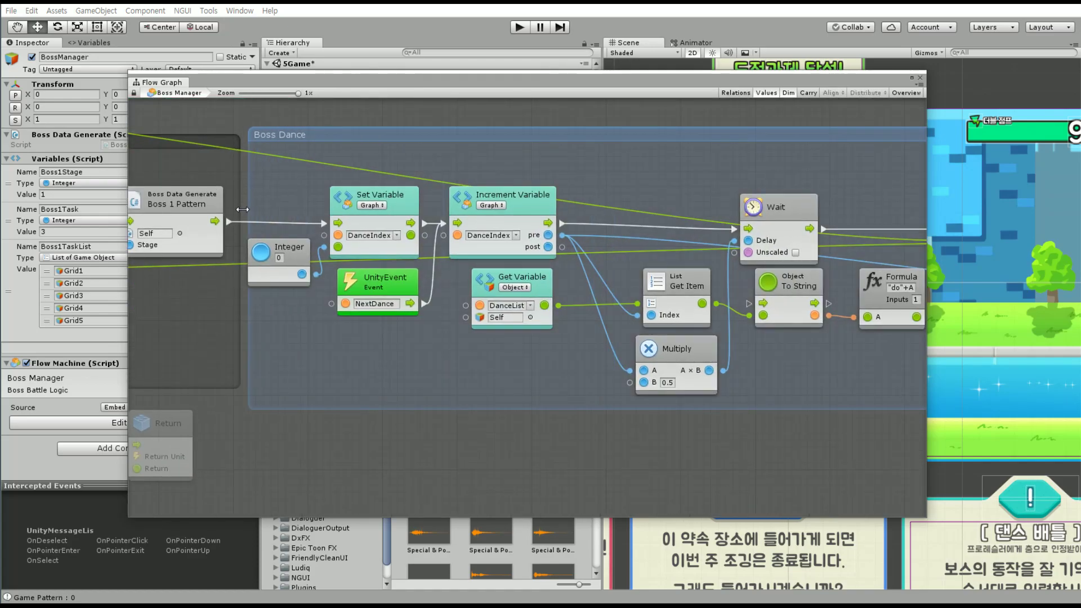
drag(367, 122, 563, 333)
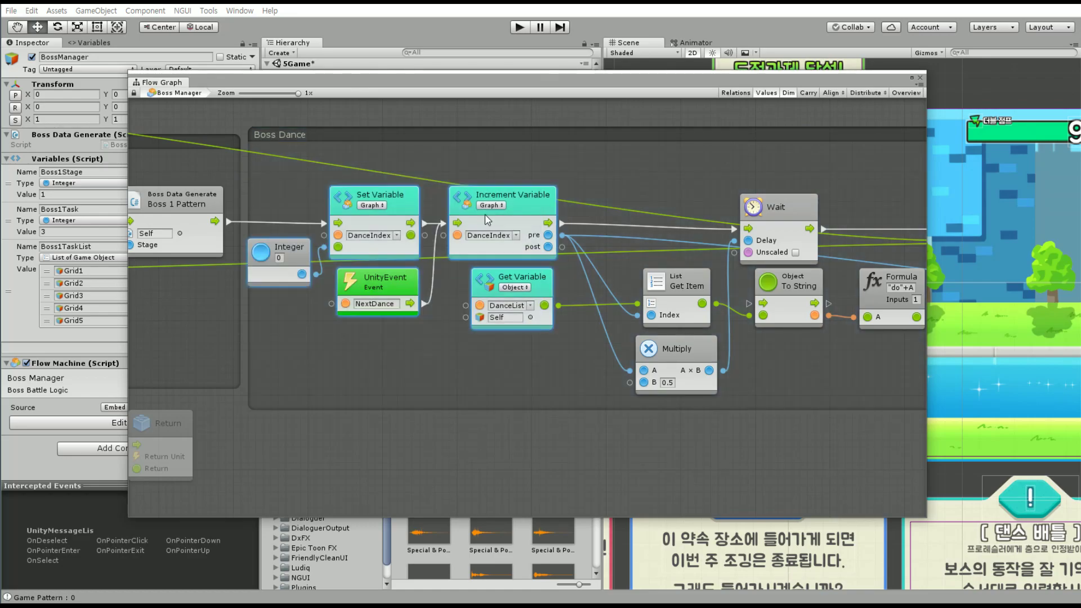
drag(524, 202, 553, 202)
Frame the whole graph with Home, drag the Flow Graph window aside, and press Play
key(Home)
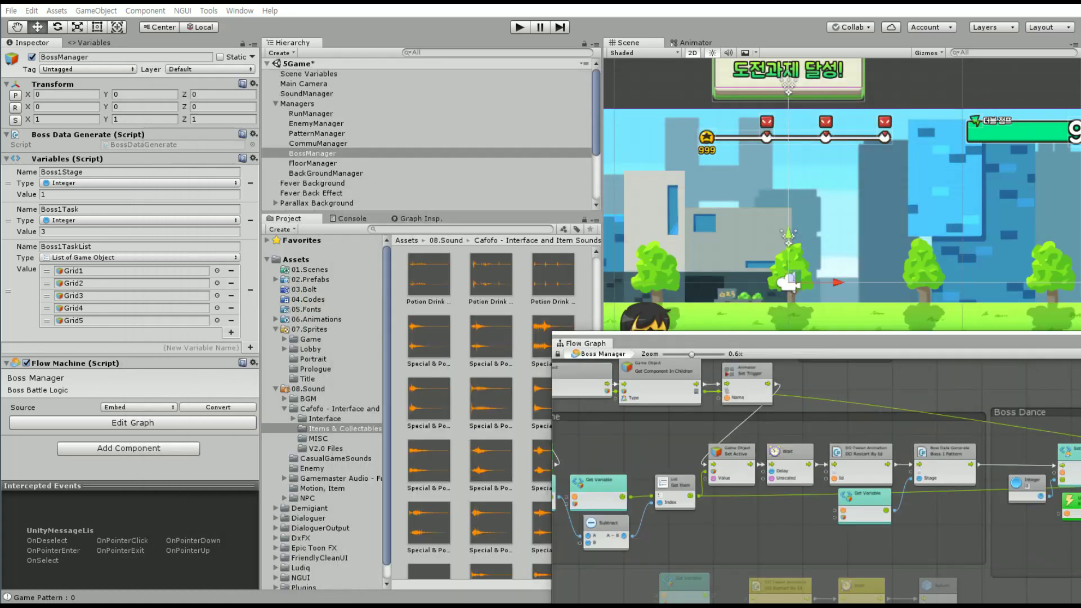
drag(625, 90, 1070, 563)
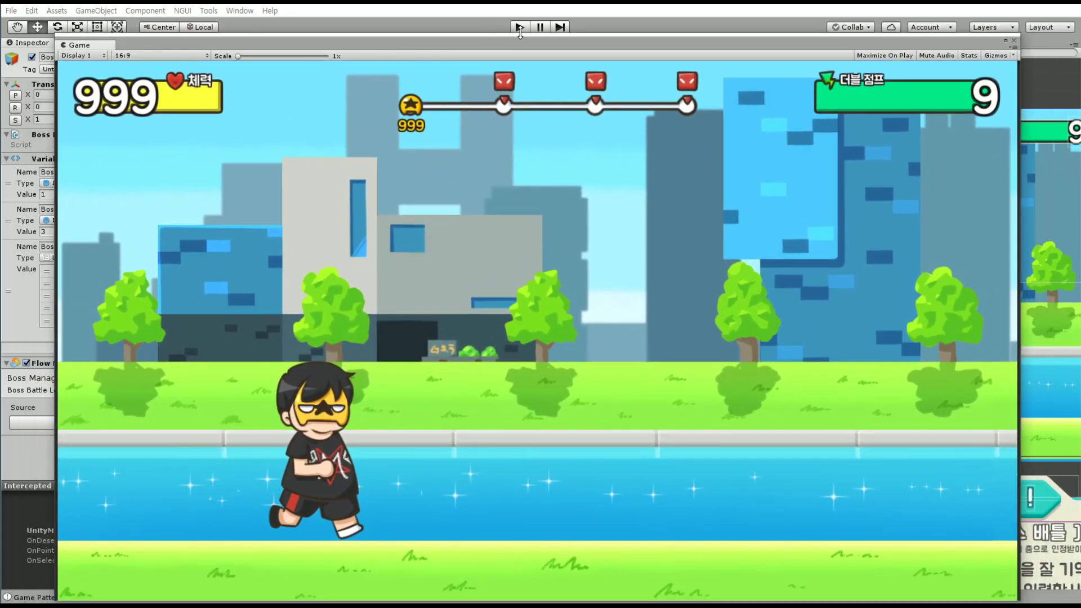
click(520, 28)
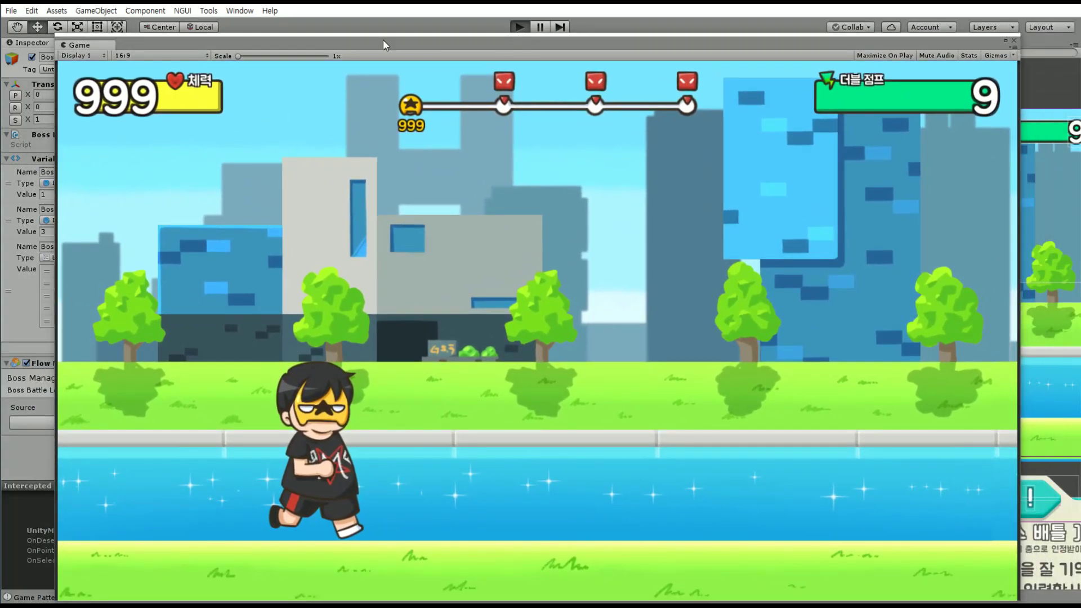
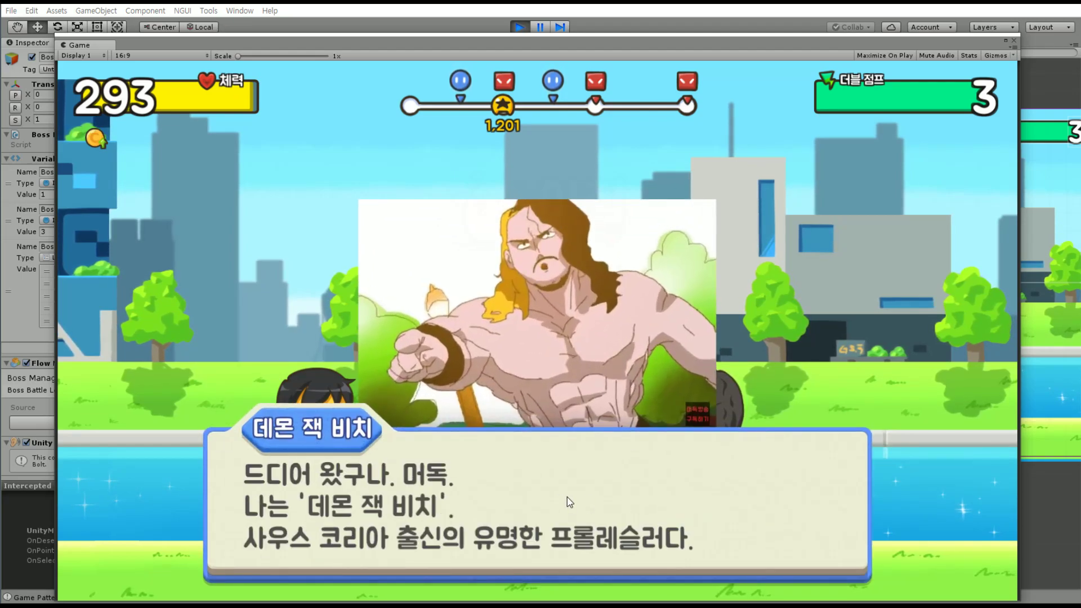
Advance the boss dialogue and both tutorial pages to start Stage 1, then reposition the Game view
click(603, 483)
click(594, 483)
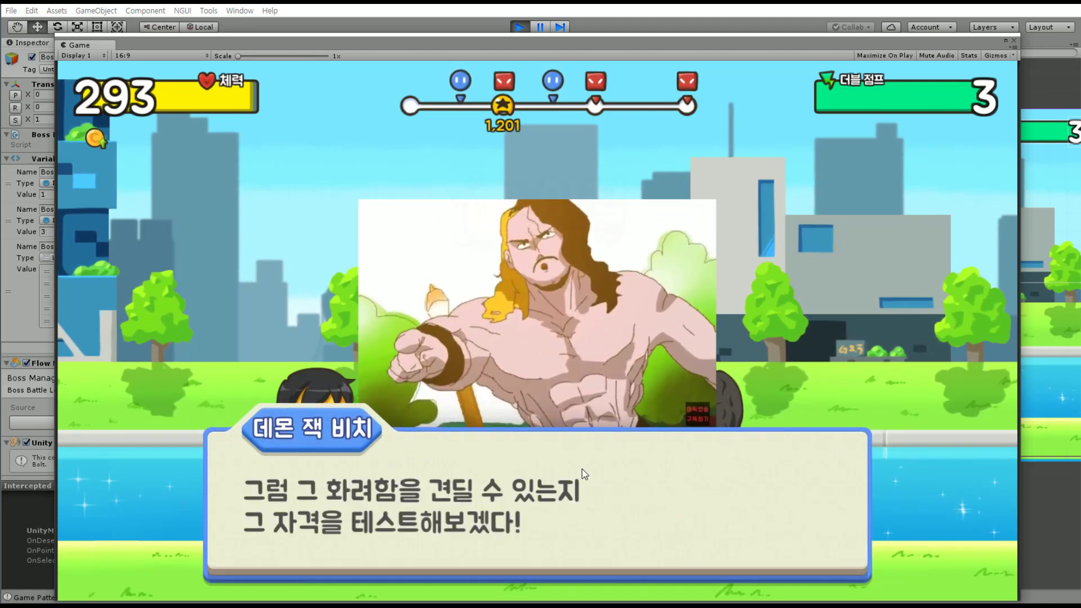
click(582, 463)
click(545, 413)
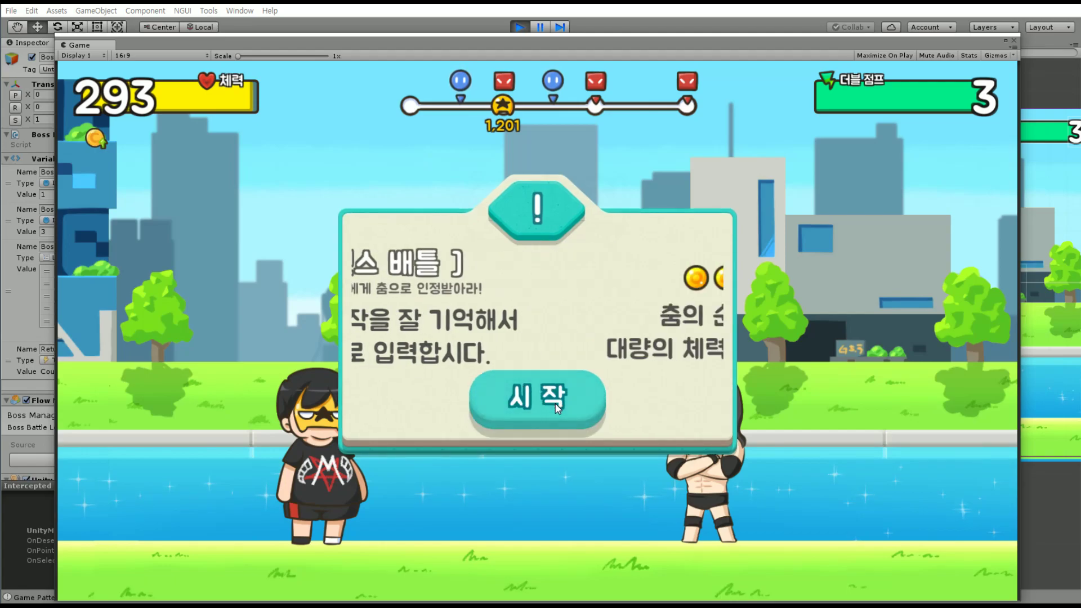
click(552, 403)
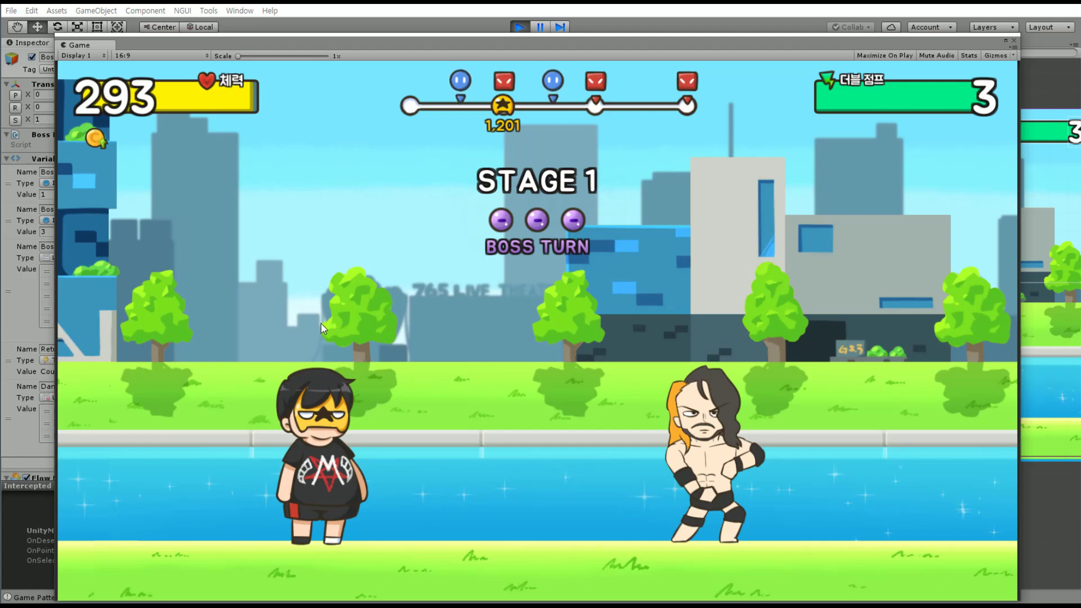
drag(540, 49, 533, 49)
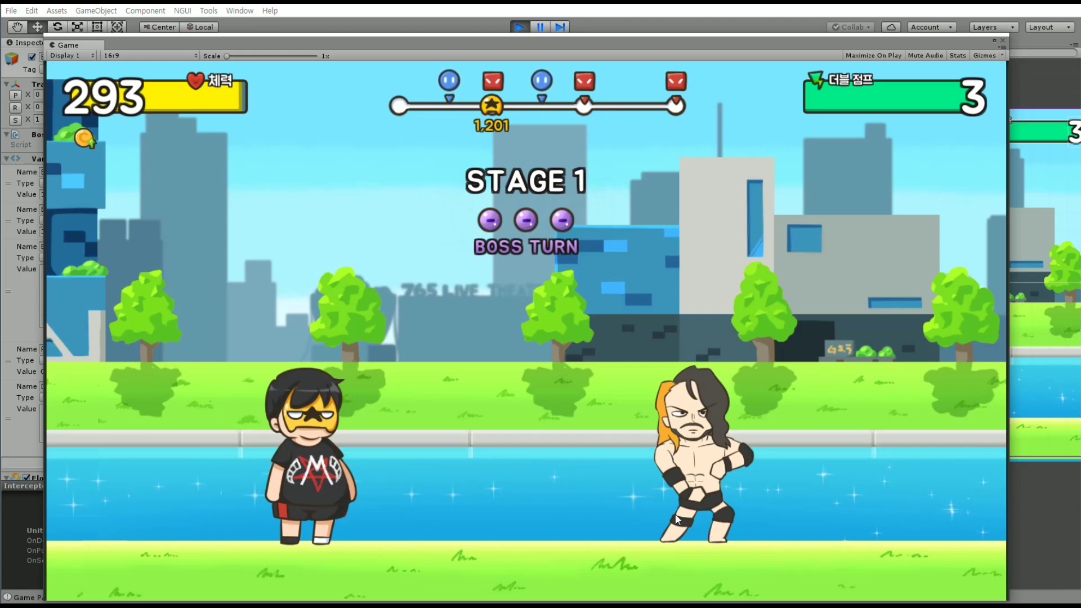
mouse_move(603, 45)
mouse_down()
mouse_move(627, 171)
mouse_move(739, 552)
mouse_up()
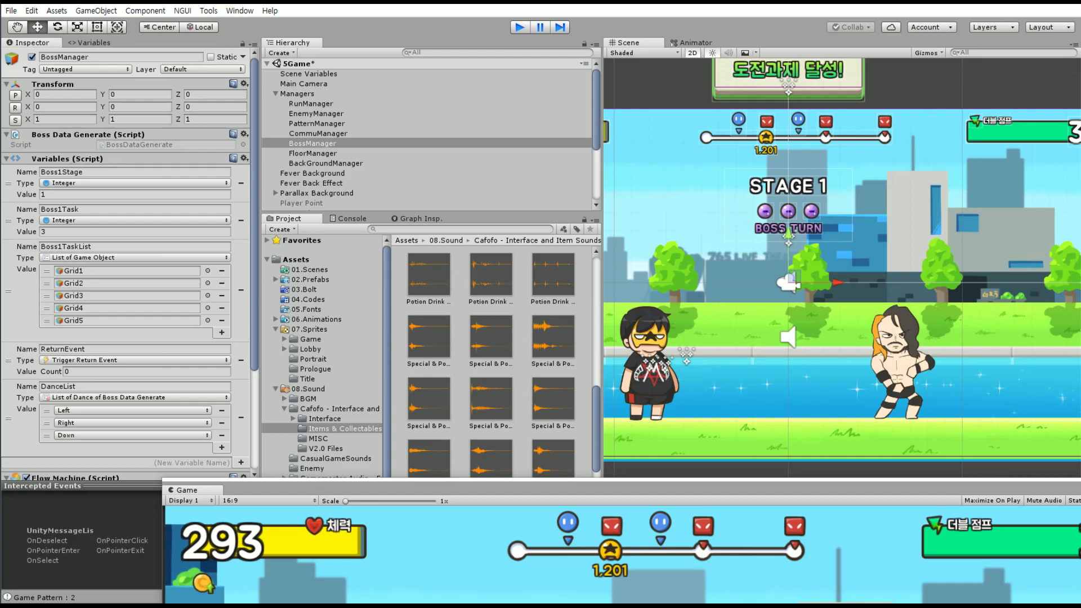
Exit Play mode and select SoundManager, scrolling down to its SfxClips list
key(ctrl+p)
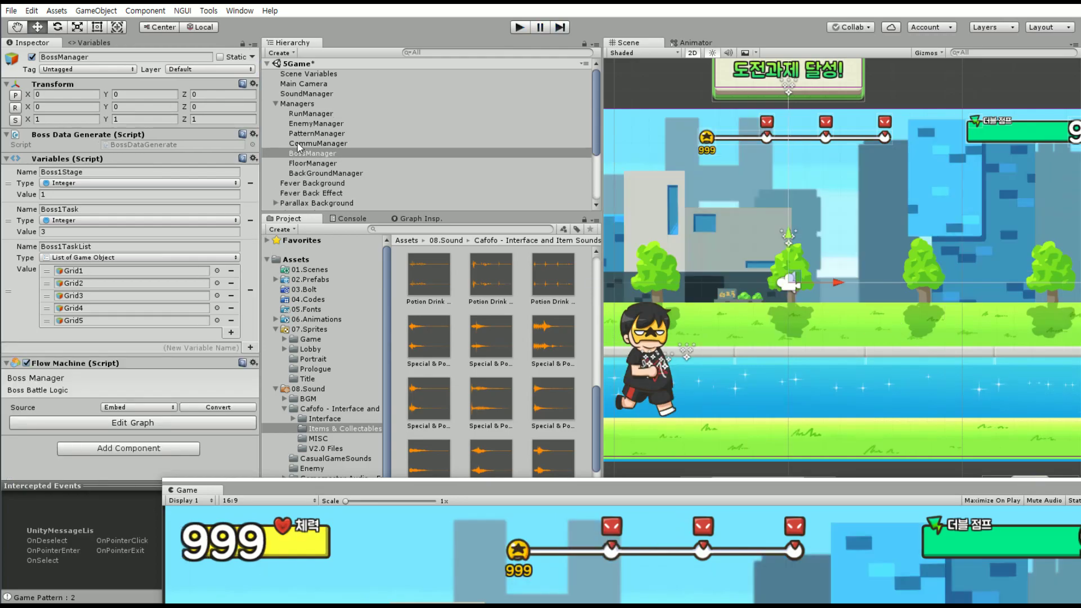
click(304, 93)
scroll(161, 267, down, 2)
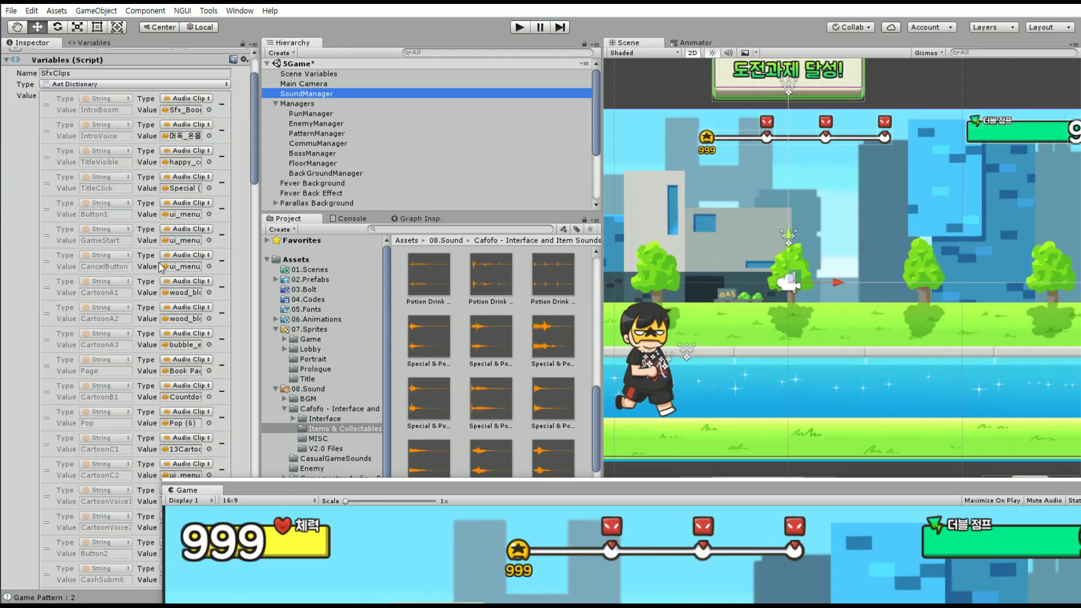
scroll(162, 267, down, 5)
scroll(166, 257, down, 5)
scroll(169, 248, down, 5)
scroll(172, 241, down, 5)
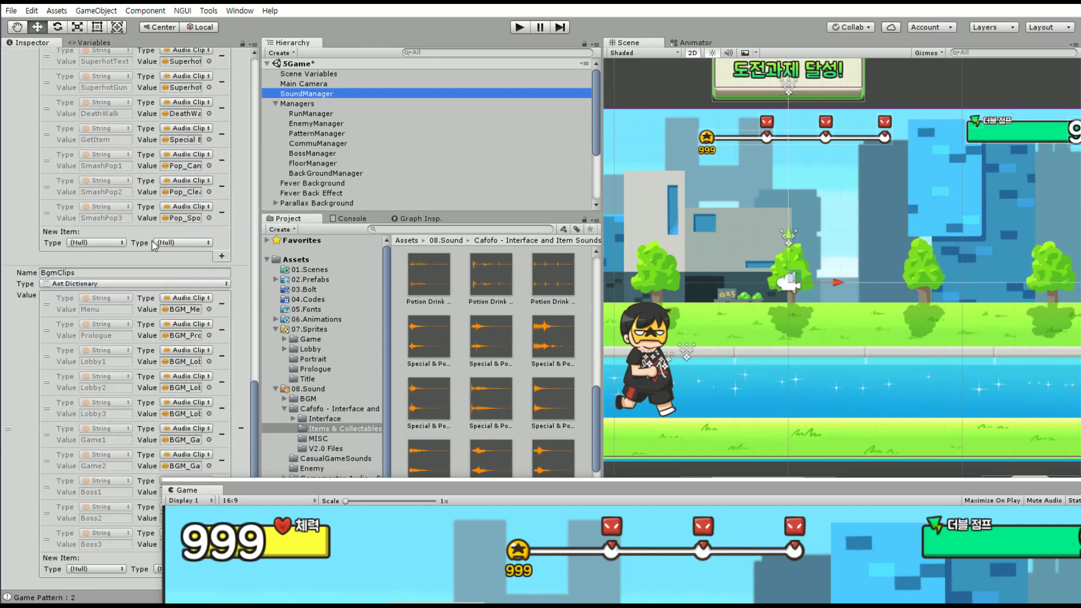
Set the new SfxClips item's key type to String with key DanceTask
click(117, 244)
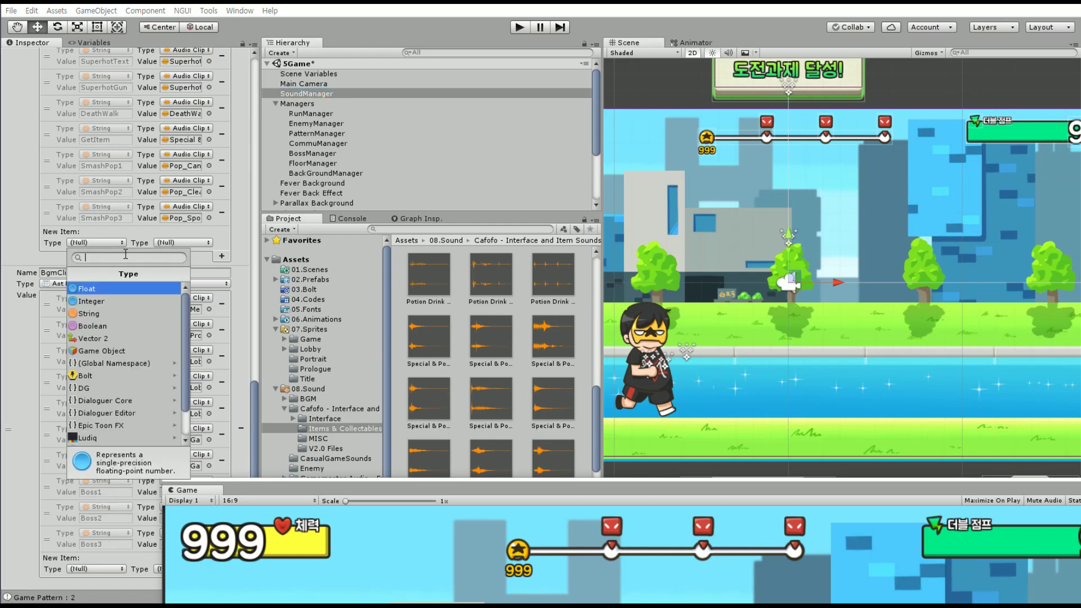
text(DanceTask)
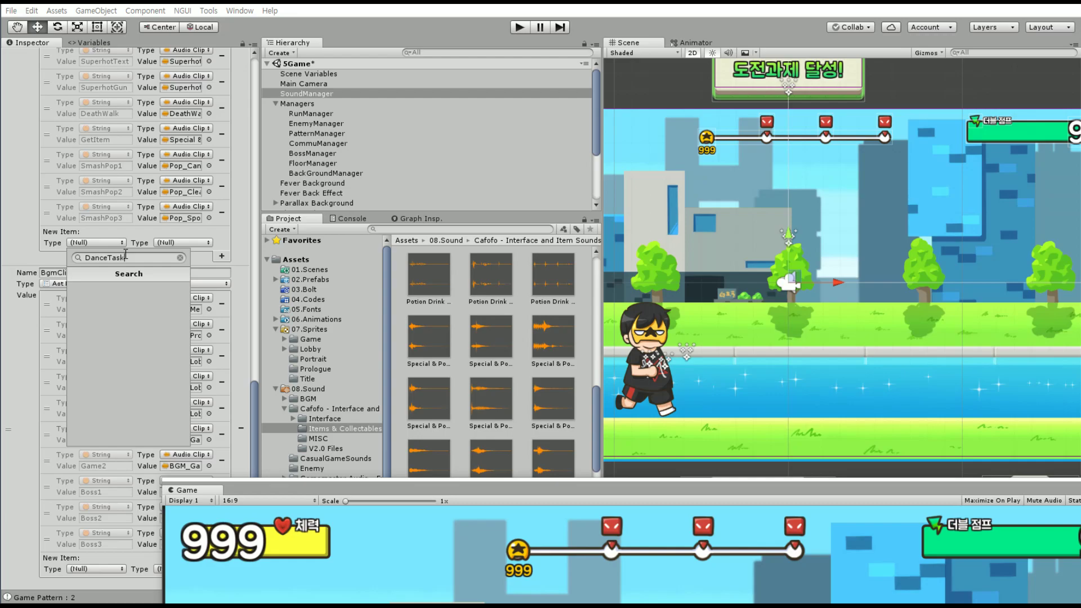
key(ctrl+a)
key(BackSpace)
key(Escape)
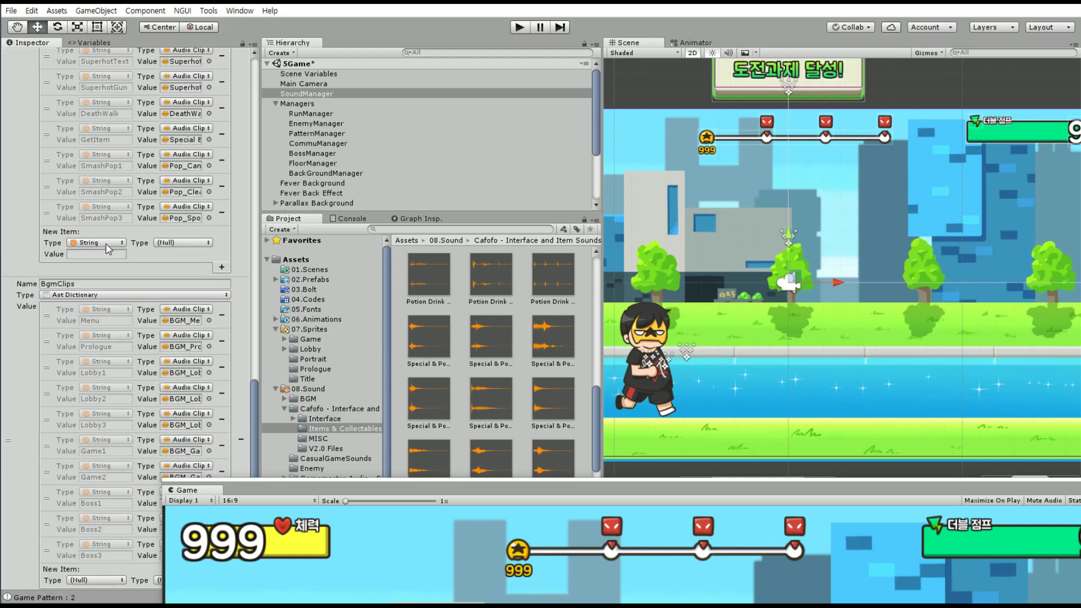
click(93, 254)
text(DanceTask)
Make the item's value an Audio Clip holding a Special & Powerup sound and add the entry
click(195, 242)
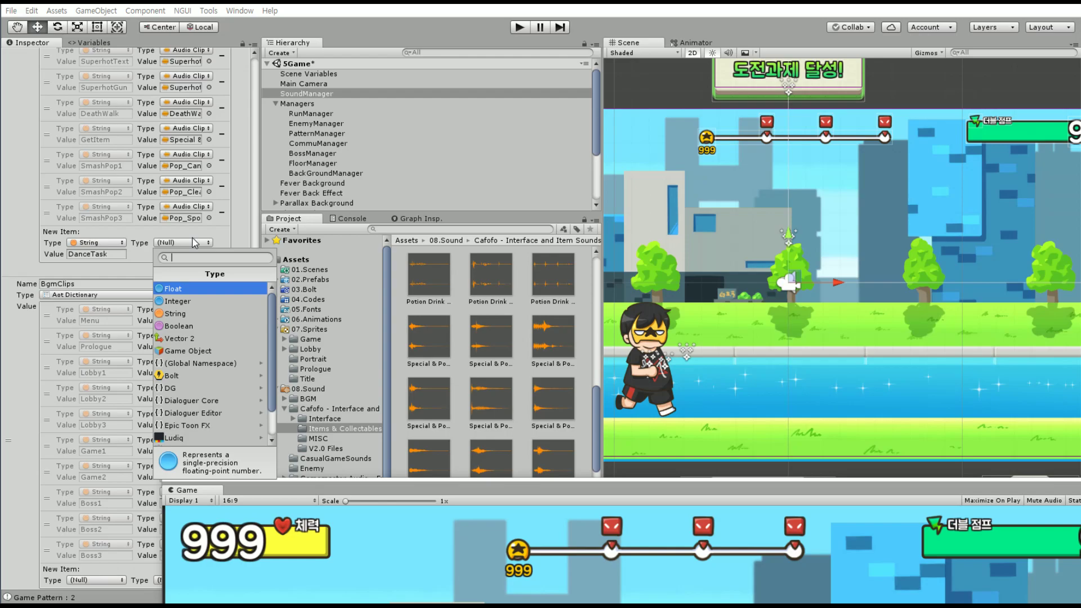
text(Audio)
click(205, 284)
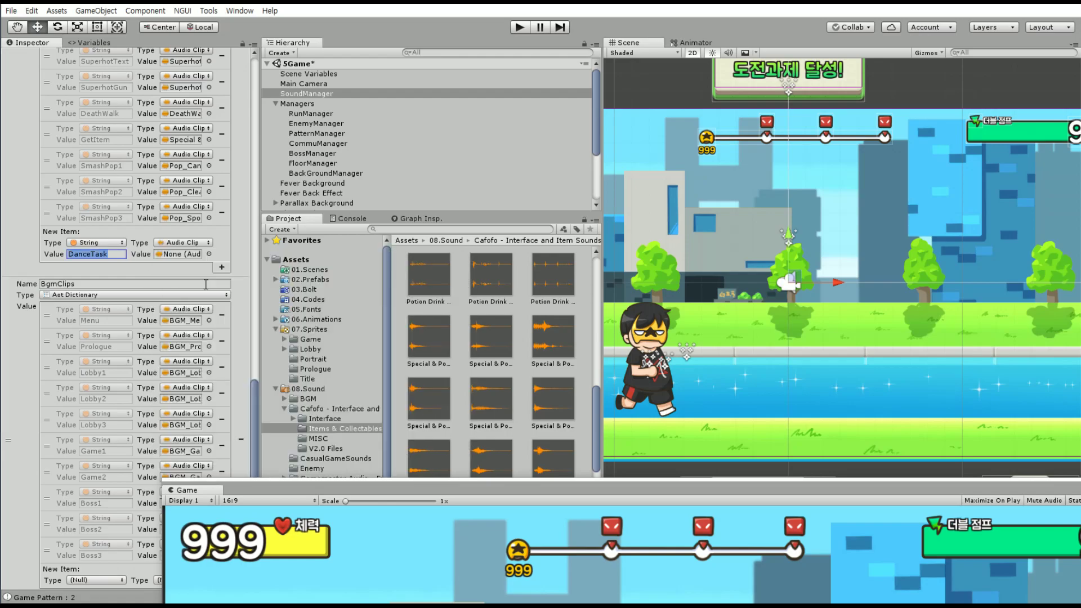
drag(558, 406, 183, 254)
click(221, 267)
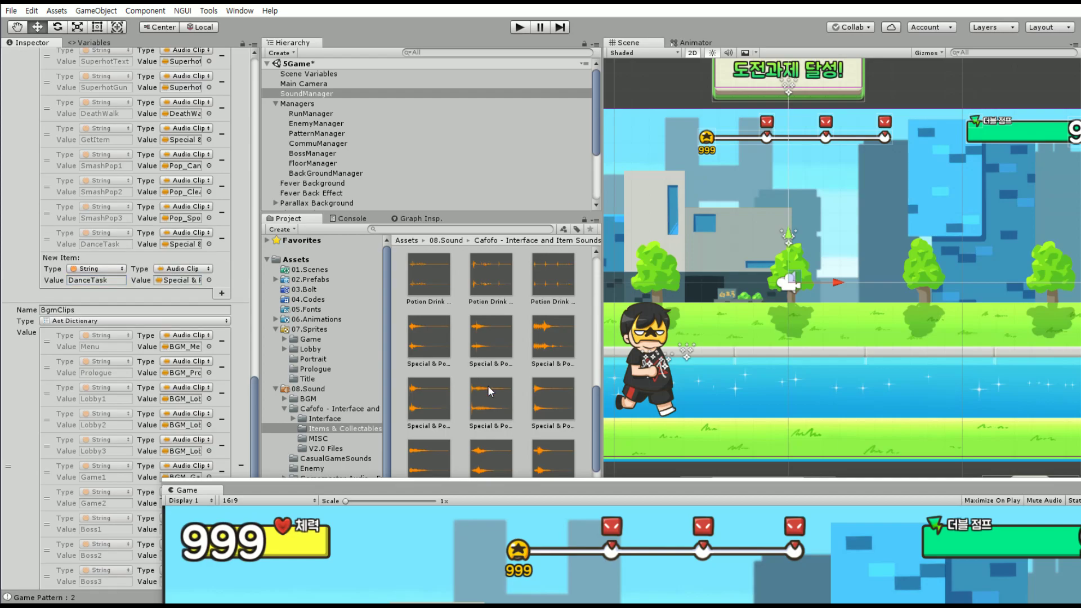
Save the SGame scene via File > Save Scene and rearrange the Game view
click(549, 400)
mouse_move(267, 478)
mouse_down()
mouse_move(243, 441)
mouse_move(229, 96)
mouse_up()
click(7, 12)
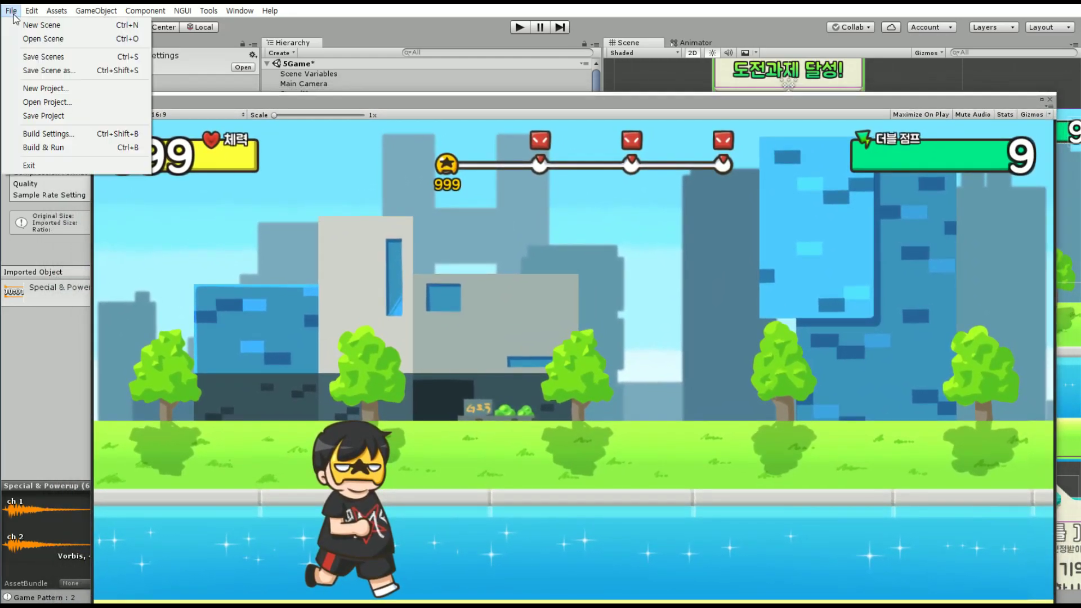
click(39, 56)
click(13, 11)
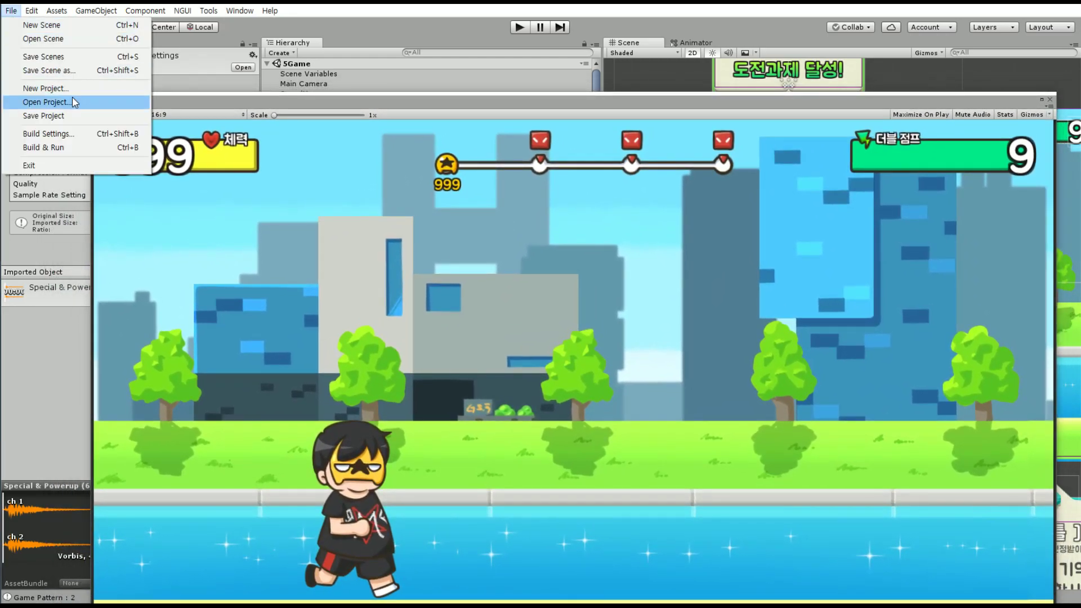
drag(256, 106, 248, 67)
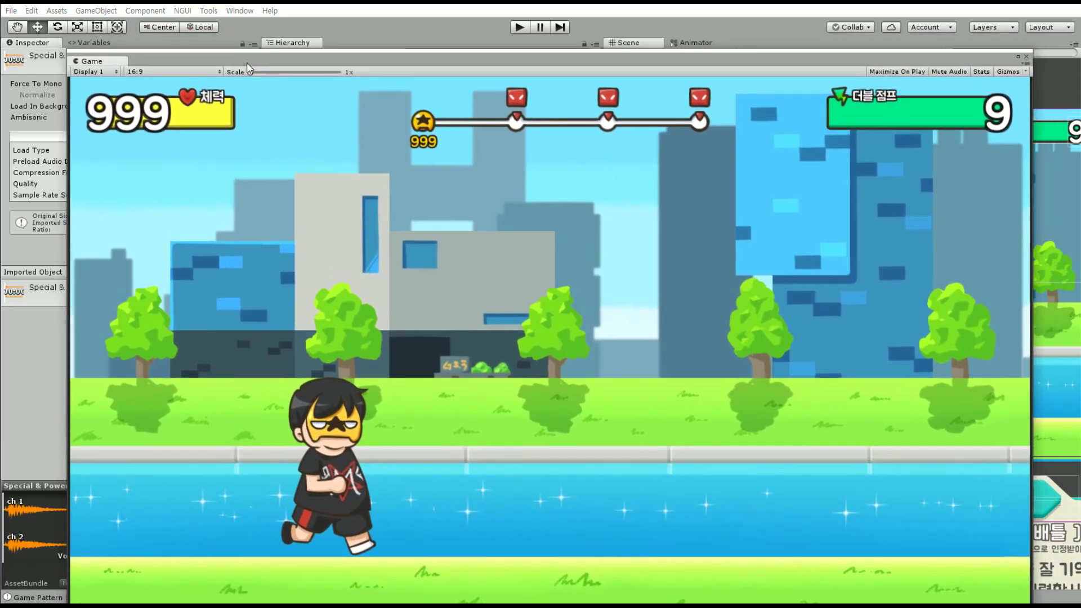
drag(465, 66, 426, 246)
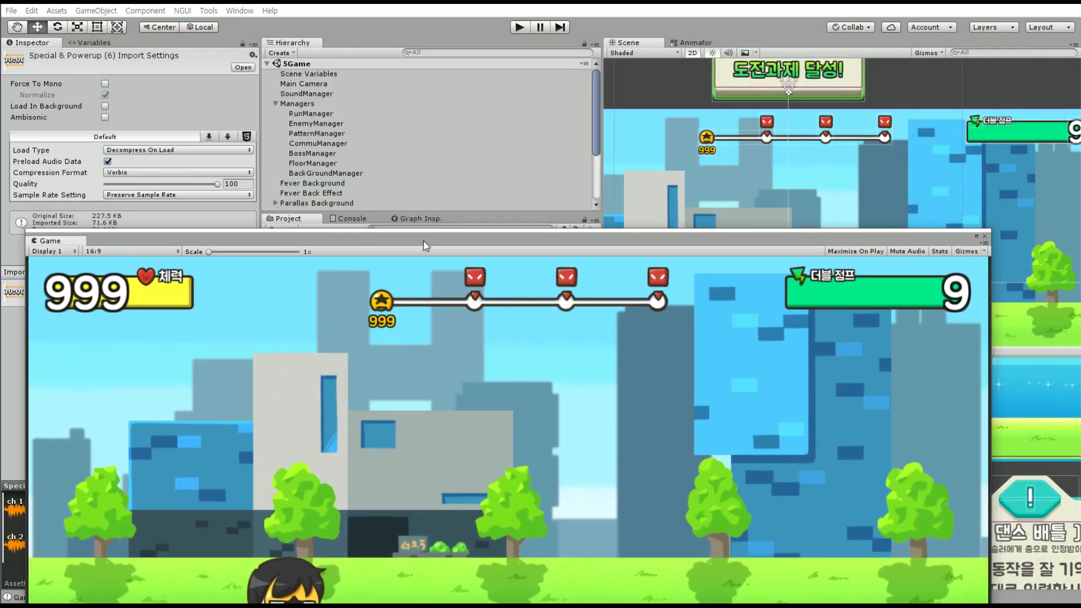
Select BossManager and pan its flow graph to the Boss Dance nodes
click(313, 153)
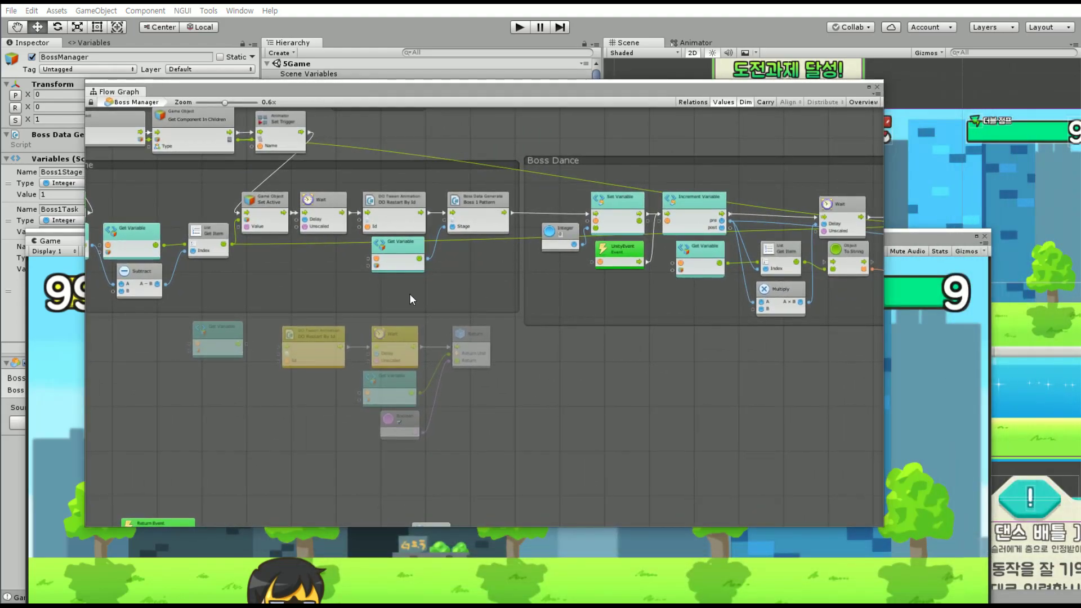
scroll(698, 305, up, 4)
mouse_move(792, 336)
middle_down()
mouse_move(631, 353)
mouse_move(600, 297)
middle_up()
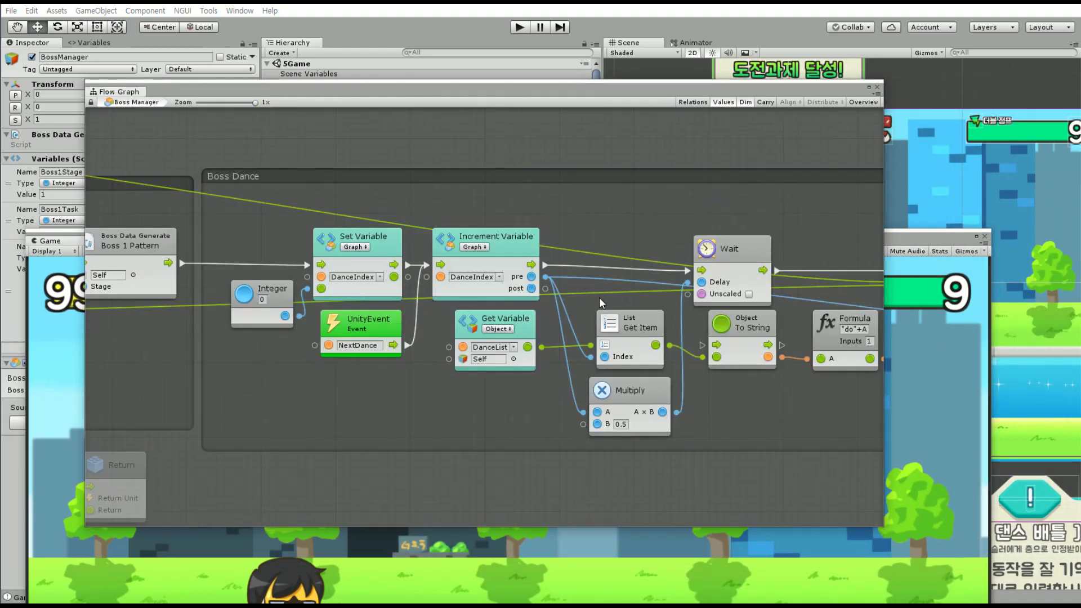
scroll(600, 297, down, 4)
middle_drag(732, 349, 394, 349)
scroll(724, 350, up, 4)
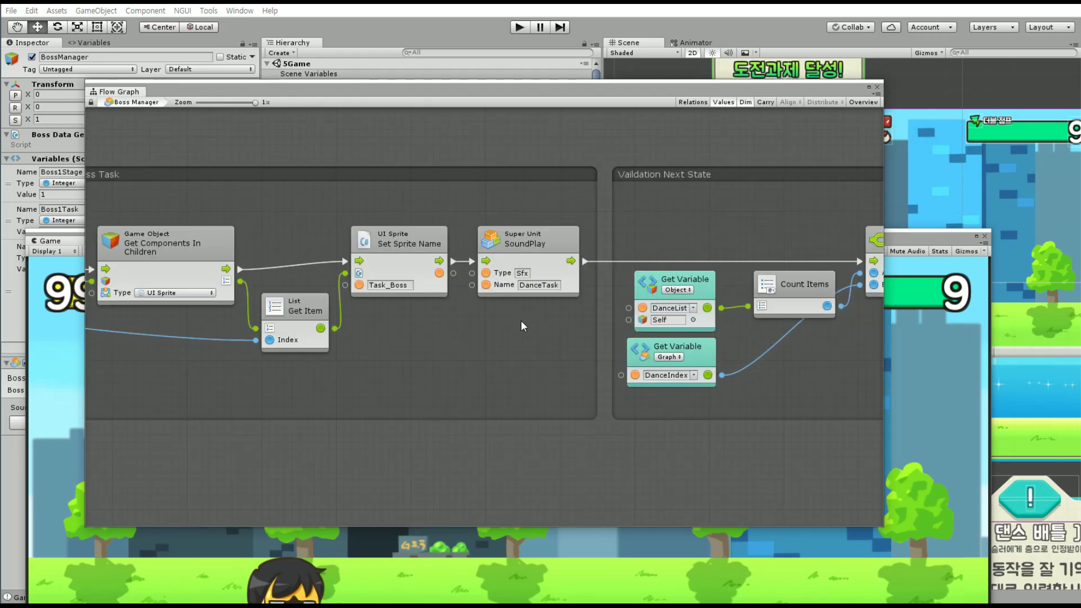
scroll(454, 355, left, 5)
scroll(539, 365, left, 6)
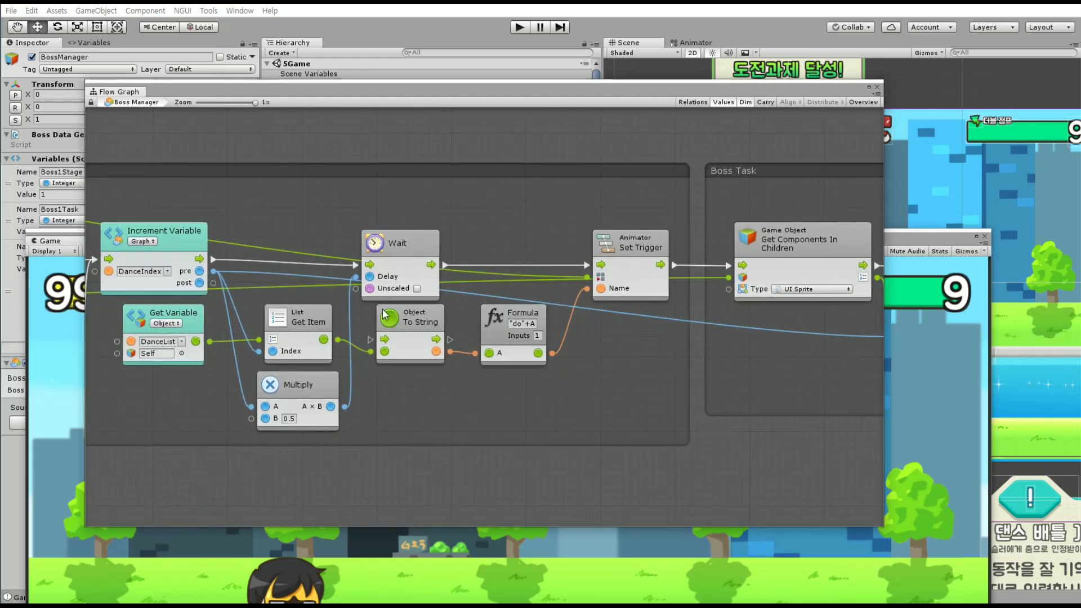
scroll(406, 338, left, 1)
Change the Multiply node's 0.5 factor to 1, then delete and restore the node
click(474, 251)
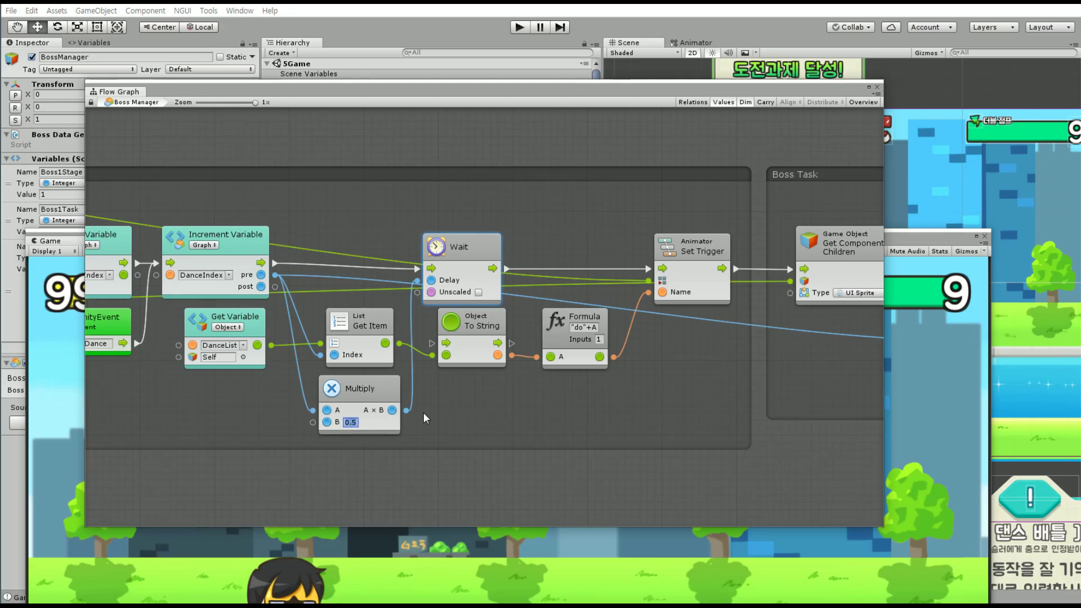
text(1)
click(470, 383)
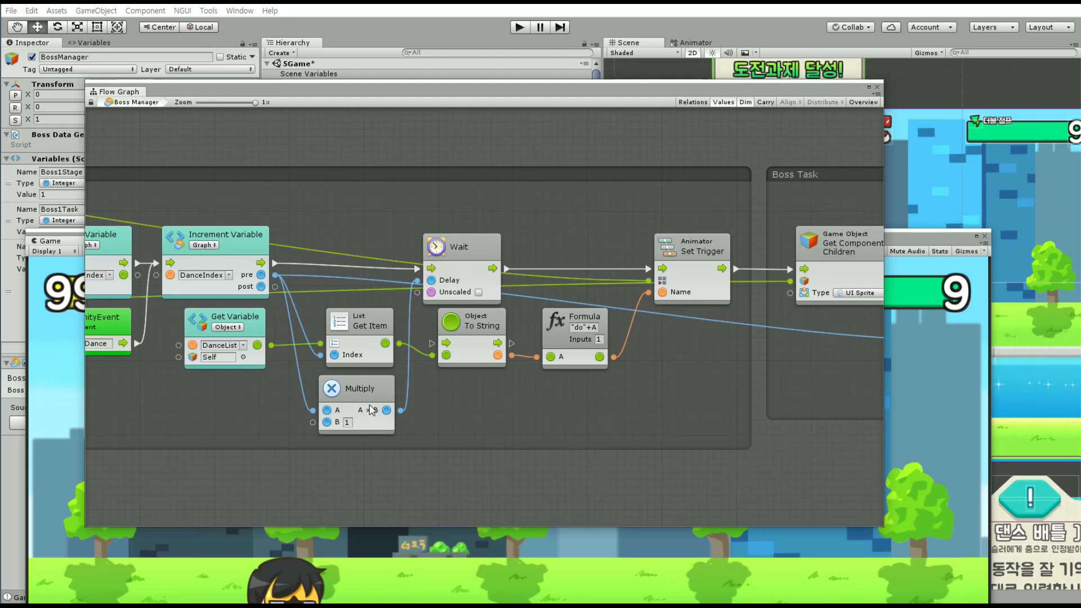
scroll(269, 426, left, 1)
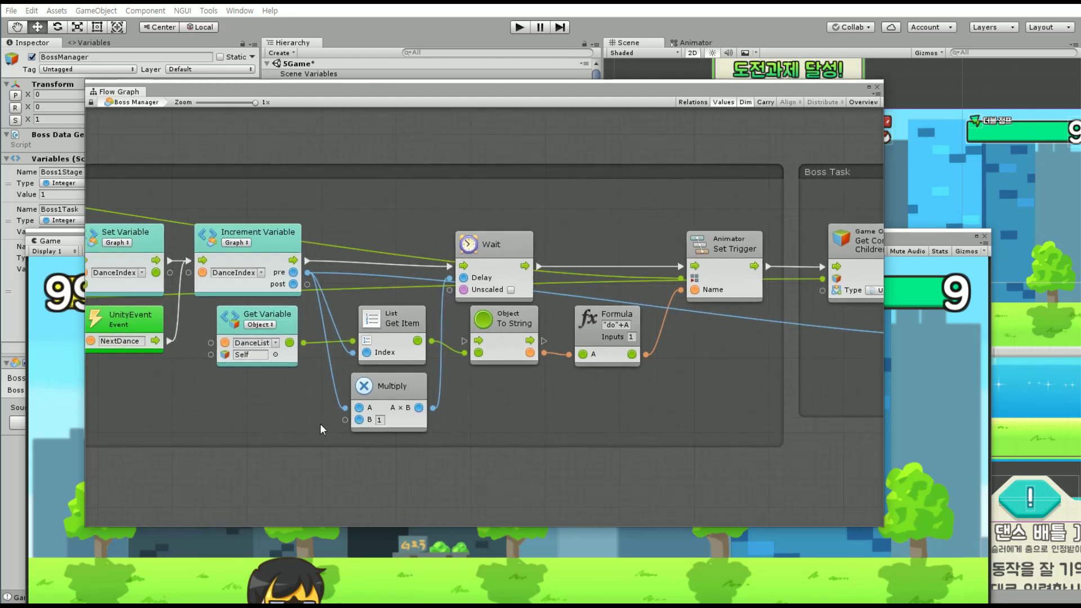
click(430, 390)
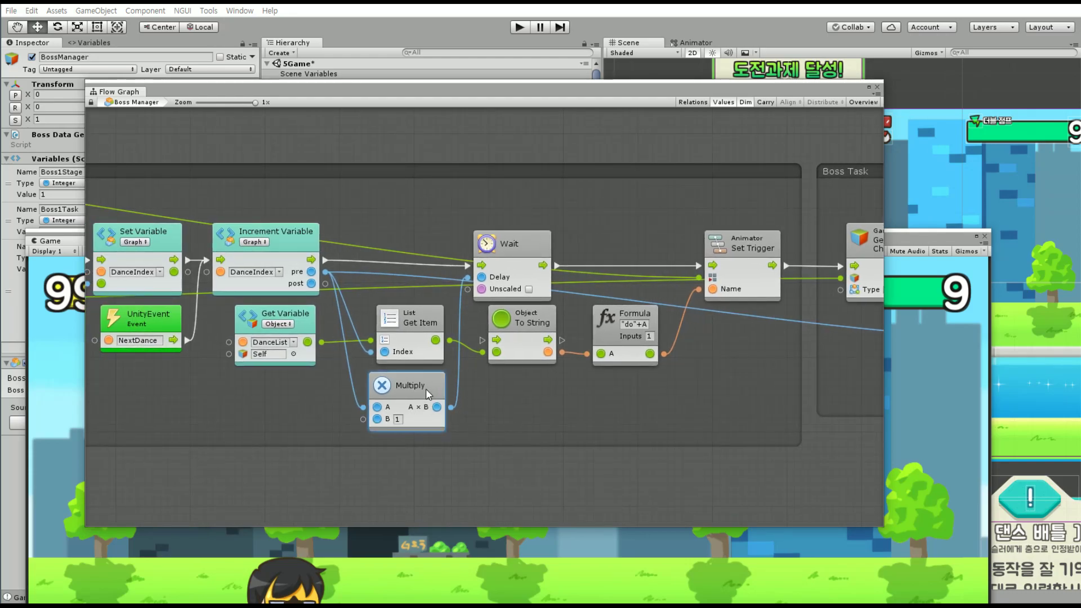
key(Delete)
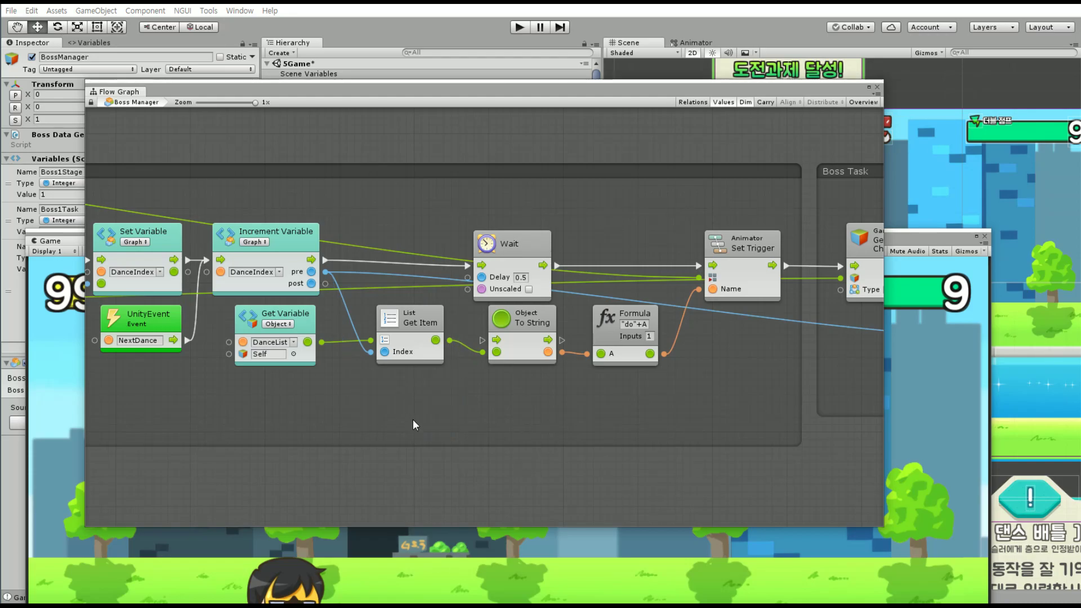
key(ctrl+z)
click(404, 391)
Replace Multiply with a Math > Scalar > Add unit and connect A+B to Wait's Delay
right_click(404, 391)
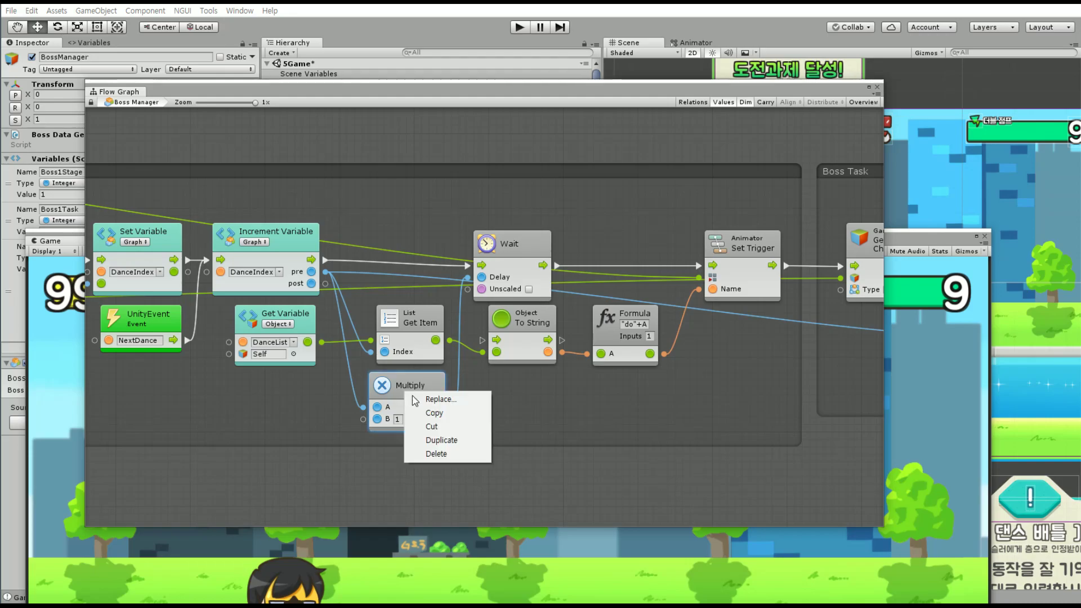
click(439, 400)
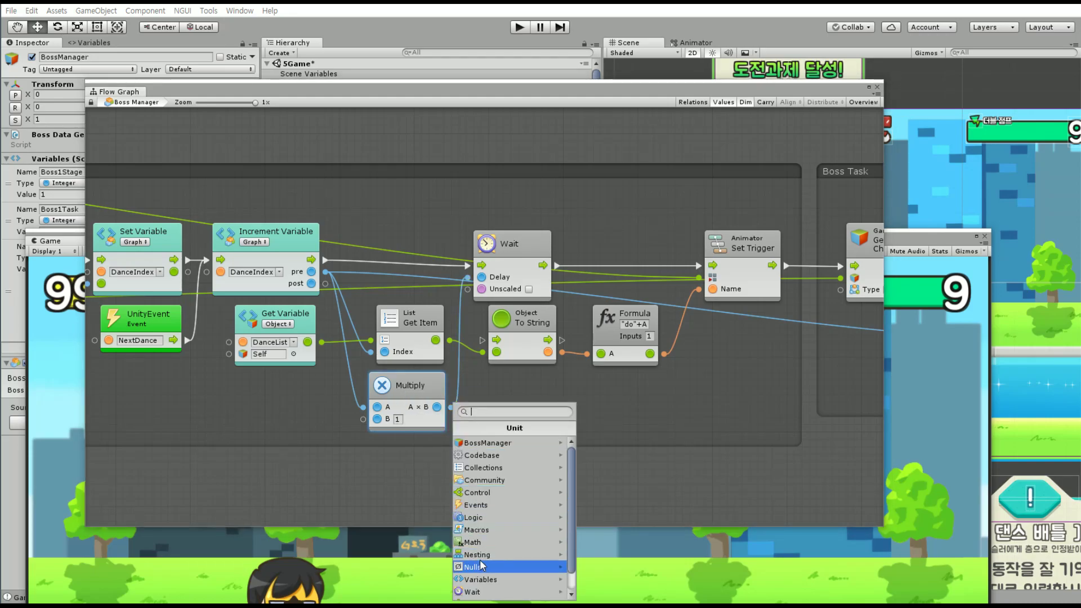
click(473, 543)
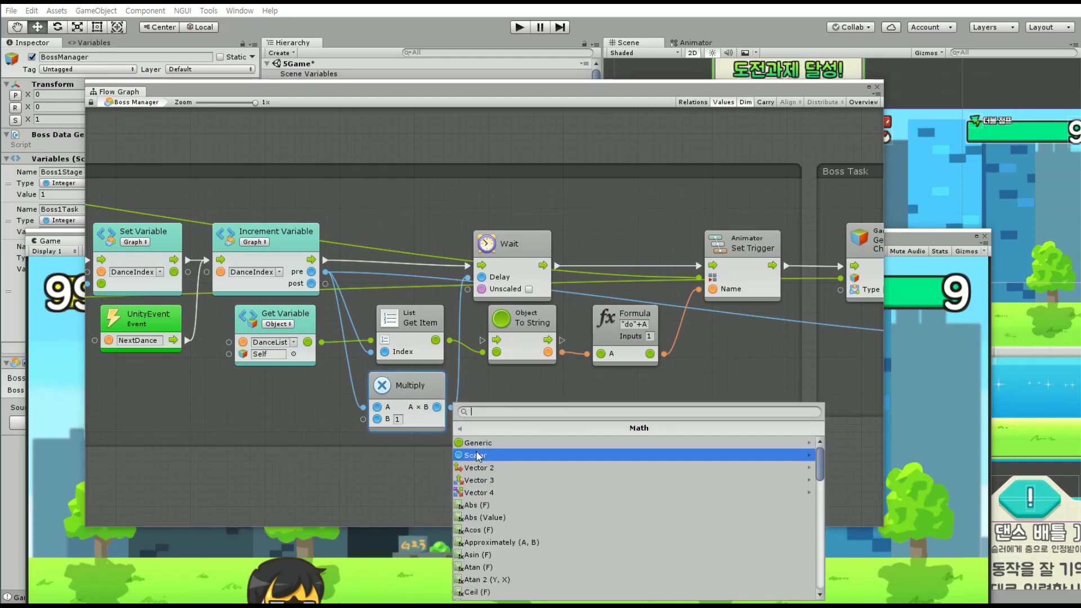
click(497, 455)
click(492, 445)
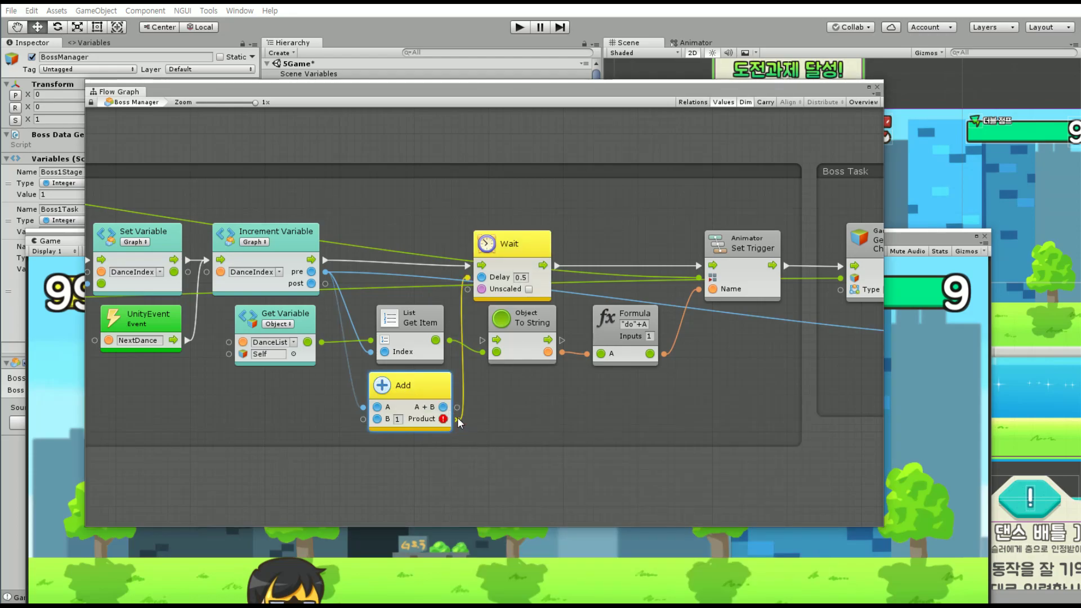
click(457, 417)
drag(437, 407, 467, 277)
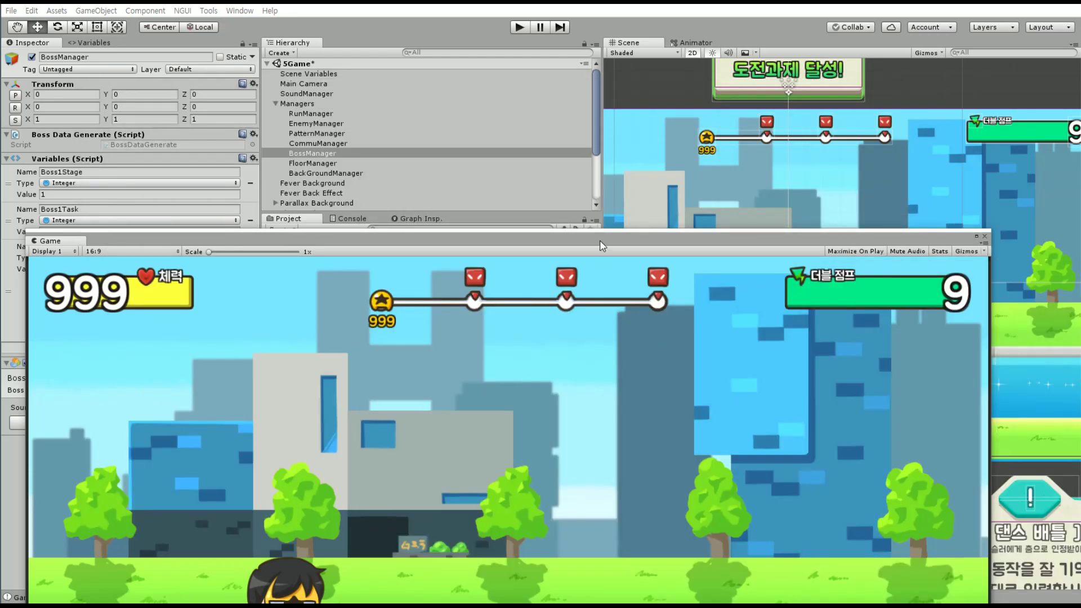
Enlarge the Game view and enter Play mode
drag(563, 235, 599, 39)
click(525, 28)
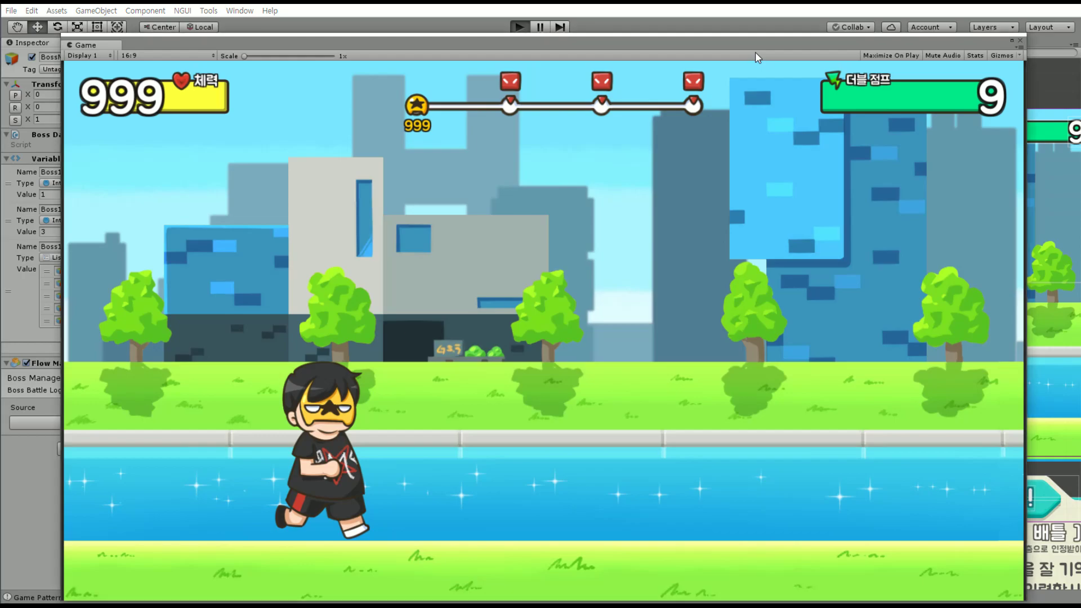
key(ctrl+p)
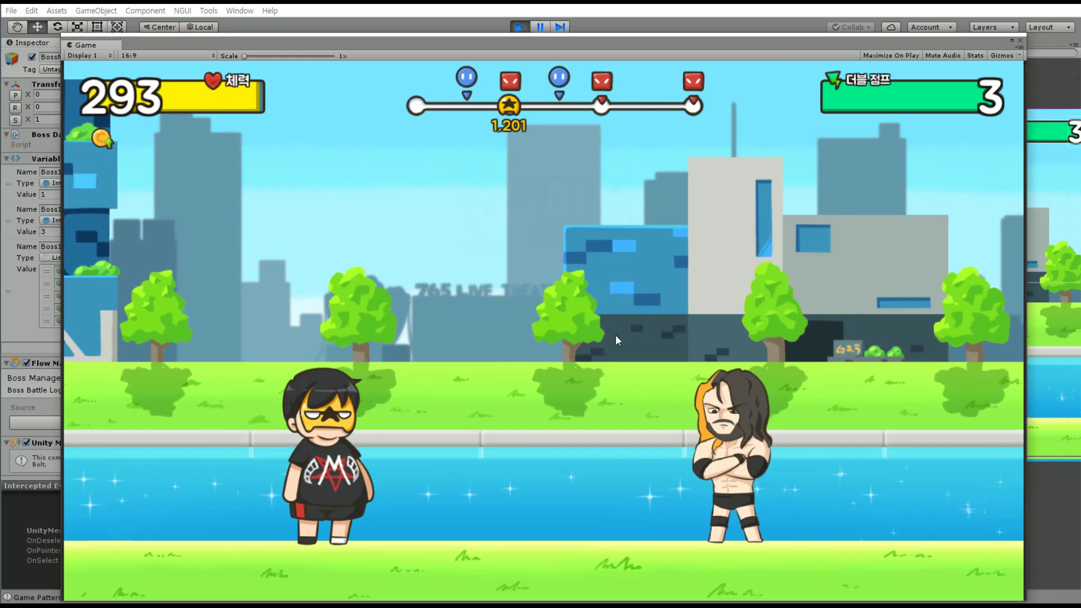
Advance the boss dialogue, press 다음 then 시작, and watch Stage 1's boss turn
click(453, 440)
click(452, 440)
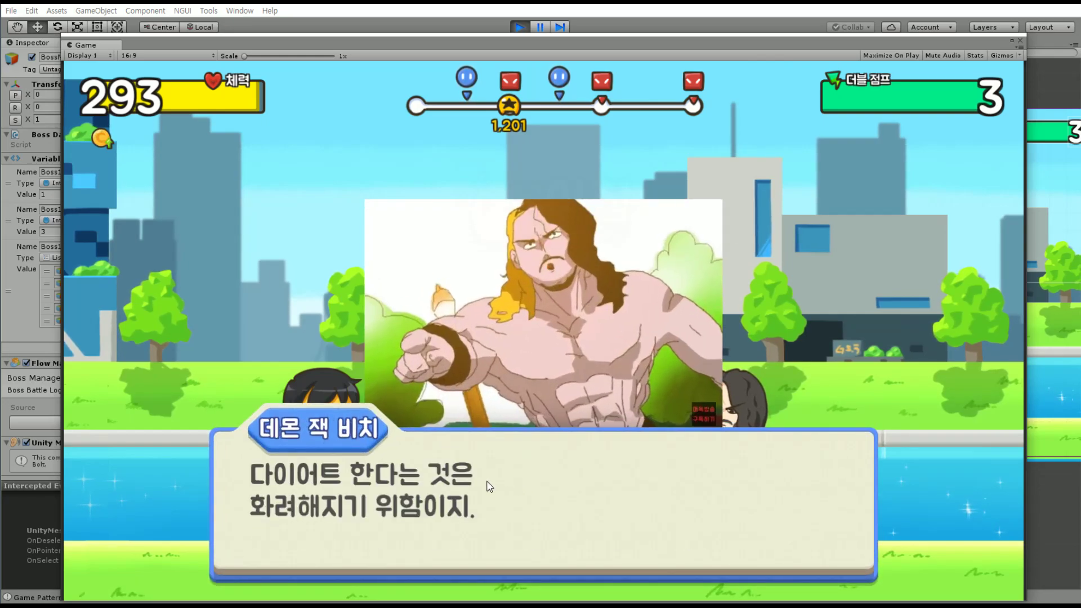
click(501, 492)
click(501, 492)
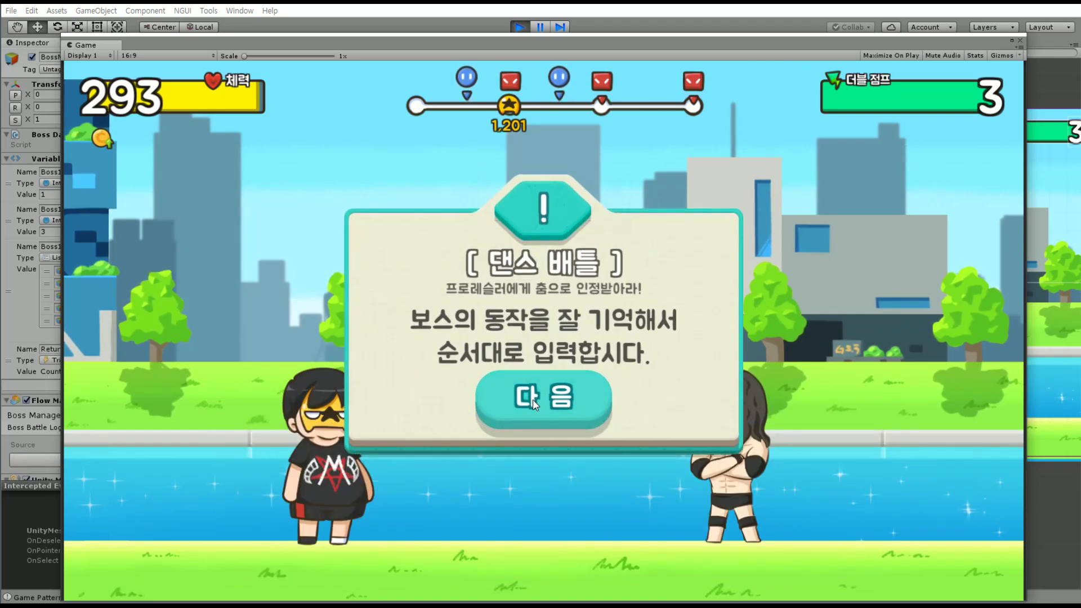
click(555, 410)
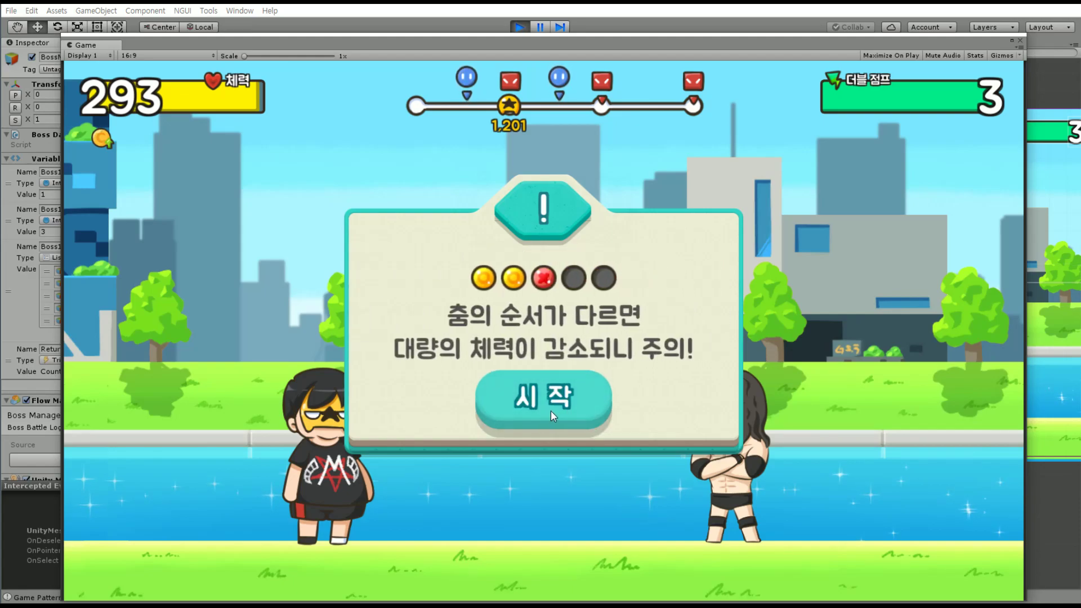
click(552, 411)
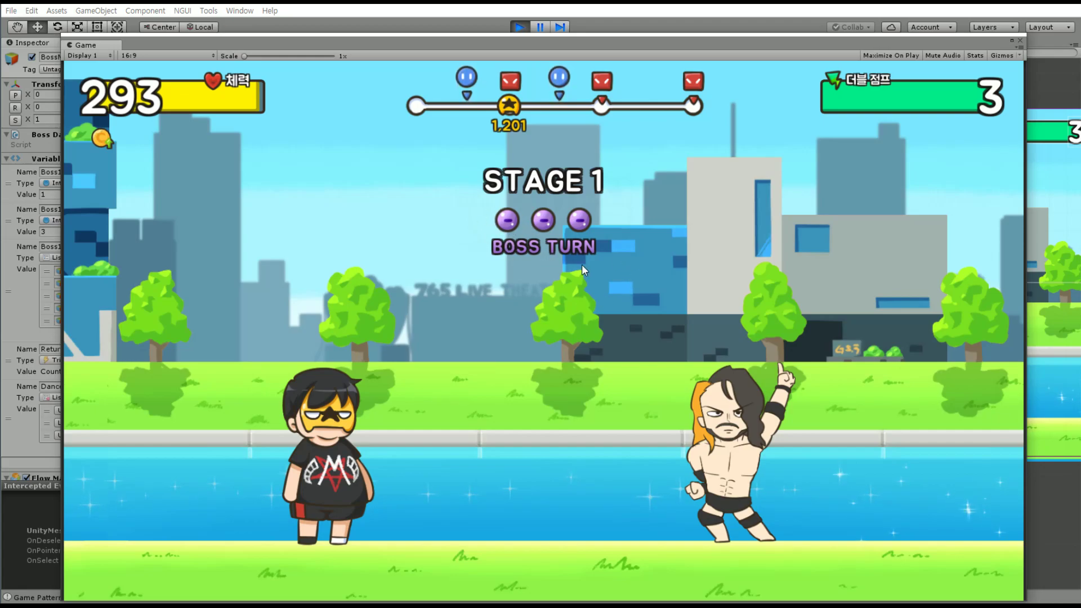
drag(514, 48, 553, 333)
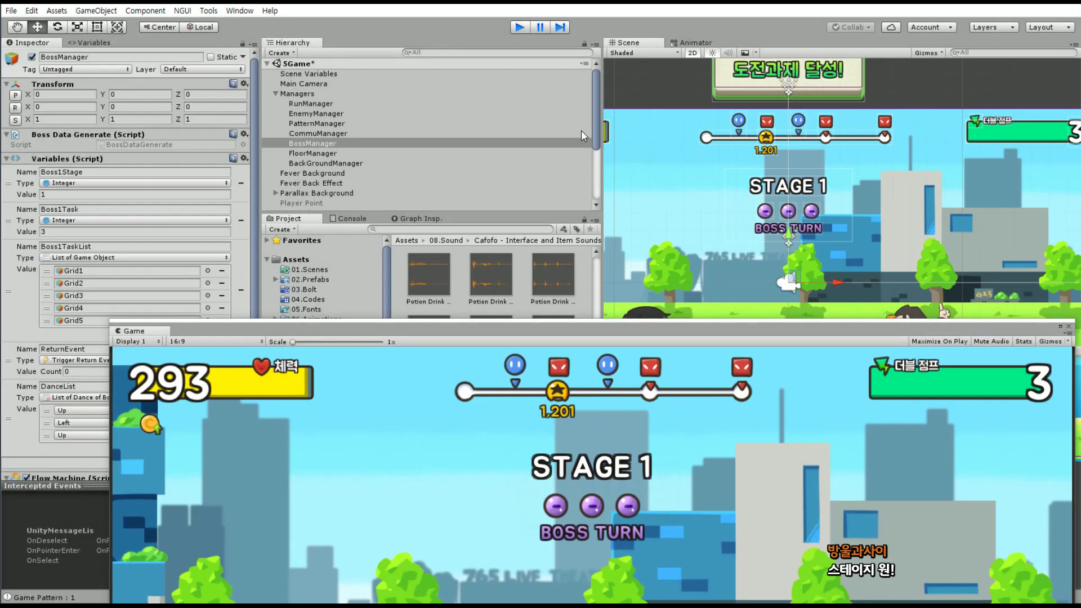
Stop Play mode and pan the Boss Dance graph to the Add and Wait nodes
key(ctrl+p)
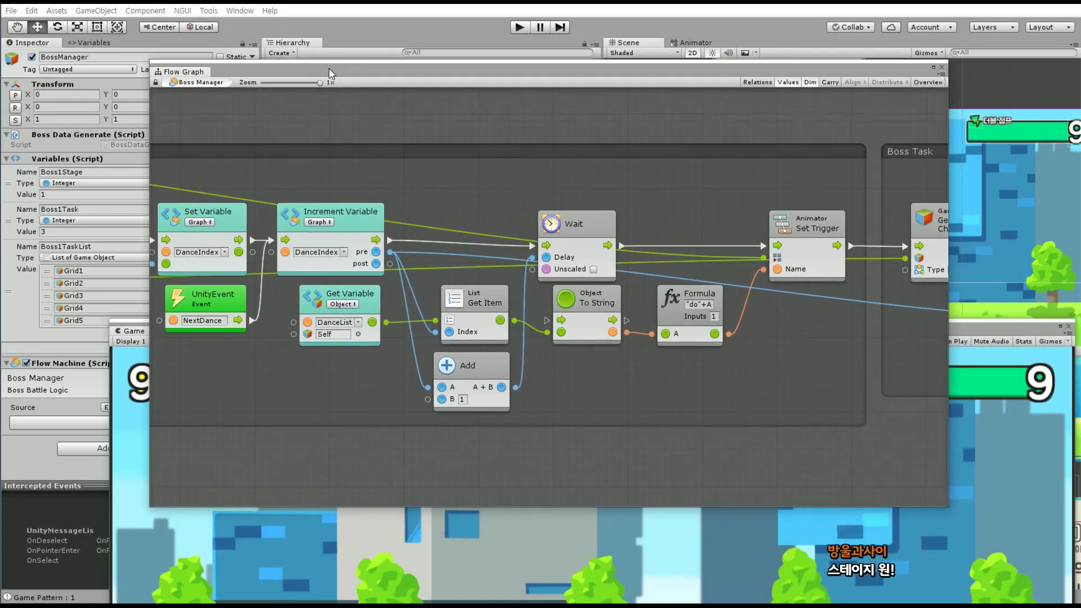
click(463, 400)
mouse_move(333, 397)
middle_down()
mouse_move(815, 354)
mouse_move(803, 337)
middle_up()
scroll(815, 332, down, 4)
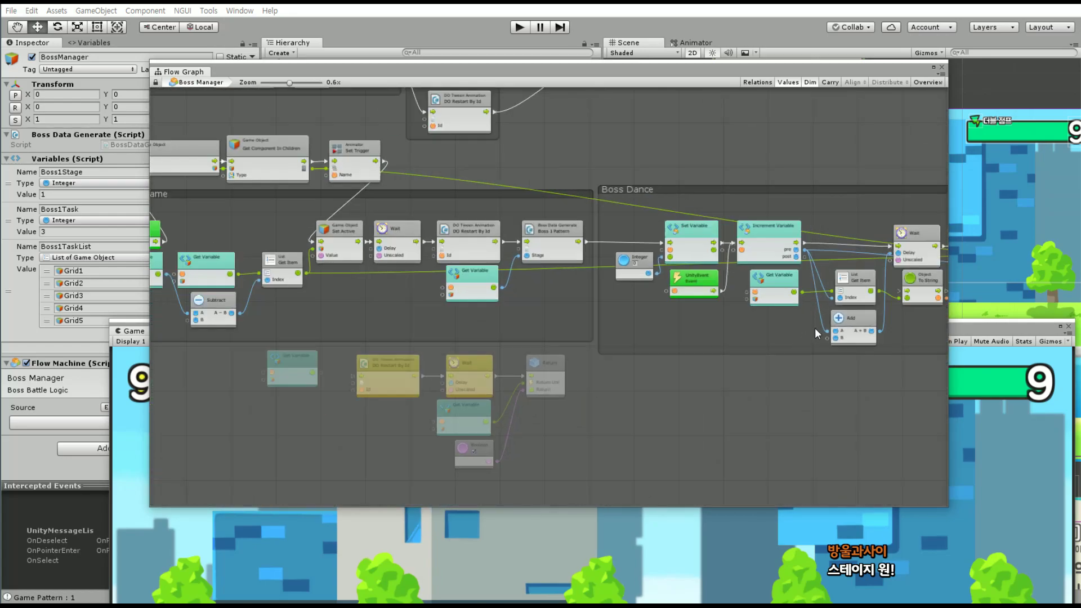
scroll(668, 336, up, 4)
middle_drag(409, 276, 583, 309)
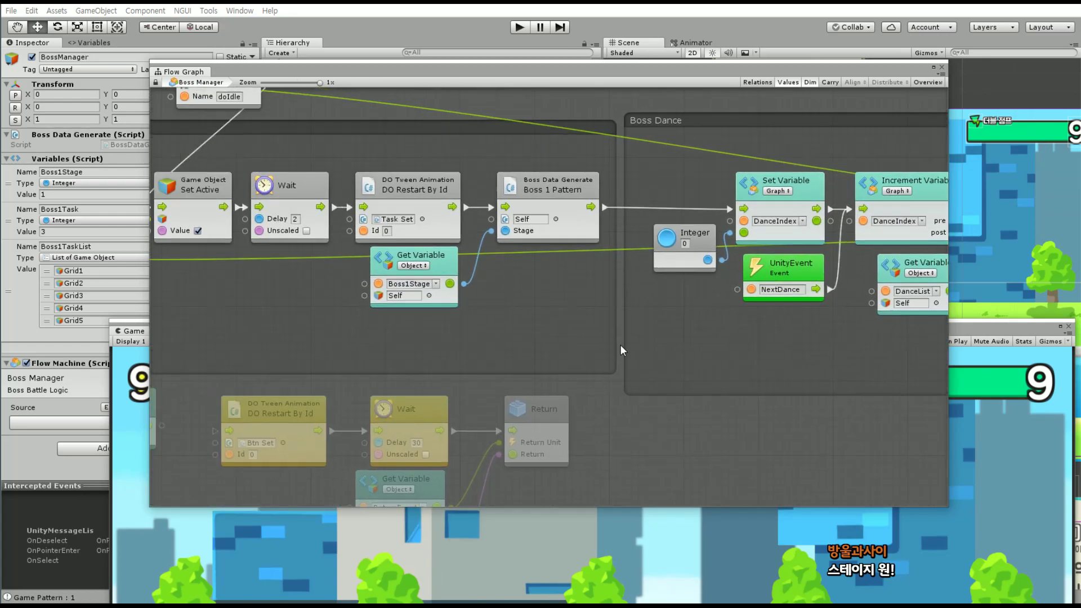
click(356, 203)
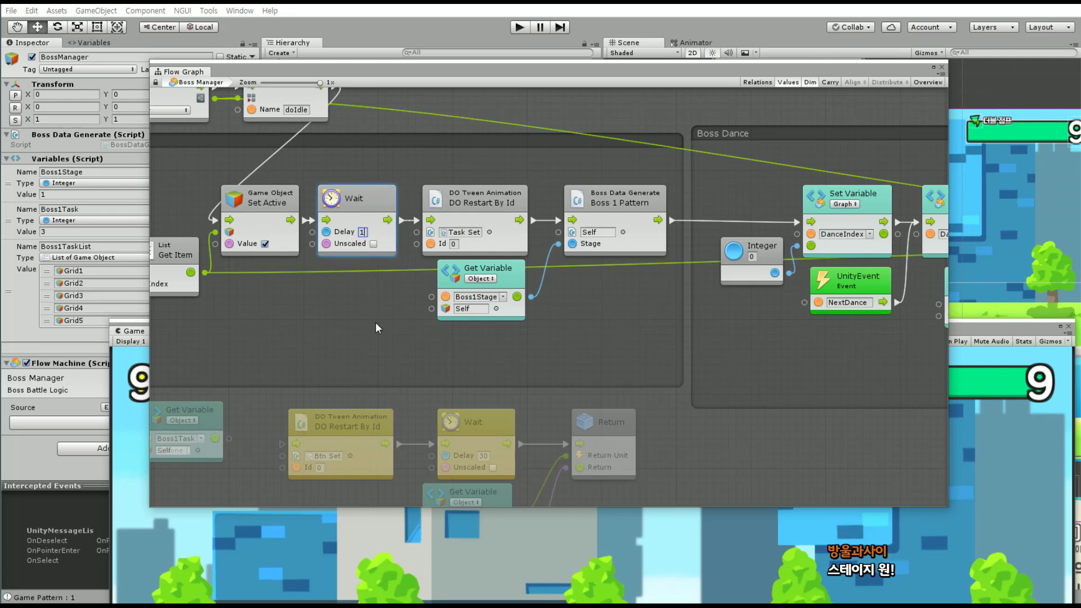
middle_drag(601, 328, 322, 307)
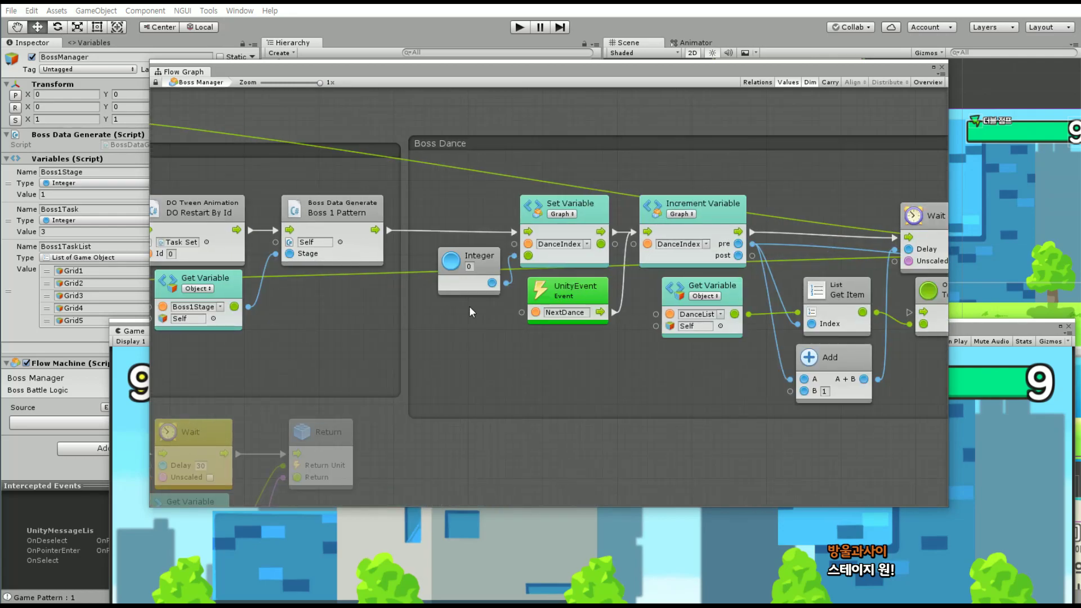
middle_drag(587, 335, 256, 347)
Delete the Add node feeding Wait's Delay
click(518, 372)
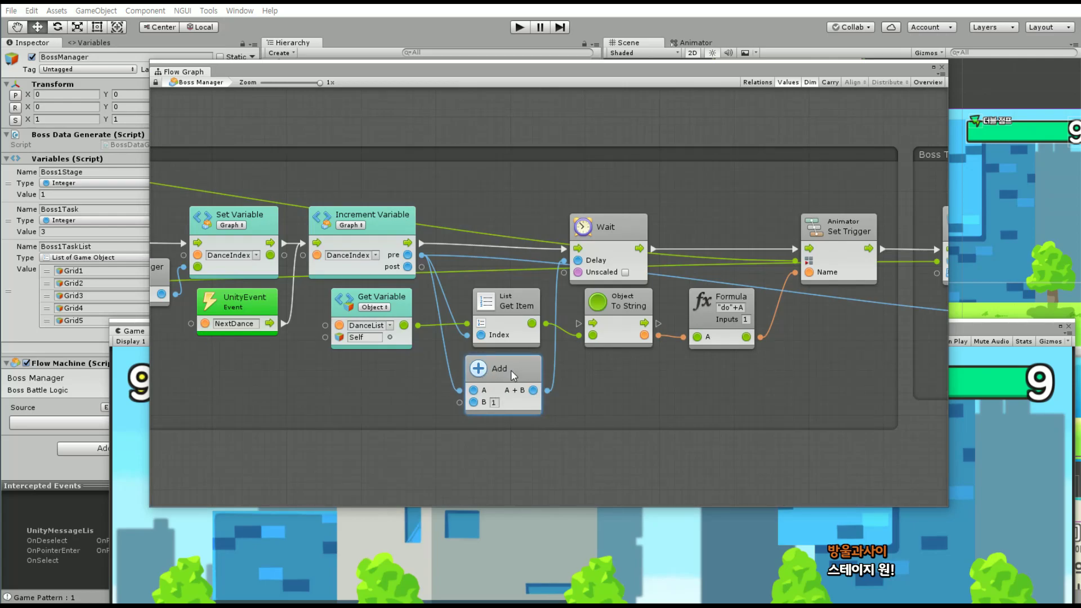
key(Delete)
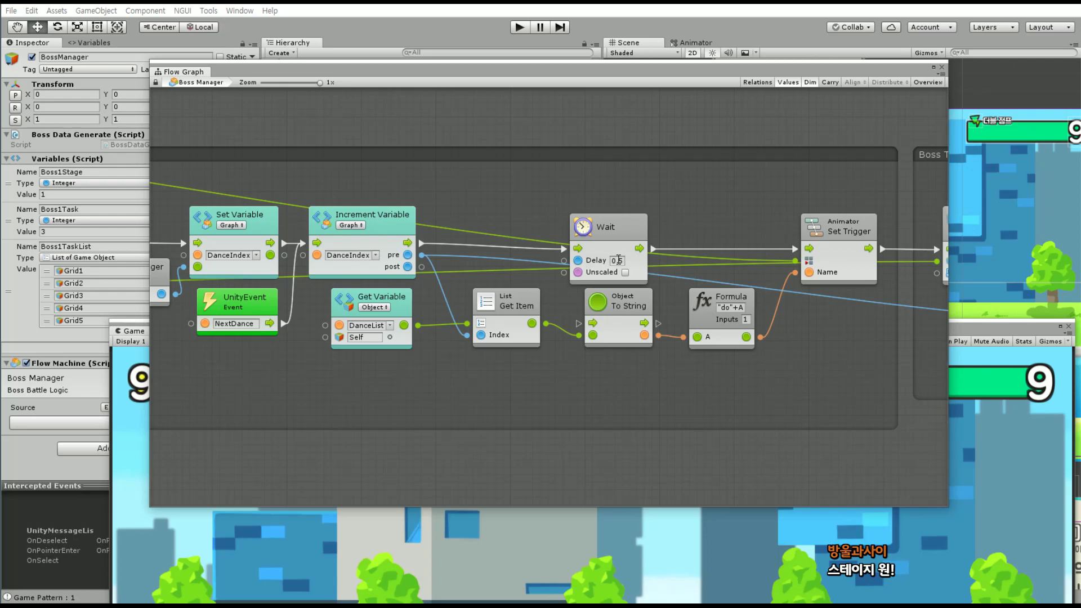
right_click(569, 389)
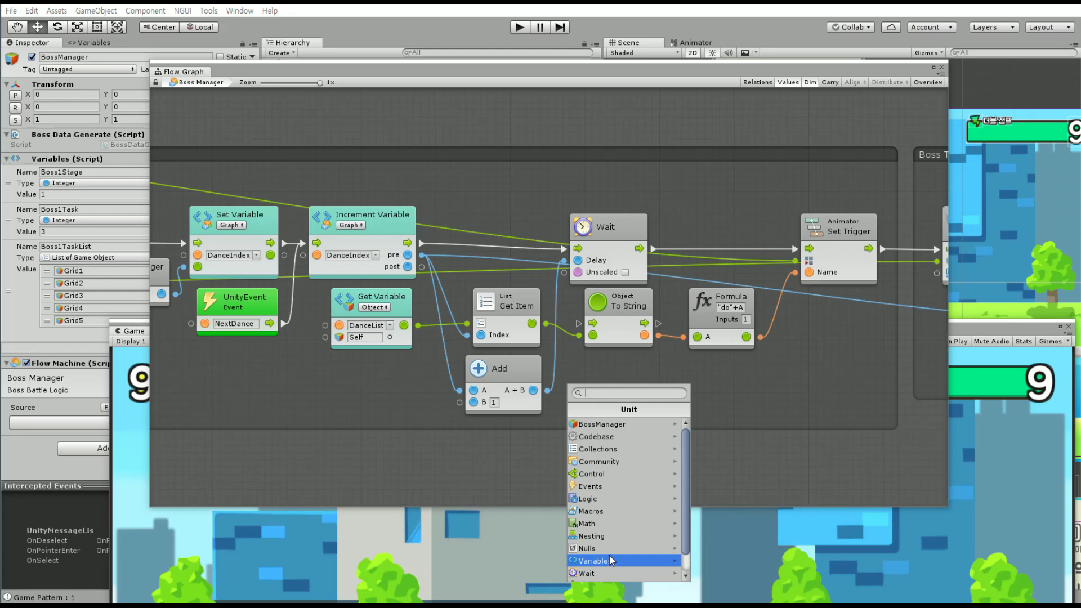
key(Escape)
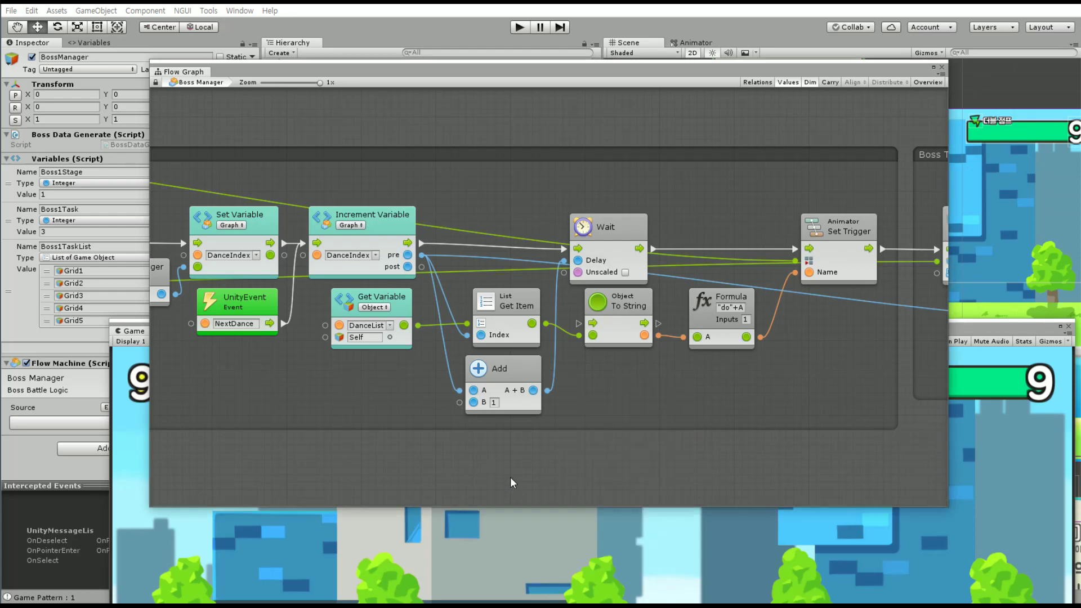
click(514, 383)
key(Delete)
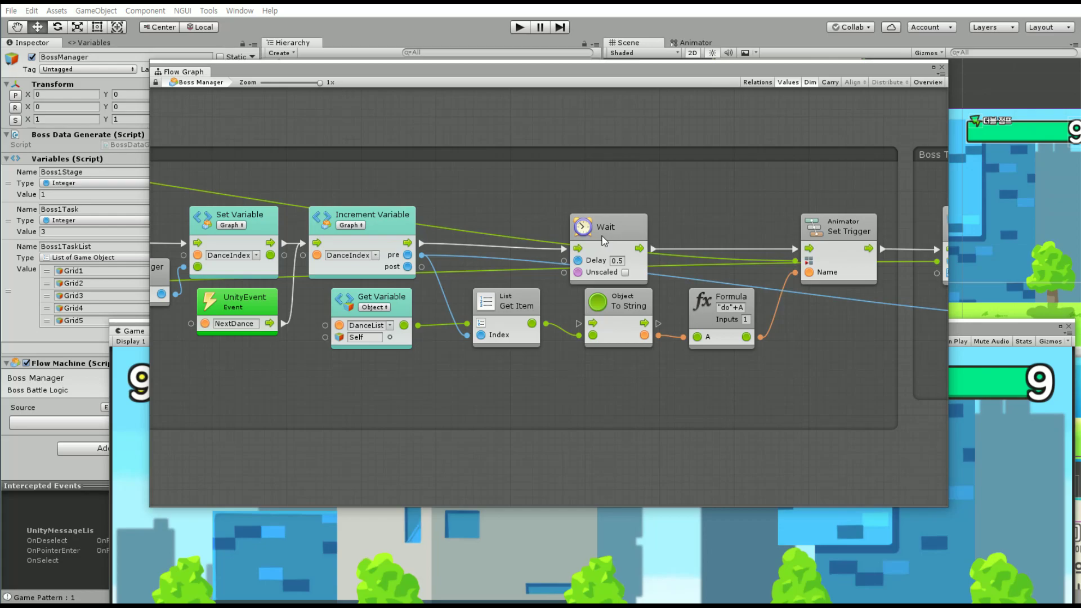
Check the Wait node's 0.5 delay, review the neighbouring groups, and close the flow graph
click(619, 231)
middle_drag(374, 360, 522, 370)
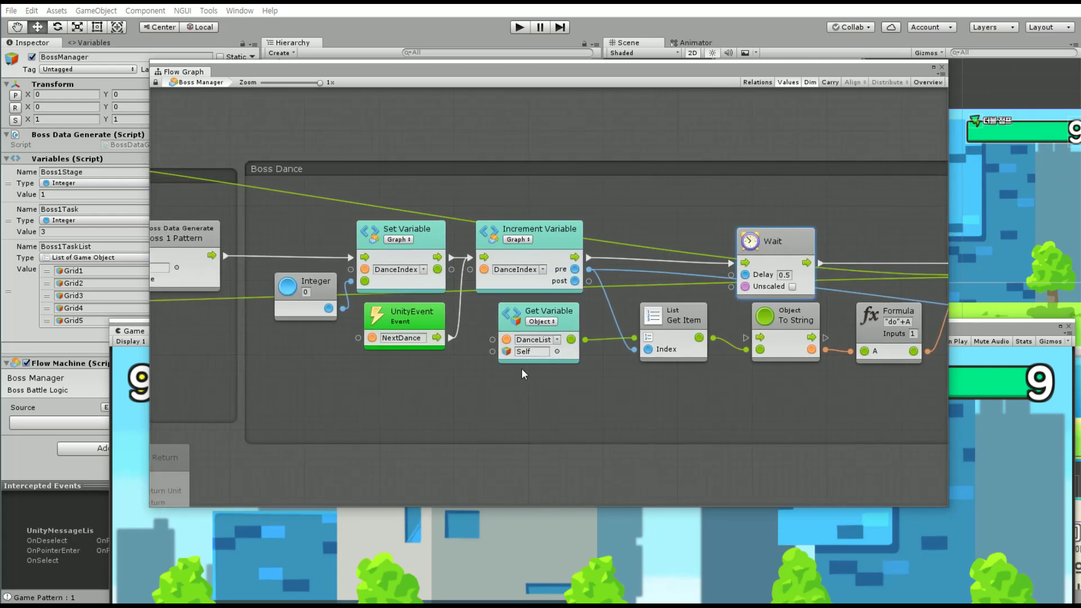
mouse_move(587, 381)
middle_down()
mouse_move(647, 383)
mouse_move(440, 330)
middle_up()
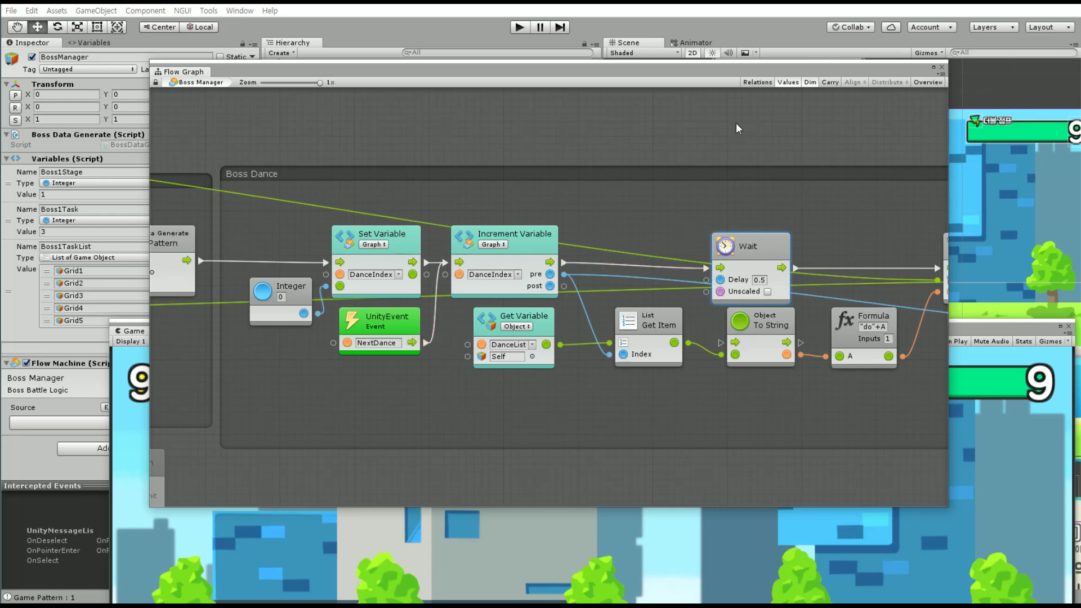
middle_drag(773, 203, 379, 199)
middle_drag(702, 215, 220, 215)
middle_drag(639, 301, 245, 301)
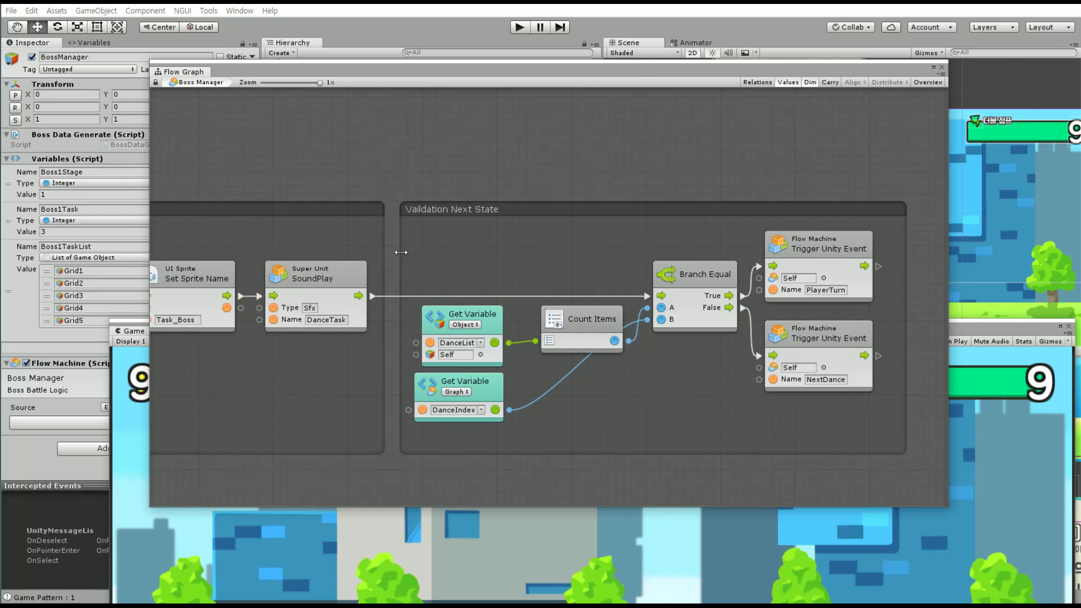
middle_drag(401, 253, 541, 238)
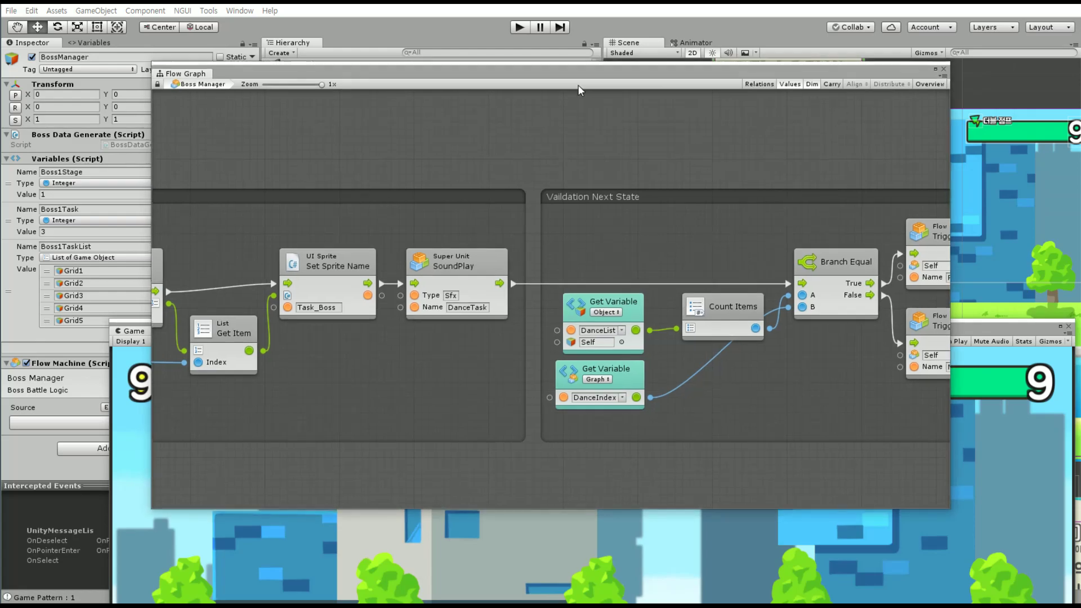
click(941, 67)
Find and select the Task_Icon prefab in 02.Prefabs > UI
drag(135, 331, 233, 546)
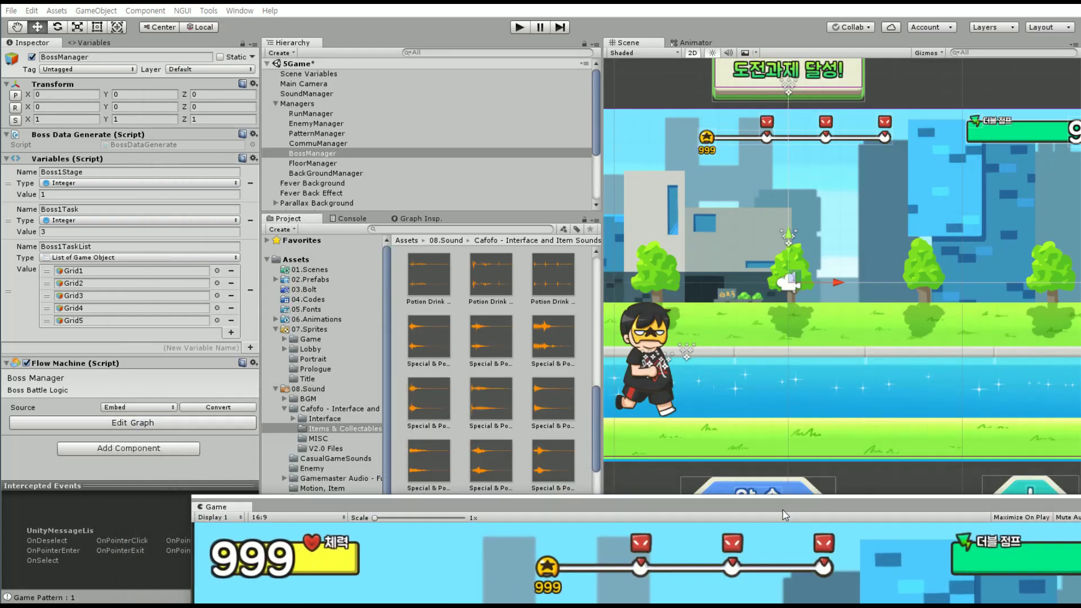
click(274, 103)
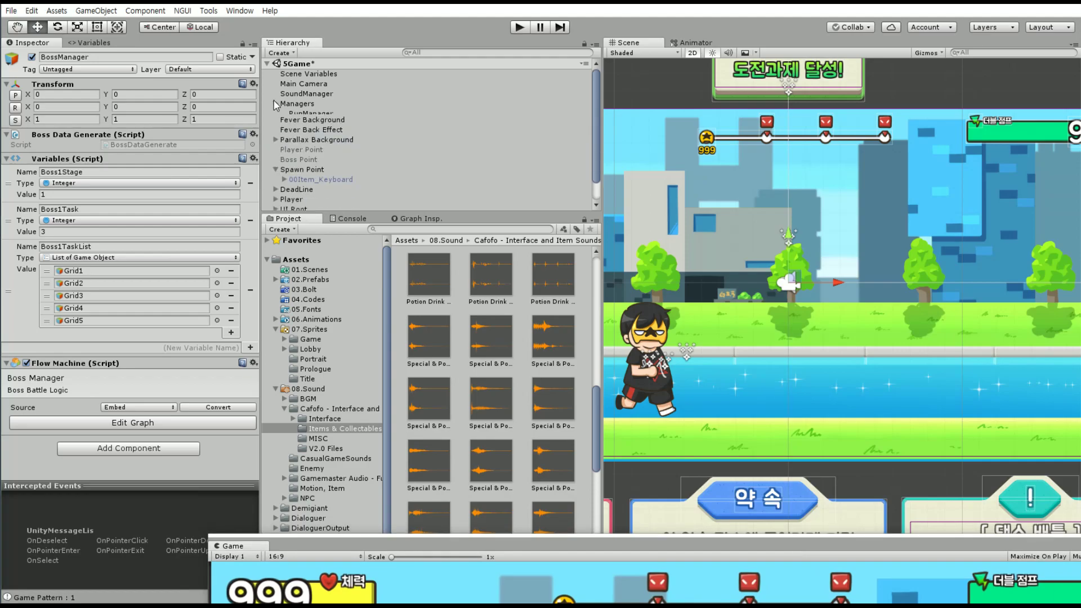
click(288, 389)
click(277, 330)
click(317, 280)
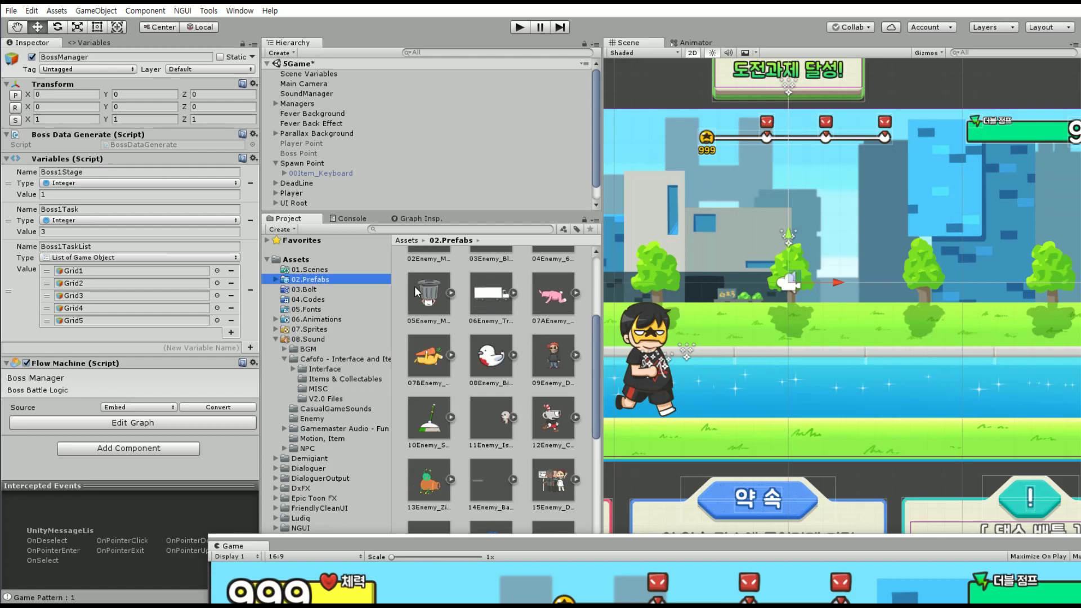
scroll(432, 289, up, 3)
double_click(555, 282)
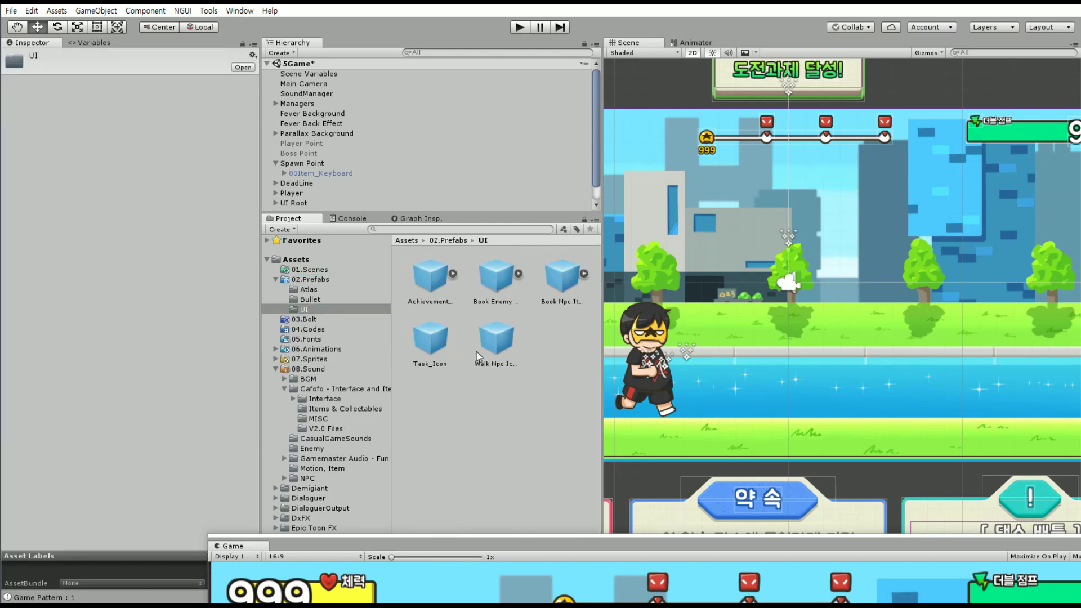
click(496, 341)
click(428, 341)
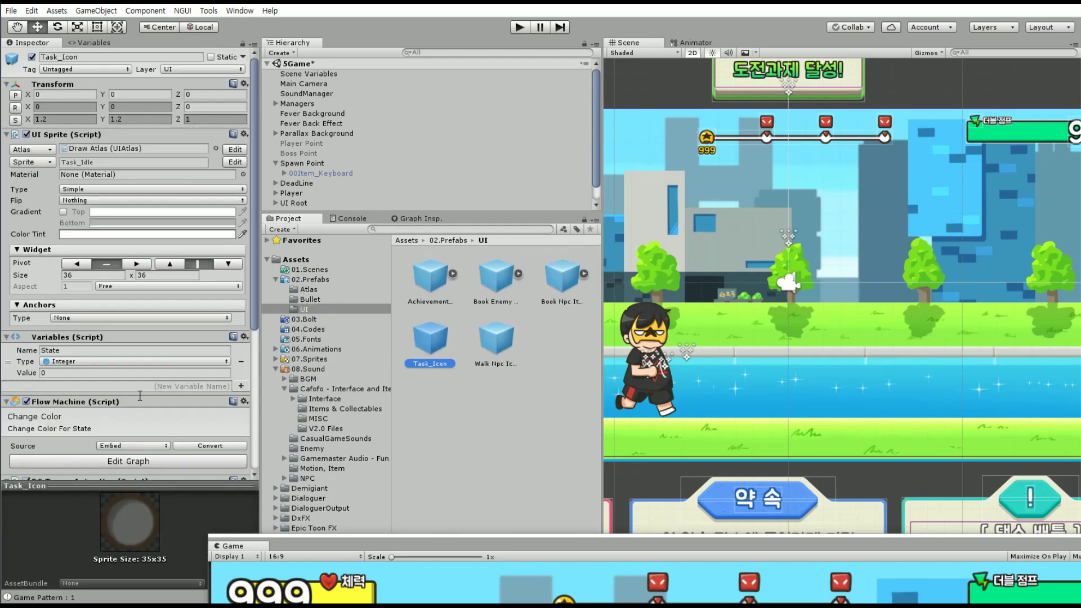
scroll(125, 289, down, 5)
scroll(125, 289, down, 1)
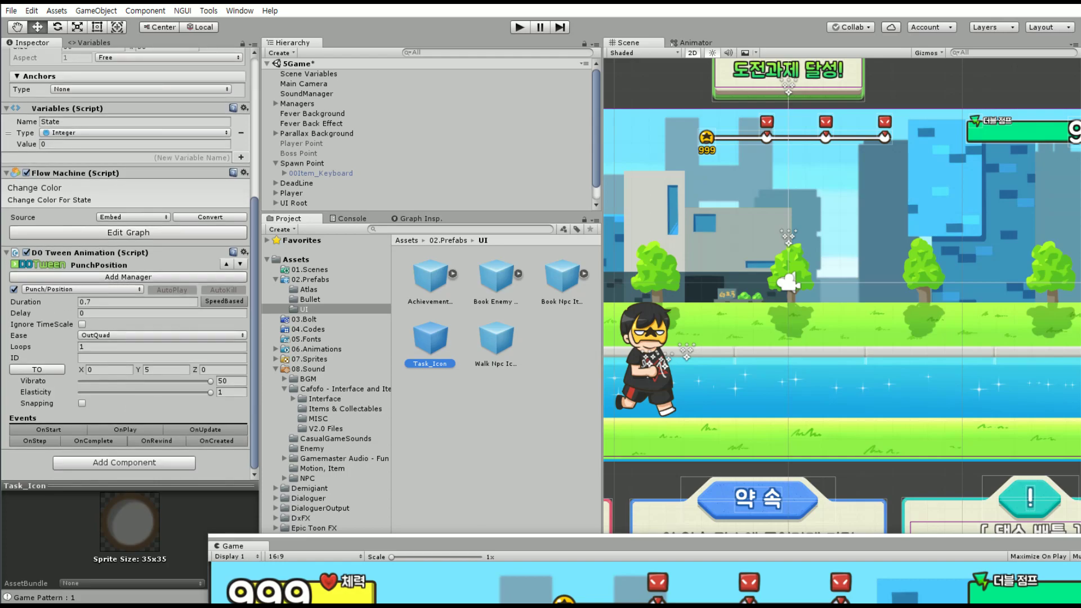
Open Task_Icon's Change Color graph and nudge the Change Detect node right
click(128, 233)
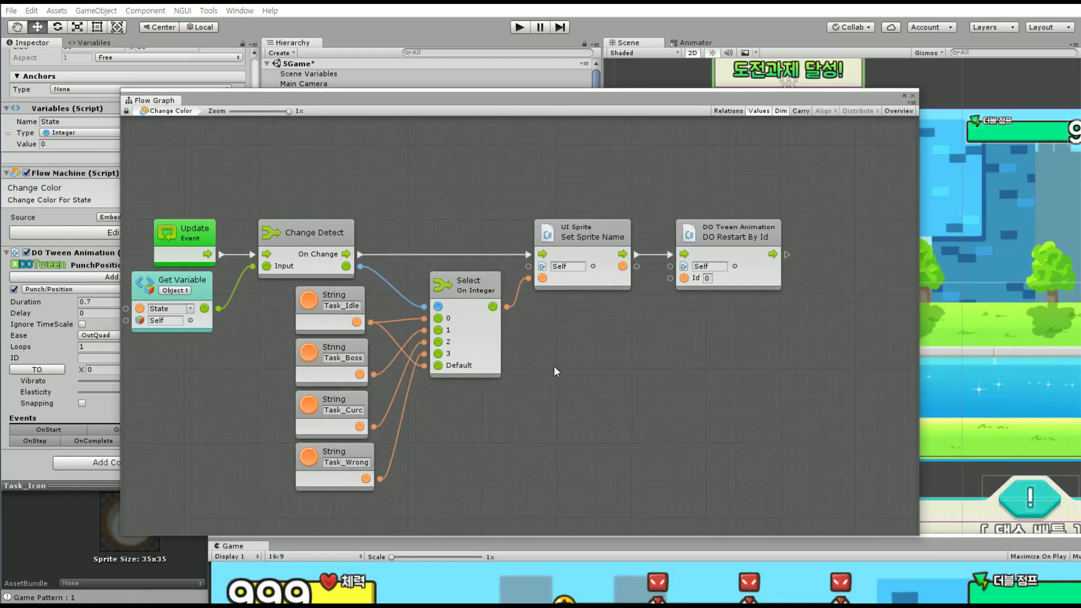
click(389, 228)
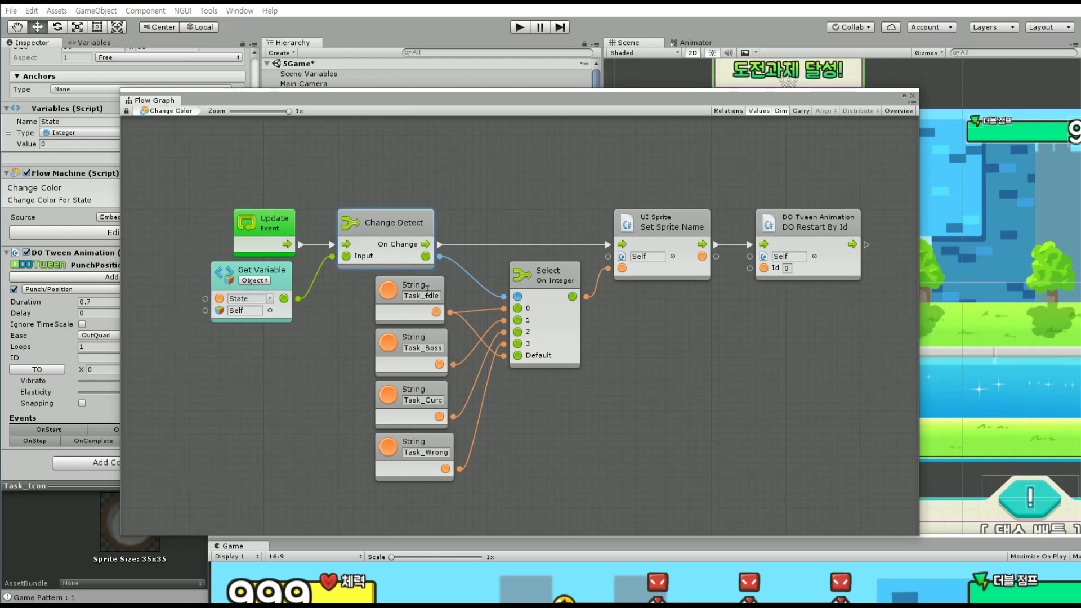
drag(415, 225, 422, 224)
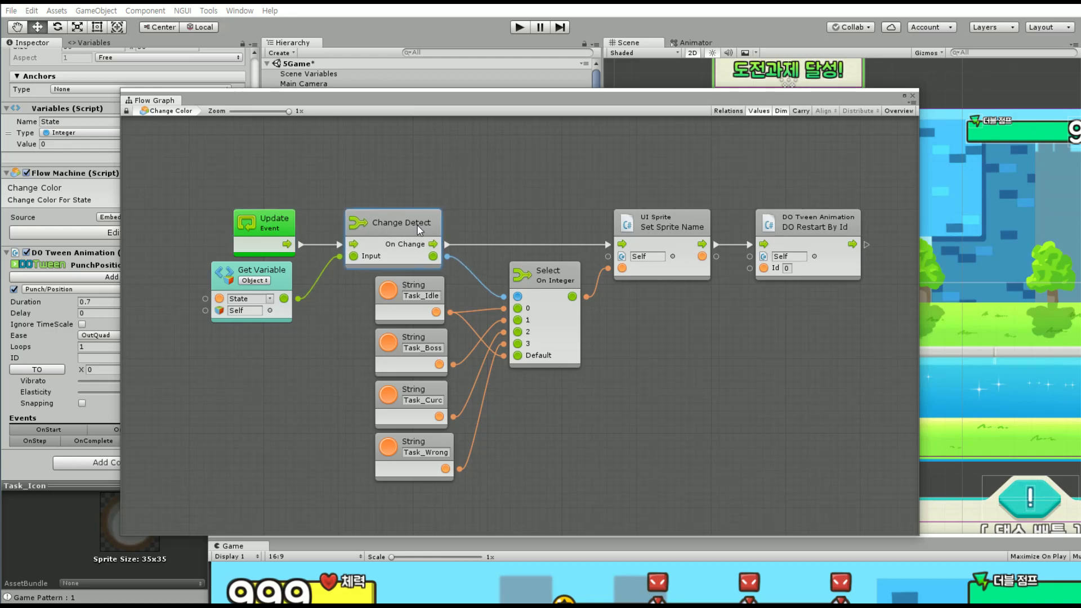
drag(321, 101, 477, 75)
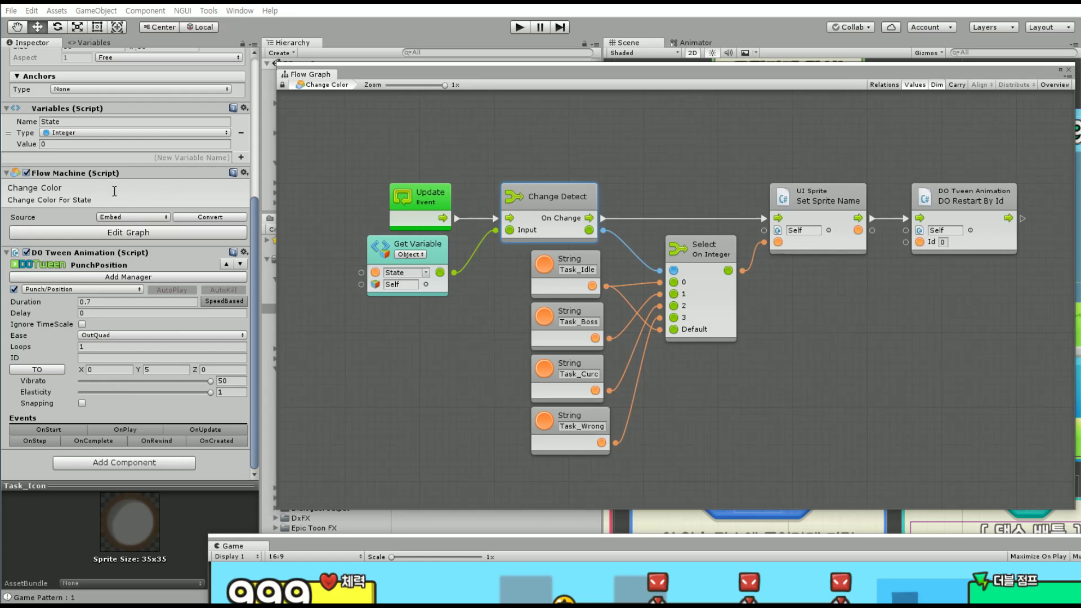
scroll(113, 191, up, 3)
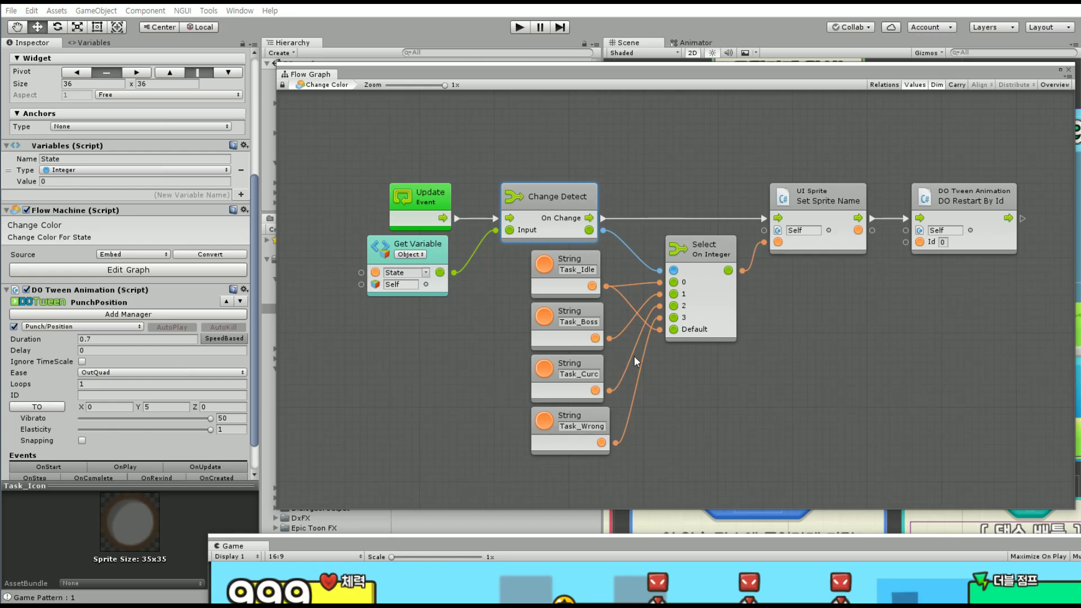
middle_drag(715, 374, 630, 377)
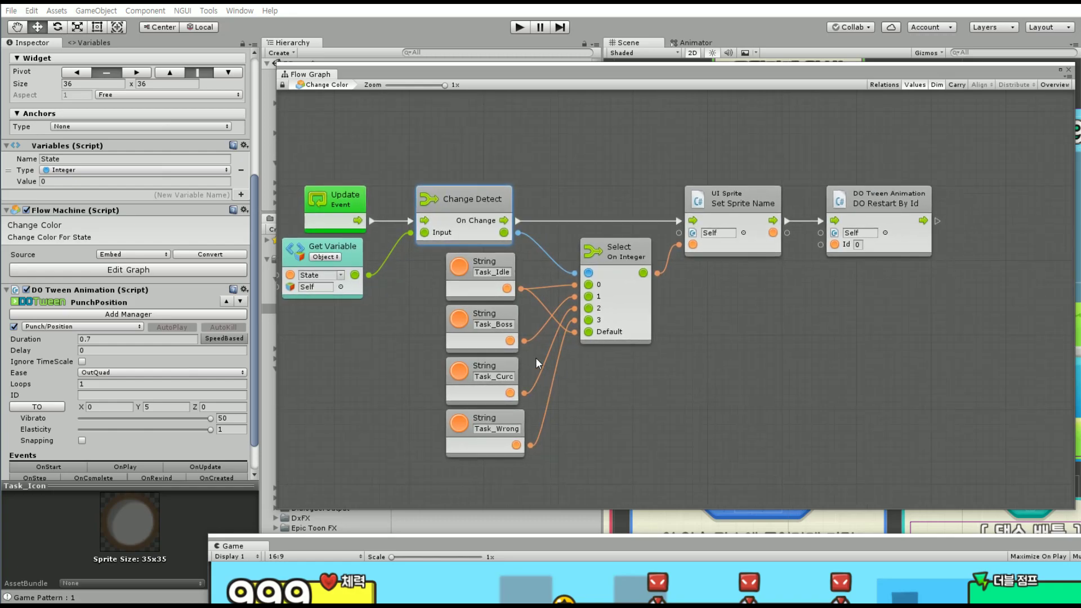
Inspect the Task_Idle string, State variable, Set Sprite Name and DO Tween Restart nodes
click(504, 273)
click(59, 161)
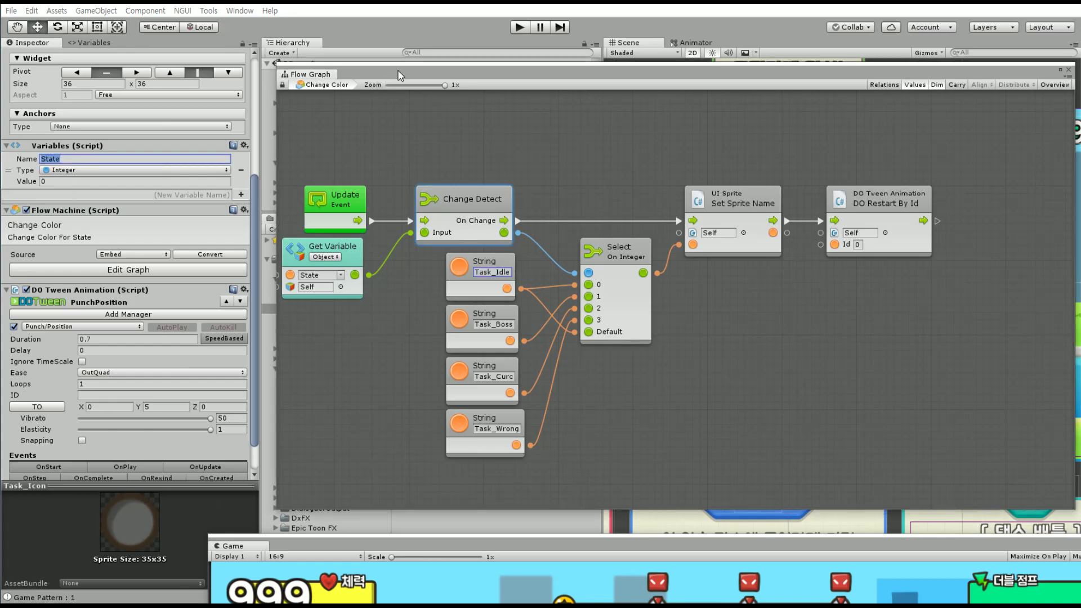
drag(399, 75, 319, 151)
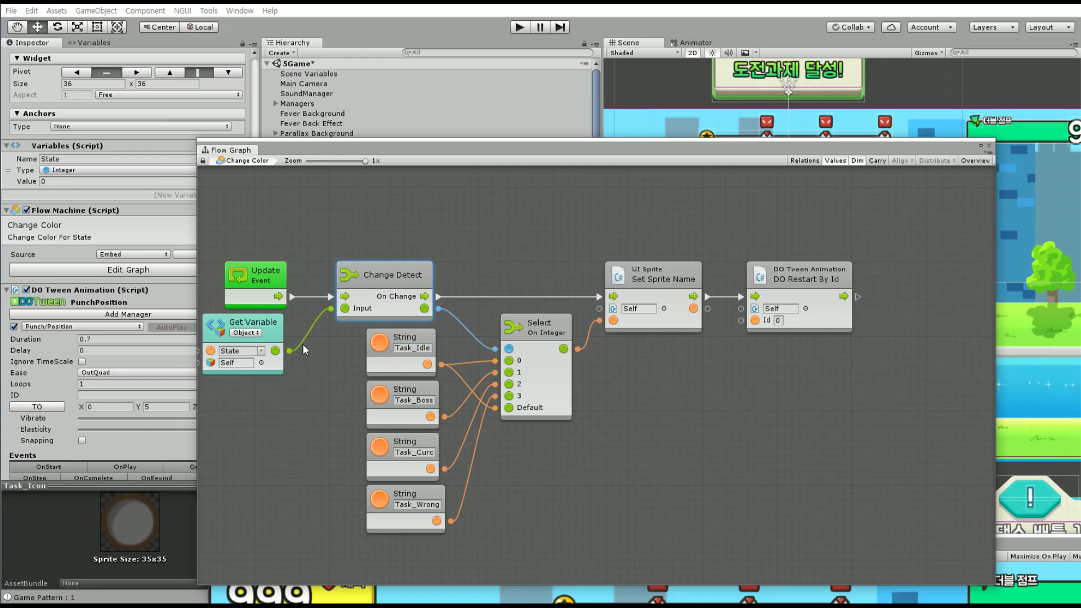
click(635, 285)
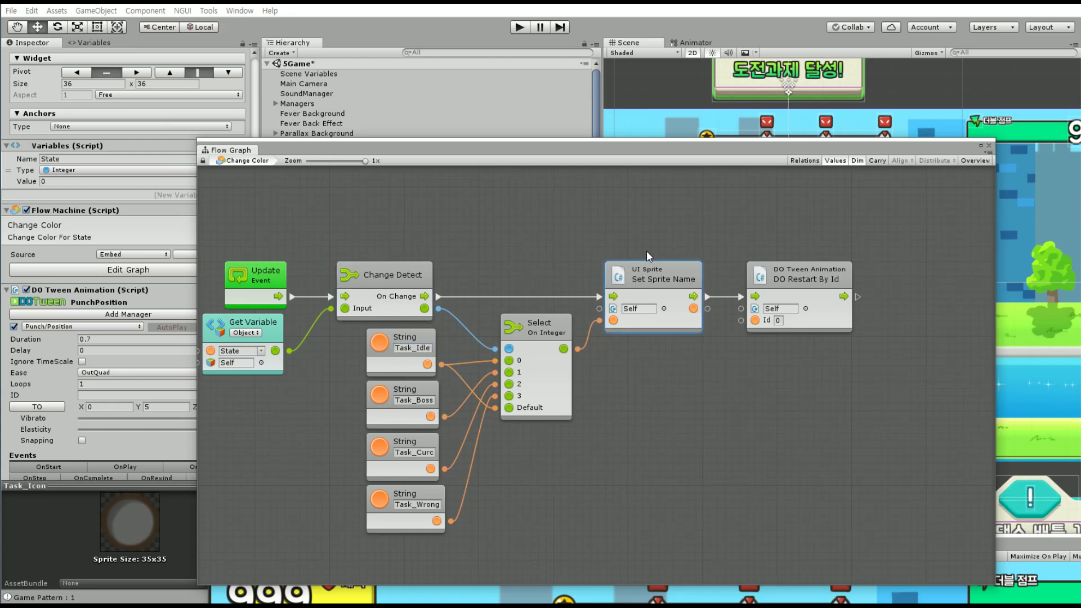
click(789, 286)
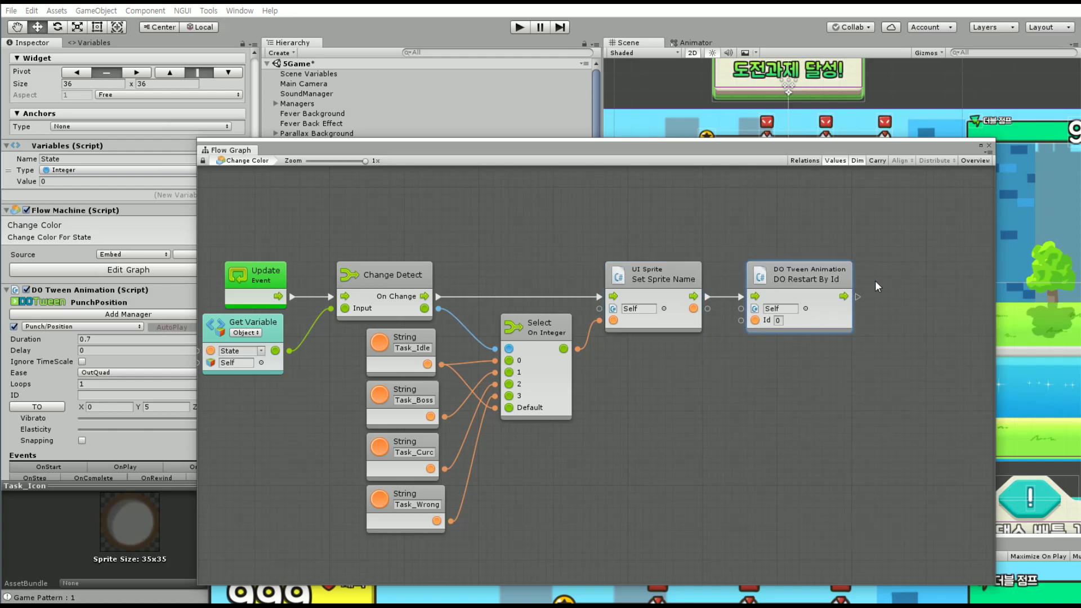
mouse_move(489, 158)
mouse_down()
mouse_move(488, 276)
mouse_move(461, 366)
mouse_up()
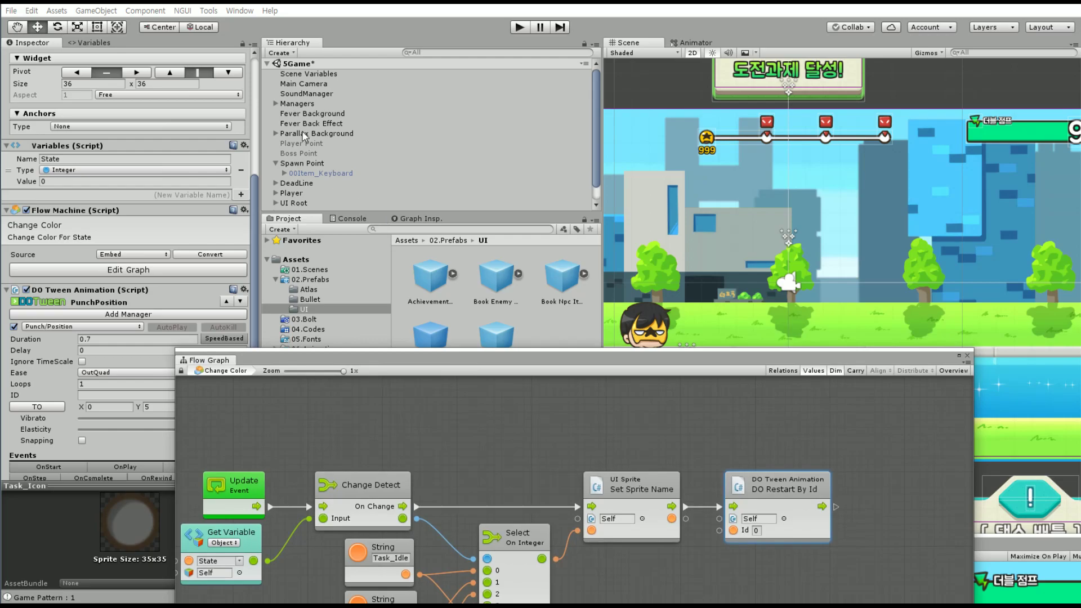
Select Managers > BossManager and bring its dance-index nodes into view
click(275, 103)
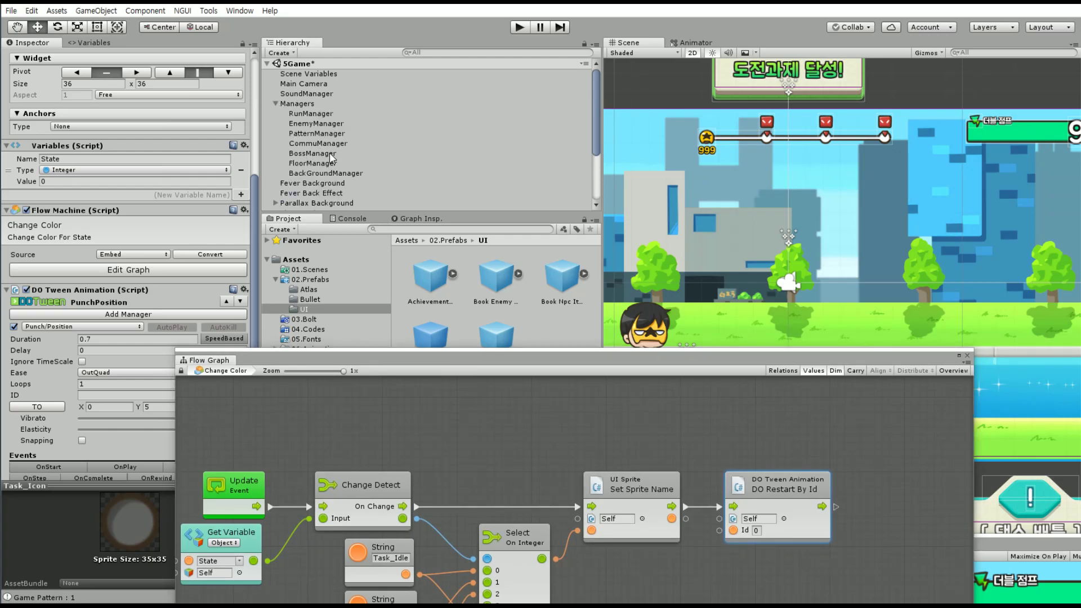
click(313, 154)
drag(518, 361, 492, 275)
mouse_move(480, 233)
middle_down()
mouse_move(542, 351)
mouse_move(607, 351)
middle_up()
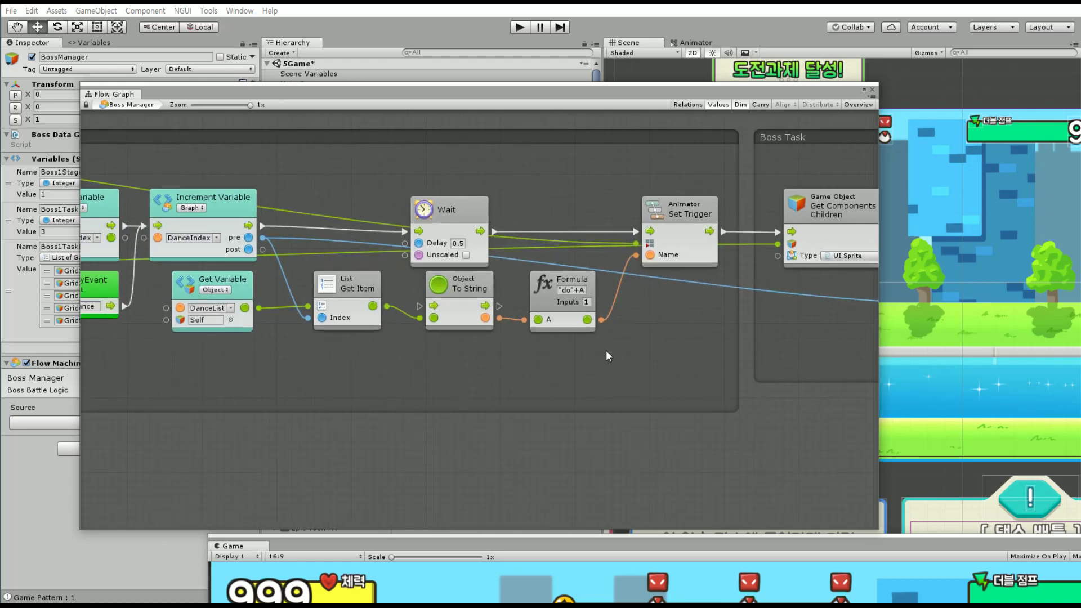
middle_drag(302, 356, 399, 347)
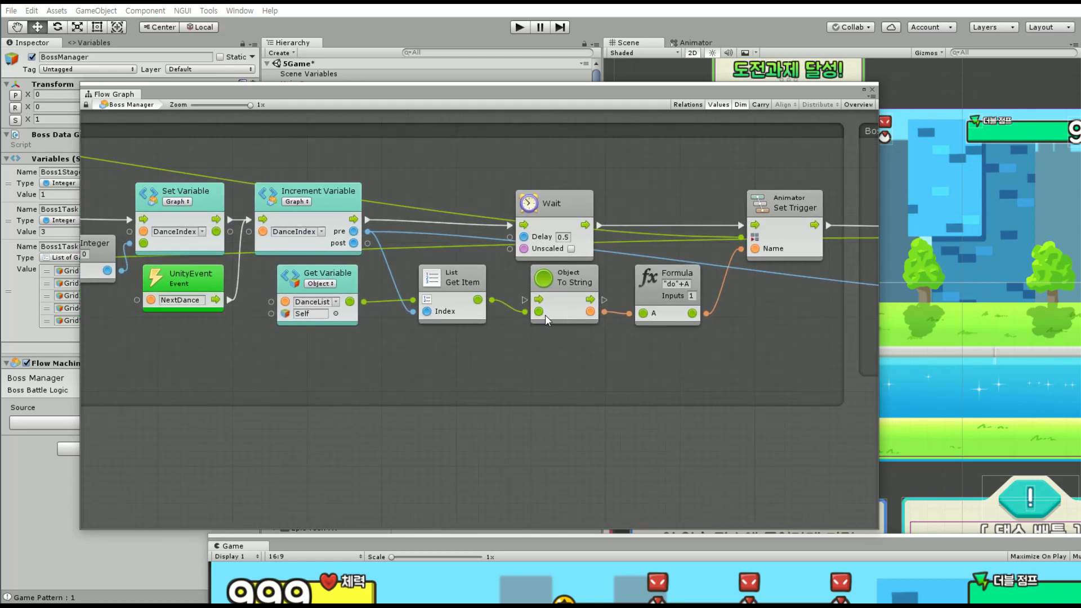
Shift the Wait node left and delete then restore the Object To String node
drag(537, 211, 461, 212)
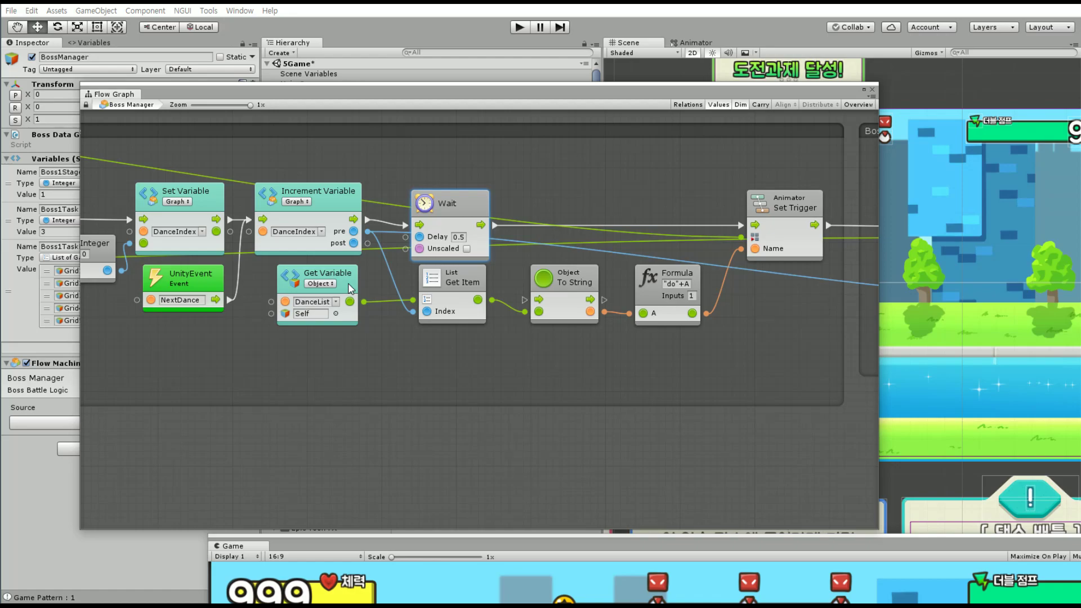
click(350, 288)
click(586, 292)
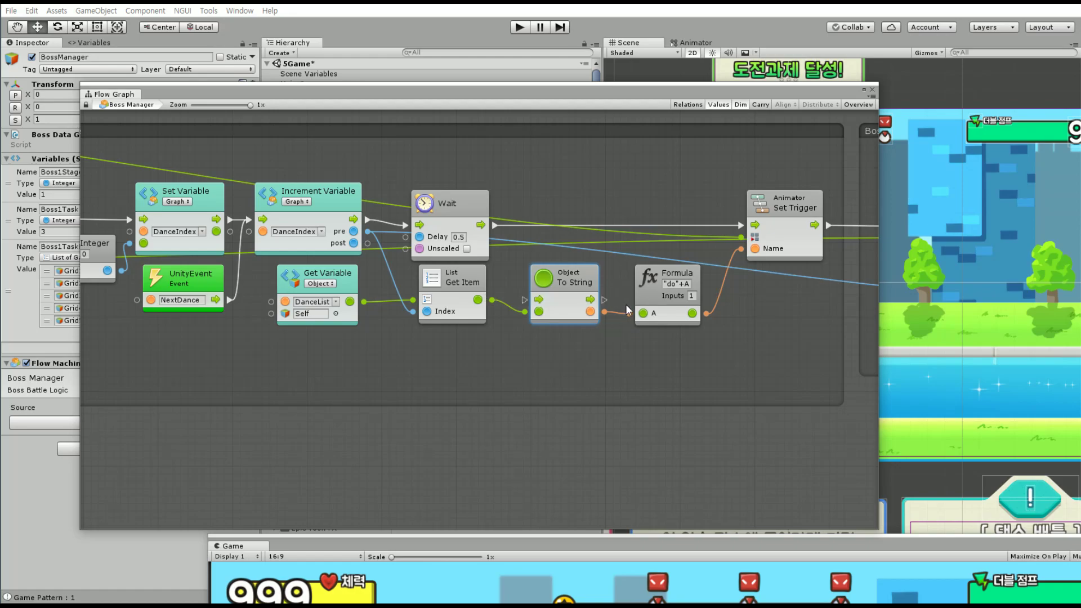
key(Delete)
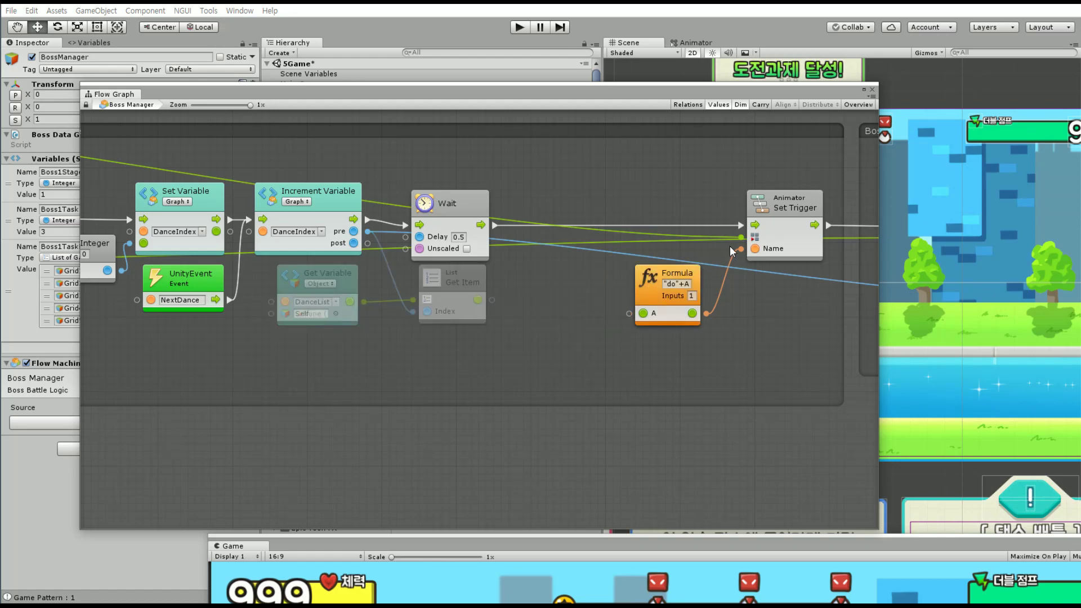
key(ctrl+z)
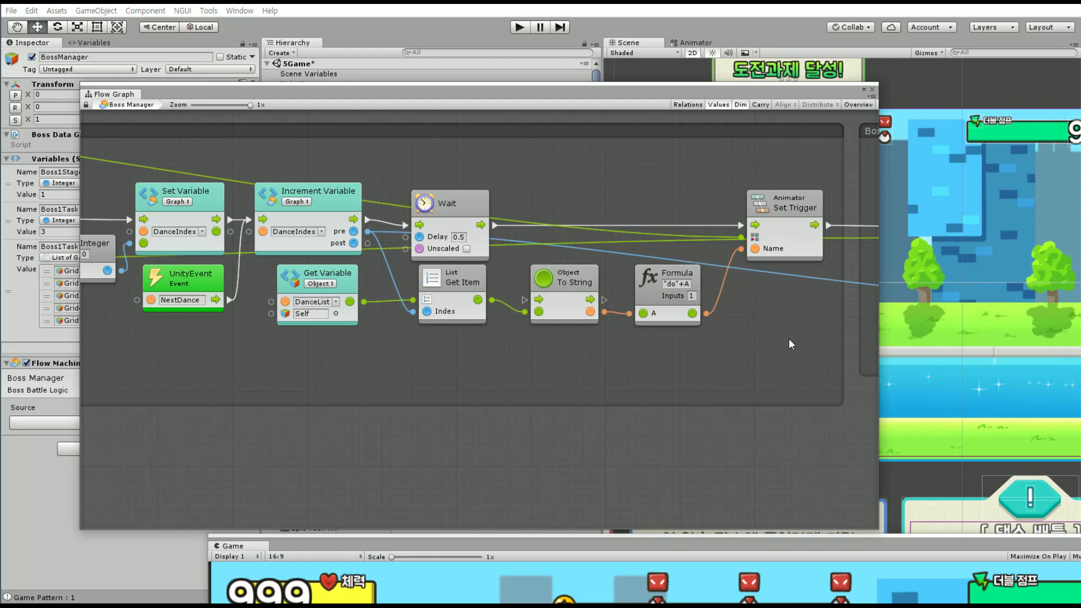
Line up the Set Trigger, Get Item, Object To String, Formula and Get Variable nodes
drag(782, 214, 767, 214)
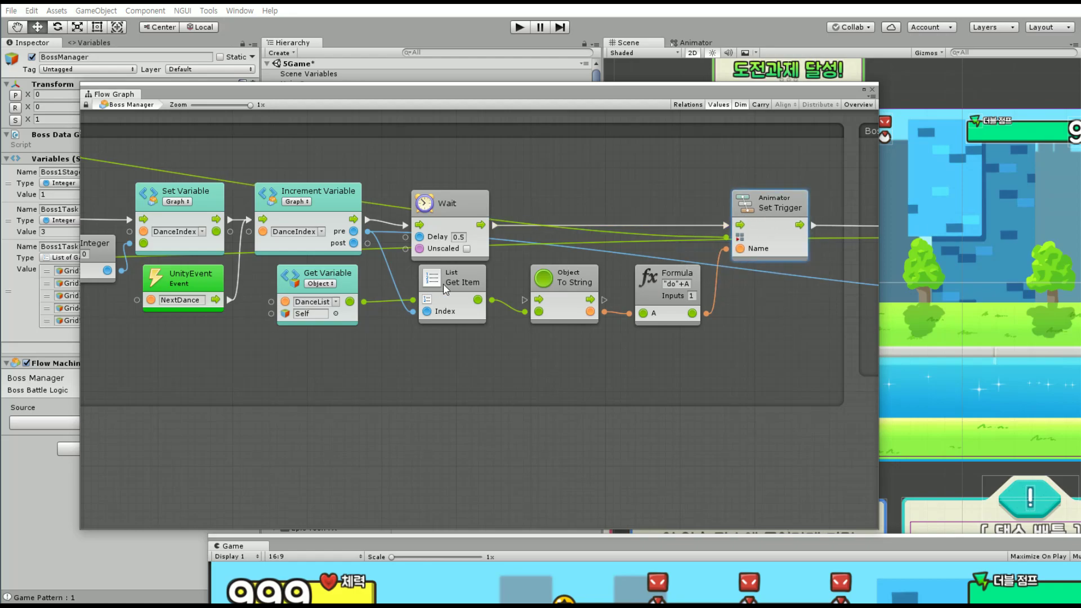
drag(446, 284, 453, 292)
drag(580, 285, 581, 292)
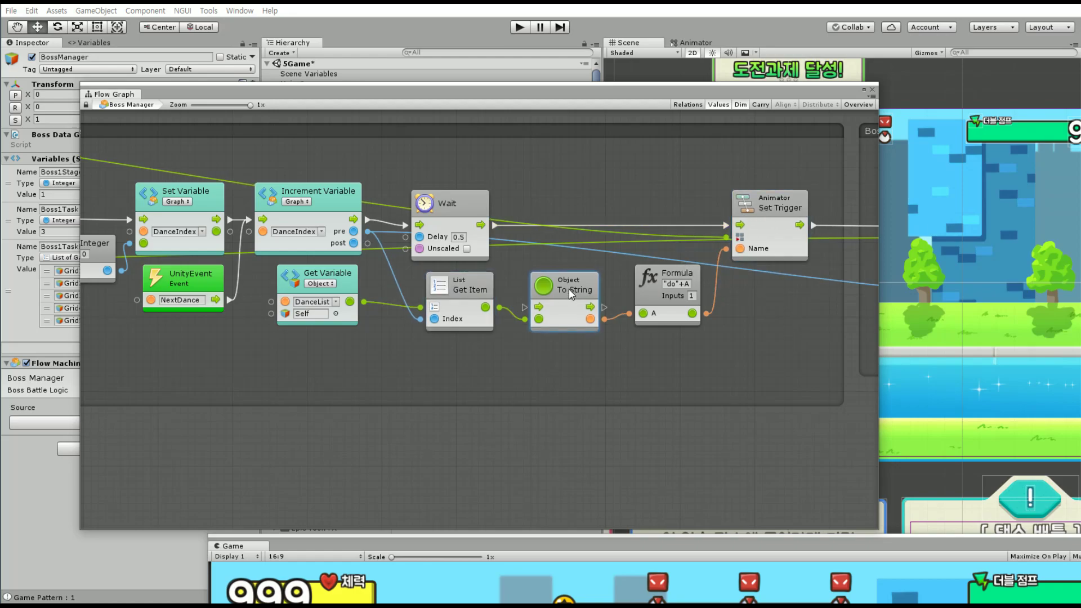
drag(657, 278, 650, 285)
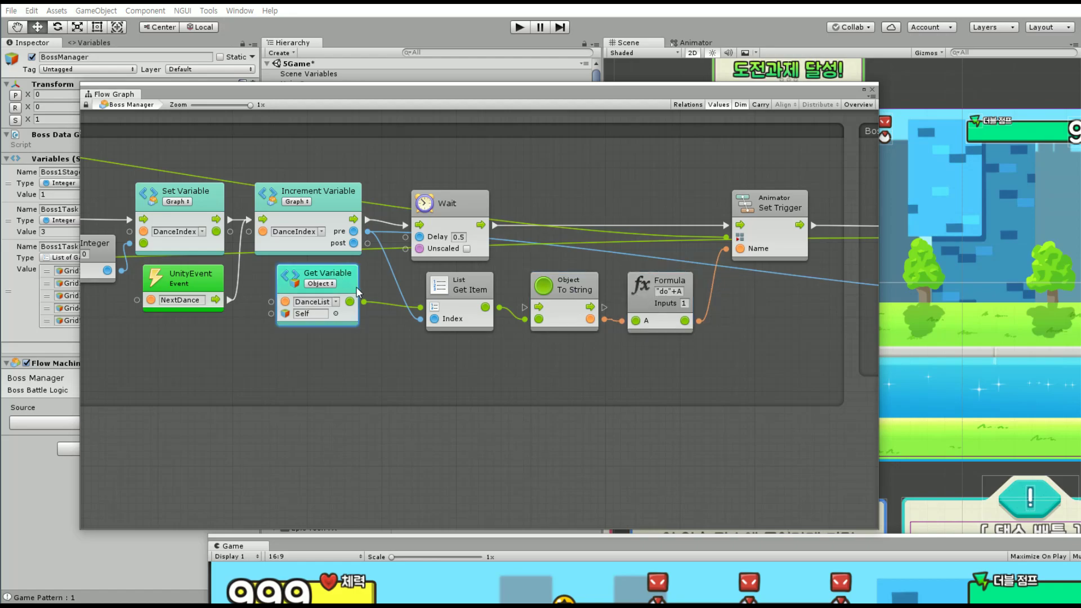
drag(321, 273, 359, 281)
middle_drag(583, 341, 84, 353)
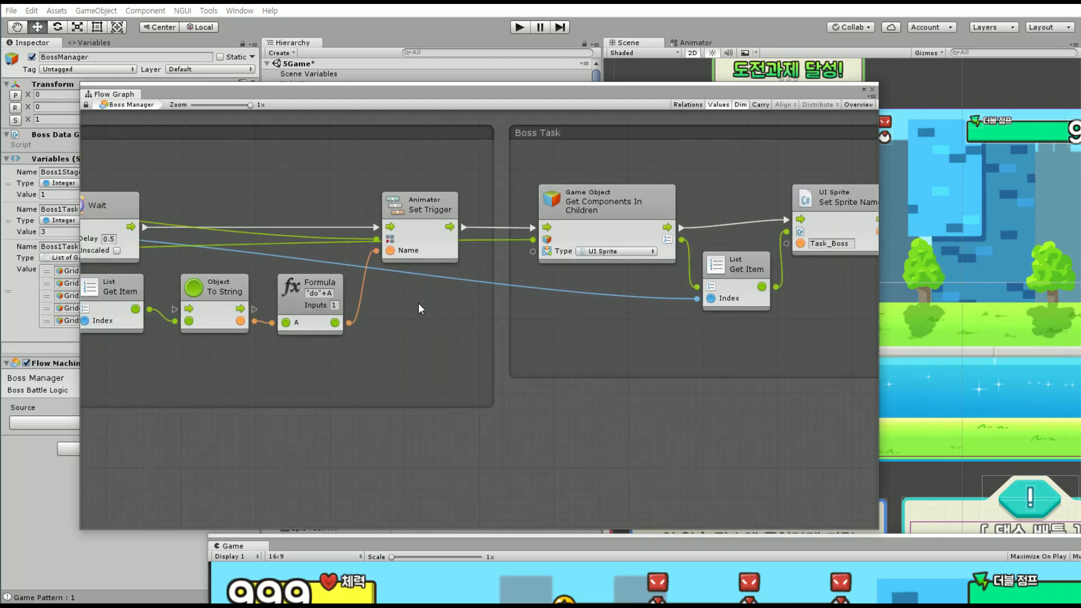
Extend the Boss Task group downward so it is taller
drag(544, 383, 535, 413)
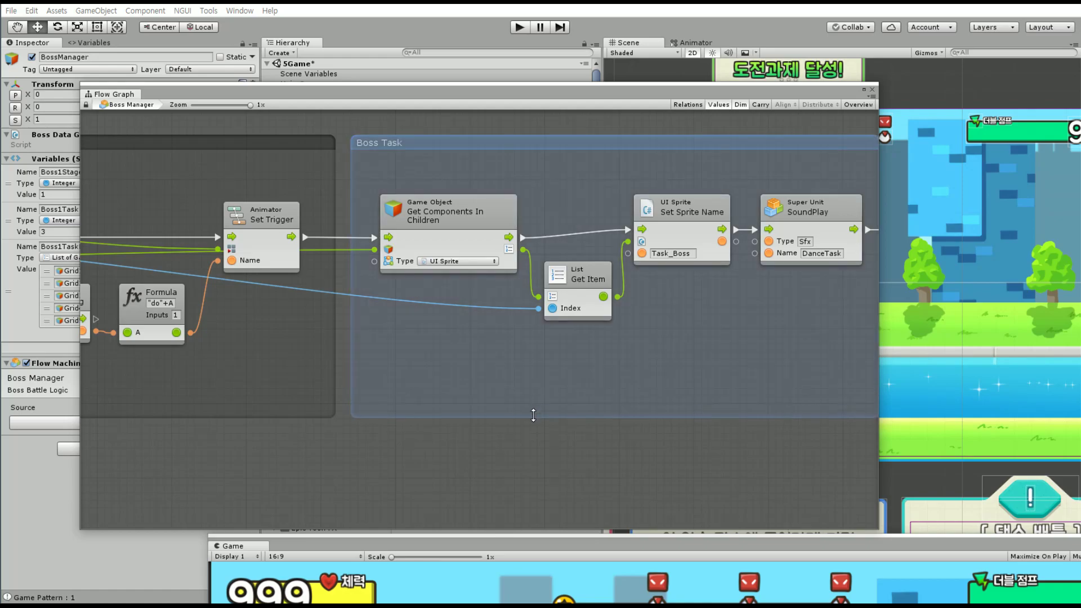
middle_drag(500, 370, 318, 364)
click(534, 354)
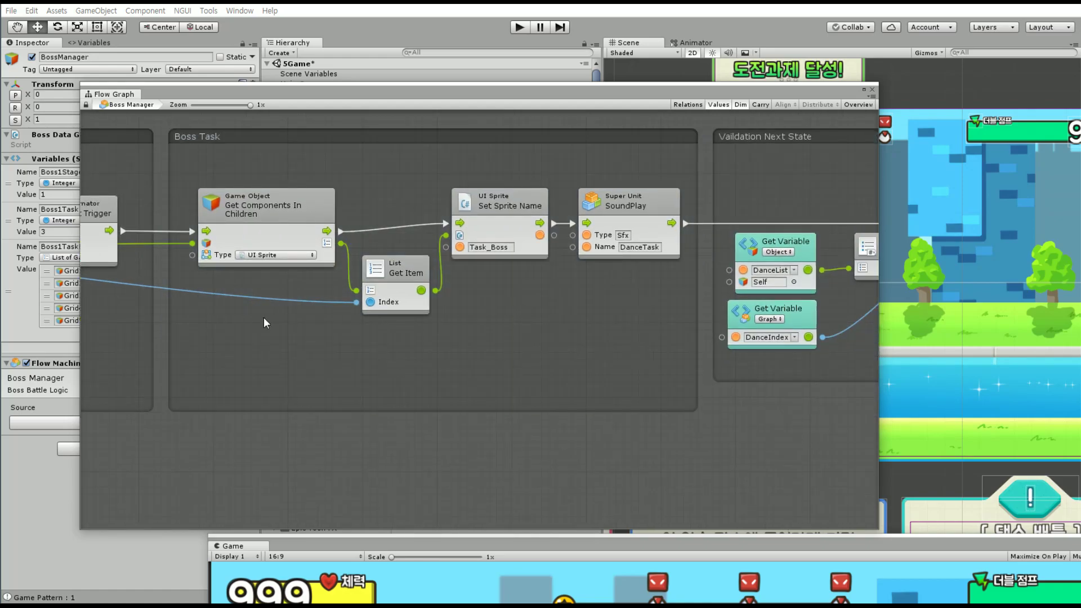
middle_drag(211, 322, 390, 315)
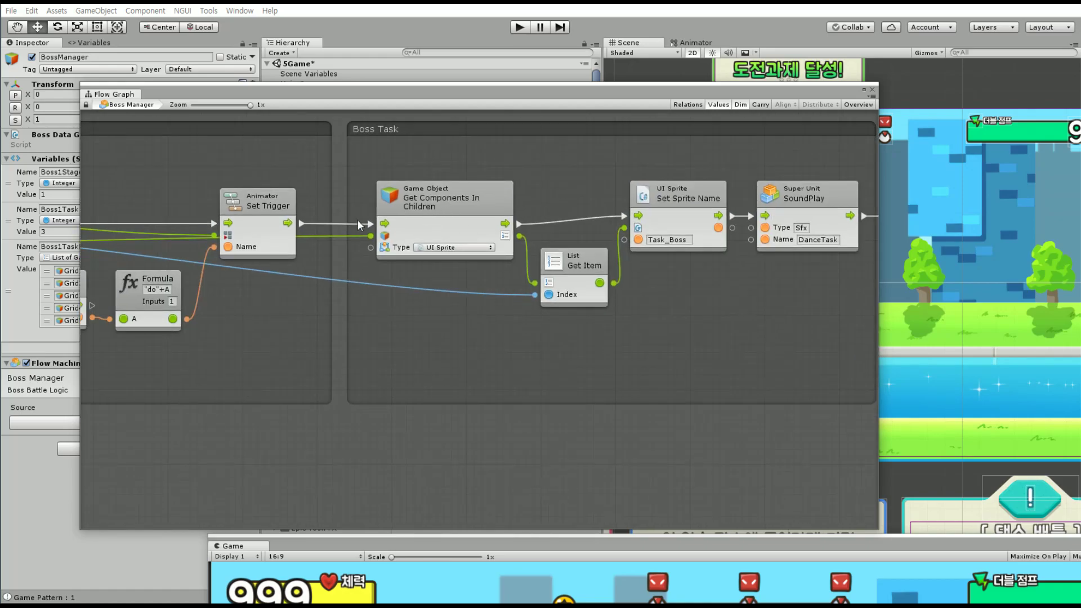
Nudge the Set Sprite Name node down after briefly trying the type list and a unit search
click(442, 249)
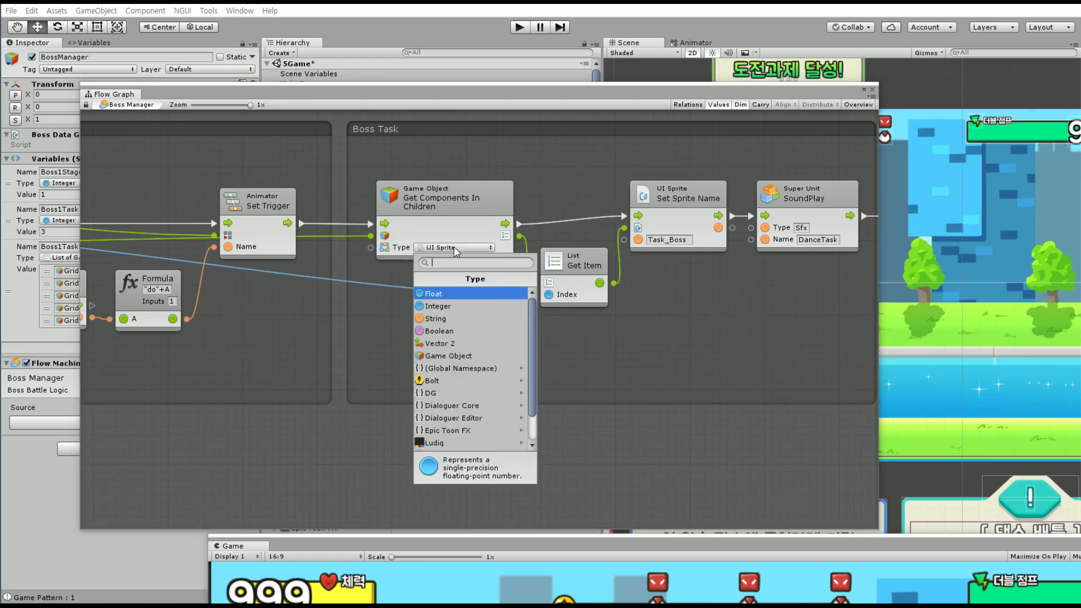
click(619, 346)
drag(664, 205, 664, 213)
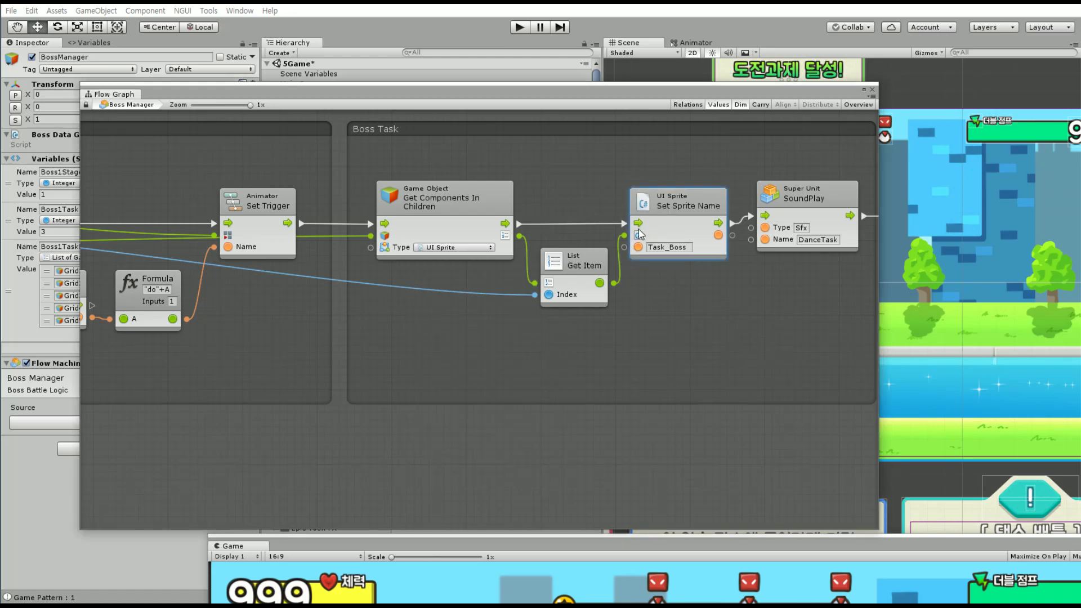
right_click(417, 319)
click(445, 327)
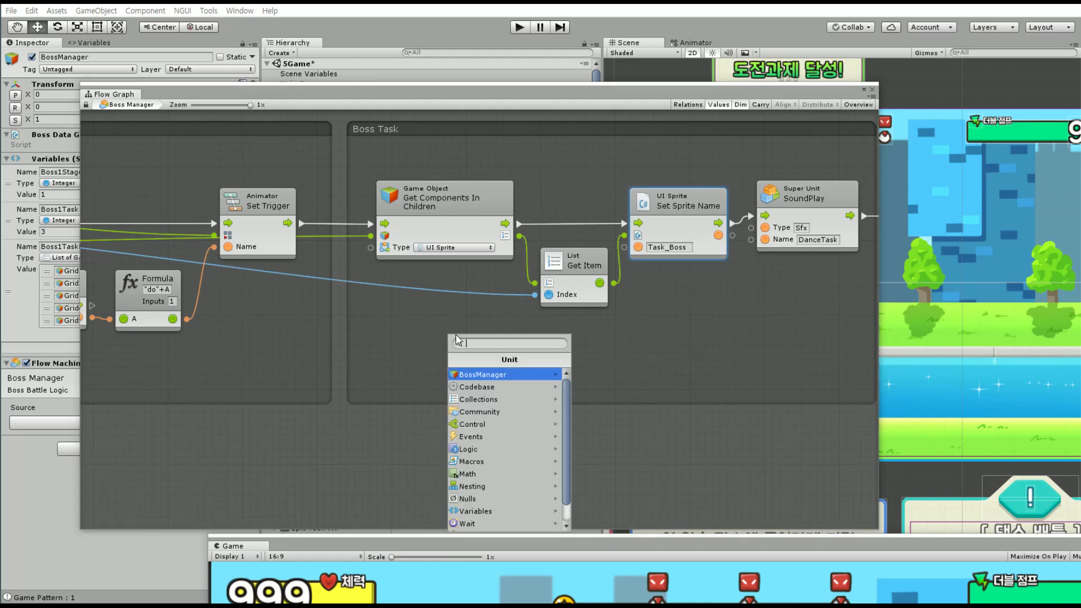
text(Ge)
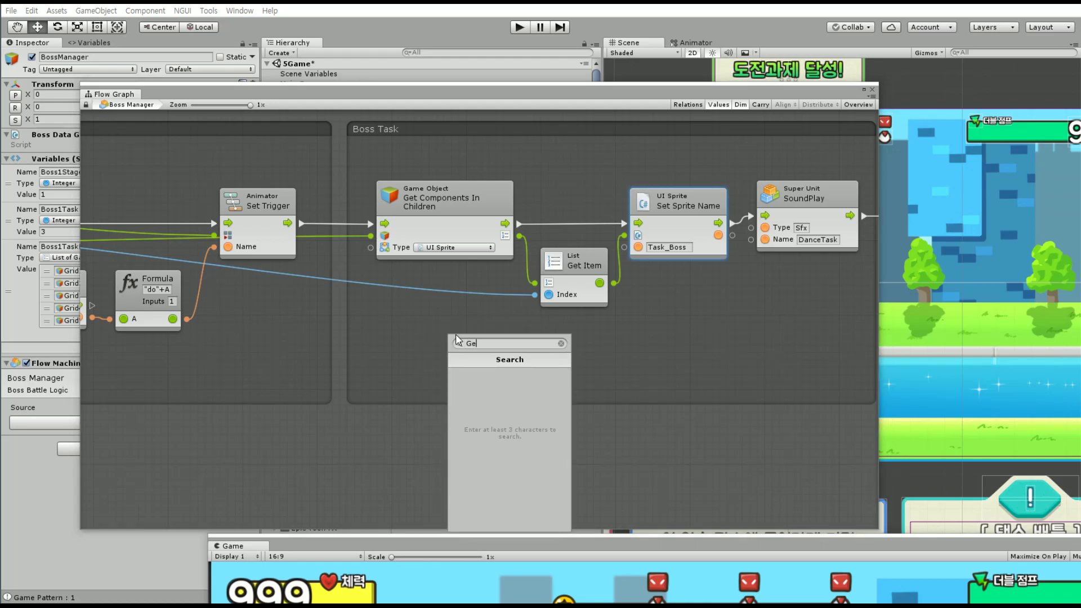
text(t G)
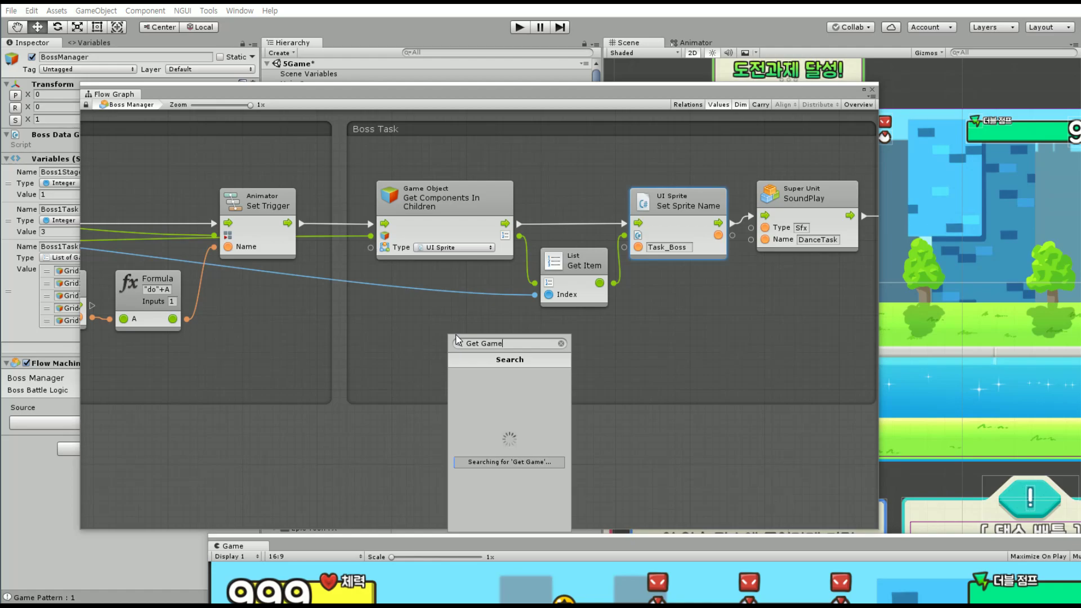
key(BackSpace)
text(Compoenet)
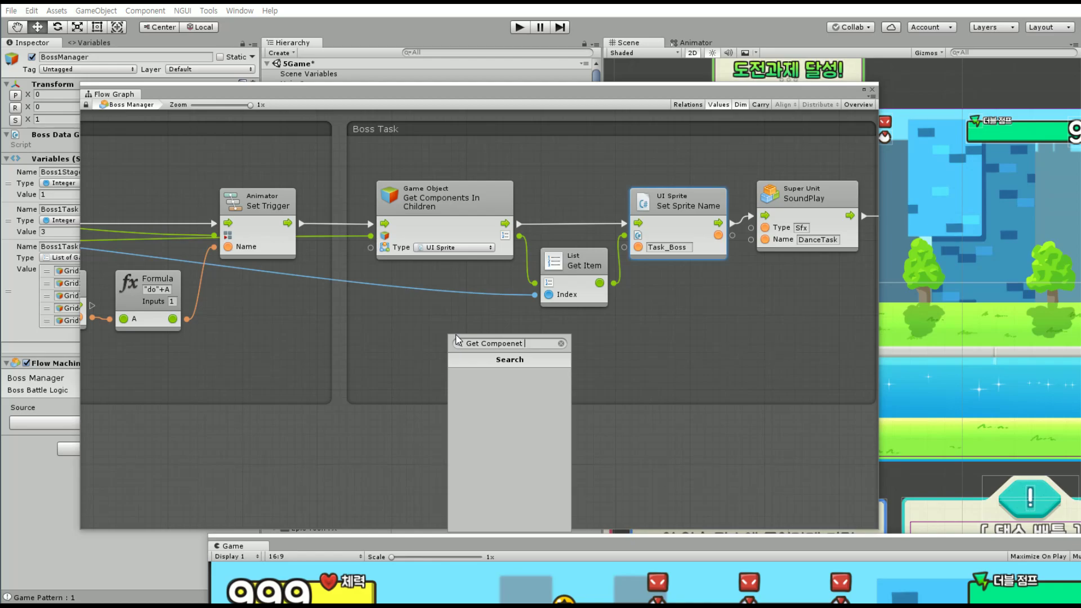
click(431, 278)
Change Get Components In Children's component type from UI Sprite to Flow Machine
click(447, 249)
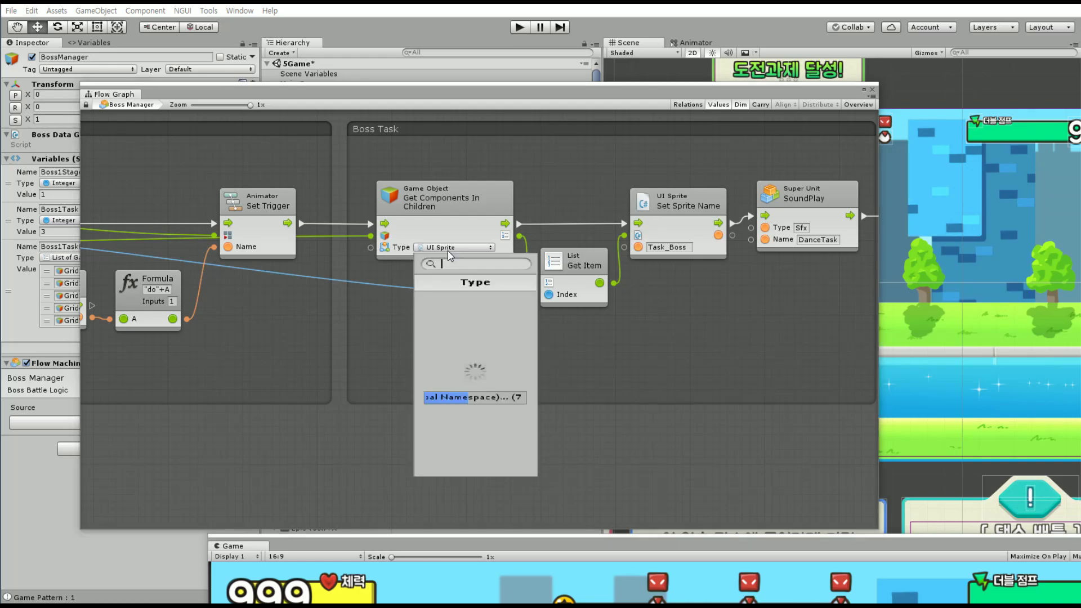
text(Flos)
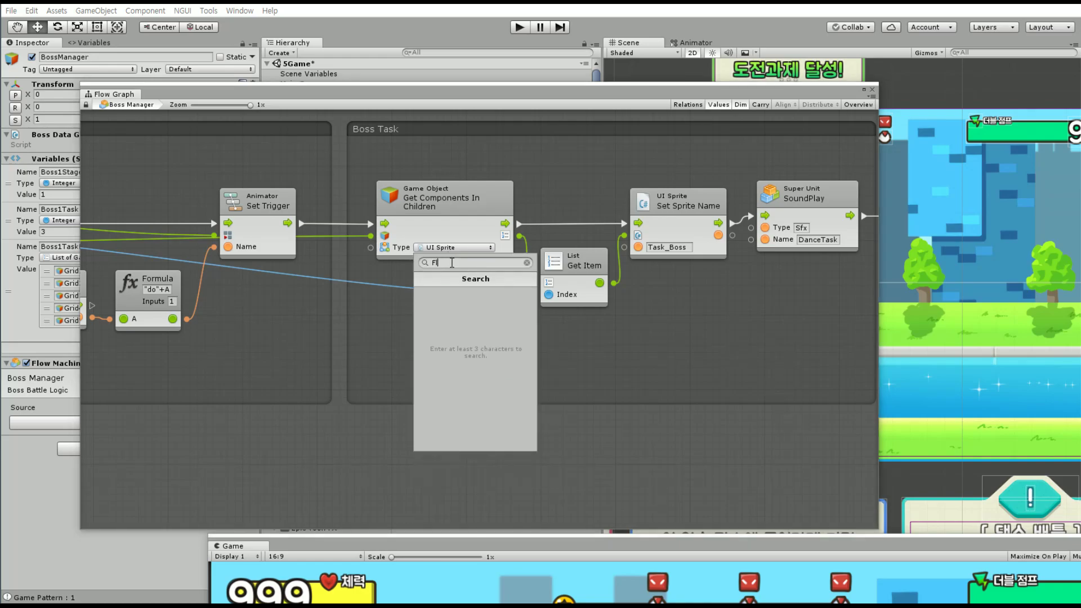
key(BackSpace)
text(w)
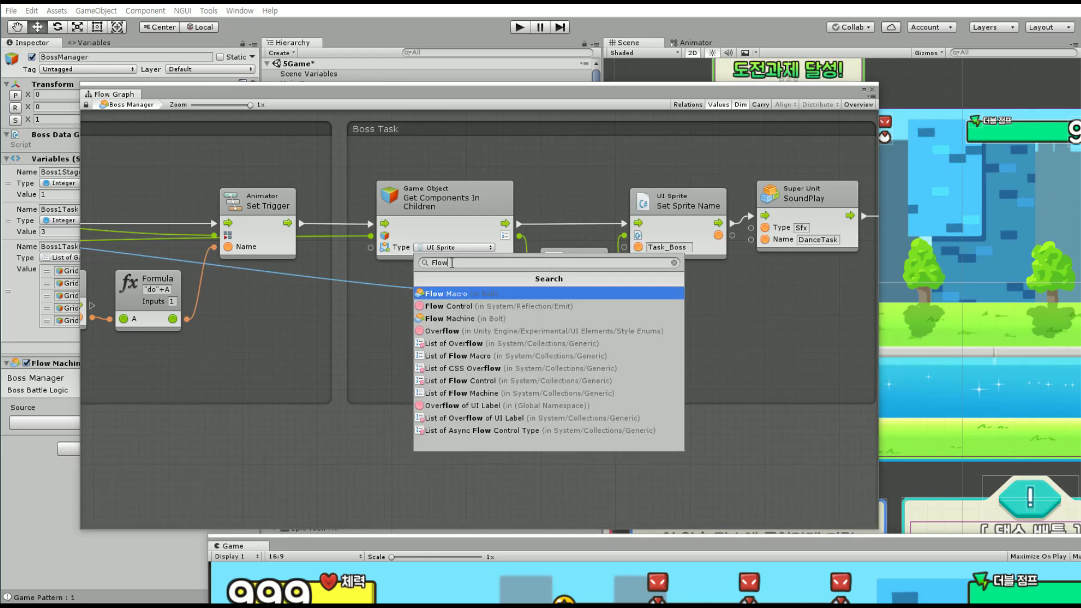
key(Down)
key(Down)
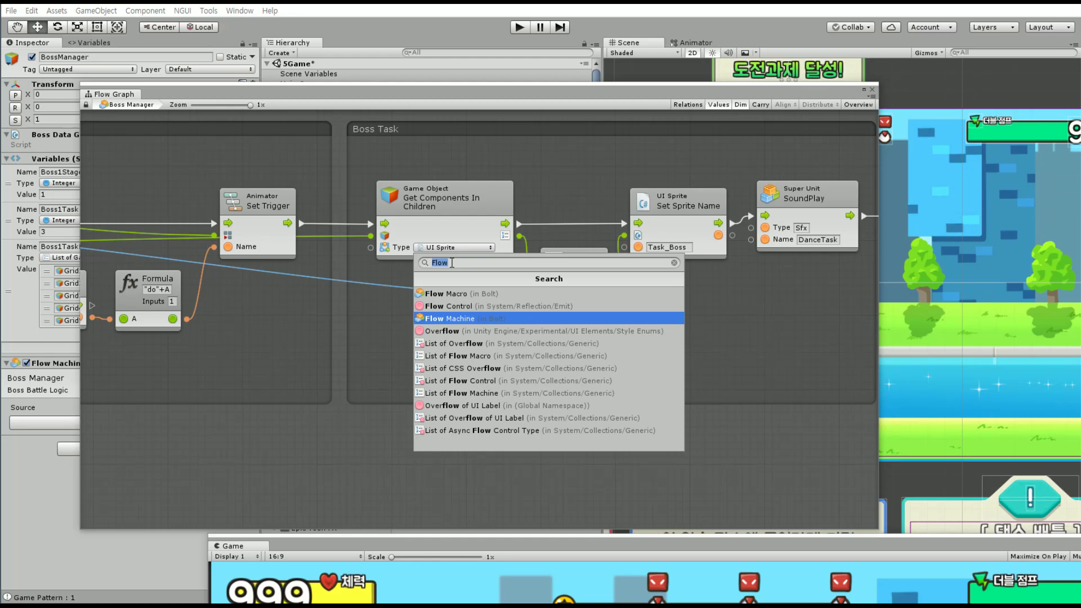
key(Return)
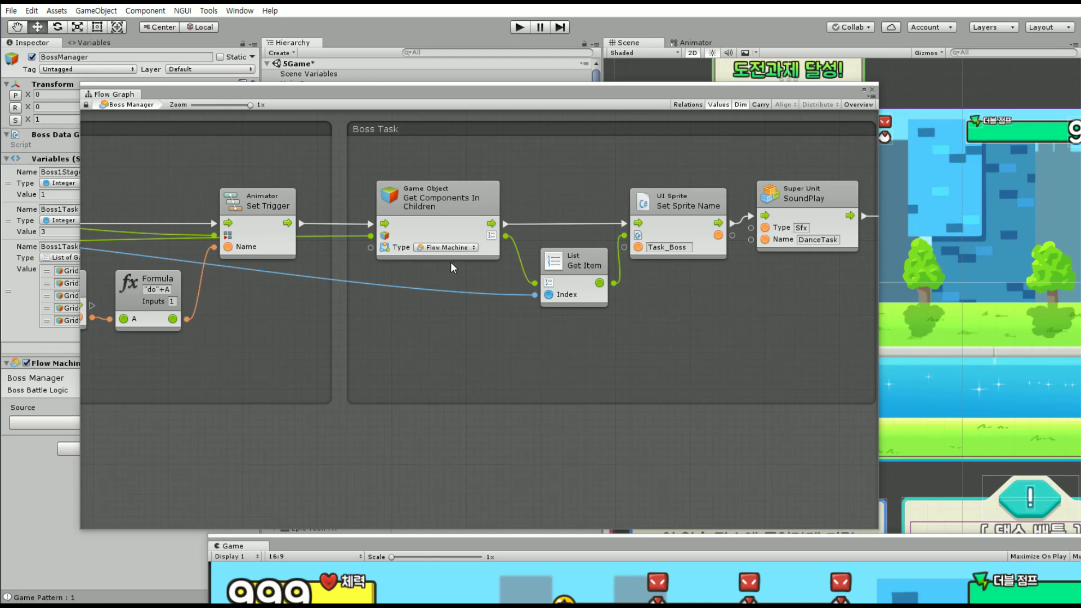
right_click(541, 373)
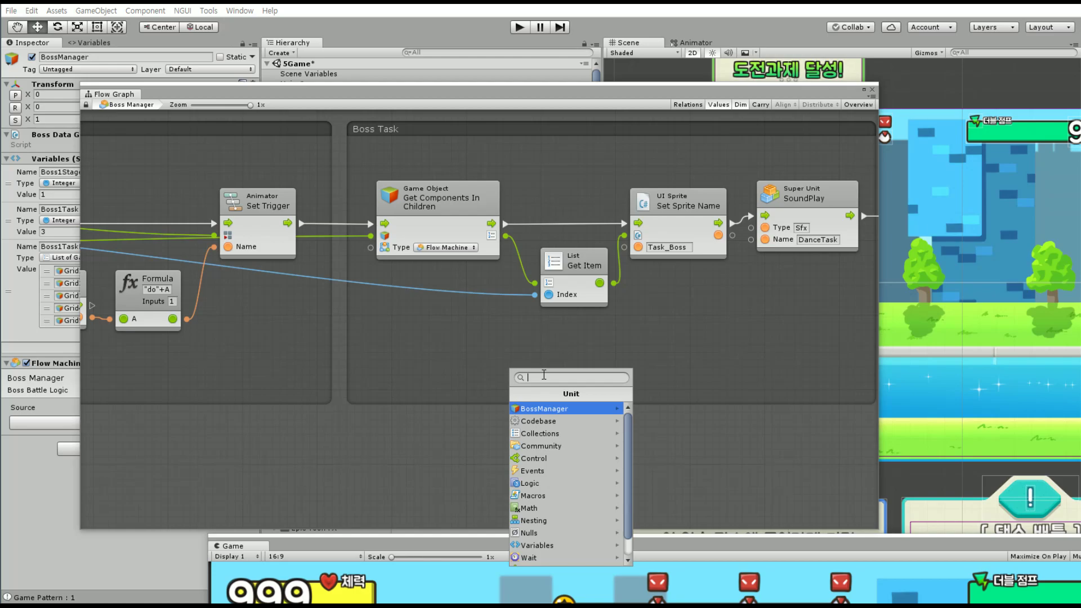
Replace Set Sprite Name with a Set Object Variable node fed by Get Components' output
click(537, 545)
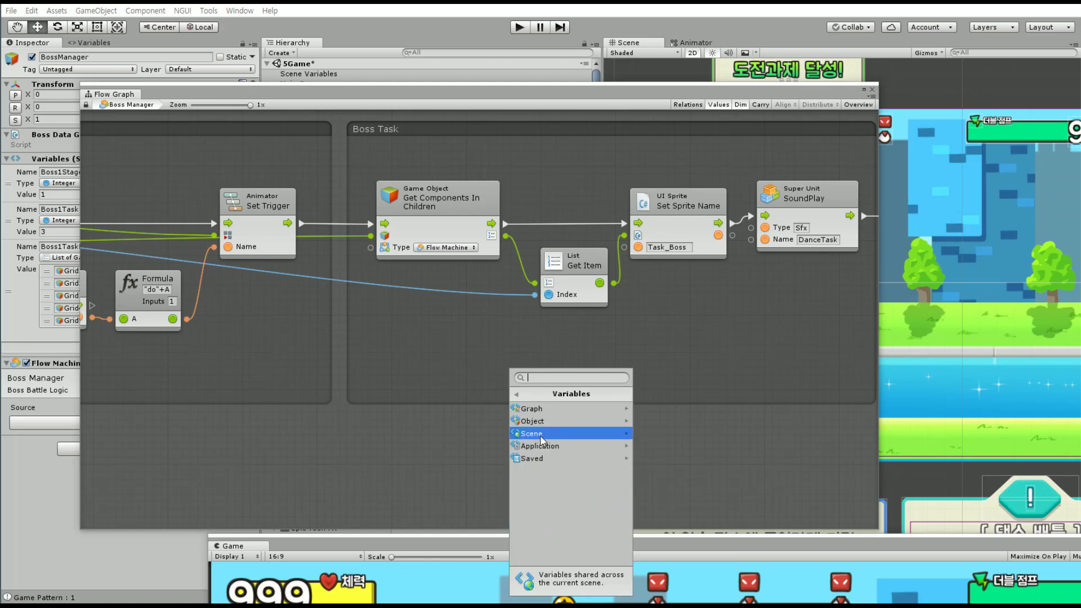
click(559, 422)
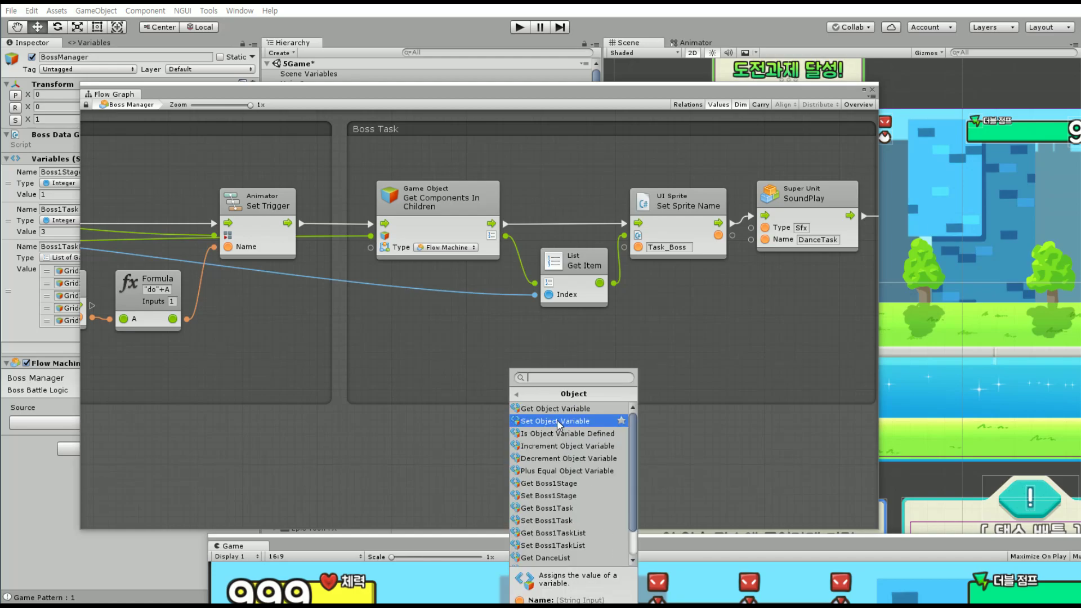
click(558, 420)
drag(558, 376, 686, 272)
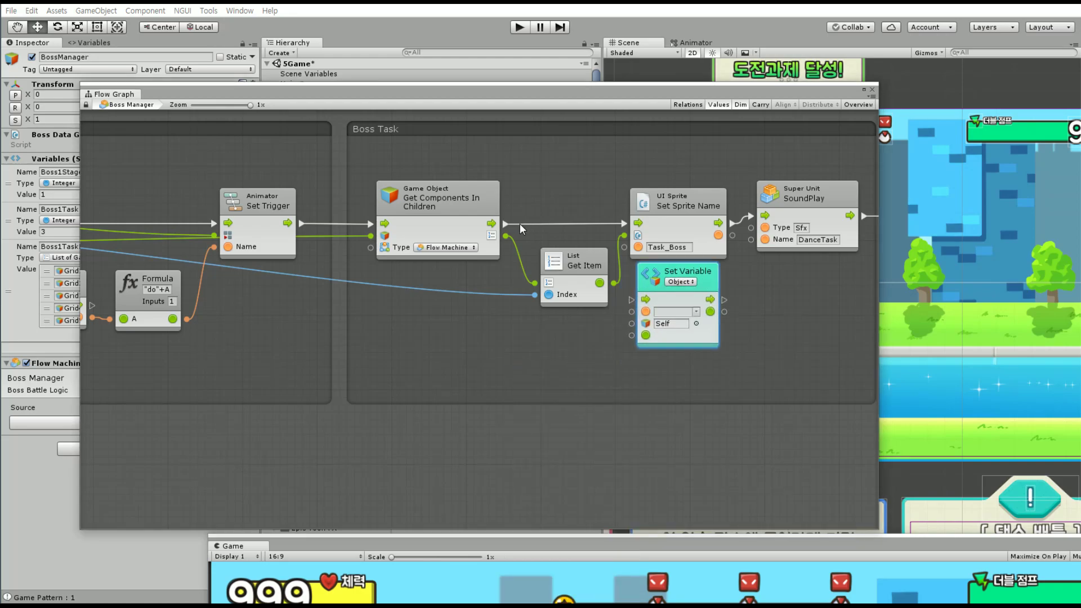
drag(505, 224, 630, 282)
click(692, 242)
middle_drag(653, 227, 556, 238)
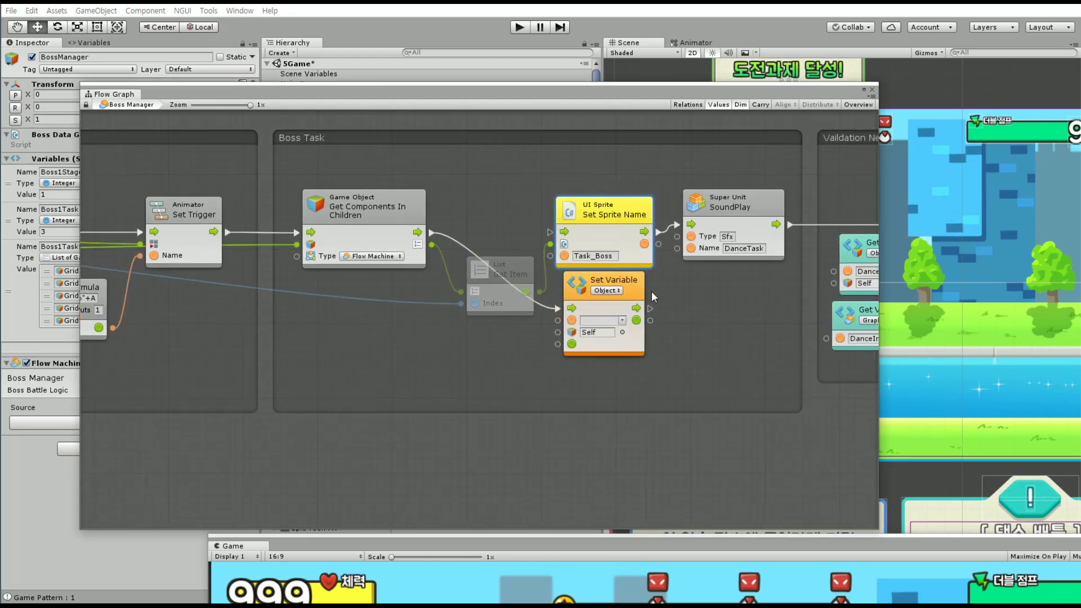
key(Delete)
drag(614, 297, 614, 222)
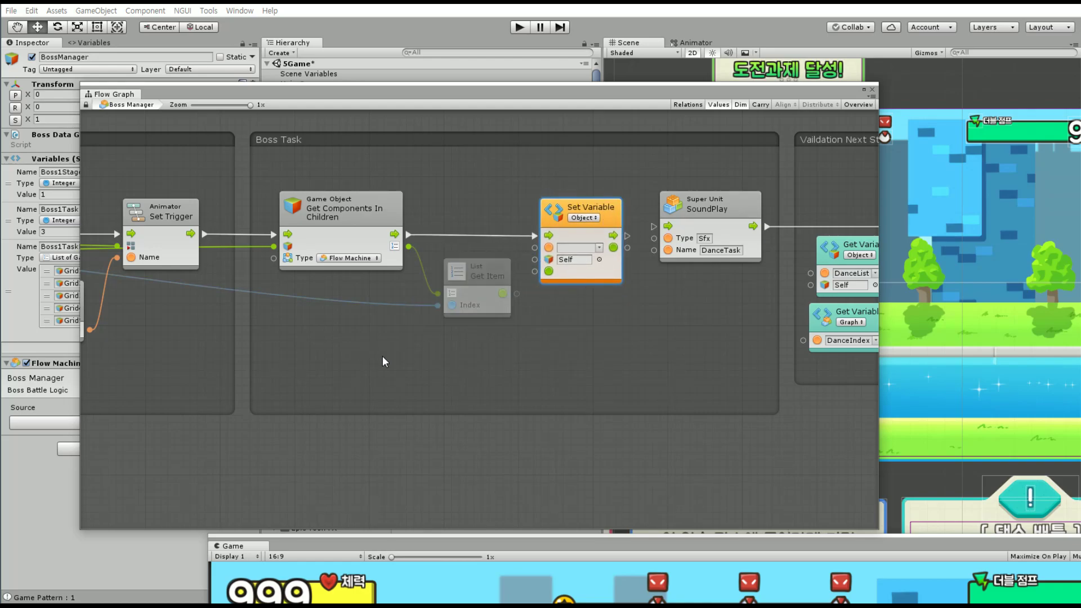
Feed an Integer 1 literal into Set Variable's value and name the variable 'State'
right_click(408, 363)
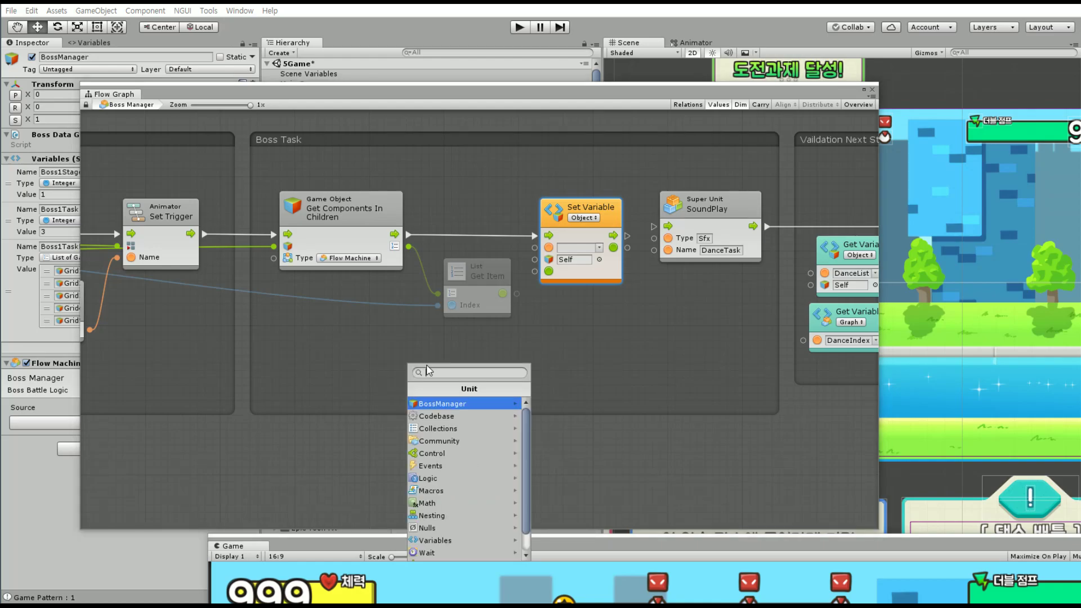
text(integer)
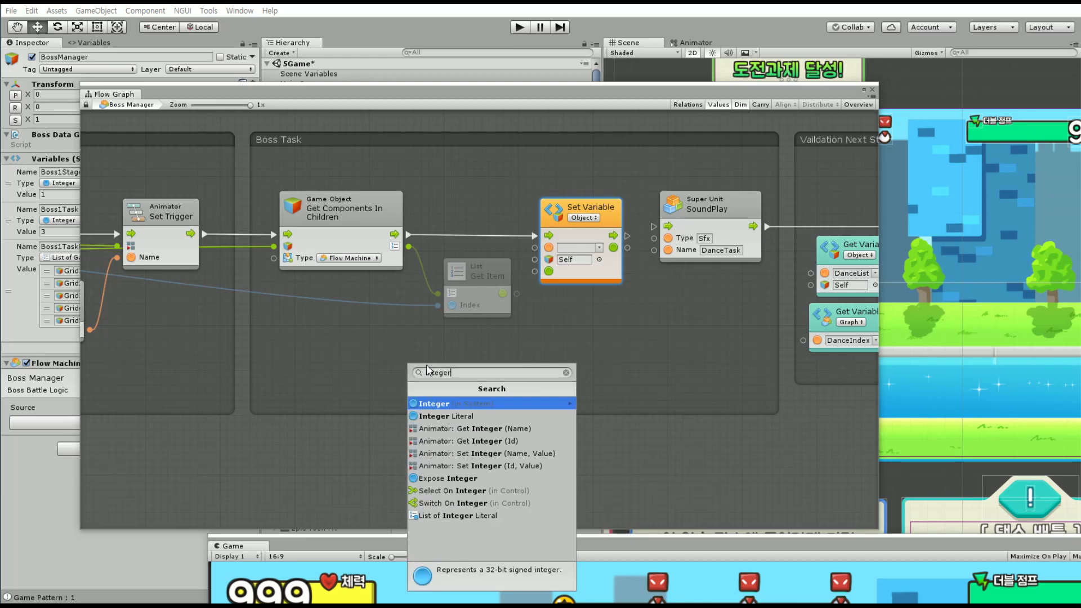
key(Return)
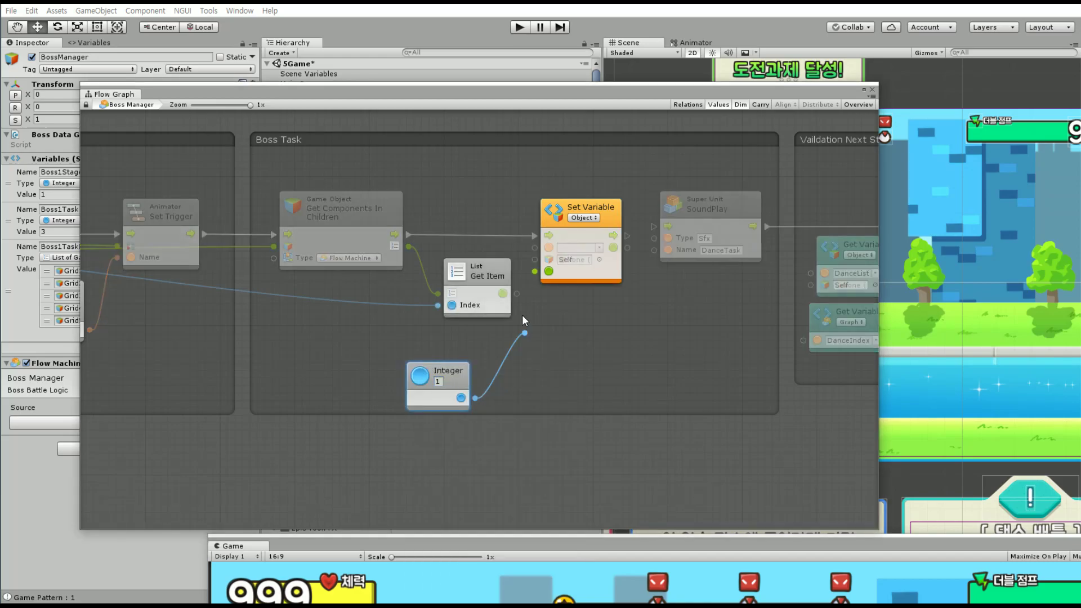
drag(461, 398, 535, 260)
drag(464, 370, 507, 332)
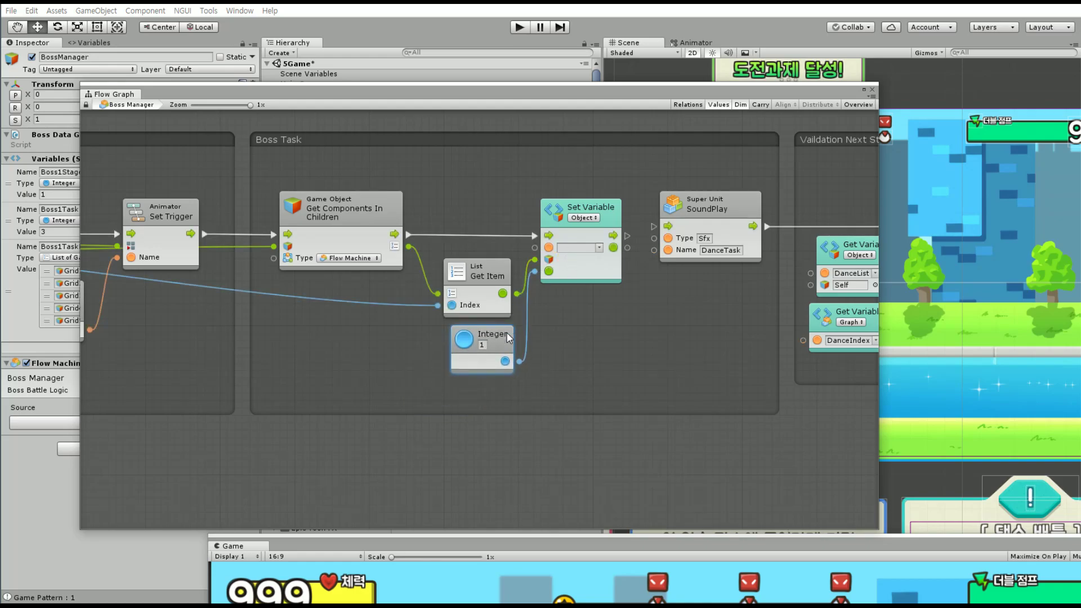
click(580, 248)
text(State)
click(641, 293)
drag(510, 343, 508, 336)
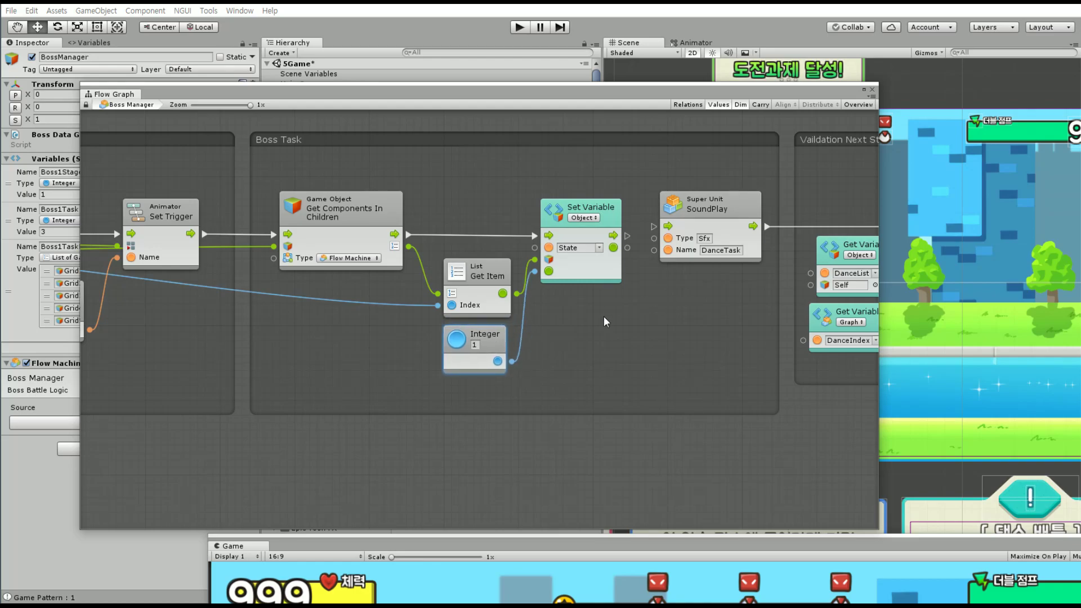
Delete the SoundPlay node and wire Set Variable directly to Branch Equal
middle_drag(643, 242, 458, 264)
drag(444, 257, 524, 248)
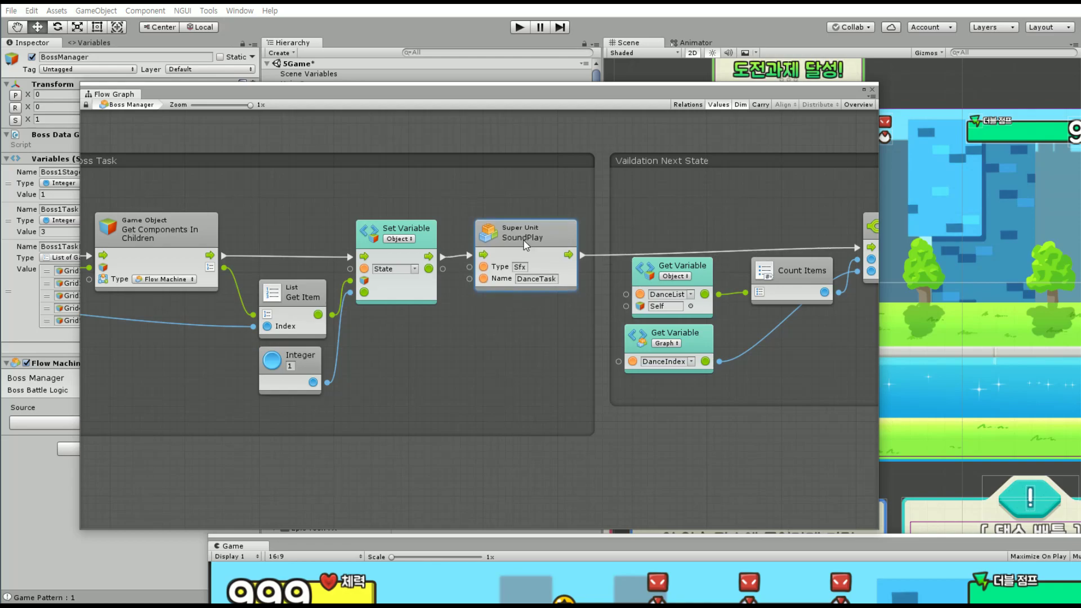
middle_drag(561, 272, 288, 272)
mouse_move(623, 158)
mouse_down()
mouse_move(615, 165)
mouse_move(586, 149)
mouse_up()
click(601, 137)
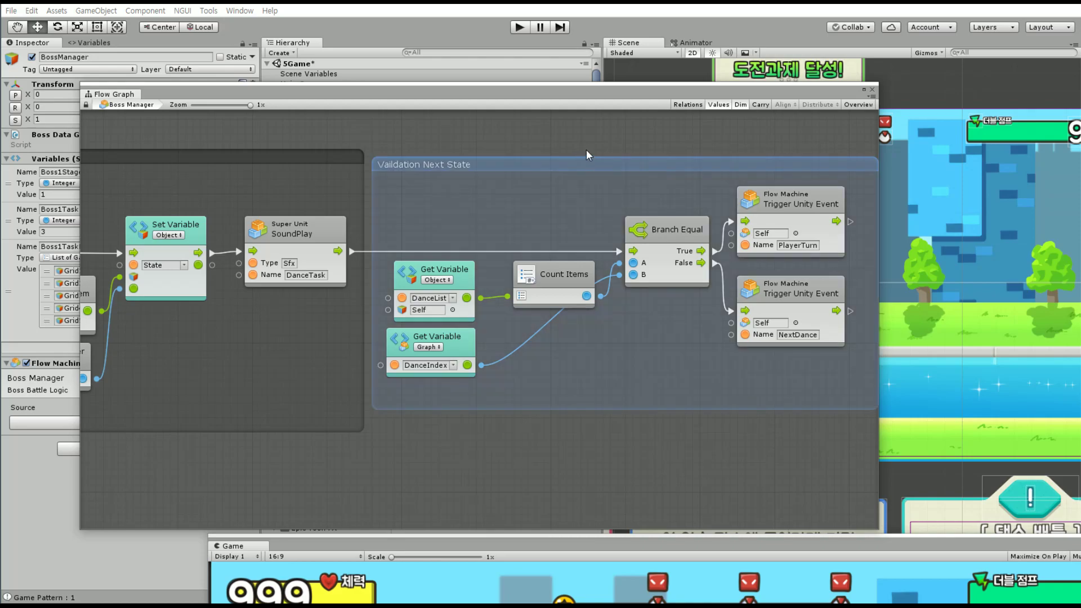
click(526, 205)
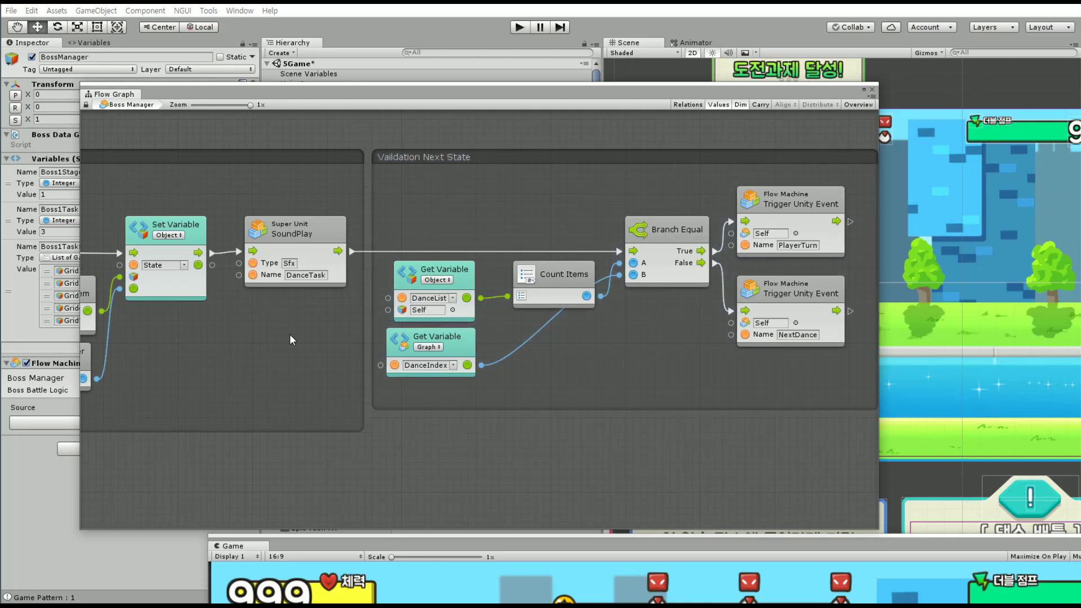
click(295, 232)
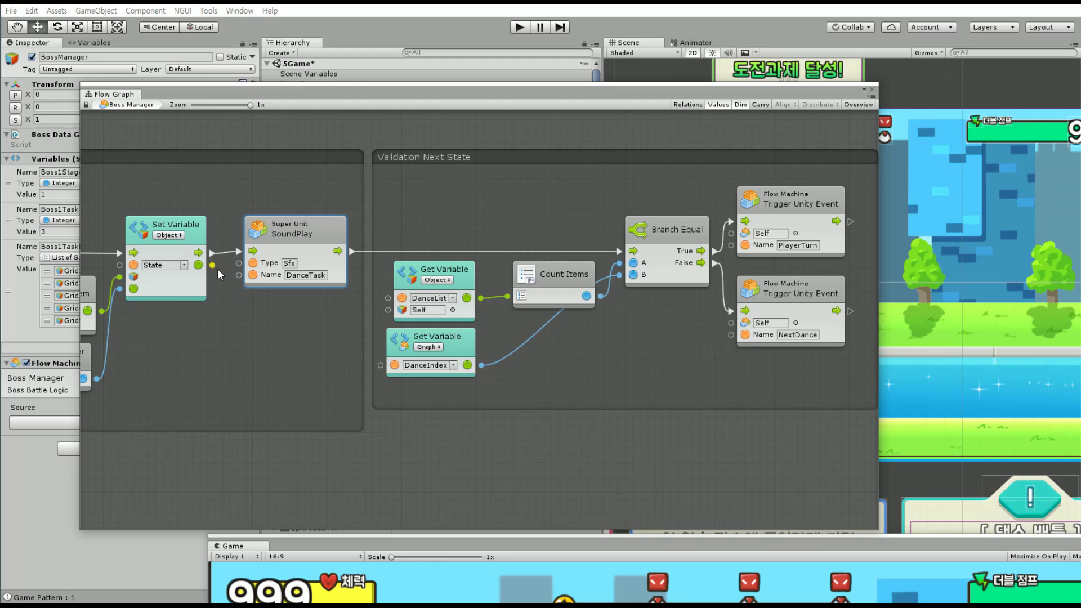
key(Delete)
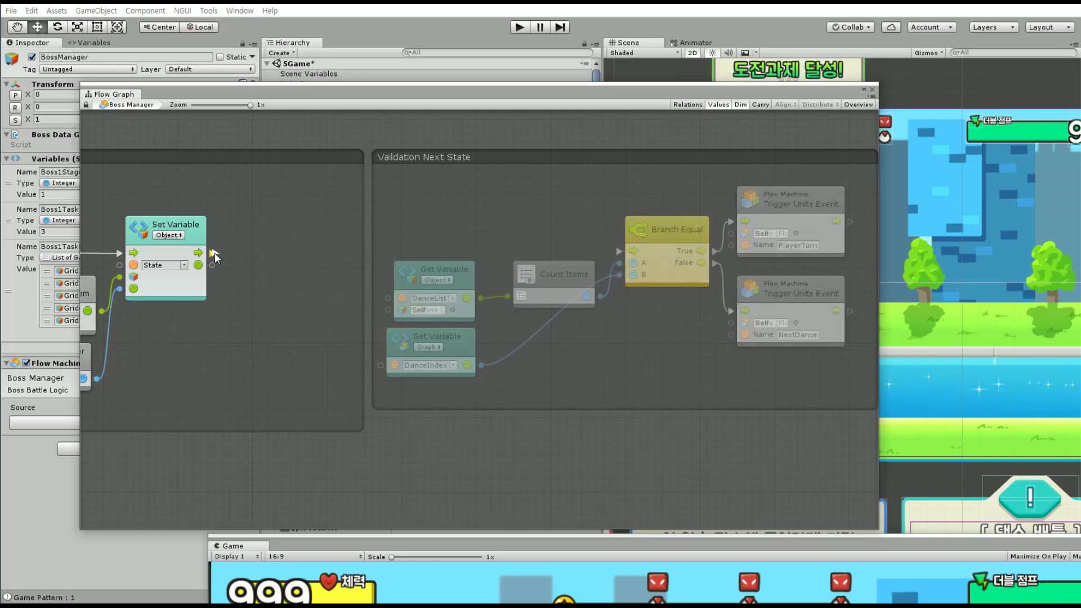
drag(198, 252, 633, 251)
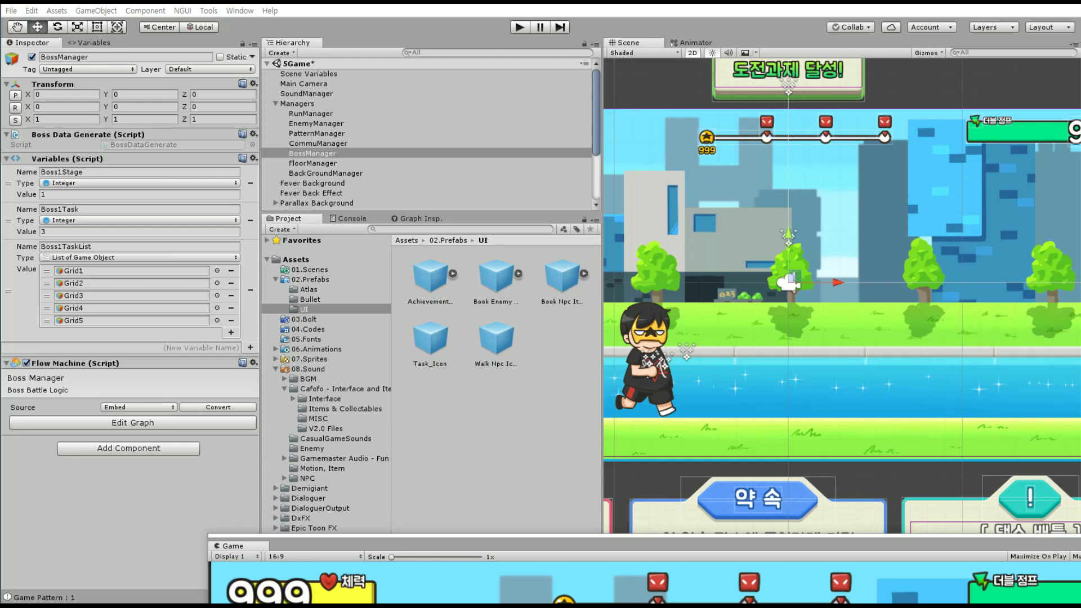
Paste the SoundPlay node into Task_Icon's Change Color graph, right after DO Restart By Id
click(431, 338)
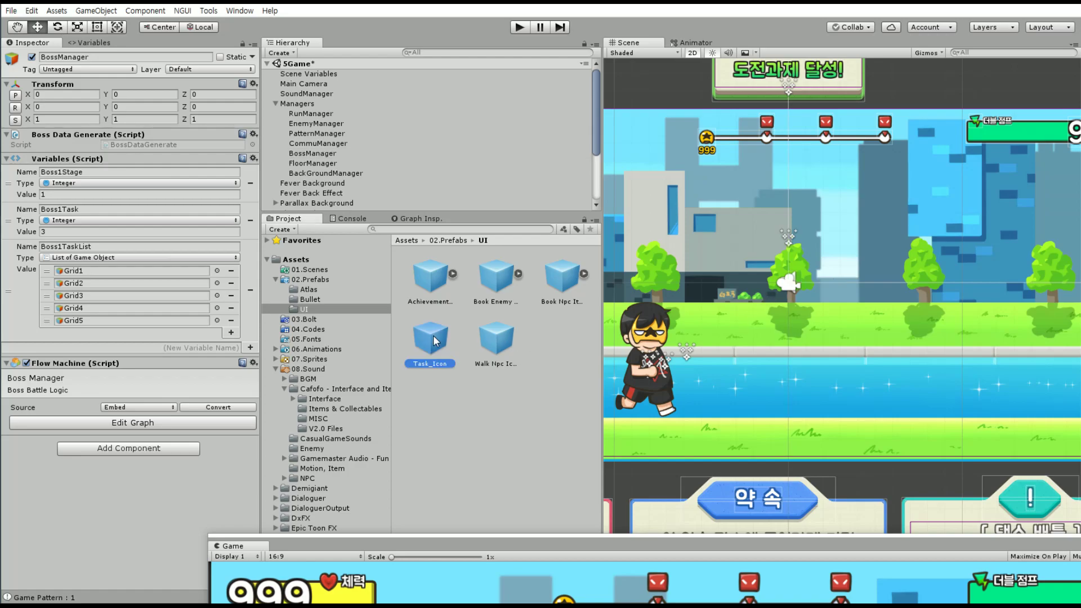
click(129, 461)
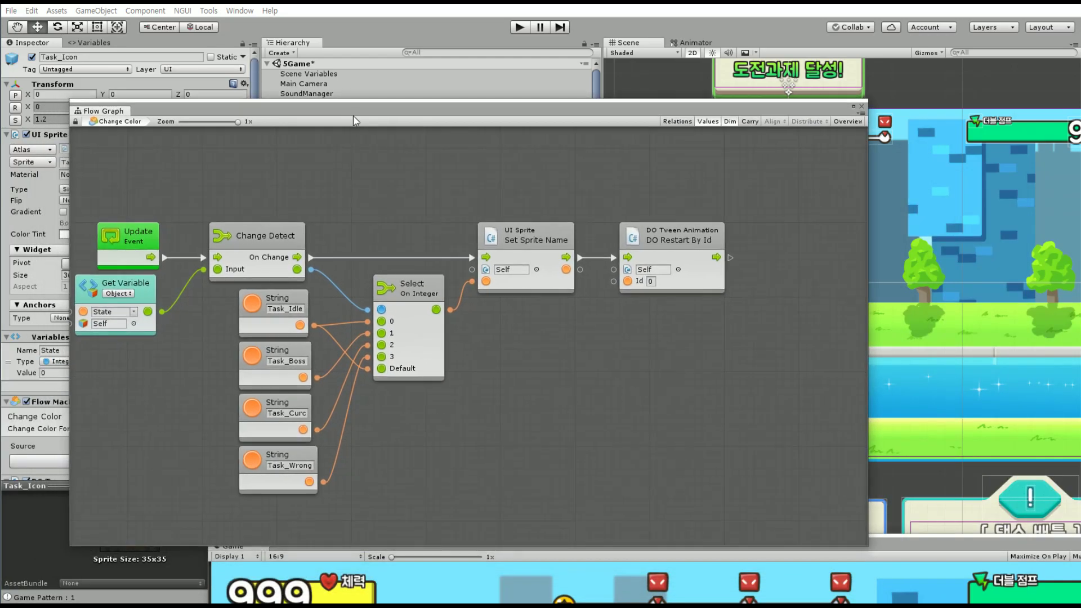
key(ctrl+v)
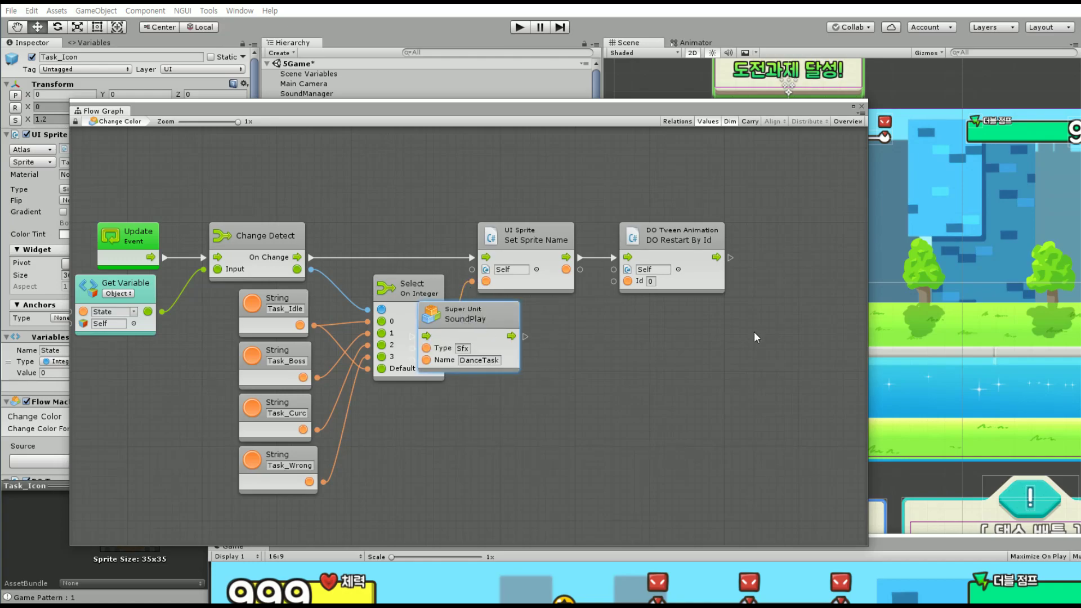
mouse_move(466, 315)
mouse_down()
mouse_move(736, 336)
mouse_move(785, 245)
mouse_move(749, 257)
mouse_up()
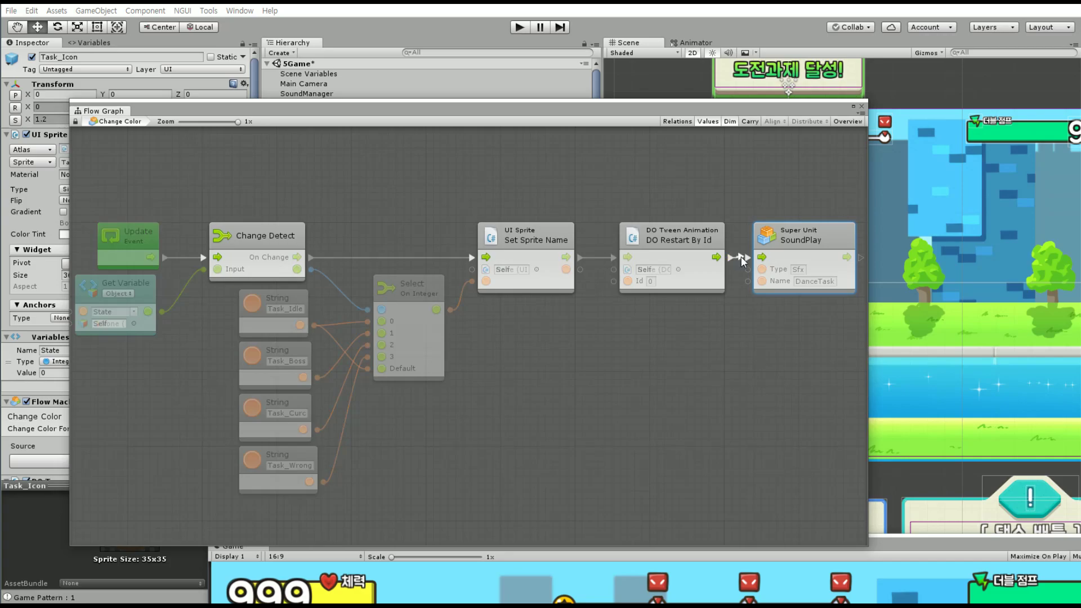
middle_drag(725, 340, 548, 326)
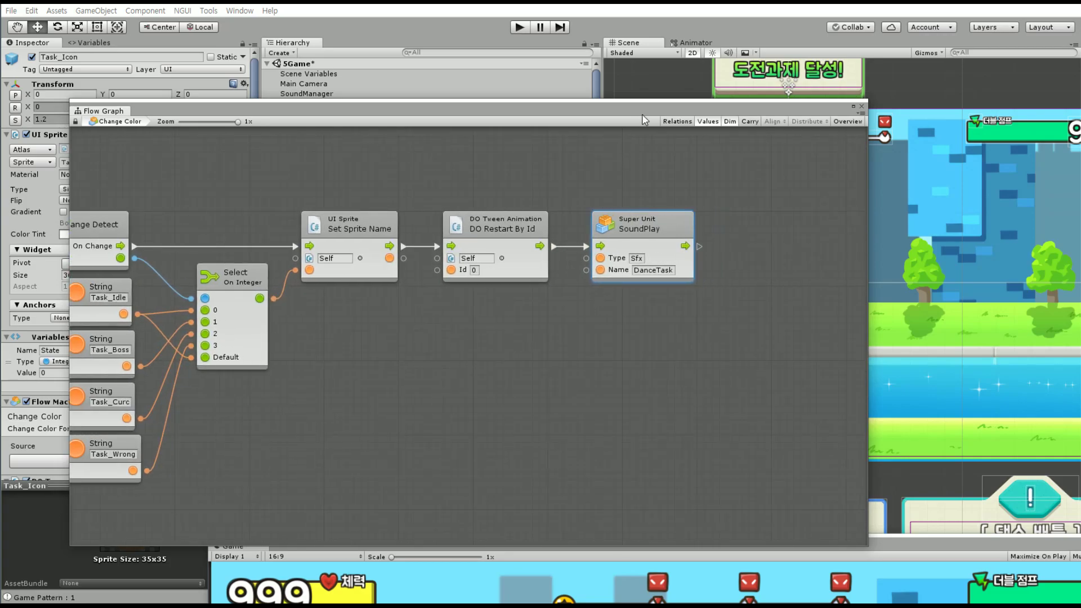
click(642, 90)
Switch the DO Tween Animation to Punch > Scale with a 0.4-second duration
scroll(161, 338, down, 2)
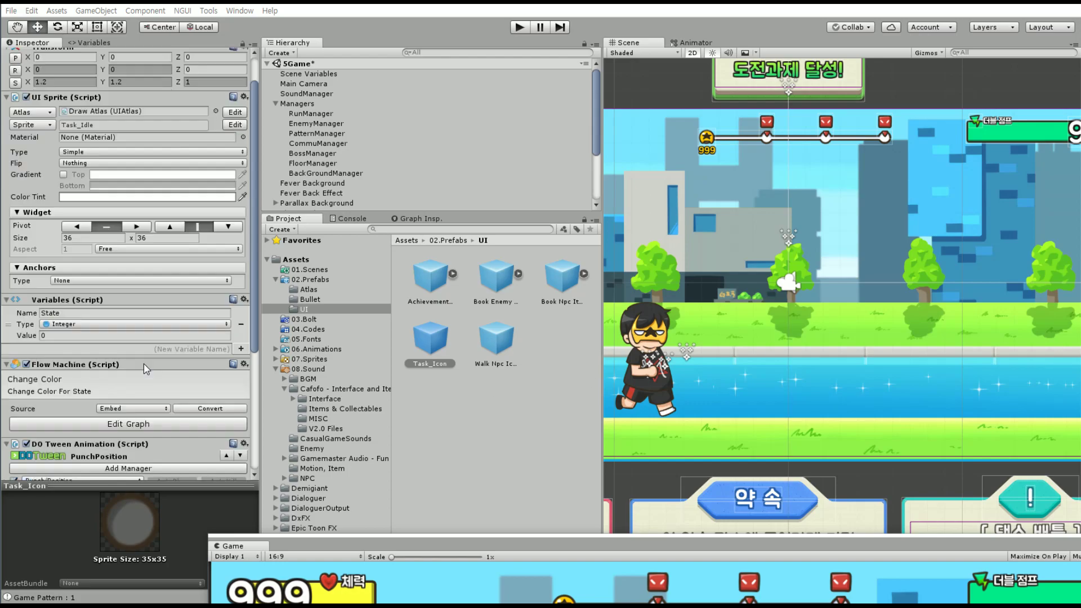
scroll(146, 360, down, 5)
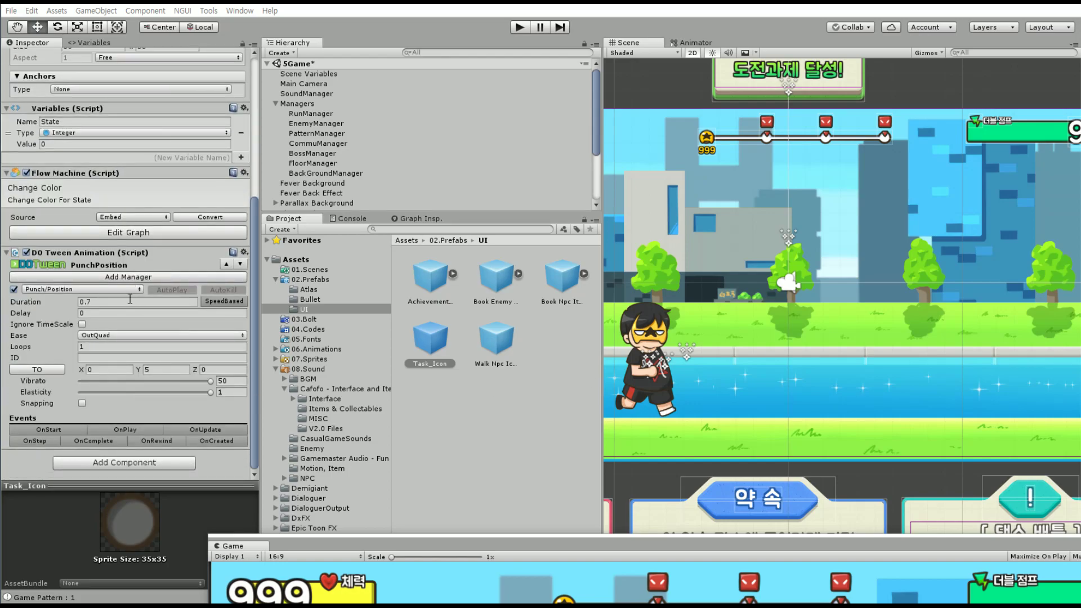
click(119, 290)
mouse_move(77, 438)
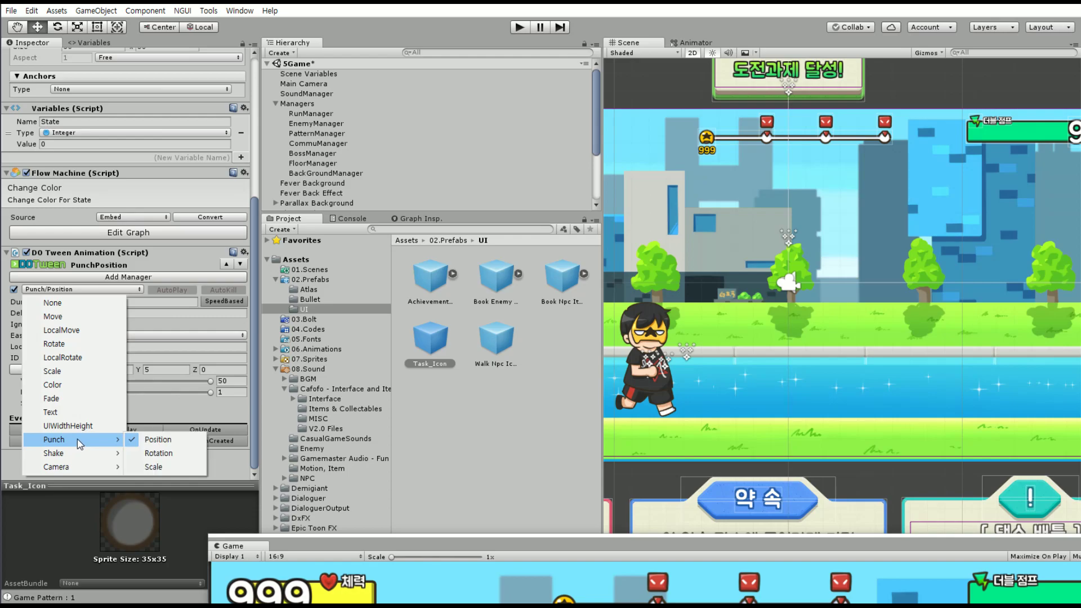
click(148, 468)
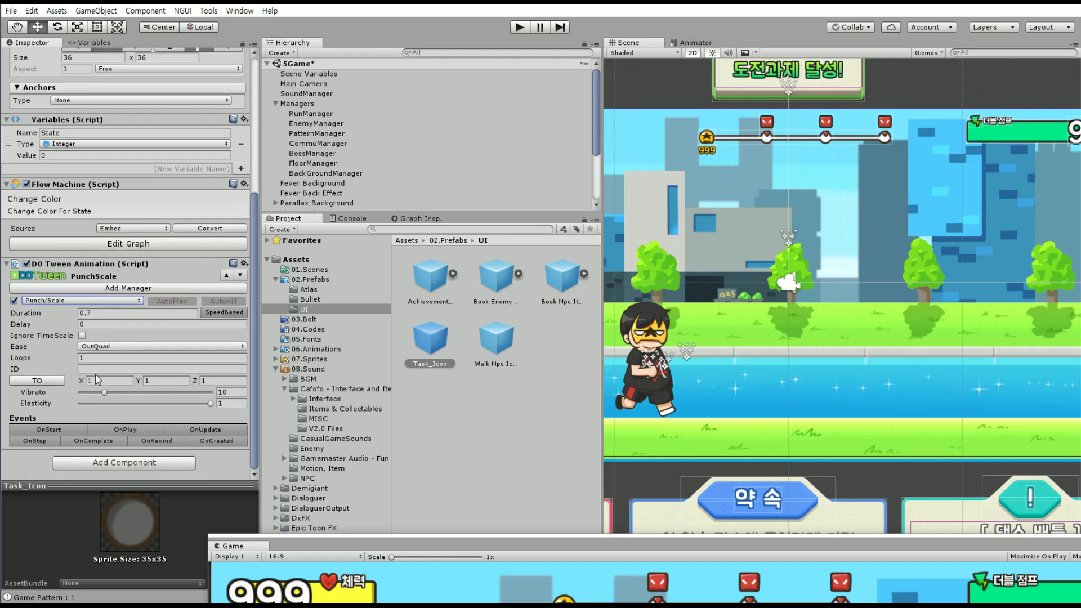
click(47, 313)
text(0.)
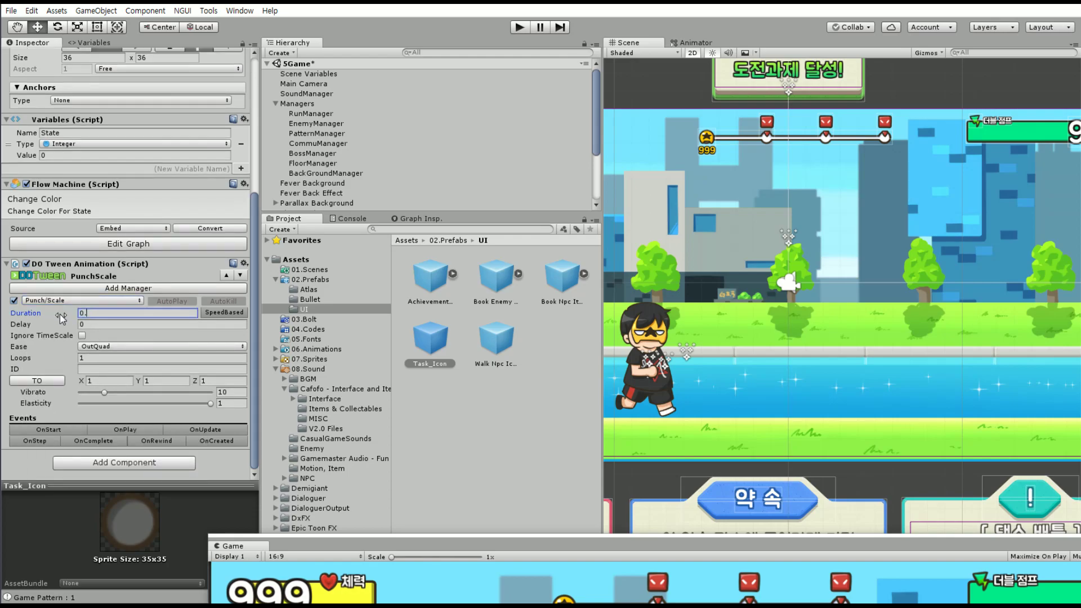
text(4)
Set the punch target to 1.2 on X, Y and Z, ease Linear, vibrato 4
click(113, 381)
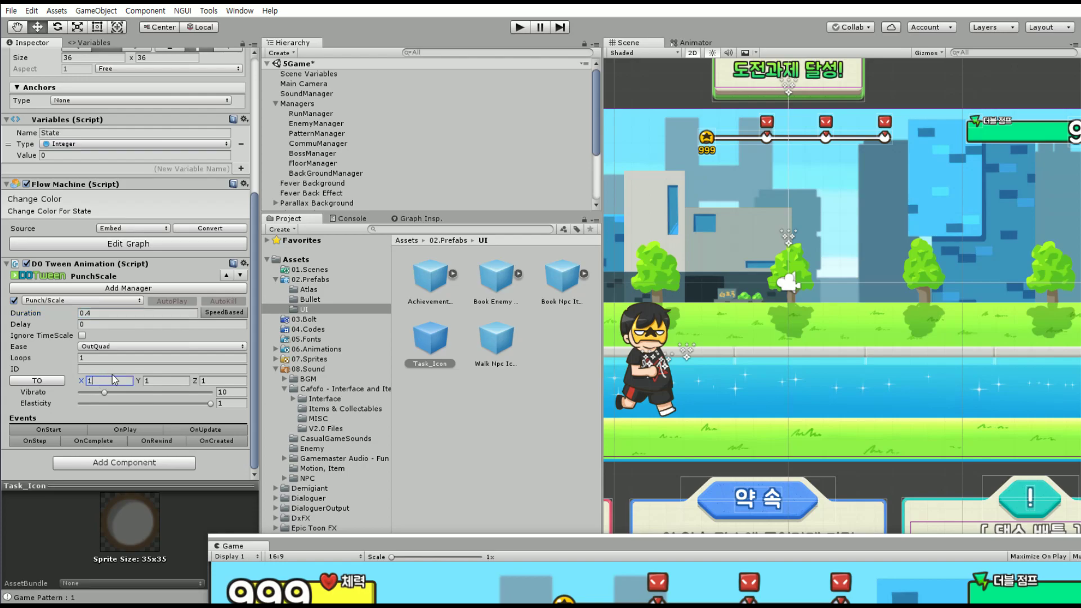
text(1.2)
key(Tab)
text(1.)
text(2)
key(Tab)
text(1.2)
click(113, 346)
click(130, 187)
click(220, 394)
text(4)
click(457, 417)
click(439, 337)
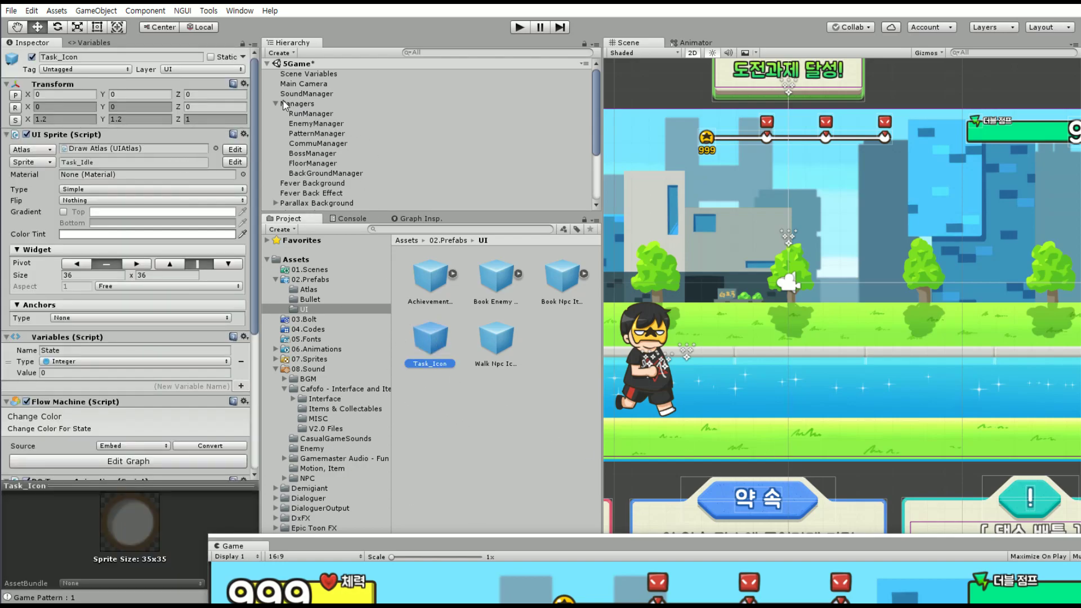
Expand UI Root down to Grid1 and inspect its first Task_Icon instance
scroll(300, 129, down, 3)
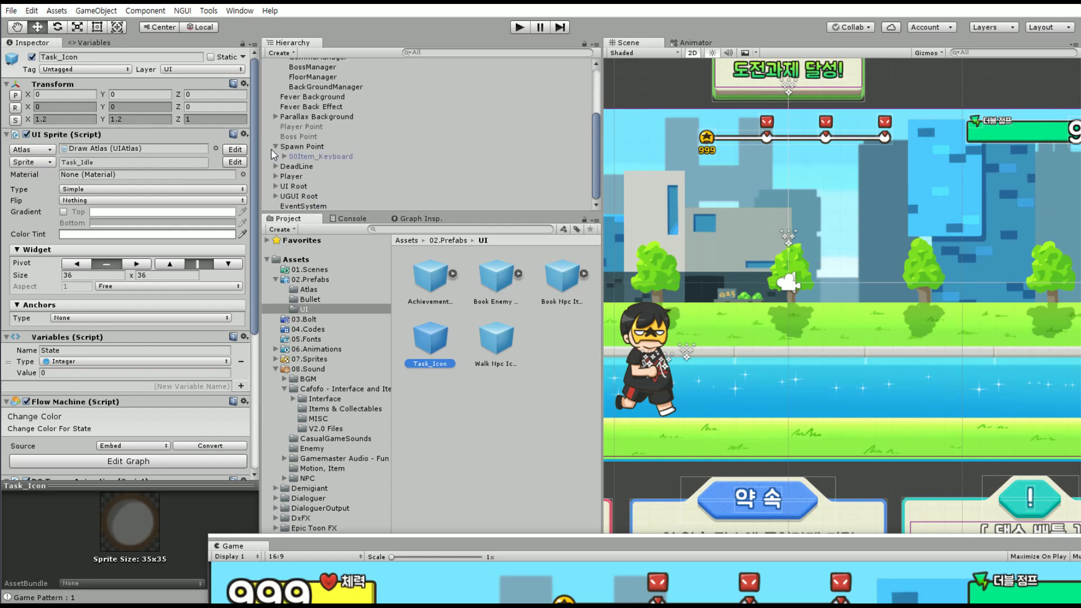
click(275, 186)
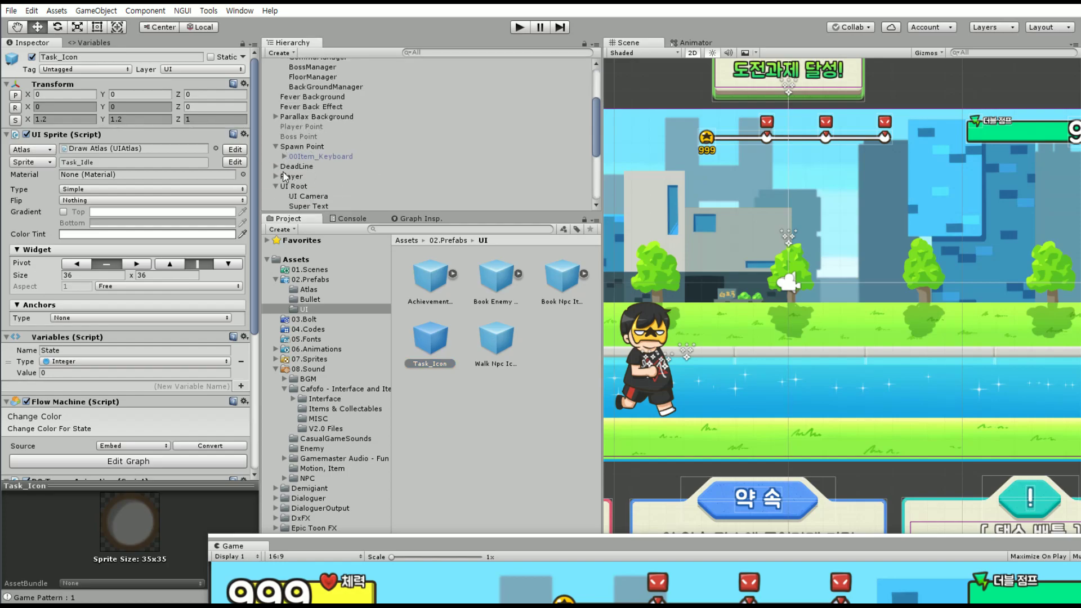
scroll(292, 140, down, 5)
scroll(291, 139, up, 3)
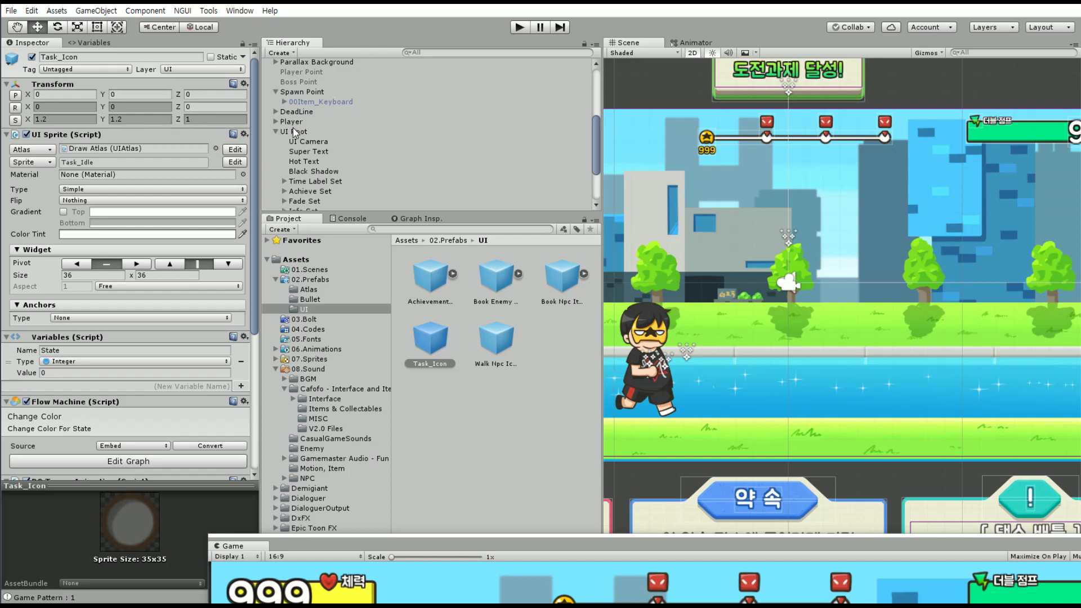
scroll(293, 164, down, 3)
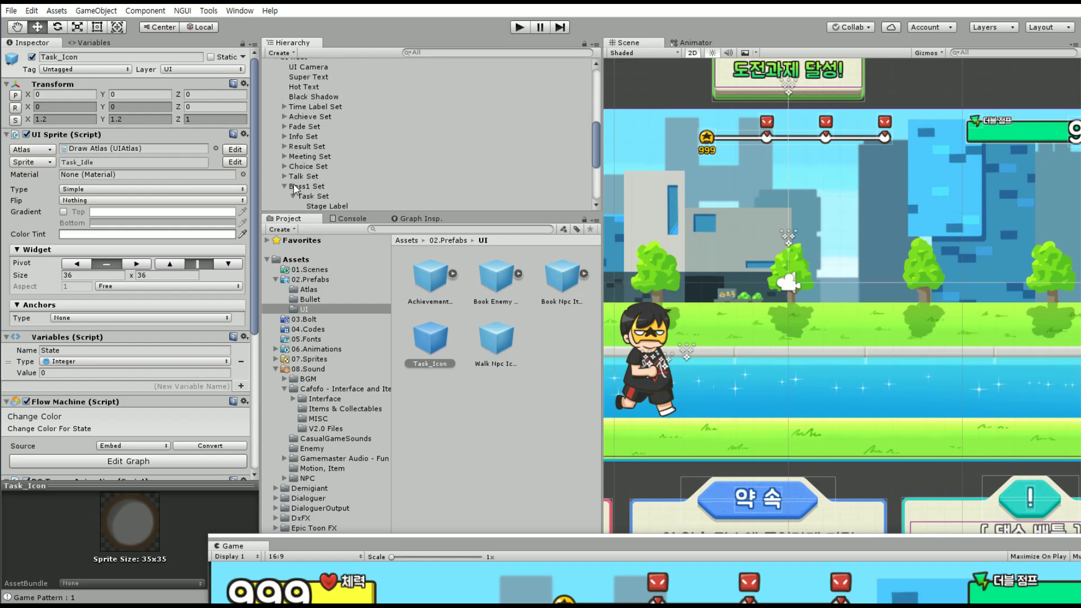
scroll(332, 151, down, 3)
click(302, 124)
click(340, 134)
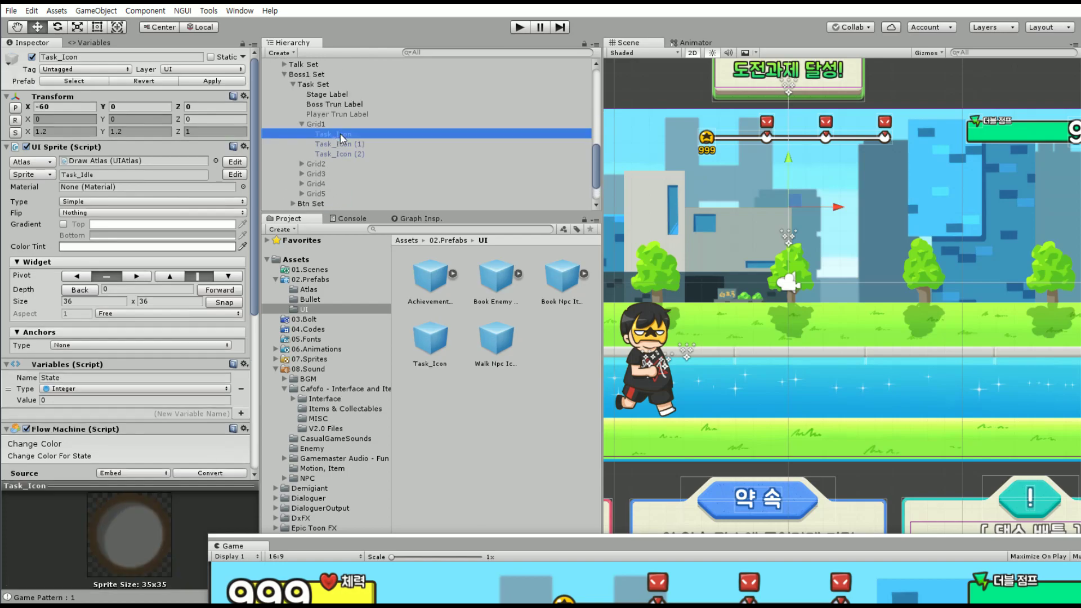
Check the Grid2–Grid4 Task_Icons and grid layouts, collapse them, and reselect Grid1's first Task_Icon
scroll(152, 242, down, 5)
scroll(159, 245, down, 2)
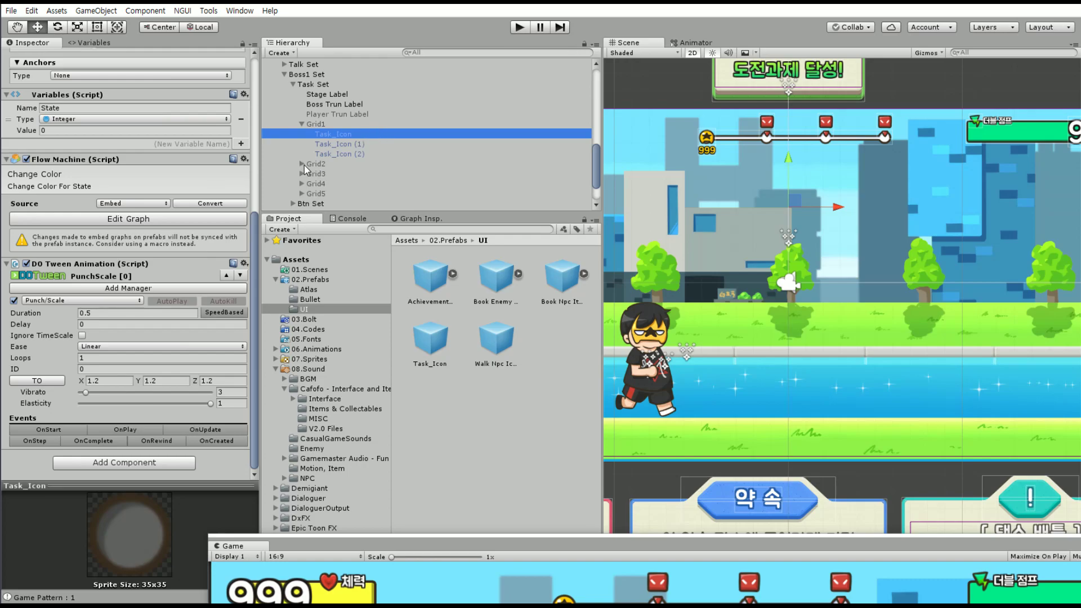
click(302, 164)
scroll(319, 160, down, 3)
click(302, 127)
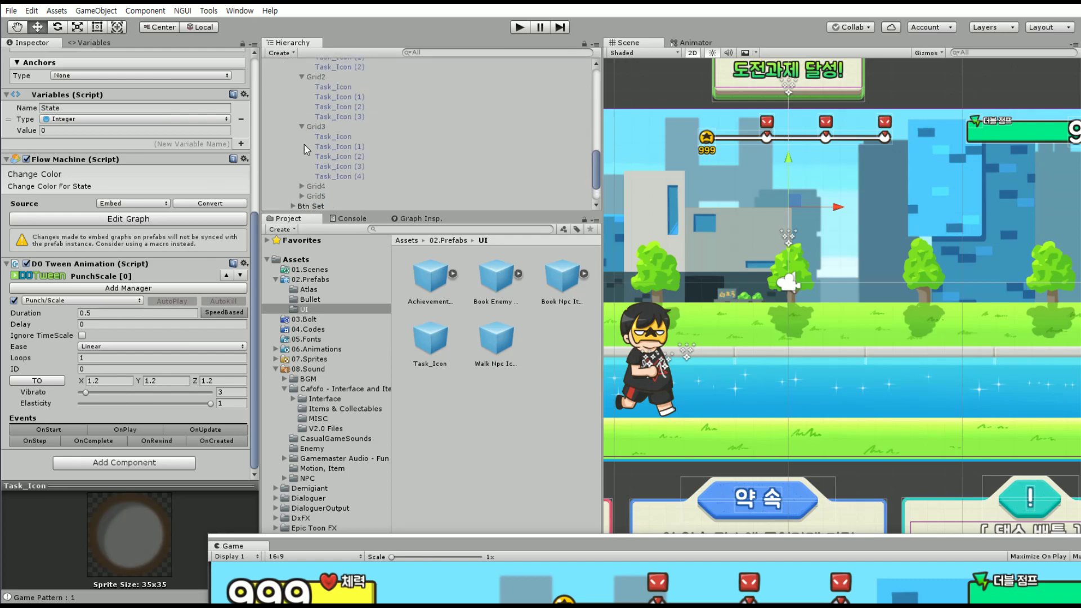
click(304, 186)
click(301, 186)
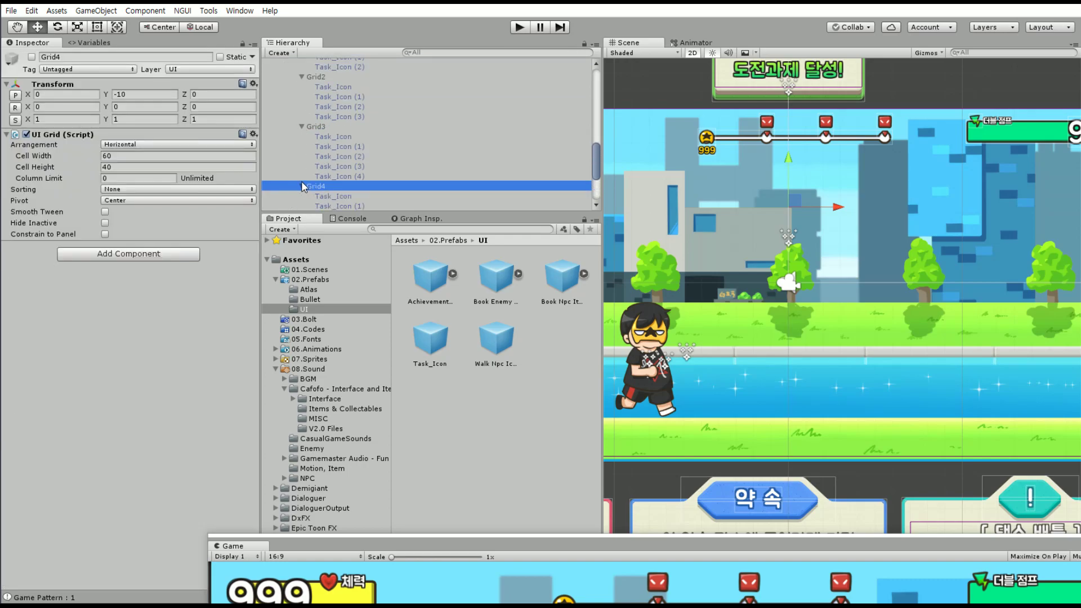
click(302, 186)
click(307, 126)
click(302, 77)
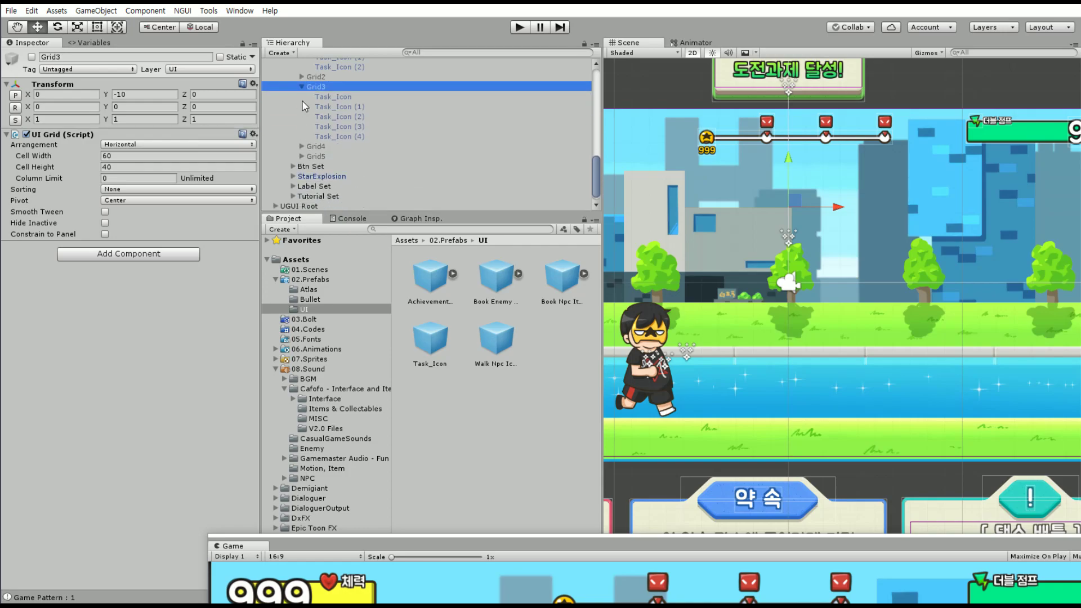
scroll(304, 107, up, 1)
click(301, 116)
scroll(315, 141, up, 3)
click(347, 163)
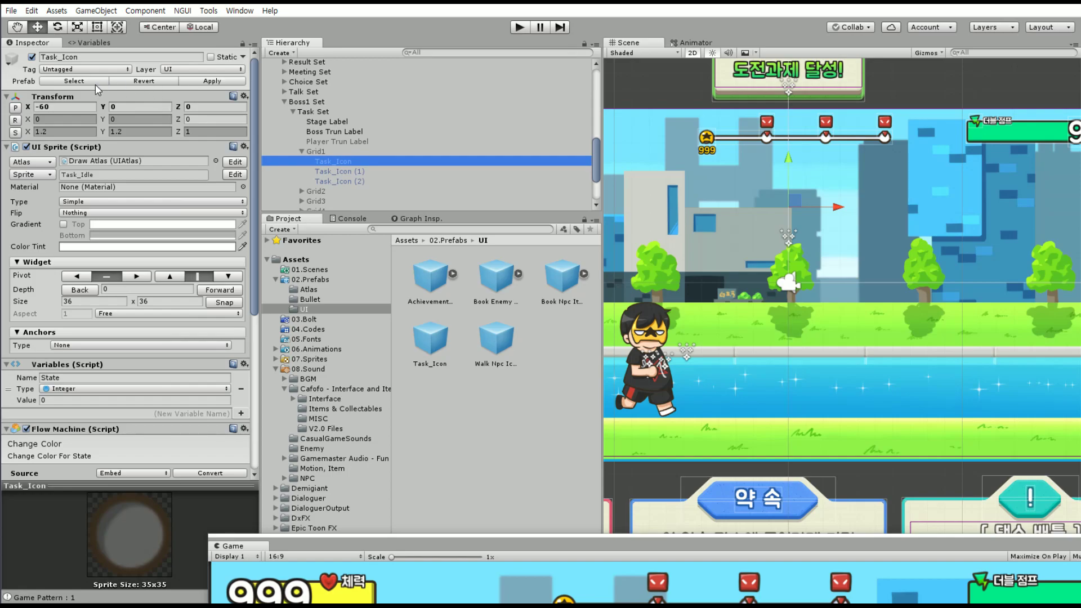
Reset Grid1's Task_Icon to prefab values, then multi-select Grid1's and Grid2's Task_Icon instances
click(150, 82)
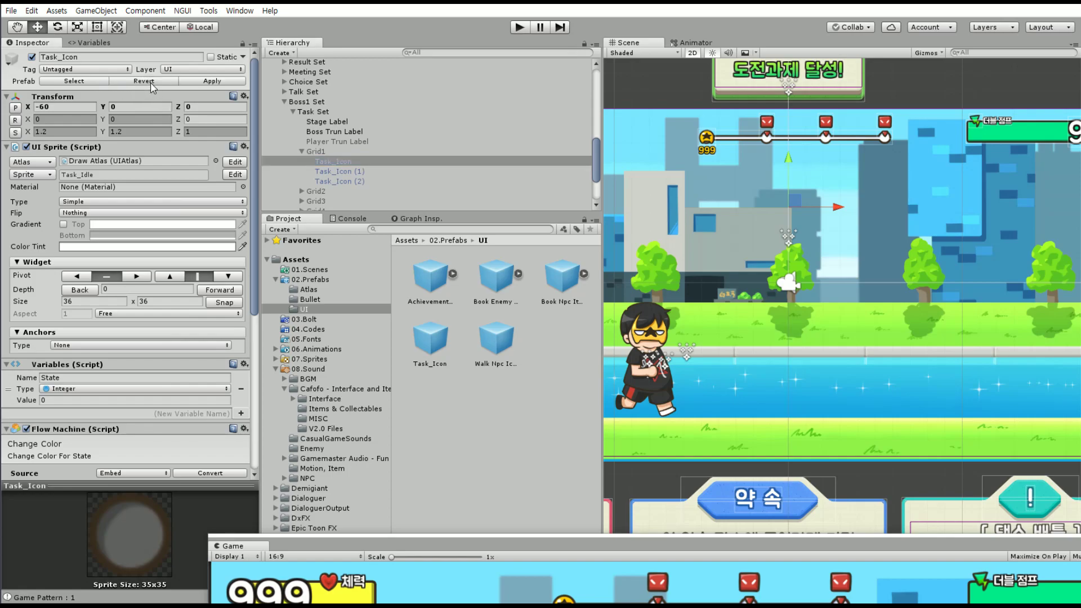
shift+click(350, 180)
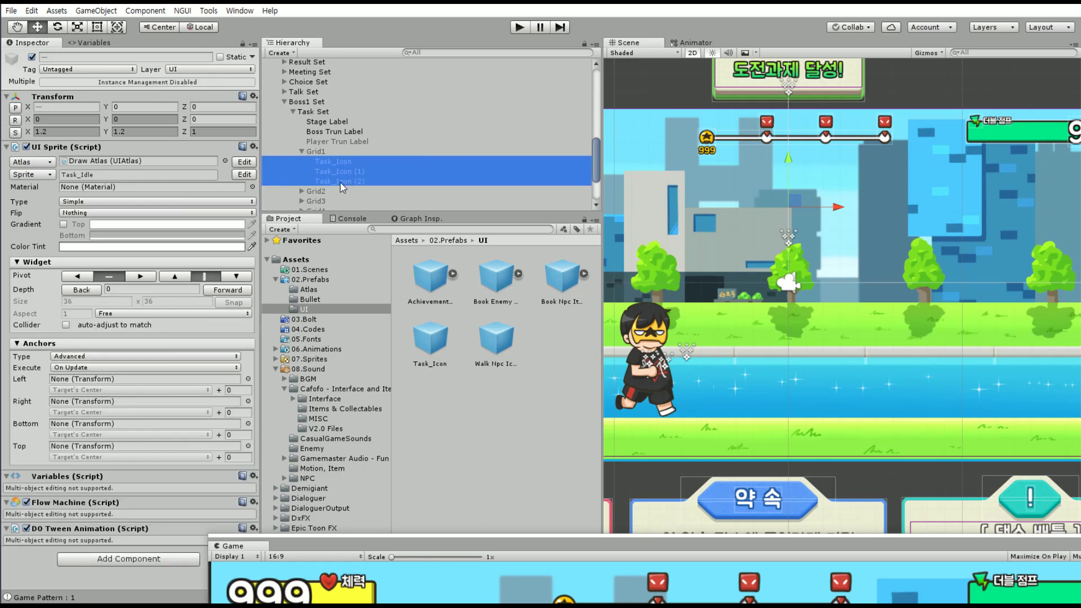
click(302, 191)
scroll(350, 157, down, 3)
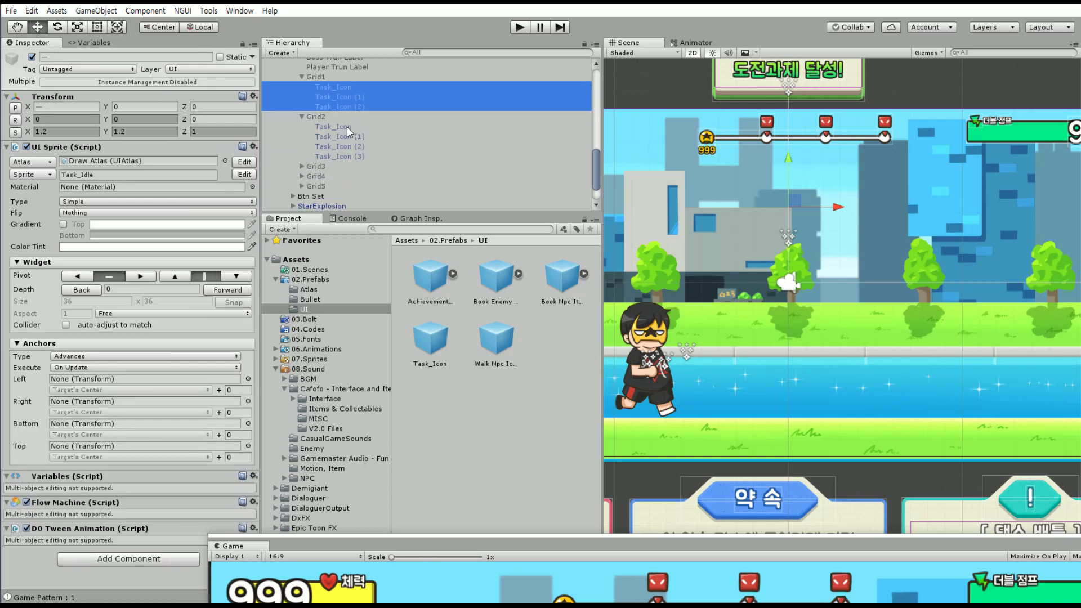
ctrl+click(347, 127)
ctrl+click(350, 136)
ctrl+click(340, 147)
ctrl+click(334, 156)
Add Grid3's Task_Icon instances to the multi-selection
click(303, 167)
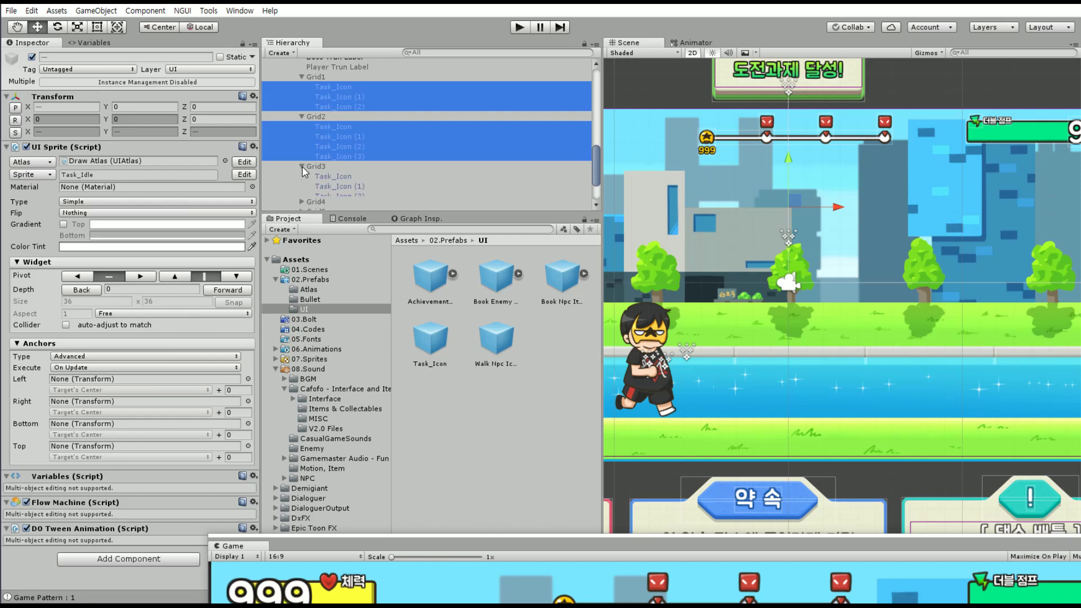
ctrl+click(346, 178)
ctrl+click(351, 196)
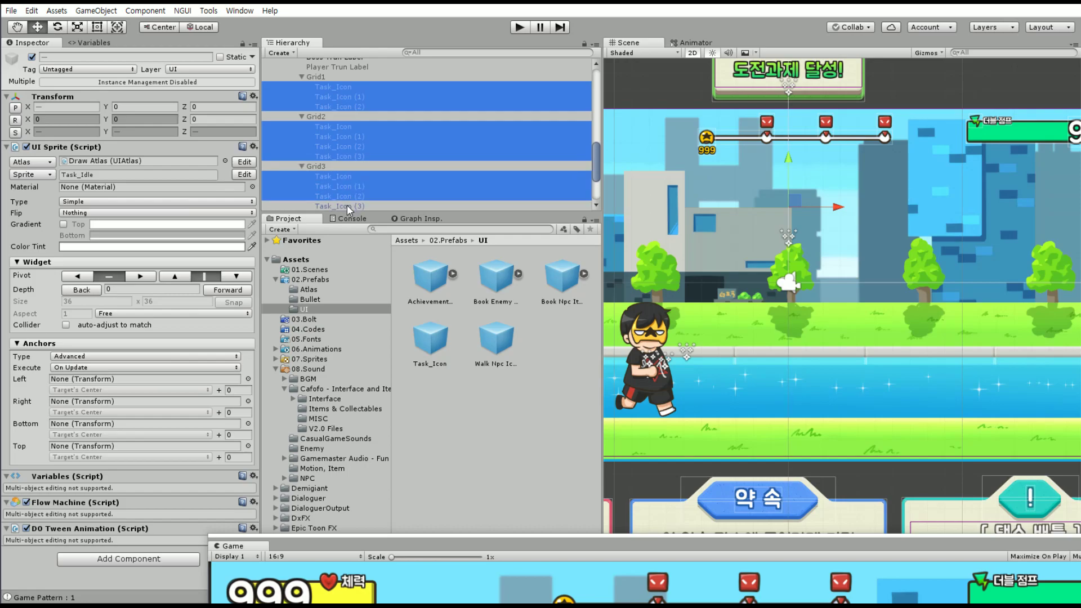
ctrl+click(347, 205)
scroll(355, 191, down, 3)
ctrl+click(337, 142)
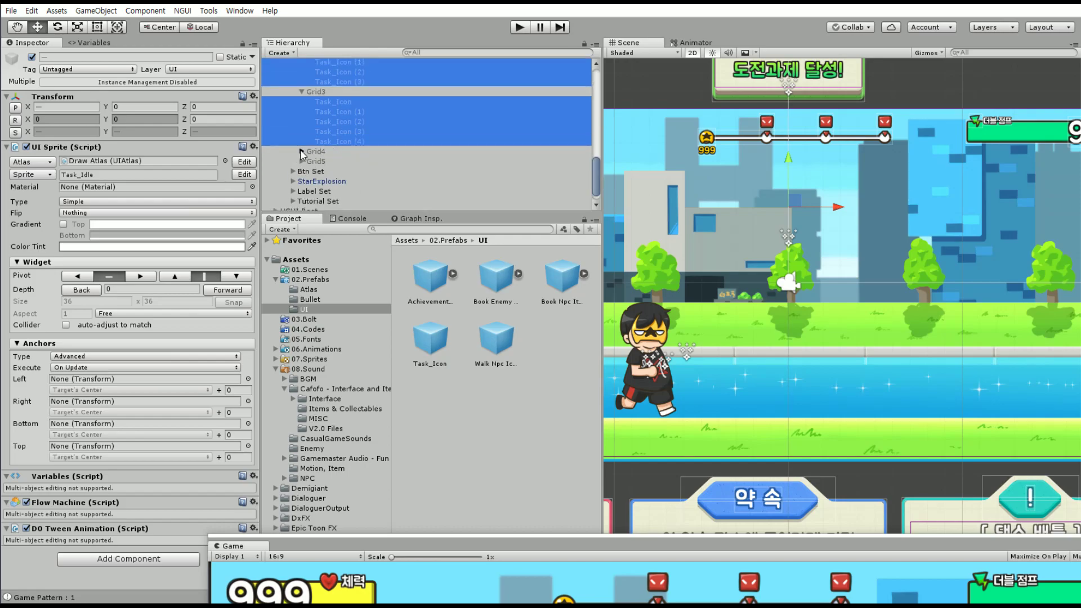
Add Grid4's Task_Icon through Task_Icon (5) to the multi-selection
click(302, 151)
ctrl+click(350, 160)
scroll(360, 166, down, 3)
ctrl+click(369, 99)
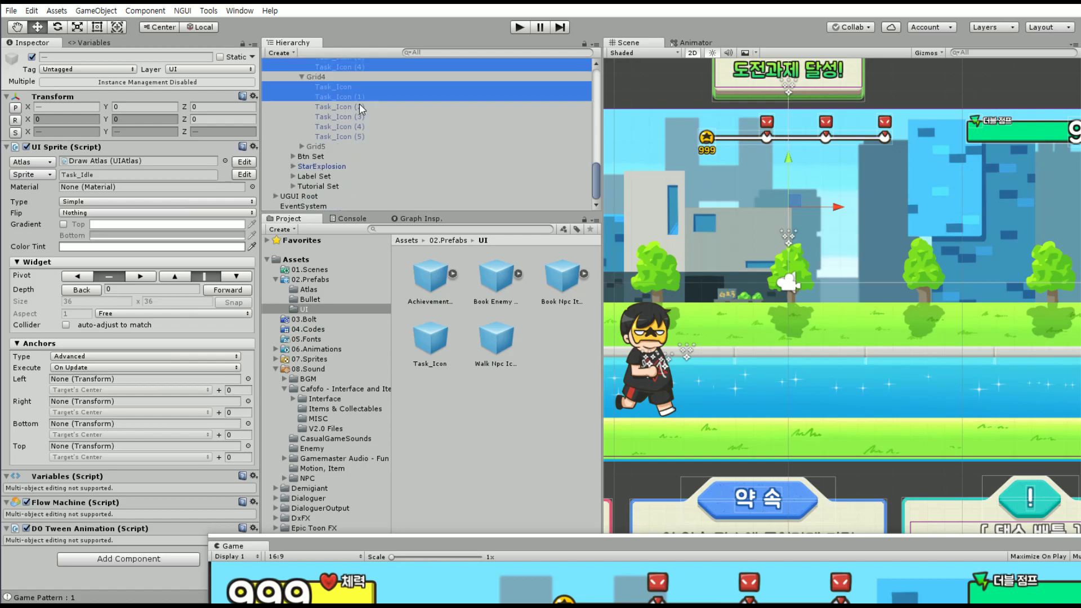
ctrl+click(361, 107)
ctrl+click(359, 117)
ctrl+click(357, 126)
ctrl+click(349, 138)
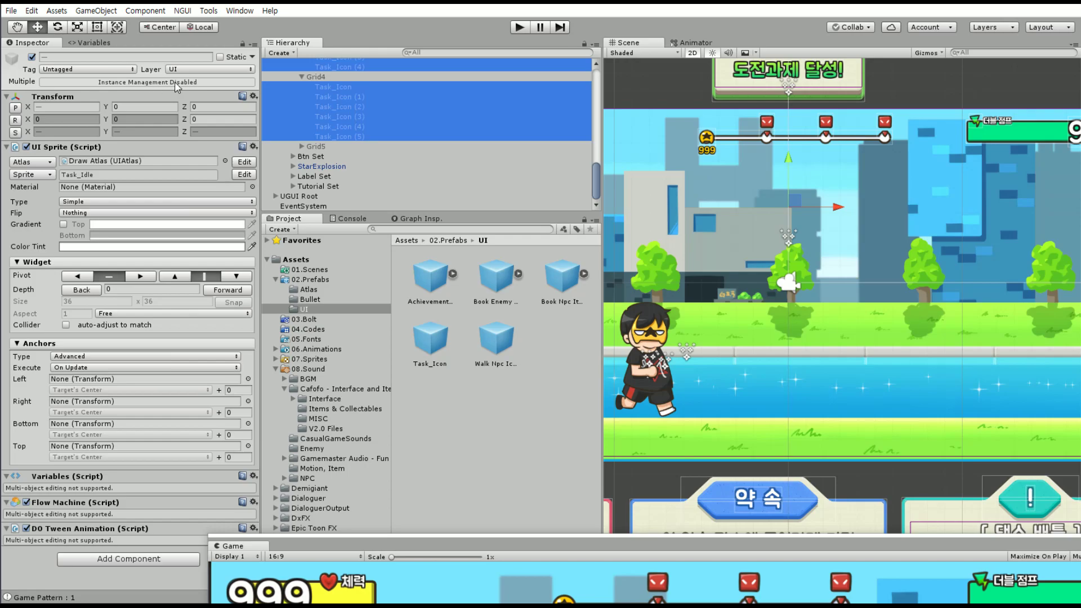
Reset each of Grid4's Task_Icon instances, (1) through (5), to prefab values
click(295, 90)
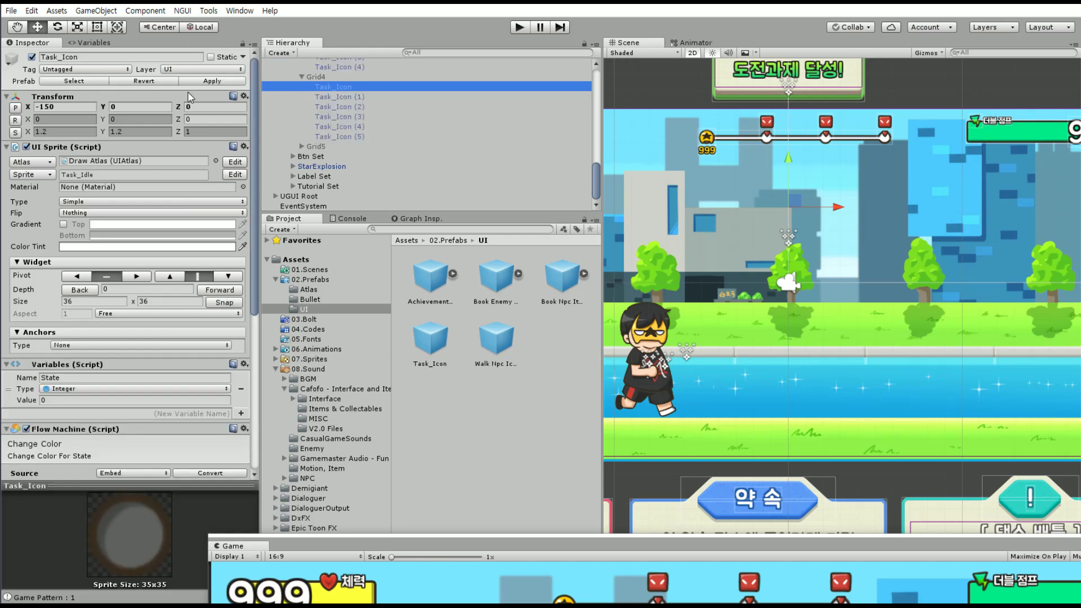
click(344, 97)
click(160, 82)
click(161, 82)
click(349, 107)
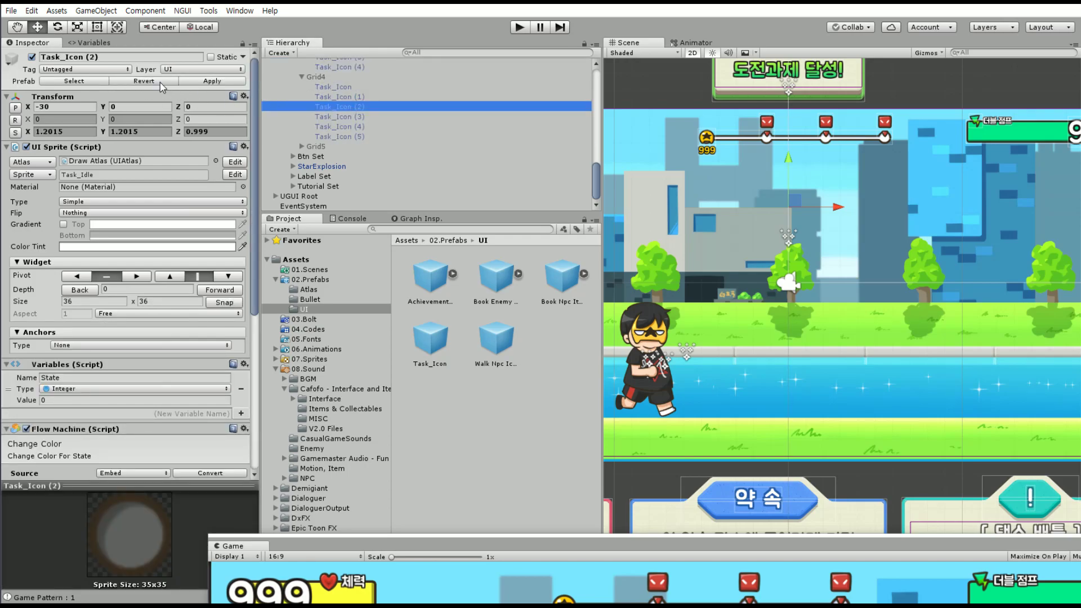
click(350, 117)
click(144, 81)
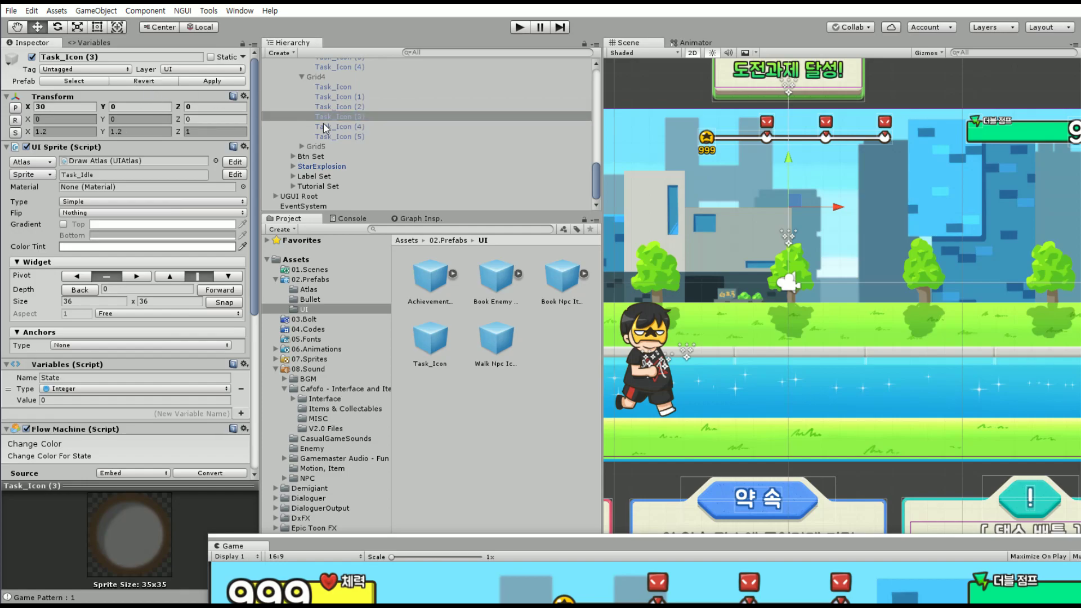
click(350, 126)
click(148, 82)
click(344, 136)
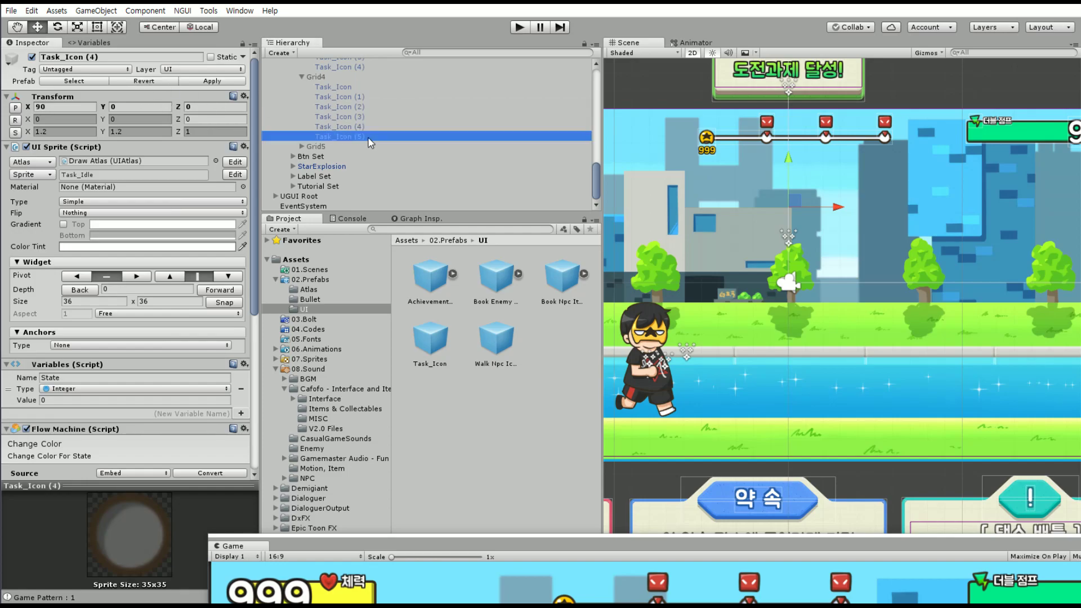
click(160, 79)
Reset Grid2's Task_Icons and Grid1's Task_Icon (1) and (2) to prefab values
scroll(358, 177, up, 5)
click(344, 156)
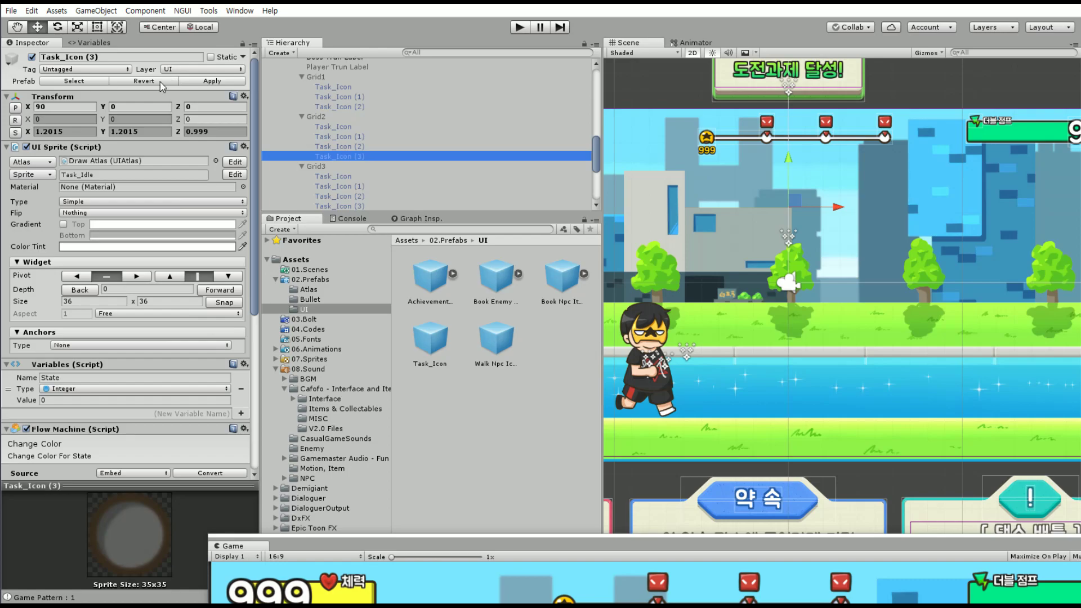
click(144, 81)
click(350, 146)
click(144, 81)
click(344, 136)
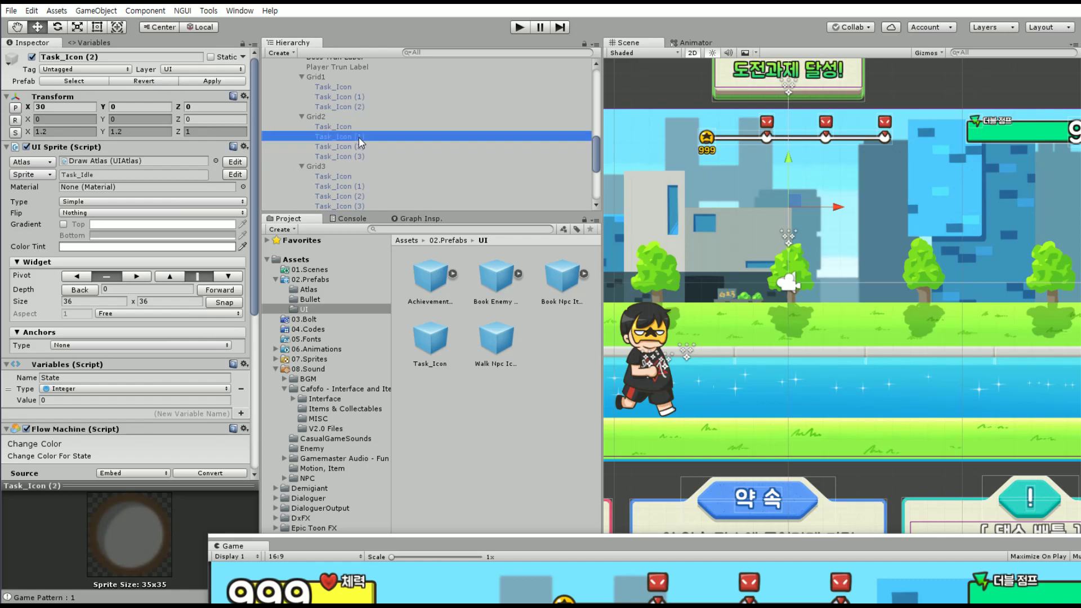
click(151, 81)
click(340, 128)
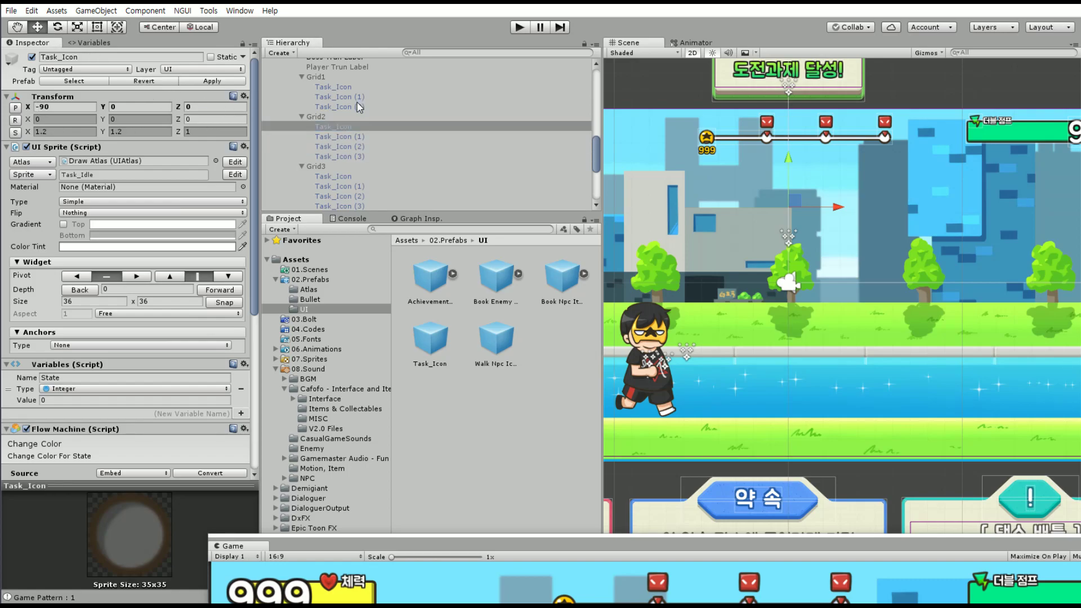
click(341, 106)
click(143, 81)
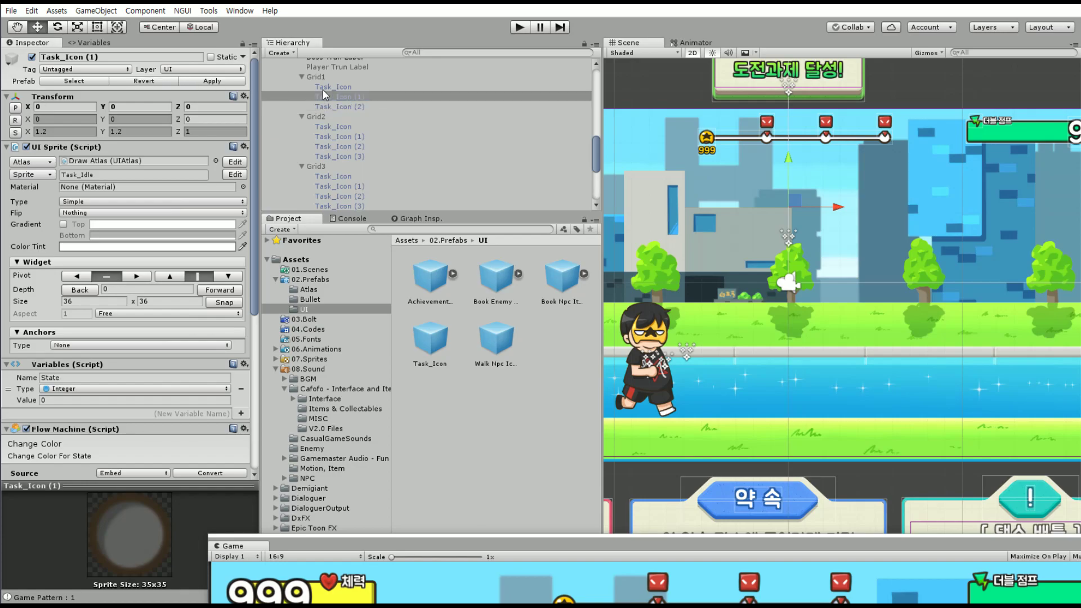
click(334, 87)
Reset Grid5's Task_Icon through Task_Icon (3) to prefab values
scroll(338, 135, down, 3)
scroll(371, 152, down, 2)
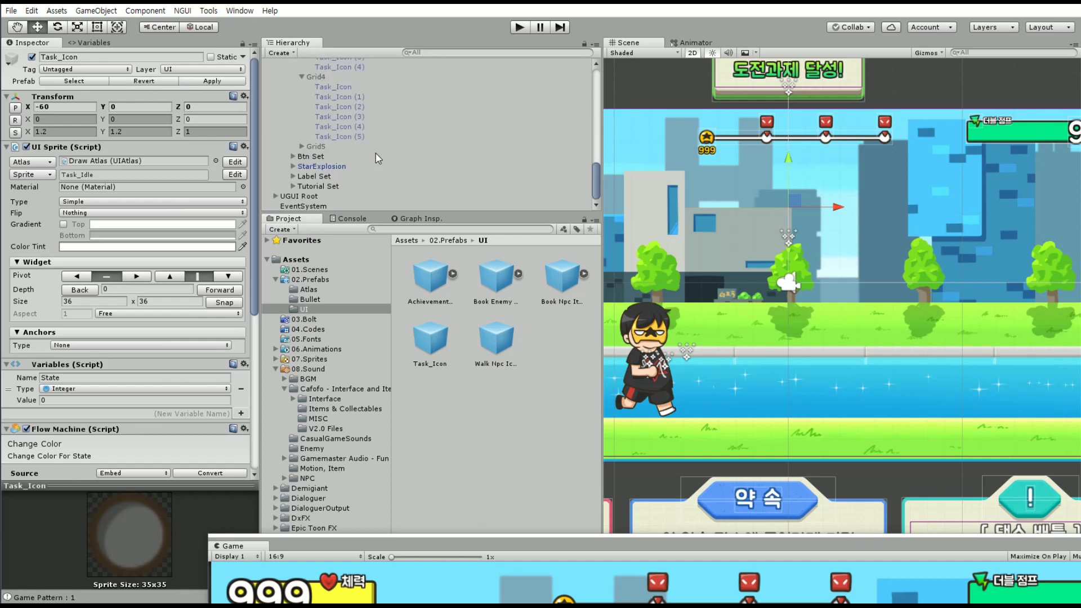
click(303, 146)
click(334, 156)
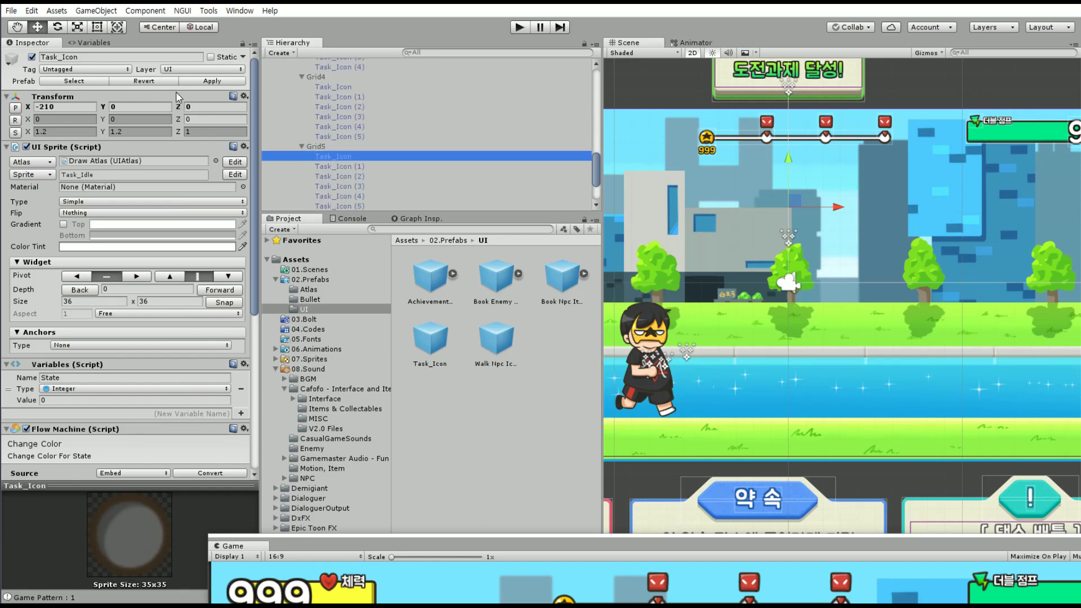
click(169, 82)
click(318, 167)
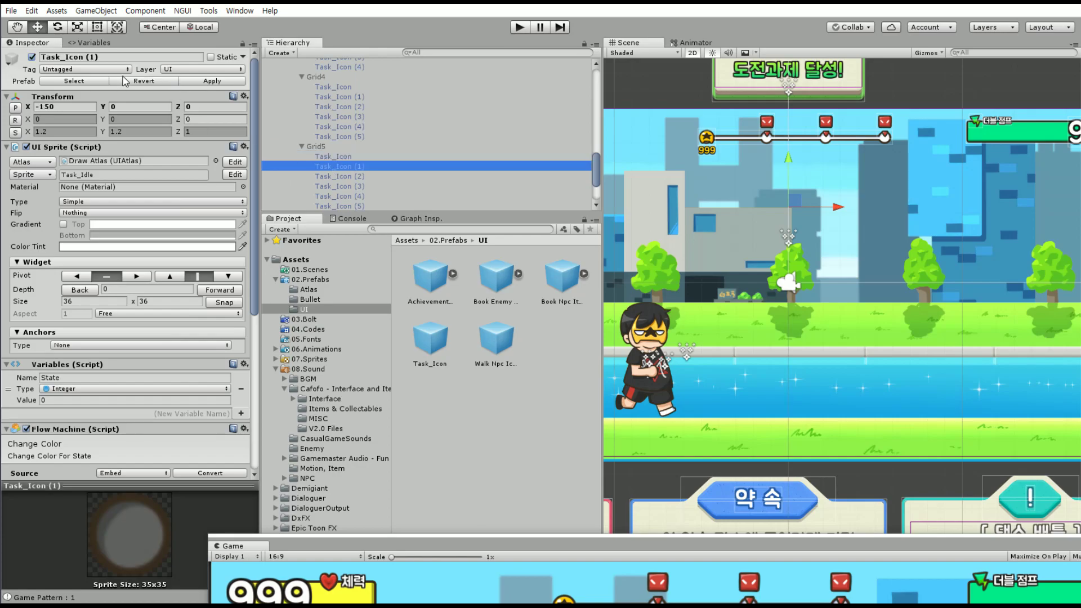
click(144, 81)
click(338, 176)
click(147, 83)
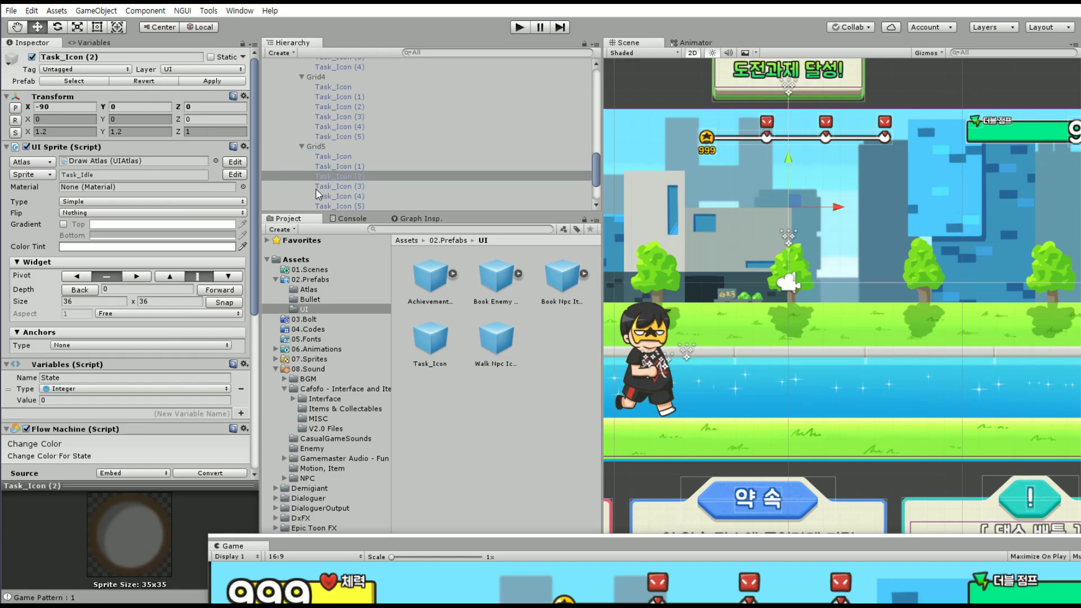
click(316, 186)
click(156, 83)
Reset Grid5's Task_Icon (4) through (7) to prefab values
scroll(354, 178, down, 3)
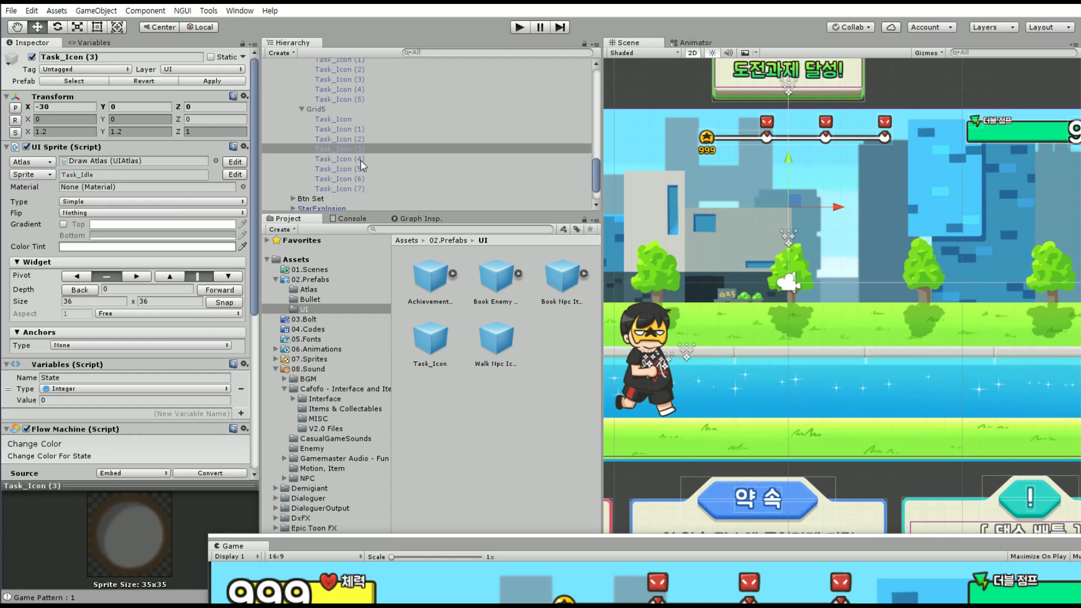
click(360, 160)
click(142, 82)
click(348, 170)
click(146, 83)
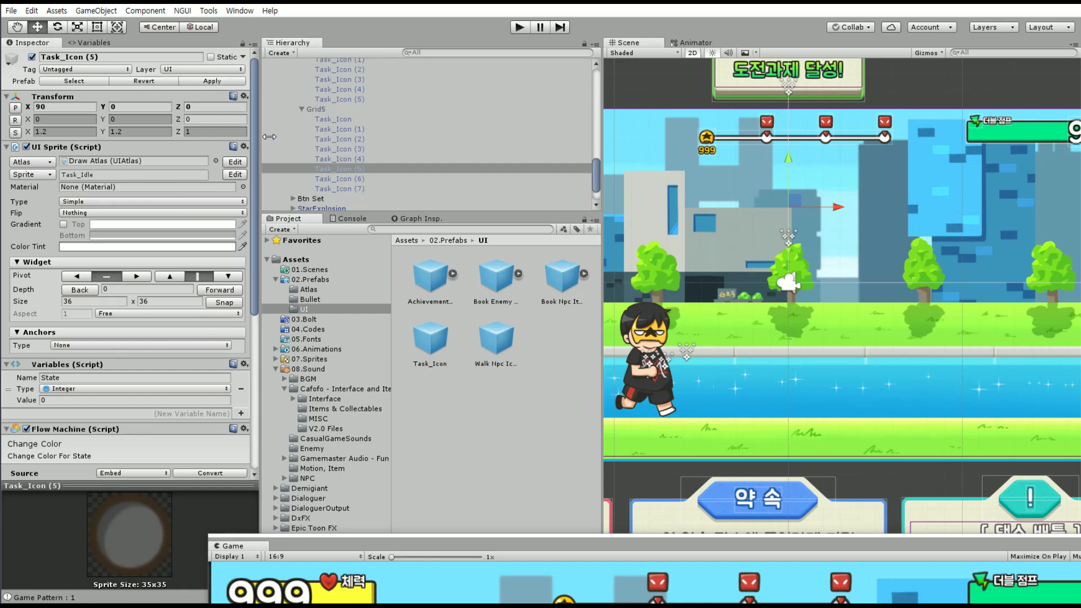
click(338, 179)
click(175, 83)
click(338, 189)
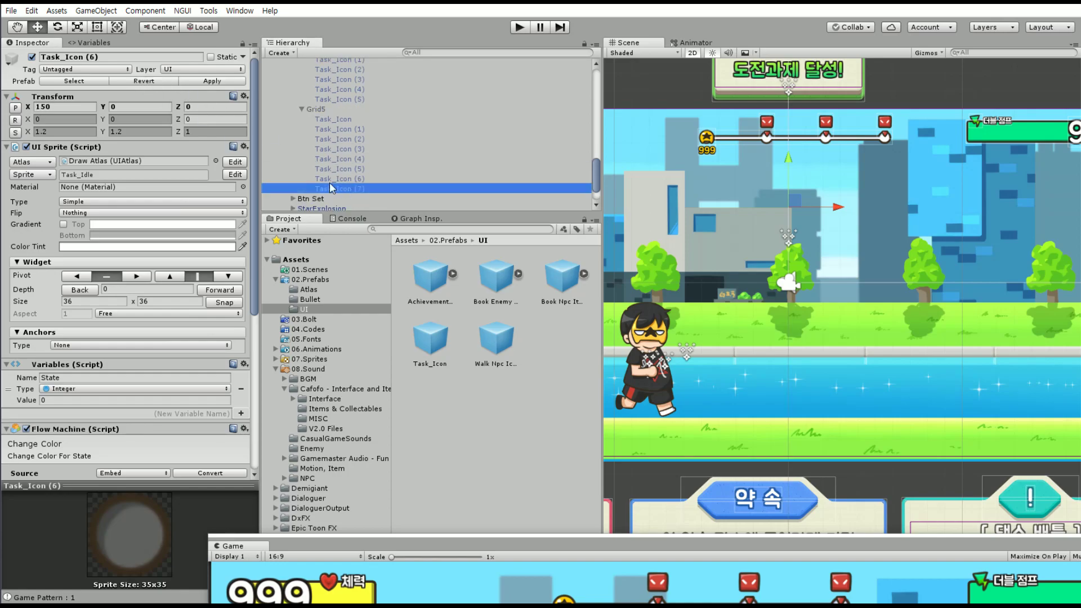
click(138, 82)
Collapse Grid5, Grid4, Grid3, Grid2, Grid1, Task Set and Boss1 Set in the Hierarchy
click(301, 108)
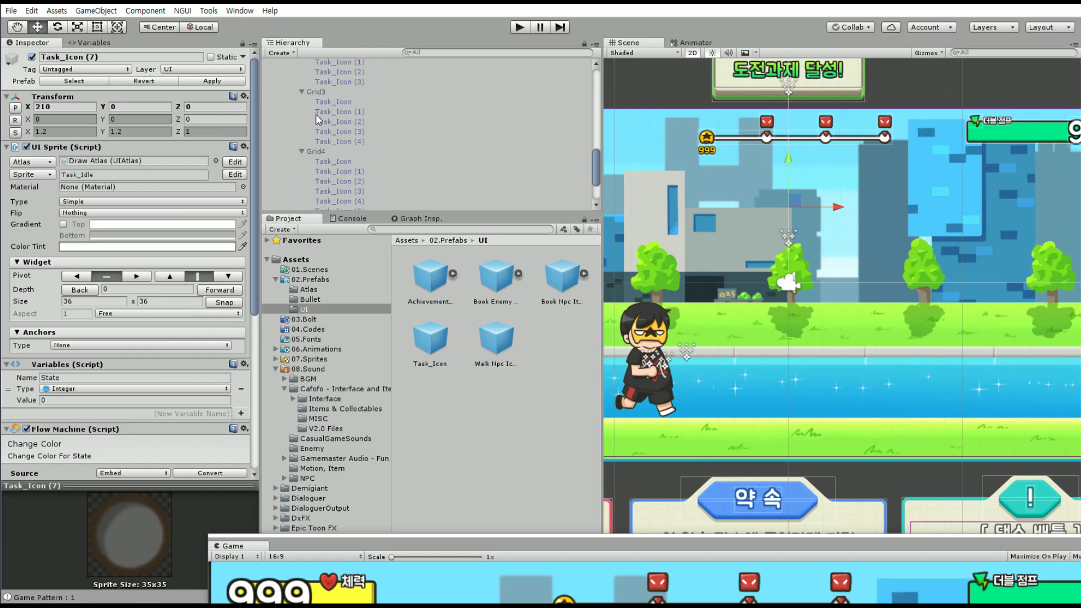
click(301, 91)
click(302, 91)
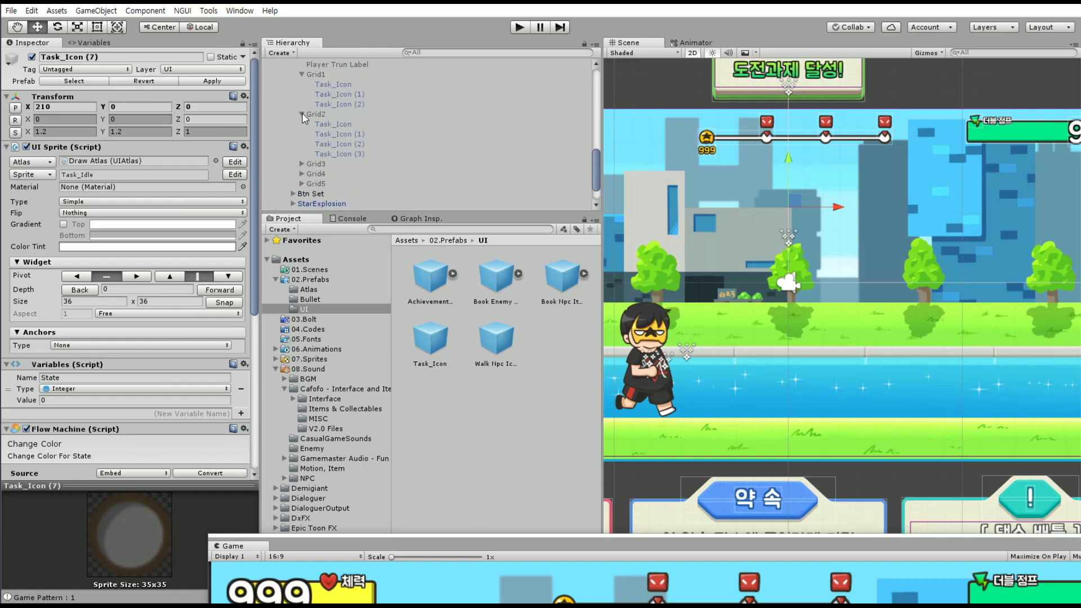
click(303, 115)
click(302, 77)
click(289, 100)
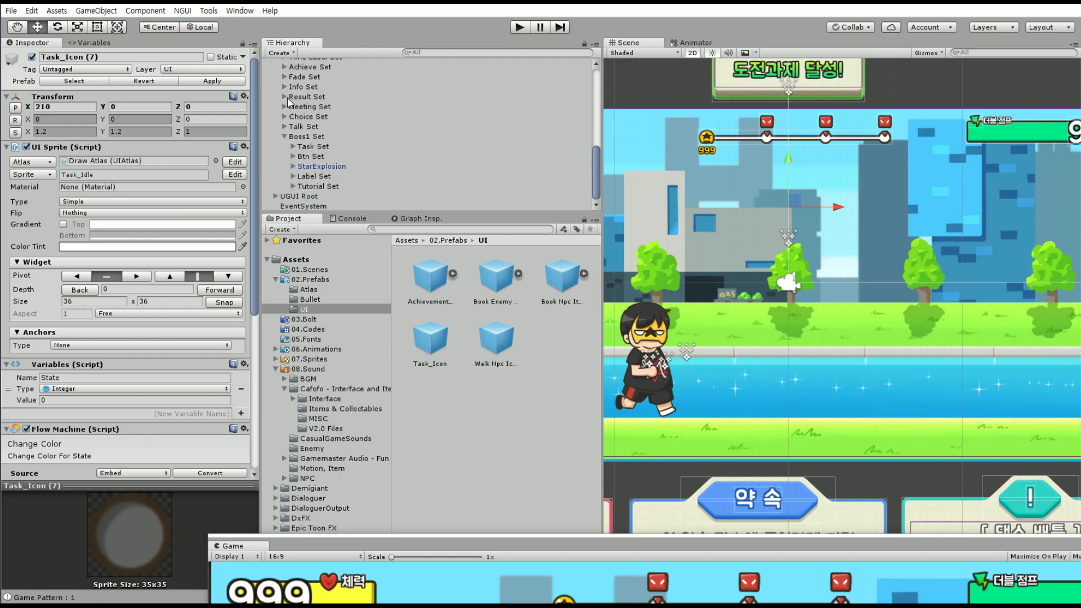
click(285, 136)
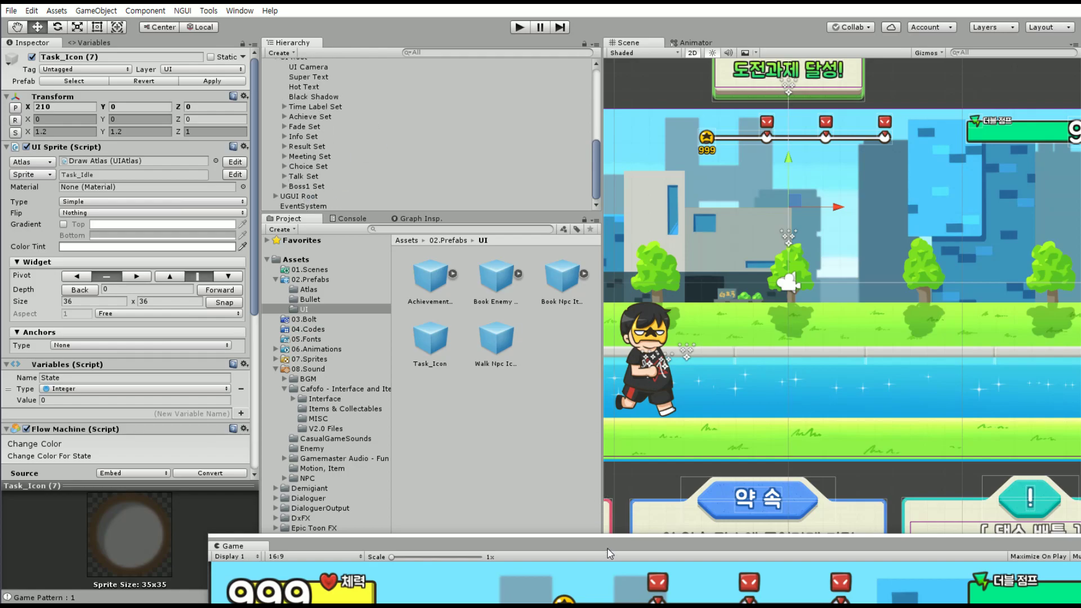
Enlarge the Game view and play through the boss dialogue and 시작 popup to Stage 1's boss turn
drag(610, 553, 460, 52)
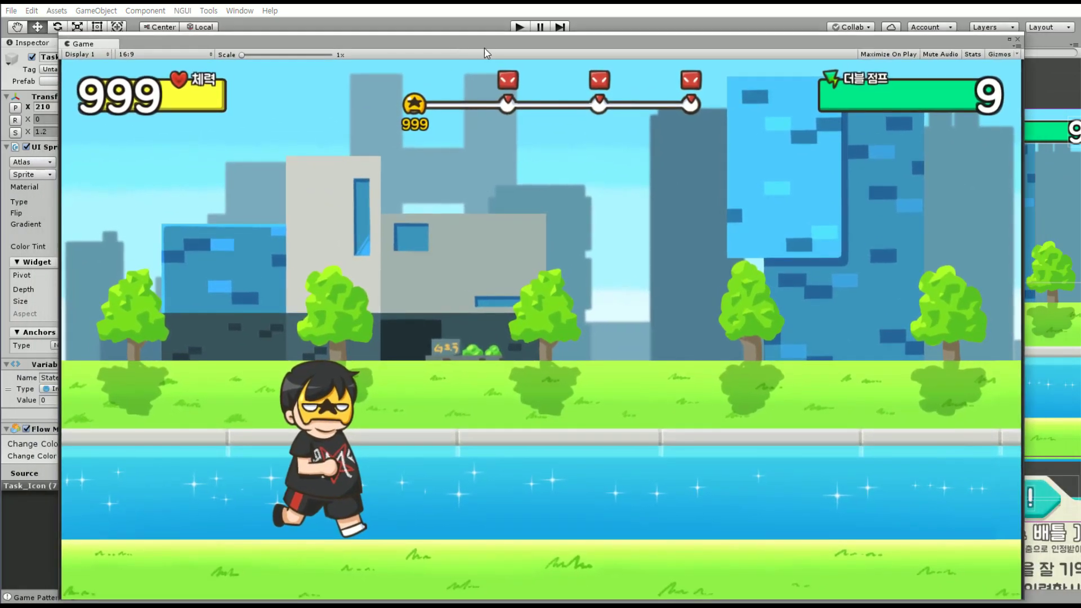
click(520, 27)
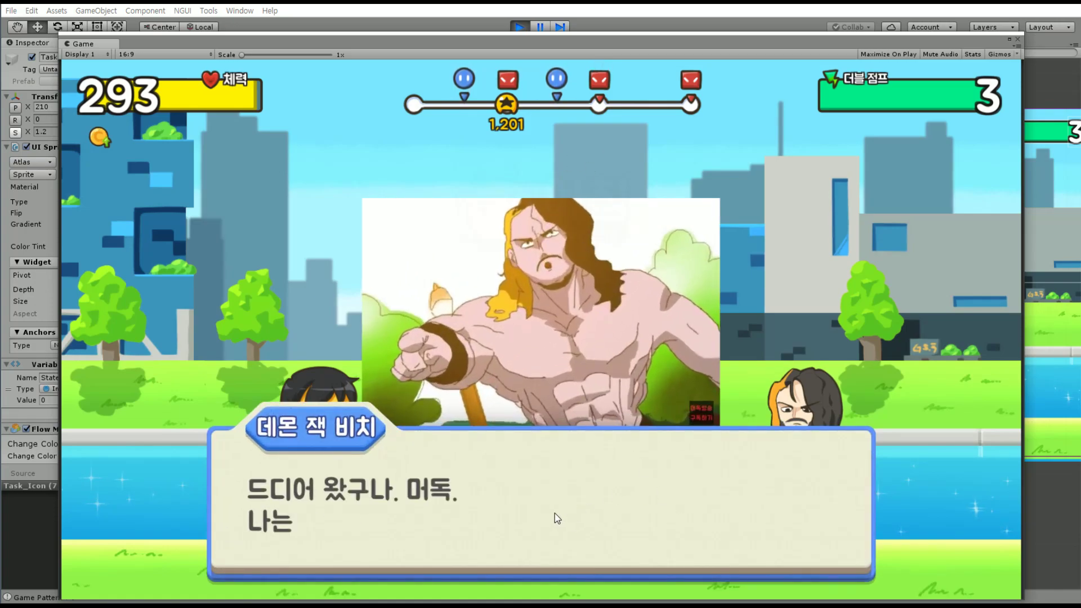
click(603, 506)
click(568, 510)
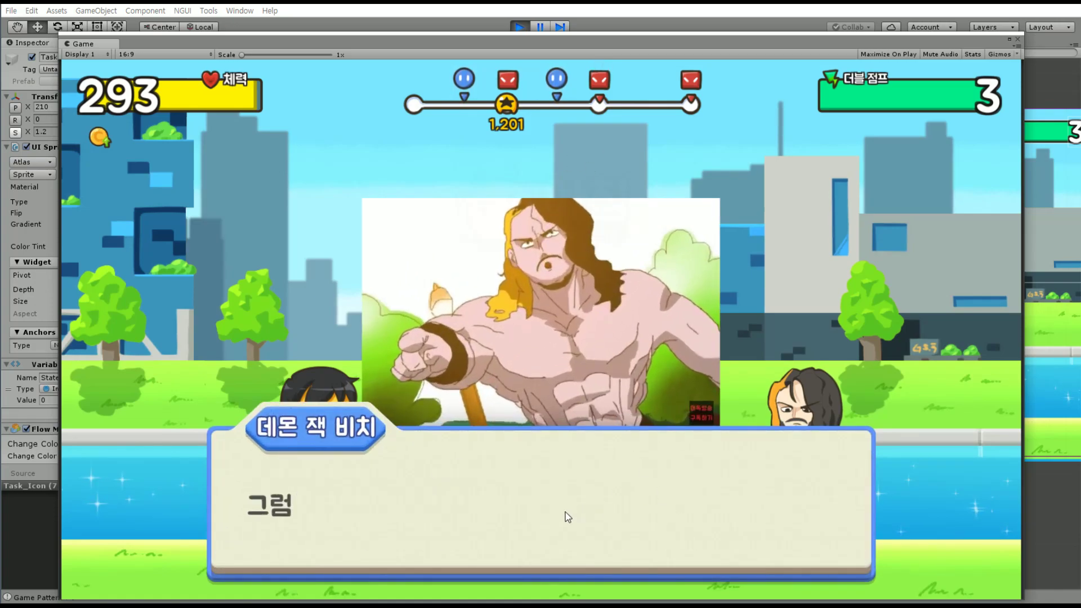
click(613, 526)
click(610, 495)
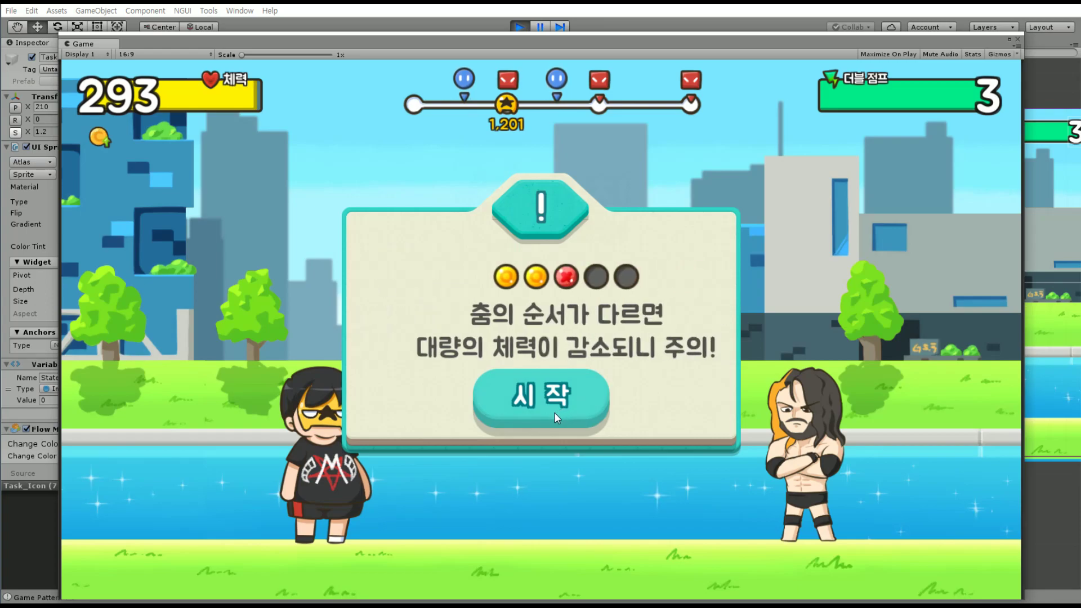
click(607, 467)
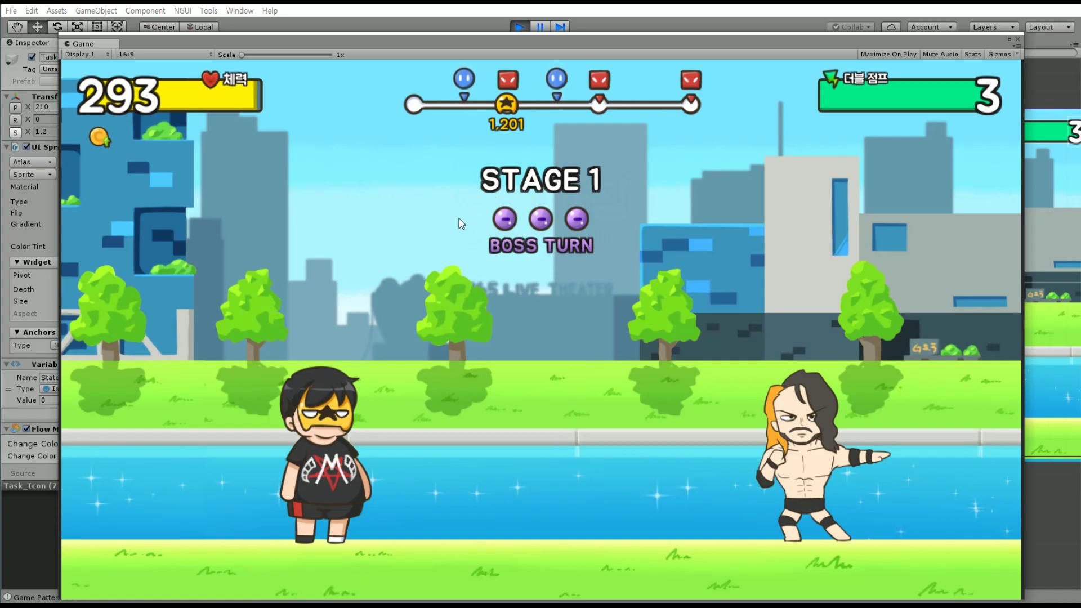
drag(584, 50, 587, 391)
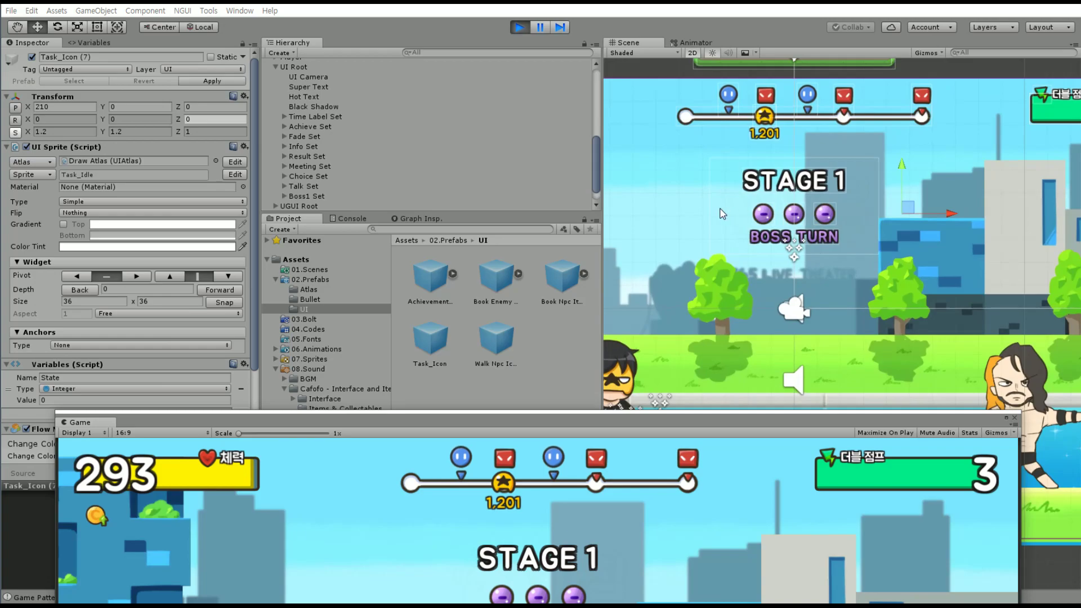
Inspect the Morning and Evening time labels, then collapse Time Label Set
click(783, 225)
middle_drag(783, 225, 727, 227)
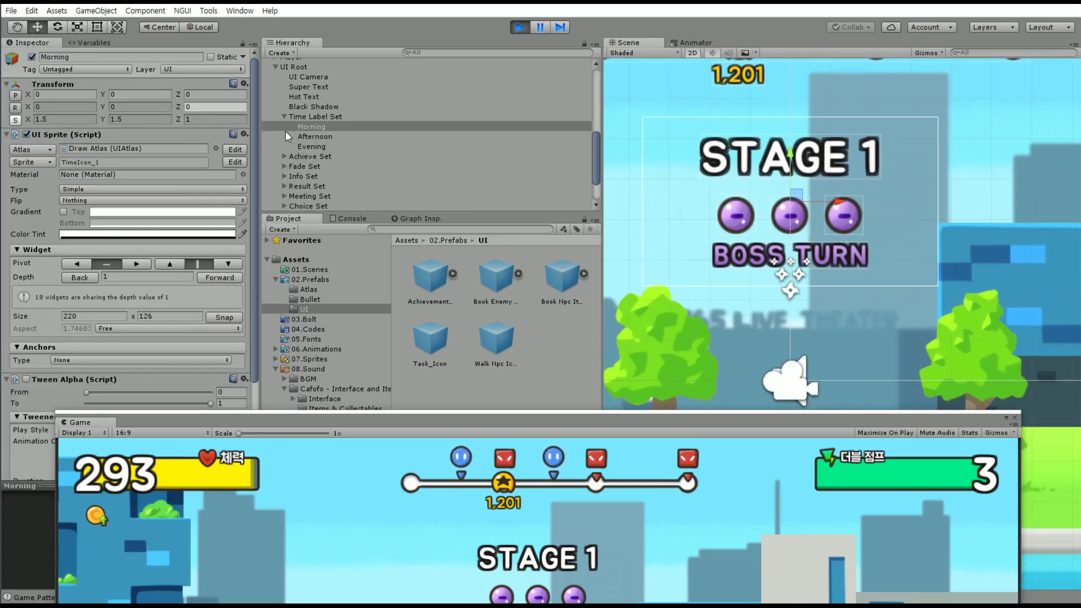
click(317, 147)
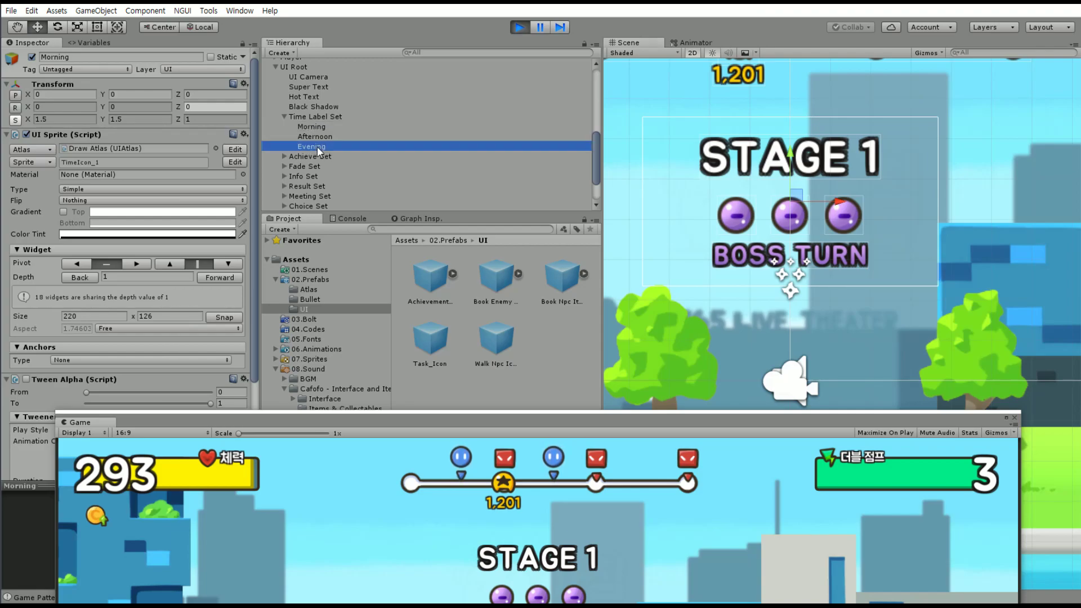
click(732, 212)
click(285, 117)
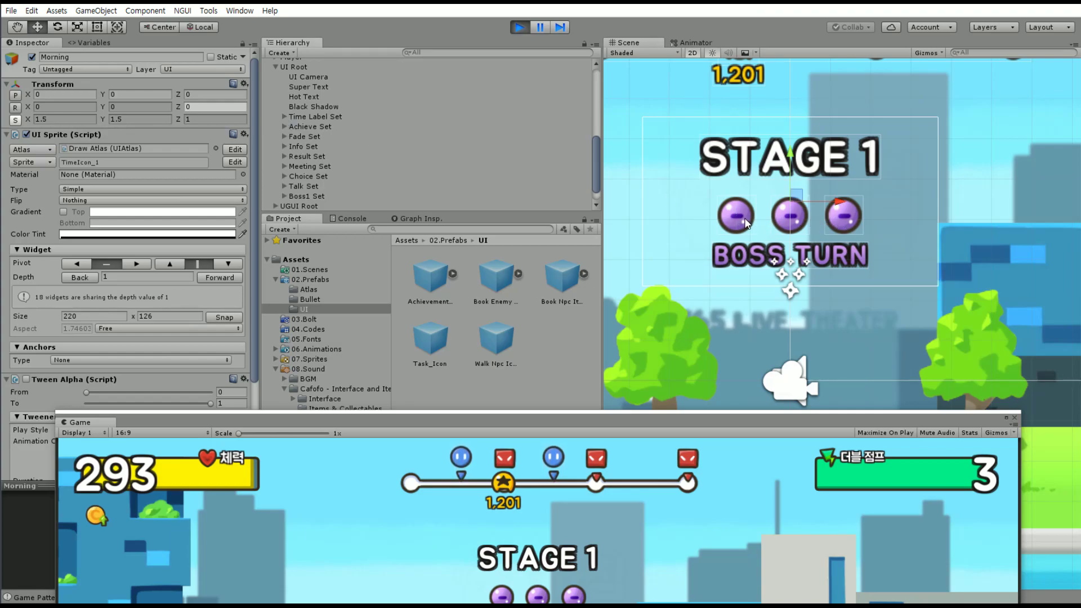
Expand Boss1 Set > Task Set > Grid1 and inspect the first Task_Icon's PunchScale tween
scroll(300, 168, down, 2)
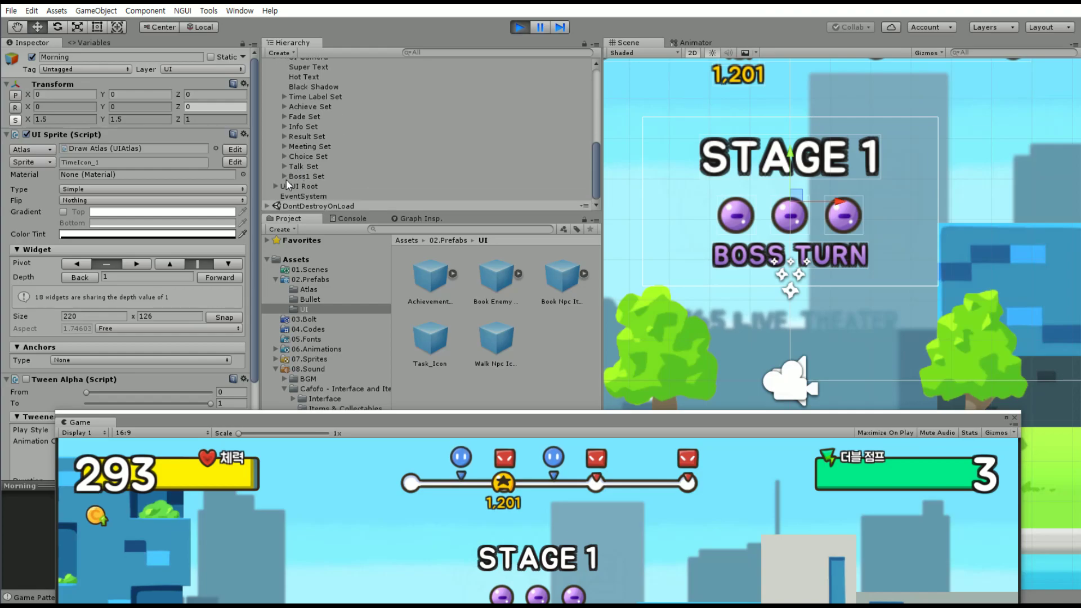
click(288, 176)
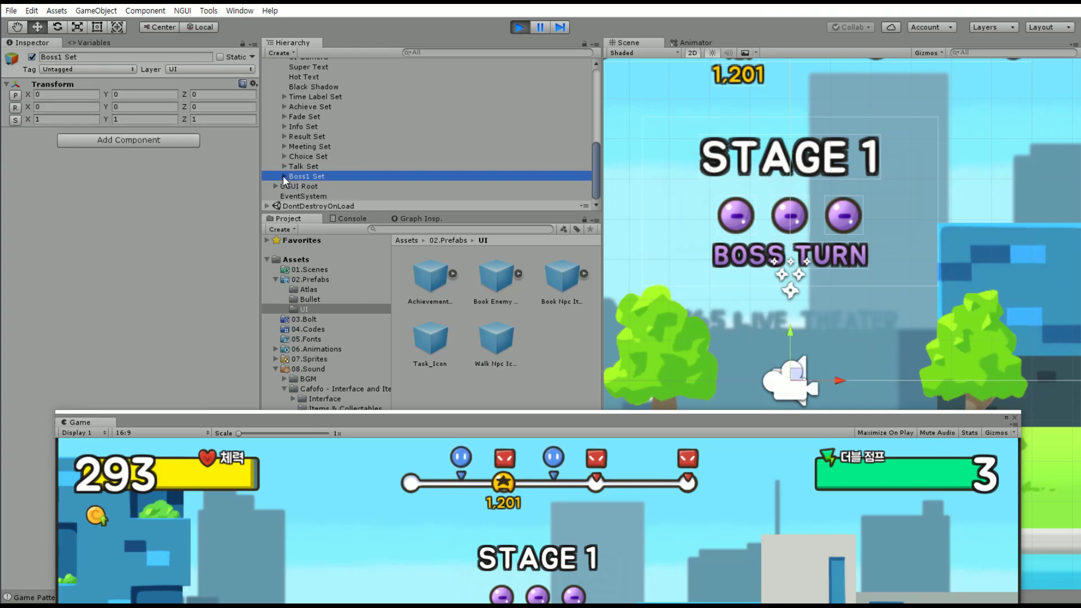
click(284, 176)
scroll(299, 177, down, 2)
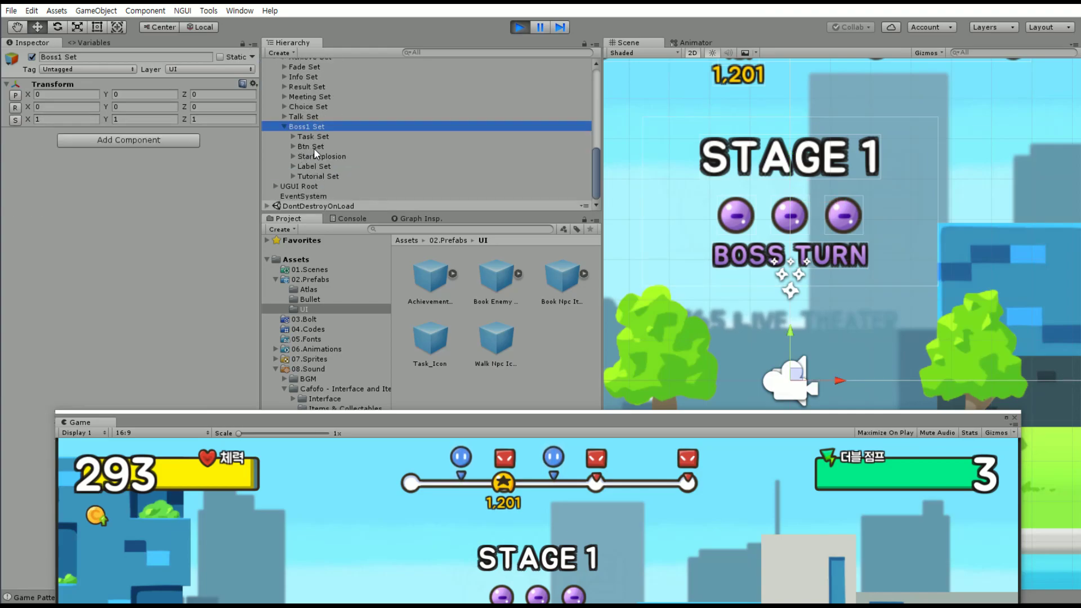
click(292, 137)
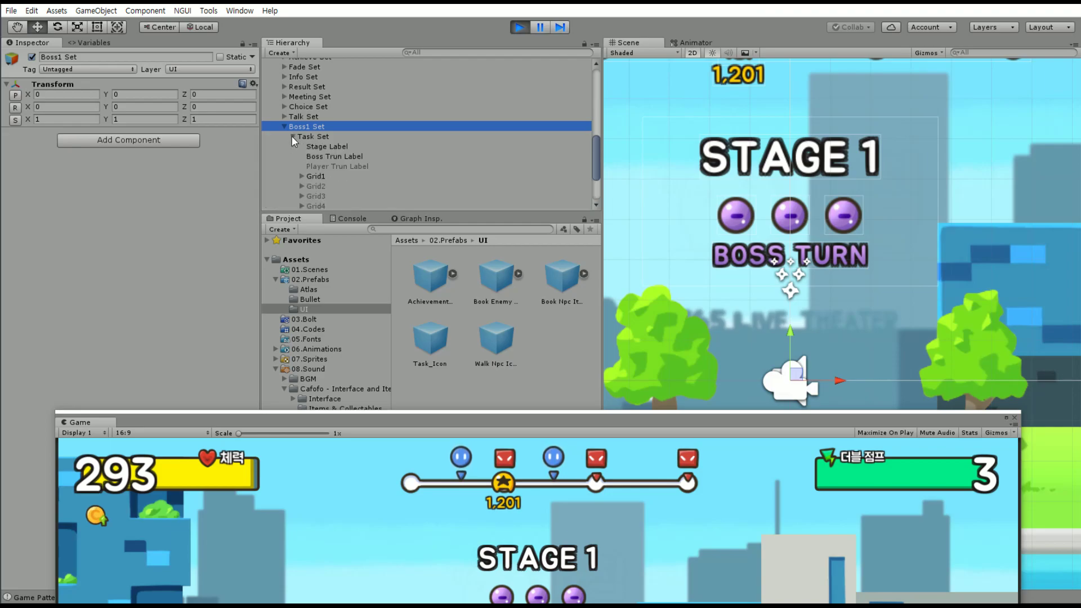
click(300, 176)
click(329, 187)
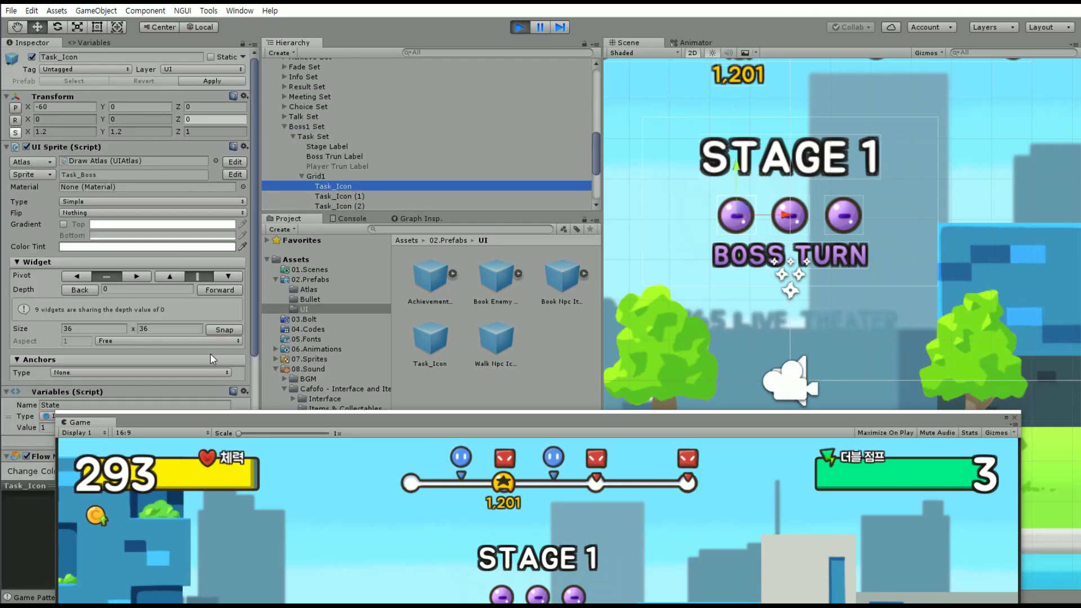
drag(223, 425, 462, 431)
scroll(93, 320, down, 5)
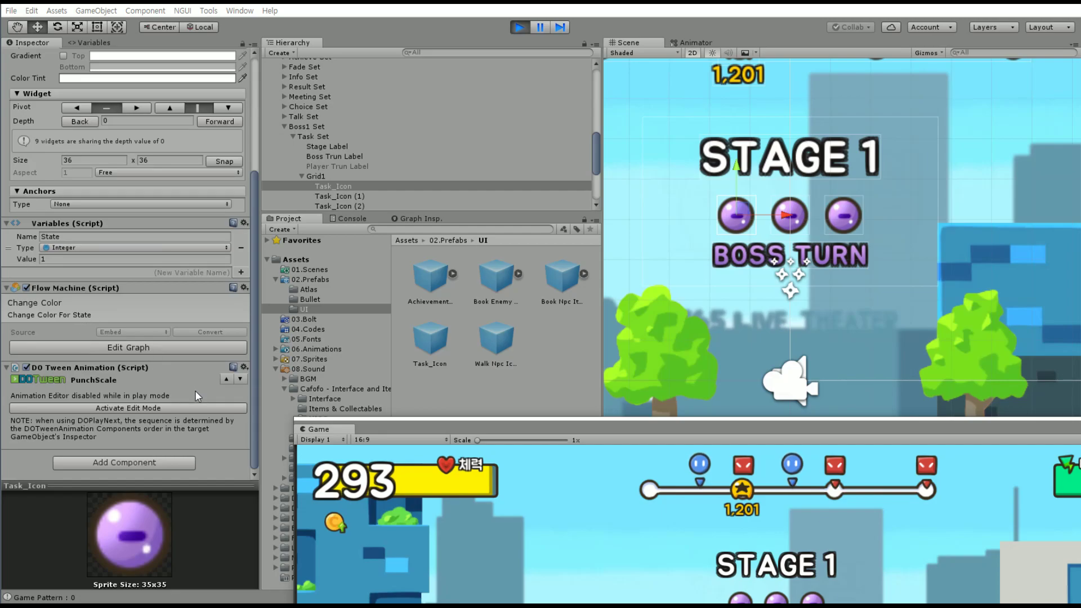
Activate DOTween edit mode on the PunchScale tween and replay the punch animation repeatedly
click(172, 409)
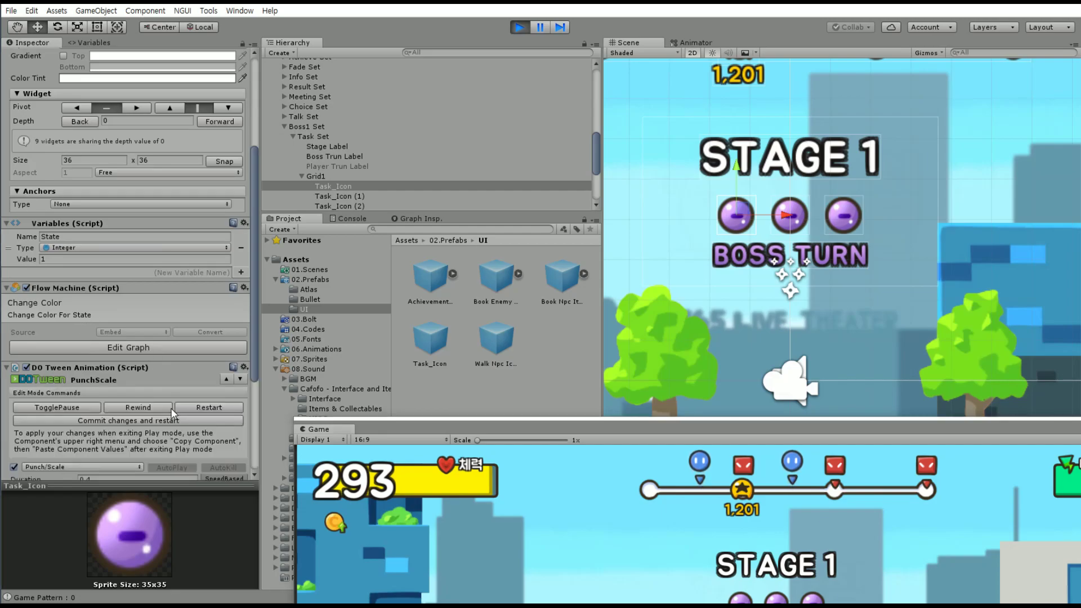
click(134, 422)
click(137, 422)
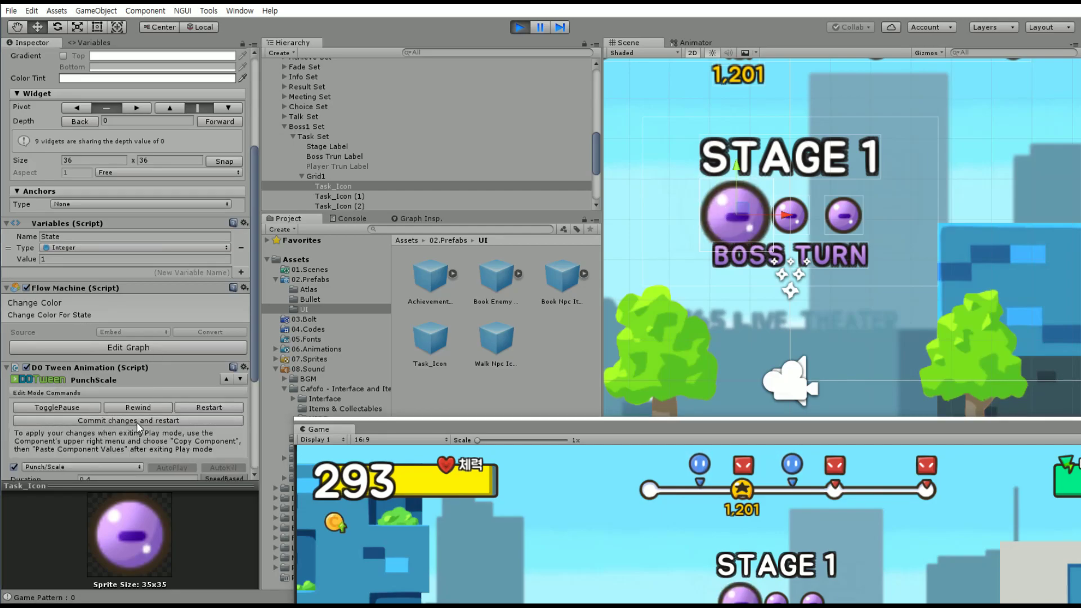
click(137, 423)
click(138, 423)
click(138, 423)
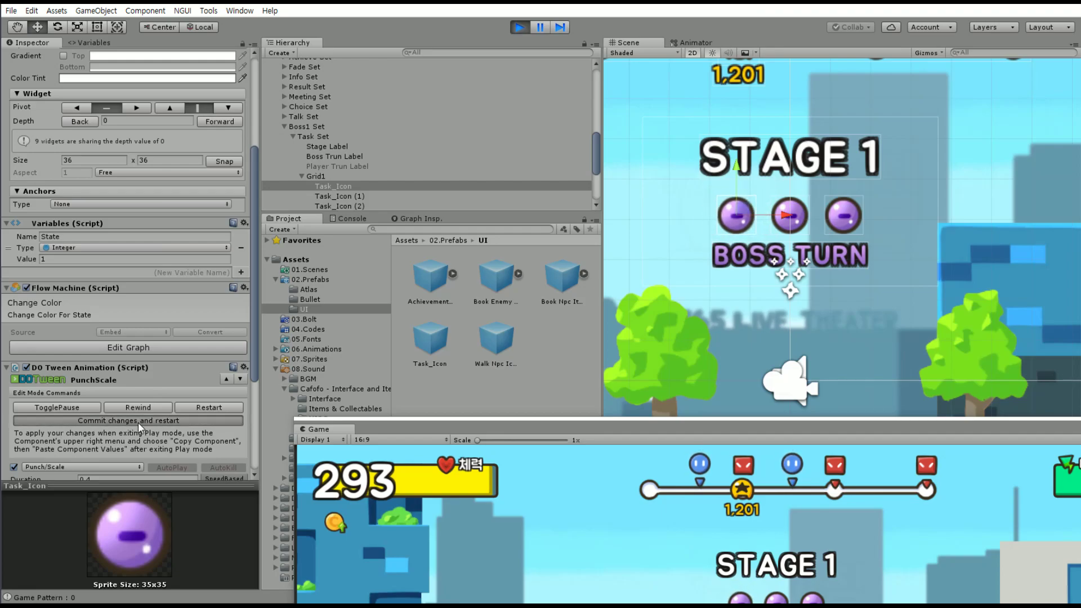
click(138, 423)
click(137, 424)
click(137, 423)
click(138, 423)
click(138, 424)
click(137, 424)
click(138, 424)
click(137, 424)
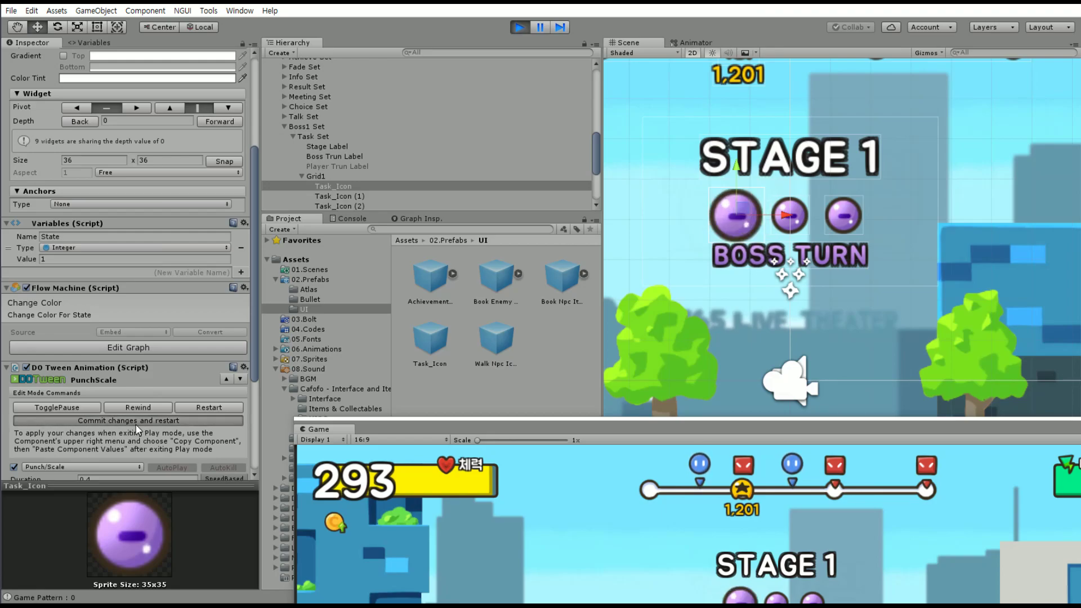
click(137, 424)
scroll(157, 380, down, 5)
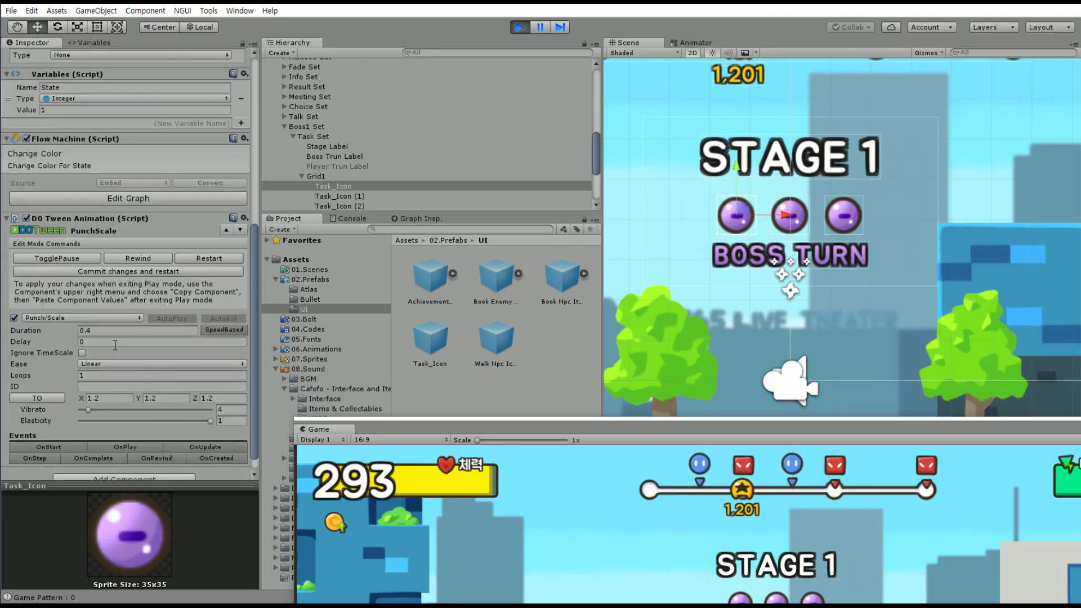
click(176, 274)
Set the tween duration to 0.2 and punch X/Y/Z to 1.1, previewing the result
click(101, 332)
text(0.2)
click(146, 274)
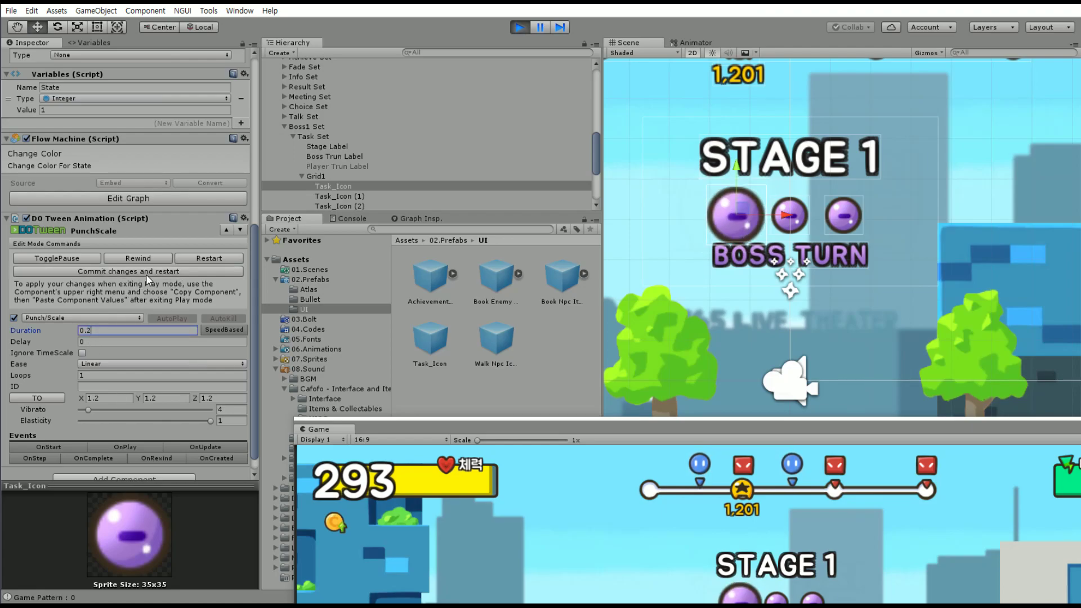
click(145, 269)
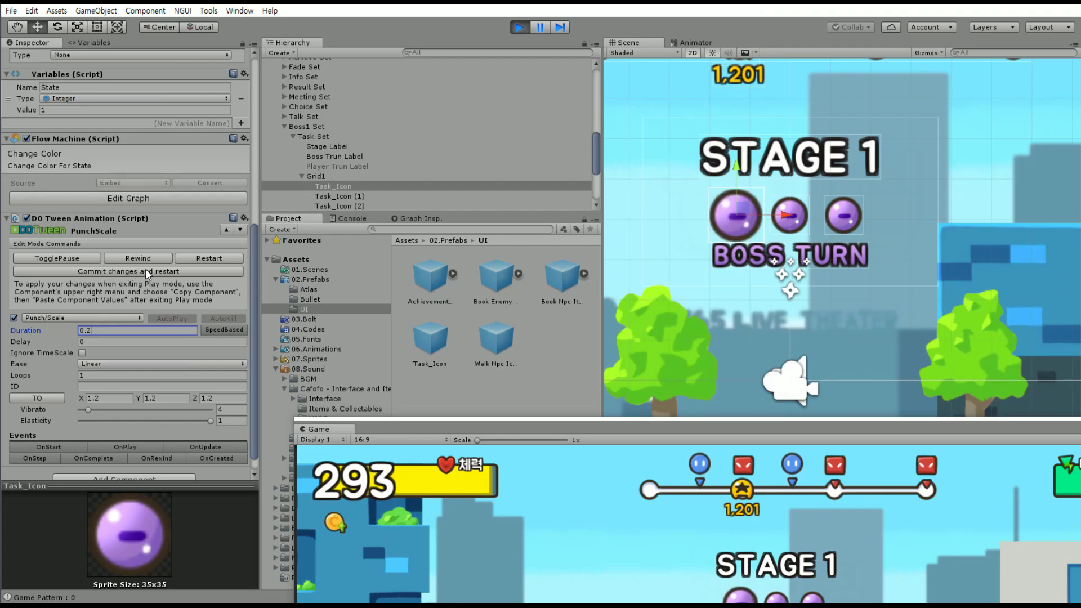
click(108, 399)
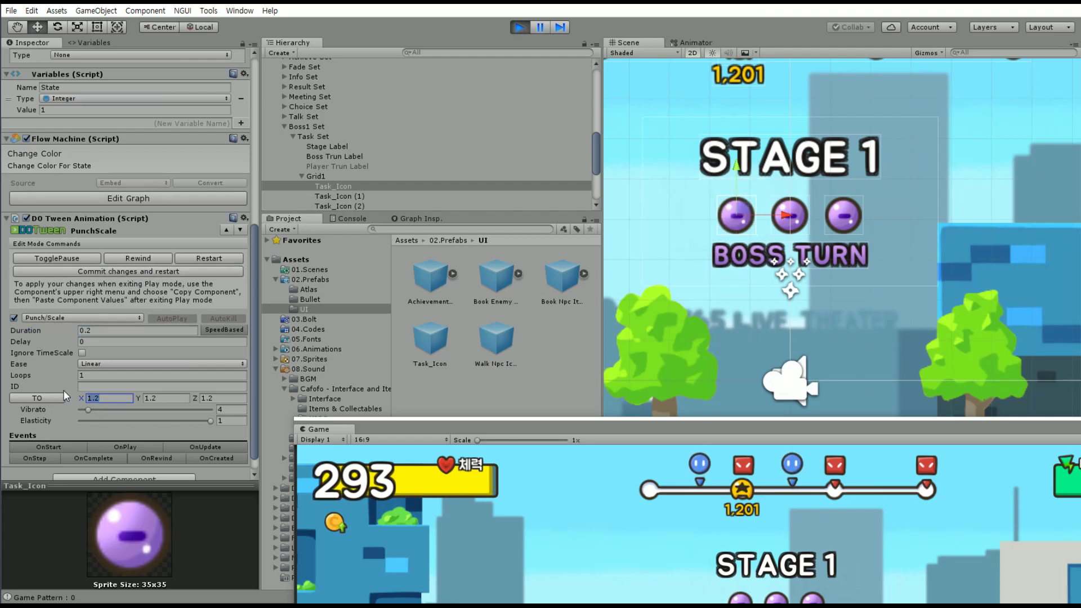
text(1.1)
key(Tab)
text(1.1)
key(Tab)
text(1.1)
click(127, 274)
click(152, 274)
click(156, 274)
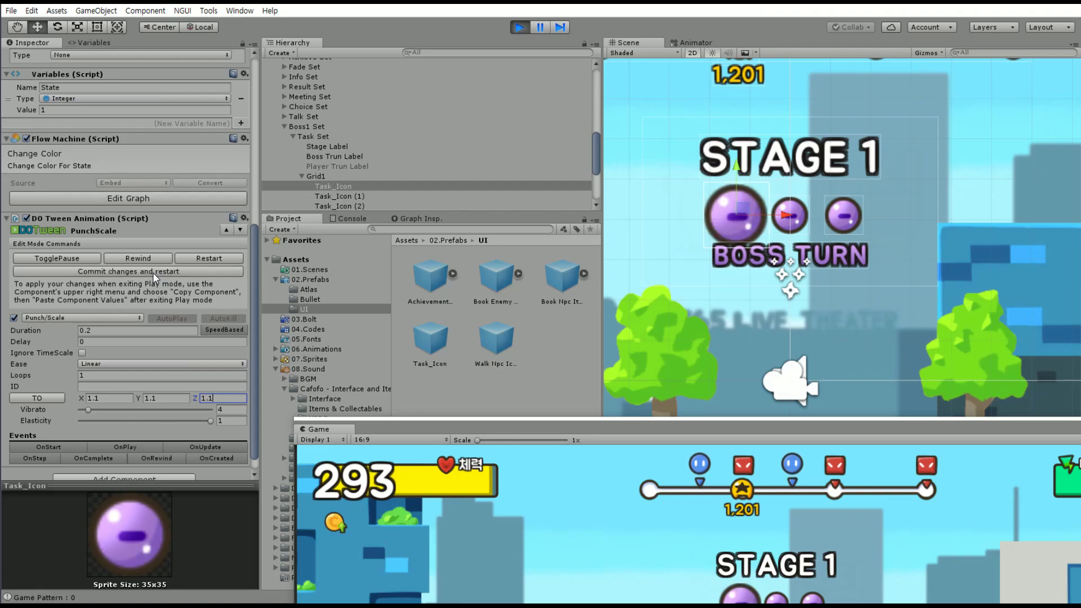
Enlarge the Game view, stop play mode, and move the Game window back up
drag(485, 429, 273, 154)
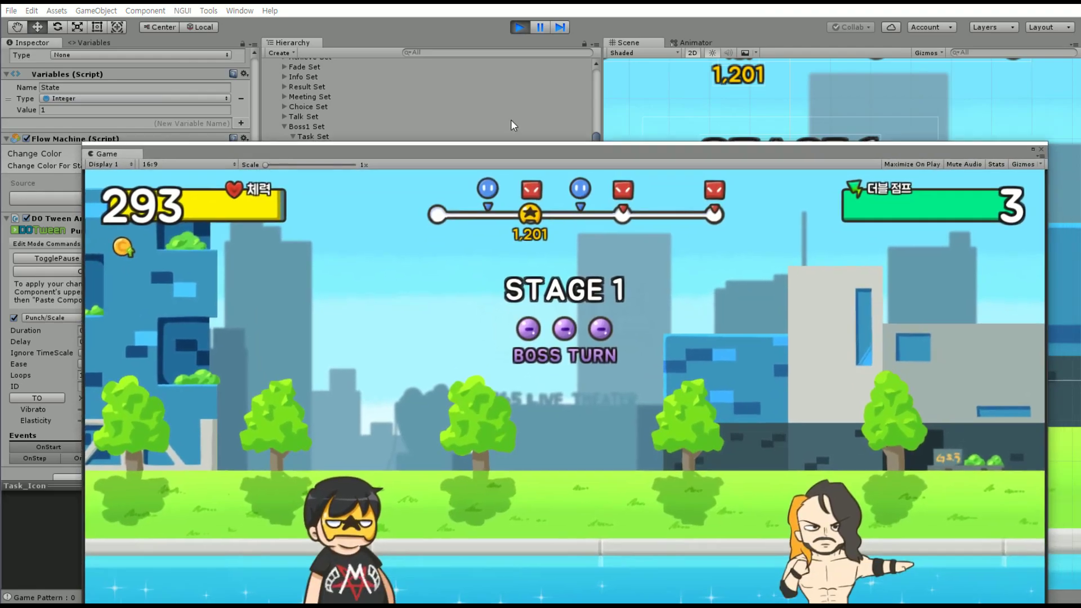
click(520, 26)
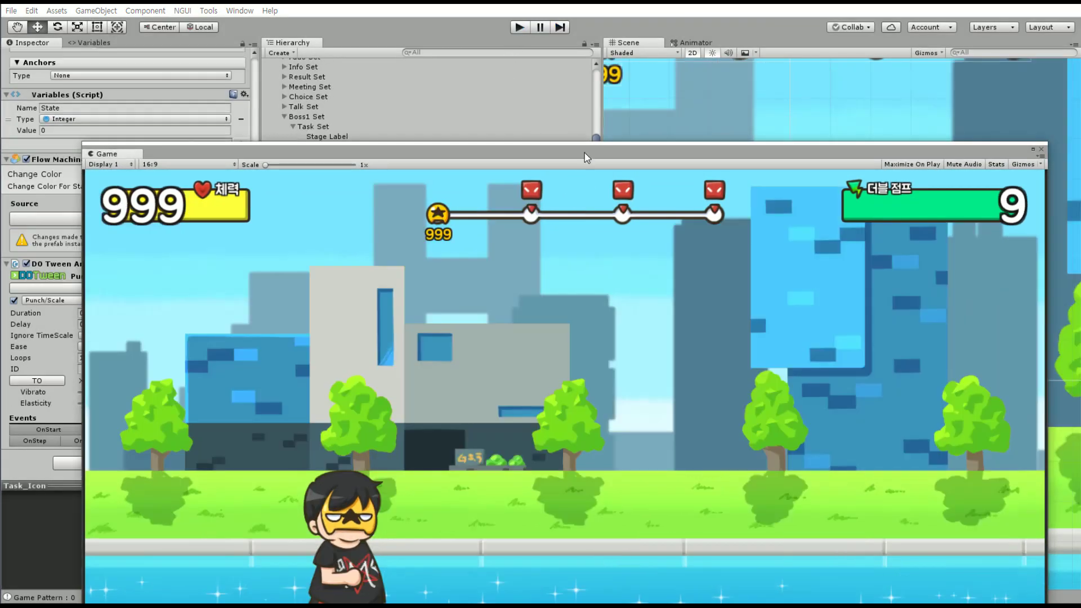
drag(583, 158, 575, 56)
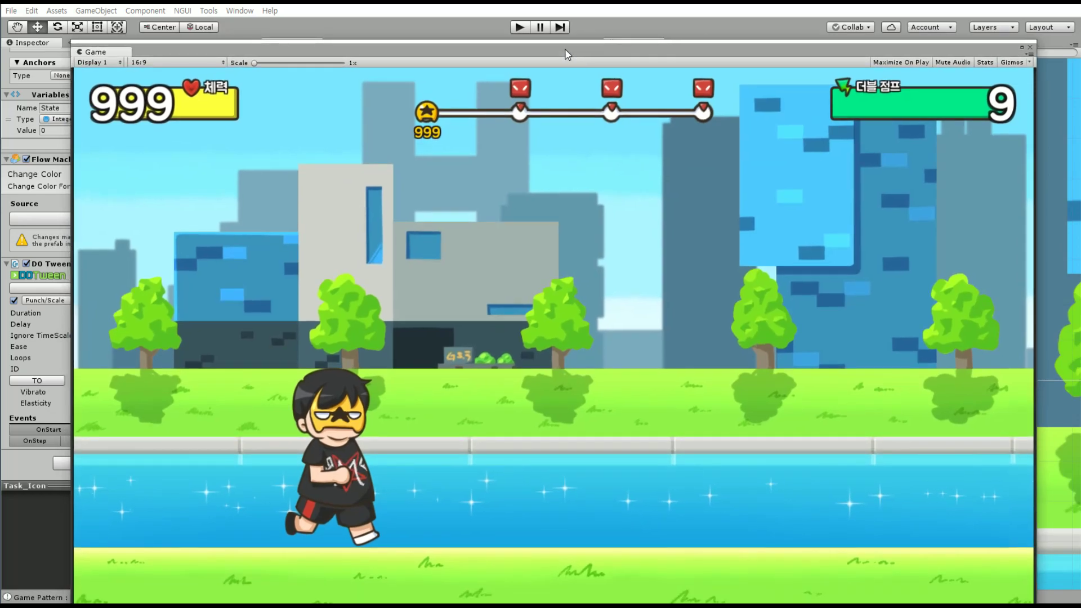